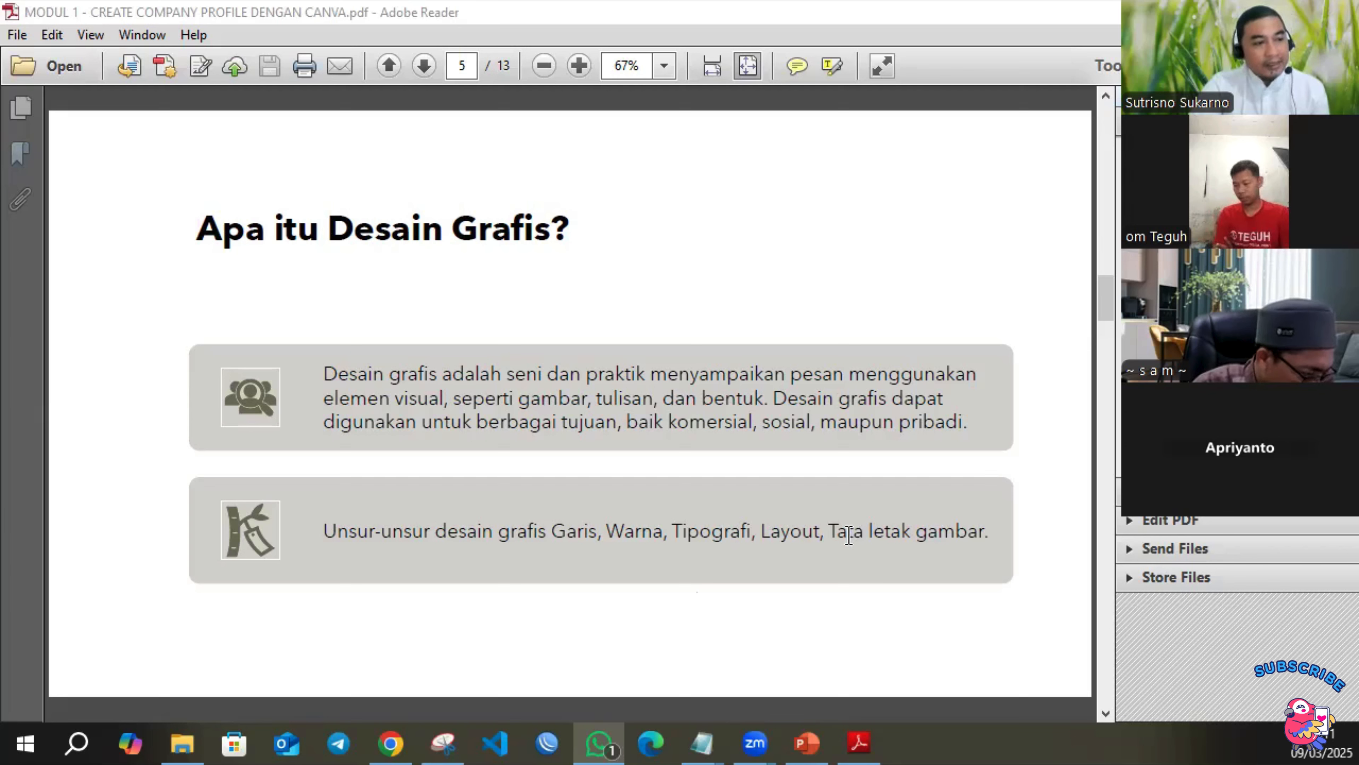
Read through the PDF module from the graphic design elements on page 5 to the Instagram quote exercise on page 8.
{"action": "left_click_drag", "start_coordinate": [917, 532], "coordinate": [984, 534]}
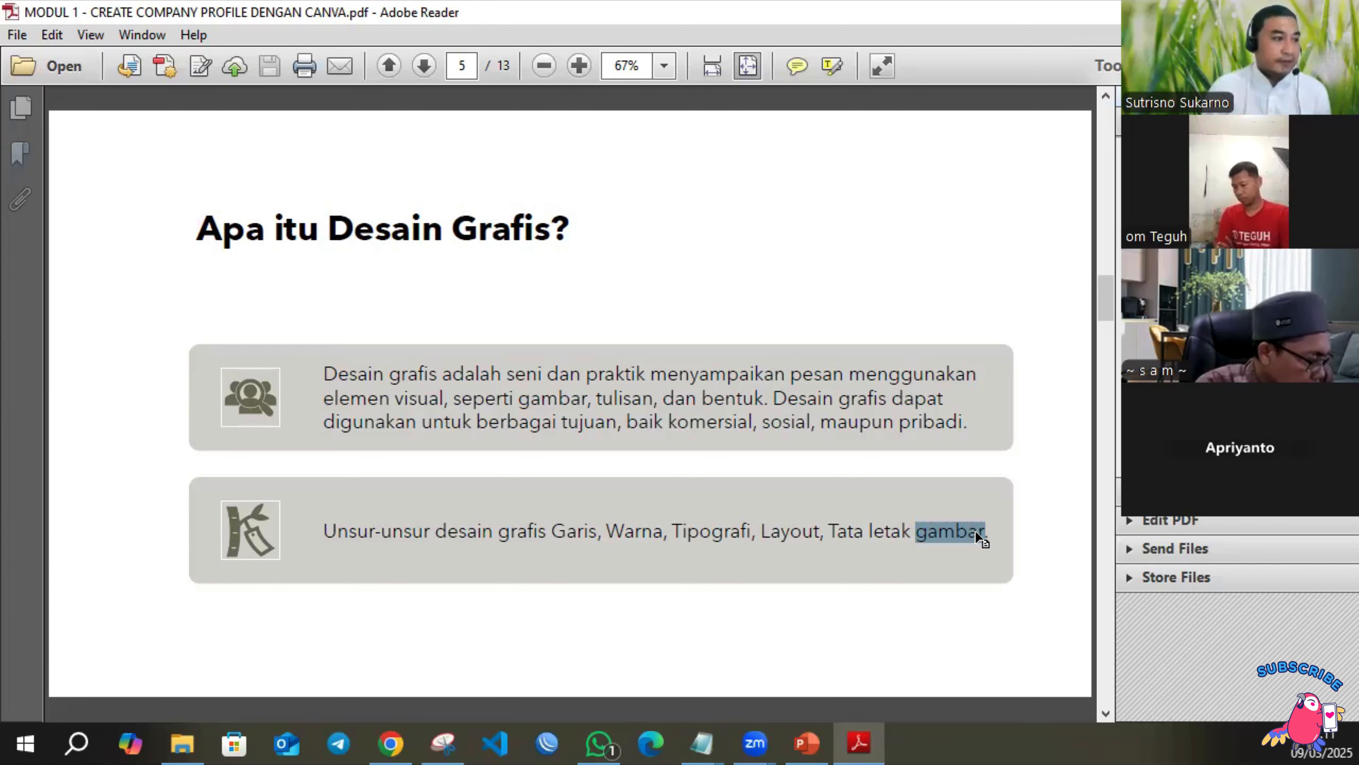
{"action": "scroll", "coordinate": [920, 508], "scroll_direction": "down", "scroll_amount": 1}
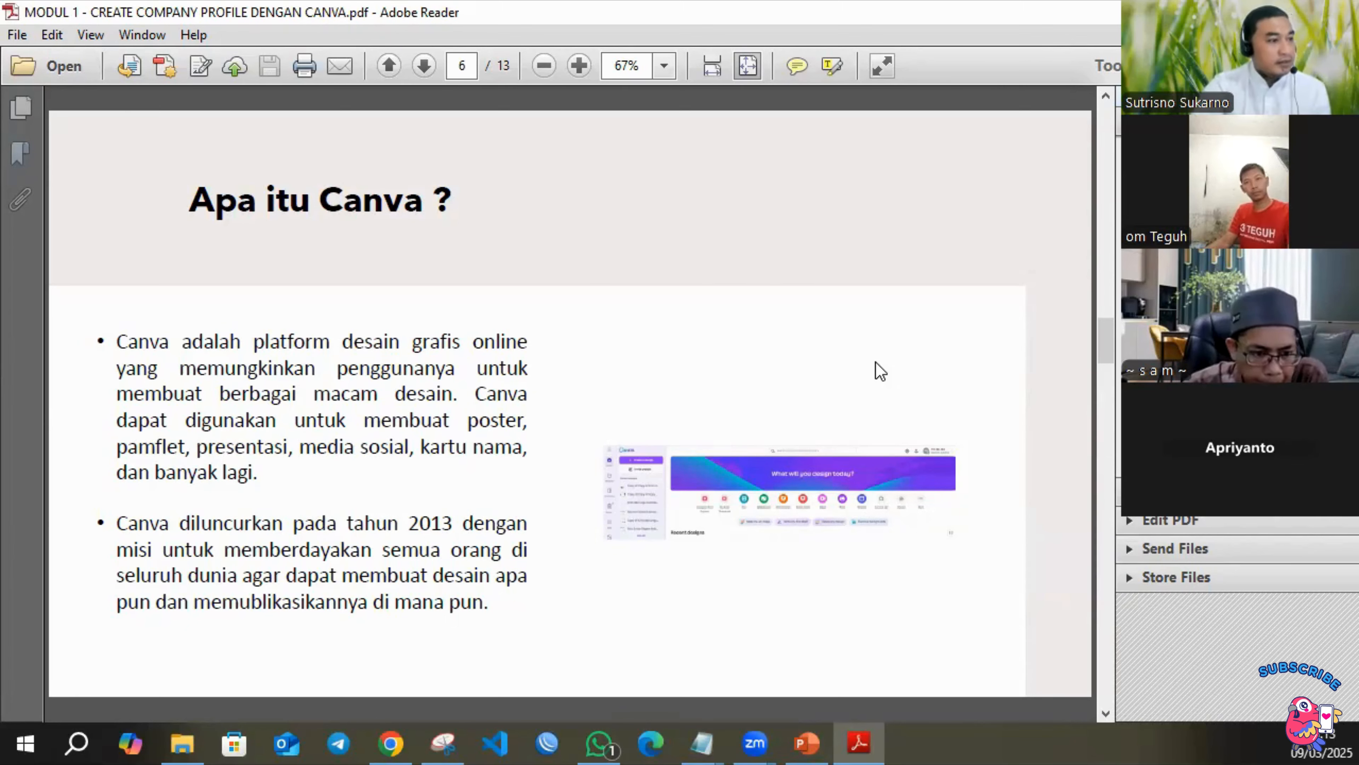
{"action": "scroll", "coordinate": [877, 364], "scroll_direction": "down", "scroll_amount": 1}
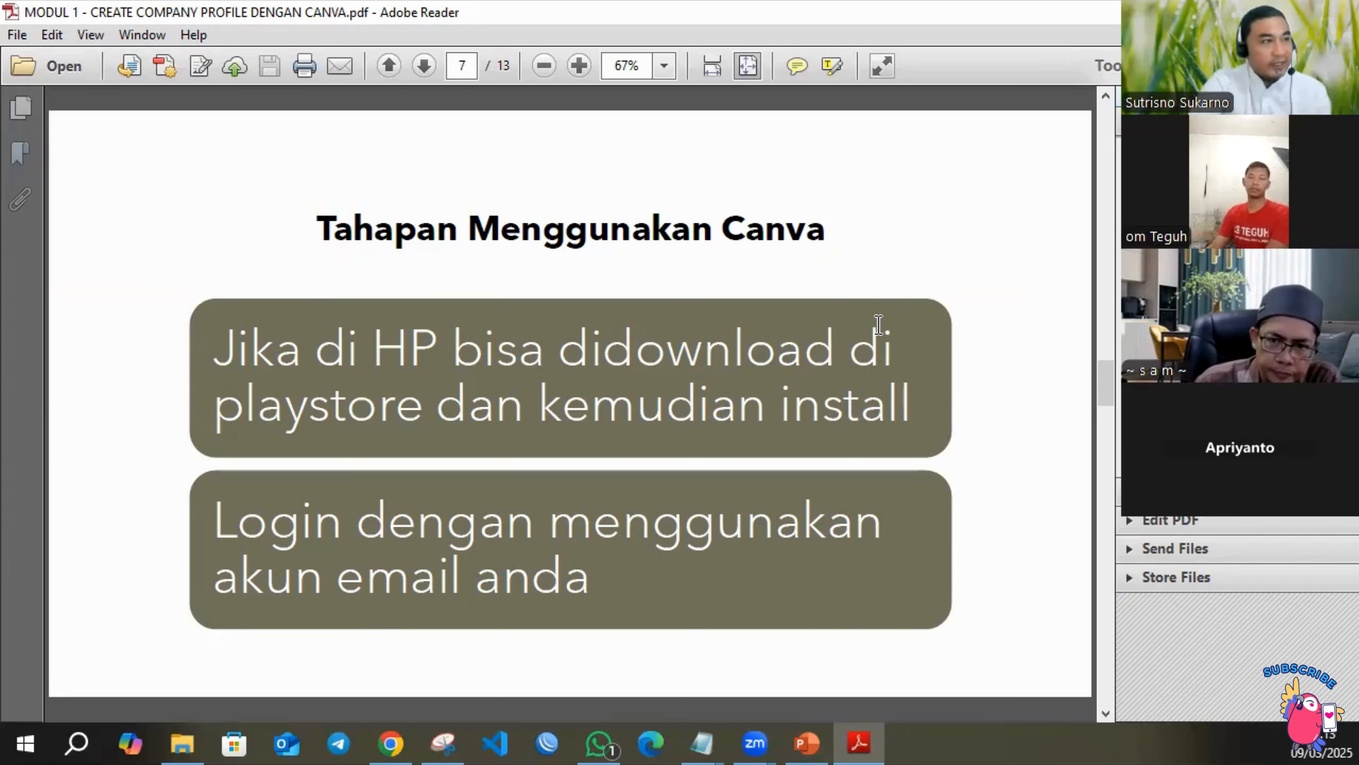
{"action": "scroll", "coordinate": [898, 324], "scroll_direction": "down", "scroll_amount": 1}
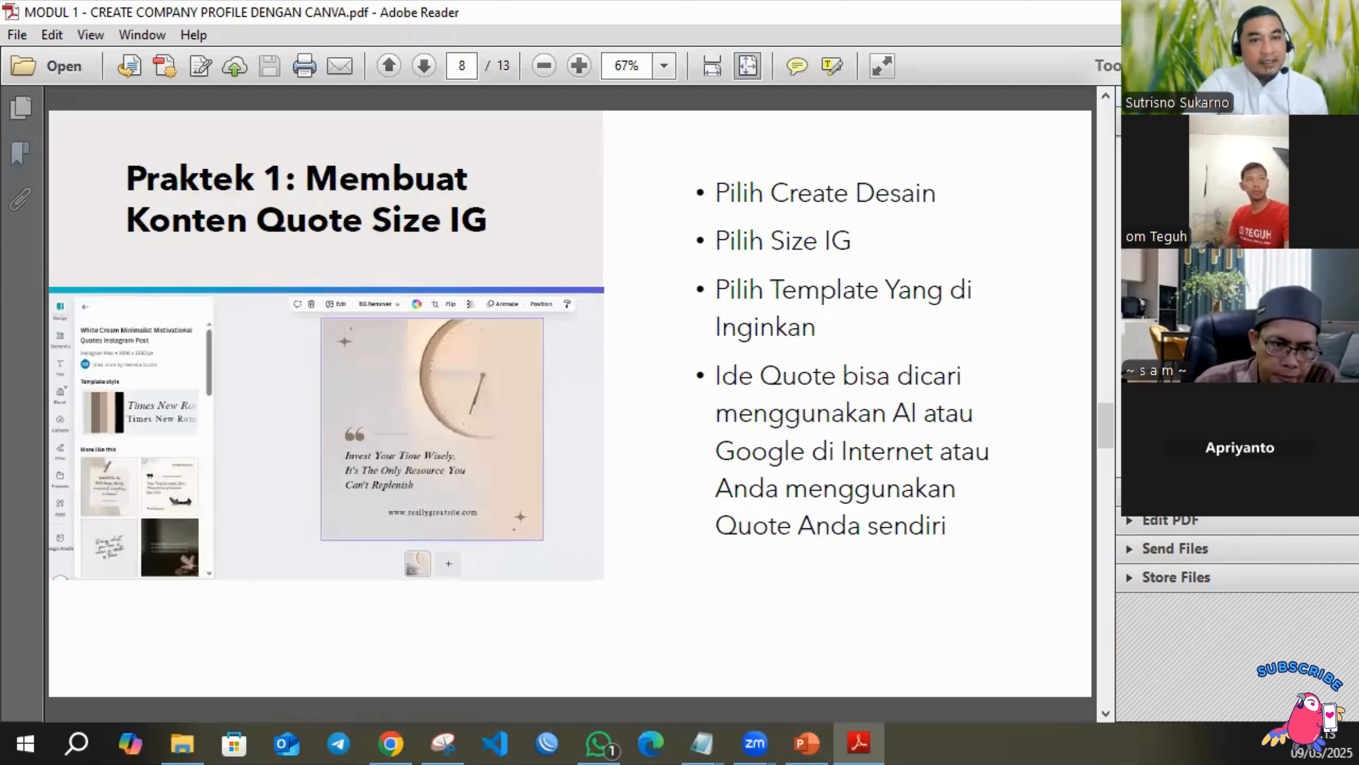
Switch to Chrome and open canva.com.
{"action": "key", "text": "alt+Tab"}
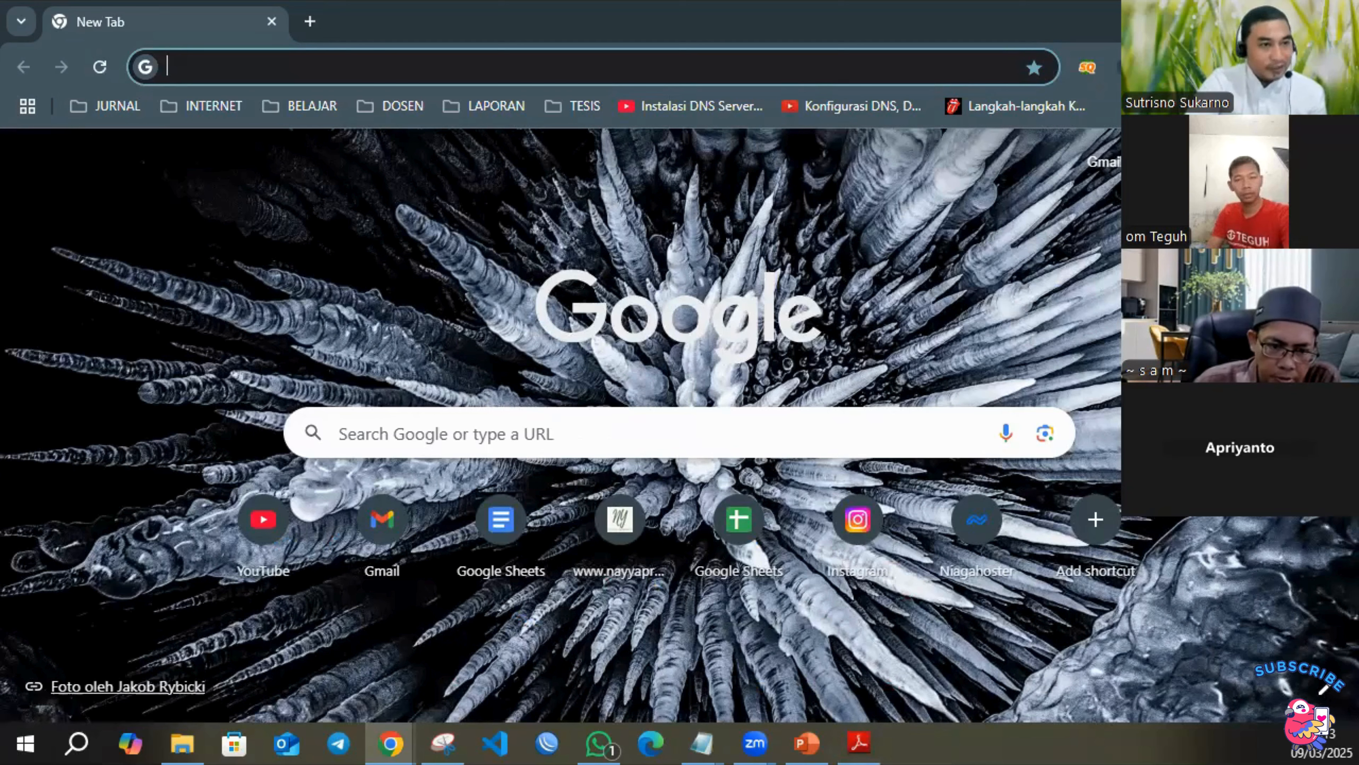
{"action": "left_click", "coordinate": [631, 61]}
{"action": "type", "text": "canva.com"}
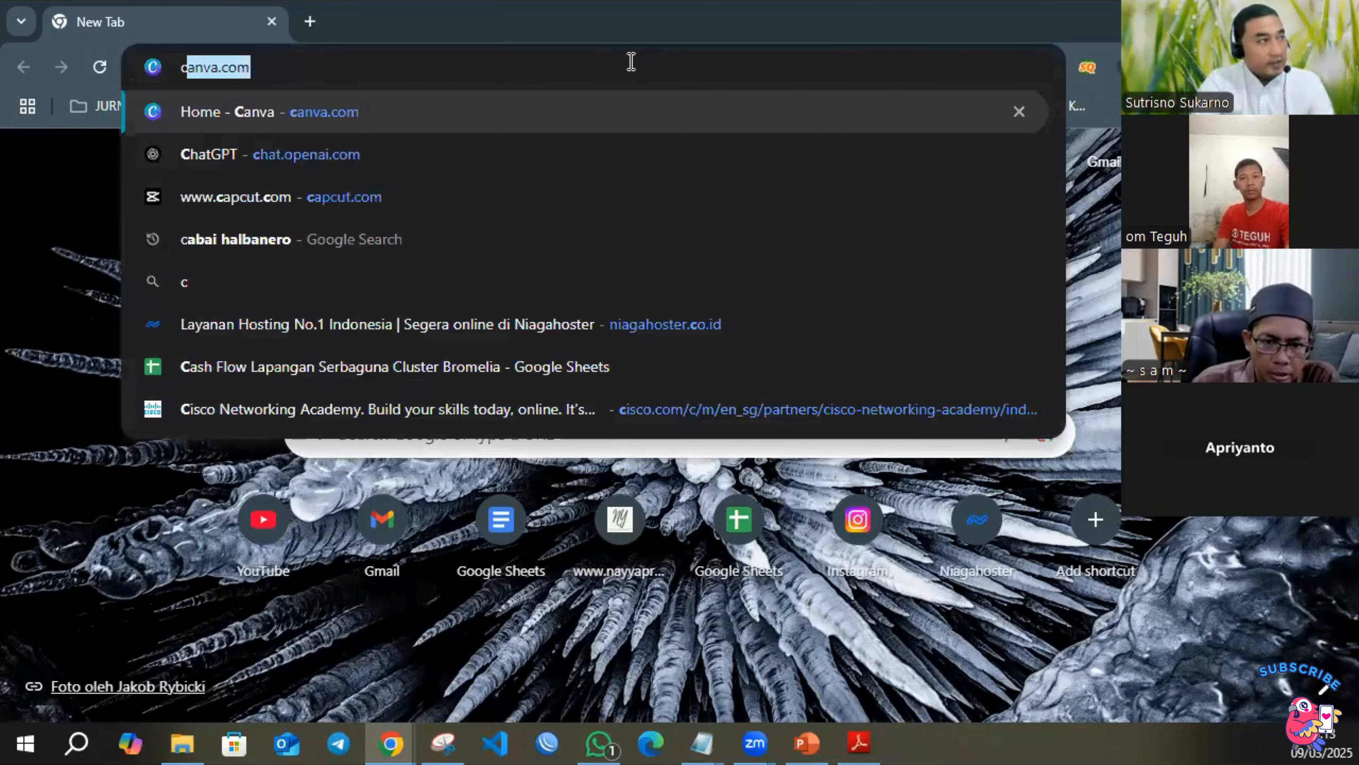
{"action": "key", "text": "Return"}
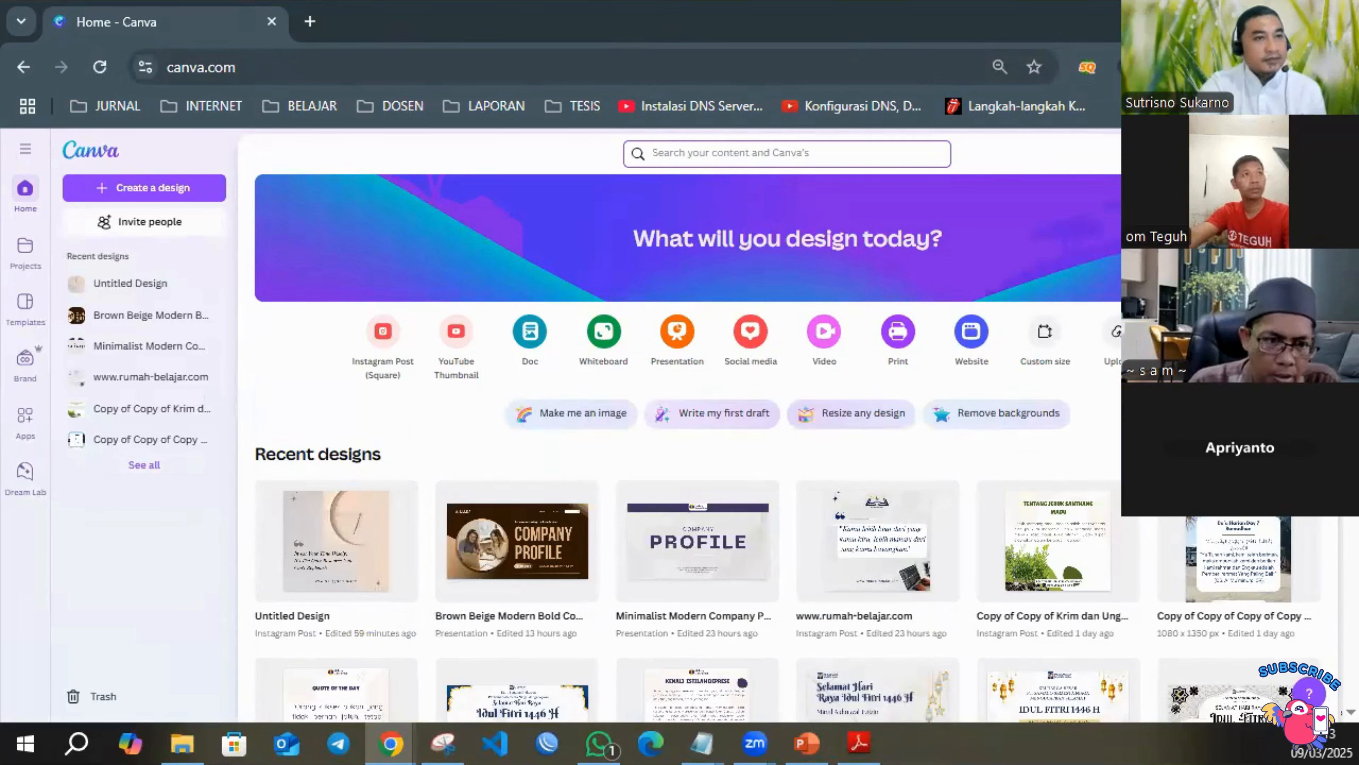
Try to add another Canva account by continuing with Google.
{"action": "left_click", "coordinate": [1306, 153]}
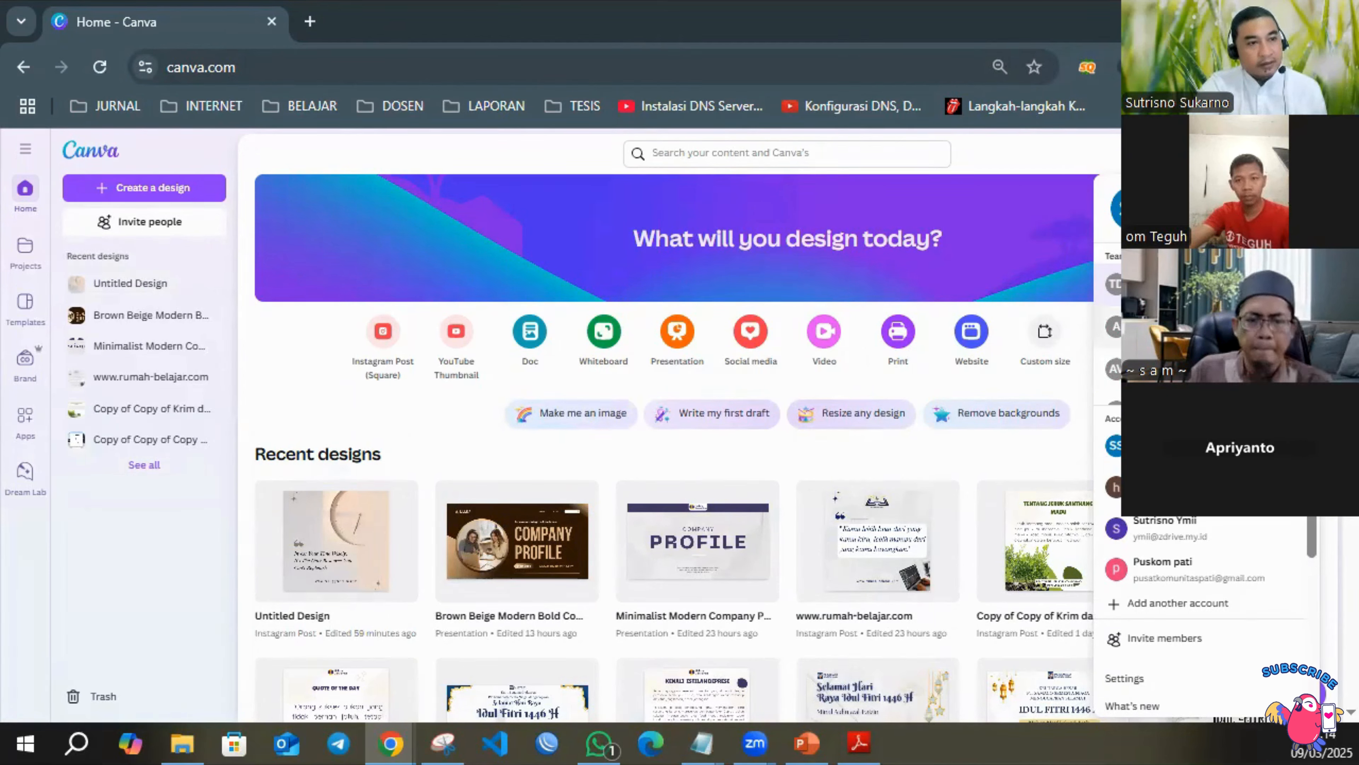
{"action": "scroll", "coordinate": [1198, 329], "scroll_direction": "down", "scroll_amount": 3}
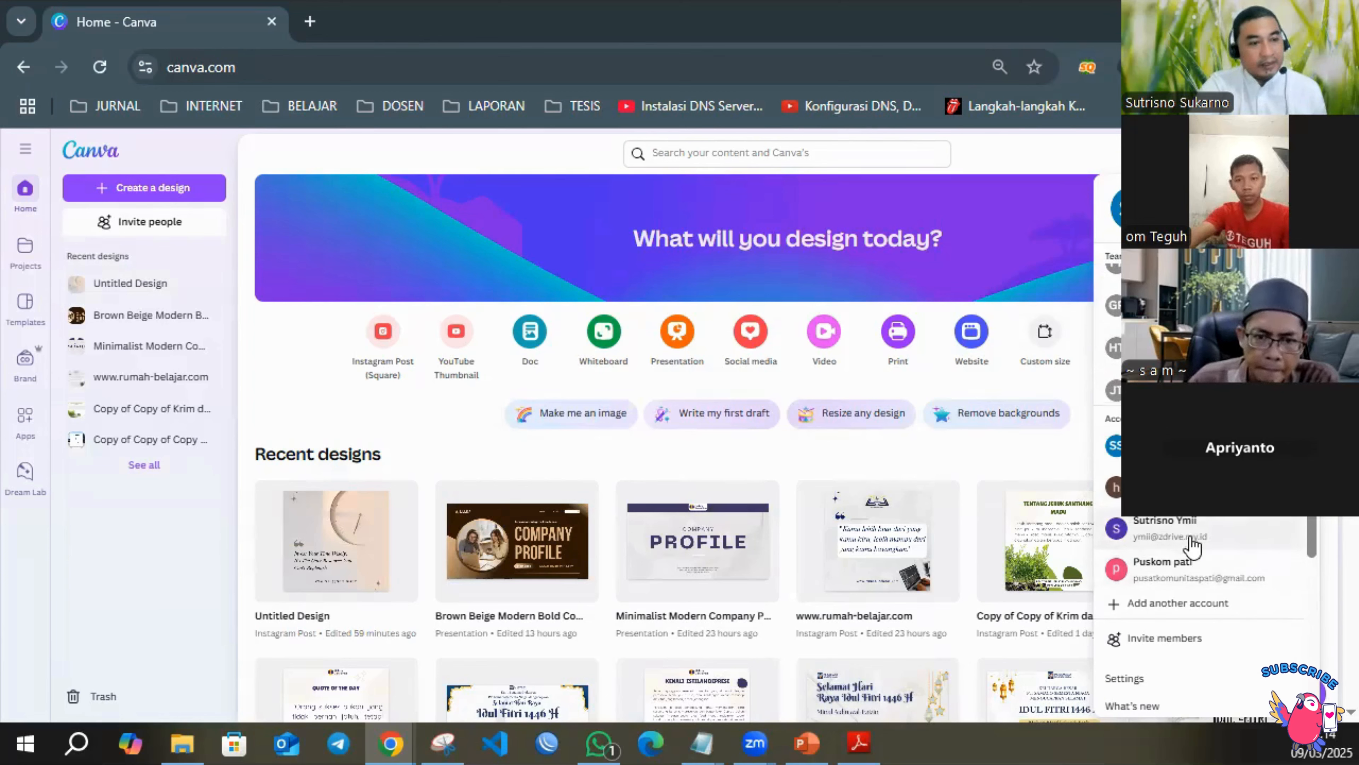
{"action": "left_click", "coordinate": [1175, 610]}
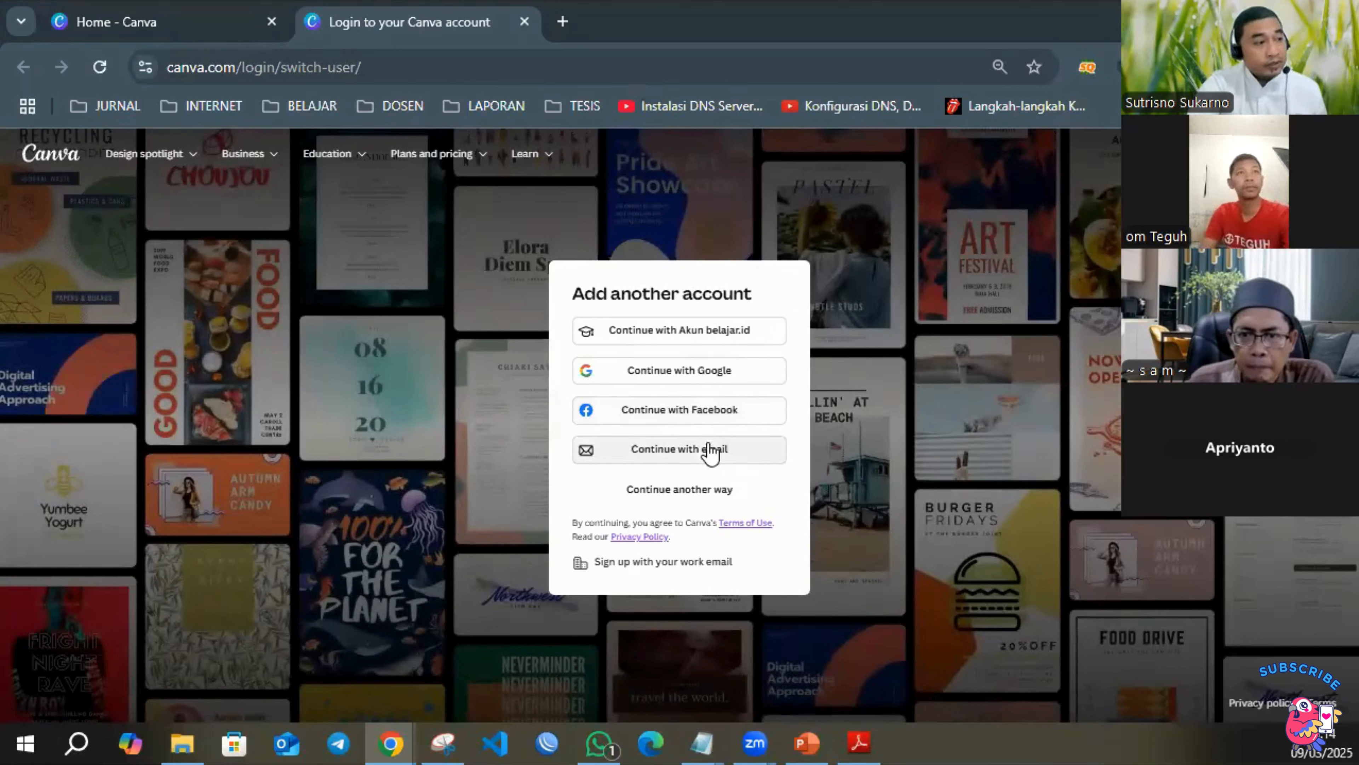
{"action": "left_click", "coordinate": [730, 367]}
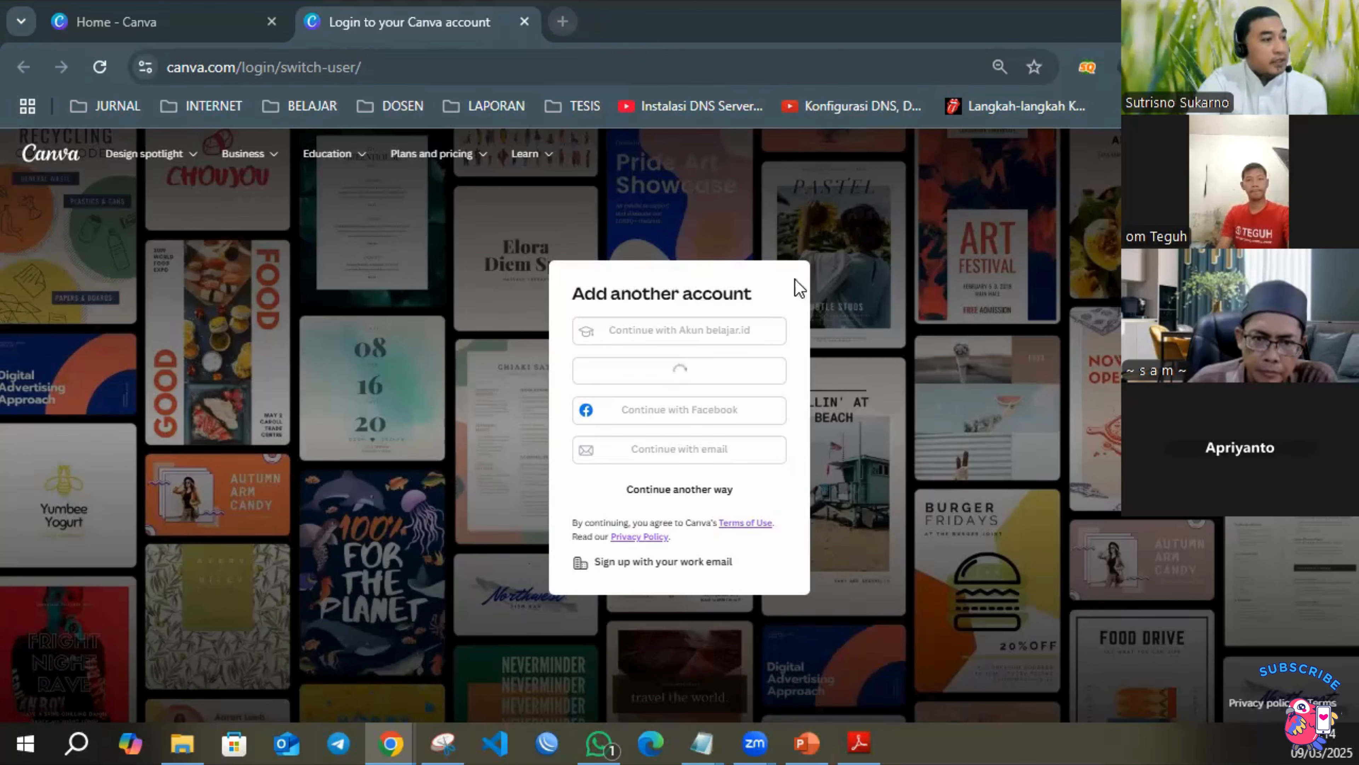
Open canva.com in a new browser tab and close the Canva login tab.
{"action": "left_click", "coordinate": [563, 21]}
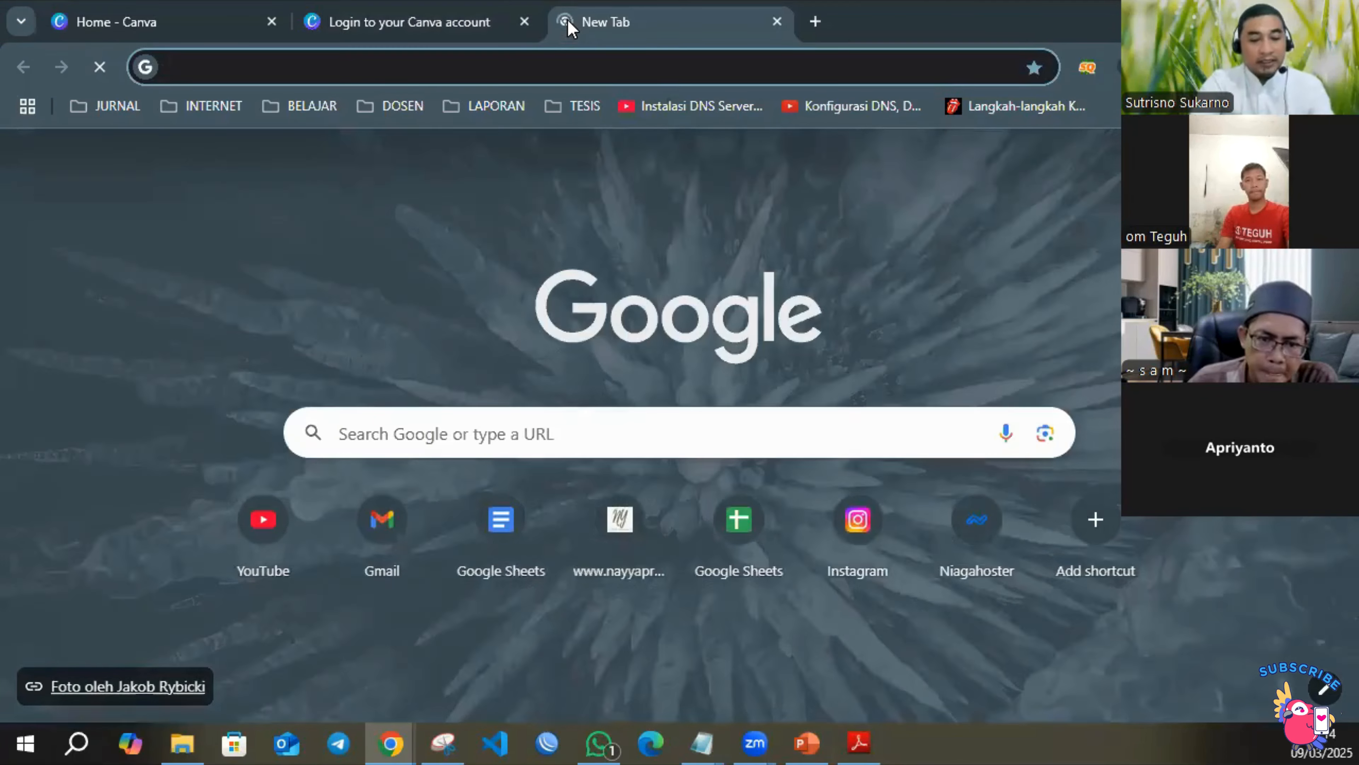
{"action": "type", "text": "can"}
{"action": "key", "text": "Return"}
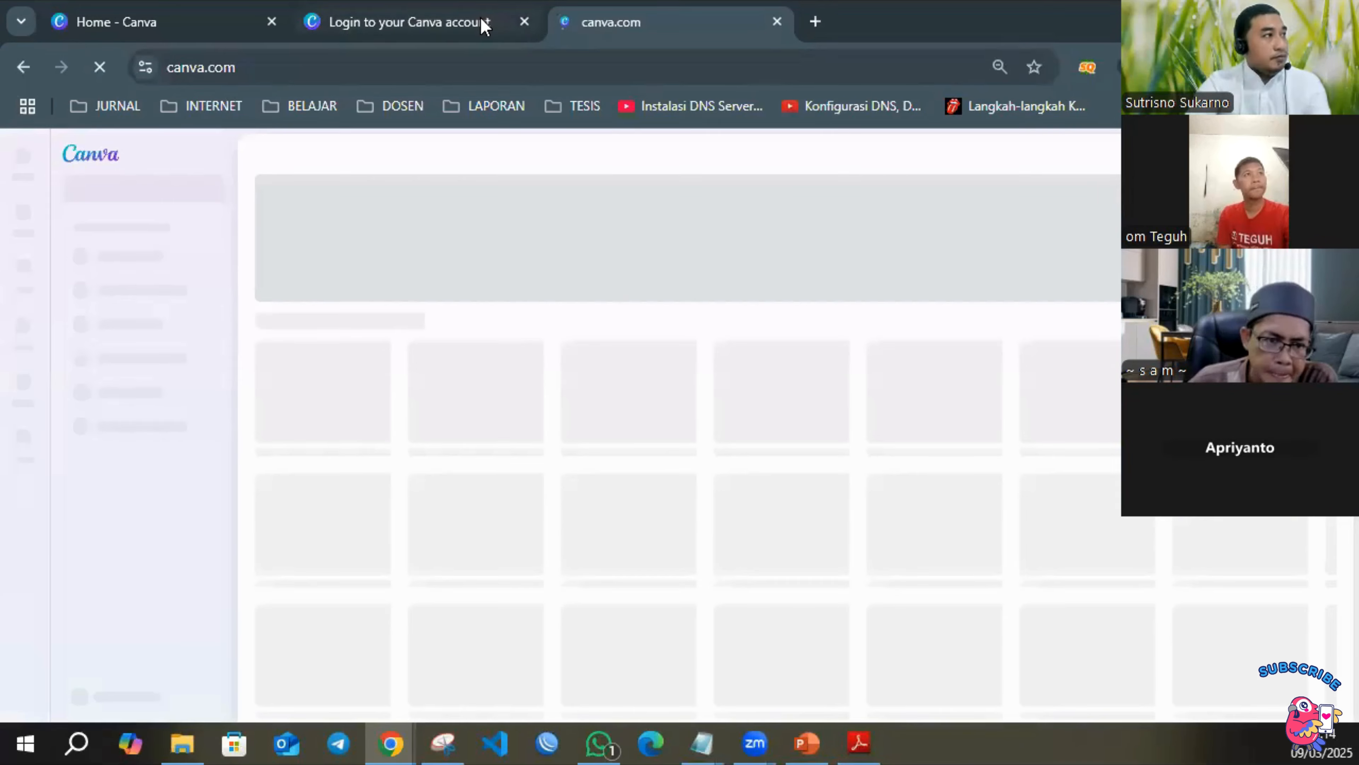
{"action": "left_click", "coordinate": [484, 23]}
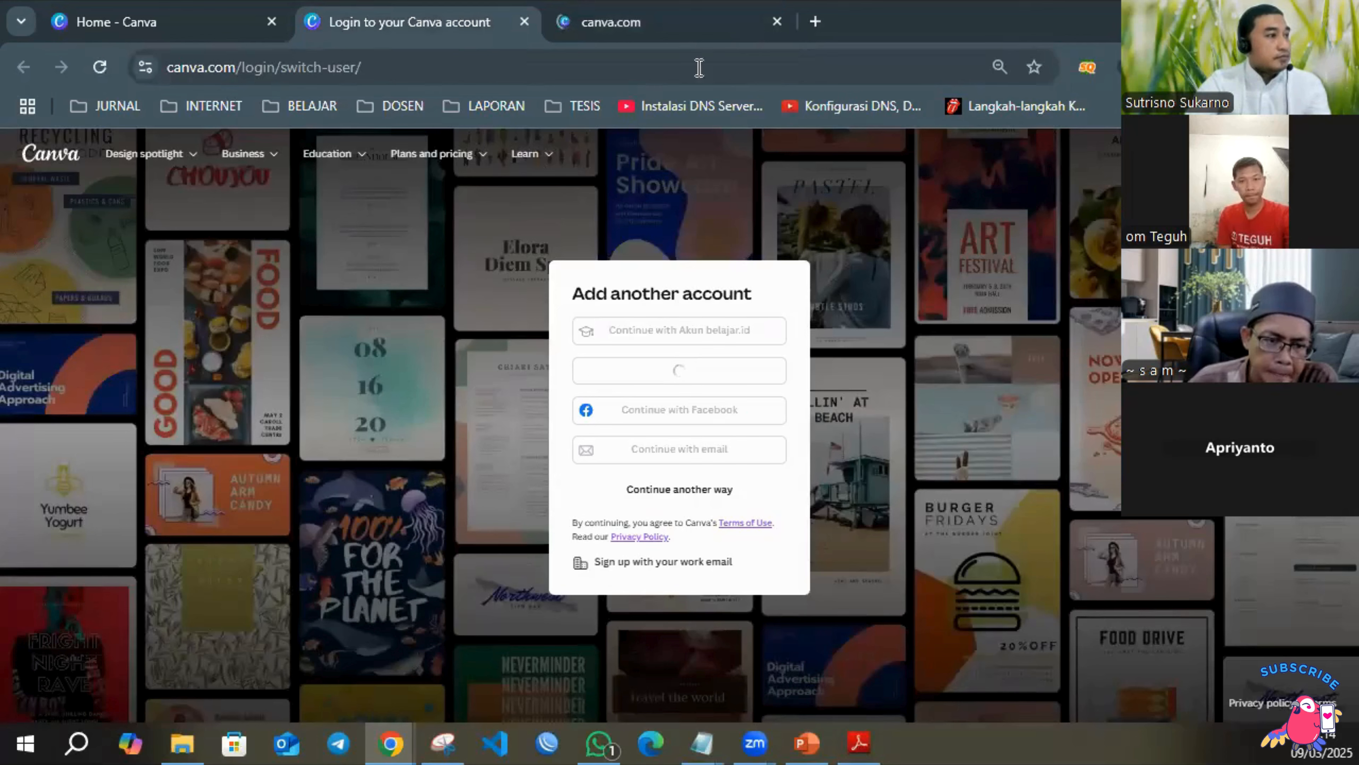
{"action": "left_click", "coordinate": [525, 21]}
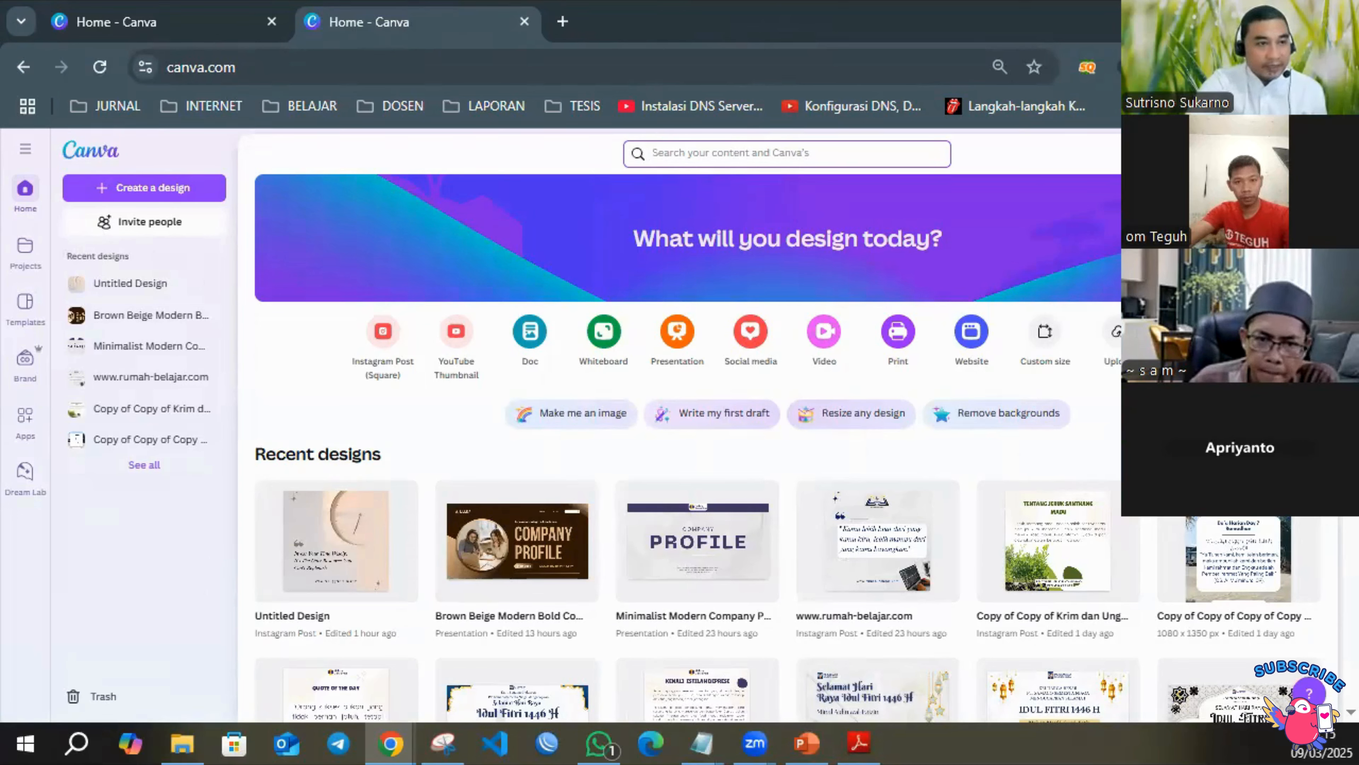
Look through the entries of the Canva account menu and close it.
{"action": "left_click", "coordinate": [1309, 154]}
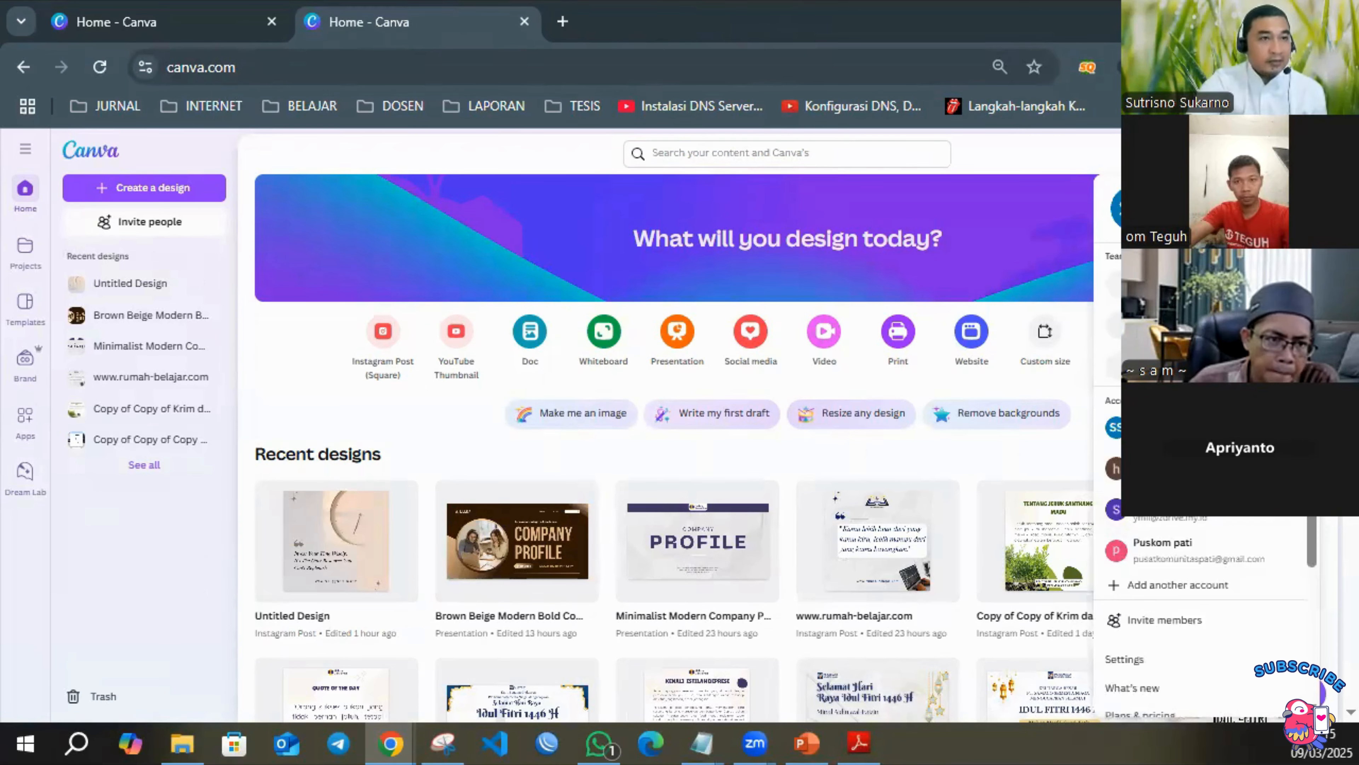
{"action": "scroll", "coordinate": [1155, 566], "scroll_direction": "down", "scroll_amount": 1}
{"action": "scroll", "coordinate": [1154, 576], "scroll_direction": "down", "scroll_amount": 5}
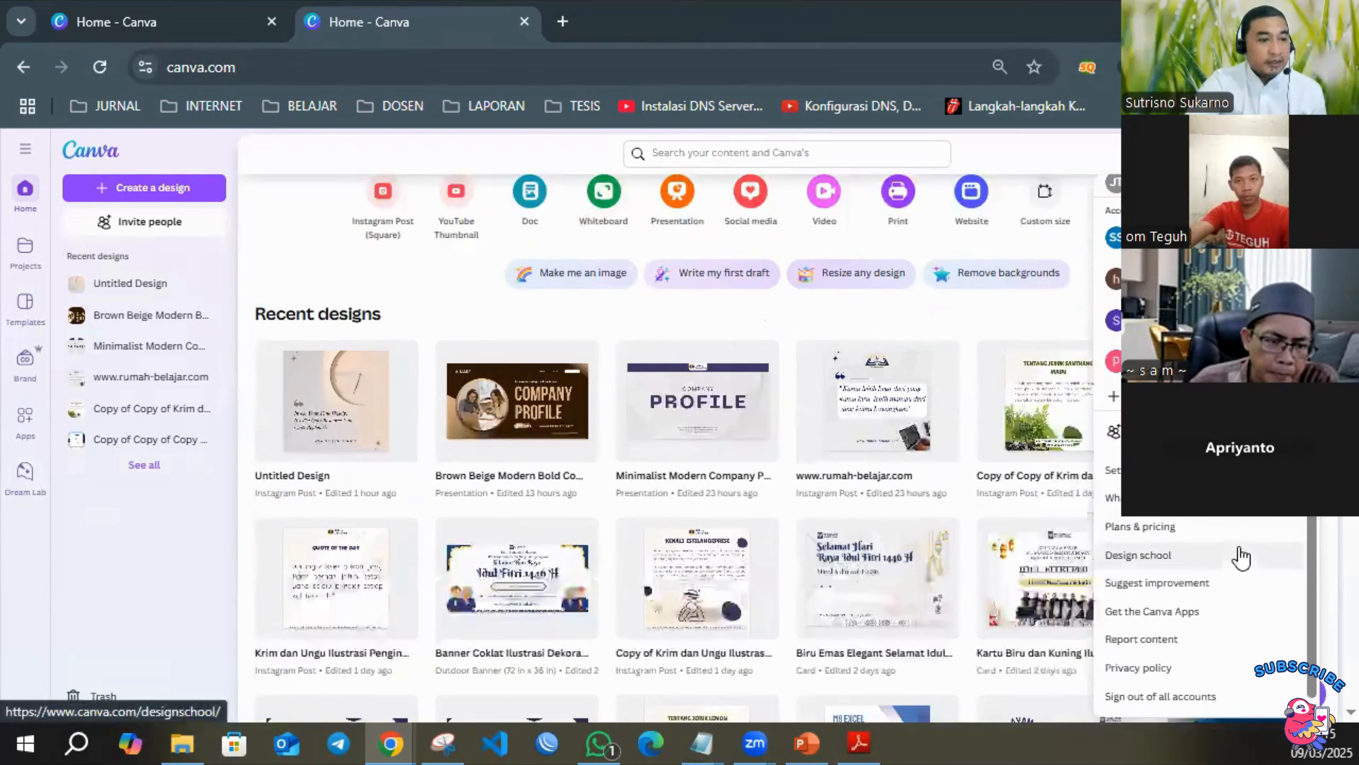
{"action": "scroll", "coordinate": [1189, 546], "scroll_direction": "up", "scroll_amount": 4}
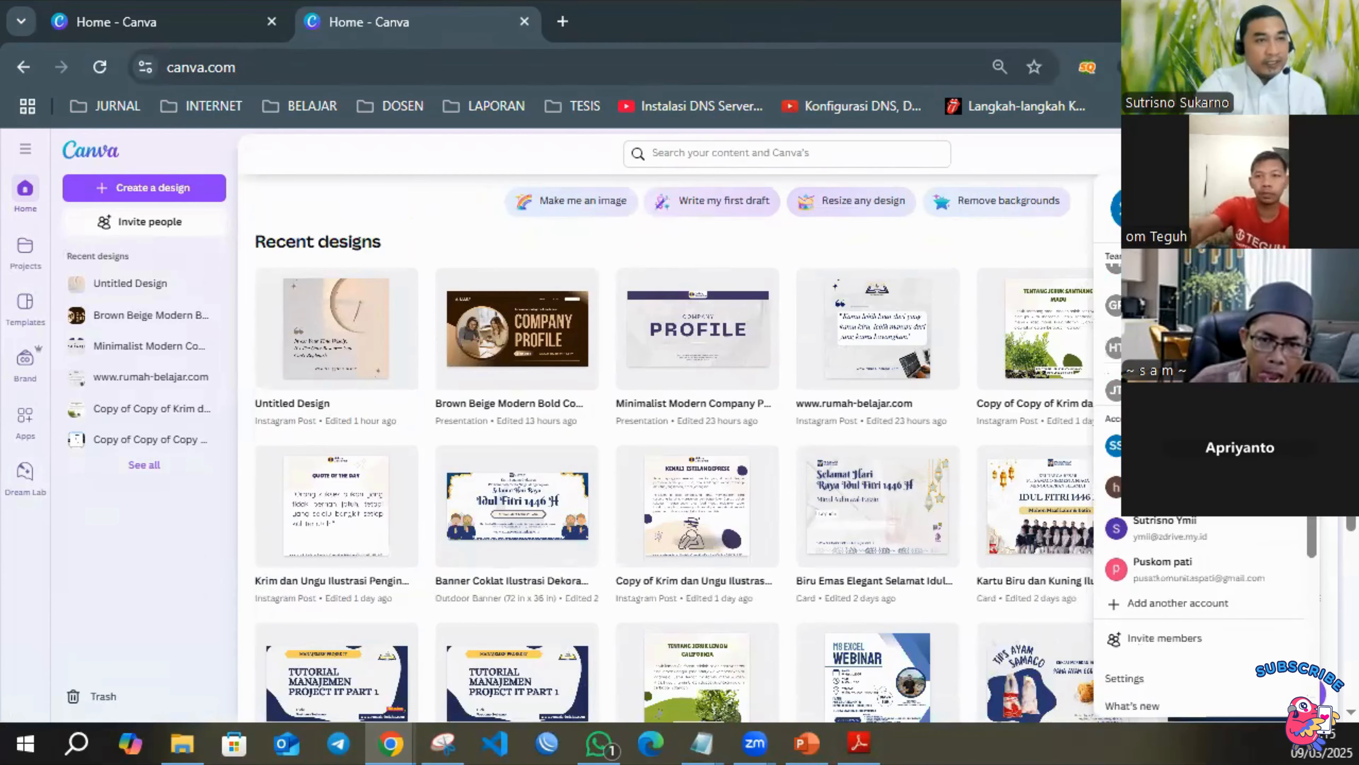
{"action": "key", "text": "Escape"}
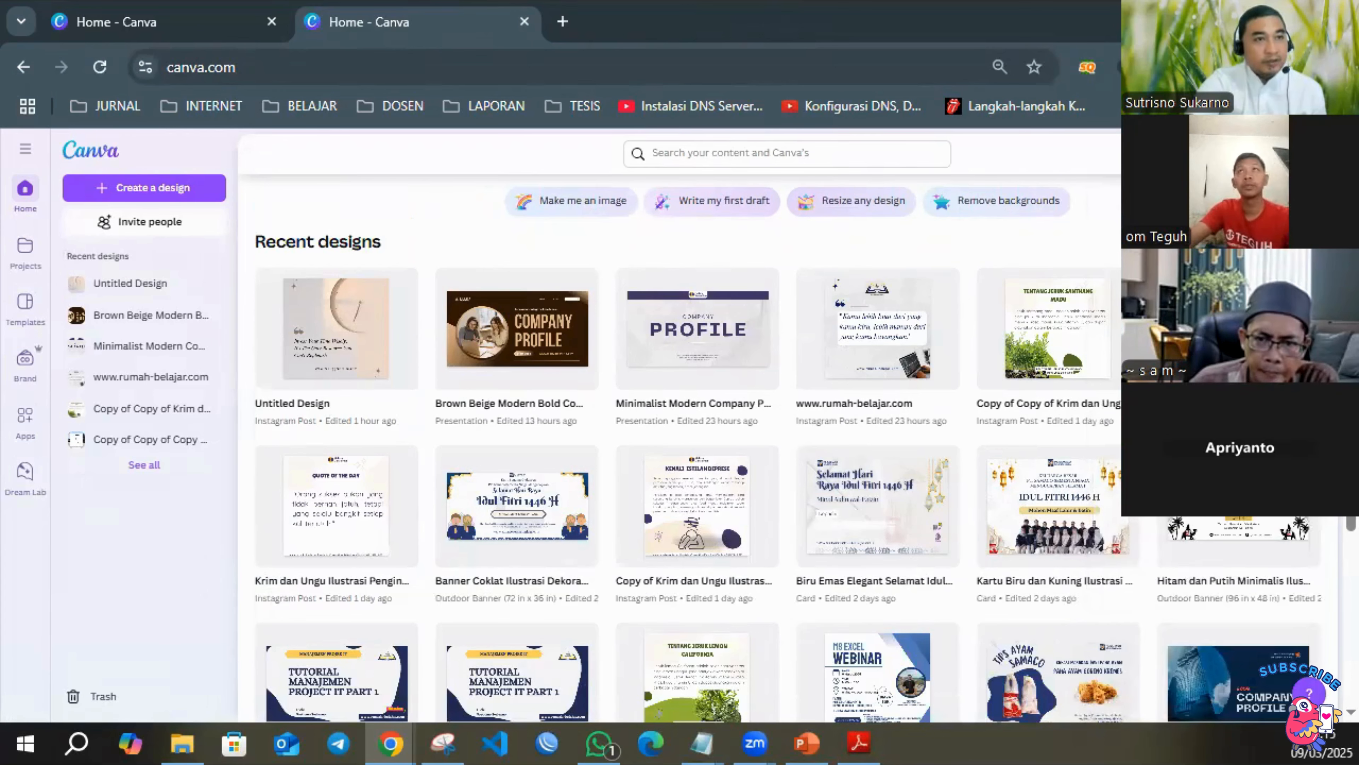
Open Canva's Plans & pricing page and compare the Free, Pro, Teams and Enterprise plans.
{"action": "left_click", "coordinate": [1309, 154]}
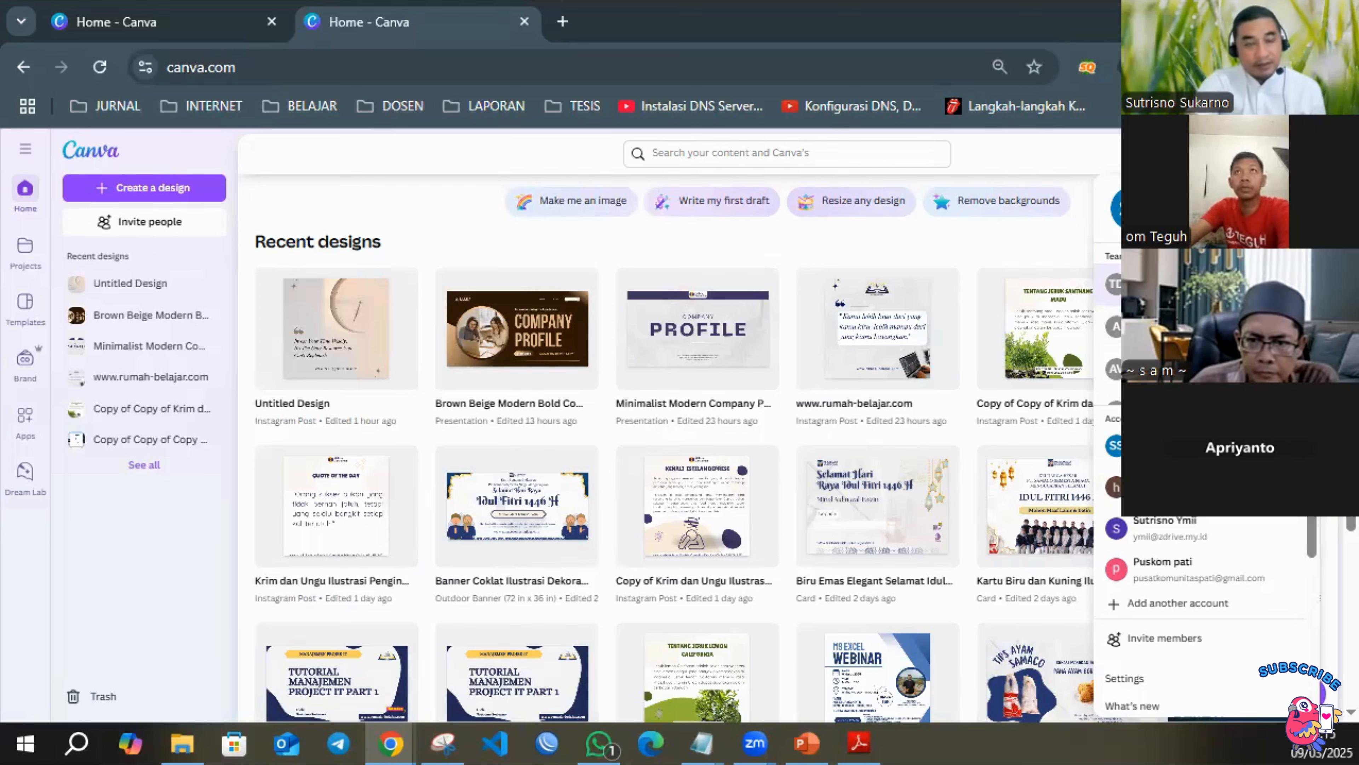
{"action": "scroll", "coordinate": [1152, 548], "scroll_direction": "down", "scroll_amount": 6}
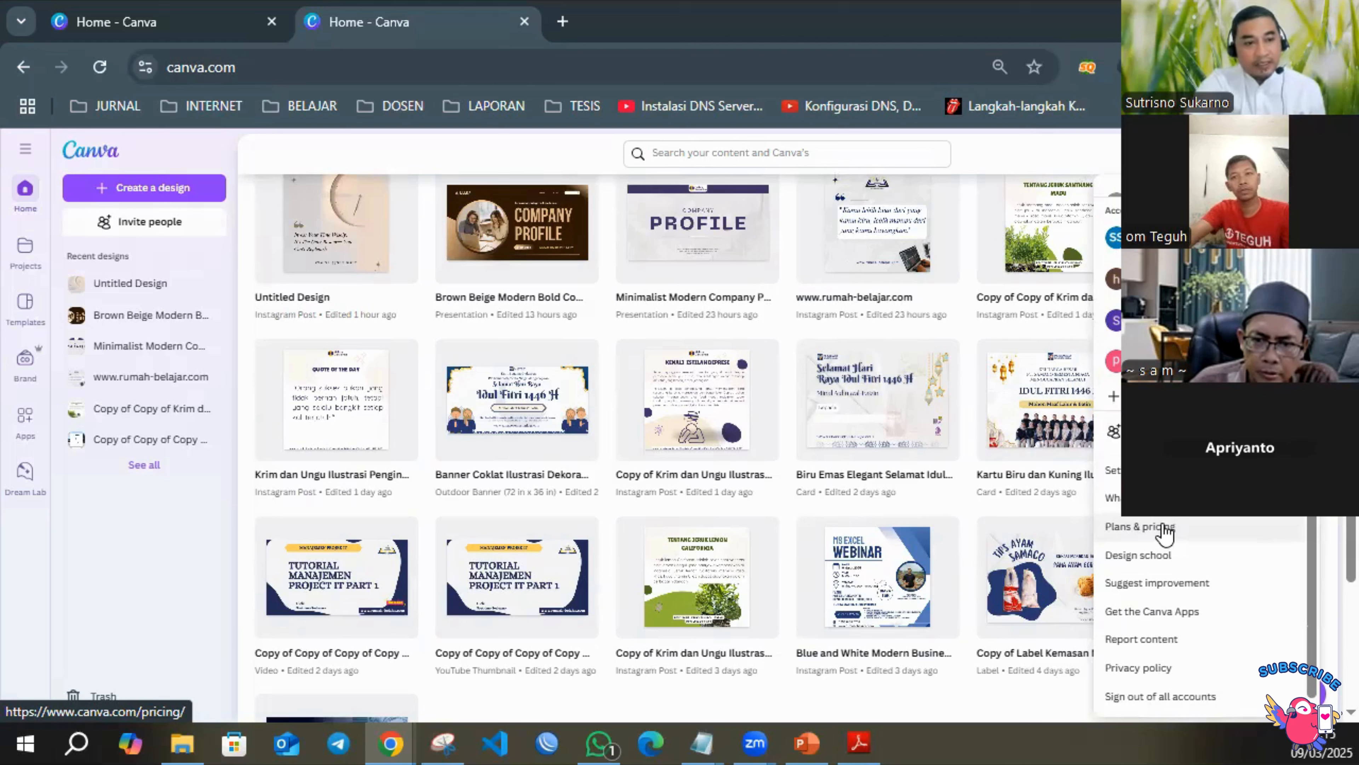
{"action": "left_click", "coordinate": [1197, 533]}
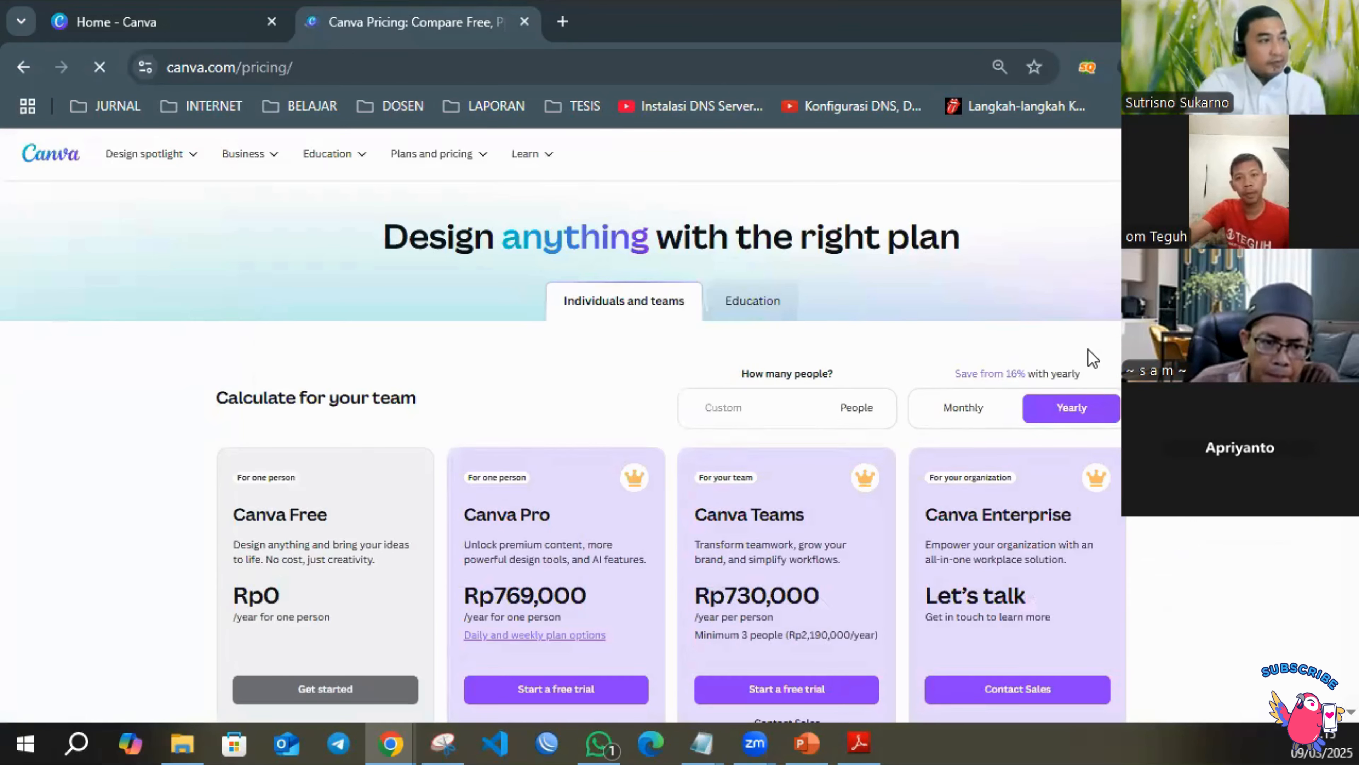
{"action": "scroll", "coordinate": [945, 313], "scroll_direction": "down", "scroll_amount": 2}
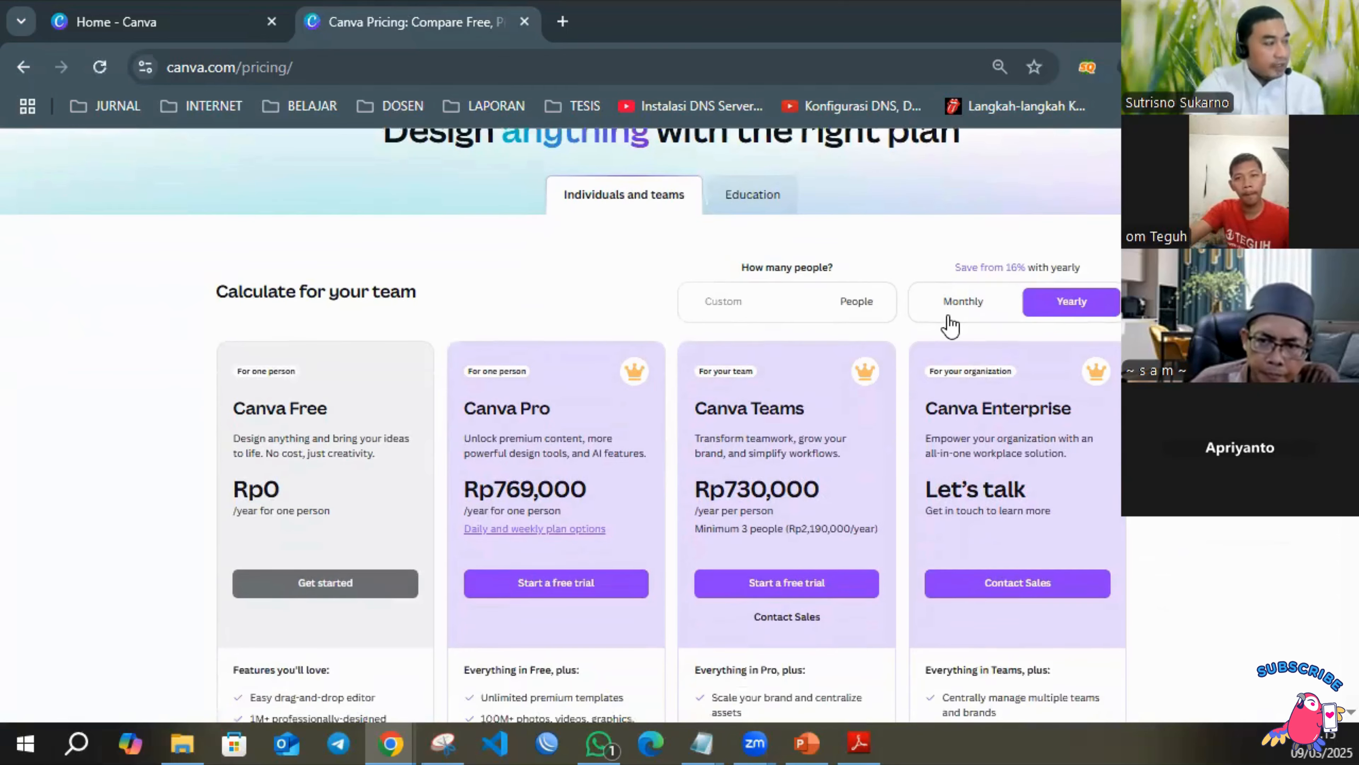
{"action": "scroll", "coordinate": [781, 353], "scroll_direction": "down", "scroll_amount": 6}
{"action": "scroll", "coordinate": [789, 346], "scroll_direction": "up", "scroll_amount": 6}
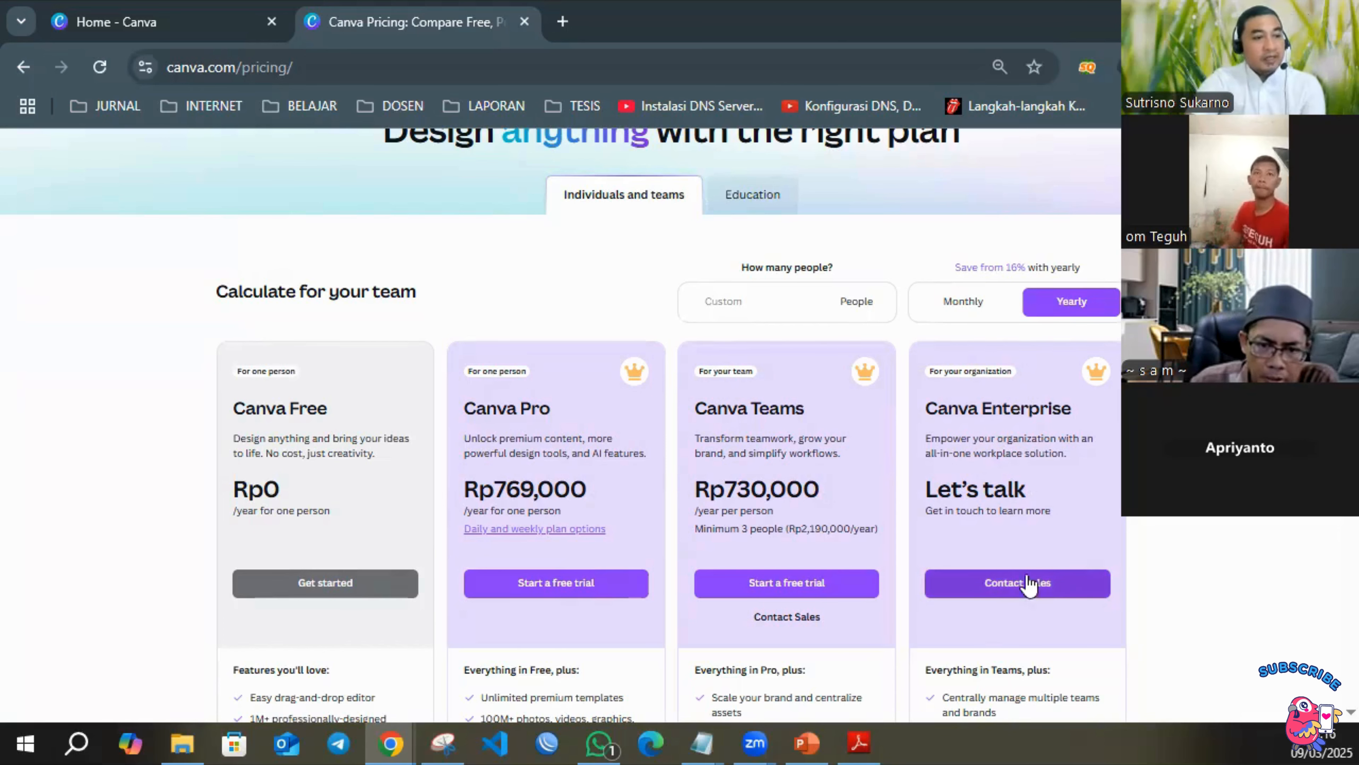
{"action": "scroll", "coordinate": [971, 520], "scroll_direction": "up", "scroll_amount": 2}
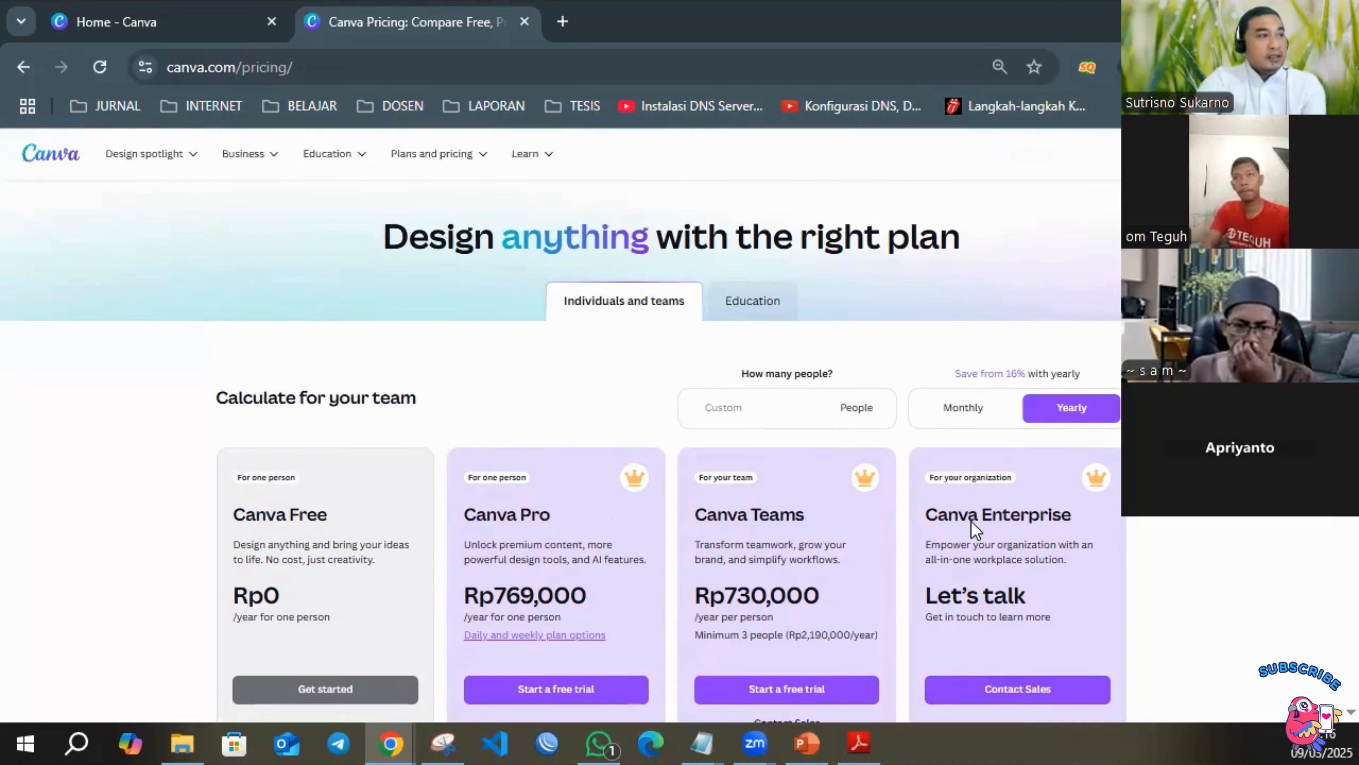
View the Education plans, switch back to Individuals and teams, and return to the Canva home page.
{"action": "left_click", "coordinate": [761, 303]}
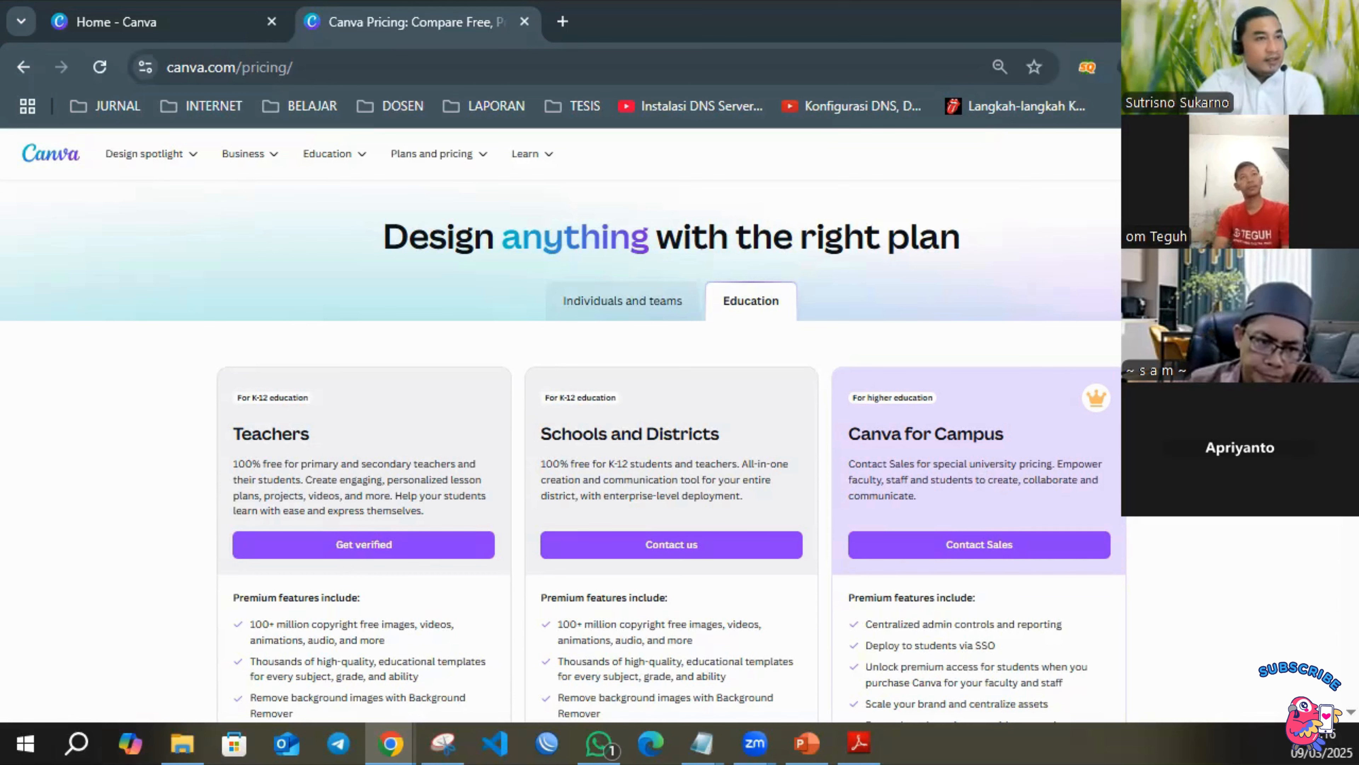
{"action": "left_click", "coordinate": [634, 314]}
{"action": "left_click", "coordinate": [47, 161]}
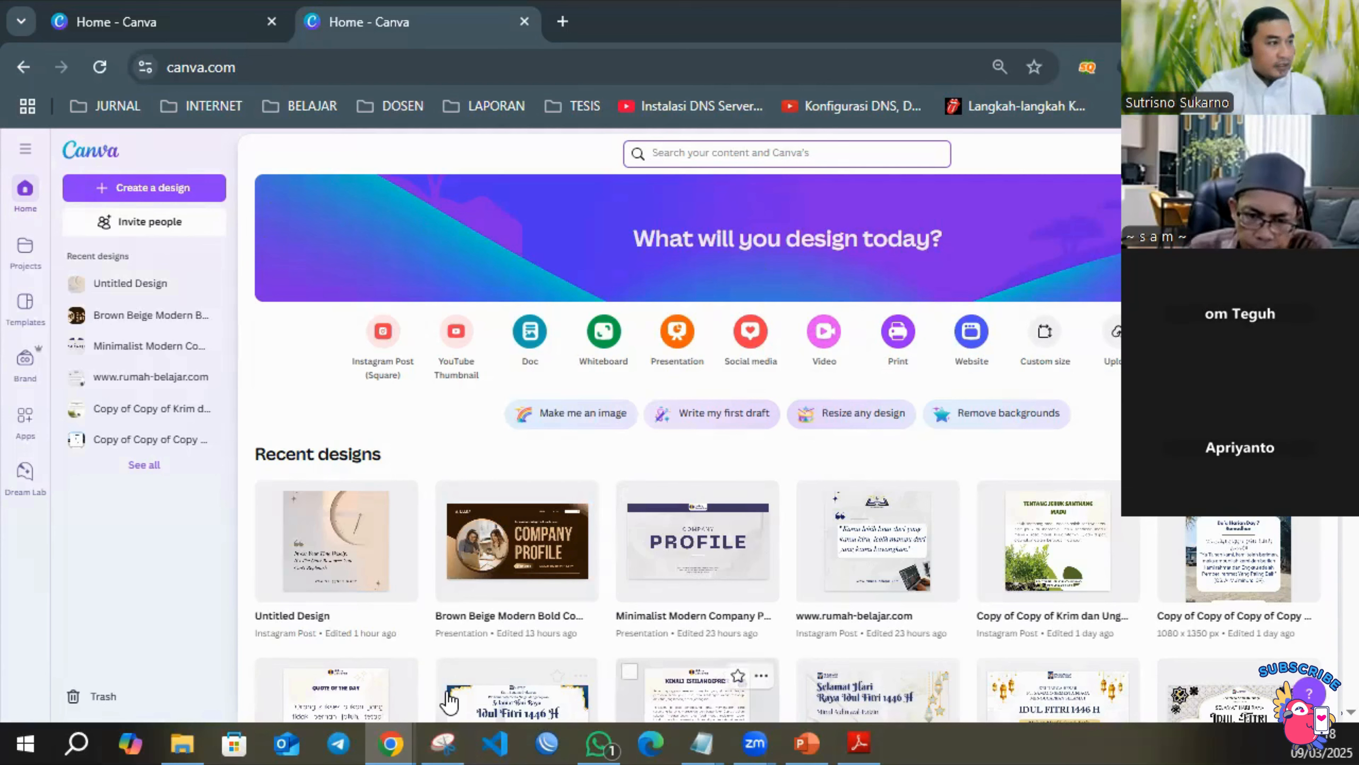
{"action": "left_click", "coordinate": [754, 743]}
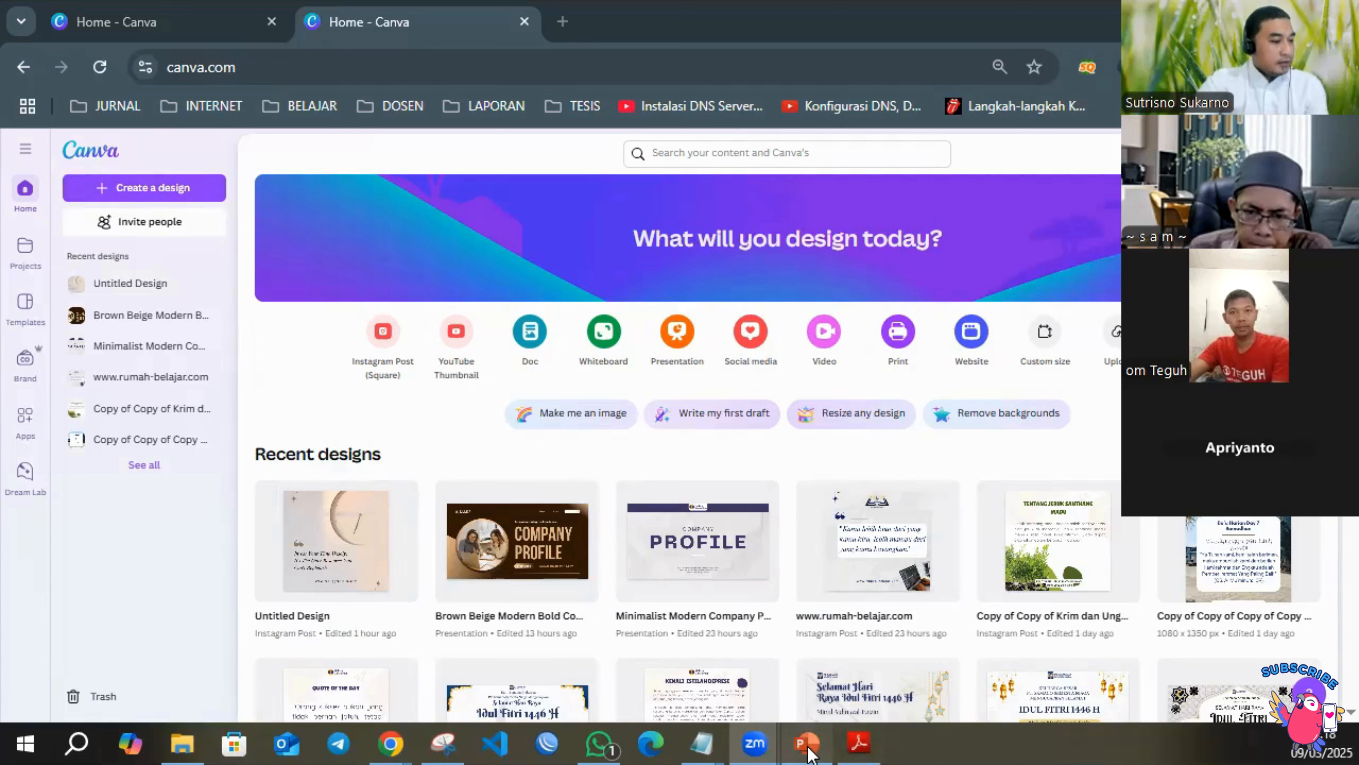
{"action": "mouse_move", "coordinate": [809, 752]}
{"action": "left_click", "coordinate": [821, 698]}
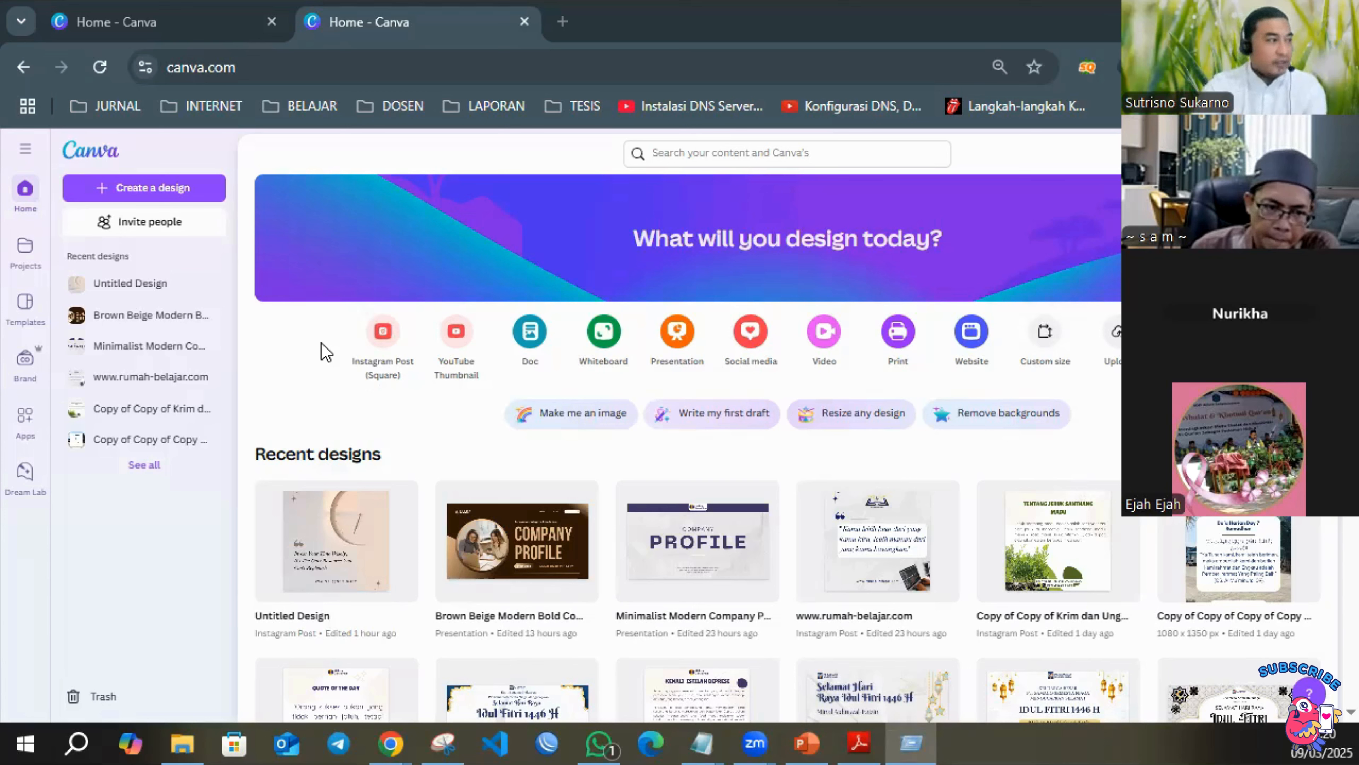
Open a blank Notepad document and enlarge its text zoom to 300%.
{"action": "left_click", "coordinate": [453, 397]}
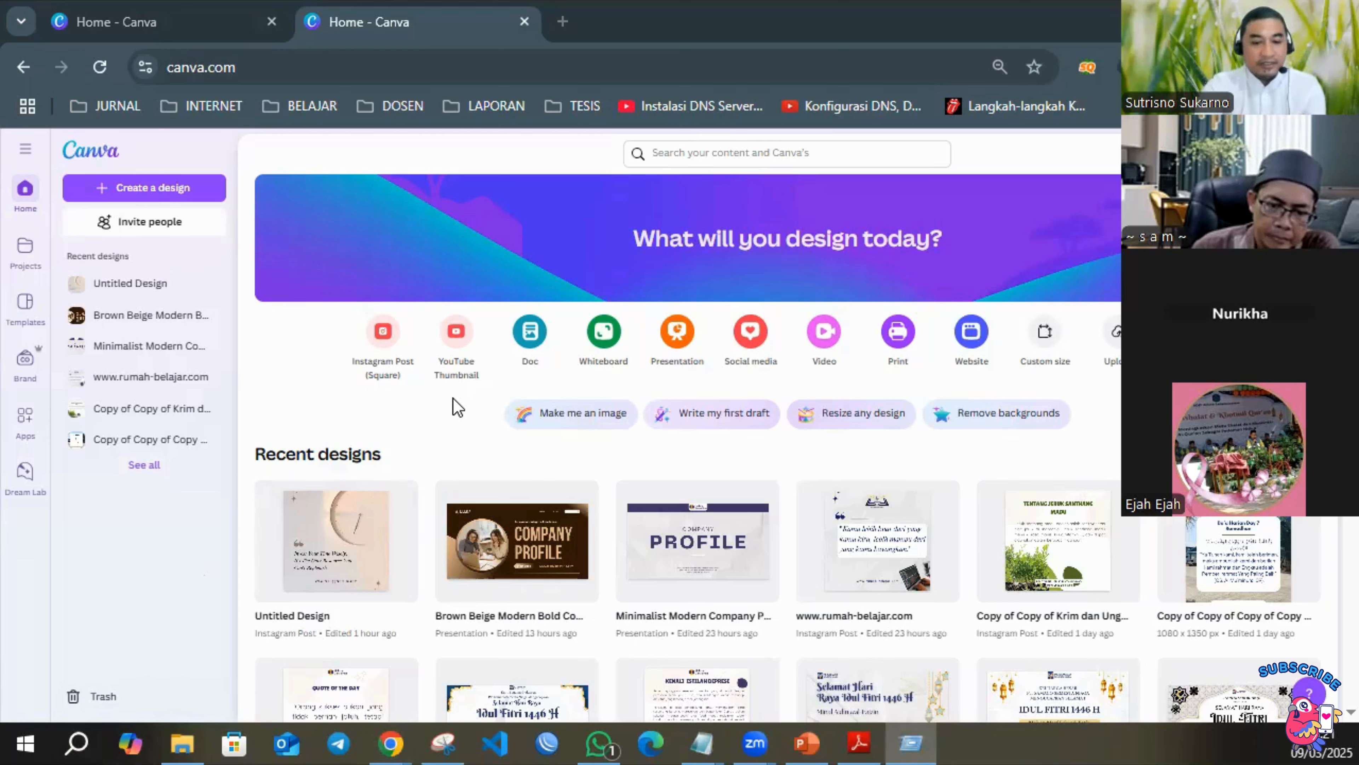
{"action": "key", "text": "Return"}
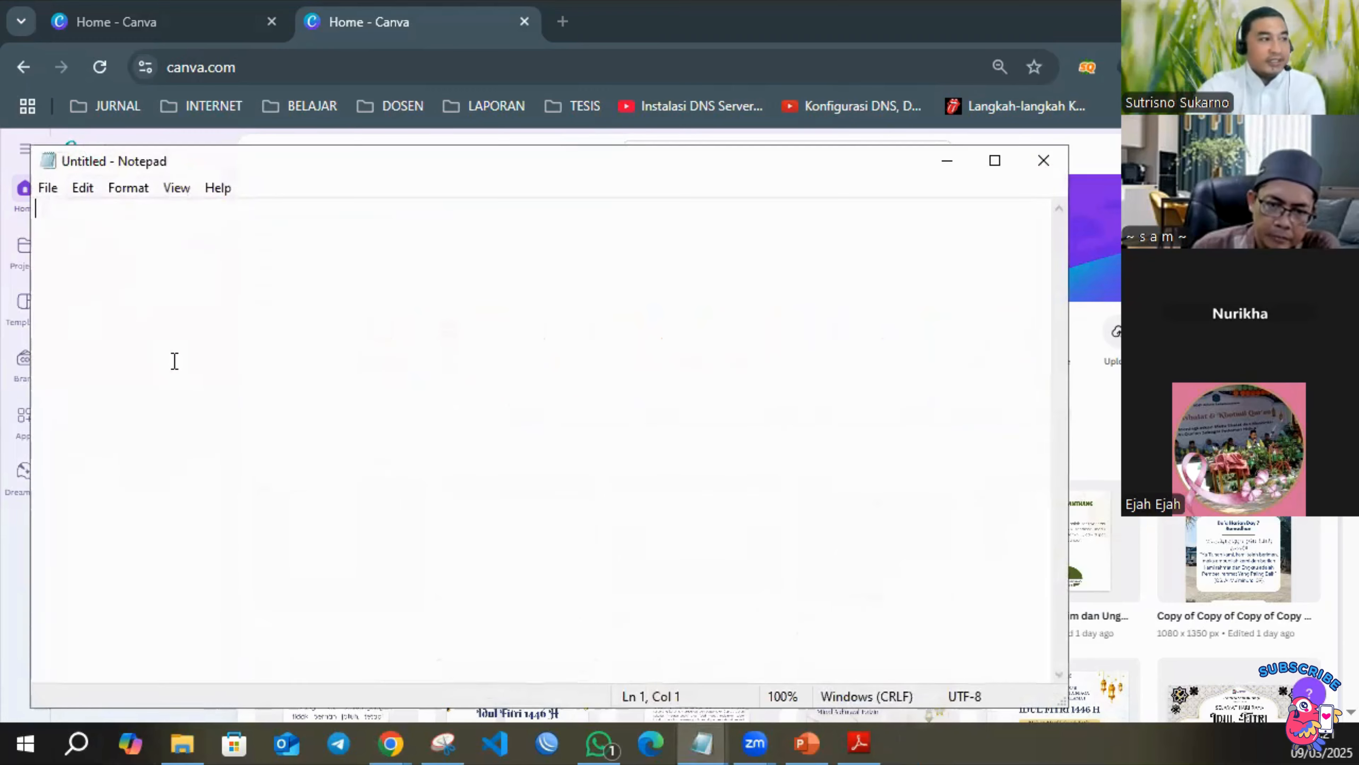
{"action": "scroll", "coordinate": [448, 331], "scroll_direction": "up", "scroll_amount": 20}
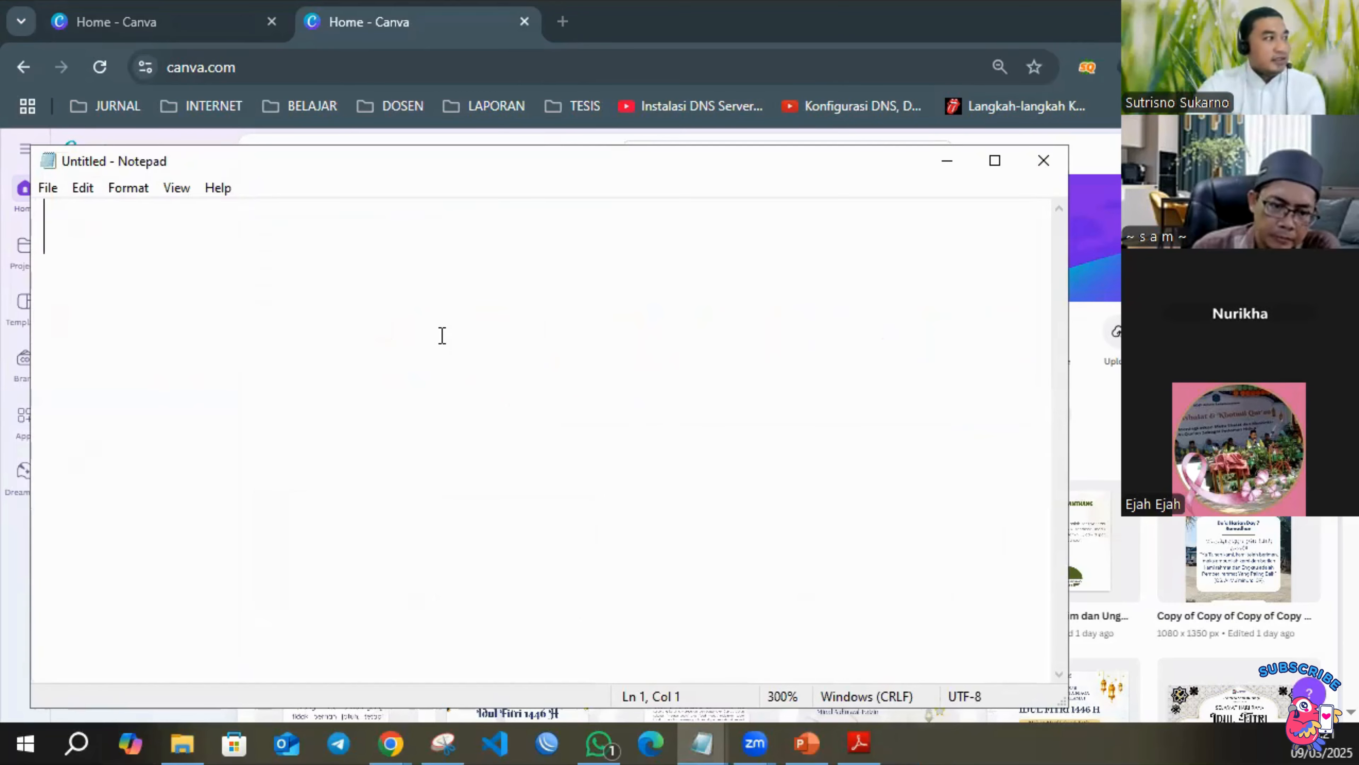
Enter the heading "Rencana Desain" in the Notepad document and leave a blank line below it.
{"action": "type", "text": "Rencana "}
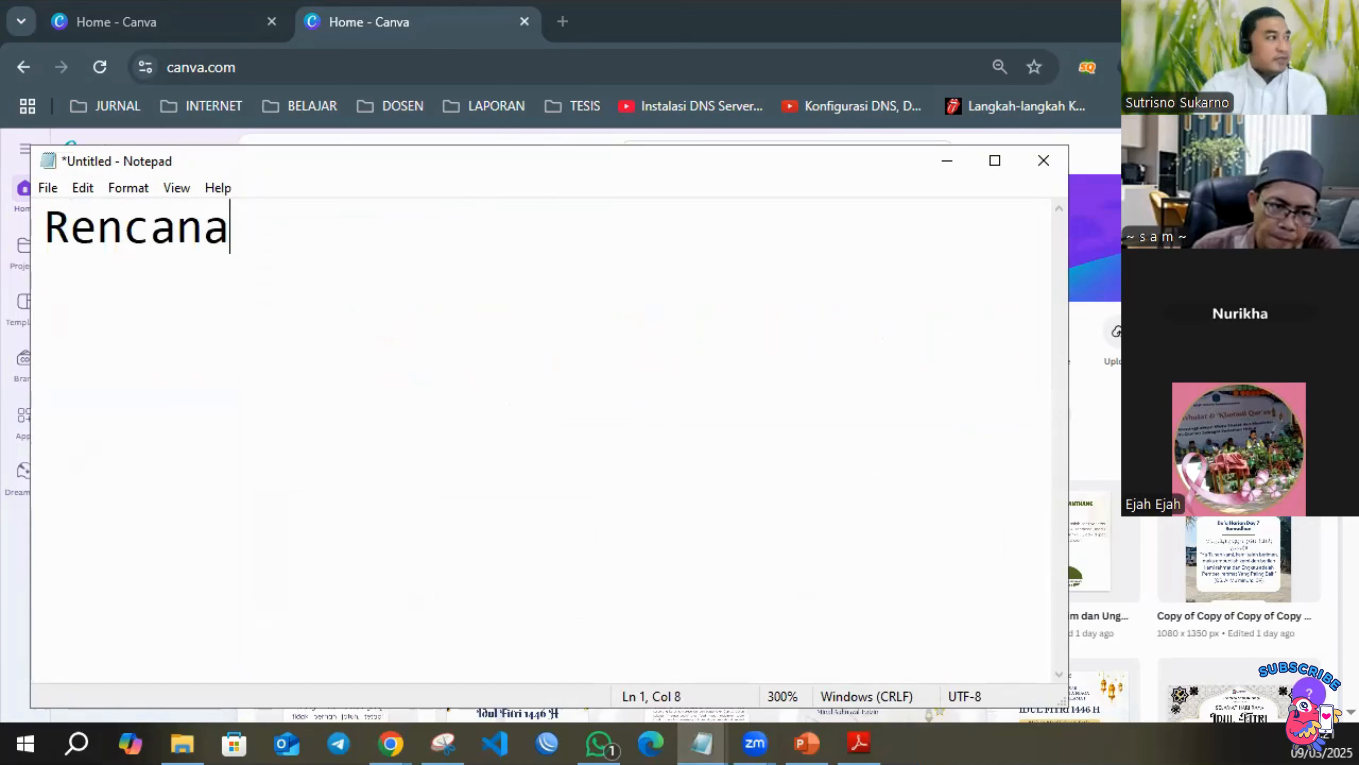
{"action": "type", "text": "Desain"}
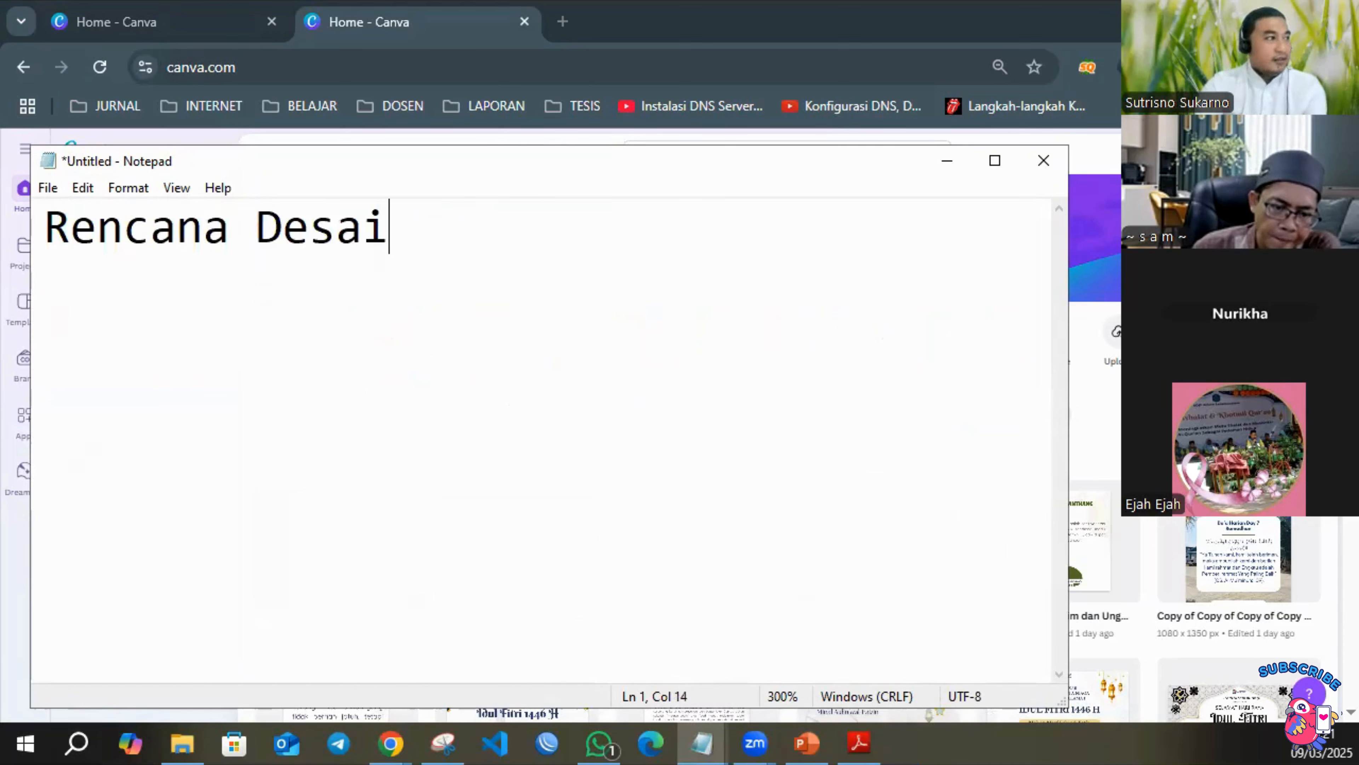
{"action": "key", "text": "Return"}
{"action": "key", "text": "Return"}
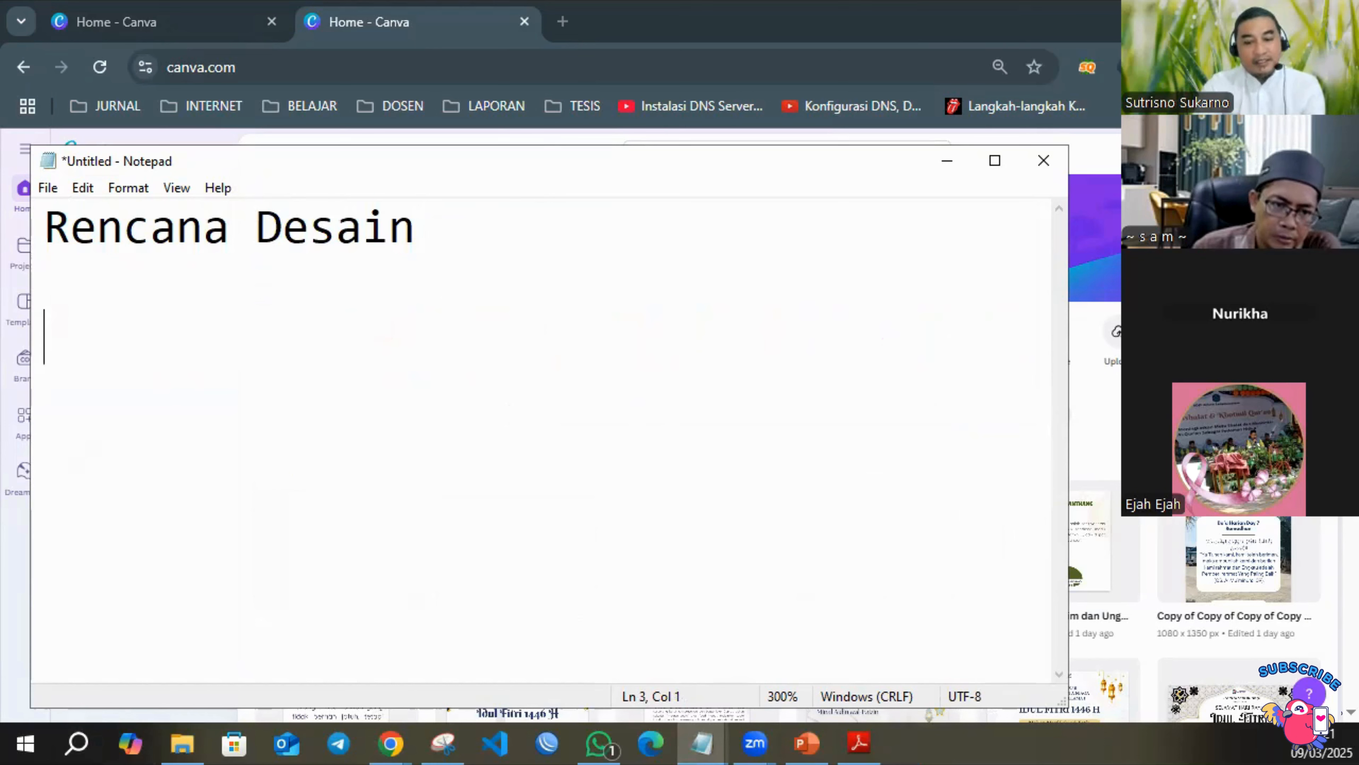
Enter "1. IG Post" as the first item under the Rencana Desain heading.
{"action": "type", "text": "1."}
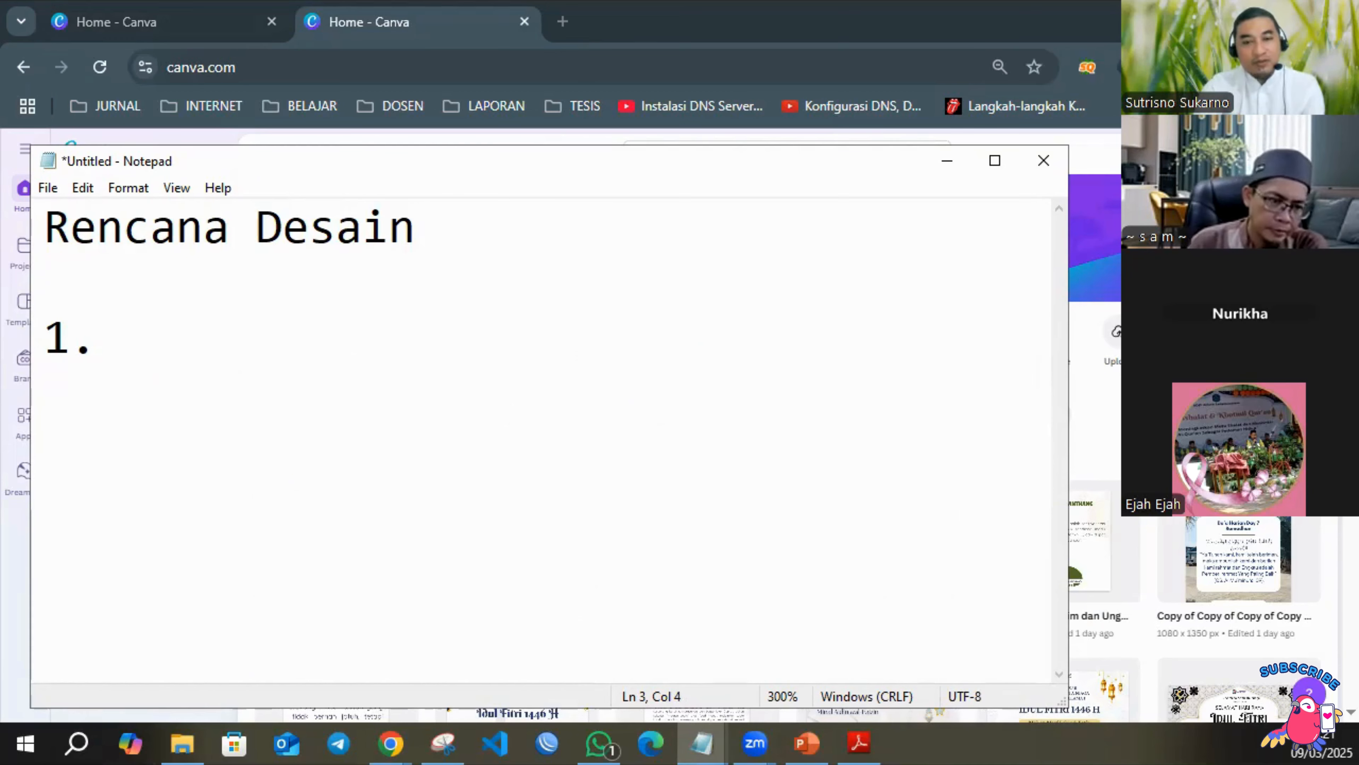
{"action": "type", "text": "I"}
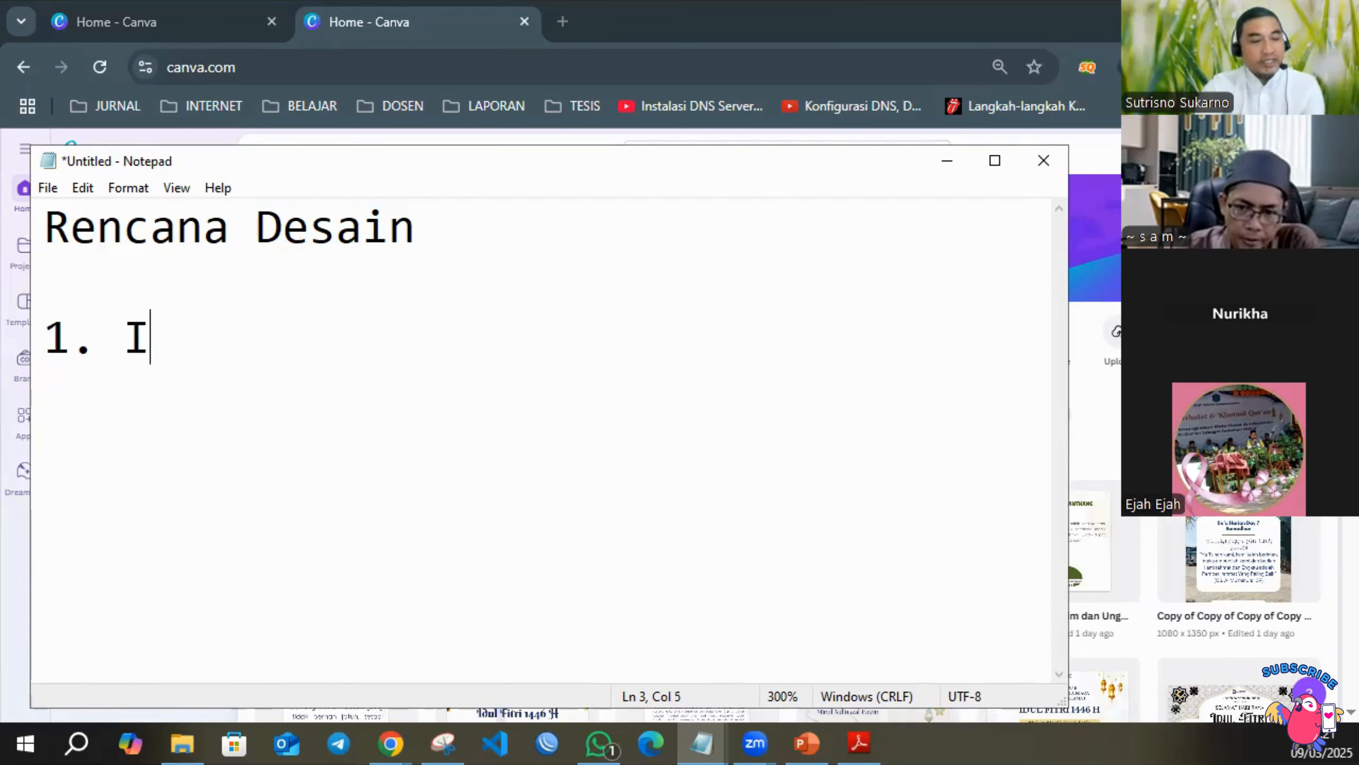
{"action": "type", "text": "G Post"}
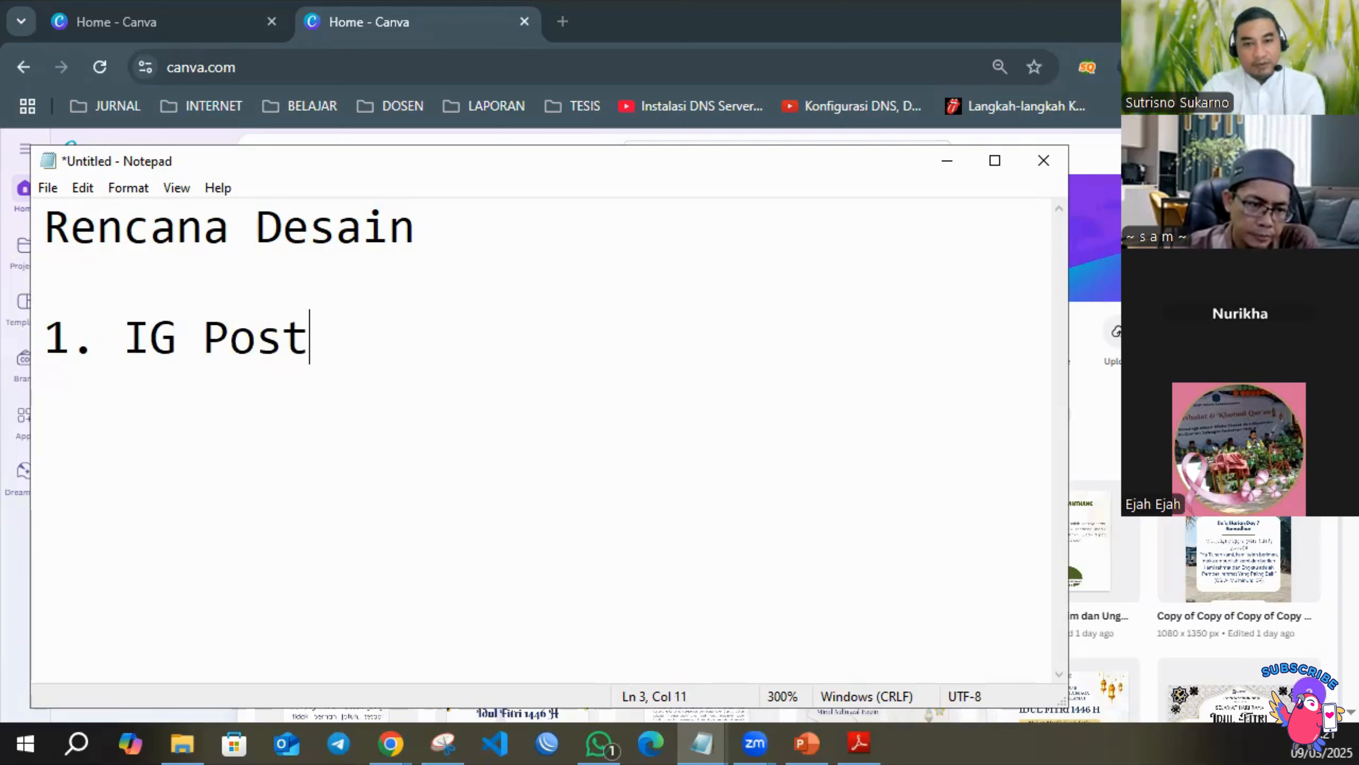
{"action": "key", "text": "Return"}
Add "2. Persegi" as the second item of the design plan.
{"action": "type", "text": "2"}
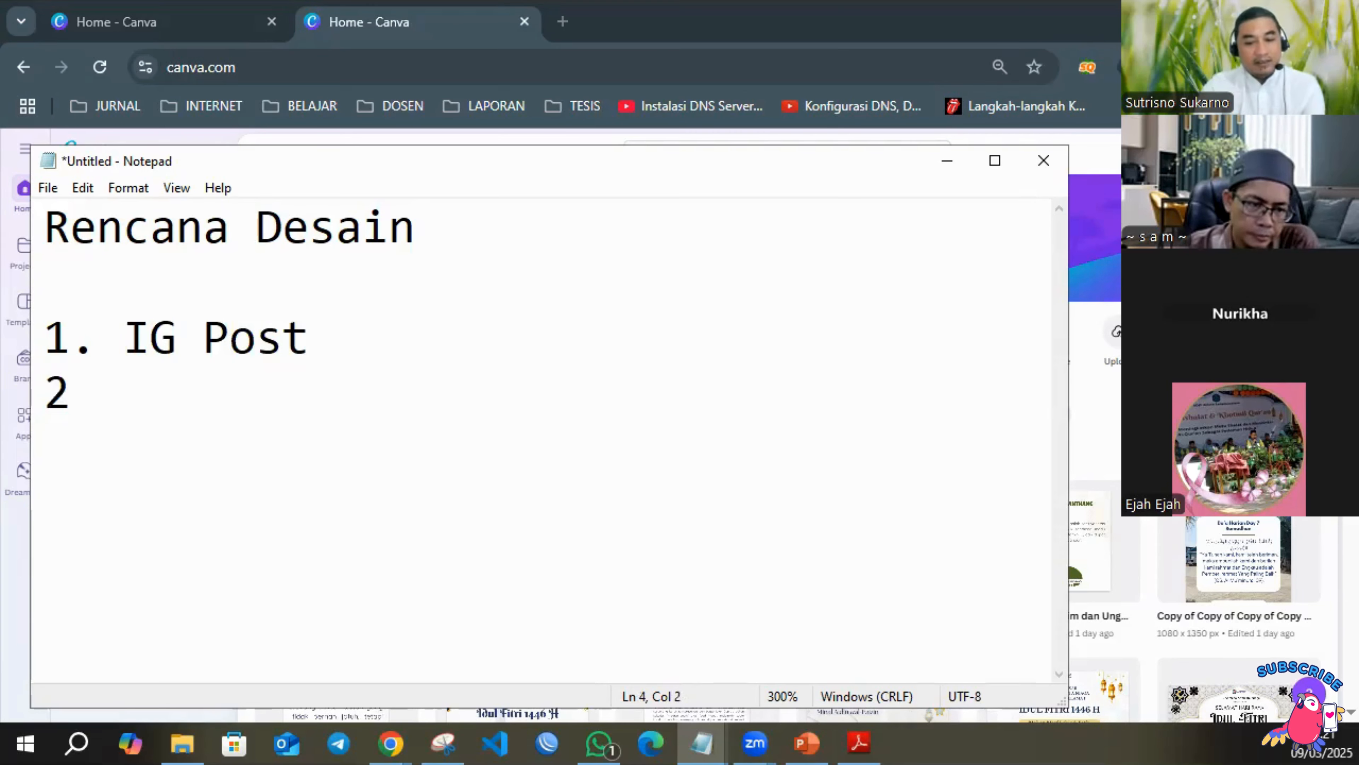
{"action": "type", "text": ","}
{"action": "key", "text": "BackSpace"}
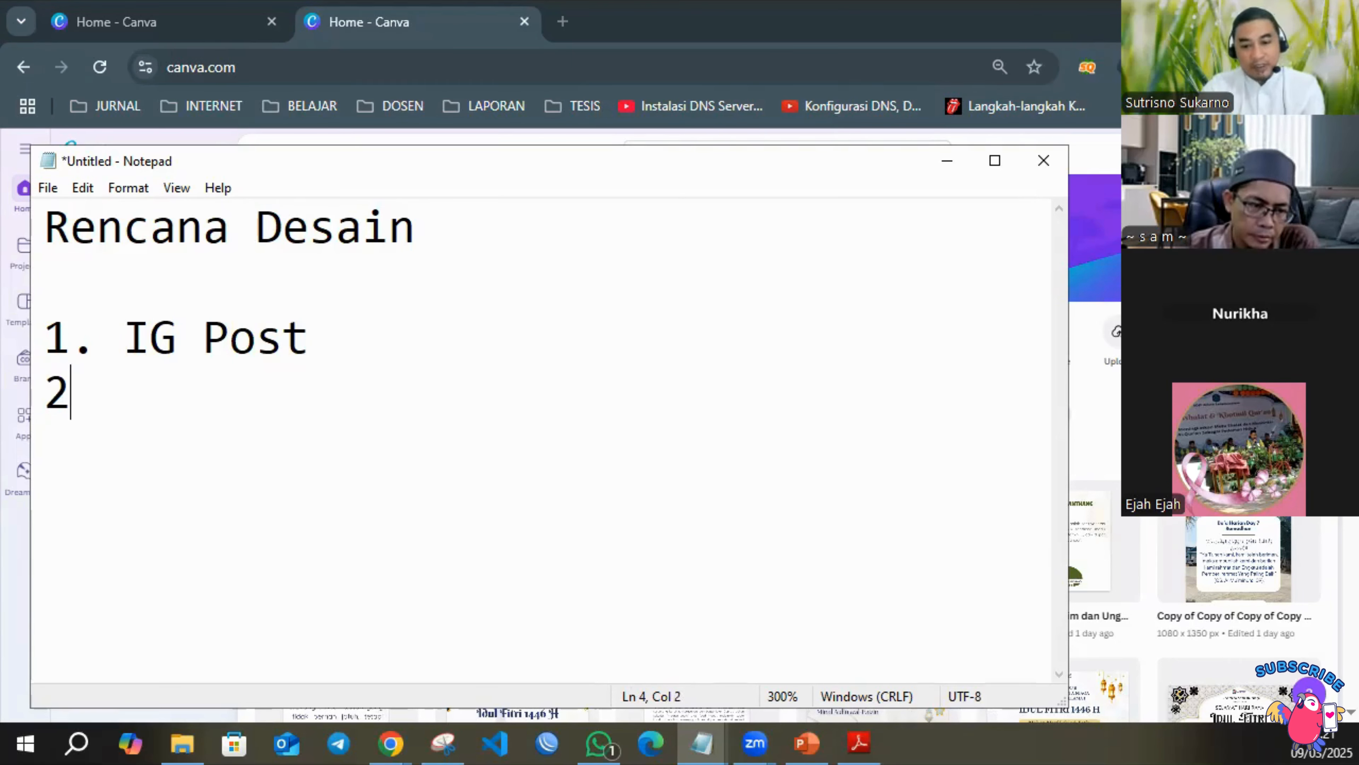
{"action": "type", "text": ". "}
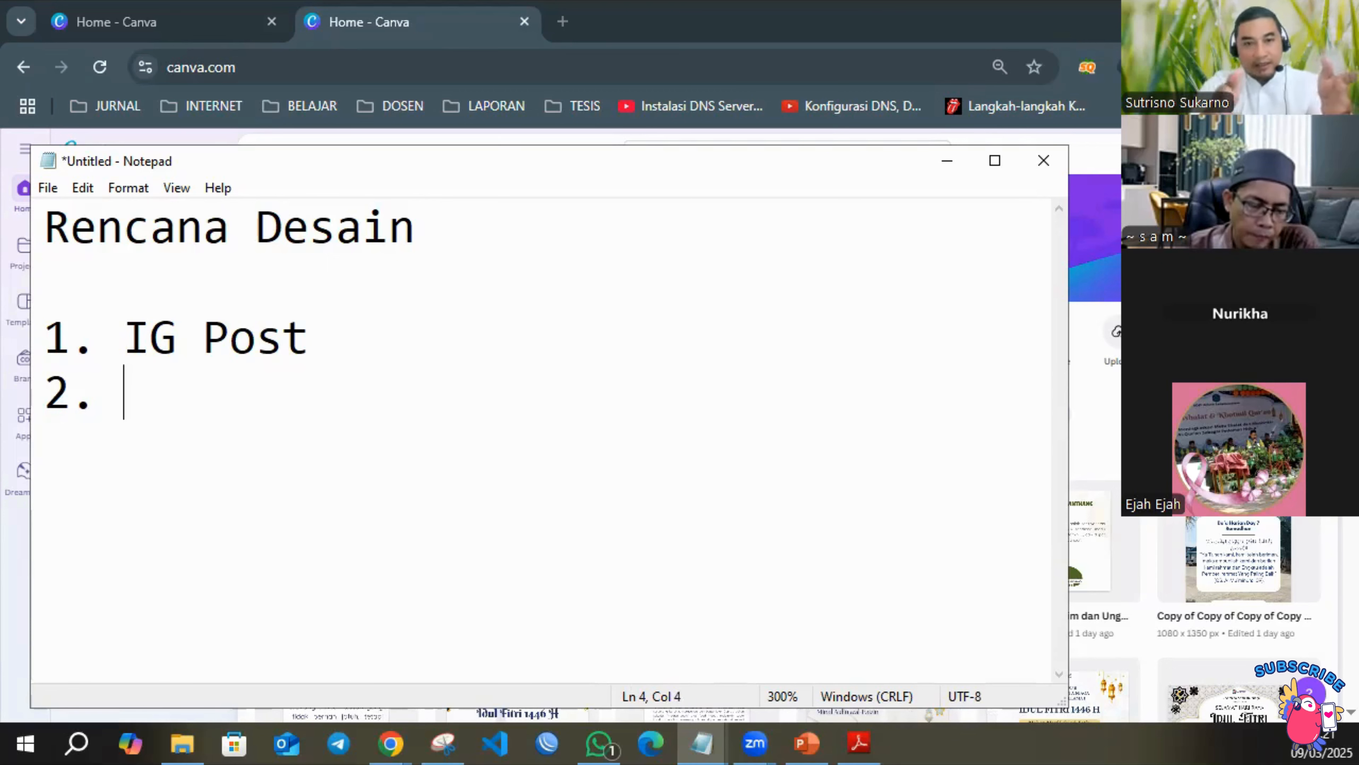
{"action": "type", "text": "IG P"}
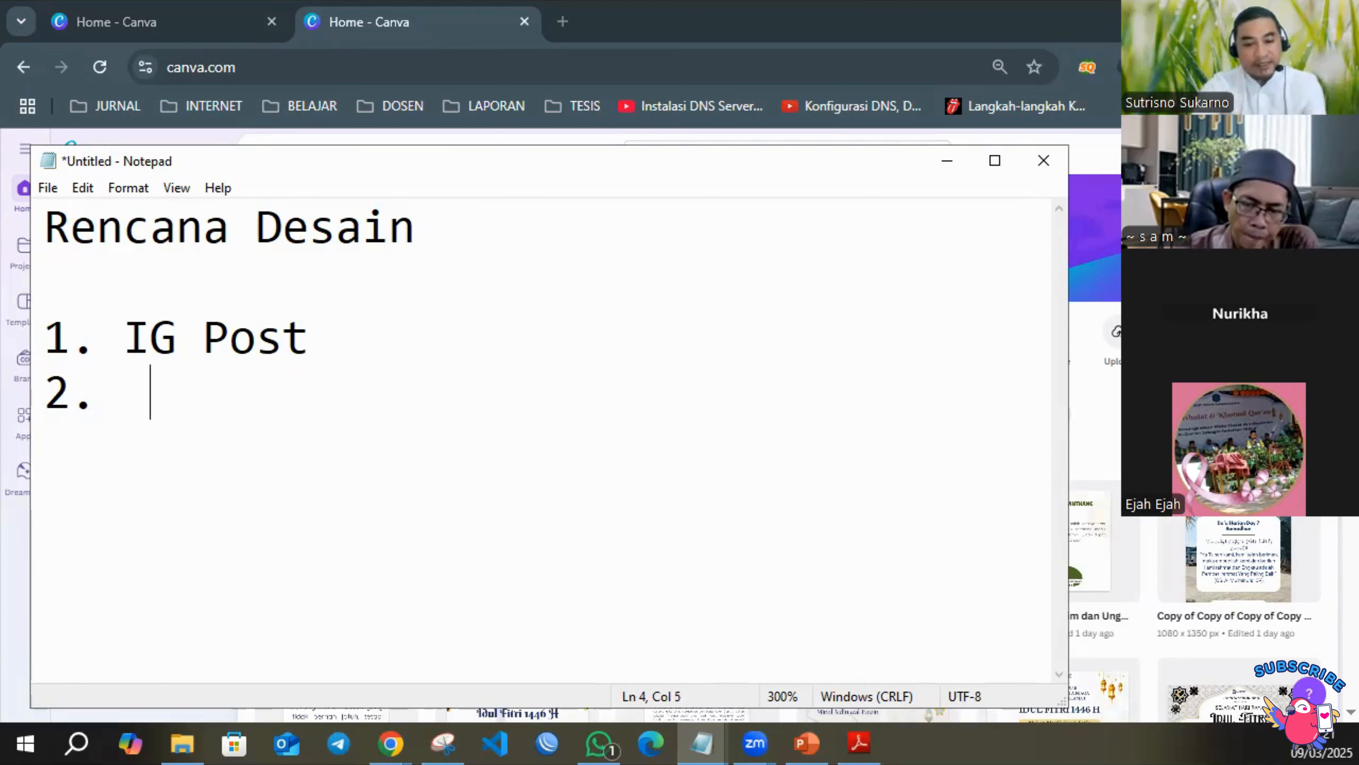
{"action": "key", "text": "BackSpace"}
{"action": "key", "text": "BackSpace"}
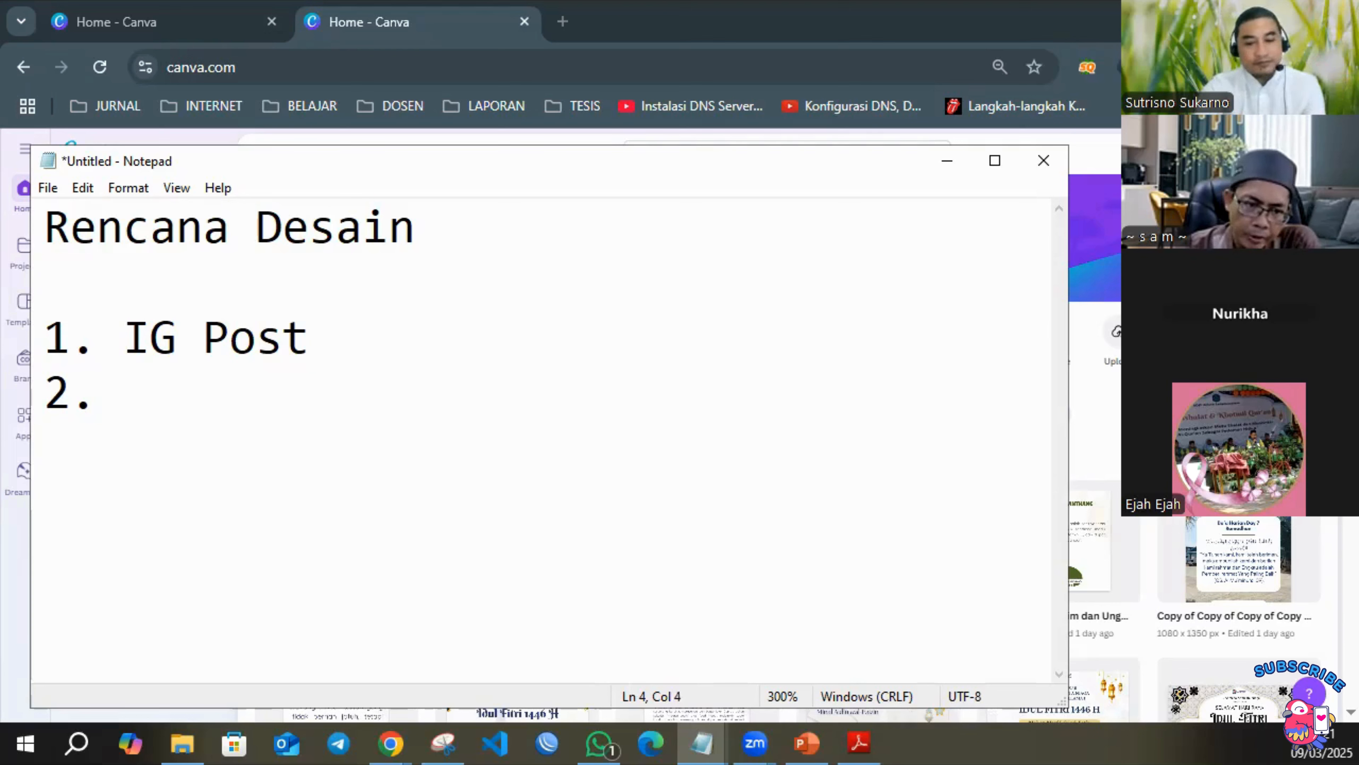
{"action": "type", "text": "pE"}
{"action": "key", "text": "BackSpace"}
{"action": "key", "text": "BackSpace"}
{"action": "type", "text": "Pese"}
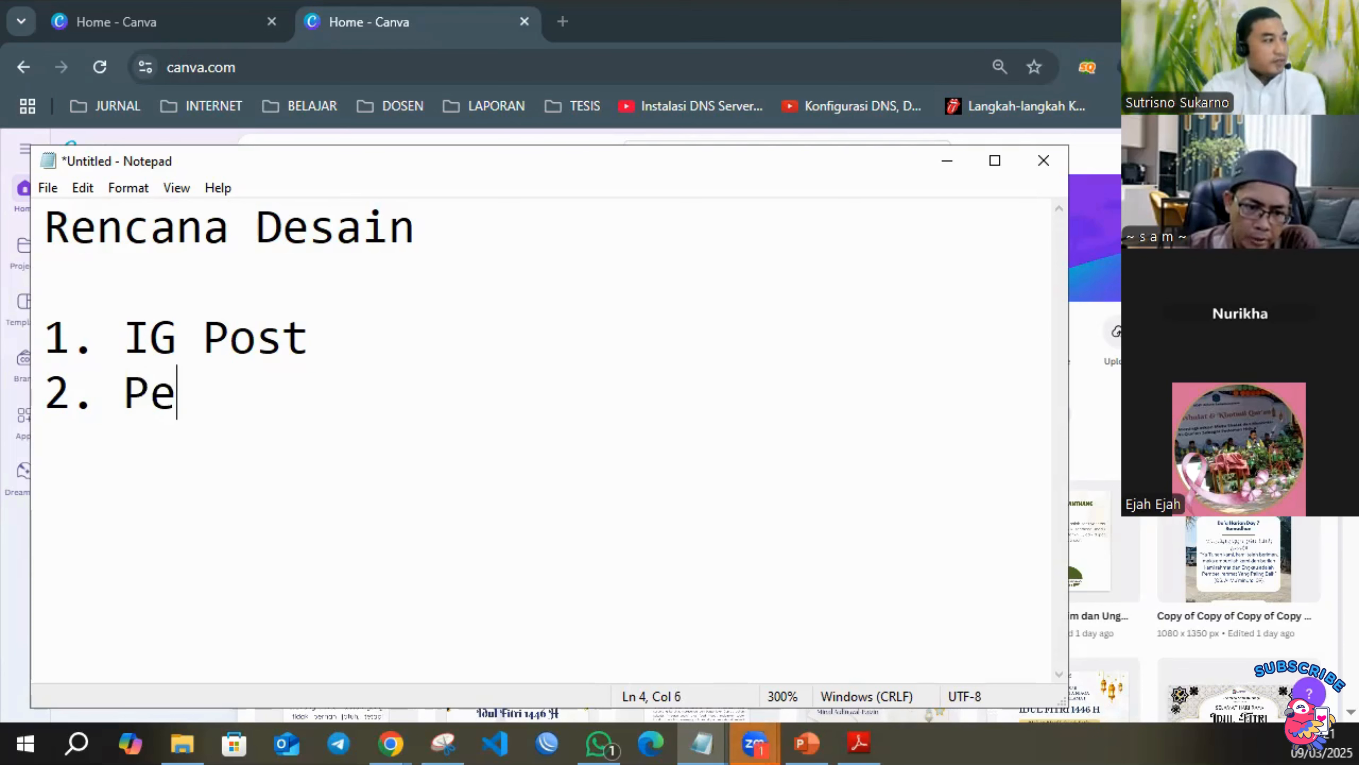
{"action": "key", "text": "BackSpace"}
{"action": "key", "text": "BackSpace"}
{"action": "type", "text": "rsegi"}
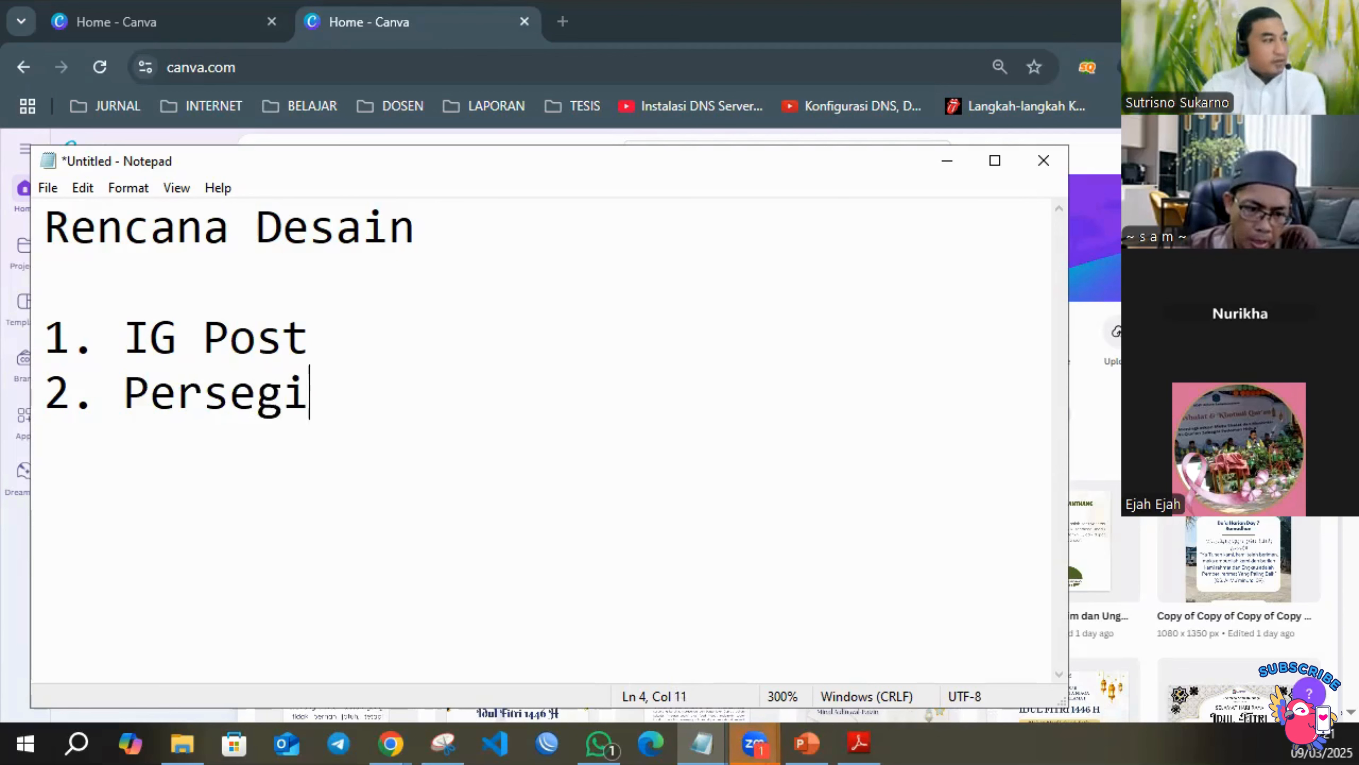
{"action": "key", "text": "Return"}
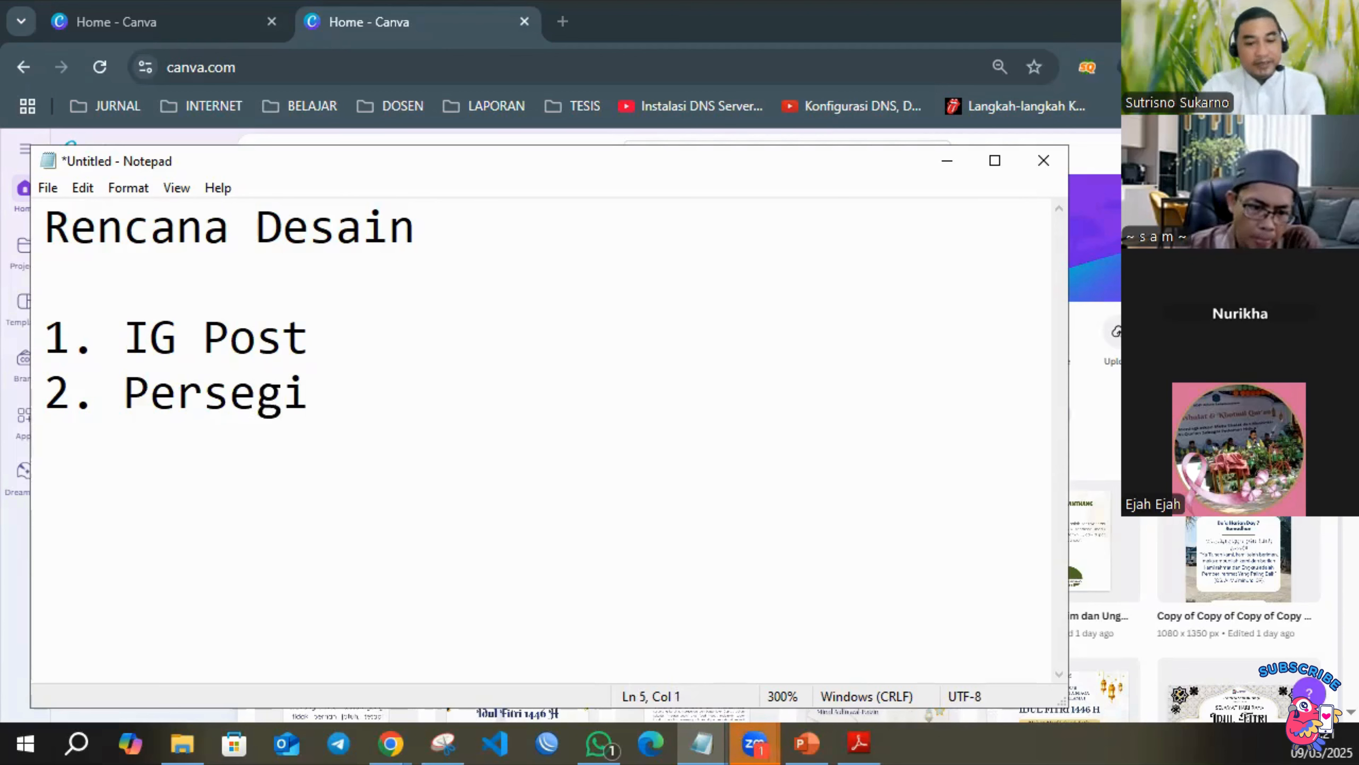
Add "3. Quote" as the third item of the plan and enlarge the text zoom to 330%.
{"action": "type", "text": "3. Quote"}
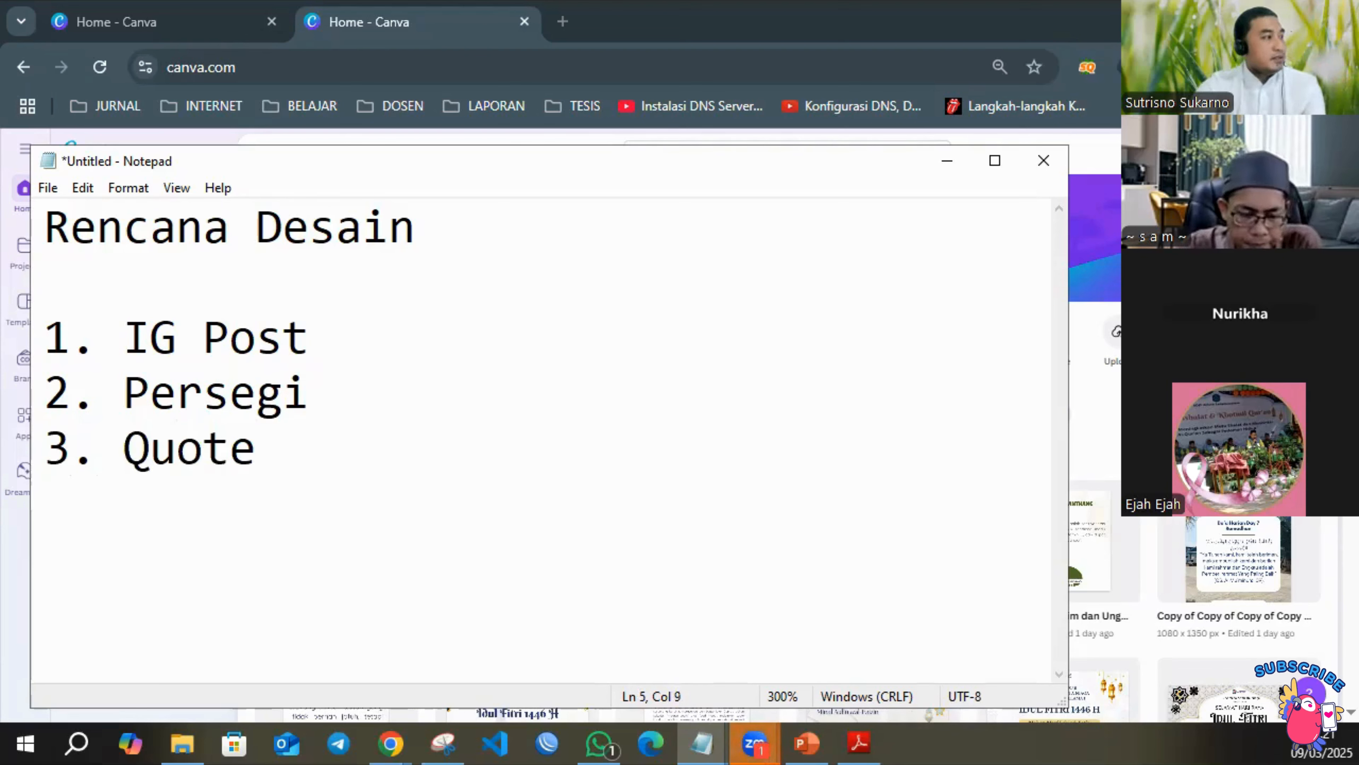
{"action": "scroll", "coordinate": [485, 364], "scroll_direction": "up", "scroll_amount": 3}
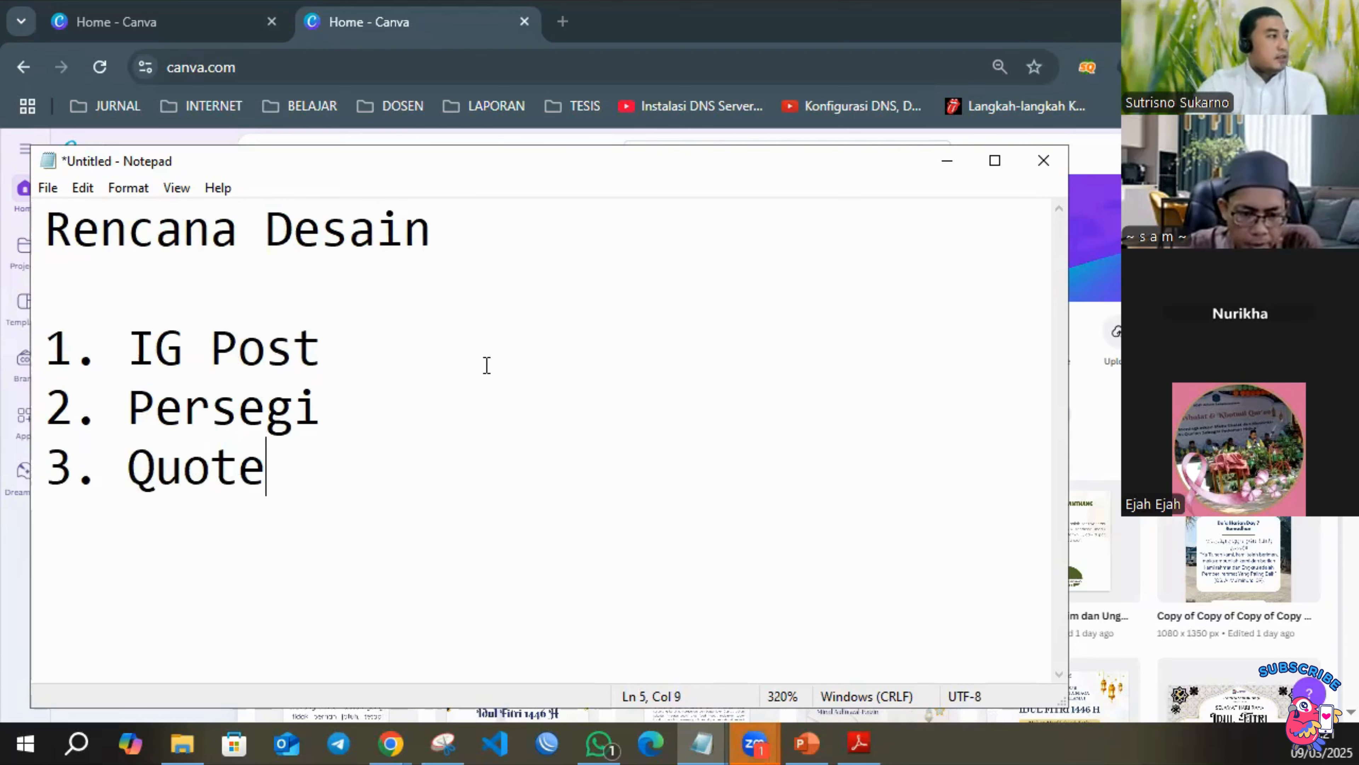
Return to Canva, find design types matching "ig" and create a new Instagram Post (Square) design of 1080 × 1080 px.
{"action": "left_click", "coordinate": [947, 162]}
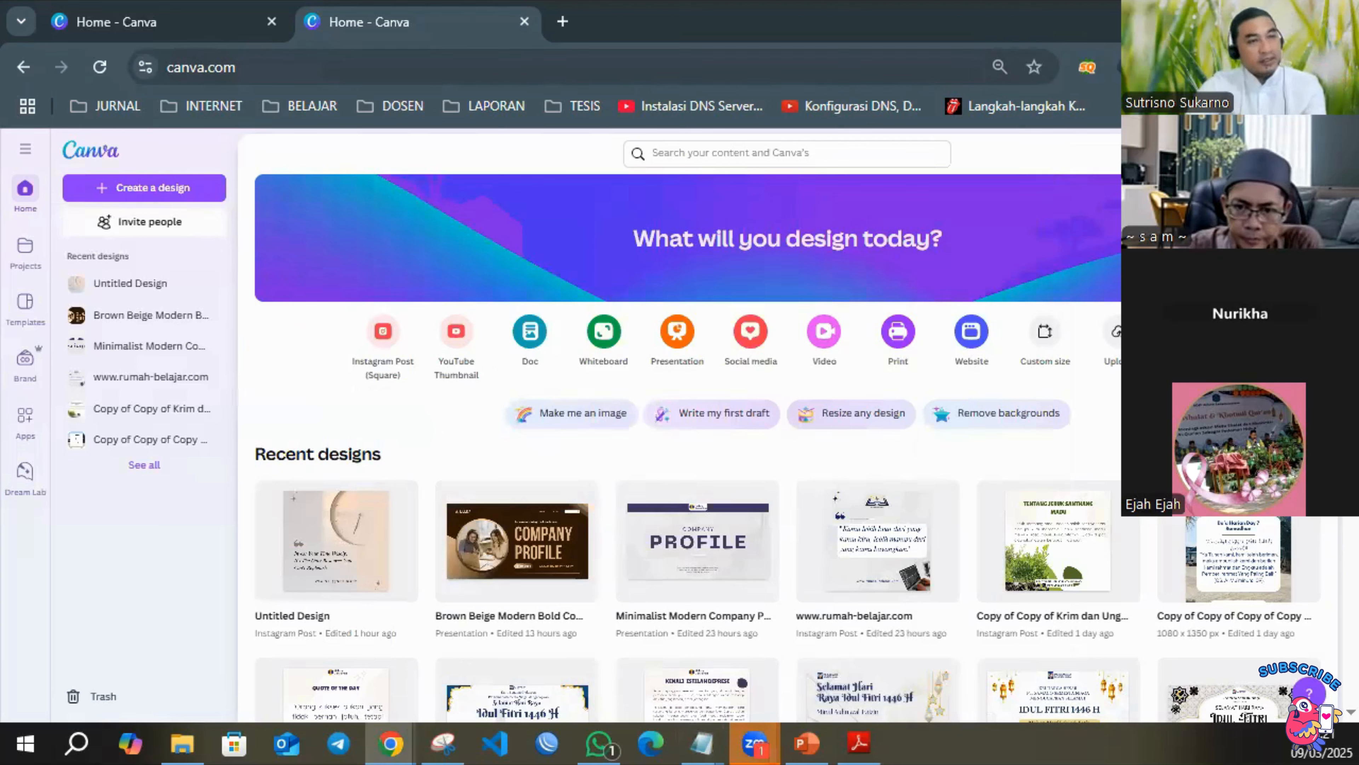
{"action": "left_click", "coordinate": [149, 188]}
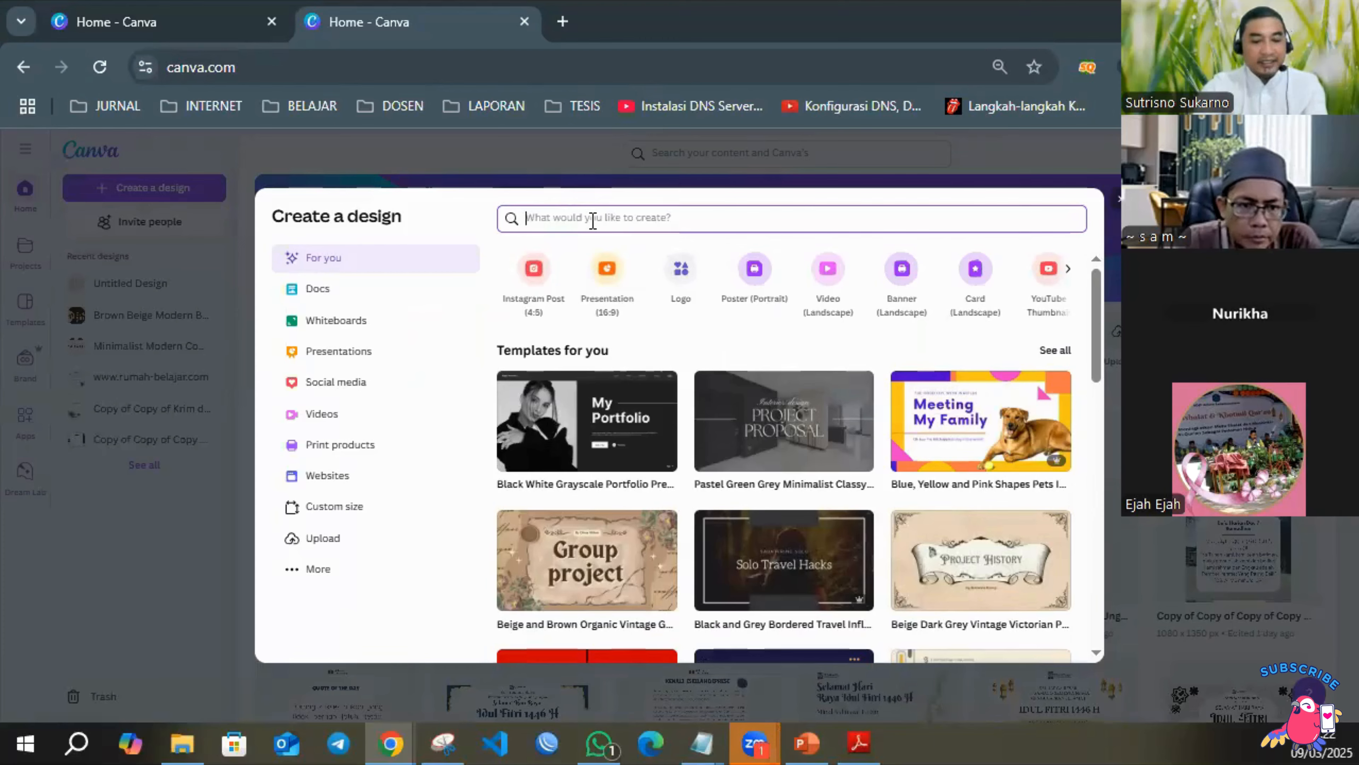
{"action": "type", "text": "ig"}
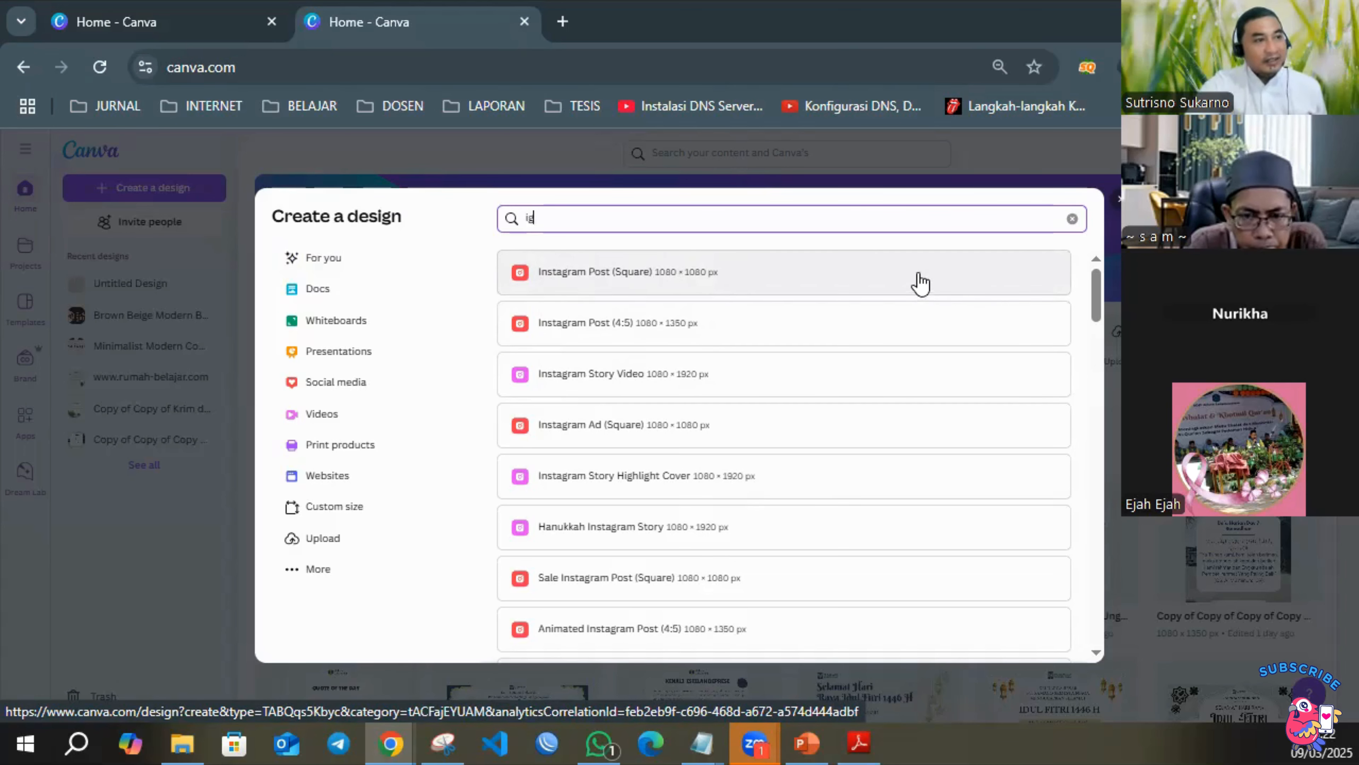
{"action": "left_click", "coordinate": [949, 274]}
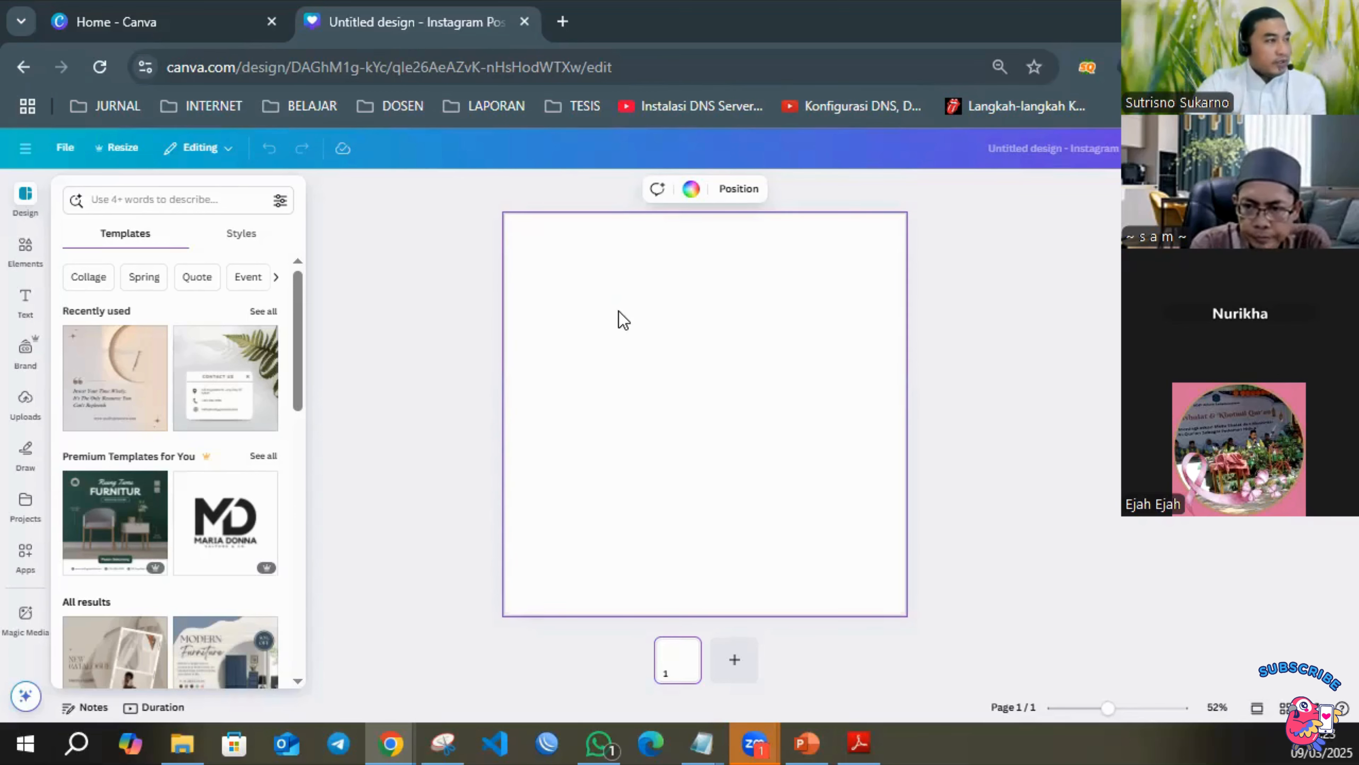
Search the design templates for "quote".
{"action": "left_click", "coordinate": [602, 301]}
{"action": "left_click", "coordinate": [41, 204]}
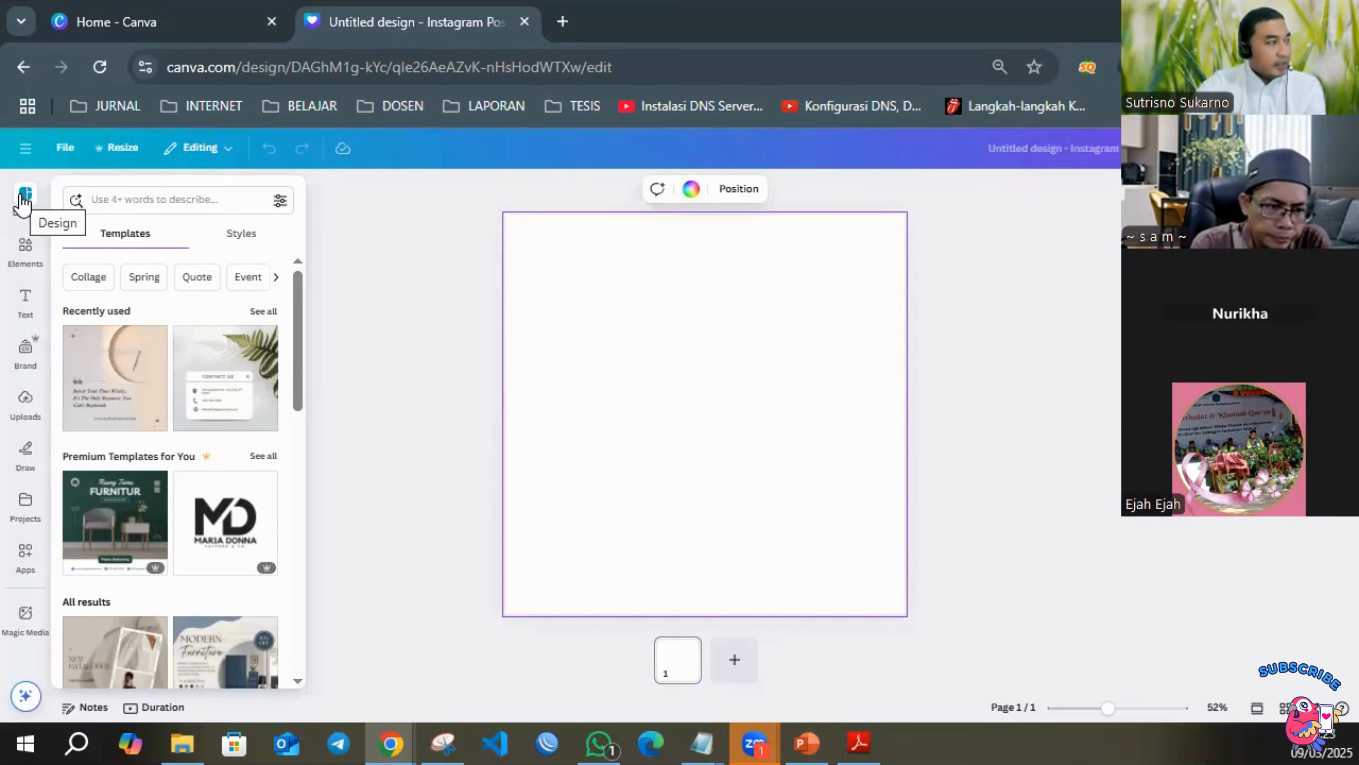
{"action": "left_click", "coordinate": [23, 206]}
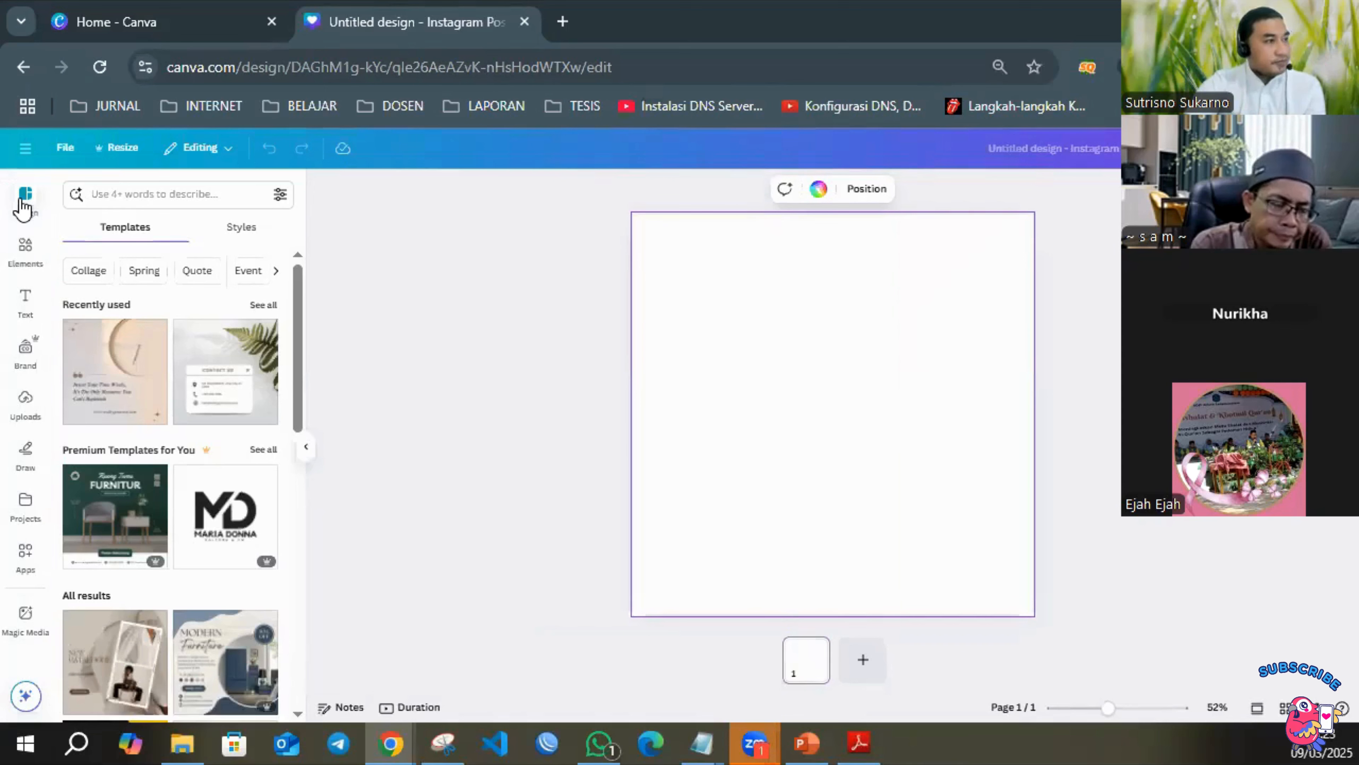
{"action": "left_click", "coordinate": [127, 193]}
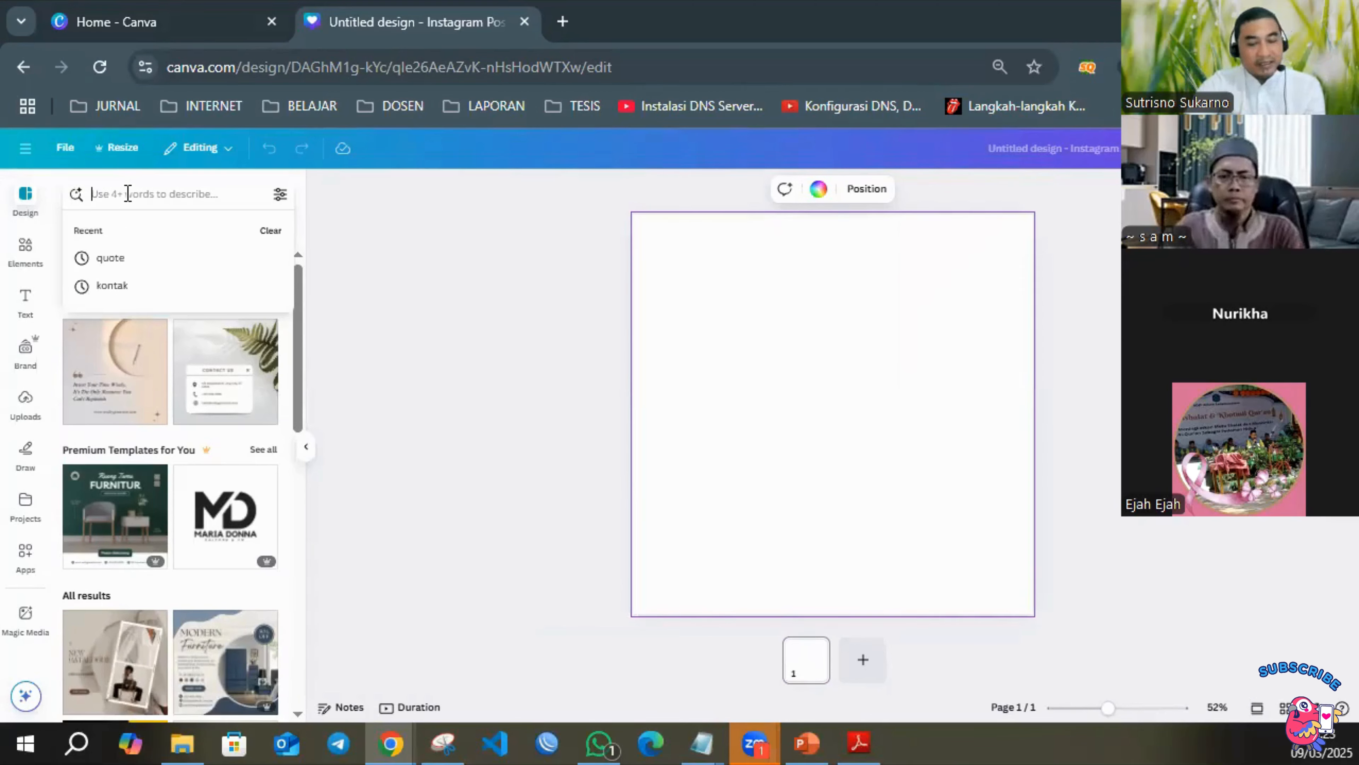
{"action": "type", "text": "quote"}
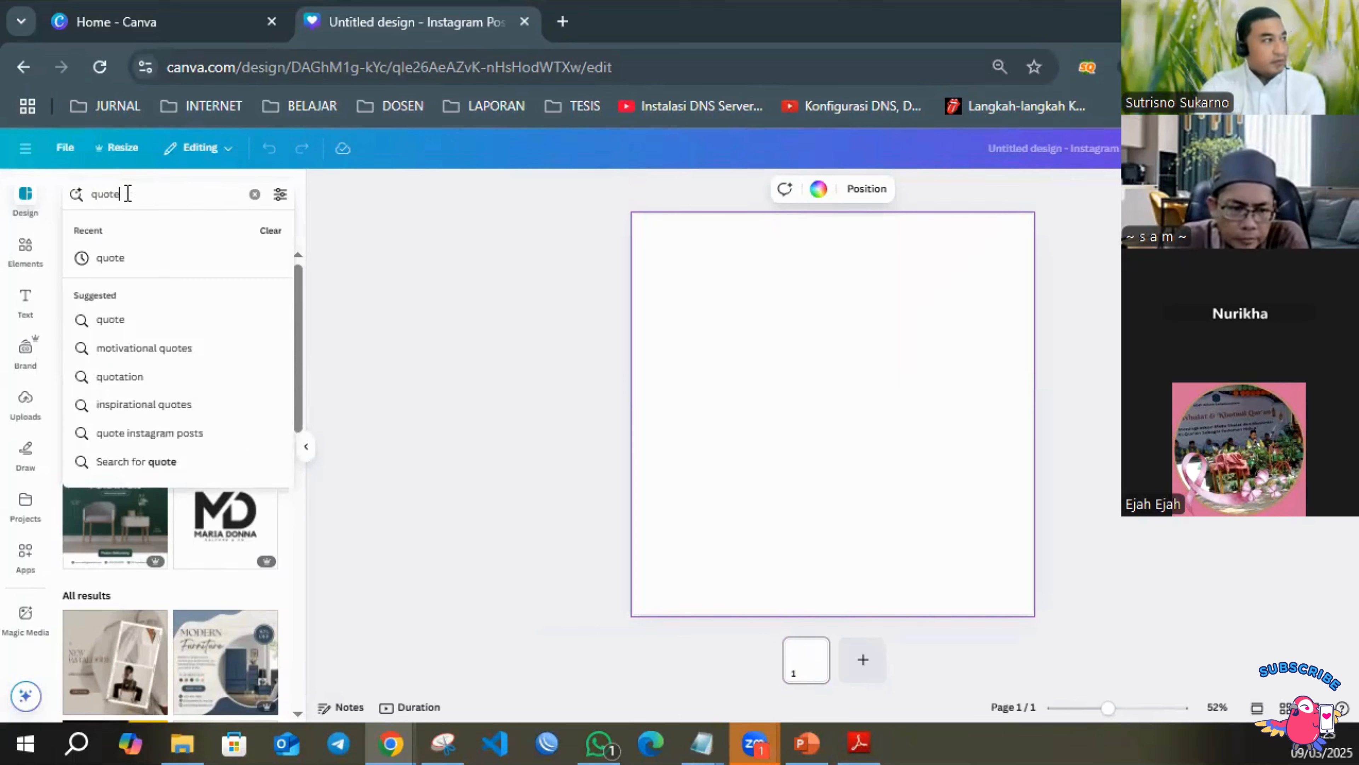
{"action": "key", "text": "Return"}
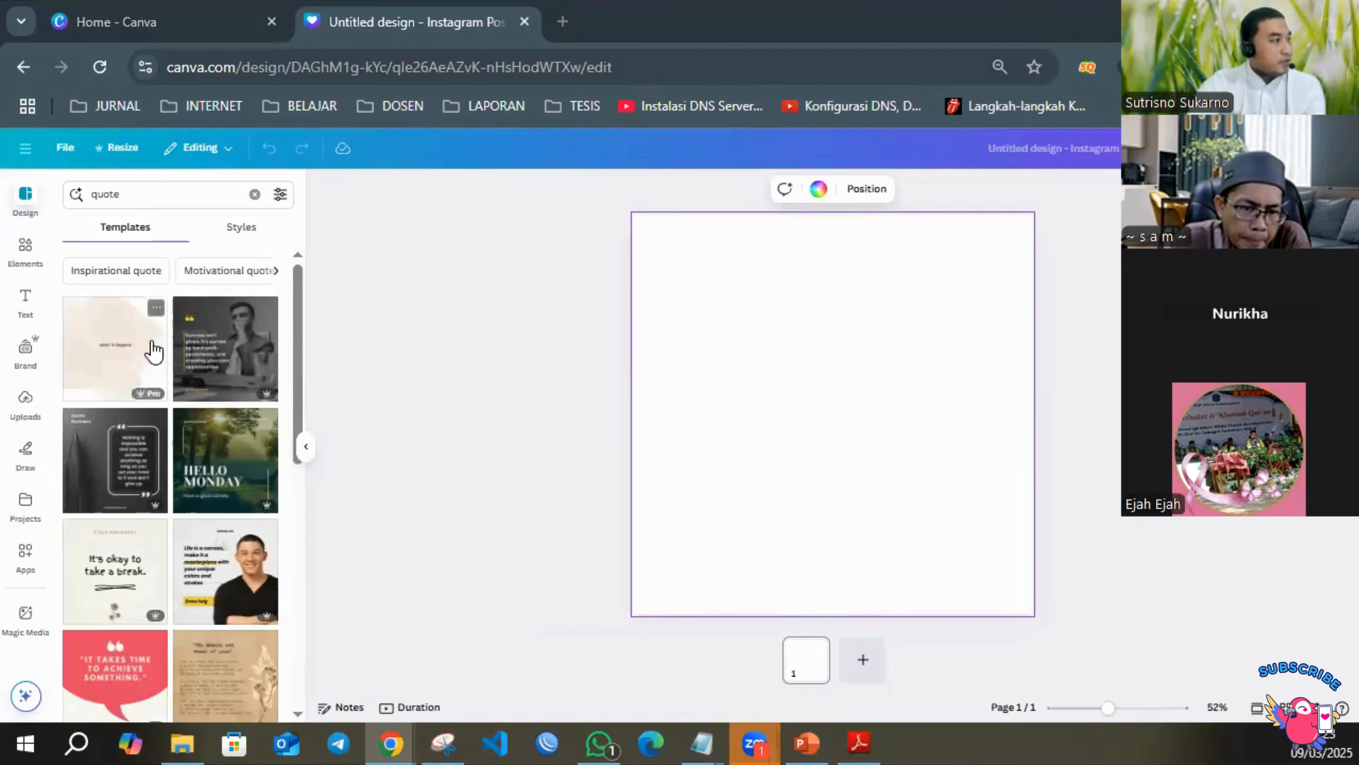
Browse the quote templates and apply the free cream one with the wall clock to the blank page.
{"action": "scroll", "coordinate": [152, 353], "scroll_direction": "down", "scroll_amount": 4}
{"action": "scroll", "coordinate": [152, 358], "scroll_direction": "down", "scroll_amount": 10}
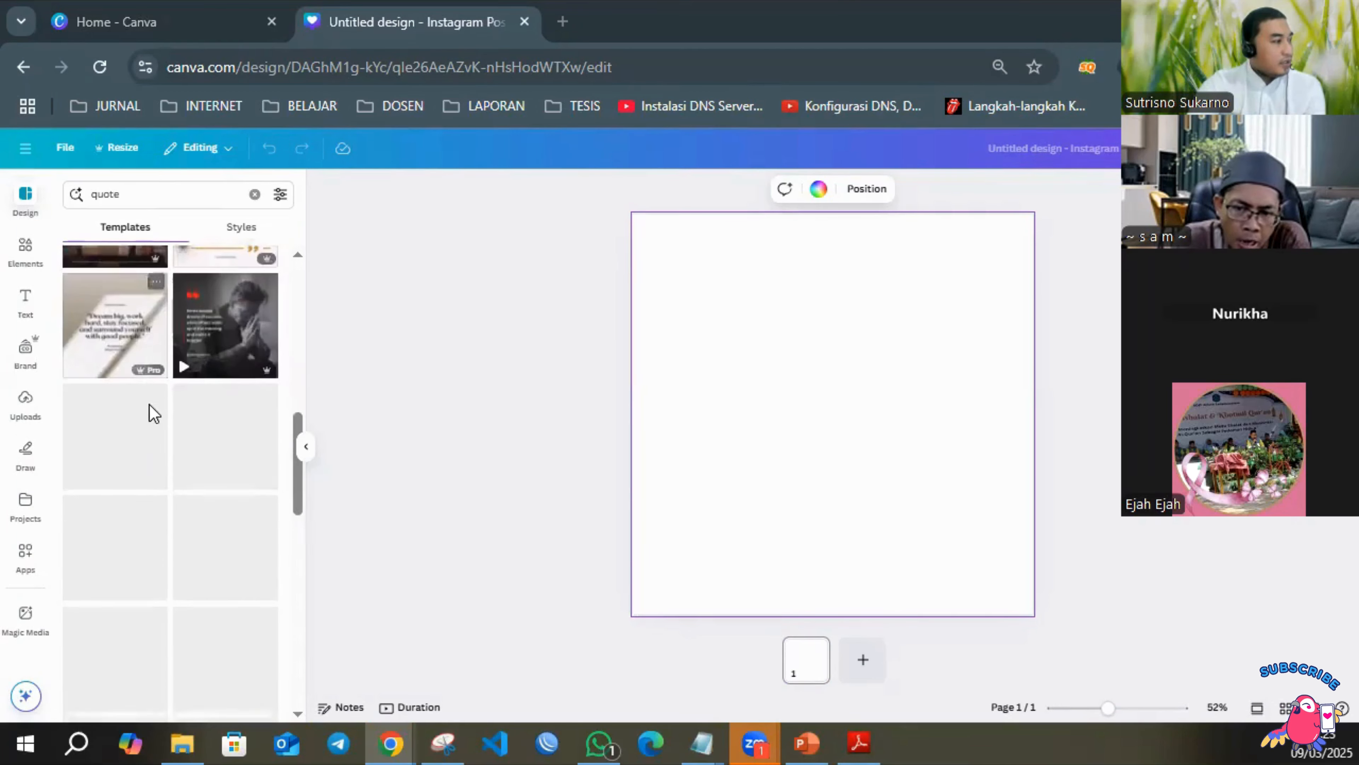
{"action": "scroll", "coordinate": [144, 399], "scroll_direction": "up", "scroll_amount": 15}
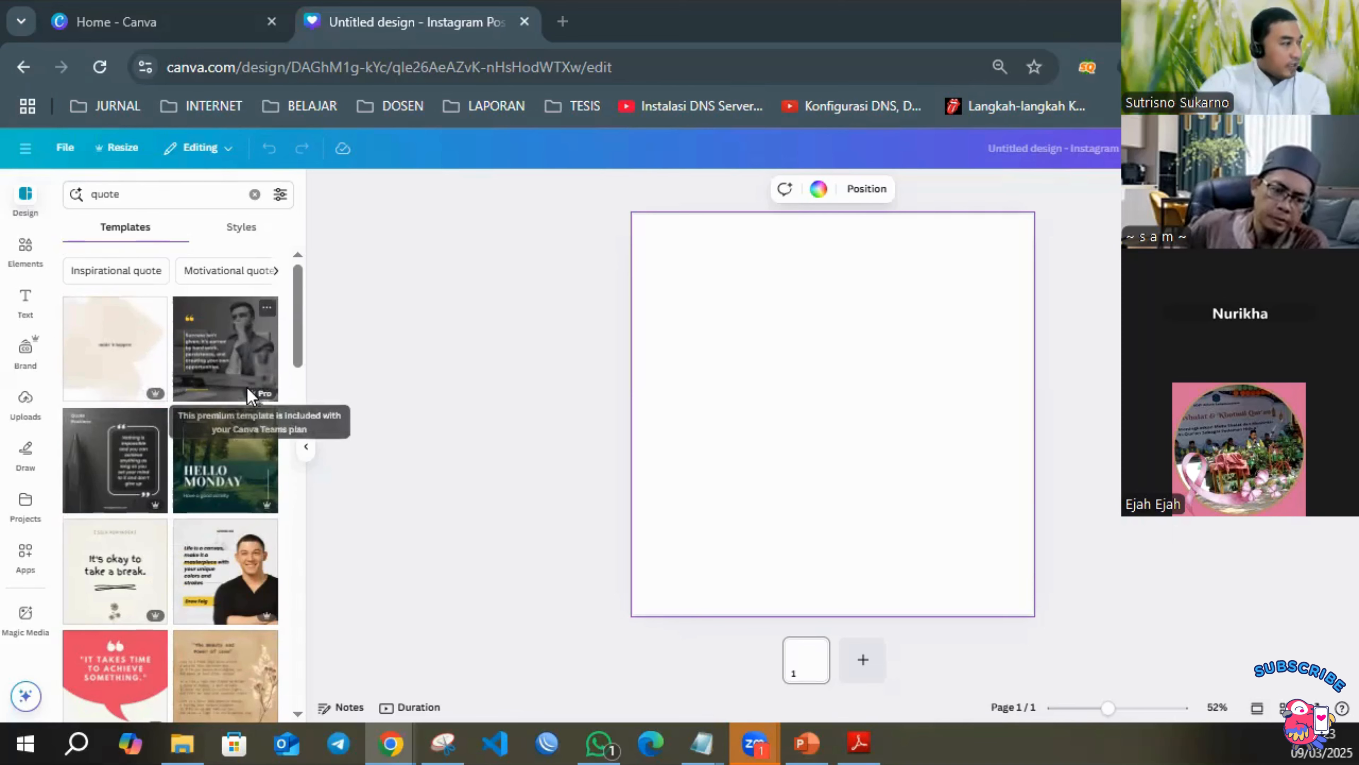
{"action": "scroll", "coordinate": [230, 407], "scroll_direction": "down", "scroll_amount": 10}
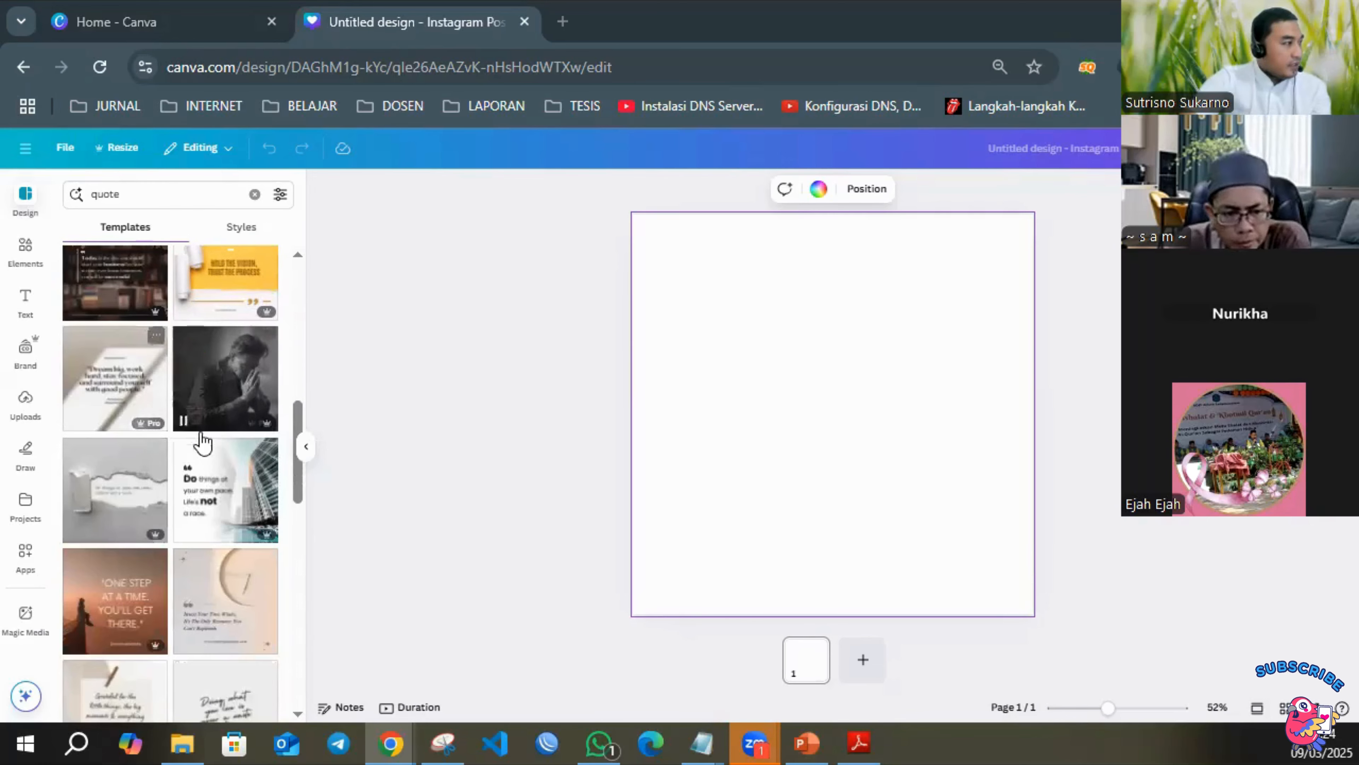
{"action": "scroll", "coordinate": [218, 486], "scroll_direction": "down", "scroll_amount": 2}
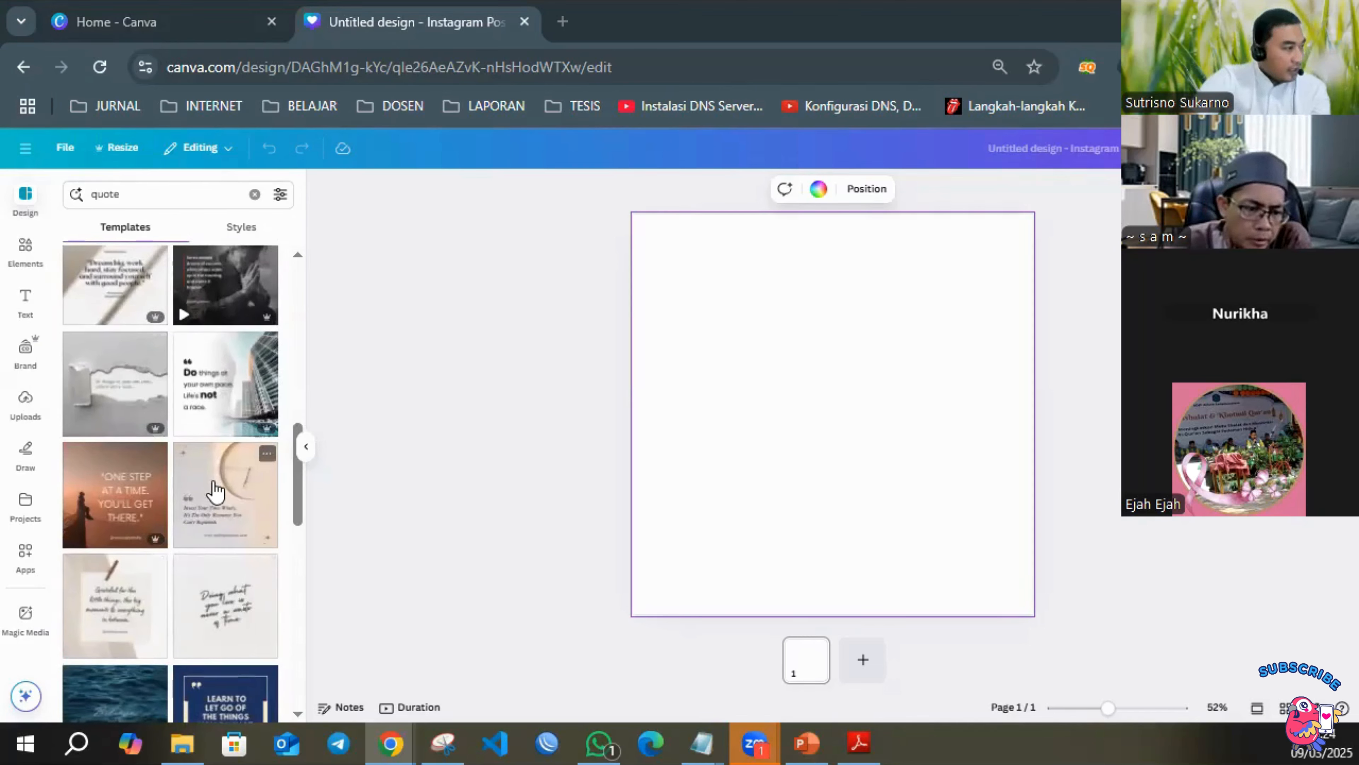
{"action": "left_click", "coordinate": [232, 517]}
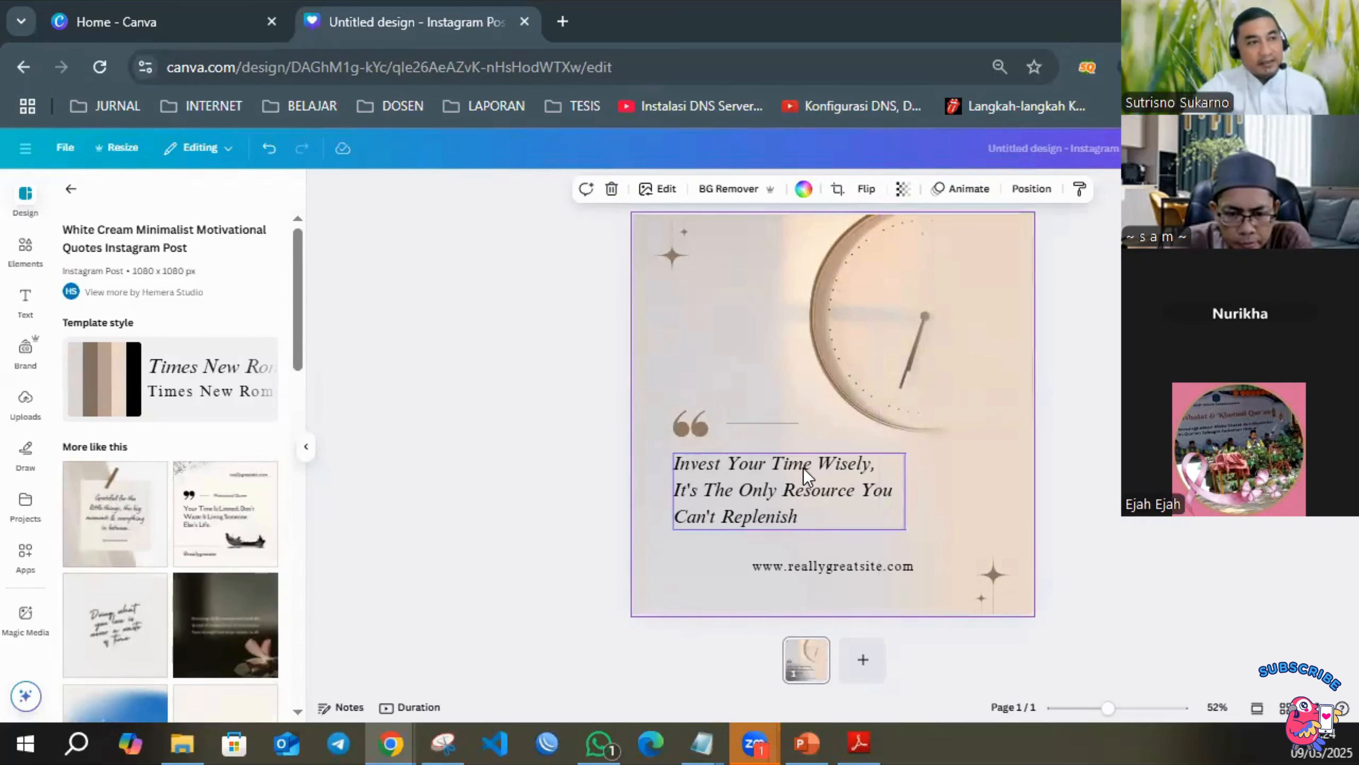
Select the template's overlay shape and background image in turn to examine the separate parts of the layout.
{"action": "left_click", "coordinate": [1105, 379]}
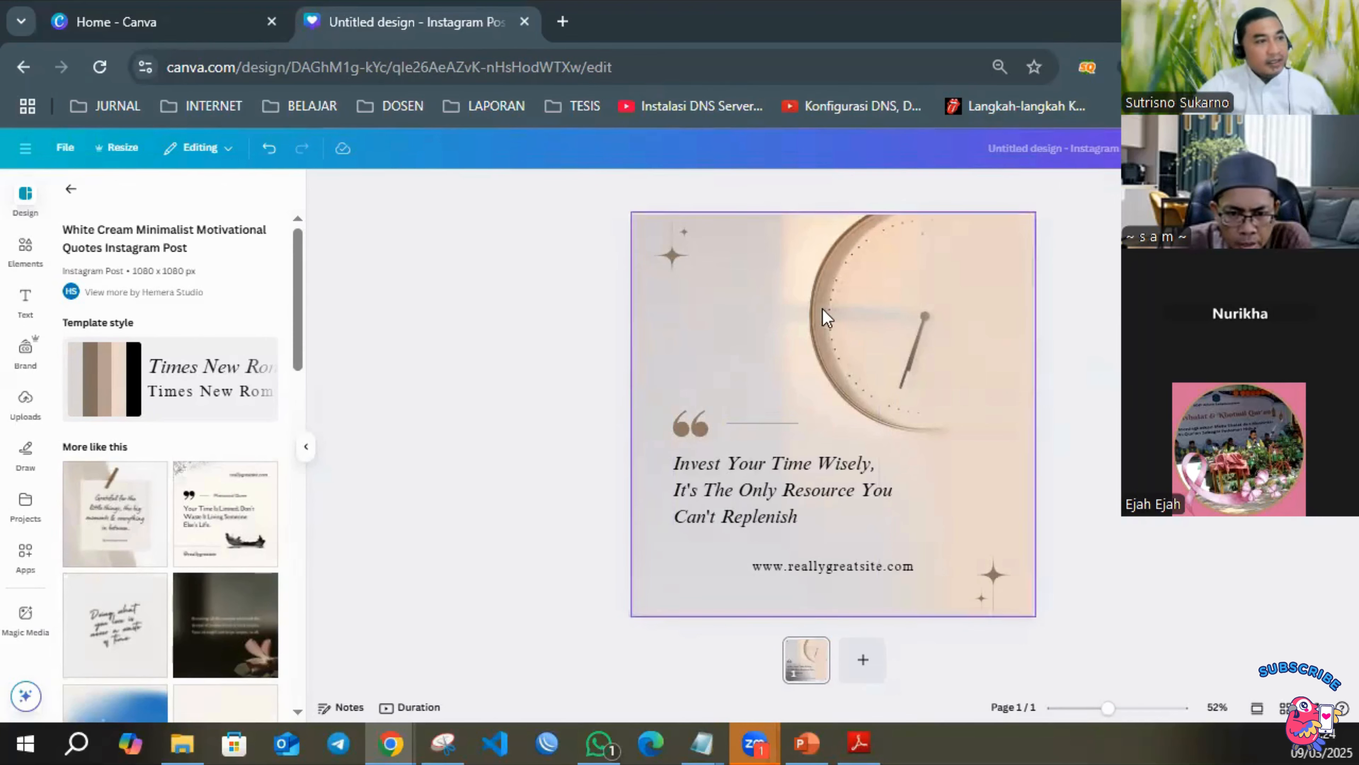
{"action": "left_click", "coordinate": [927, 307]}
{"action": "left_click", "coordinate": [666, 295]}
{"action": "left_click", "coordinate": [909, 290]}
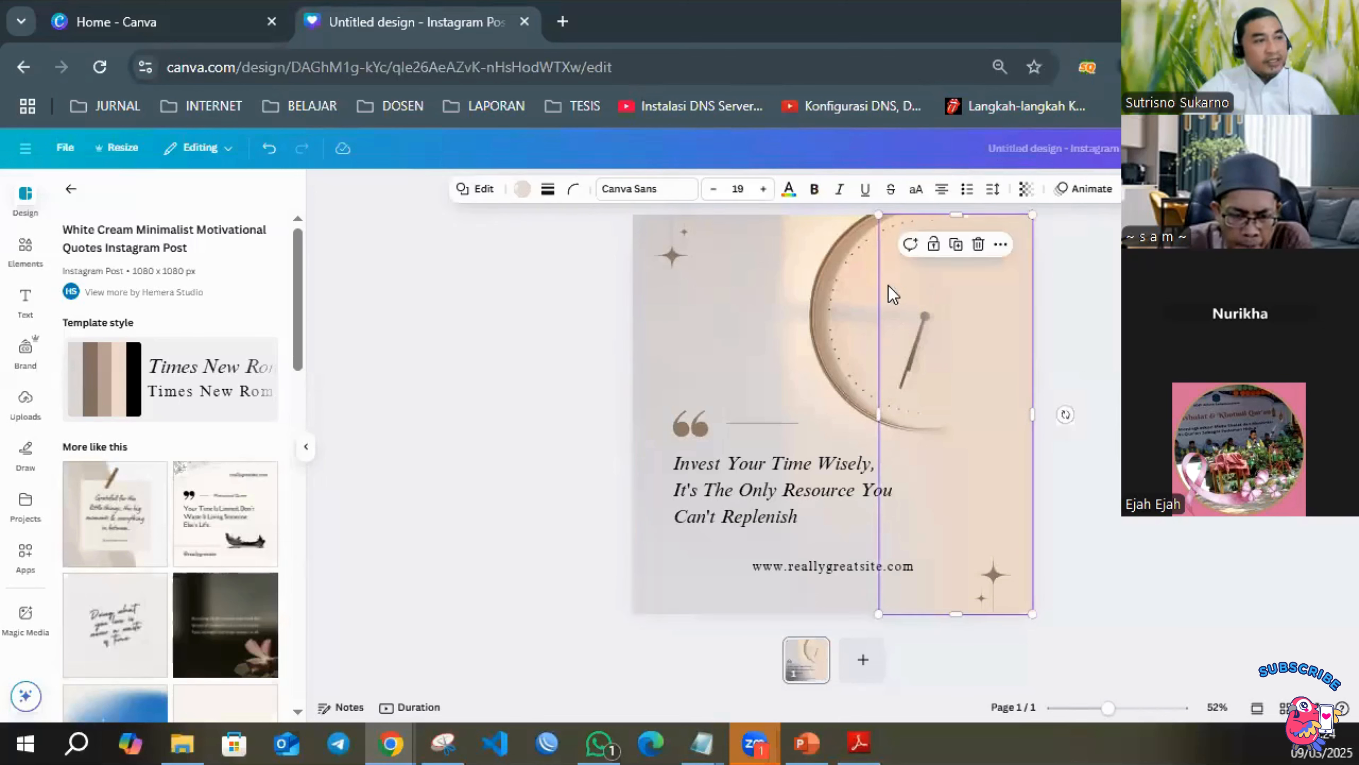
{"action": "left_click", "coordinate": [768, 290]}
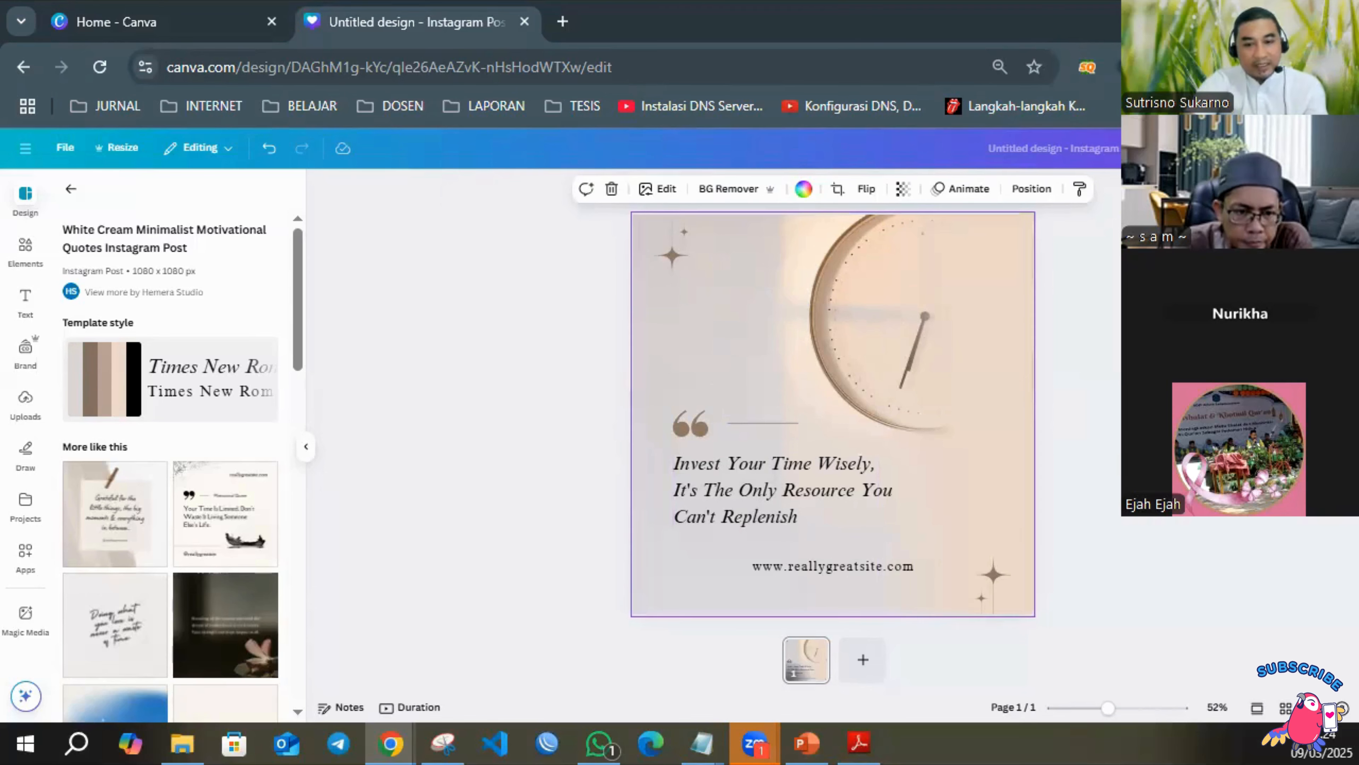
Switch to the Notepad design plan and add the line "Inspirasi Konten menggunakan AI" below the numbered list, separated by a blank line.
{"action": "key", "text": "alt+Tab"}
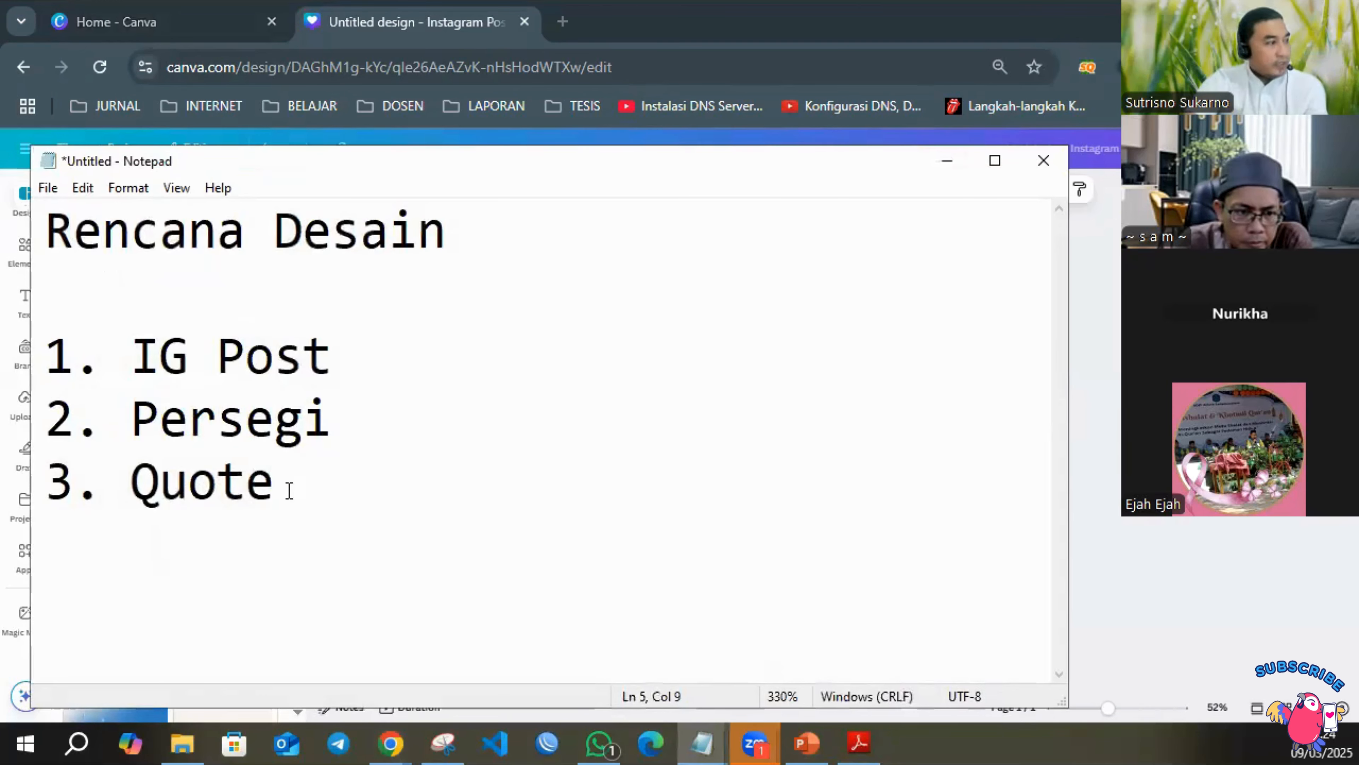
{"action": "key", "text": "Return"}
{"action": "key", "text": "Return"}
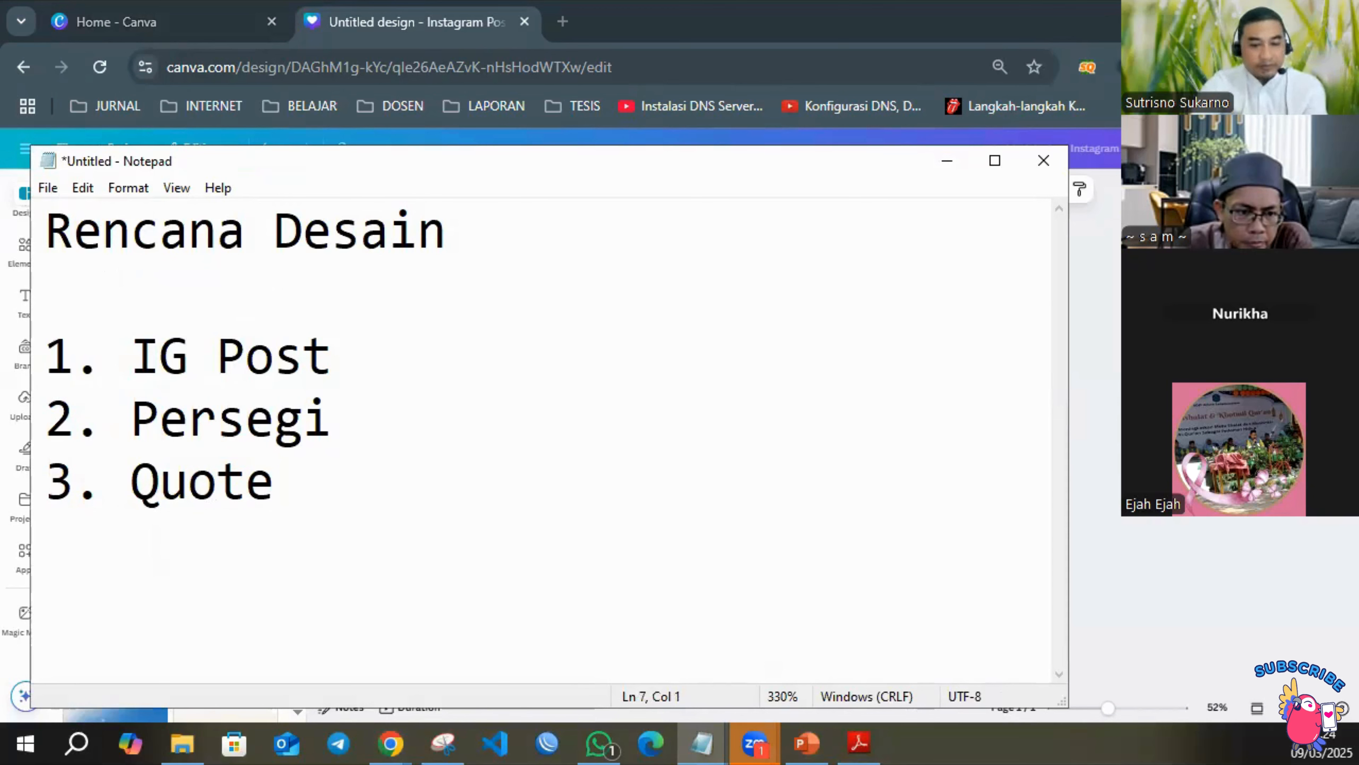
{"action": "type", "text": "Ins"}
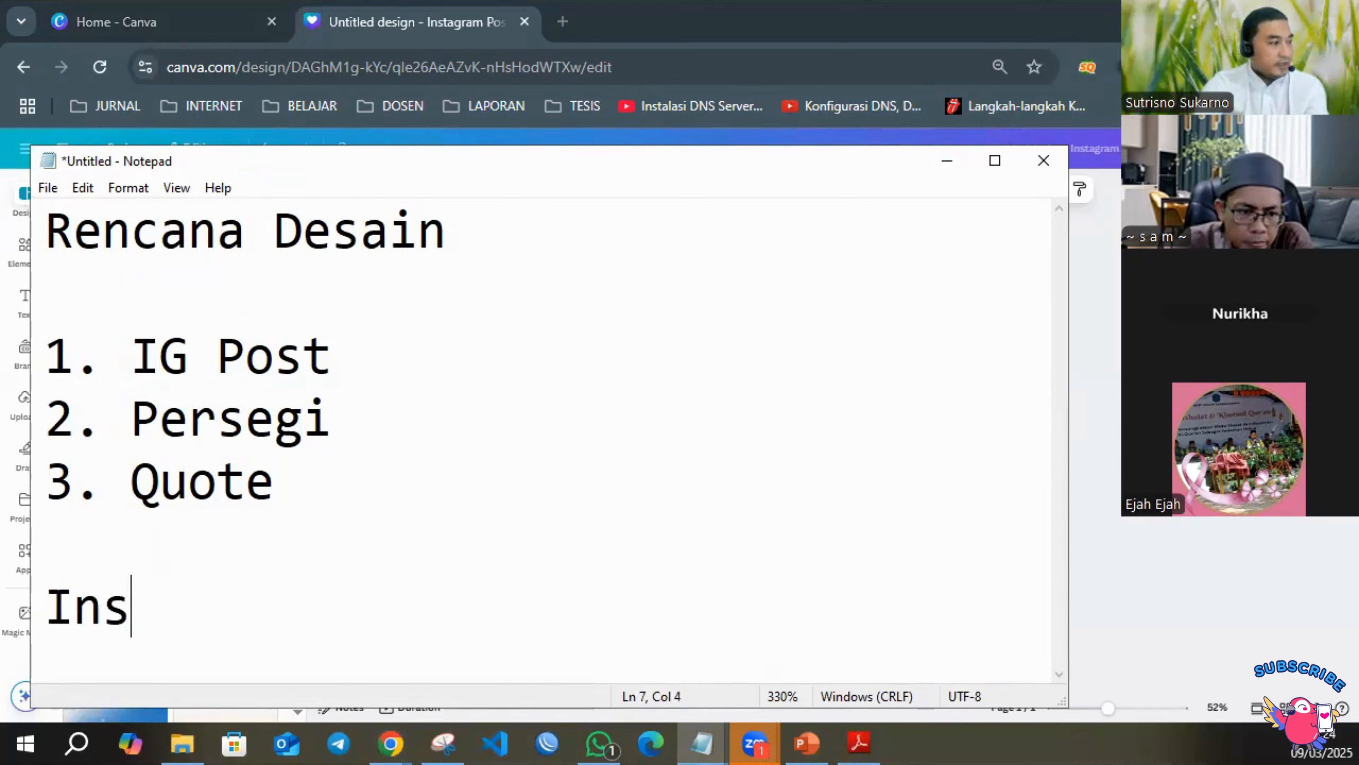
{"action": "type", "text": "pirasi Konren"}
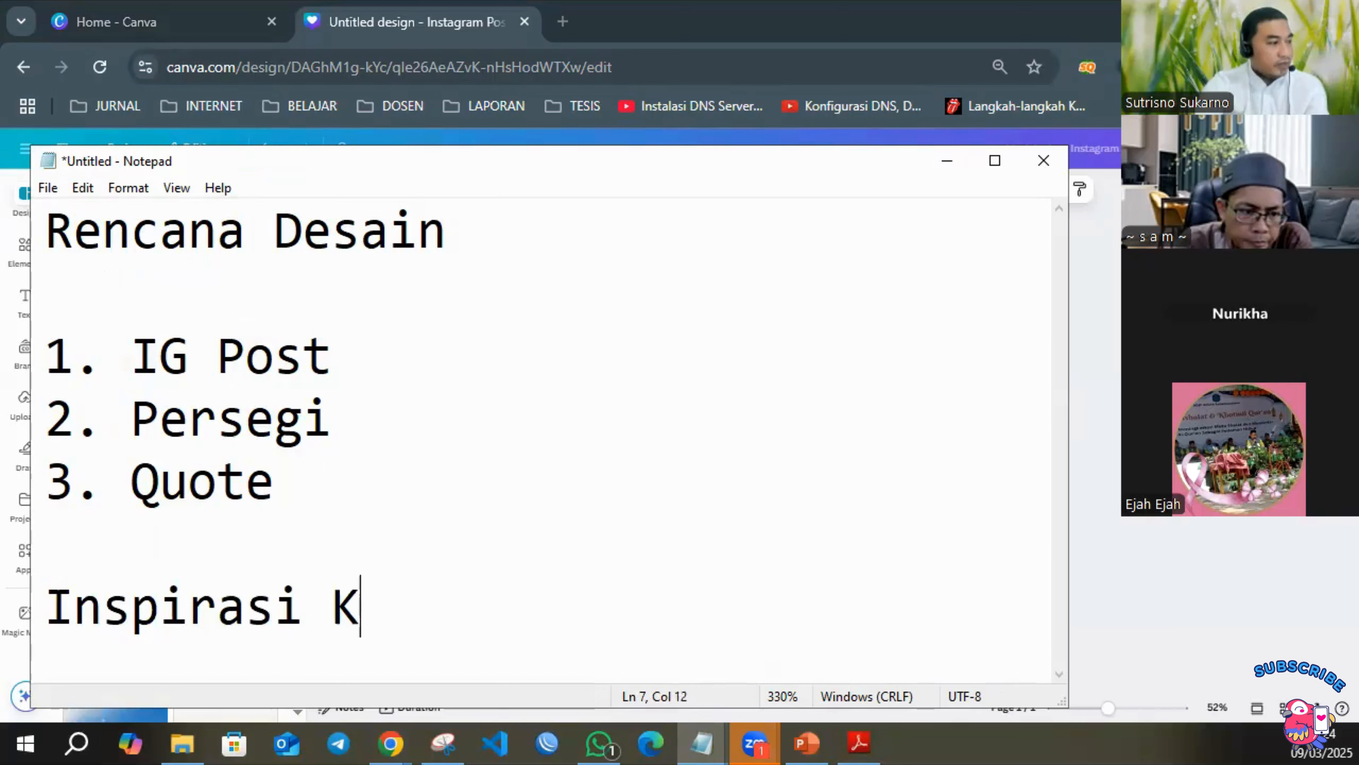
{"action": "key", "text": "BackSpace"}
{"action": "key", "text": "BackSpace"}
{"action": "key", "text": "BackSpace"}
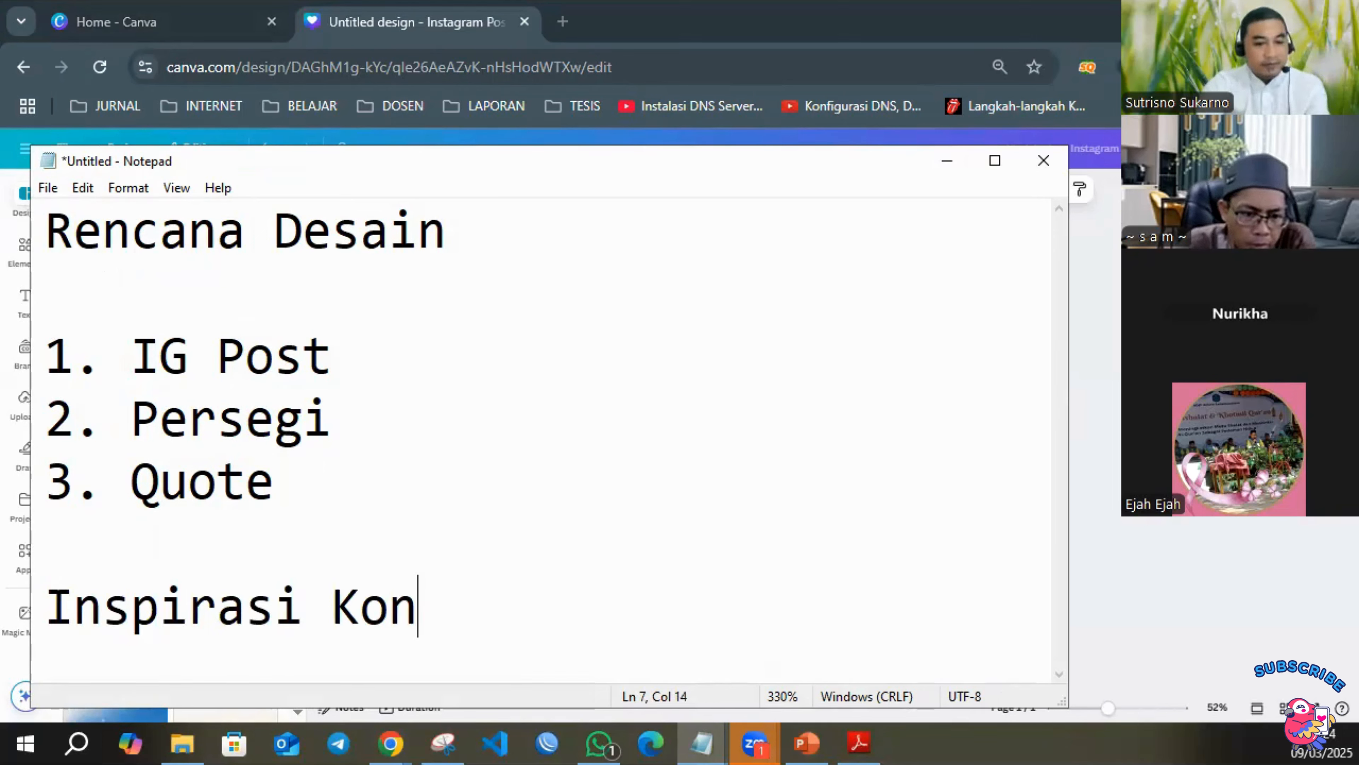
{"action": "type", "text": "ten mengguna"}
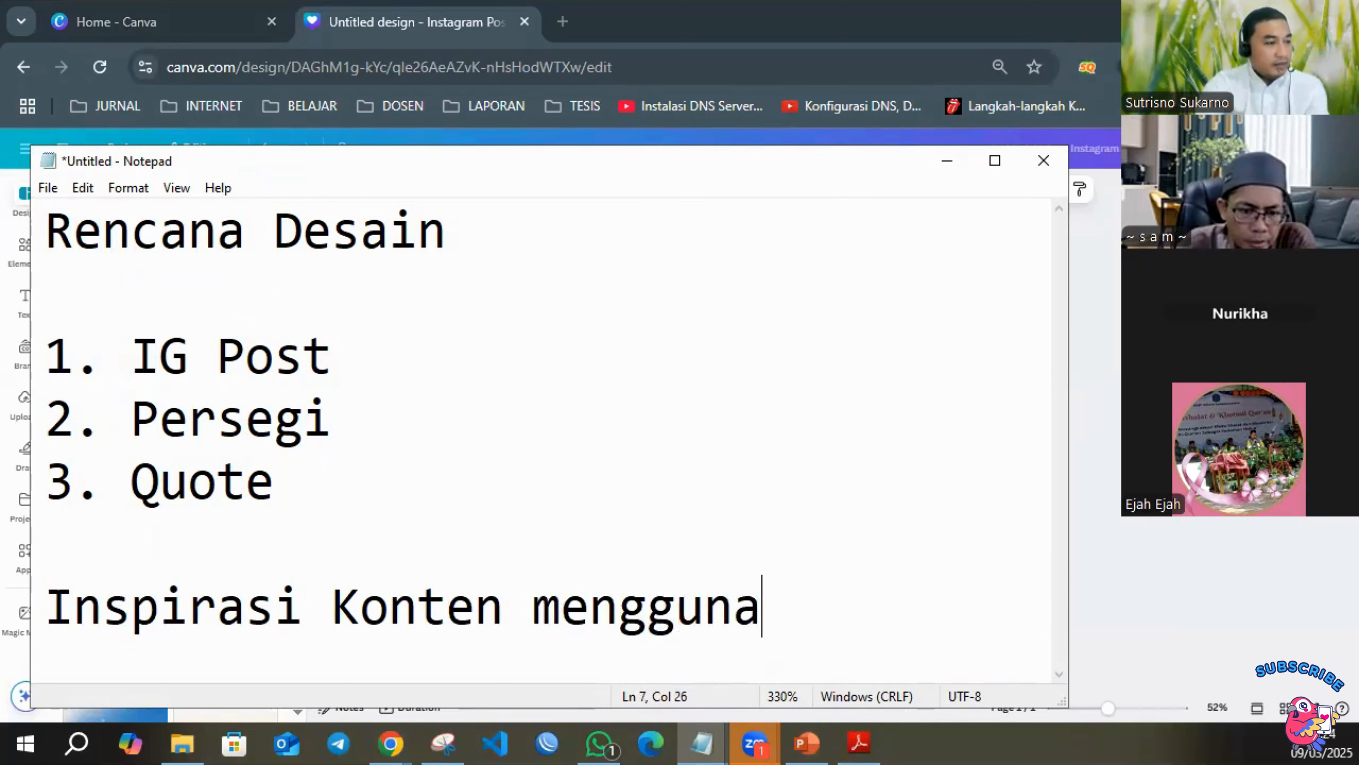
{"action": "type", "text": "kan AI"}
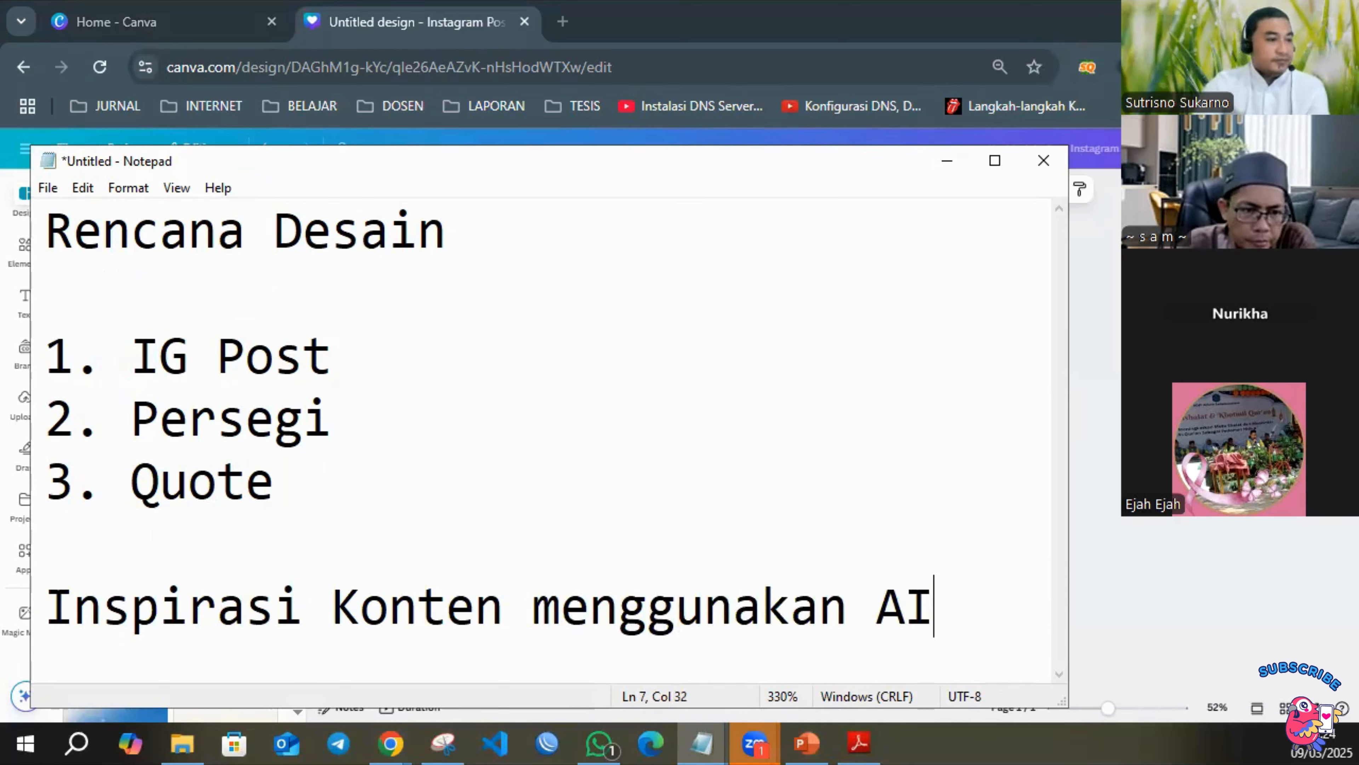
{"action": "left_click_drag", "start_coordinate": [370, 158], "coordinate": [546, 80]}
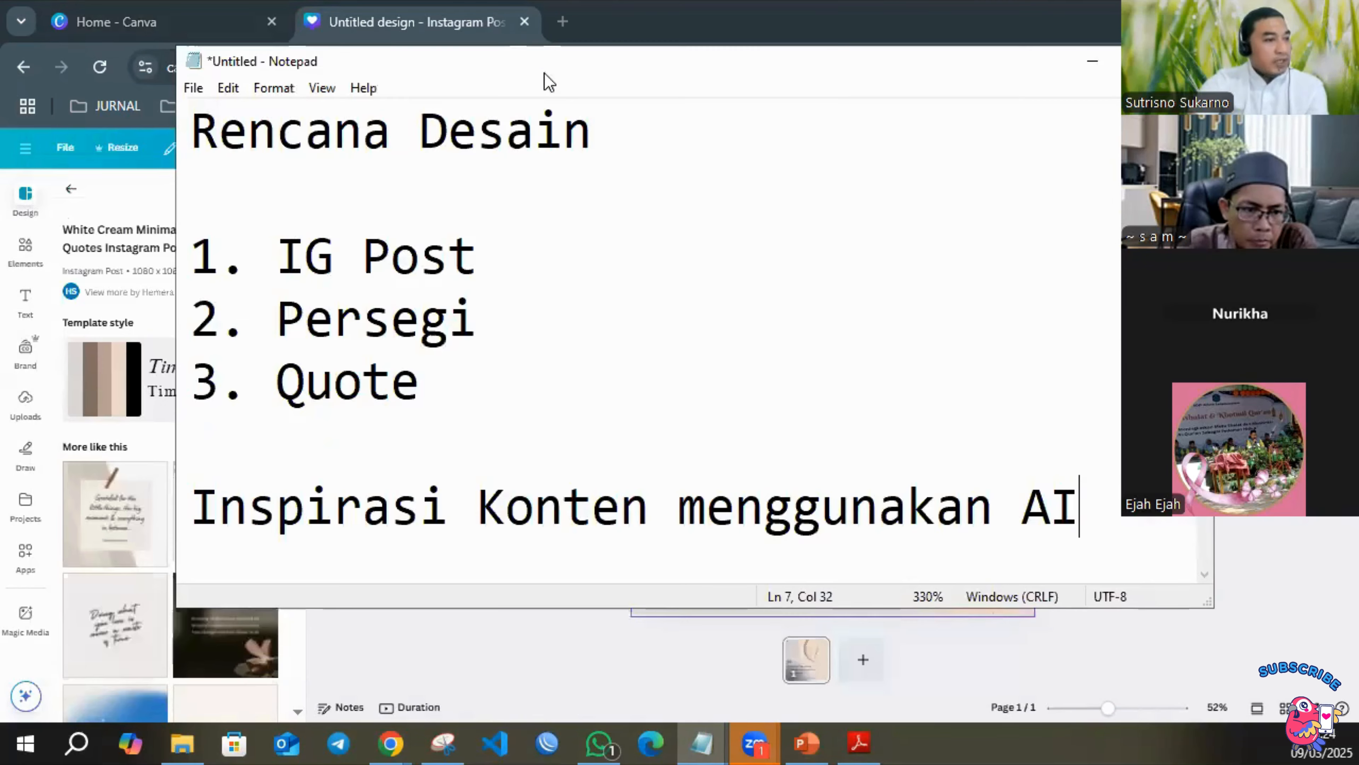
Add the address "Chat.openai.com" to the plan, one blank line below the AI inspiration line.
{"action": "key", "text": "Return"}
{"action": "type", "text": "cHA"}
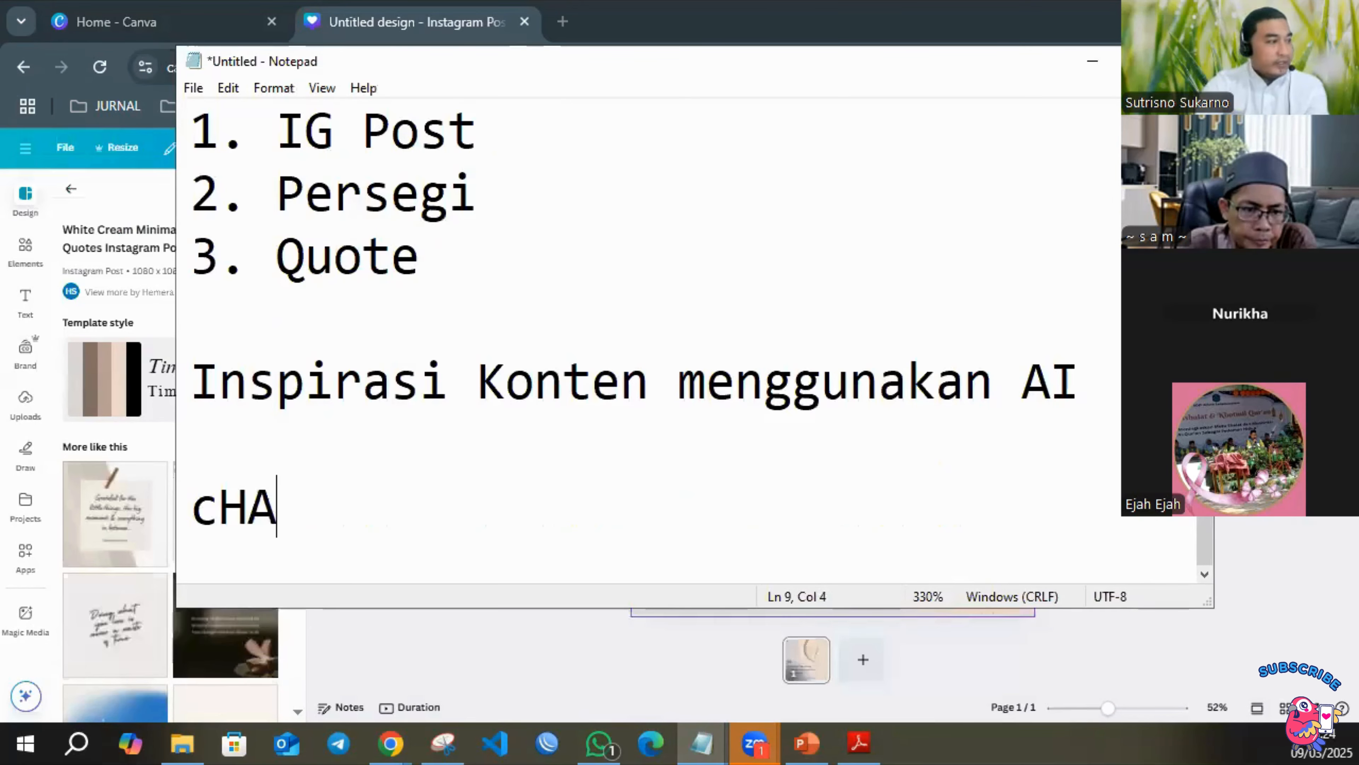
{"action": "key", "text": "BackSpace"}
{"action": "key", "text": "BackSpace"}
{"action": "key", "text": "BackSpace"}
{"action": "key", "text": "Return"}
{"action": "type", "text": "Cha"}
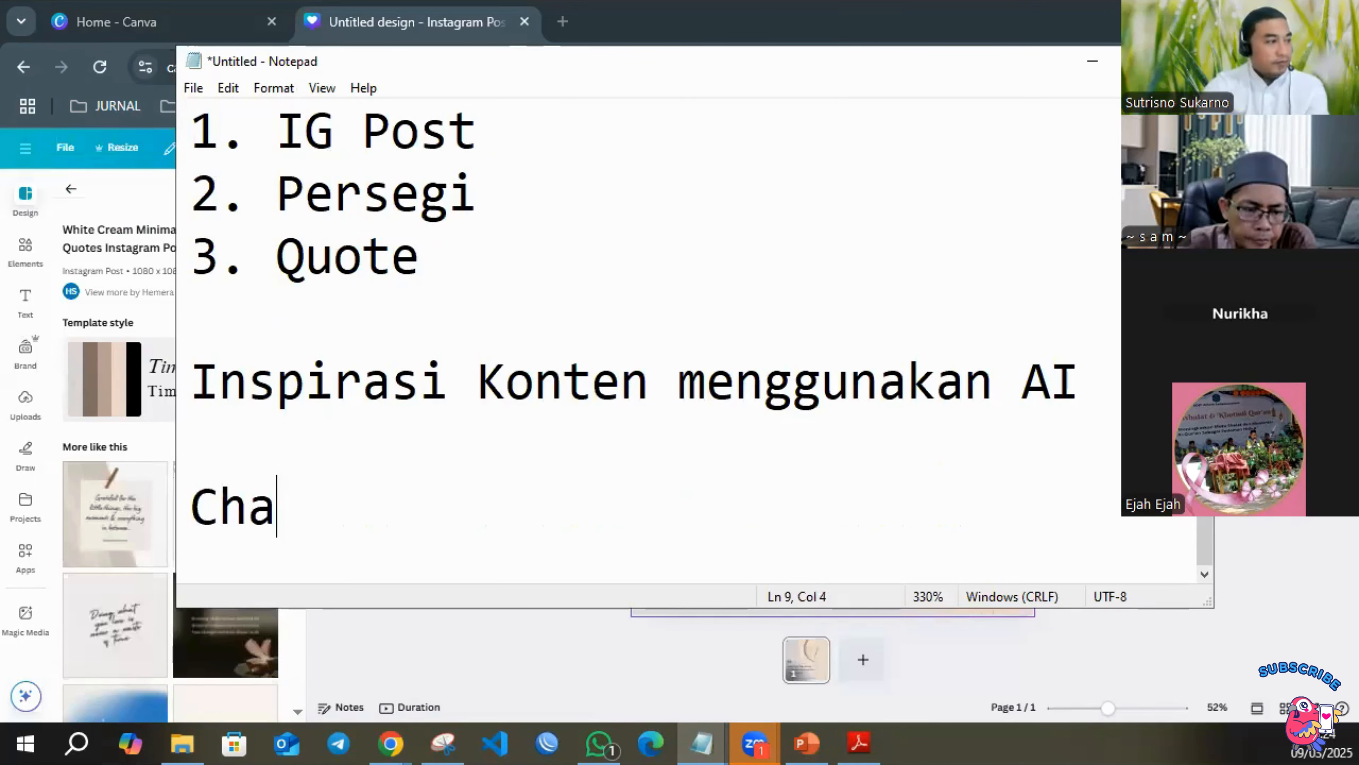
{"action": "type", "text": "t.open"}
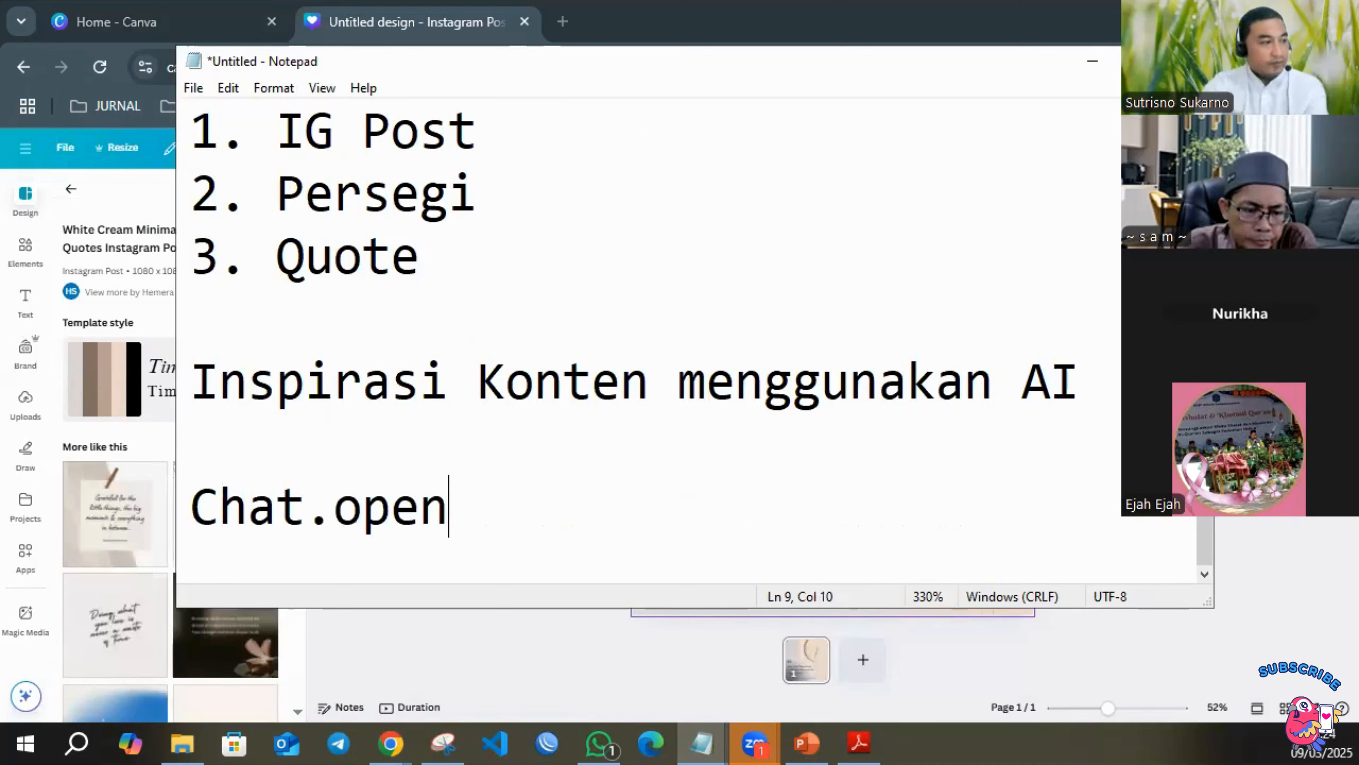
{"action": "type", "text": "ai.com"}
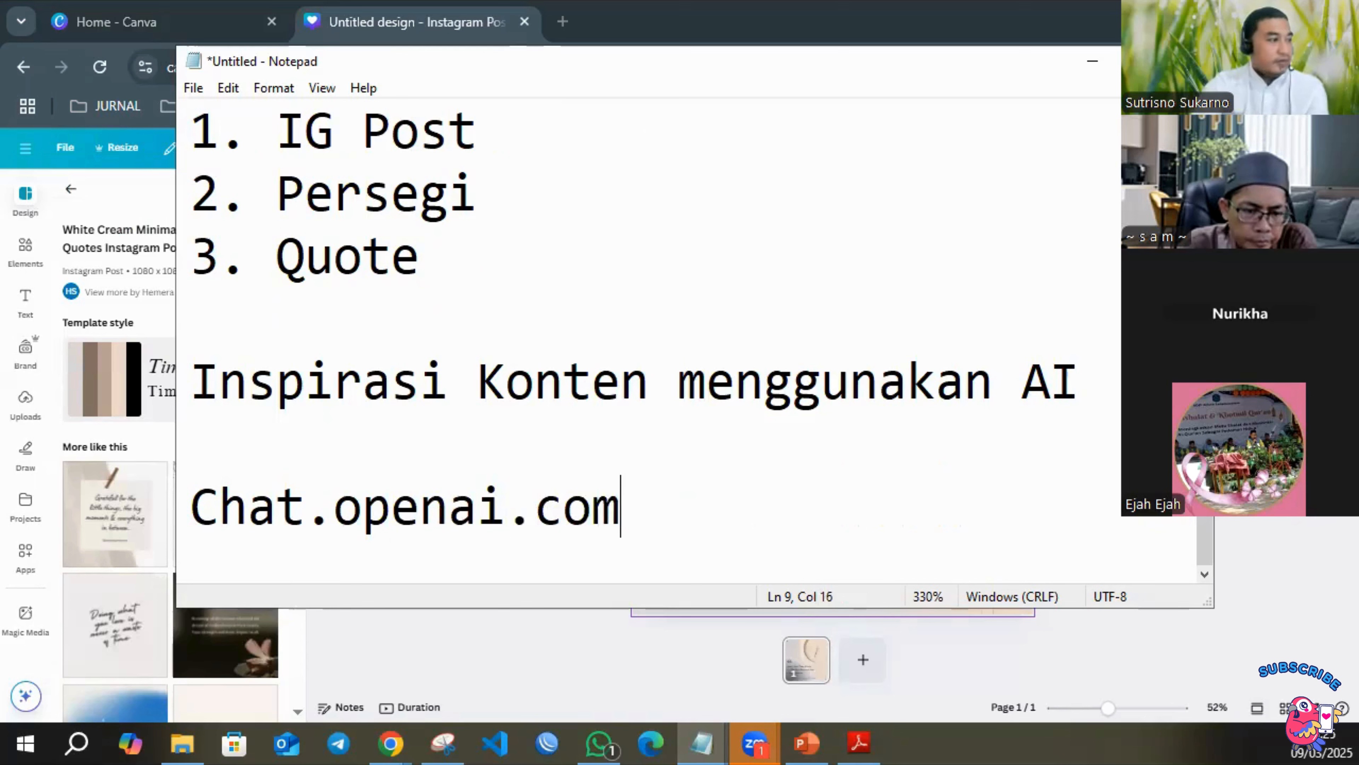
Copy the Chat.openai.com address from the plan and open it in a new Chrome tab.
{"action": "left_click_drag", "start_coordinate": [650, 501], "coordinate": [131, 509]}
{"action": "key", "text": "ctrl+c"}
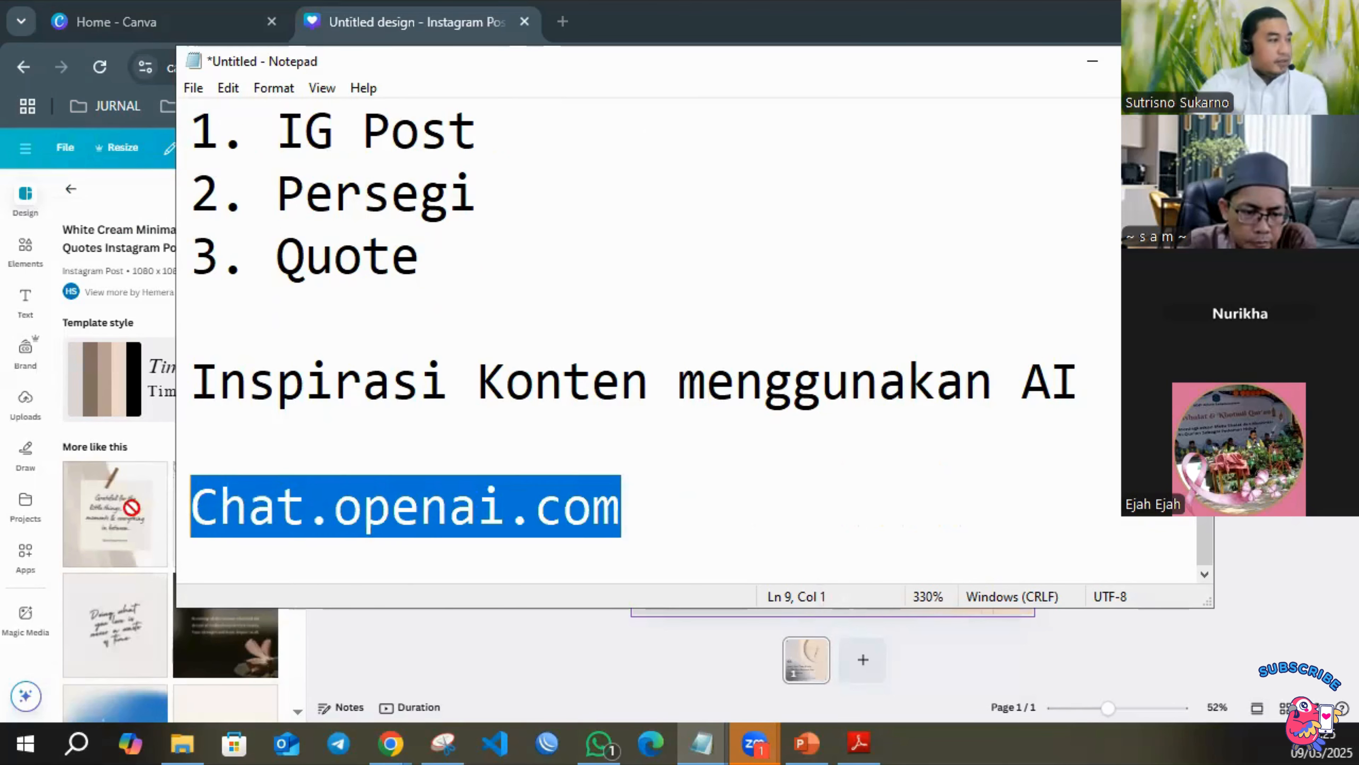
{"action": "left_click", "coordinate": [562, 19]}
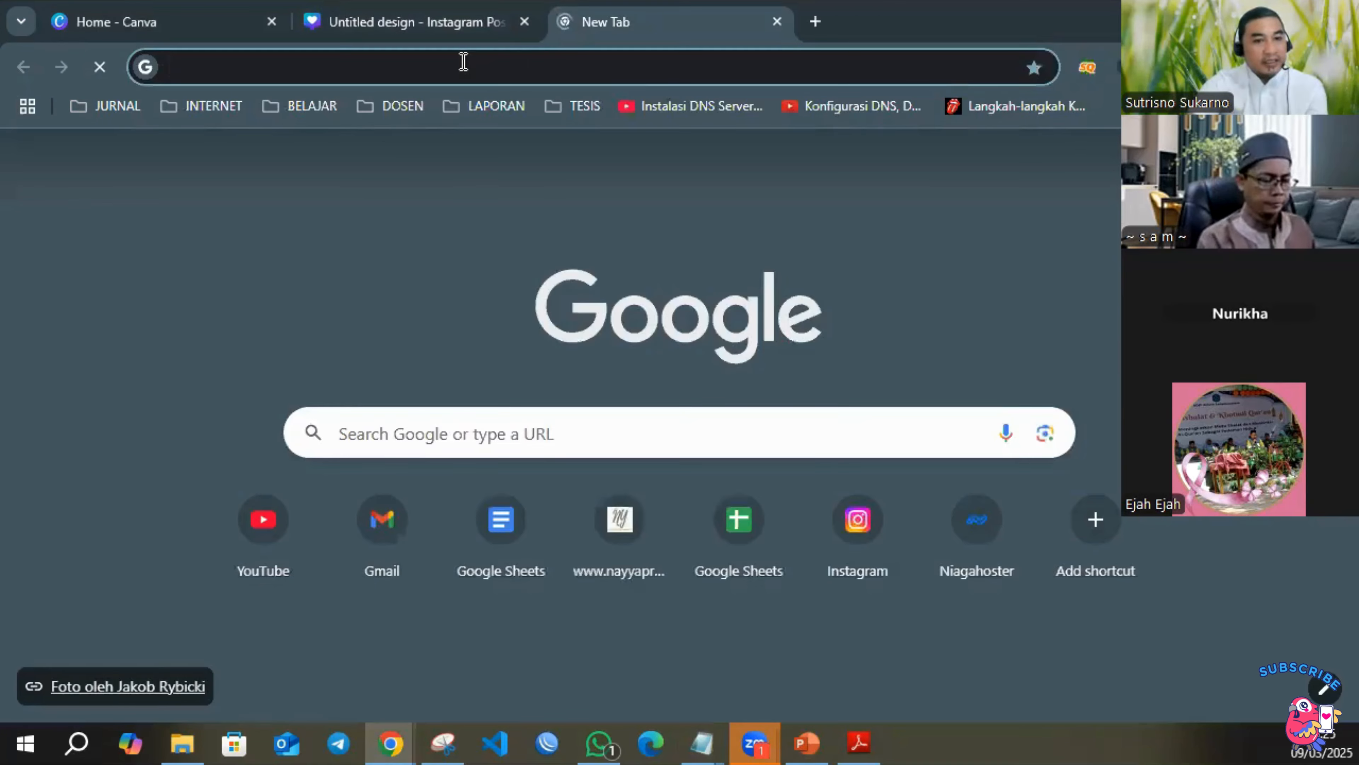
{"action": "left_click", "coordinate": [463, 61]}
{"action": "key", "text": "ctrl+v"}
{"action": "key", "text": "Return"}
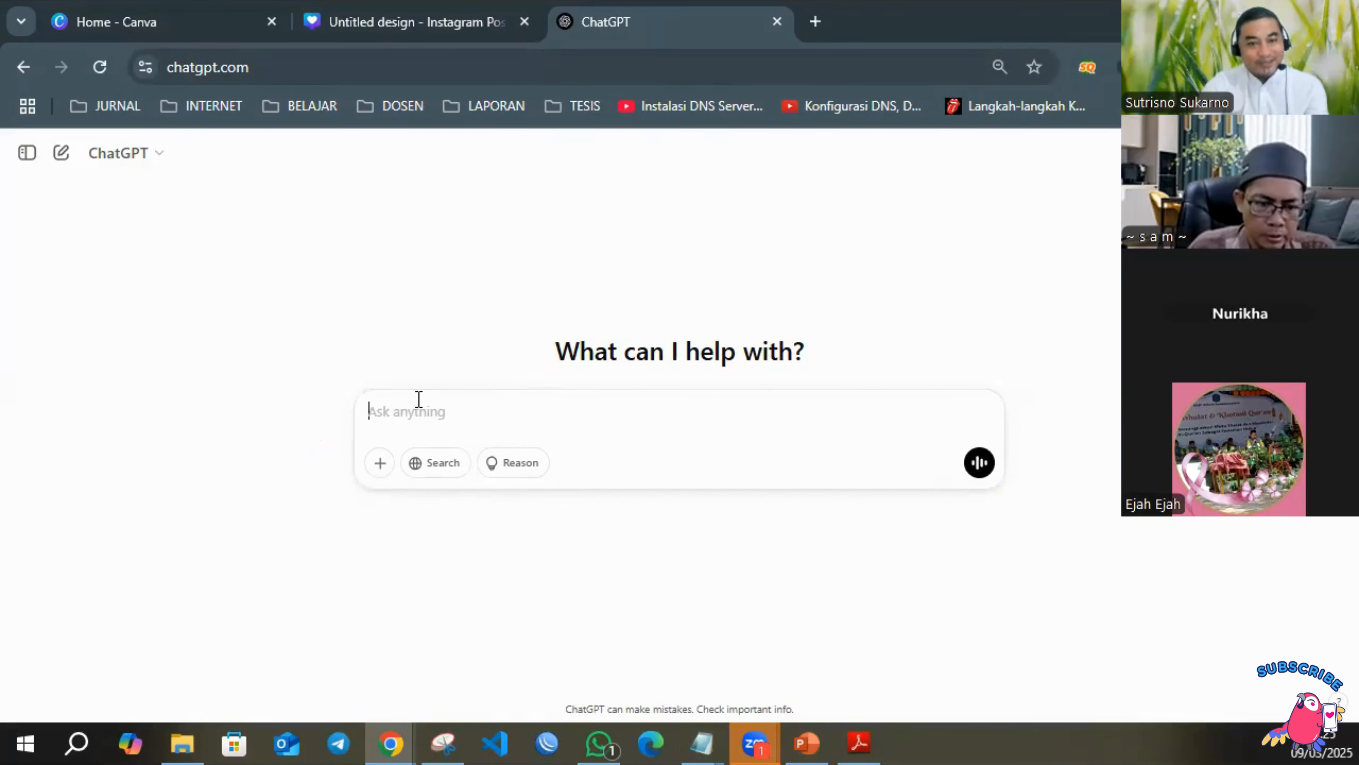
Send ChatGPT the prompt "tolong buatkan saya beberapa quote atau motivasi untuk hidup lebih baik".
{"action": "type", "text": "tol"}
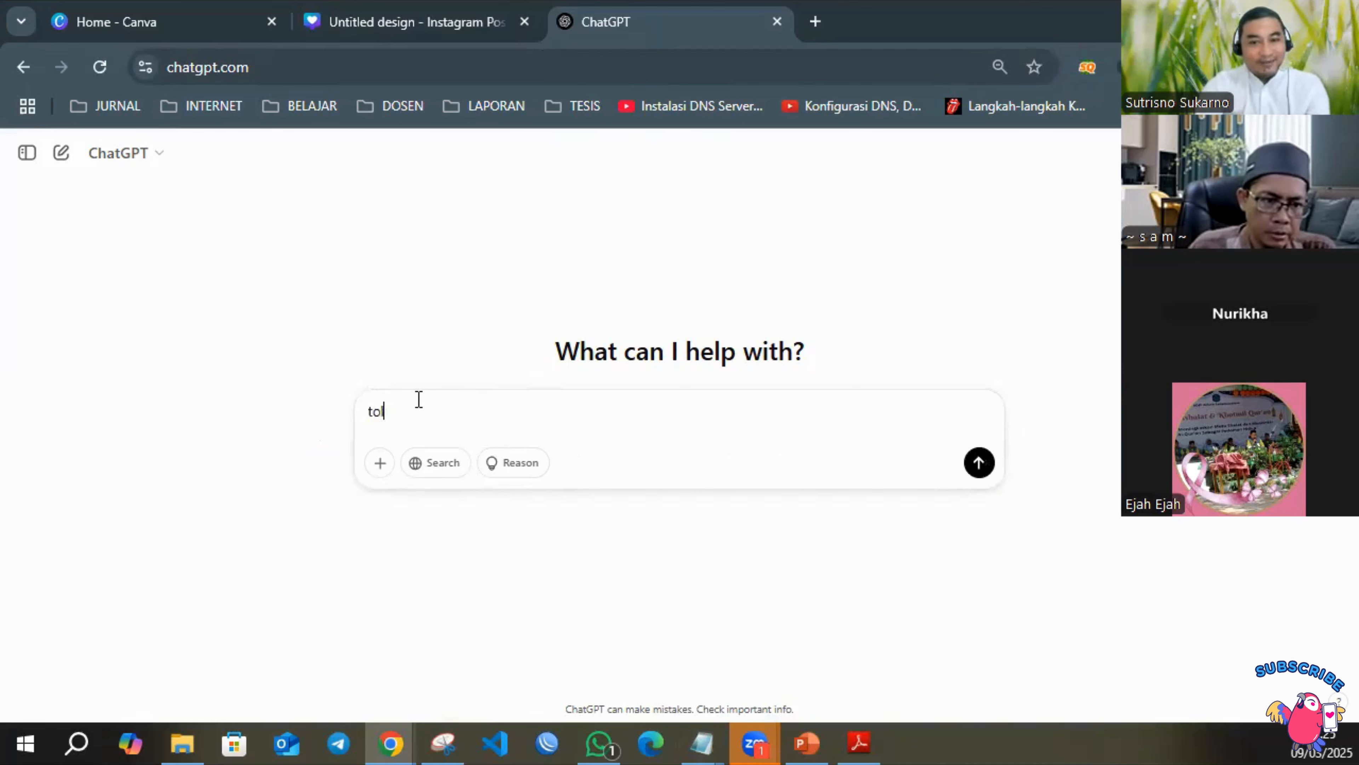
{"action": "type", "text": "ong buatkan saya"}
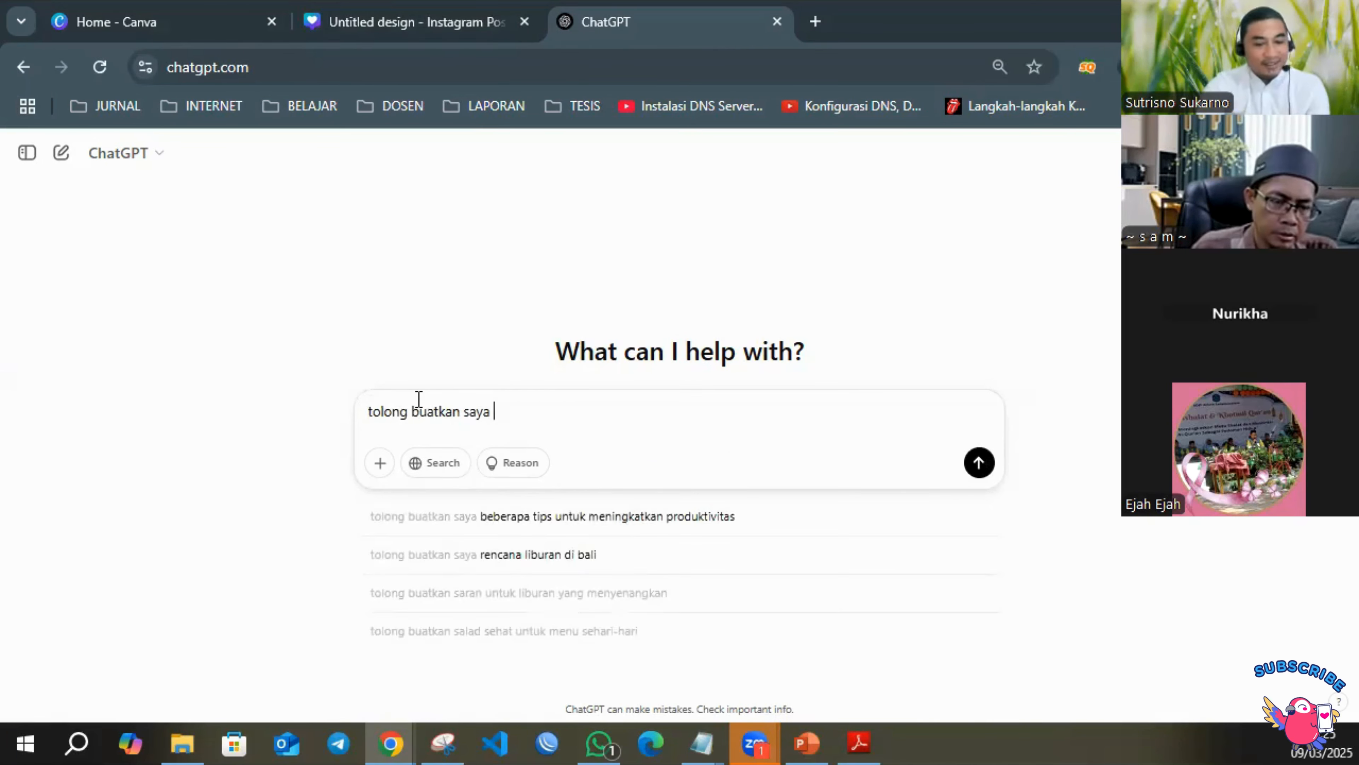
{"action": "type", "text": " quote"}
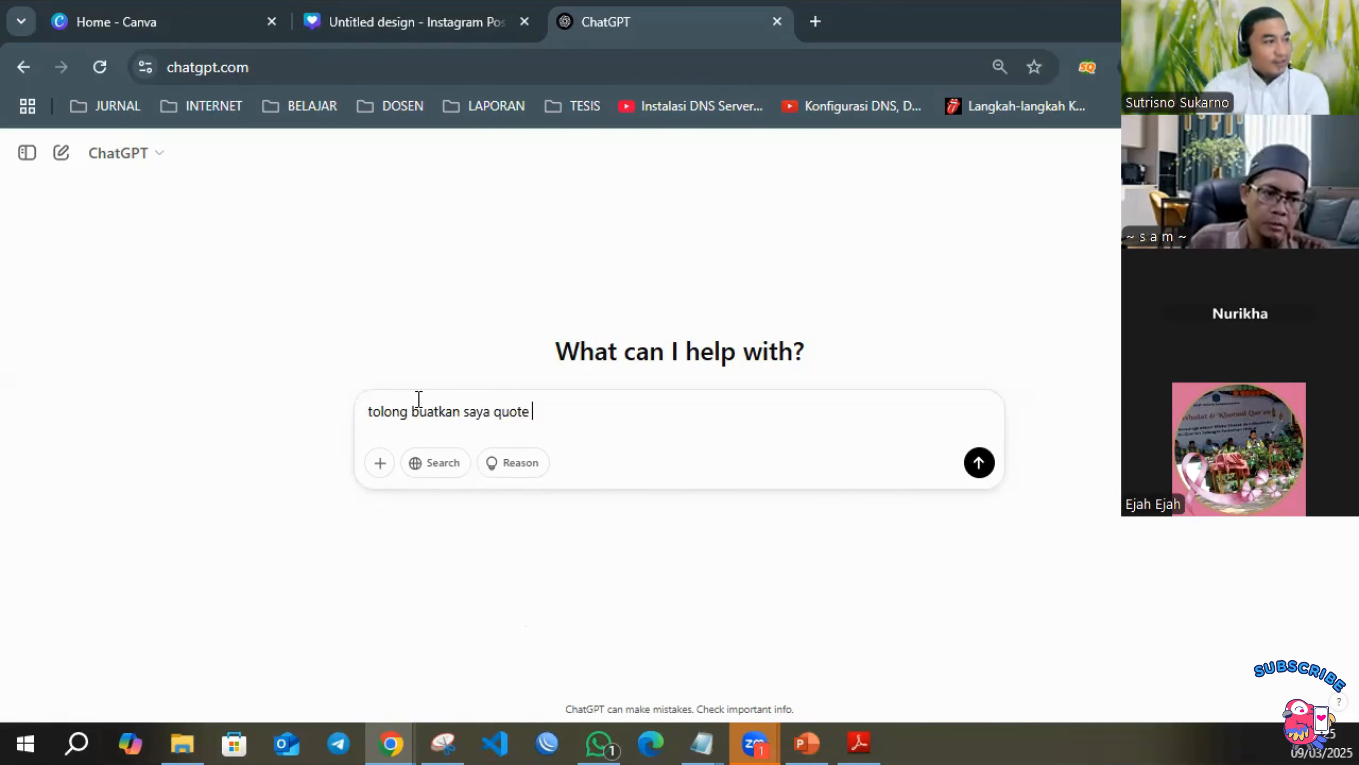
{"action": "type", "text": " atau motivasi"}
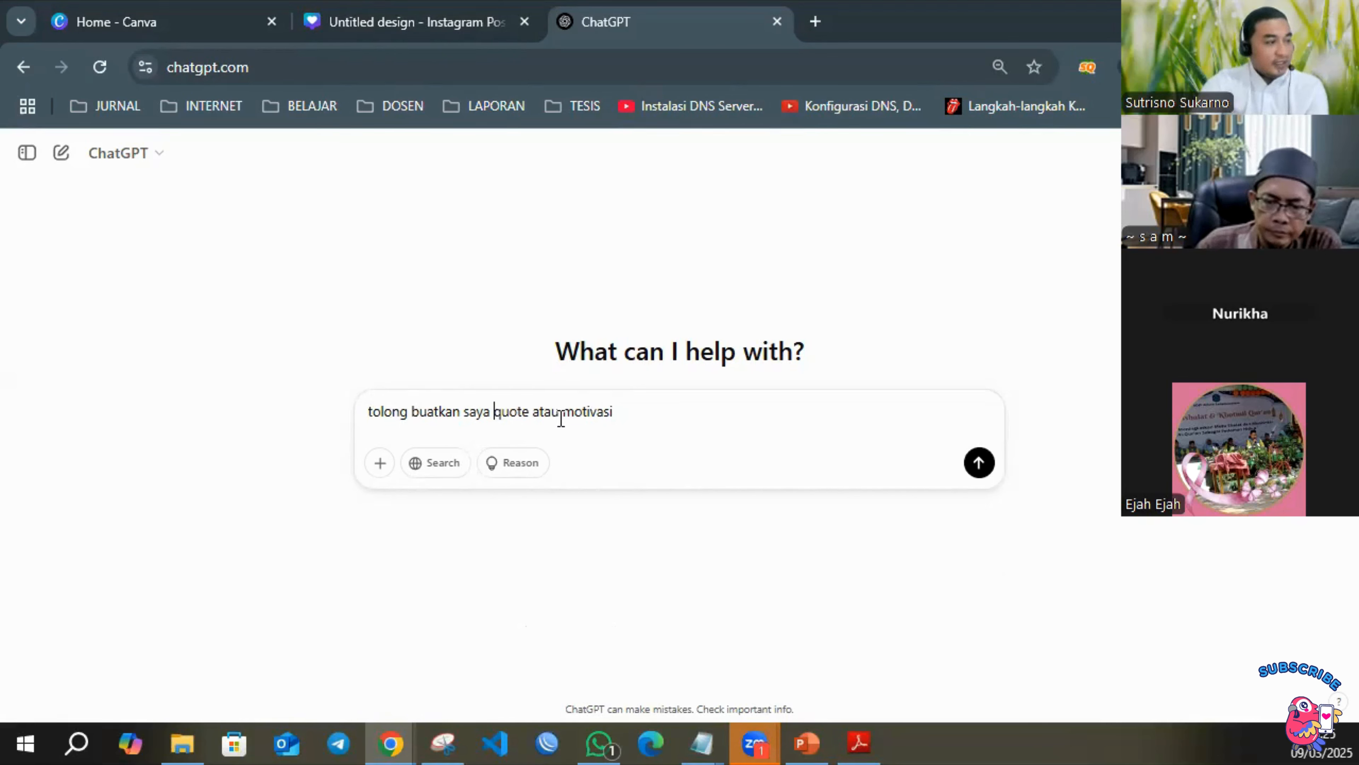
{"action": "type", "text": "bebera"}
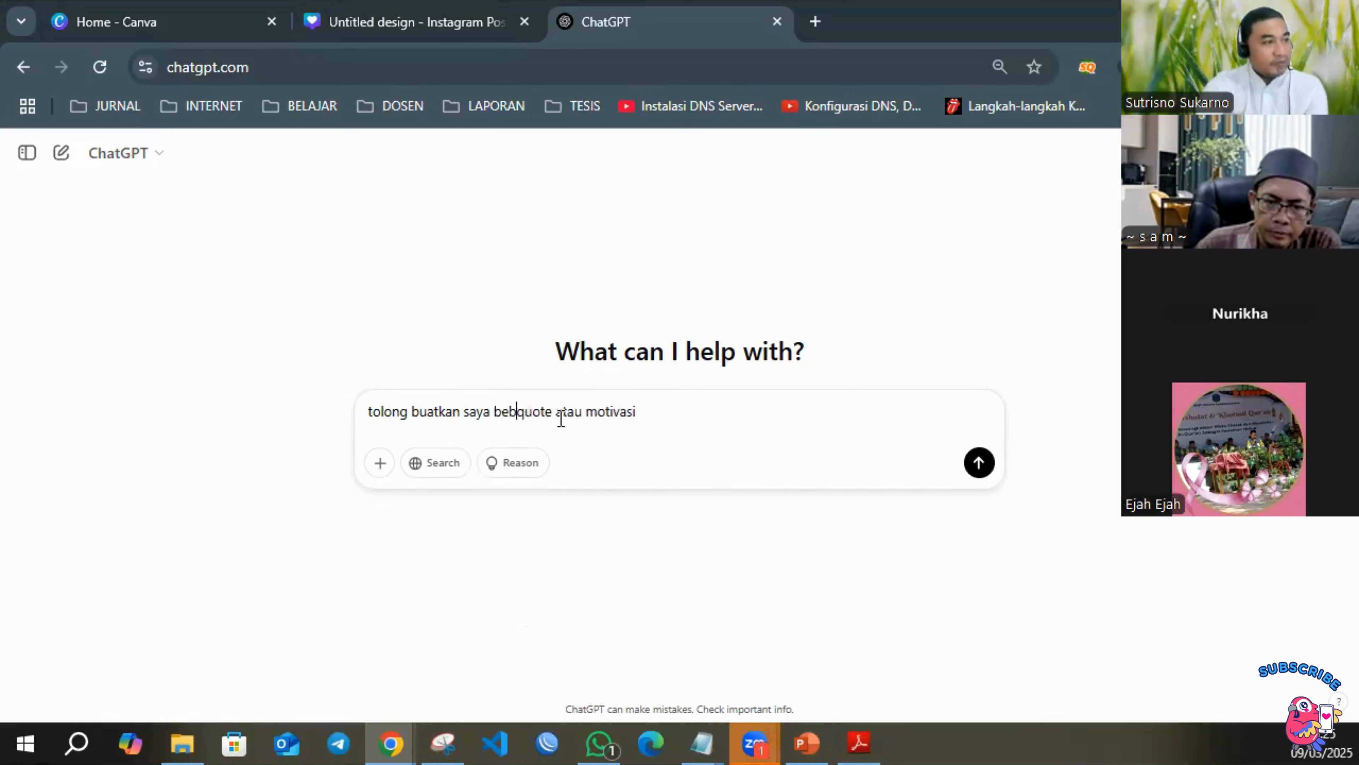
{"action": "type", "text": "pa"}
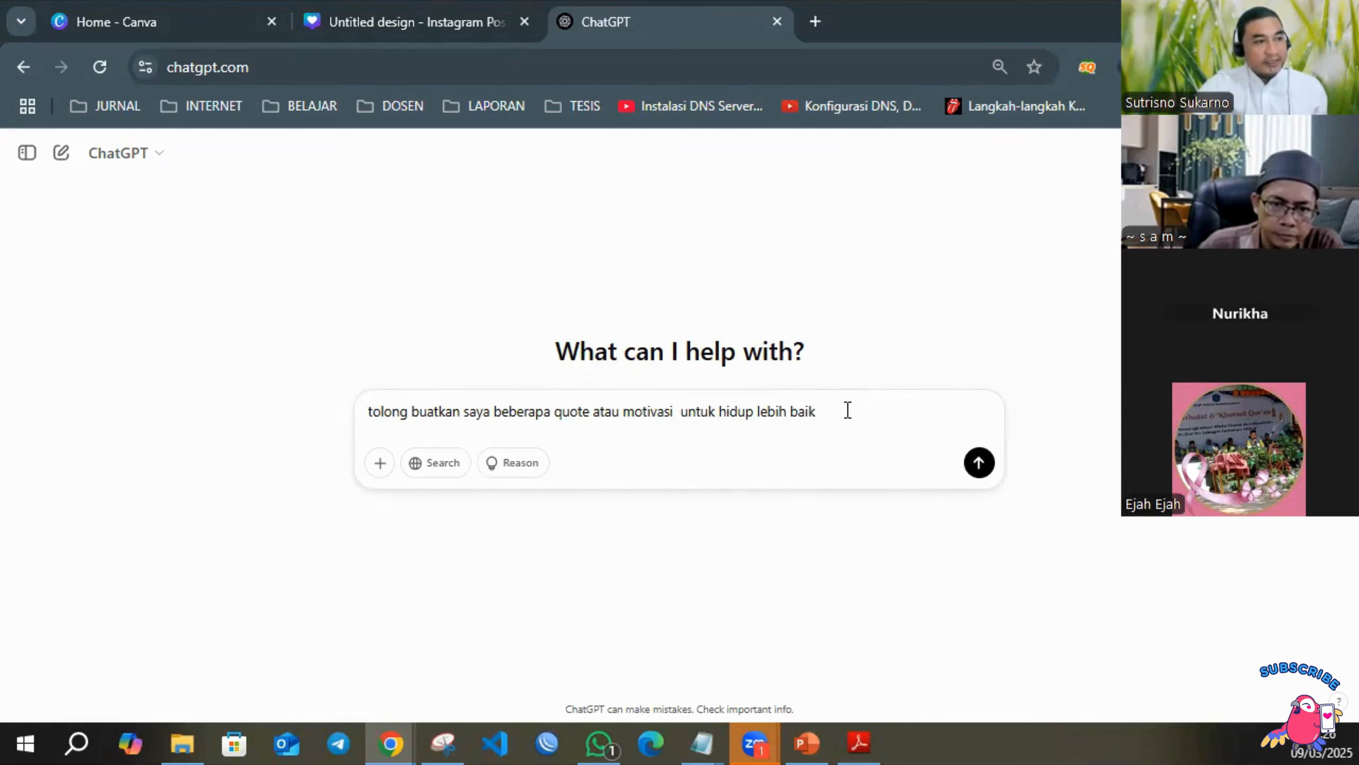
{"action": "left_click", "coordinate": [978, 464]}
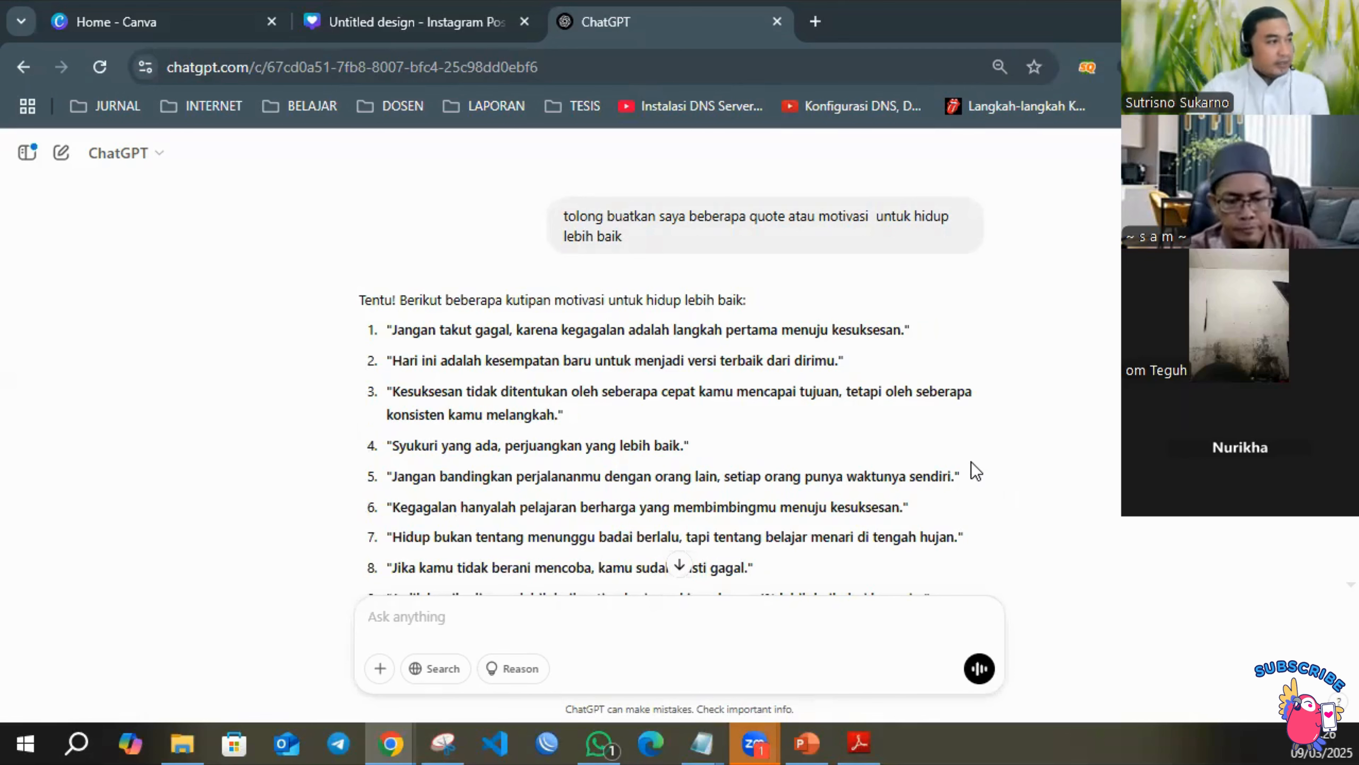
Read through the generated quotes and request more with the prompt "tolong 20 quote lagi".
{"action": "scroll", "coordinate": [739, 370], "scroll_direction": "down", "scroll_amount": 2}
{"action": "scroll", "coordinate": [743, 371], "scroll_direction": "down", "scroll_amount": 1}
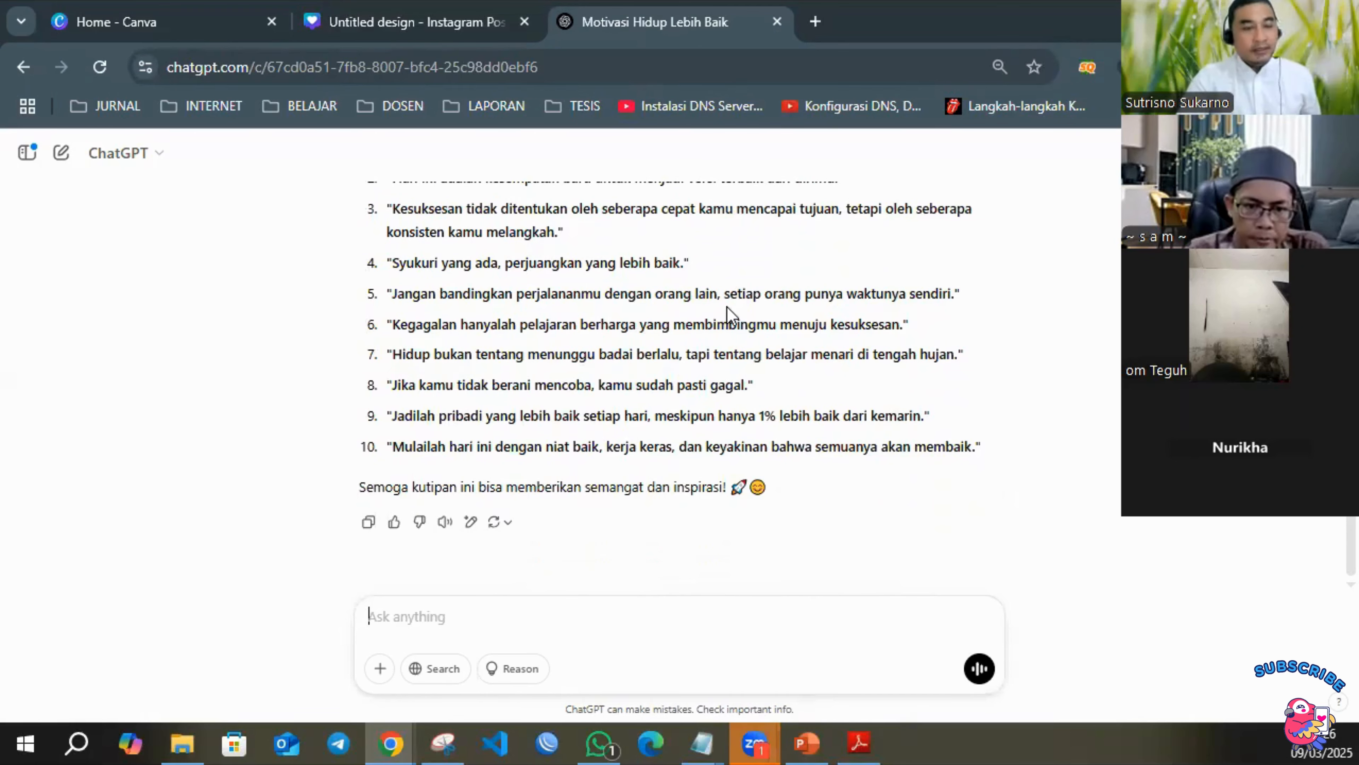
{"action": "scroll", "coordinate": [722, 263], "scroll_direction": "up", "scroll_amount": 2}
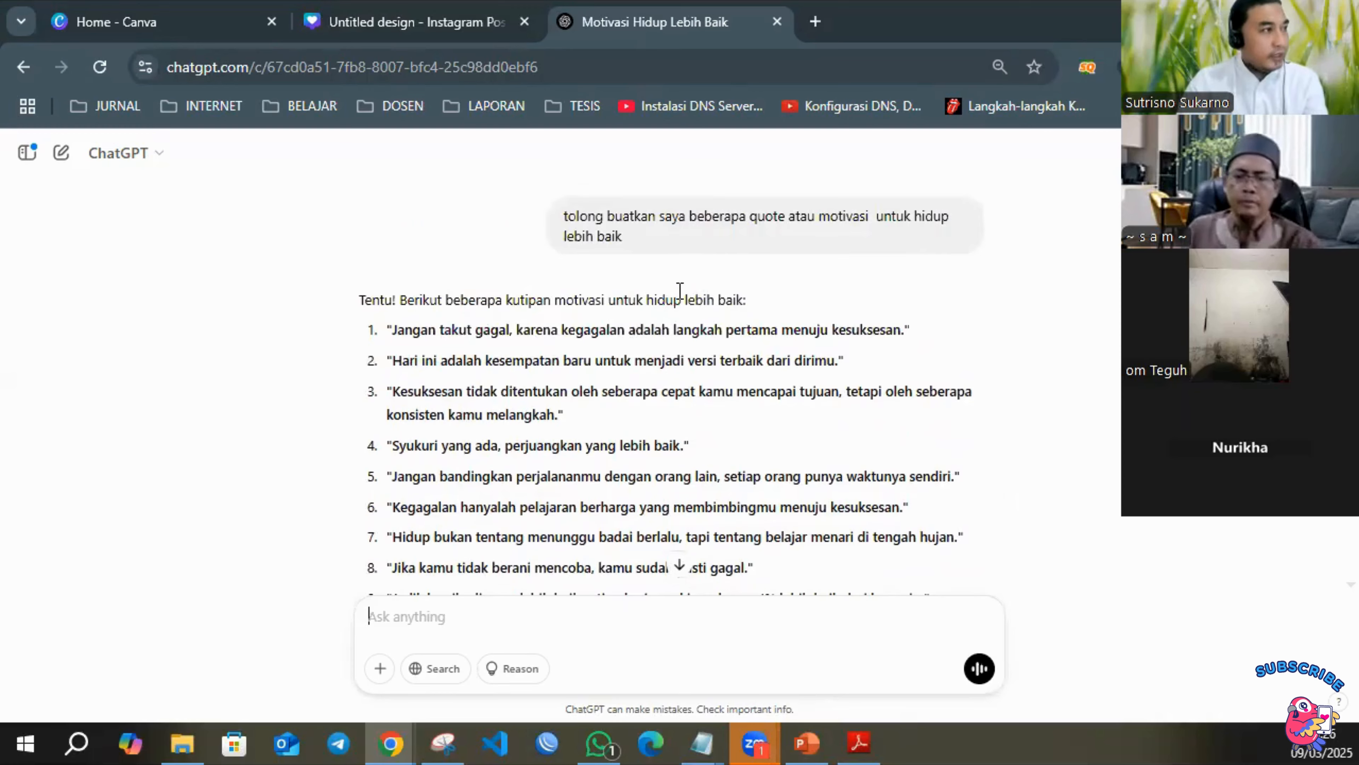
{"action": "scroll", "coordinate": [678, 293], "scroll_direction": "down", "scroll_amount": 1}
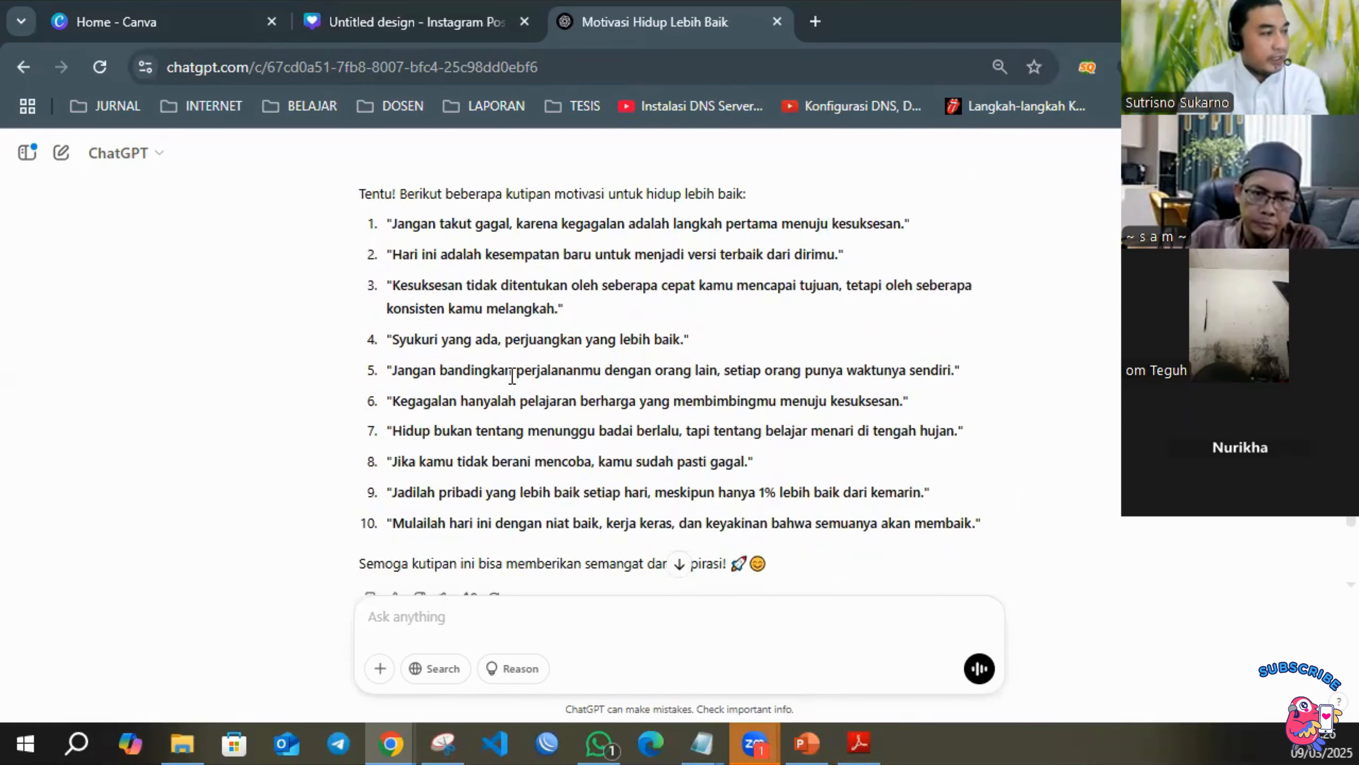
{"action": "scroll", "coordinate": [489, 382], "scroll_direction": "down", "scroll_amount": 1}
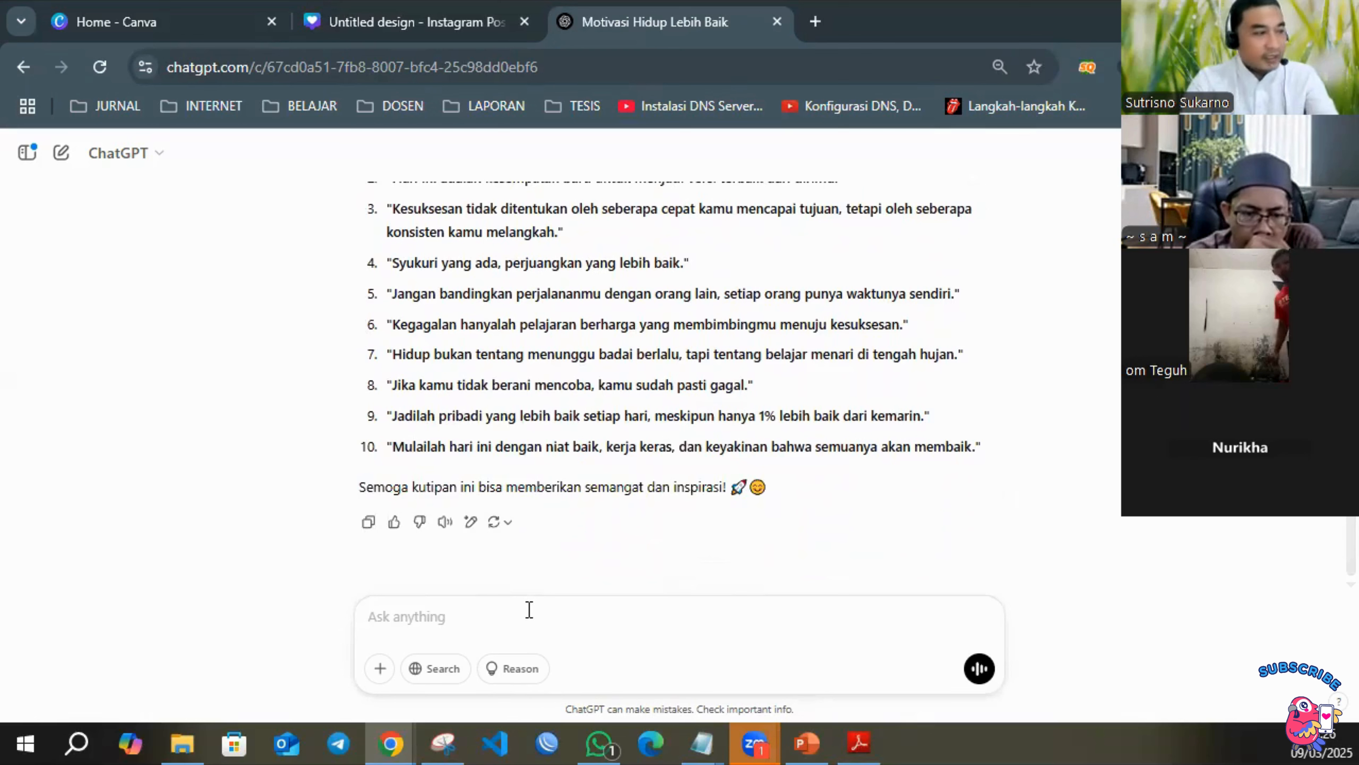
{"action": "type", "text": "o"}
{"action": "key", "text": "BackSpace"}
{"action": "type", "text": "to"}
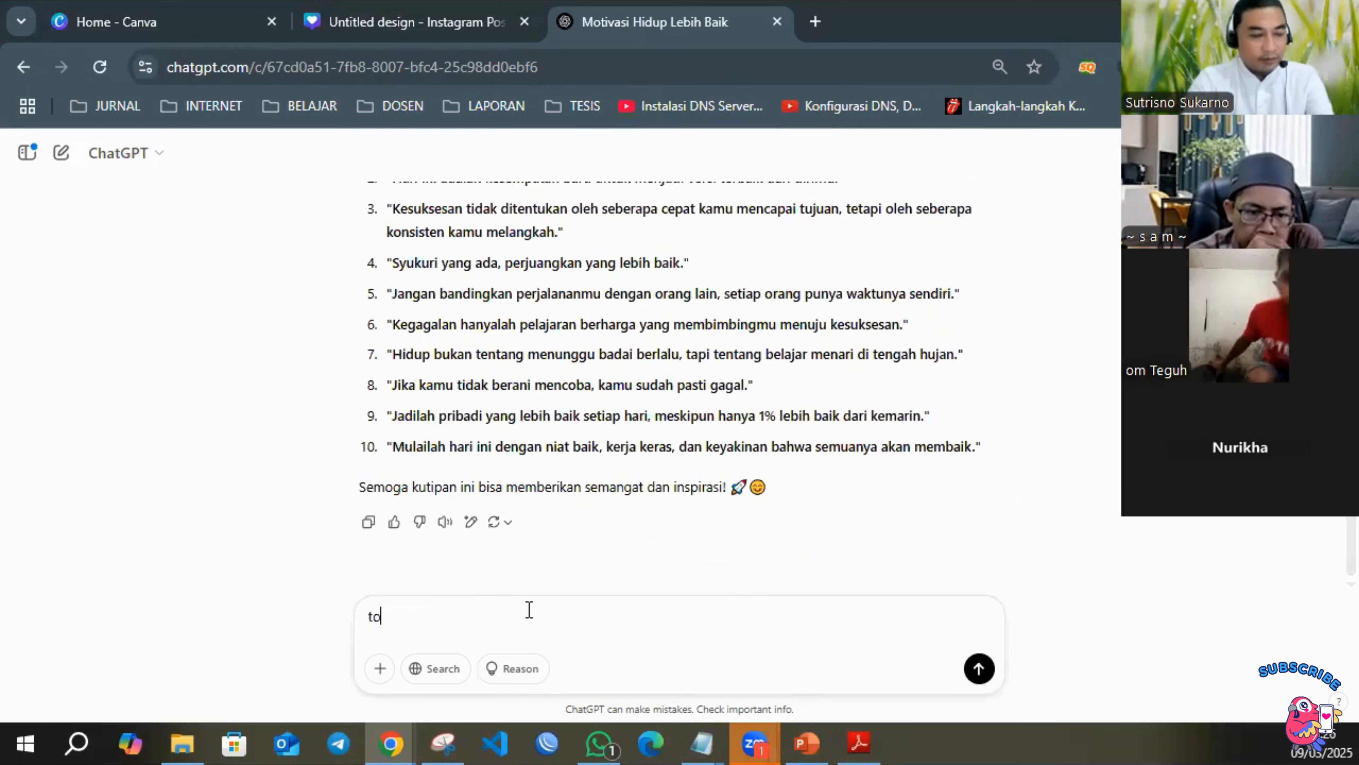
{"action": "type", "text": "long 20 "}
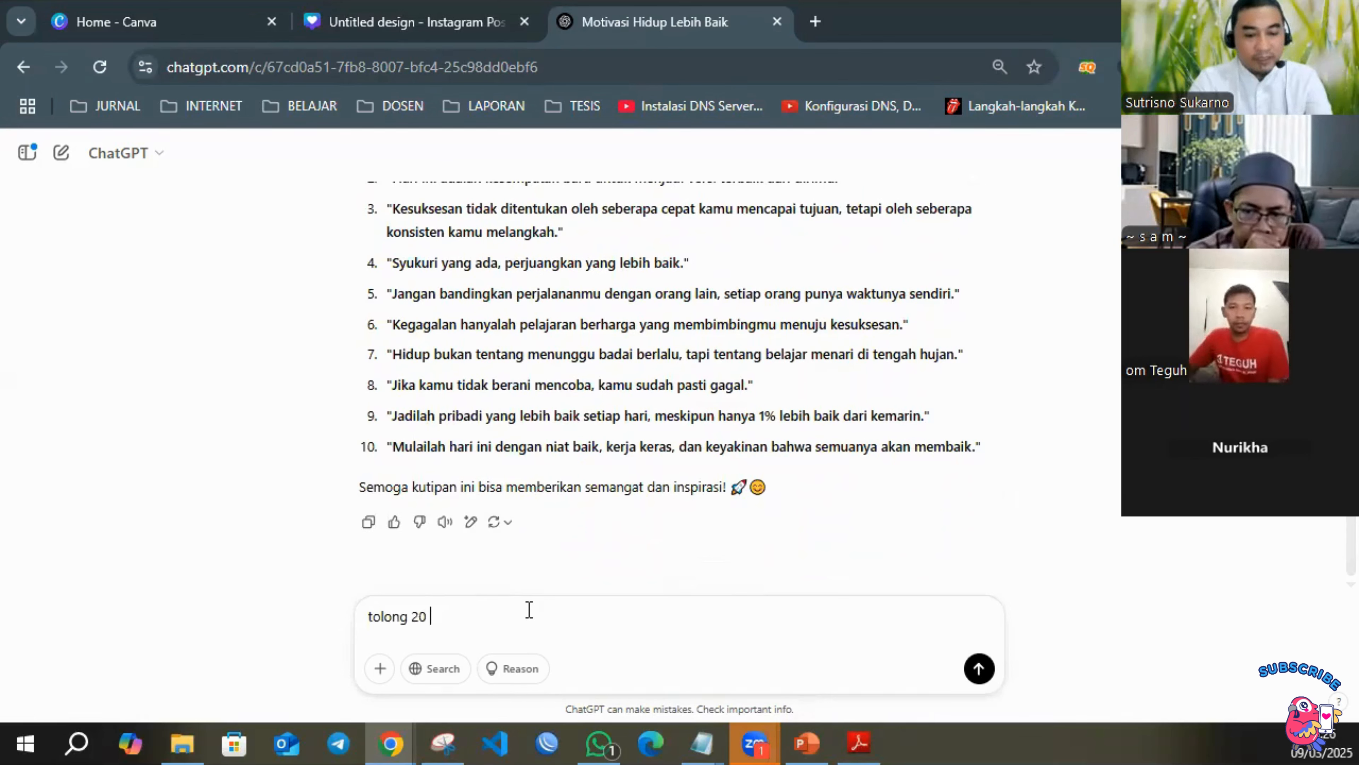
{"action": "type", "text": "quote lagi"}
{"action": "key", "text": "Return"}
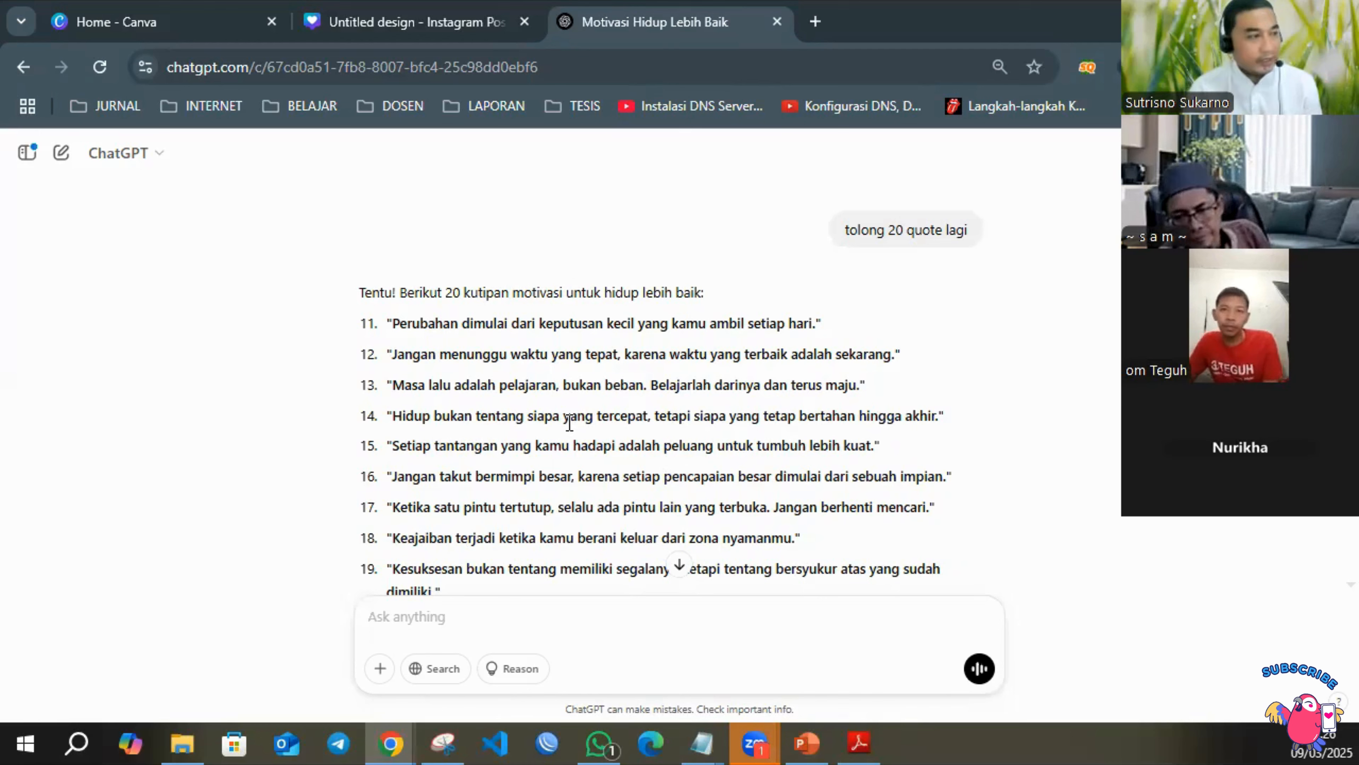
Copy the second quote of the first answer, "Hari ini adalah kesempatan baru untuk menjadi versi terbaik dari dirimu.".
{"action": "scroll", "coordinate": [684, 375], "scroll_direction": "up", "scroll_amount": 10}
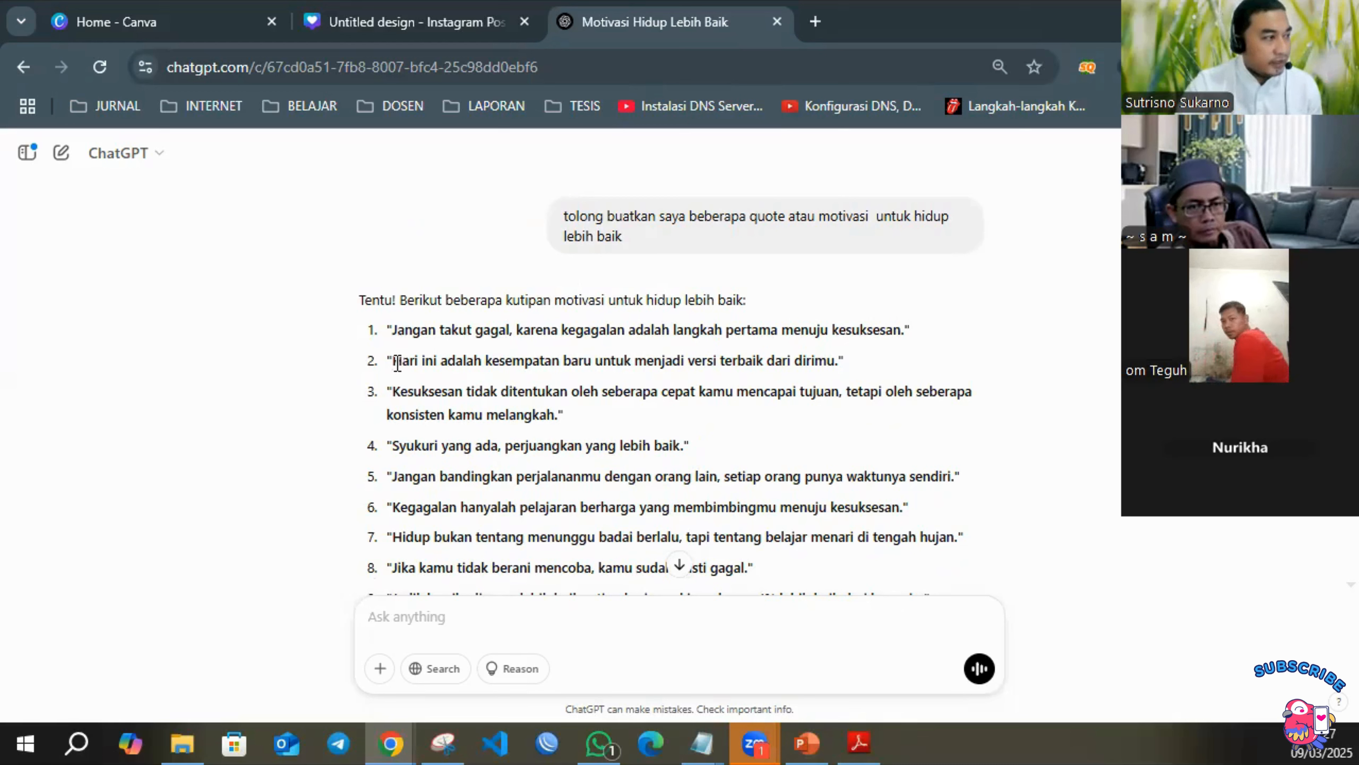
{"action": "left_click_drag", "start_coordinate": [388, 360], "coordinate": [865, 370]}
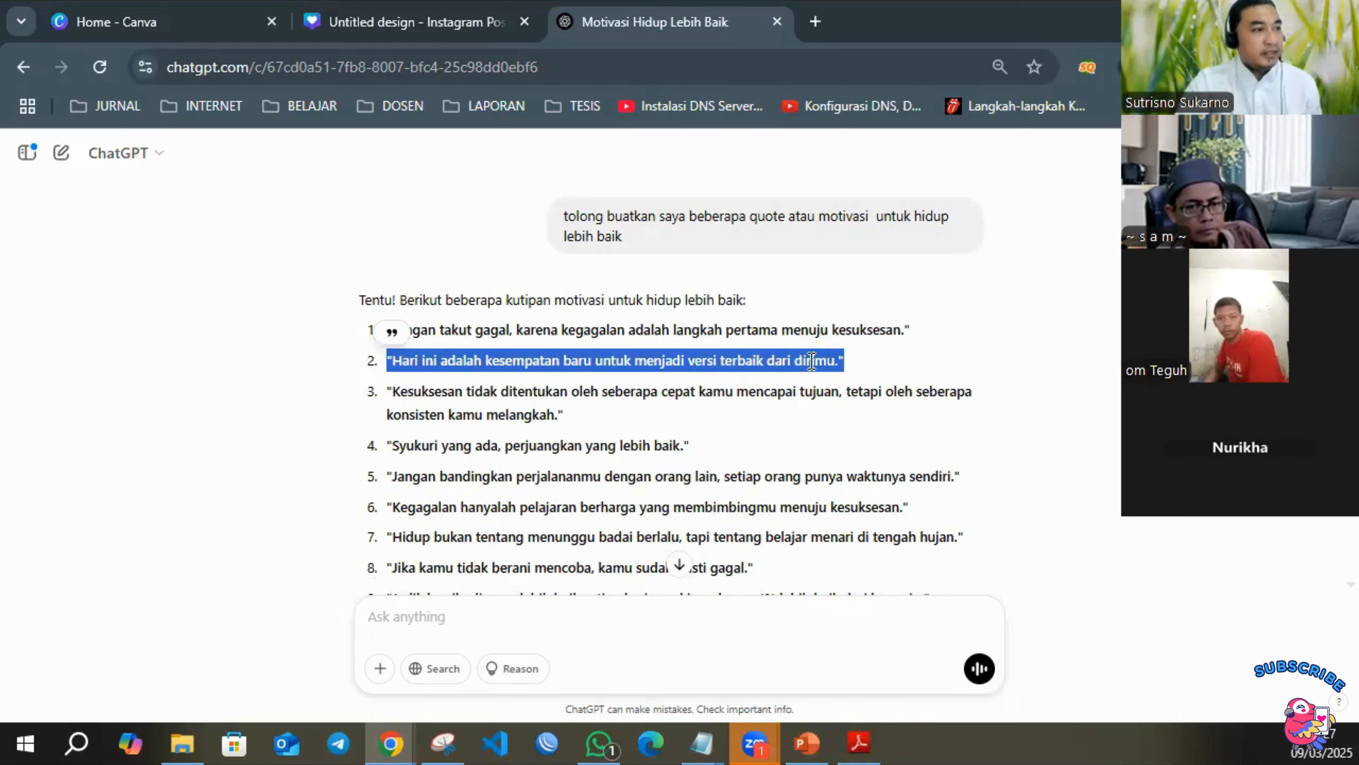
{"action": "right_click", "coordinate": [810, 358]}
{"action": "left_click", "coordinate": [885, 390]}
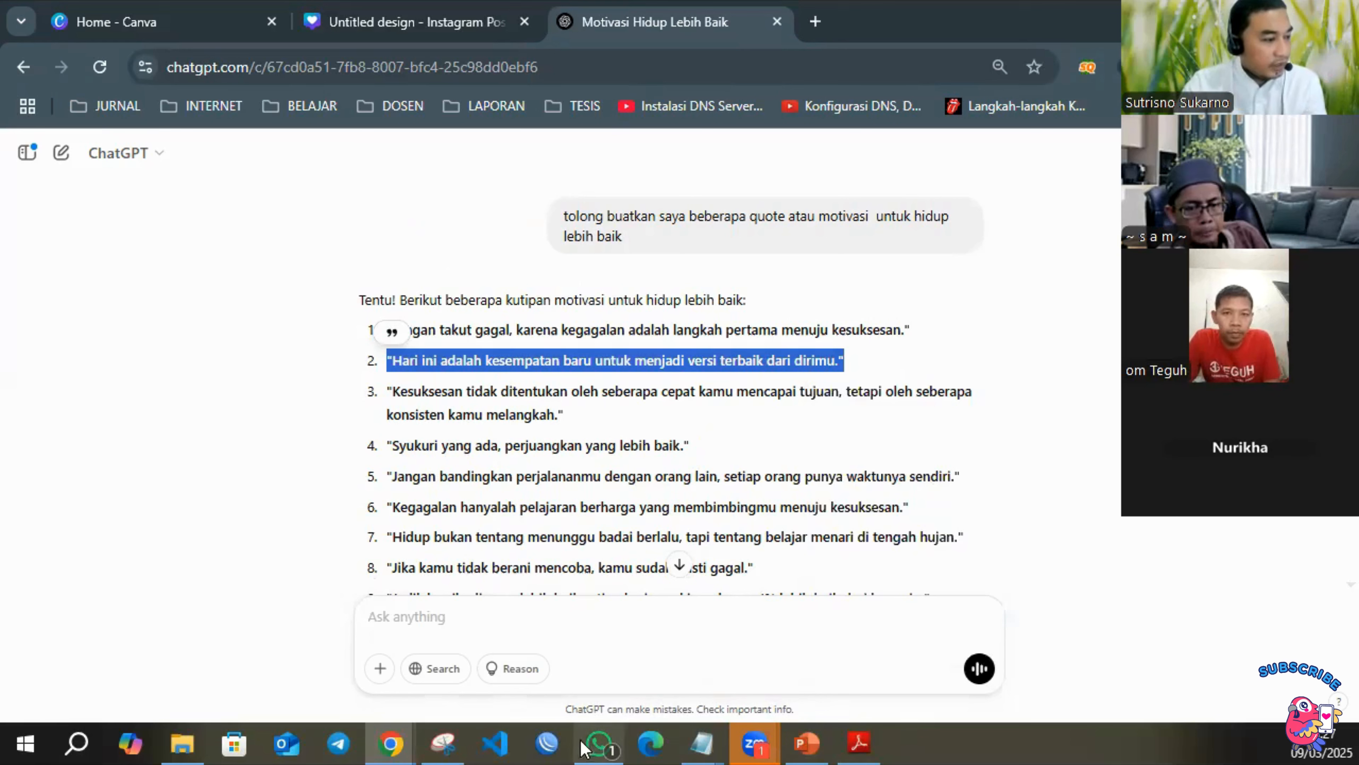
Switch to the Notepad design plan and paste the copied quote below the Chat.openai.com line, separated by a blank line.
{"action": "left_click", "coordinate": [705, 746]}
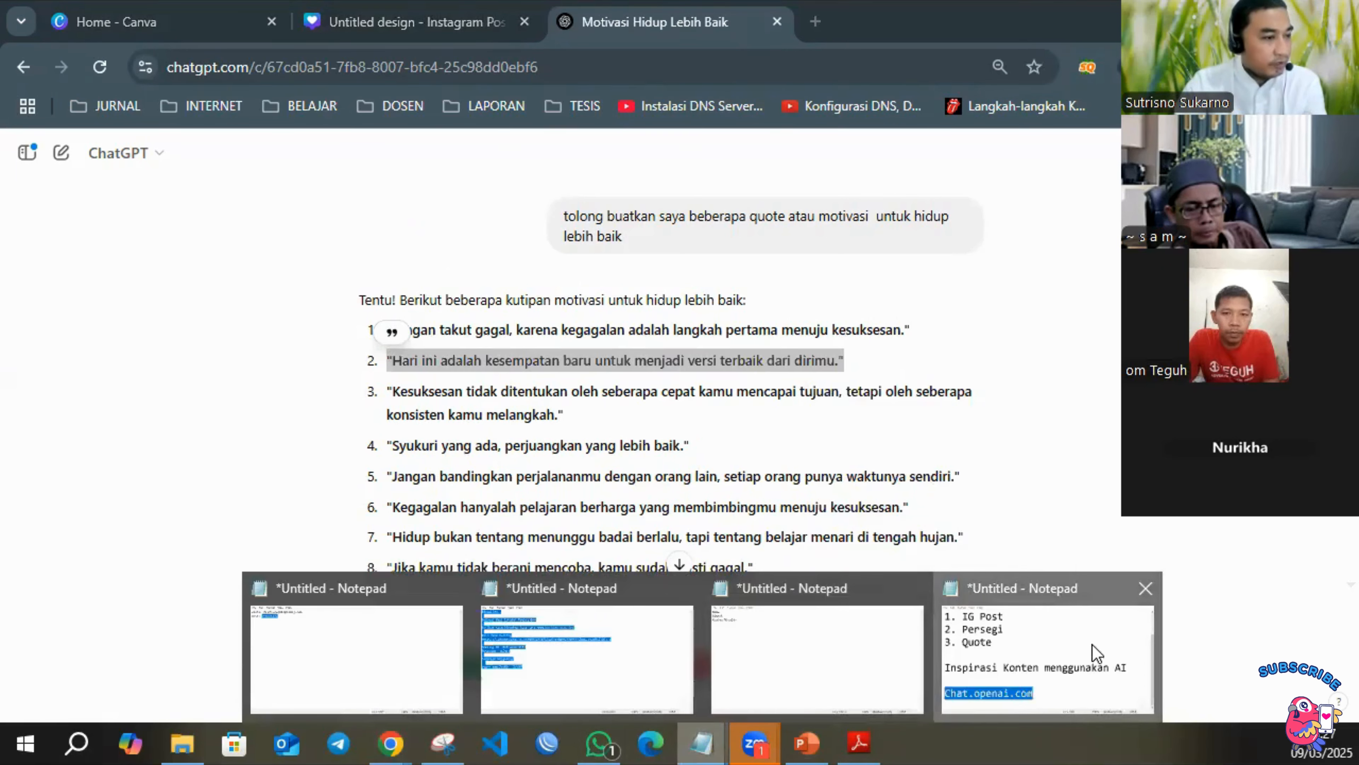
{"action": "left_click", "coordinate": [1049, 664]}
{"action": "left_click", "coordinate": [638, 502]}
{"action": "key", "text": "Return"}
{"action": "key", "text": "Return"}
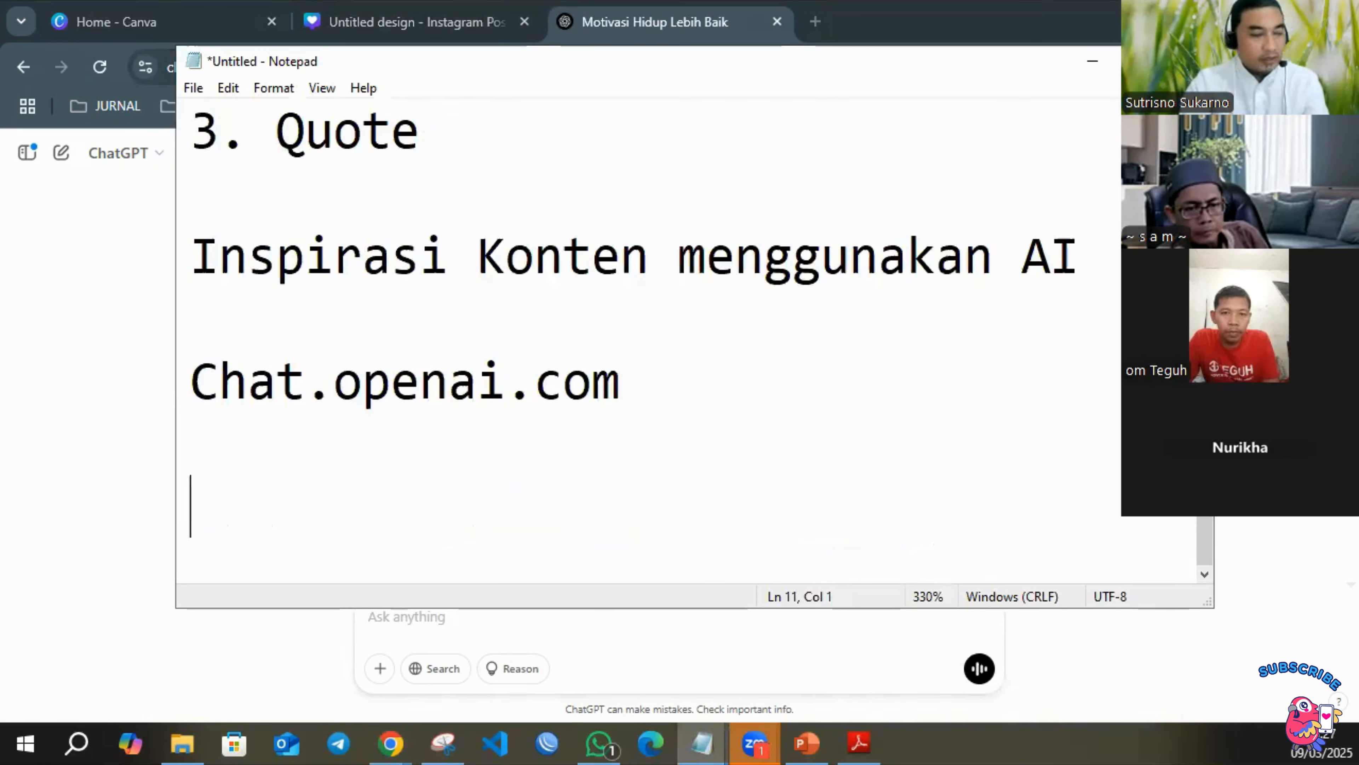
{"action": "key", "text": "ctrl+v"}
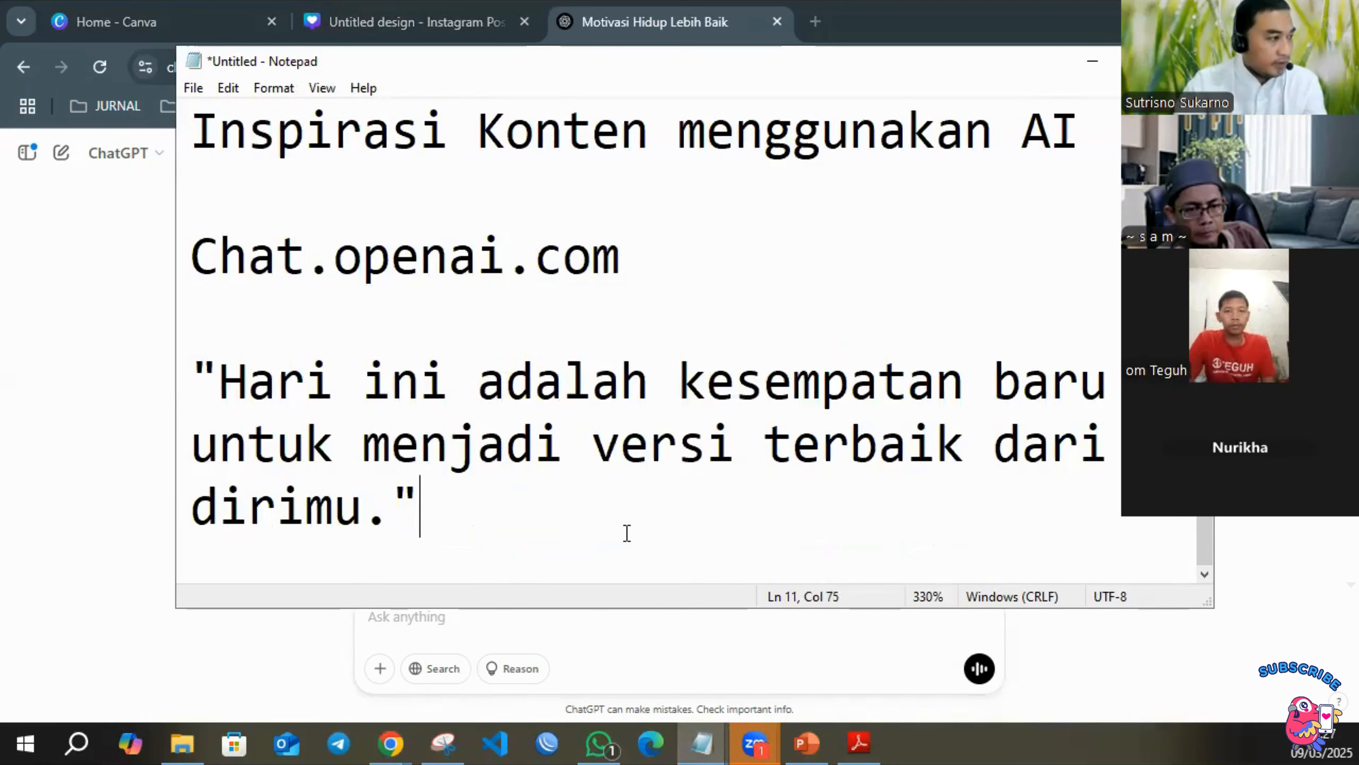
Copy the full quote "Hari ini adalah kesempatan baru untuk menjadi versi terbaik dari dirimu." from the Notepad plan, including its quotation marks.
{"action": "left_click_drag", "start_coordinate": [625, 534], "coordinate": [189, 388]}
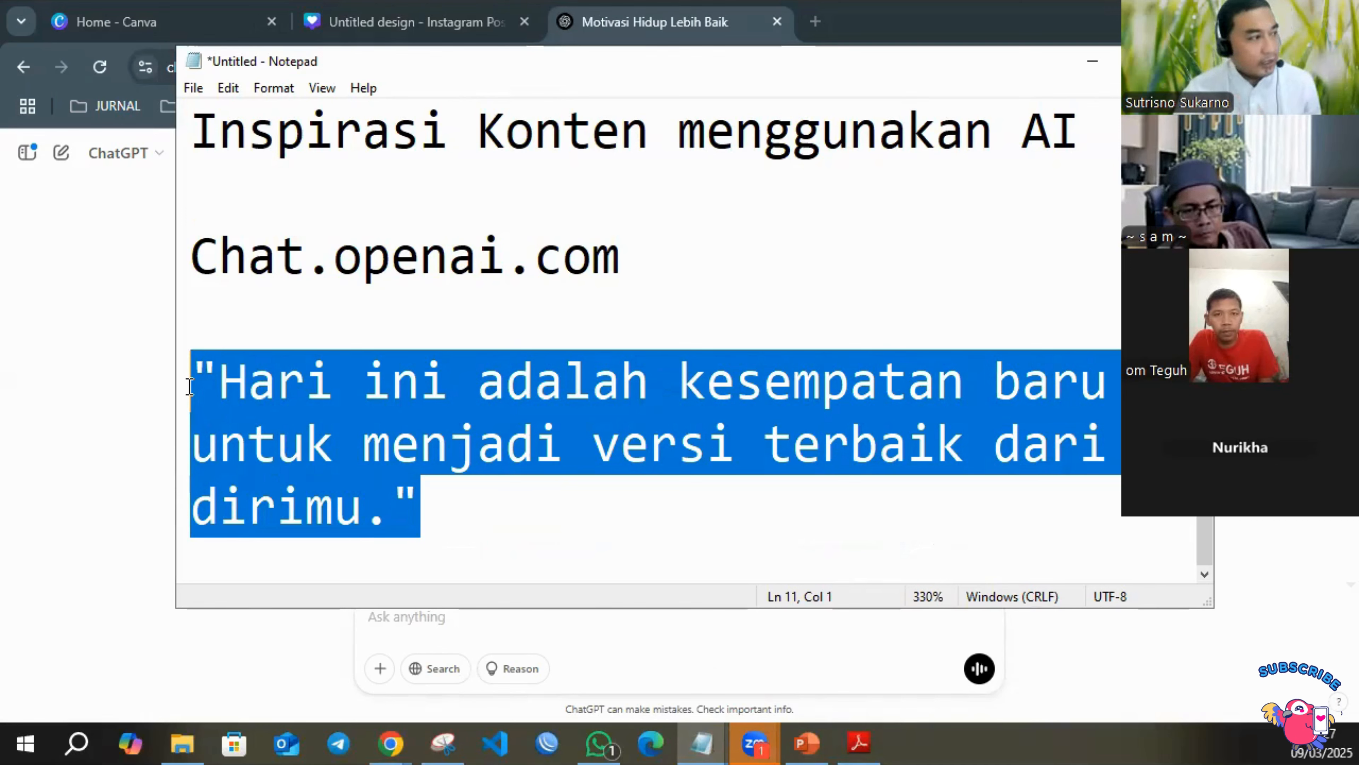
{"action": "left_click", "coordinate": [601, 382]}
{"action": "left_click_drag", "start_coordinate": [428, 492], "coordinate": [188, 376]}
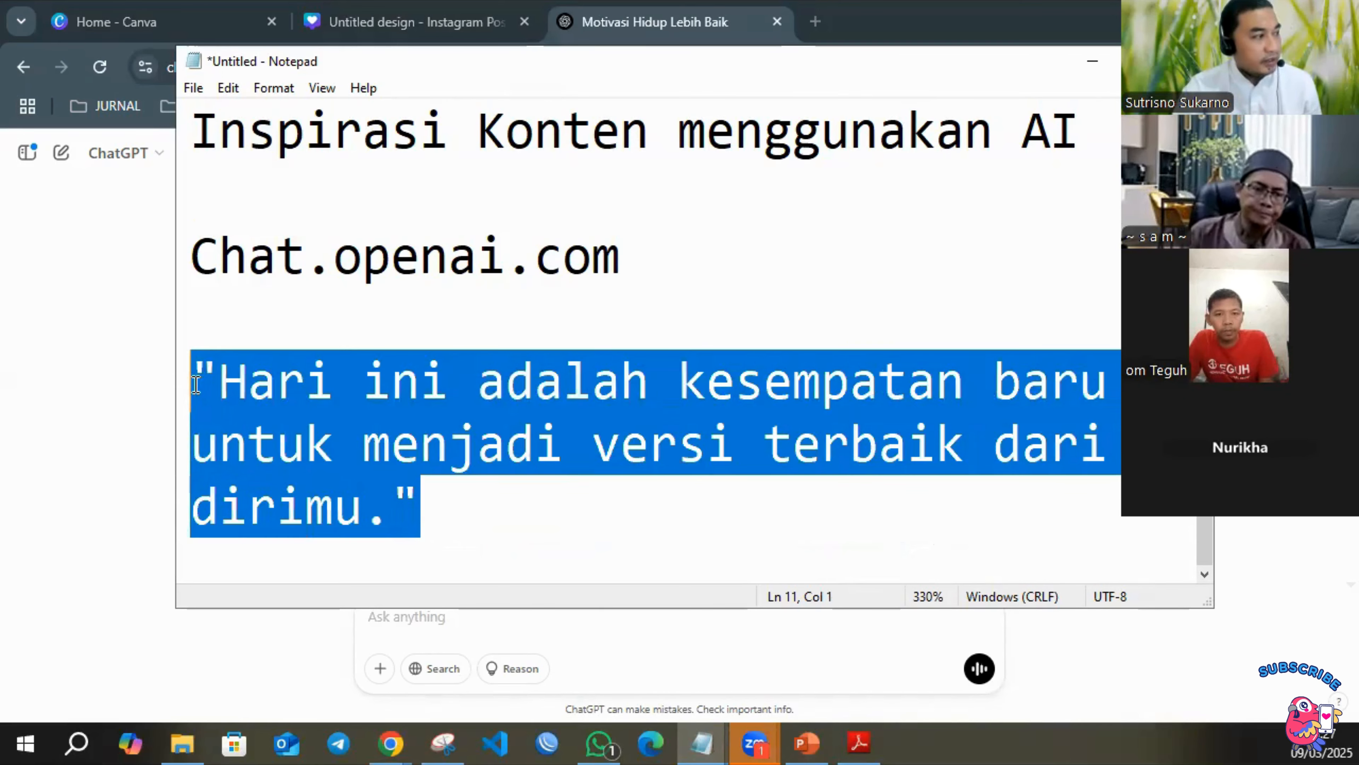
{"action": "right_click", "coordinate": [315, 403]}
{"action": "left_click", "coordinate": [379, 155]}
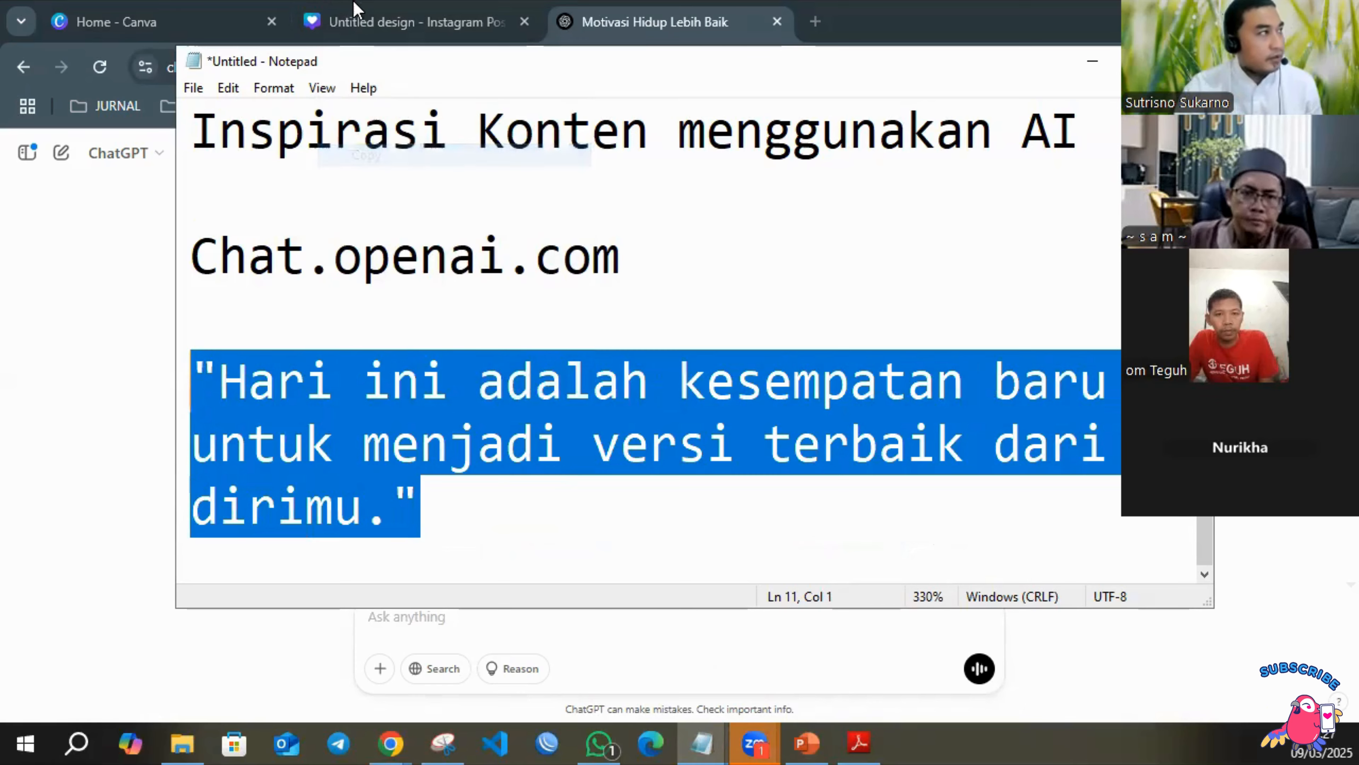
Switch to the Canva design and replace the template quote "Invest Your Time Wisely, It's The Only Resource You Can't Replenish" with the copied quote.
{"action": "left_click", "coordinate": [366, 22]}
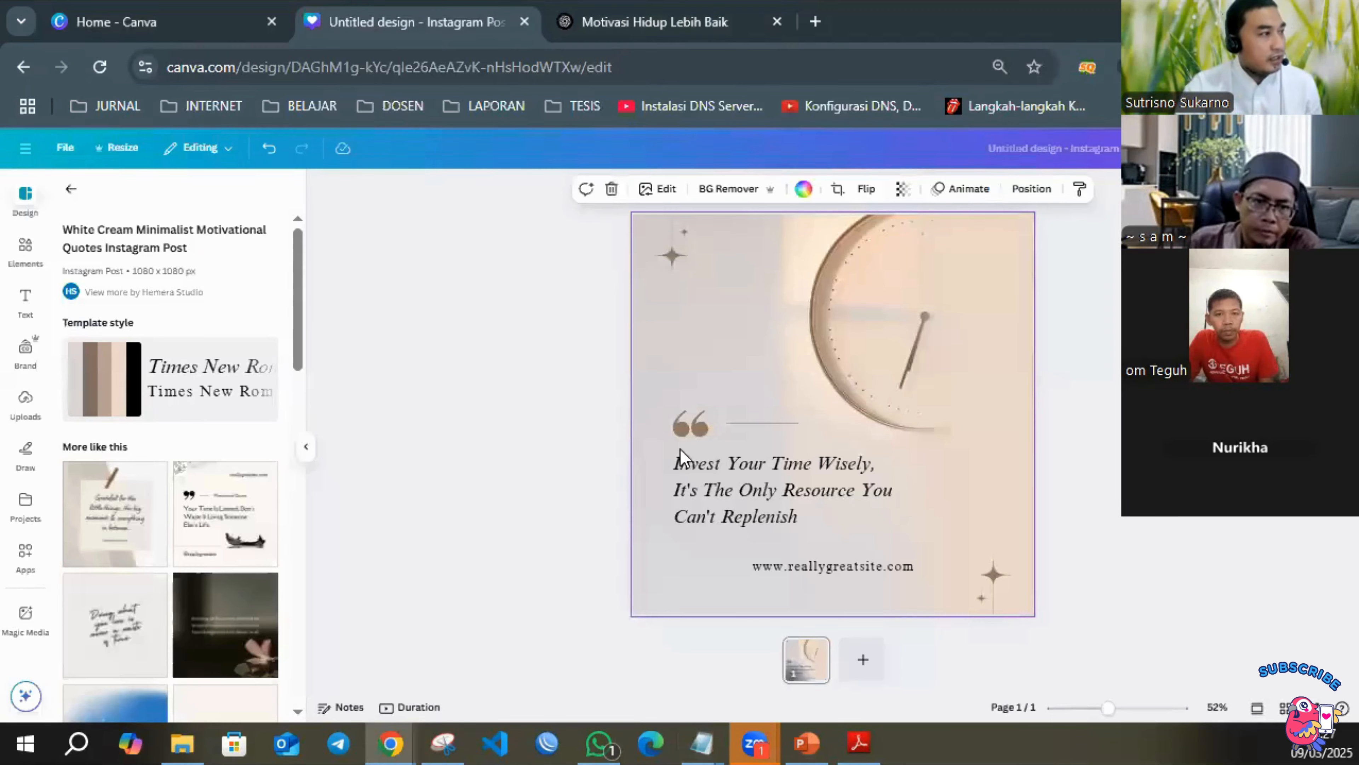
{"action": "left_click", "coordinate": [739, 490]}
{"action": "key", "text": "ctrl+a"}
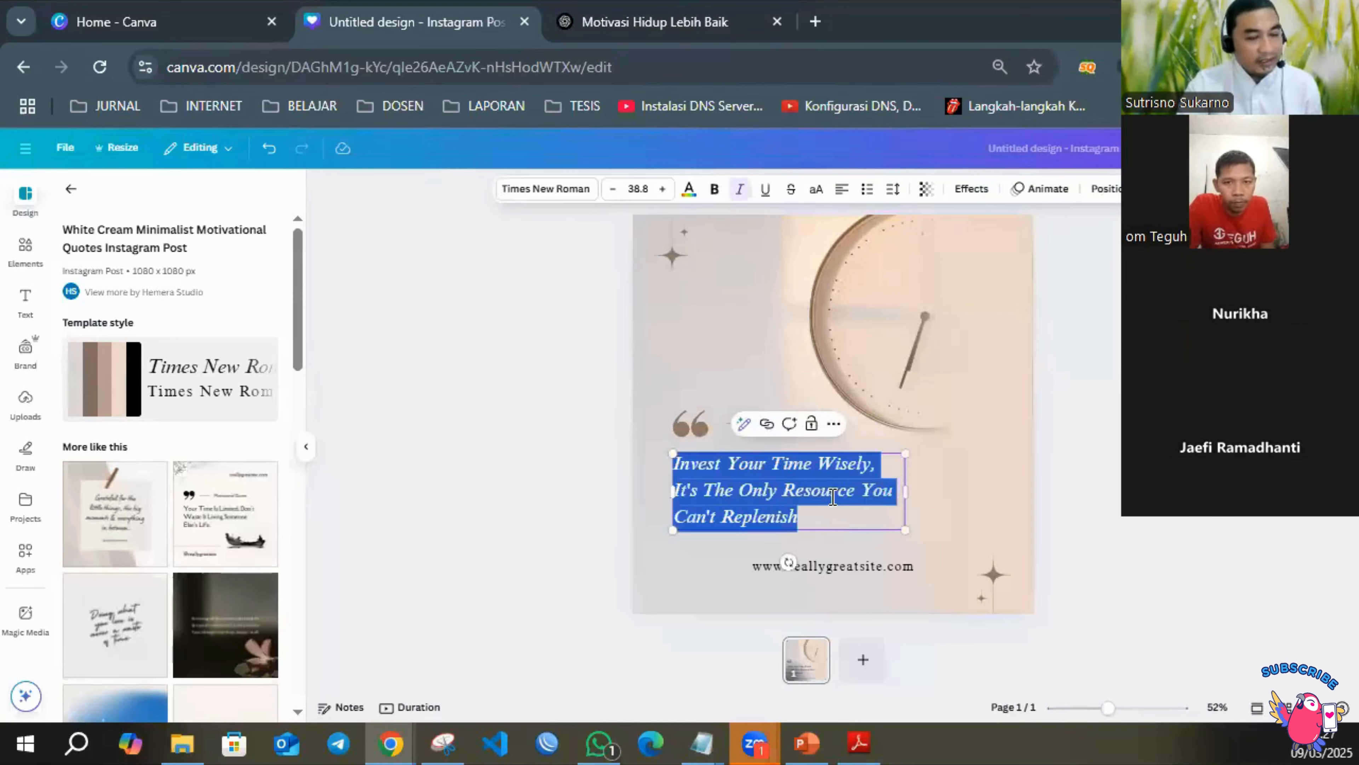
{"action": "key", "text": "ctrl+v"}
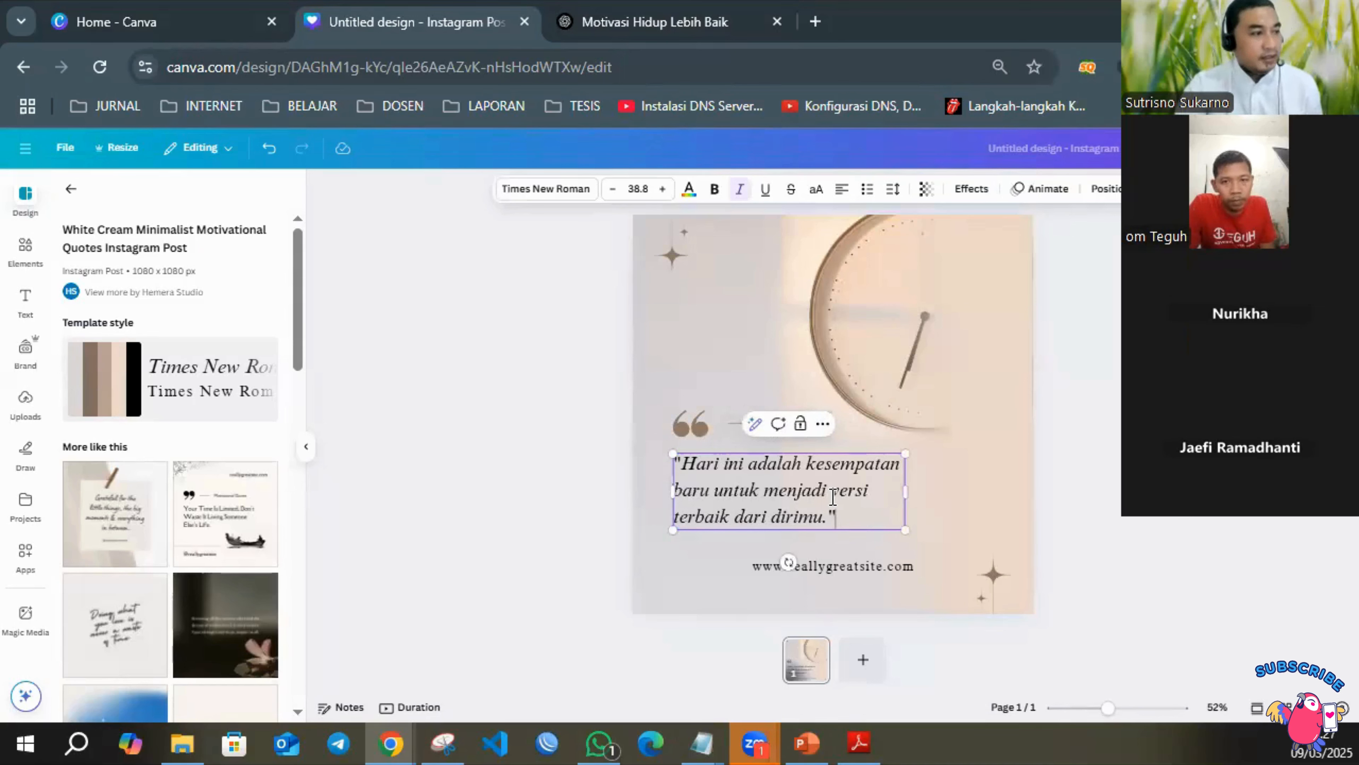
{"action": "key", "text": "Escape"}
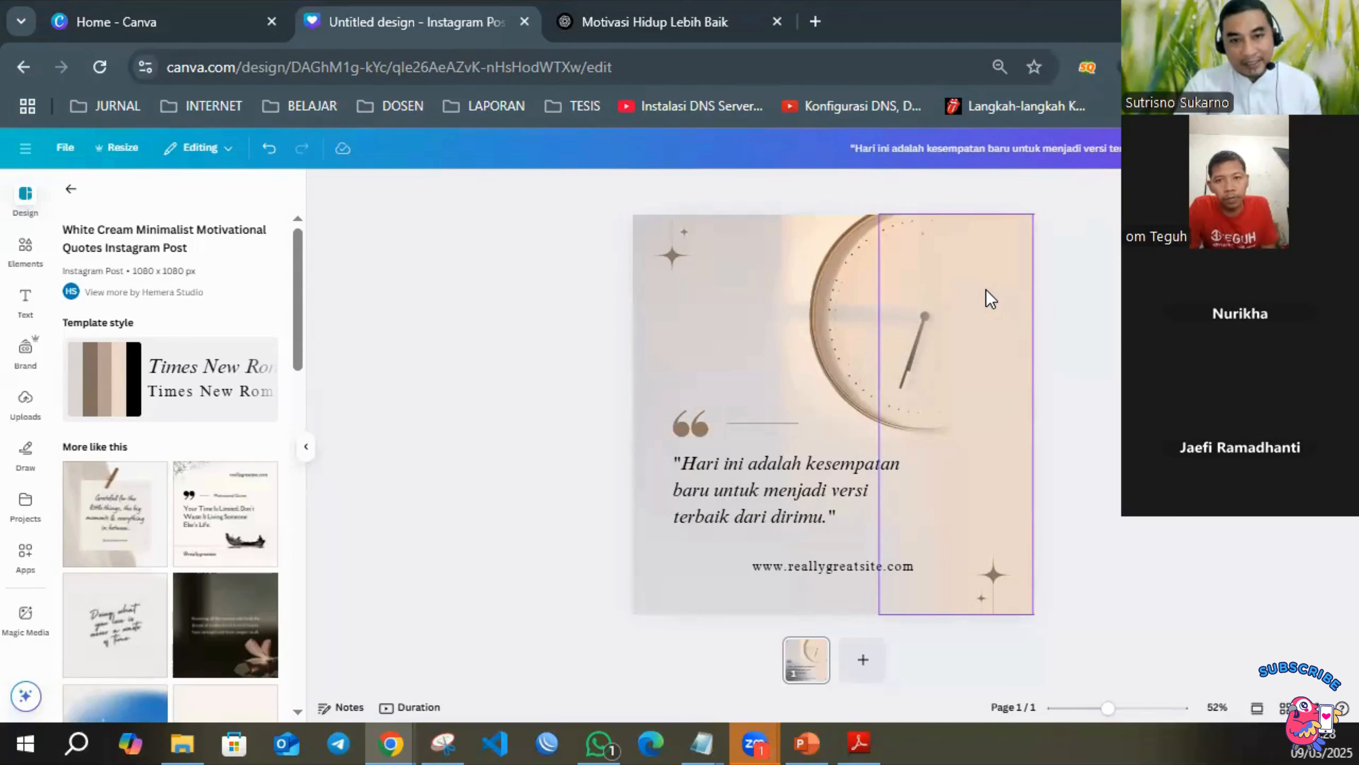
Try deleting the translucent beige overlay and the clock background photo, and undo both deletions.
{"action": "left_click", "coordinate": [949, 293]}
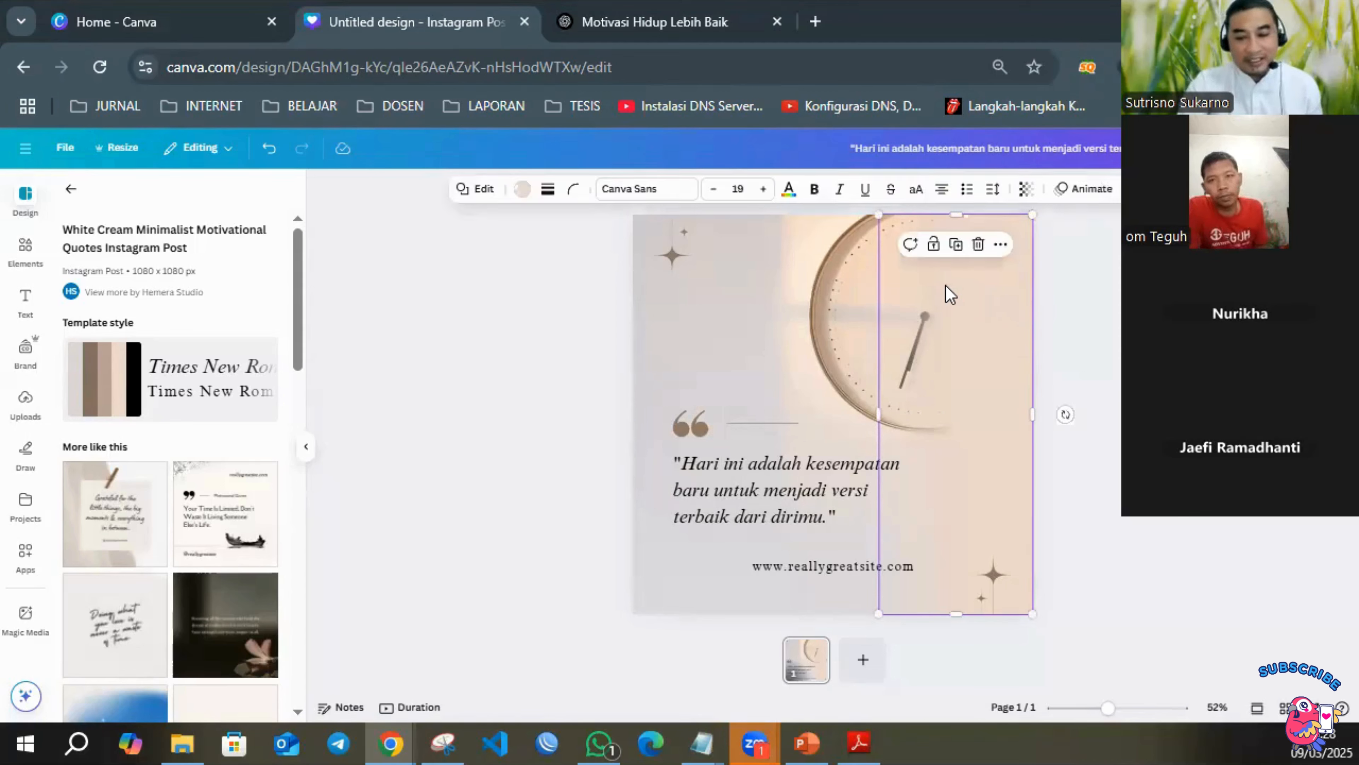
{"action": "key", "text": "Delete"}
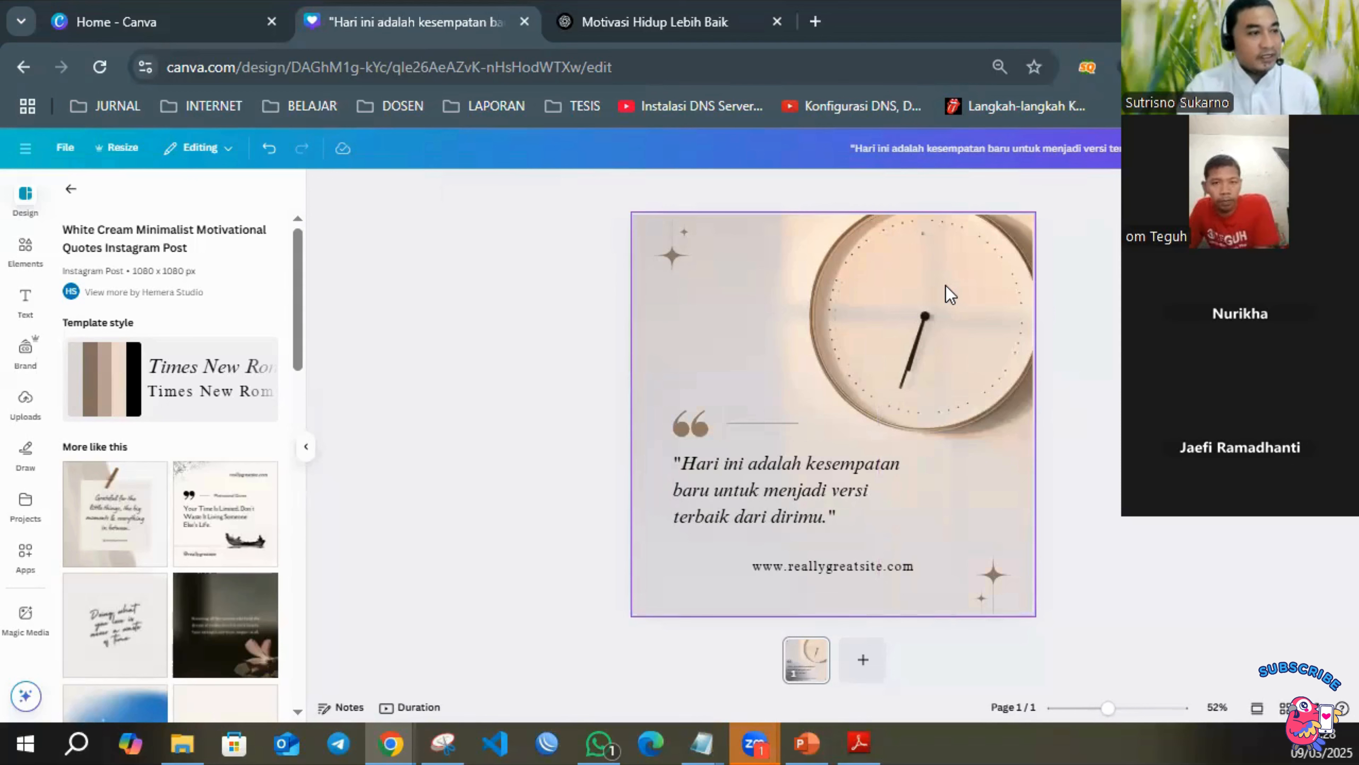
{"action": "left_click", "coordinate": [948, 293]}
{"action": "key", "text": "Delete"}
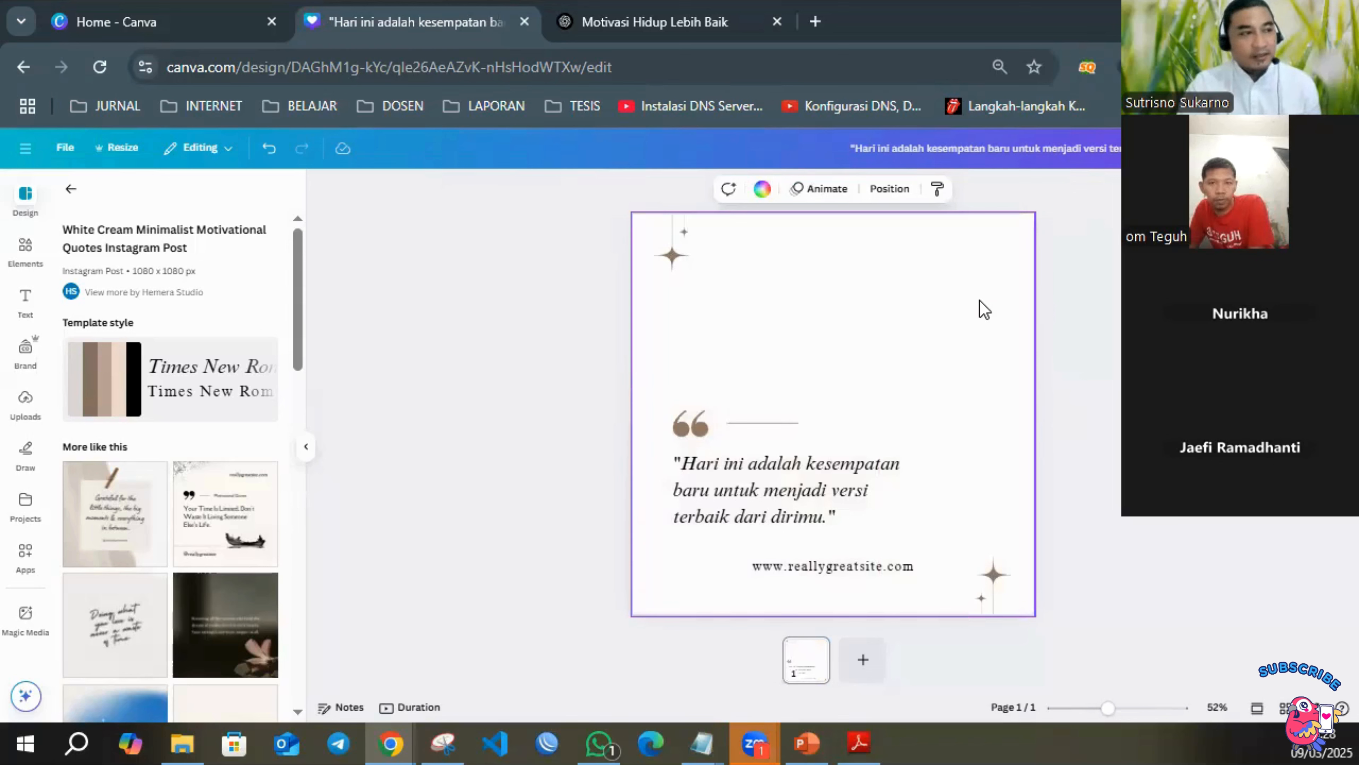
{"action": "key", "text": "ctrl+z"}
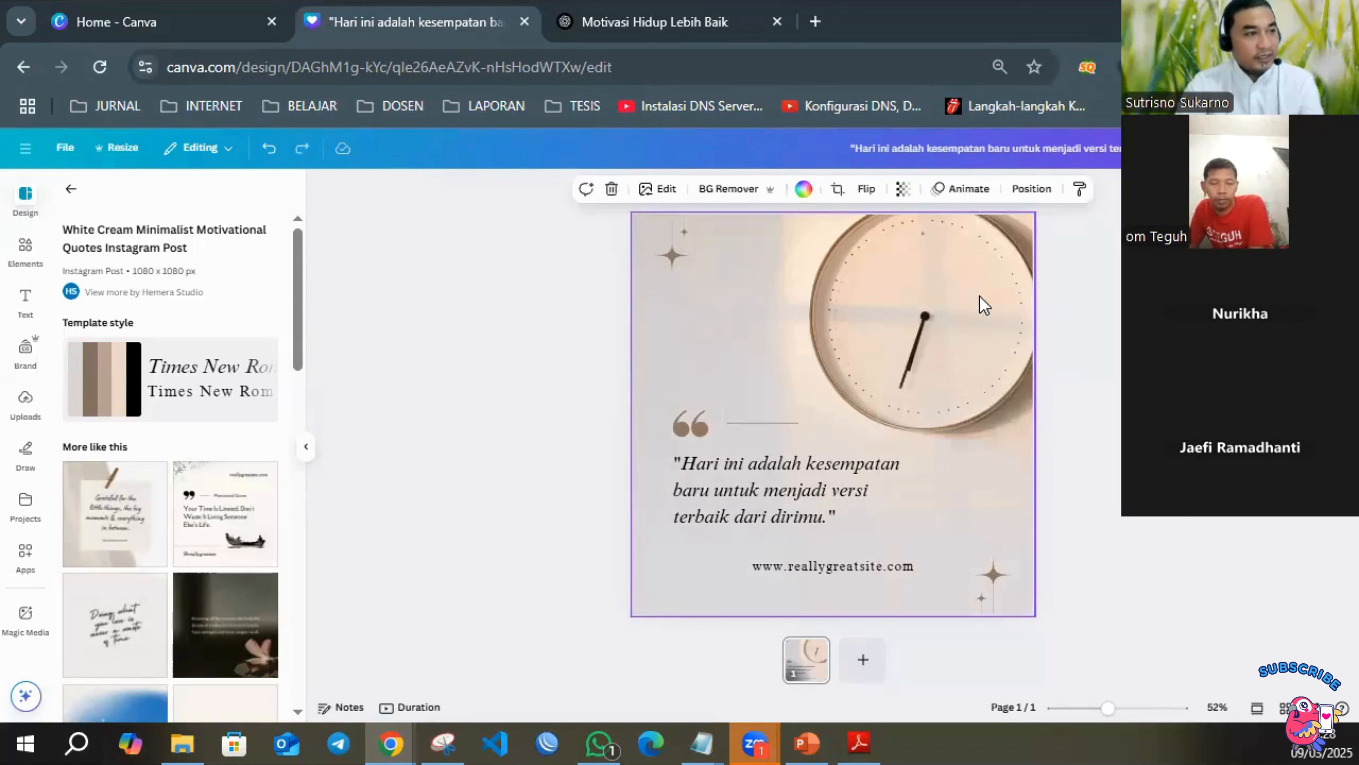
{"action": "key", "text": "ctrl+z"}
Delete the translucent beige rectangle over the clock and the clock background photo, keeping the quote, website text and sparkle decorations.
{"action": "left_click", "coordinate": [1114, 303]}
{"action": "left_click", "coordinate": [954, 313]}
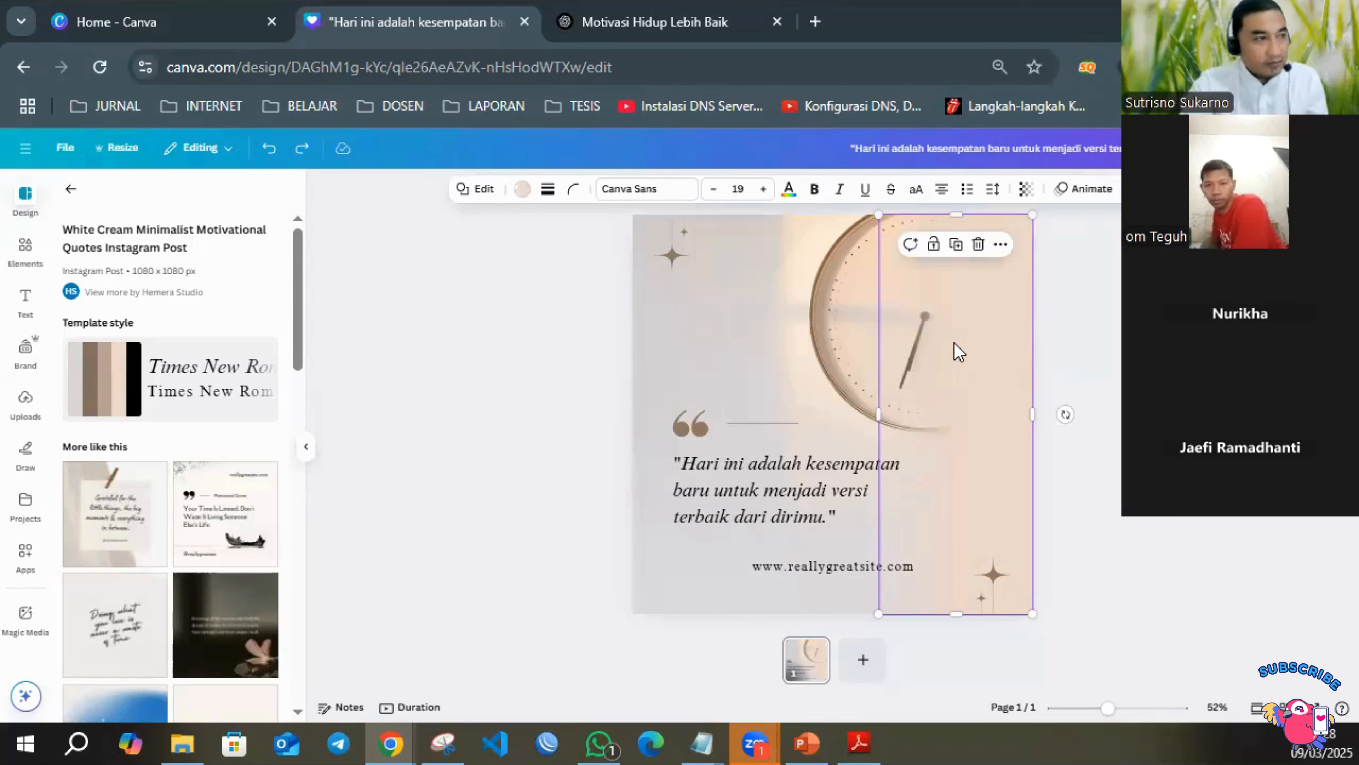
{"action": "left_click", "coordinate": [962, 333]}
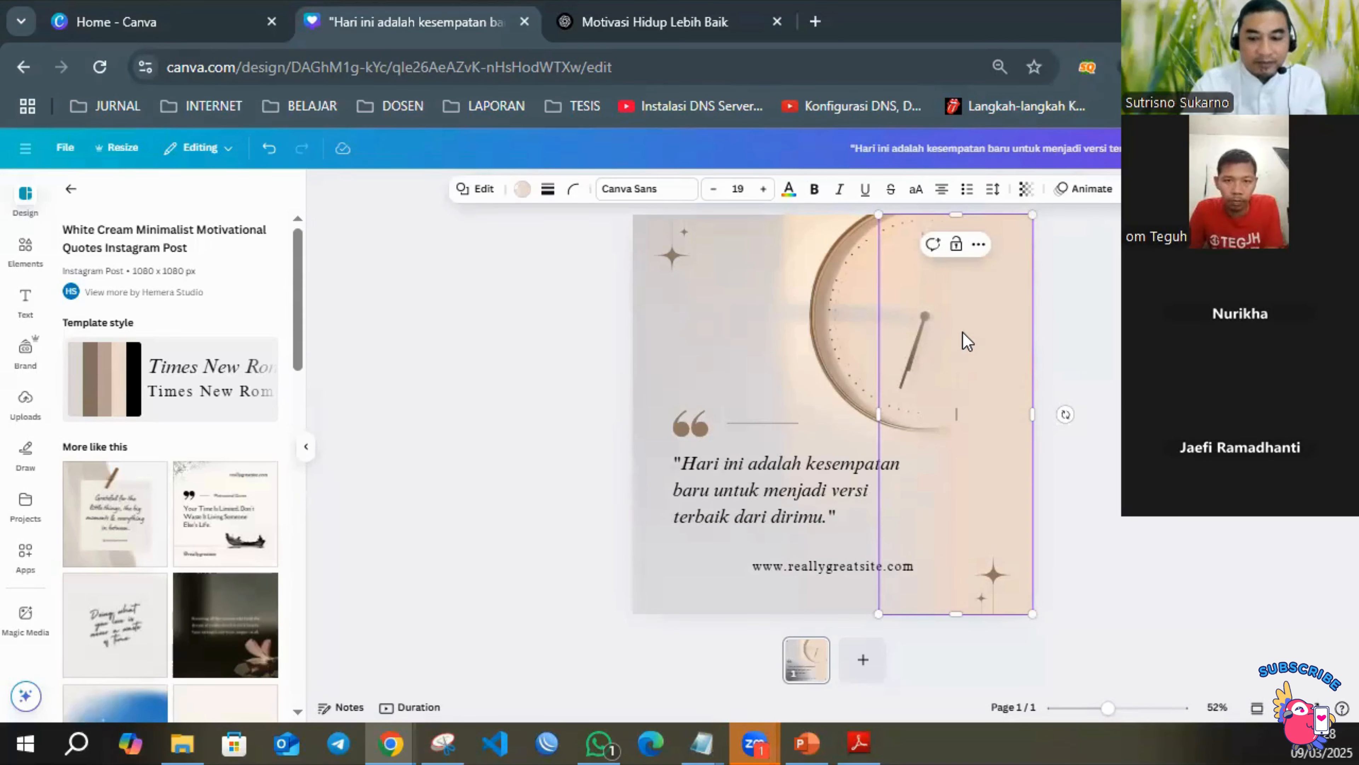
{"action": "left_click", "coordinate": [979, 247]}
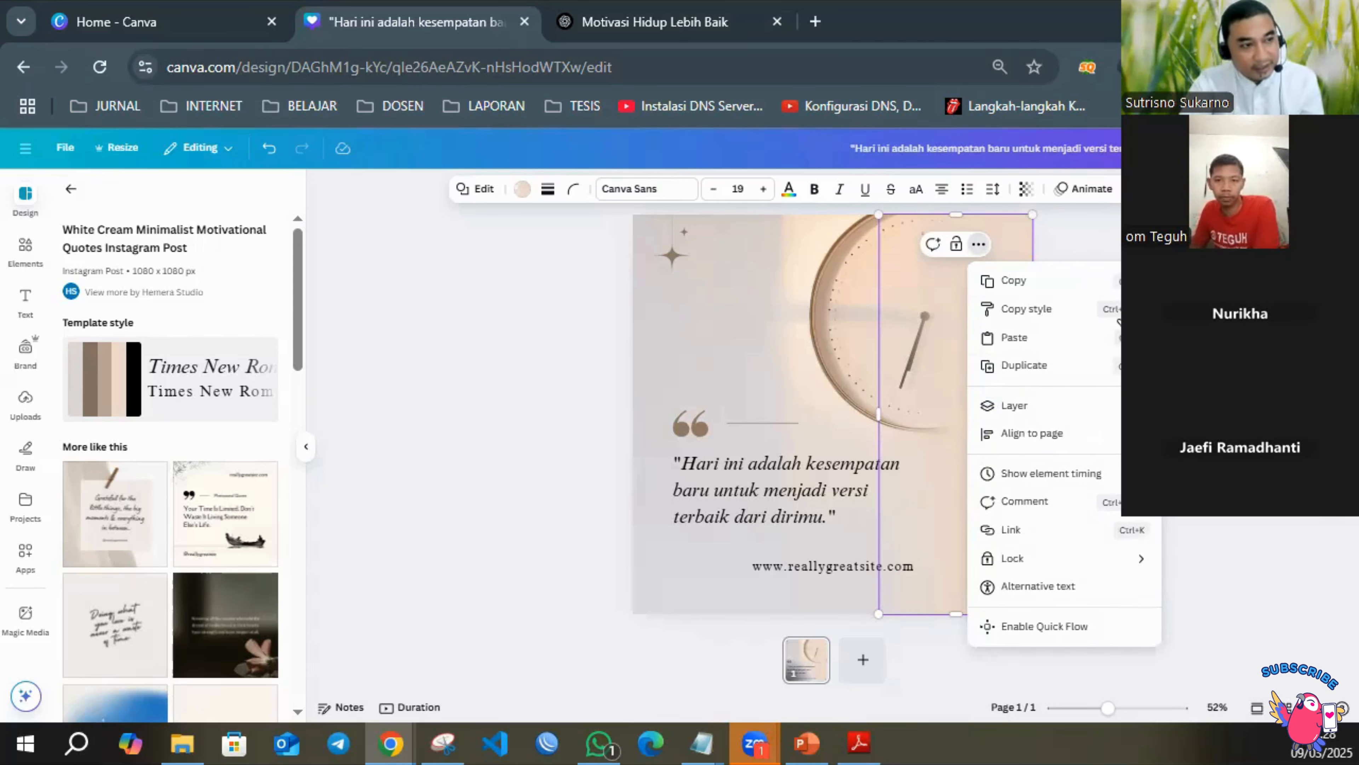
{"action": "left_click", "coordinate": [891, 274]}
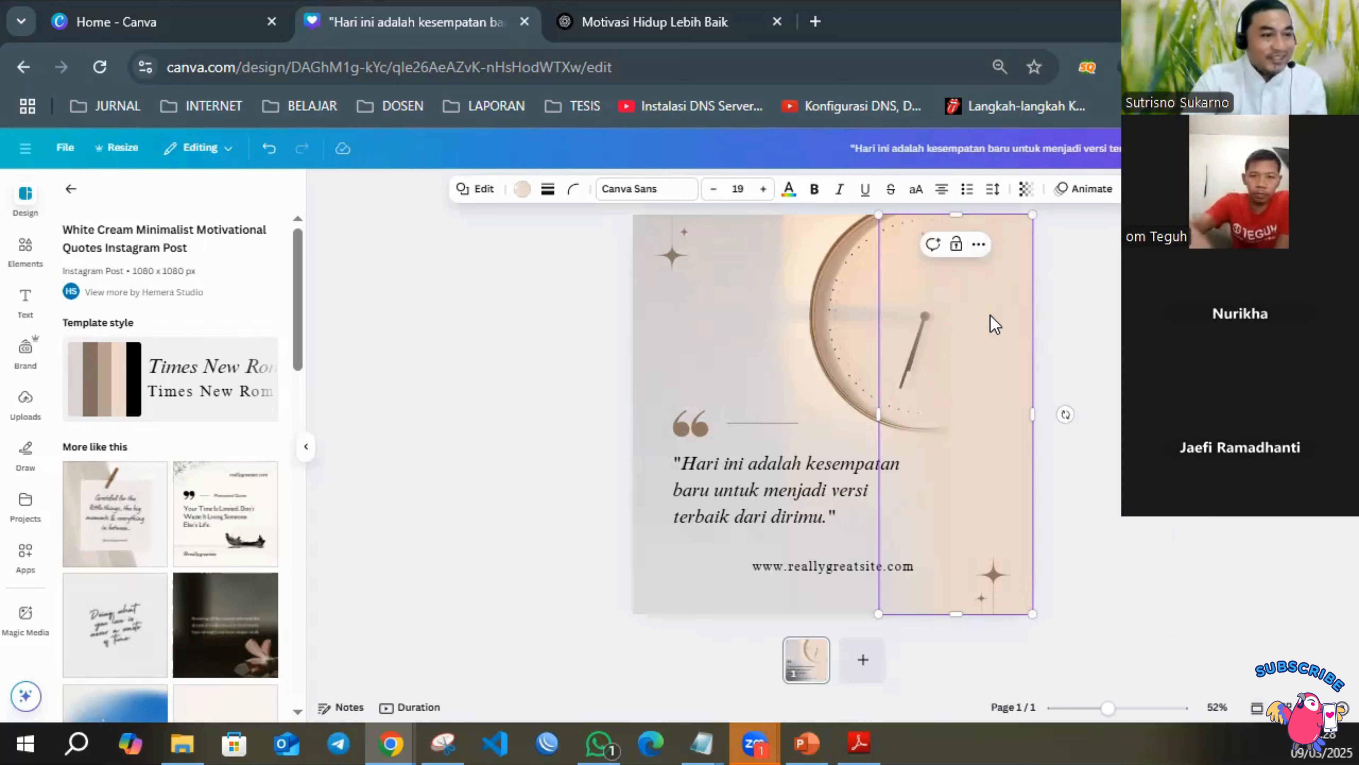
{"action": "key", "text": "Delete"}
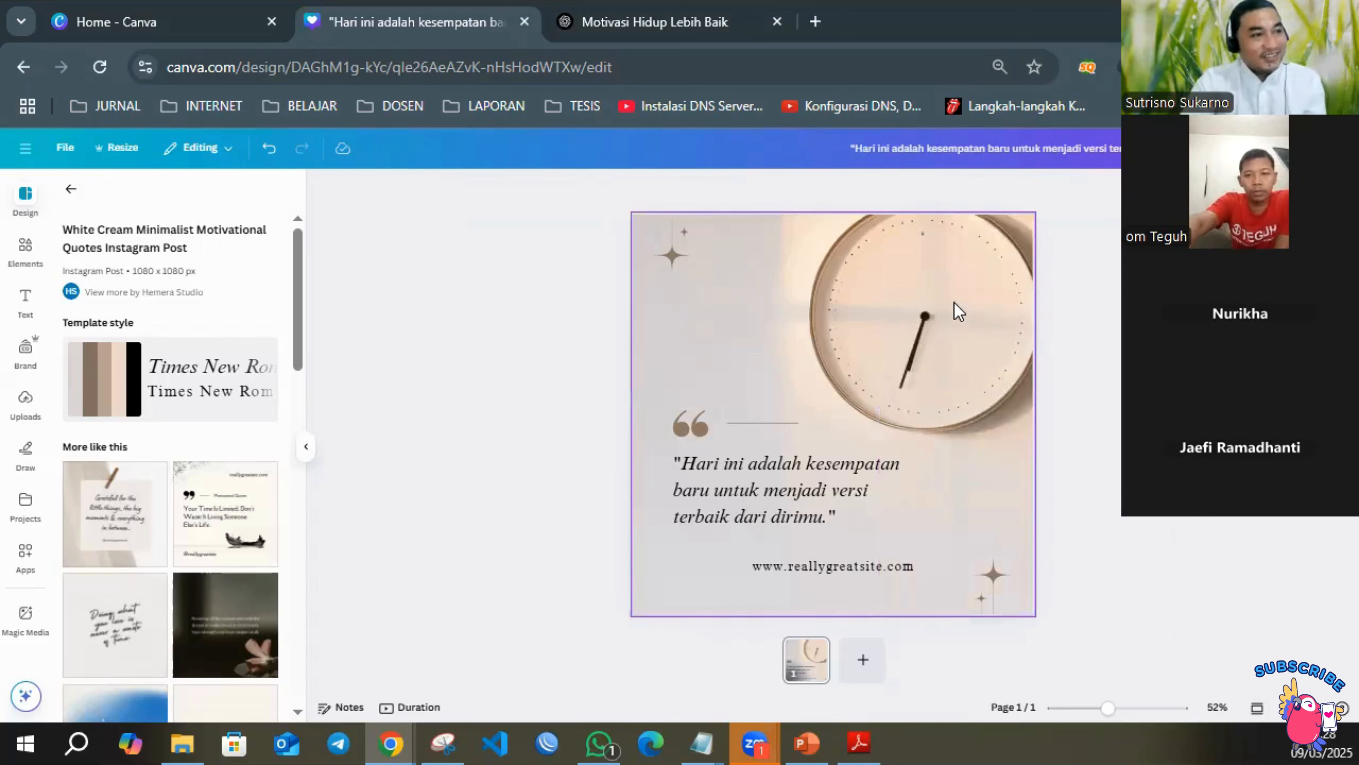
{"action": "left_click", "coordinate": [870, 303]}
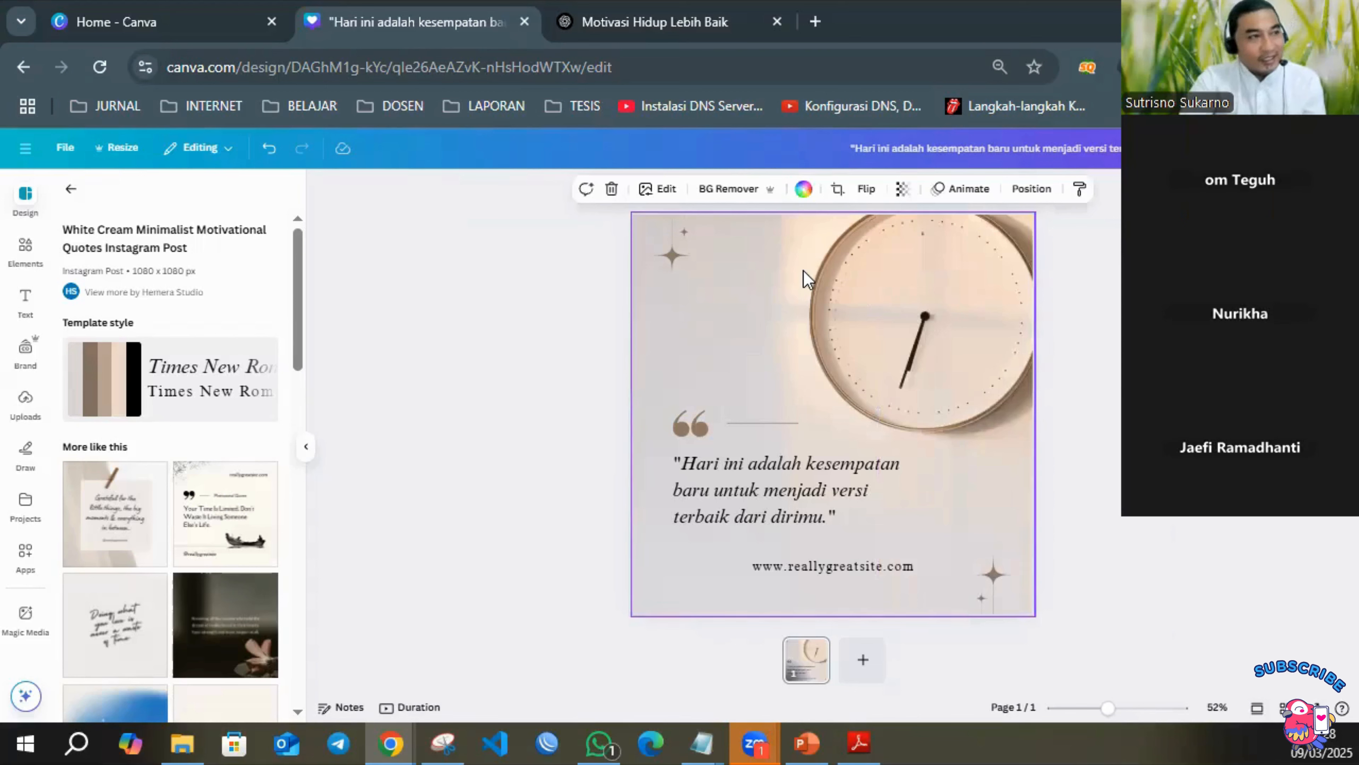
{"action": "key", "text": "Delete"}
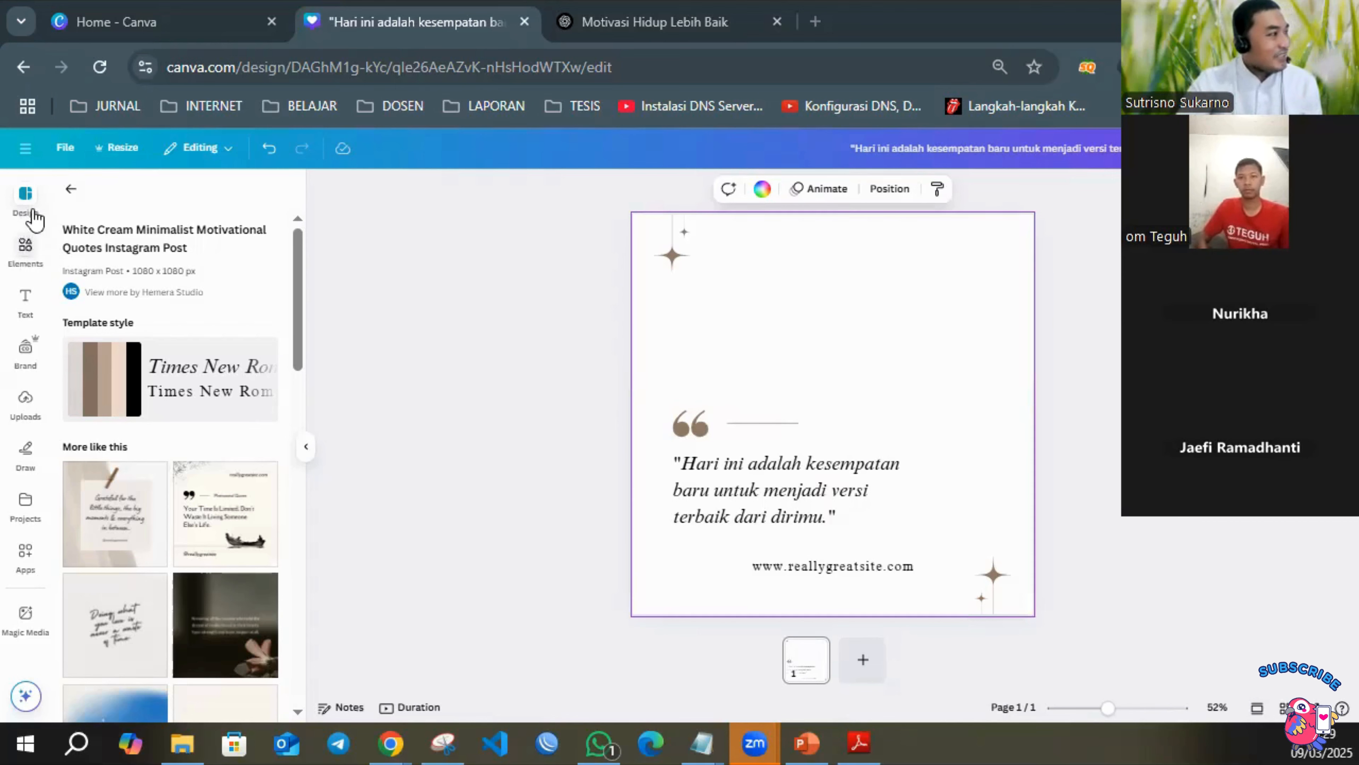
Search the design elements for "background" and show all of the photo results.
{"action": "left_click", "coordinate": [27, 249]}
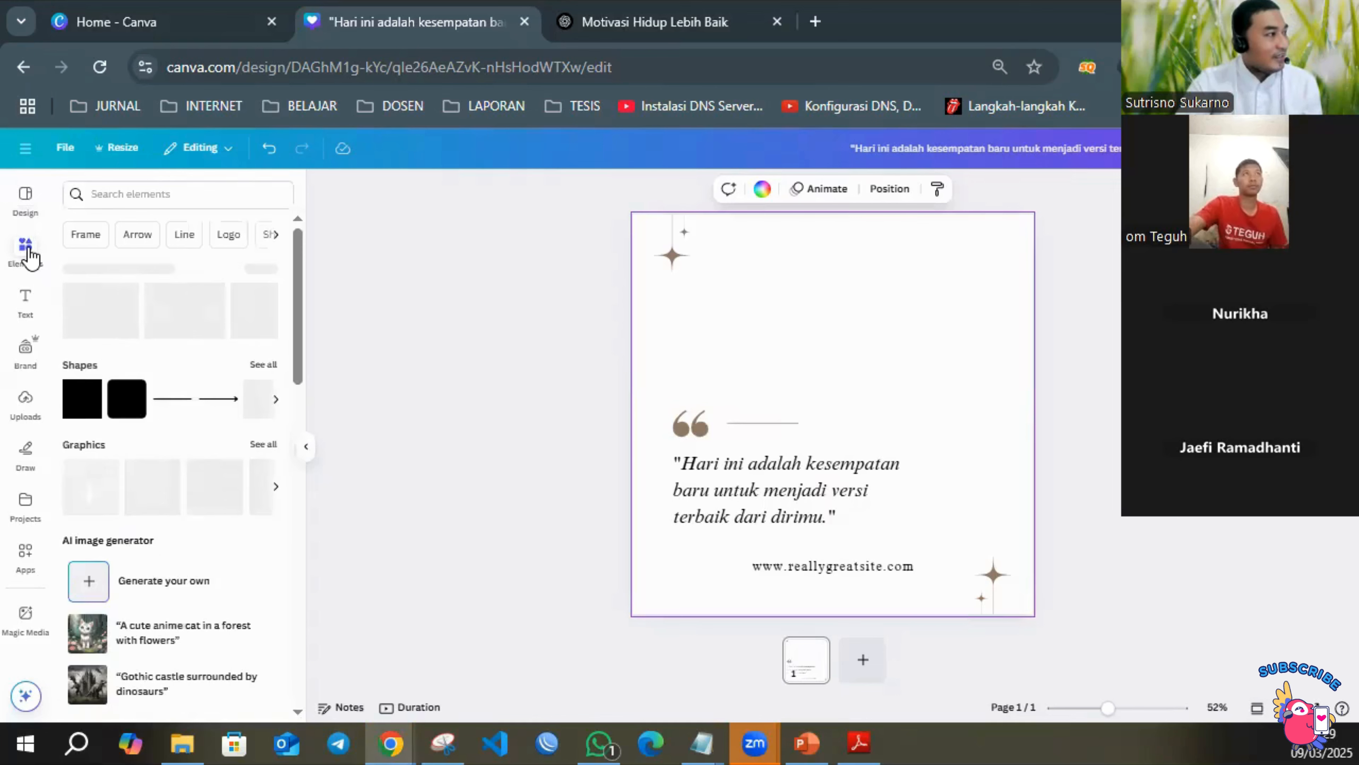
{"action": "left_click", "coordinate": [158, 194]}
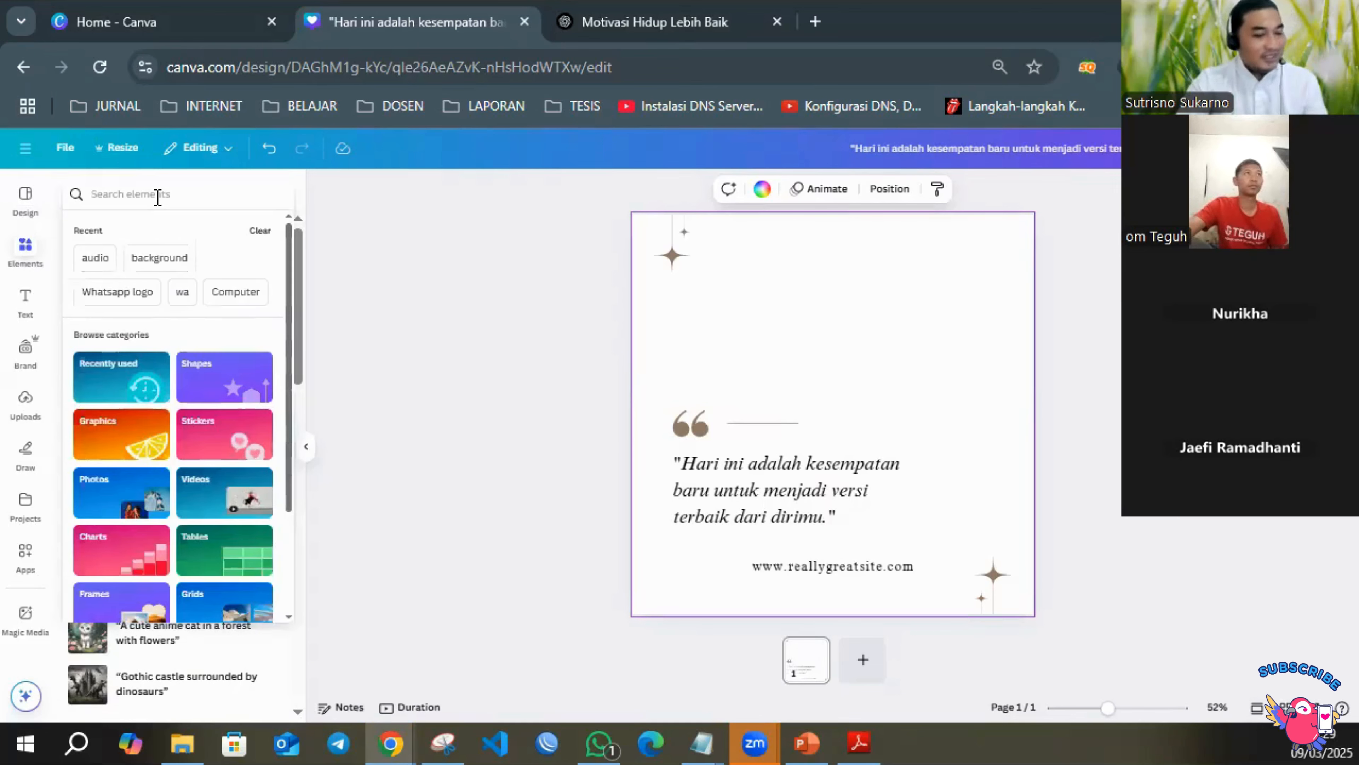
{"action": "type", "text": "backgrounf"}
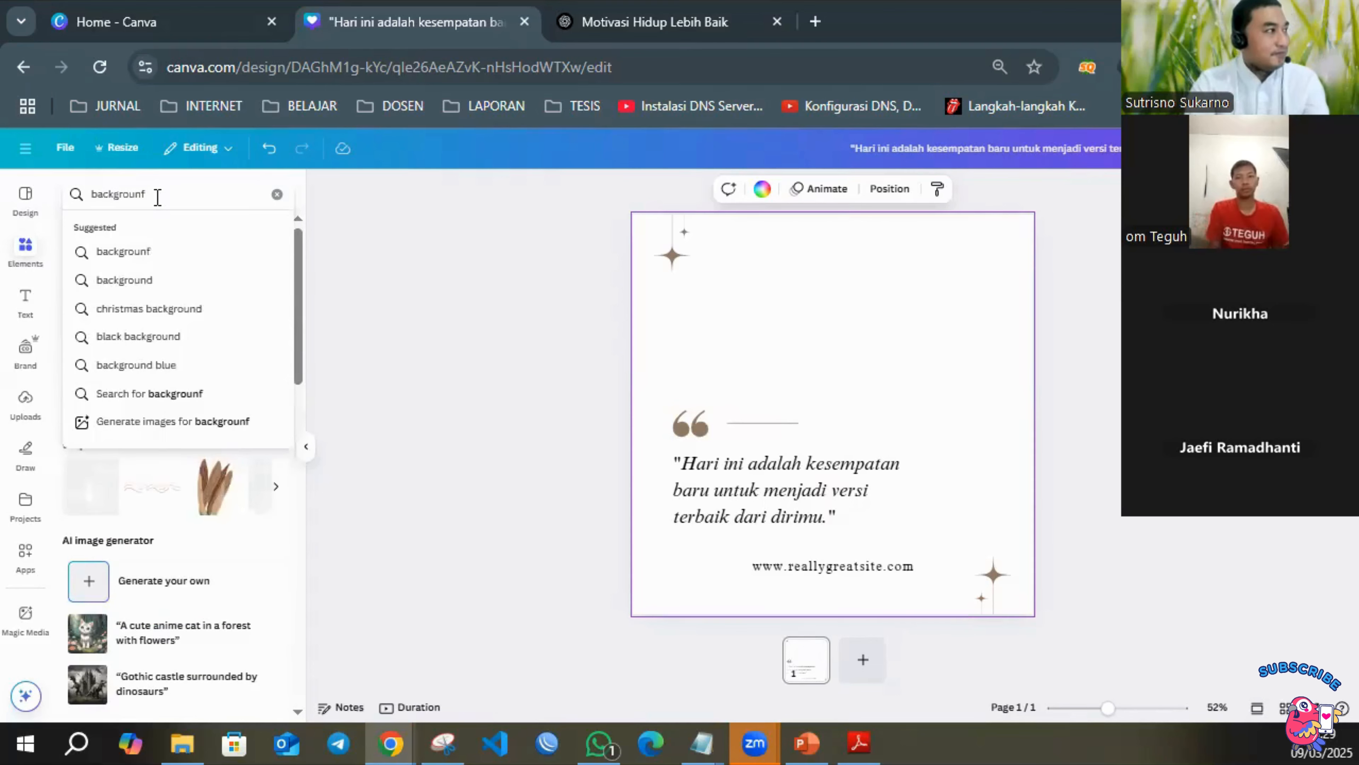
{"action": "key", "text": "Return"}
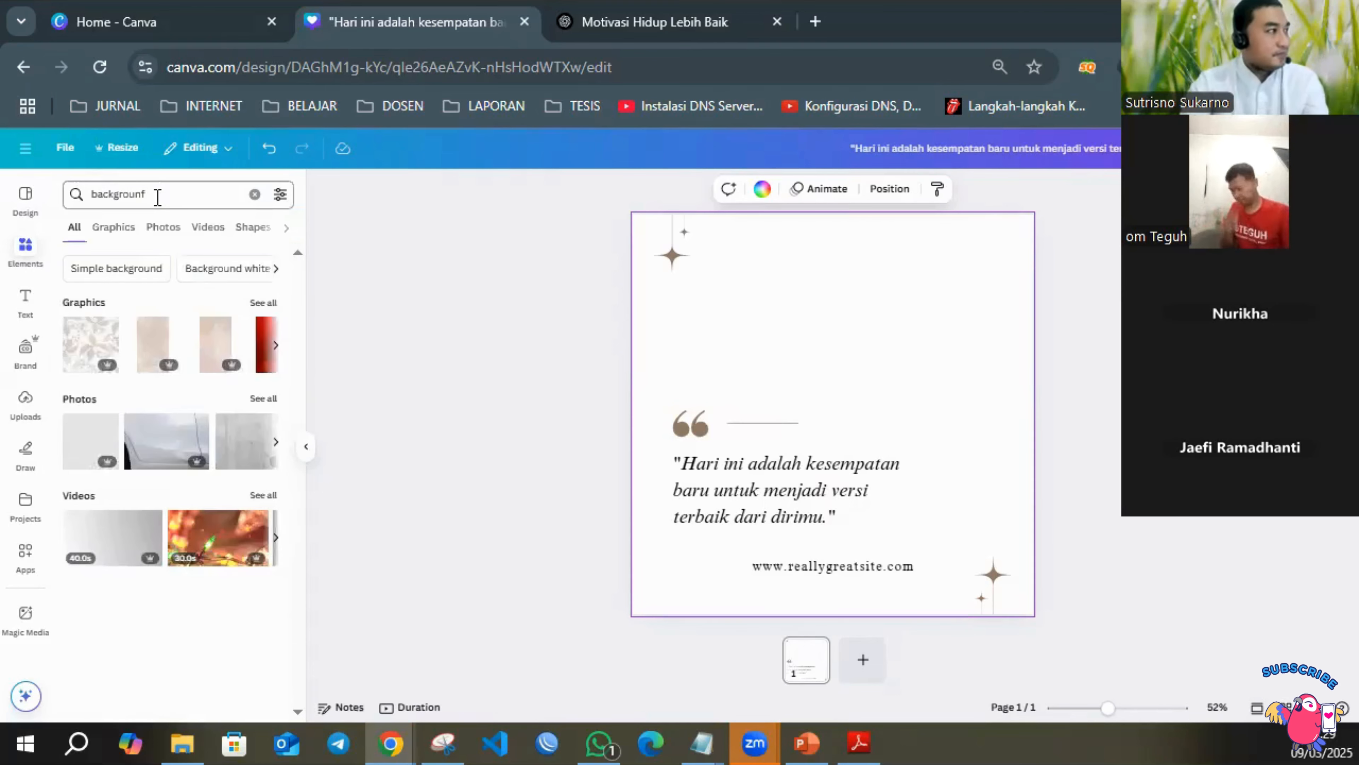
{"action": "key", "text": "BackSpace"}
{"action": "type", "text": "d"}
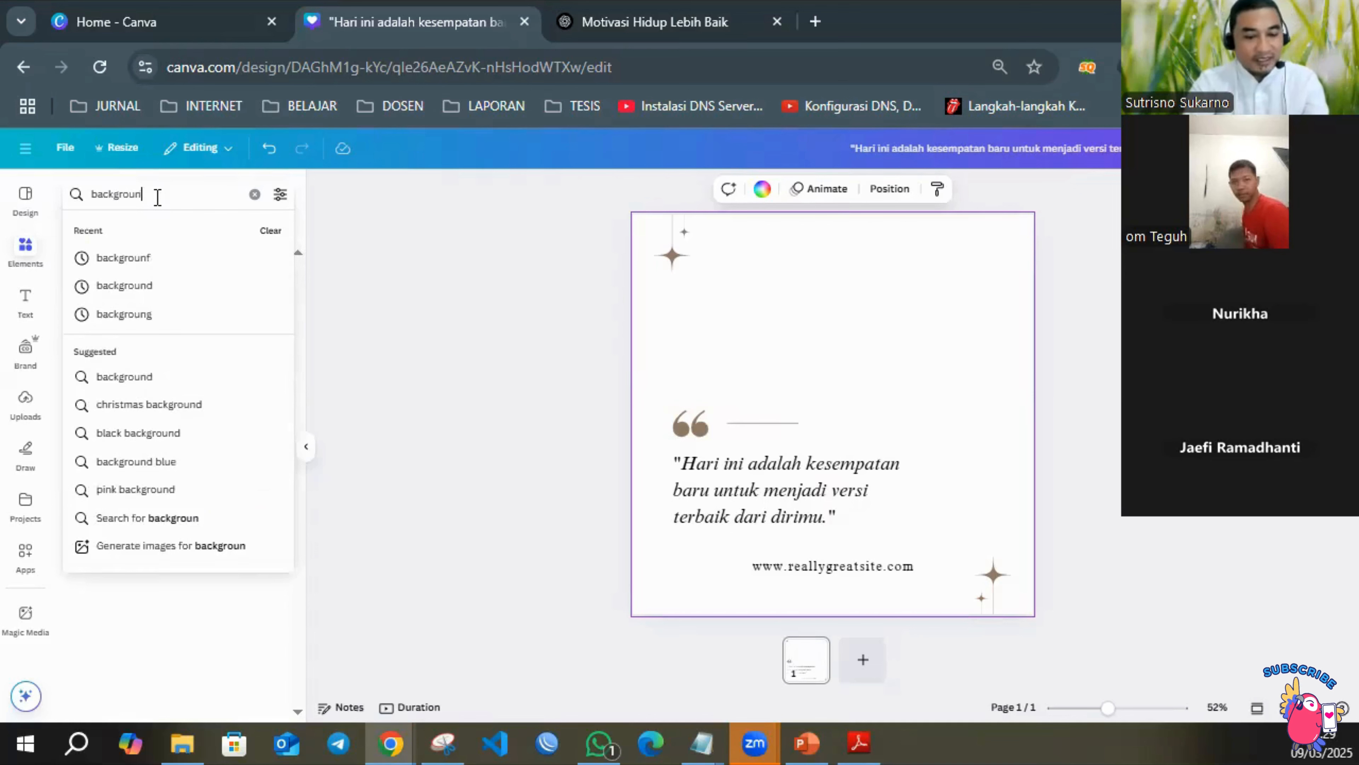
{"action": "key", "text": "Return"}
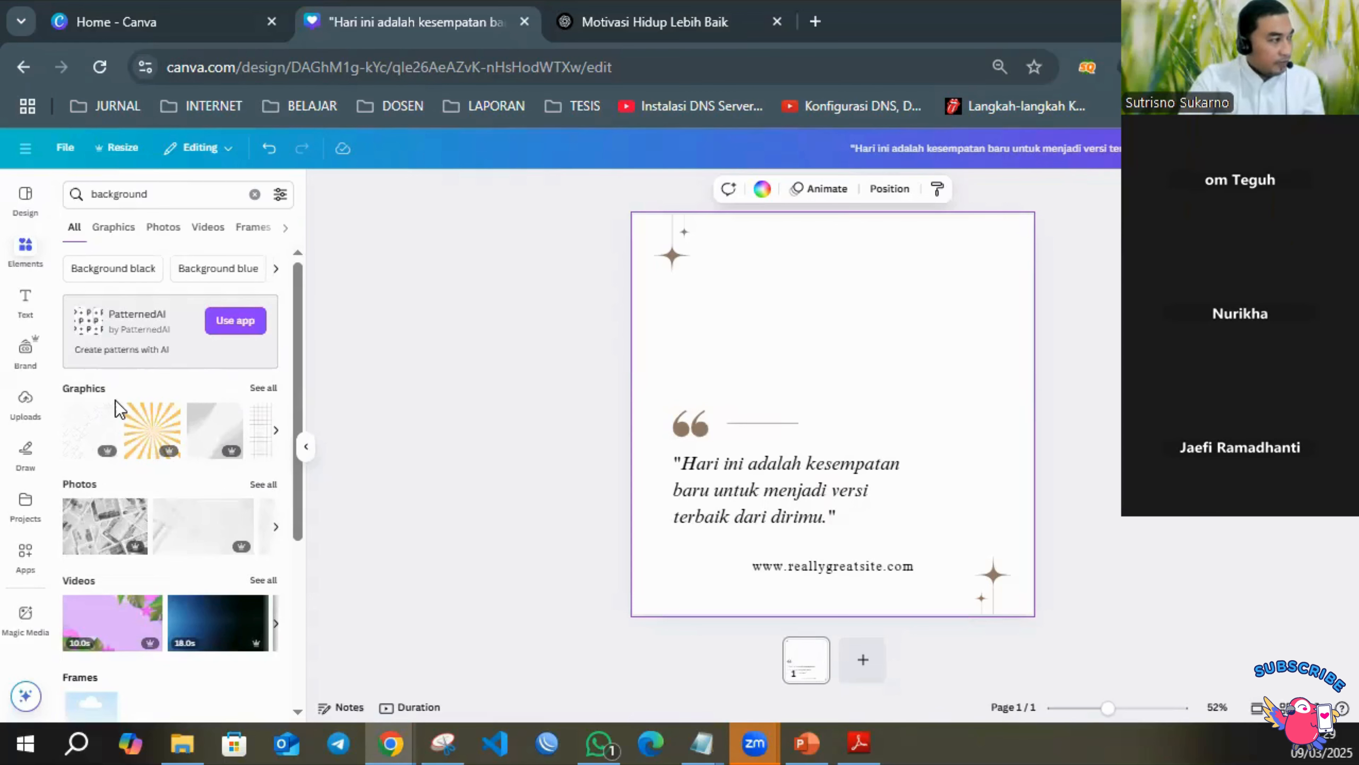
{"action": "scroll", "coordinate": [190, 423], "scroll_direction": "down", "scroll_amount": 2}
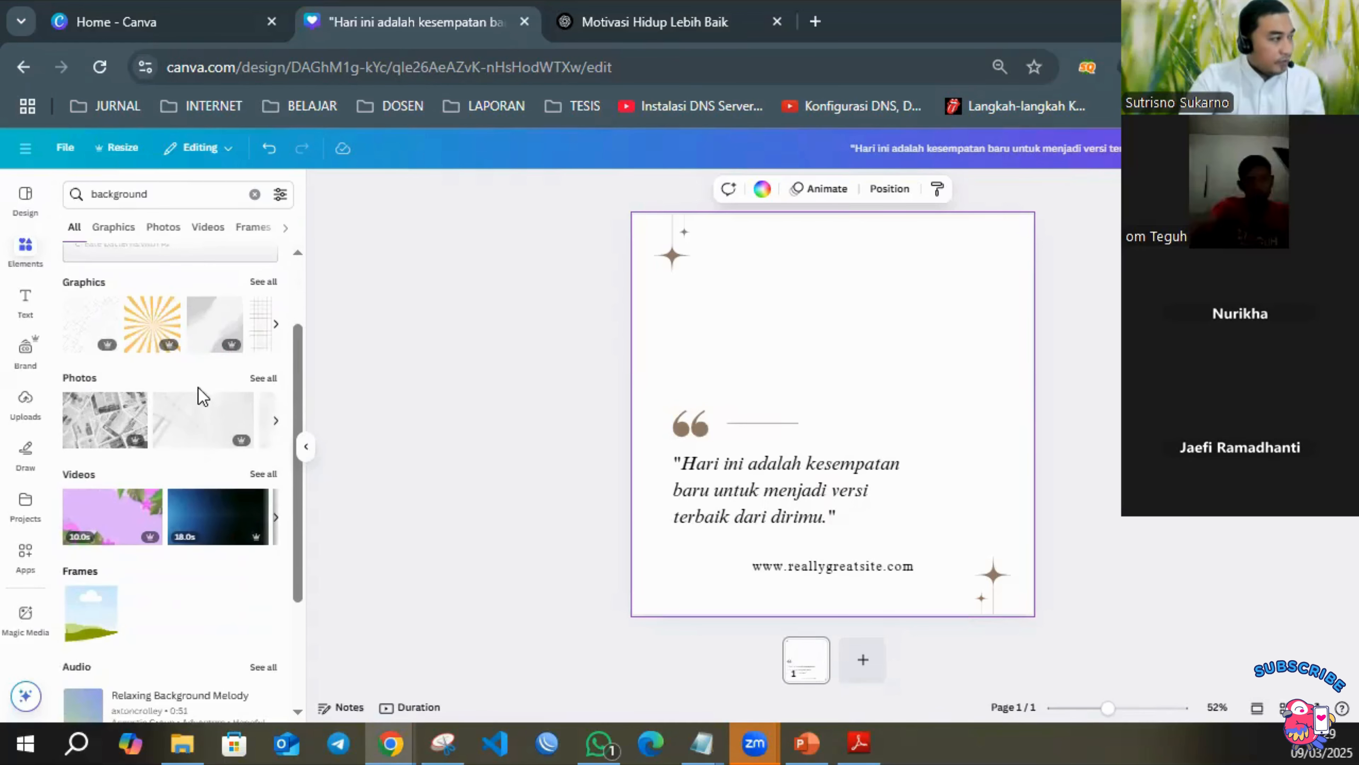
{"action": "scroll", "coordinate": [221, 391], "scroll_direction": "down", "scroll_amount": 3}
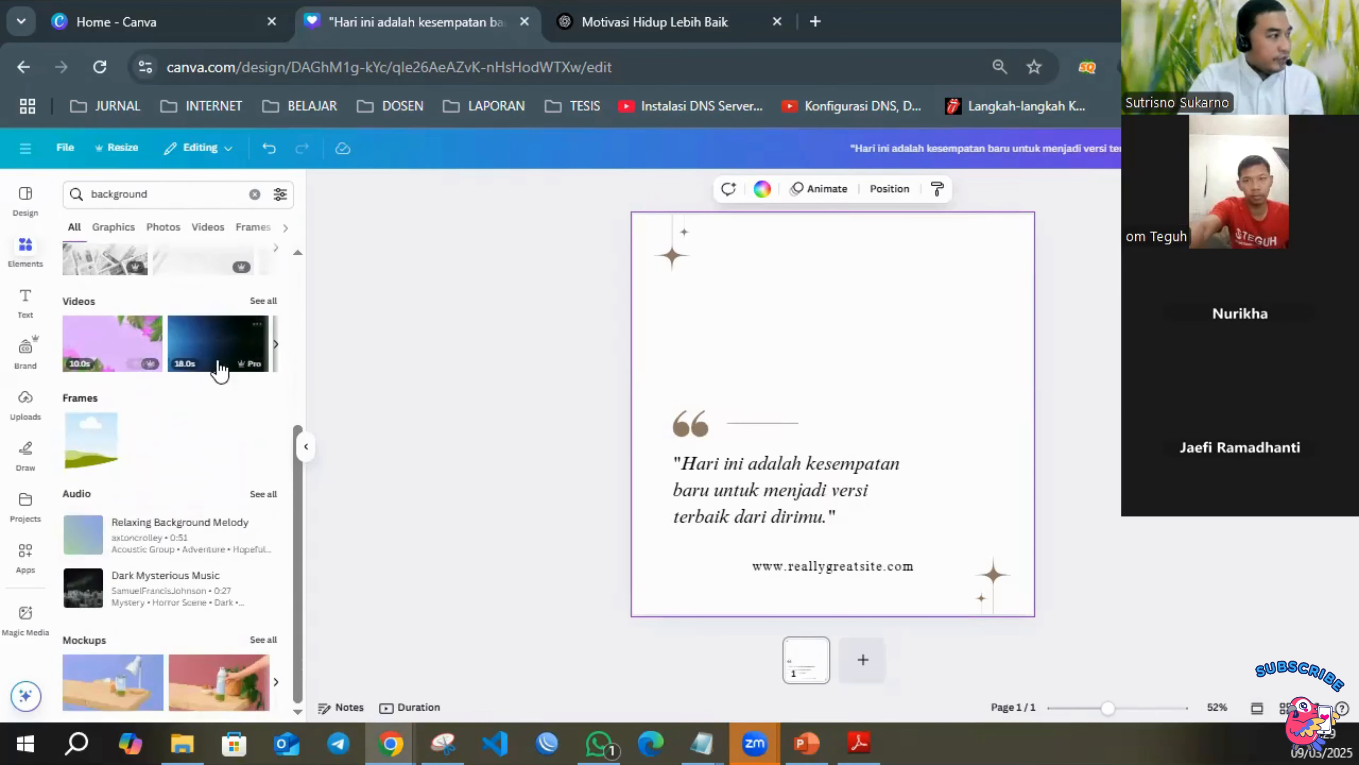
{"action": "scroll", "coordinate": [203, 353], "scroll_direction": "up", "scroll_amount": 2}
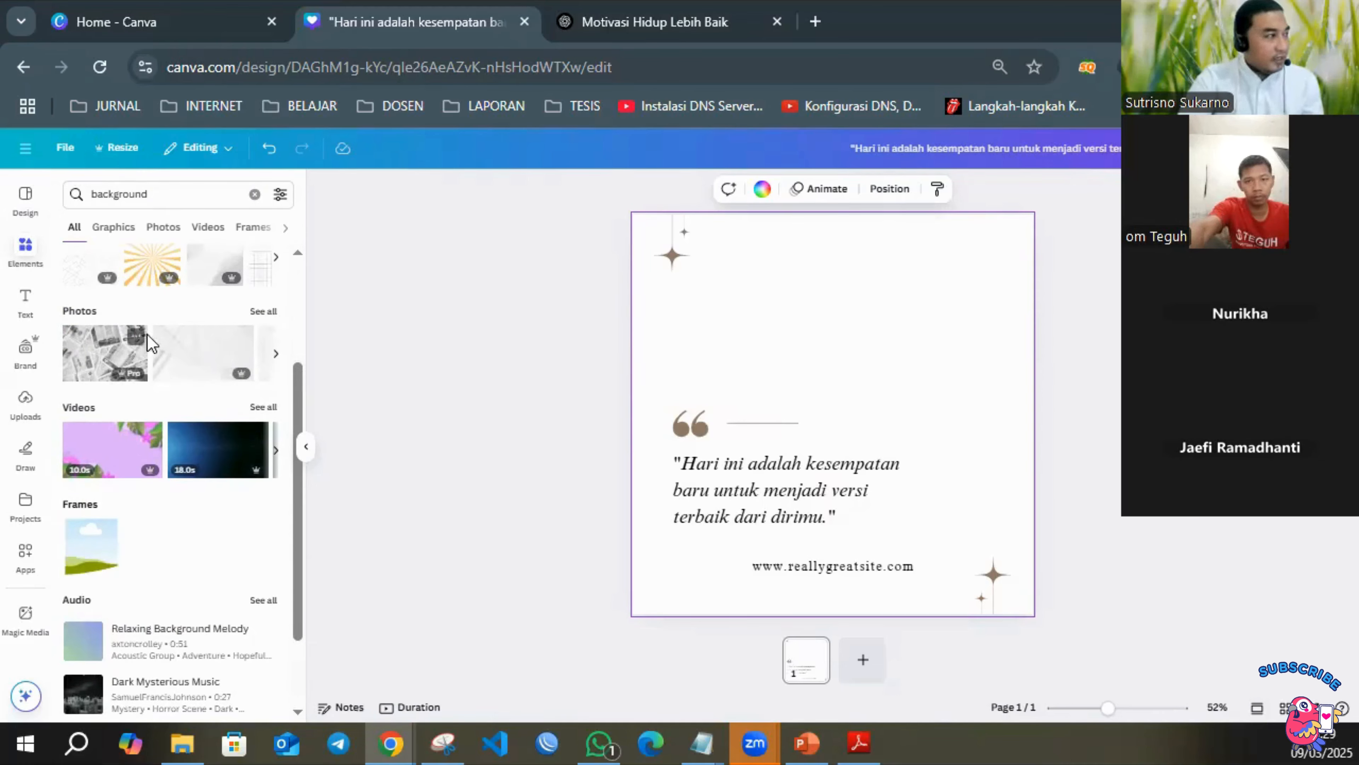
{"action": "scroll", "coordinate": [210, 289], "scroll_direction": "up", "scroll_amount": 2}
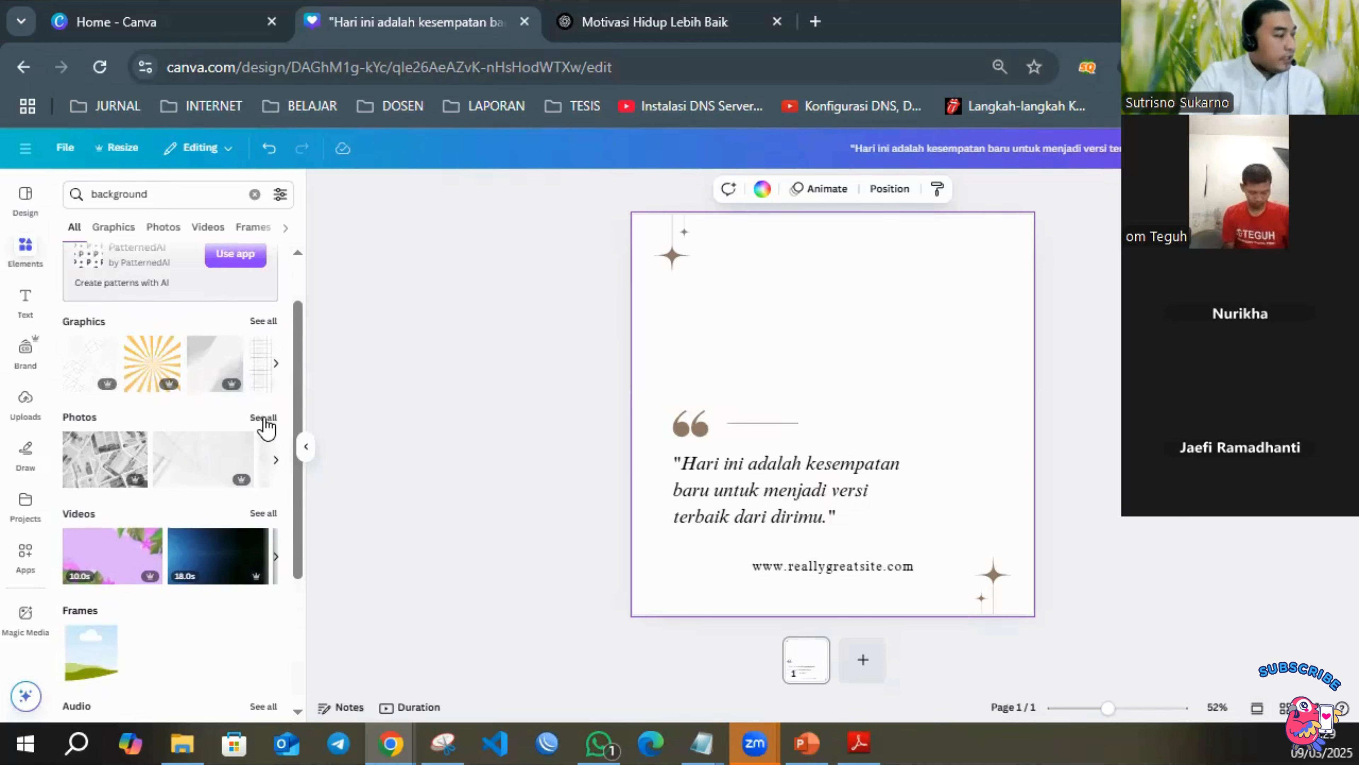
{"action": "left_click", "coordinate": [269, 428]}
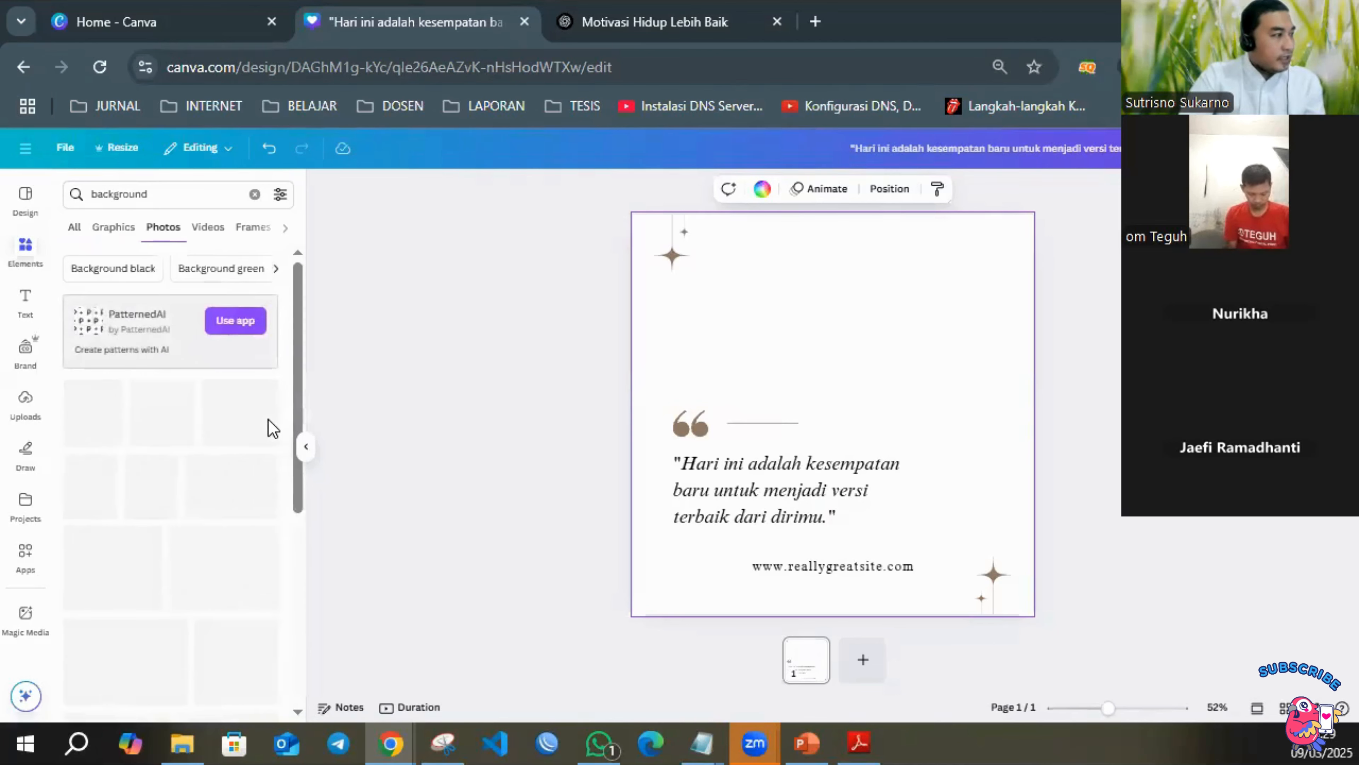
Add the photo of a round white podium before curved white panels and set it as the page background.
{"action": "scroll", "coordinate": [177, 396], "scroll_direction": "down", "scroll_amount": 2}
{"action": "scroll", "coordinate": [171, 389], "scroll_direction": "down", "scroll_amount": 7}
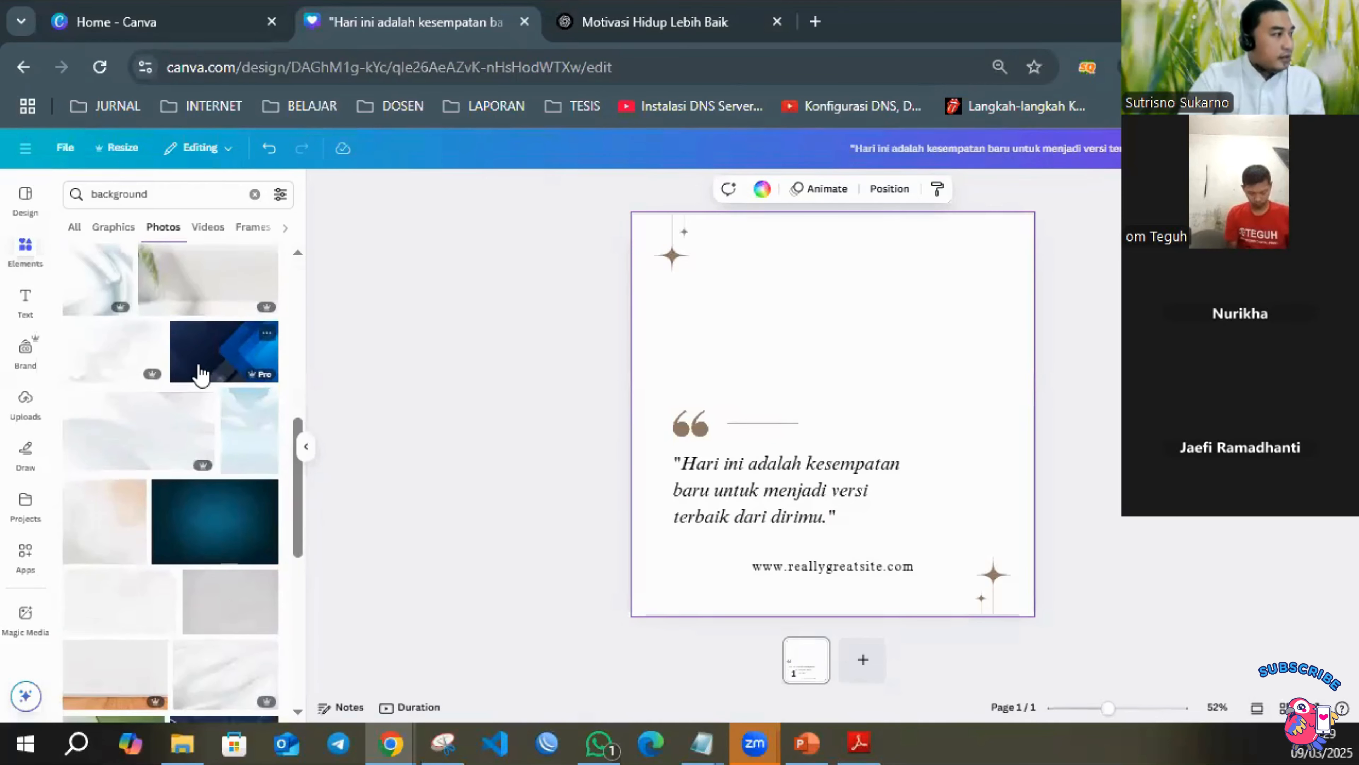
{"action": "scroll", "coordinate": [195, 372], "scroll_direction": "down", "scroll_amount": 2}
{"action": "scroll", "coordinate": [180, 420], "scroll_direction": "down", "scroll_amount": 2}
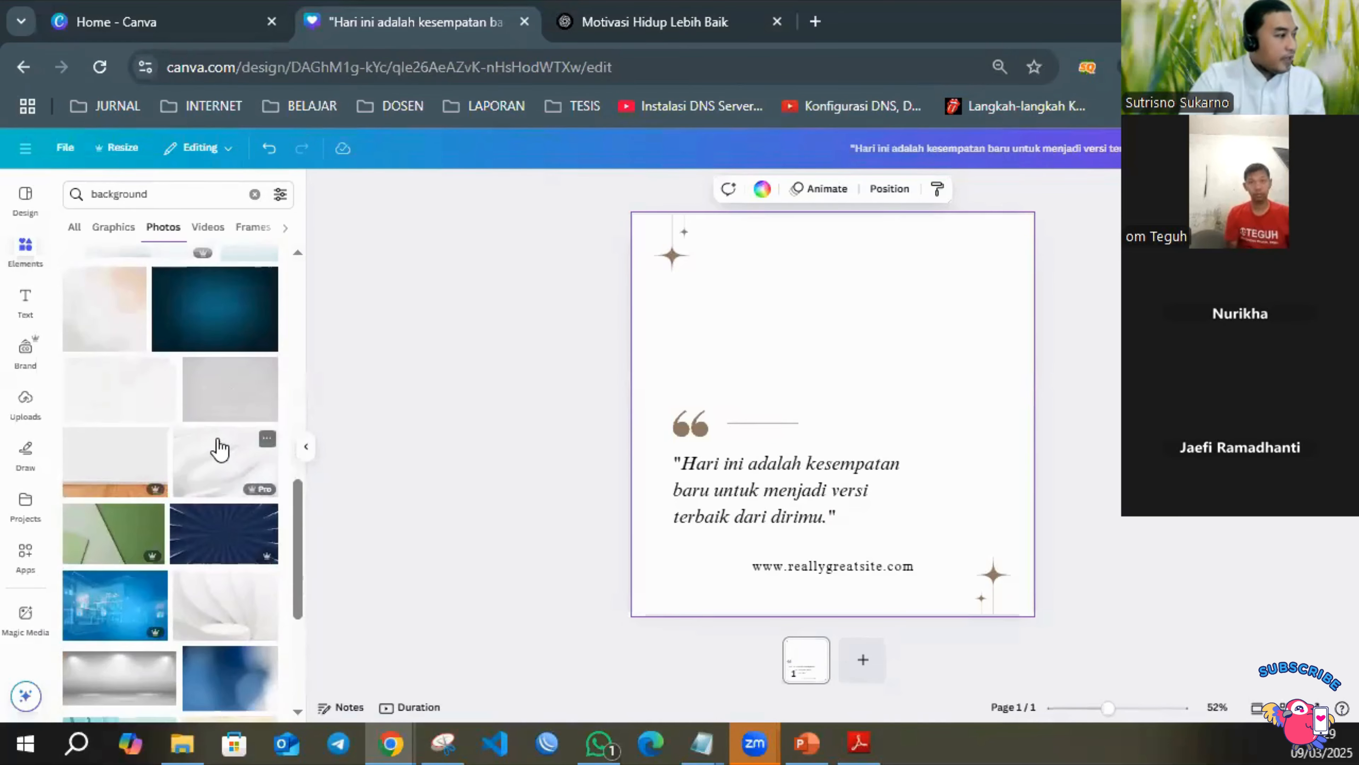
{"action": "scroll", "coordinate": [221, 450], "scroll_direction": "down", "scroll_amount": 4}
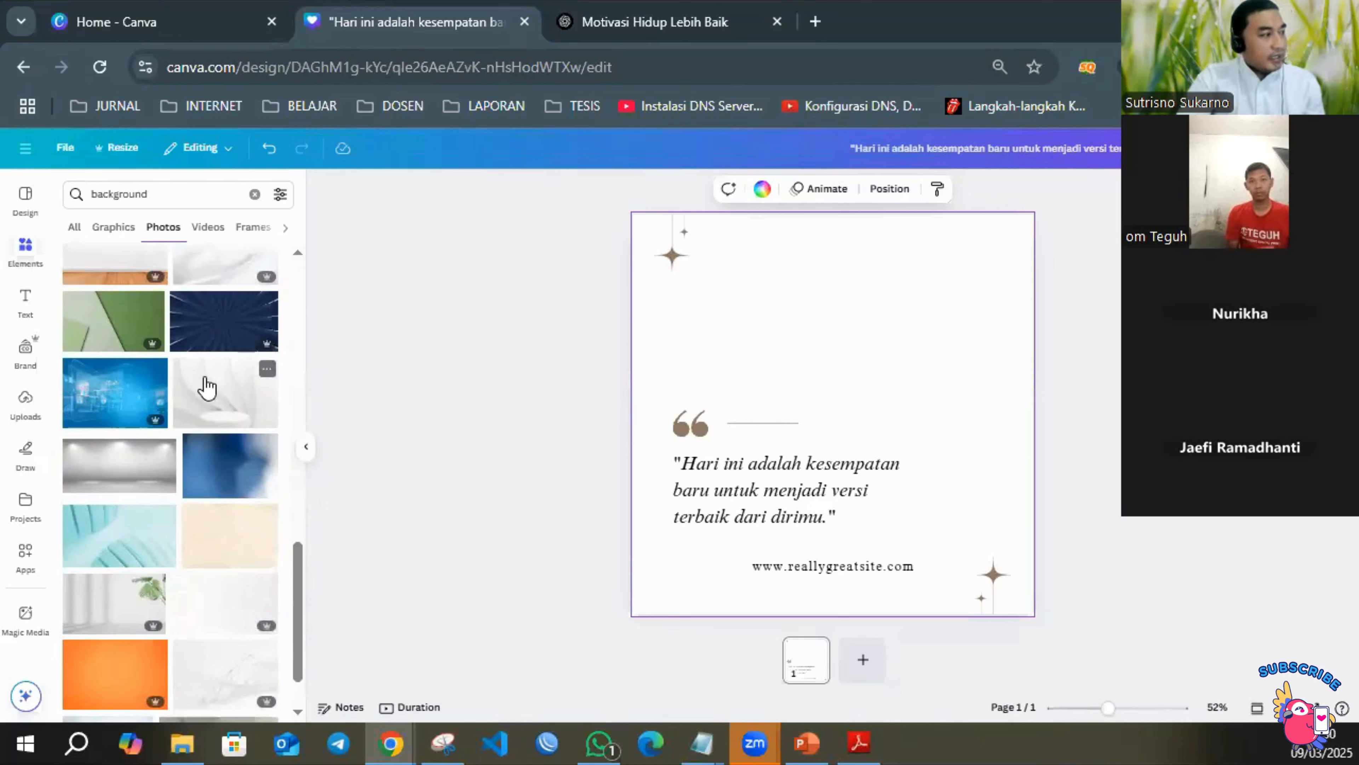
{"action": "left_click", "coordinate": [226, 399]}
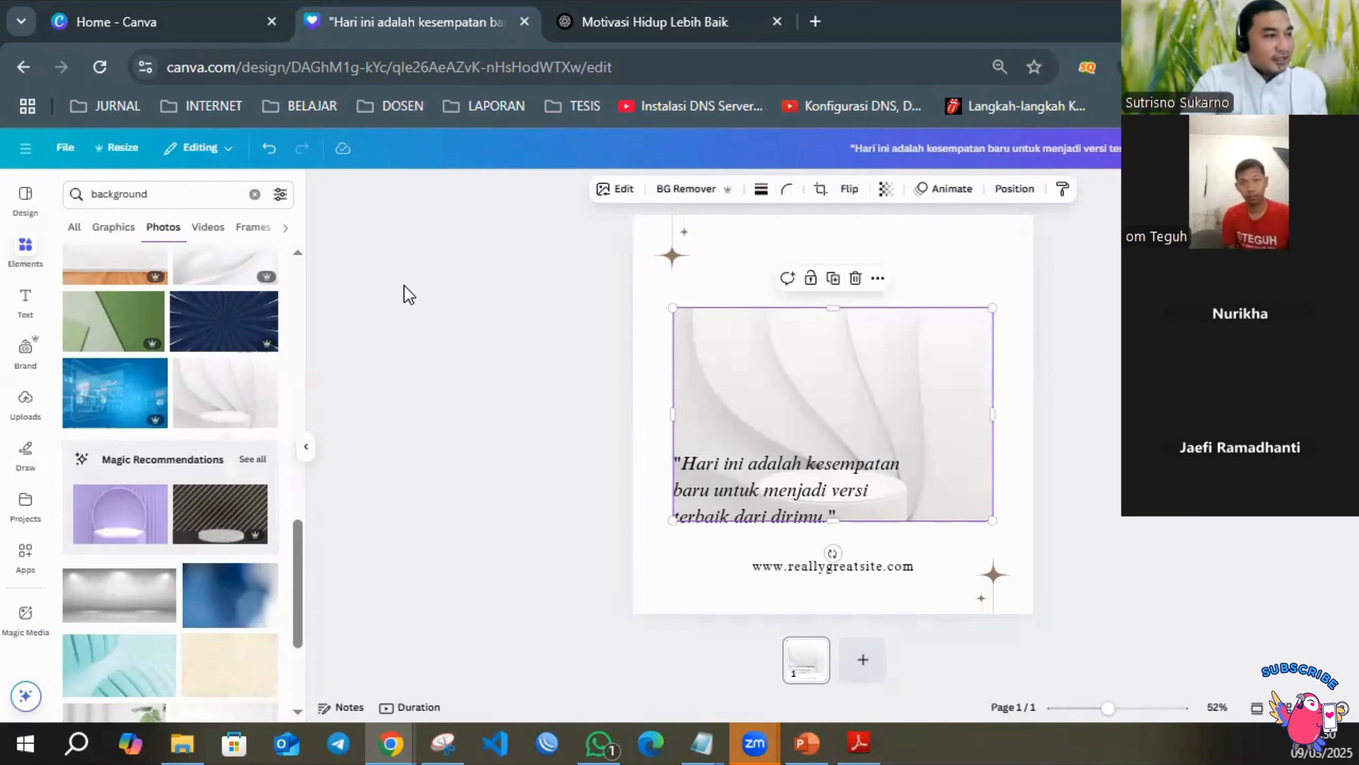
{"action": "right_click", "coordinate": [785, 343]}
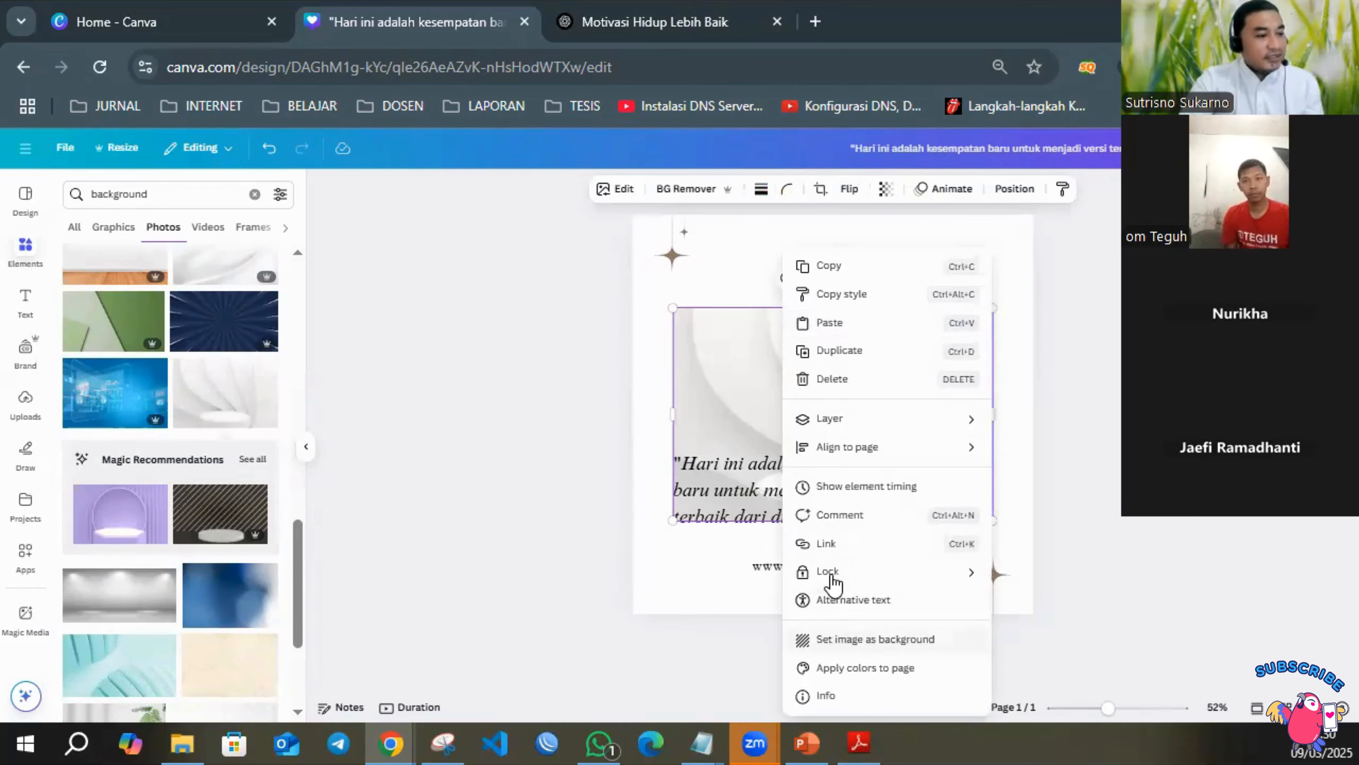
{"action": "left_click", "coordinate": [856, 640]}
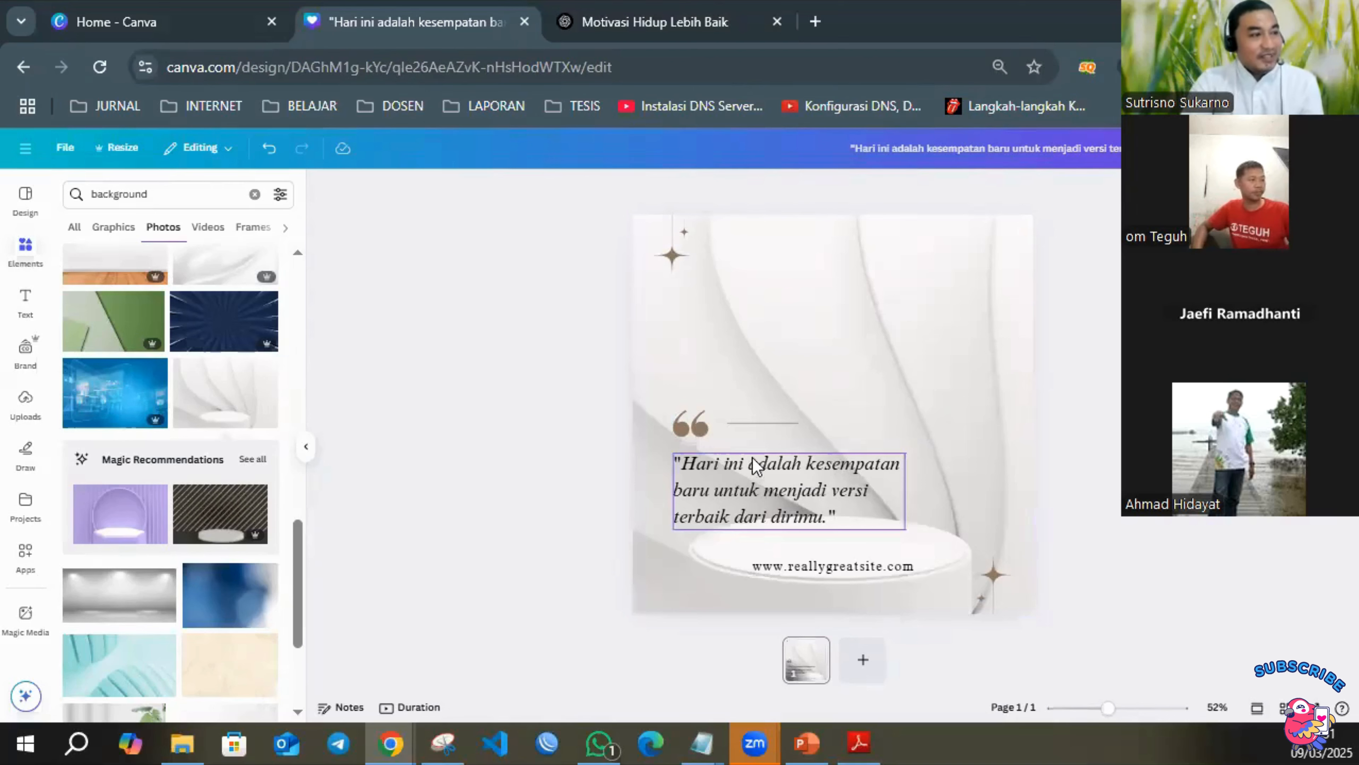
Move the quotation-mark graphic up below the upper sparkle and place the thin horizontal line just beside it.
{"action": "left_click", "coordinate": [695, 421]}
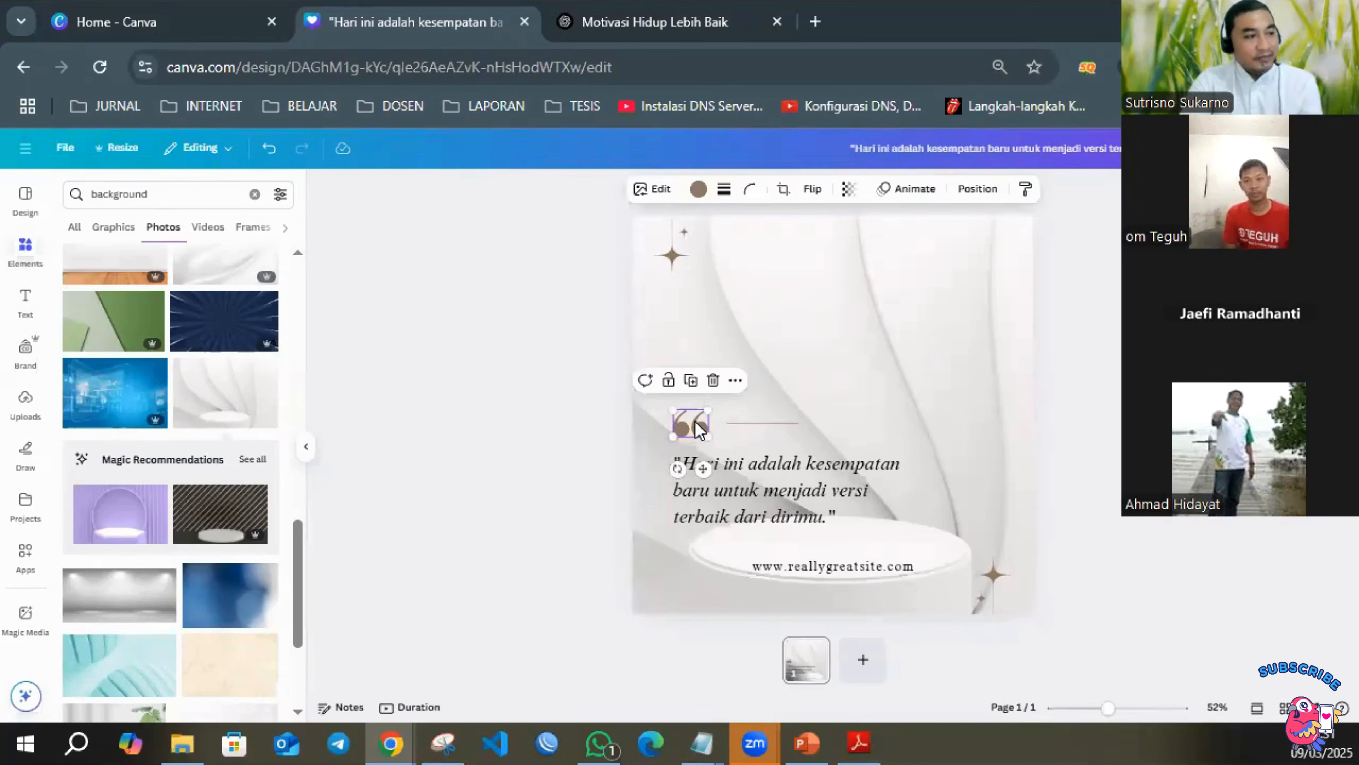
{"action": "left_click_drag", "start_coordinate": [696, 401], "coordinate": [695, 319]}
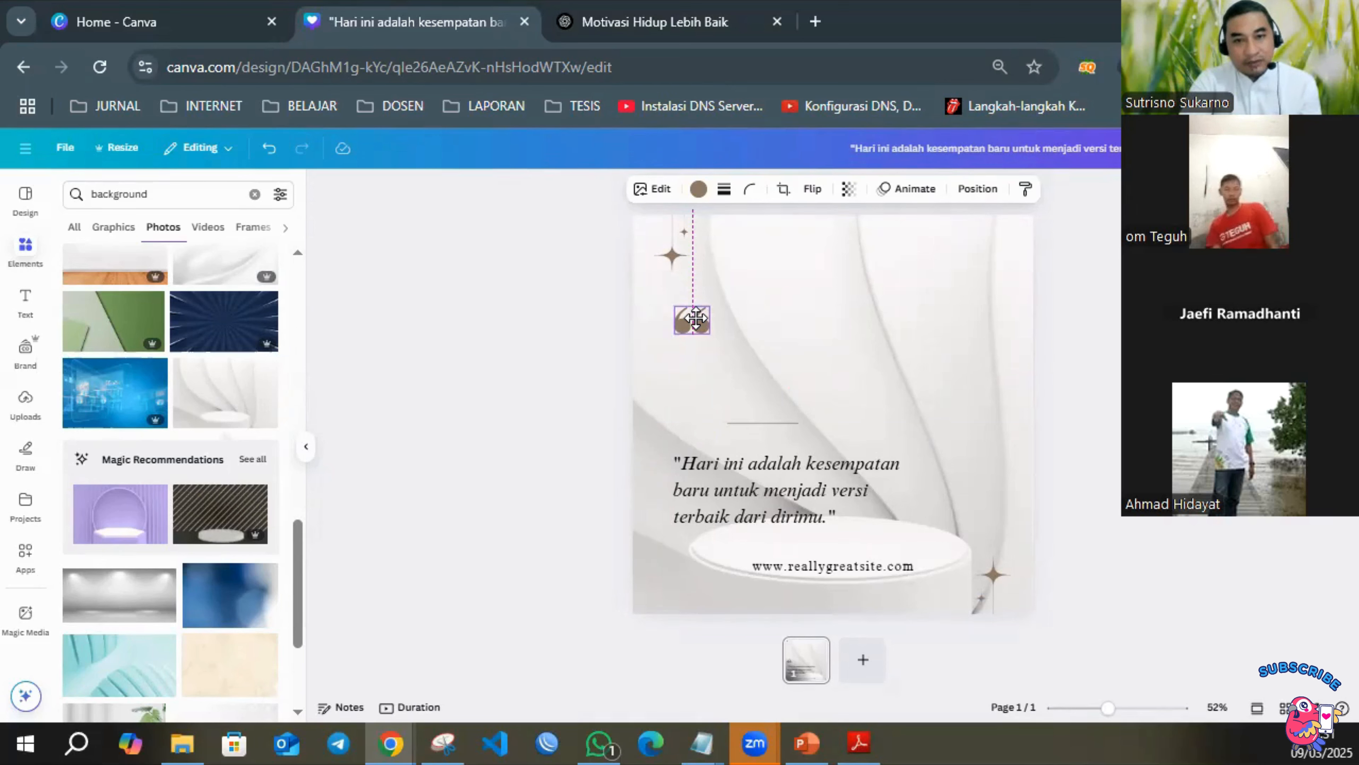
{"action": "left_click_drag", "start_coordinate": [696, 319], "coordinate": [696, 320]}
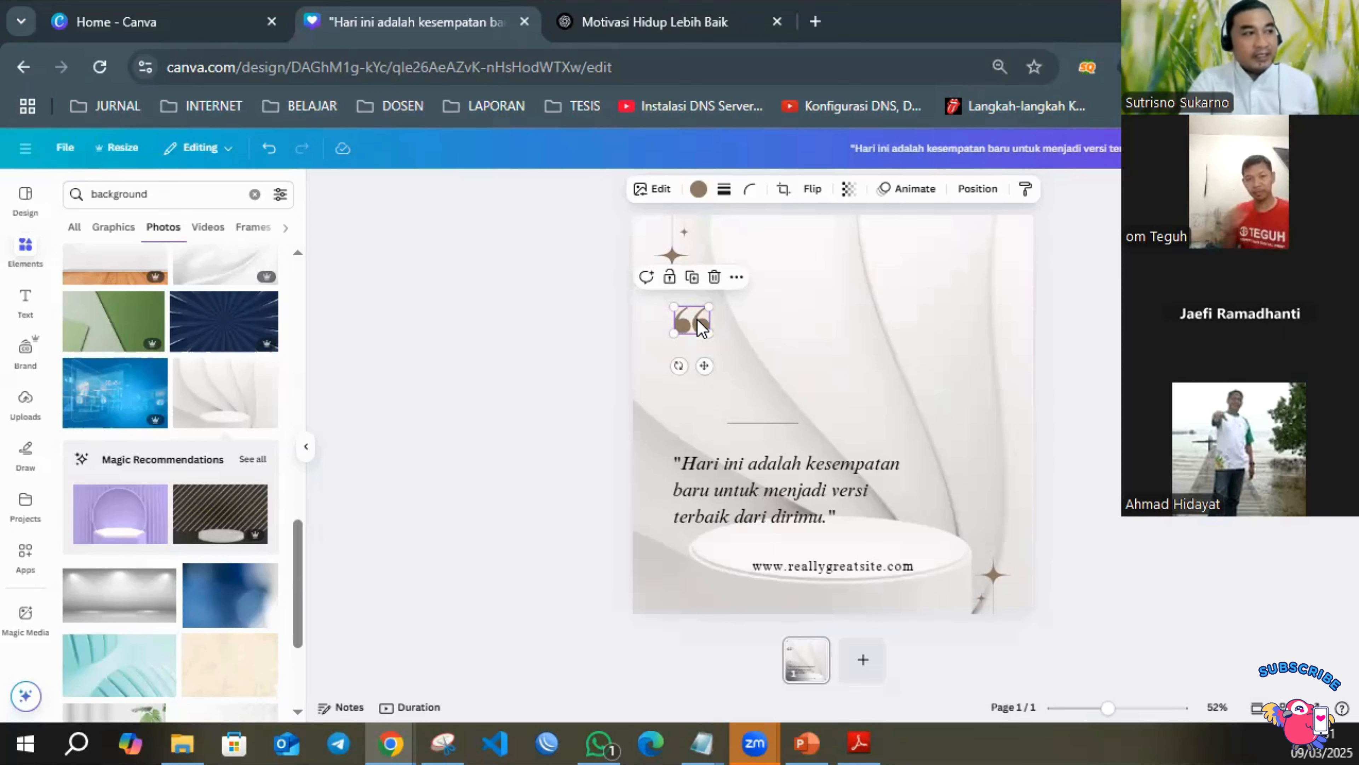
{"action": "left_click", "coordinate": [1150, 377]}
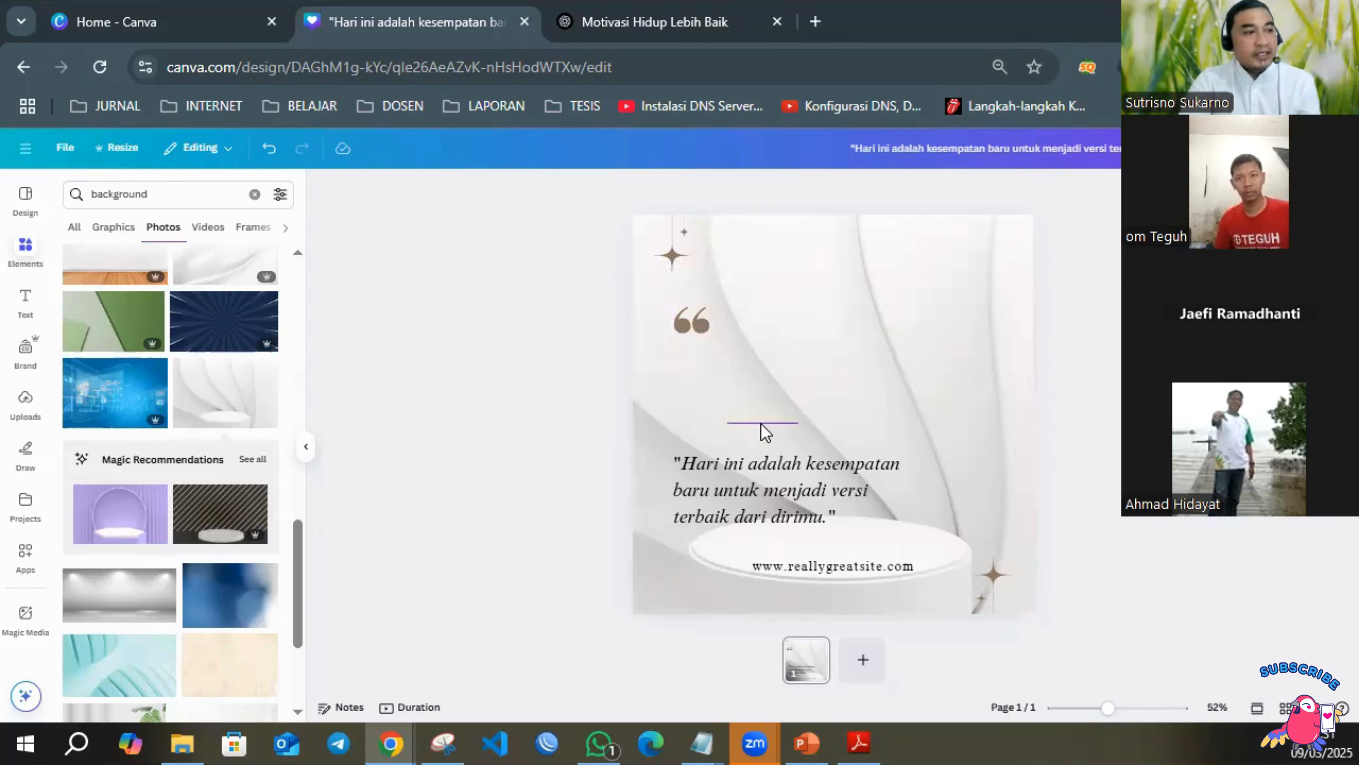
{"action": "left_click_drag", "start_coordinate": [765, 431], "coordinate": [753, 330]}
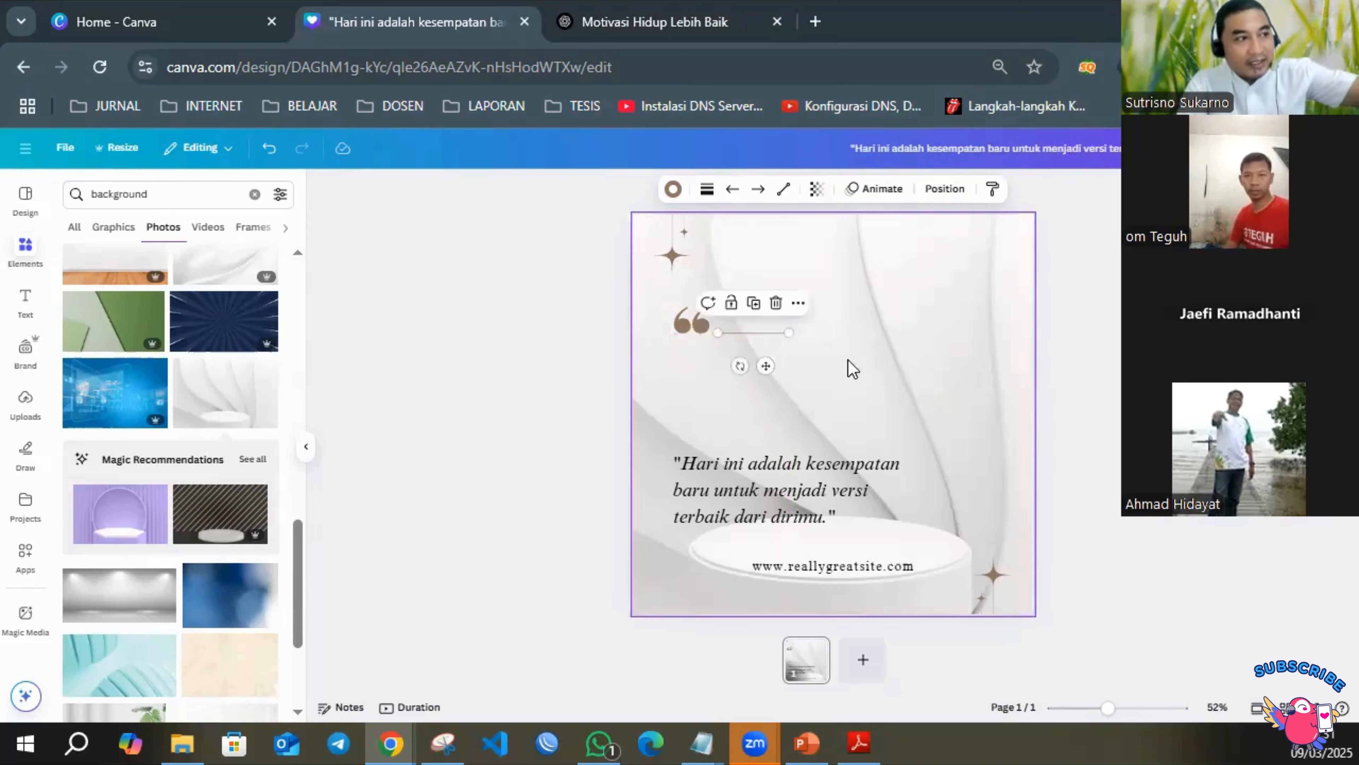
{"action": "left_click", "coordinate": [1112, 381]}
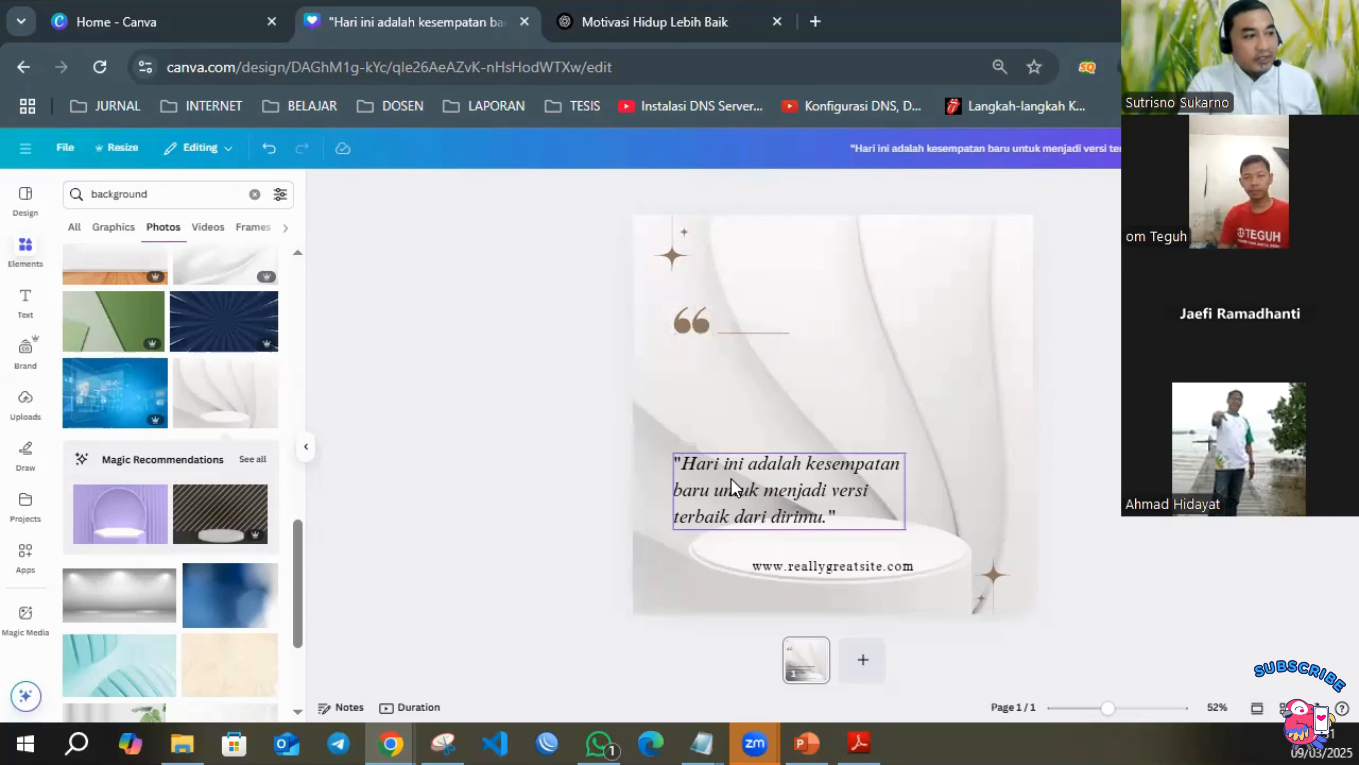
Move the quote text up beneath the quotation mark and enlarge it to a font size of about 56.5.
{"action": "left_click_drag", "start_coordinate": [731, 478], "coordinate": [736, 397]}
{"action": "left_click_drag", "start_coordinate": [912, 452], "coordinate": [999, 503]}
{"action": "left_click", "coordinate": [1129, 477]}
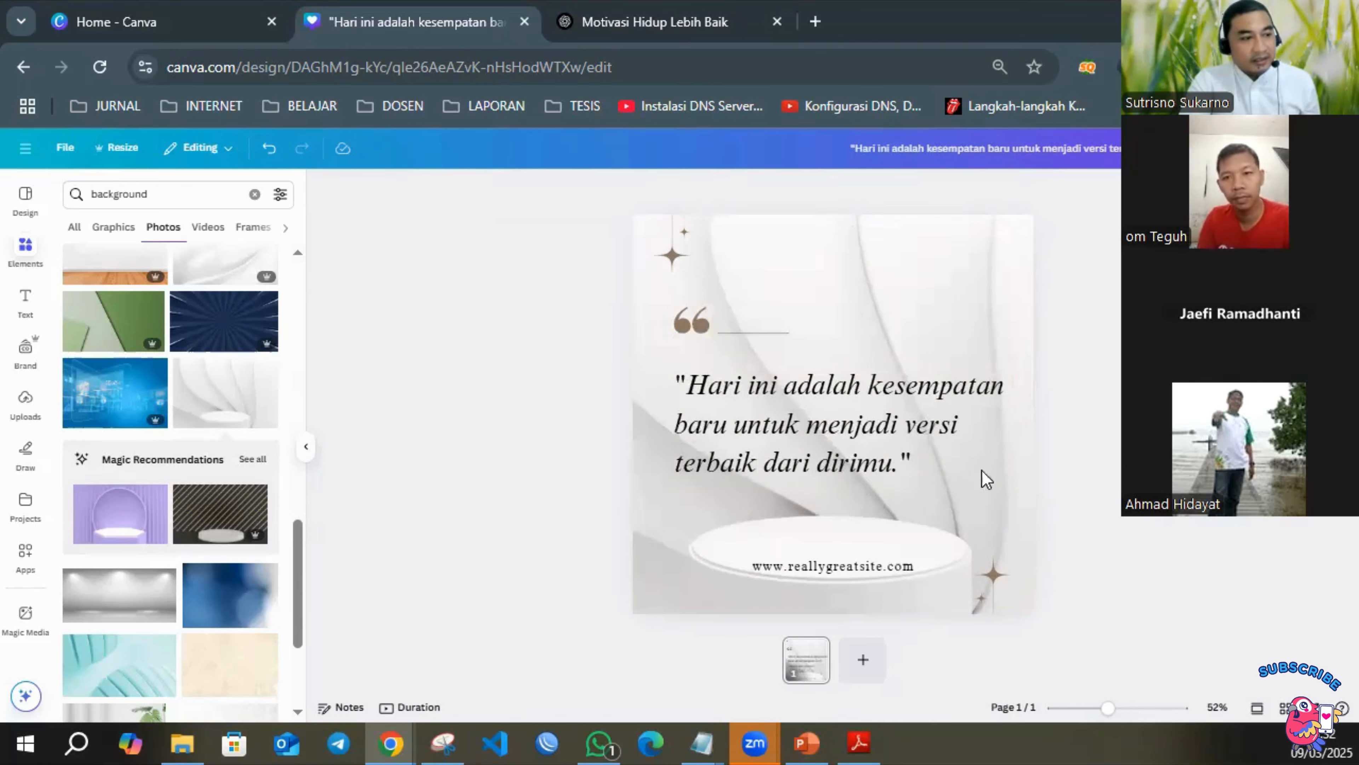
Move the website text up onto the podium and replace it with "Pusat Bibit Tanaman Buah Nayya Farm Cileungsi".
{"action": "left_click_drag", "start_coordinate": [844, 570], "coordinate": [840, 549]}
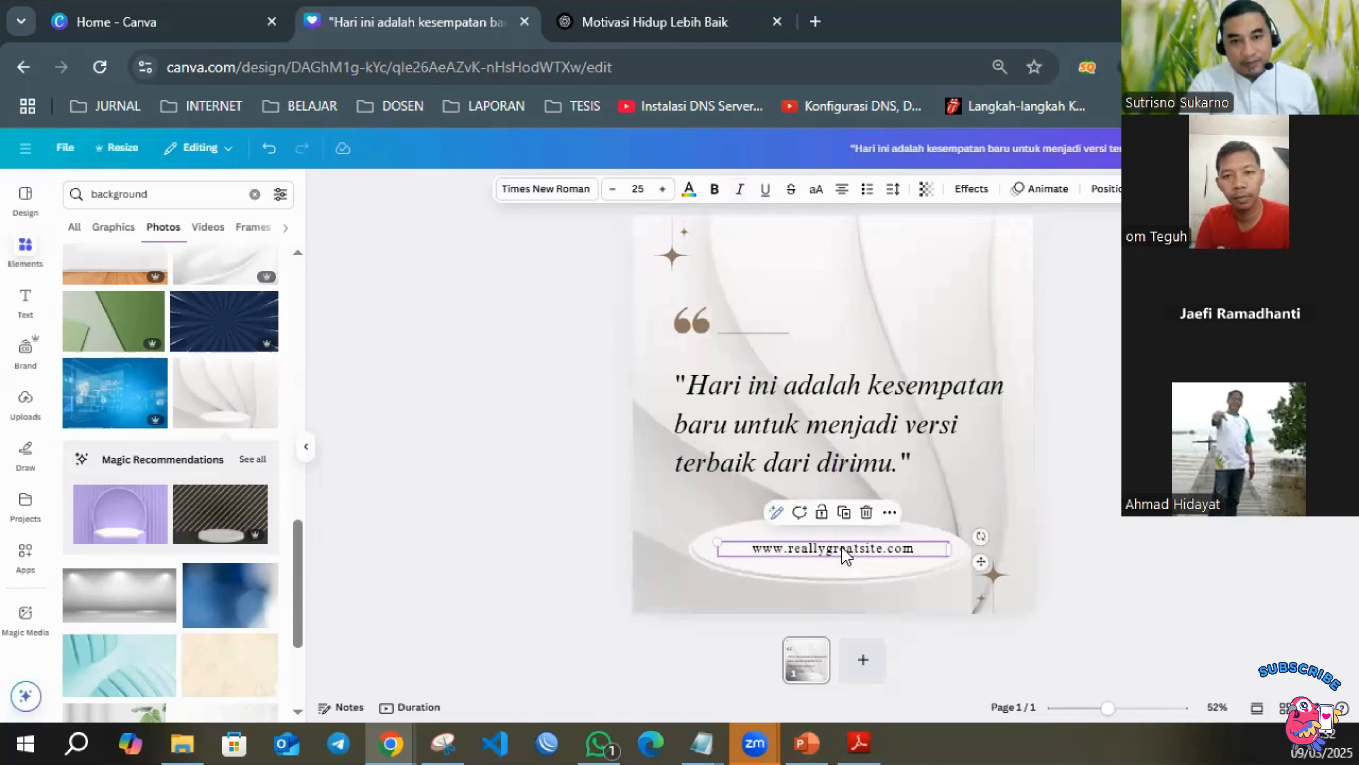
{"action": "double_click", "coordinate": [841, 545]}
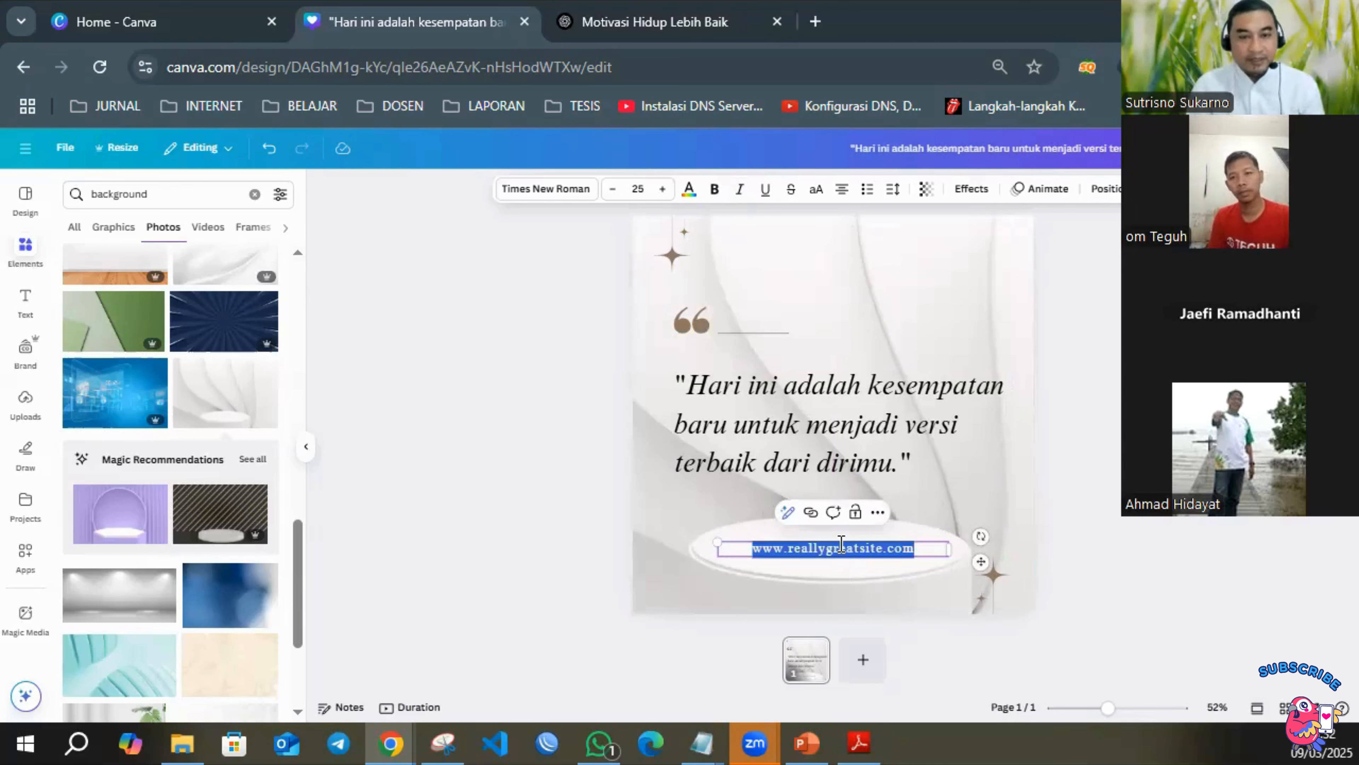
{"action": "type", "text": "Pusat"}
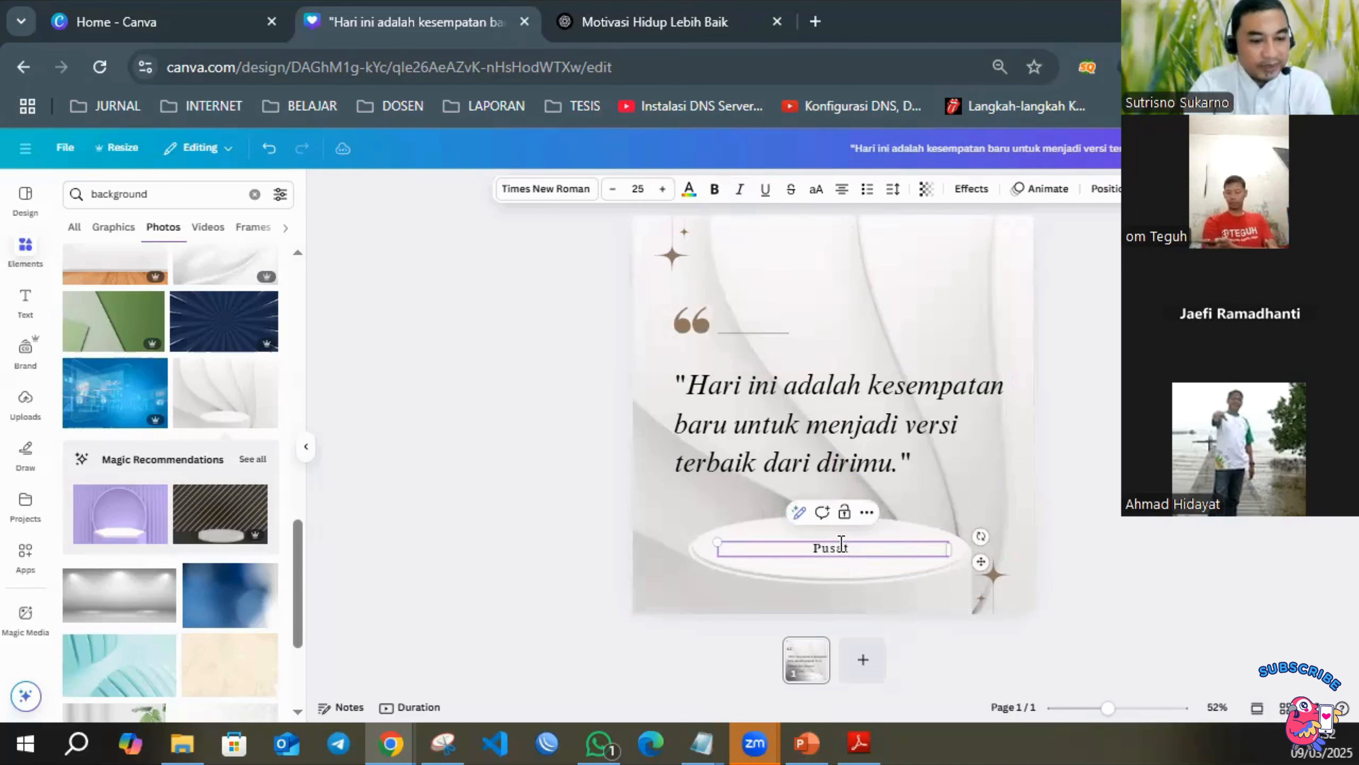
{"action": "type", "text": " Bibit T"}
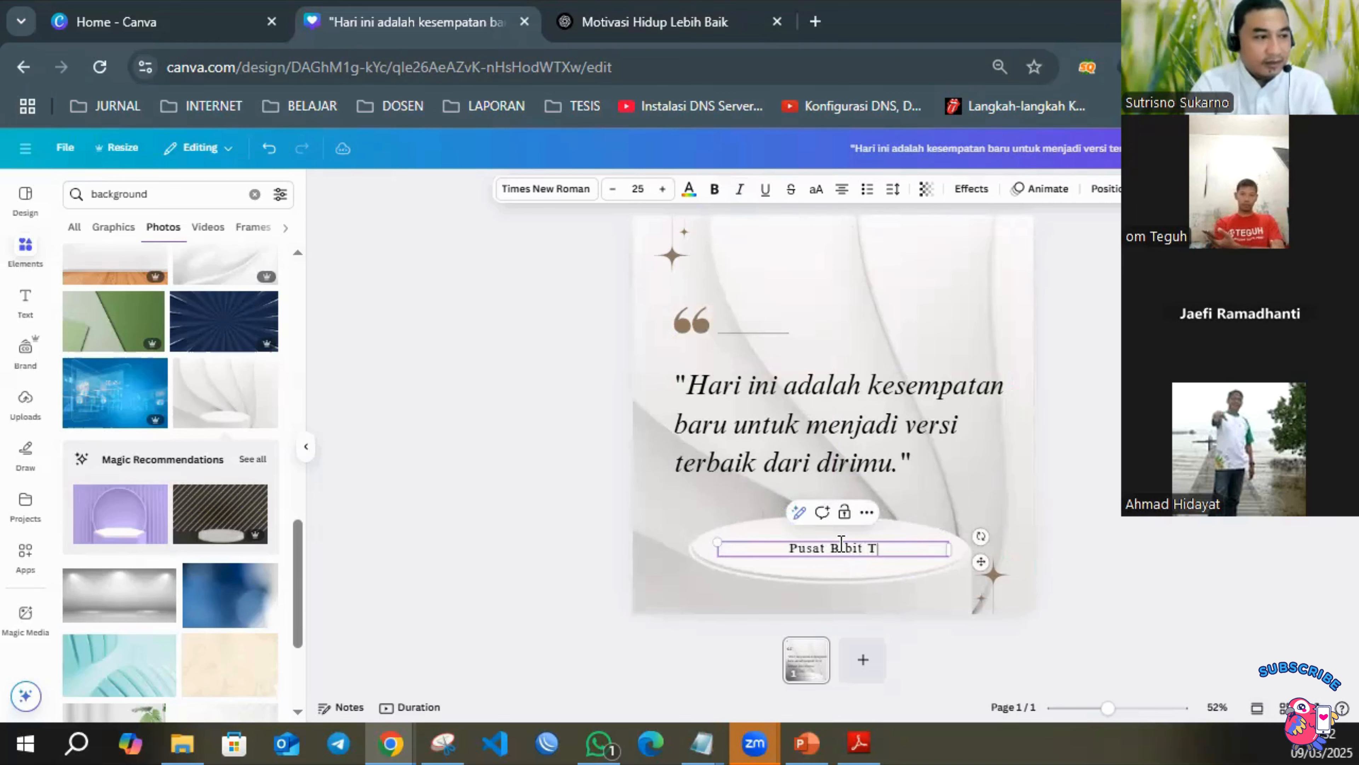
{"action": "type", "text": "anaman Bua"}
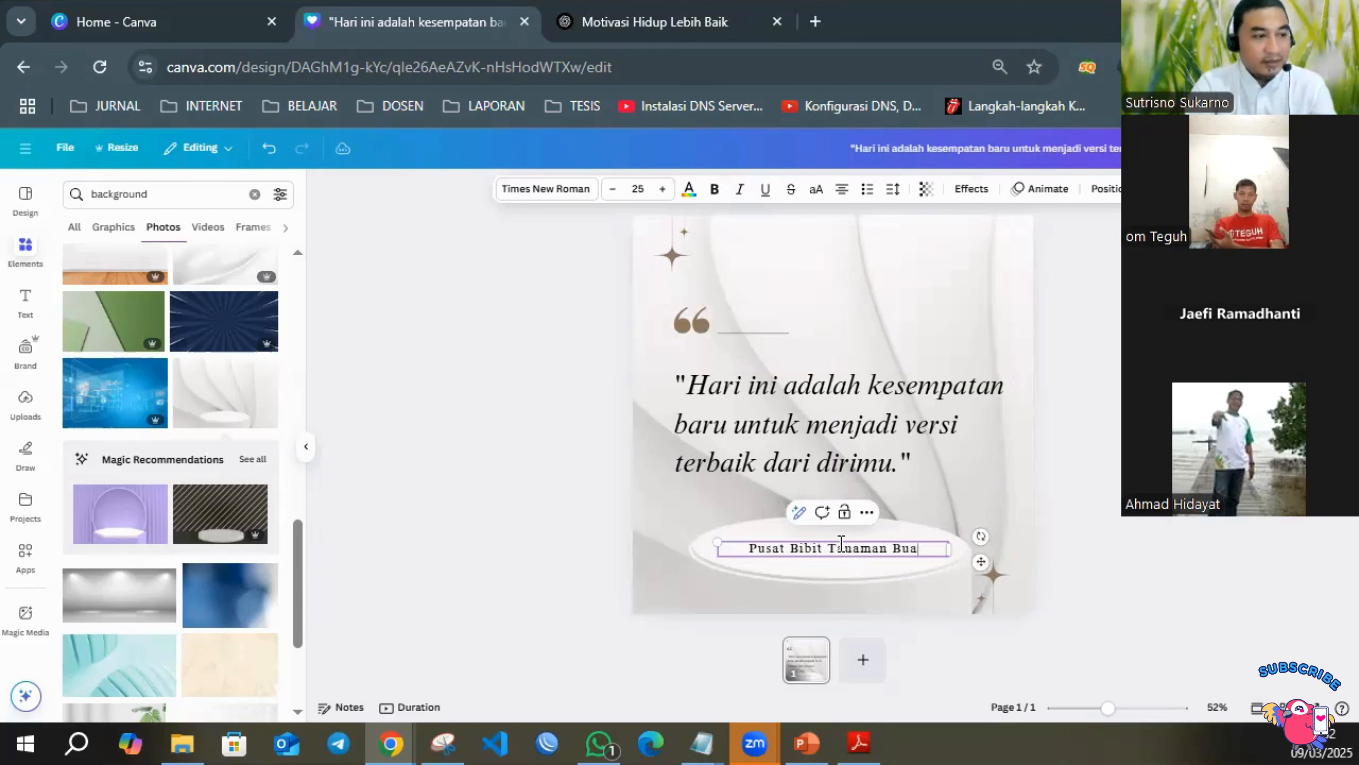
{"action": "type", "text": "h Nayy"}
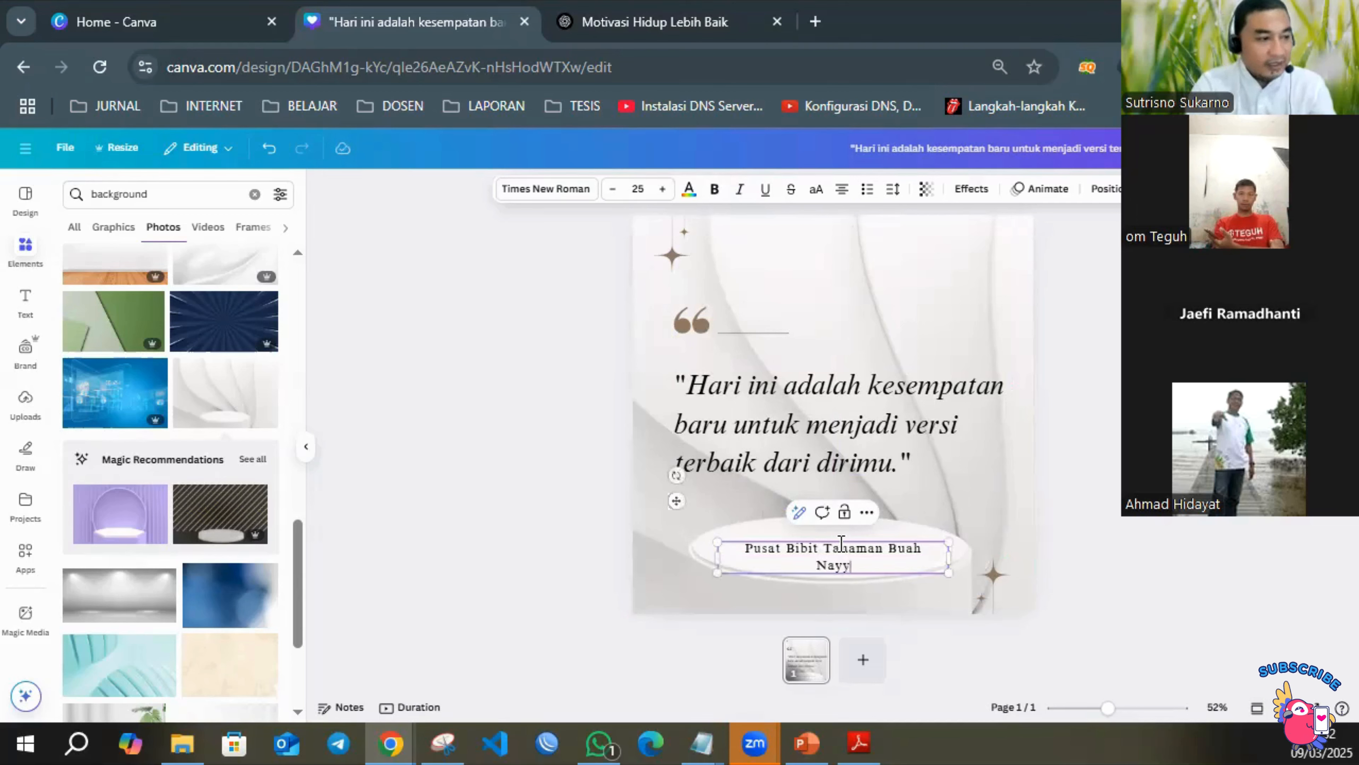
{"action": "type", "text": "a Farm Cil"}
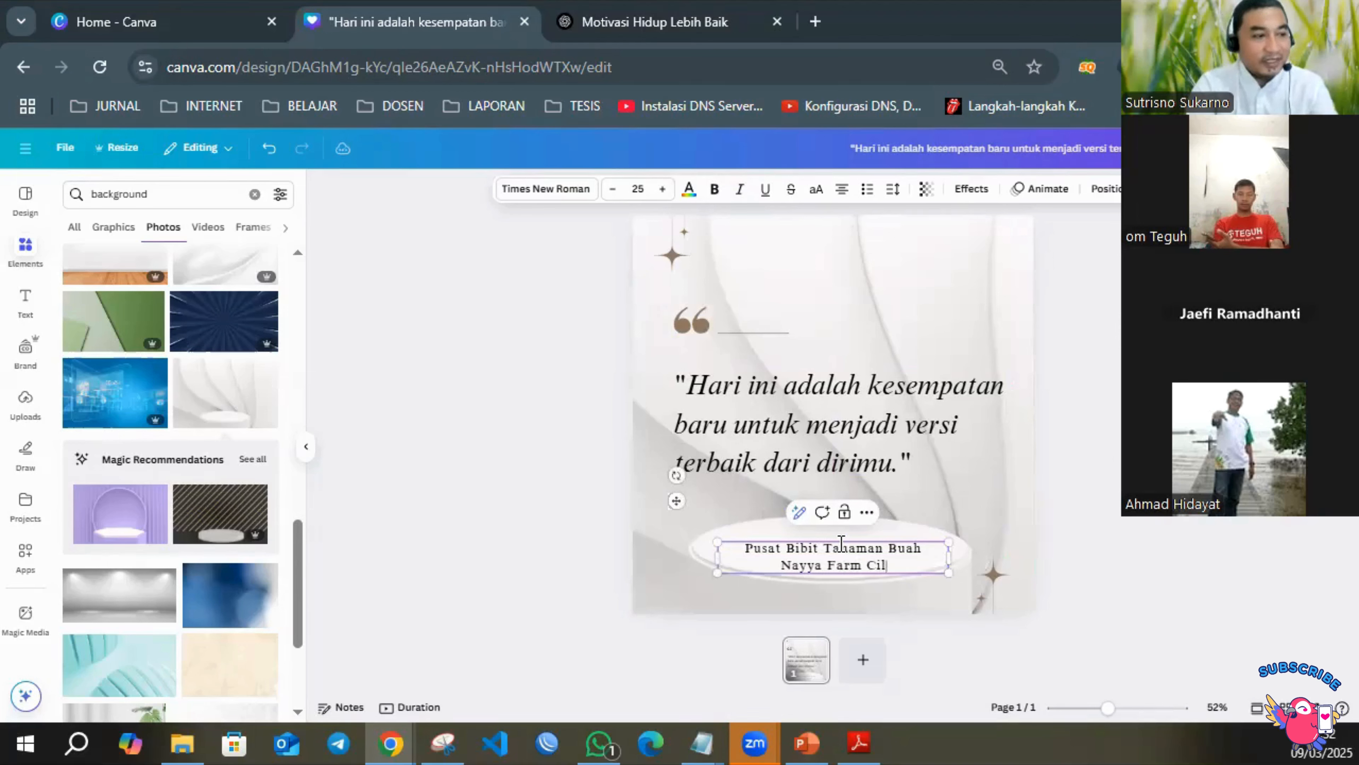
{"action": "type", "text": "eungsi"}
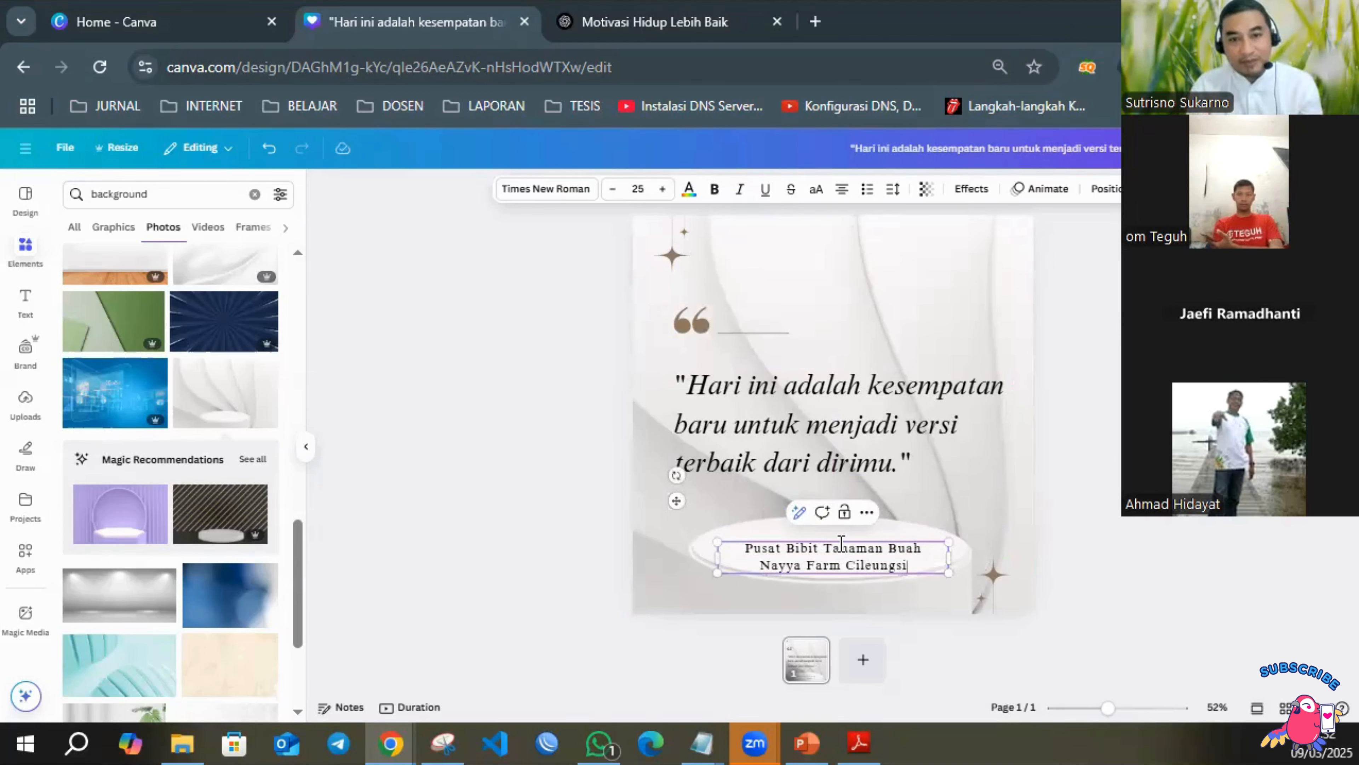
Add the business's phone number on a new line below the business name.
{"action": "key", "text": "Return"}
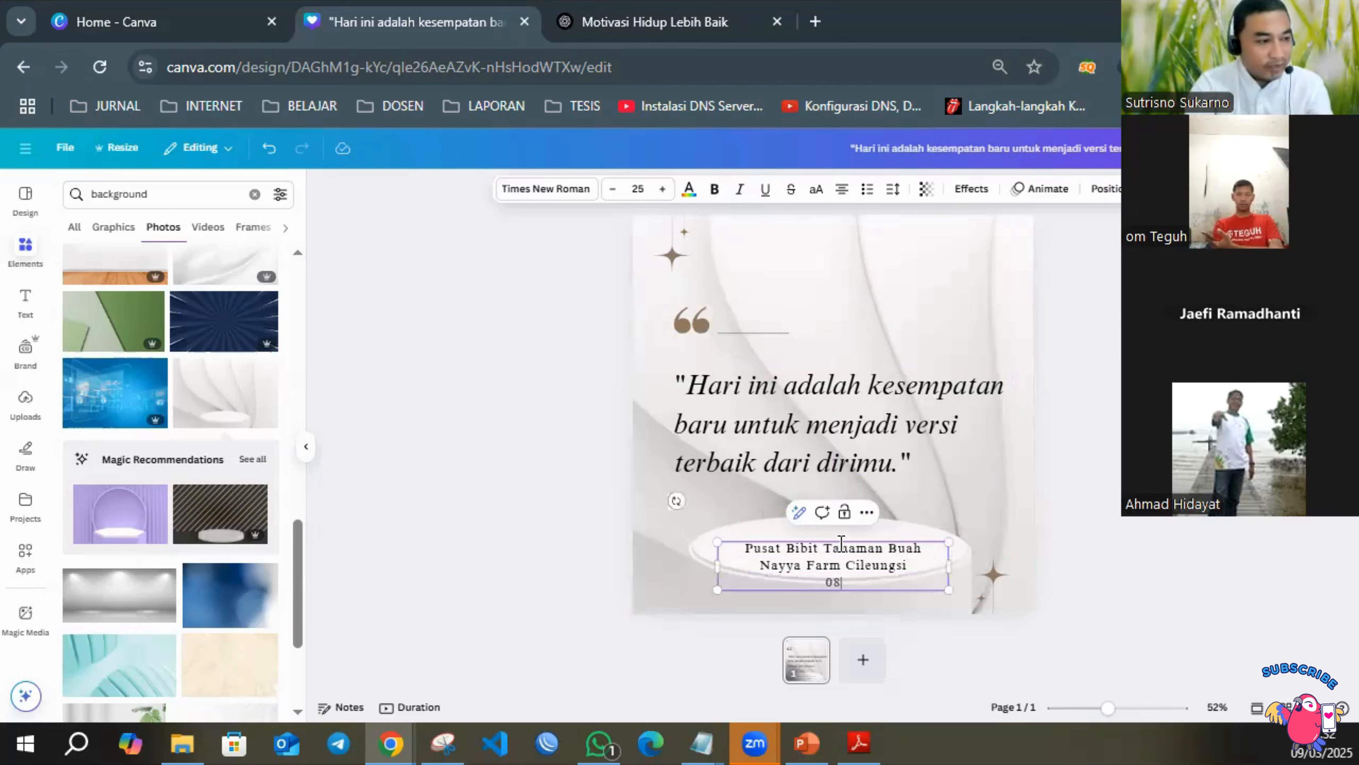
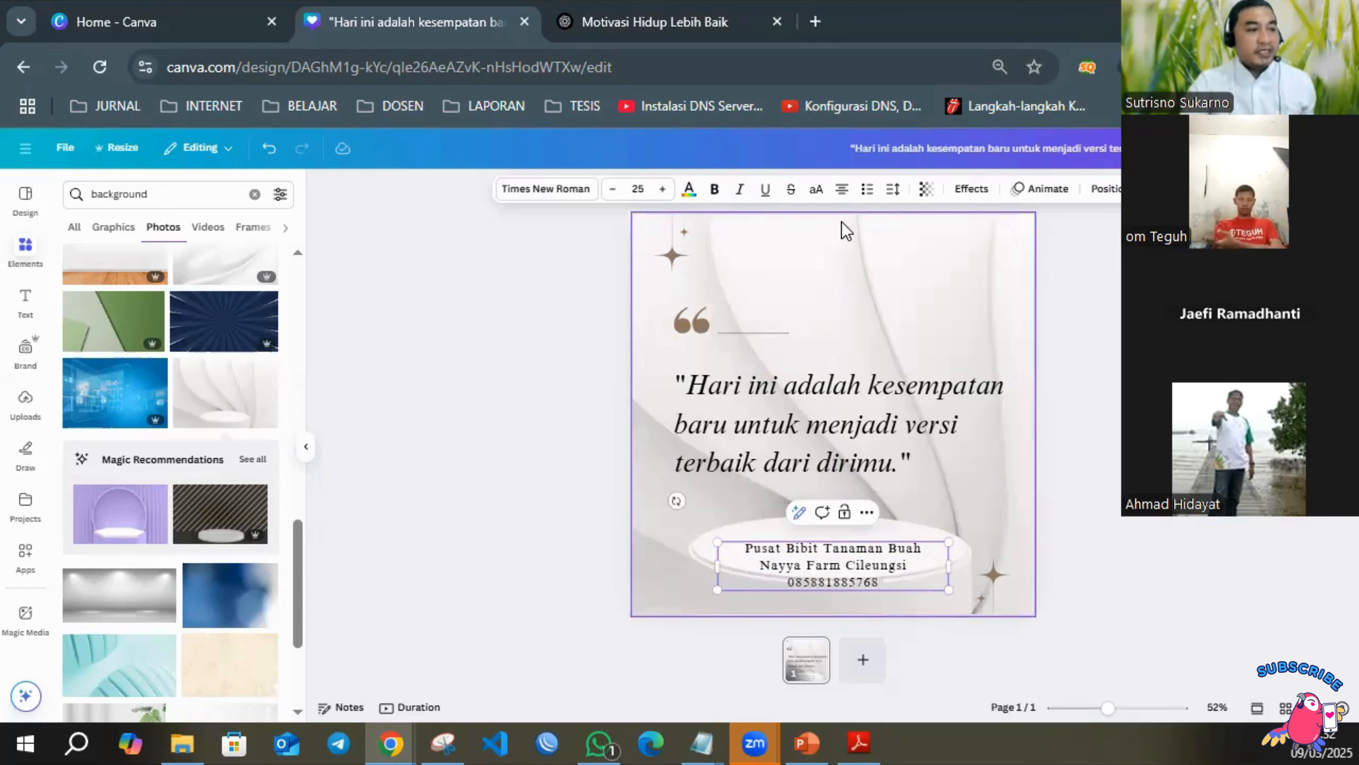
Move the business contact text up so that all three lines sit on the podium's round white top.
{"action": "left_click", "coordinate": [1077, 520]}
{"action": "left_click", "coordinate": [858, 554]}
{"action": "left_click_drag", "start_coordinate": [858, 554], "coordinate": [826, 547]}
{"action": "left_click", "coordinate": [1075, 527]}
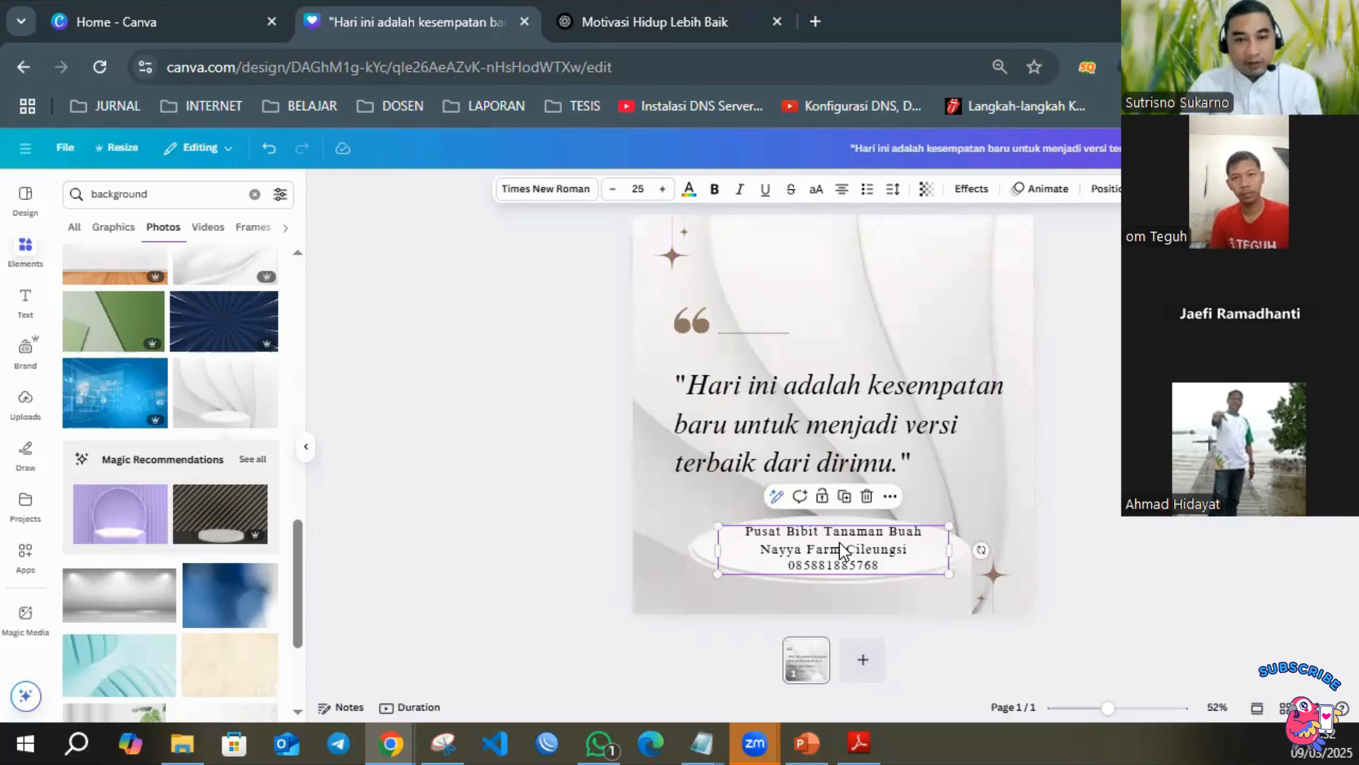
Browse the fonts available for the business contact text.
{"action": "left_click", "coordinate": [585, 201]}
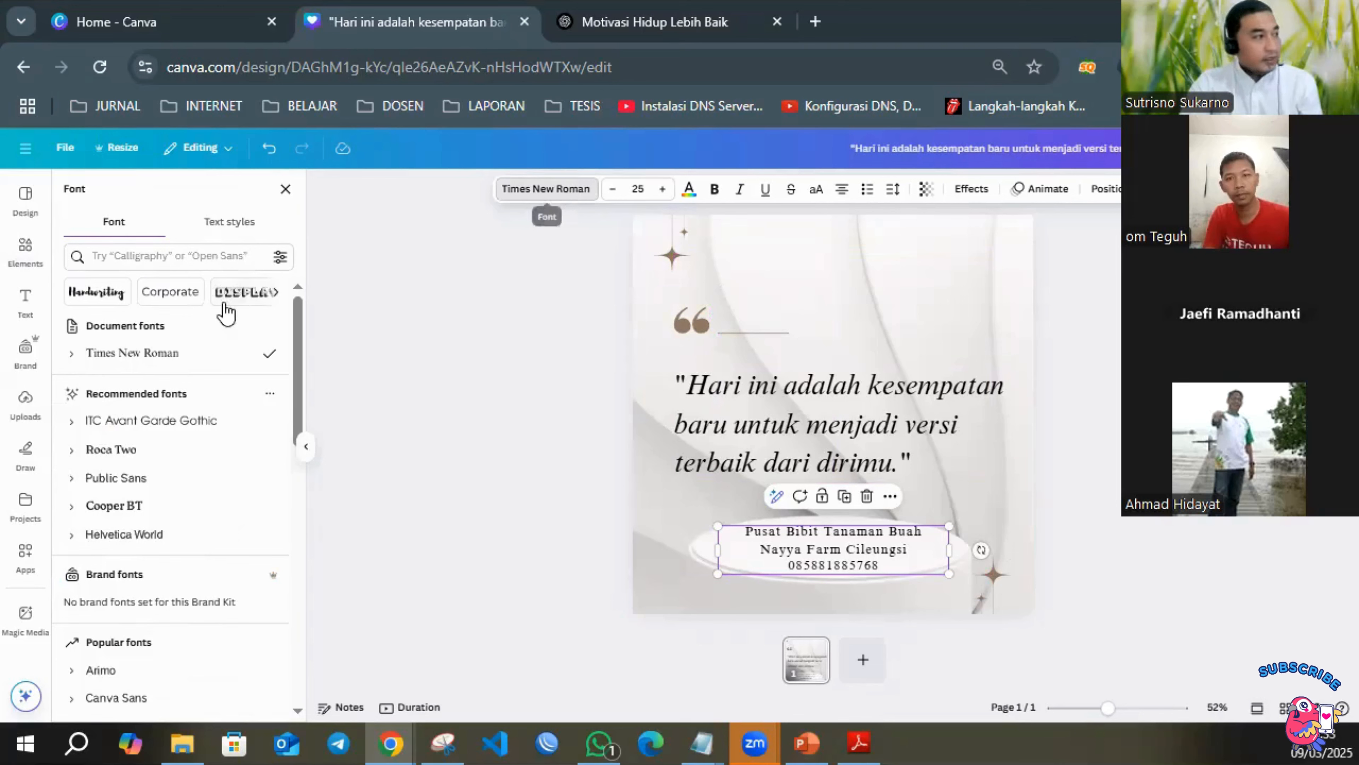
{"action": "scroll", "coordinate": [160, 498], "scroll_direction": "down", "scroll_amount": 5}
{"action": "scroll", "coordinate": [155, 484], "scroll_direction": "down", "scroll_amount": 5}
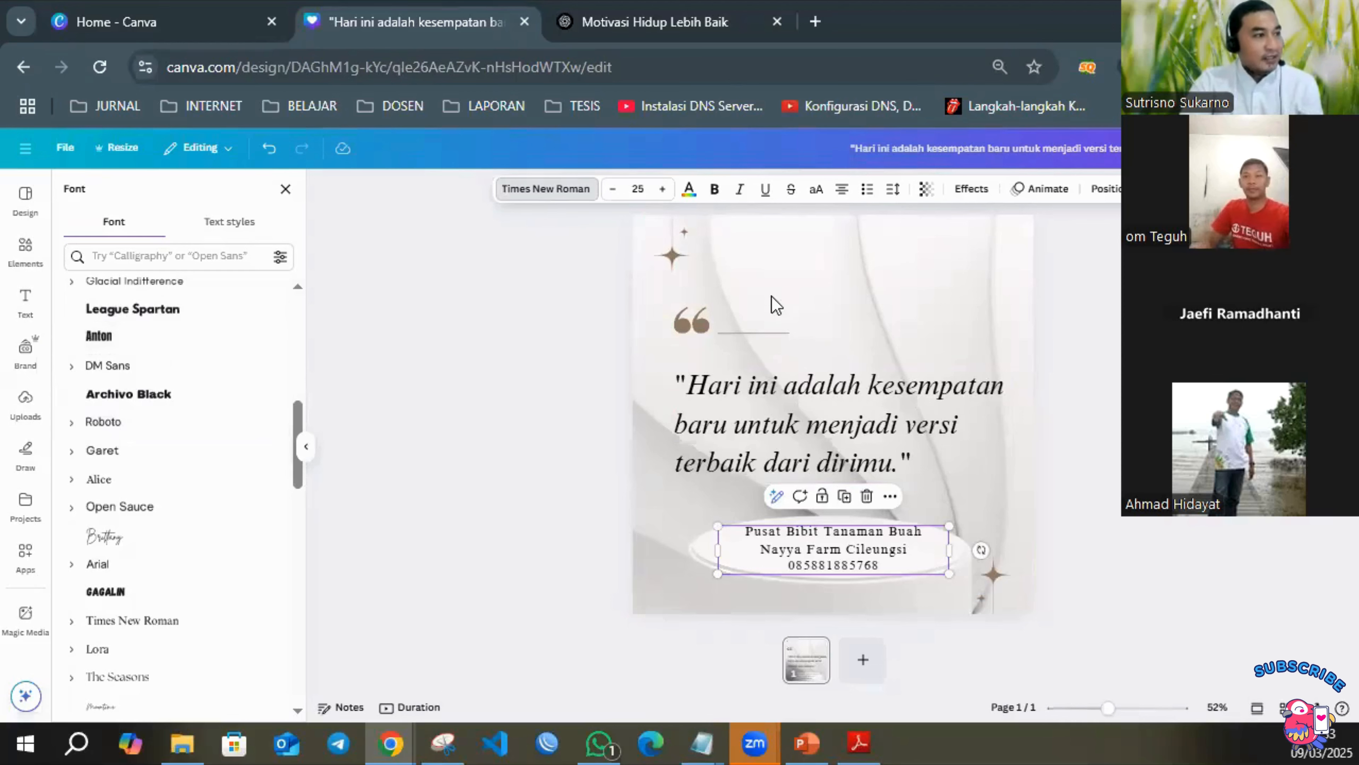
{"action": "left_click", "coordinate": [803, 420]}
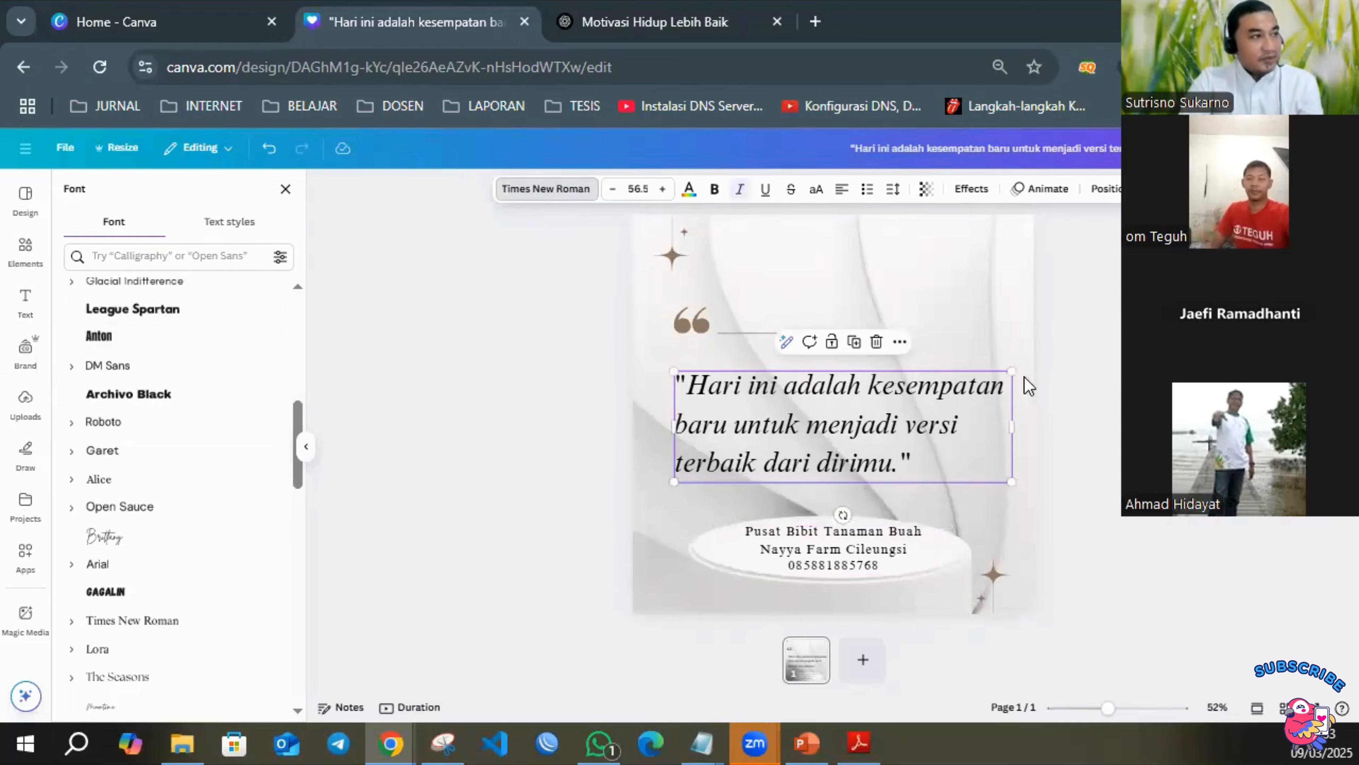
{"action": "left_click", "coordinate": [939, 404]}
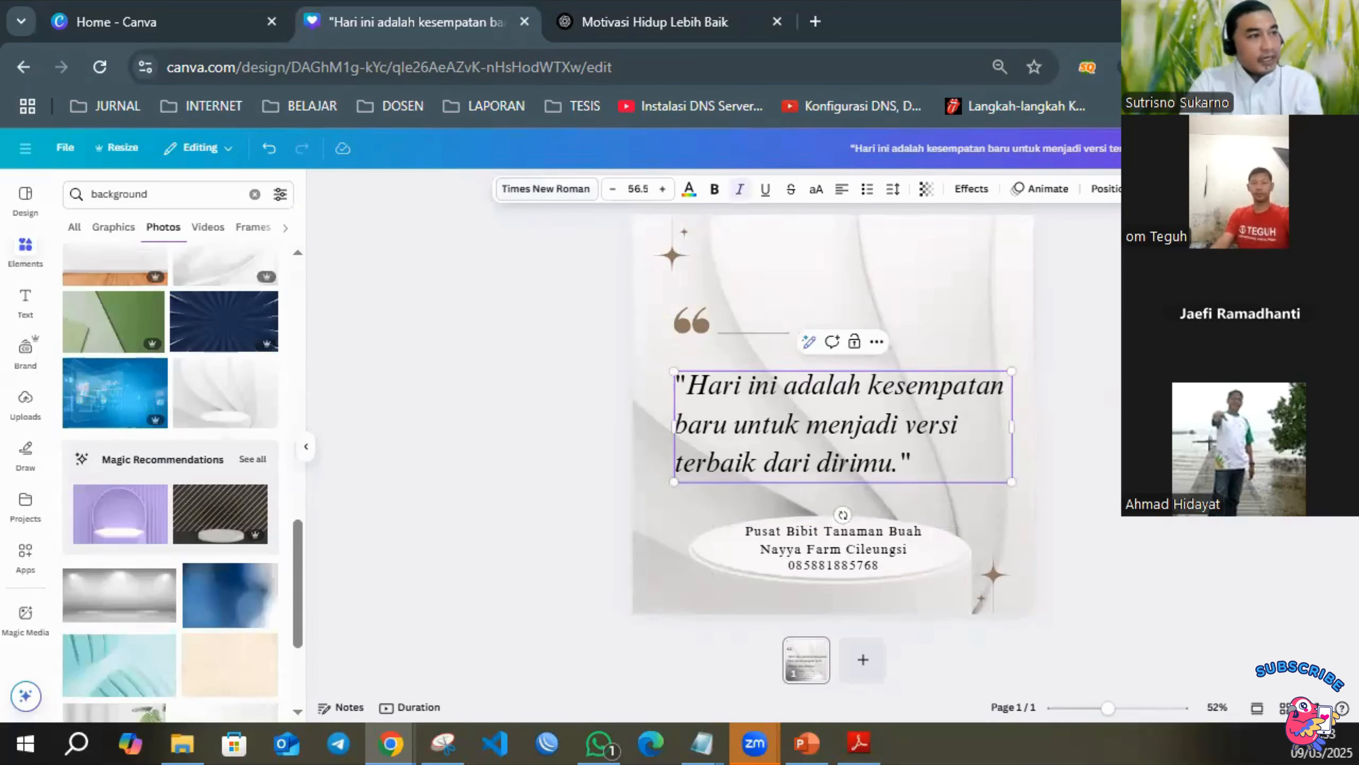
{"action": "left_click", "coordinate": [1145, 370]}
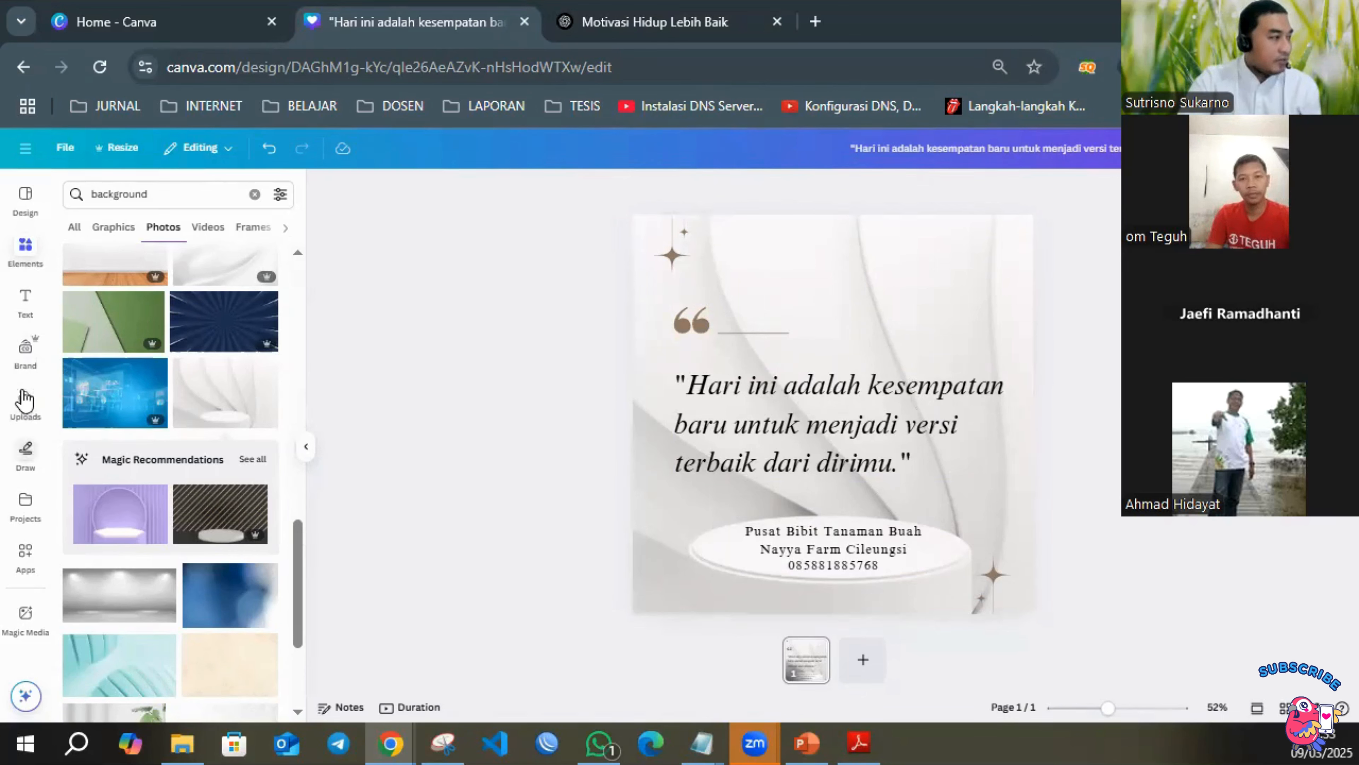
Upload the "Nayya Farm" logo with the cream background from the DATA DARI LAPTOP folder on drive D.
{"action": "left_click", "coordinate": [32, 416]}
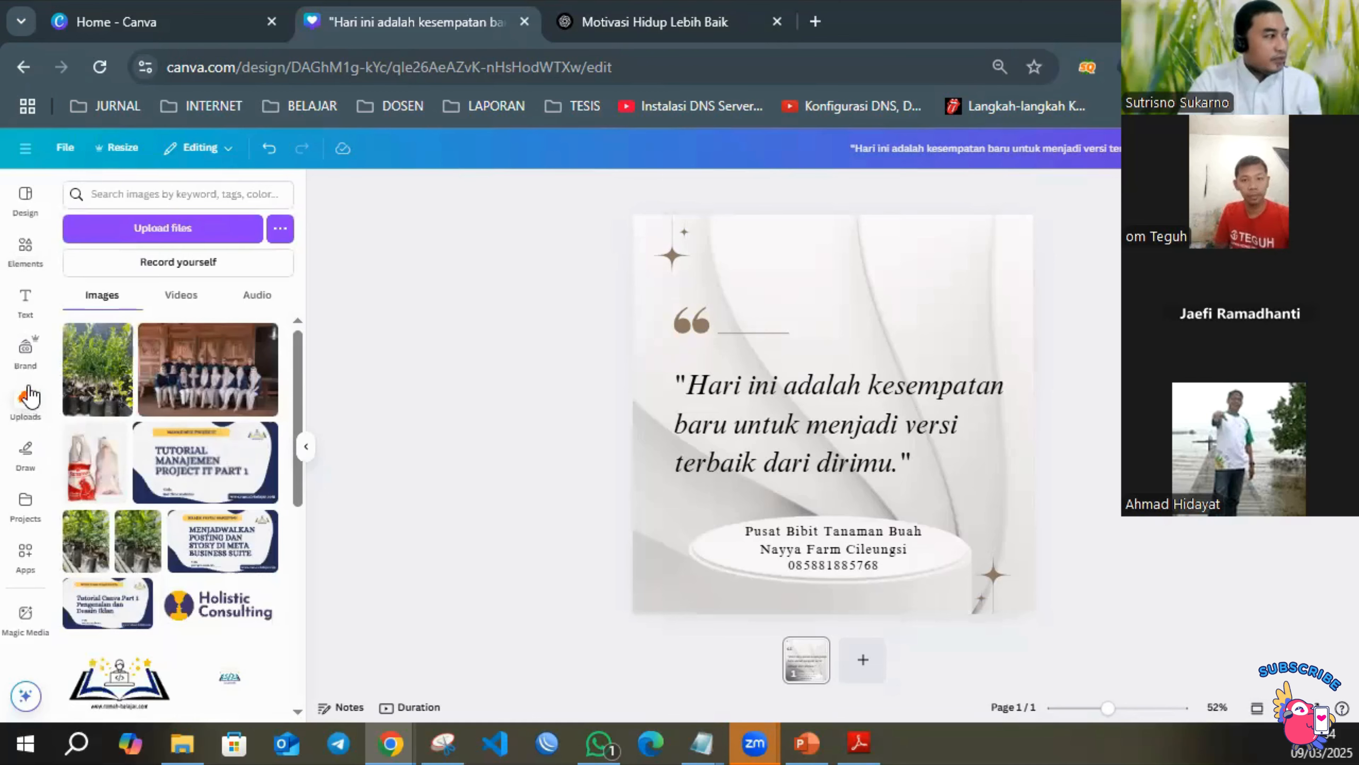
{"action": "left_click", "coordinate": [194, 229]}
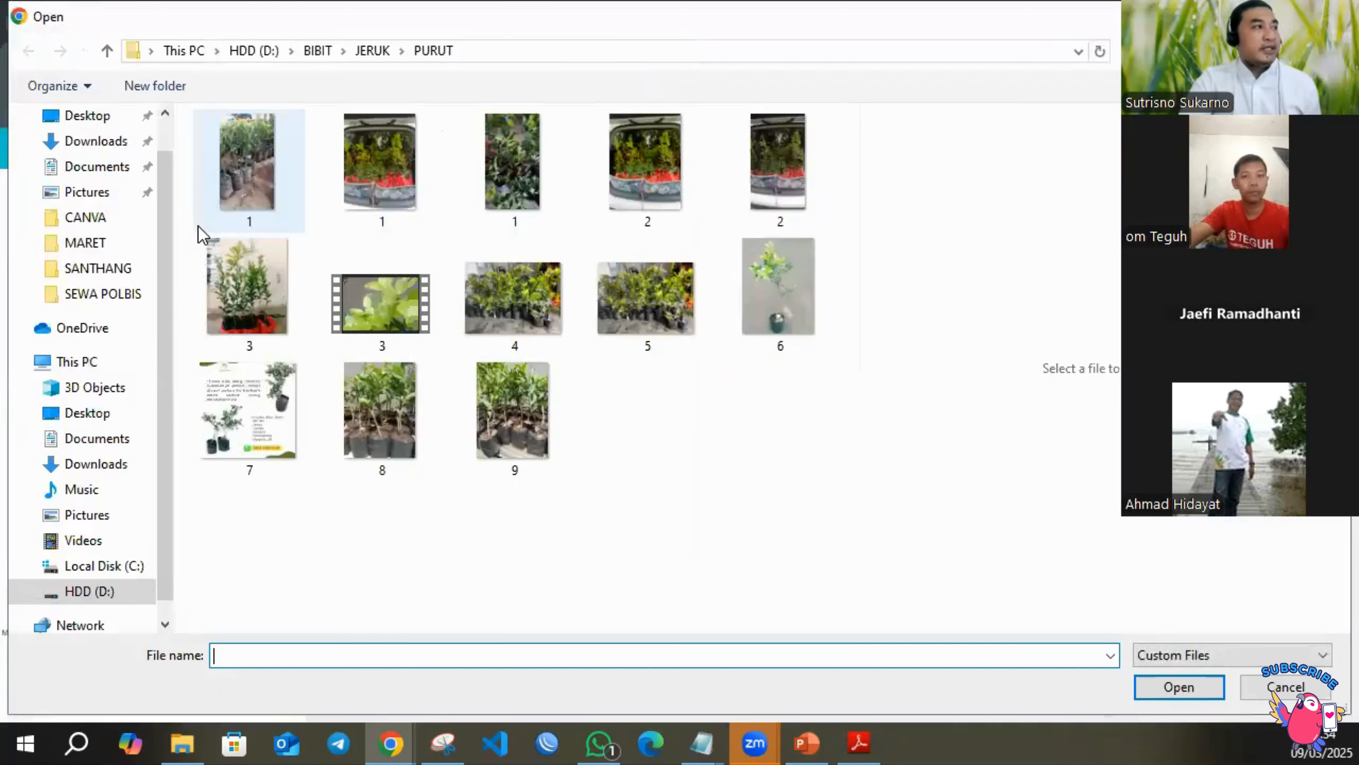
{"action": "left_click", "coordinate": [254, 51]}
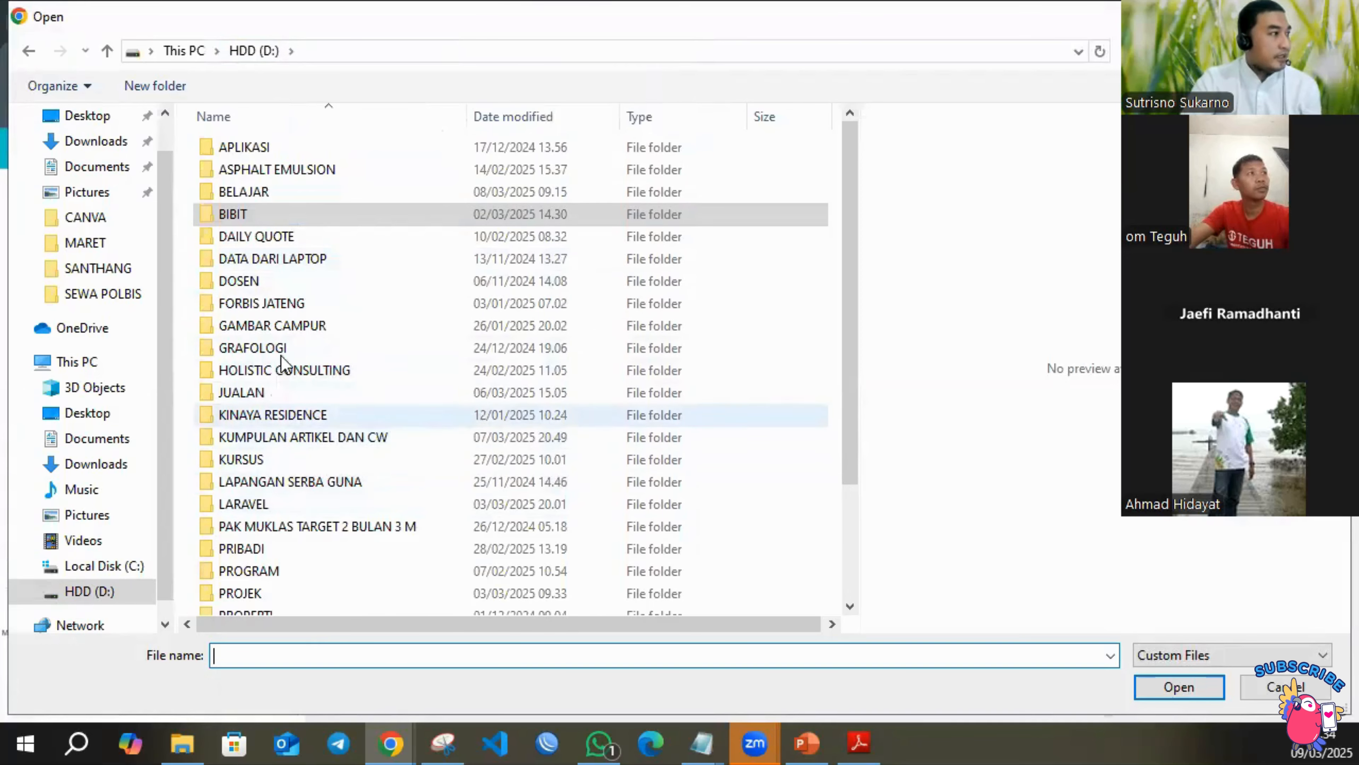
{"action": "double_click", "coordinate": [297, 260]}
{"action": "scroll", "coordinate": [449, 328], "scroll_direction": "down", "scroll_amount": 10}
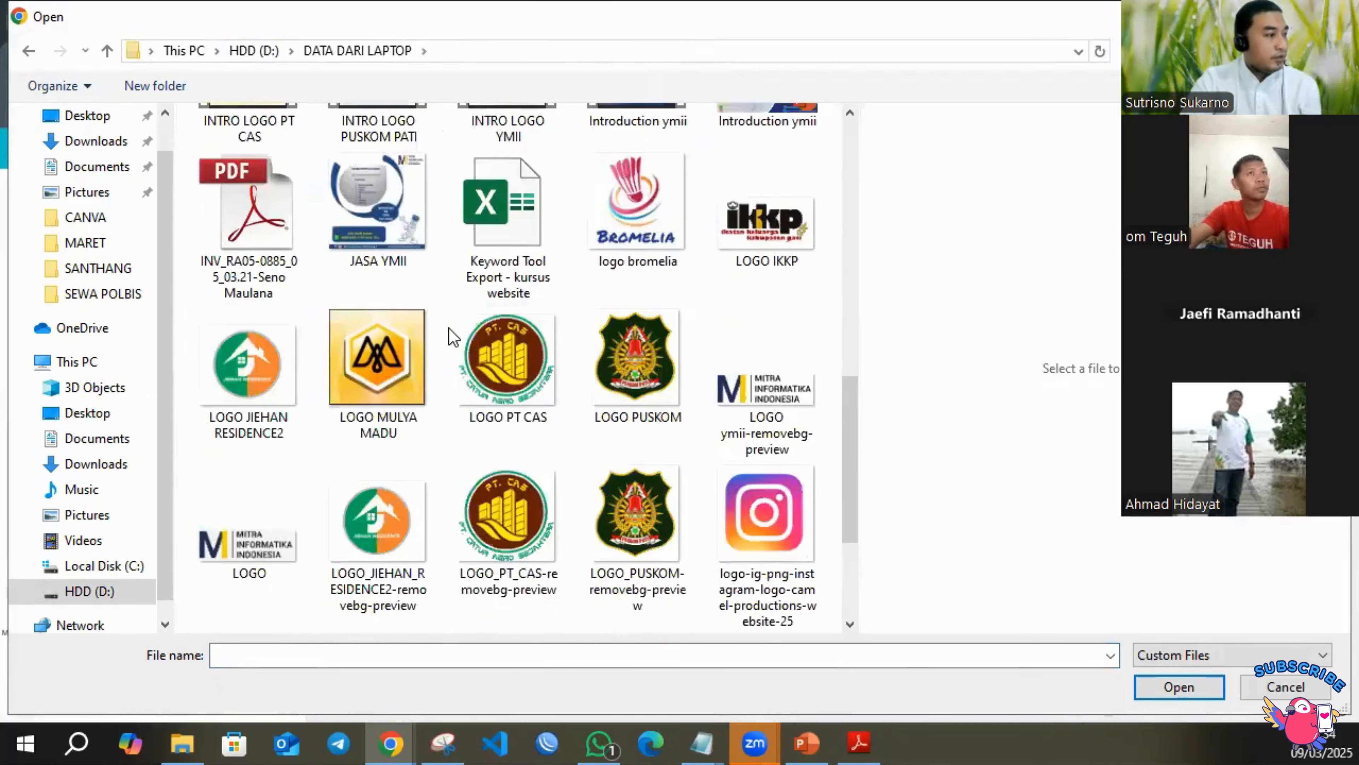
{"action": "scroll", "coordinate": [452, 364], "scroll_direction": "down", "scroll_amount": 3}
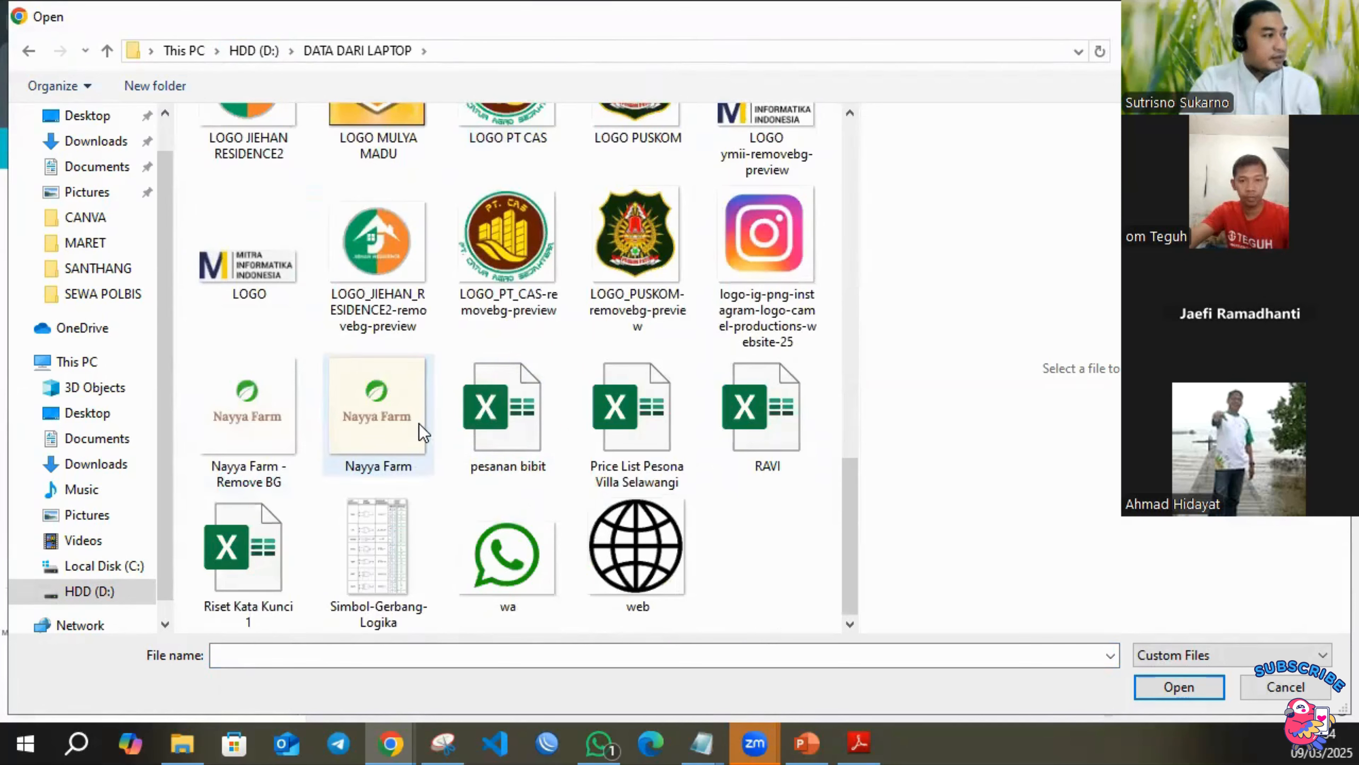
{"action": "double_click", "coordinate": [390, 427]}
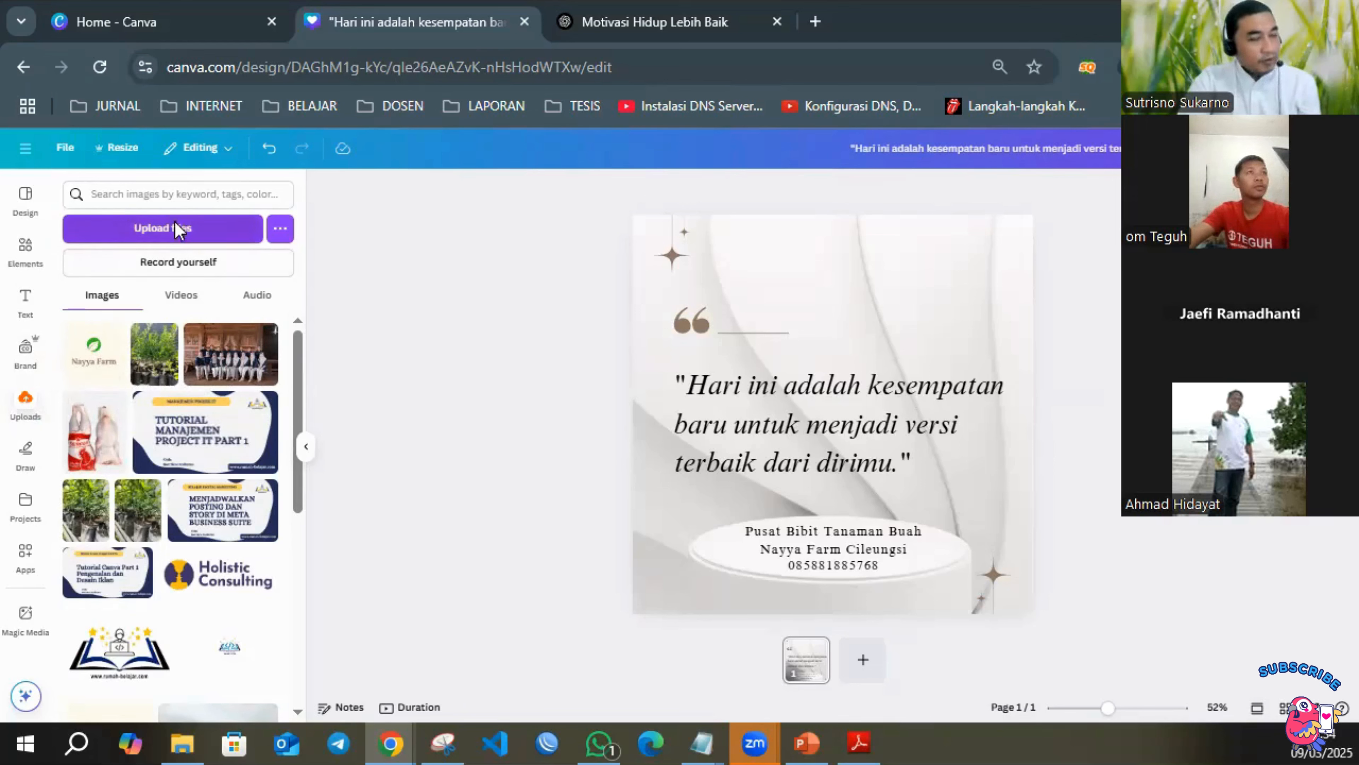
Add the uploaded Nayya Farm logo to the page, shrink it to a small square and centre it near the page's upper edge.
{"action": "left_click", "coordinate": [97, 365]}
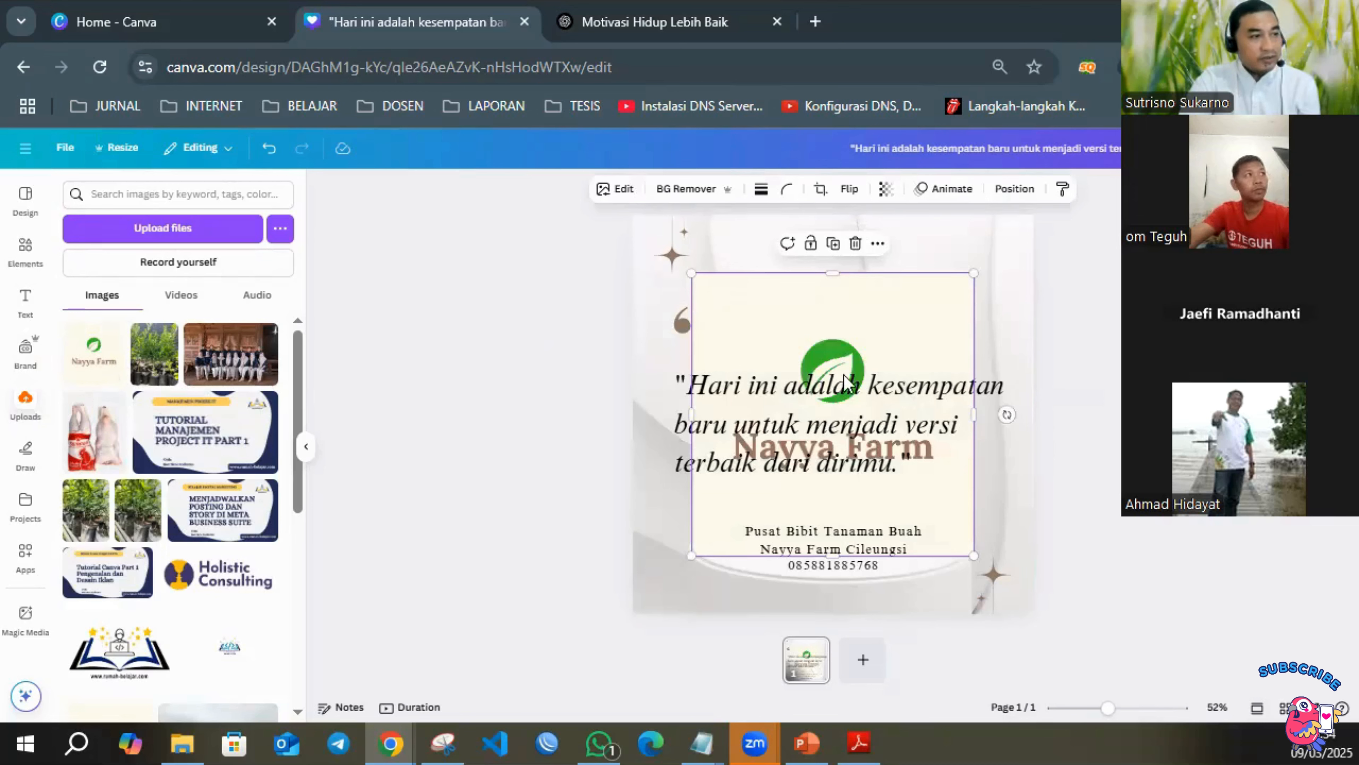
{"action": "left_click_drag", "start_coordinate": [690, 551], "coordinate": [834, 257]}
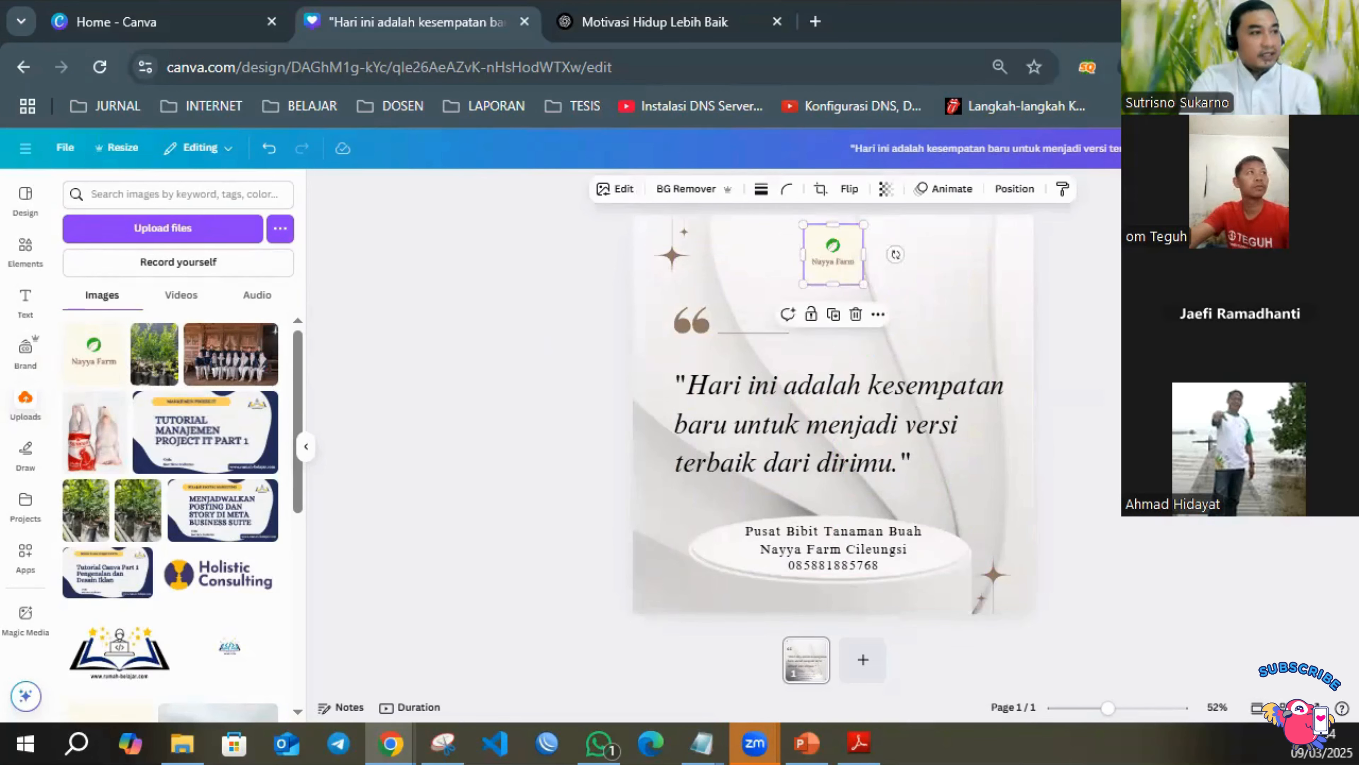
{"action": "left_click", "coordinate": [1104, 335]}
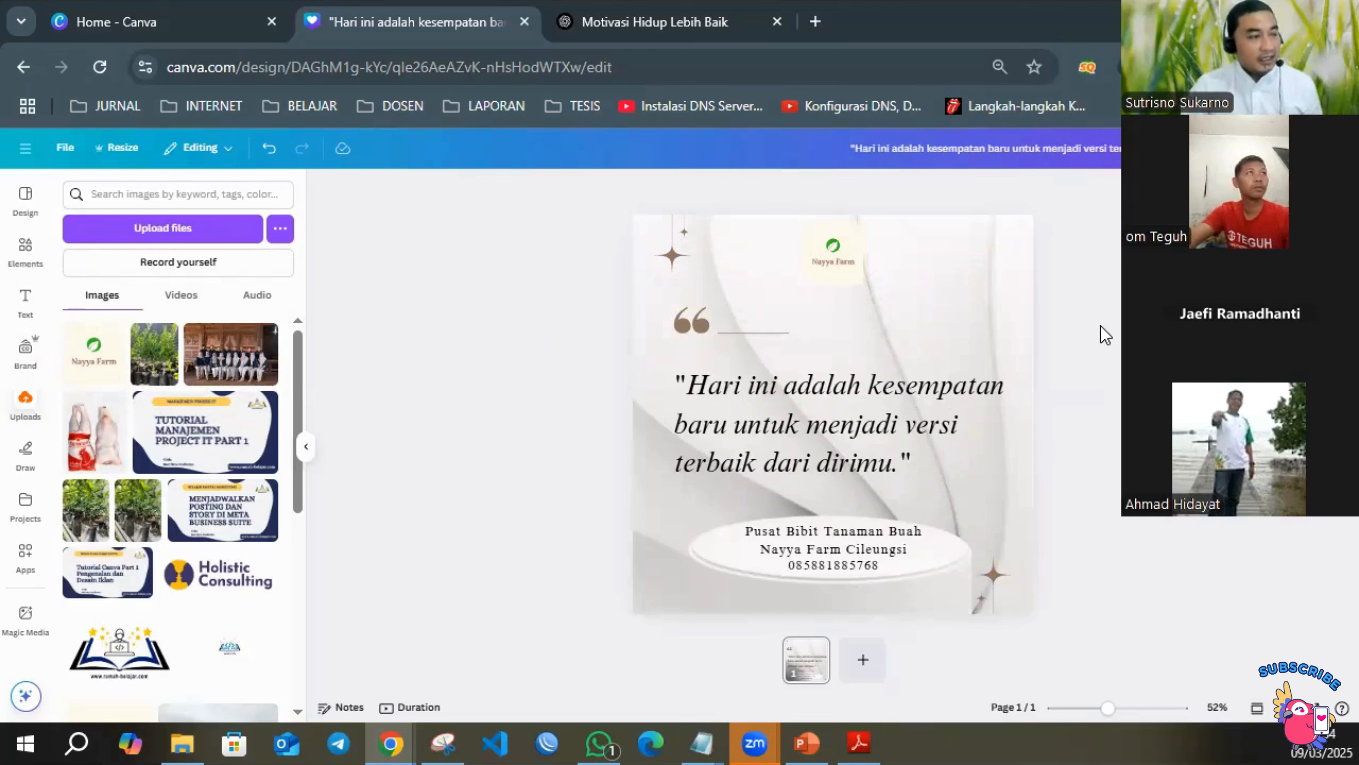
{"action": "left_click", "coordinate": [850, 262]}
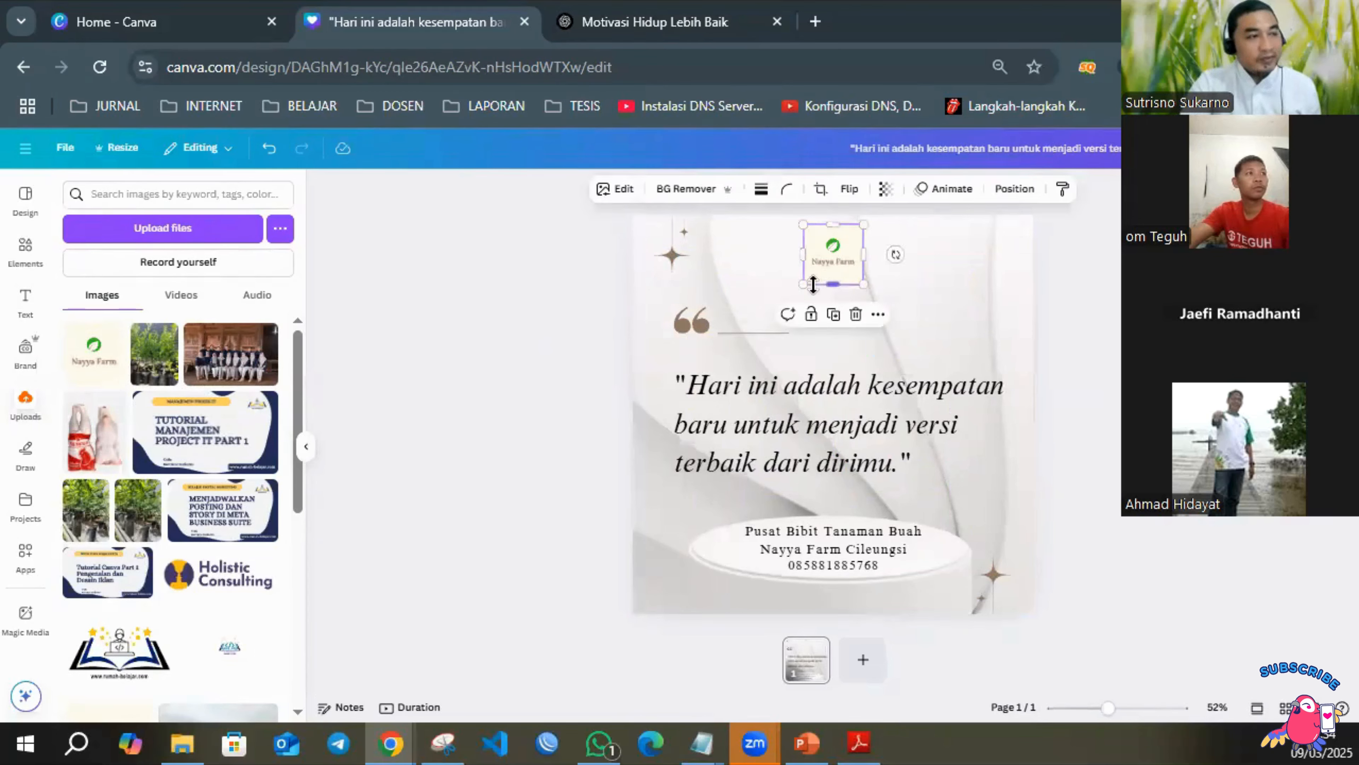
Resize the cream-background Nayya Farm logo to a slightly larger small square and keep it centred near the page's upper edge.
{"action": "left_click_drag", "start_coordinate": [803, 284], "coordinate": [752, 336]}
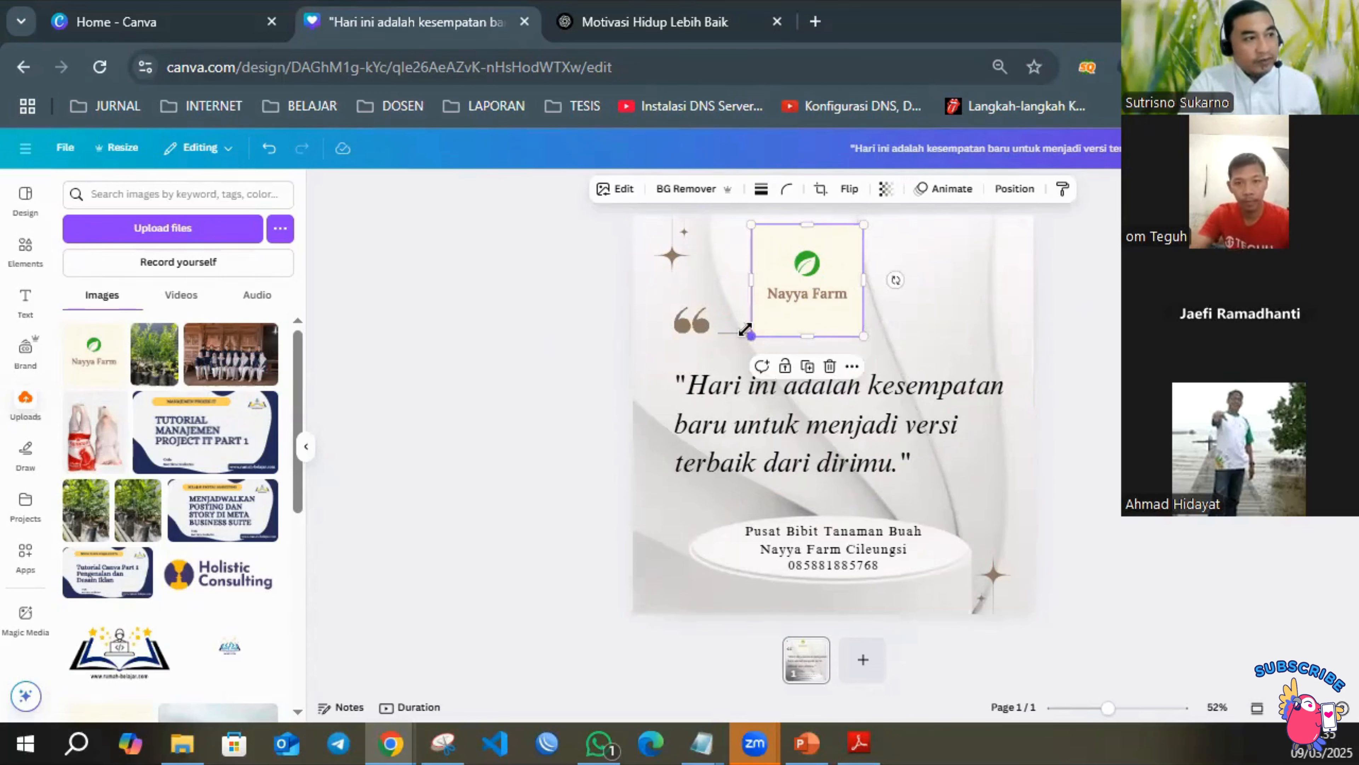
{"action": "left_click_drag", "start_coordinate": [749, 335], "coordinate": [834, 263]}
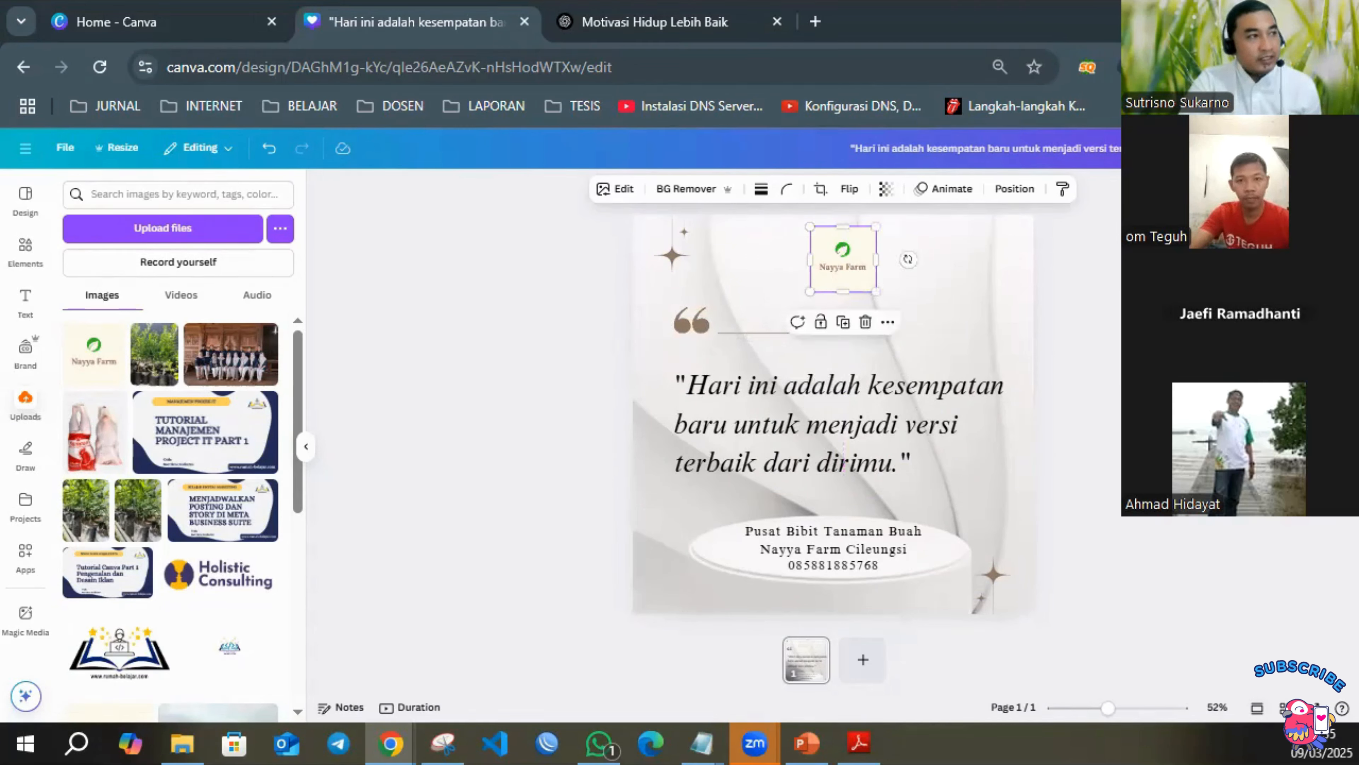
{"action": "left_click", "coordinate": [1156, 278]}
{"action": "left_click", "coordinate": [842, 269]}
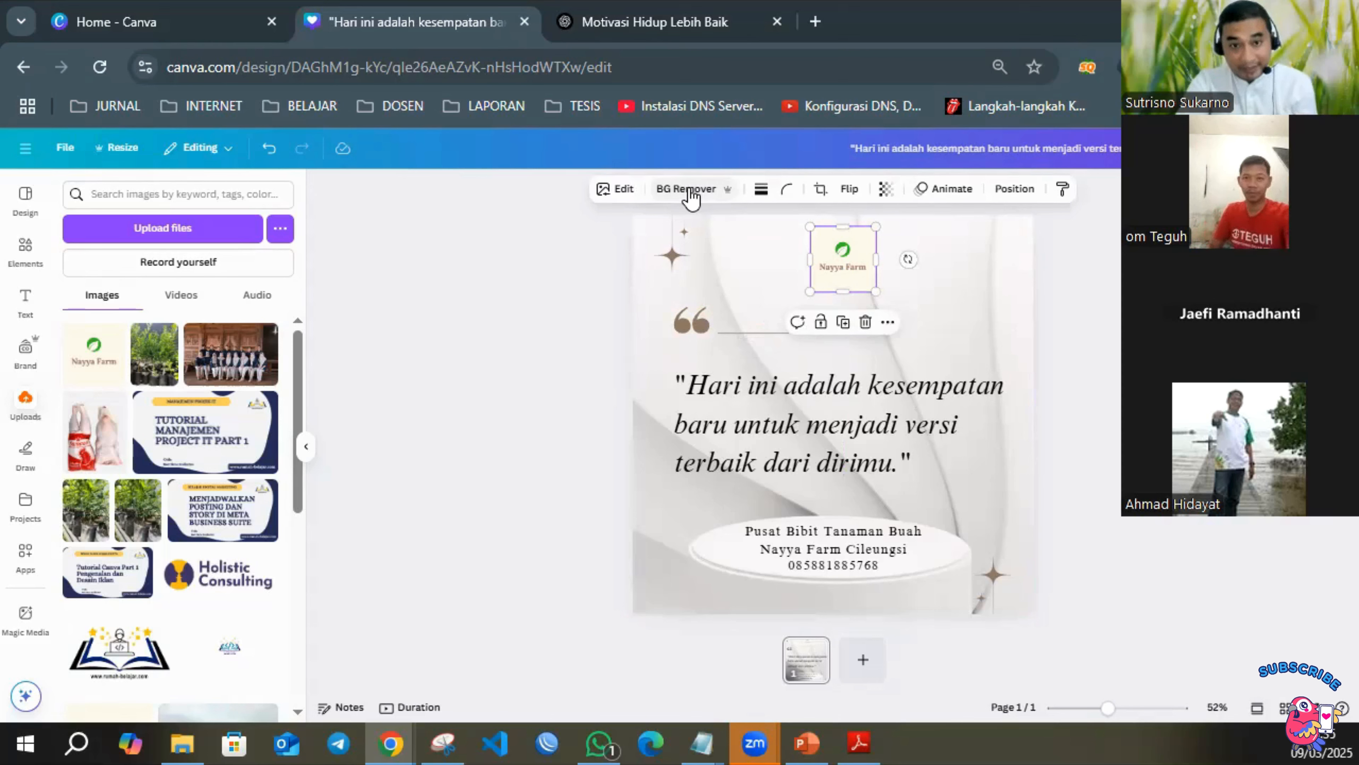
{"action": "left_click", "coordinate": [1120, 274]}
{"action": "left_click", "coordinate": [852, 264]}
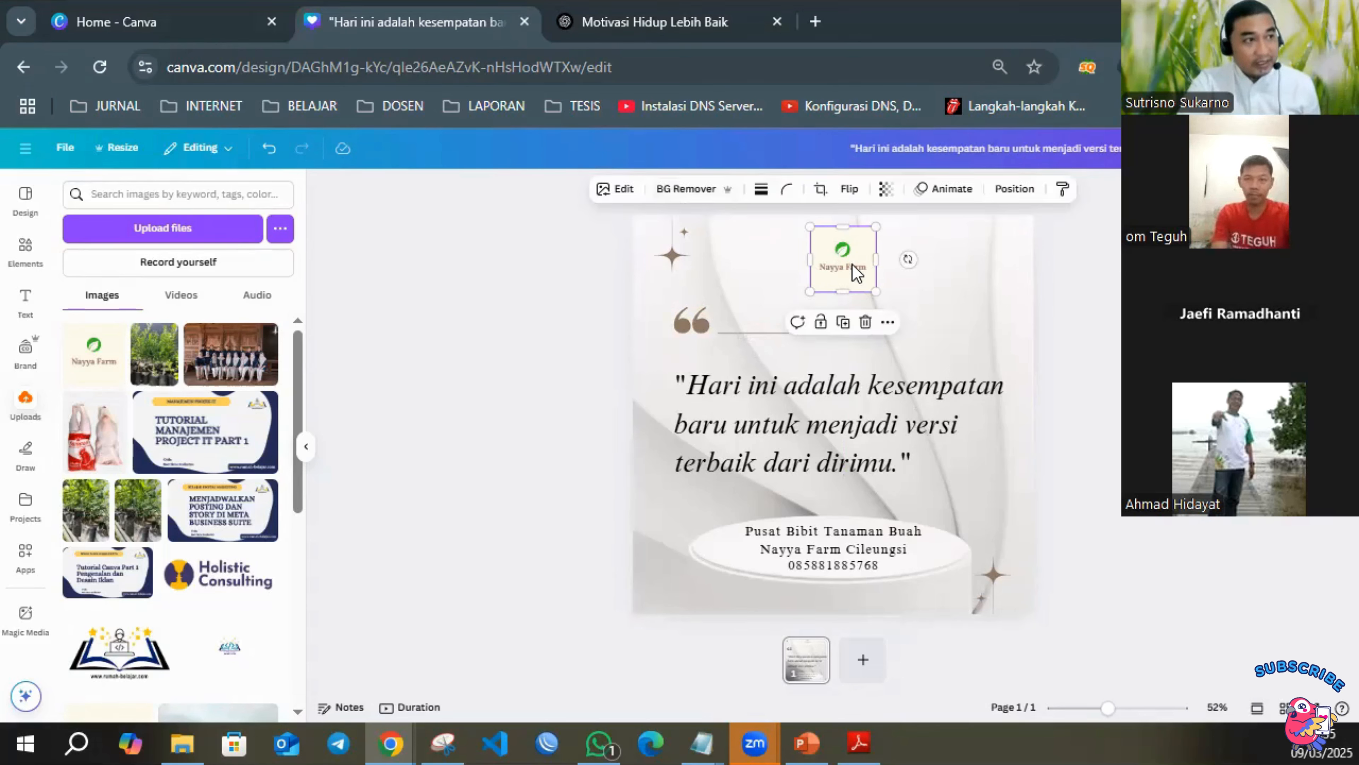
Try BG Remover on the Nayya Farm logo at a larger size, and delete the logo from the page.
{"action": "left_click", "coordinate": [678, 195]}
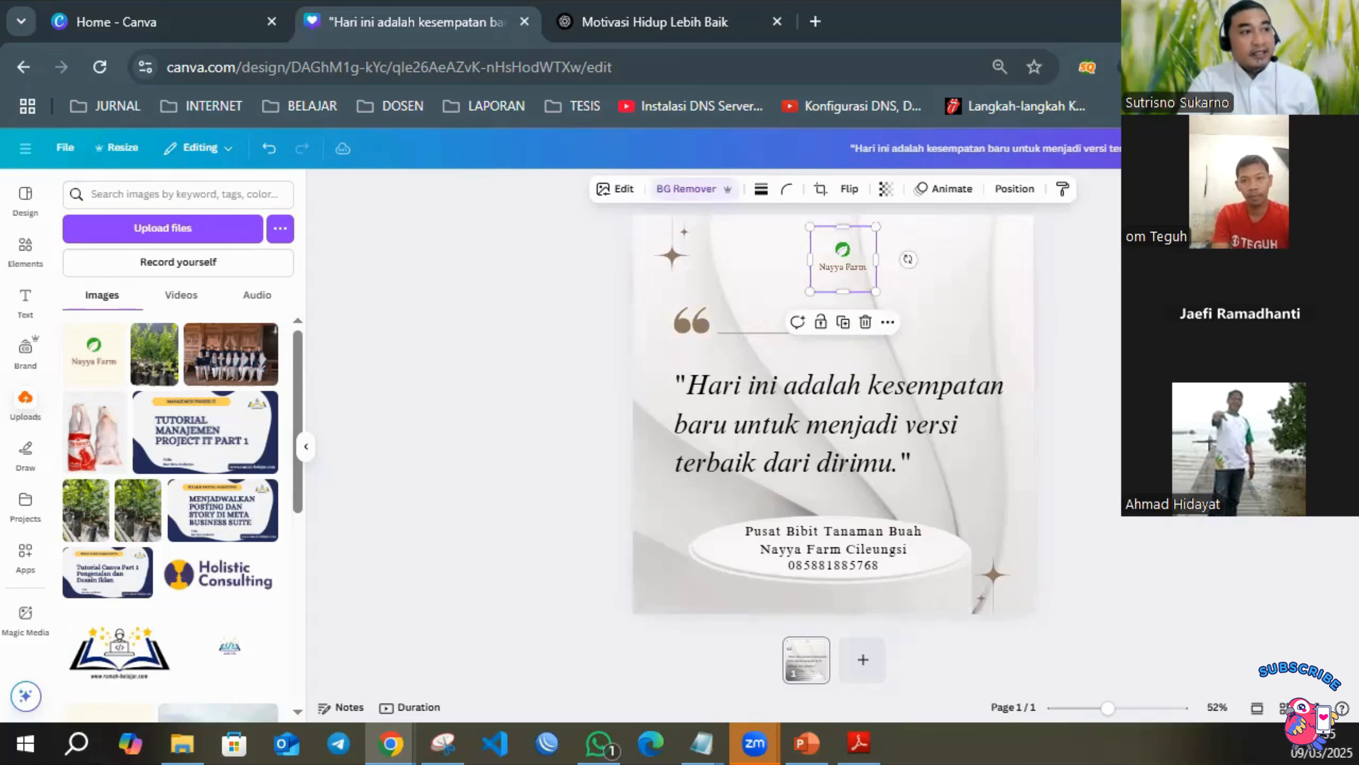
{"action": "left_click", "coordinate": [1110, 310]}
{"action": "left_click", "coordinate": [843, 266]}
{"action": "left_click_drag", "start_coordinate": [809, 292], "coordinate": [839, 274]}
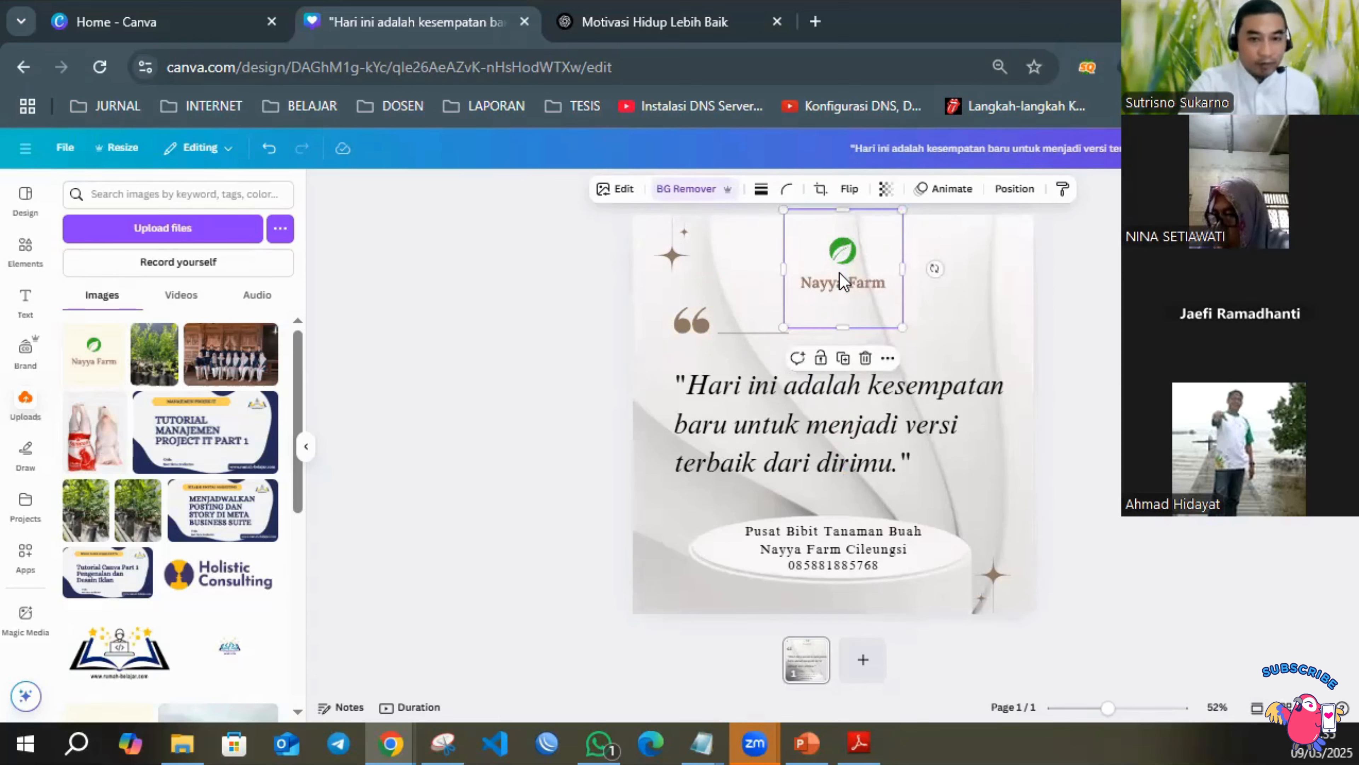
{"action": "key", "text": "Delete"}
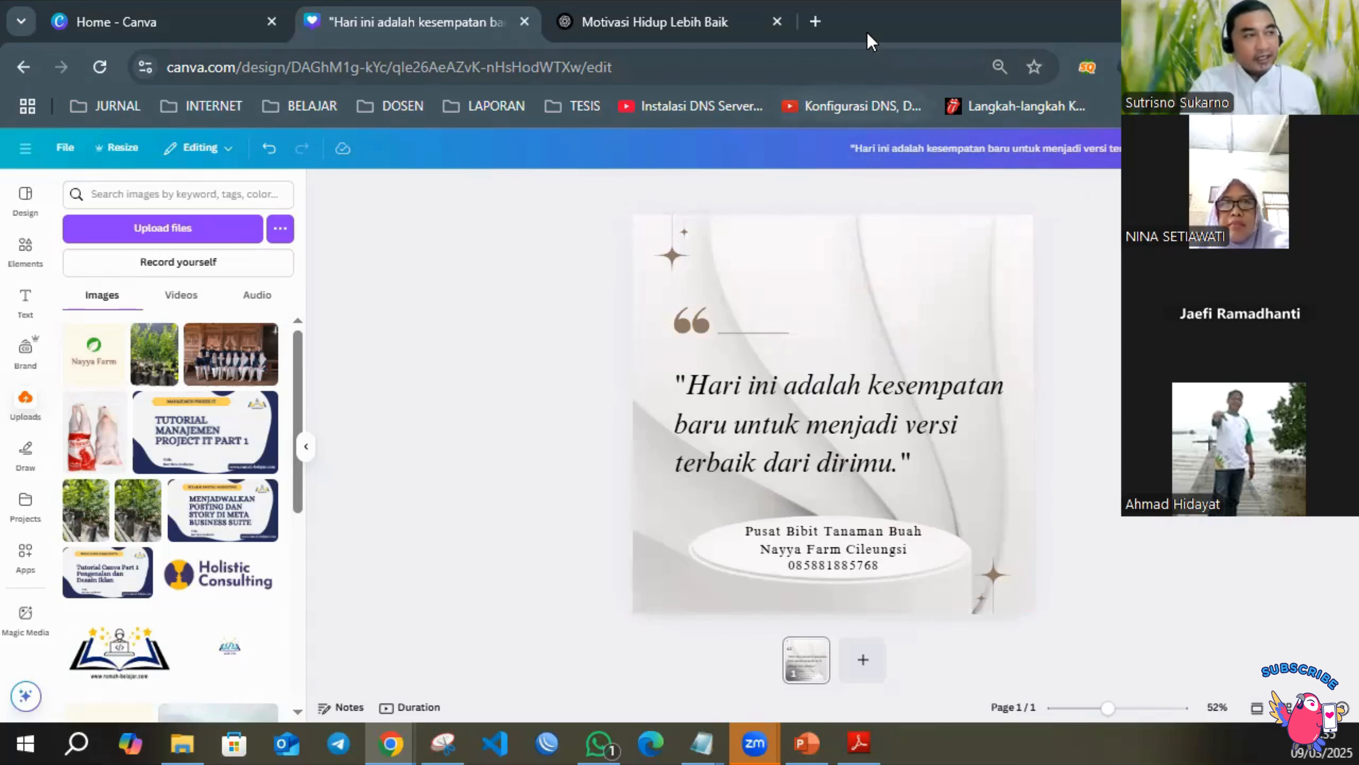
Open the remove.bg image upload page in a new browser tab.
{"action": "left_click", "coordinate": [815, 22]}
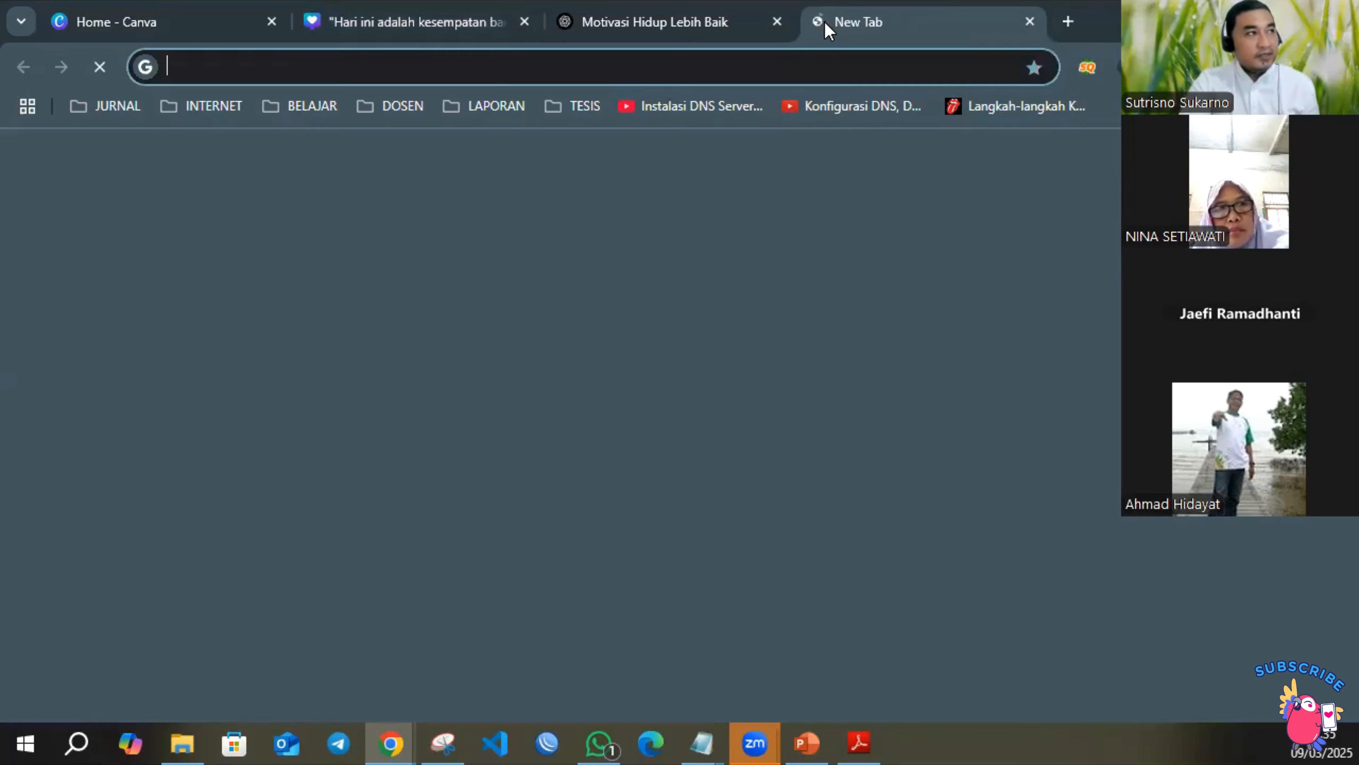
{"action": "type", "text": "remo"}
{"action": "key", "text": "Return"}
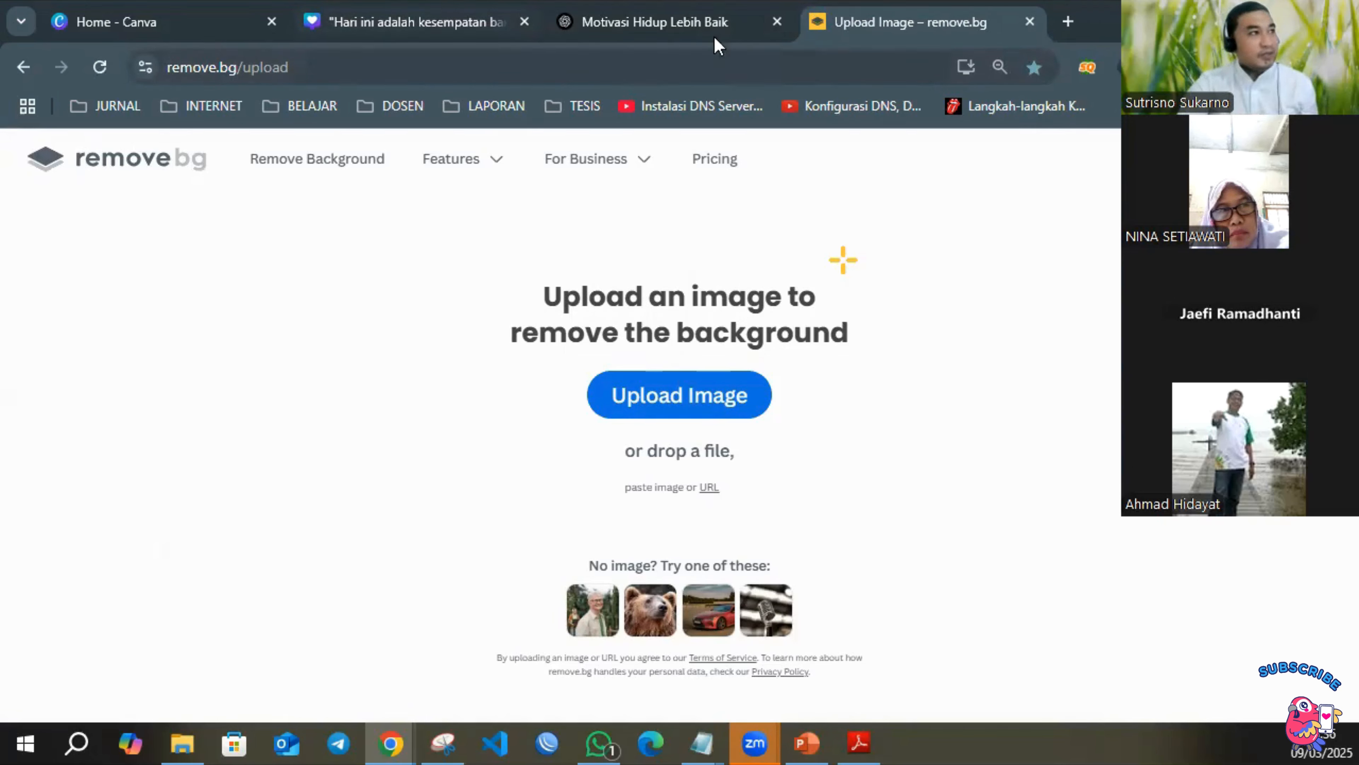
Switch back to the Canva design, add the uploaded cream-background Nayya Farm logo again and shrink it to fit above the quote.
{"action": "left_click", "coordinate": [694, 24]}
{"action": "left_click", "coordinate": [483, 38]}
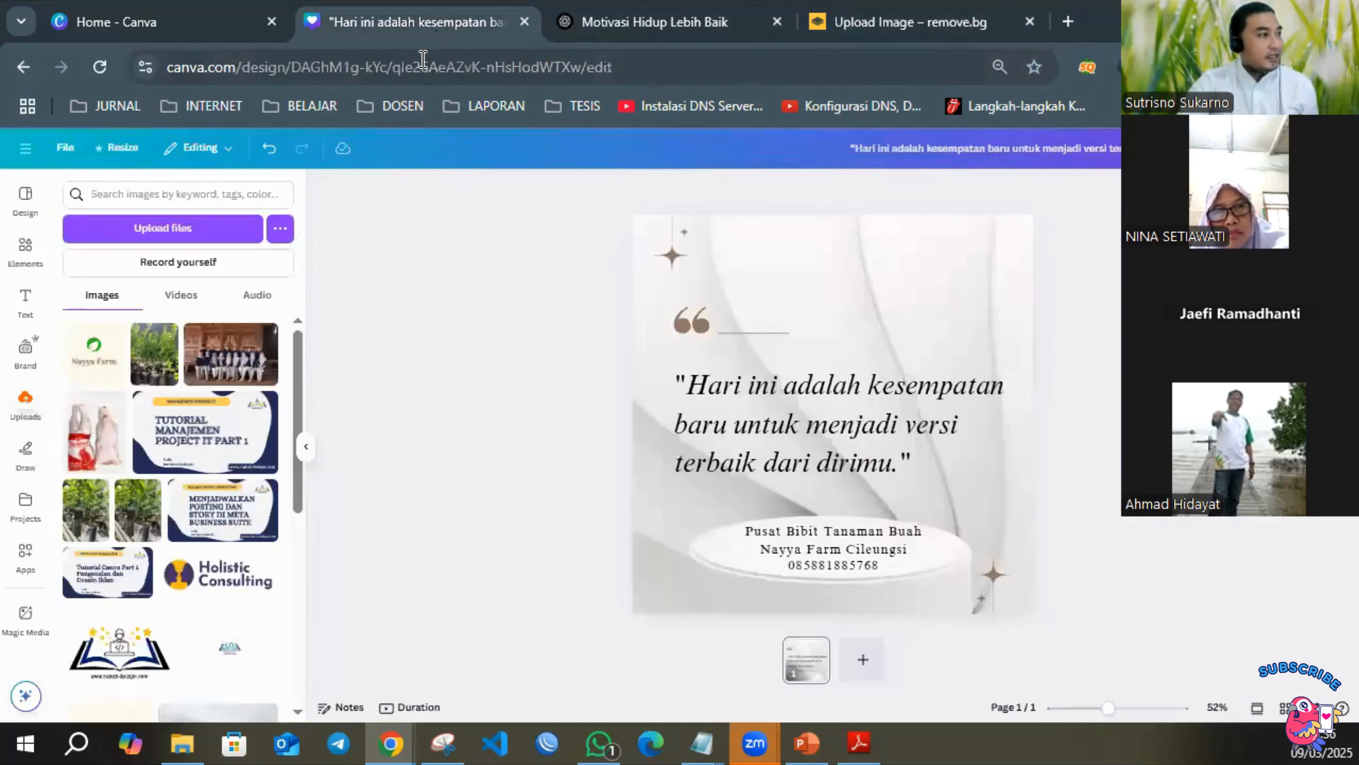
{"action": "left_click", "coordinate": [99, 356]}
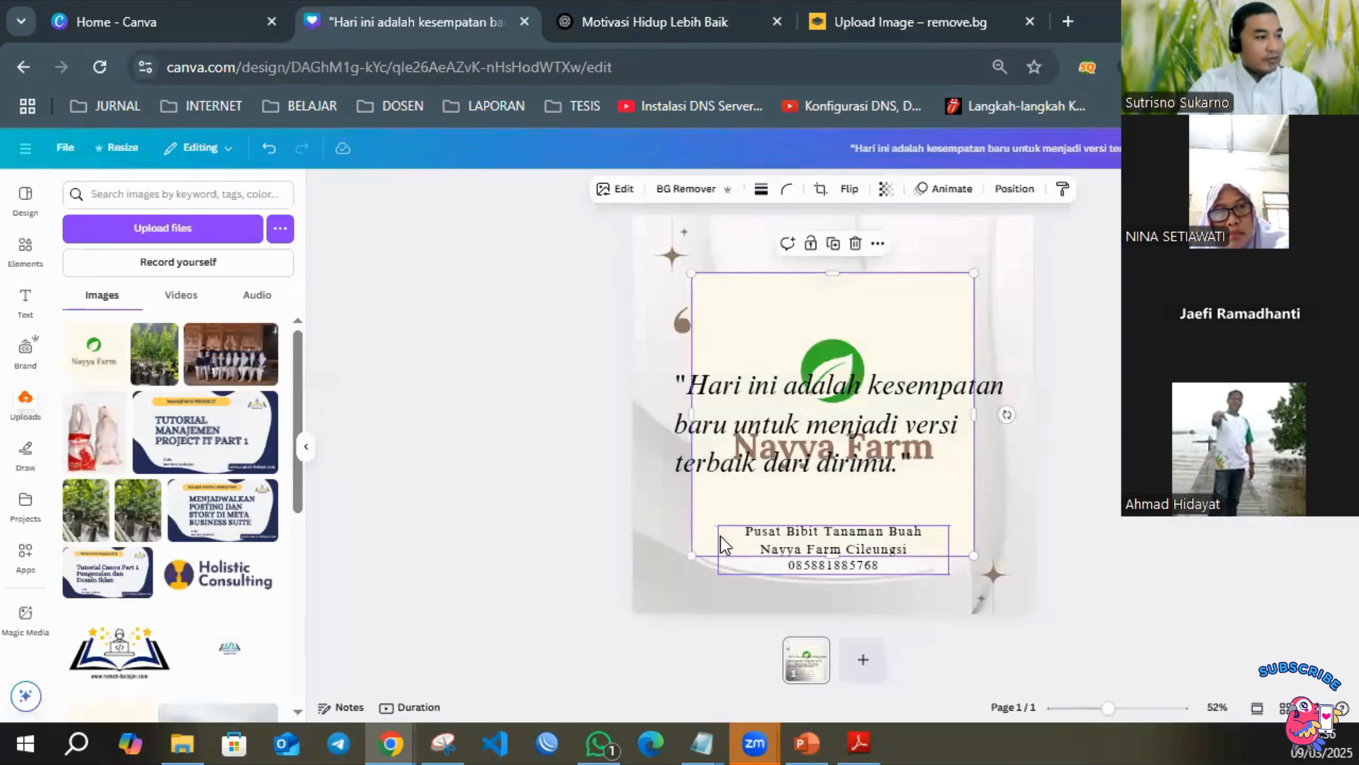
{"action": "left_click_drag", "start_coordinate": [692, 555], "coordinate": [852, 397]}
{"action": "left_click_drag", "start_coordinate": [910, 337], "coordinate": [840, 266]}
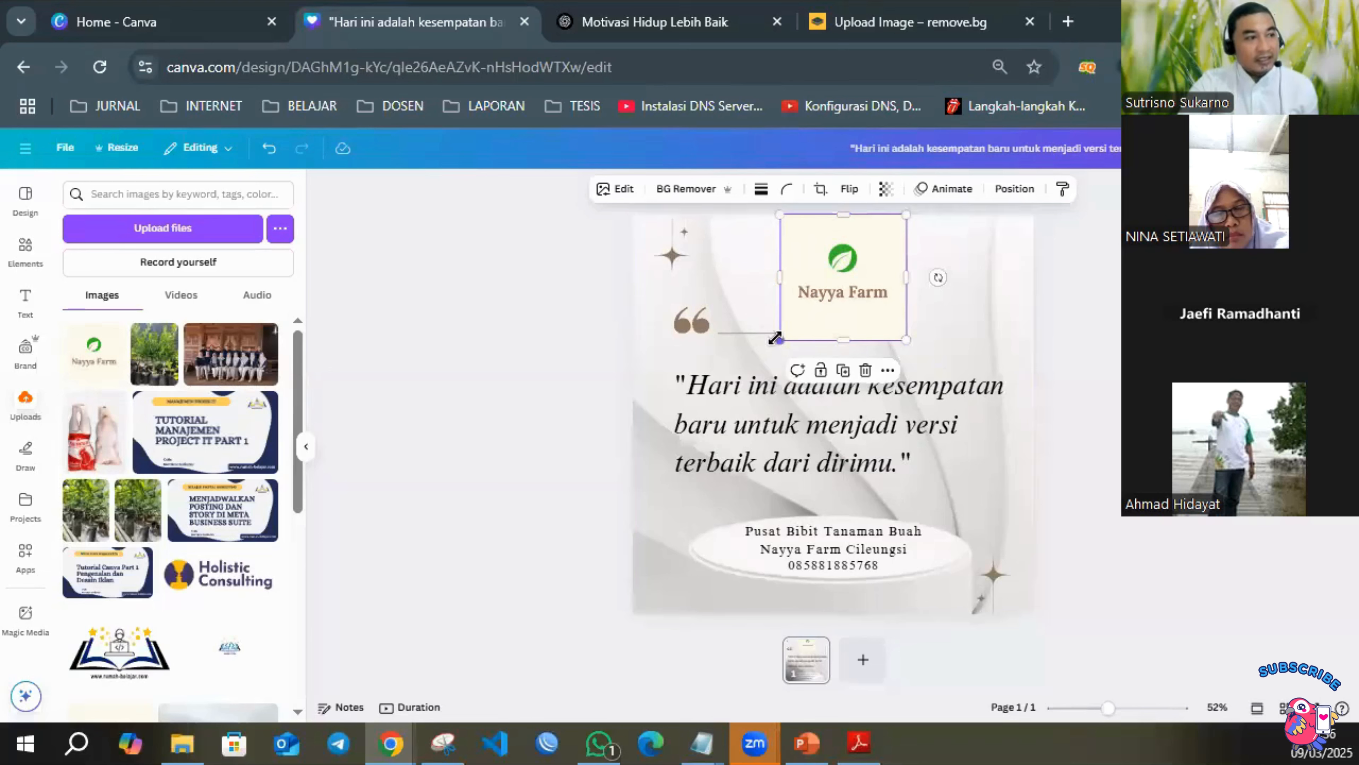
Remove the cream background of the placed Nayya Farm logo with Canva's BG Remover.
{"action": "left_click", "coordinate": [1089, 322]}
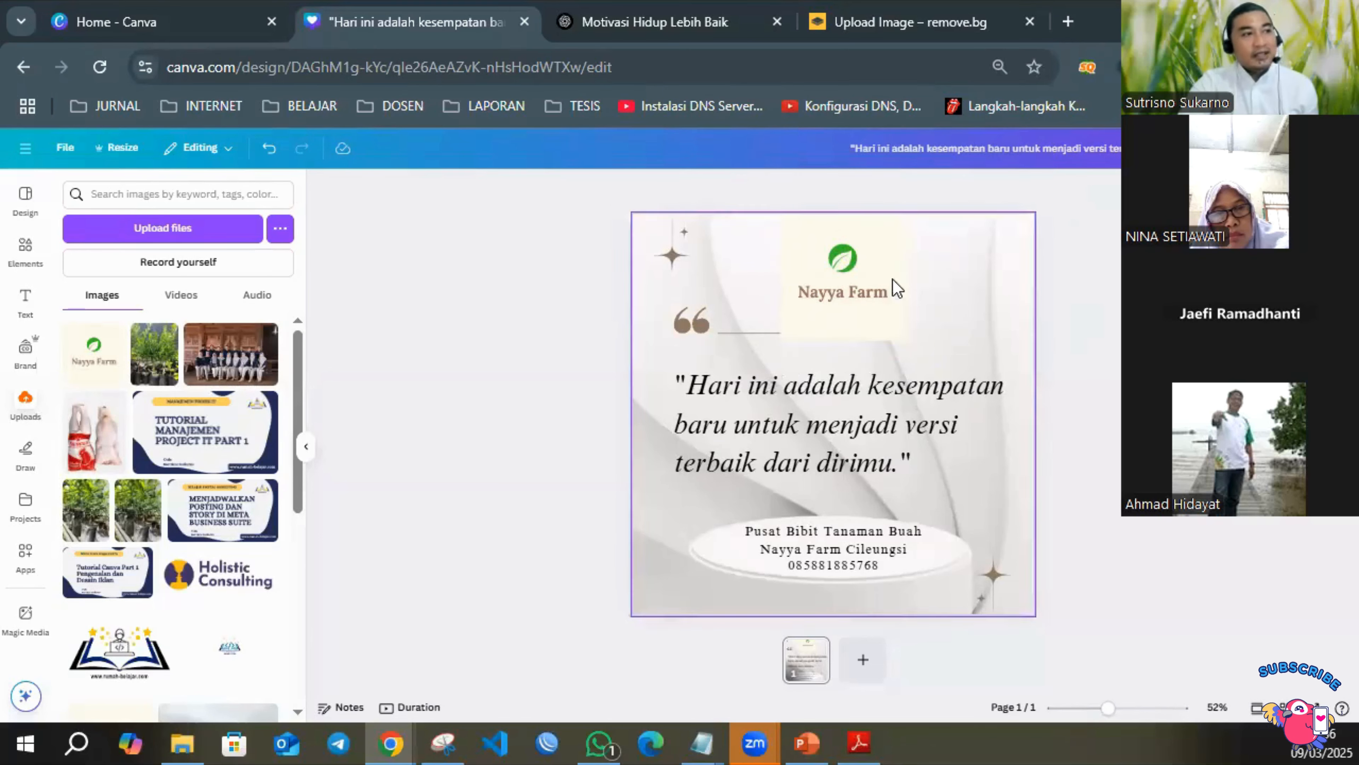
{"action": "left_click", "coordinate": [839, 280]}
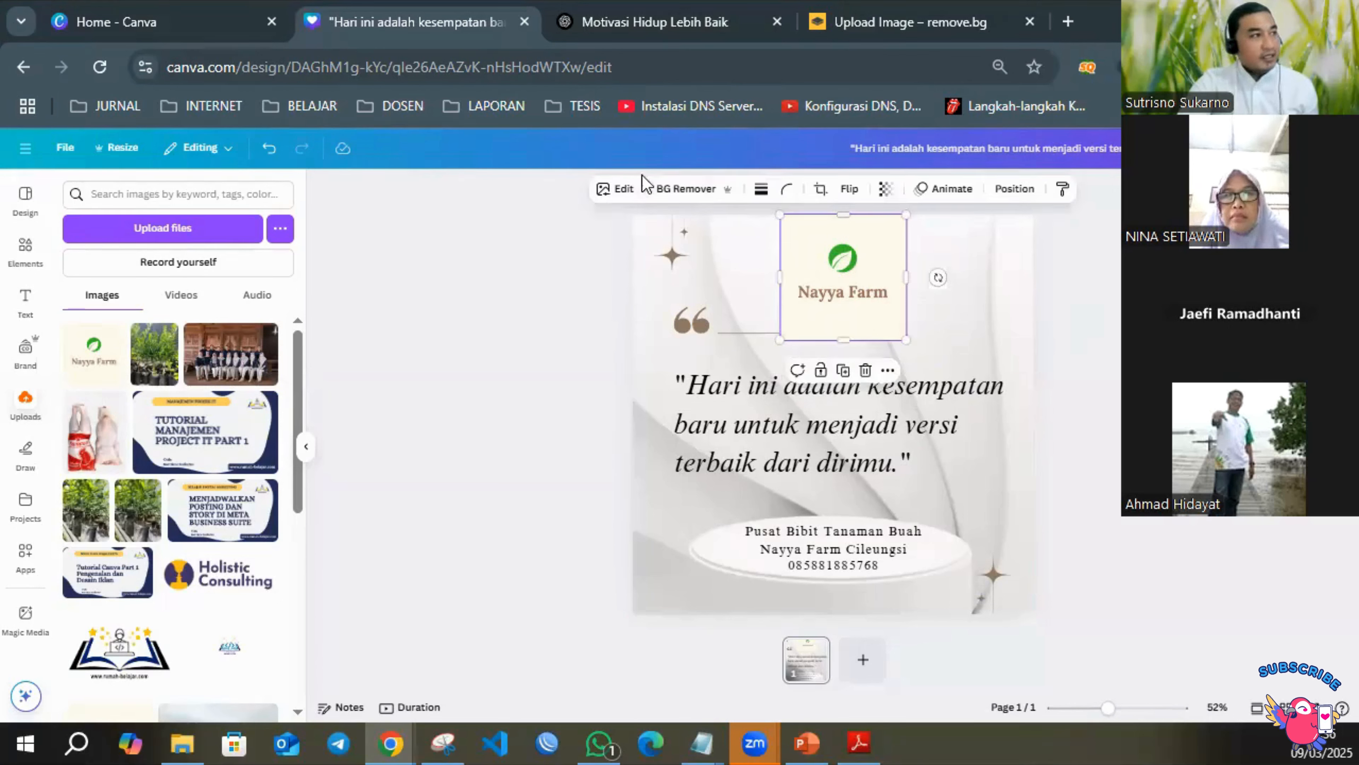
{"action": "left_click", "coordinate": [690, 190]}
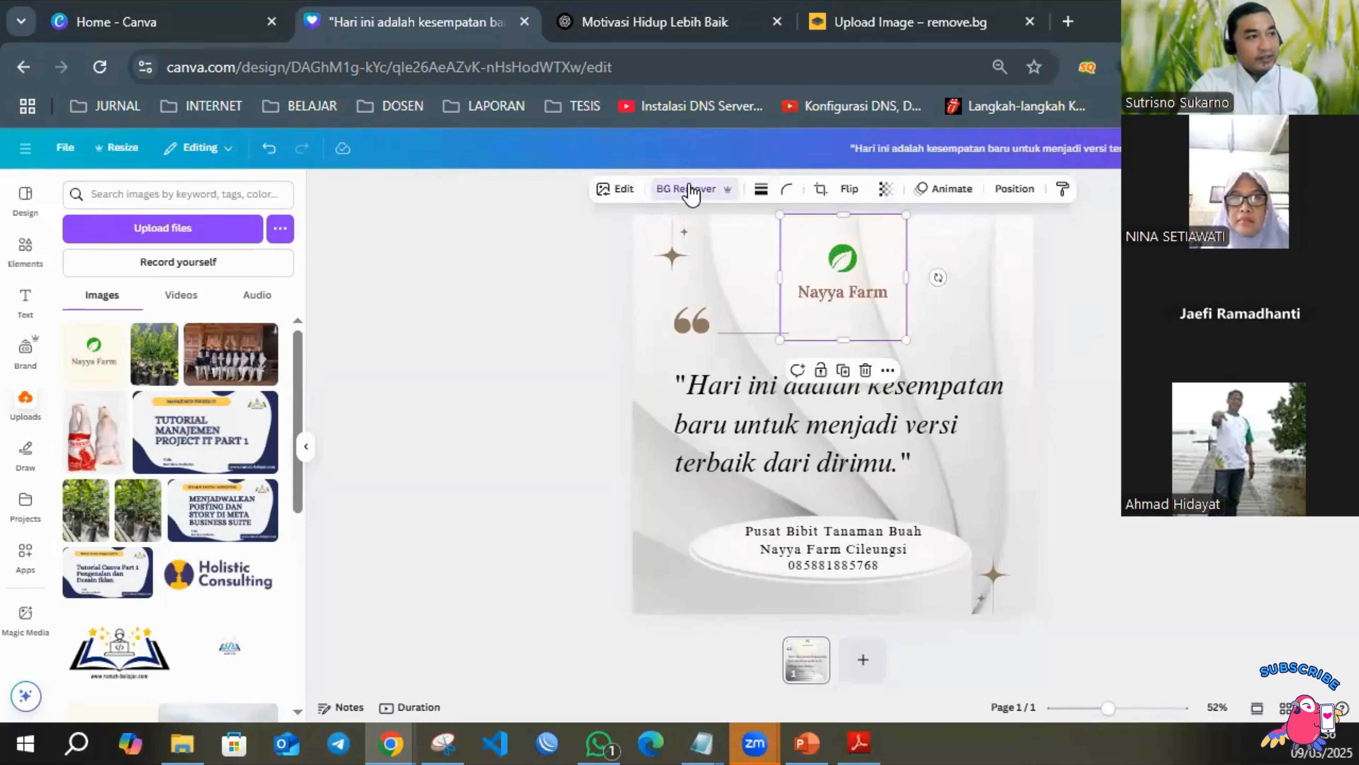
{"action": "left_click", "coordinate": [842, 303]}
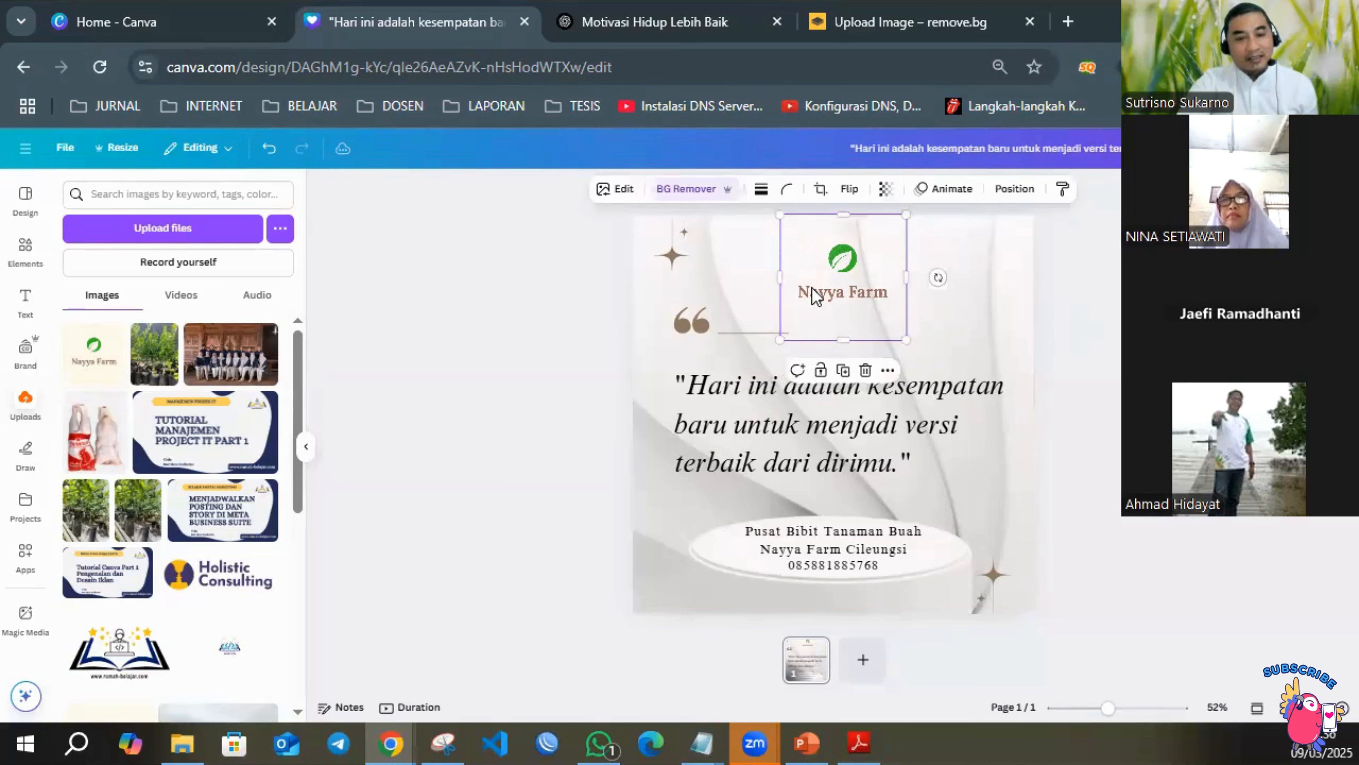
Switch to remove.bg and upload the cream-background Nayya Farm logo from the DATA DARI LAPTOP folder.
{"action": "left_click", "coordinate": [931, 24]}
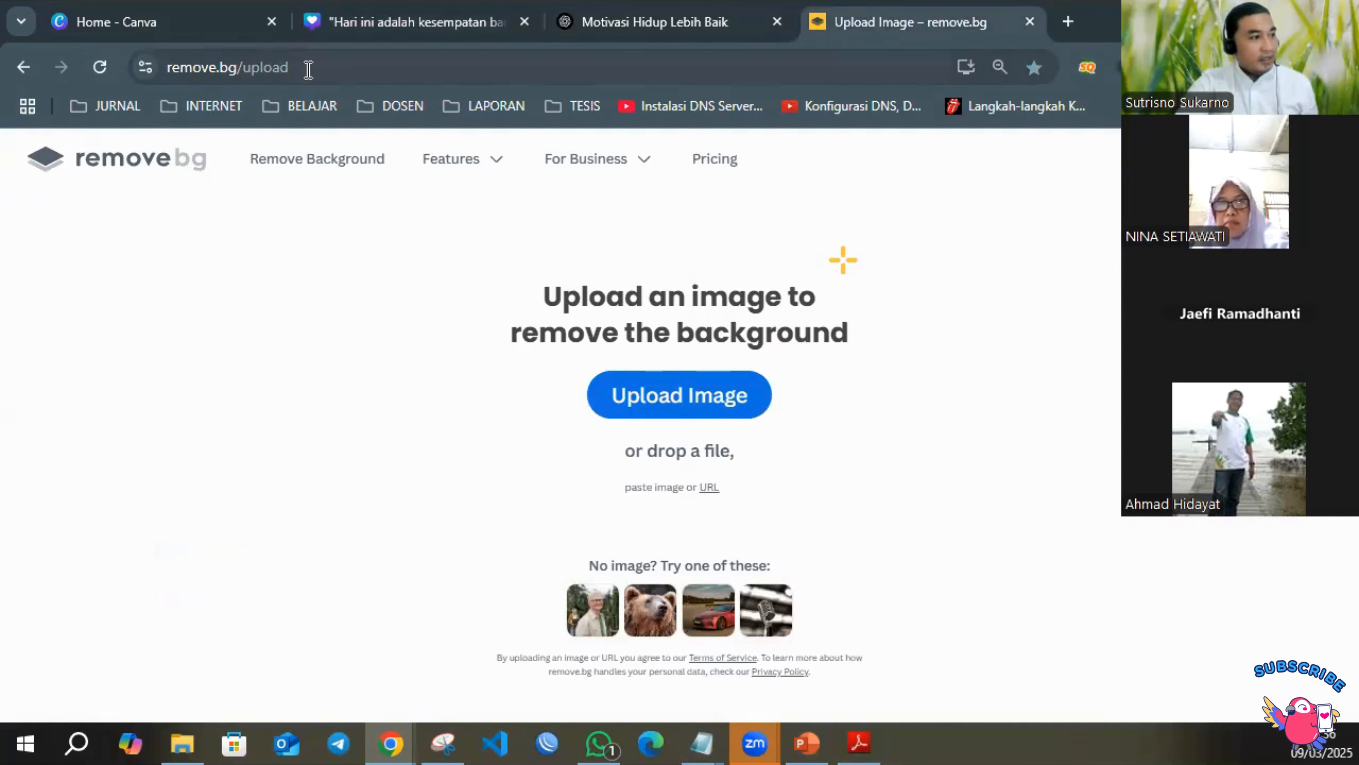
{"action": "left_click", "coordinate": [718, 386]}
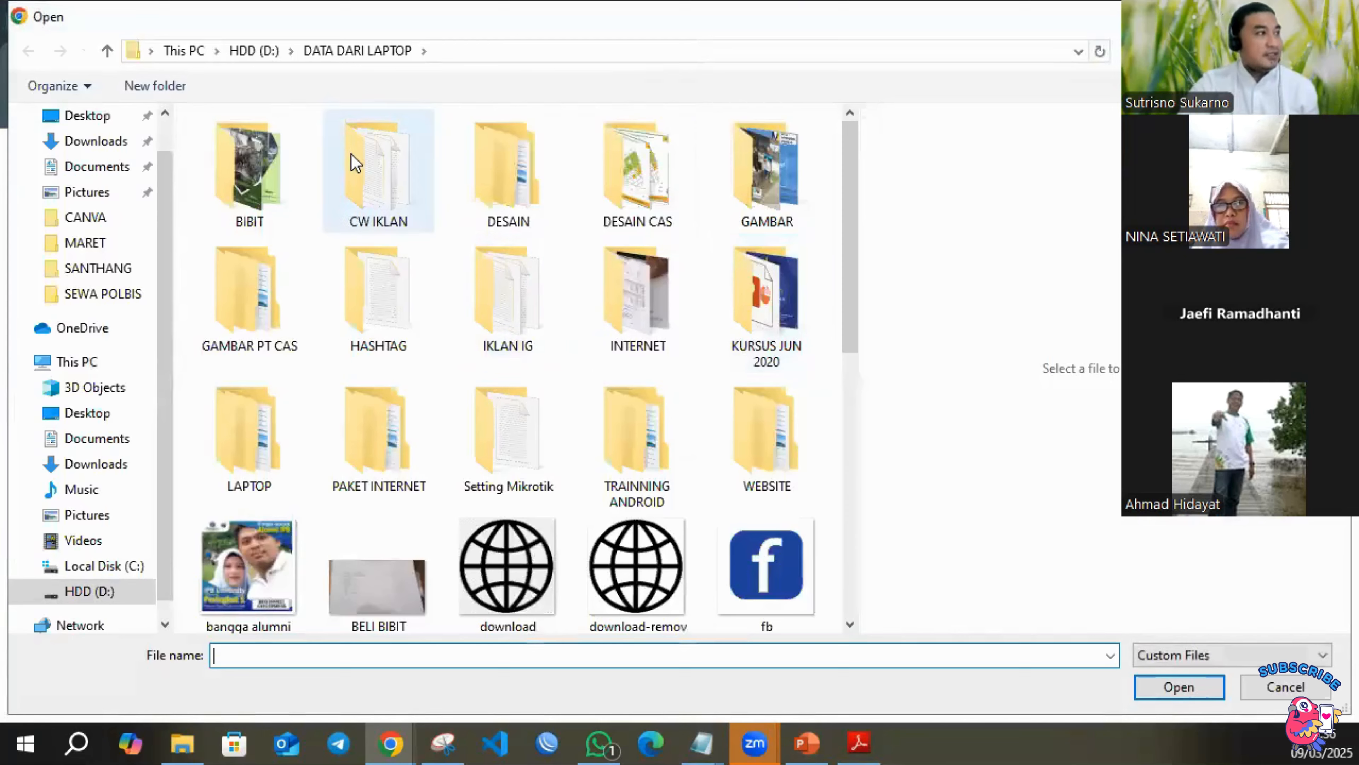
{"action": "scroll", "coordinate": [380, 258], "scroll_direction": "down", "scroll_amount": 10}
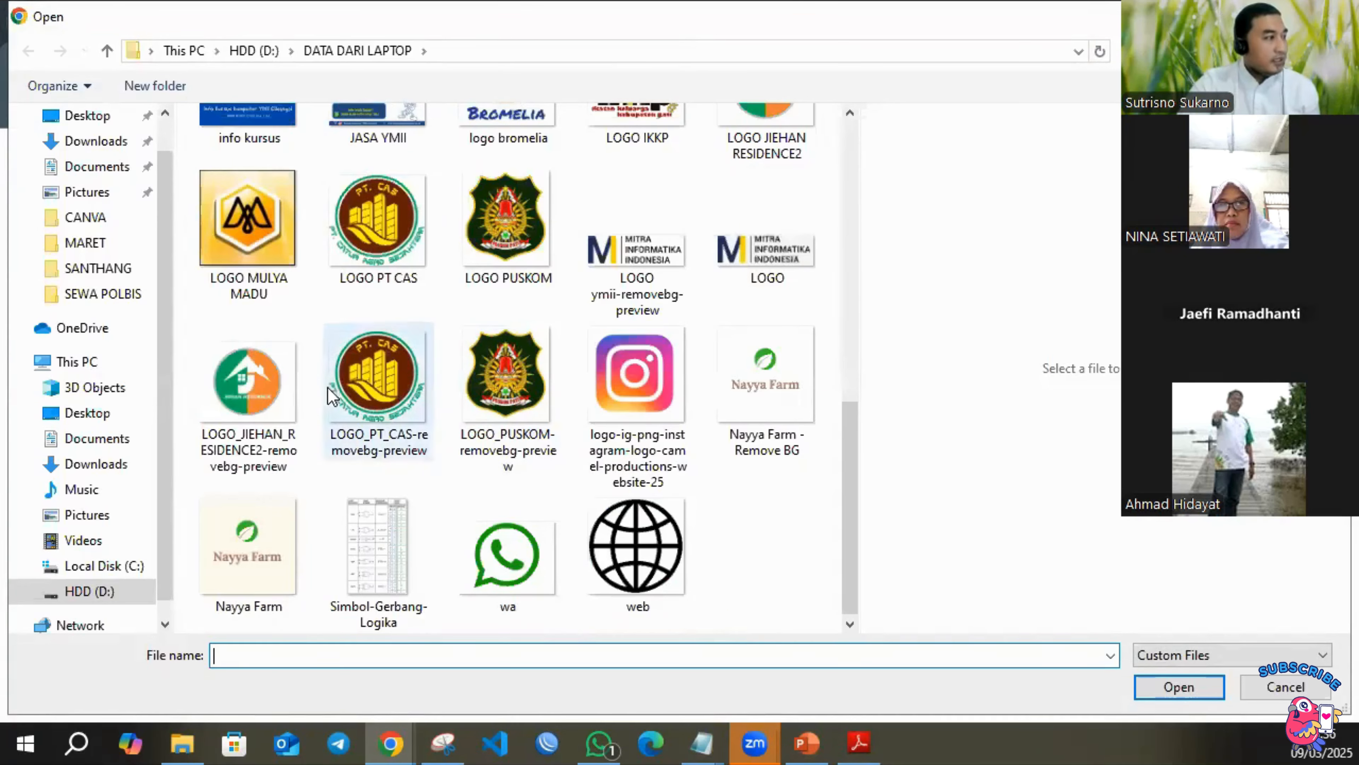
{"action": "double_click", "coordinate": [254, 562]}
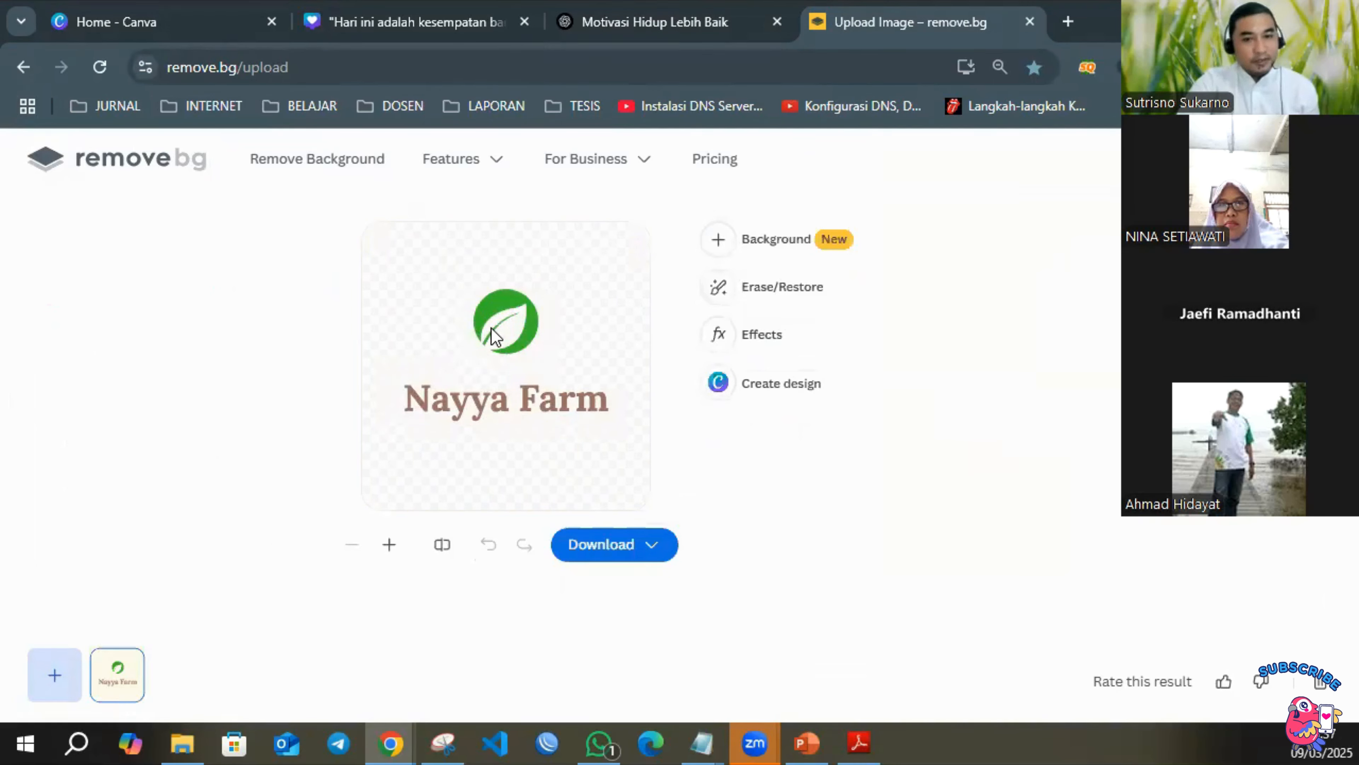
Try the pink-and-blue sunset photo as a new background behind the logo cut-out.
{"action": "left_click", "coordinate": [716, 243]}
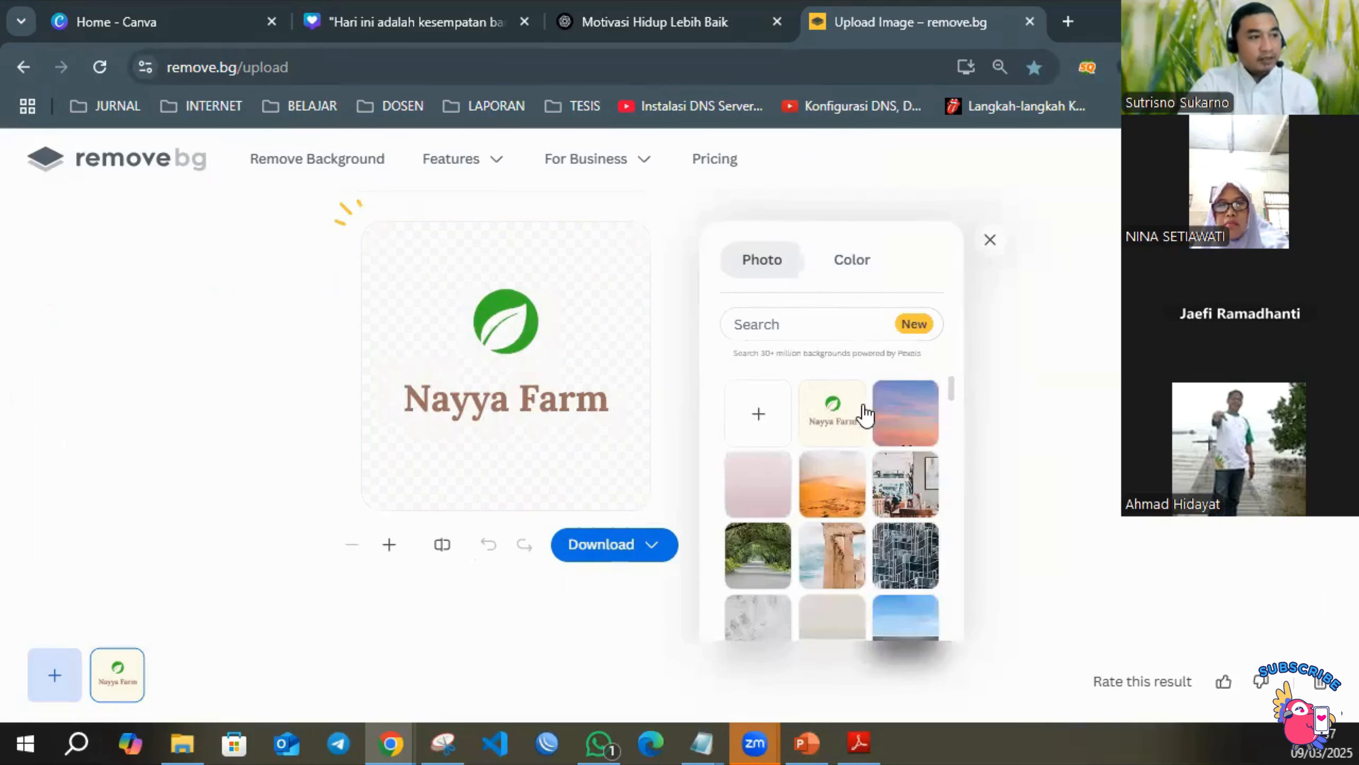
{"action": "left_click", "coordinate": [925, 428]}
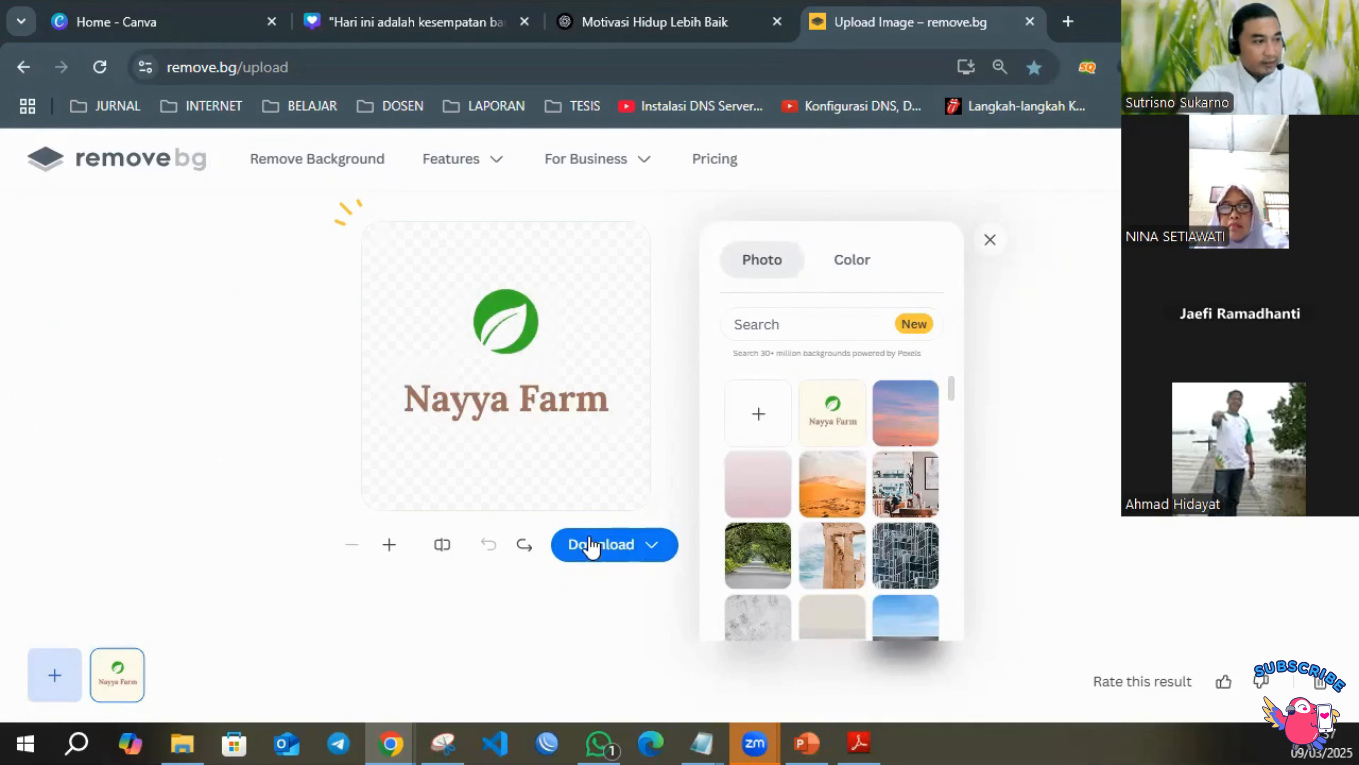
Download the free 500 x 500 preview of the transparent logo and save it to the Desktop as "logo nayya farm remove bg".
{"action": "left_click", "coordinate": [609, 552]}
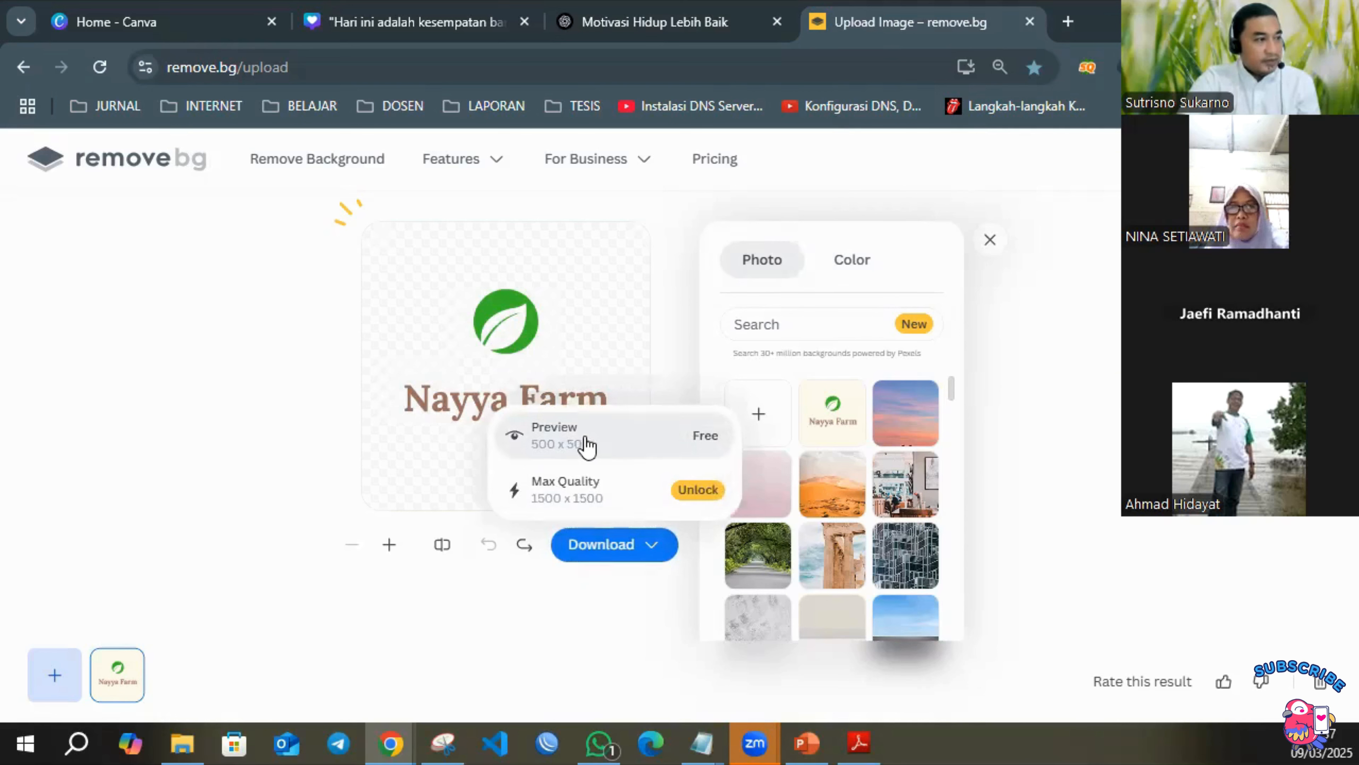
{"action": "left_click", "coordinate": [630, 438]}
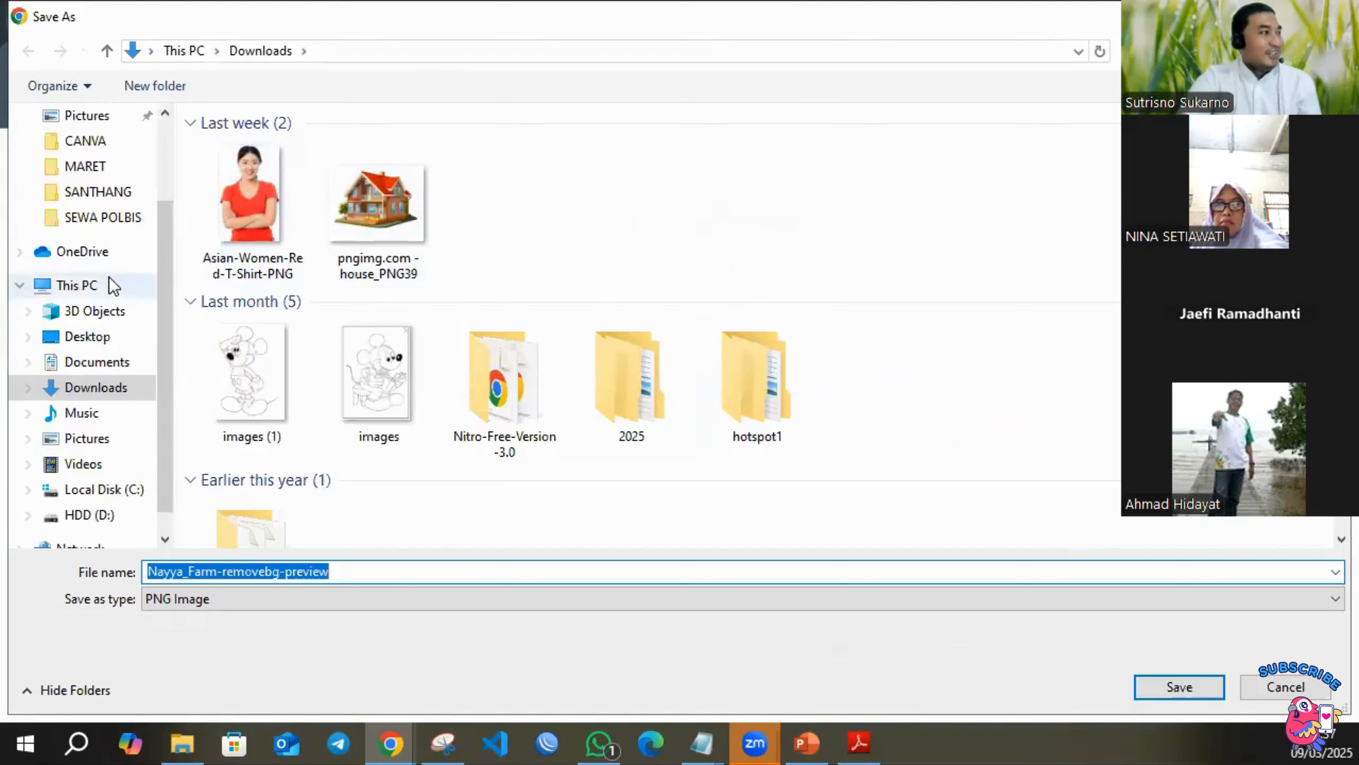
{"action": "scroll", "coordinate": [108, 277], "scroll_direction": "down", "scroll_amount": 1}
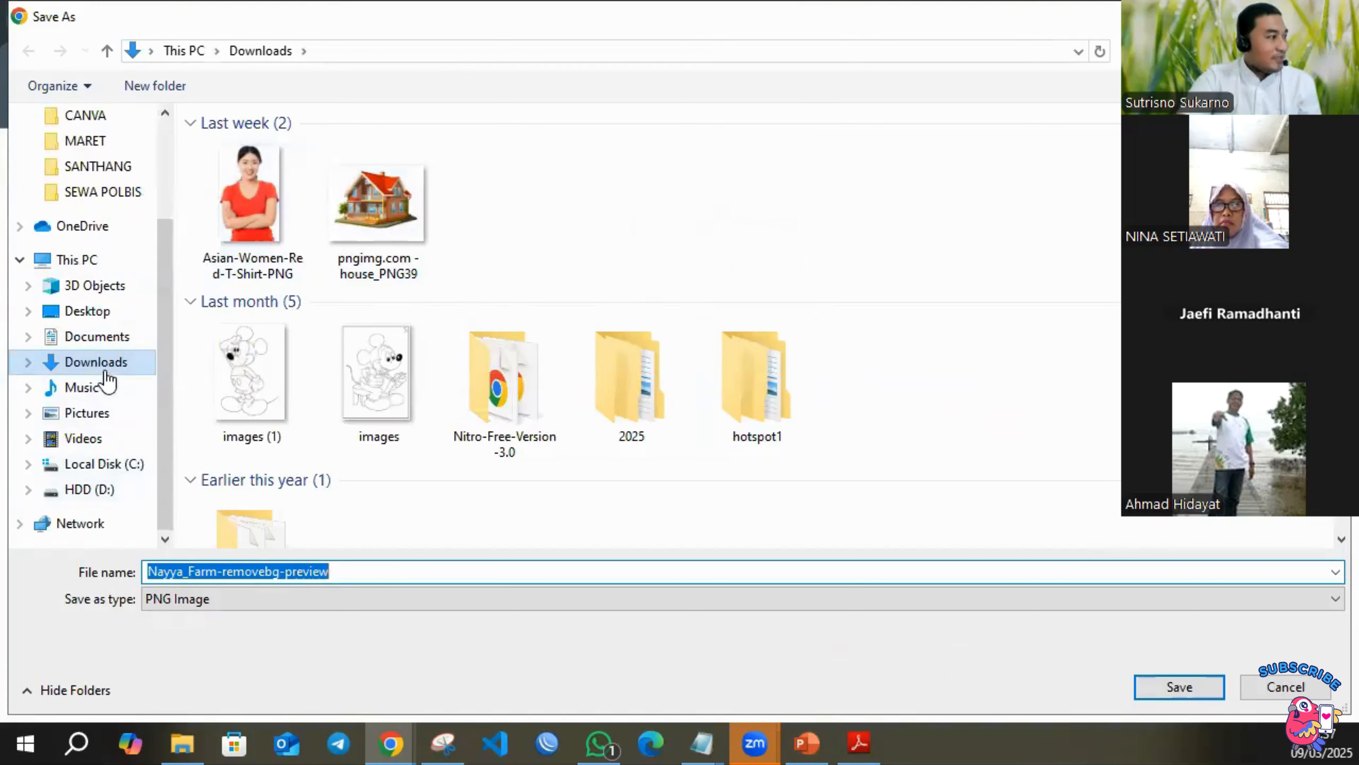
{"action": "left_click", "coordinate": [114, 313]}
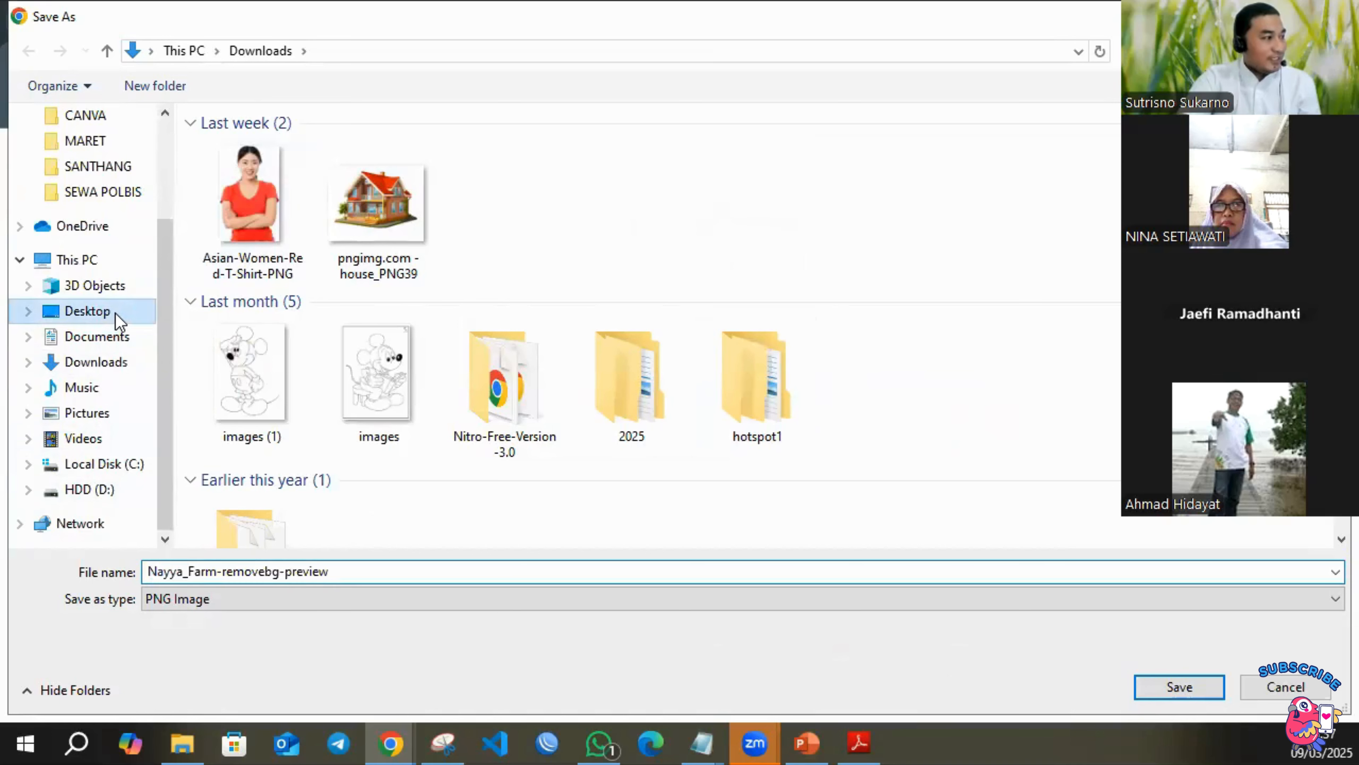
{"action": "left_click", "coordinate": [358, 571]}
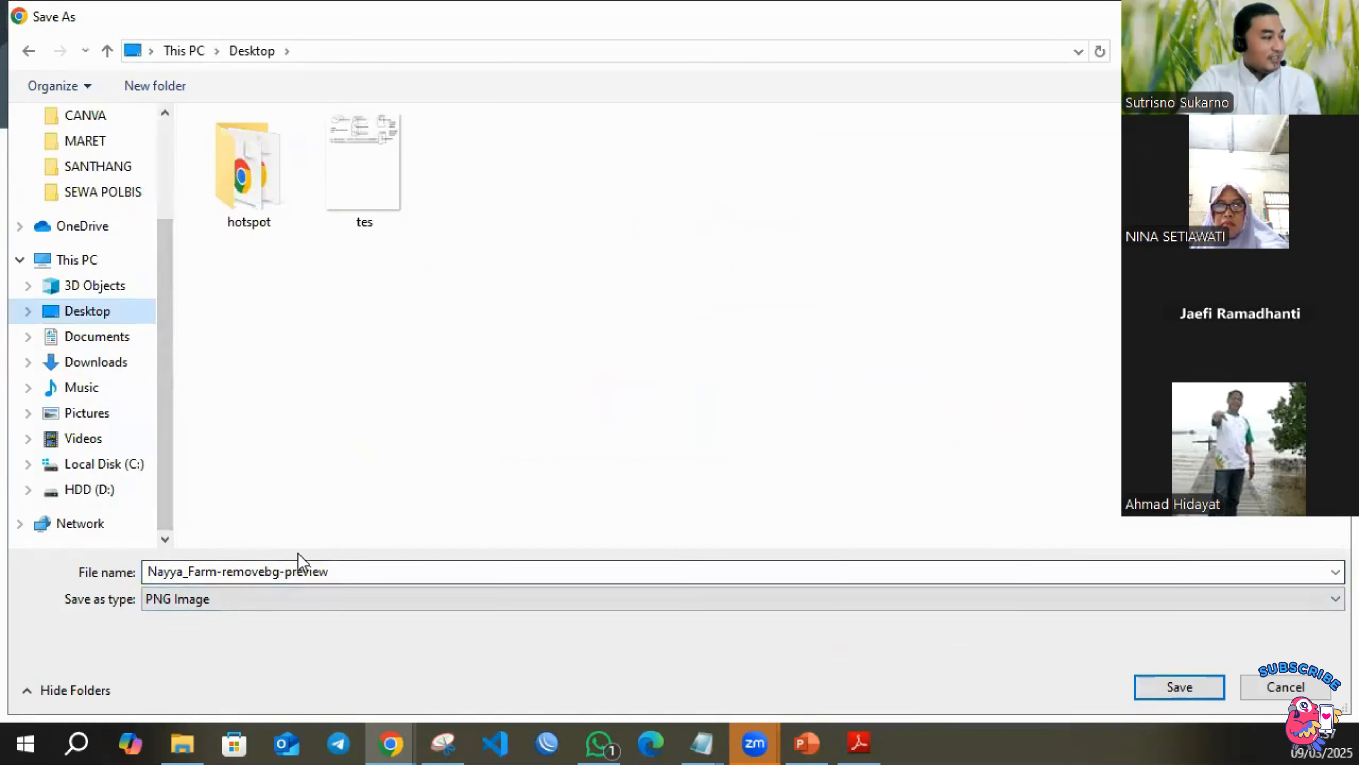
{"action": "type", "text": "lo"}
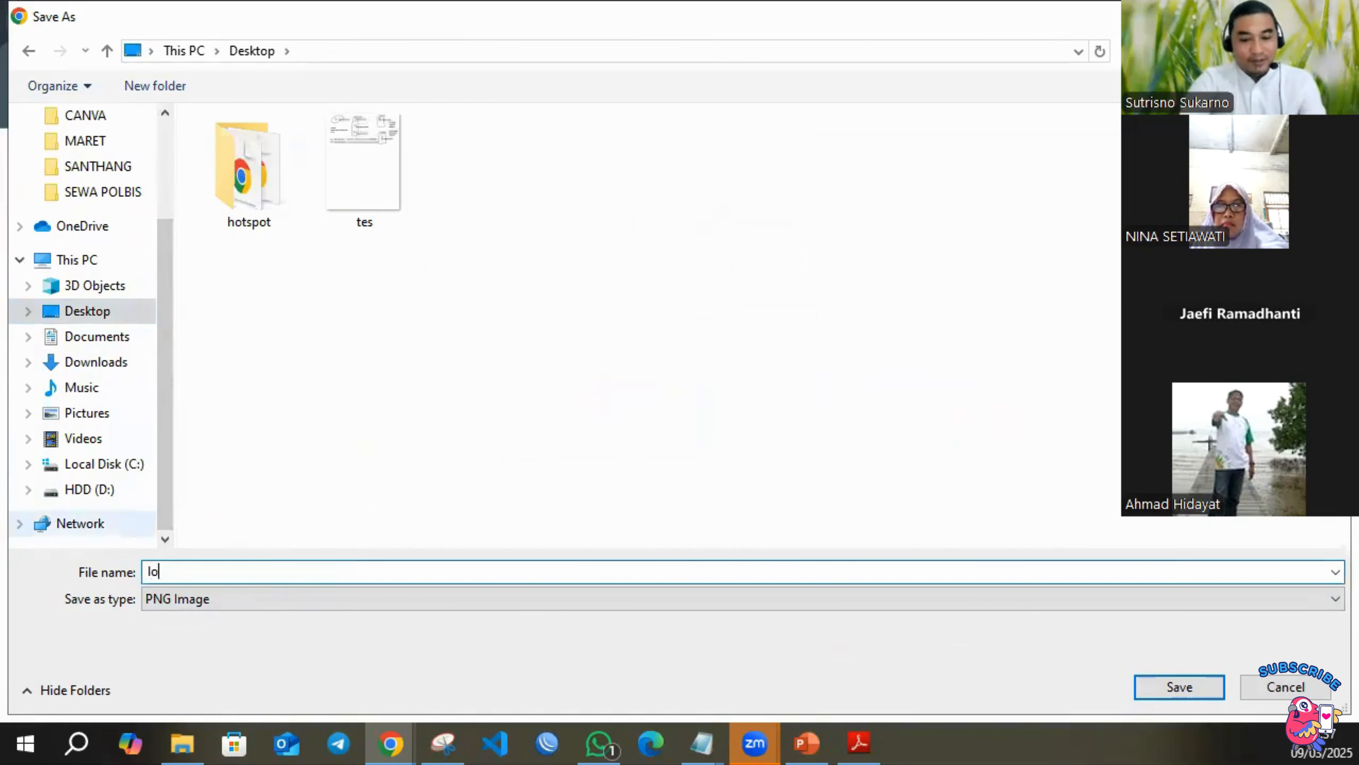
{"action": "type", "text": "go nayya "}
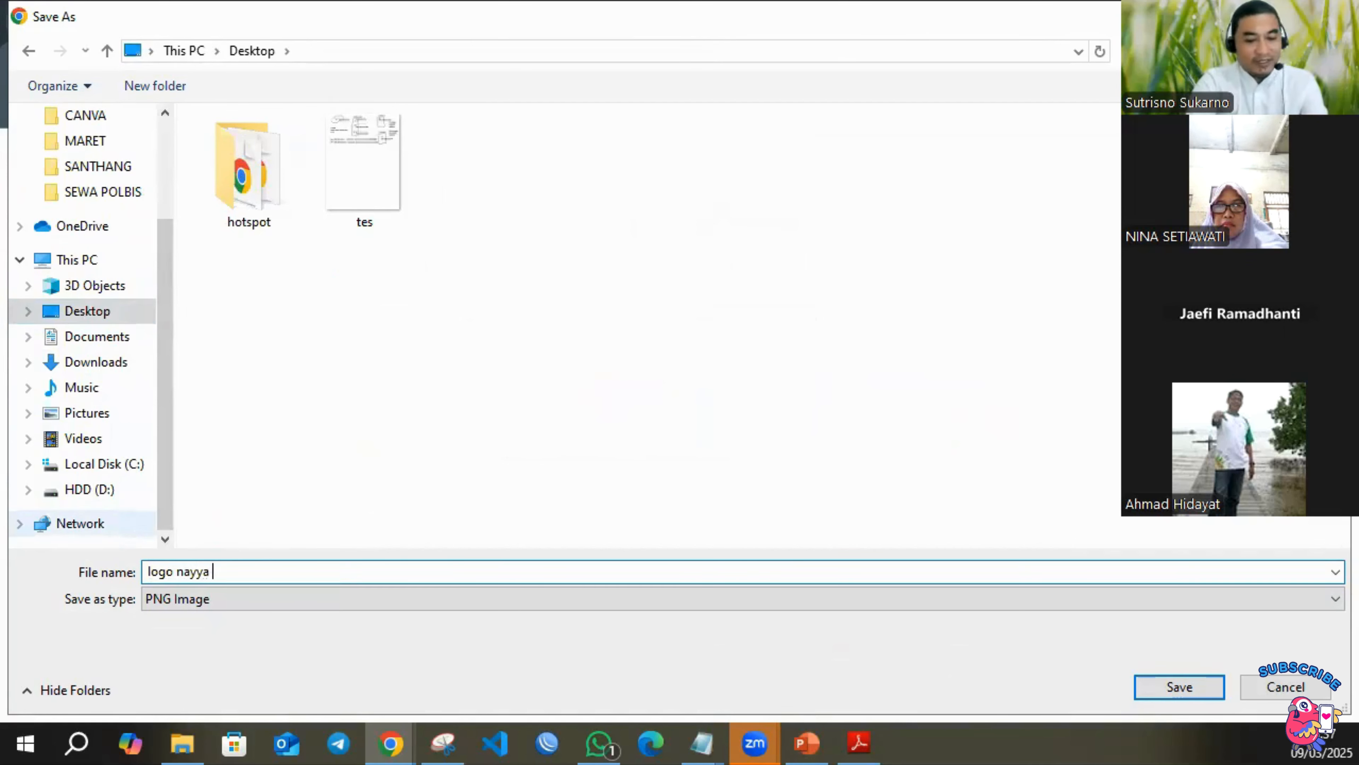
{"action": "type", "text": "farm remov"}
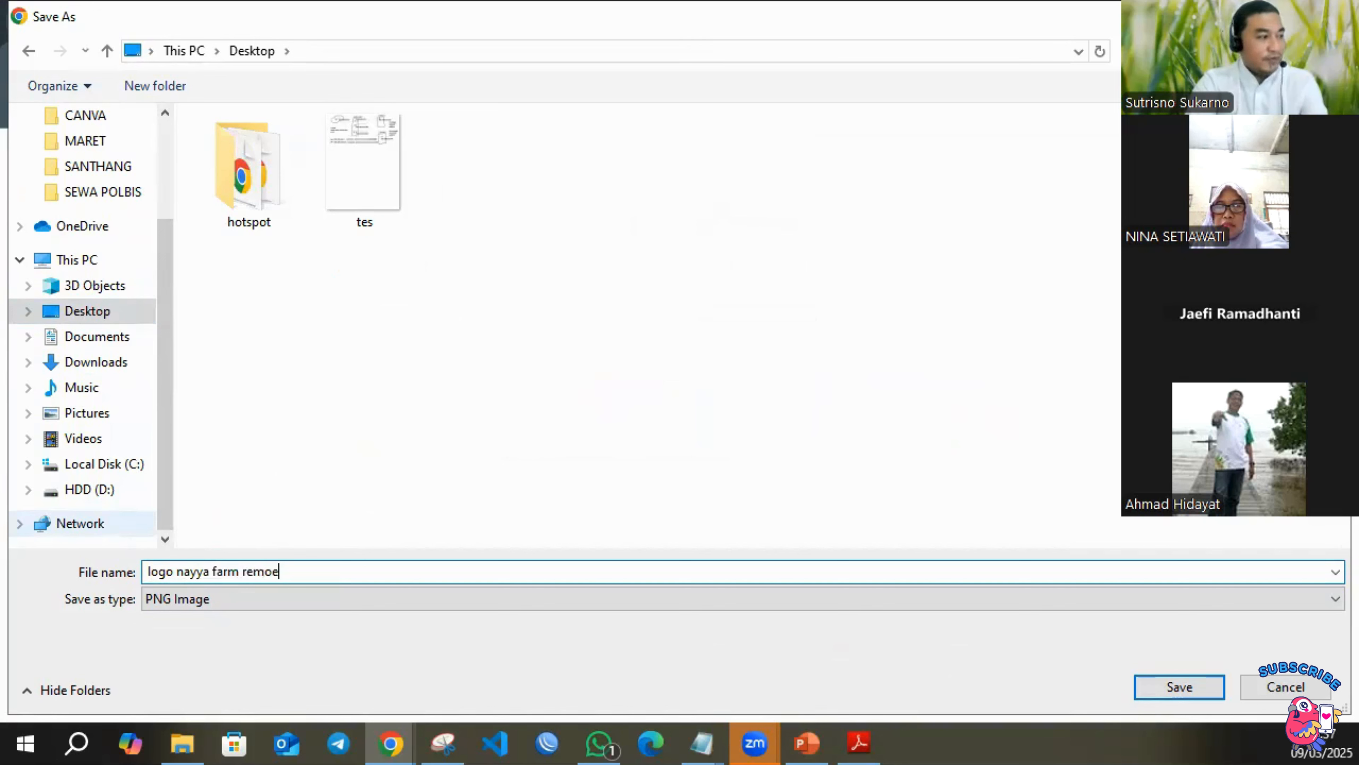
{"action": "type", "text": "e bg"}
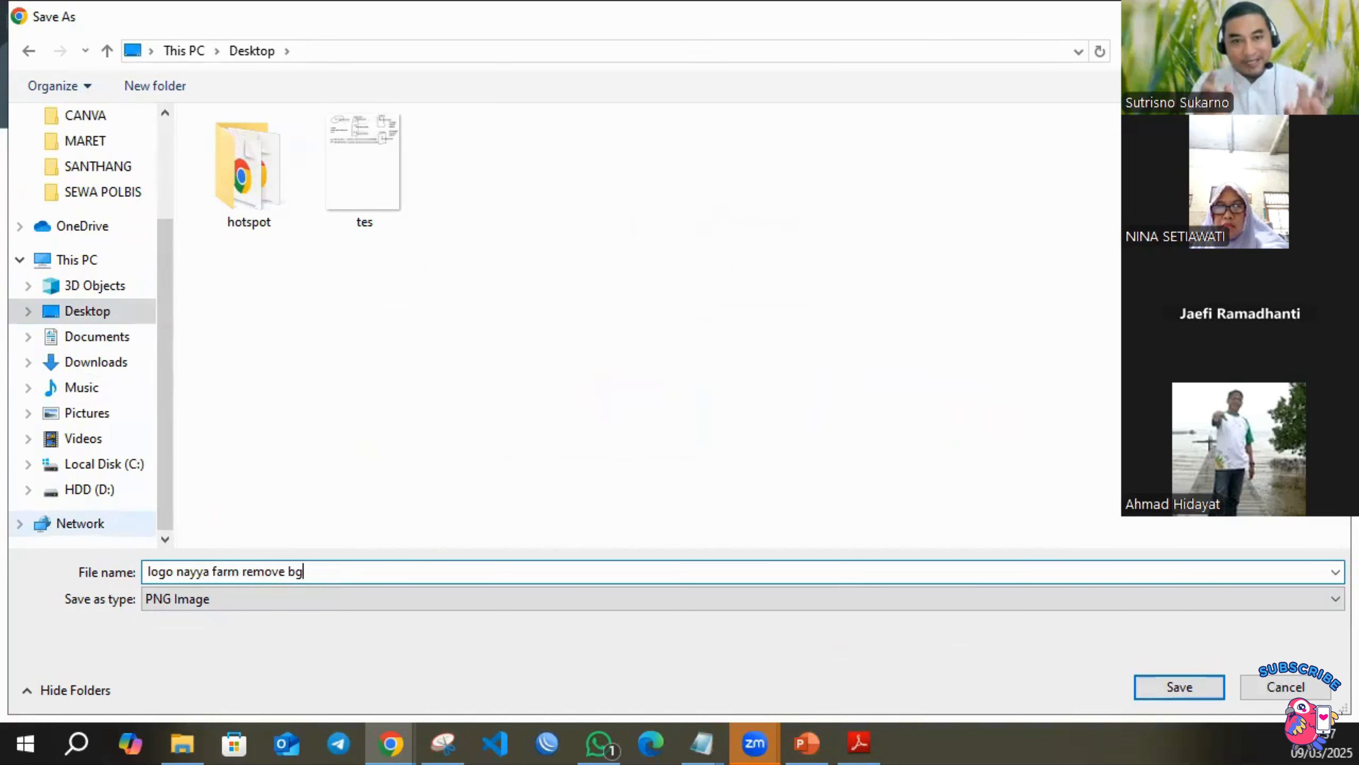
{"action": "left_click", "coordinate": [1150, 686]}
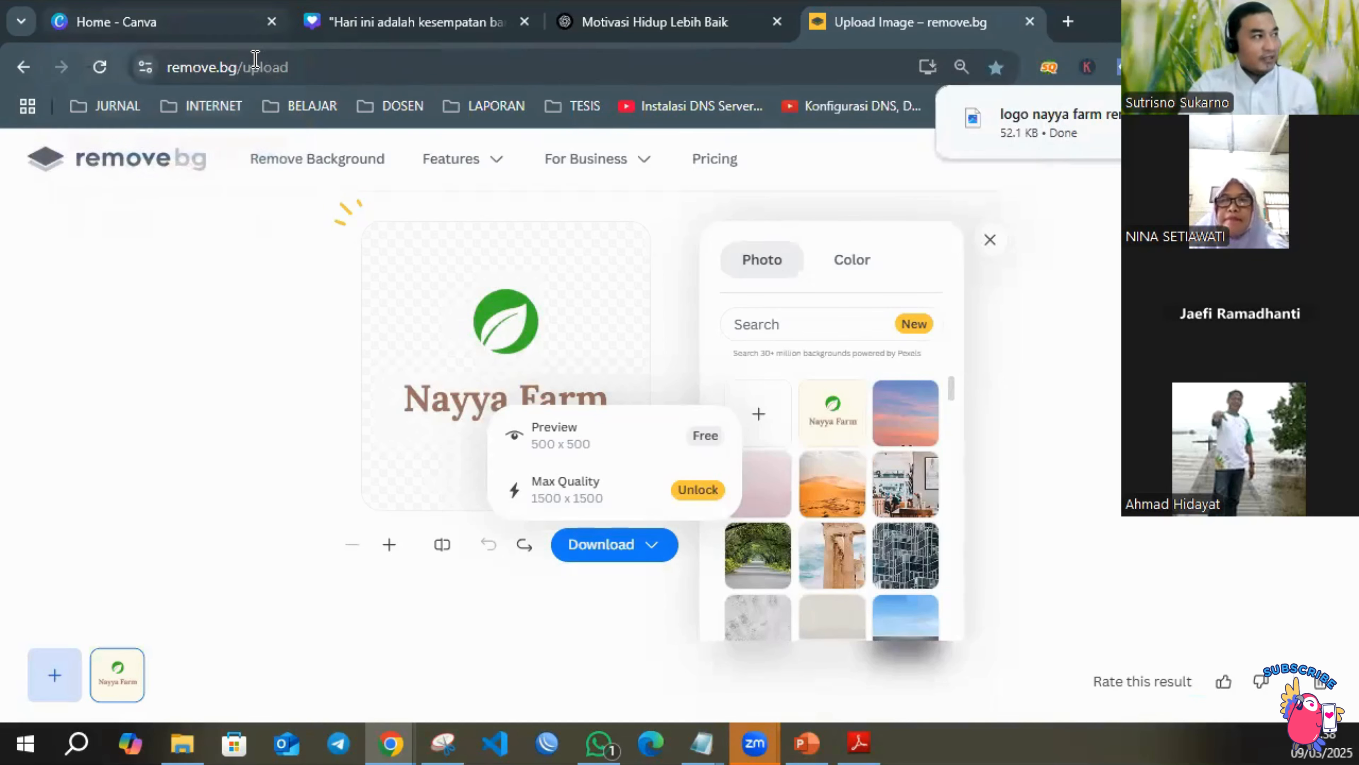
Switch back to the Canva design and delete the Nayya Farm logo from the page.
{"action": "left_click", "coordinate": [382, 26]}
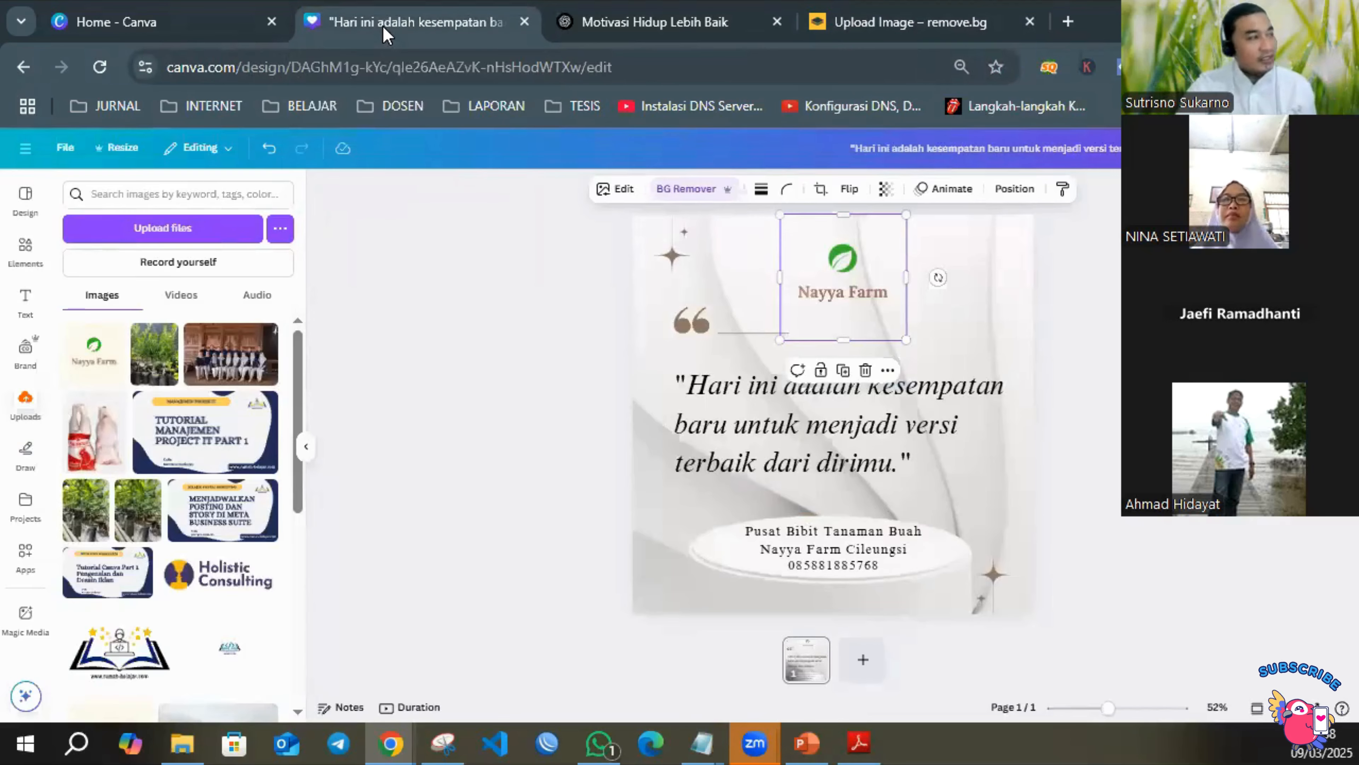
{"action": "left_click", "coordinate": [560, 202]}
{"action": "left_click", "coordinate": [852, 283]}
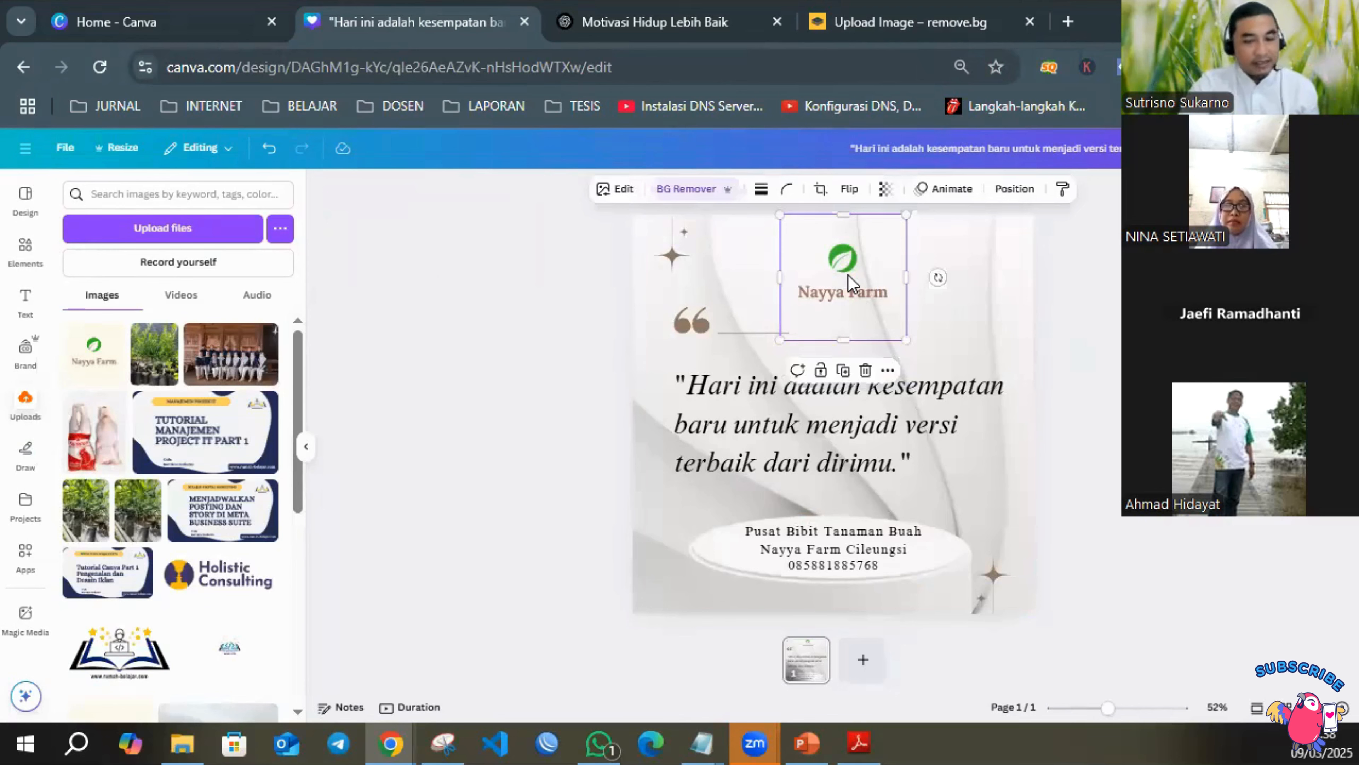
{"action": "key", "text": "Delete"}
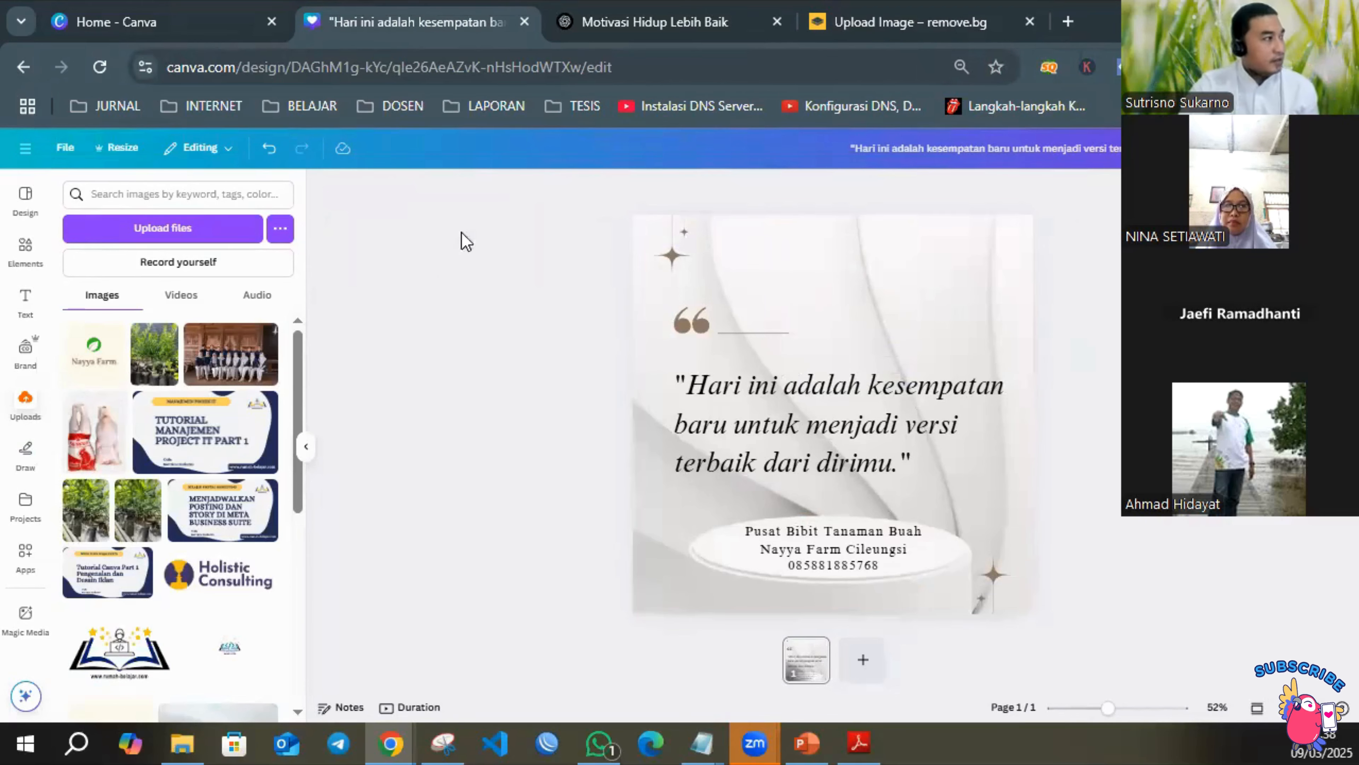
Upload the "logo nayya farm remove bg" PNG from the Desktop folder to the design's uploads.
{"action": "left_click", "coordinate": [179, 237]}
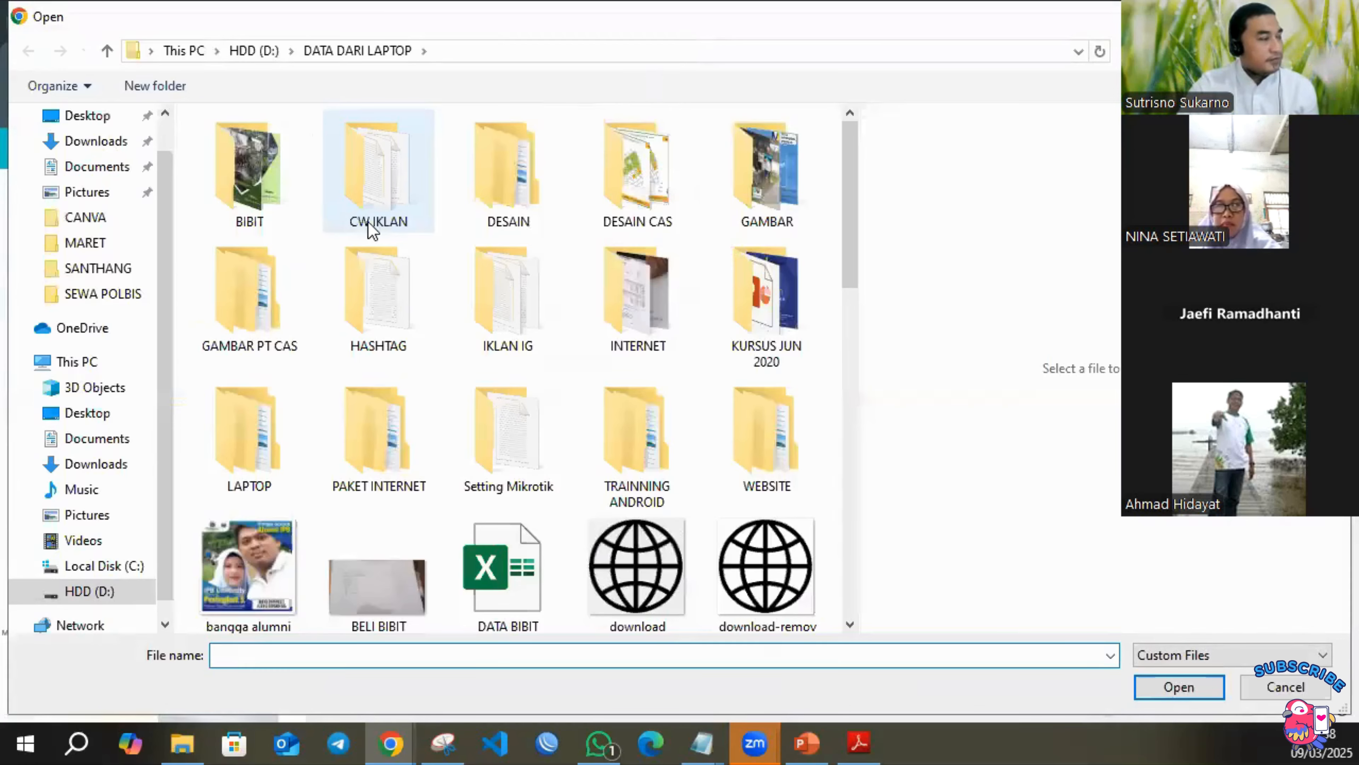
{"action": "left_click", "coordinate": [110, 415]}
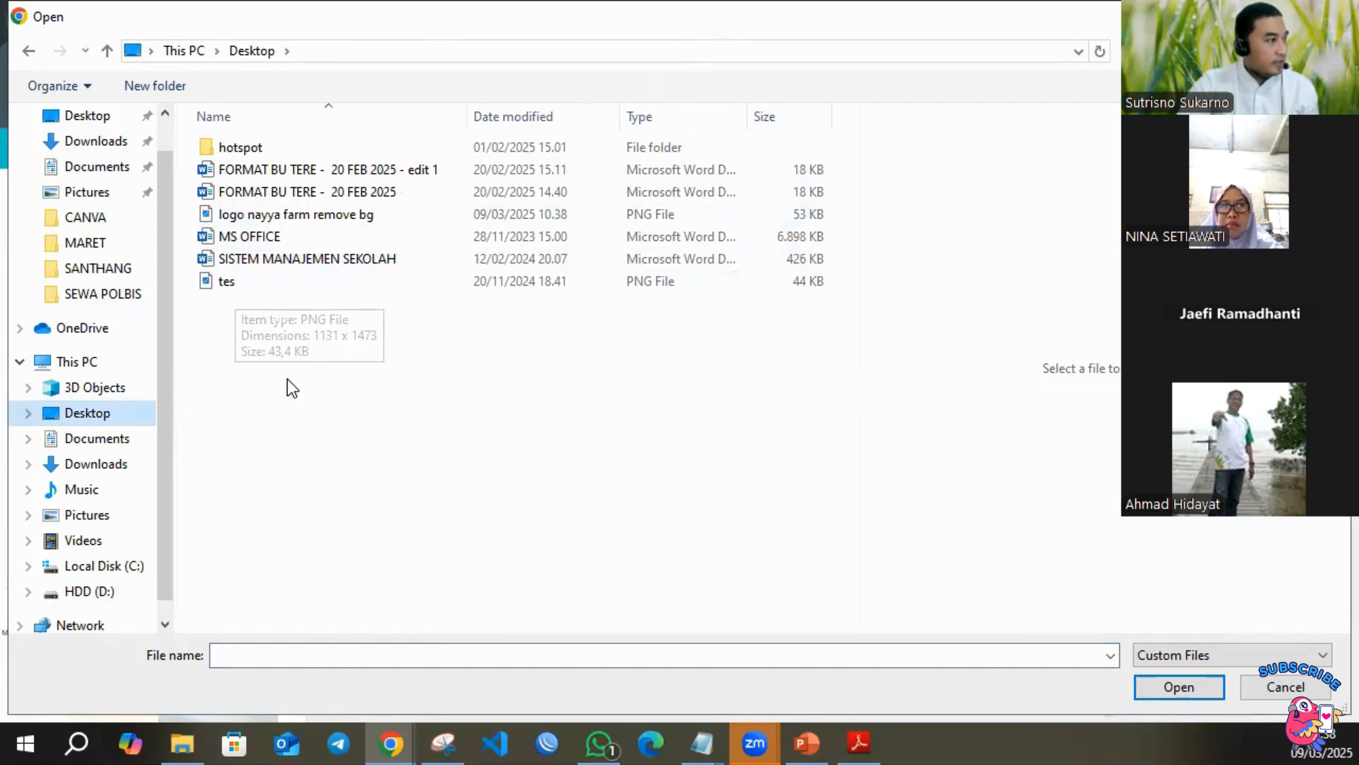
{"action": "left_click", "coordinate": [307, 220]}
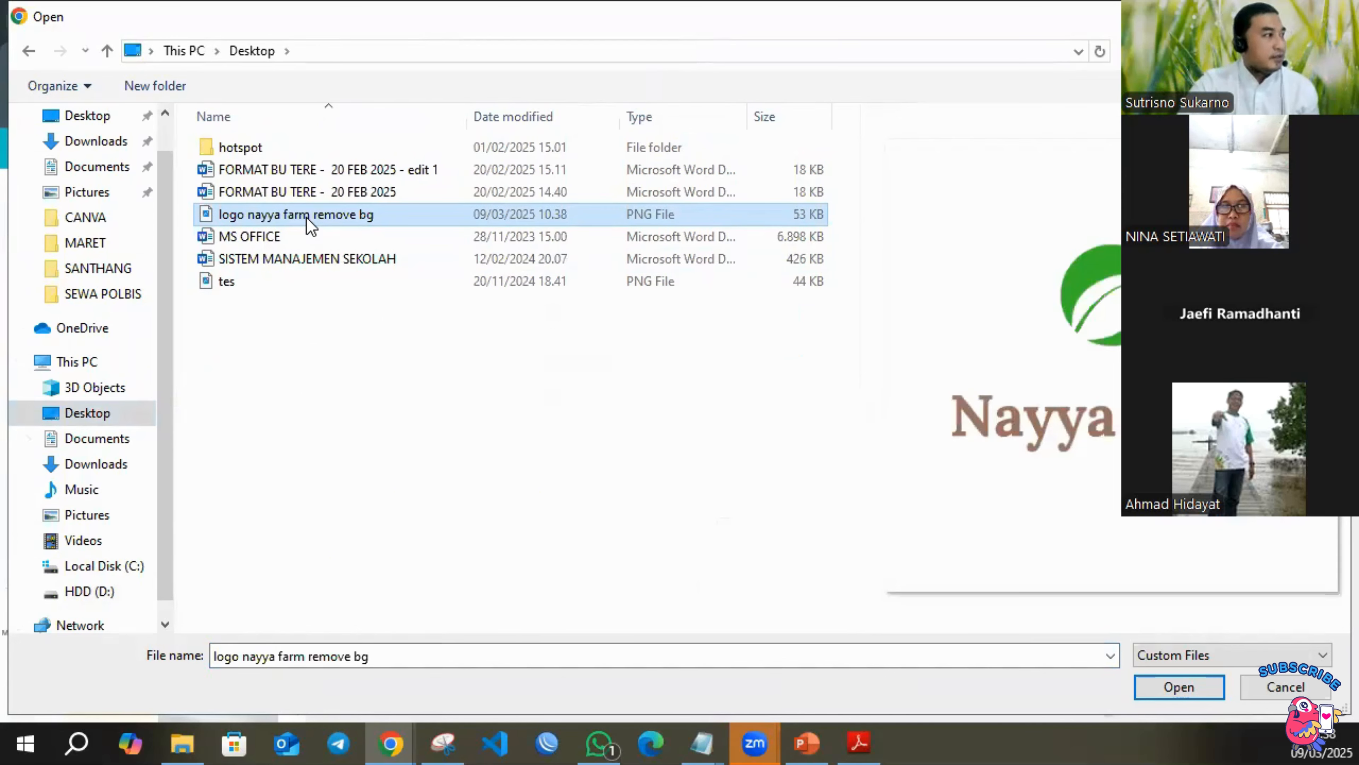
{"action": "double_click", "coordinate": [311, 219]}
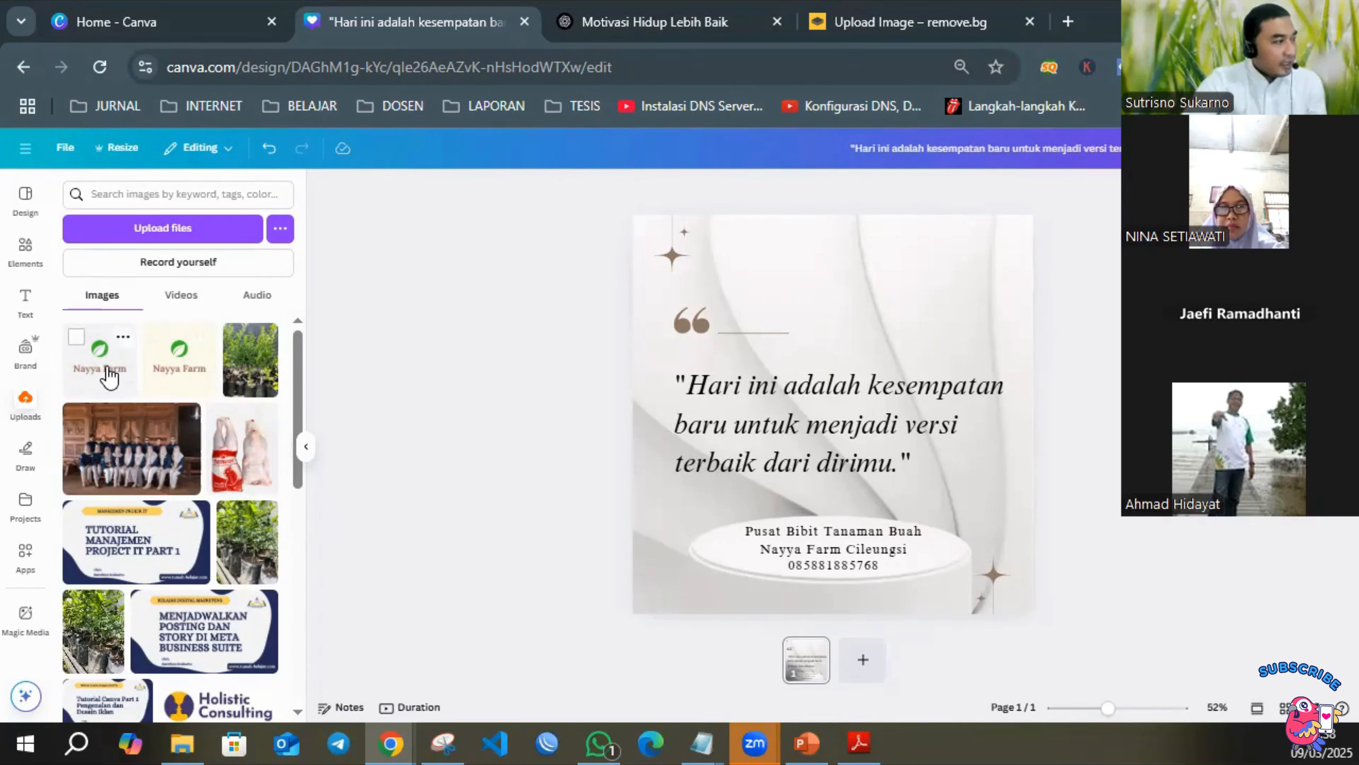
Add the transparent Nayya Farm logo to the page, shrink it to about two thirds, and centre it above the quote at the page's upper edge.
{"action": "left_click", "coordinate": [113, 375]}
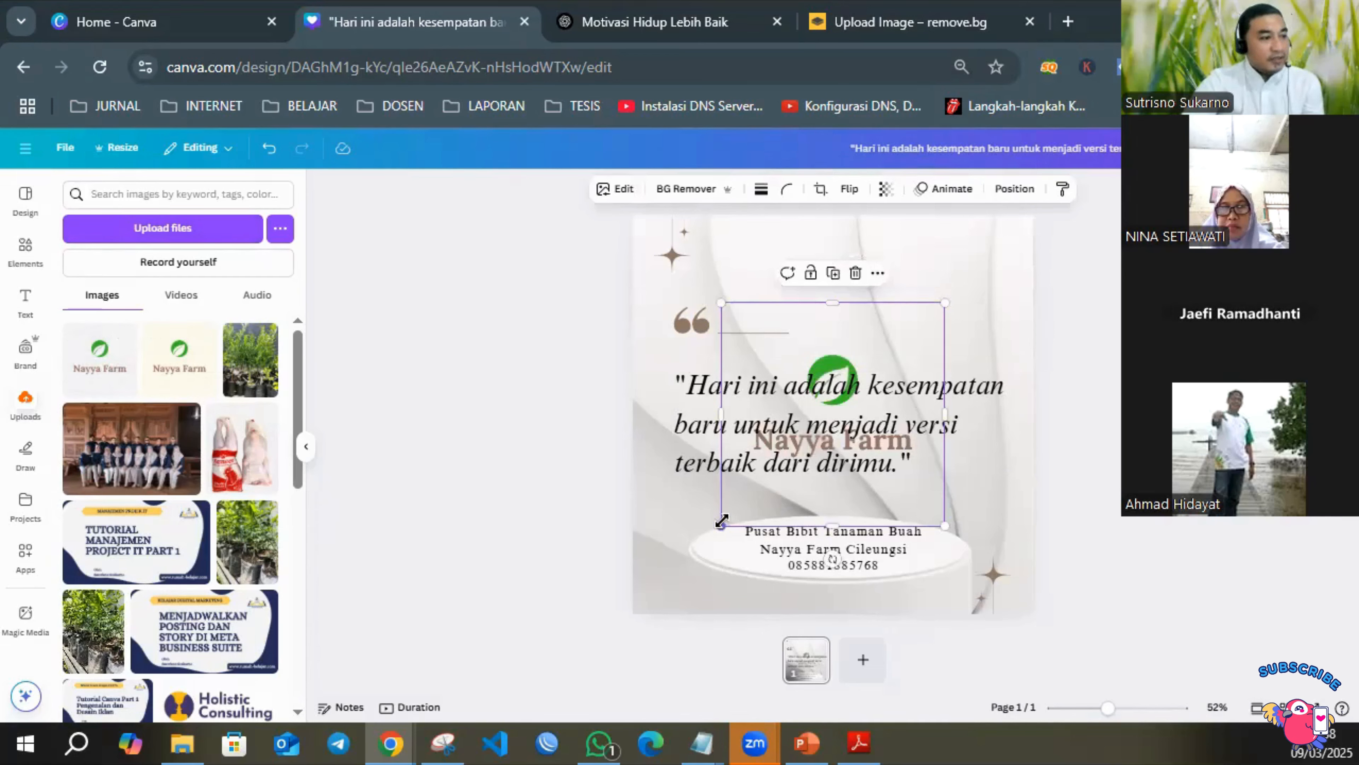
{"action": "left_click_drag", "start_coordinate": [727, 519], "coordinate": [794, 448]}
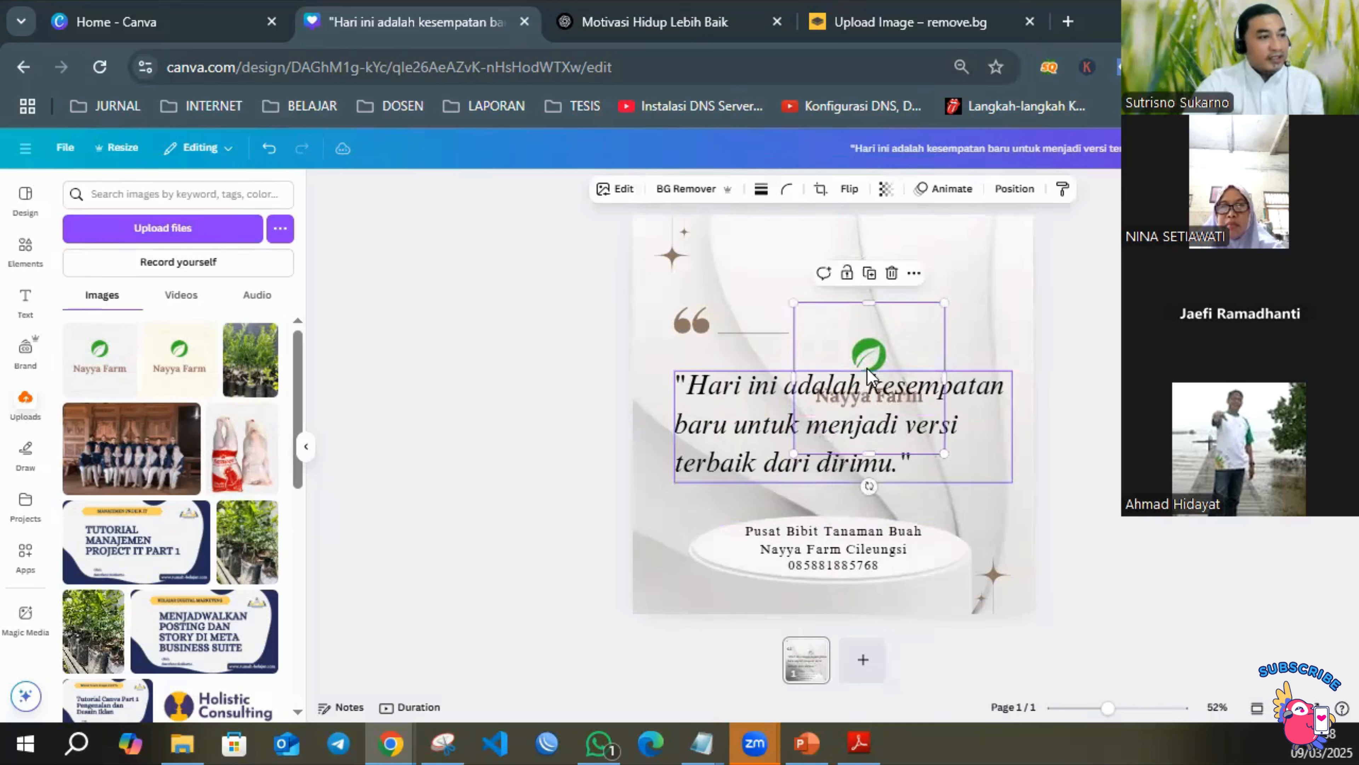
{"action": "left_click_drag", "start_coordinate": [885, 334], "coordinate": [846, 227]}
{"action": "left_click", "coordinate": [939, 263]}
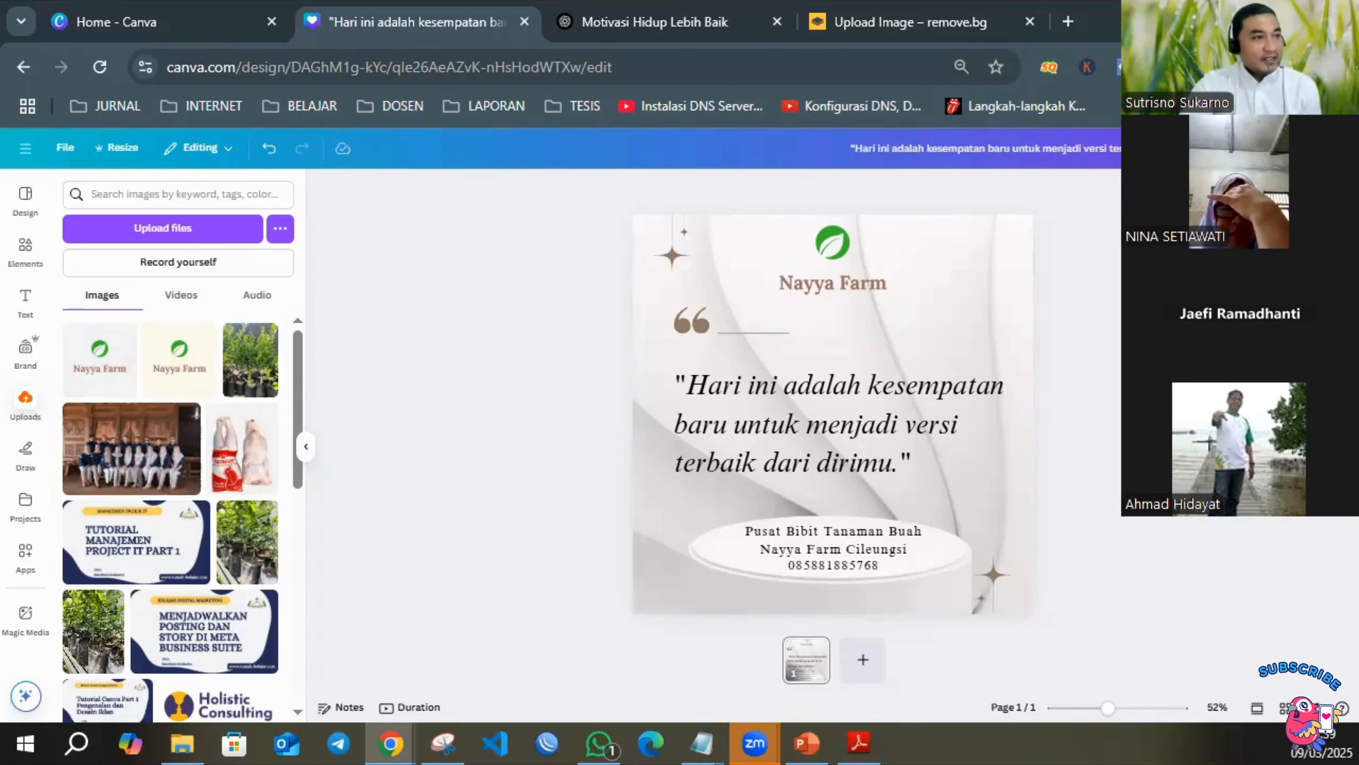
{"action": "left_click", "coordinate": [975, 273]}
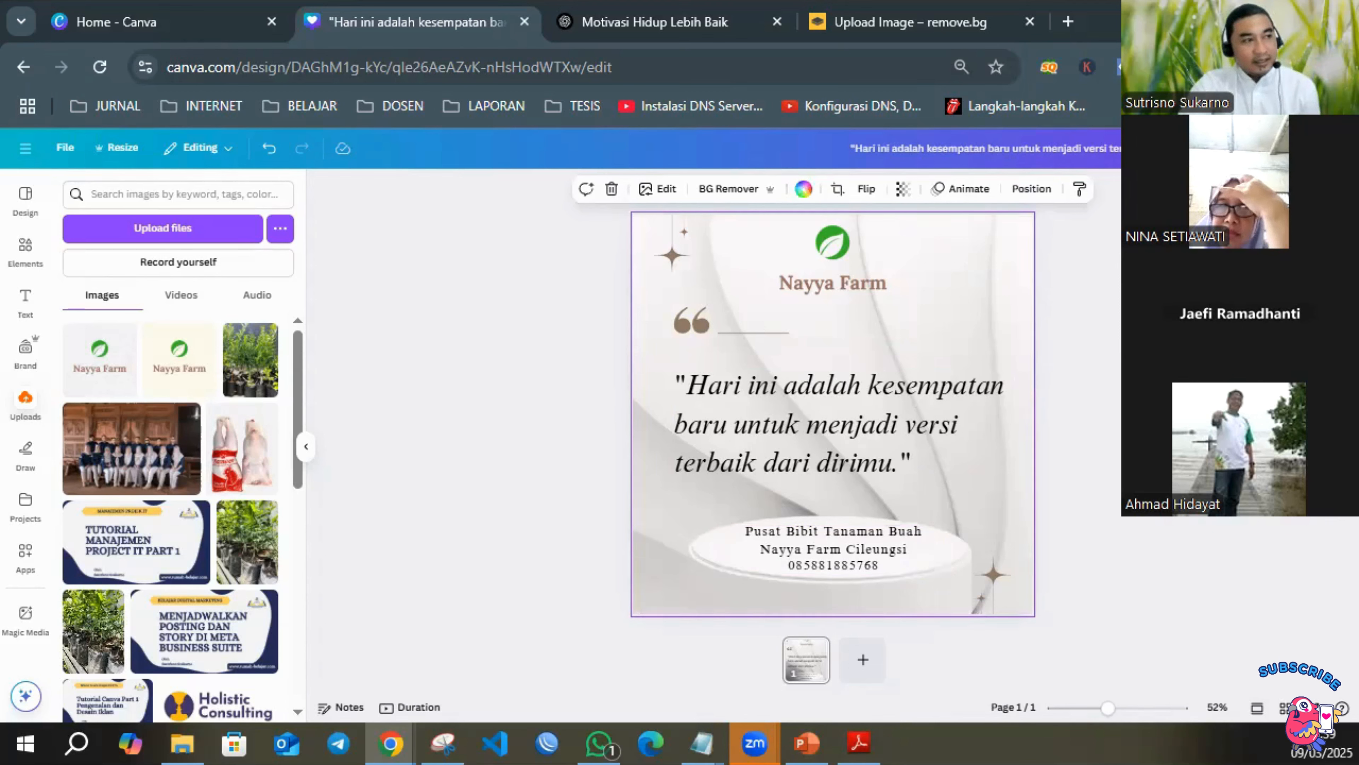
{"action": "key", "text": "Escape"}
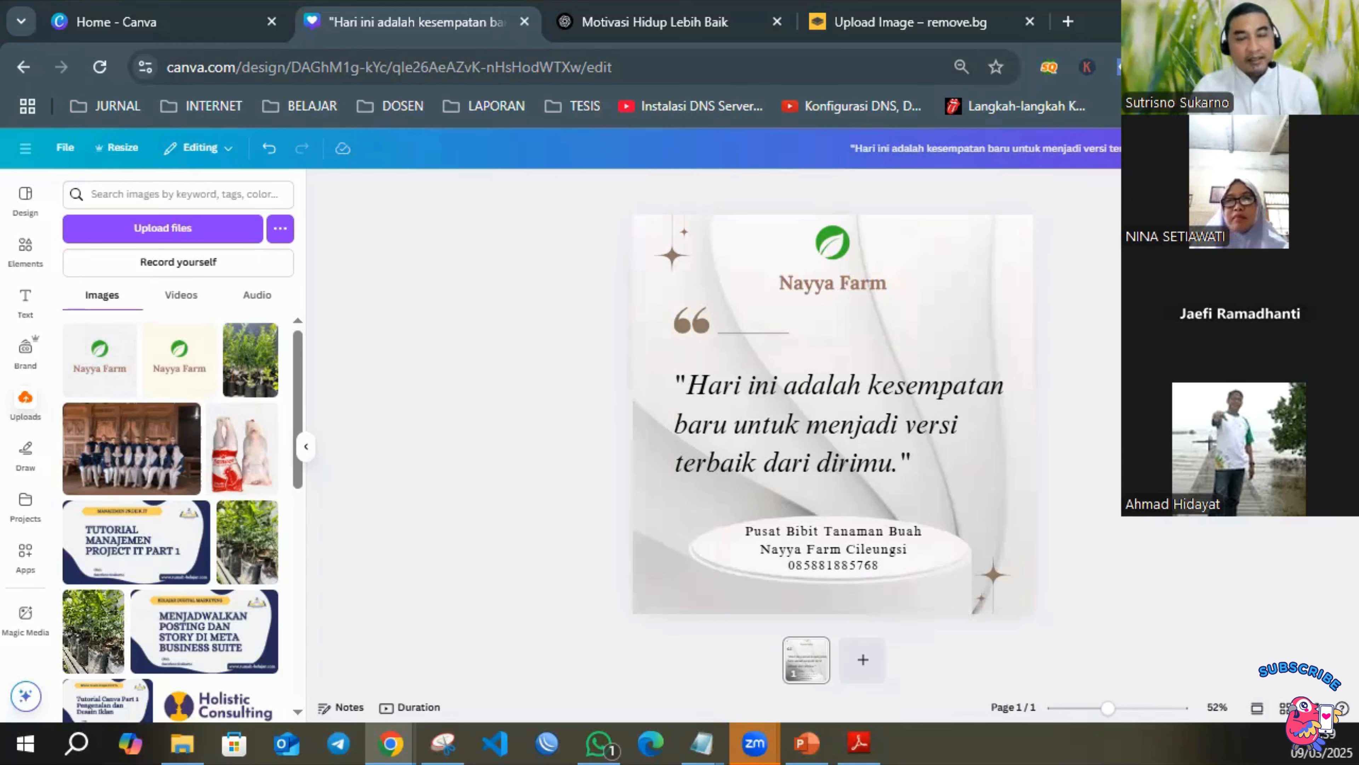
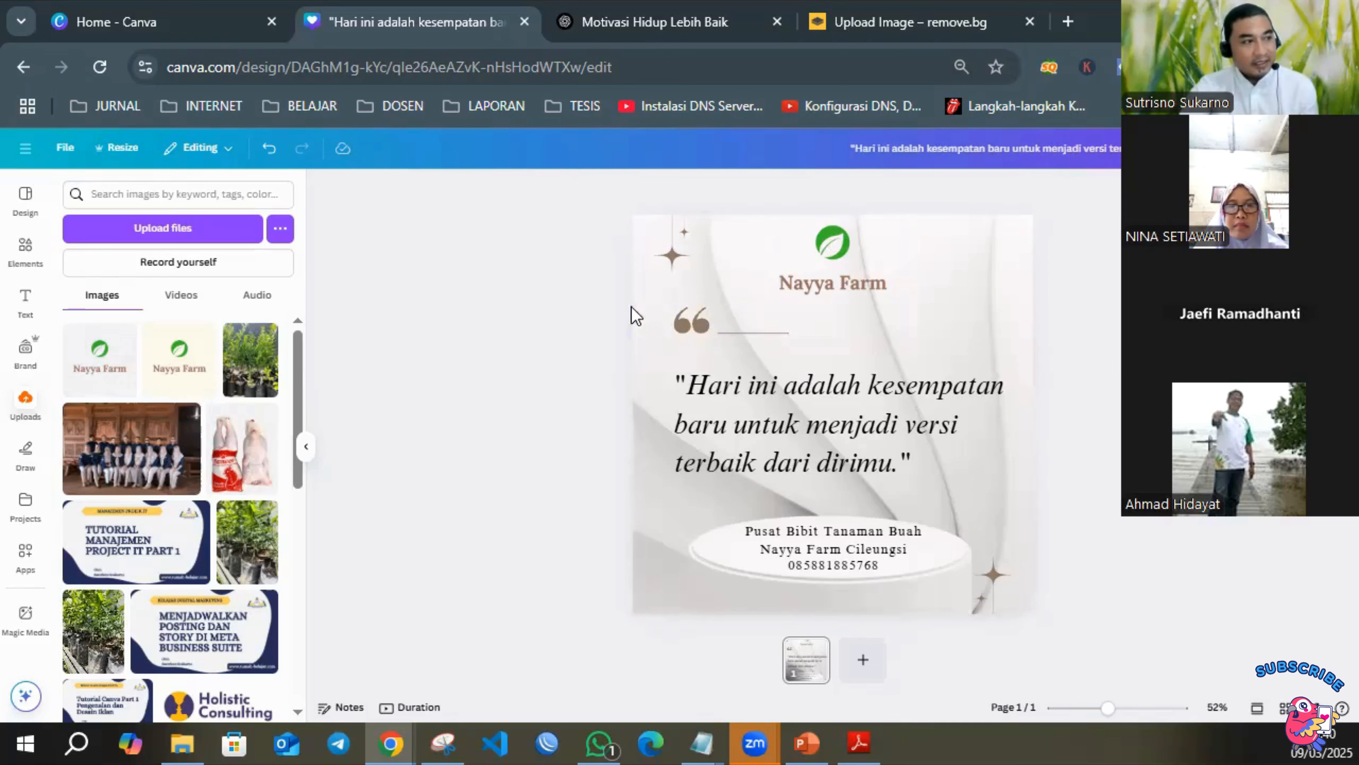
Recolour the quotation mark graphic above the quote with the logo's green, #3cb230.
{"action": "left_click", "coordinate": [695, 324]}
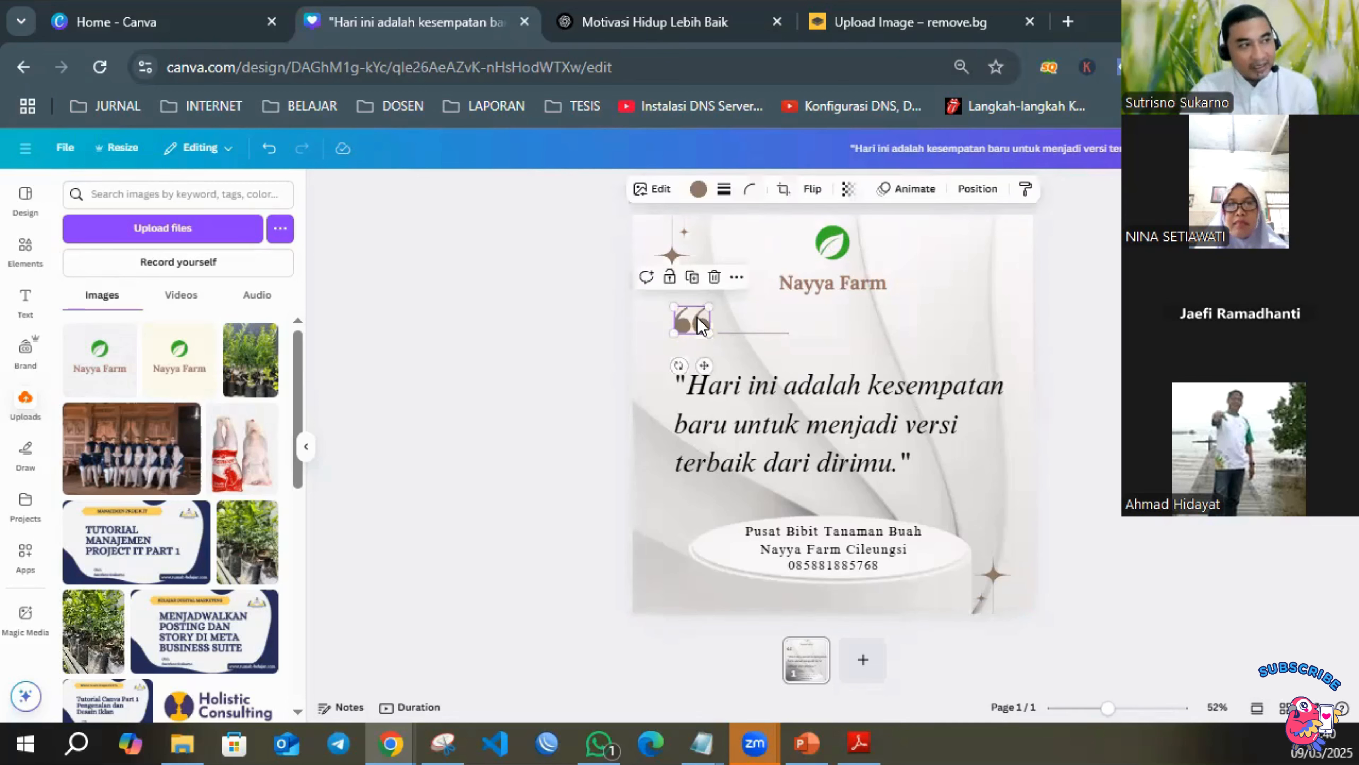
{"action": "left_click", "coordinate": [698, 191]}
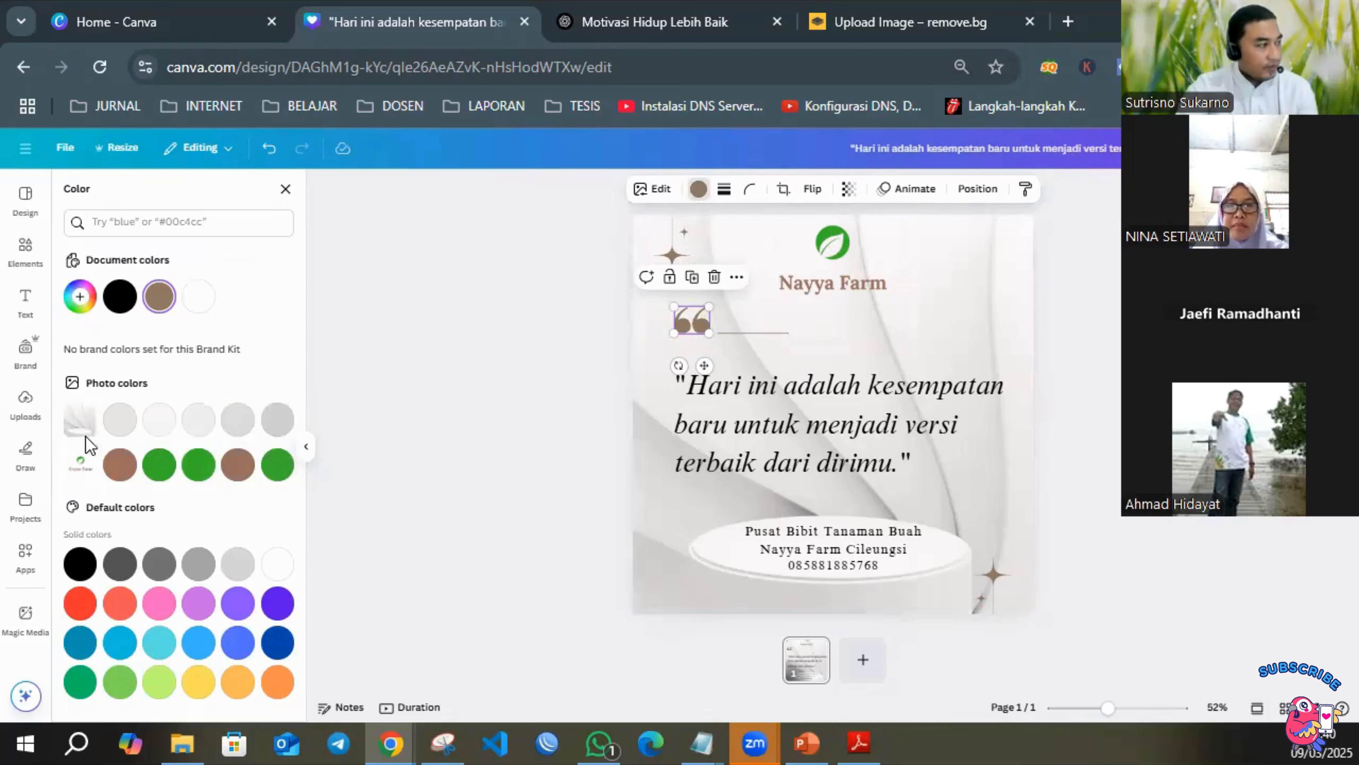
{"action": "left_click", "coordinate": [276, 464]}
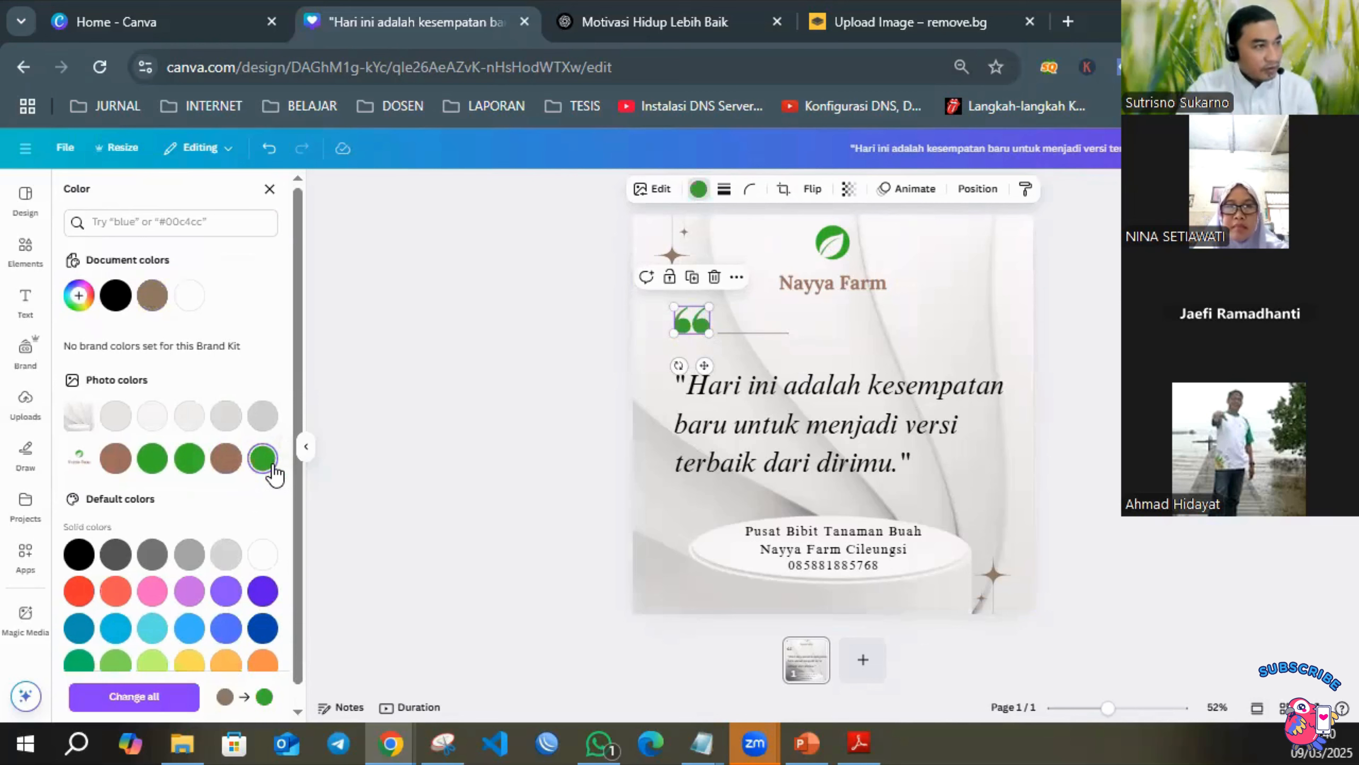
Recolour both sparkle ornaments, at the page's upper-left and lower-right corners, with the same green as the quotation mark.
{"action": "left_click", "coordinate": [662, 251]}
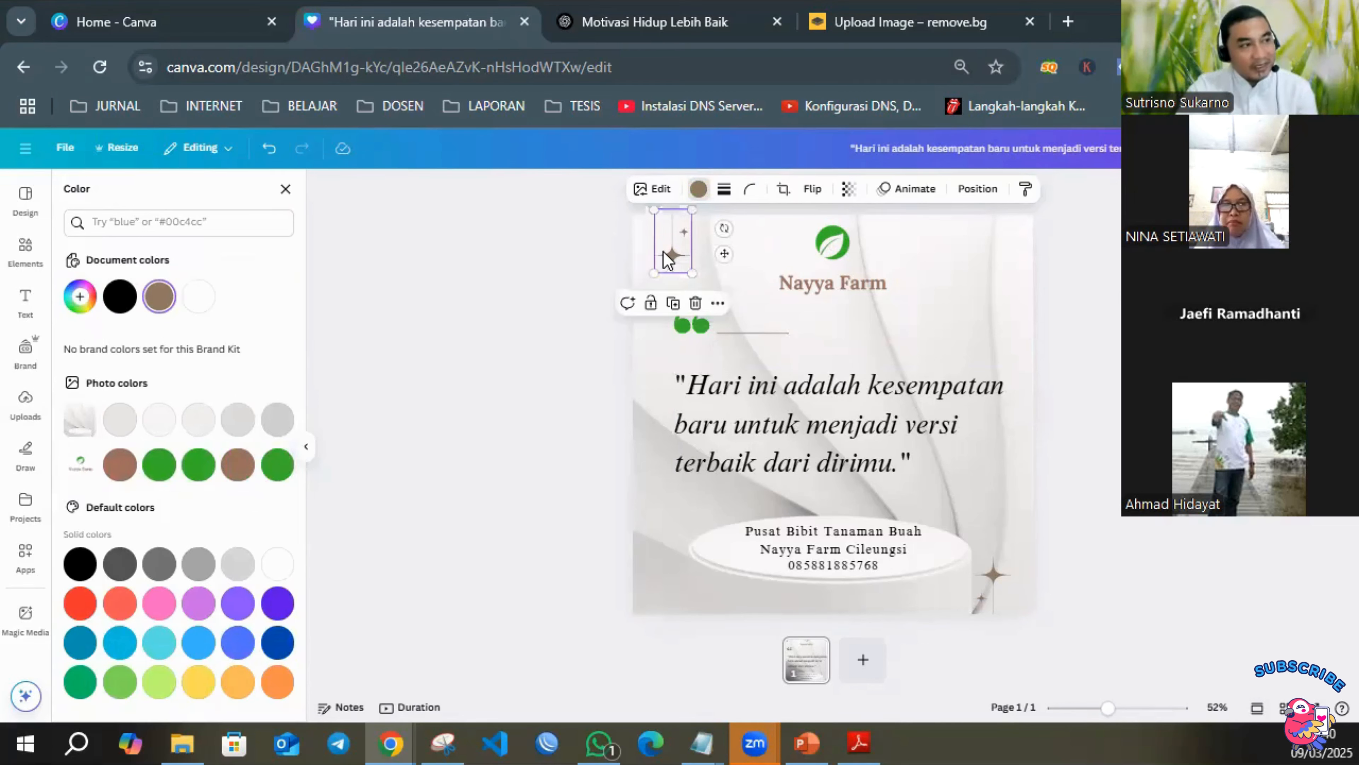
{"action": "left_click", "coordinate": [697, 188]}
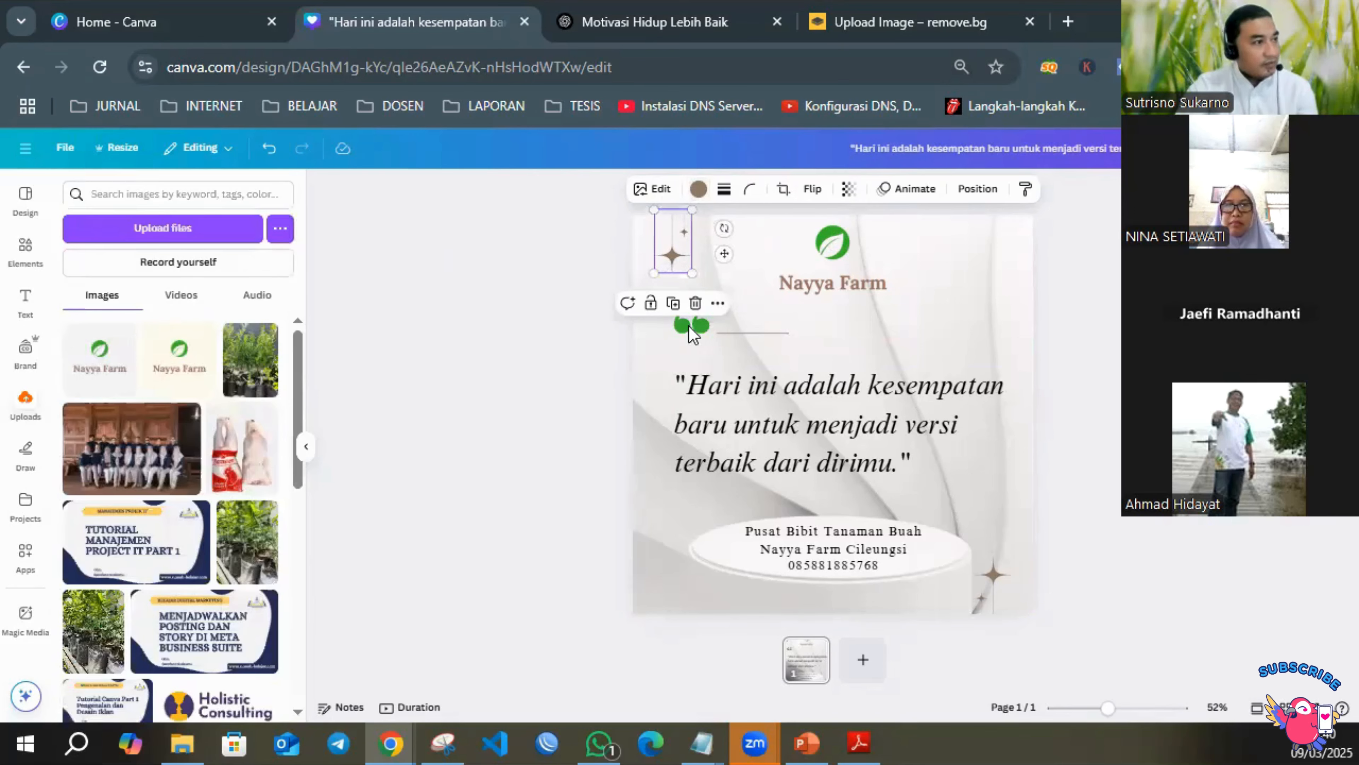
{"action": "left_click", "coordinate": [690, 197]}
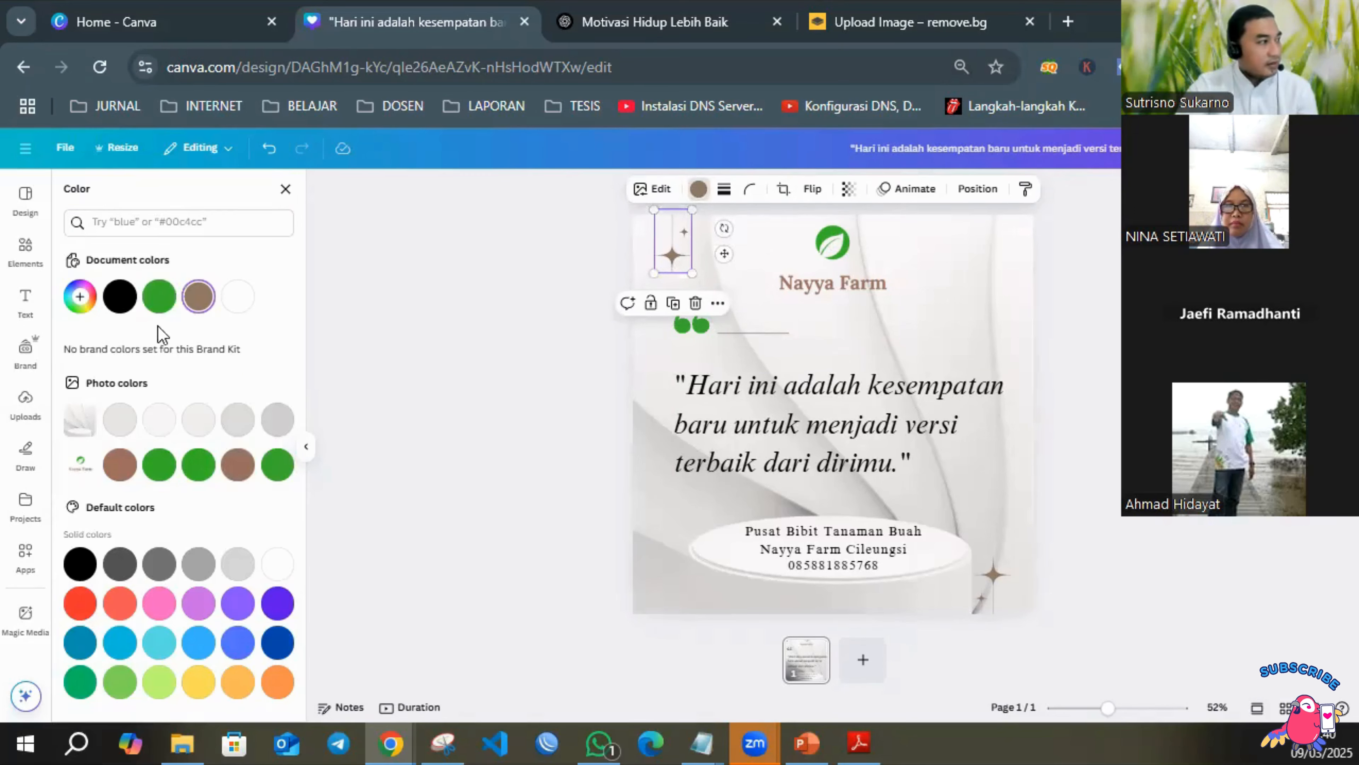
{"action": "left_click", "coordinate": [153, 295]}
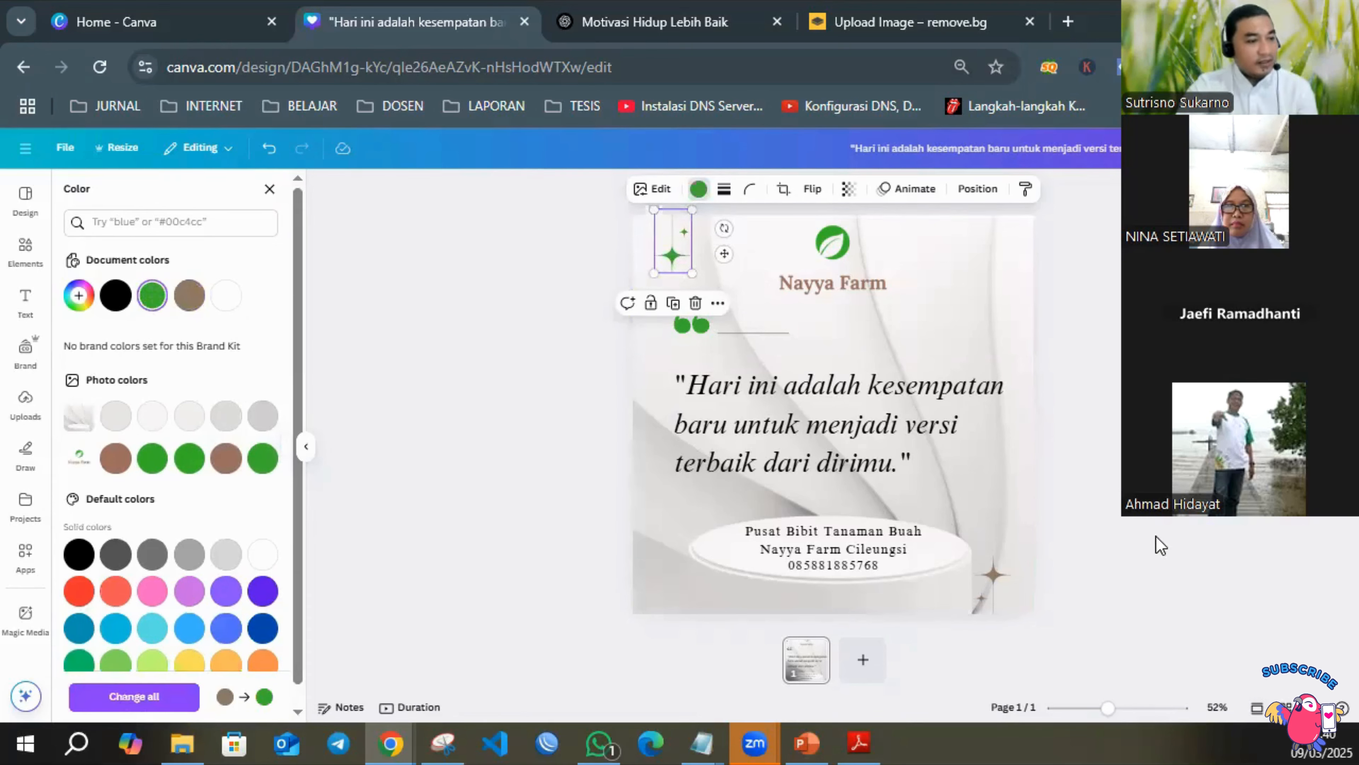
{"action": "left_click", "coordinate": [989, 578]}
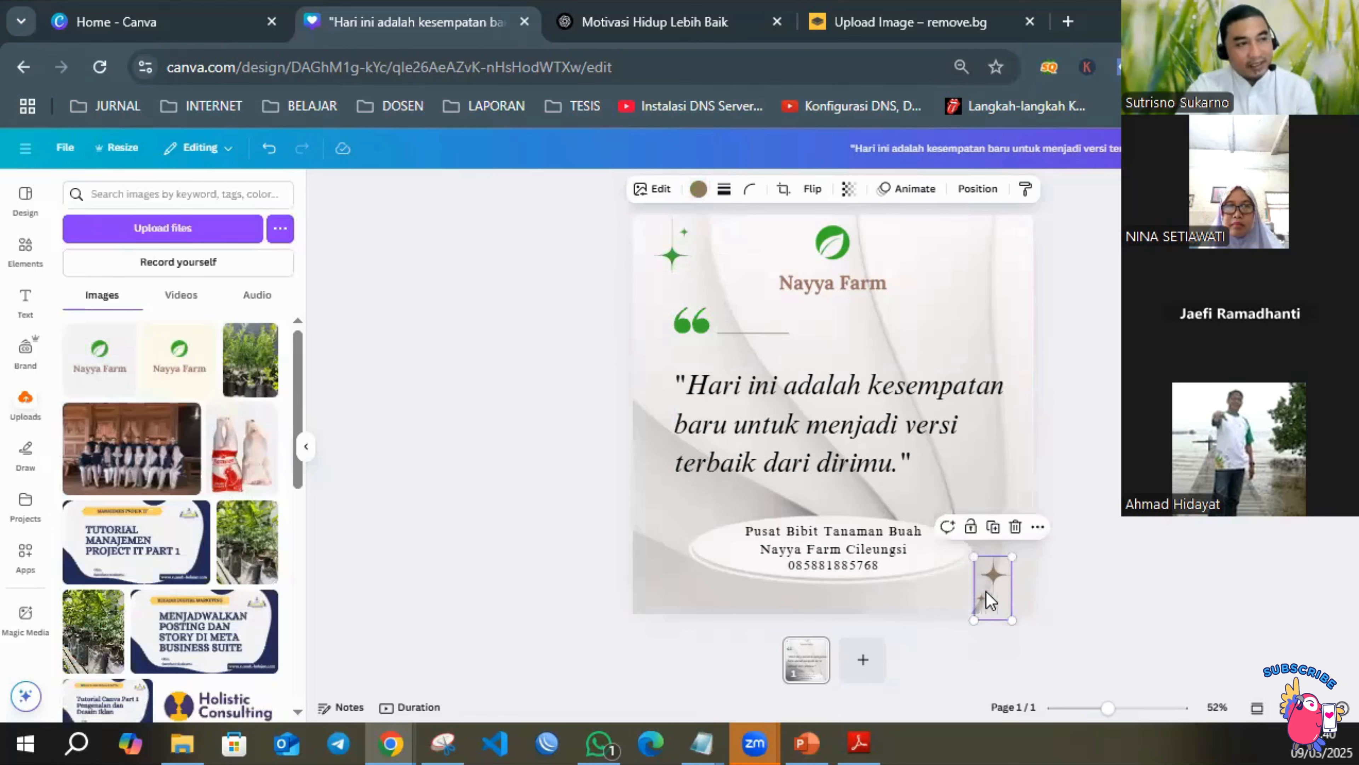
{"action": "left_click", "coordinate": [703, 191]}
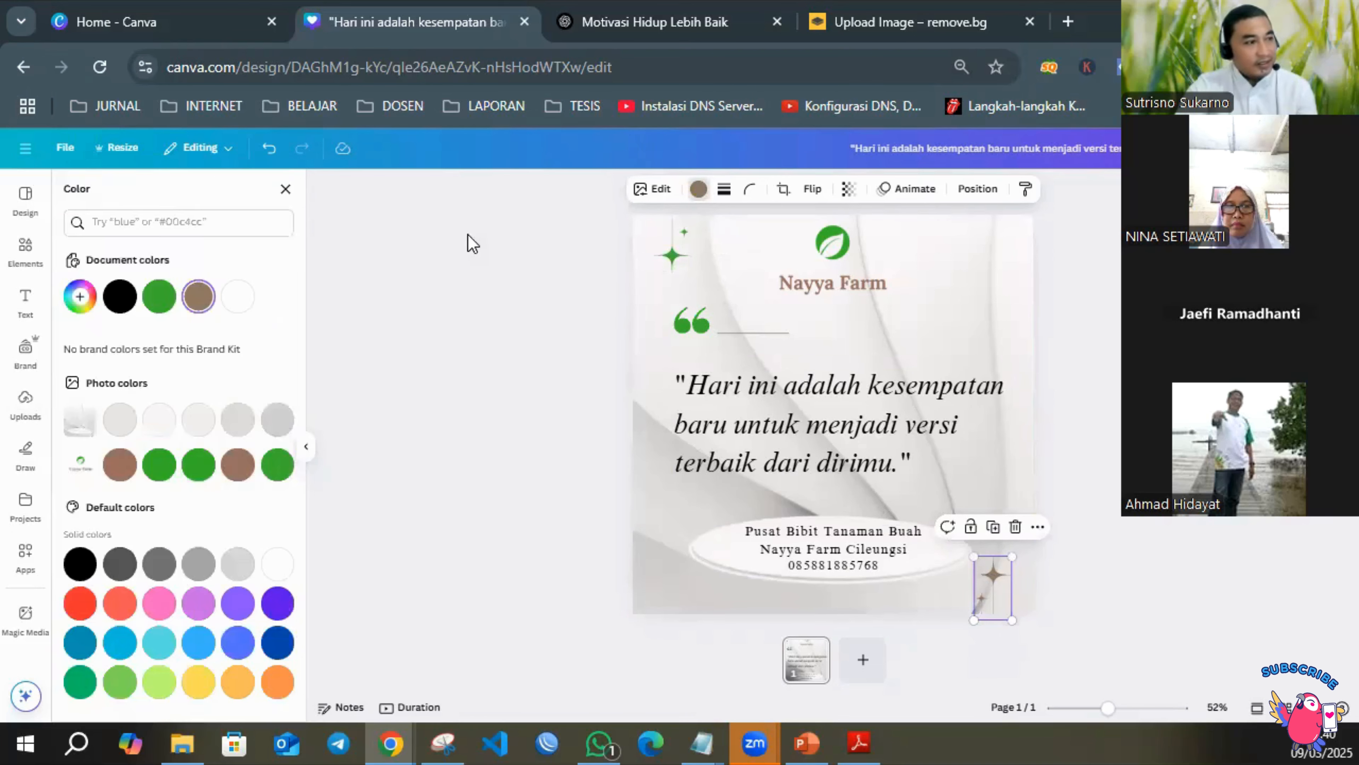
{"action": "left_click", "coordinate": [154, 295]}
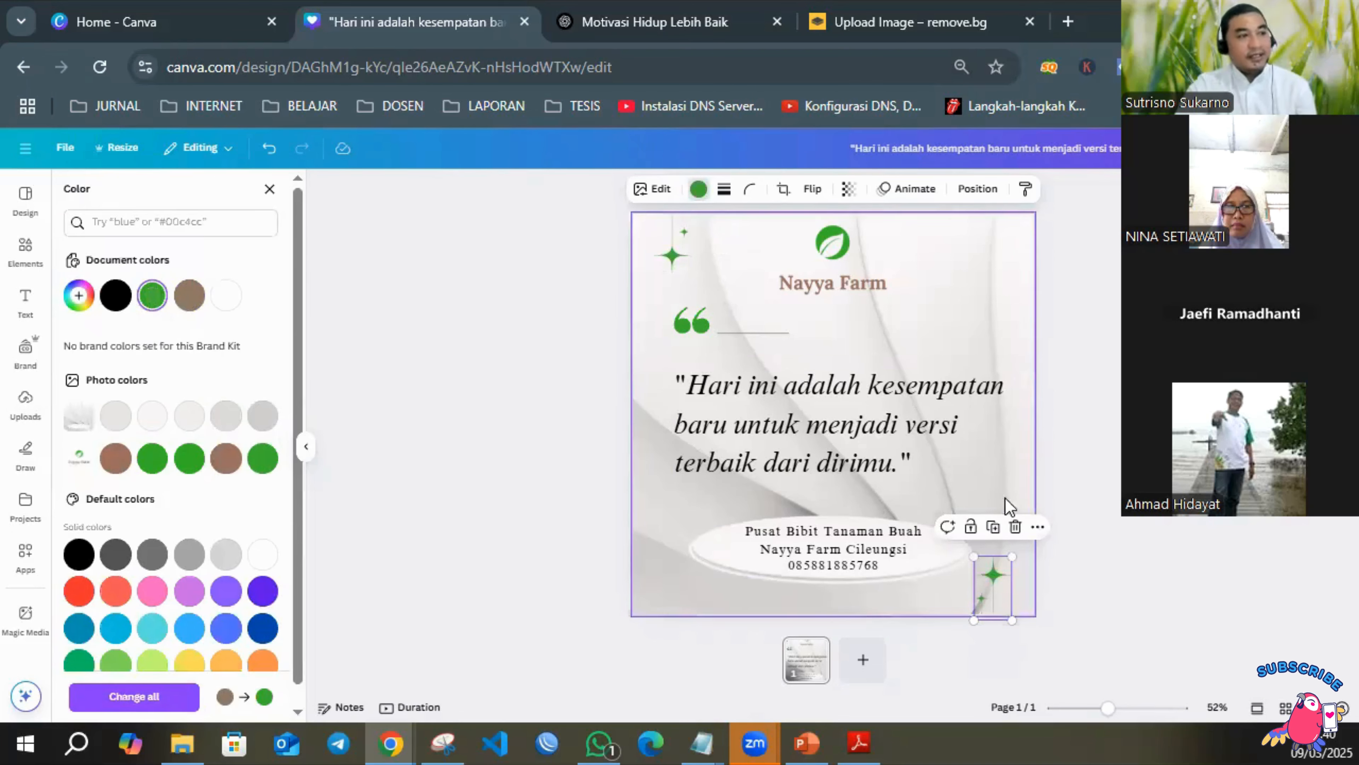
{"action": "left_click", "coordinate": [1111, 479]}
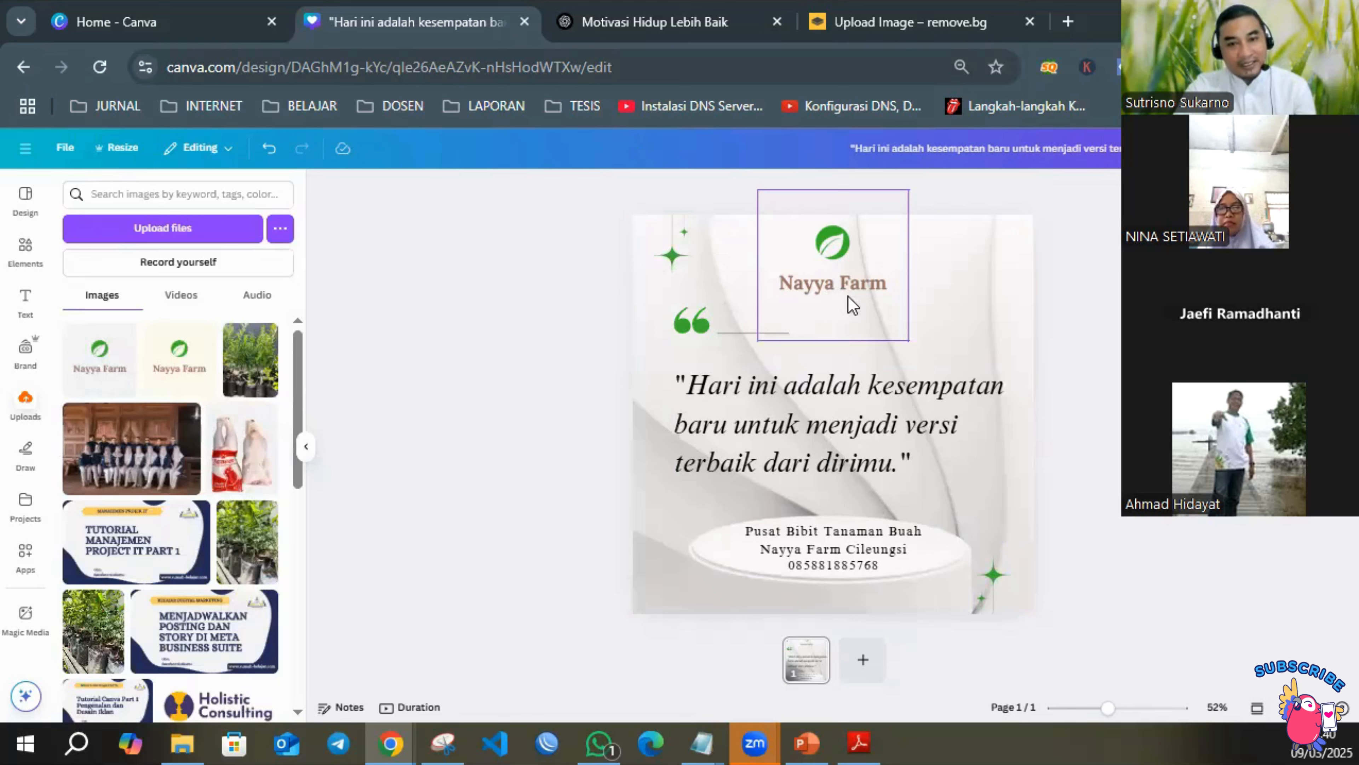
Change the quote text's colour to the brown taken from the Nayya Farm logo's photo colours.
{"action": "left_click", "coordinate": [823, 430]}
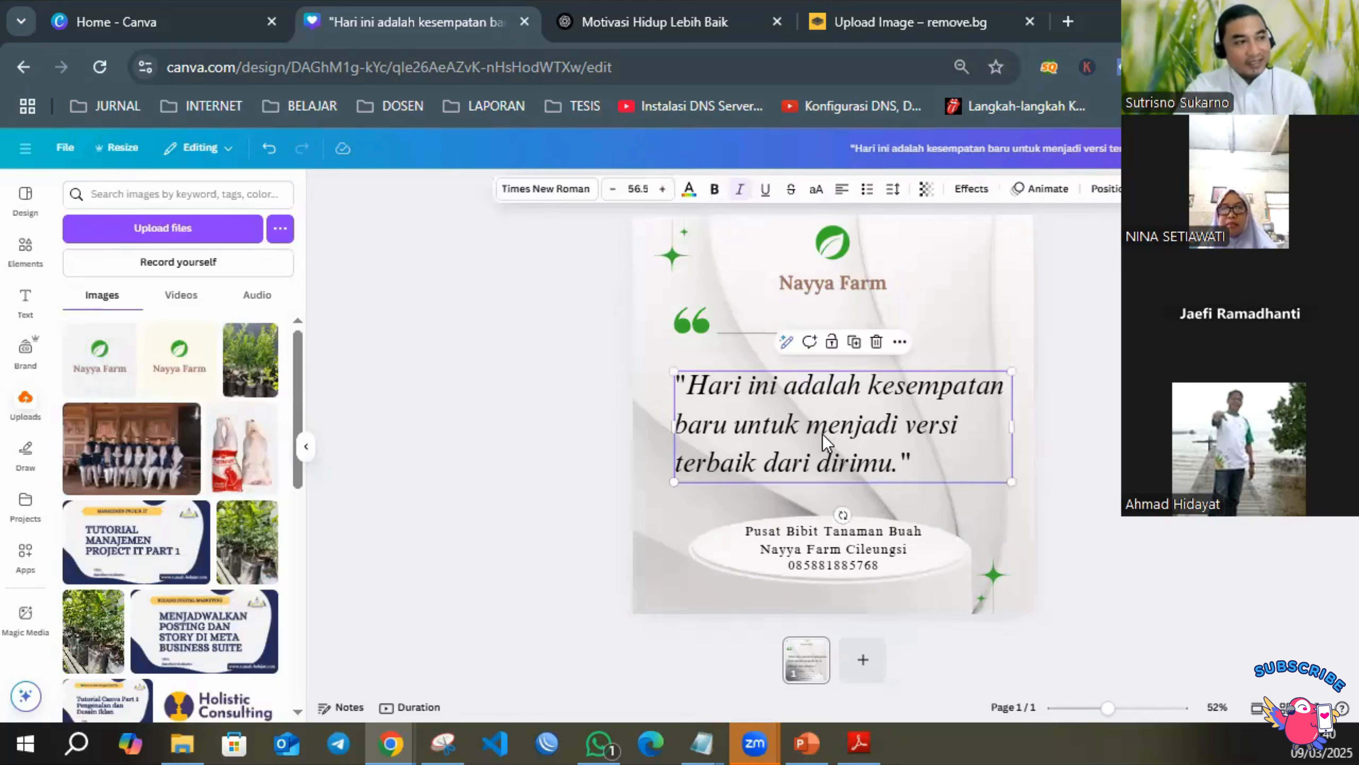
{"action": "left_click", "coordinate": [689, 188]}
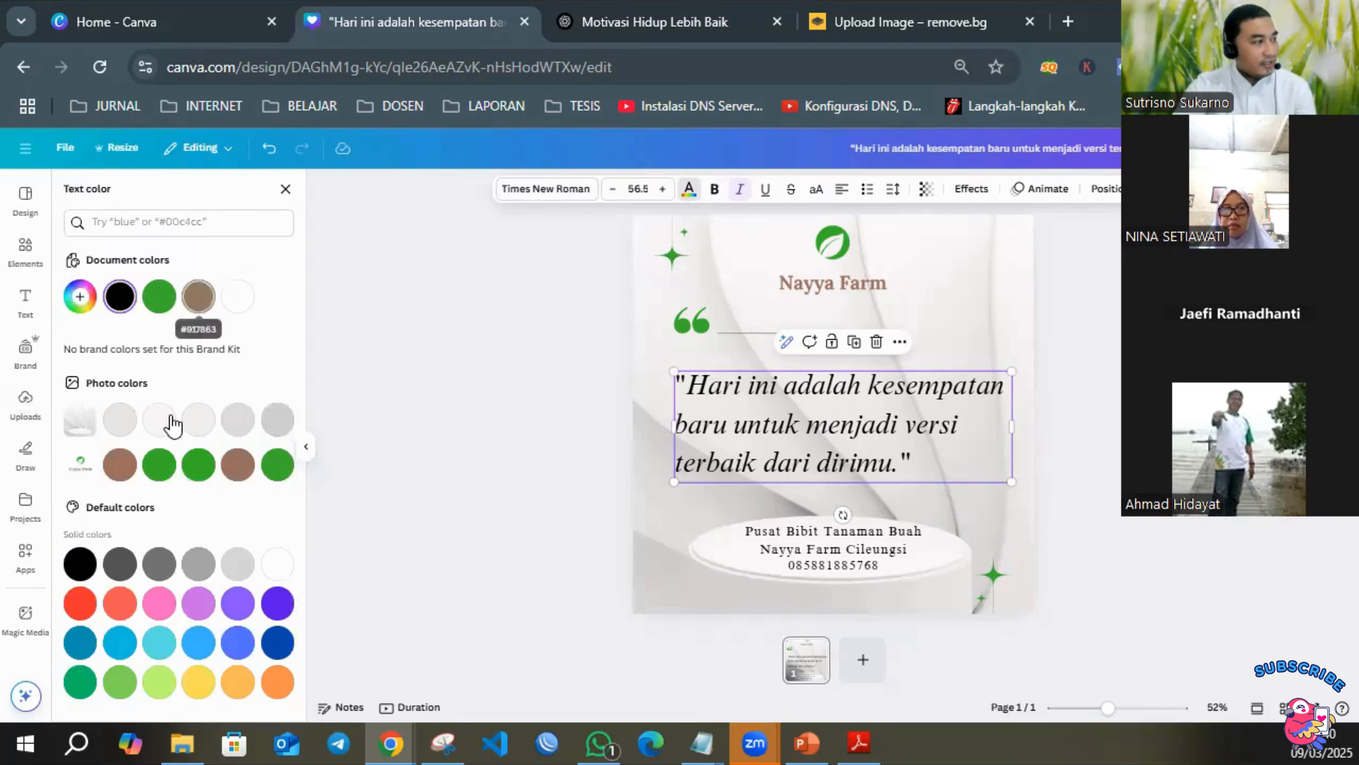
{"action": "left_click", "coordinate": [120, 464]}
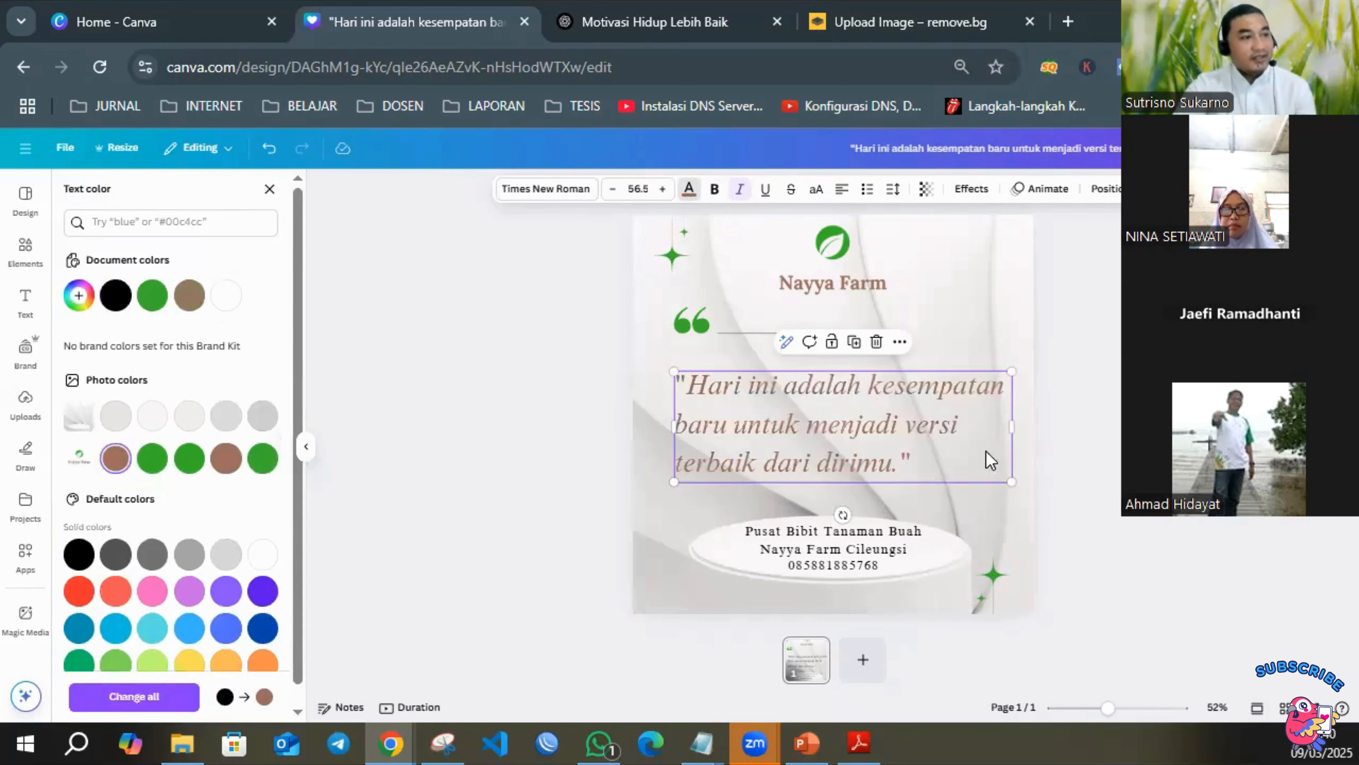
{"action": "left_click", "coordinate": [1103, 476]}
Give the business contact text on the podium the same logo brown as the quote.
{"action": "left_click", "coordinate": [864, 556]}
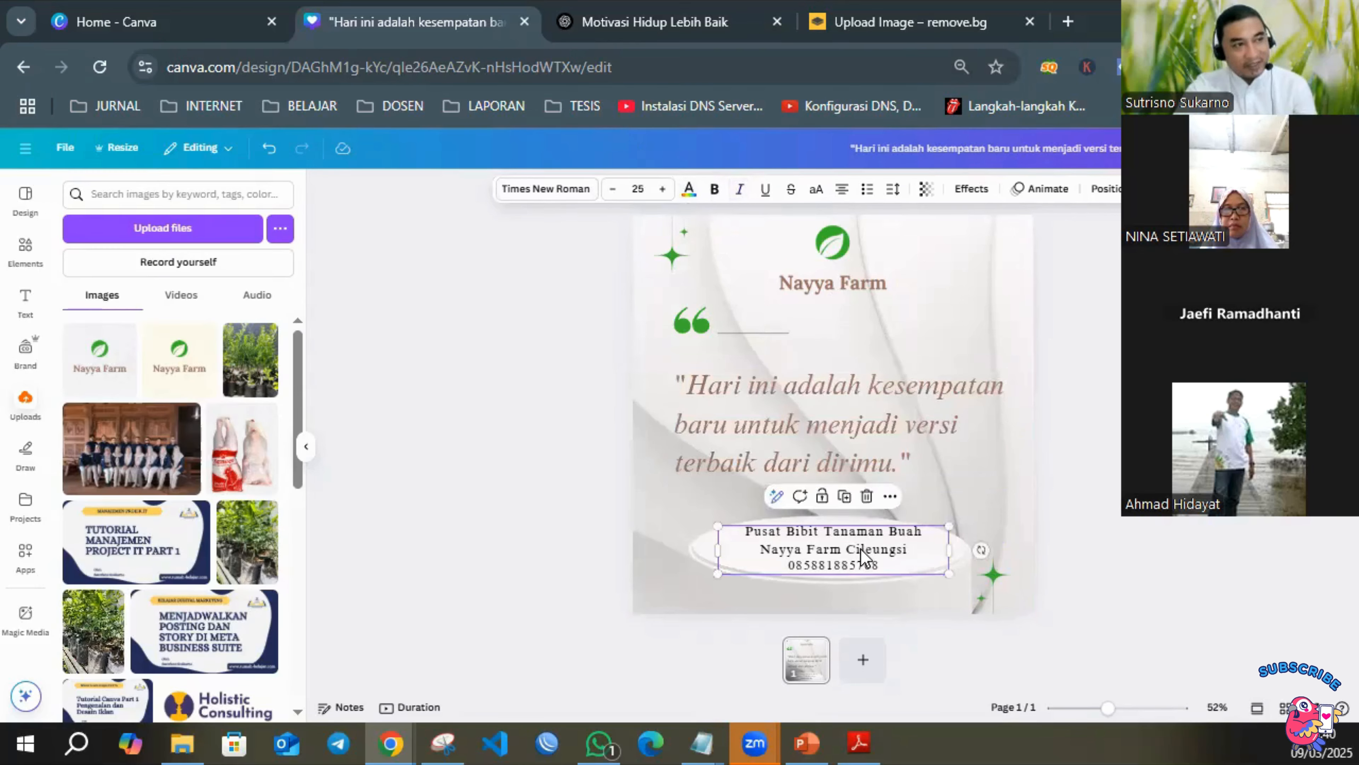
{"action": "left_click", "coordinate": [689, 190]}
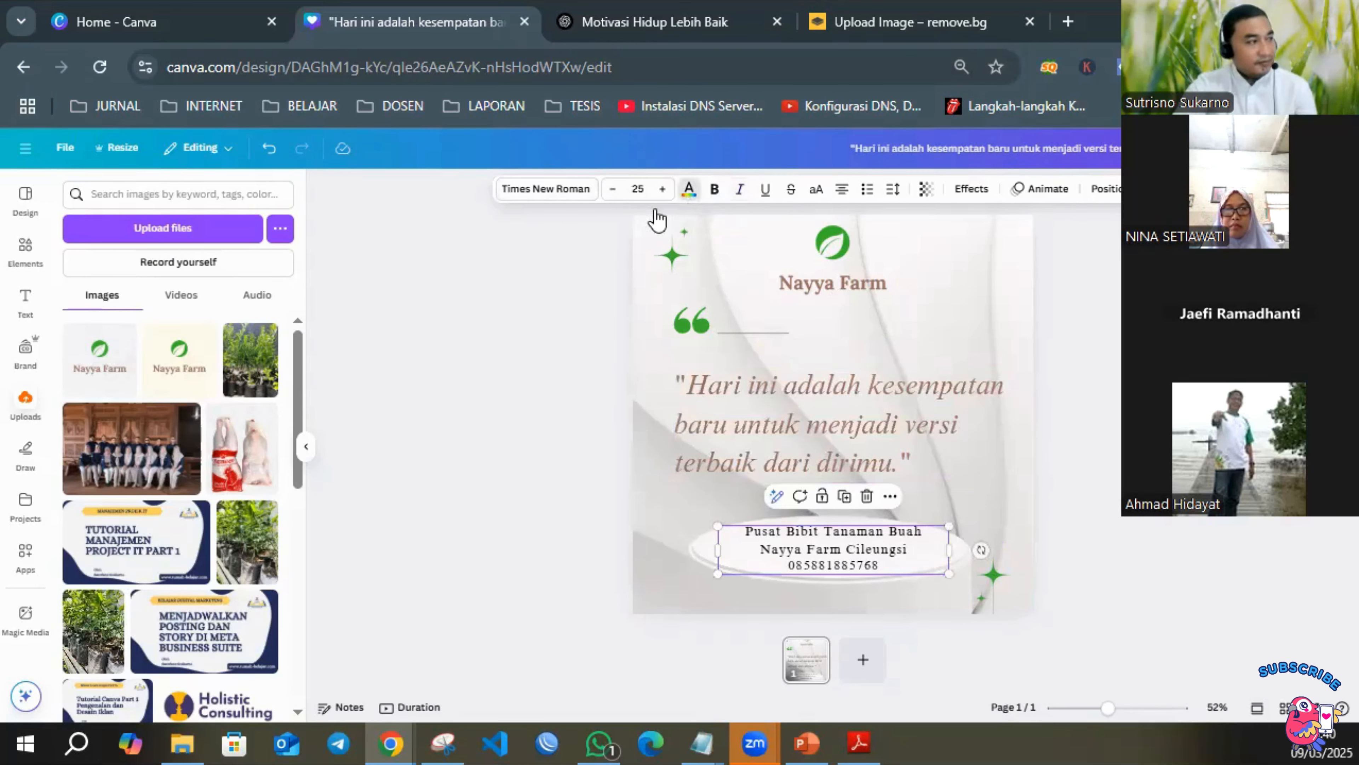
{"action": "left_click", "coordinate": [120, 464]}
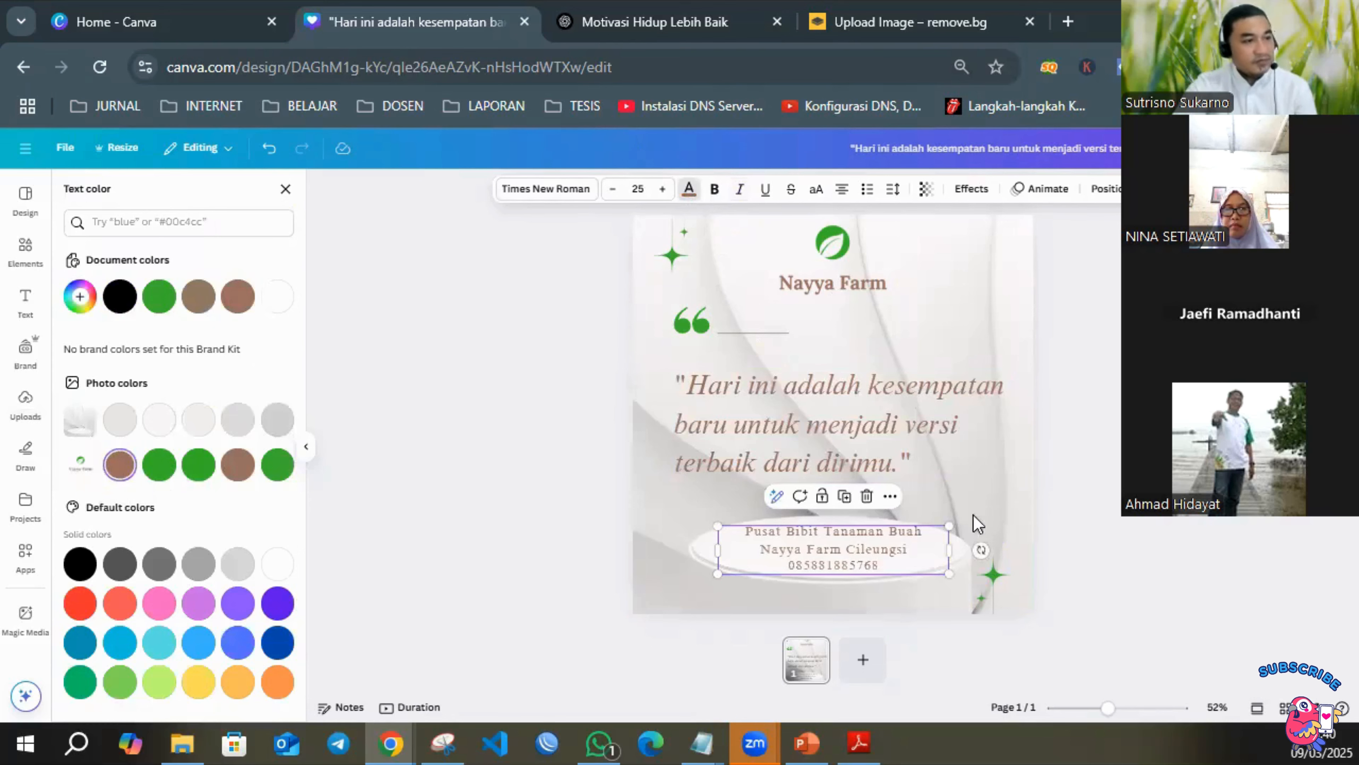
{"action": "left_click", "coordinate": [1140, 517]}
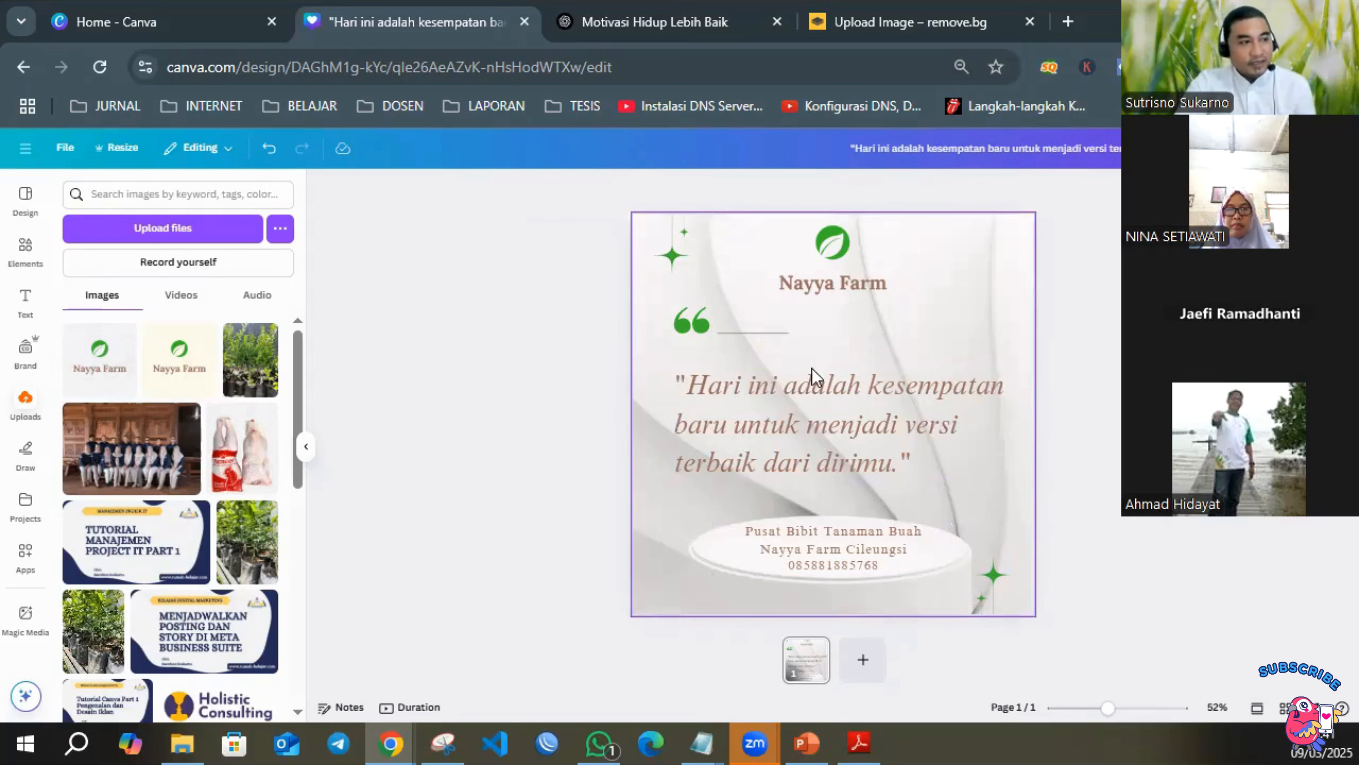
Try out the italic, bold and underline formatting on the quote text, restoring the italic-only style.
{"action": "left_click", "coordinate": [783, 403]}
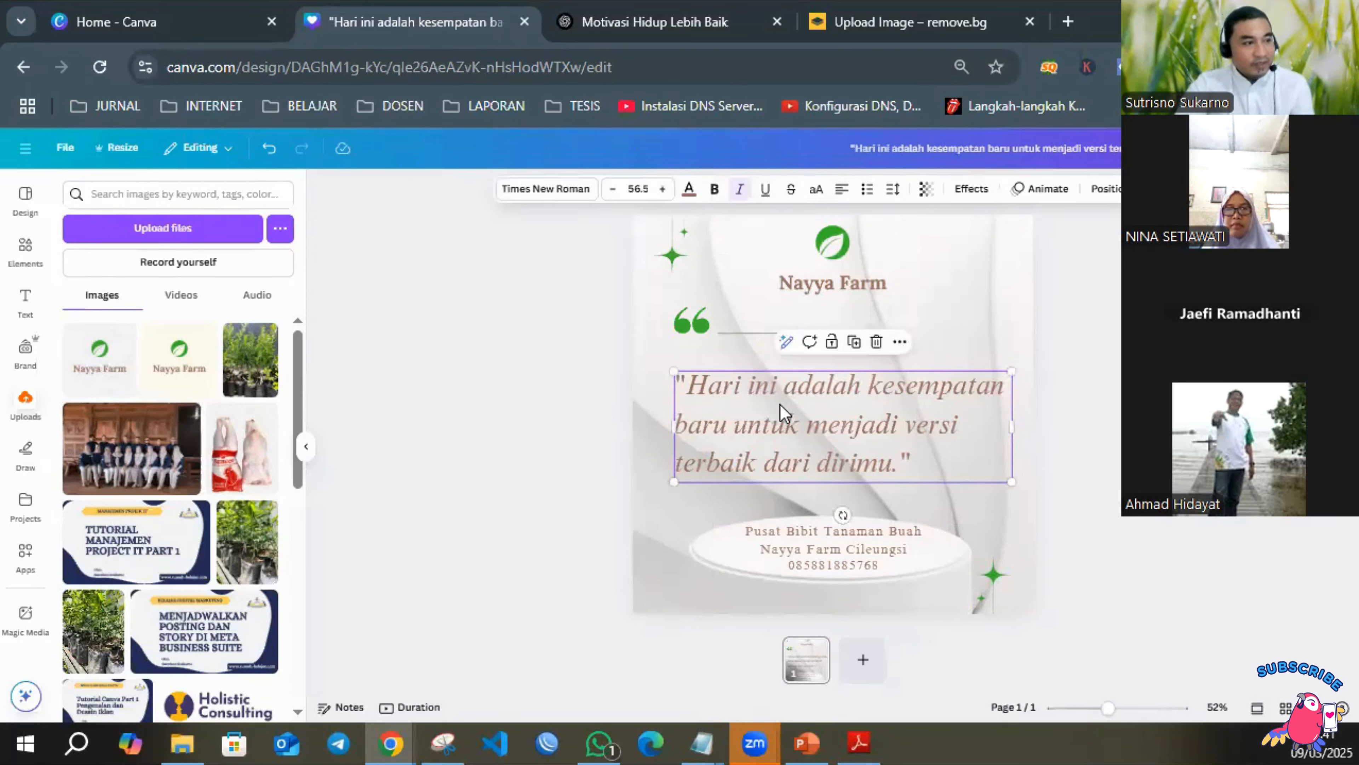
{"action": "left_click", "coordinate": [740, 203]}
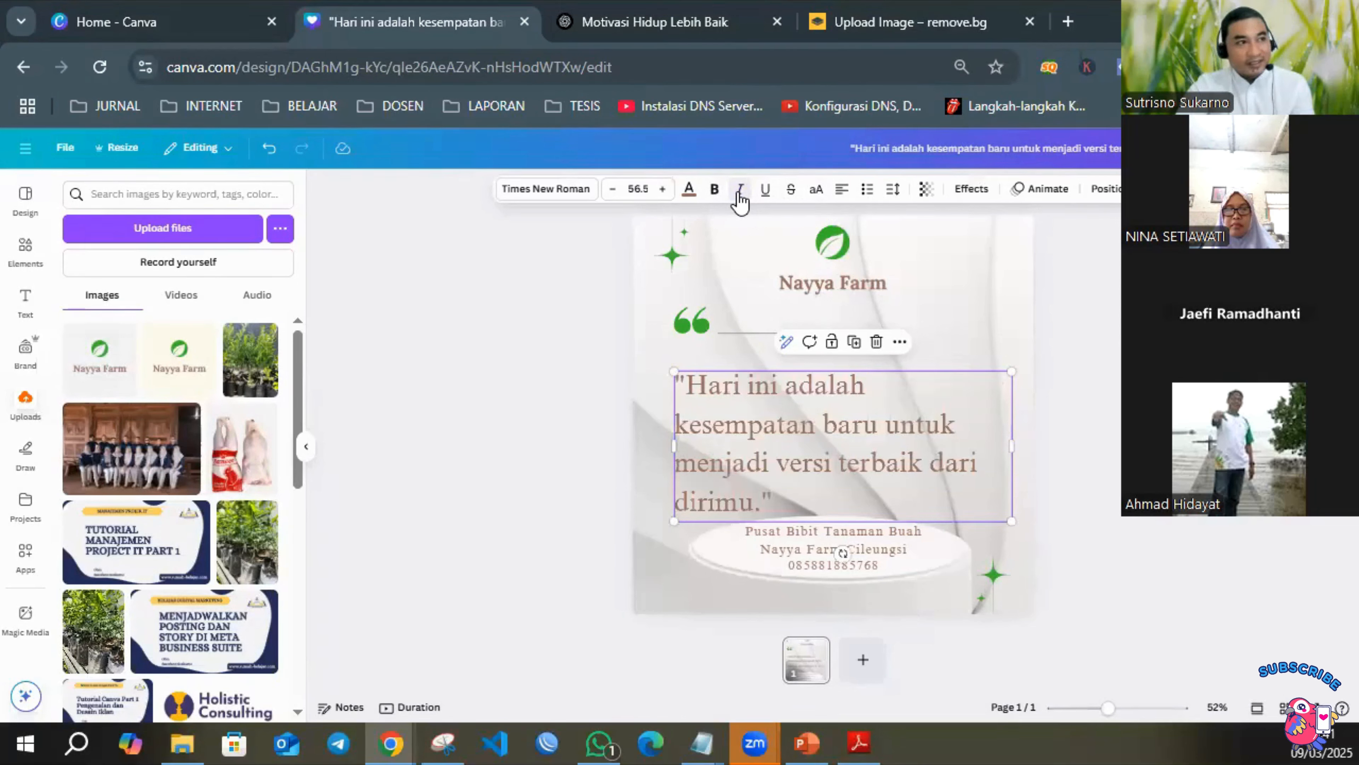
{"action": "left_click", "coordinate": [738, 203]}
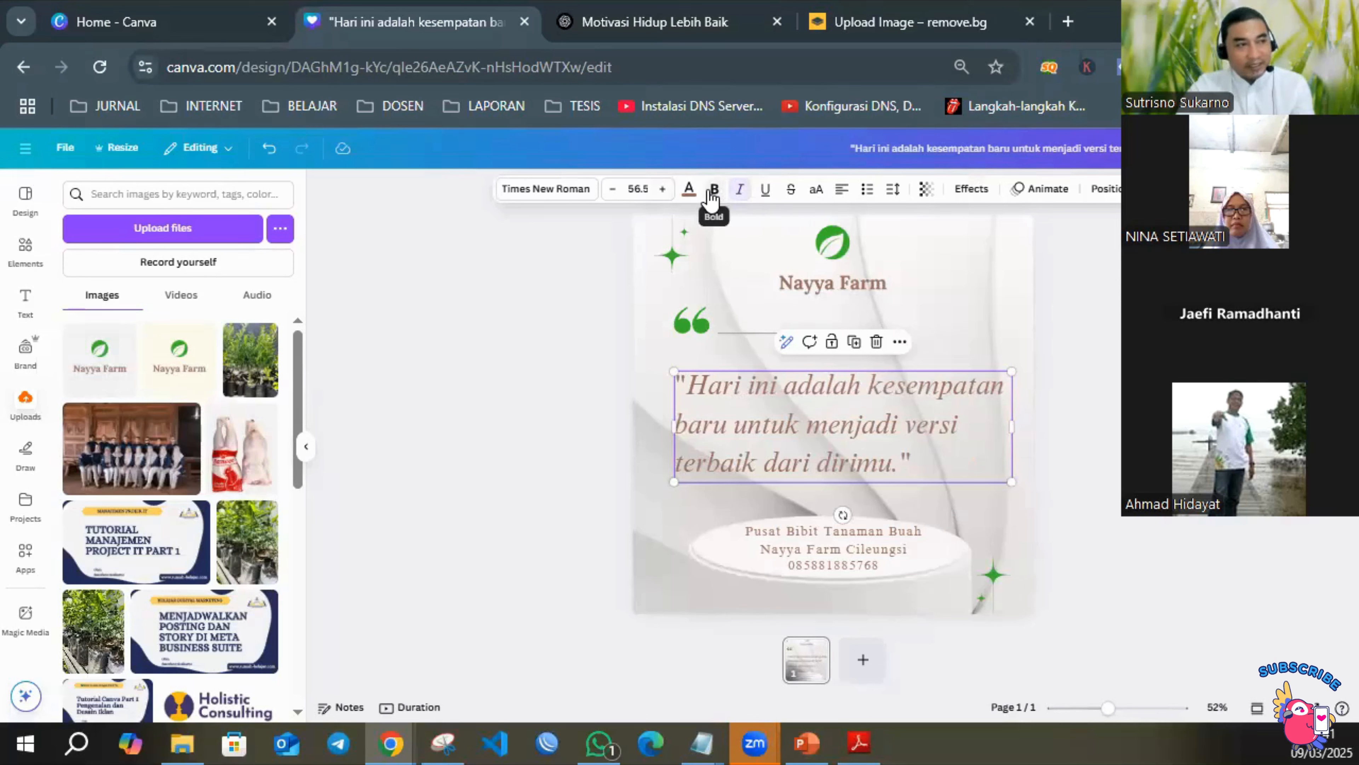
{"action": "left_click", "coordinate": [711, 201]}
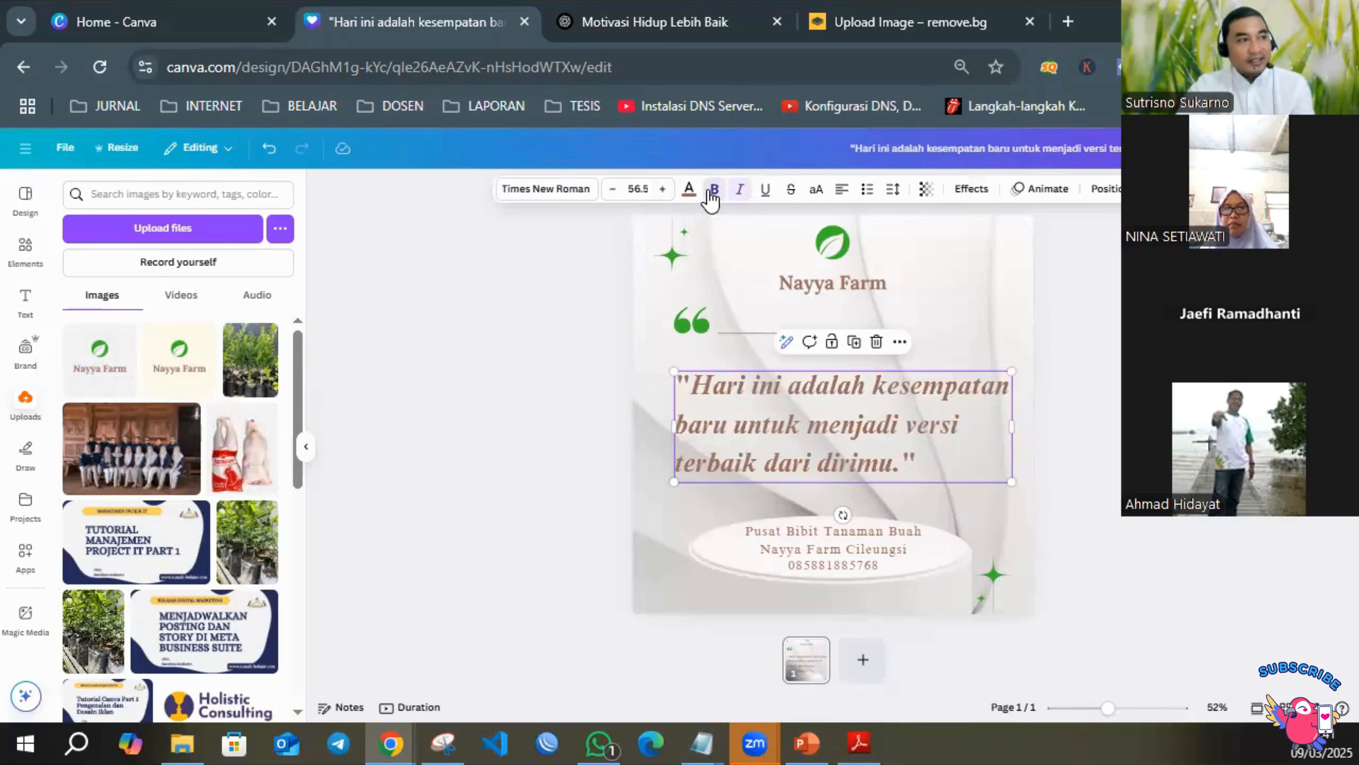
{"action": "left_click", "coordinate": [712, 198]}
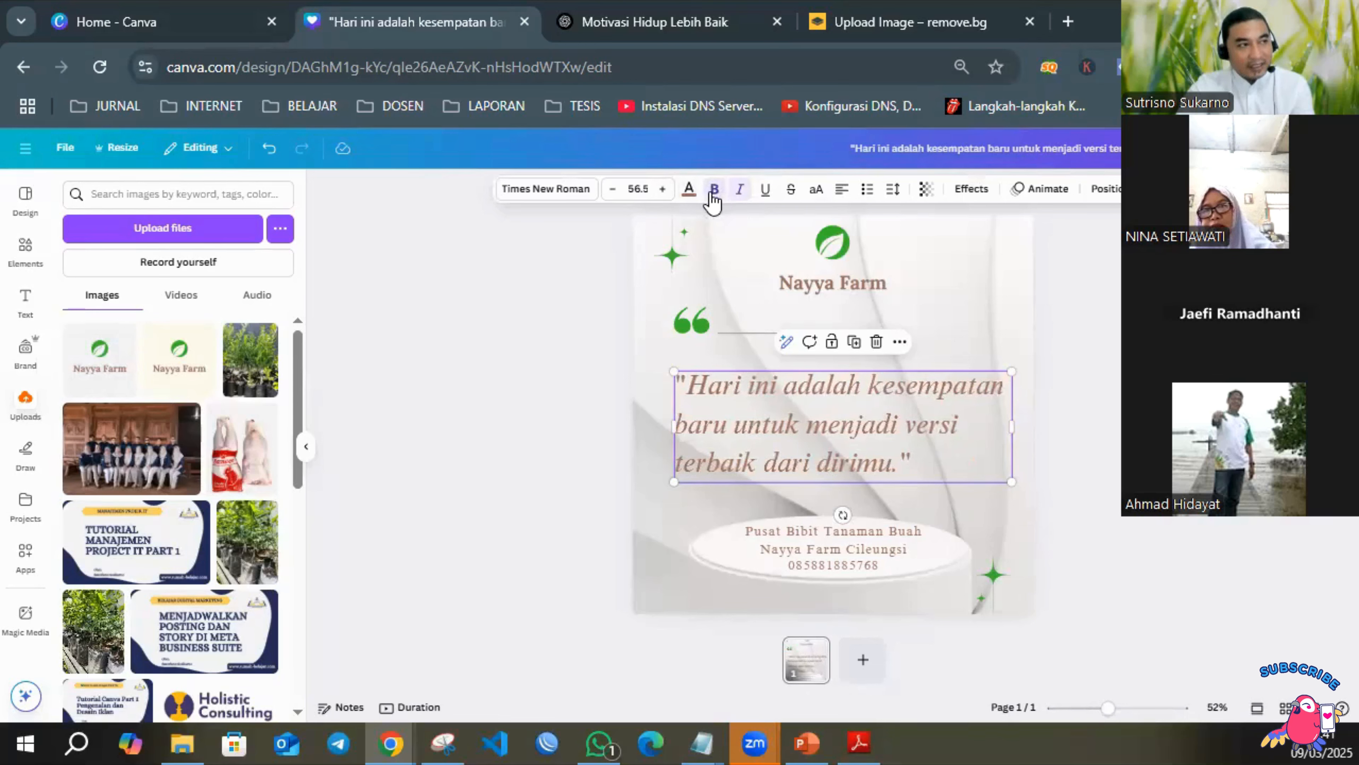
{"action": "left_click", "coordinate": [766, 193]}
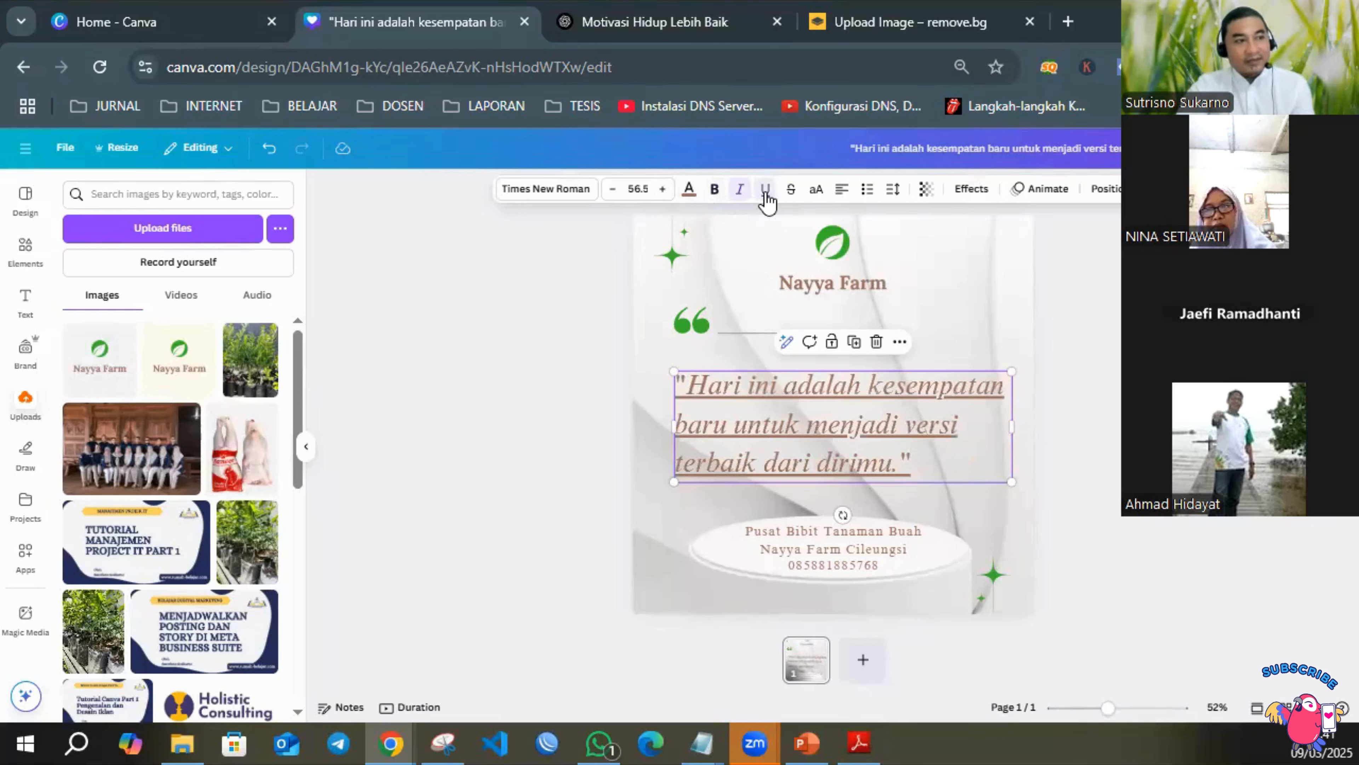
{"action": "left_click", "coordinate": [765, 196]}
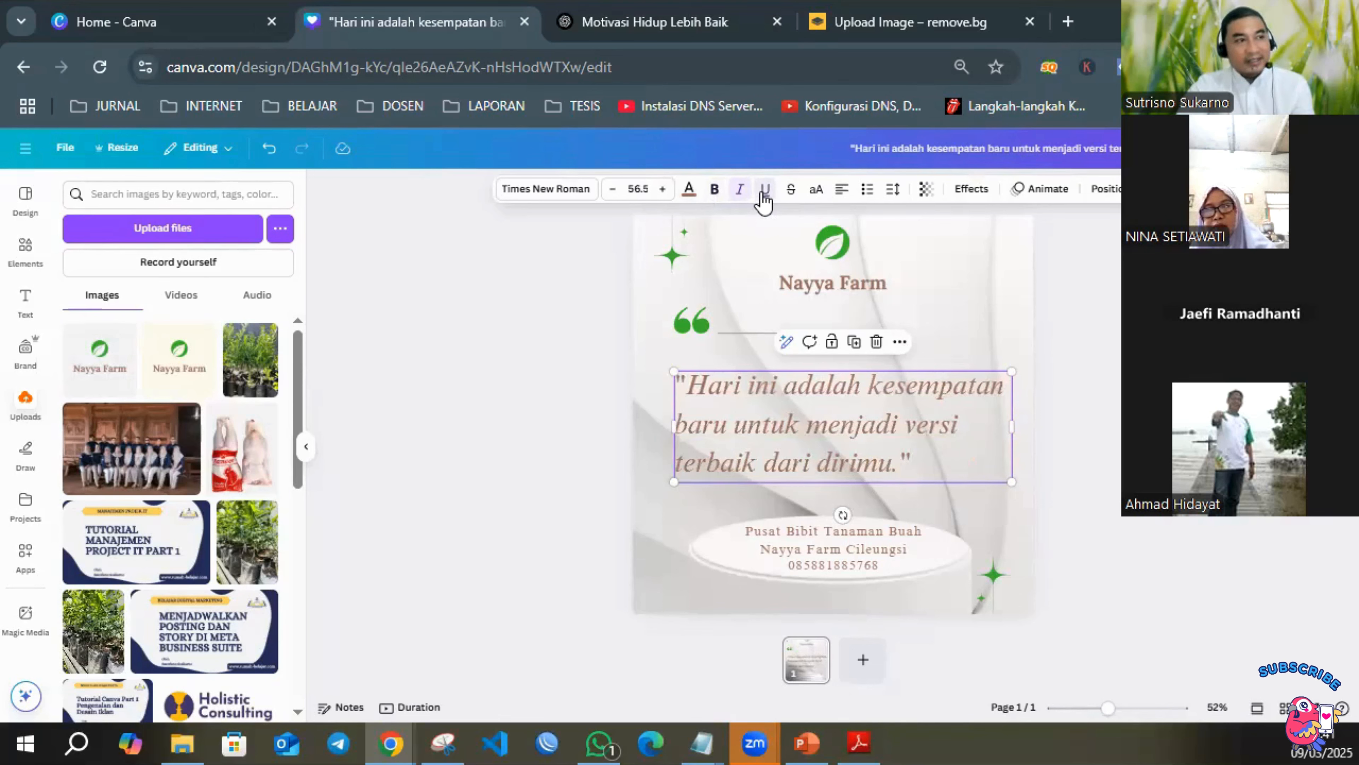
Try the different text alignments on the quote and leave it centre-aligned.
{"action": "left_click", "coordinate": [842, 194]}
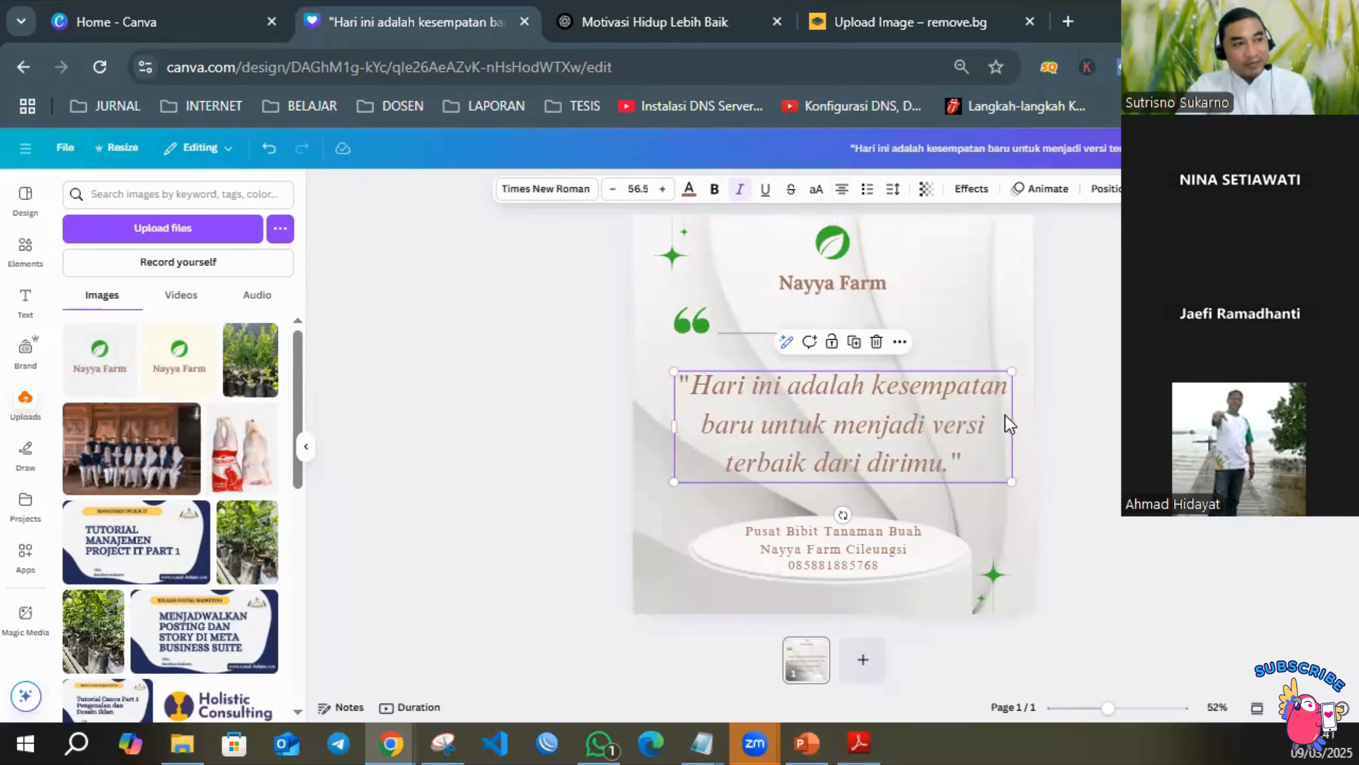
{"action": "left_click", "coordinate": [843, 195]}
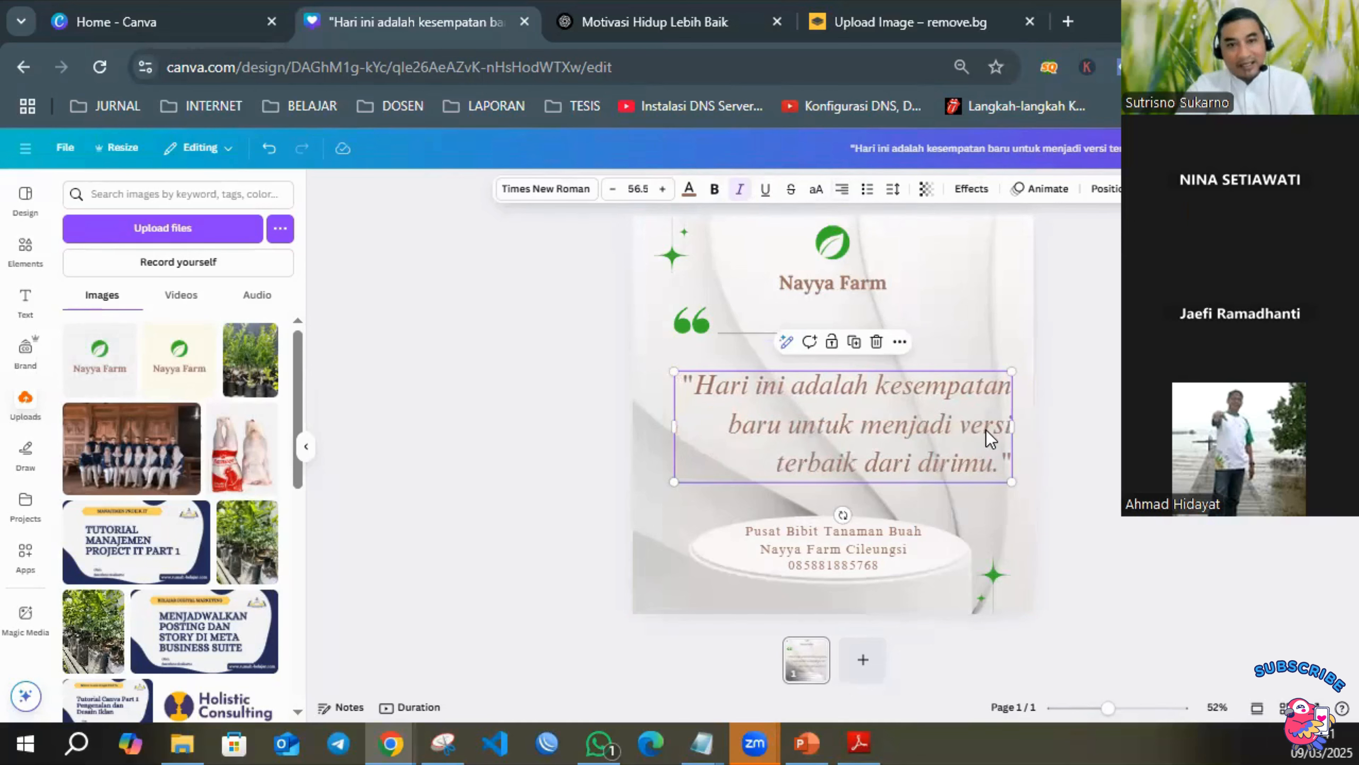
{"action": "left_click", "coordinate": [843, 194]}
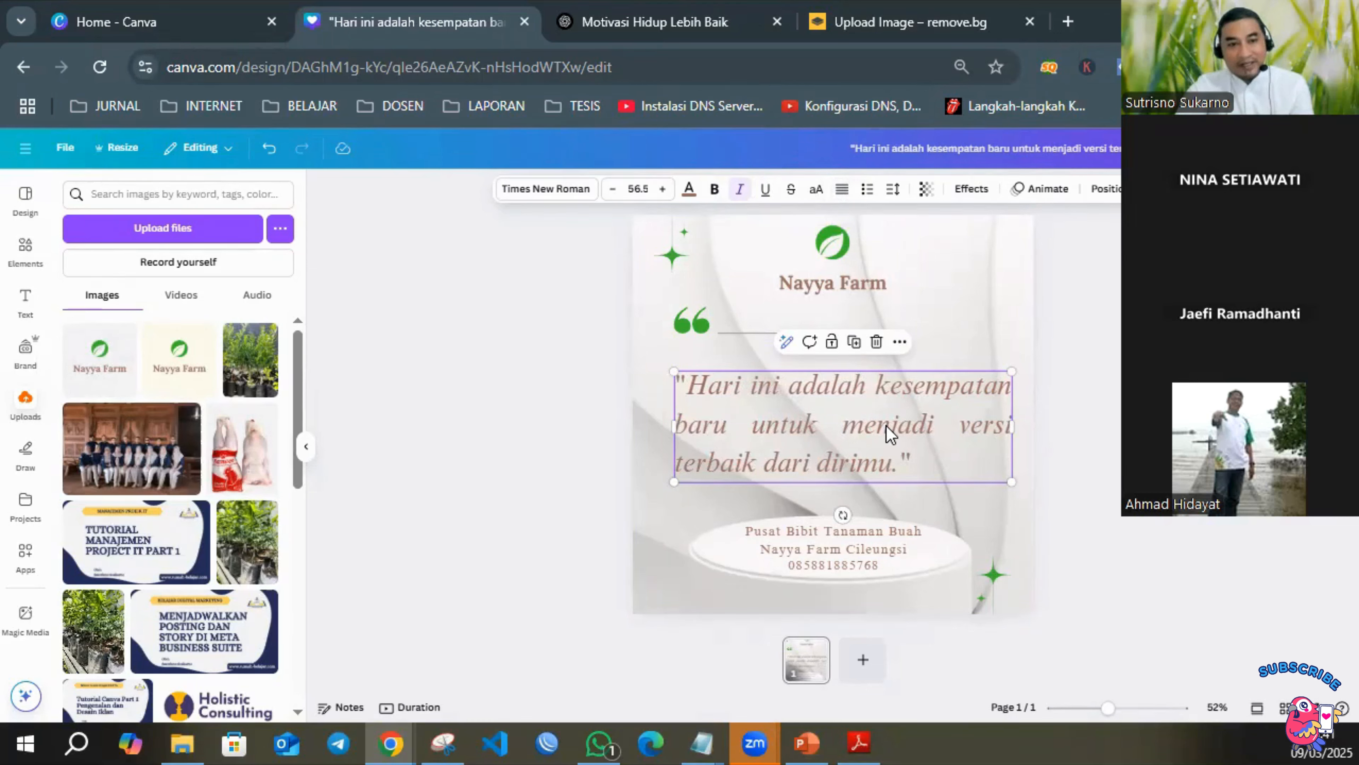
{"action": "left_click", "coordinate": [842, 190]}
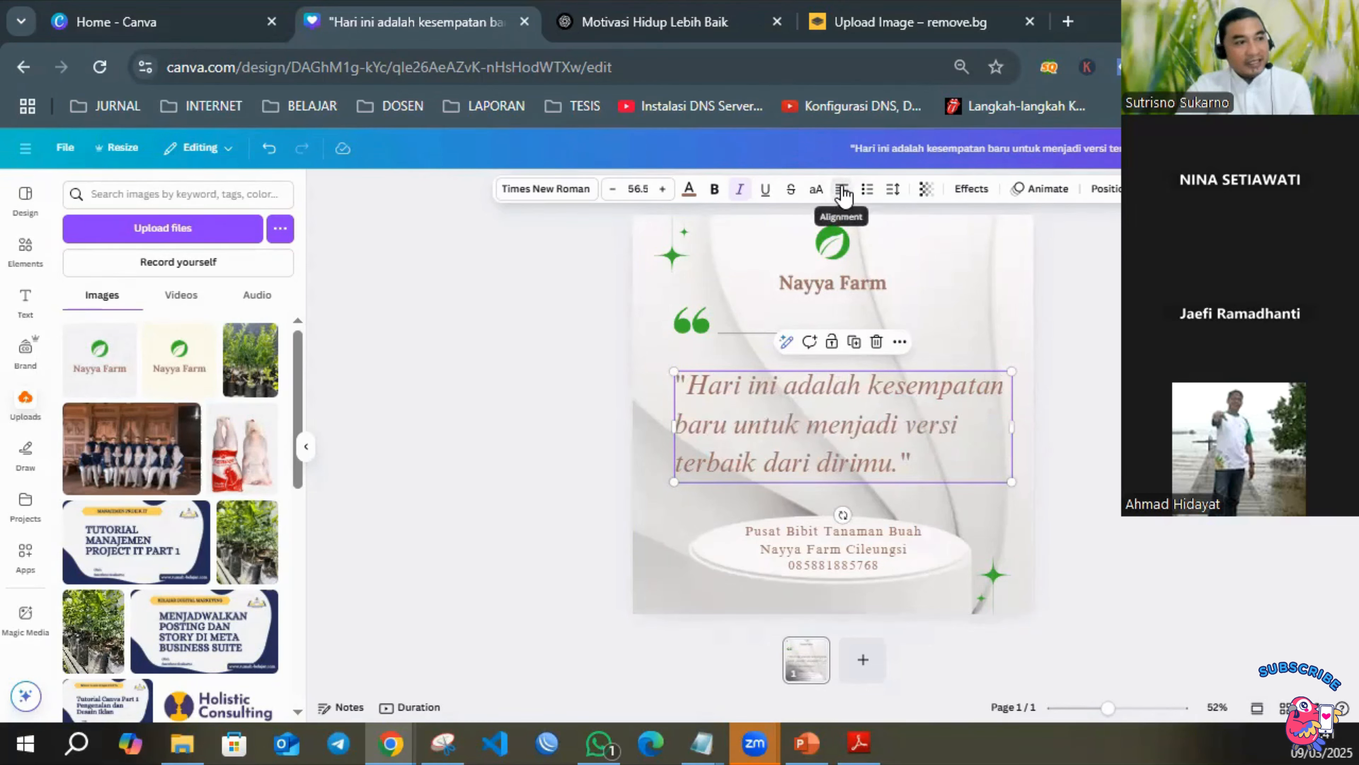
{"action": "left_click", "coordinate": [843, 190]}
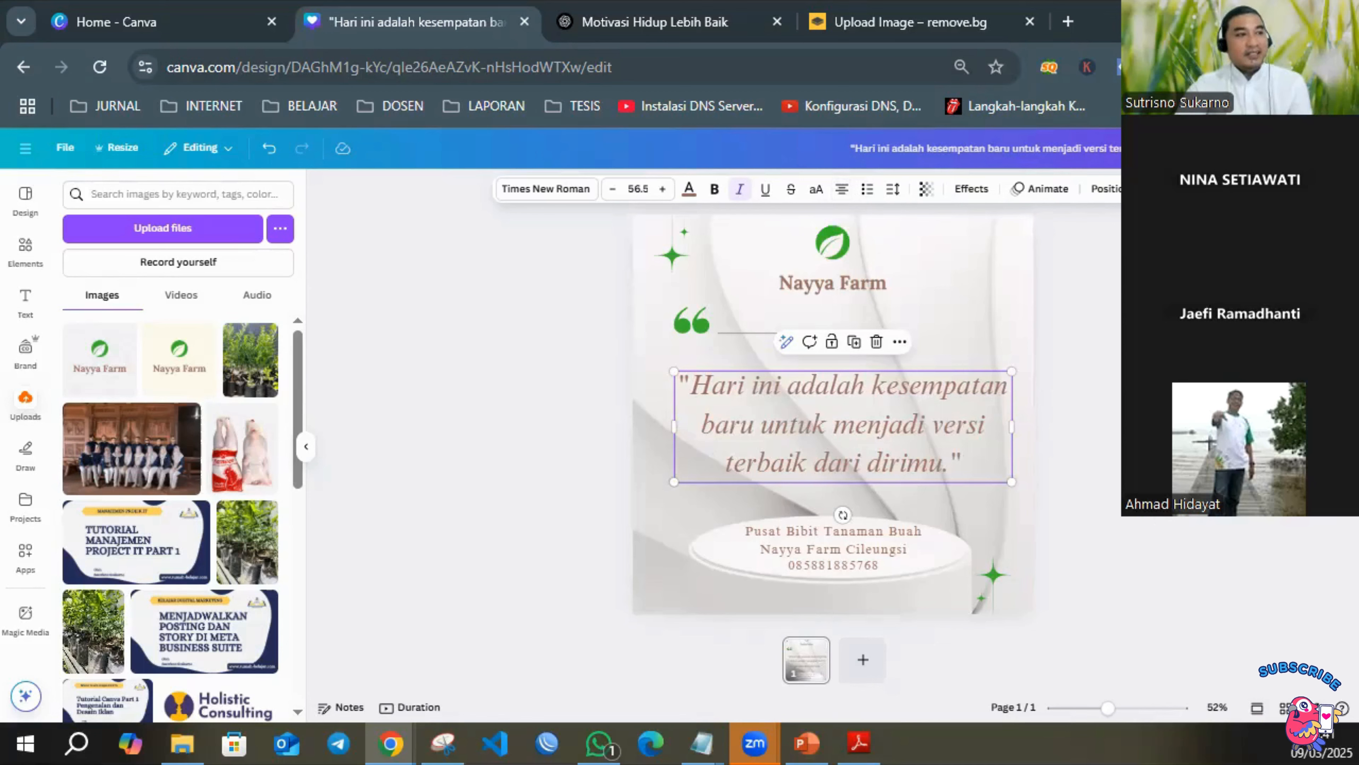
{"action": "key", "text": "Escape"}
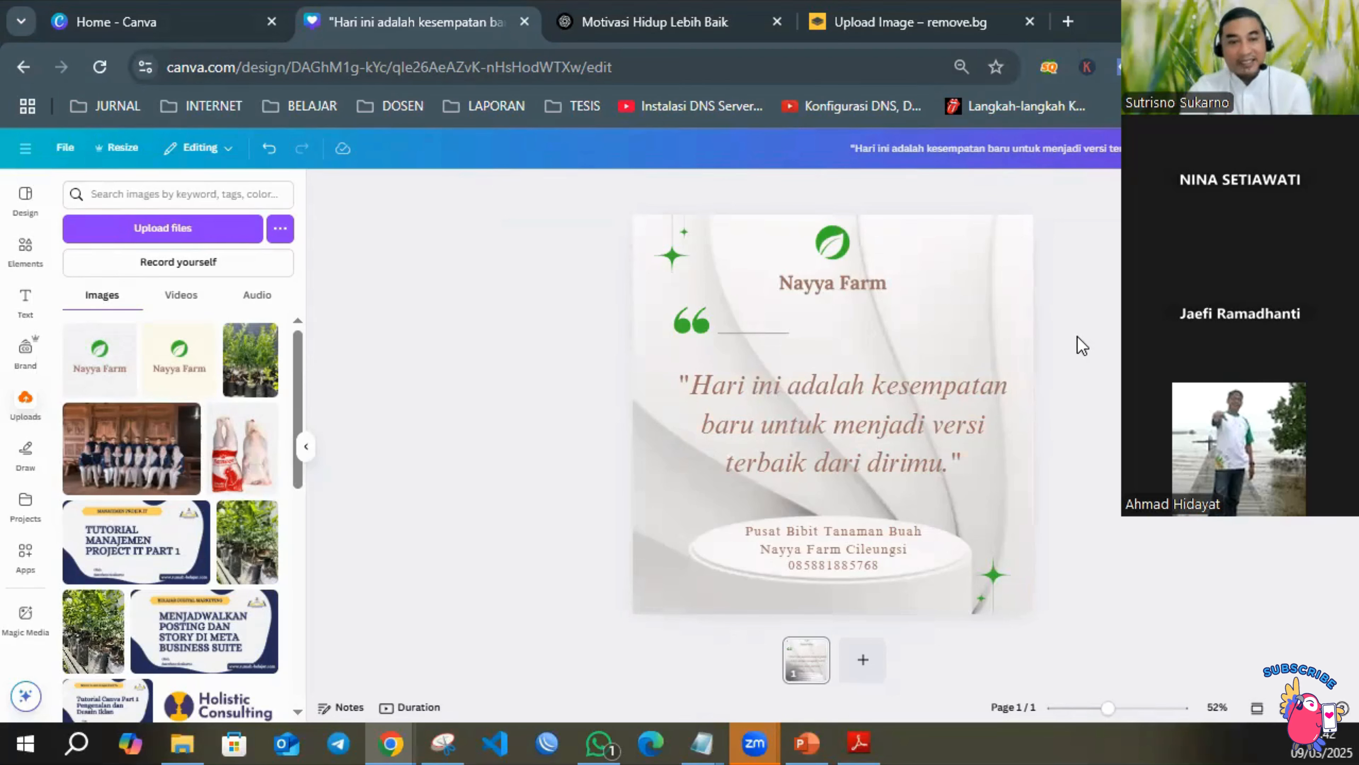
Apply the Party page animation to the quote post.
{"action": "left_click", "coordinate": [970, 258]}
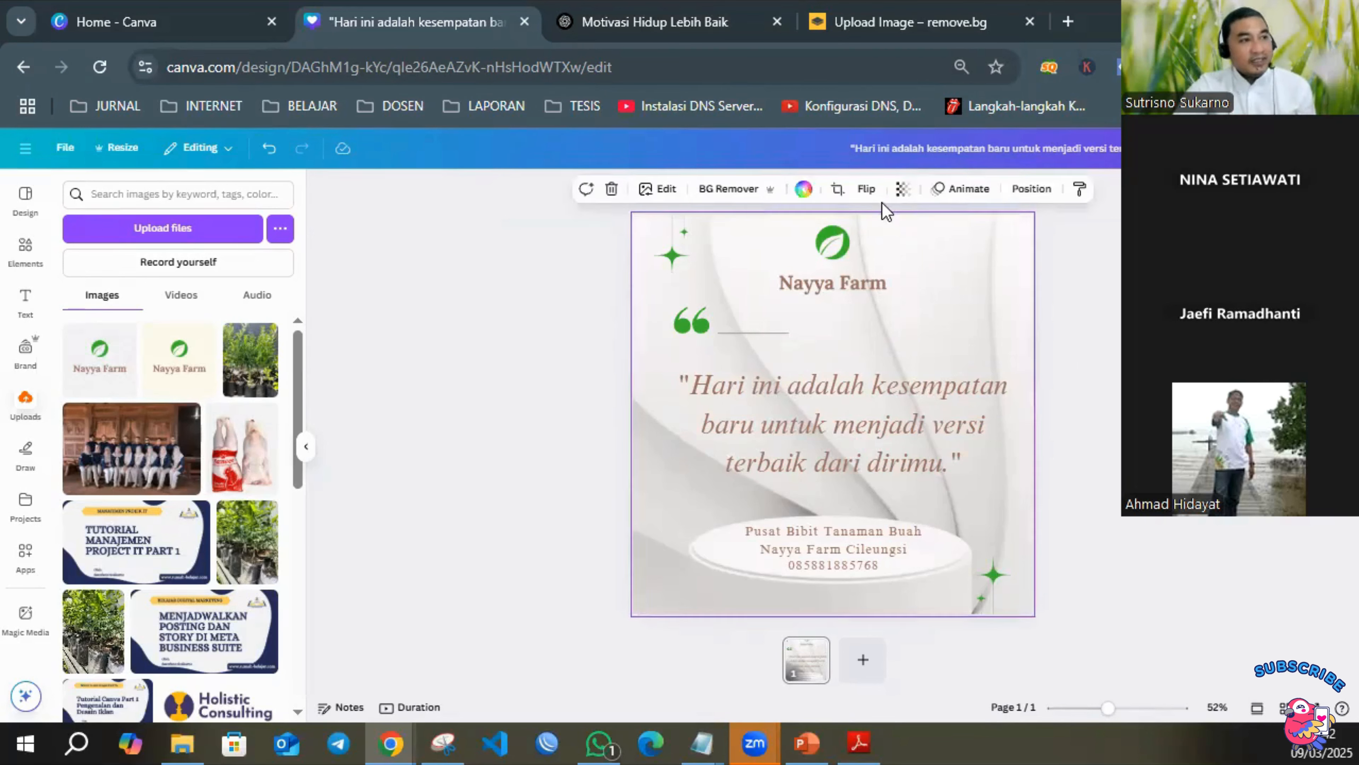
{"action": "left_click", "coordinate": [977, 198]}
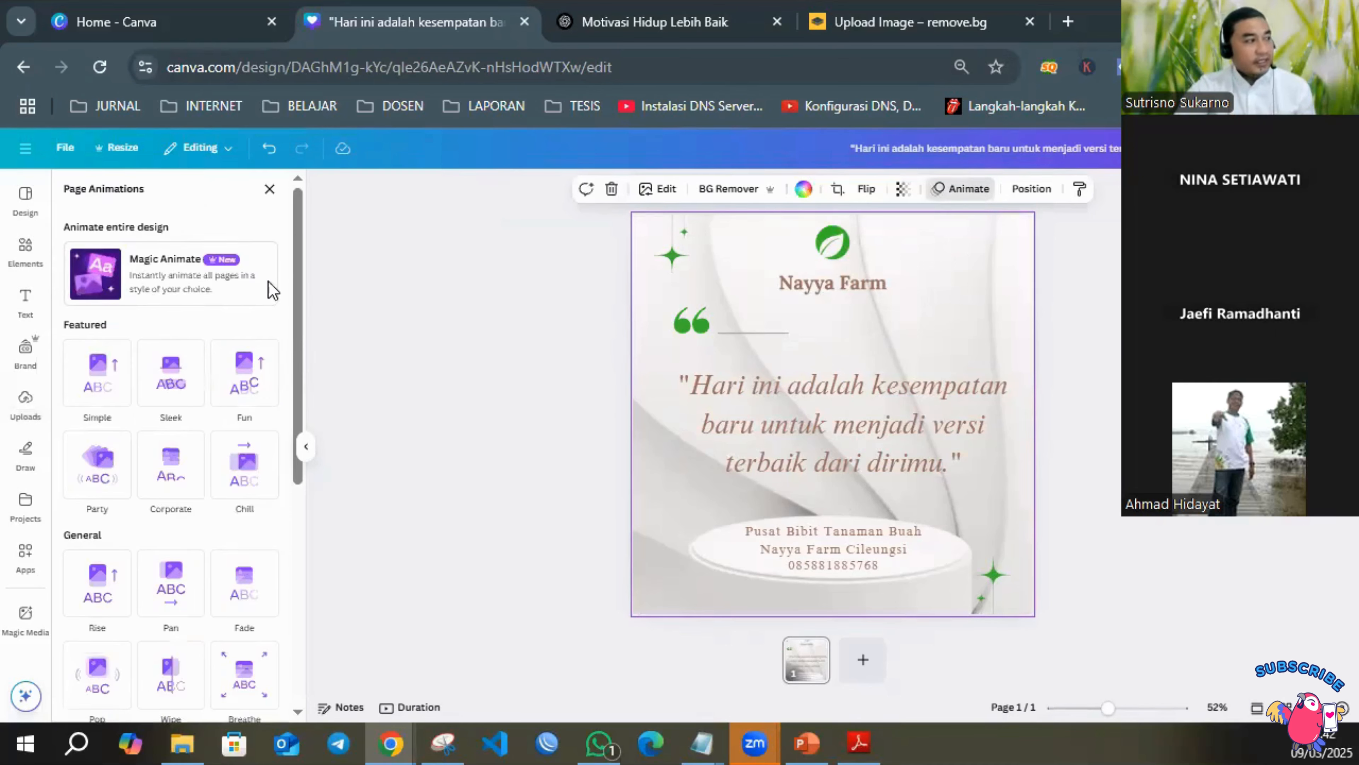
{"action": "left_click", "coordinate": [110, 470]}
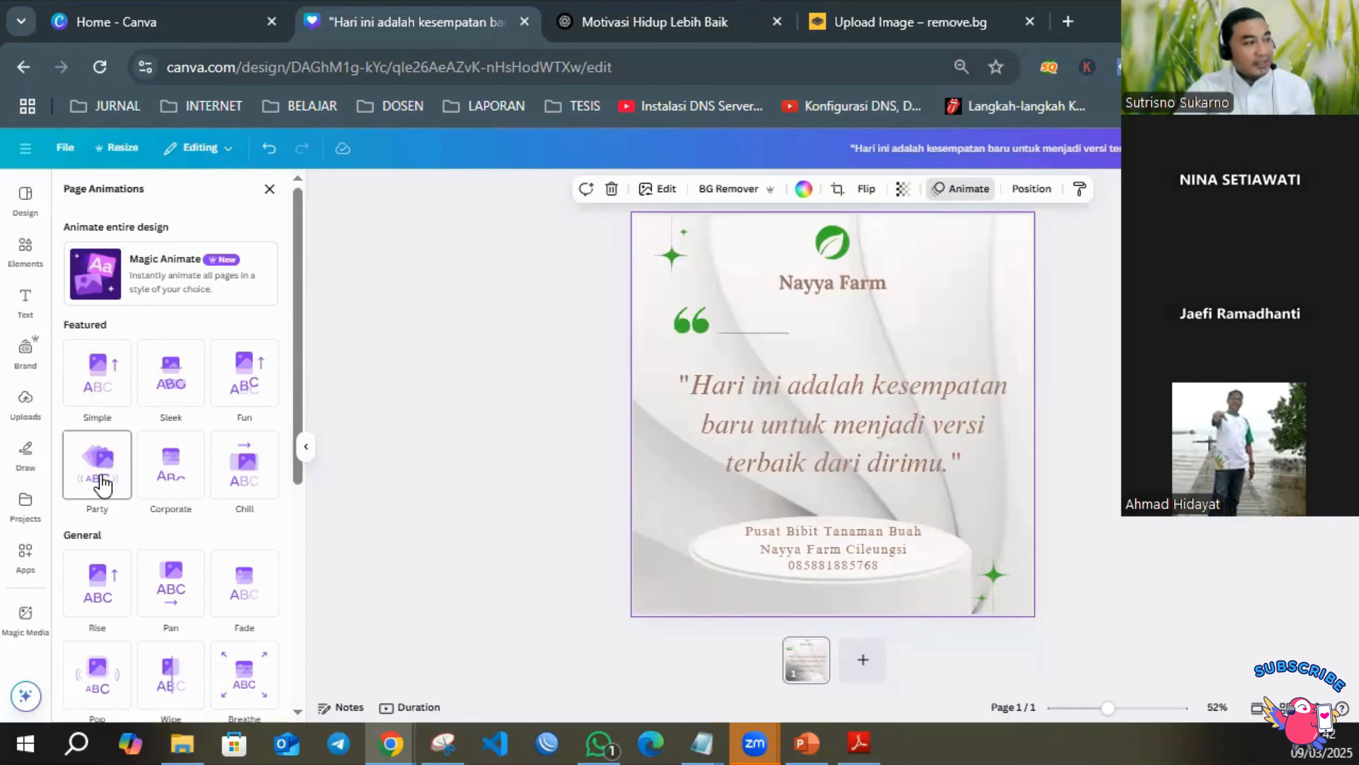
{"action": "left_click", "coordinate": [112, 464]}
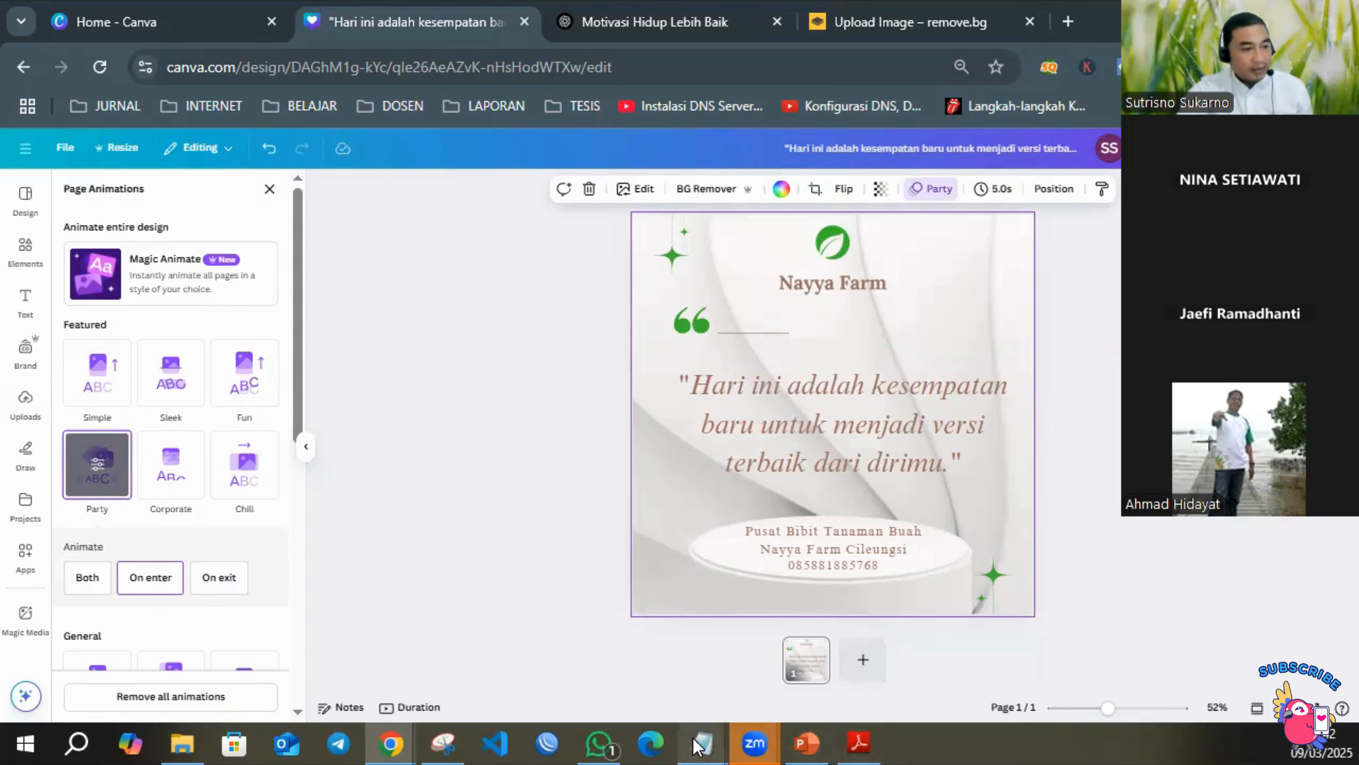
Switch to Notepad and add the line "desain ada 2 halaman" a few lines below the quote.
{"action": "mouse_move", "coordinate": [694, 737]}
{"action": "left_click", "coordinate": [1048, 659]}
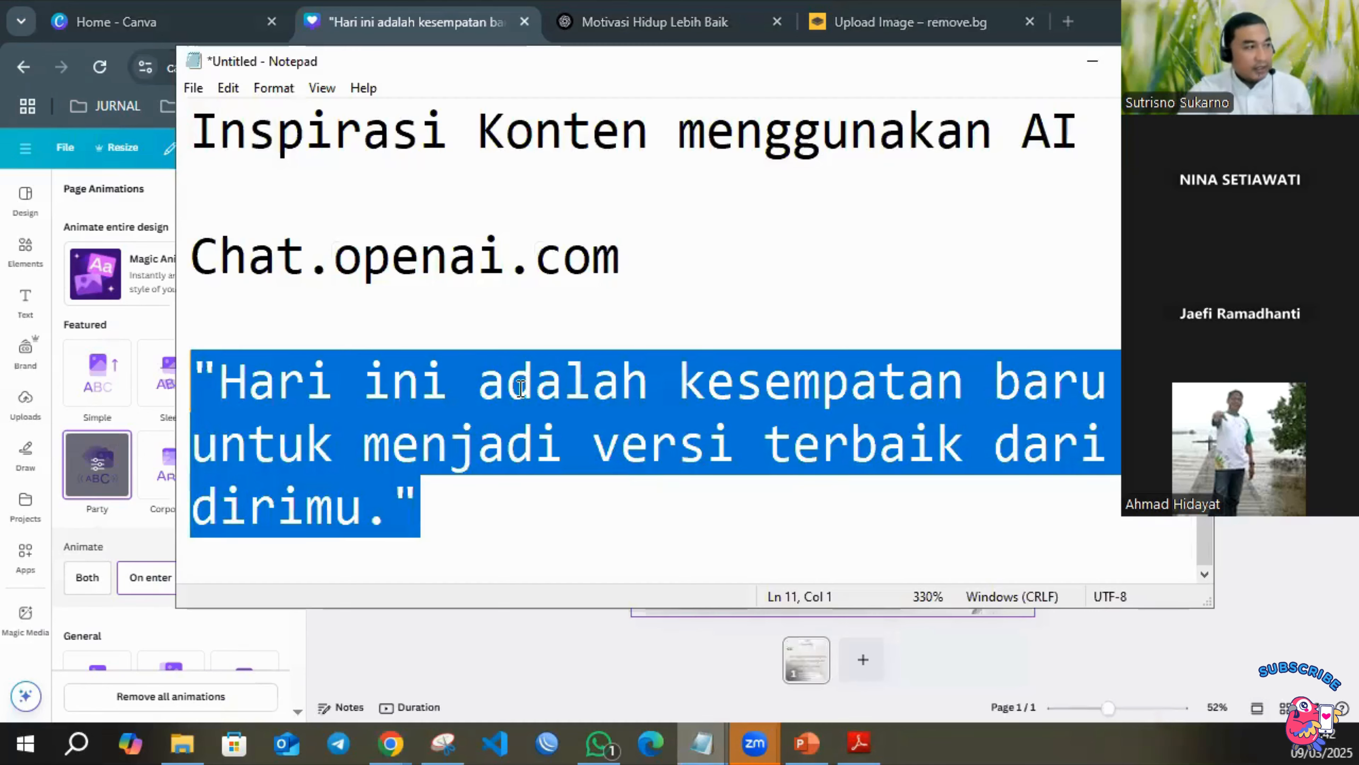
{"action": "left_click", "coordinate": [493, 508]}
{"action": "key", "text": "Return"}
{"action": "key", "text": "Return"}
{"action": "key", "text": "Return"}
{"action": "type", "text": "desai"}
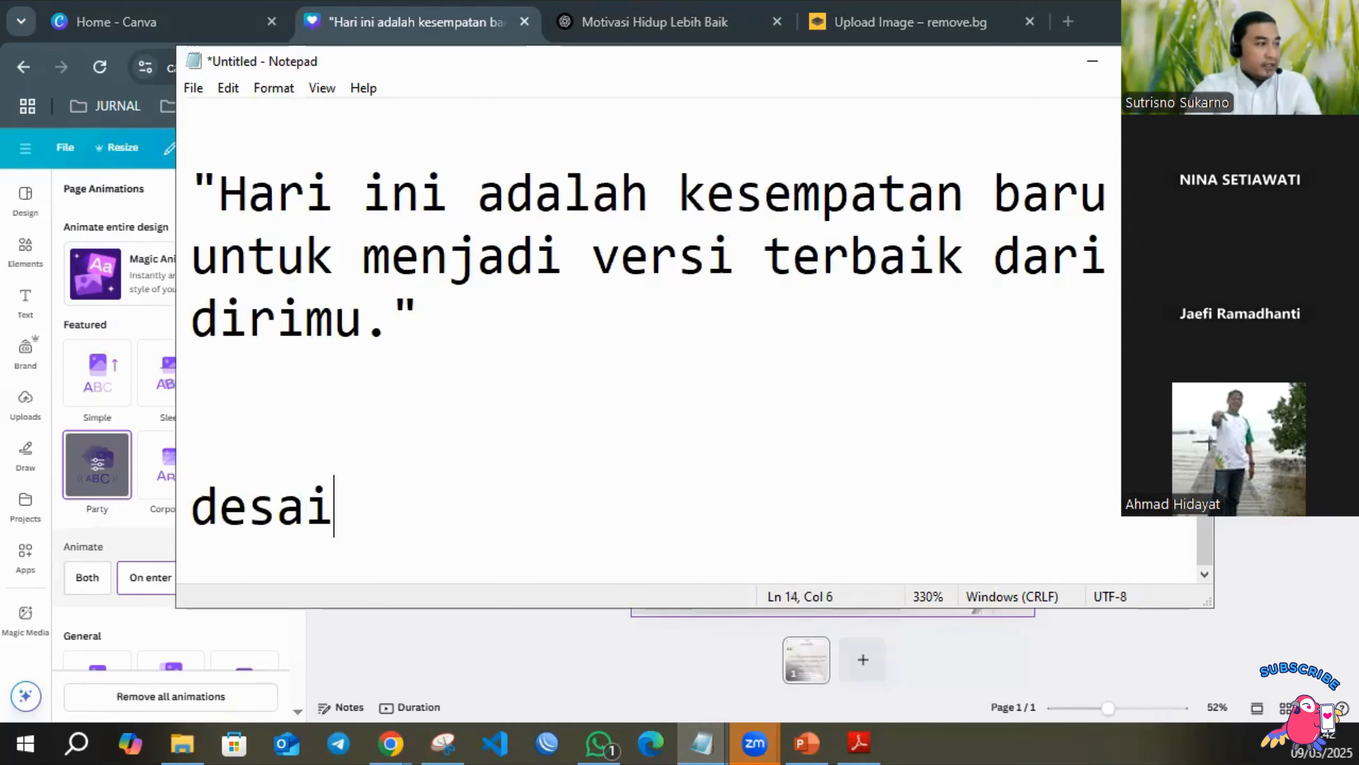
{"action": "type", "text": "n ada 2 "}
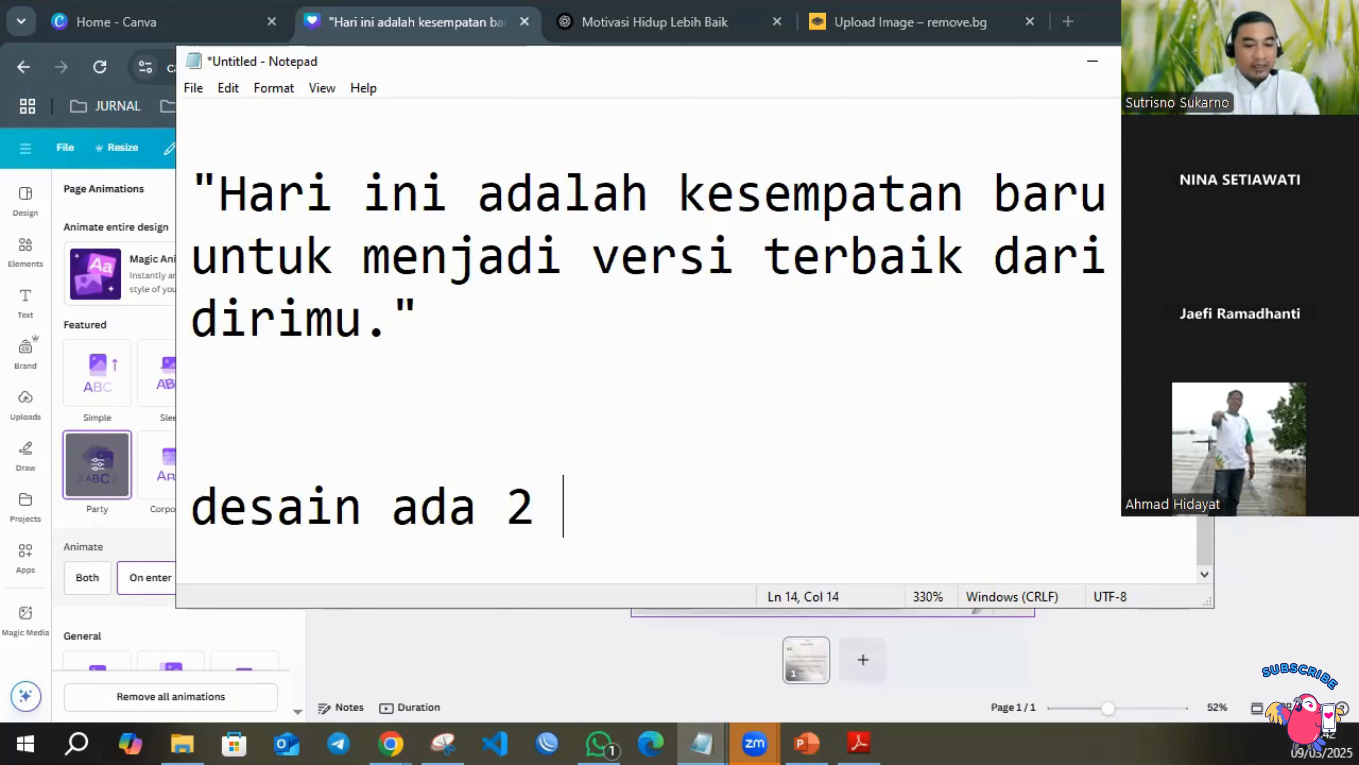
{"action": "type", "text": "halaman"}
{"action": "key", "text": "Return"}
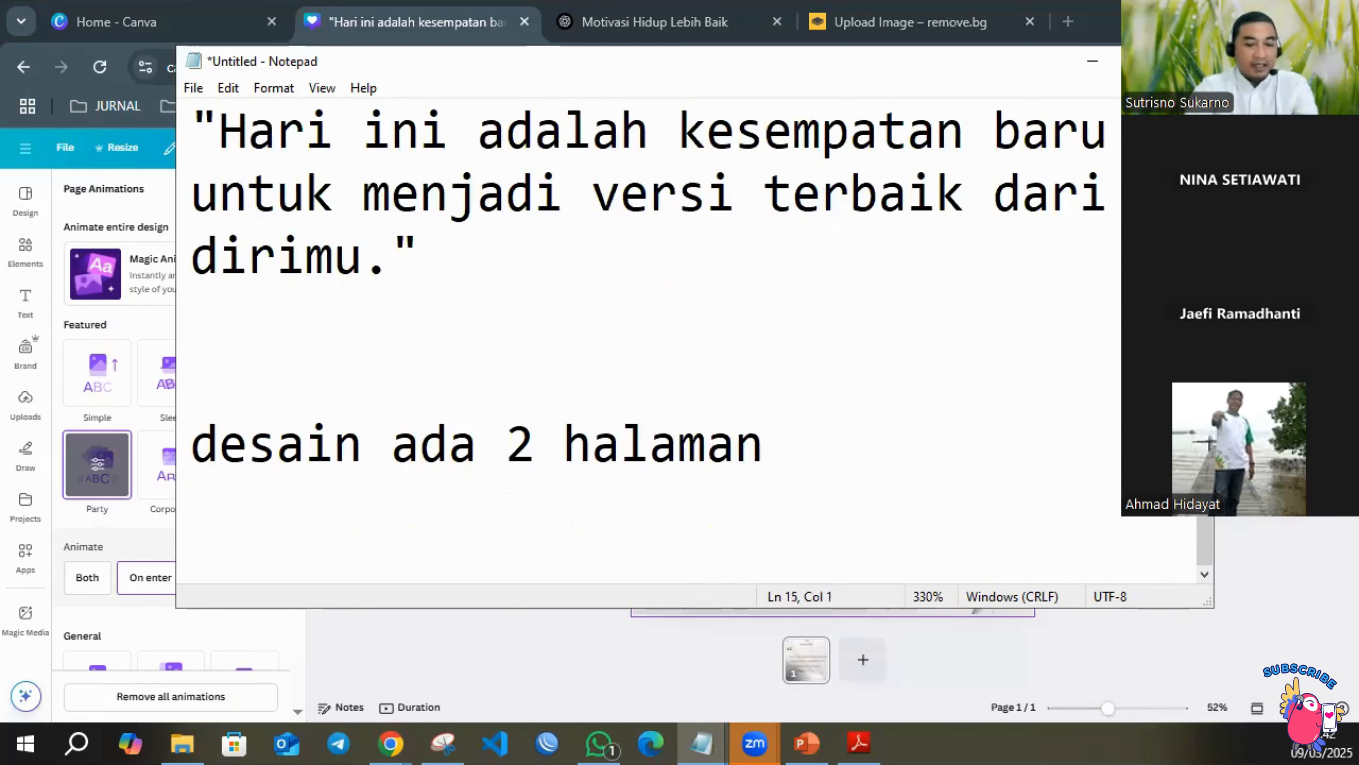
Add the note lines "halaman 1 quote" and "halaman 2 kontak", then return to the Canva design.
{"action": "type", "text": "halaman "}
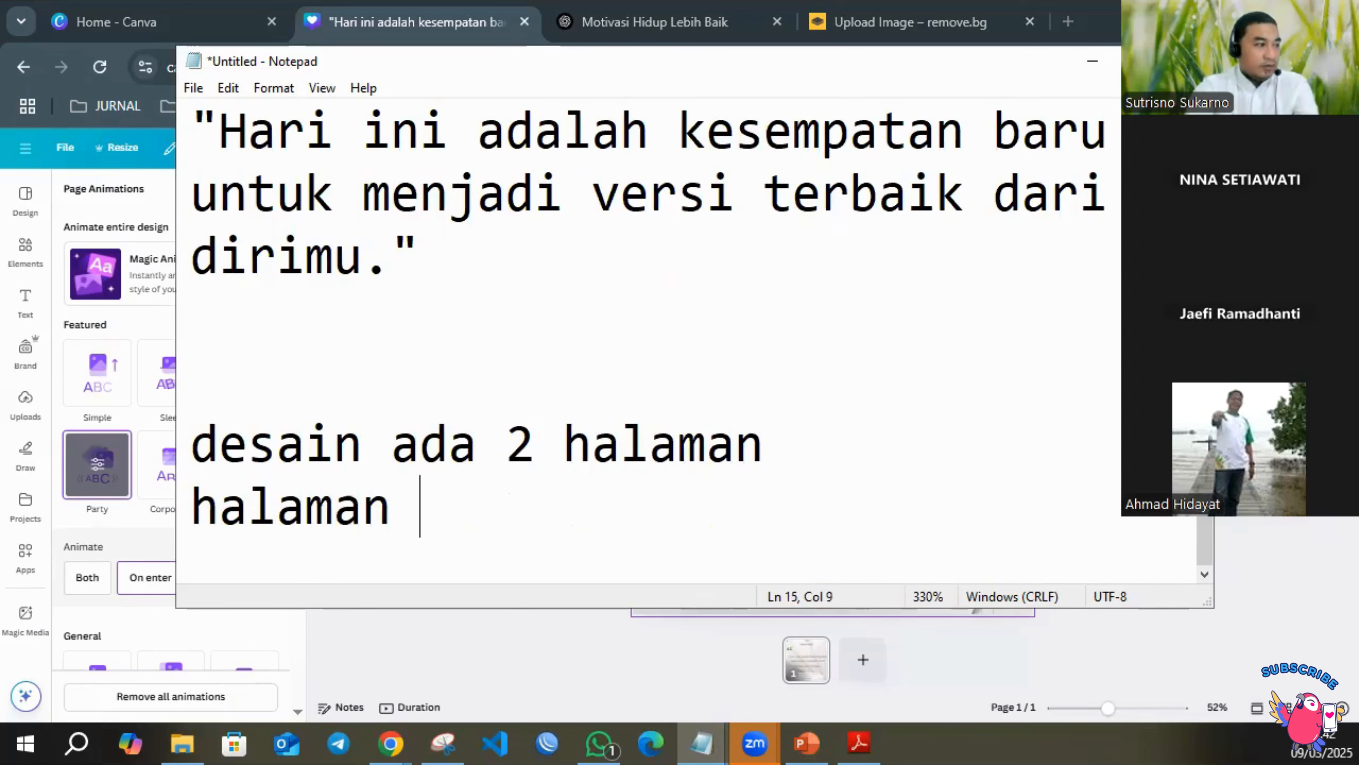
{"action": "type", "text": "1 quote"}
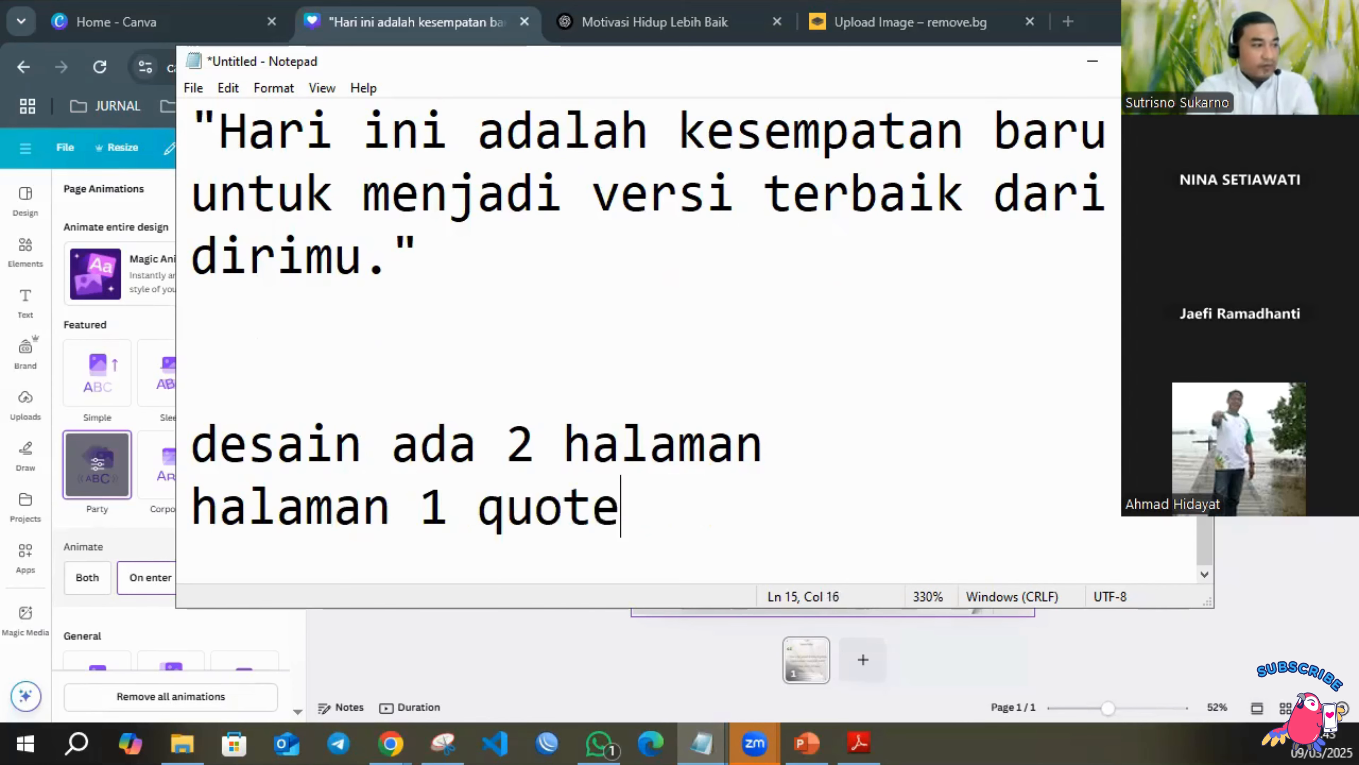
{"action": "key", "text": "Return"}
{"action": "type", "text": "halaman 2 kontak"}
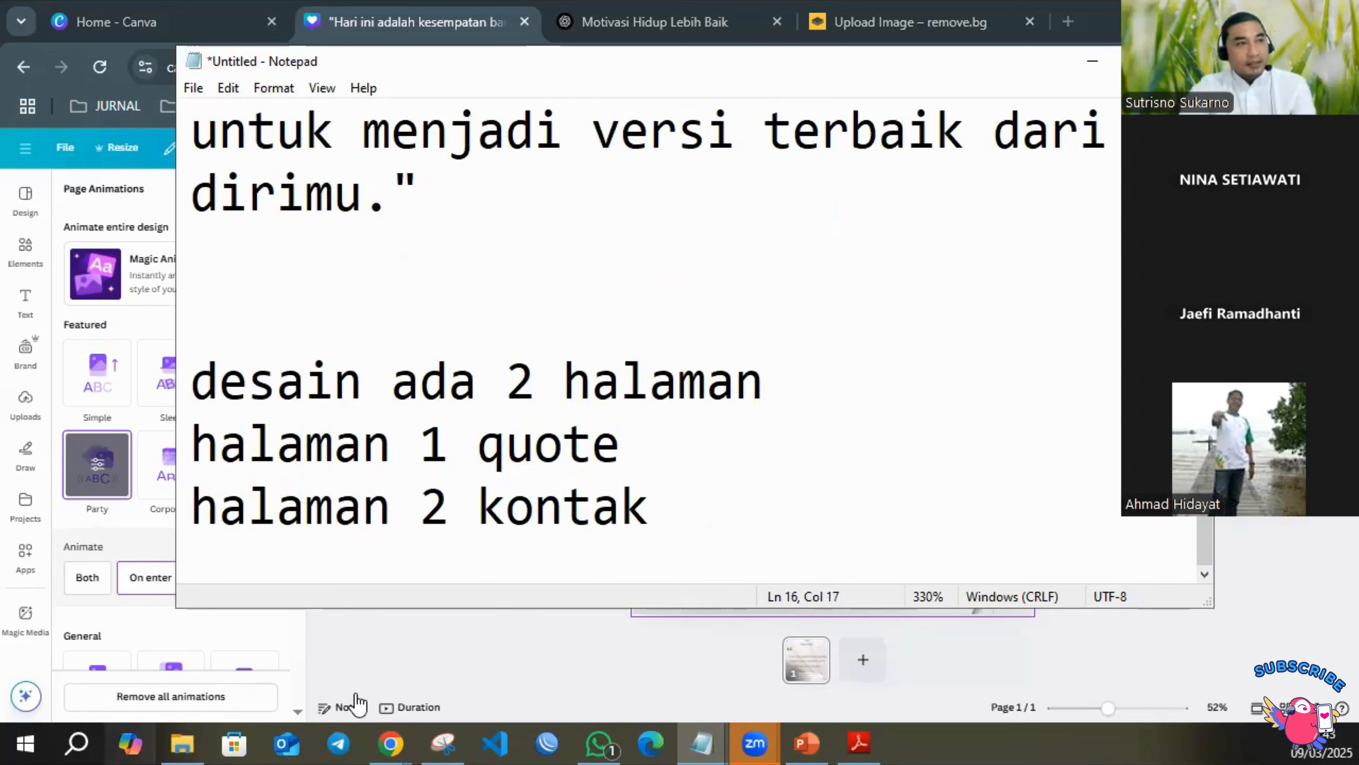
{"action": "left_click", "coordinate": [1092, 60]}
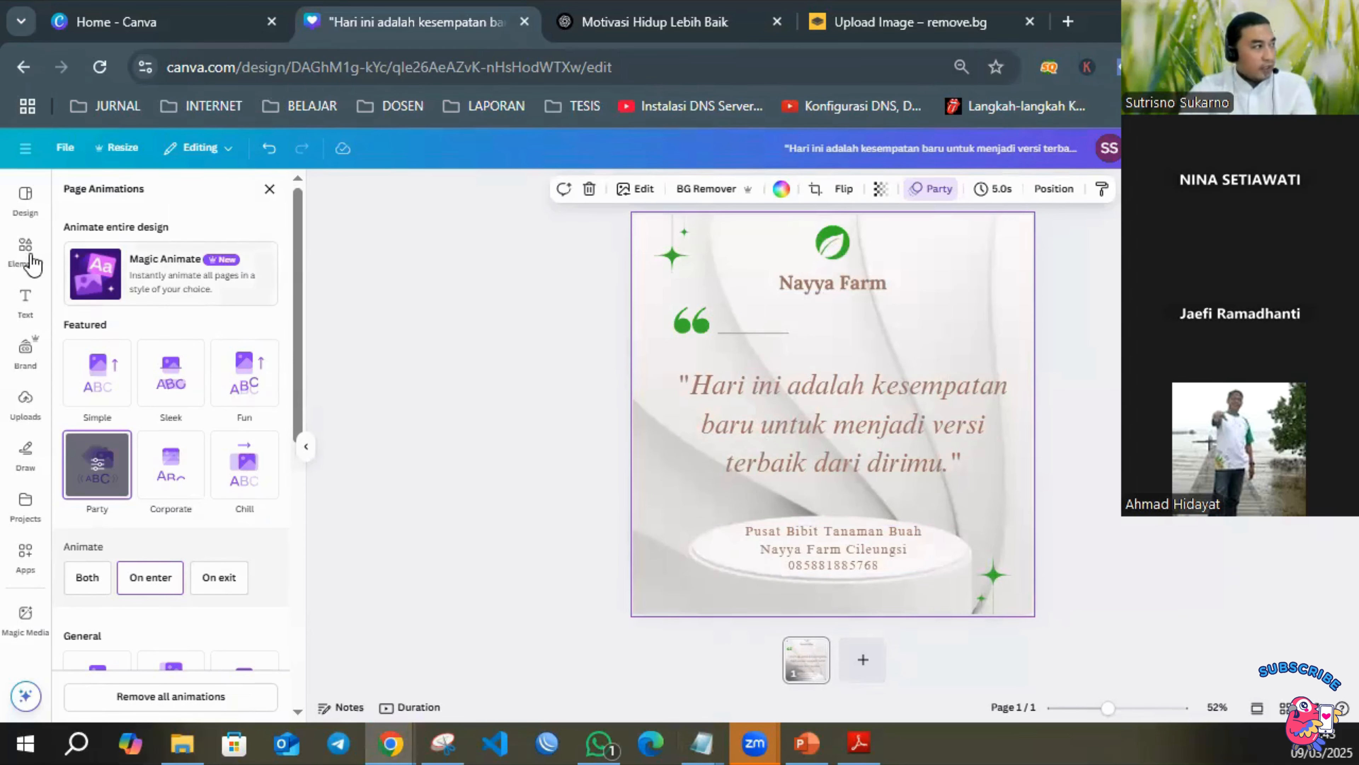
Search the design templates for "kontak" and browse the contact page layouts.
{"action": "left_click", "coordinate": [22, 209]}
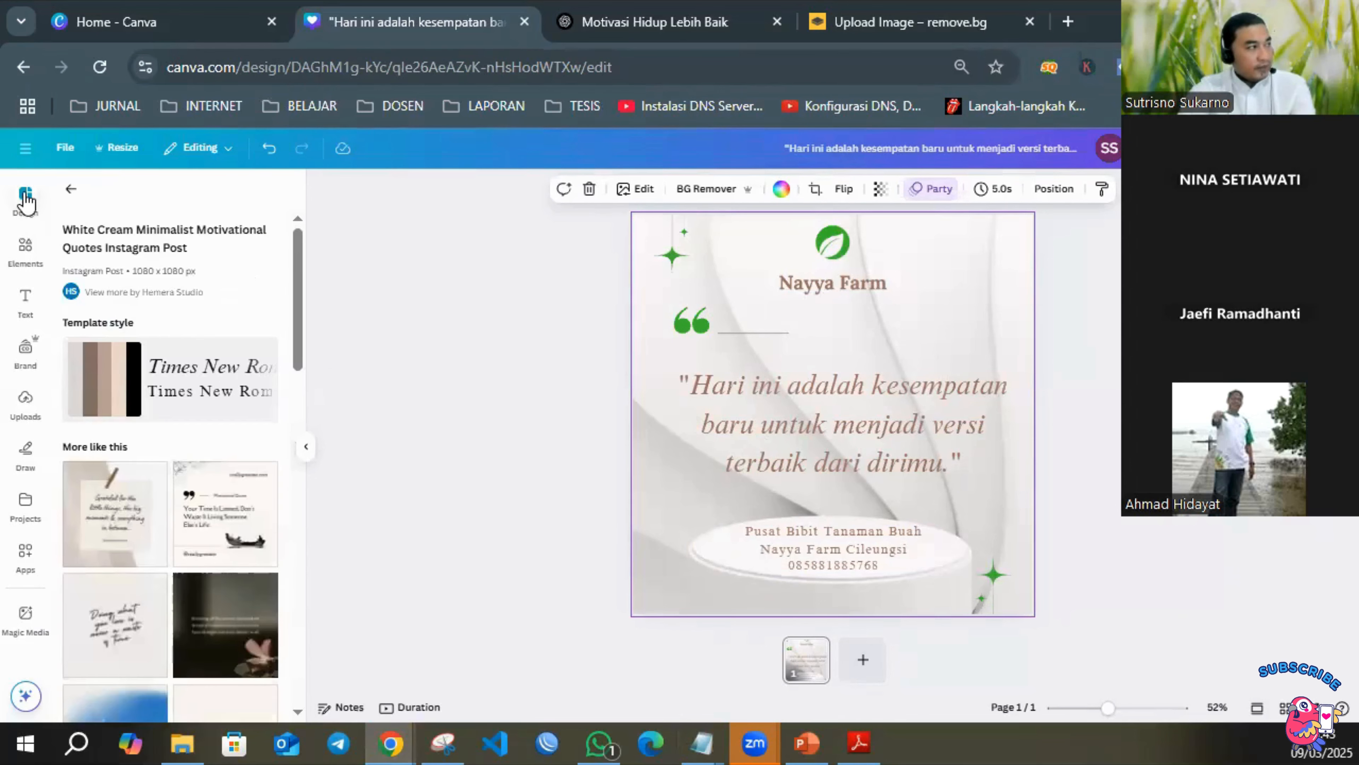
{"action": "left_click", "coordinate": [72, 193]}
{"action": "left_click", "coordinate": [24, 192]}
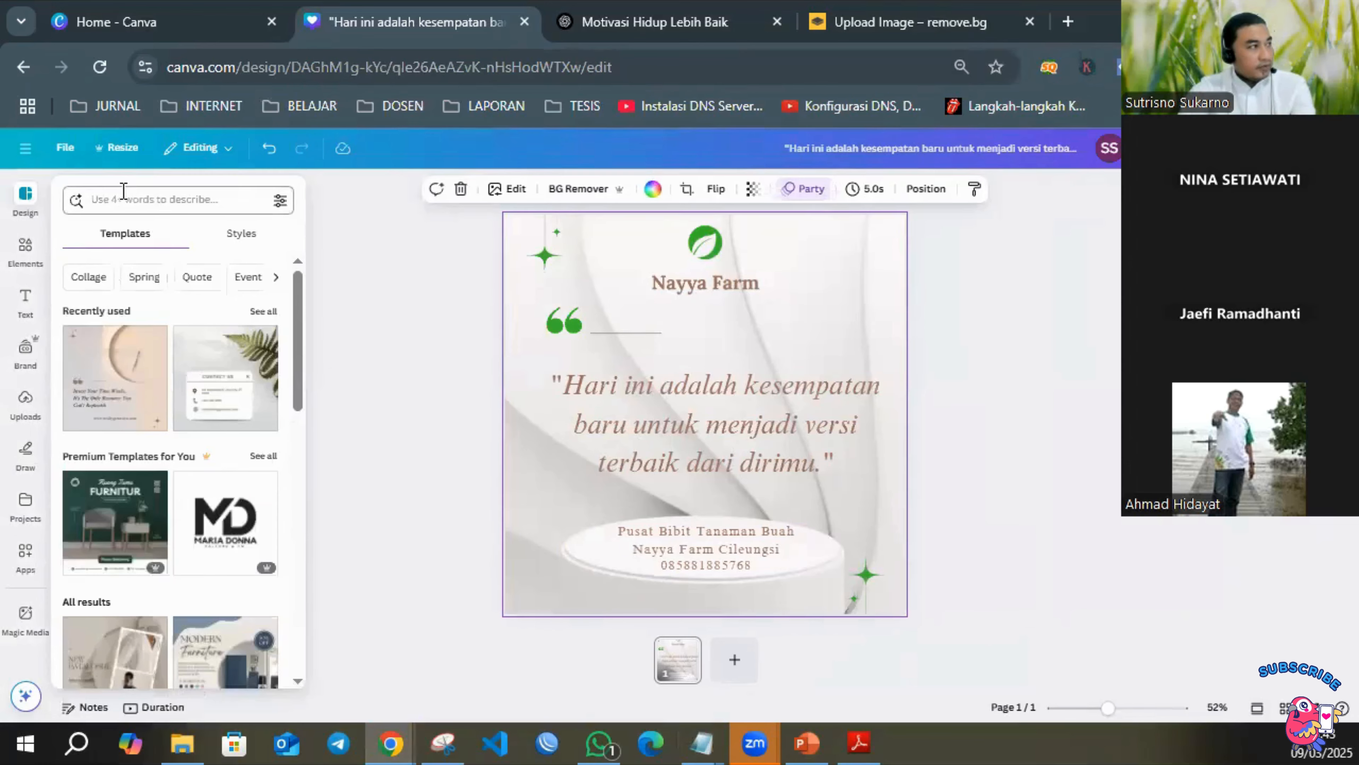
{"action": "left_click", "coordinate": [129, 198]}
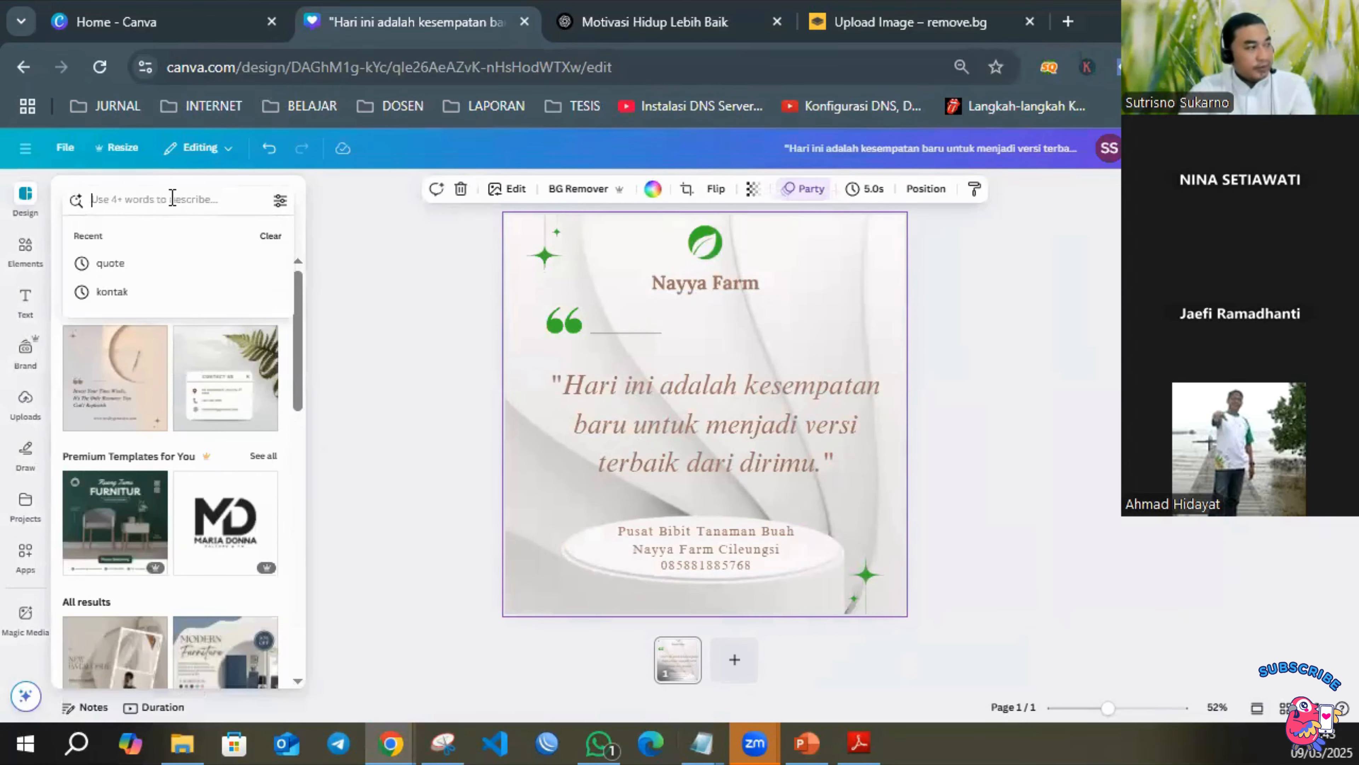
{"action": "type", "text": "kontak"}
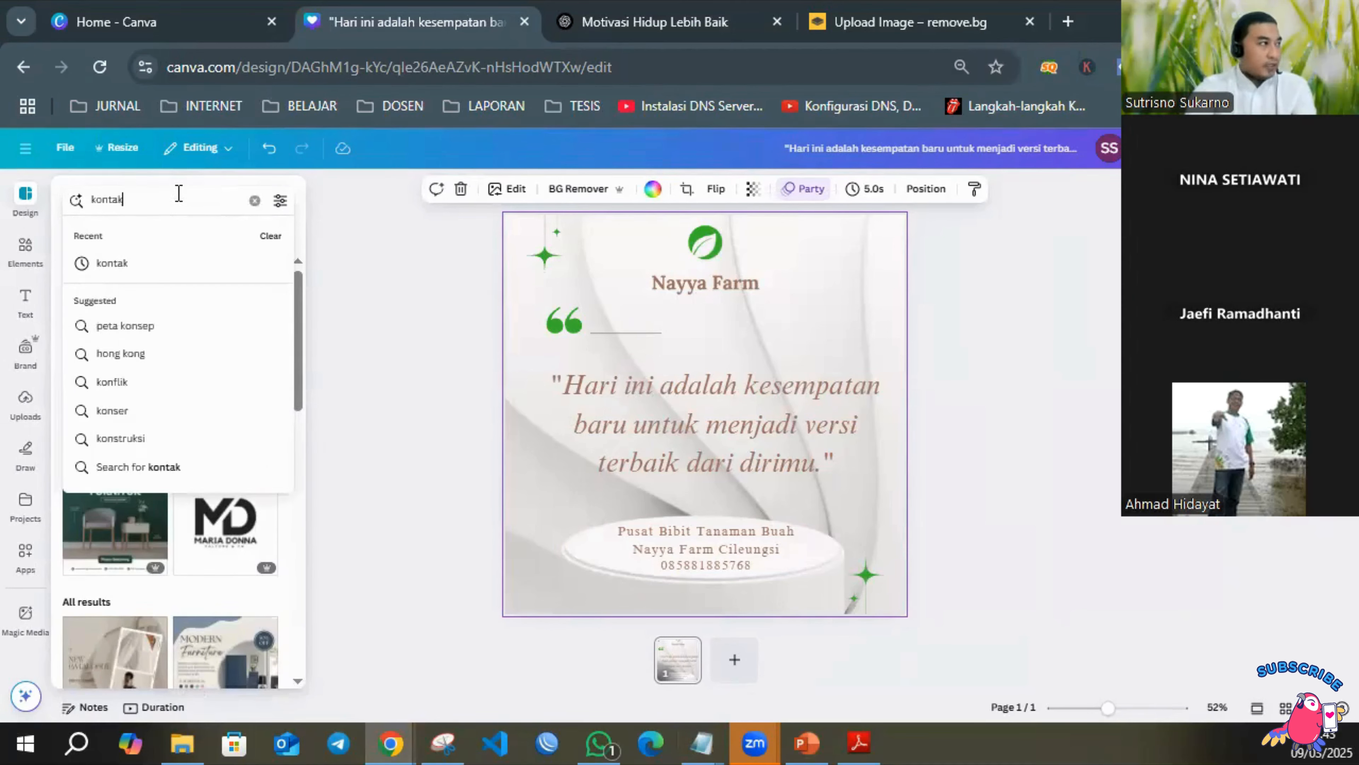
{"action": "key", "text": "Return"}
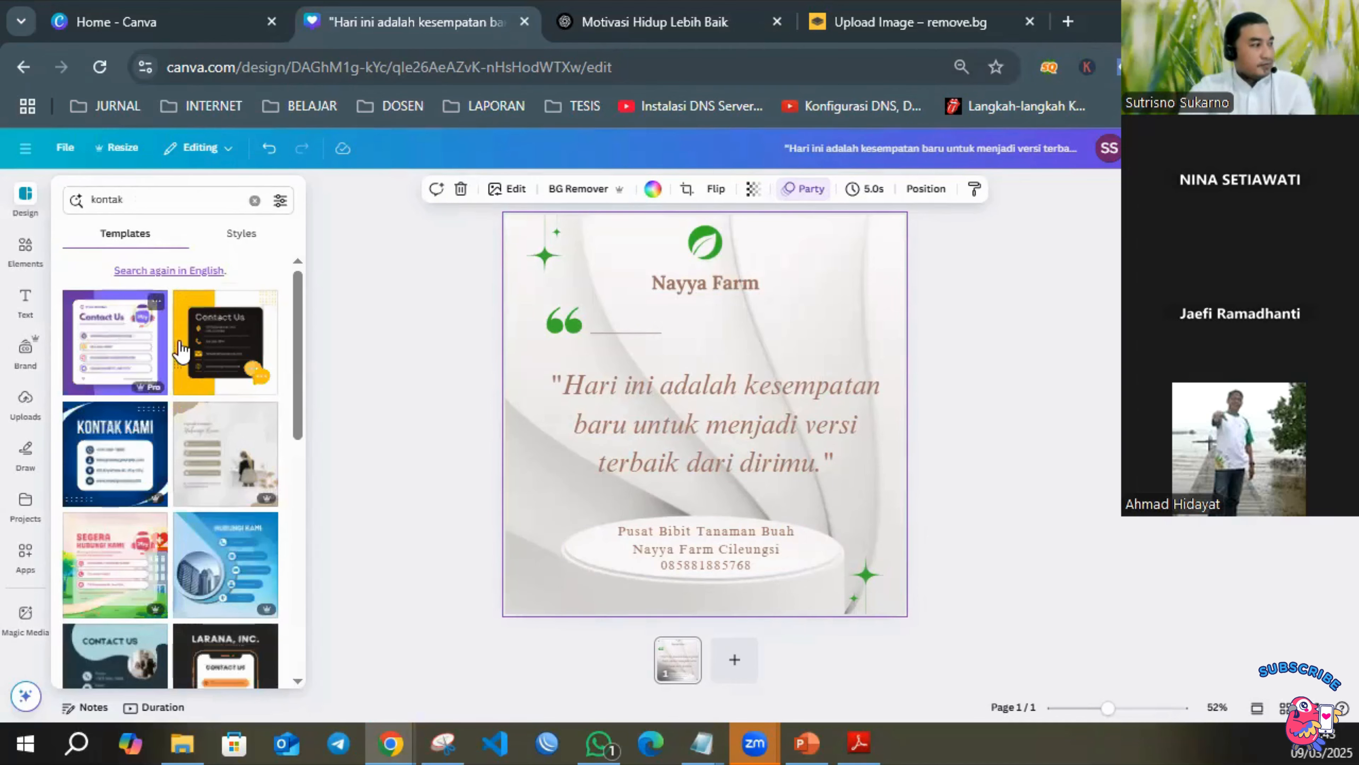
{"action": "scroll", "coordinate": [178, 370], "scroll_direction": "down", "scroll_amount": 10}
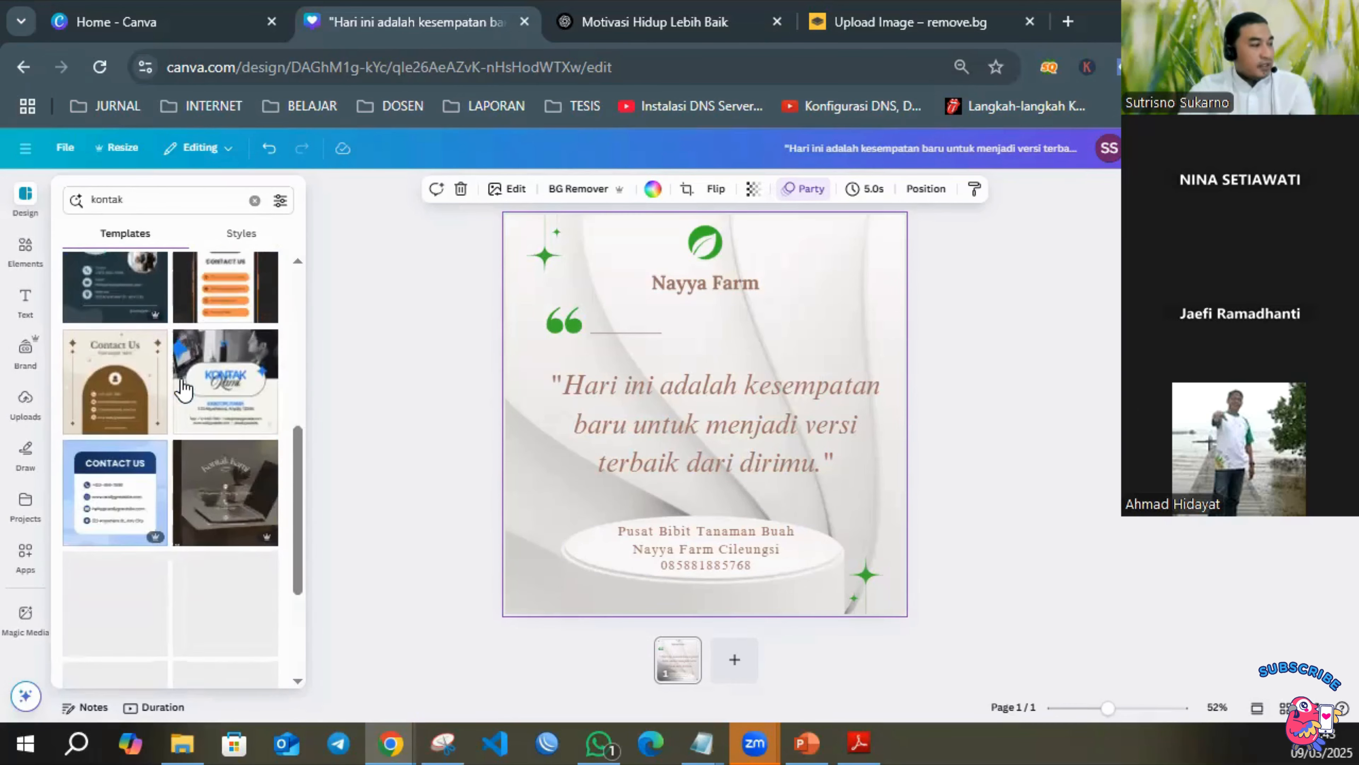
{"action": "scroll", "coordinate": [188, 391], "scroll_direction": "down", "scroll_amount": 8}
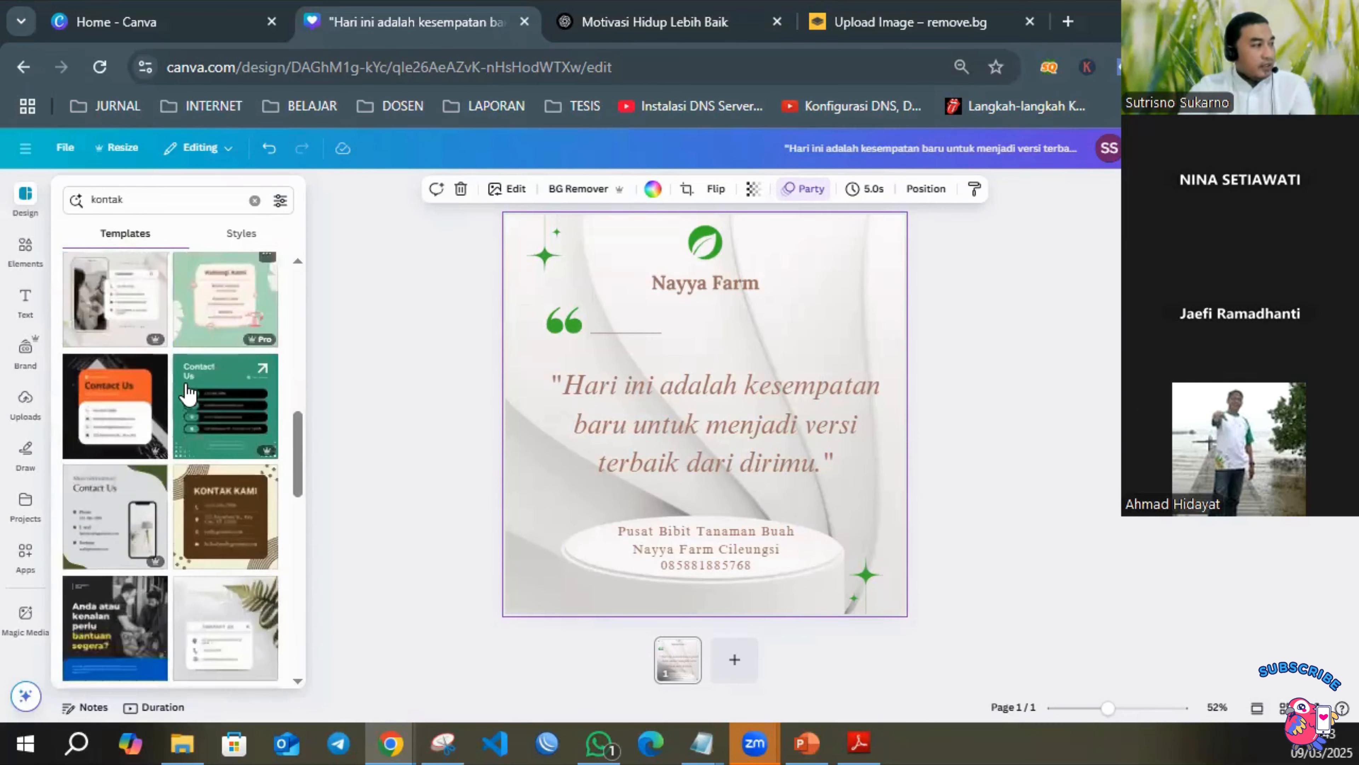
{"action": "scroll", "coordinate": [182, 393], "scroll_direction": "up", "scroll_amount": 2}
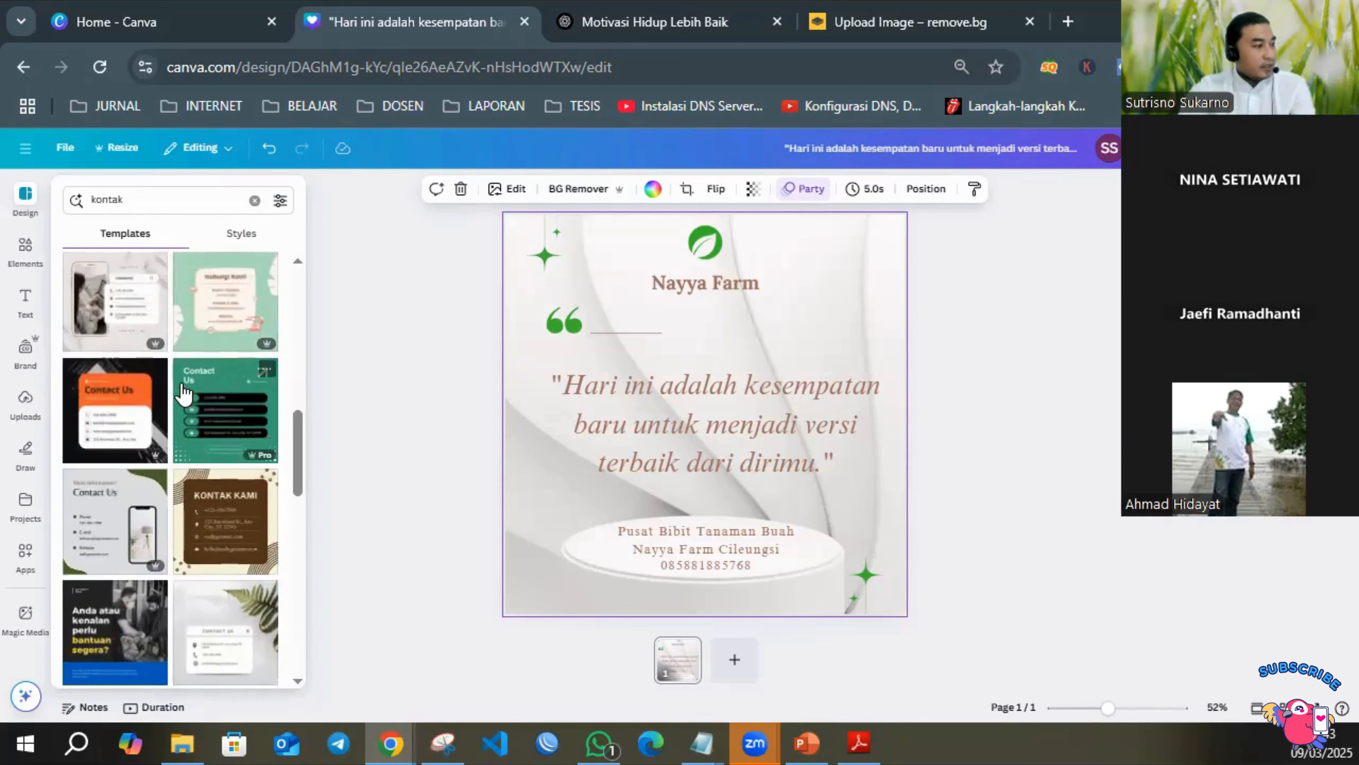
{"action": "scroll", "coordinate": [180, 383], "scroll_direction": "up", "scroll_amount": 10}
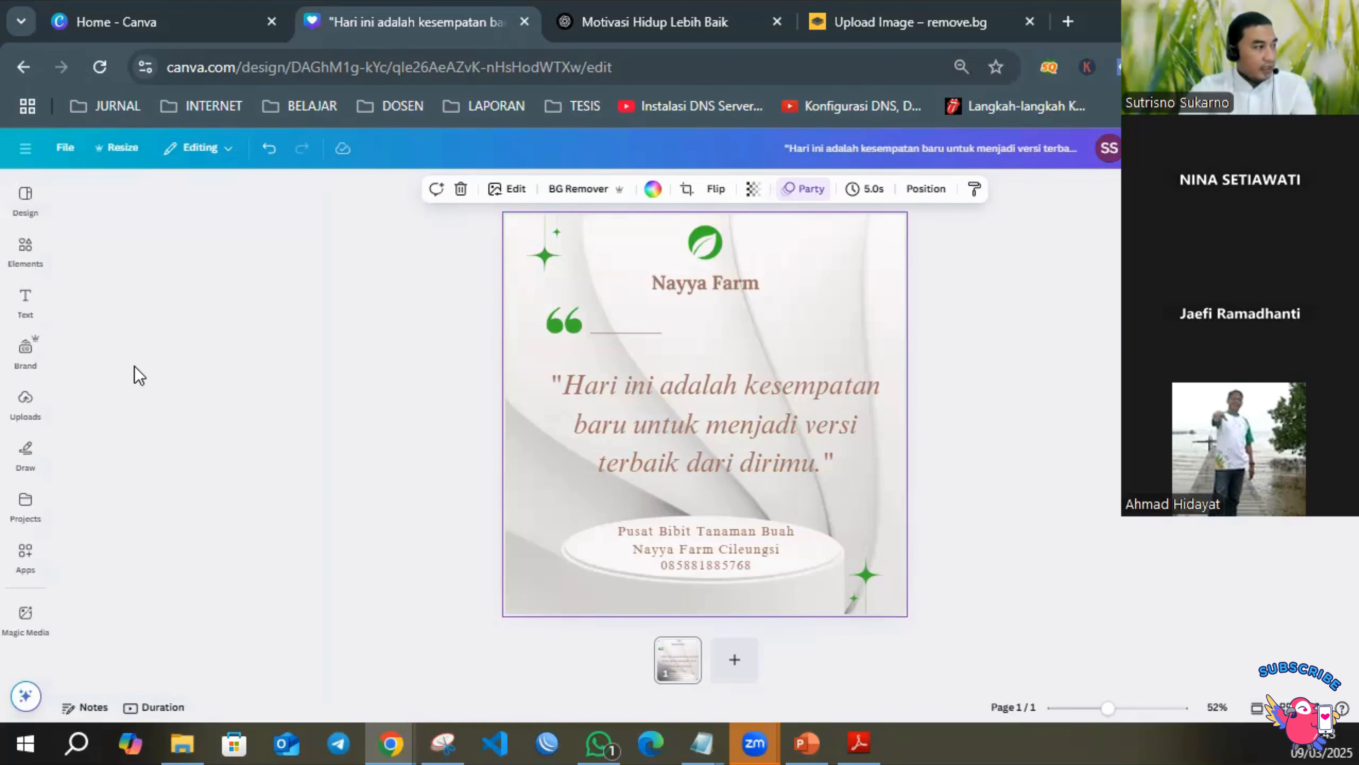
Add the "Minimalist Beauty Contact Us Instagram Post" template with the fern background as a second page after the quote page.
{"action": "mouse_move", "coordinate": [24, 204]}
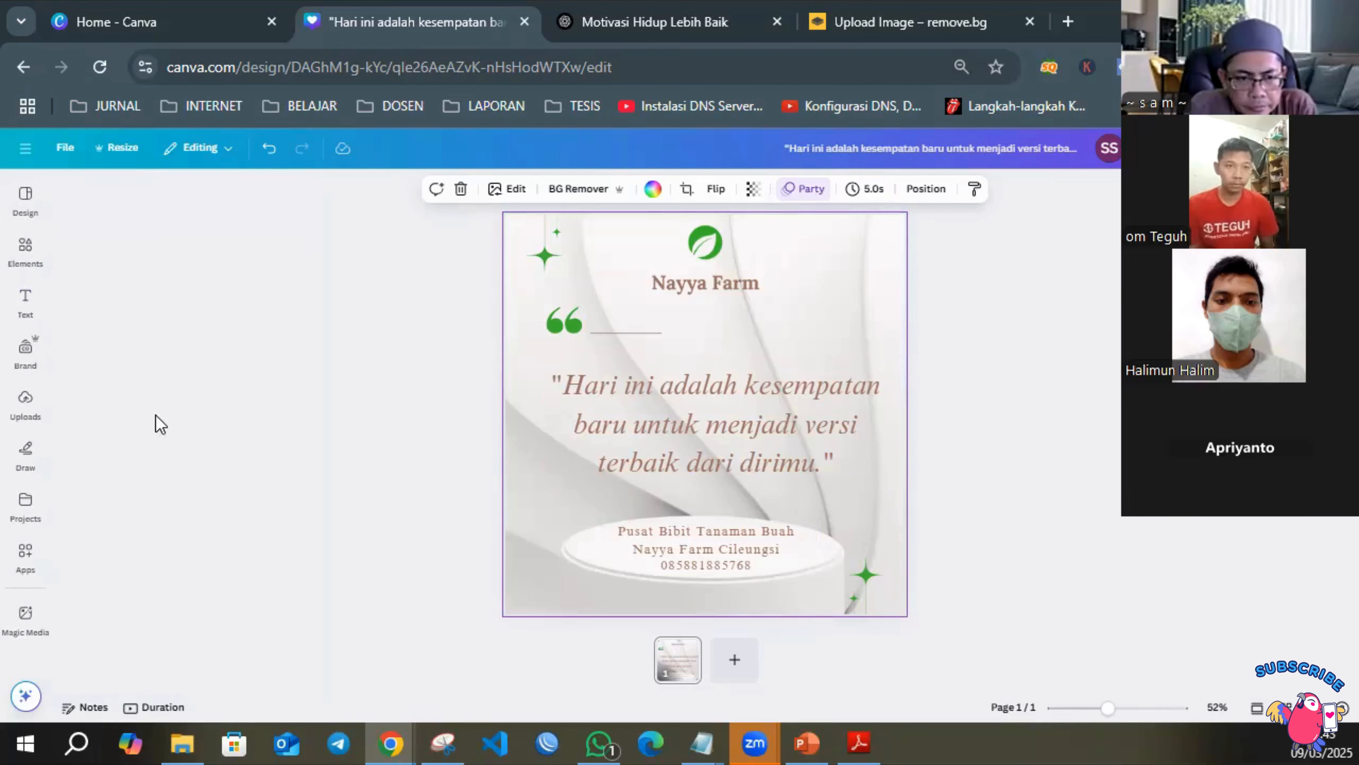
{"action": "left_click", "coordinate": [25, 197]}
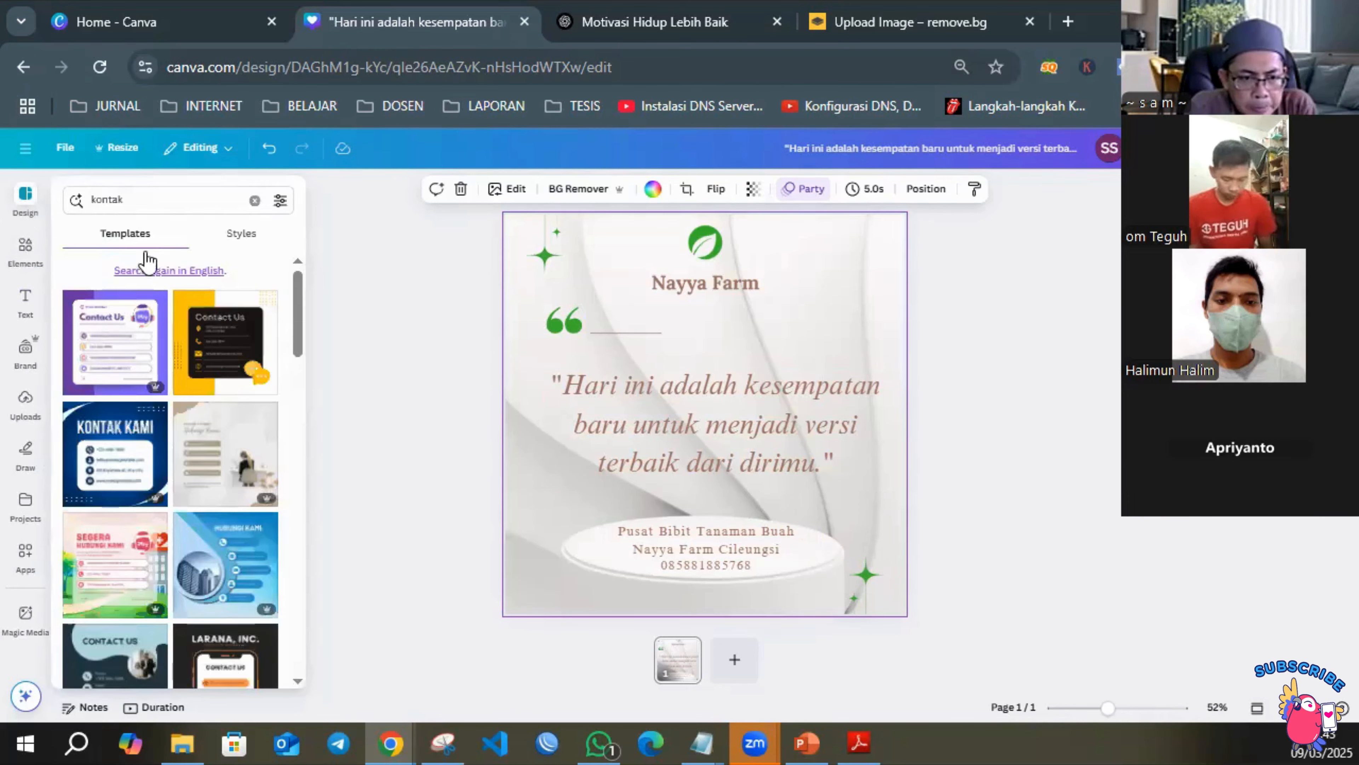
{"action": "scroll", "coordinate": [203, 437], "scroll_direction": "down", "scroll_amount": 10}
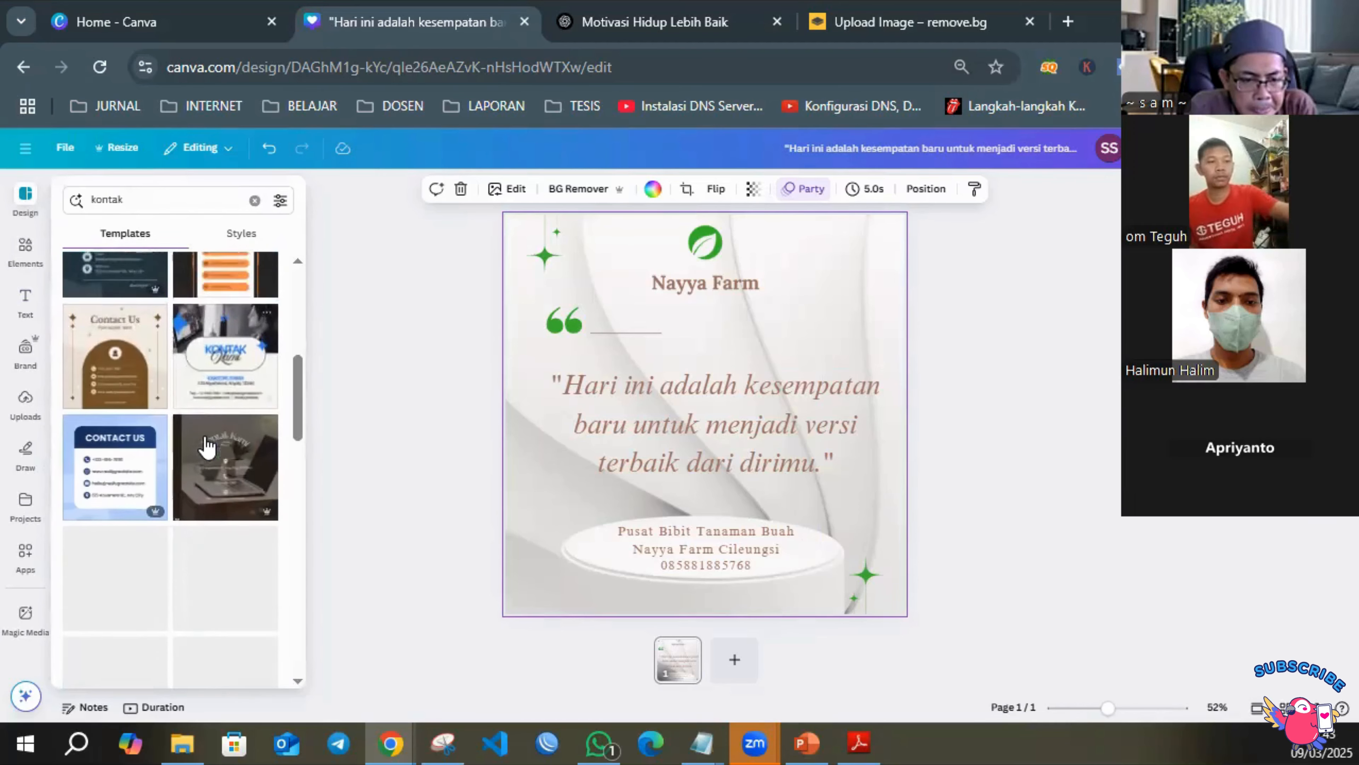
{"action": "scroll", "coordinate": [214, 447], "scroll_direction": "down", "scroll_amount": 3}
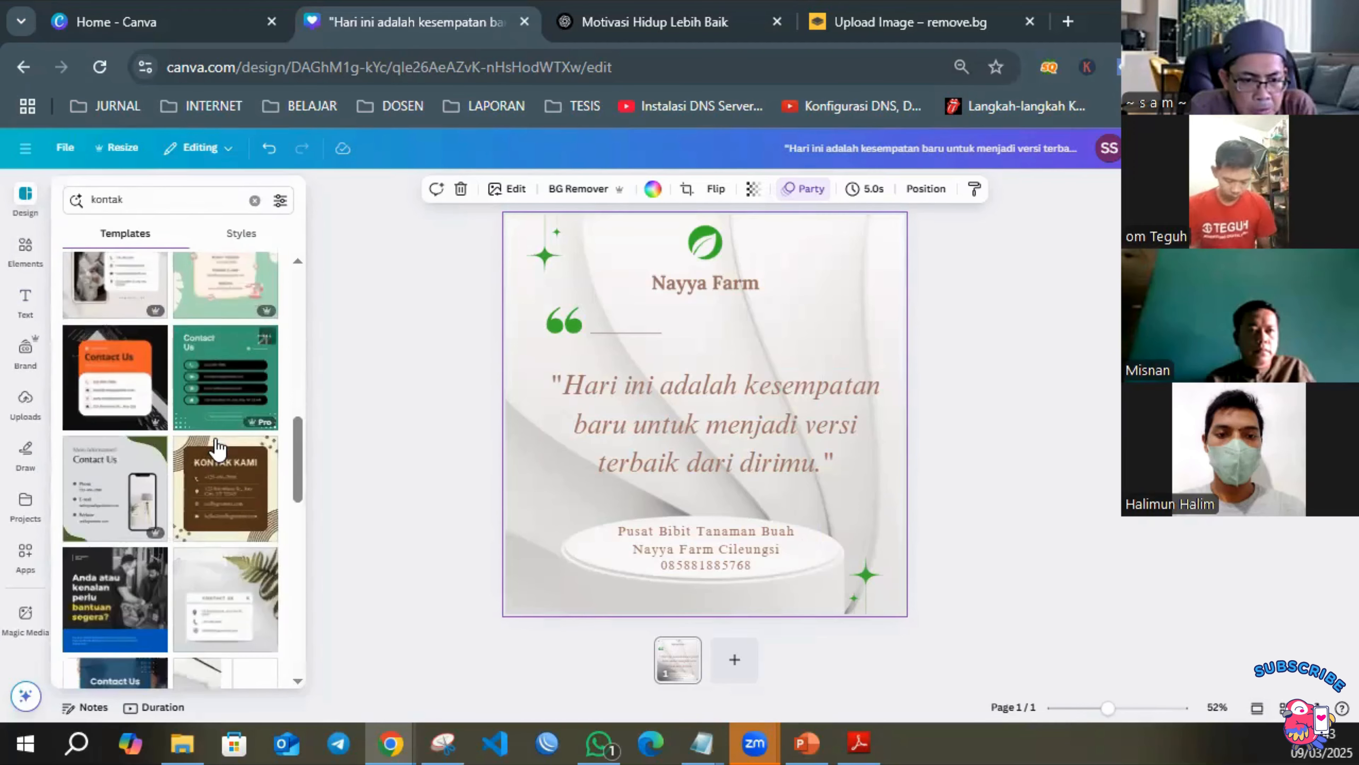
{"action": "scroll", "coordinate": [217, 447], "scroll_direction": "down", "scroll_amount": 2}
{"action": "scroll", "coordinate": [235, 493], "scroll_direction": "down", "scroll_amount": 2}
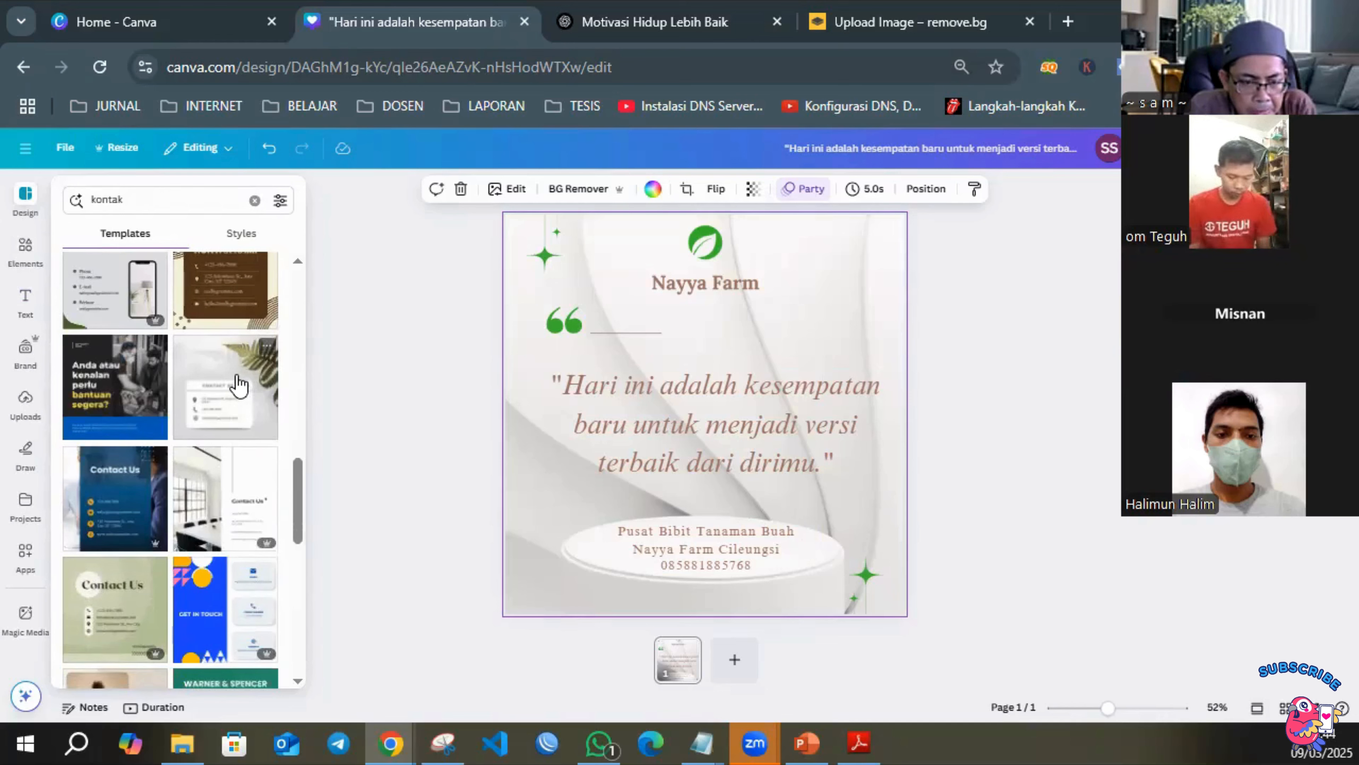
{"action": "left_click", "coordinate": [266, 345]}
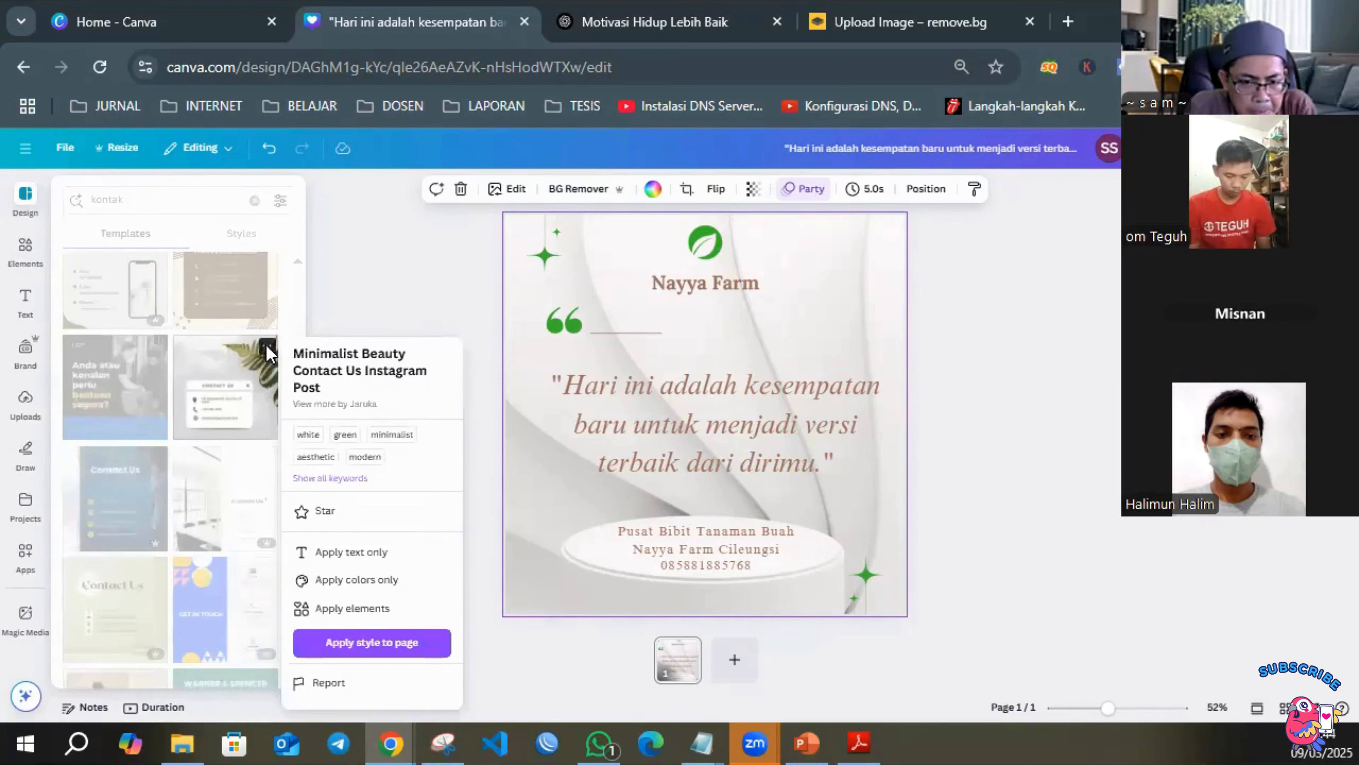
{"action": "left_click", "coordinate": [210, 361]}
{"action": "left_click_drag", "start_coordinate": [210, 362], "coordinate": [748, 662]}
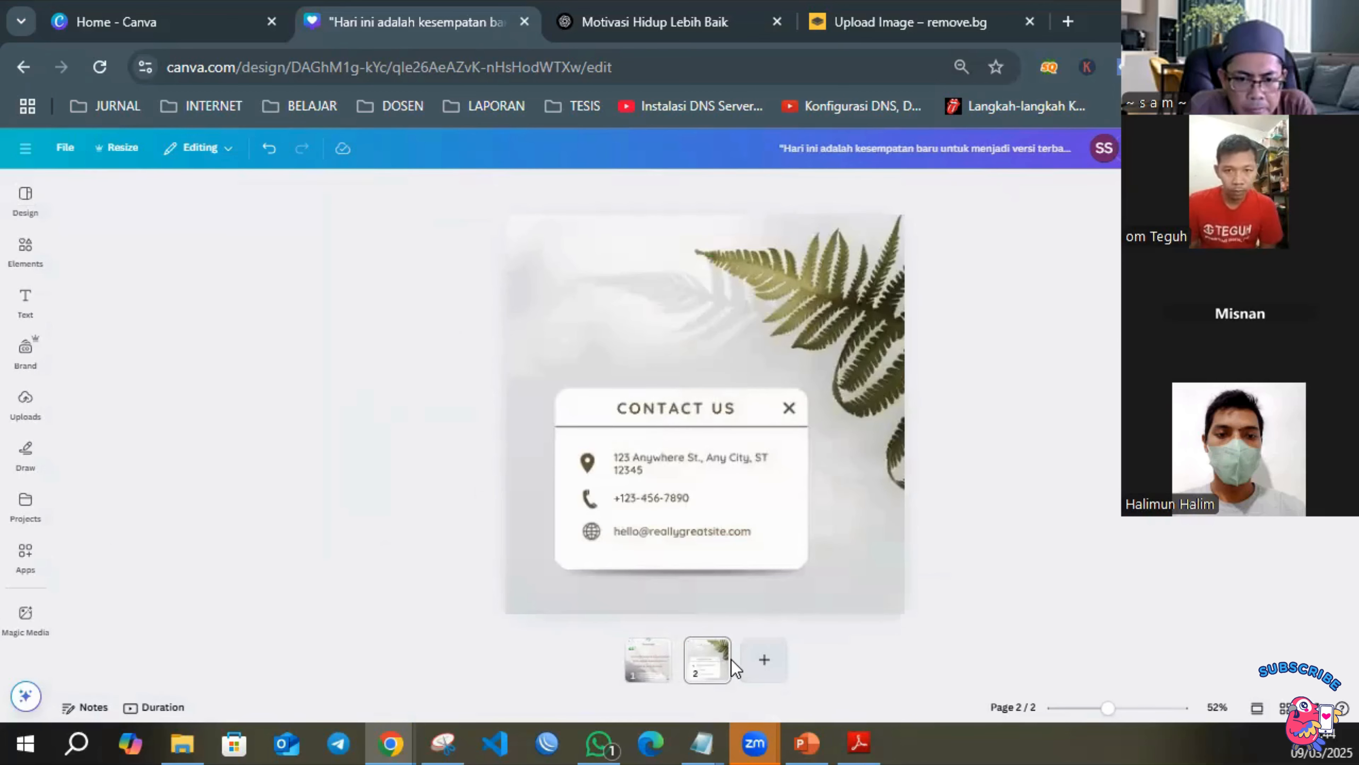
Compare the quote page with the contact page by switching between page 1 and page 2.
{"action": "left_click", "coordinate": [614, 589]}
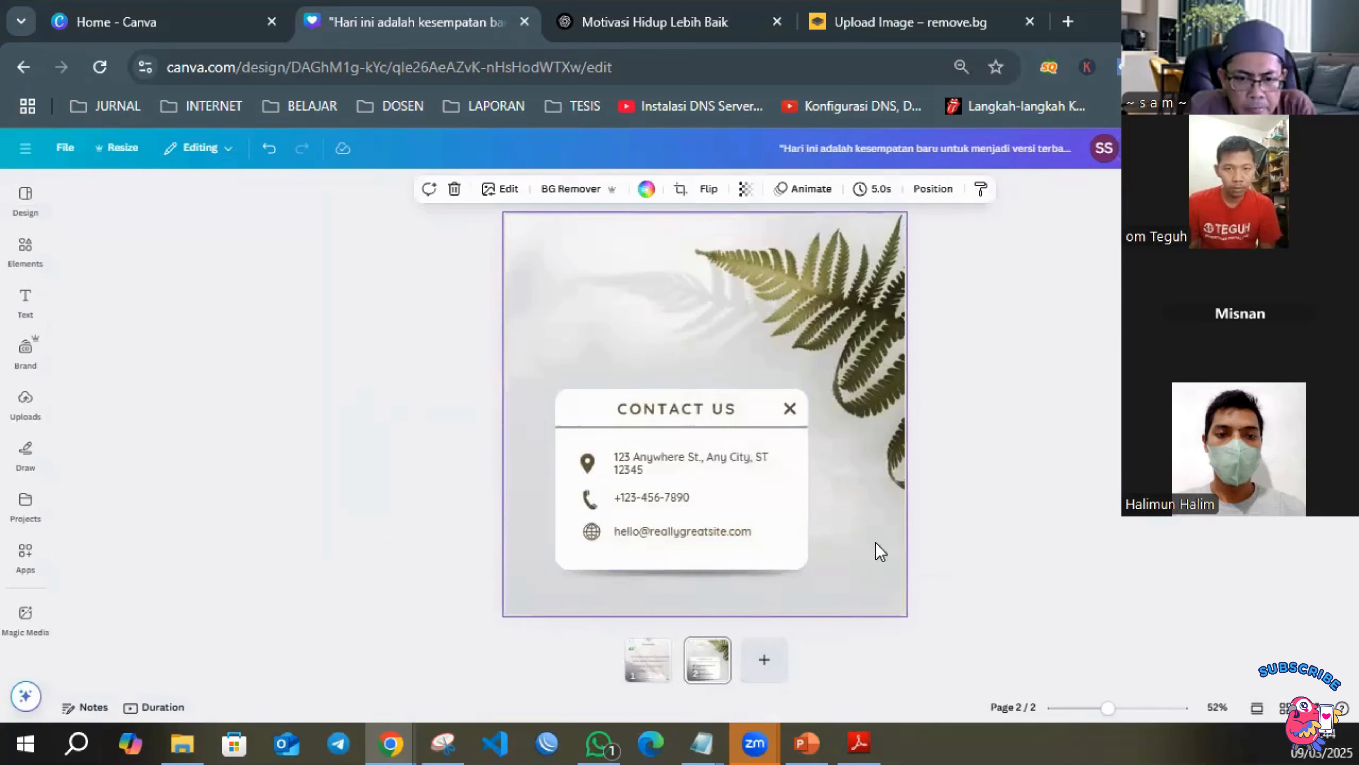
{"action": "right_click", "coordinate": [657, 667]}
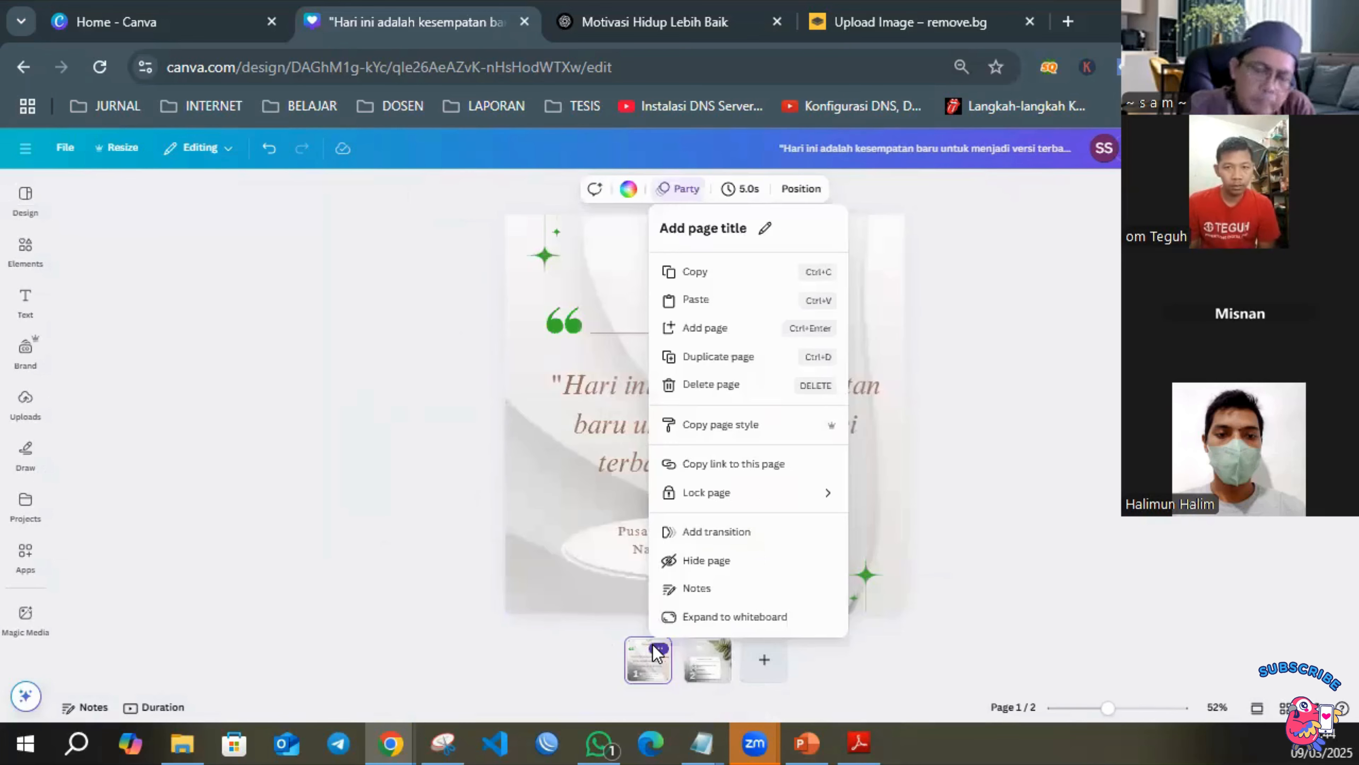
{"action": "left_click", "coordinate": [908, 490]}
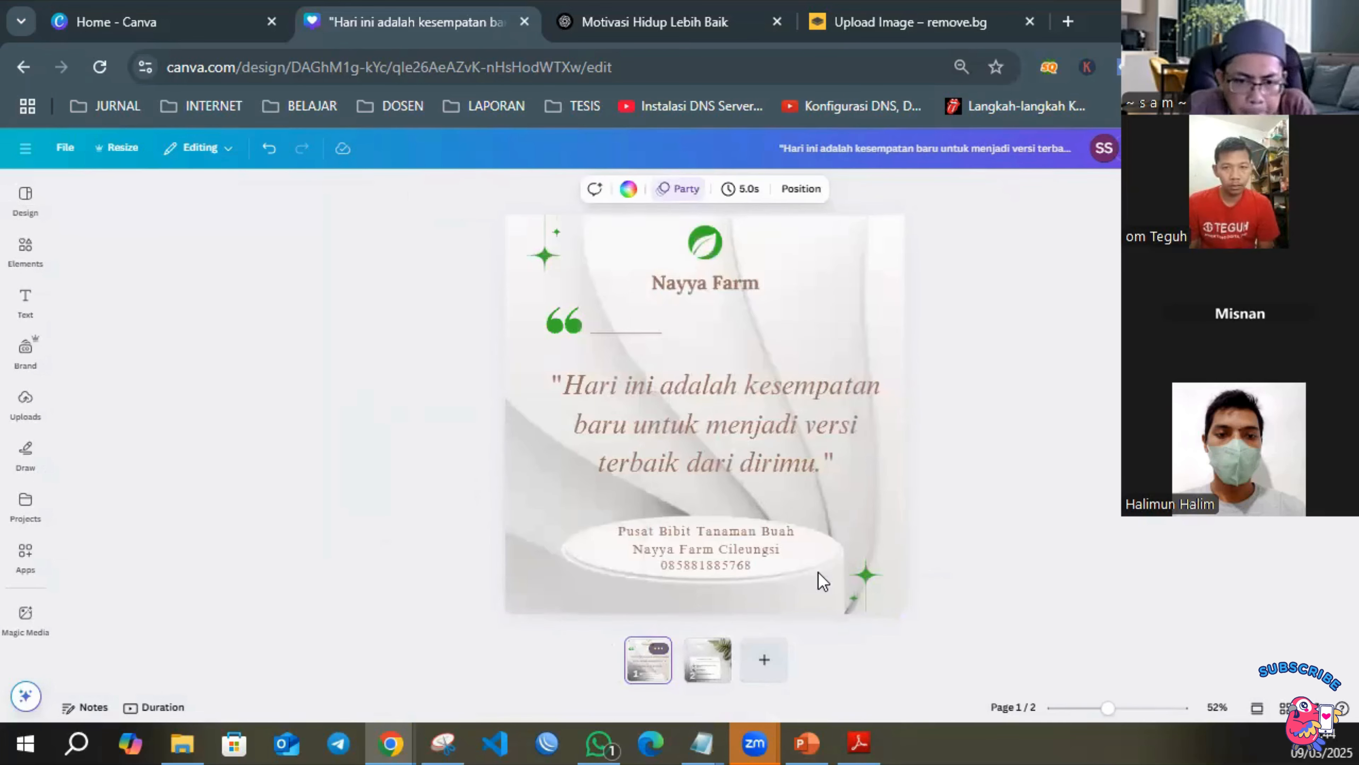
{"action": "left_click", "coordinate": [713, 648]}
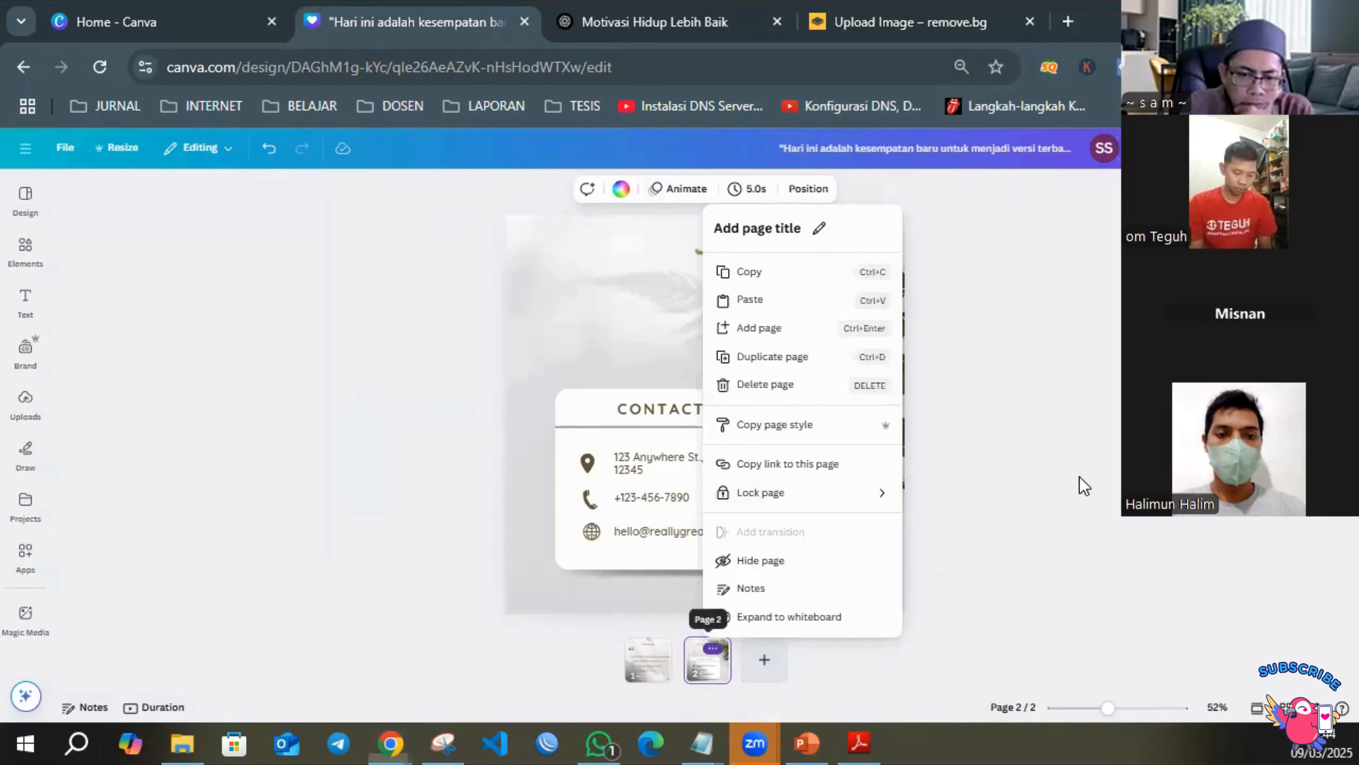
{"action": "left_click", "coordinate": [707, 661]}
{"action": "left_click", "coordinate": [649, 671]}
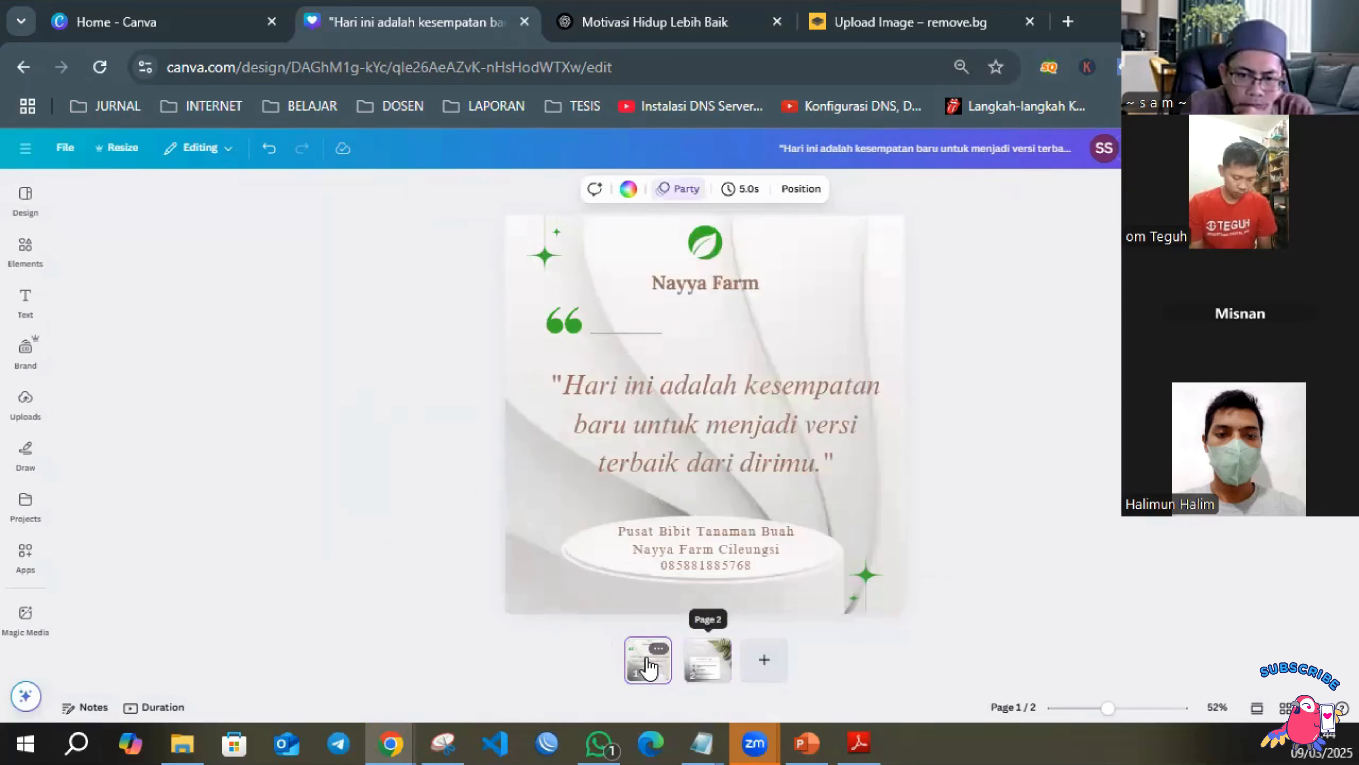
{"action": "left_click", "coordinate": [708, 664]}
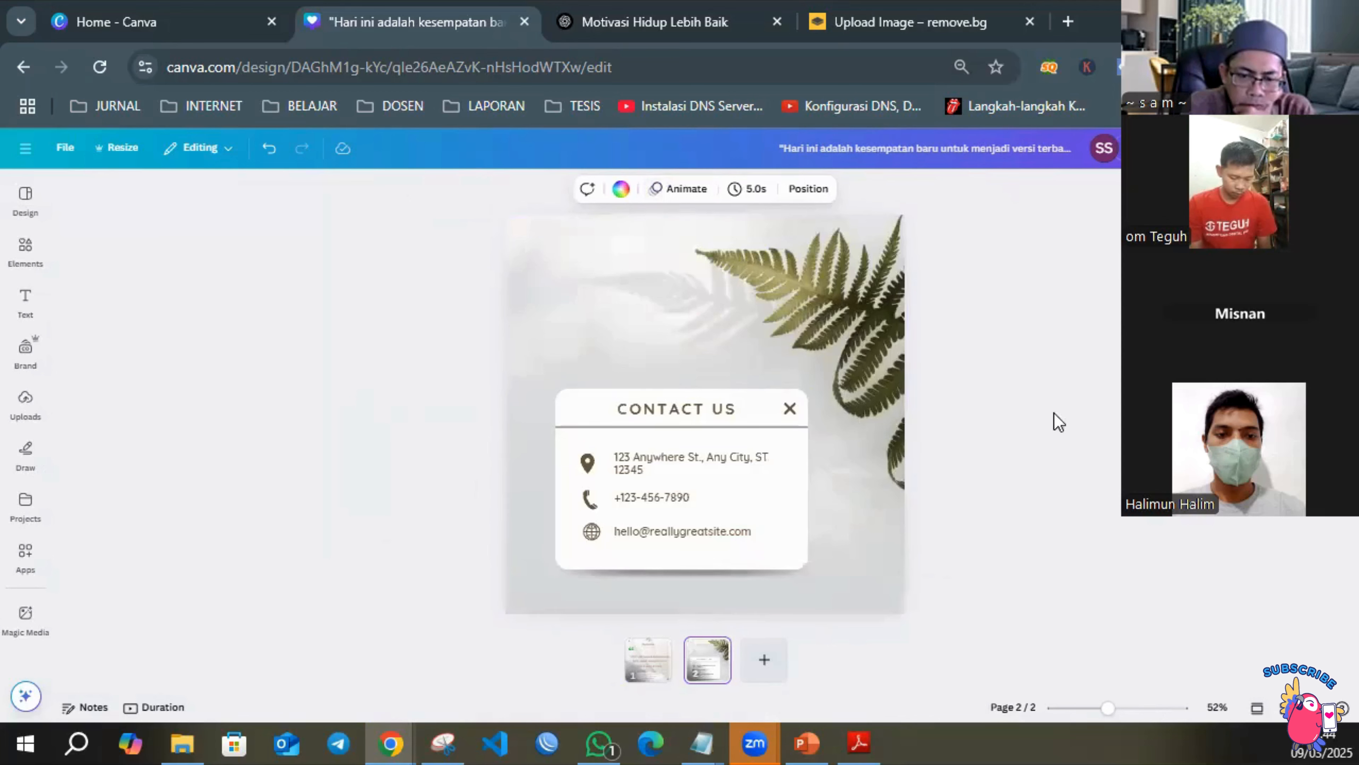
Replace the fern background on page 2 with a copy of the quote page's white podium background.
{"action": "left_click", "coordinate": [869, 298]}
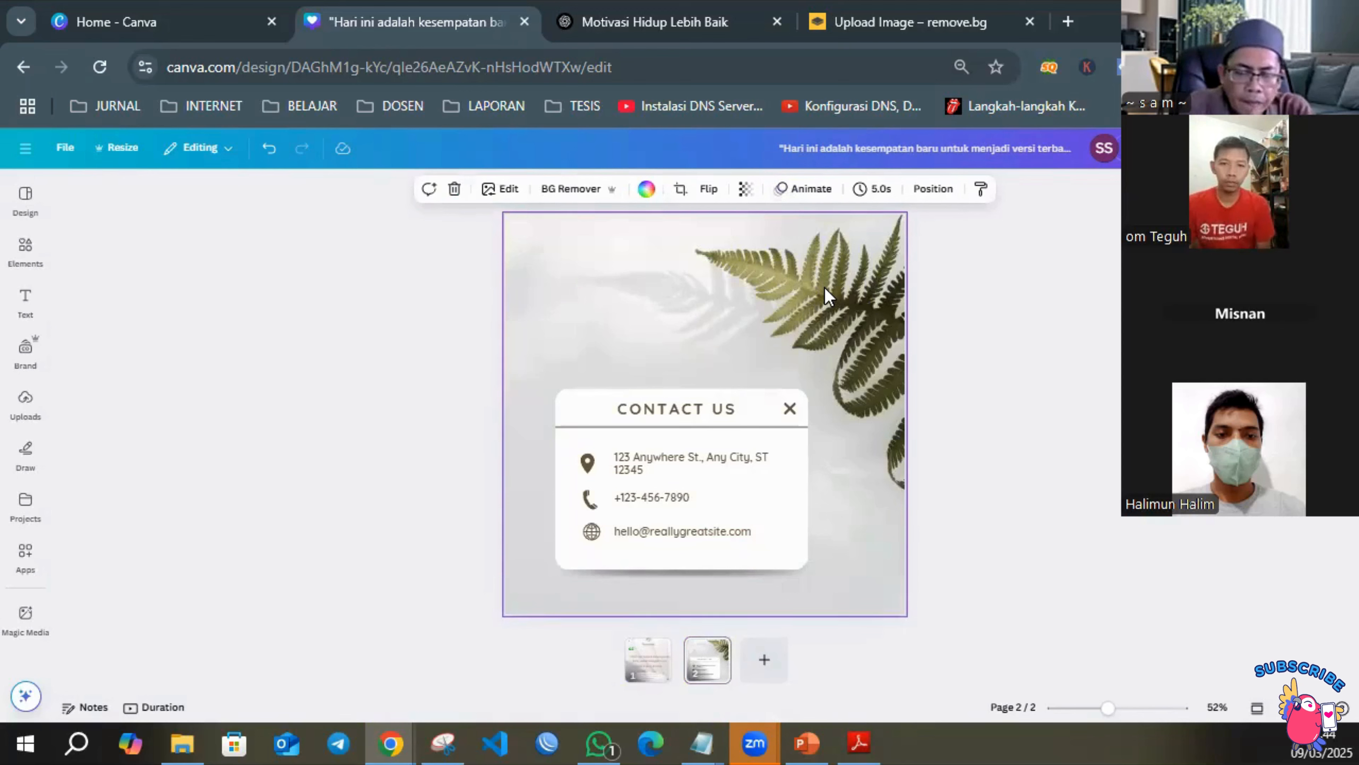
{"action": "key", "text": "Delete"}
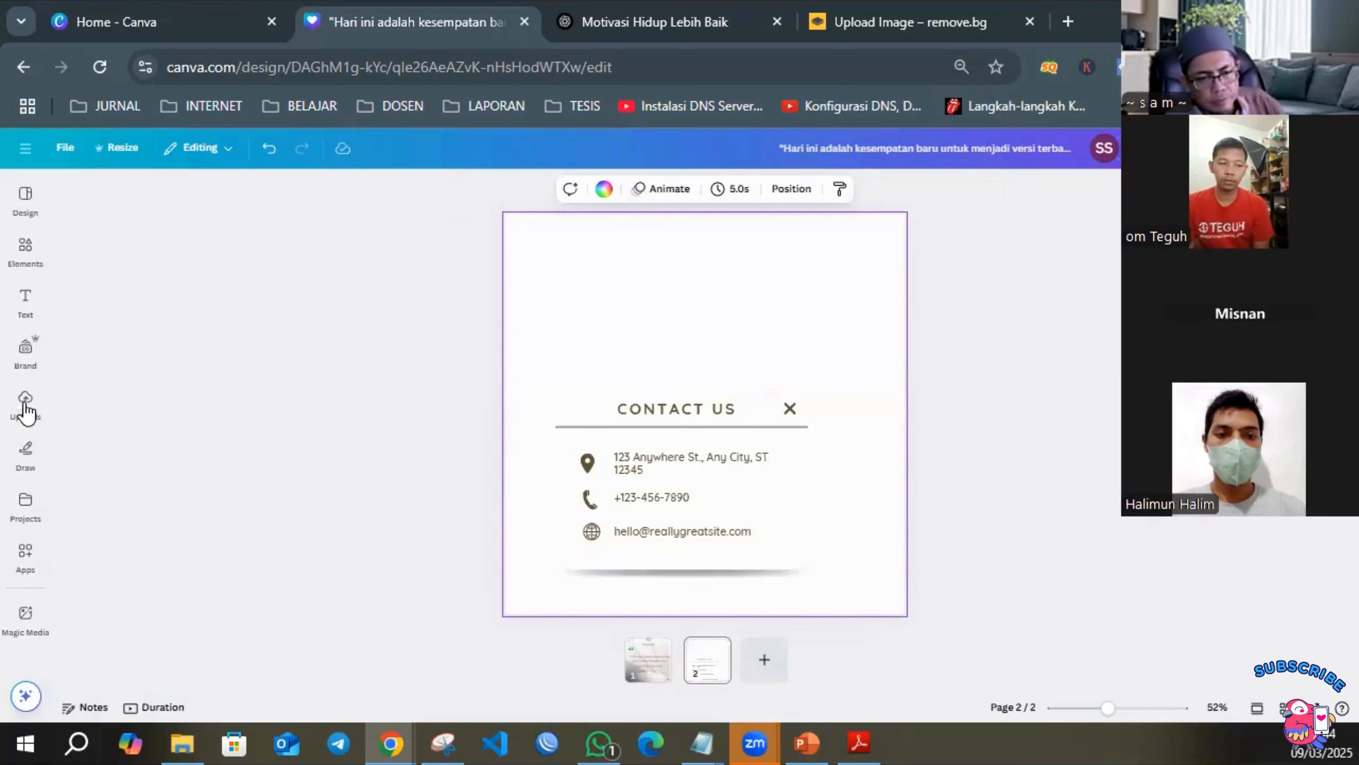
{"action": "left_click", "coordinate": [648, 672]}
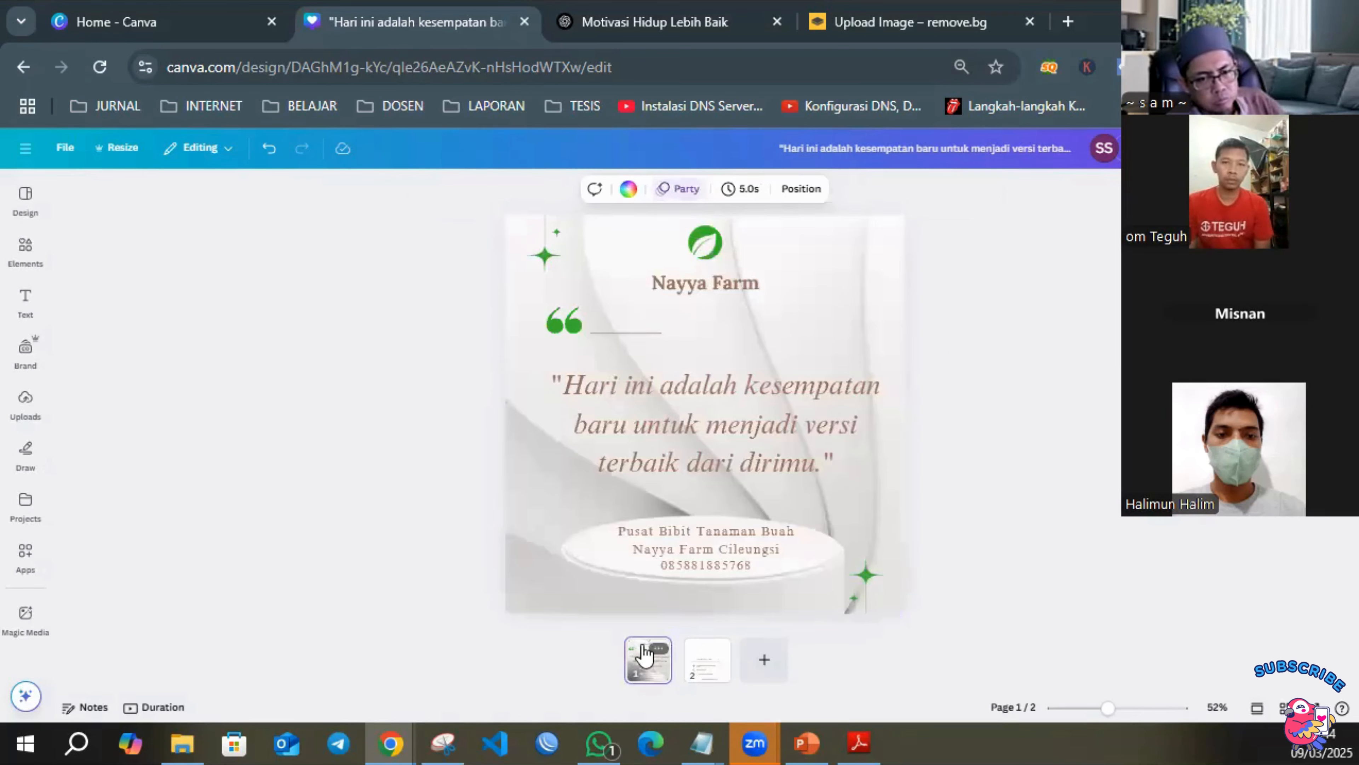
{"action": "left_click", "coordinate": [856, 264]}
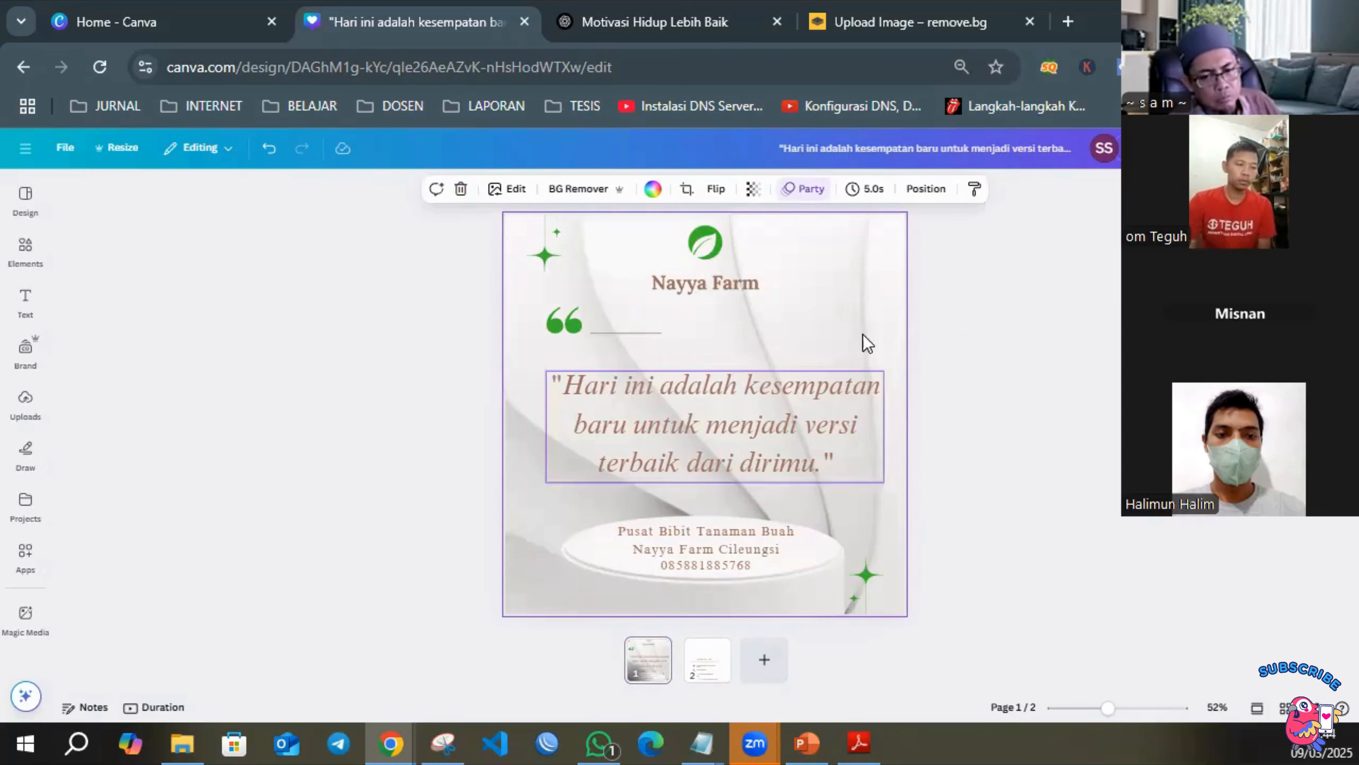
{"action": "left_click", "coordinate": [708, 662]}
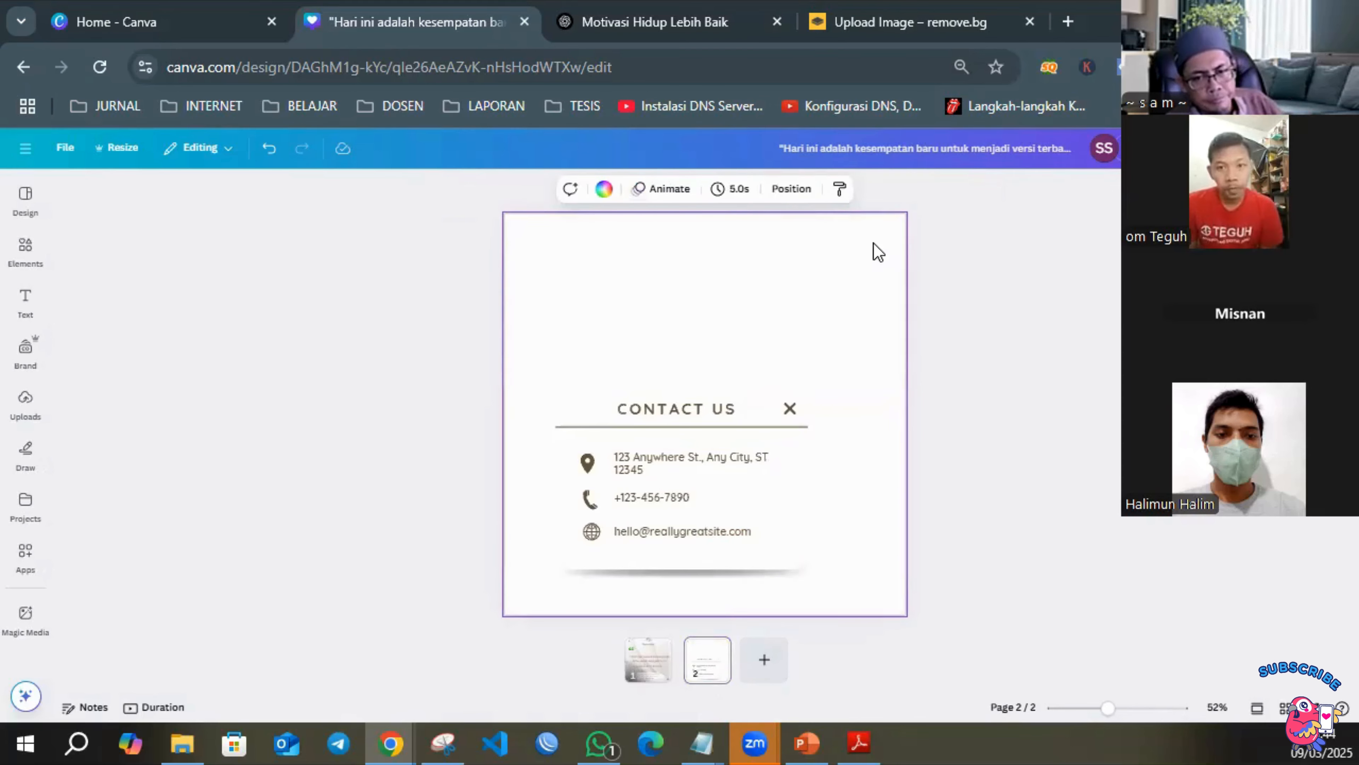
{"action": "left_click", "coordinate": [1117, 339]}
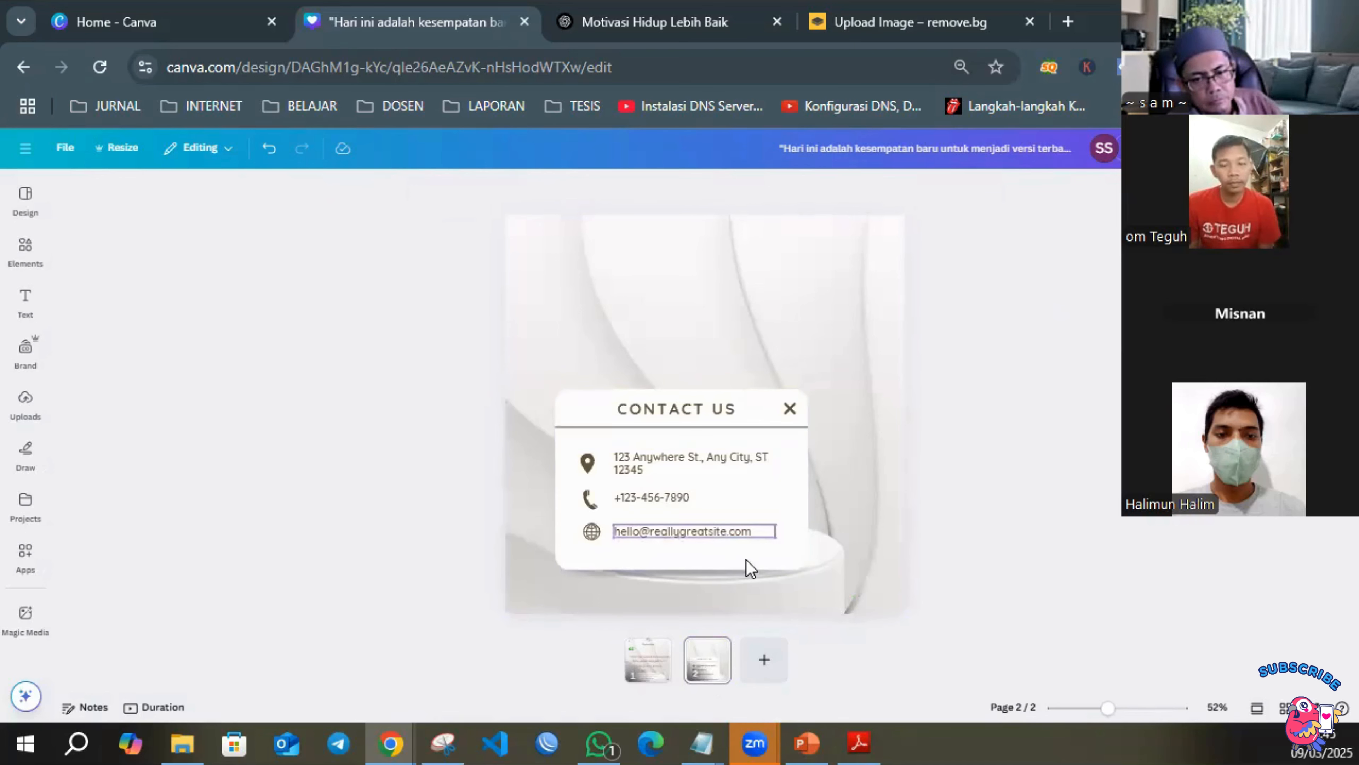
Copy the Nayya Farm logo from the quote page onto page 2, above the contact card.
{"action": "left_click", "coordinate": [653, 654]}
{"action": "left_click", "coordinate": [710, 268]}
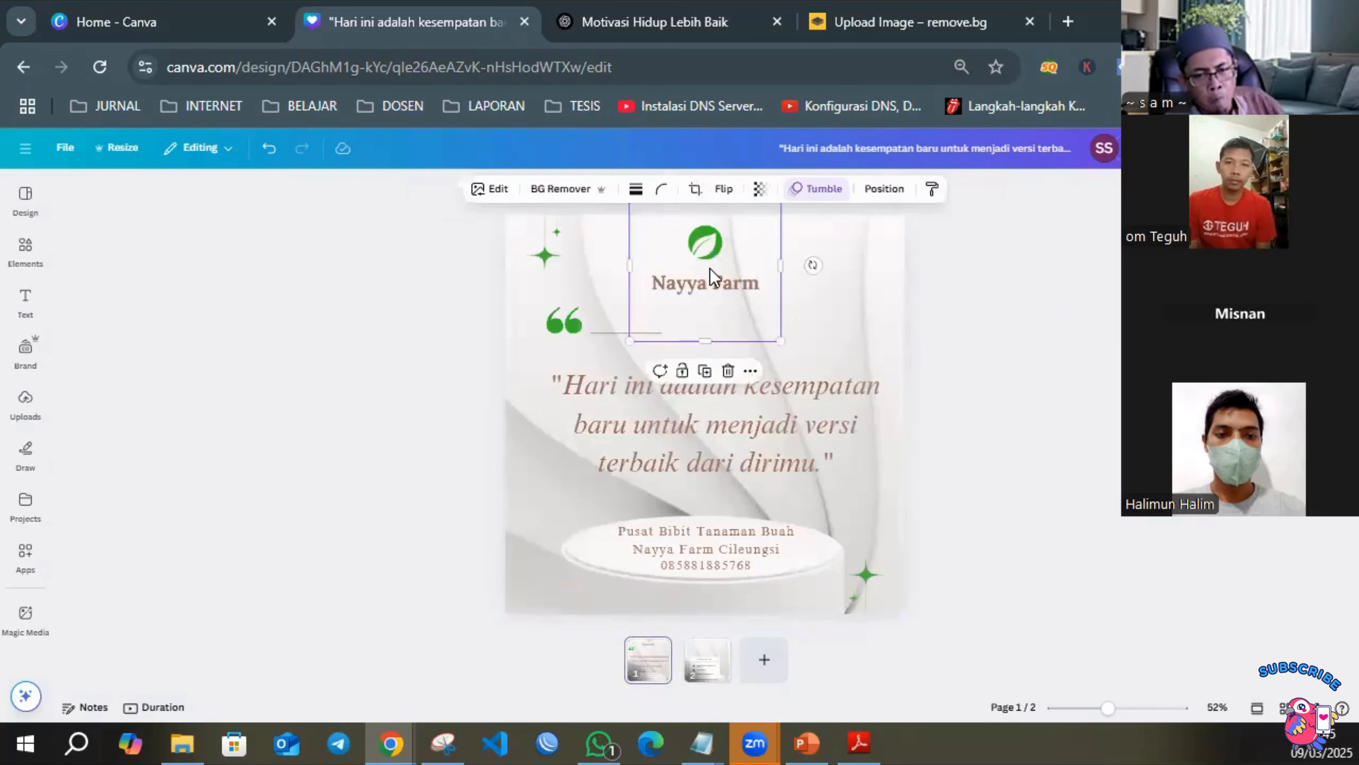
{"action": "left_click", "coordinate": [714, 680]}
{"action": "key", "text": "ctrl+v"}
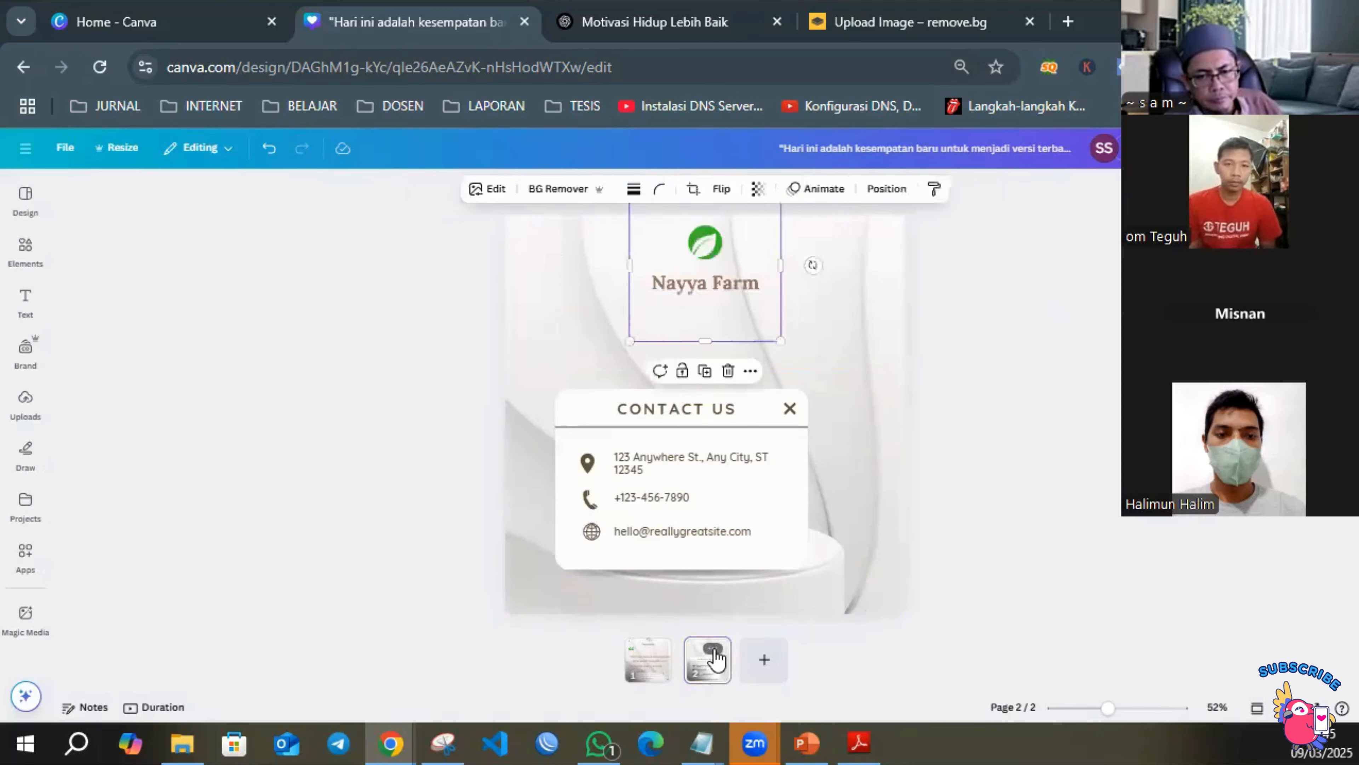
{"action": "left_click", "coordinate": [1110, 489]}
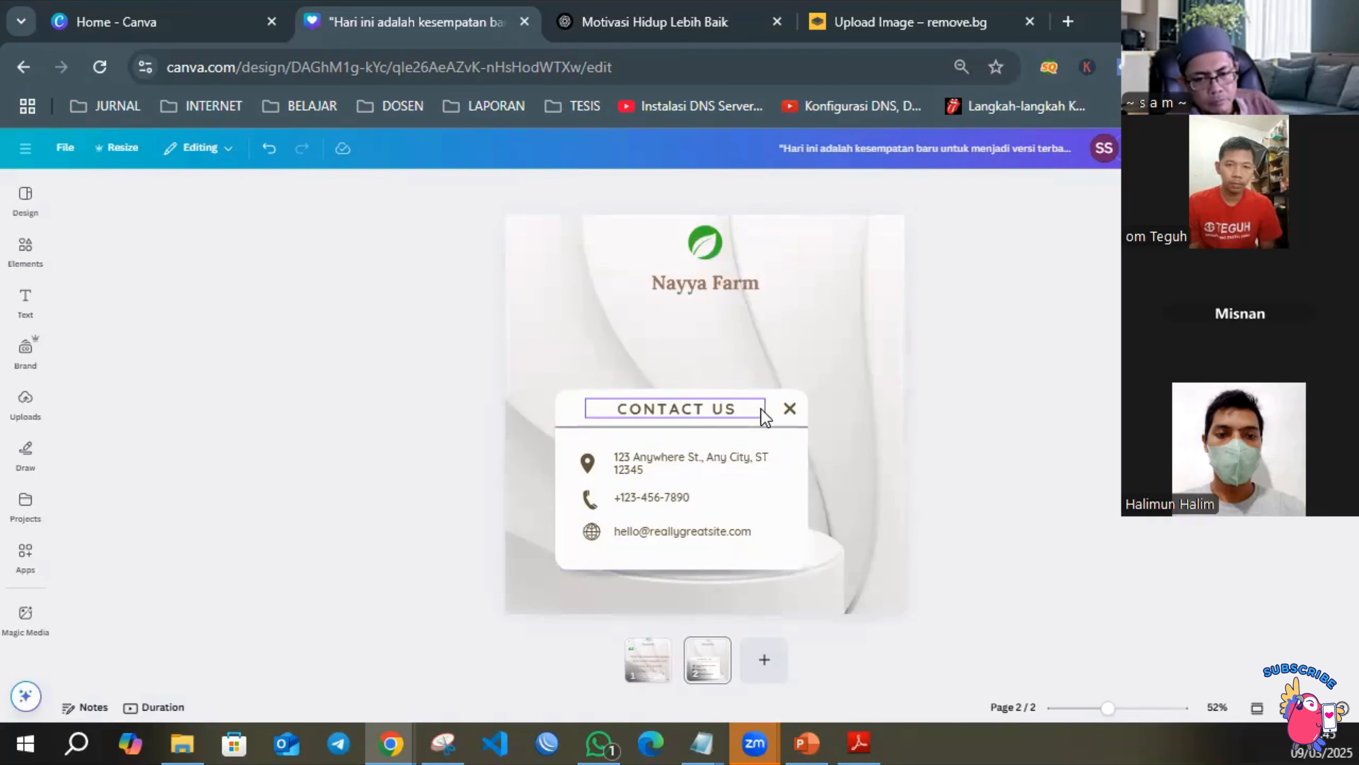
{"action": "left_click", "coordinate": [714, 416]}
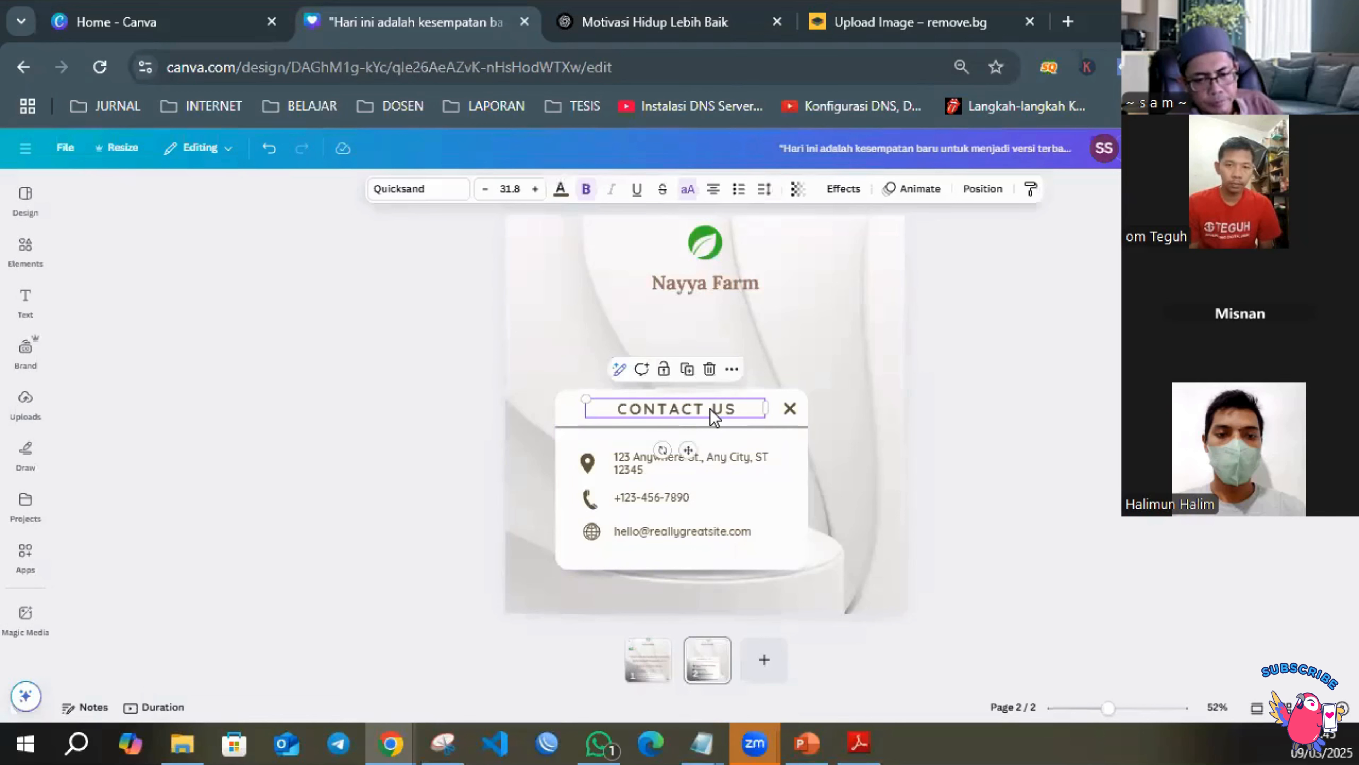
{"action": "left_click", "coordinate": [790, 409], "text": "shift"}
{"action": "left_click", "coordinate": [790, 411], "text": "shift"}
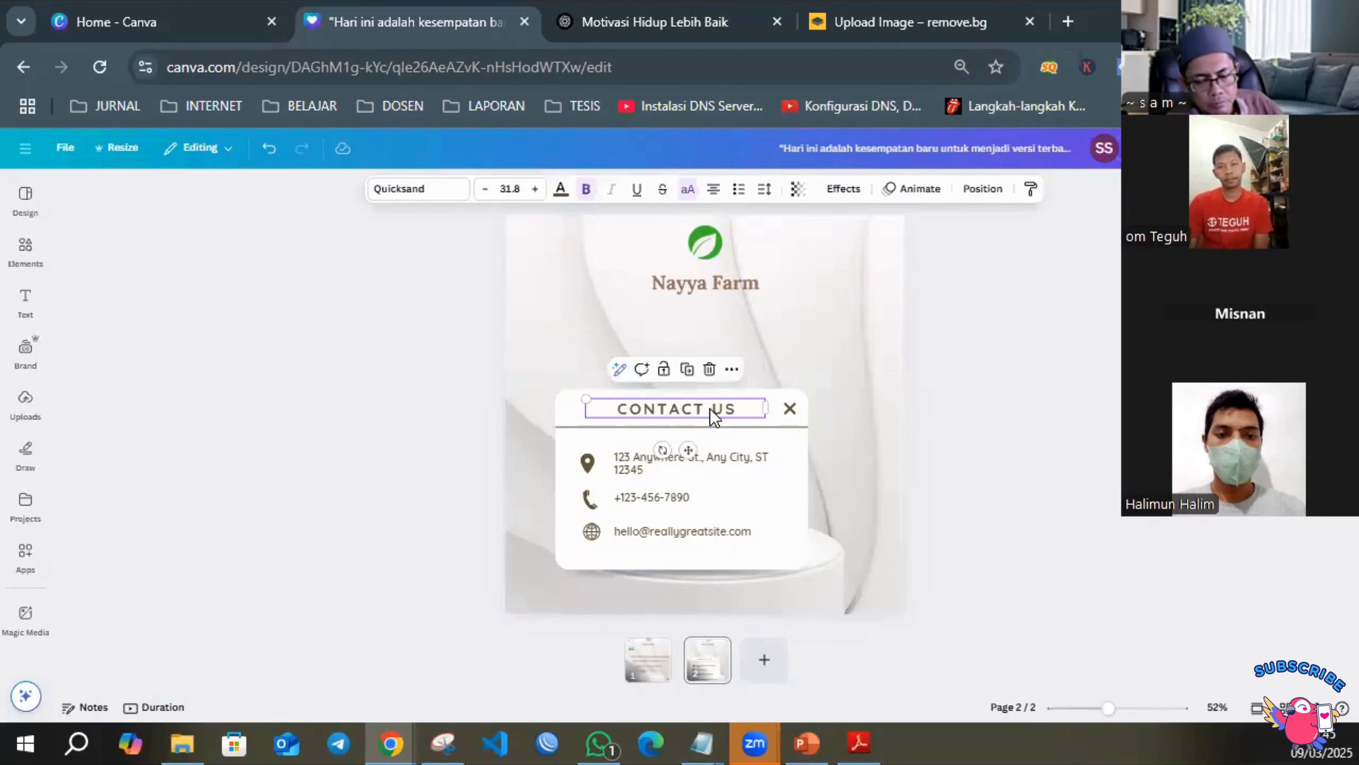
{"action": "left_click", "coordinate": [791, 408], "text": "shift"}
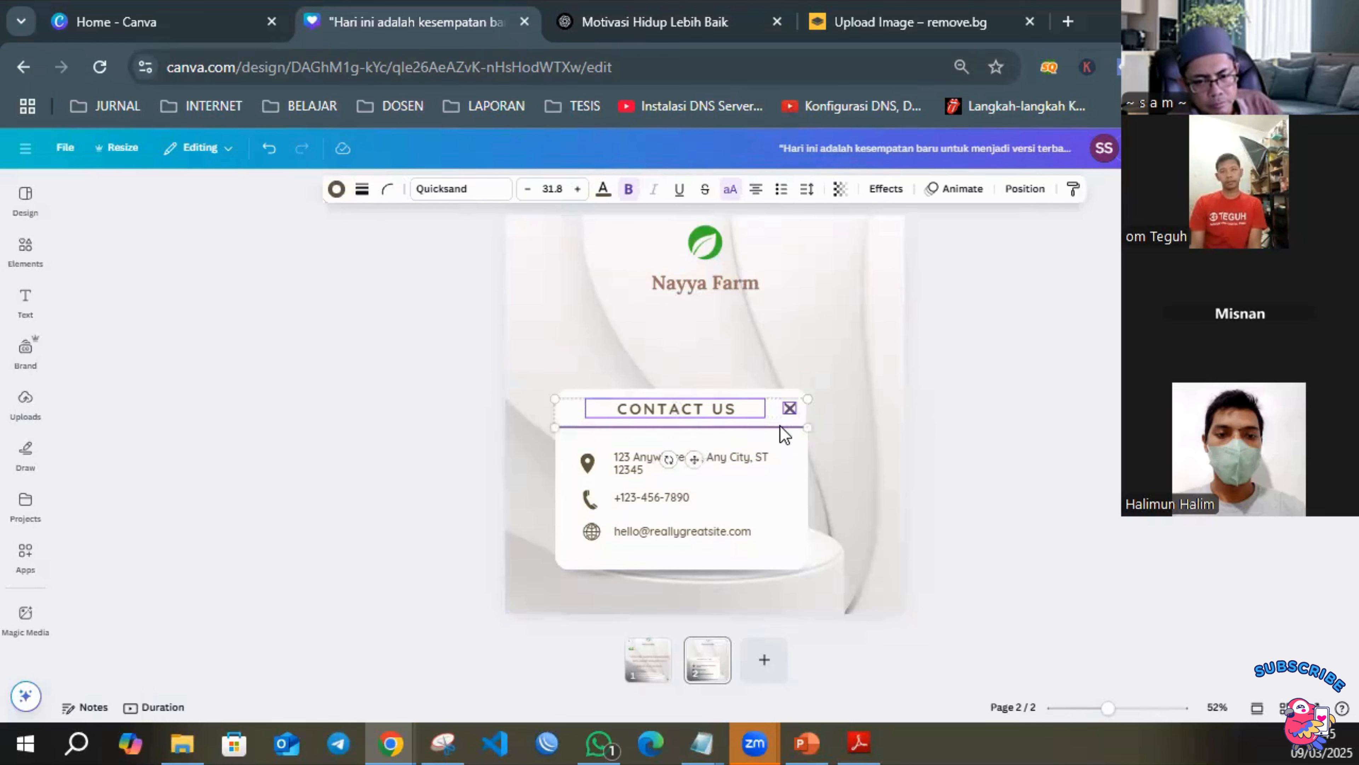
{"action": "left_click", "coordinate": [585, 462], "text": "shift"}
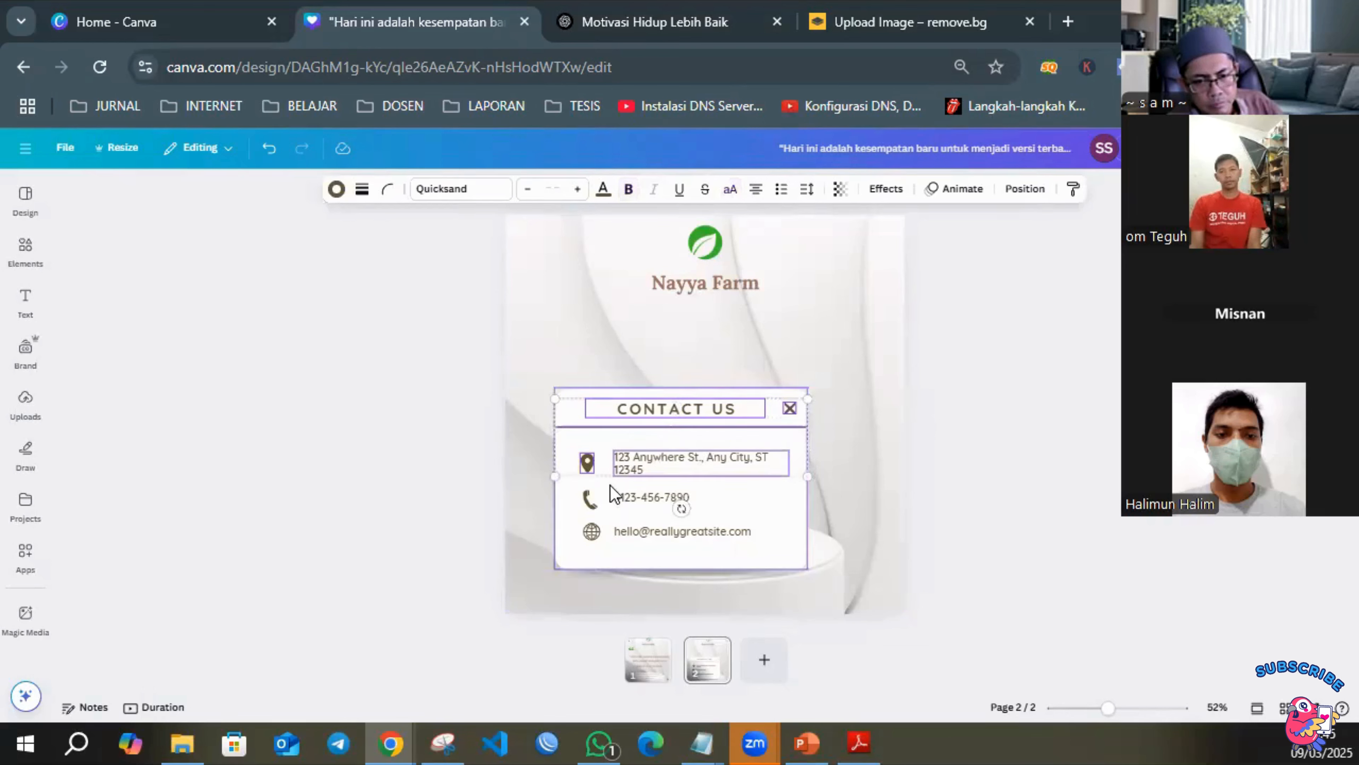
{"action": "left_click", "coordinate": [592, 501], "text": "shift"}
{"action": "left_click", "coordinate": [631, 502], "text": "shift"}
{"action": "left_click", "coordinate": [592, 531], "text": "shift"}
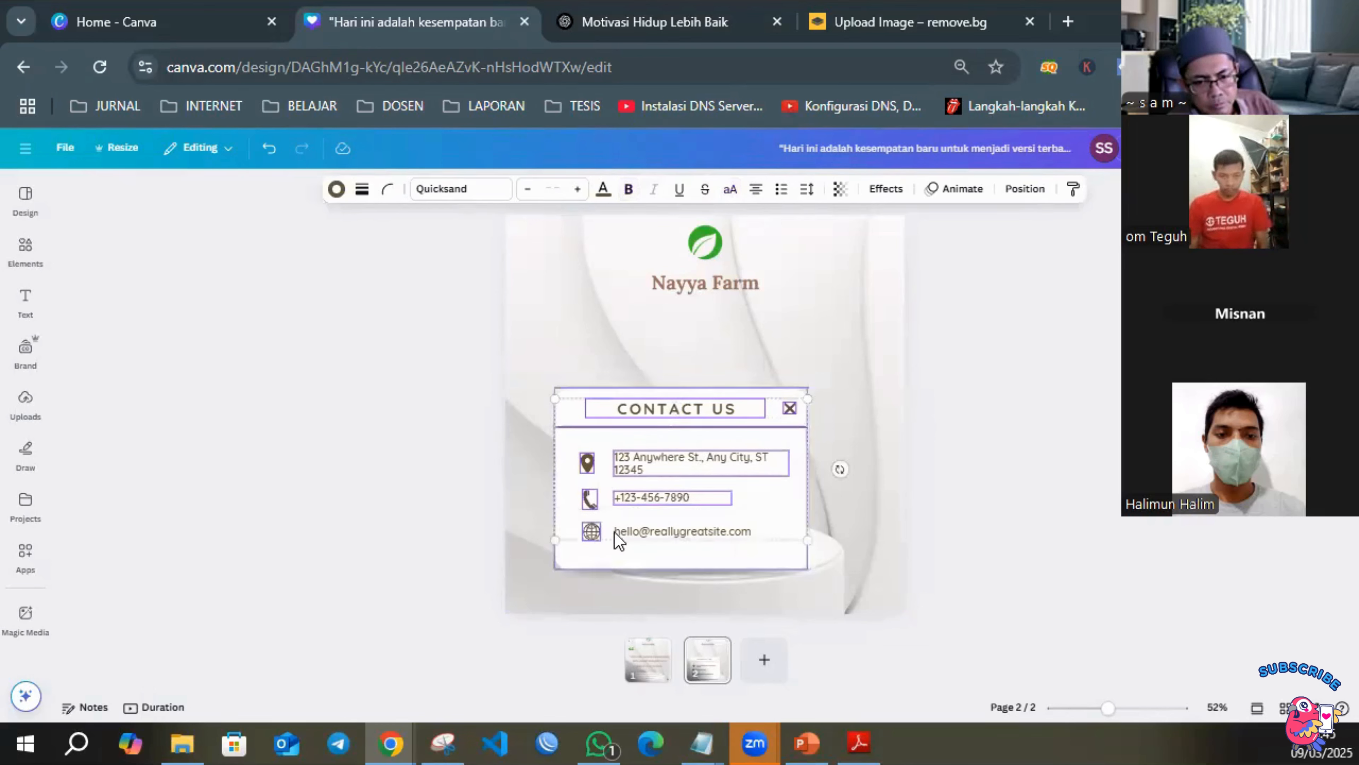
{"action": "left_click", "coordinate": [631, 526], "text": "shift"}
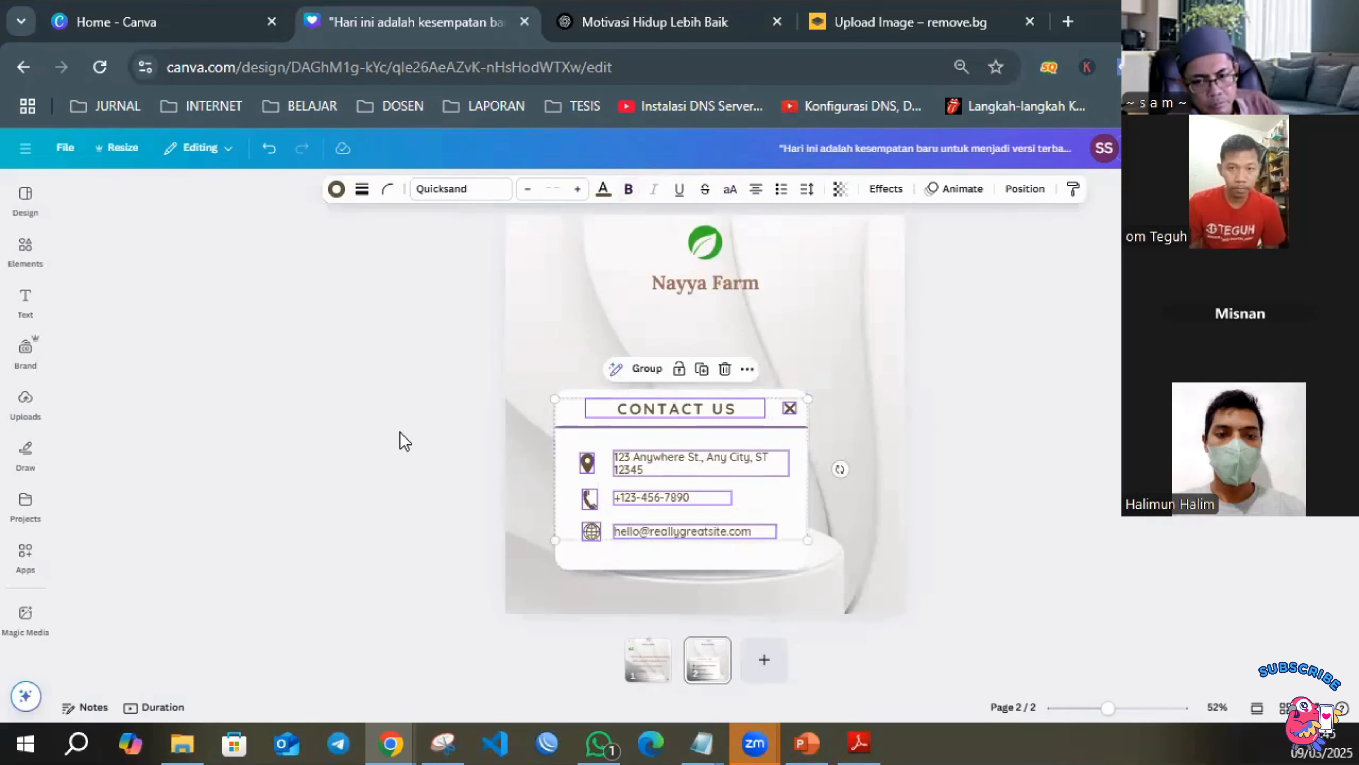
{"action": "left_click", "coordinate": [399, 372]}
Group all the contact card elements and move the group to the horizontal centre of the page, just above the podium.
{"action": "left_click_drag", "start_coordinate": [399, 372], "coordinate": [843, 582]}
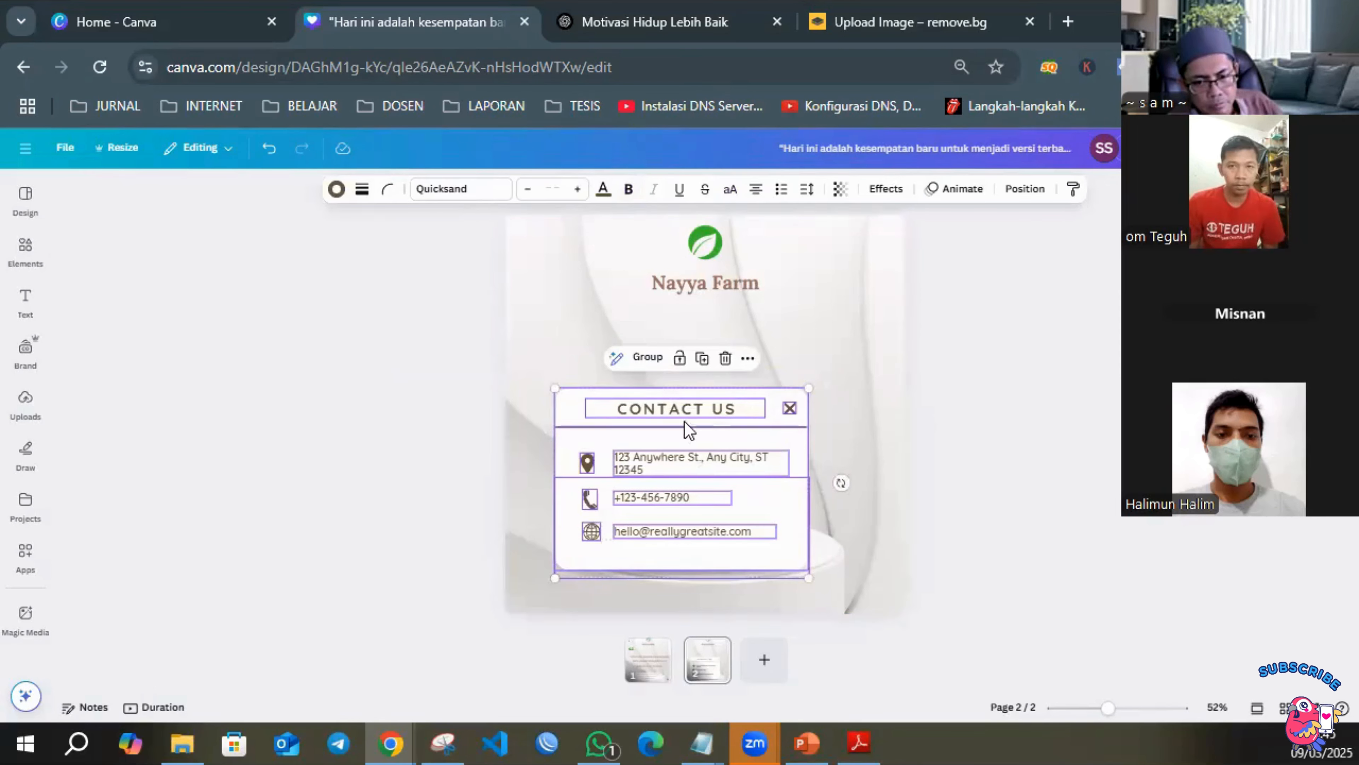
{"action": "left_click", "coordinate": [648, 367]}
{"action": "left_click", "coordinate": [1033, 455]}
{"action": "left_click_drag", "start_coordinate": [645, 462], "coordinate": [677, 449]}
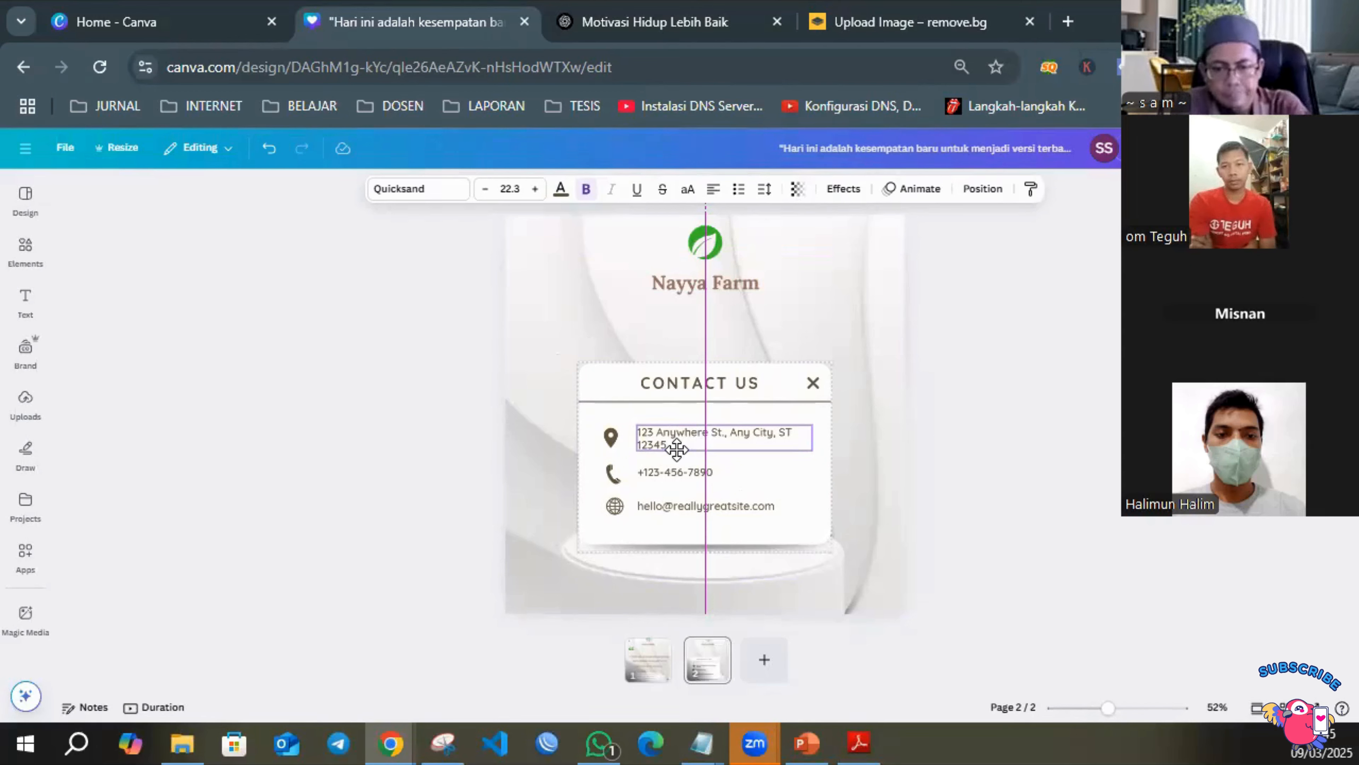
{"action": "left_click_drag", "start_coordinate": [677, 450], "coordinate": [676, 450]}
{"action": "left_click", "coordinate": [1016, 433]}
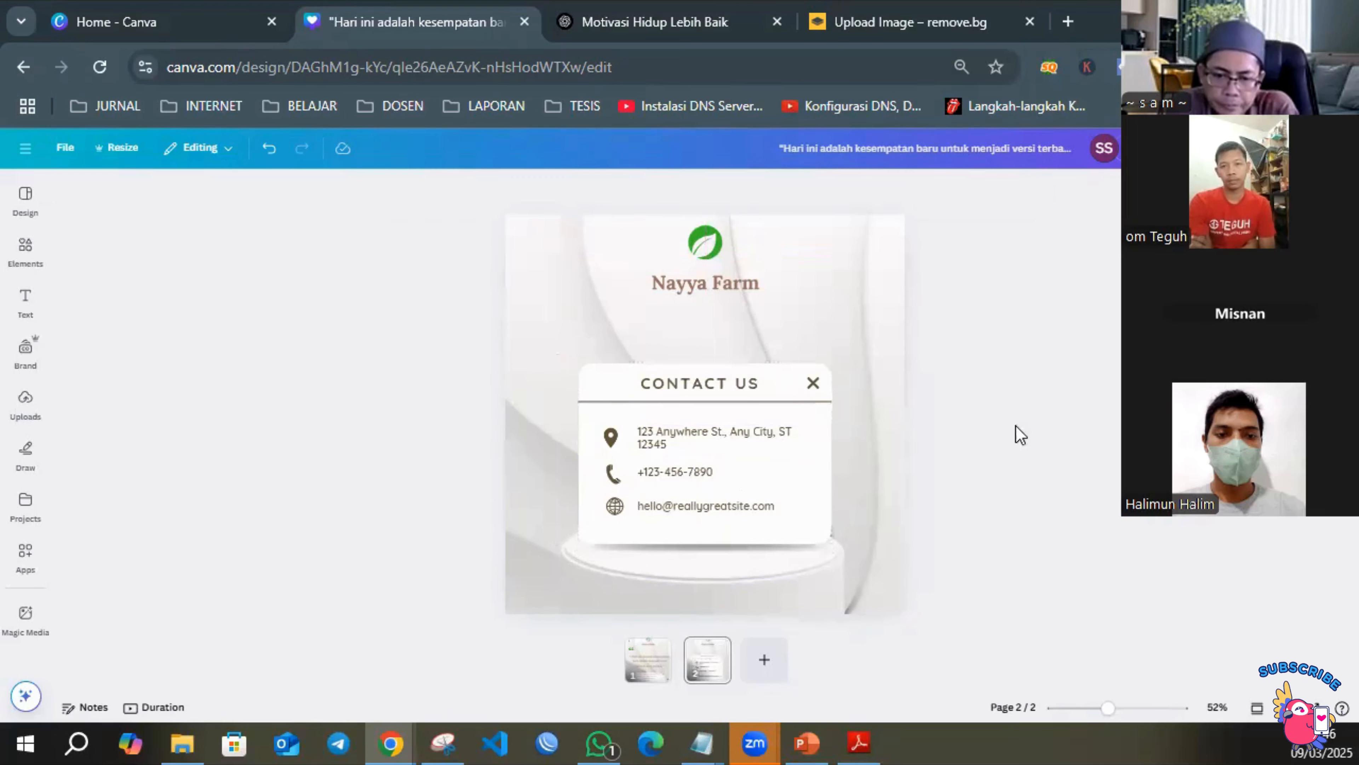
Change the contact card's heading to "KONTAK KAMI".
{"action": "double_click", "coordinate": [734, 384]}
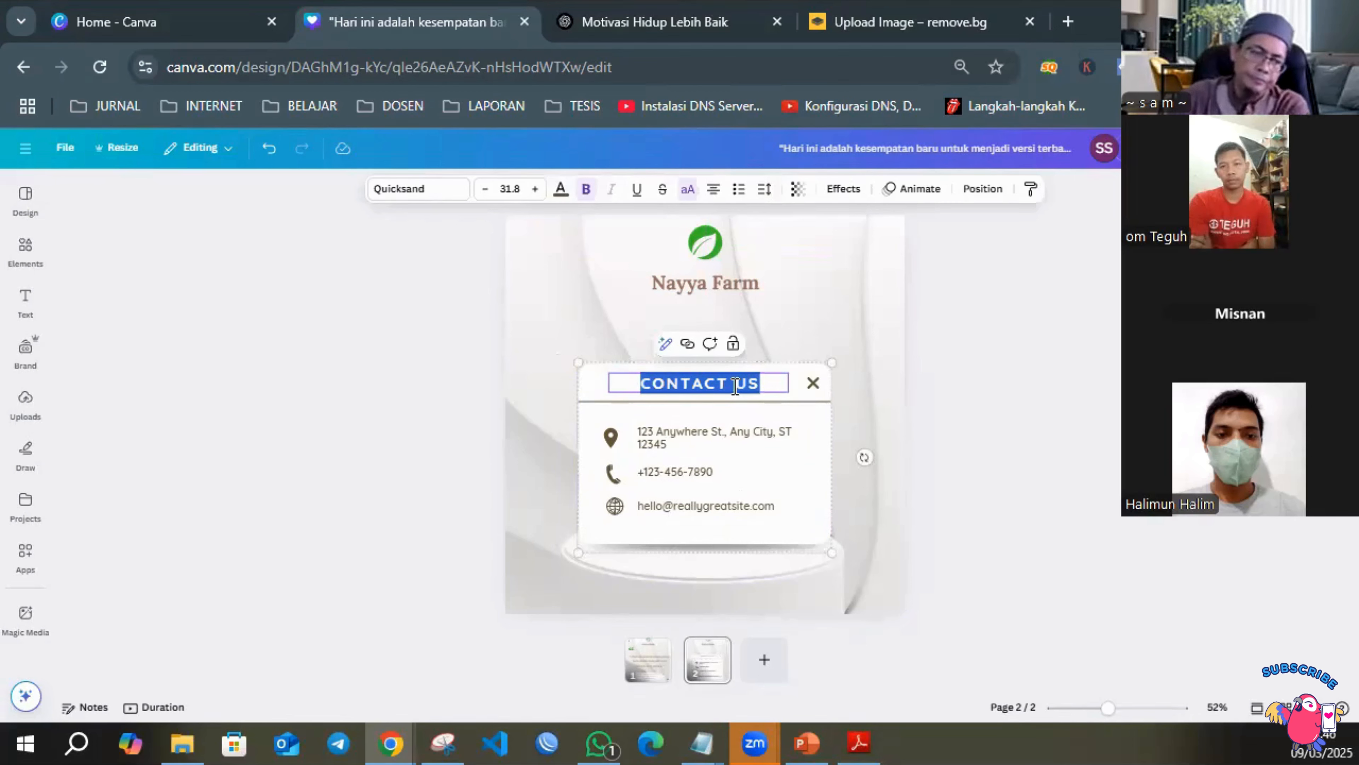
{"action": "type", "text": "KON"}
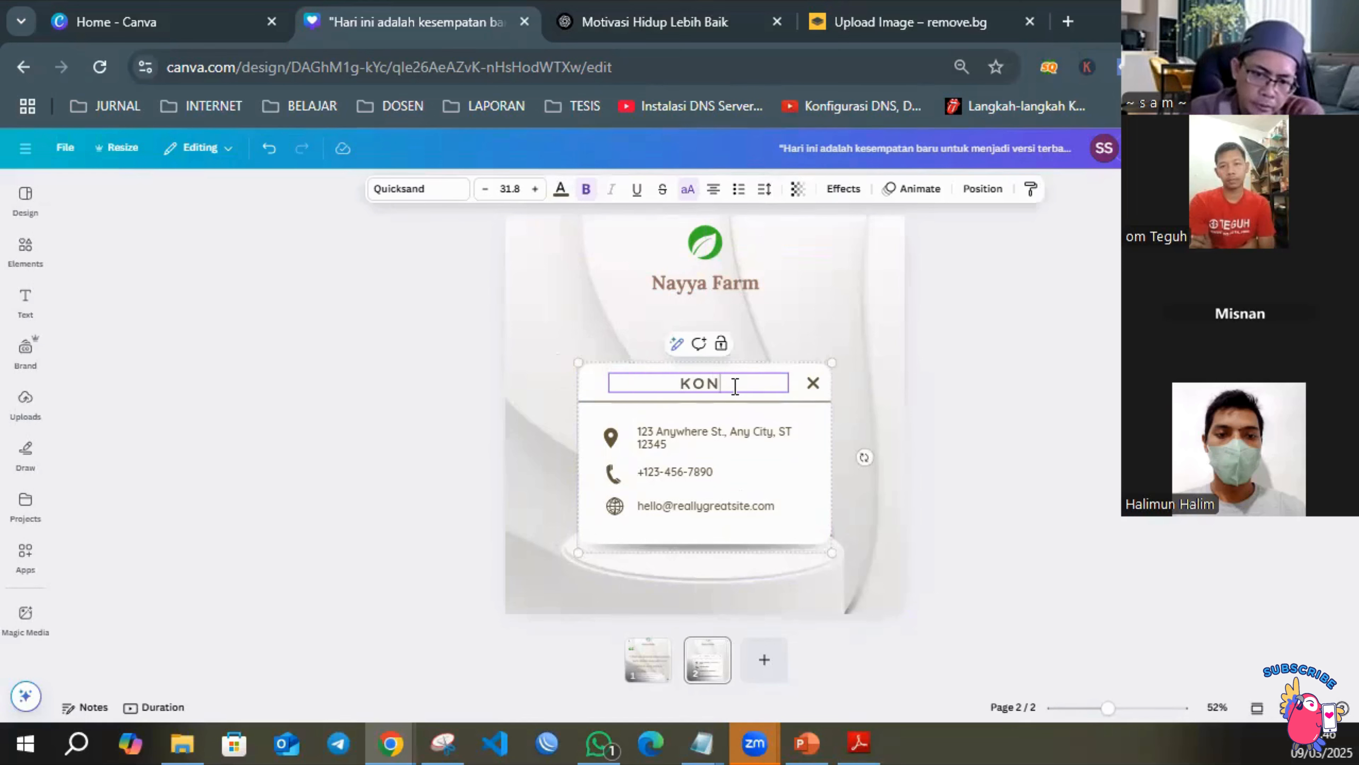
{"action": "type", "text": "TAK"}
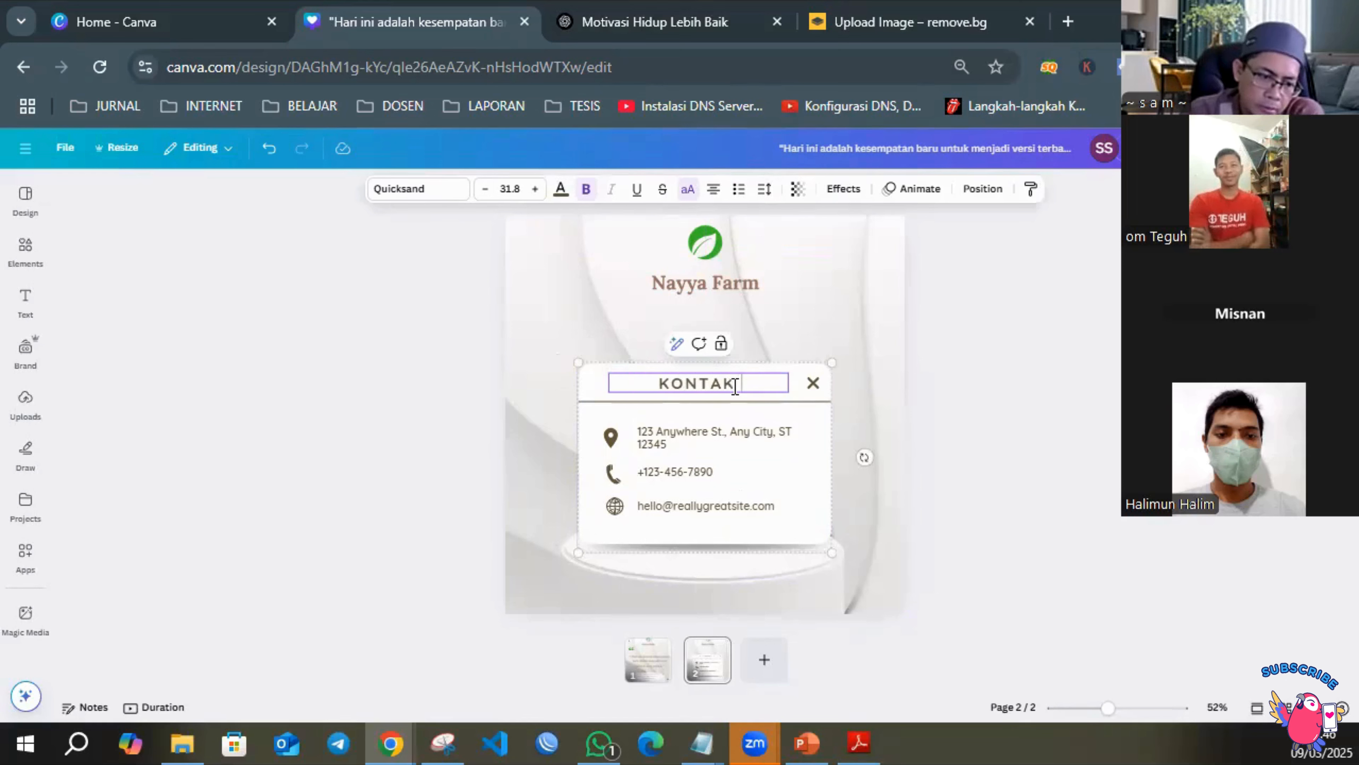
{"action": "type", "text": " KAMI"}
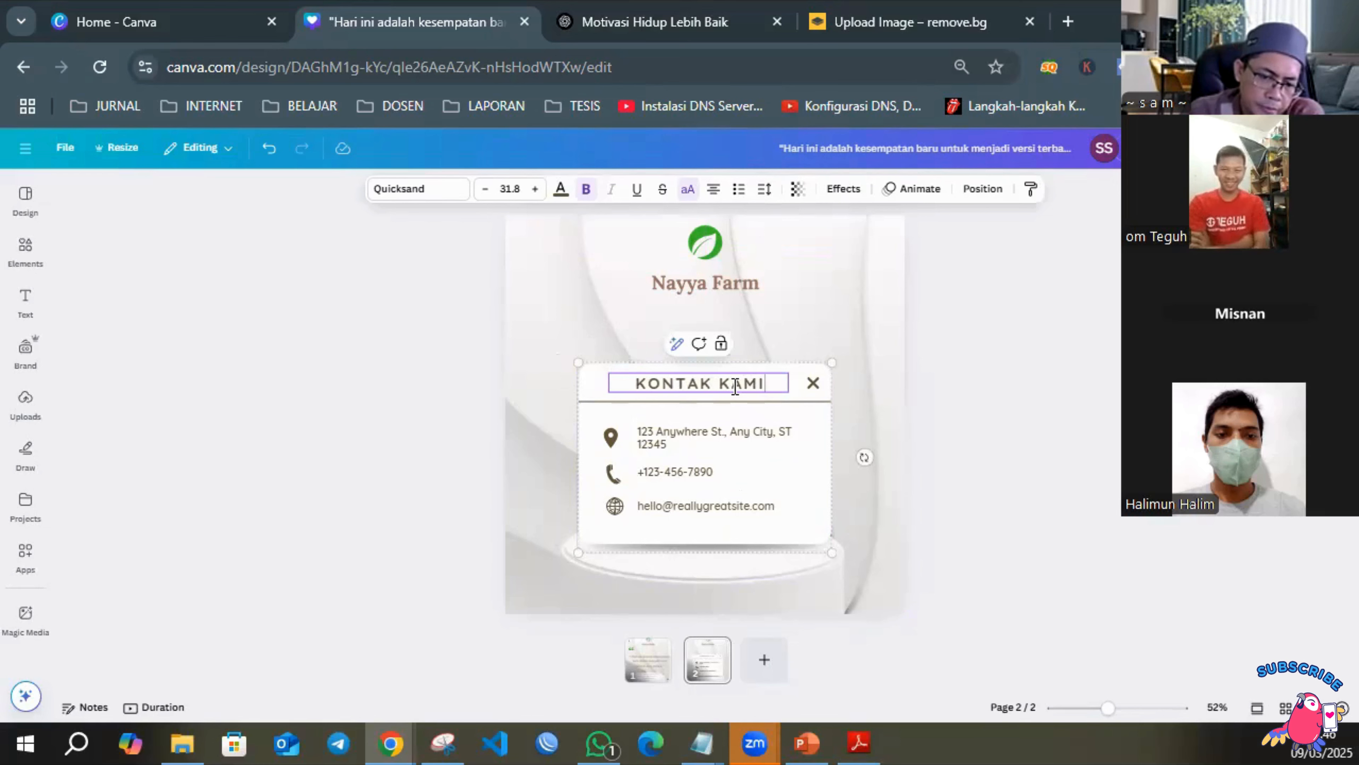
{"action": "left_click", "coordinate": [986, 363]}
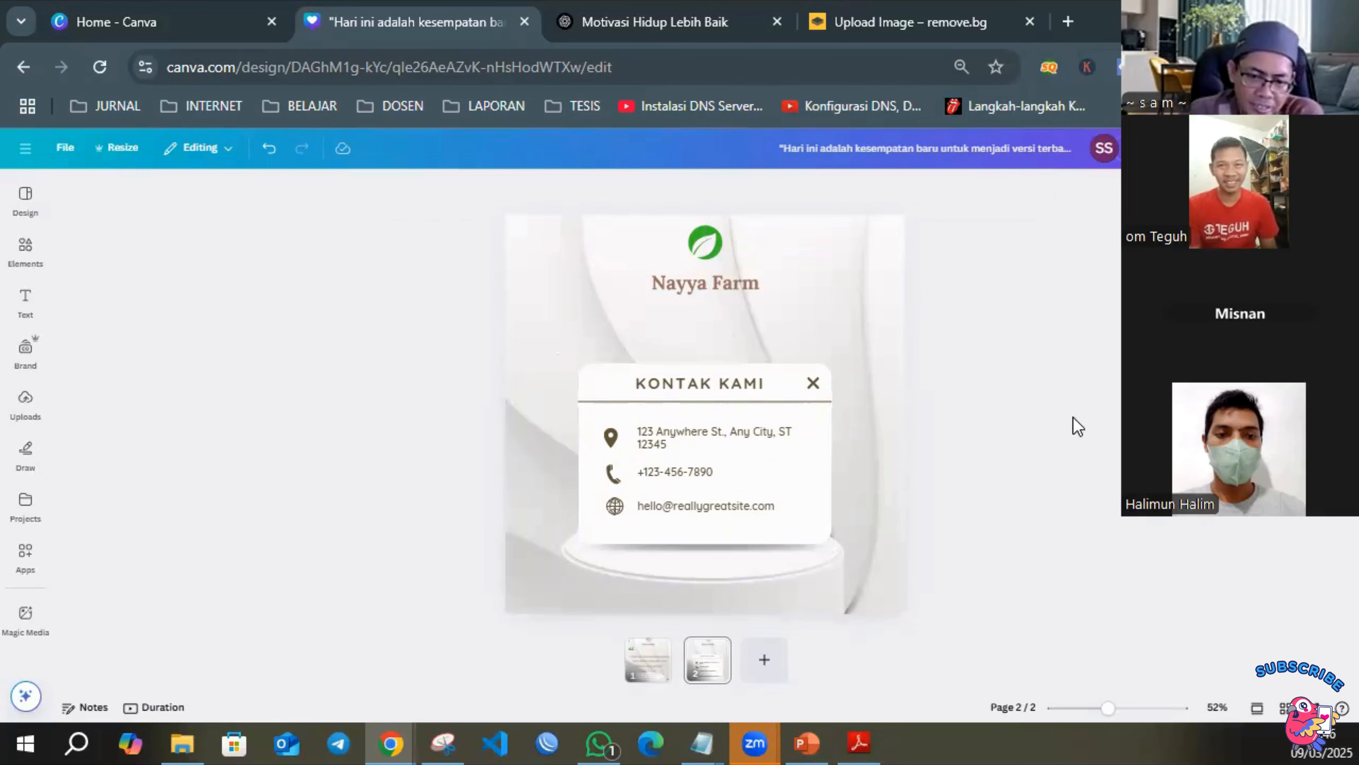
Replace the placeholder address on the contact card with "Cileungsi Bogor".
{"action": "left_click", "coordinate": [649, 440]}
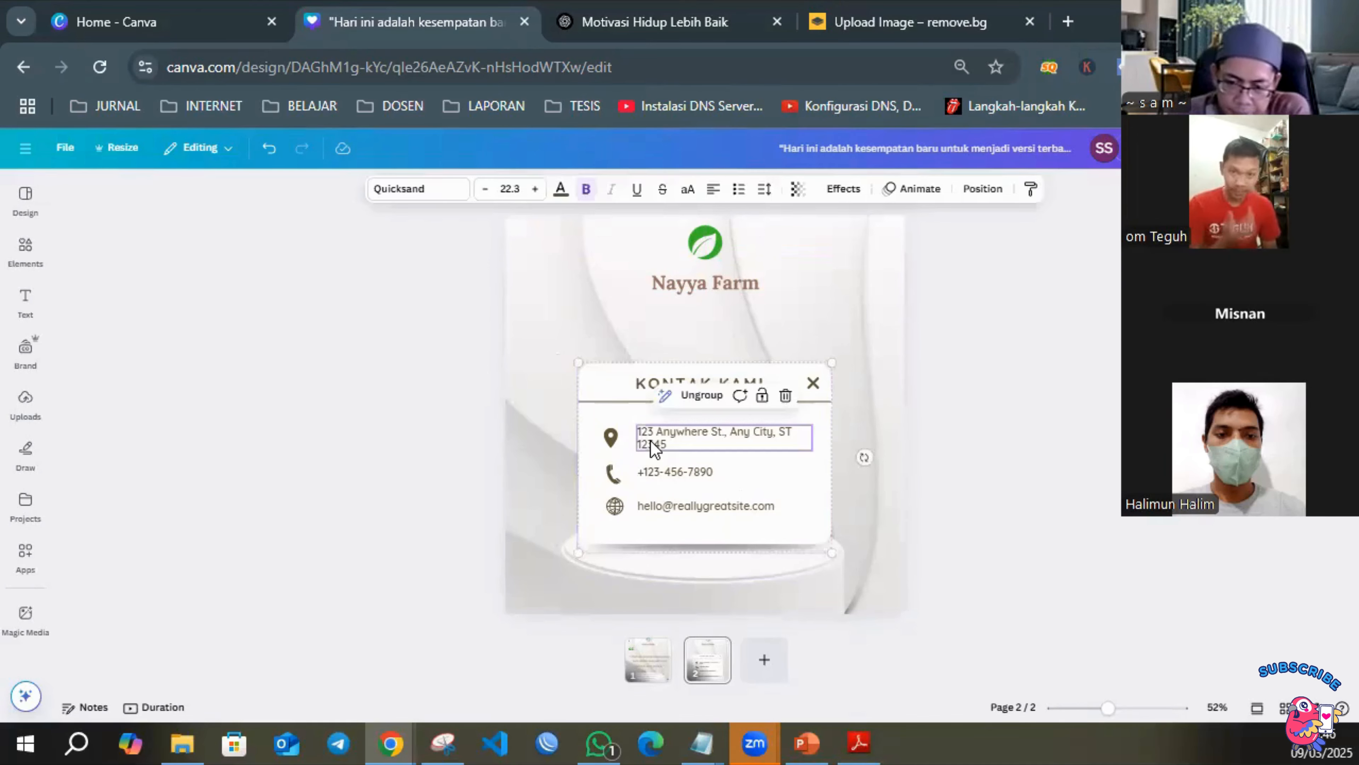
{"action": "left_click", "coordinate": [649, 440]}
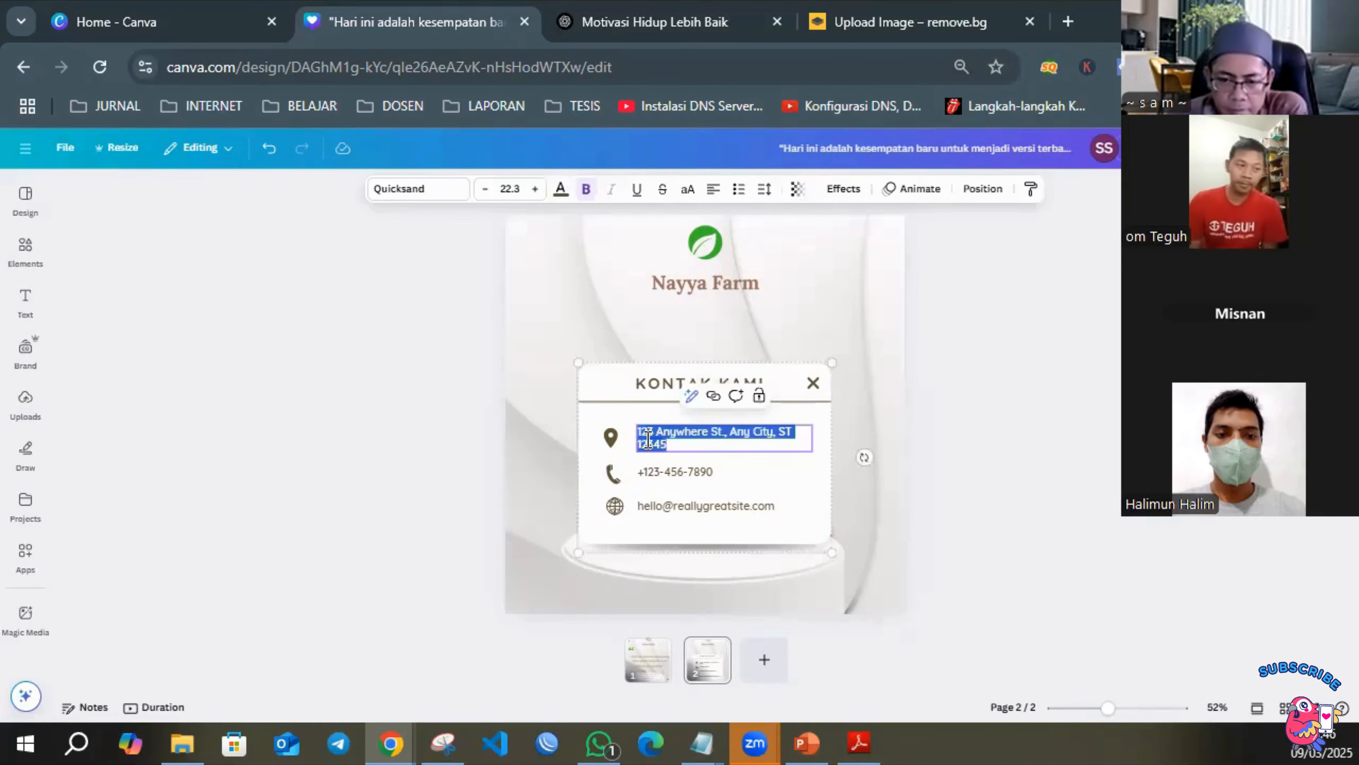
{"action": "type", "text": "Cileun"}
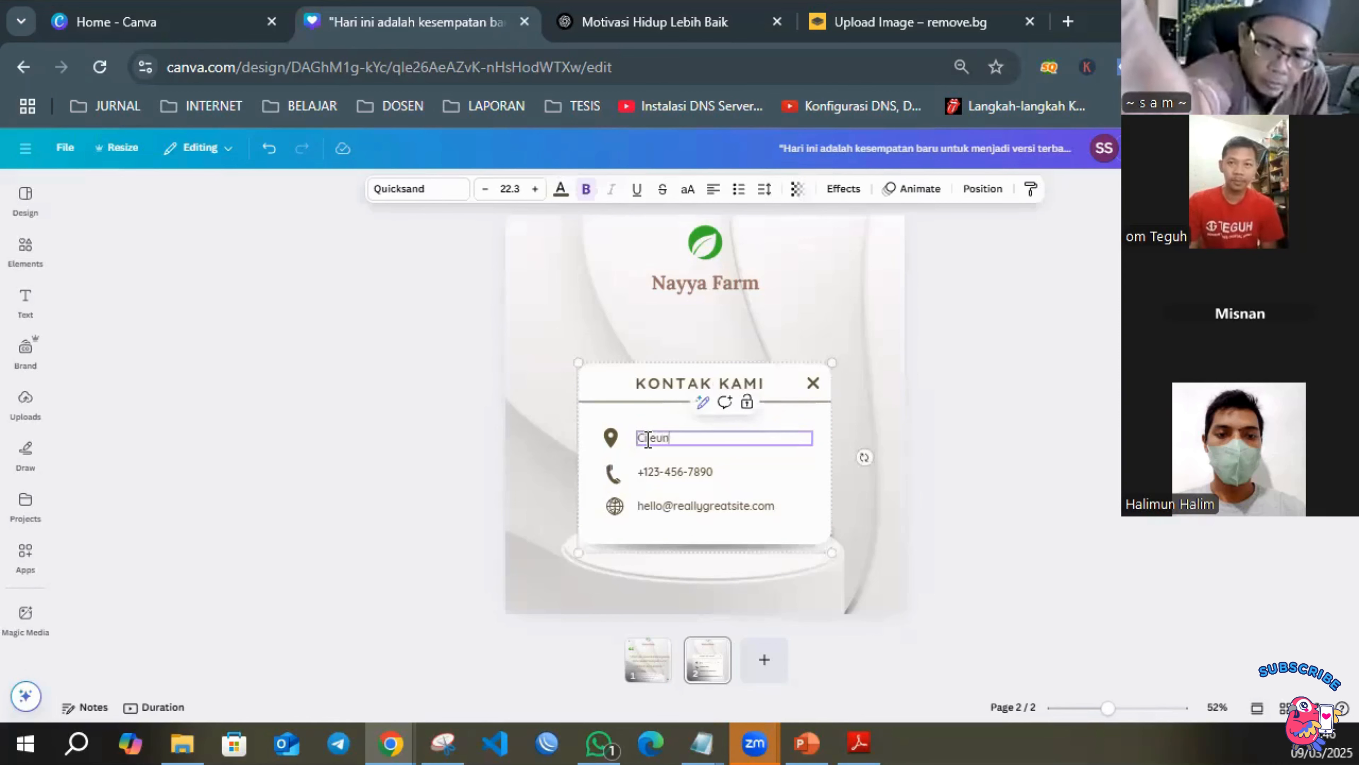
{"action": "type", "text": "gsi Bogor"}
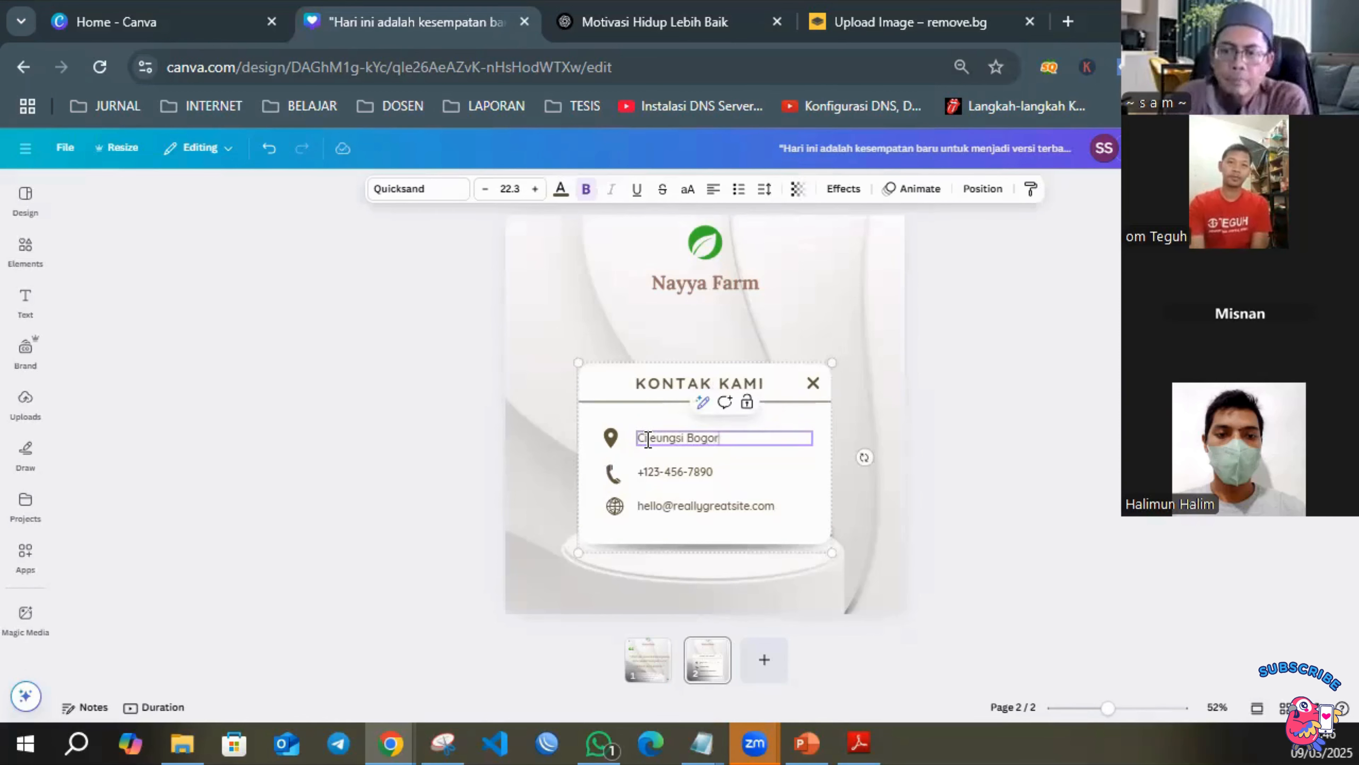
{"action": "left_click", "coordinate": [864, 461]}
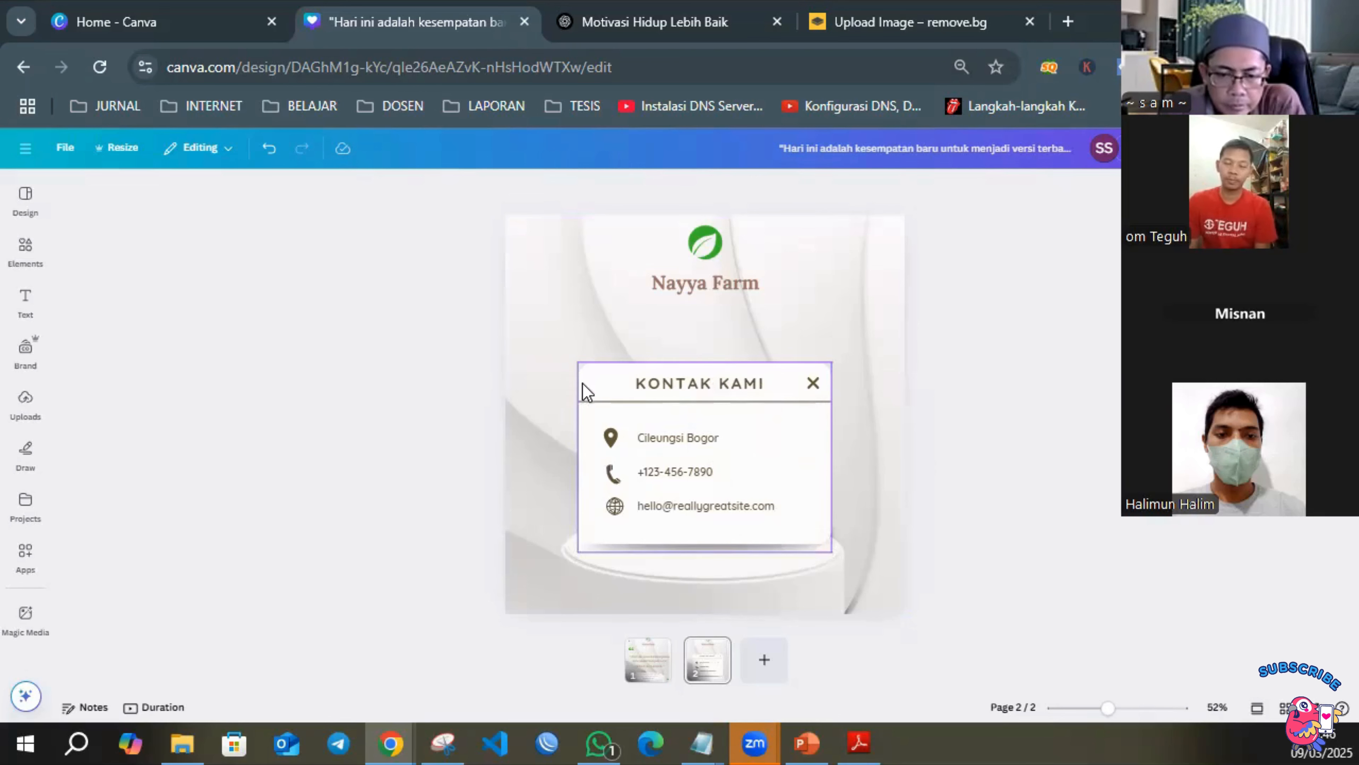
Ungroup the contact card so its elements are separate again.
{"action": "left_click", "coordinate": [612, 478]}
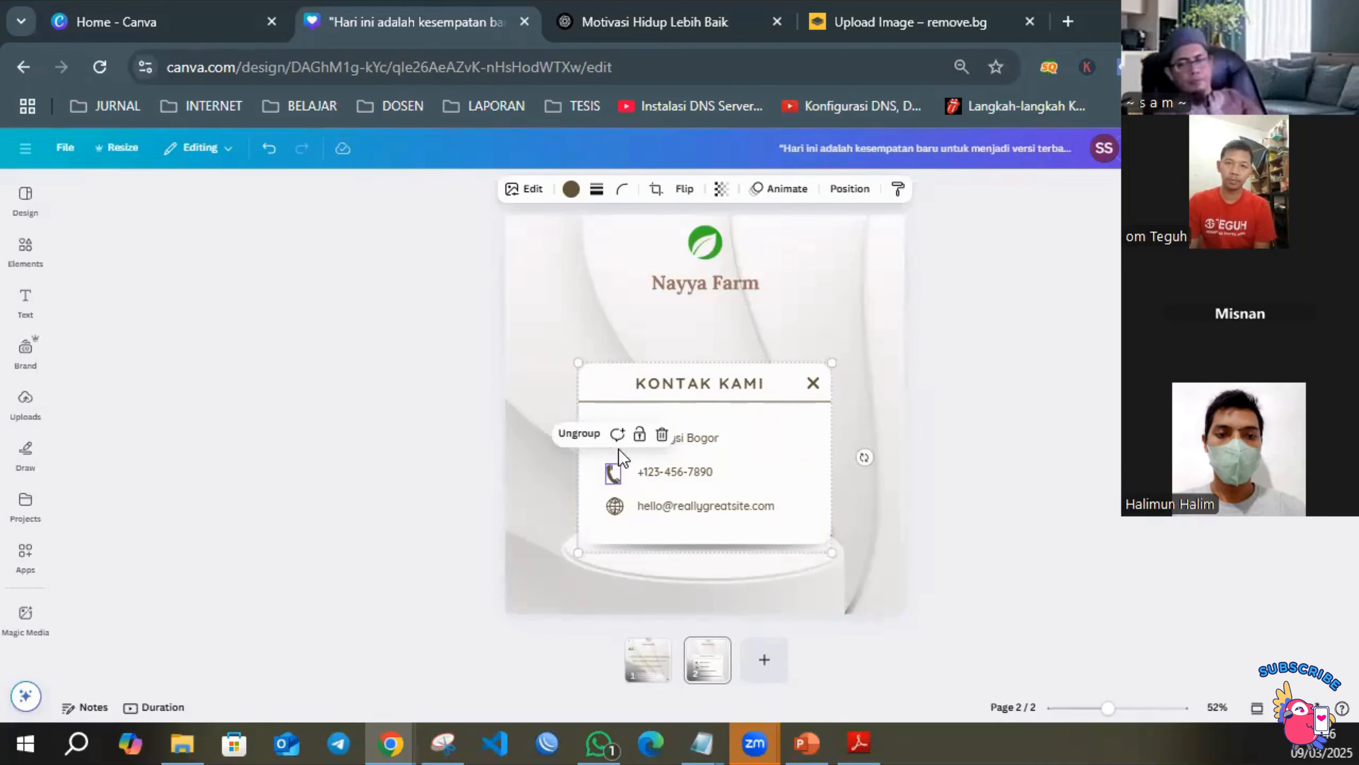
{"action": "left_click", "coordinate": [587, 440]}
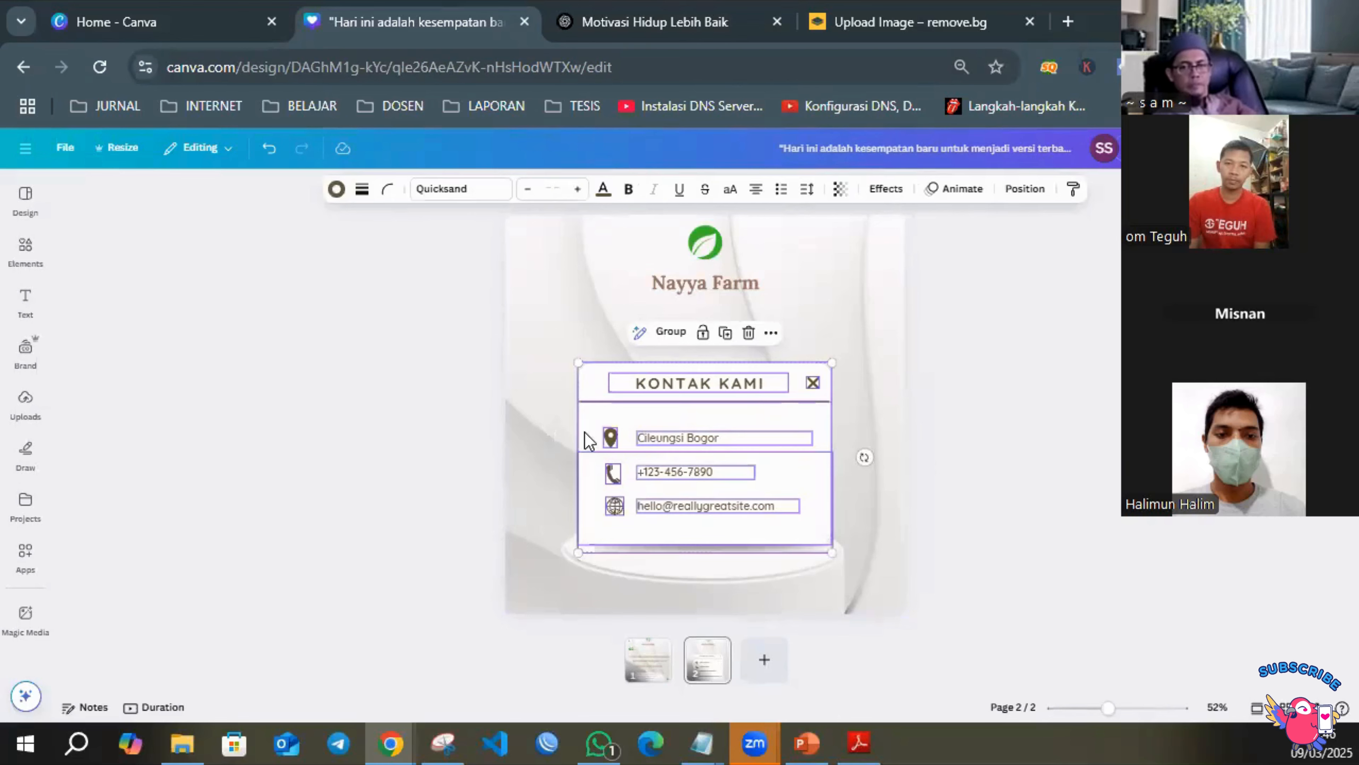
{"action": "left_click", "coordinate": [965, 419]}
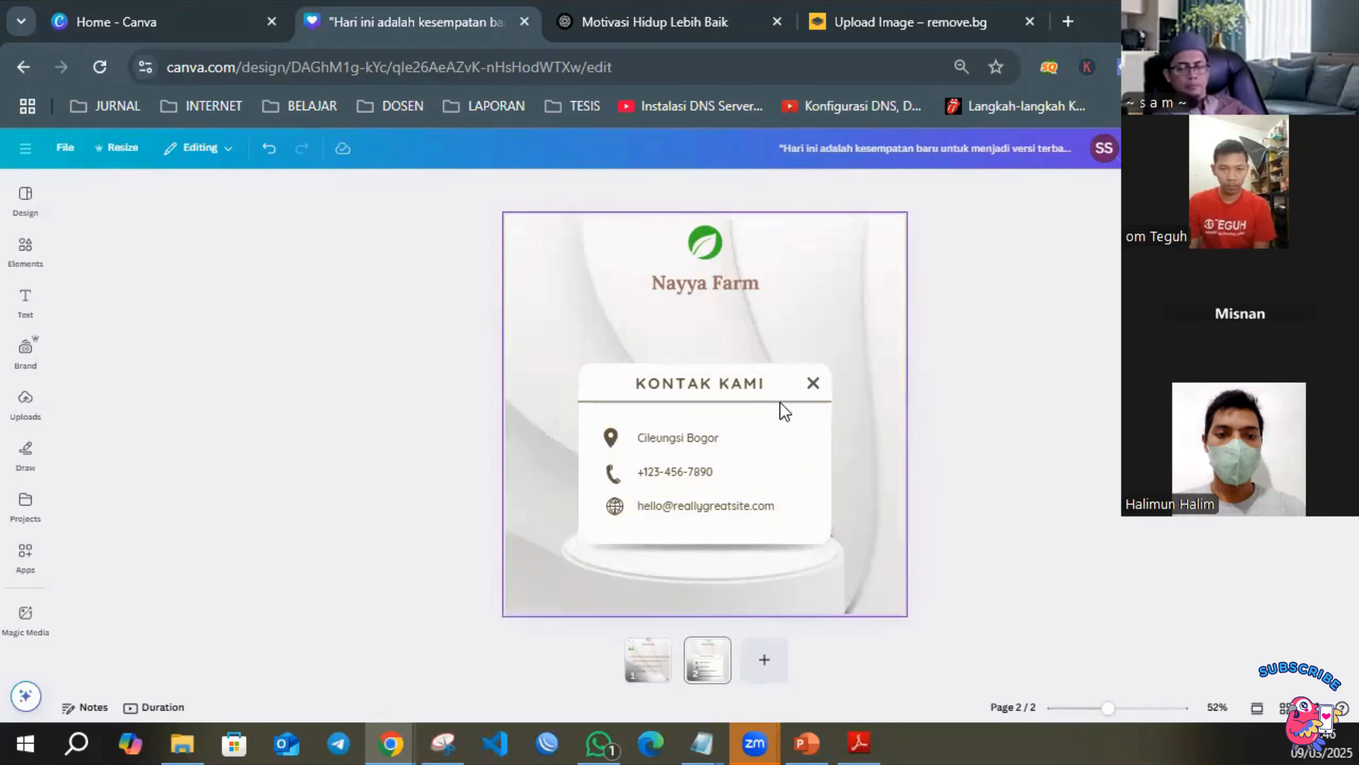
Shift the contact card's white background panel slightly upward behind the text, keeping it horizontally centred.
{"action": "left_click", "coordinate": [699, 414]}
{"action": "mouse_move", "coordinate": [732, 427]}
{"action": "left_mouse_down"}
{"action": "mouse_move", "coordinate": [734, 398]}
{"action": "mouse_move", "coordinate": [725, 411]}
{"action": "left_mouse_up"}
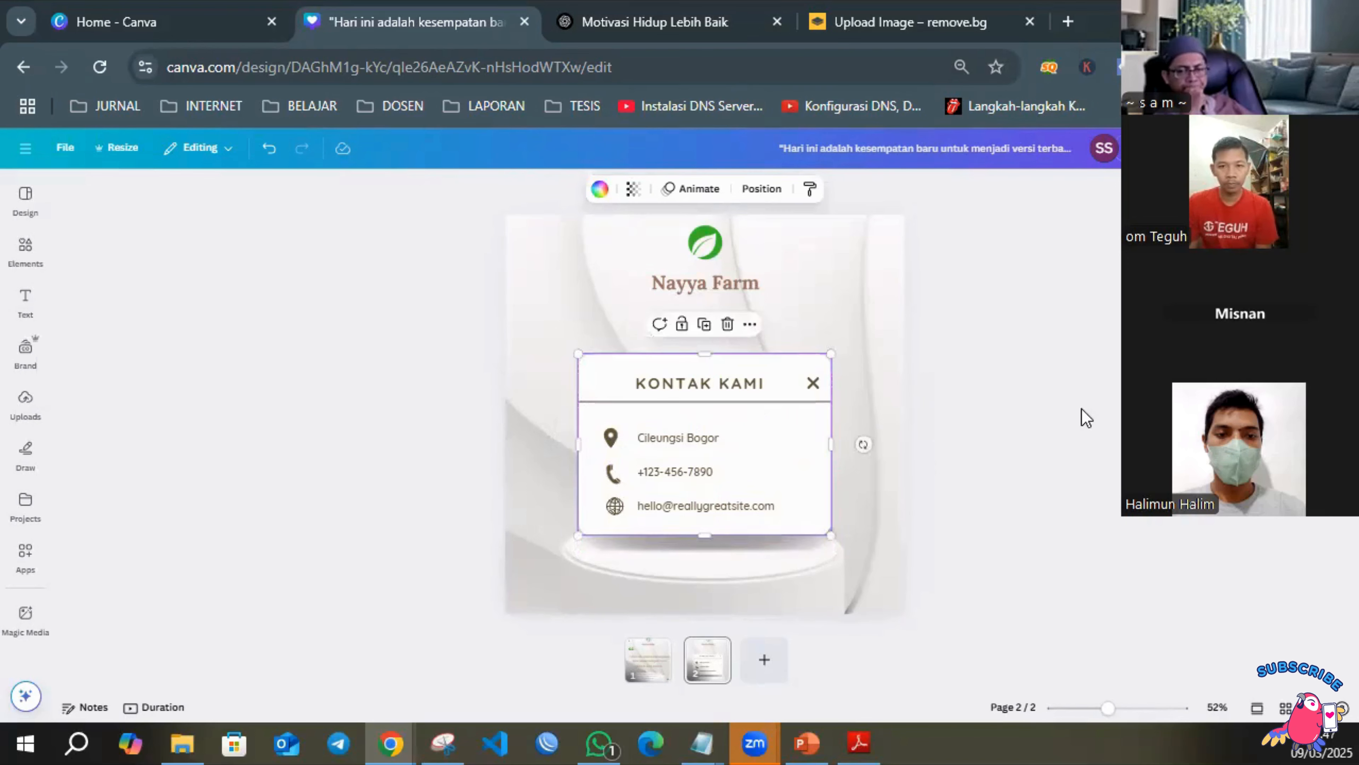
{"action": "left_click_drag", "start_coordinate": [287, 320], "coordinate": [815, 534]}
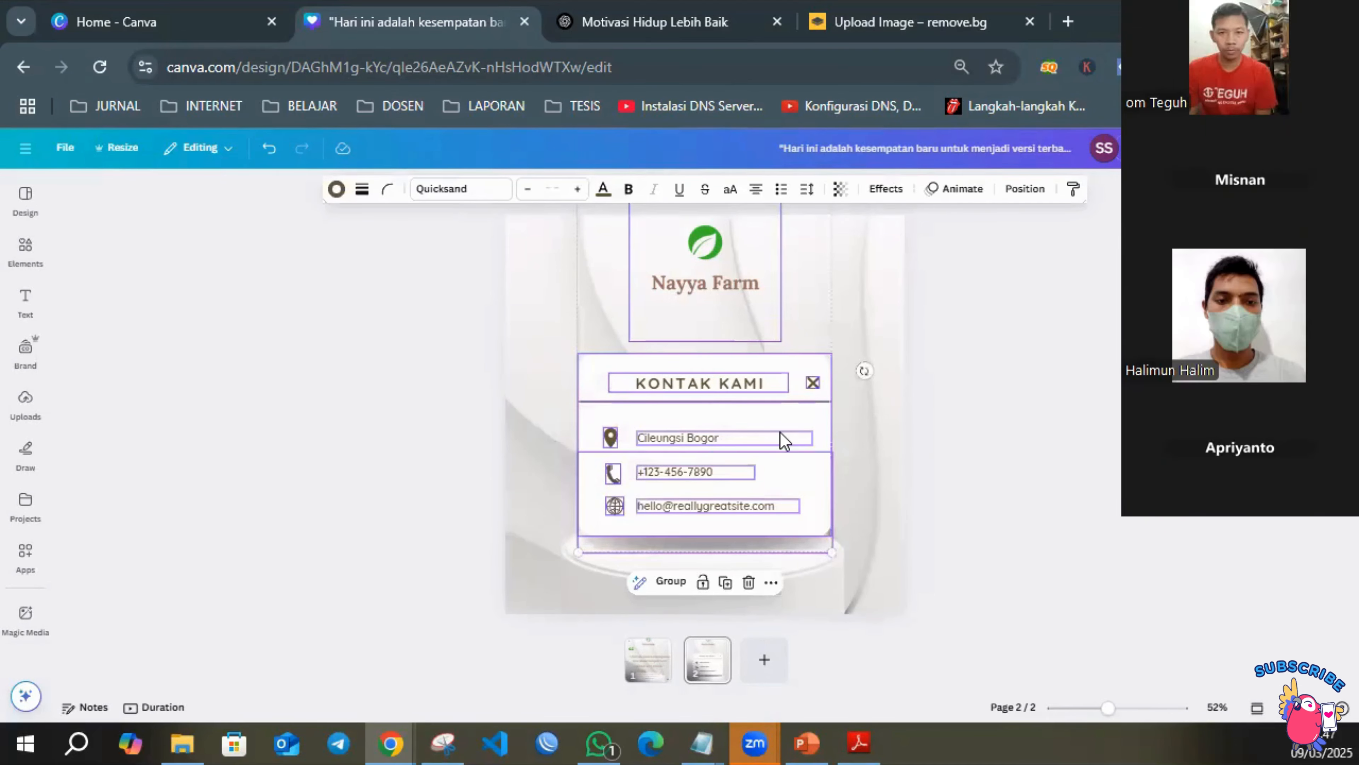
{"action": "left_click", "coordinate": [975, 442]}
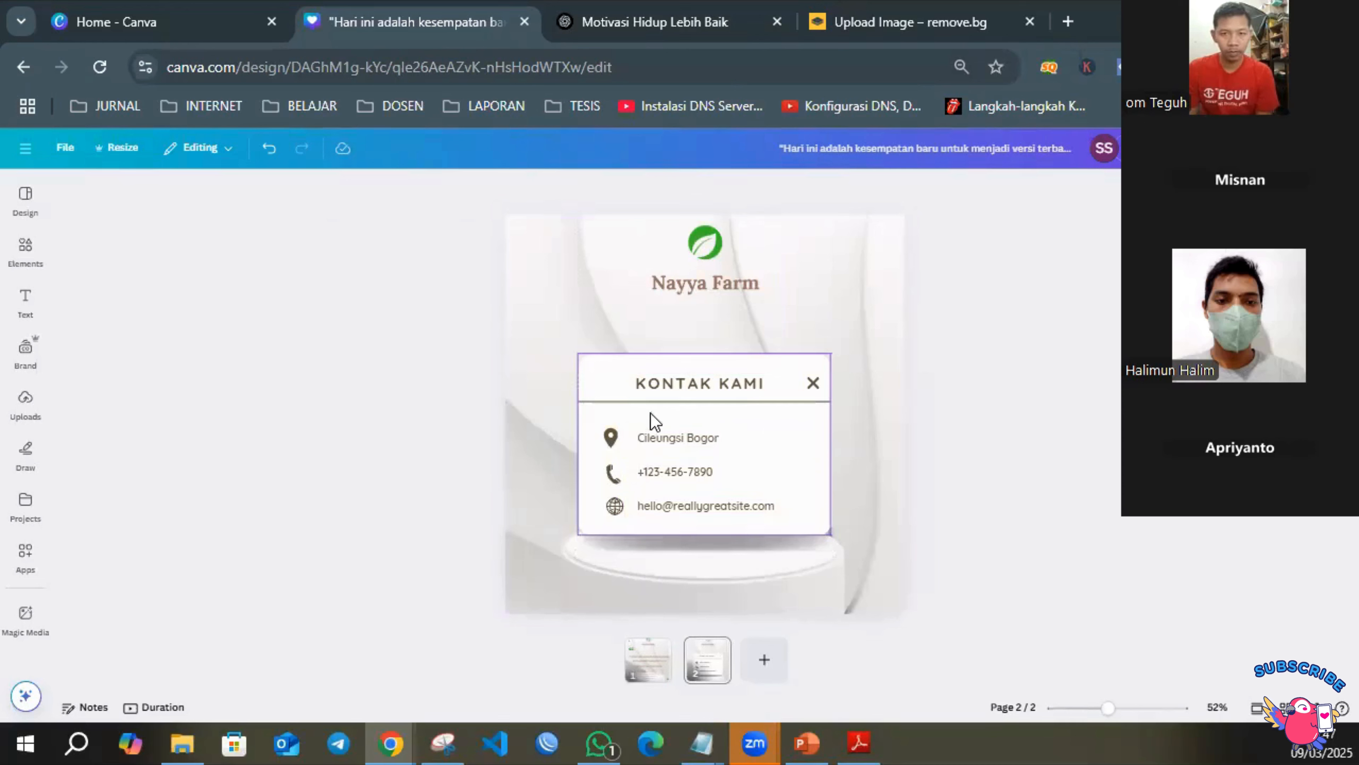
{"action": "left_click", "coordinate": [765, 360]}
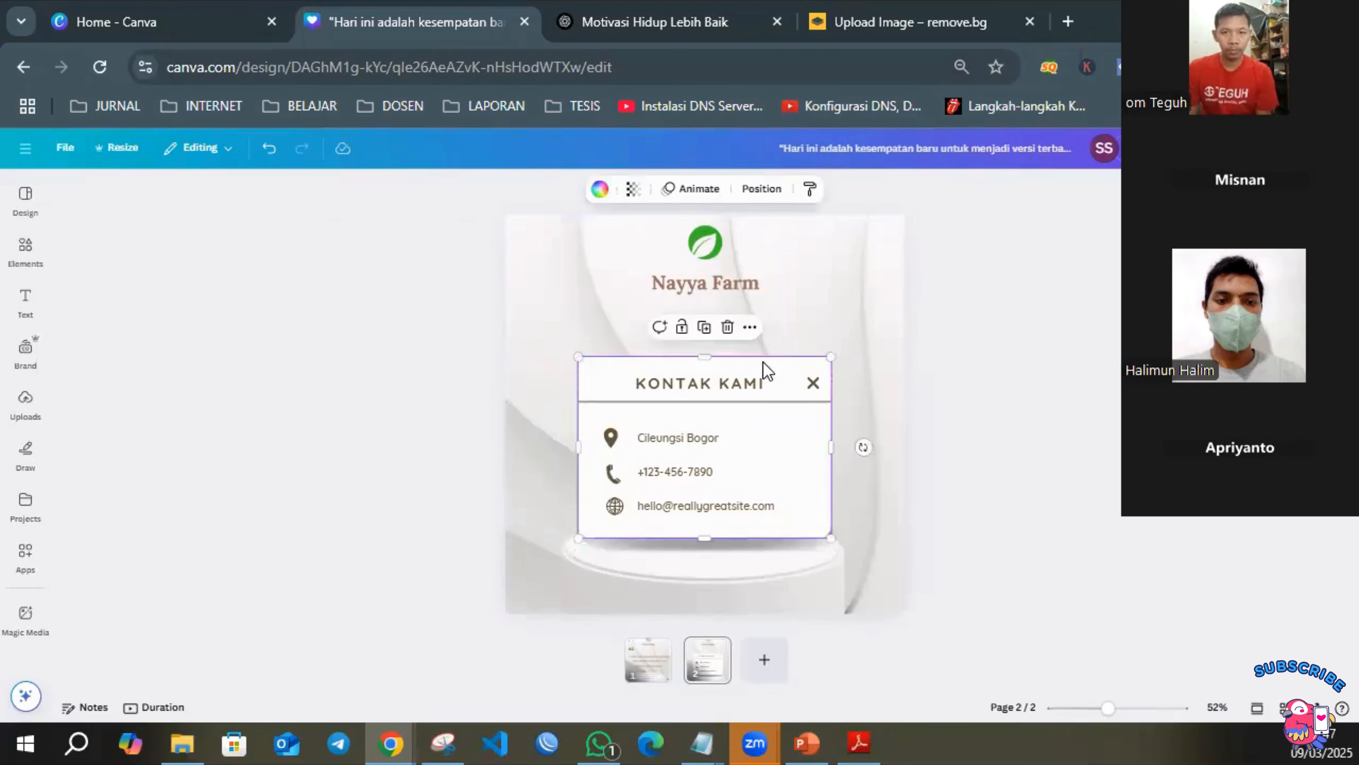
Search the elements library for "logo wa" and show all matching graphics.
{"action": "left_click", "coordinate": [1032, 453]}
{"action": "left_click", "coordinate": [615, 471]}
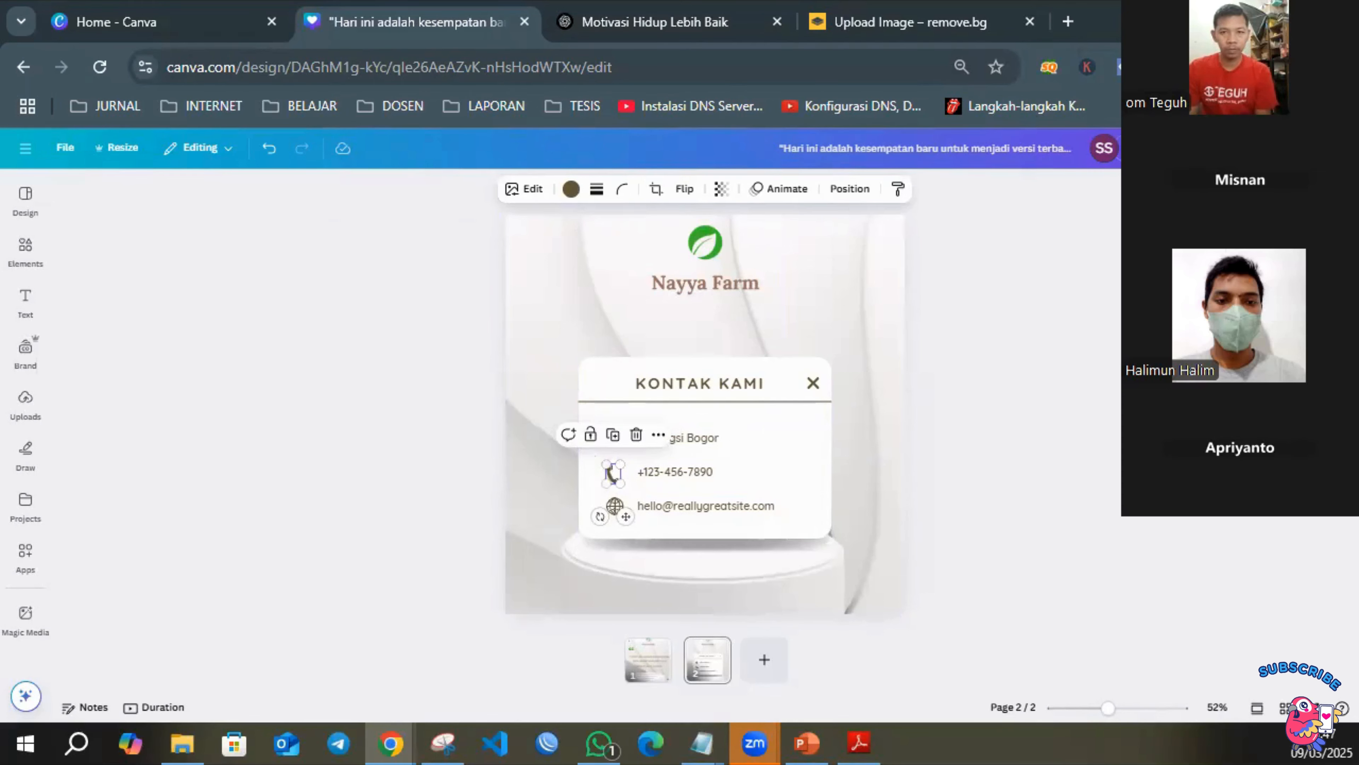
{"action": "left_click", "coordinate": [36, 249]}
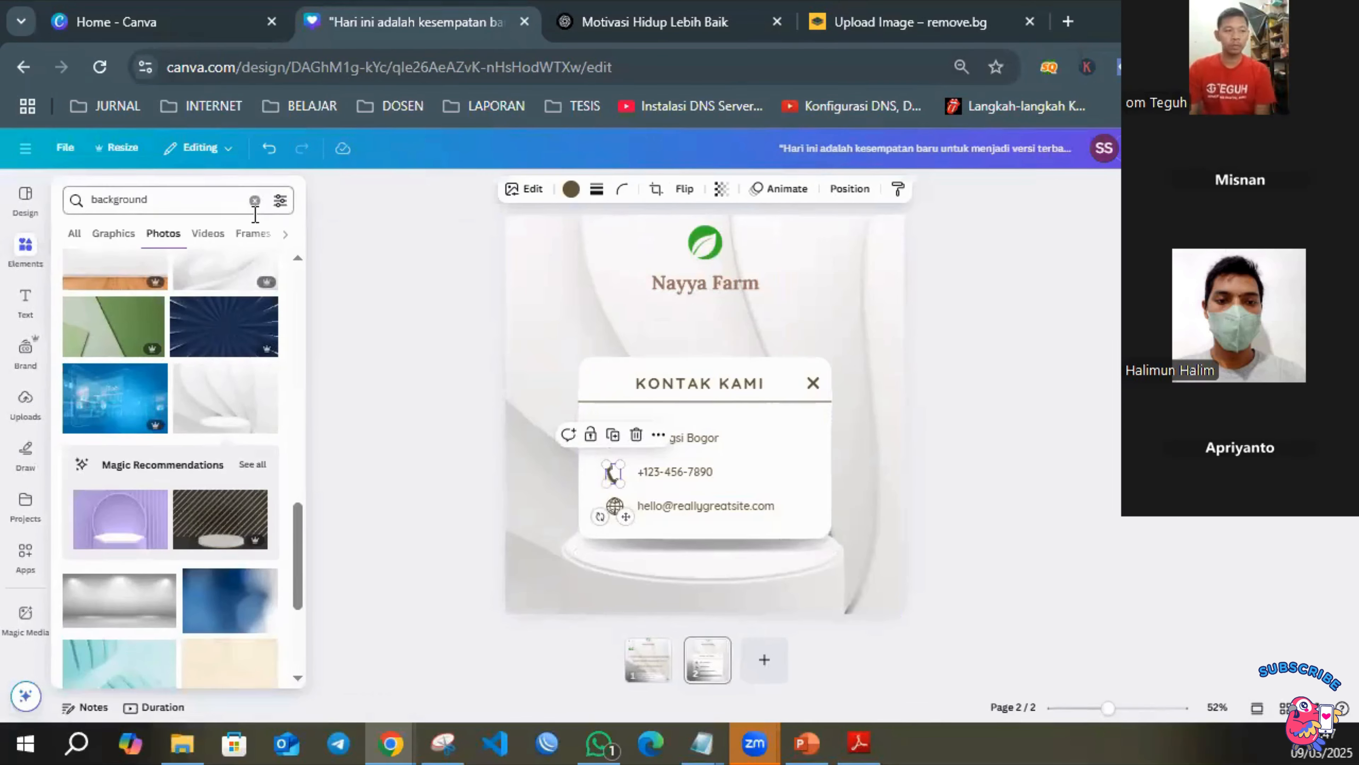
{"action": "left_click", "coordinate": [255, 200]}
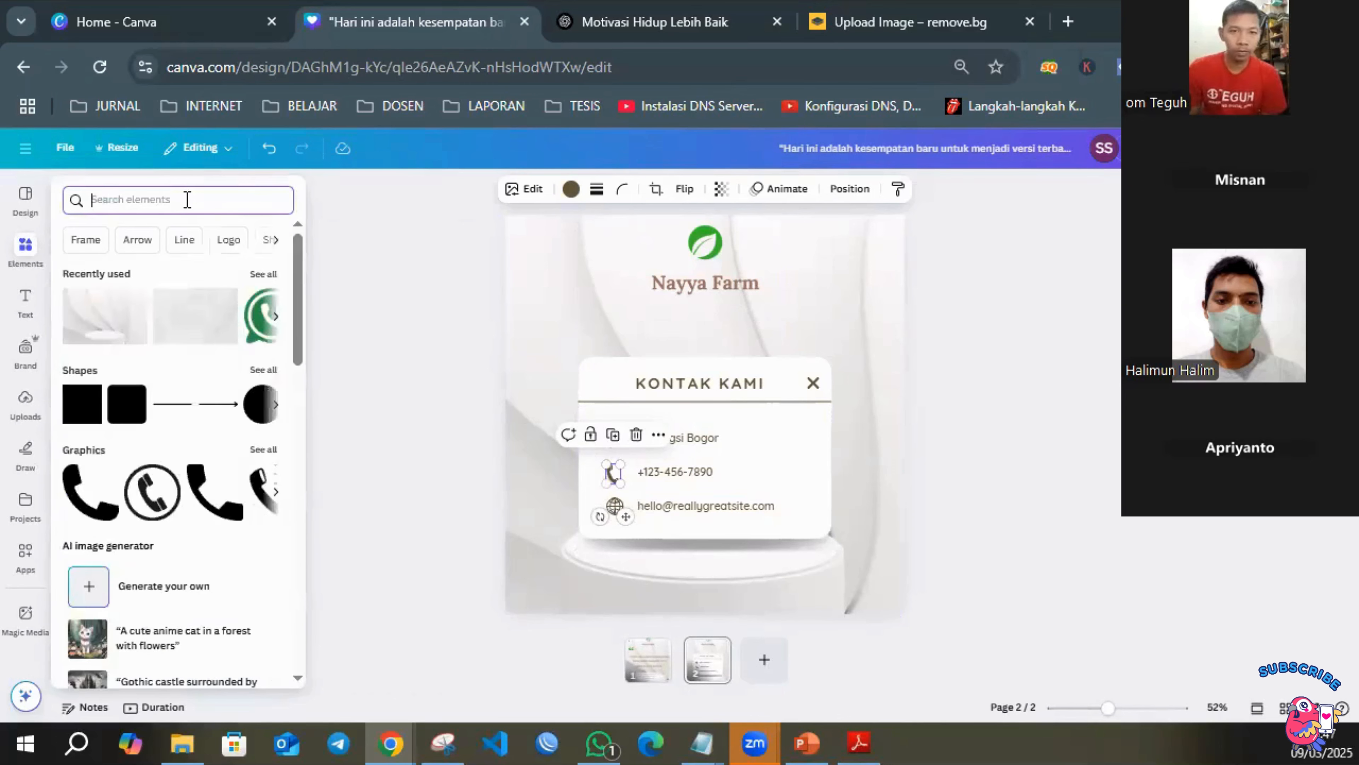
{"action": "type", "text": "logo wa"}
{"action": "key", "text": "Return"}
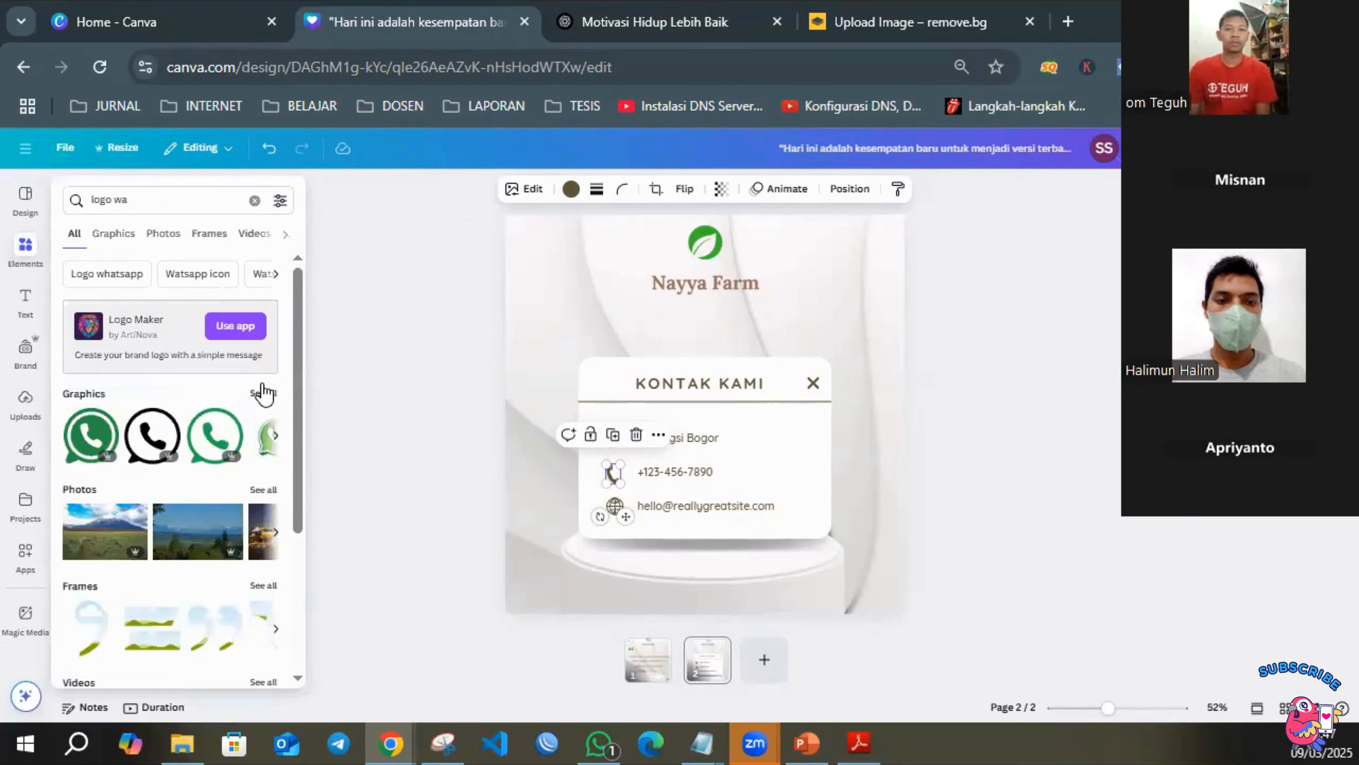
{"action": "left_click", "coordinate": [263, 394]}
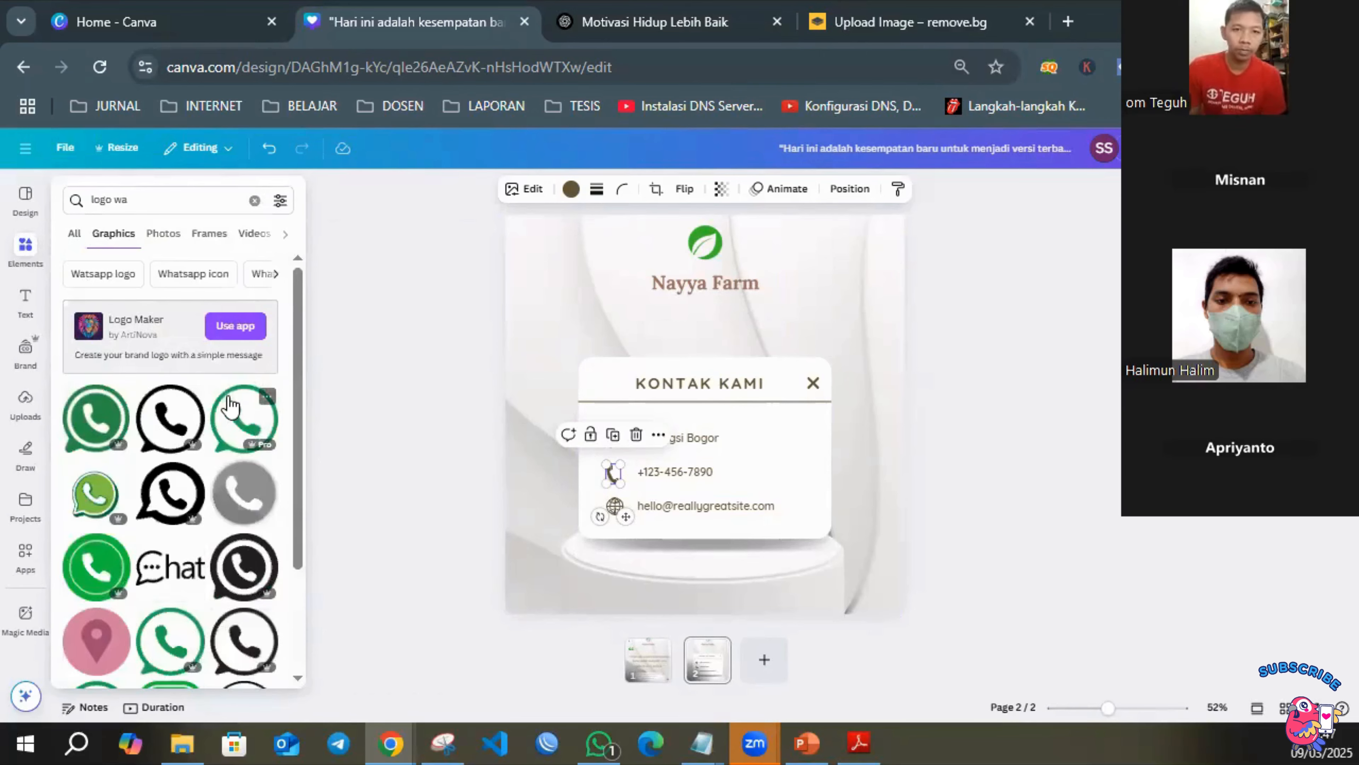
Add the black "Chat" speech-bubble graphic from the results to the contact page.
{"action": "scroll", "coordinate": [257, 396], "scroll_direction": "down", "scroll_amount": 4}
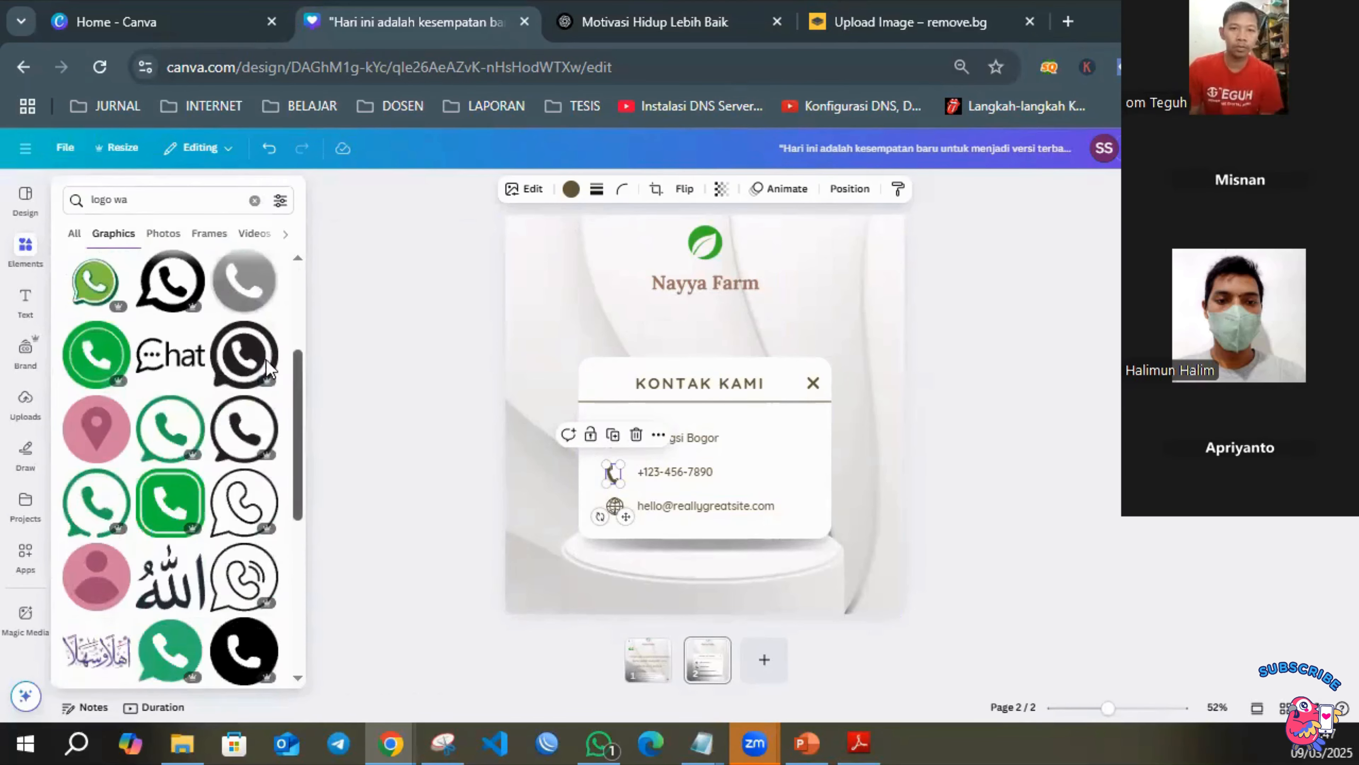
{"action": "scroll", "coordinate": [233, 444], "scroll_direction": "down", "scroll_amount": 1}
{"action": "scroll", "coordinate": [232, 443], "scroll_direction": "down", "scroll_amount": 6}
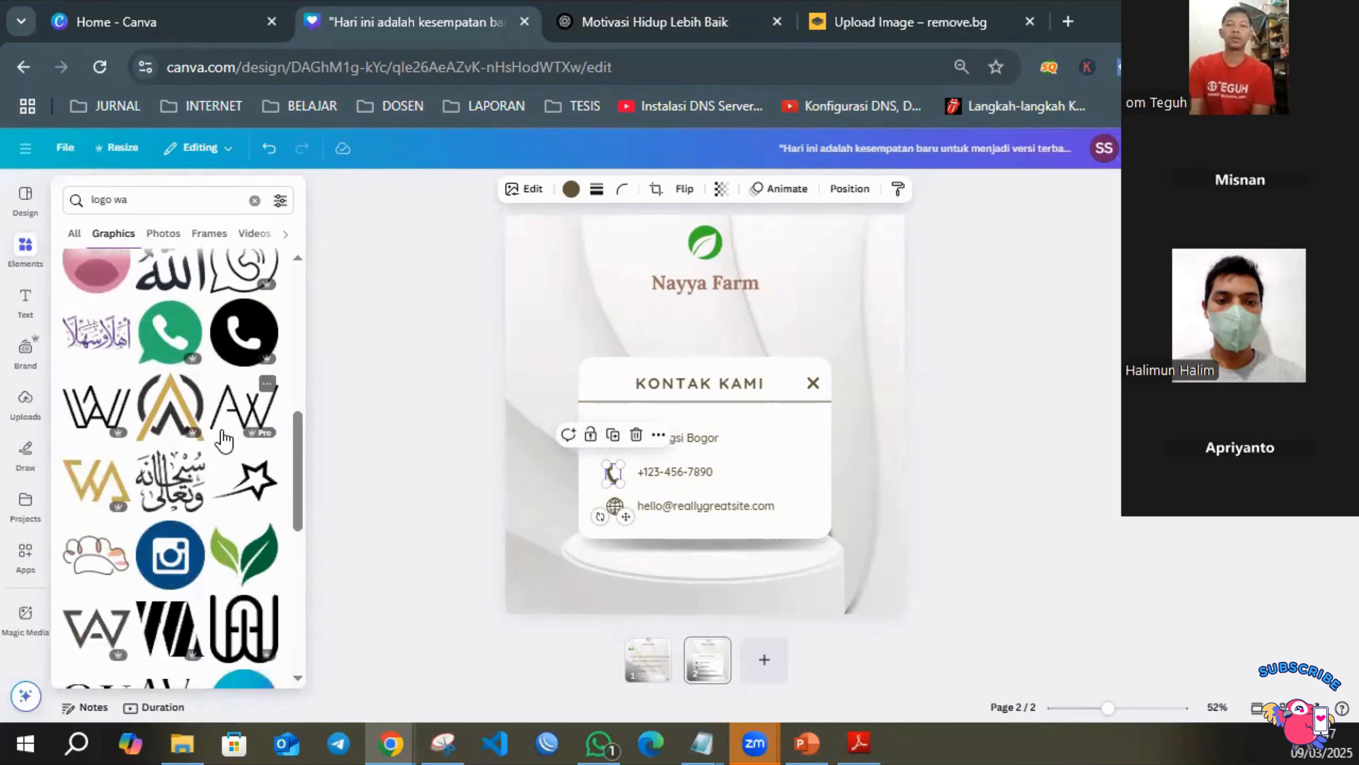
{"action": "scroll", "coordinate": [215, 428], "scroll_direction": "up", "scroll_amount": 8}
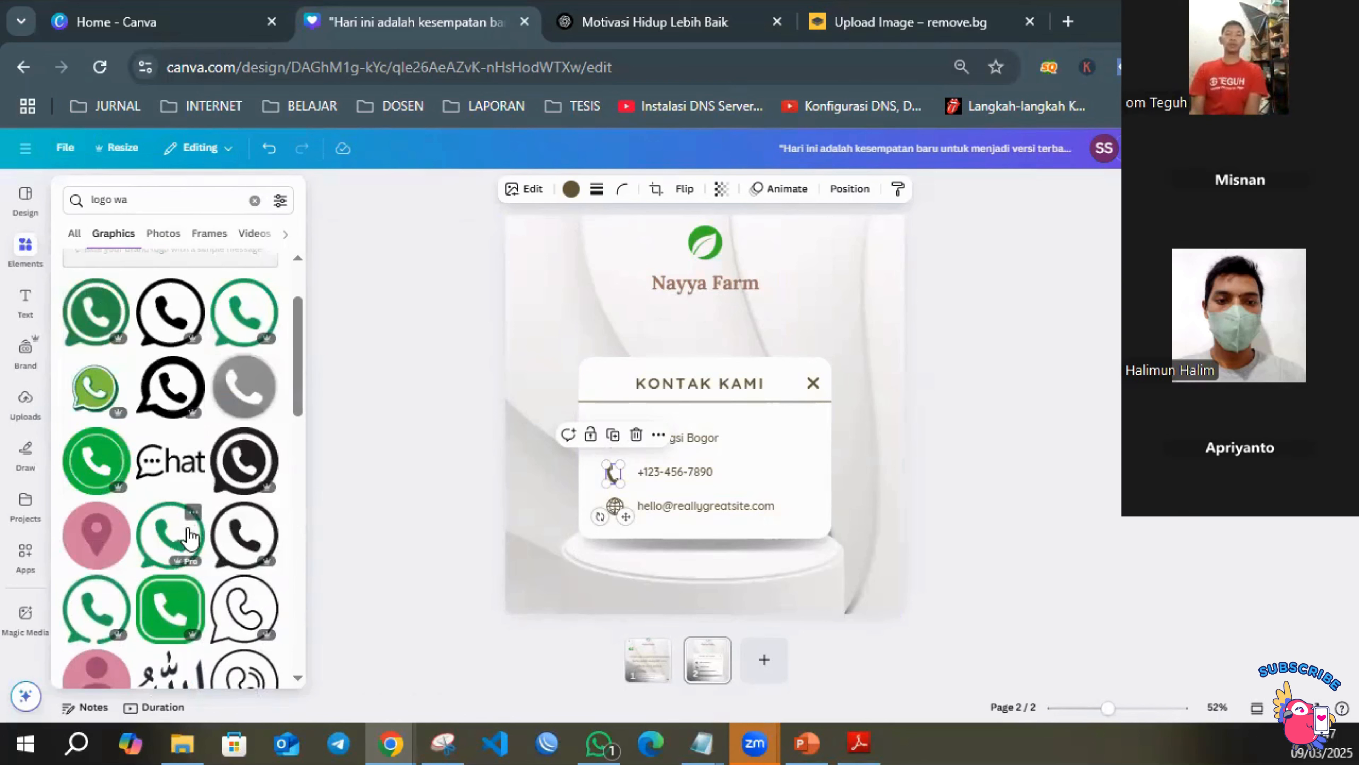
{"action": "left_click", "coordinate": [178, 471]}
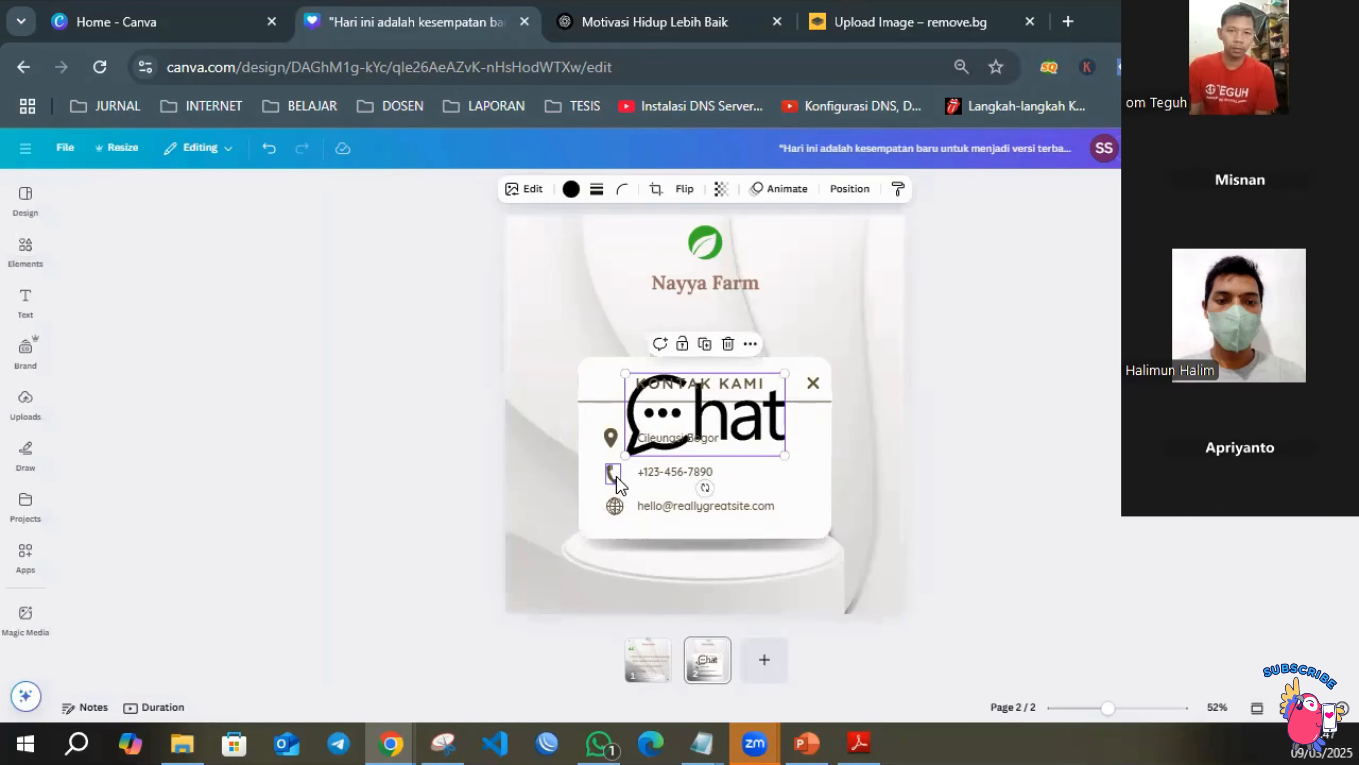
Delete the contact card's phone icon and shrink the Chat graphic into its place beside the phone number.
{"action": "left_click", "coordinate": [614, 474]}
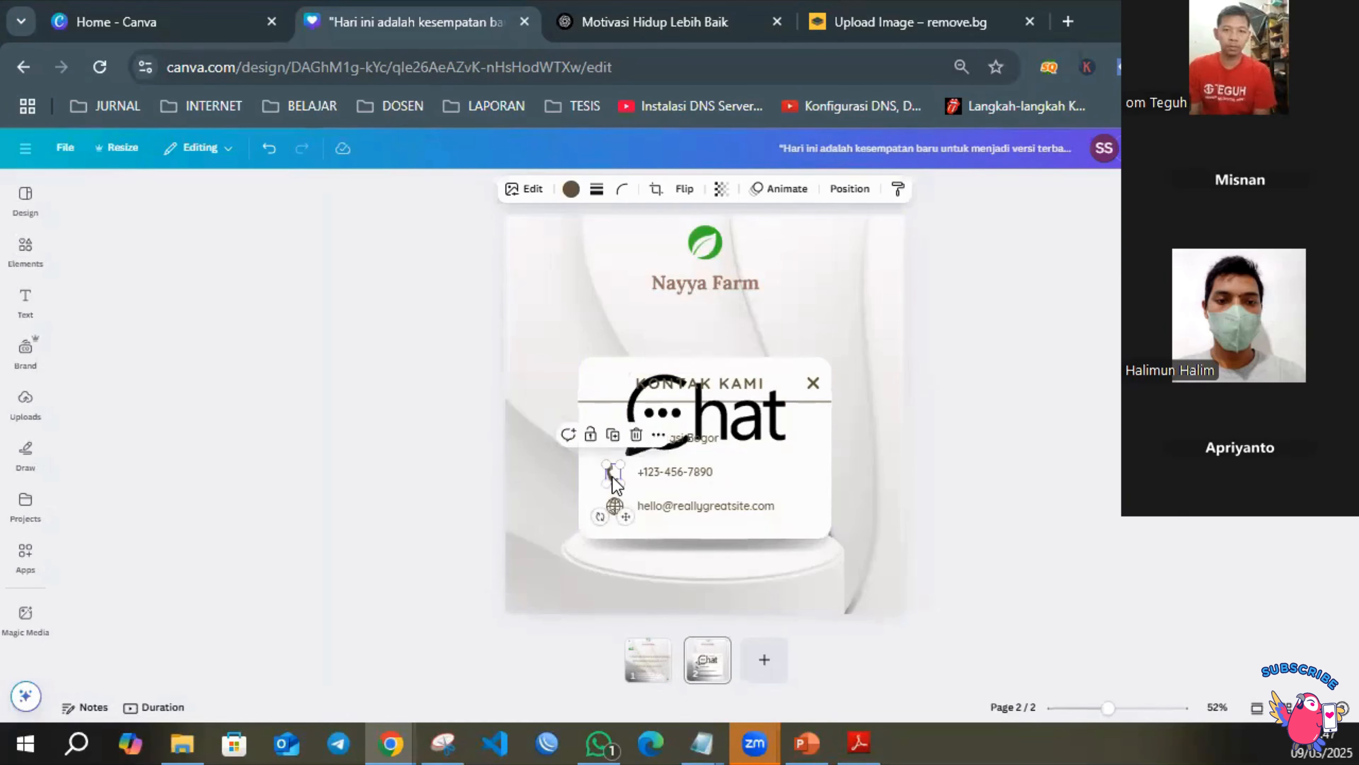
{"action": "key", "text": "Delete"}
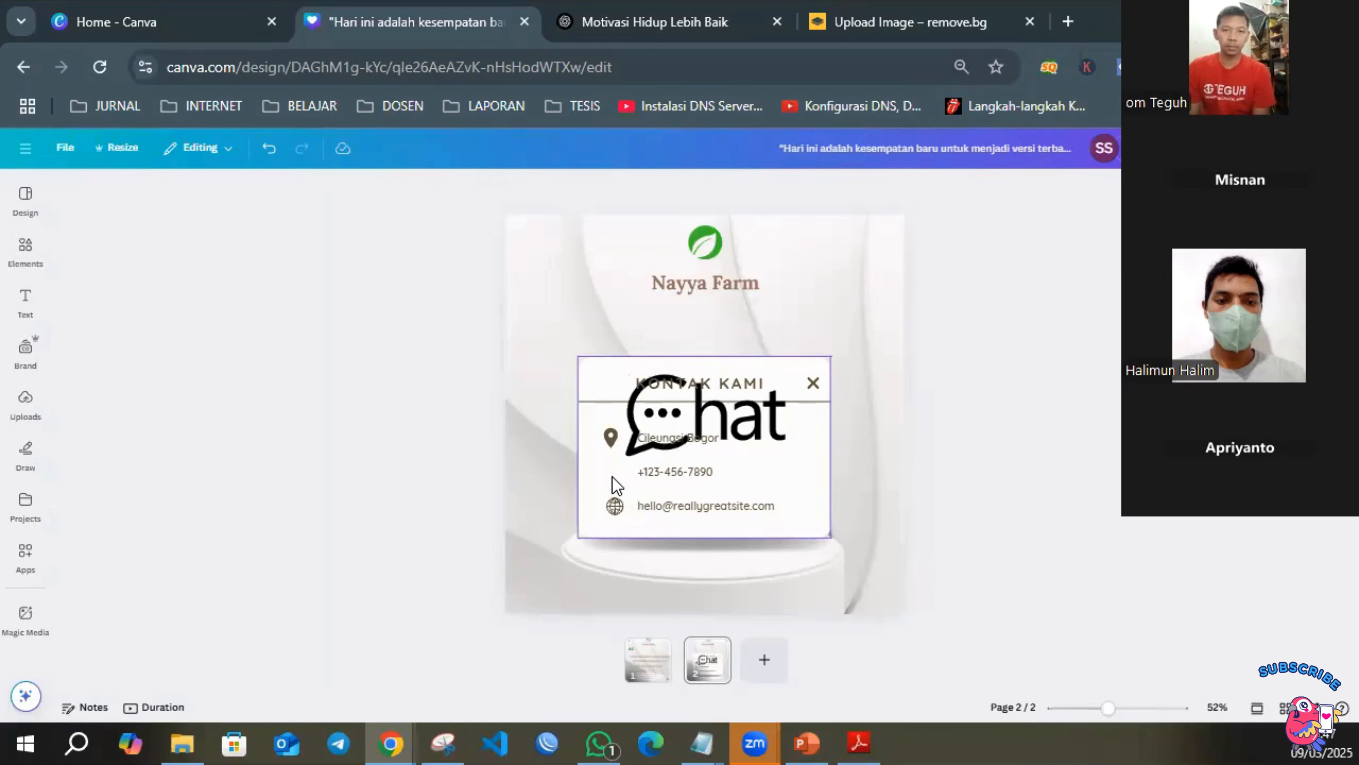
{"action": "left_click", "coordinate": [781, 449]}
{"action": "left_click_drag", "start_coordinate": [784, 455], "coordinate": [611, 475]}
{"action": "left_click", "coordinate": [1001, 476]}
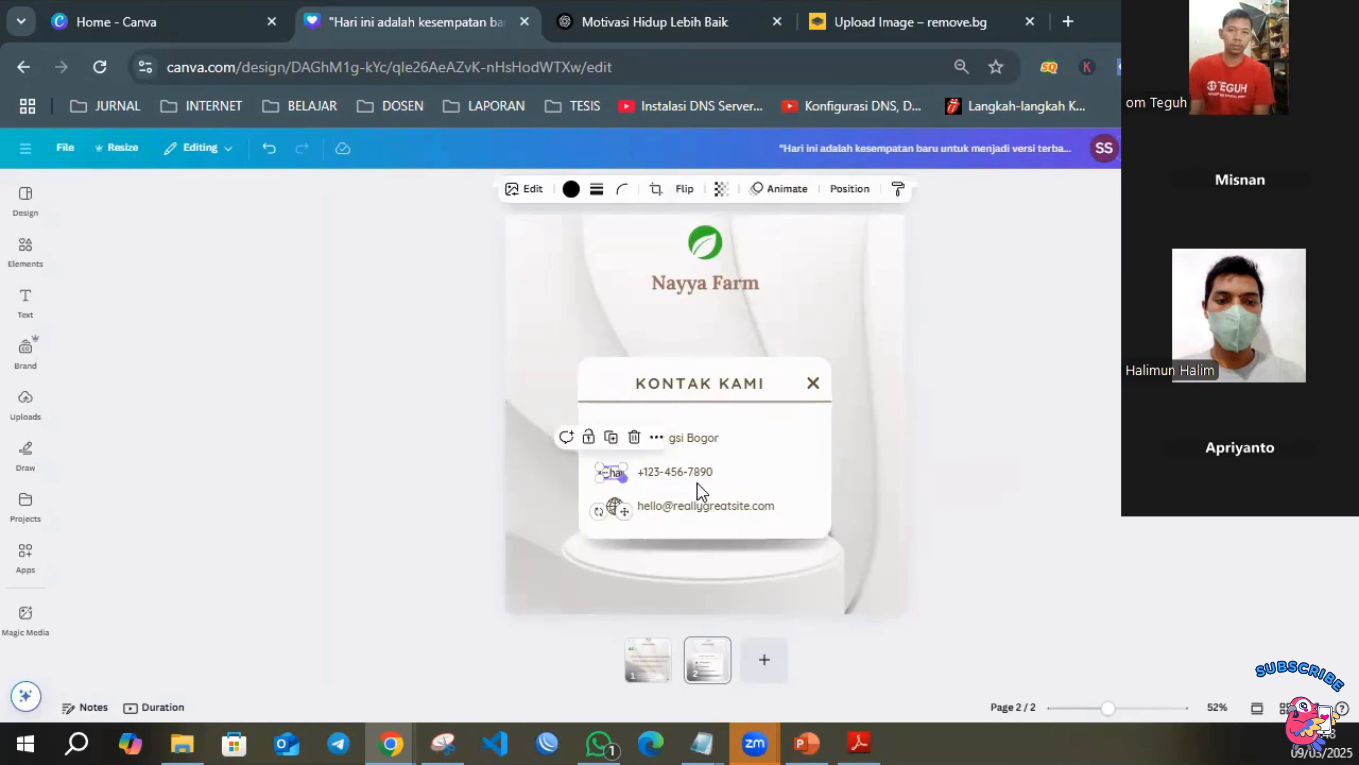
{"action": "left_click", "coordinate": [1040, 483]}
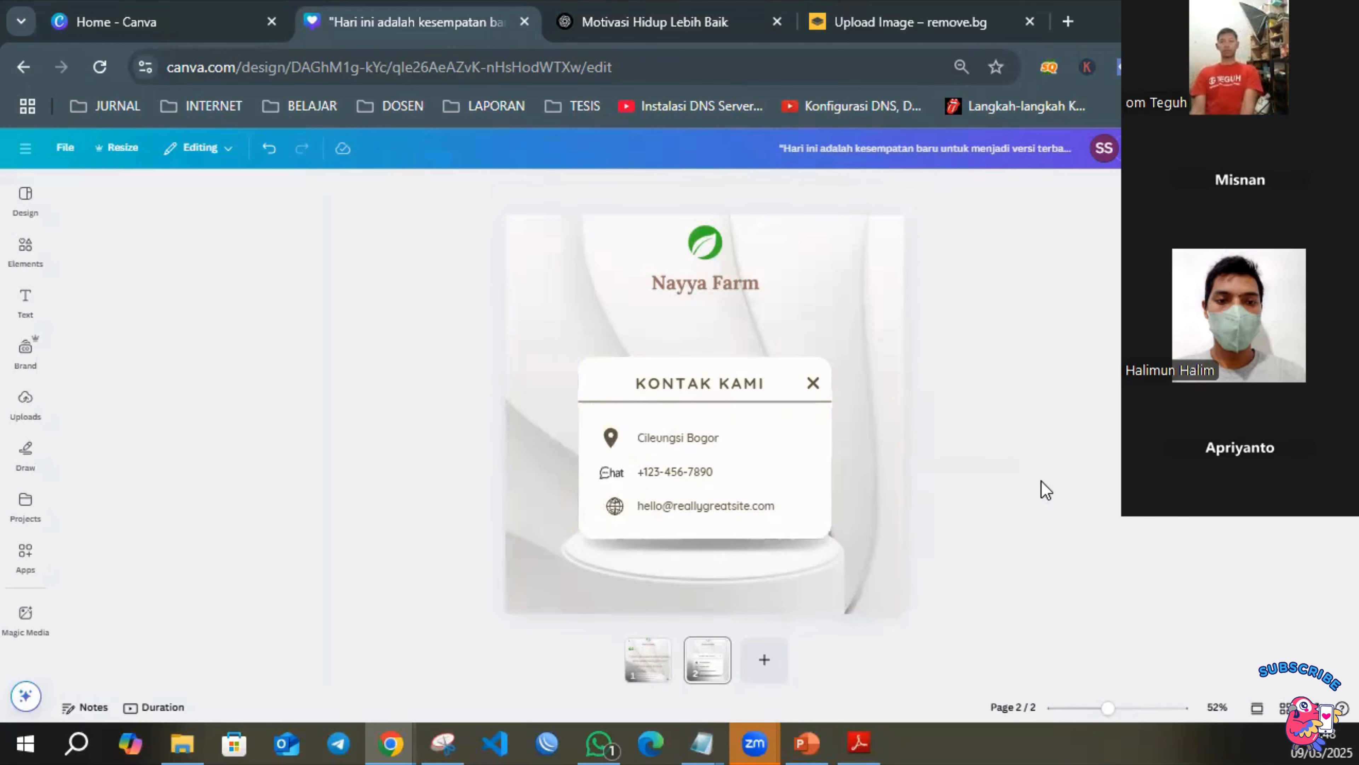
Replace the placeholder phone number on the contact card with the farm's phone number, spaced in groups of four digits.
{"action": "left_click", "coordinate": [667, 474]}
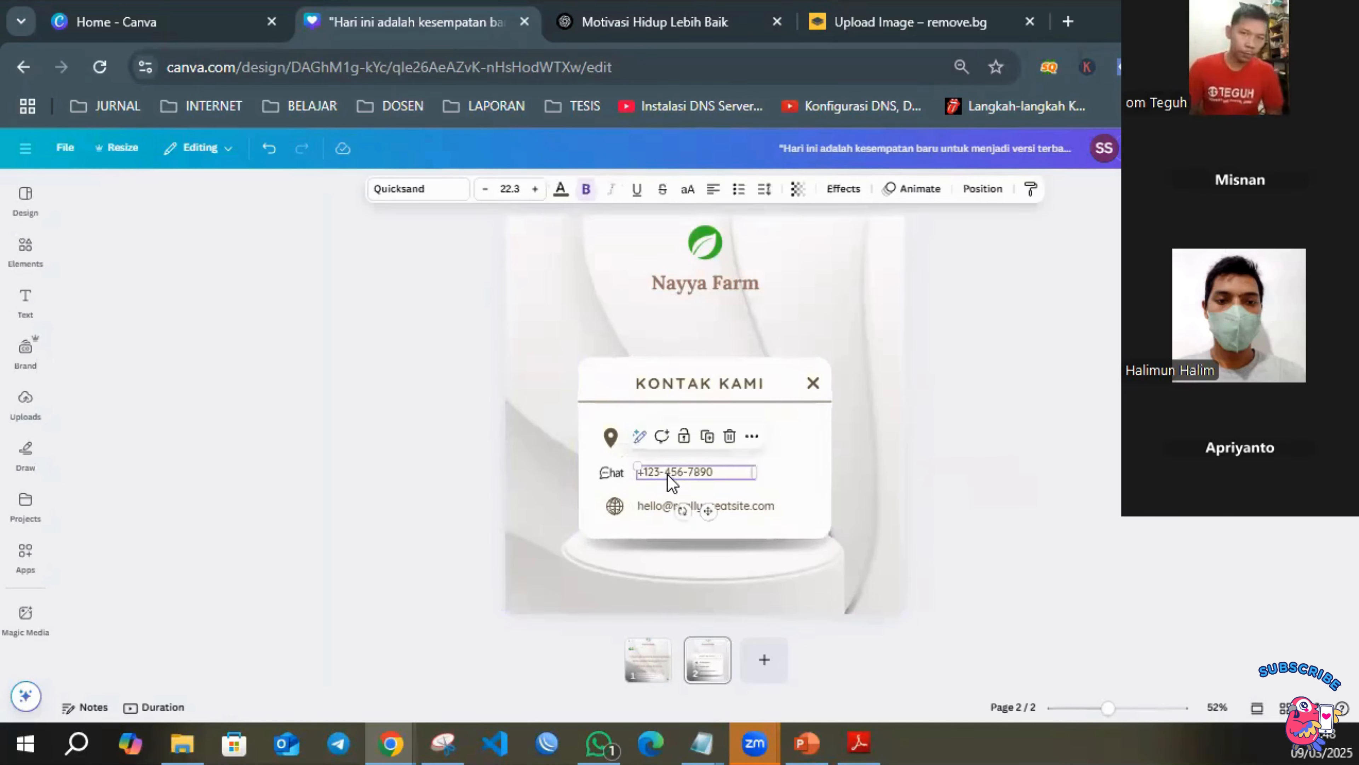
{"action": "left_click", "coordinate": [667, 474]}
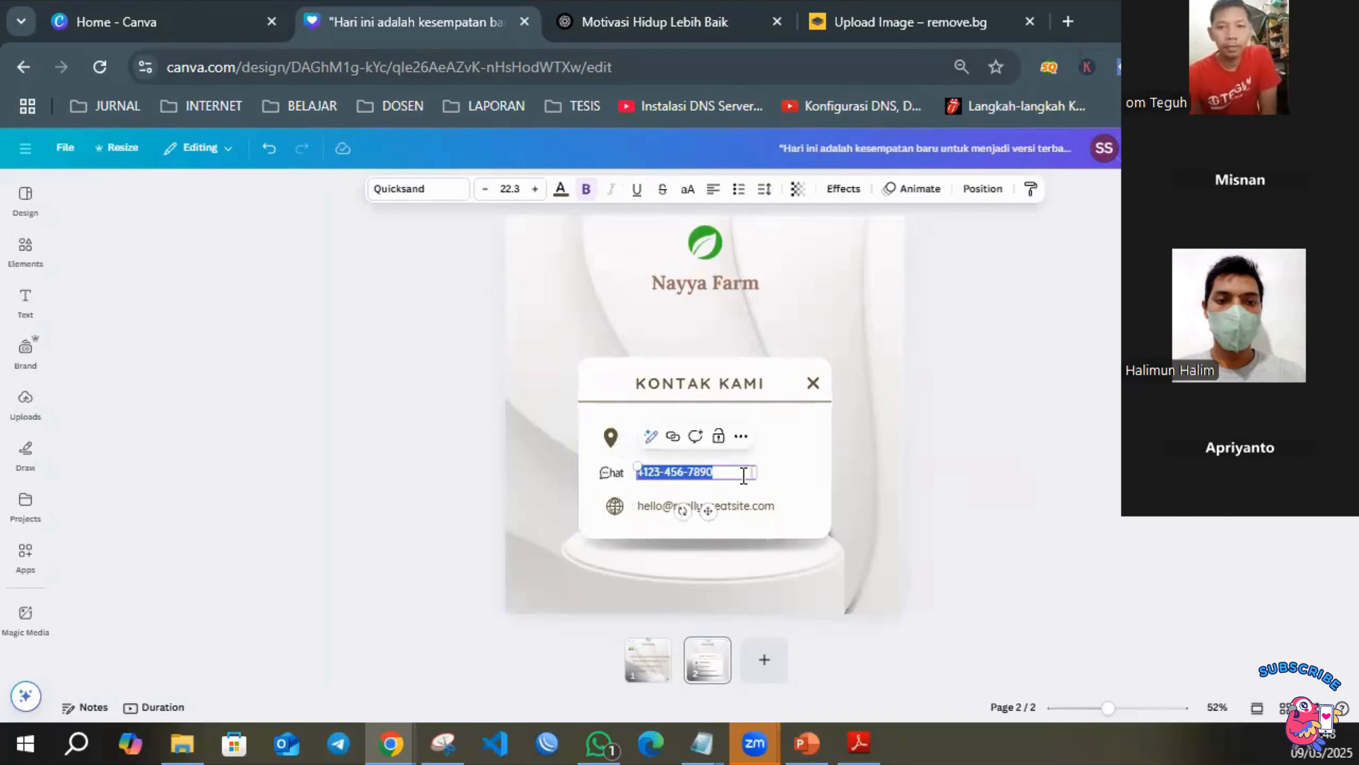
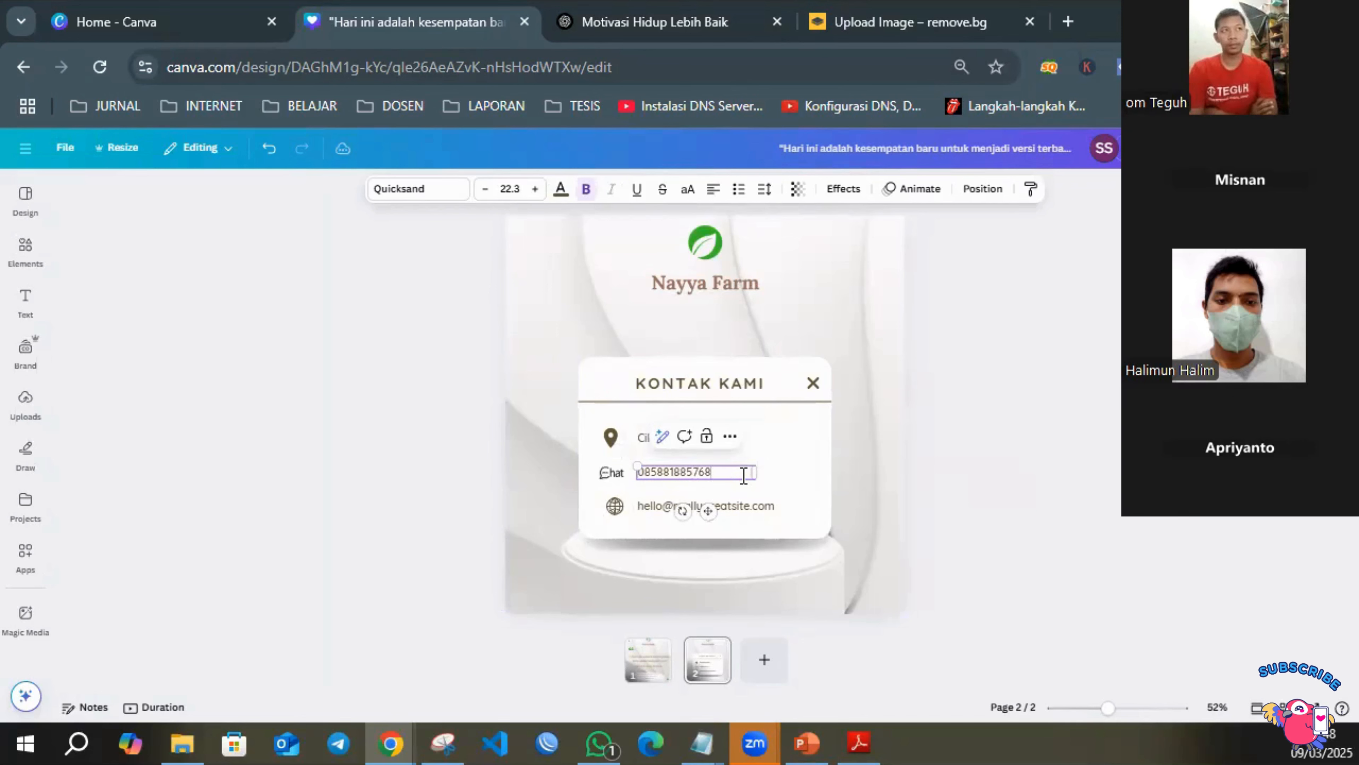
{"action": "left_click", "coordinate": [665, 471]}
{"action": "left_click", "coordinate": [694, 471]}
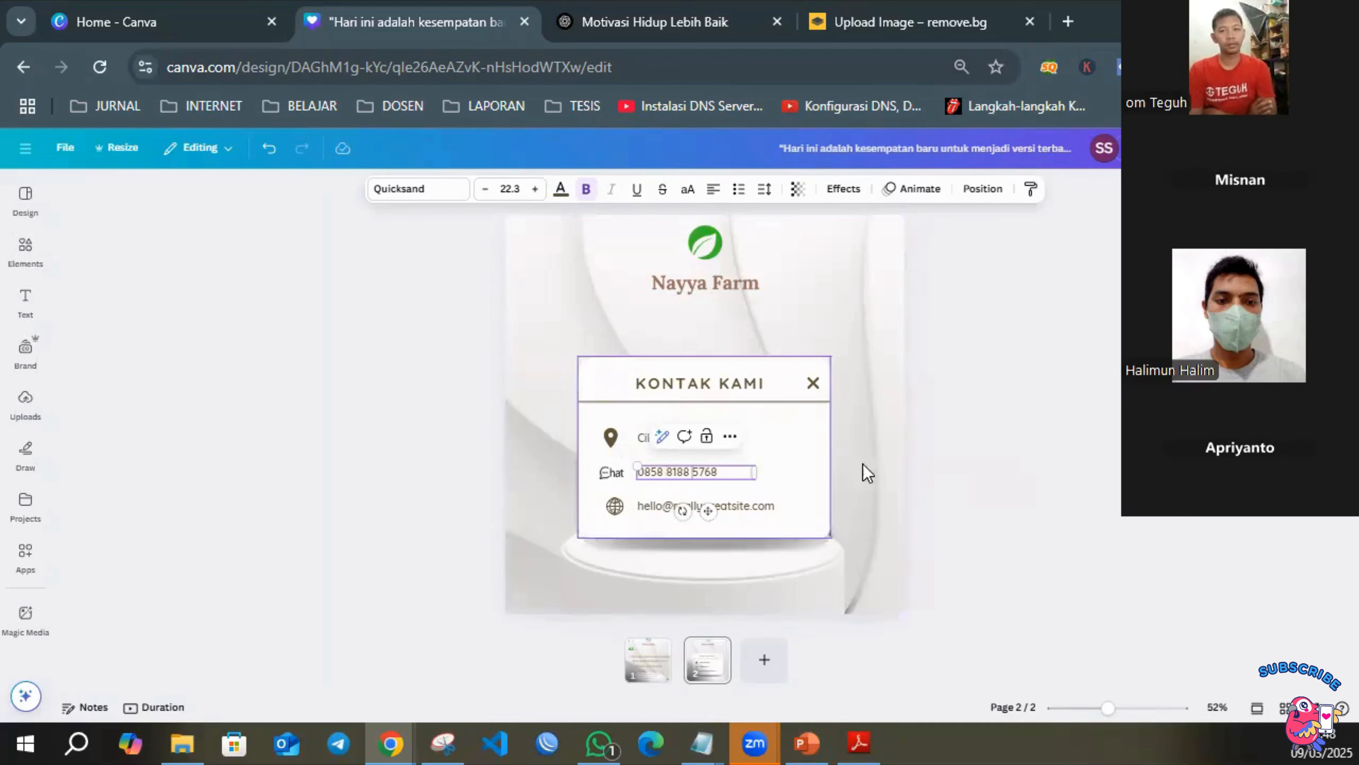
{"action": "left_click", "coordinate": [1101, 468]}
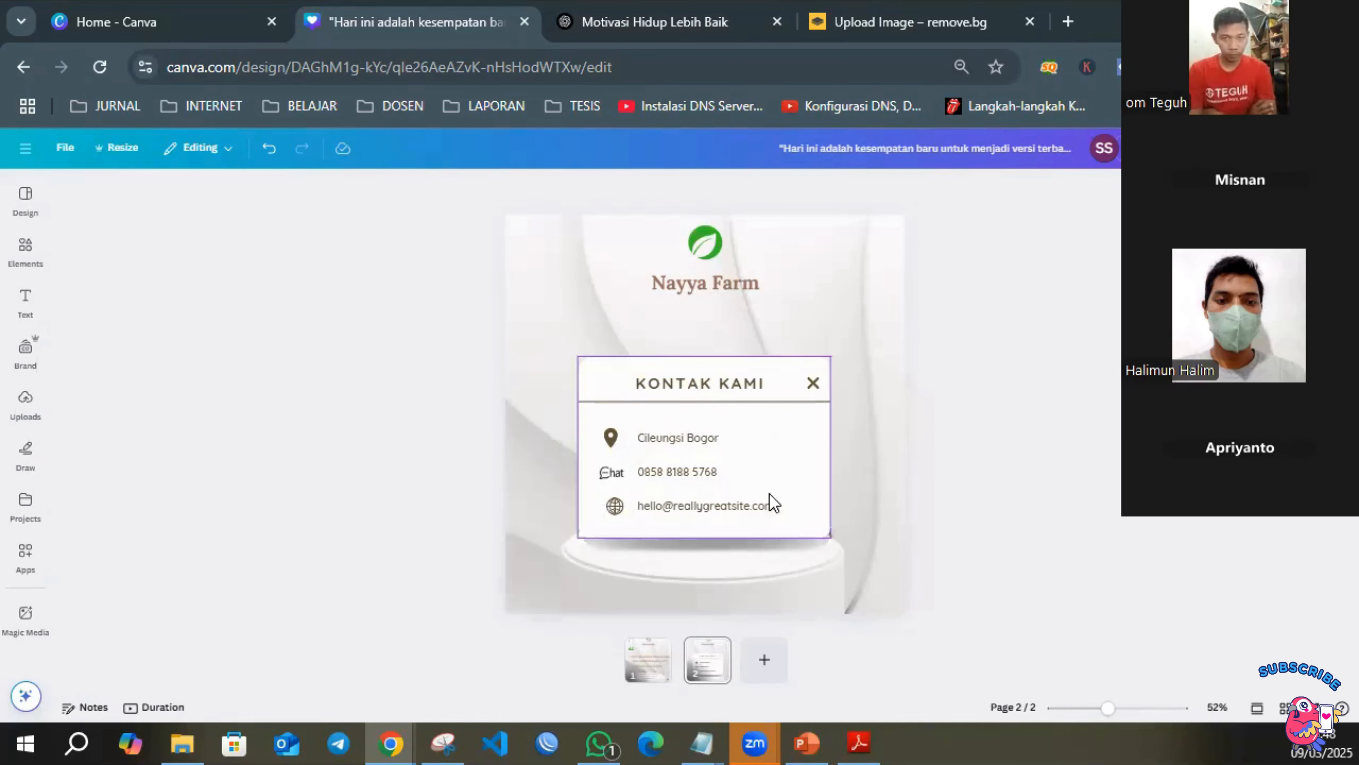
{"action": "left_click", "coordinate": [733, 506]}
{"action": "left_click", "coordinate": [730, 500]}
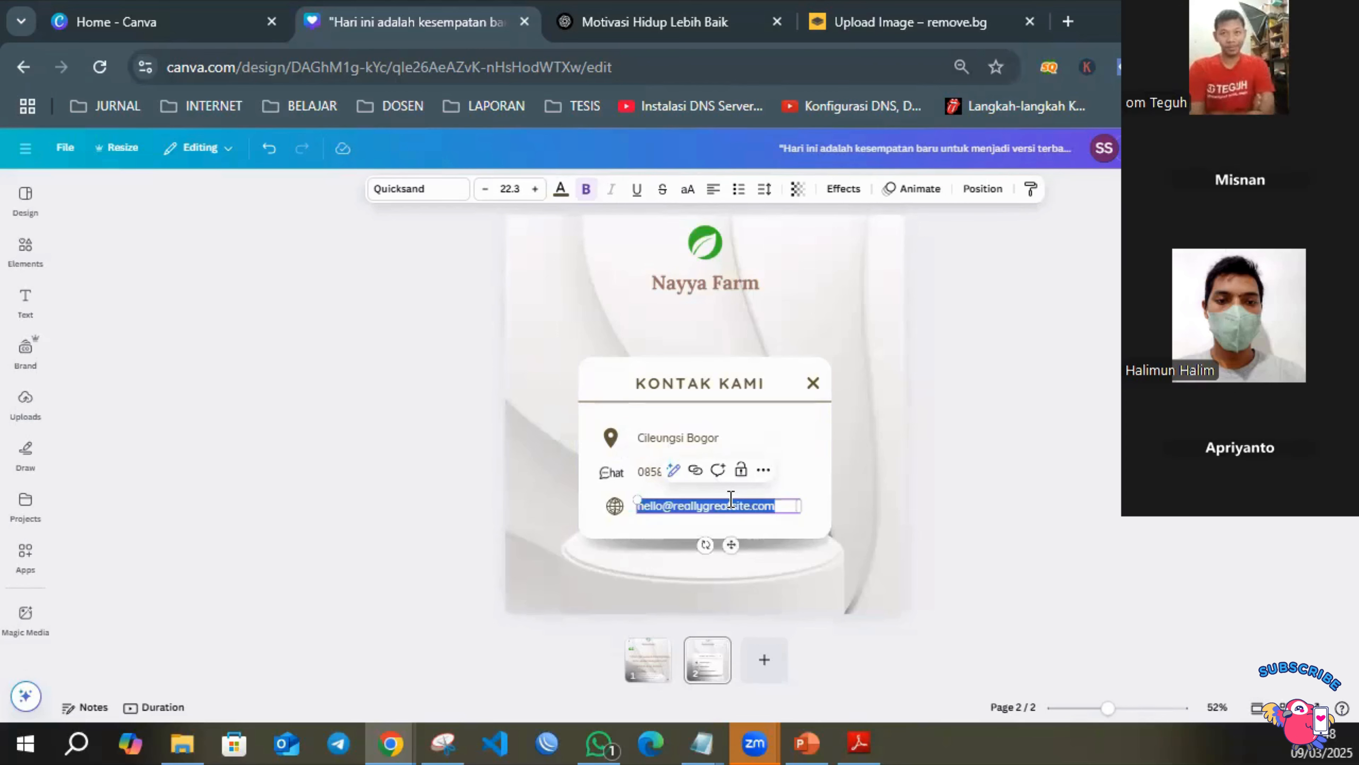
{"action": "type", "text": "www"}
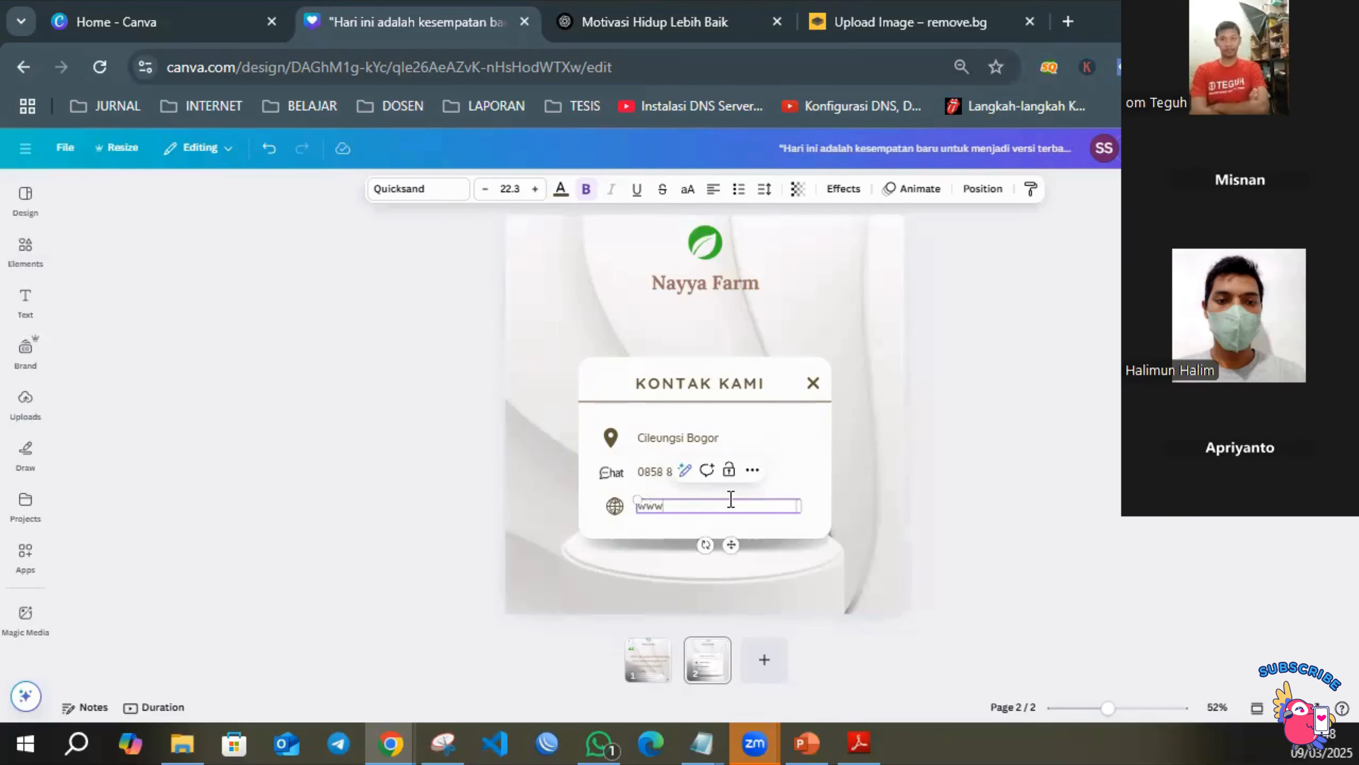
{"action": "type", "text": ".ruma"}
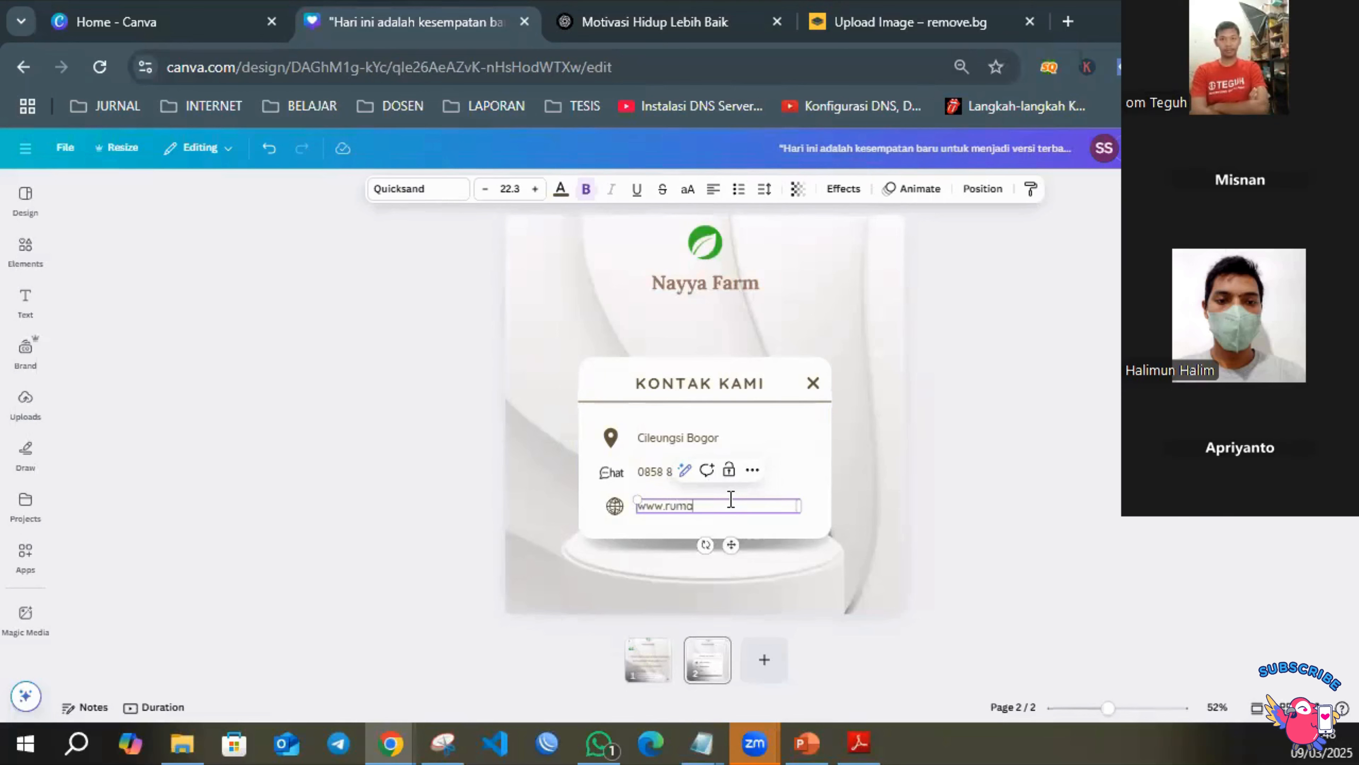
{"action": "type", "text": "h-belajar"}
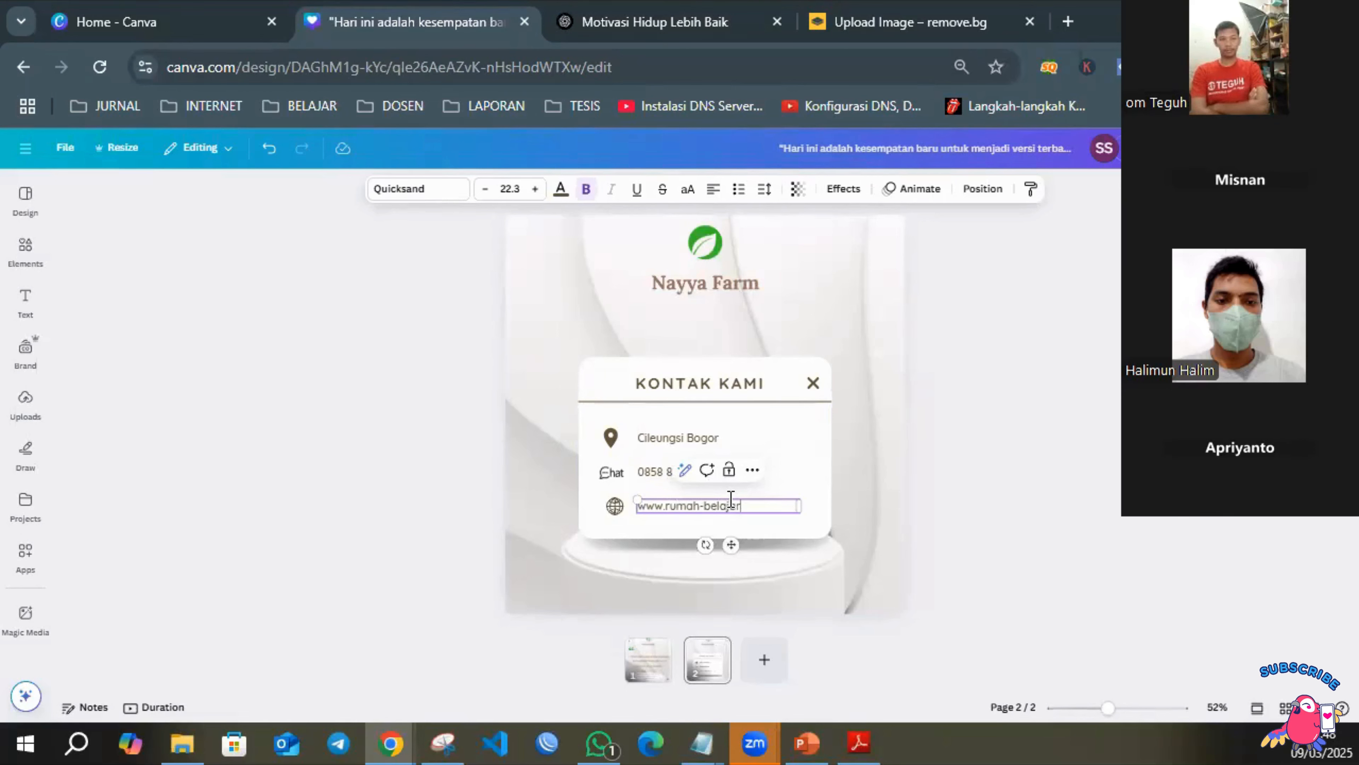
{"action": "type", "text": ".com"}
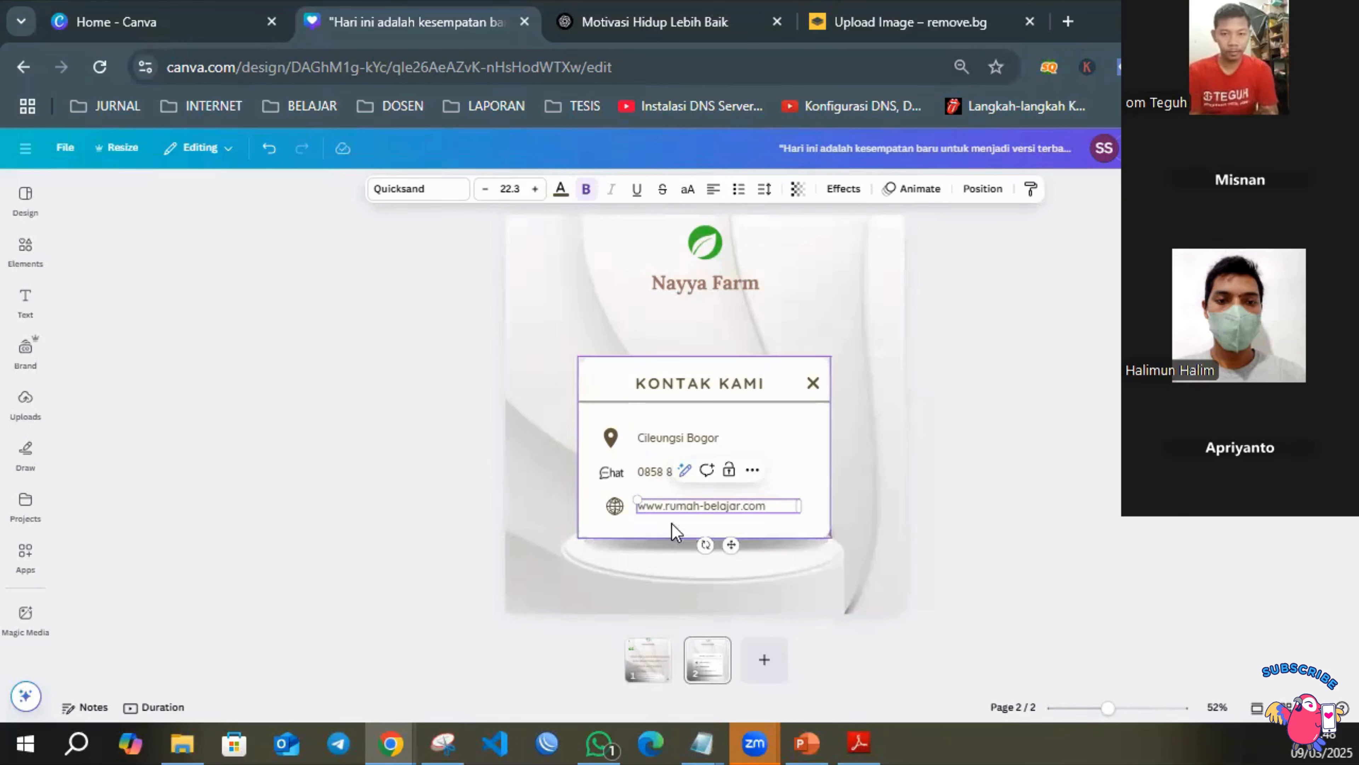
{"action": "left_click", "coordinate": [975, 406]}
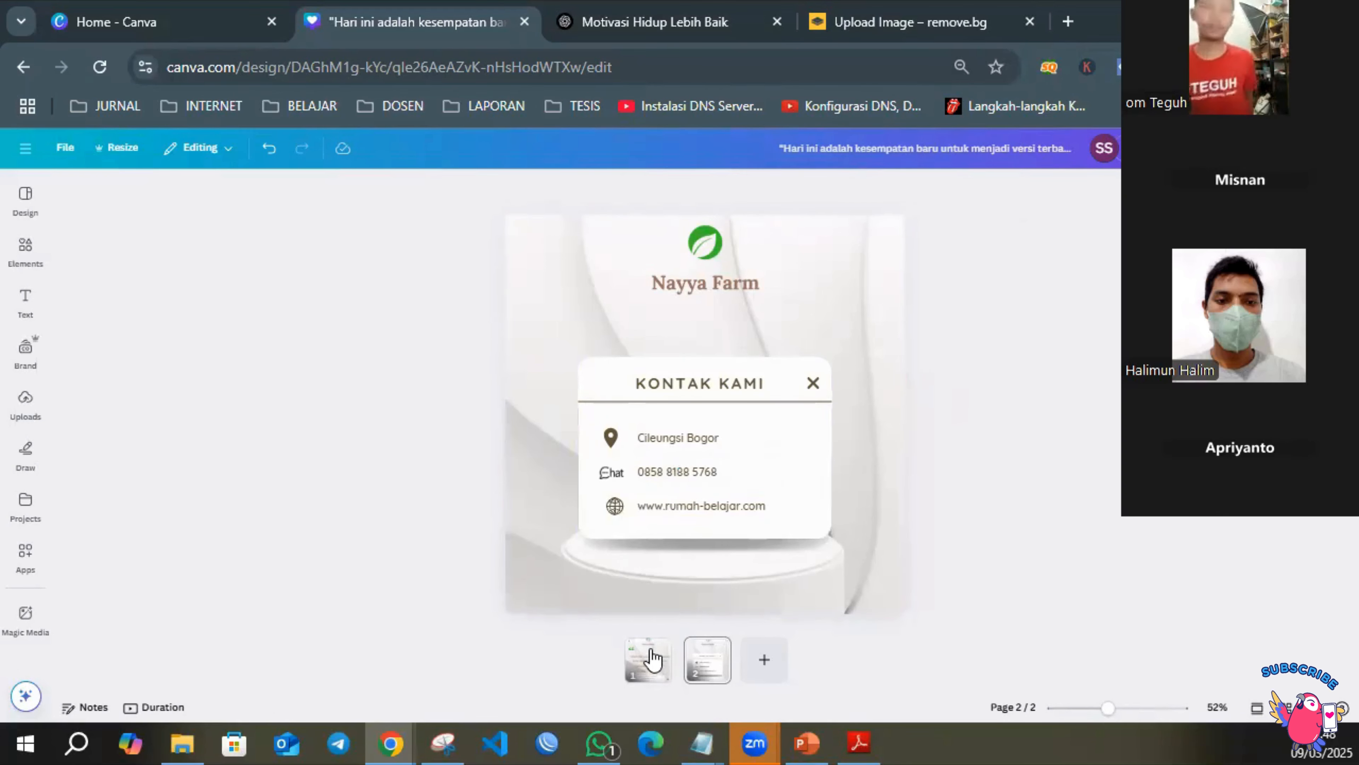
{"action": "left_click", "coordinate": [646, 659]}
{"action": "left_click", "coordinate": [701, 662]}
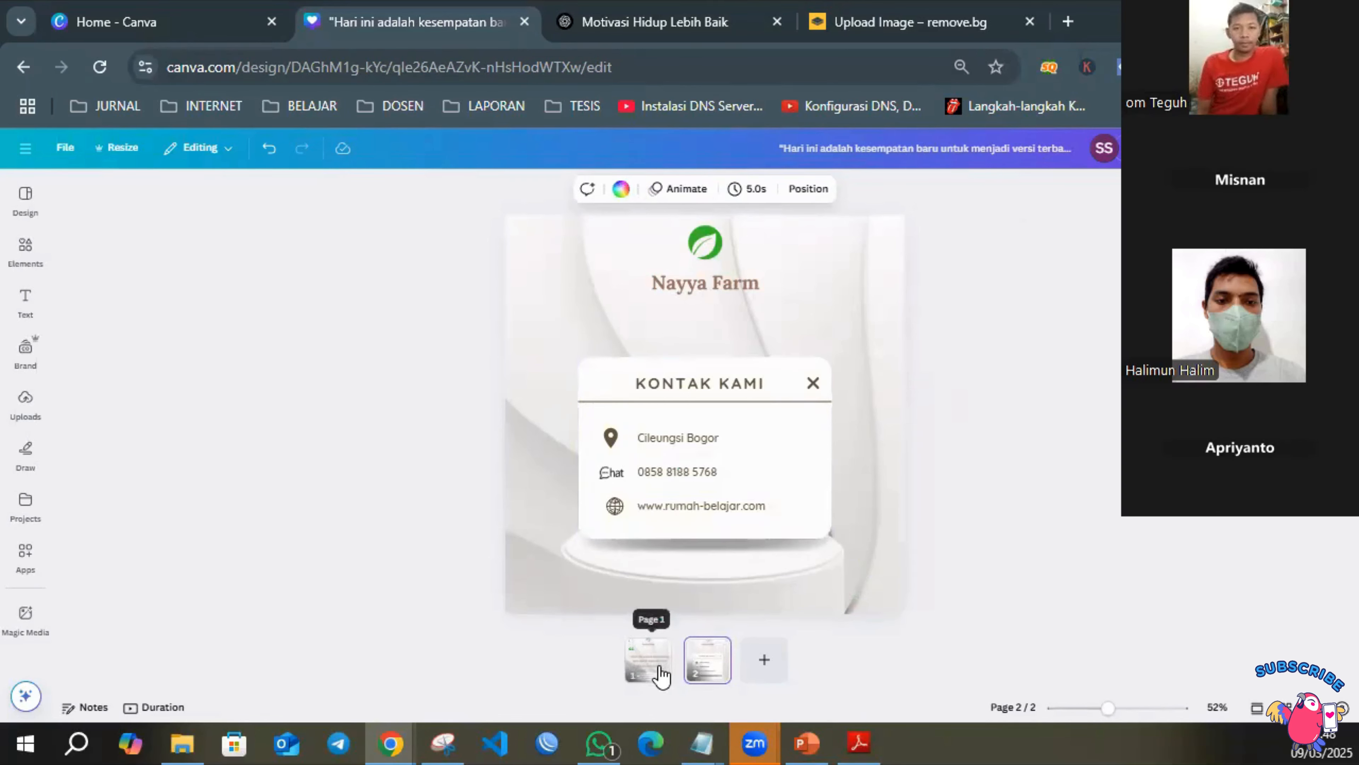
{"action": "left_click", "coordinate": [712, 508]}
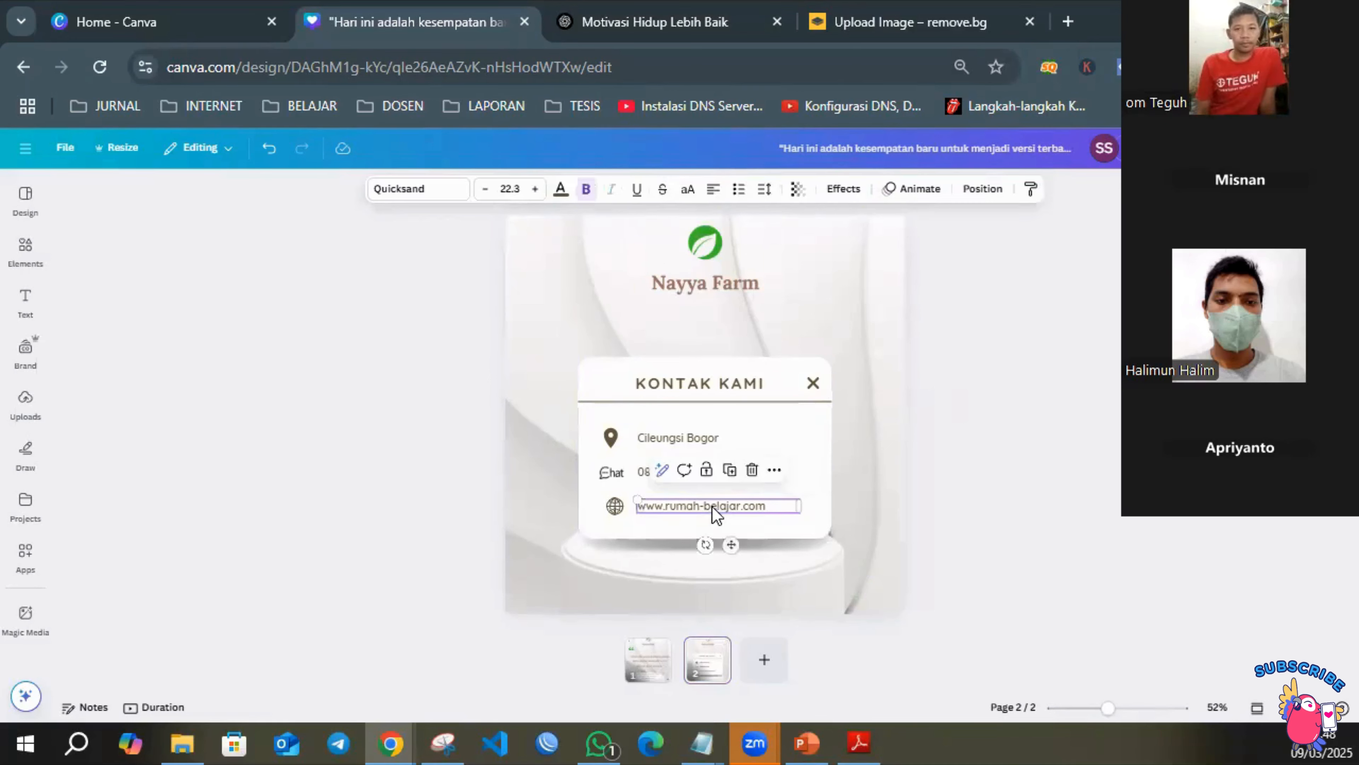
{"action": "double_click", "coordinate": [720, 503]}
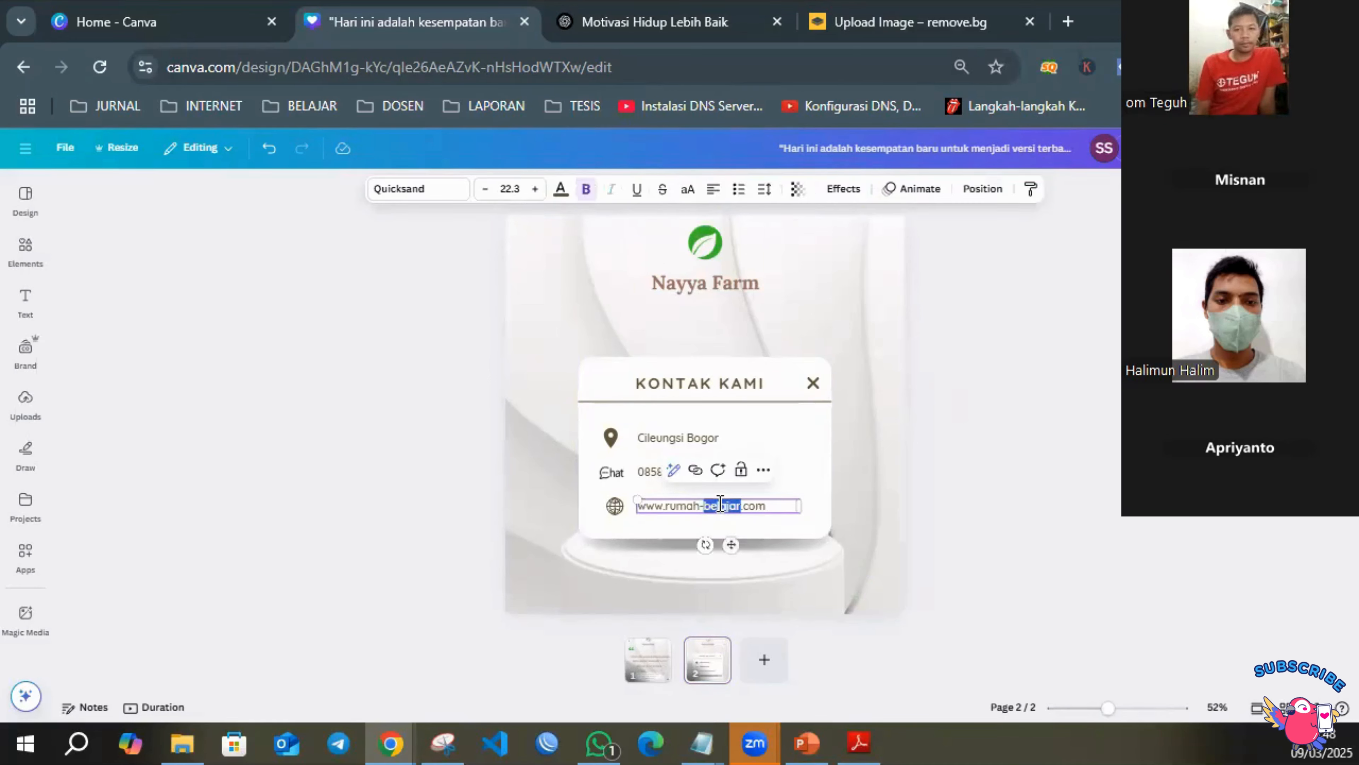
{"action": "left_click", "coordinate": [720, 503]}
{"action": "type", "text": "www."}
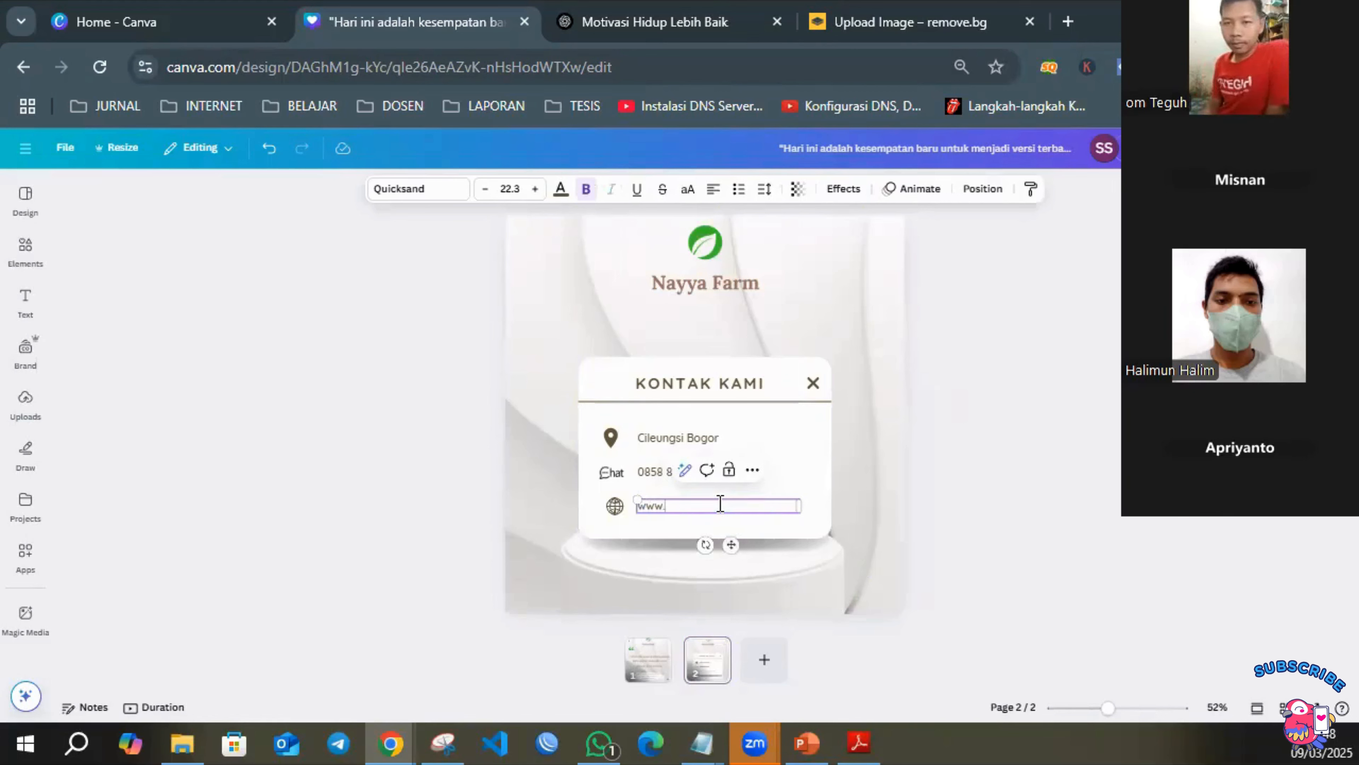
{"action": "type", "text": "jualbibit"}
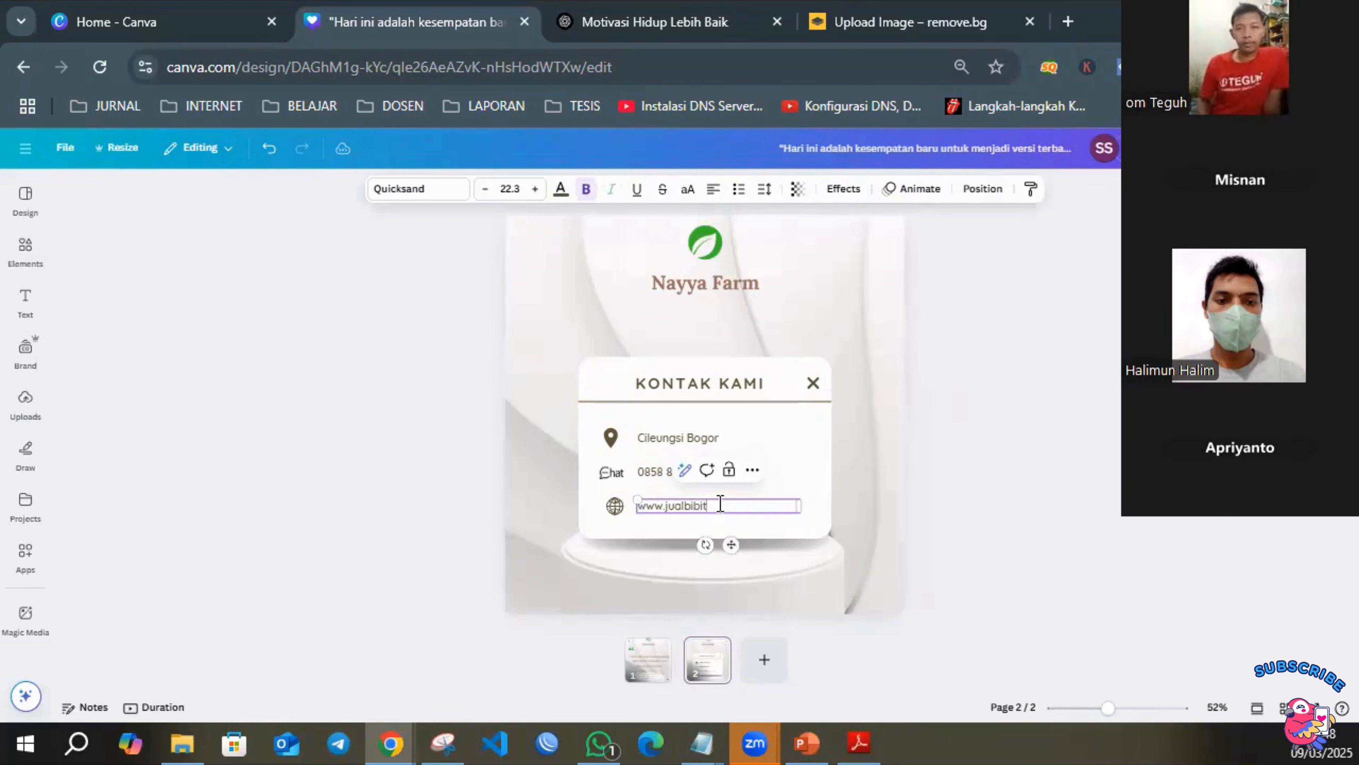
{"action": "type", "text": ".my.id"}
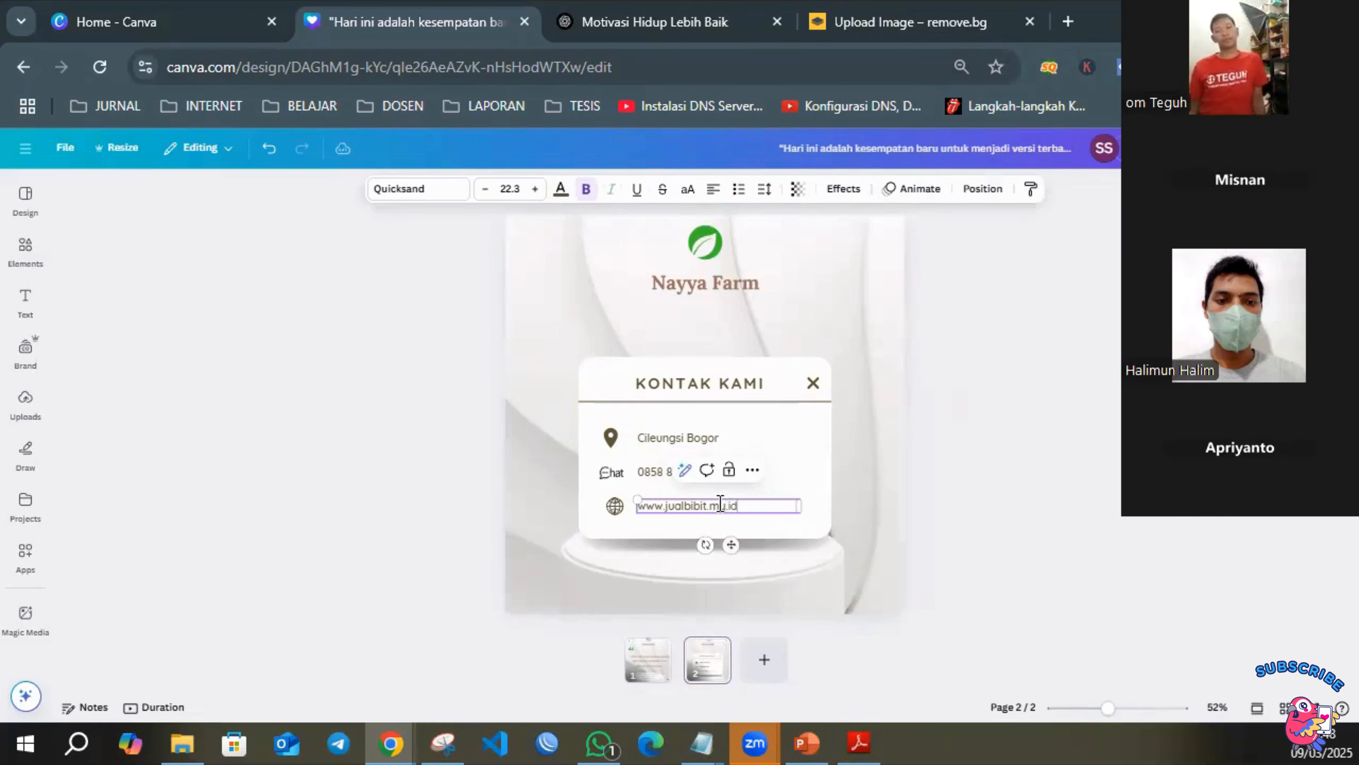
{"action": "left_click", "coordinate": [1038, 464]}
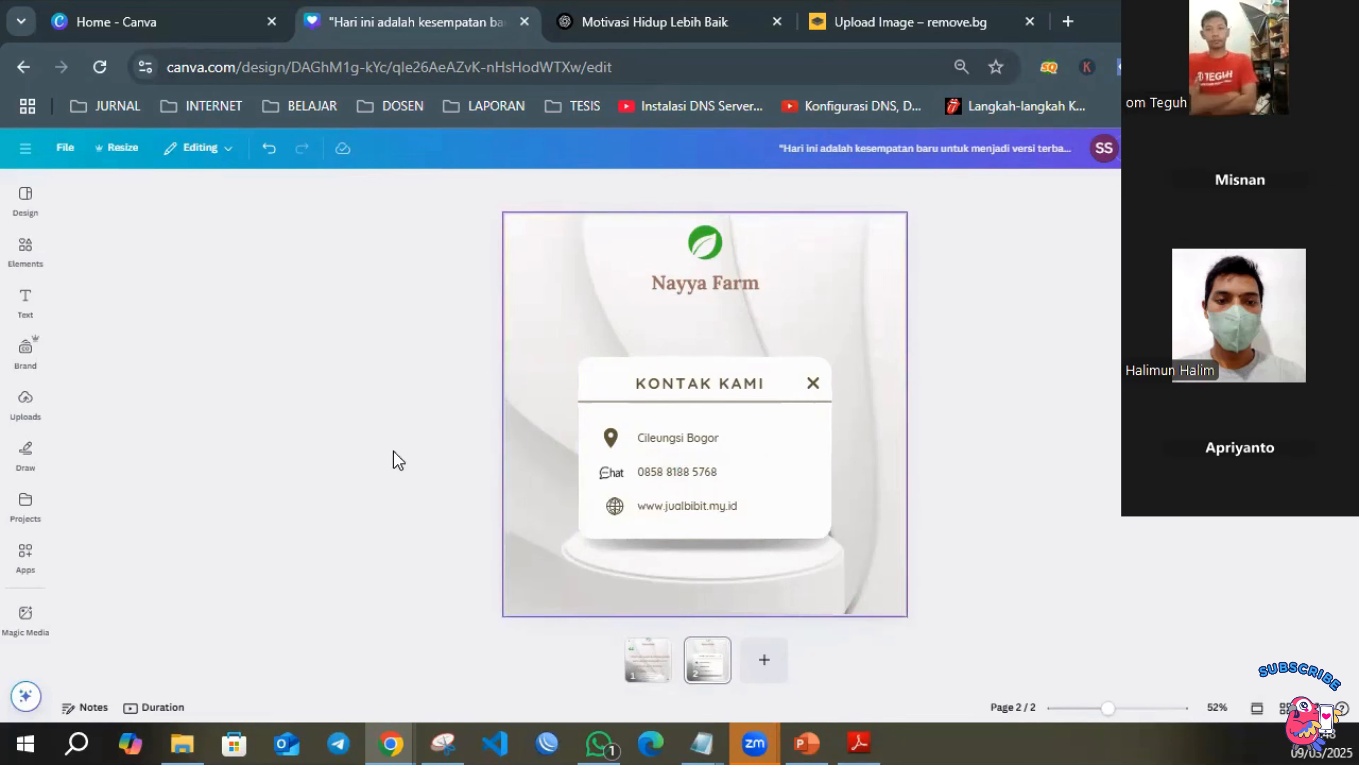
On the quote page, delete the phone number and the "Pusat Bibit Tanaman Buah" line from the podium text.
{"action": "left_click", "coordinate": [643, 660]}
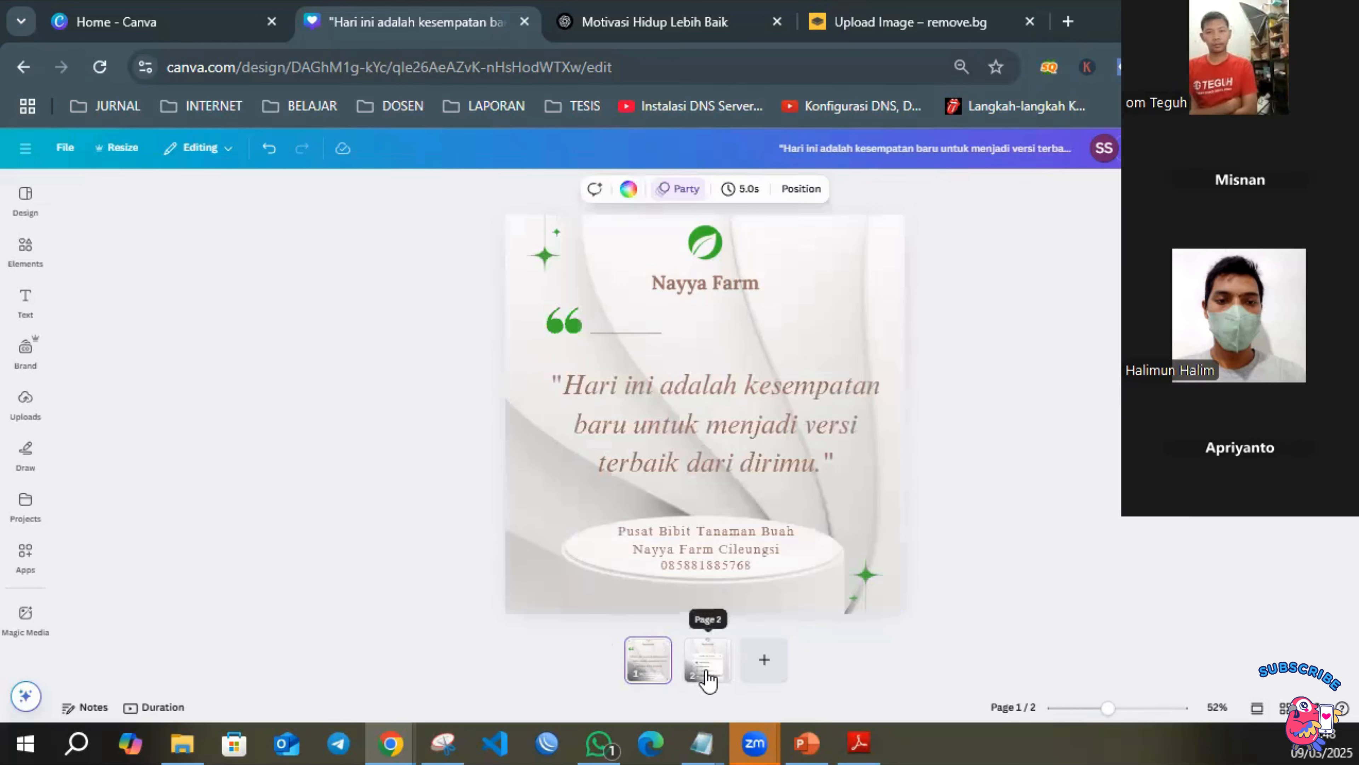
{"action": "left_click", "coordinate": [707, 669]}
{"action": "left_click", "coordinate": [649, 660]}
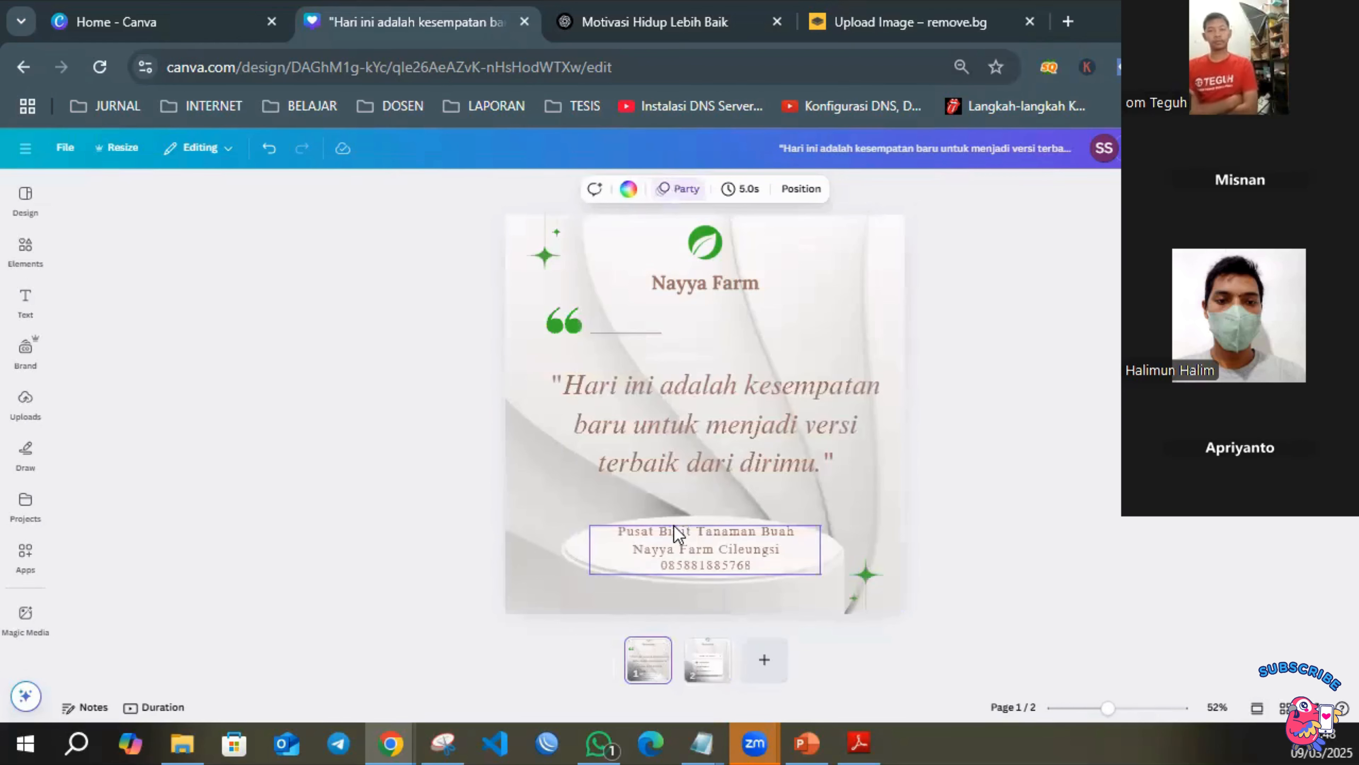
{"action": "left_click", "coordinate": [725, 563]}
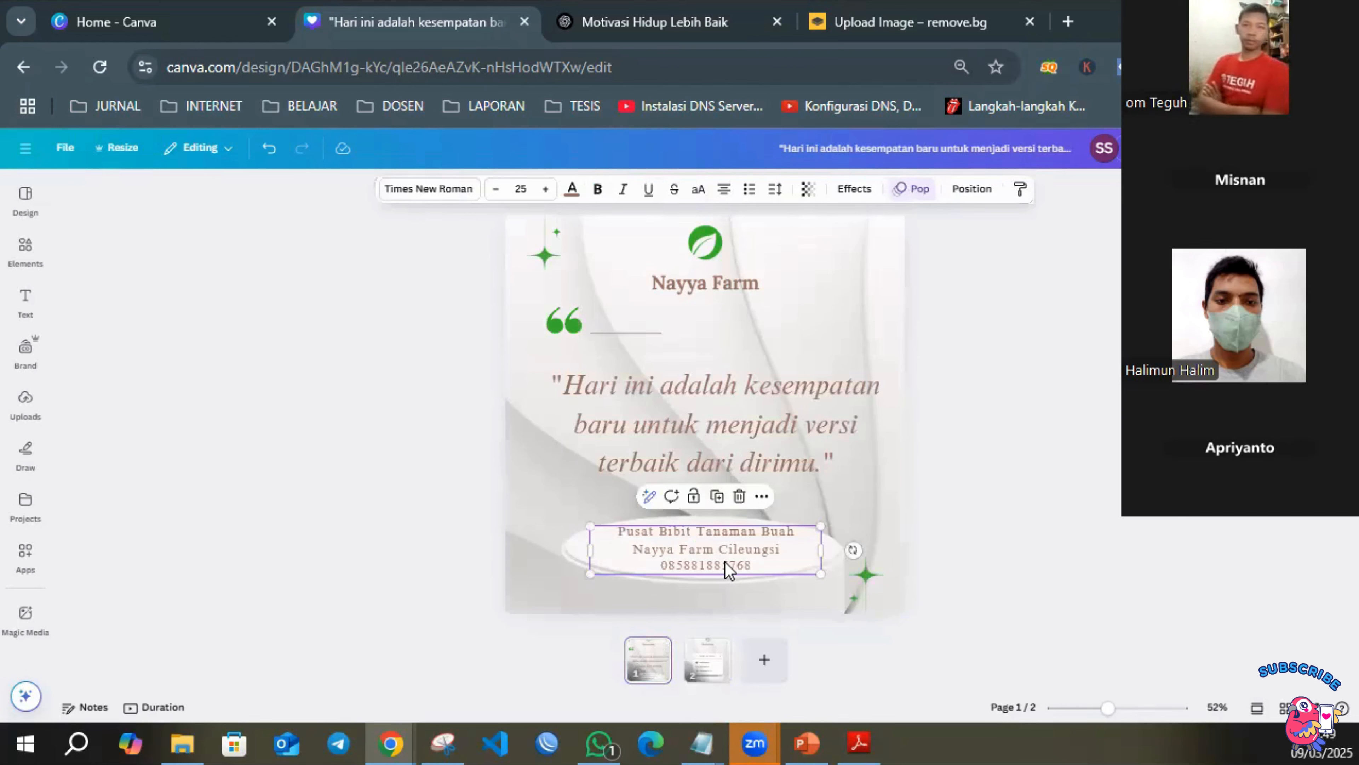
{"action": "double_click", "coordinate": [722, 562]}
{"action": "key", "text": "BackSpace"}
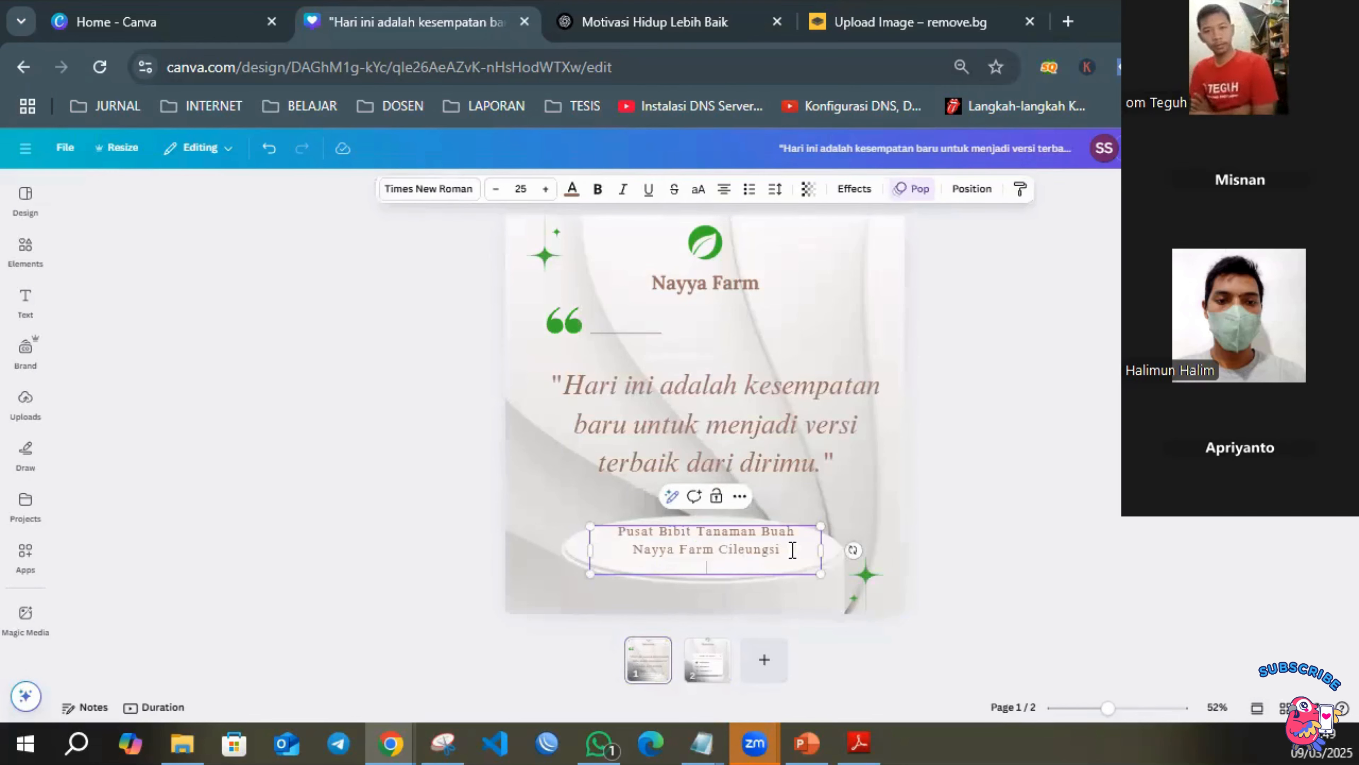
{"action": "left_click_drag", "start_coordinate": [797, 530], "coordinate": [605, 529]}
{"action": "key", "text": "BackSpace"}
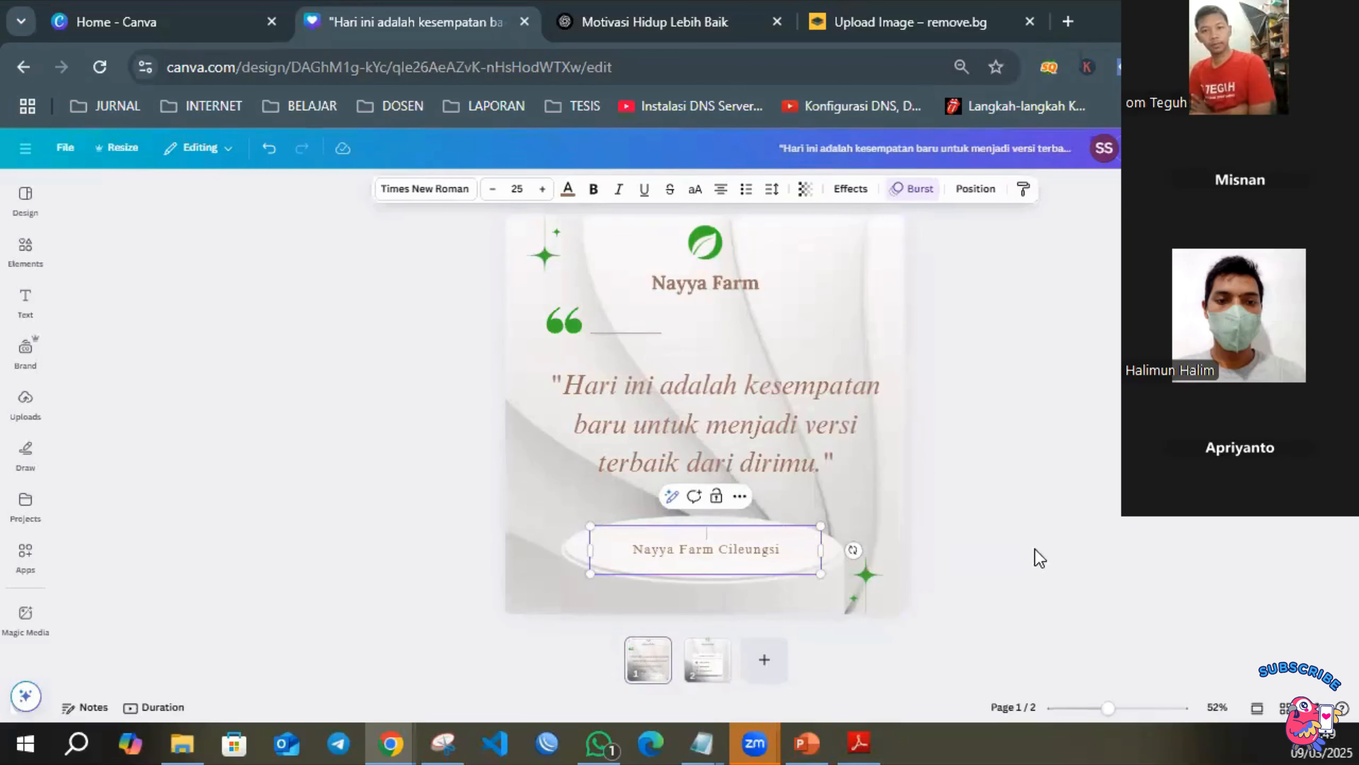
Nudge the "Nayya Farm Cileungsi" text slightly upward on the quote page's podium.
{"action": "left_click", "coordinate": [1102, 557]}
{"action": "left_click", "coordinate": [725, 555]}
{"action": "left_click_drag", "start_coordinate": [725, 555], "coordinate": [726, 543]}
{"action": "left_click", "coordinate": [1145, 450]}
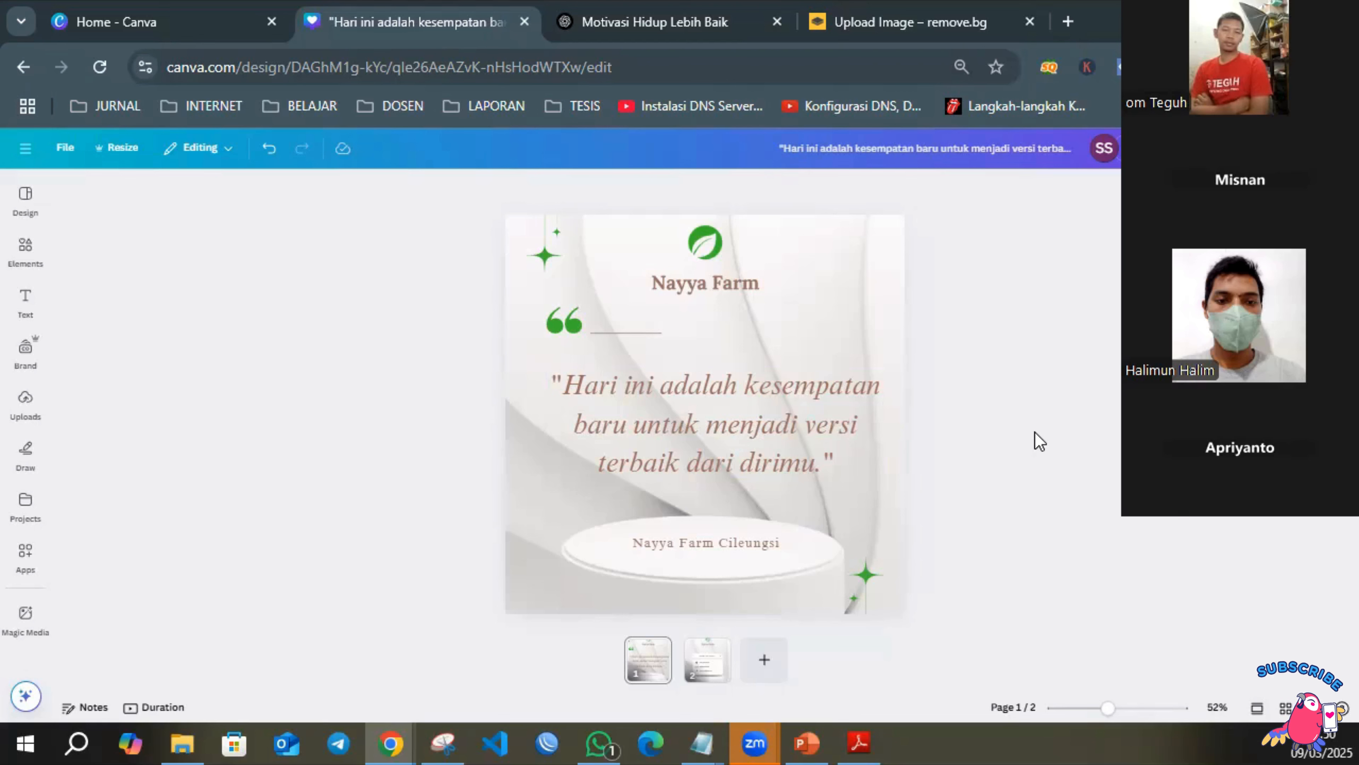
Search the element library for "elemen" and look through the graphics for a decoration for the quote page.
{"action": "left_click", "coordinate": [721, 273]}
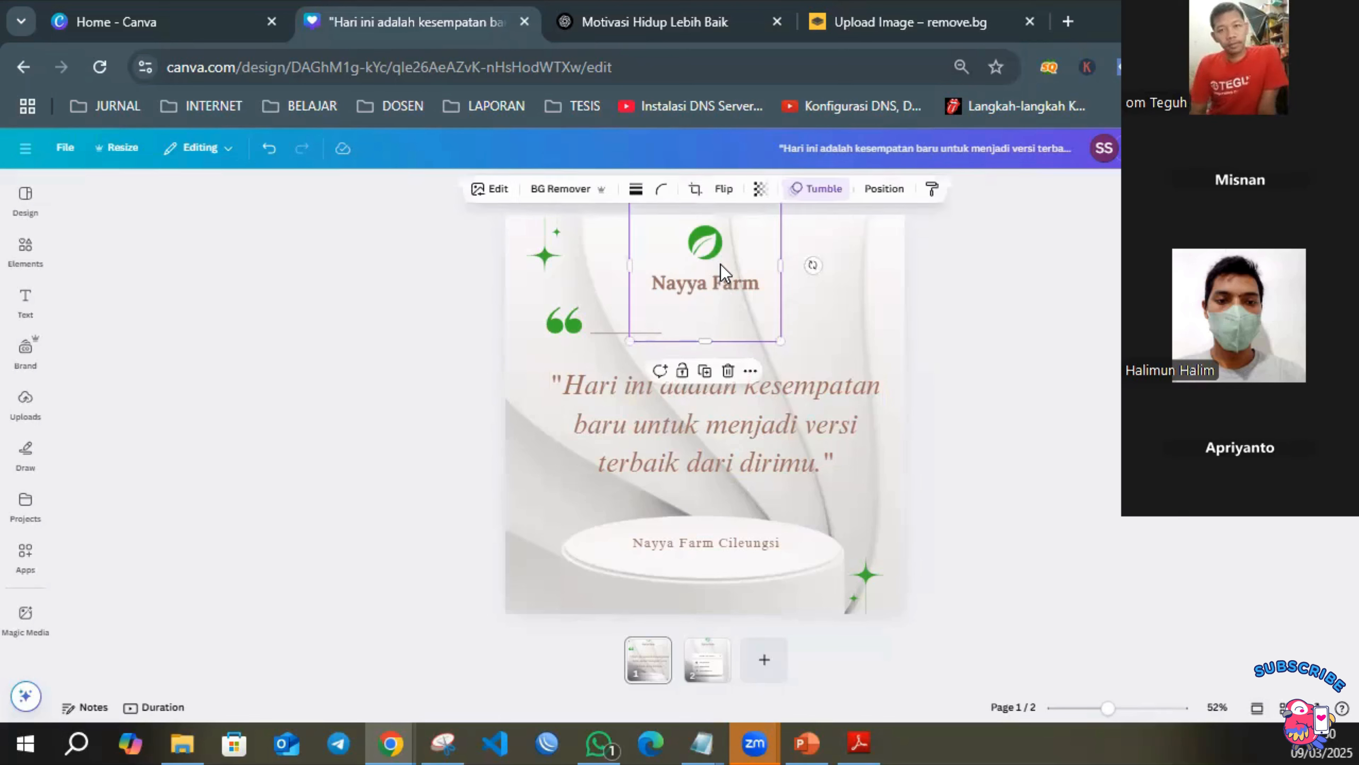
{"action": "left_click", "coordinate": [547, 247]}
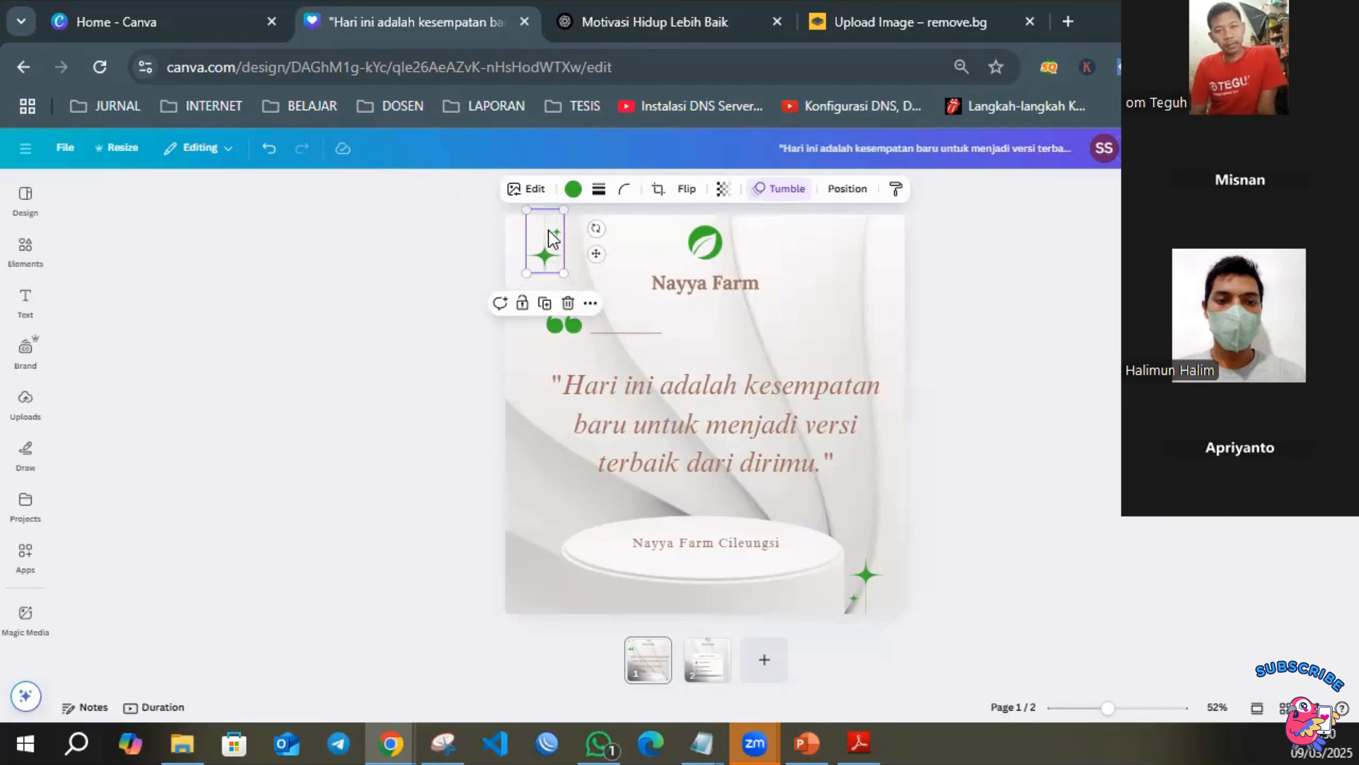
{"action": "left_click", "coordinate": [21, 249]}
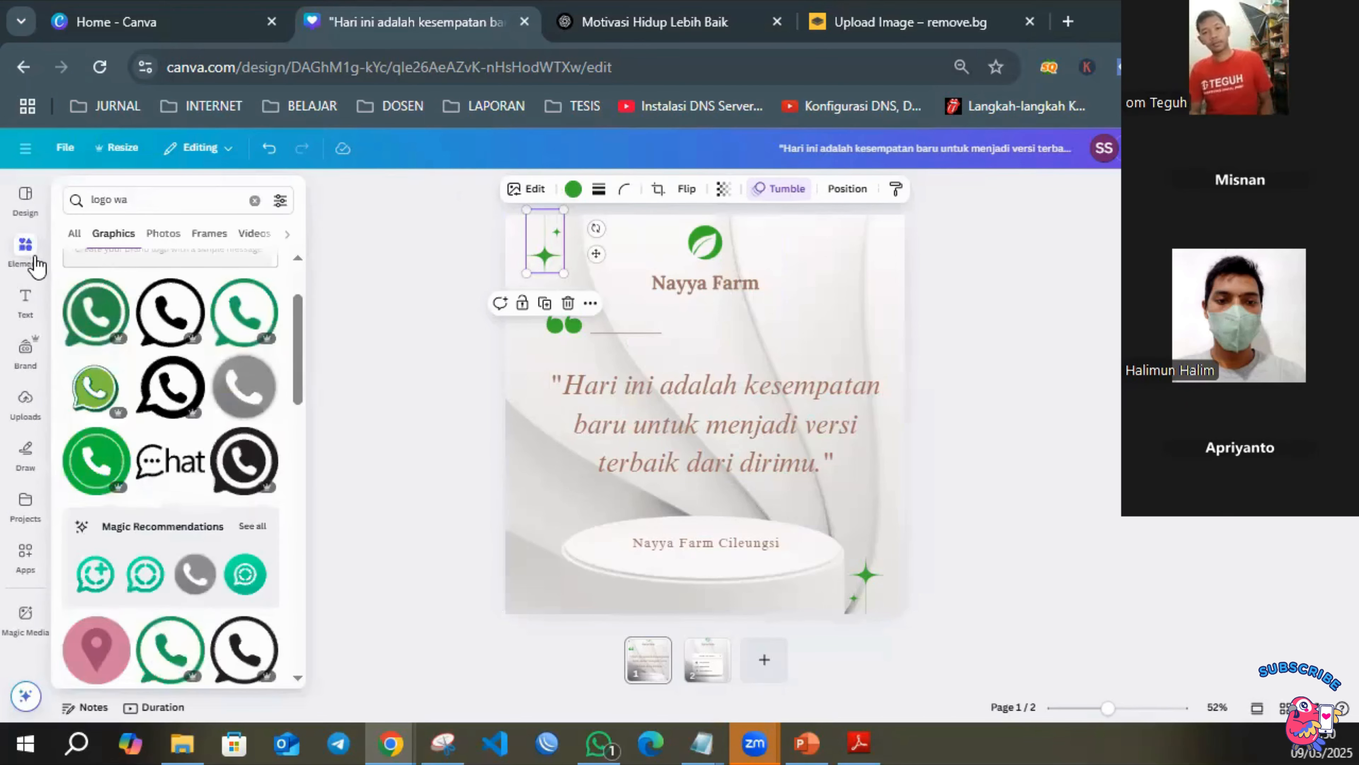
{"action": "left_click", "coordinate": [255, 200]}
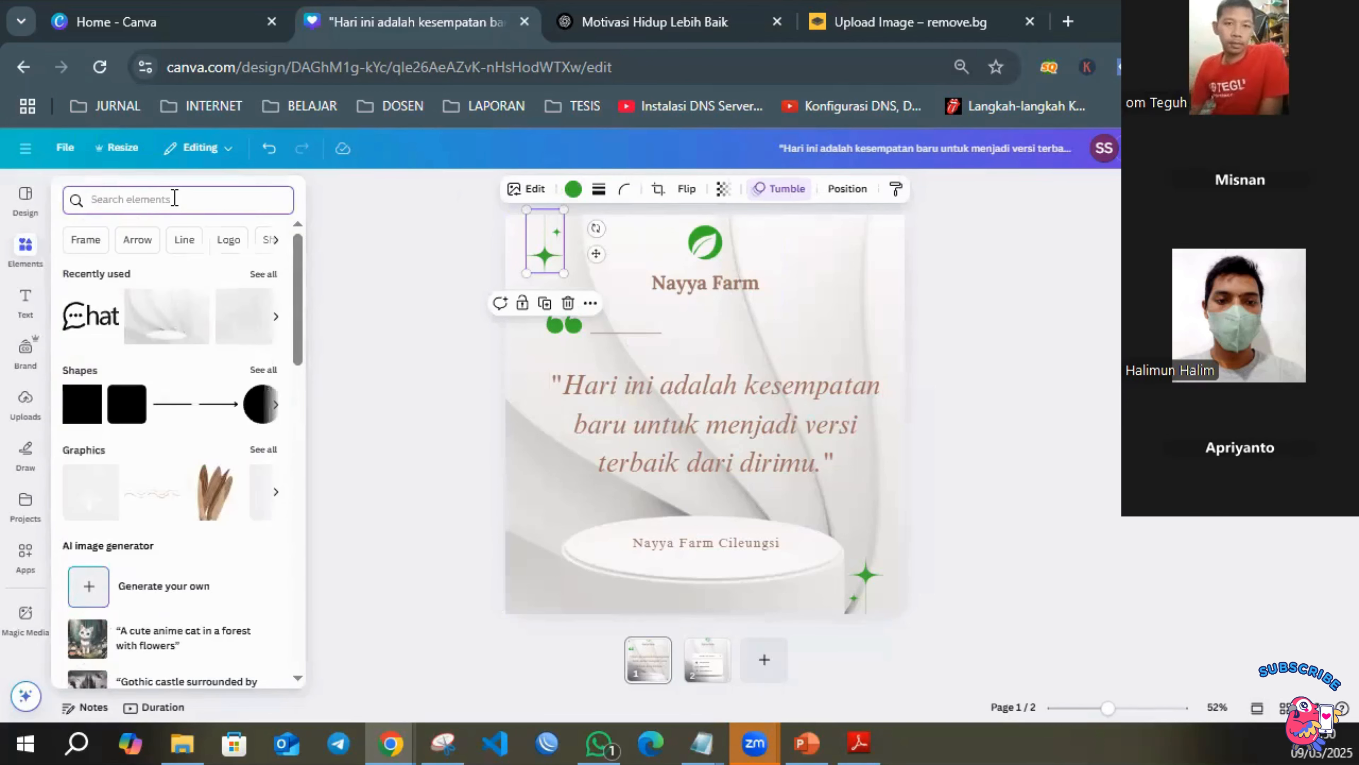
{"action": "type", "text": "elemen"}
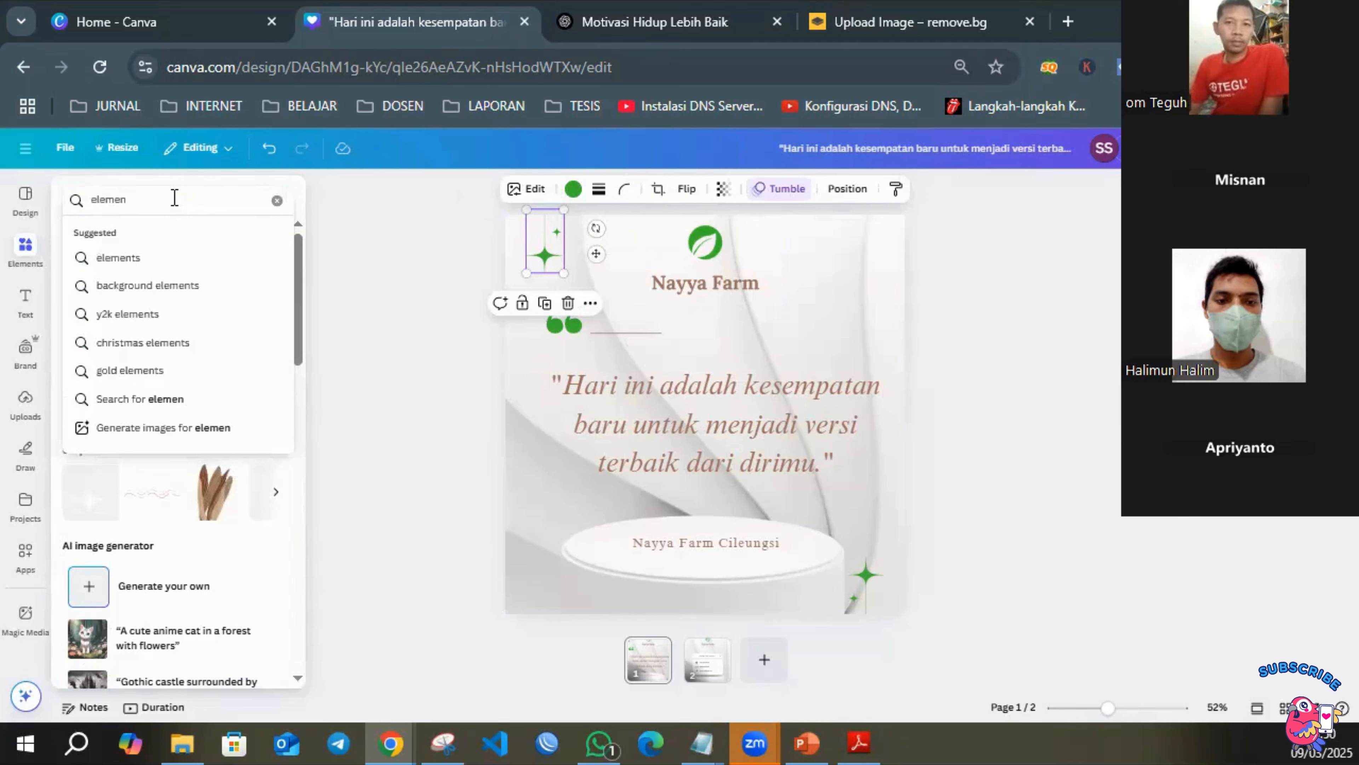
{"action": "key", "text": "Return"}
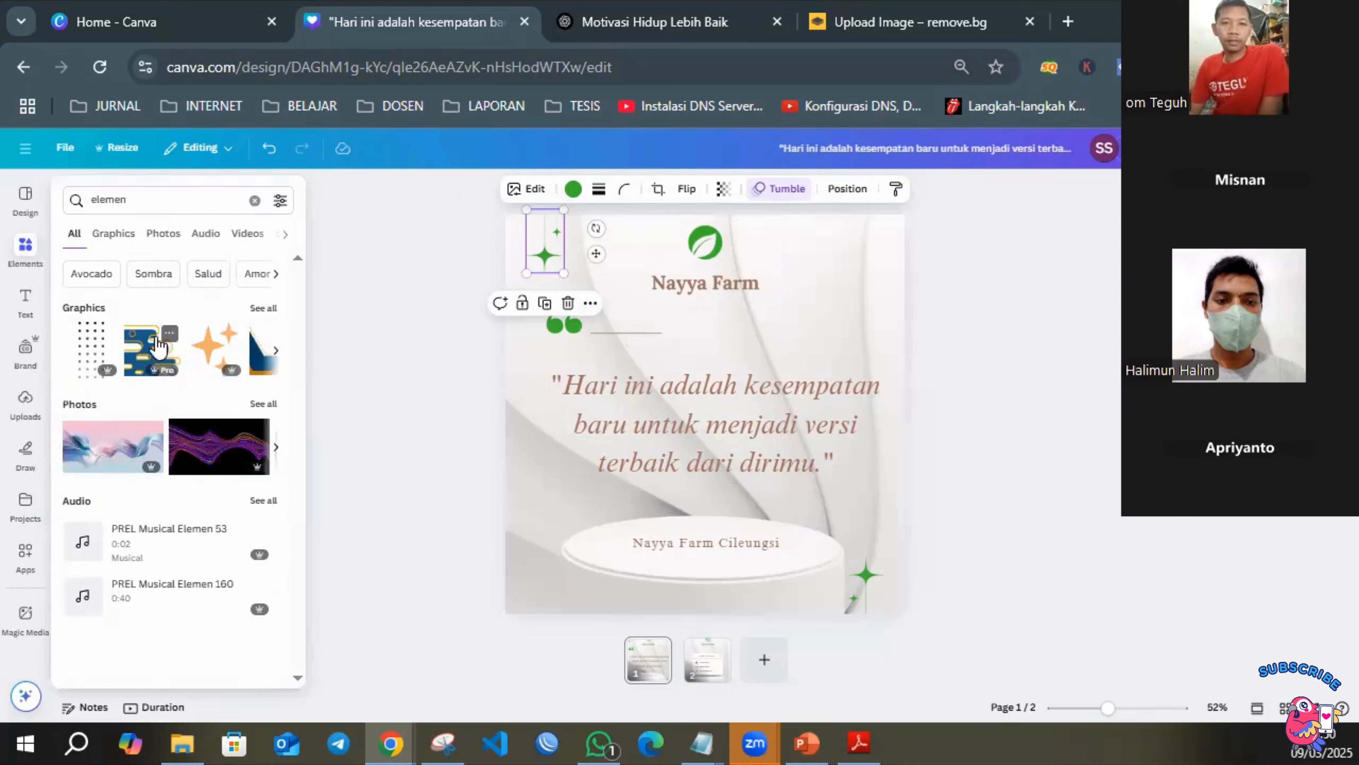
{"action": "left_click", "coordinate": [113, 233]}
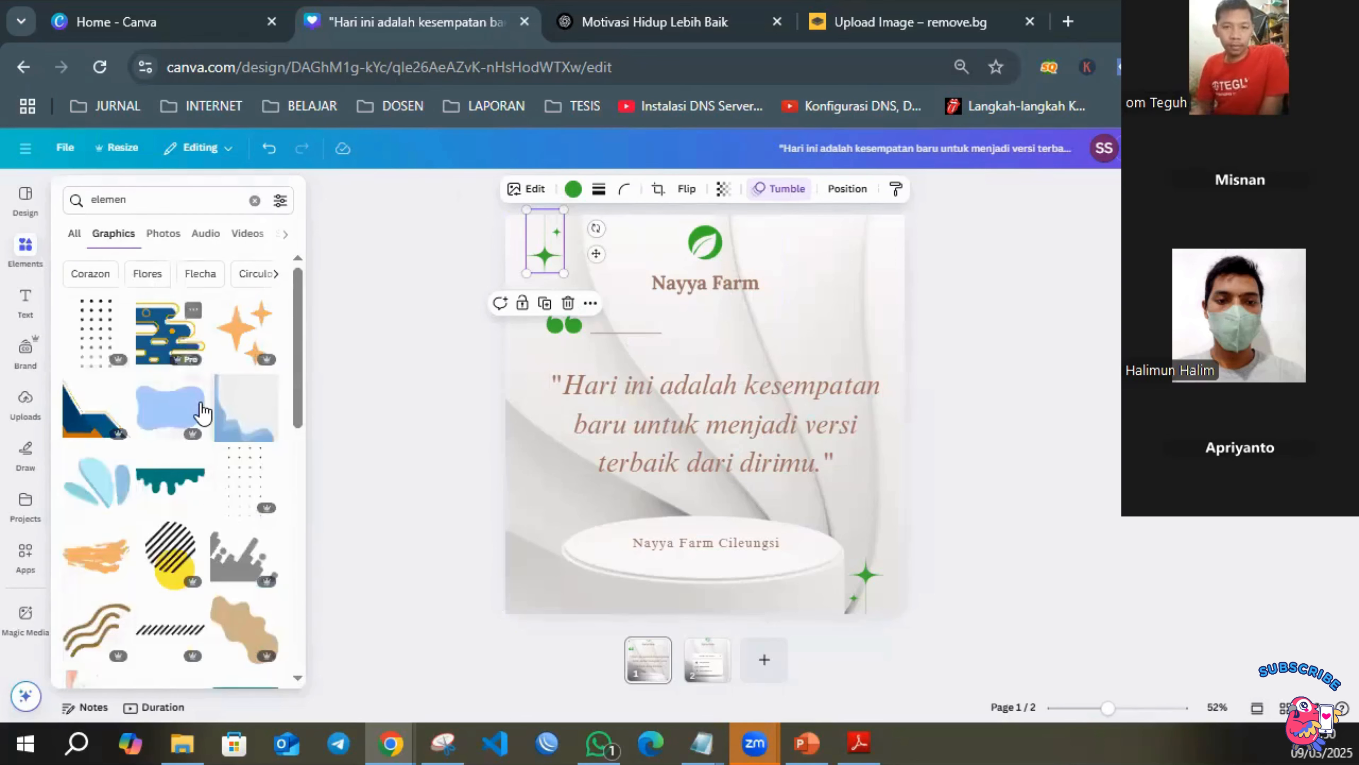
{"action": "scroll", "coordinate": [202, 412], "scroll_direction": "down", "scroll_amount": 10}
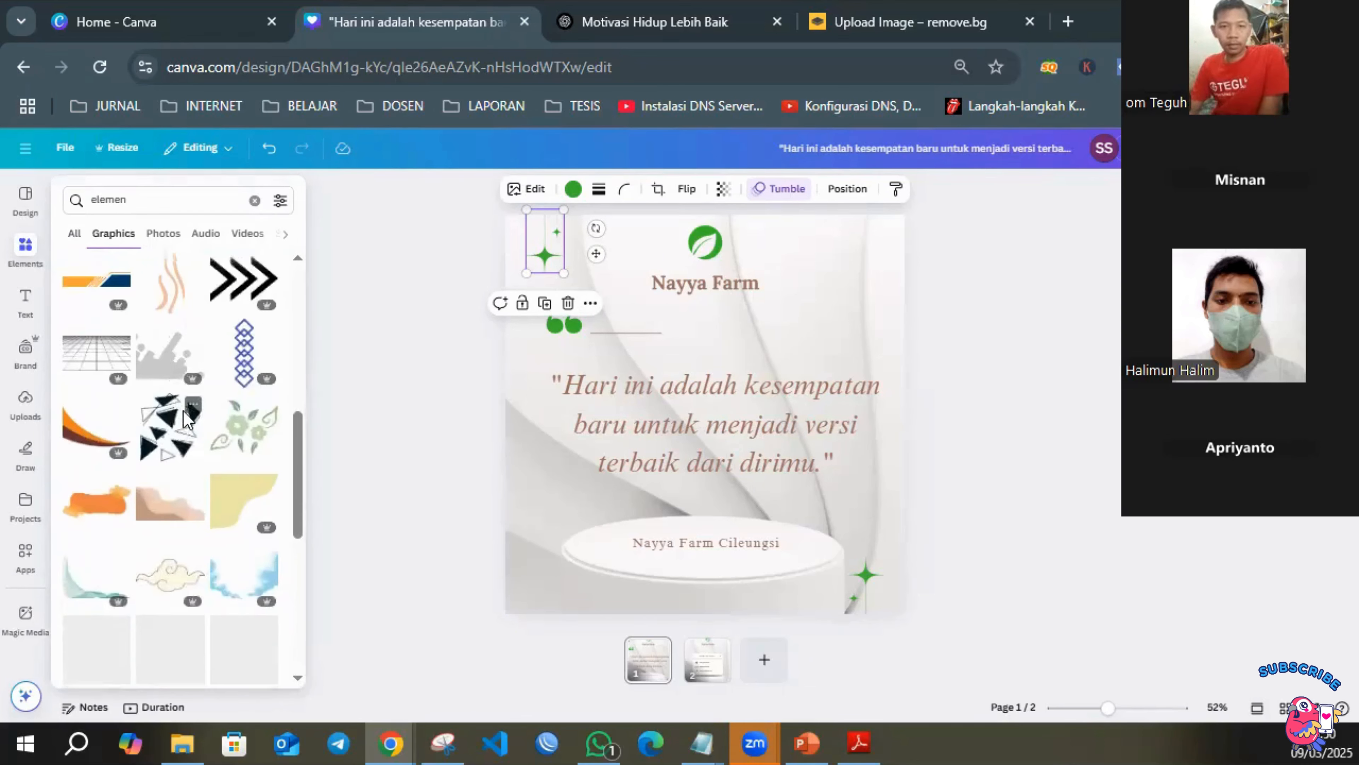
{"action": "scroll", "coordinate": [185, 418], "scroll_direction": "up", "scroll_amount": 5}
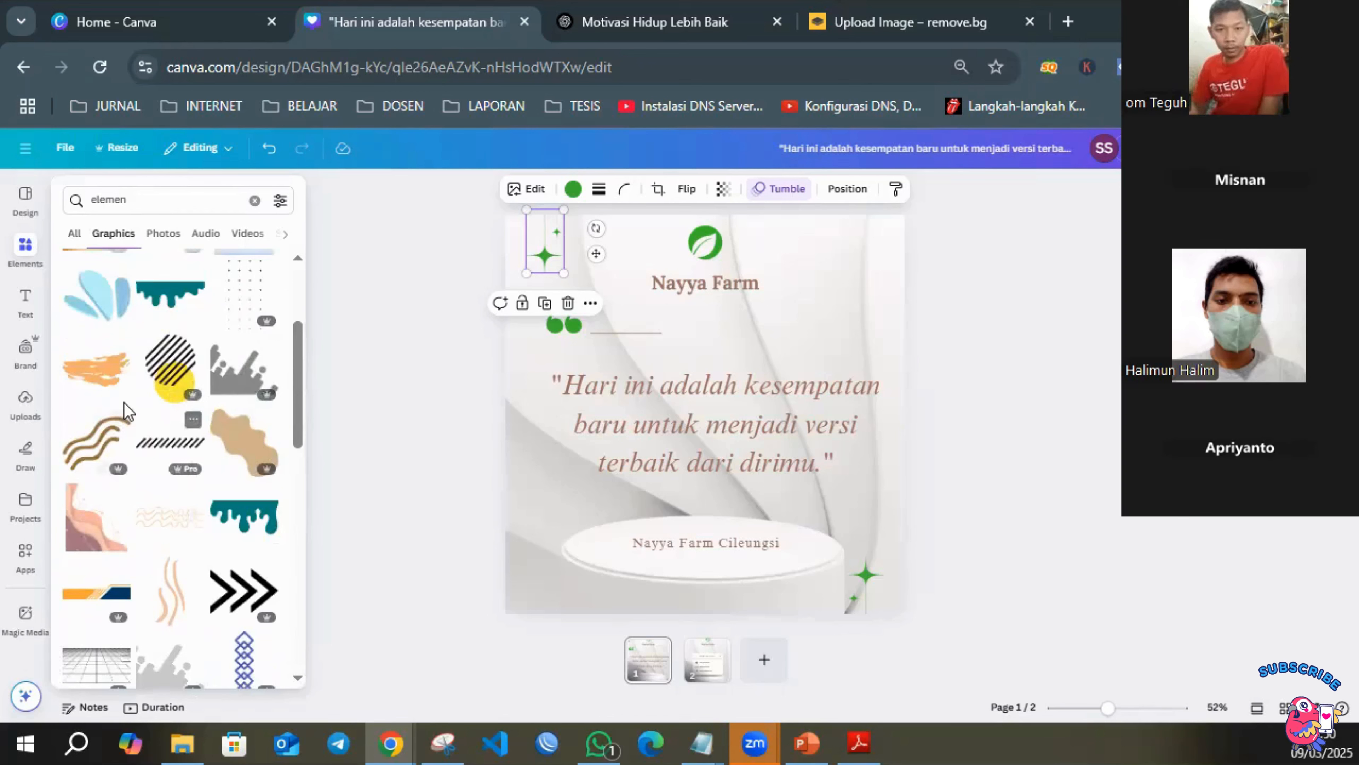
Try the peach wavy-line graphic beside the Nayya Farm logo on the quote page, and remove it again.
{"action": "left_click", "coordinate": [176, 599]}
{"action": "left_click_drag", "start_coordinate": [719, 352], "coordinate": [856, 211]}
{"action": "left_click", "coordinate": [919, 291]}
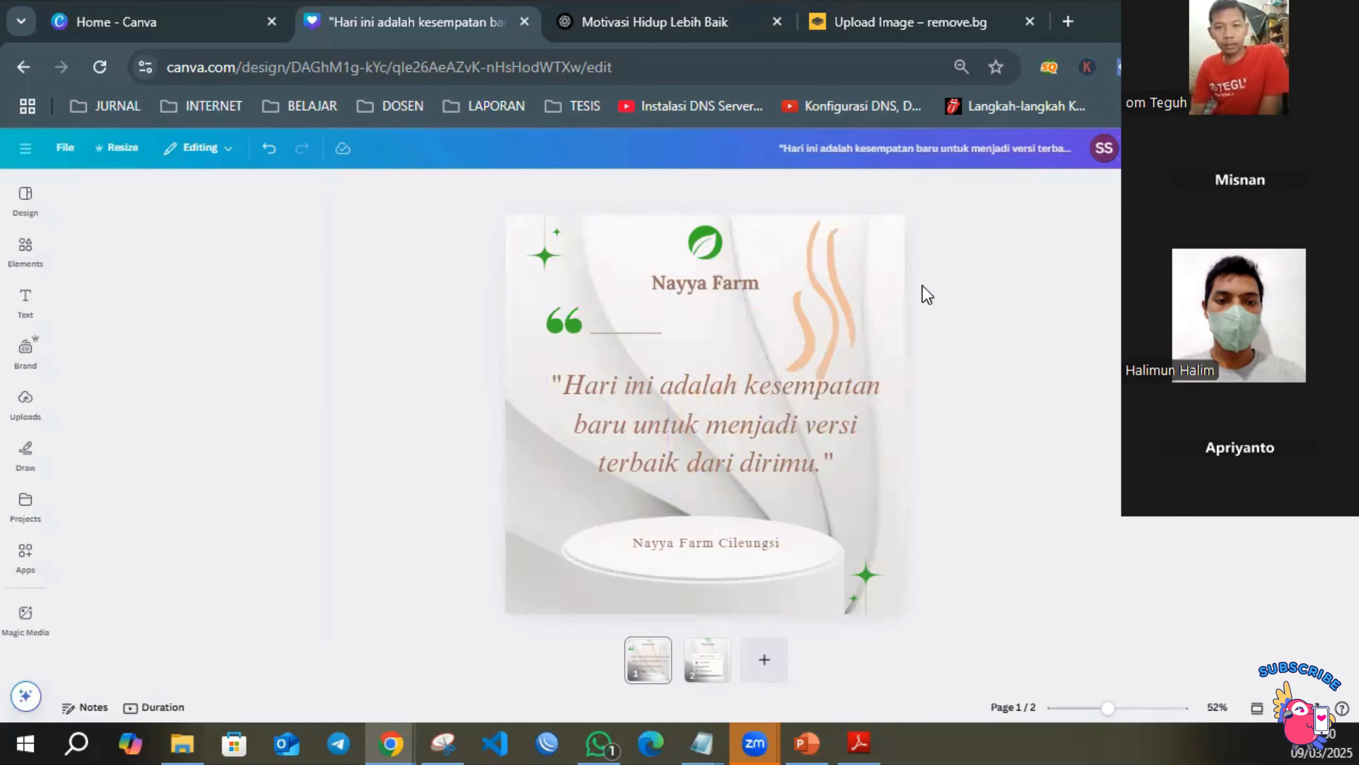
{"action": "left_click", "coordinate": [816, 304]}
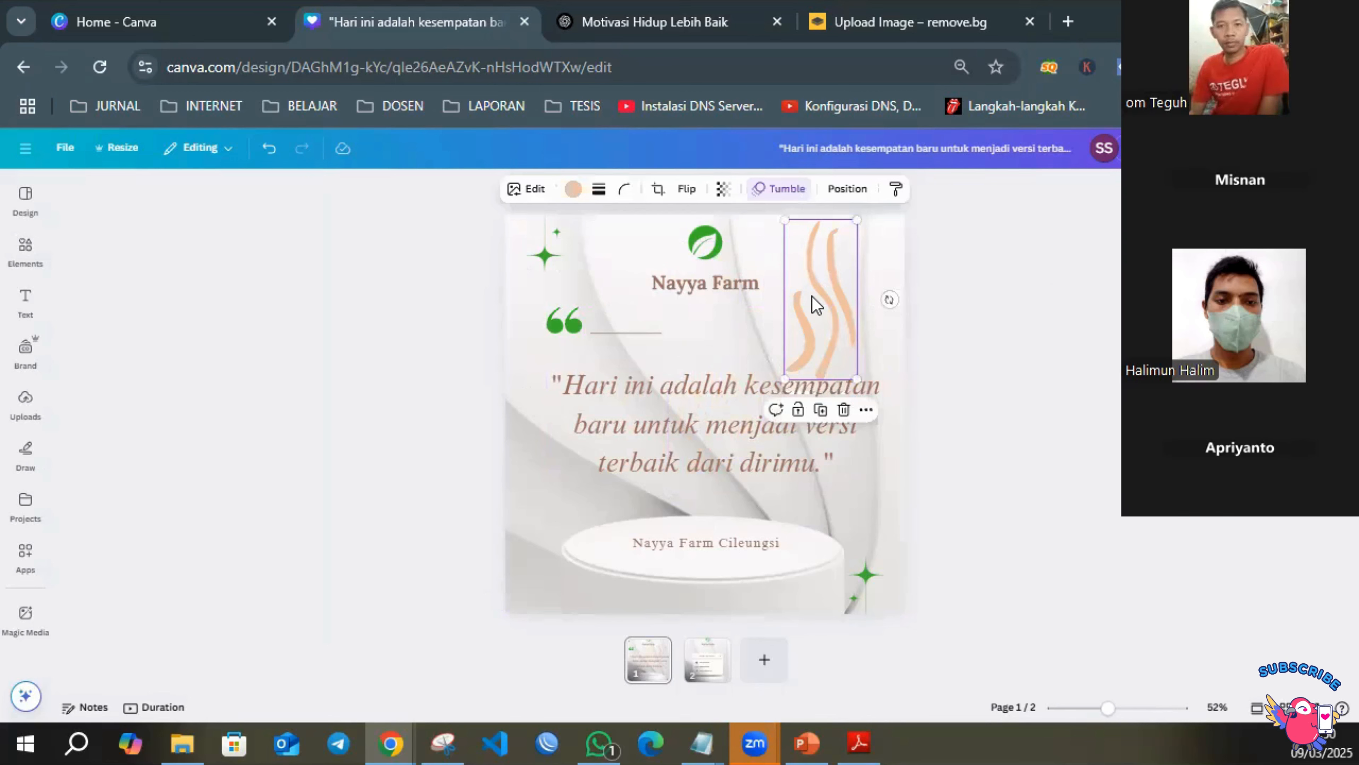
{"action": "key", "text": "Delete"}
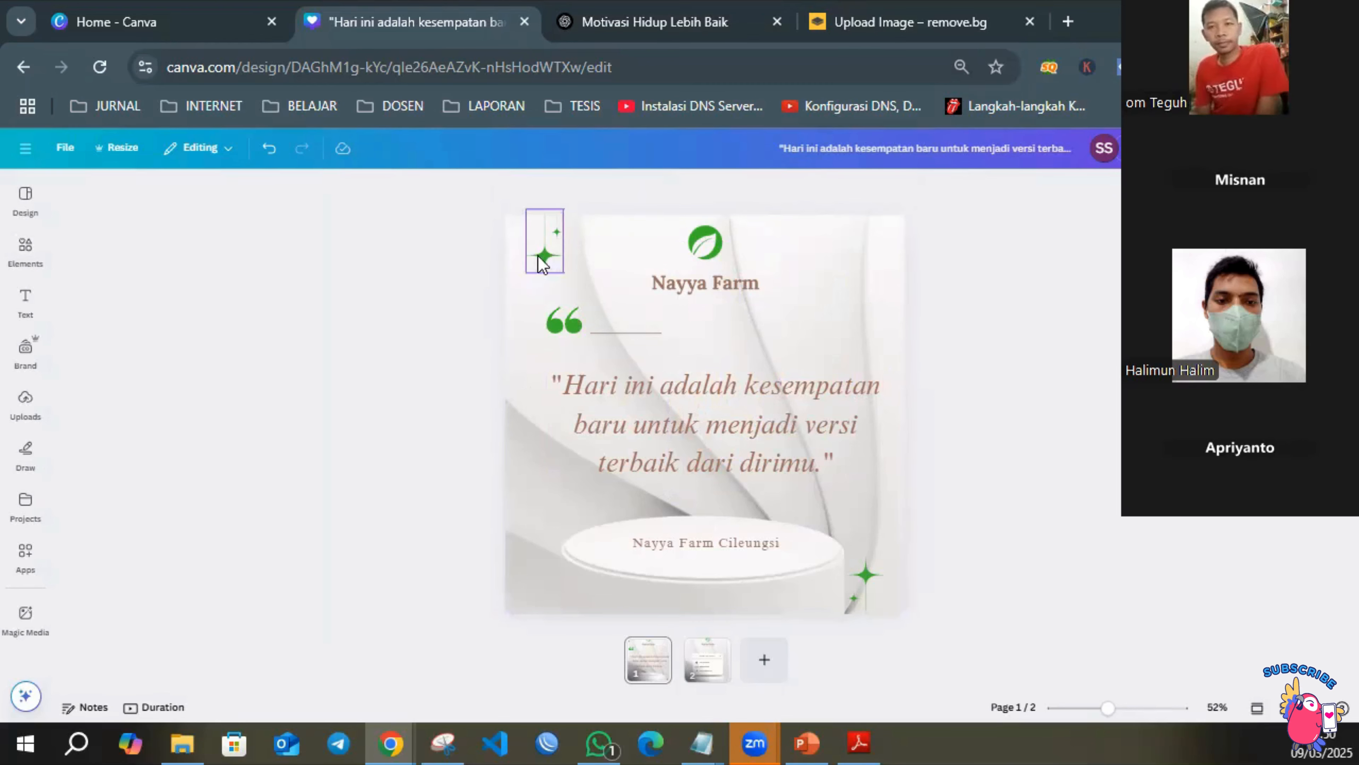
Review the quote page's sparkle, quotation mark, line and texts one by one, and compare the page with the contact page.
{"action": "left_click", "coordinate": [548, 253]}
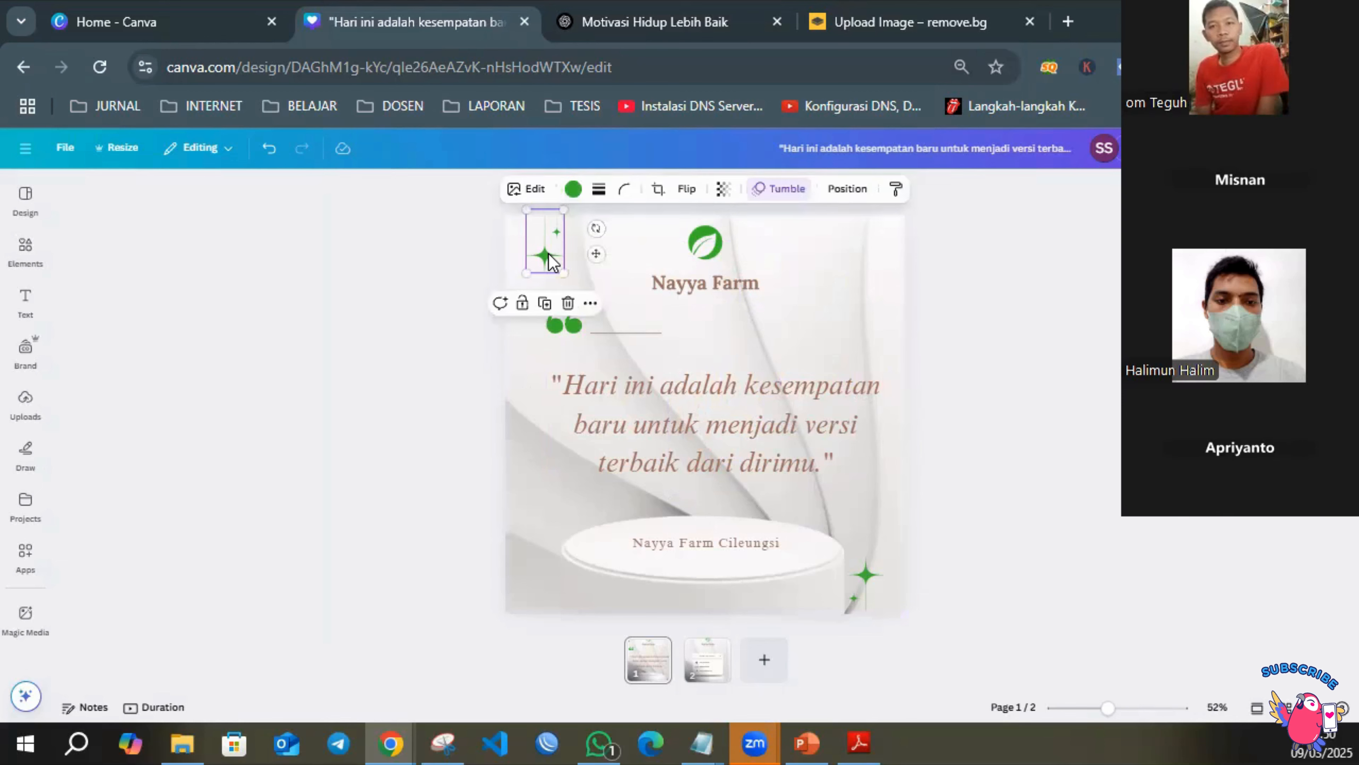
{"action": "left_click", "coordinate": [566, 331]}
{"action": "left_click", "coordinate": [626, 334]}
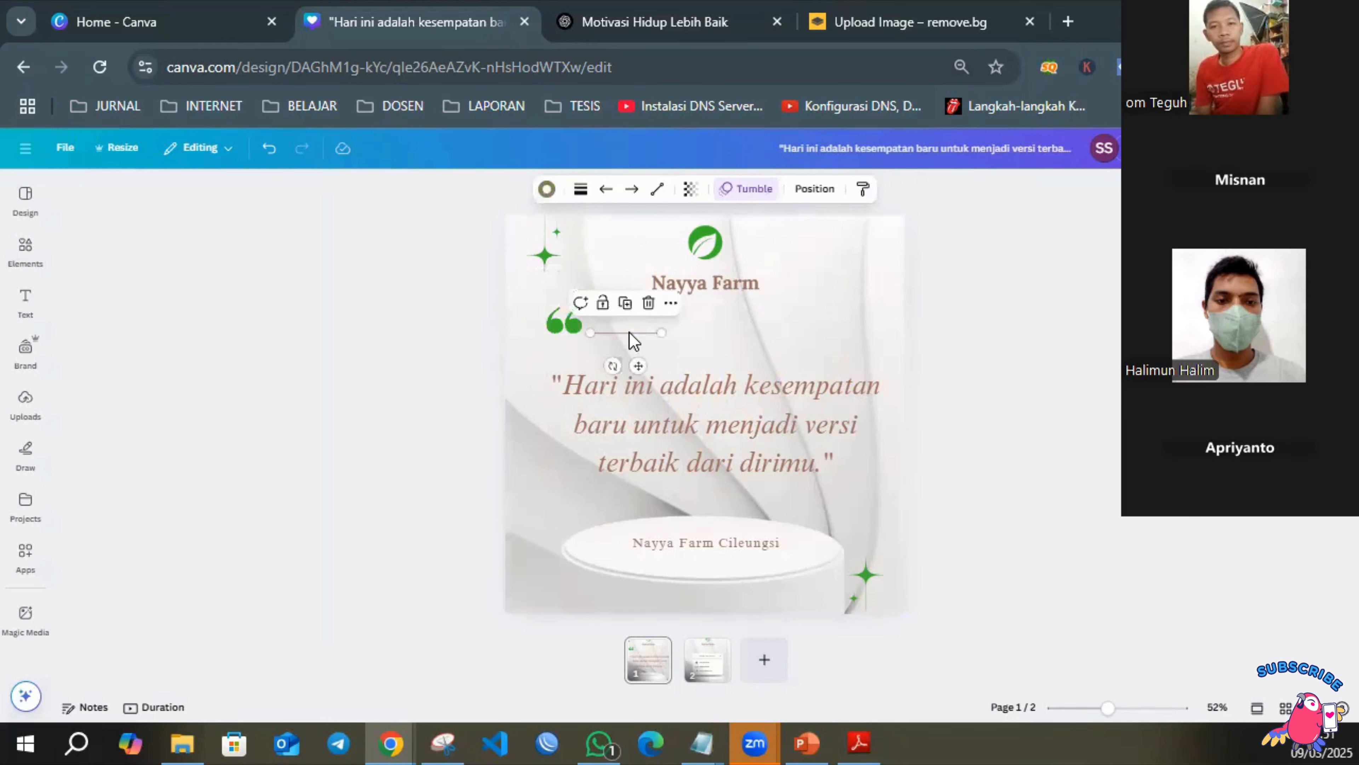
{"action": "left_click", "coordinate": [762, 417]}
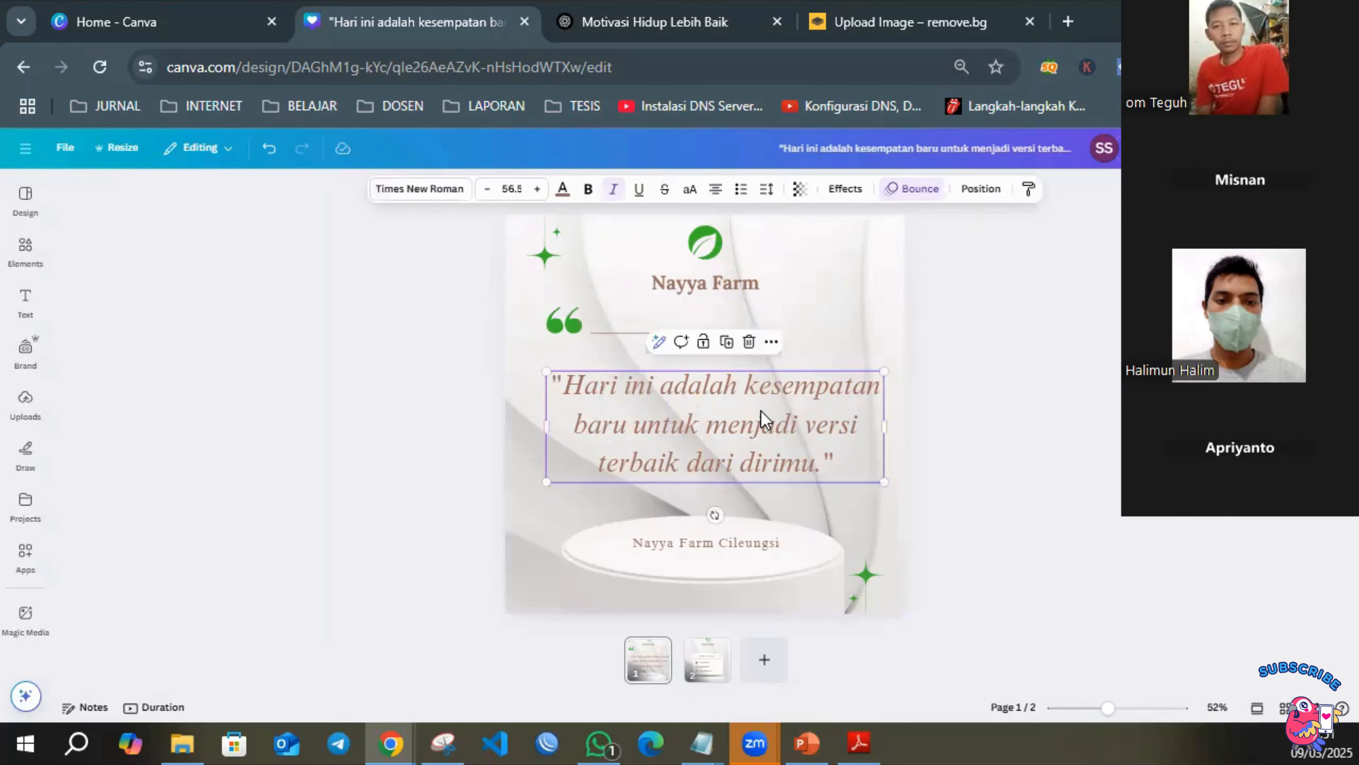
{"action": "left_click", "coordinate": [752, 546]}
{"action": "left_click", "coordinate": [1047, 501]}
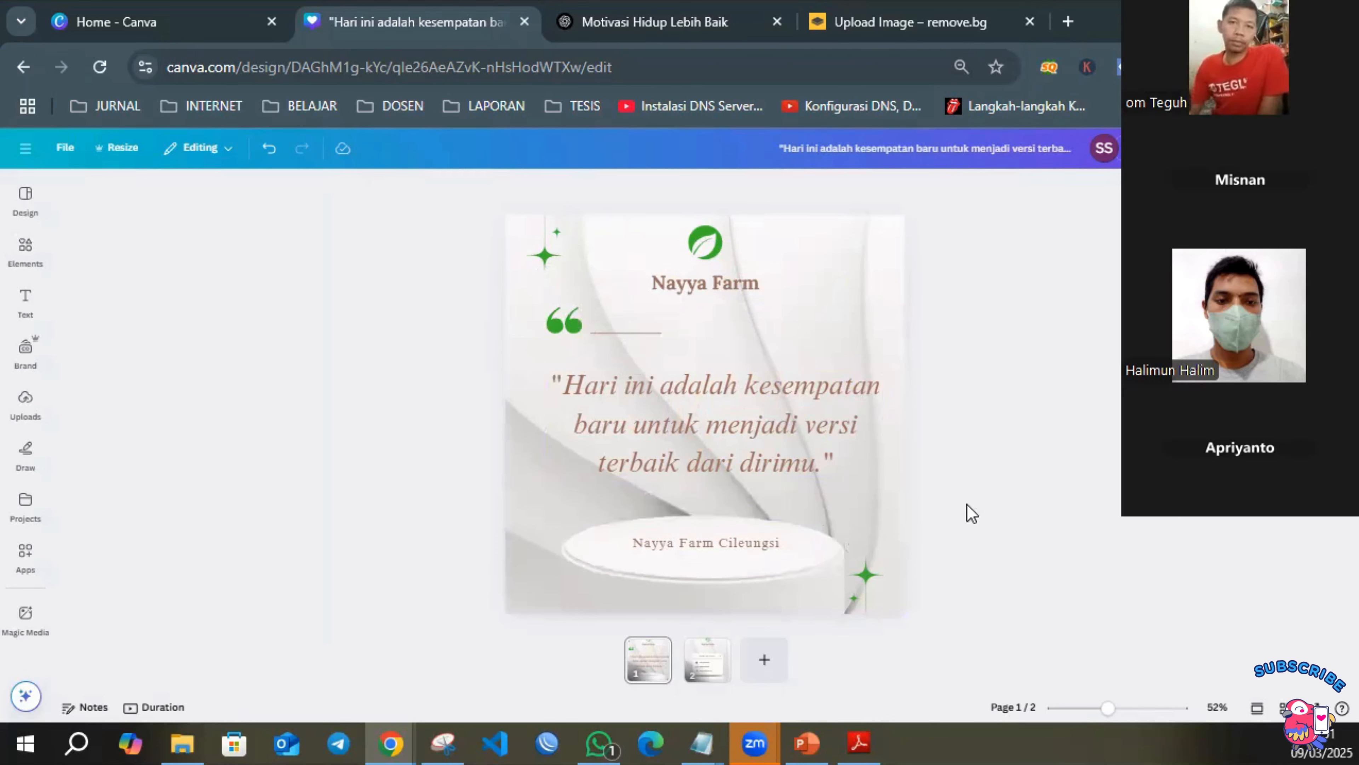
{"action": "left_click", "coordinate": [707, 661]}
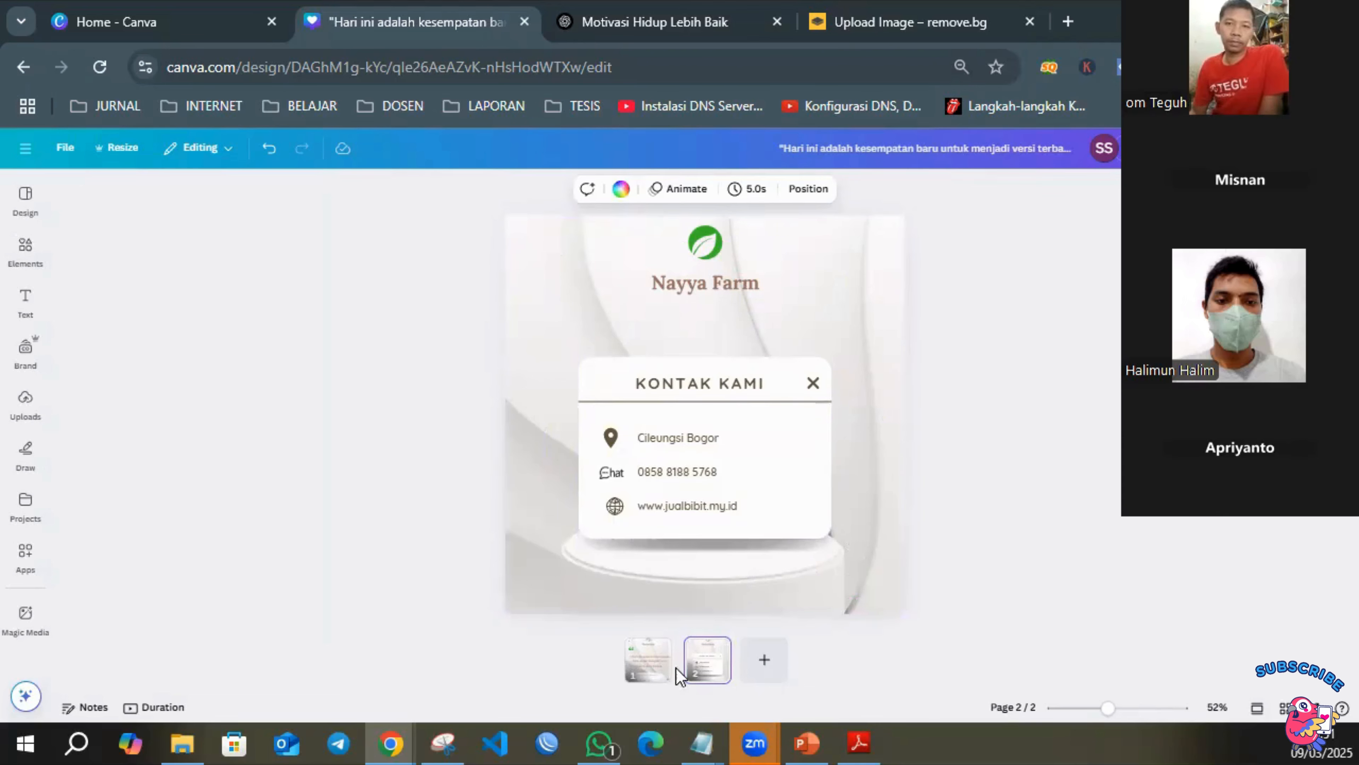
{"action": "left_click", "coordinate": [642, 670]}
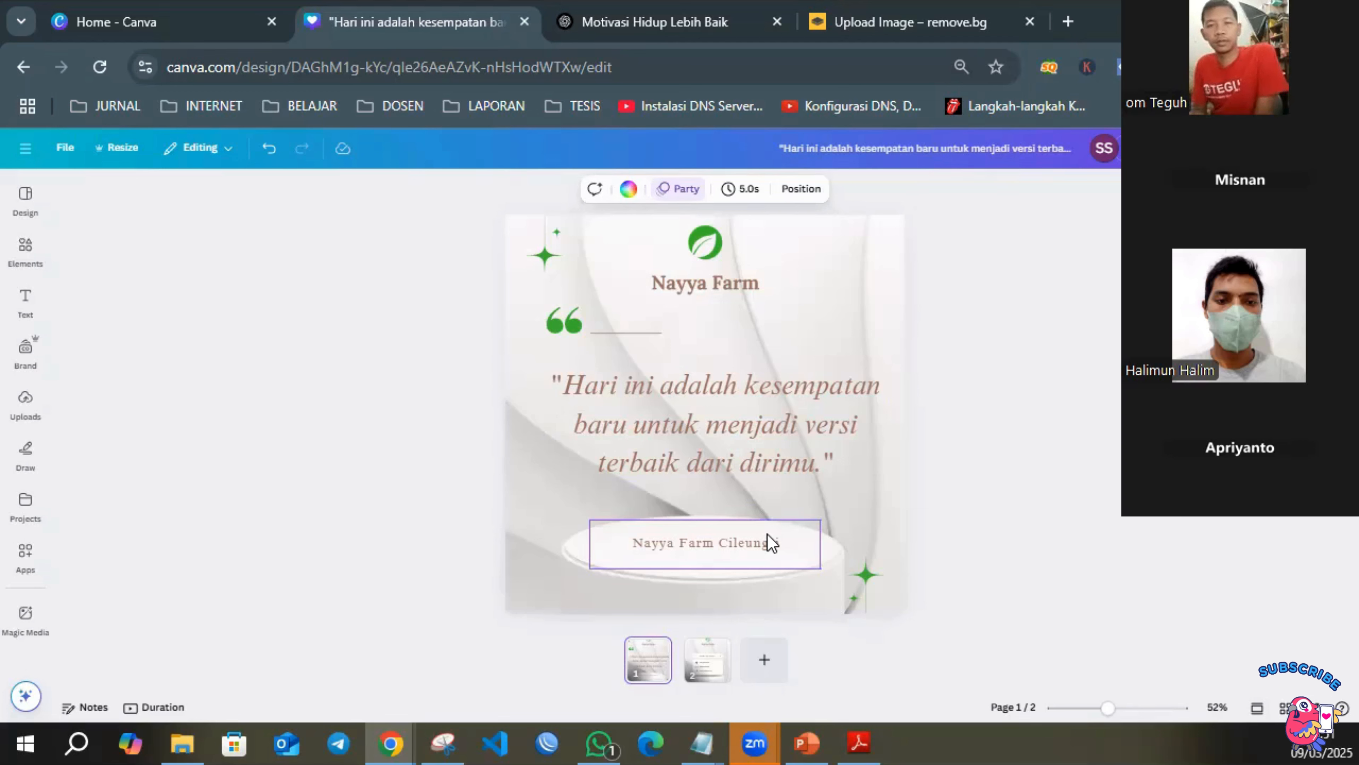
{"action": "left_click", "coordinate": [712, 674]}
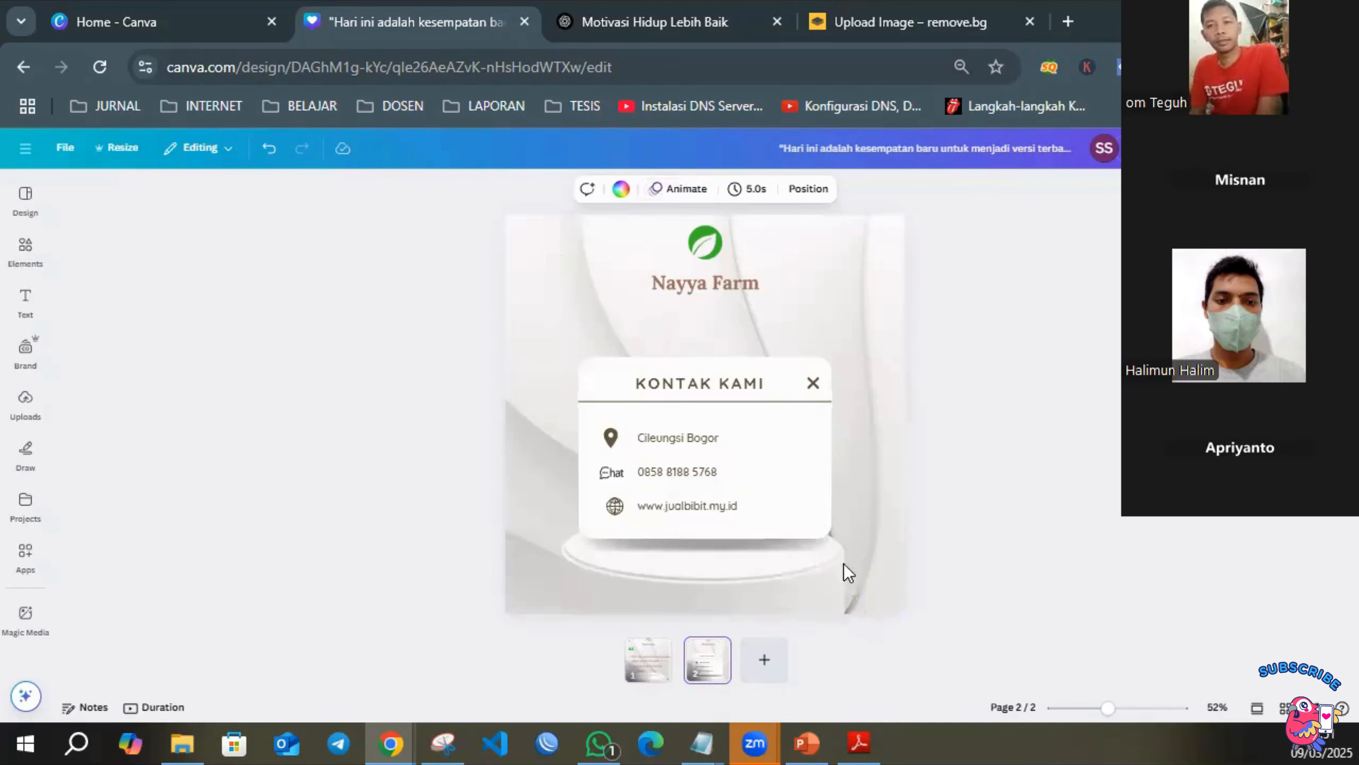
{"action": "left_click", "coordinate": [1012, 501]}
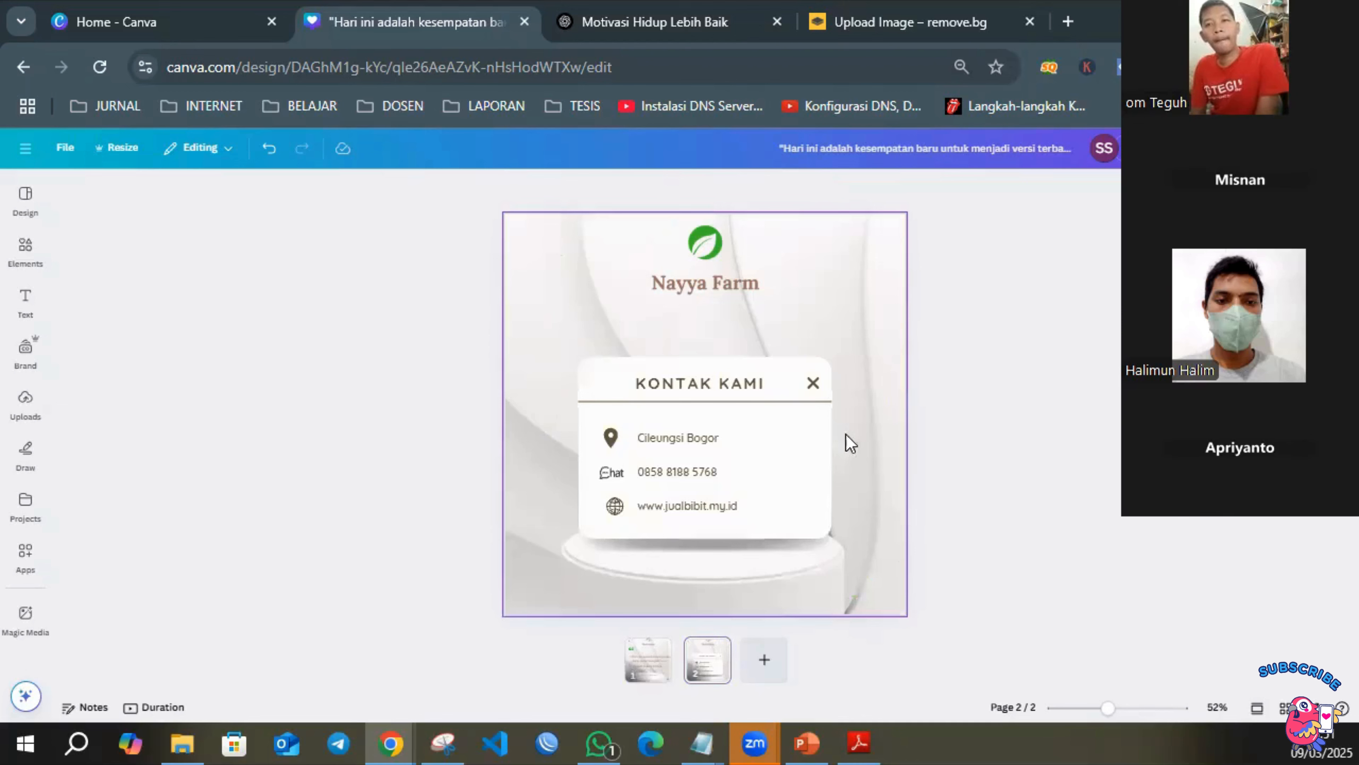
{"action": "left_click", "coordinate": [835, 252]}
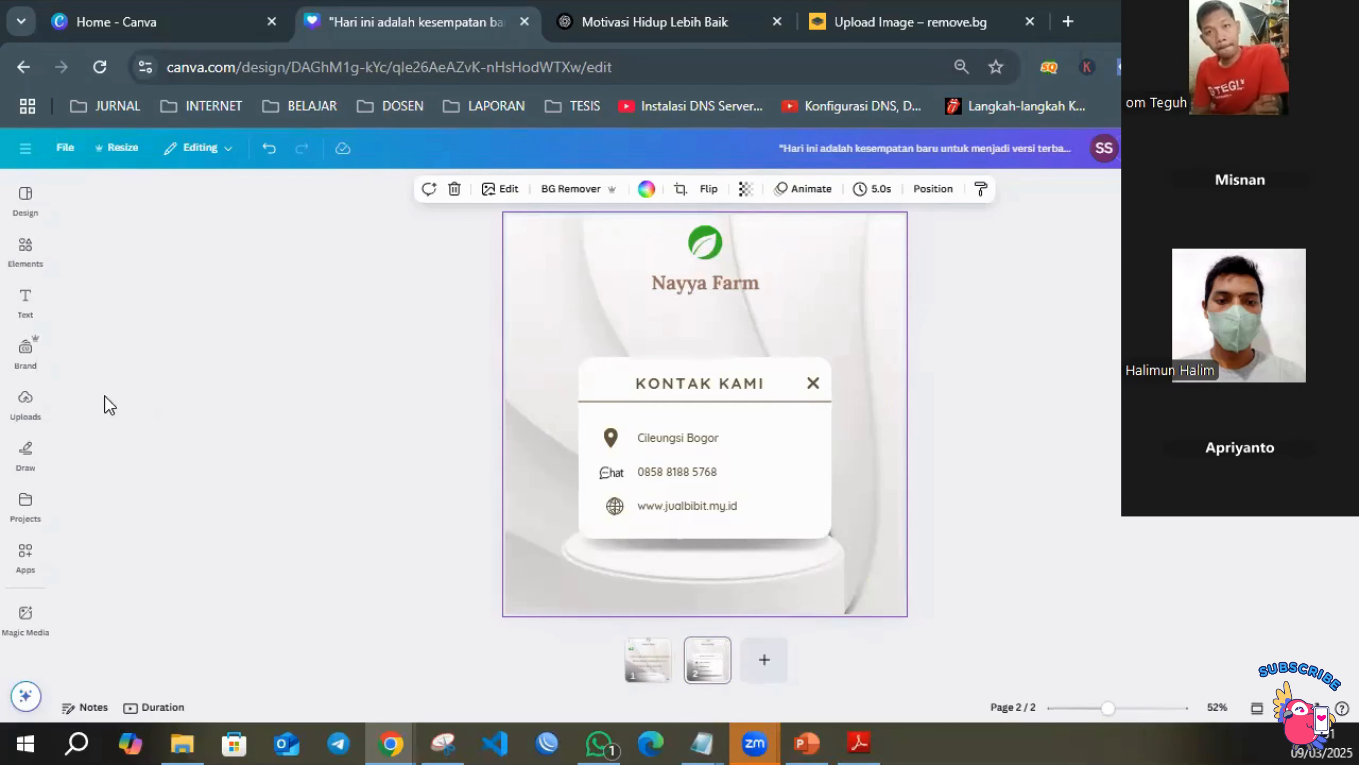
With the contact page open, check the photo, audio and video results for the "elemen" search.
{"action": "left_click", "coordinate": [25, 452]}
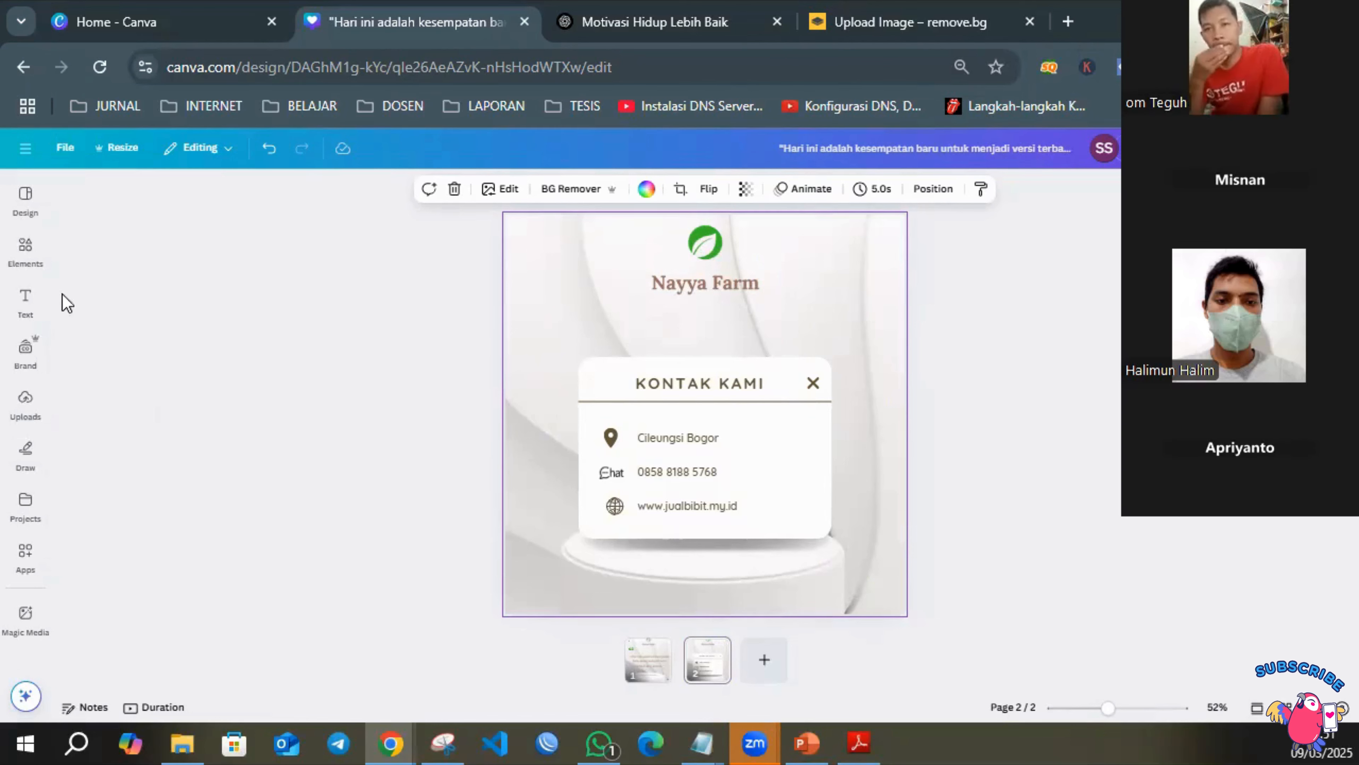
{"action": "left_click", "coordinate": [25, 248]}
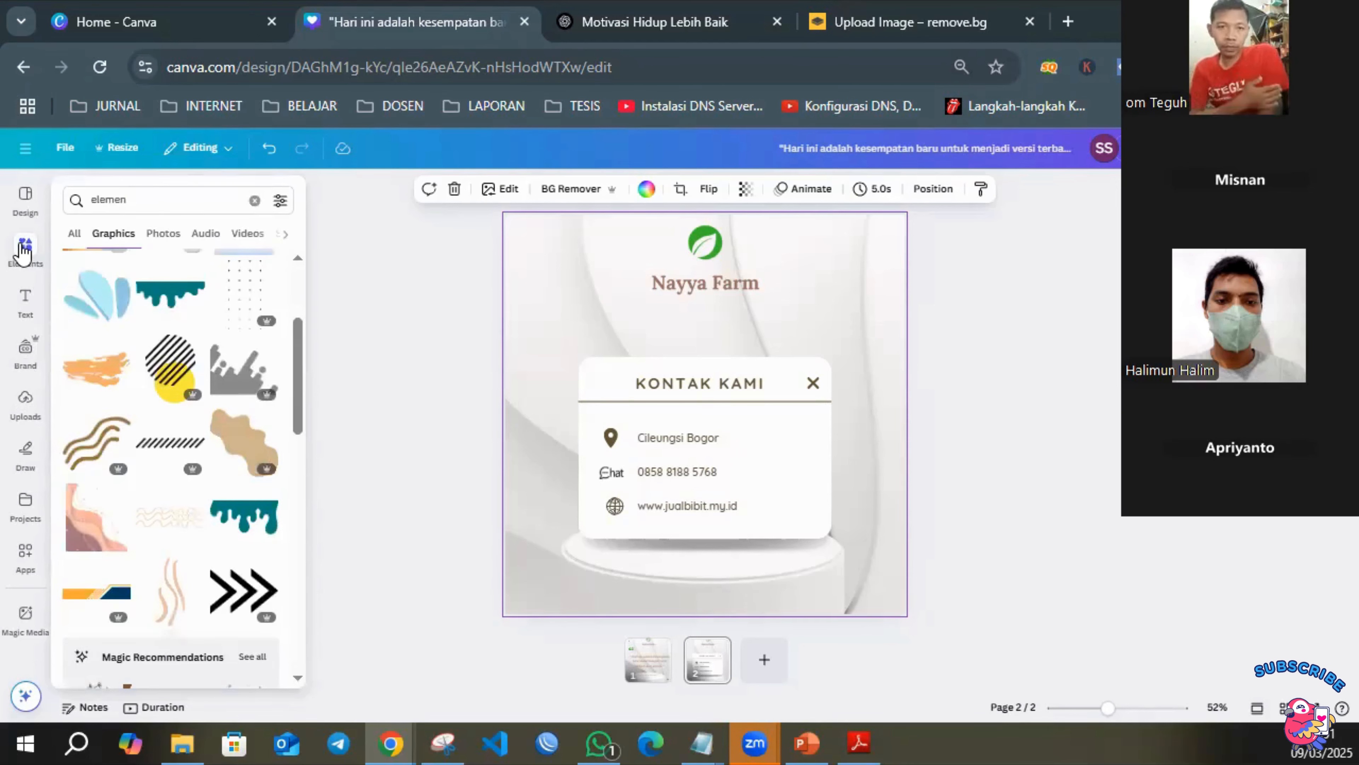
{"action": "left_click", "coordinate": [23, 251]}
{"action": "scroll", "coordinate": [236, 385], "scroll_direction": "up", "scroll_amount": 4}
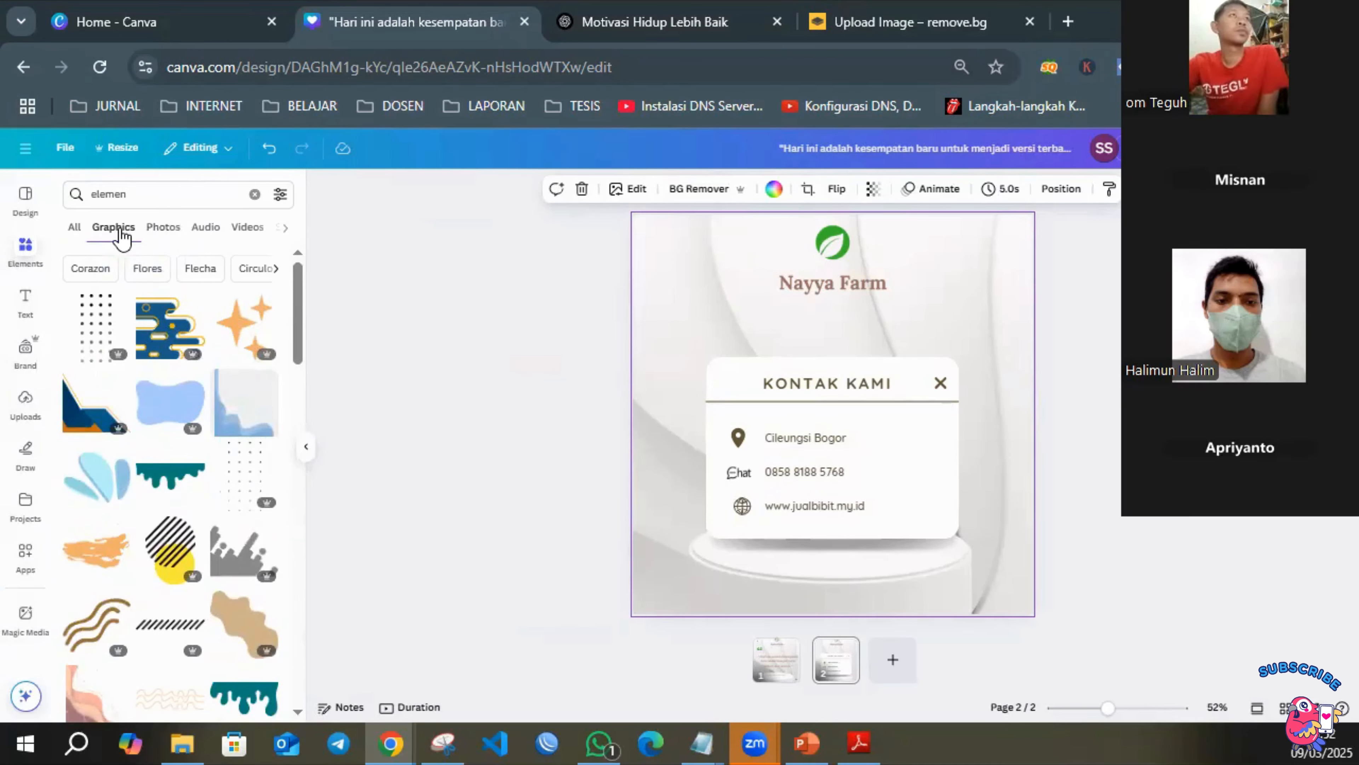
{"action": "left_click", "coordinate": [162, 229]}
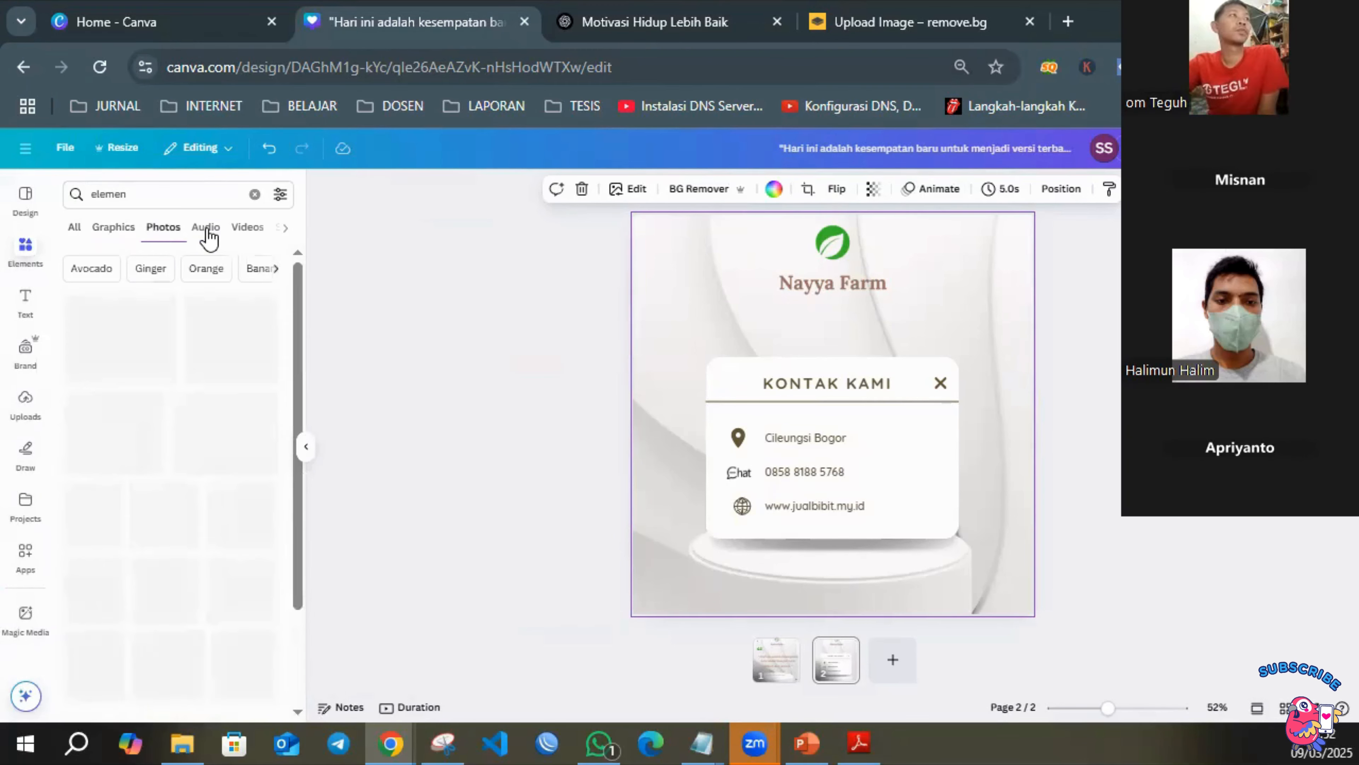
{"action": "left_click", "coordinate": [206, 229]}
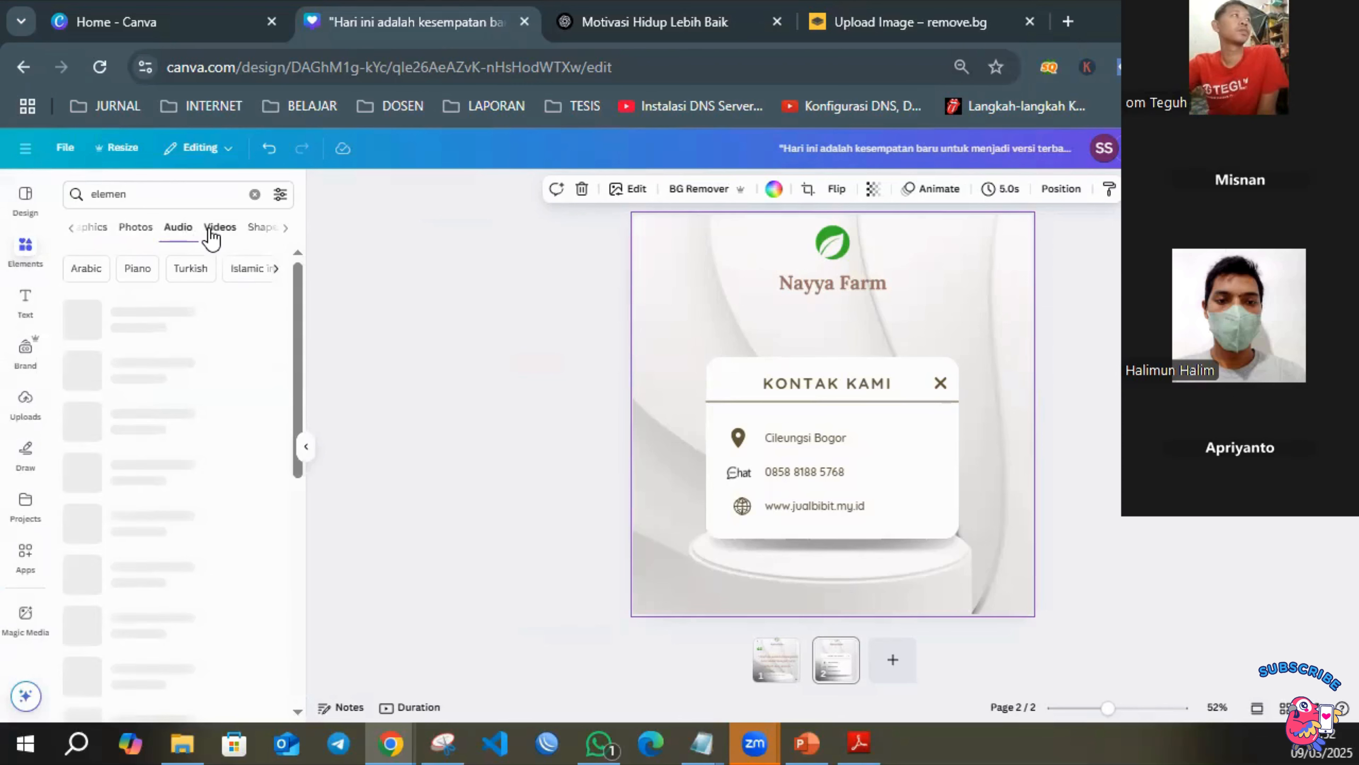
{"action": "left_click", "coordinate": [227, 229]}
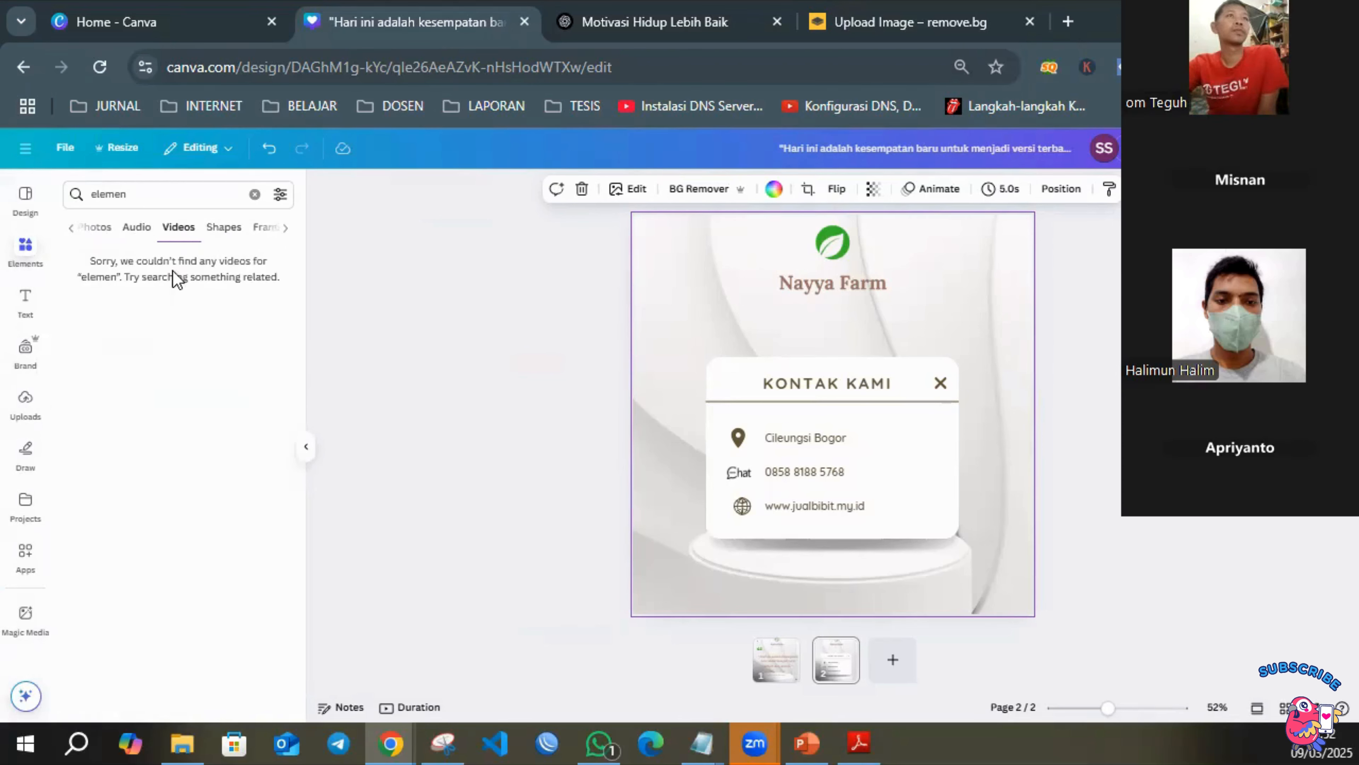
Try the rocky river clip from a "video" search as the contact page's background, and undo it.
{"action": "left_click", "coordinate": [255, 194]}
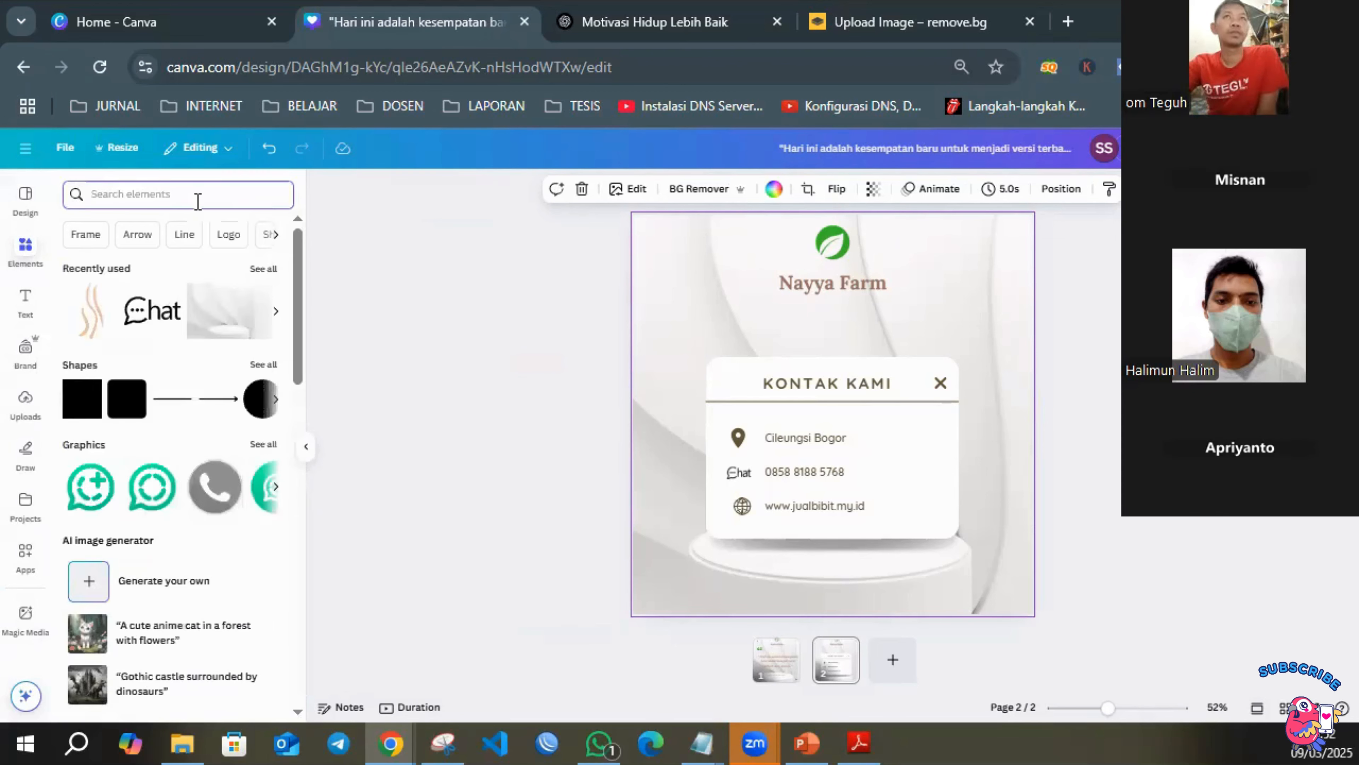
{"action": "type", "text": "video"}
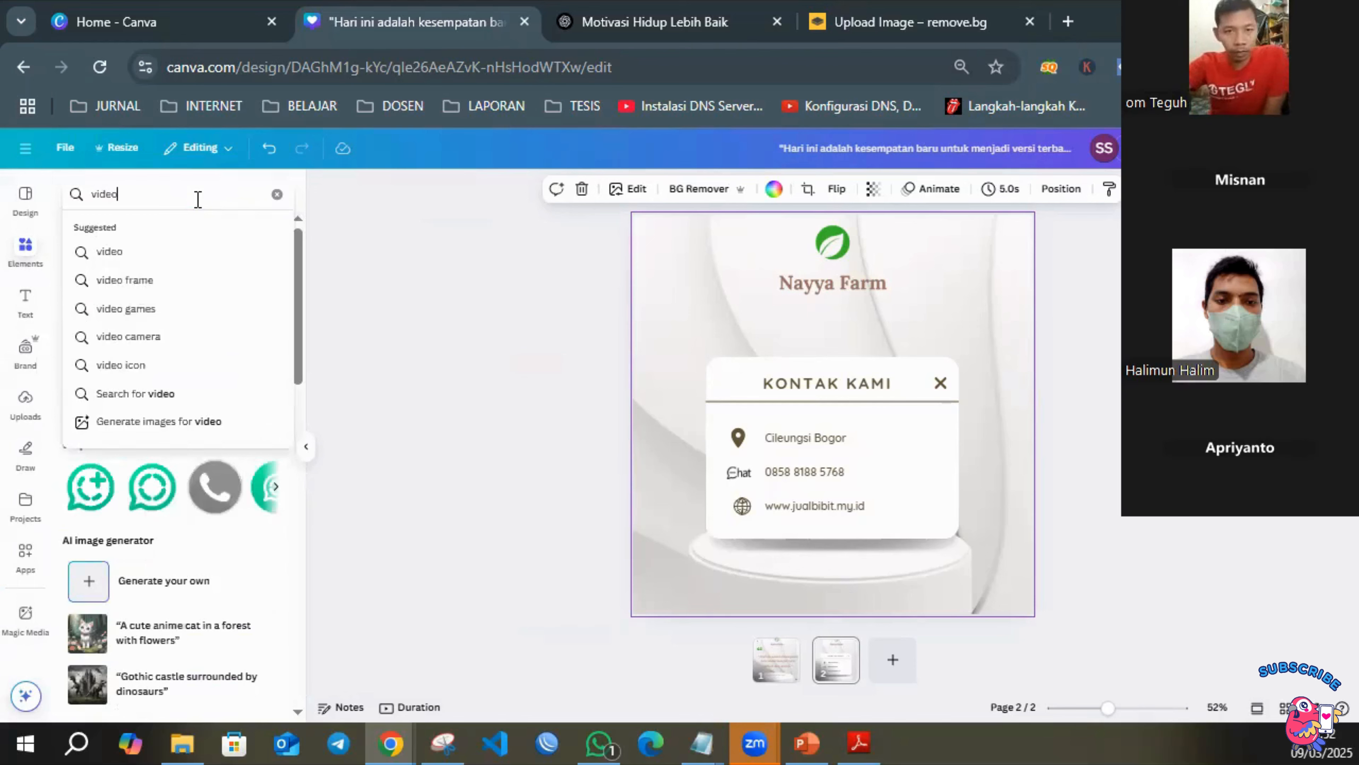
{"action": "key", "text": "Return"}
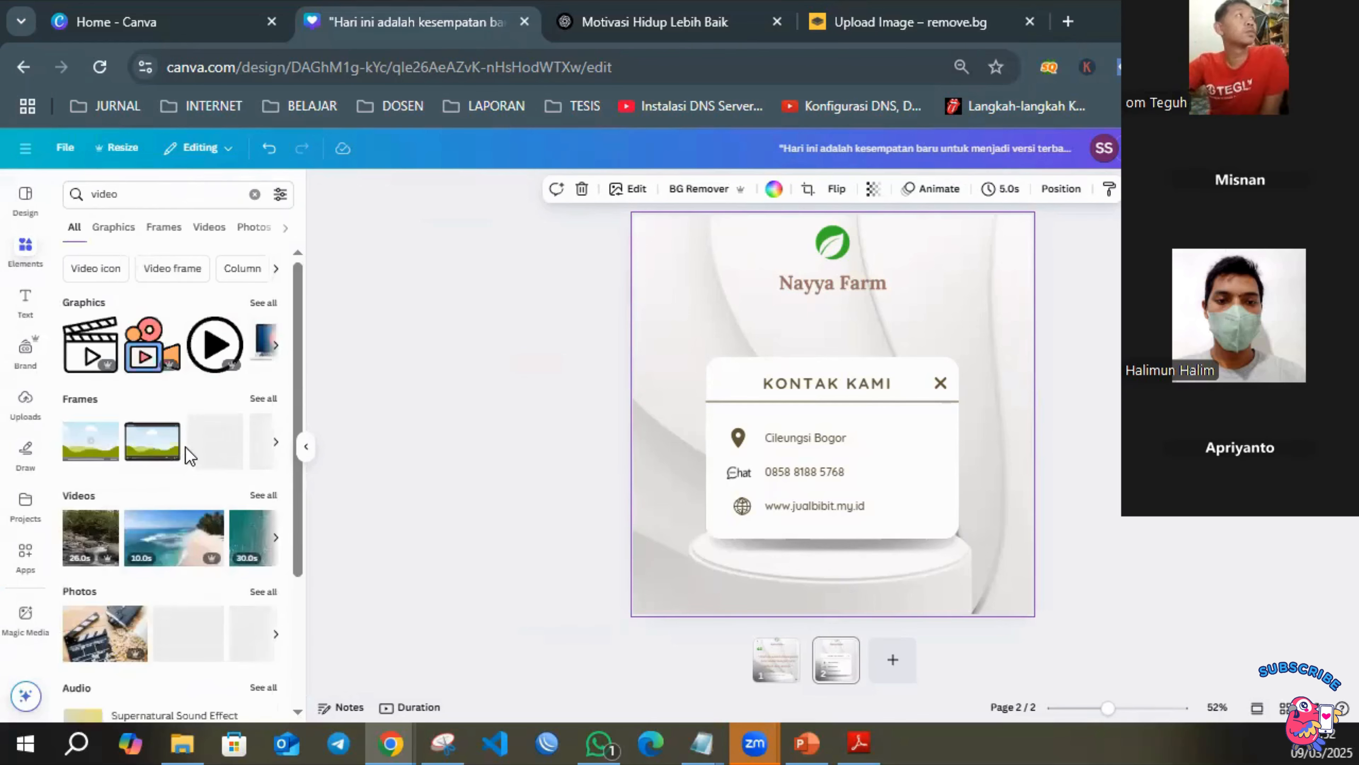
{"action": "scroll", "coordinate": [96, 458], "scroll_direction": "down", "scroll_amount": 2}
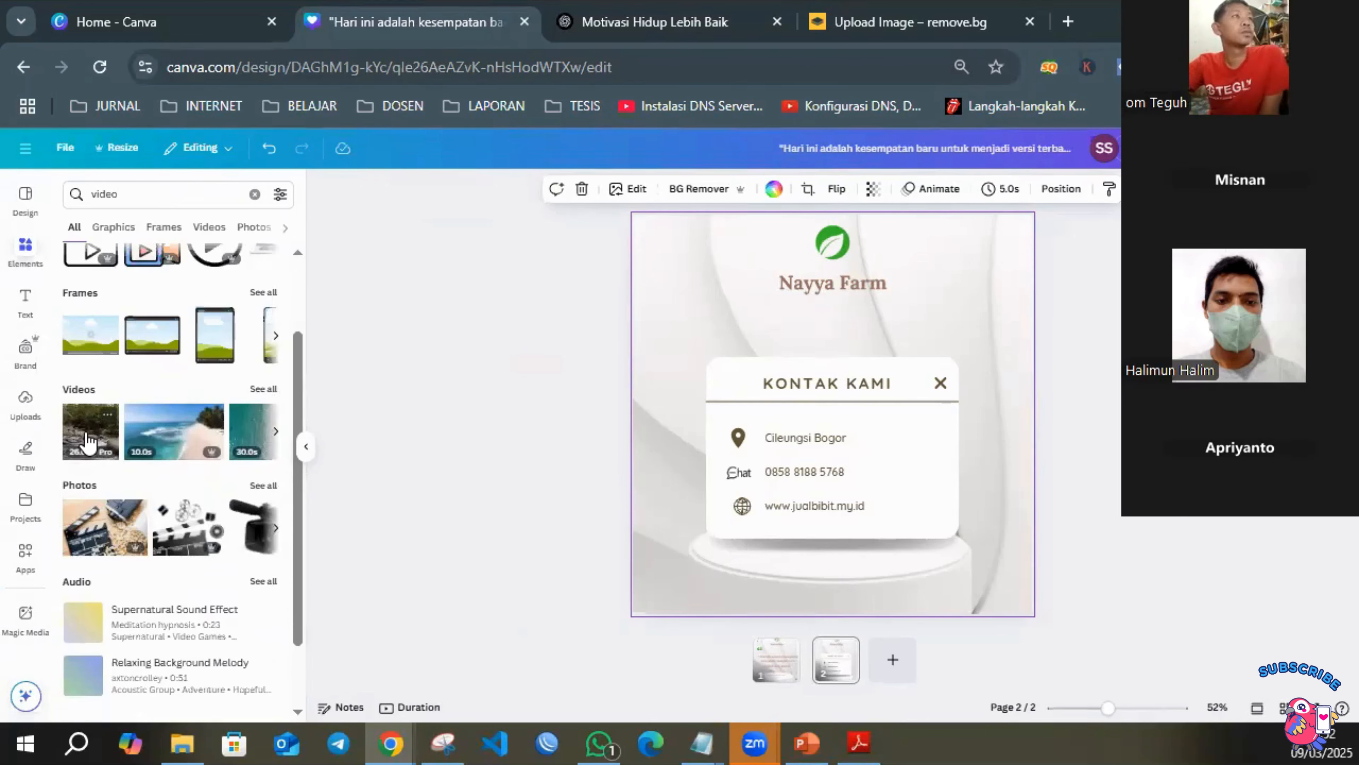
{"action": "left_click_drag", "start_coordinate": [105, 428], "coordinate": [690, 349]}
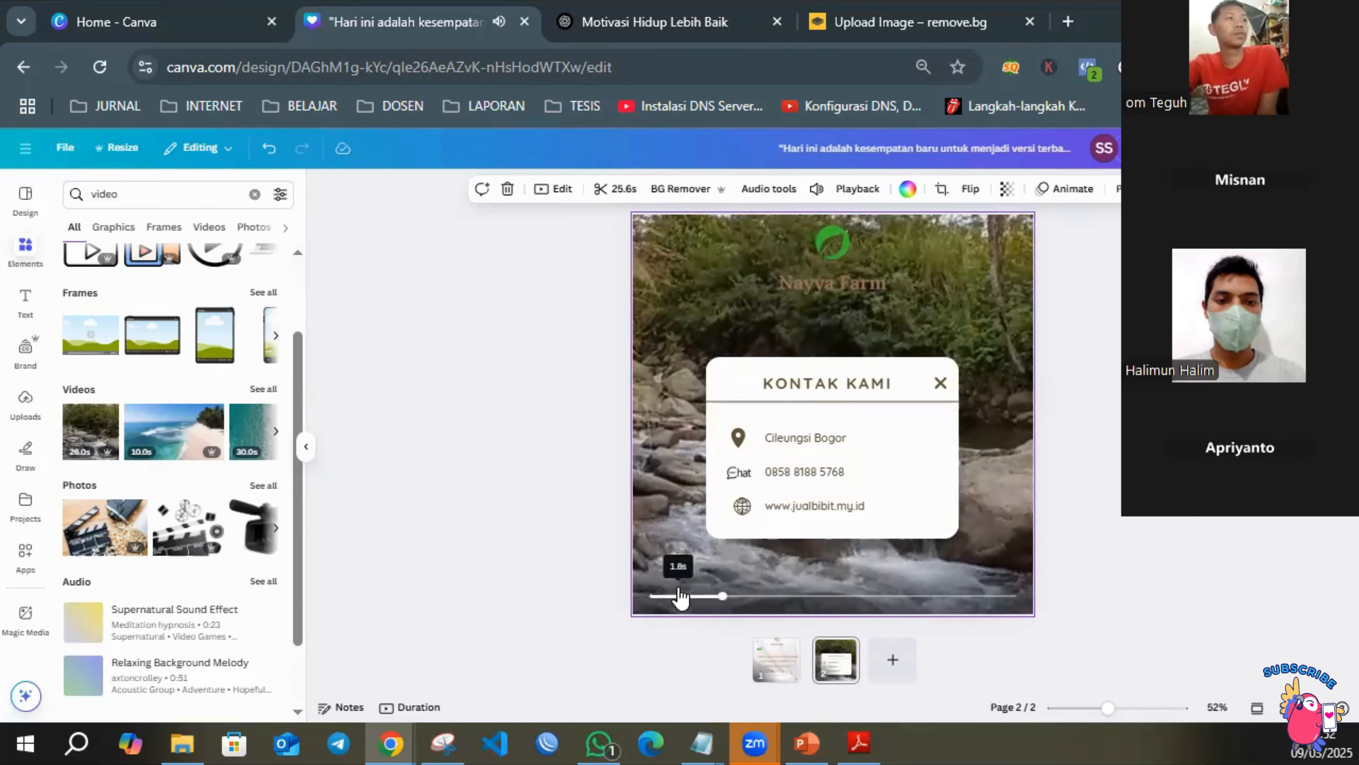
{"action": "key", "text": "ctrl+z"}
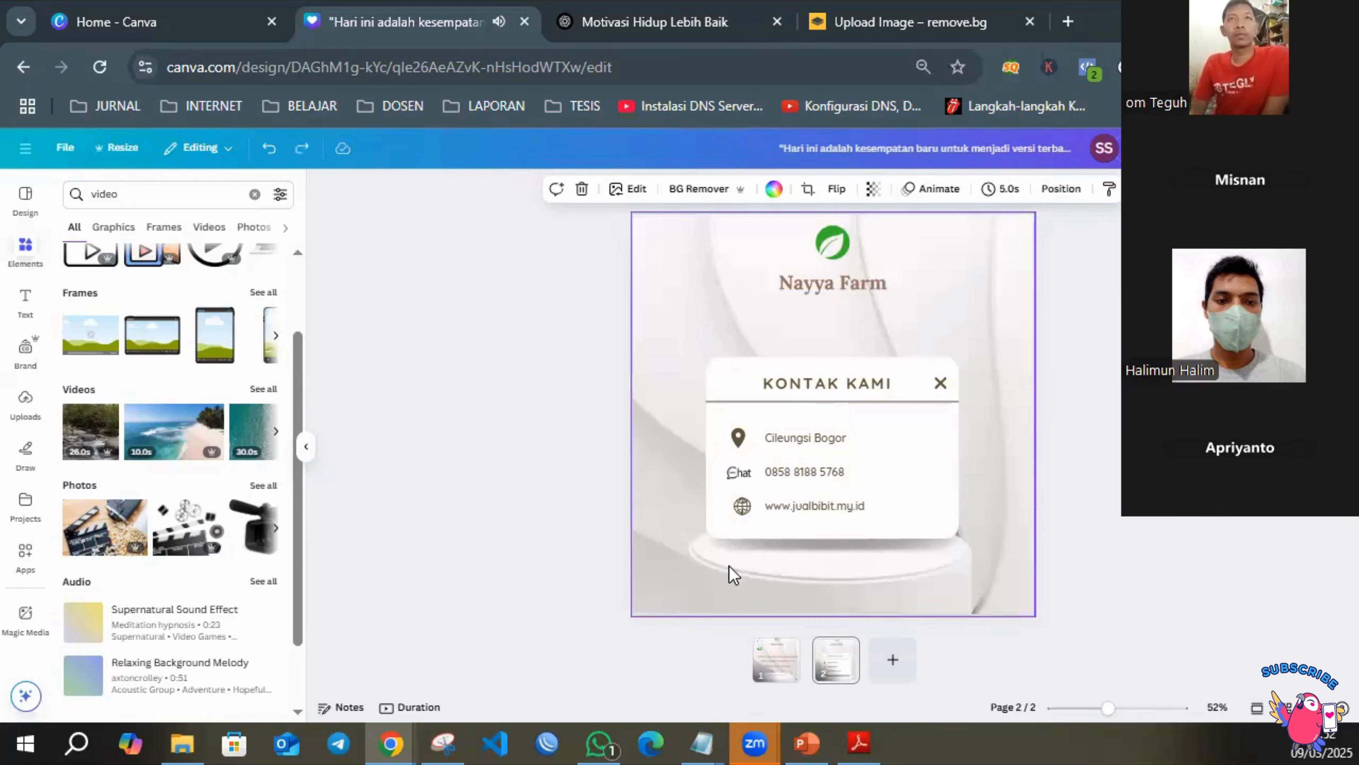
{"action": "left_click", "coordinate": [781, 665]}
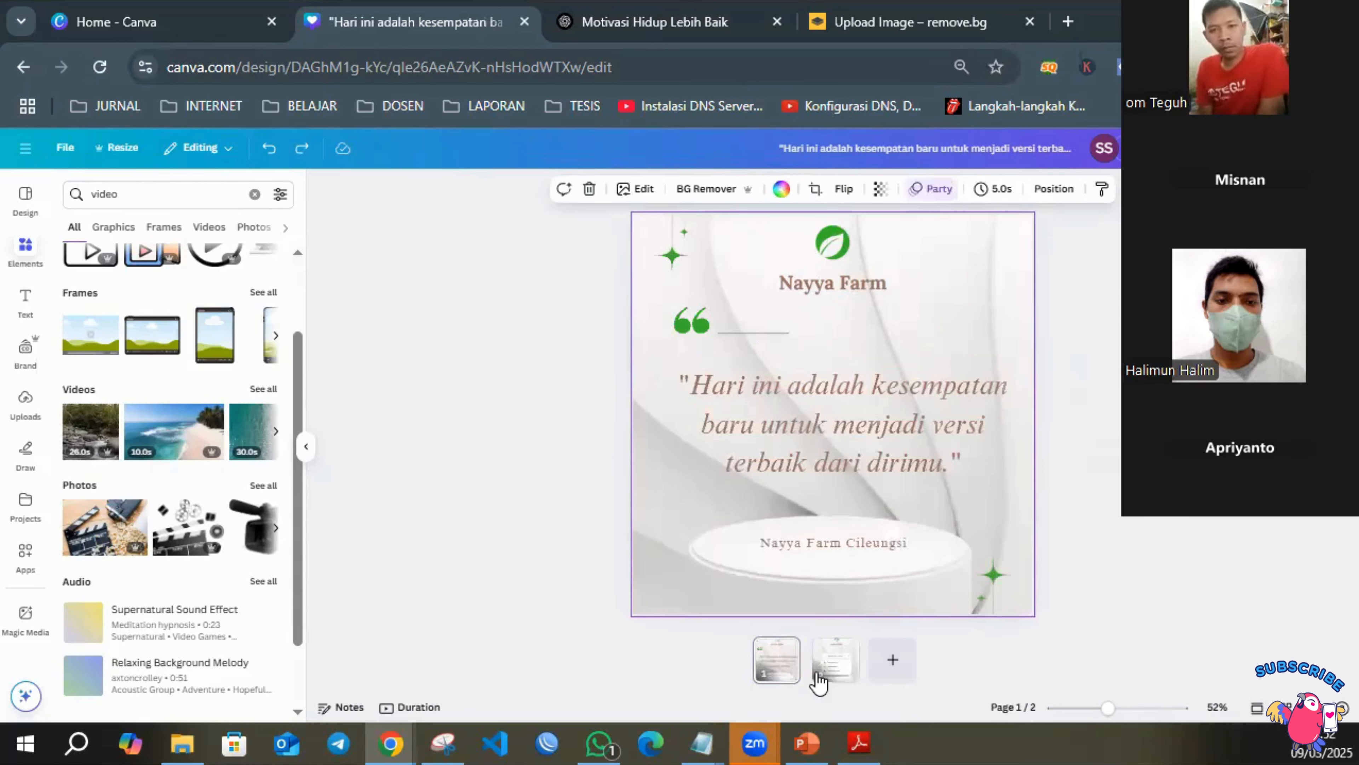
{"action": "left_click", "coordinate": [826, 664]}
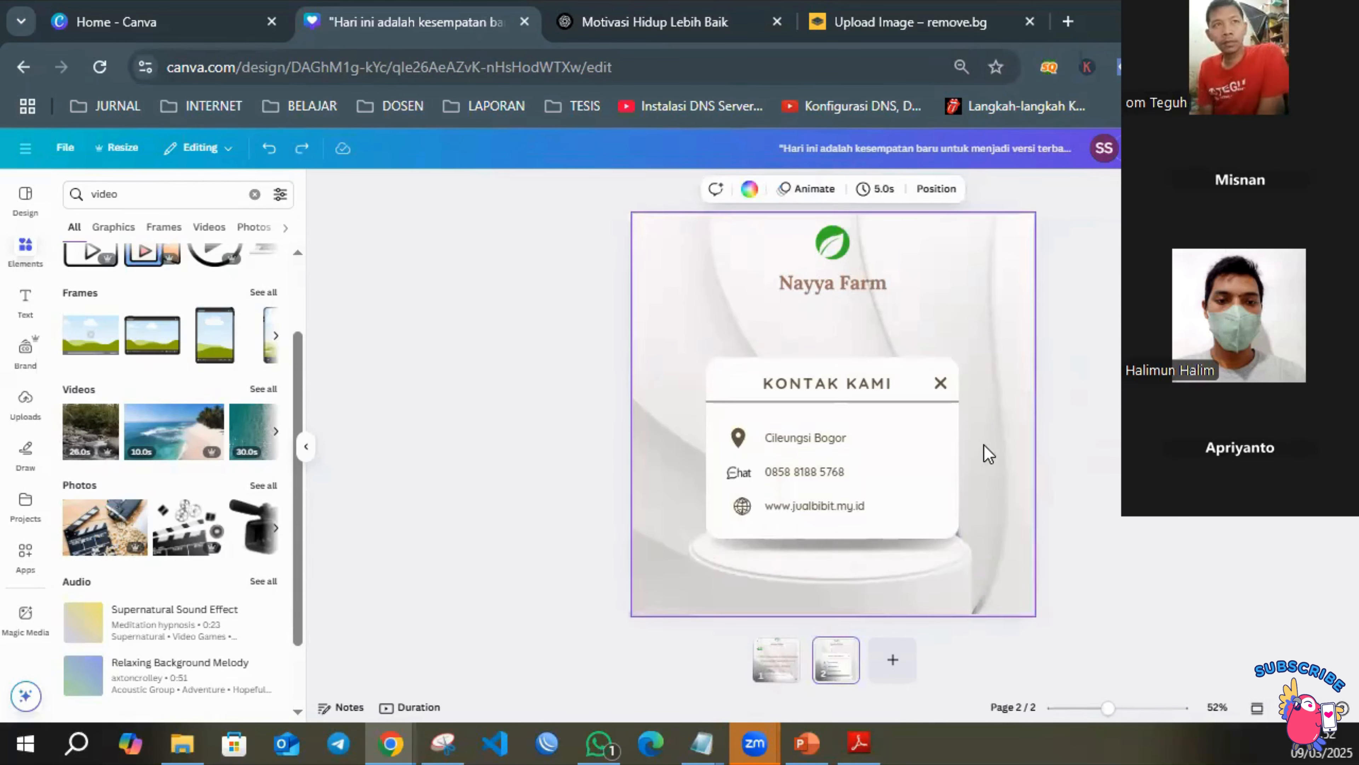
Search the elements for "audio", add the "Wide Space" track starting at the quote page, and preview the design with sound.
{"action": "left_click", "coordinate": [145, 194]}
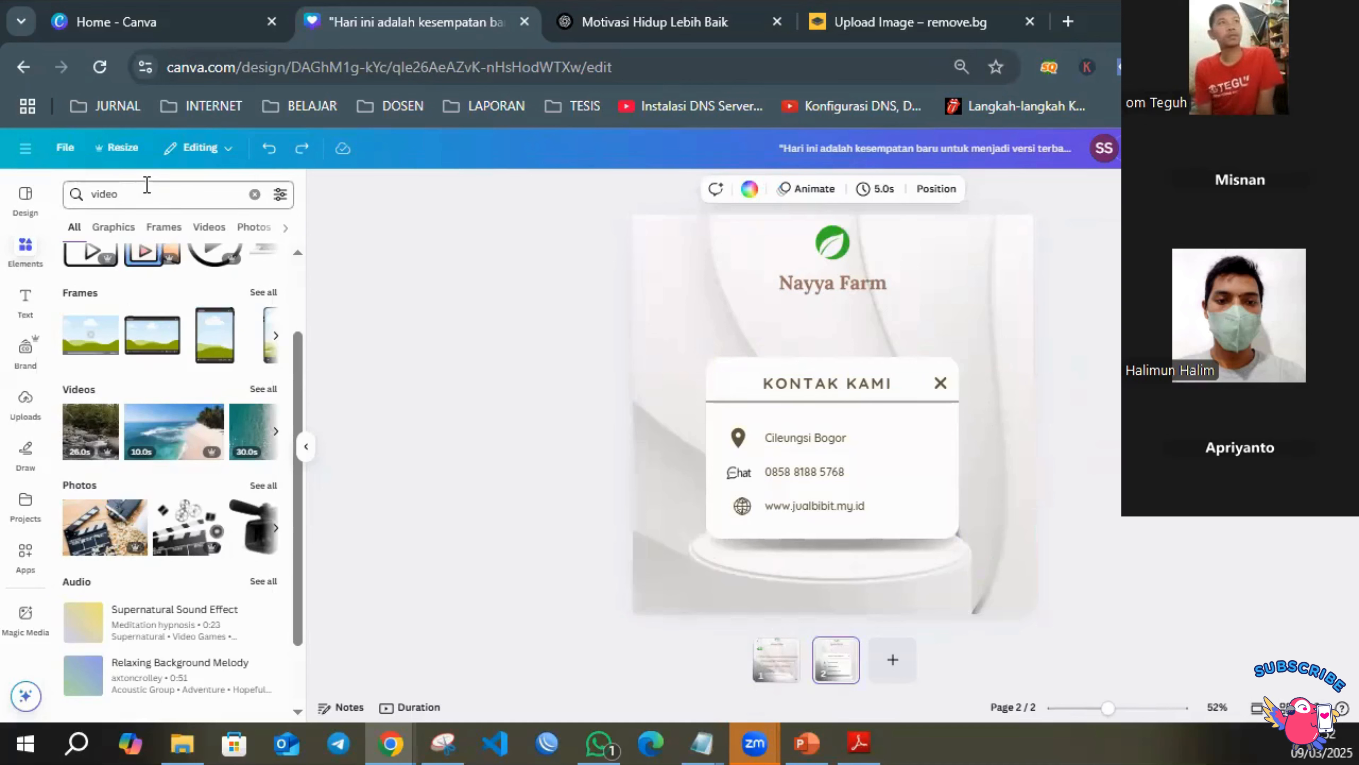
{"action": "type", "text": "audio"}
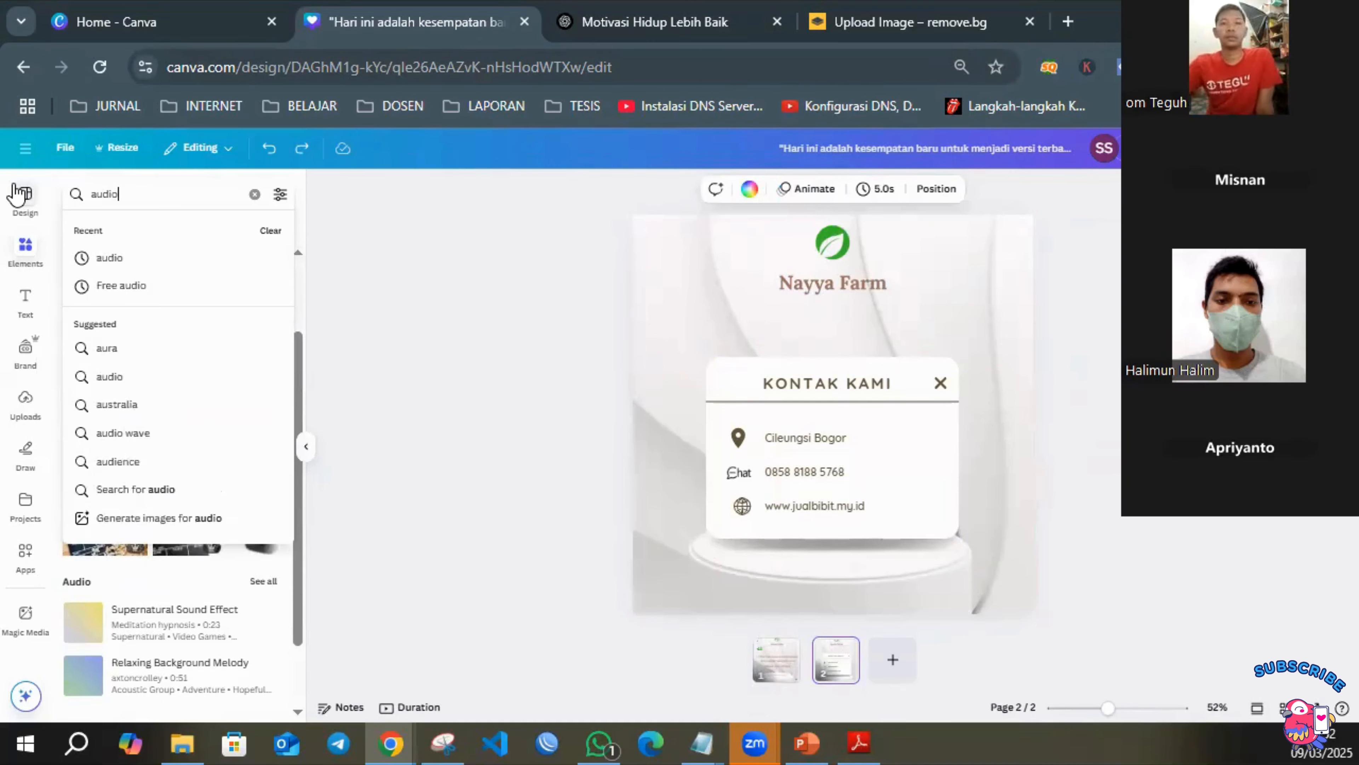
{"action": "key", "text": "Return"}
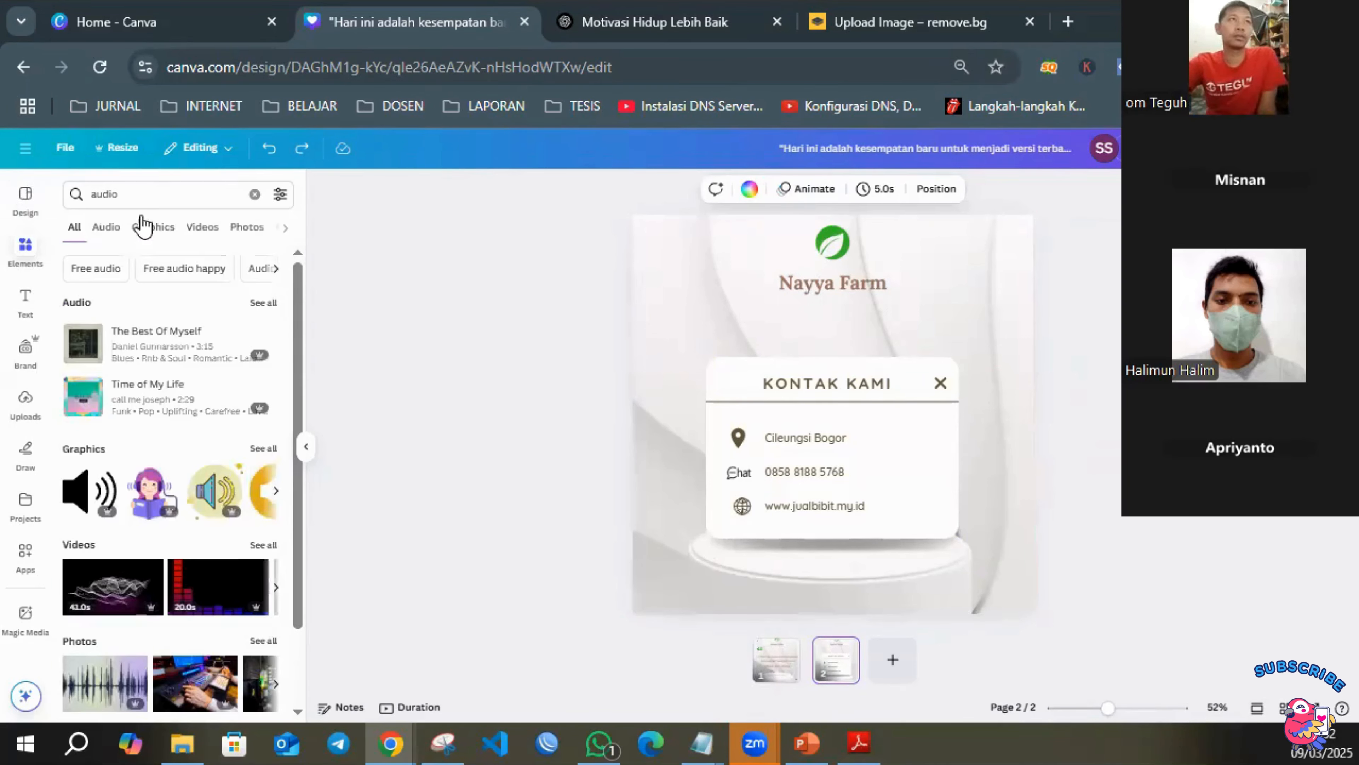
{"action": "left_click", "coordinate": [263, 304]}
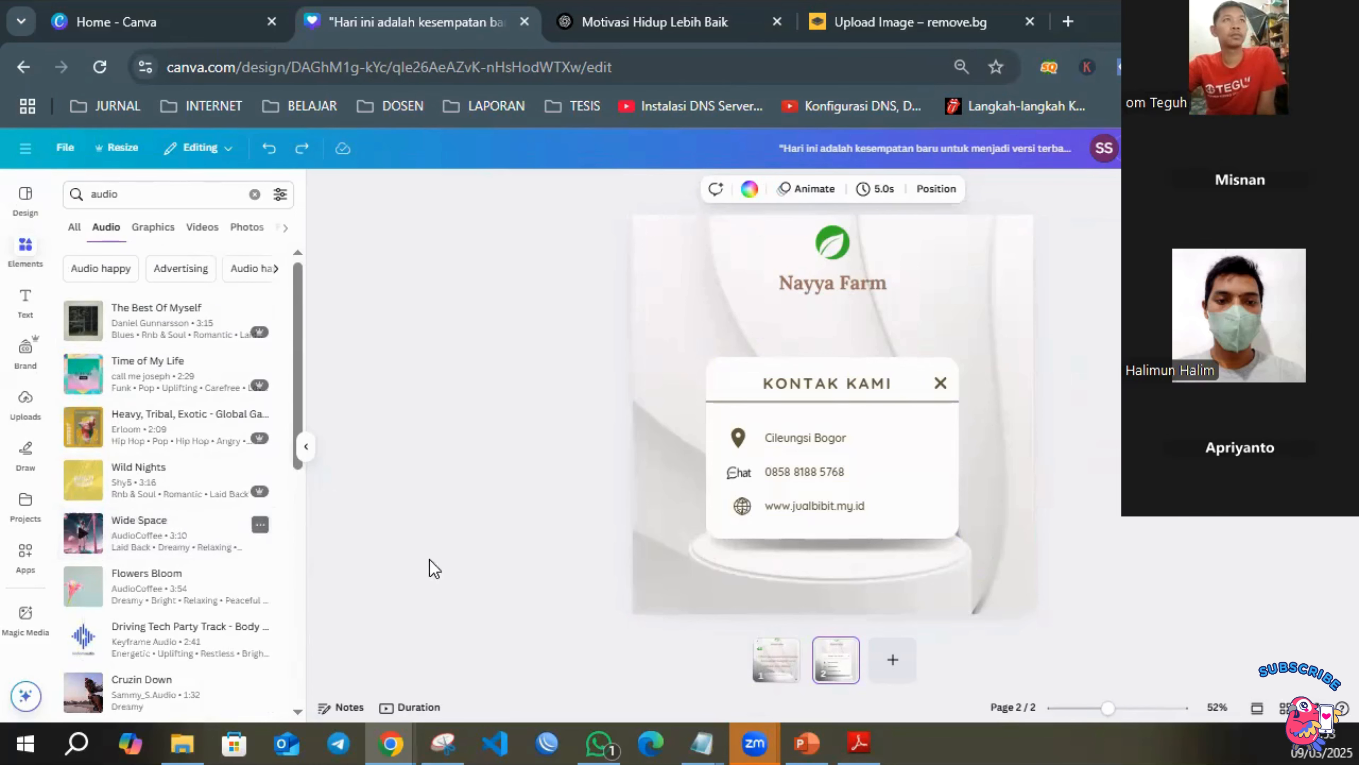
{"action": "left_click", "coordinate": [775, 664]}
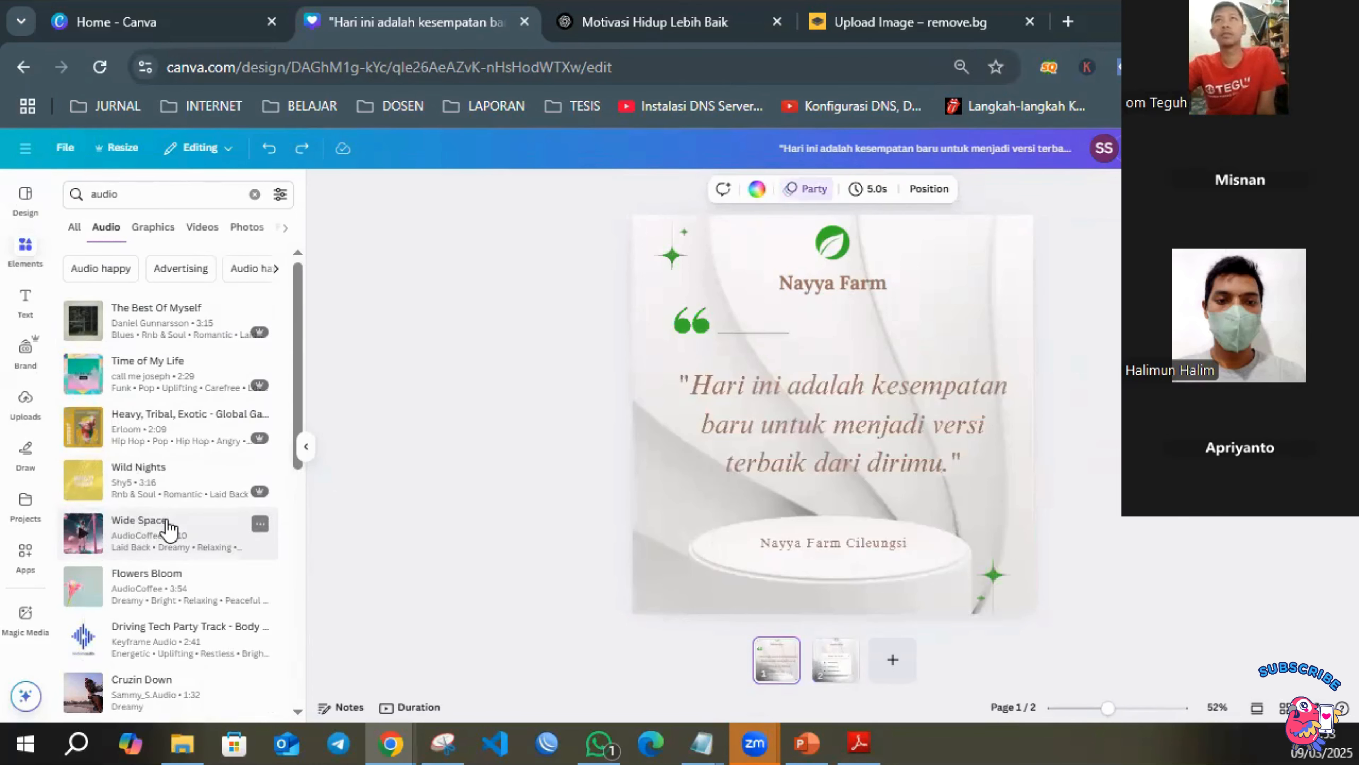
{"action": "left_click_drag", "start_coordinate": [182, 529], "coordinate": [759, 673]}
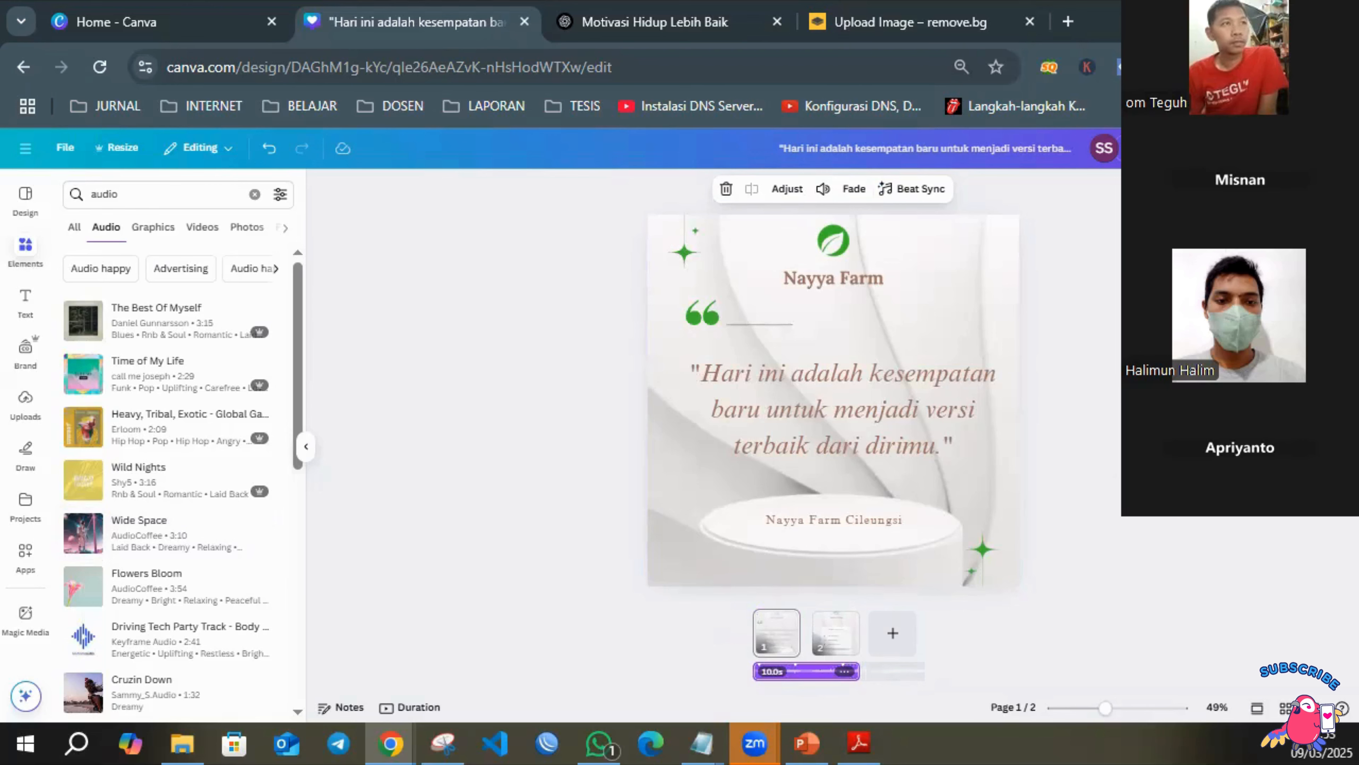
{"action": "key", "text": "space"}
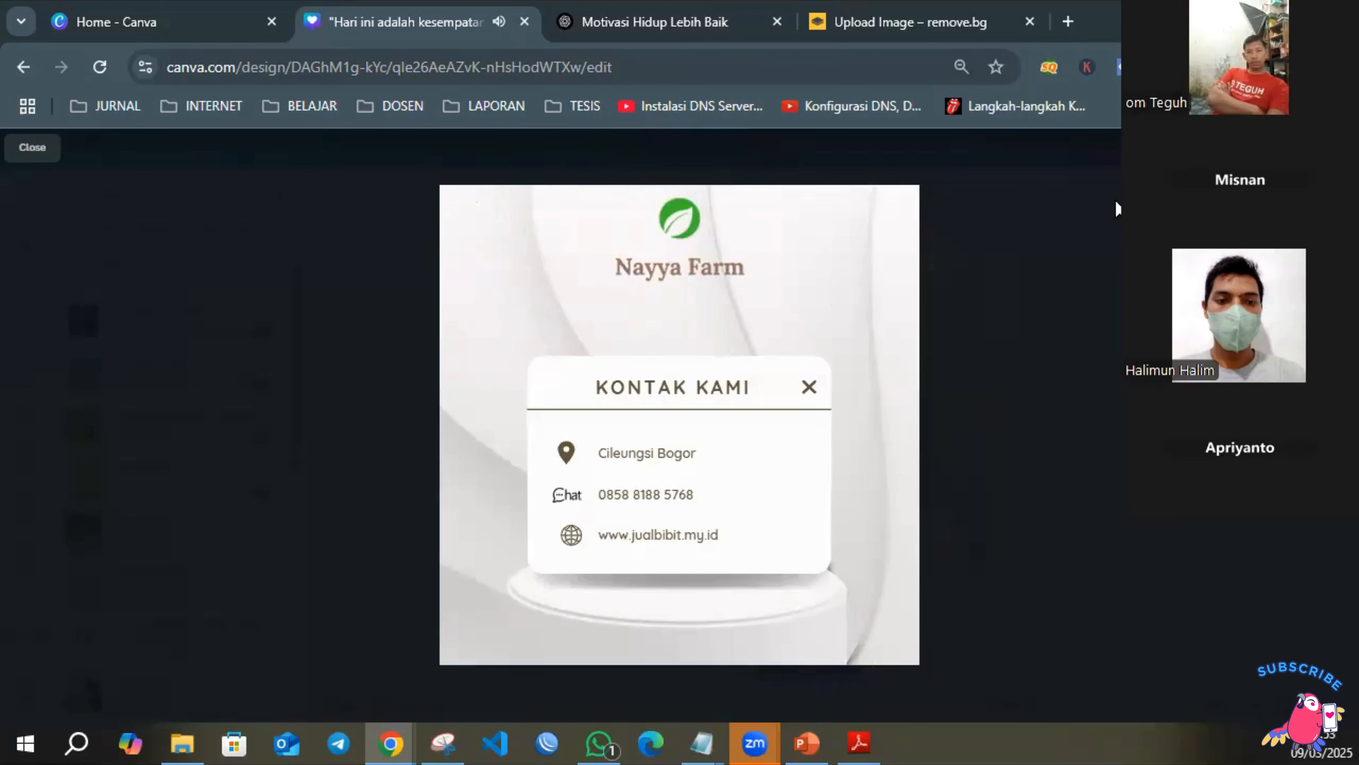
{"action": "key", "text": "Escape"}
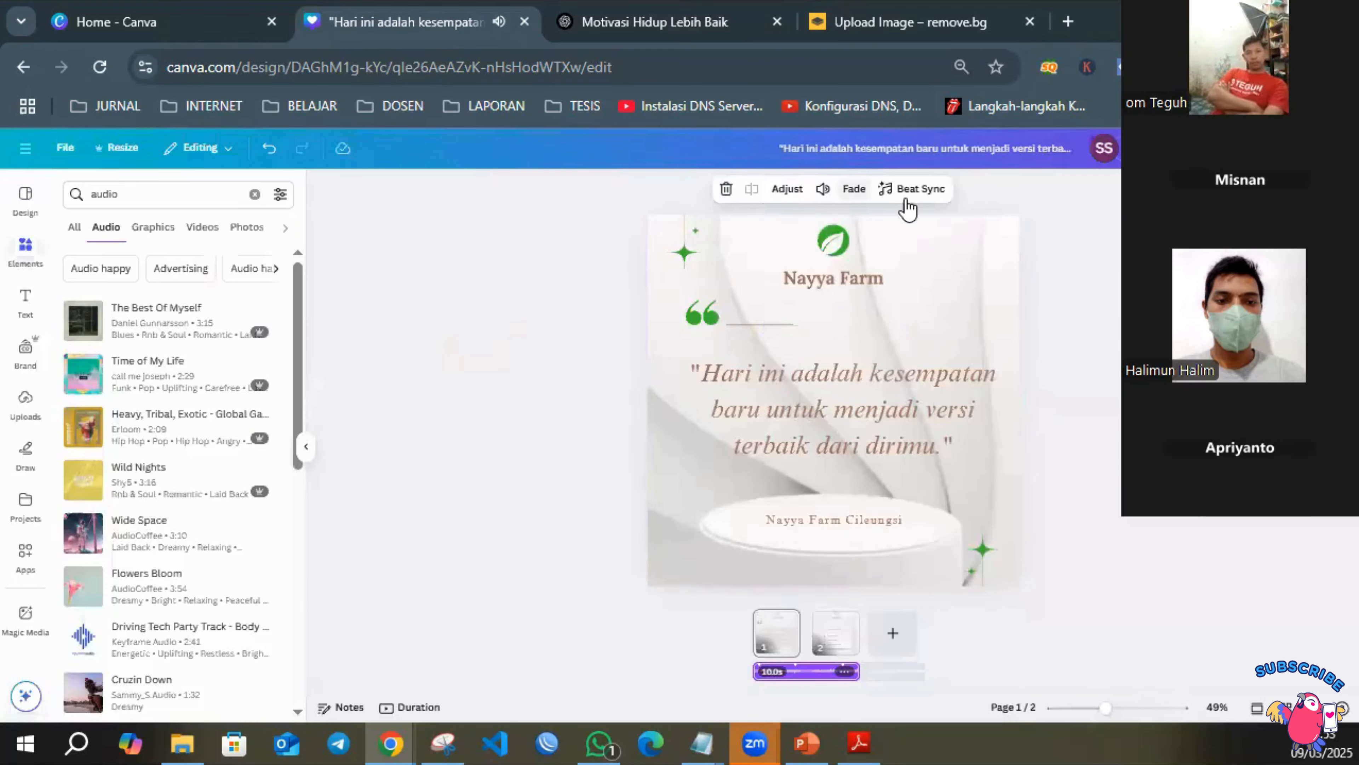
Apply the Rise page animation to the contact page.
{"action": "left_click", "coordinate": [998, 277]}
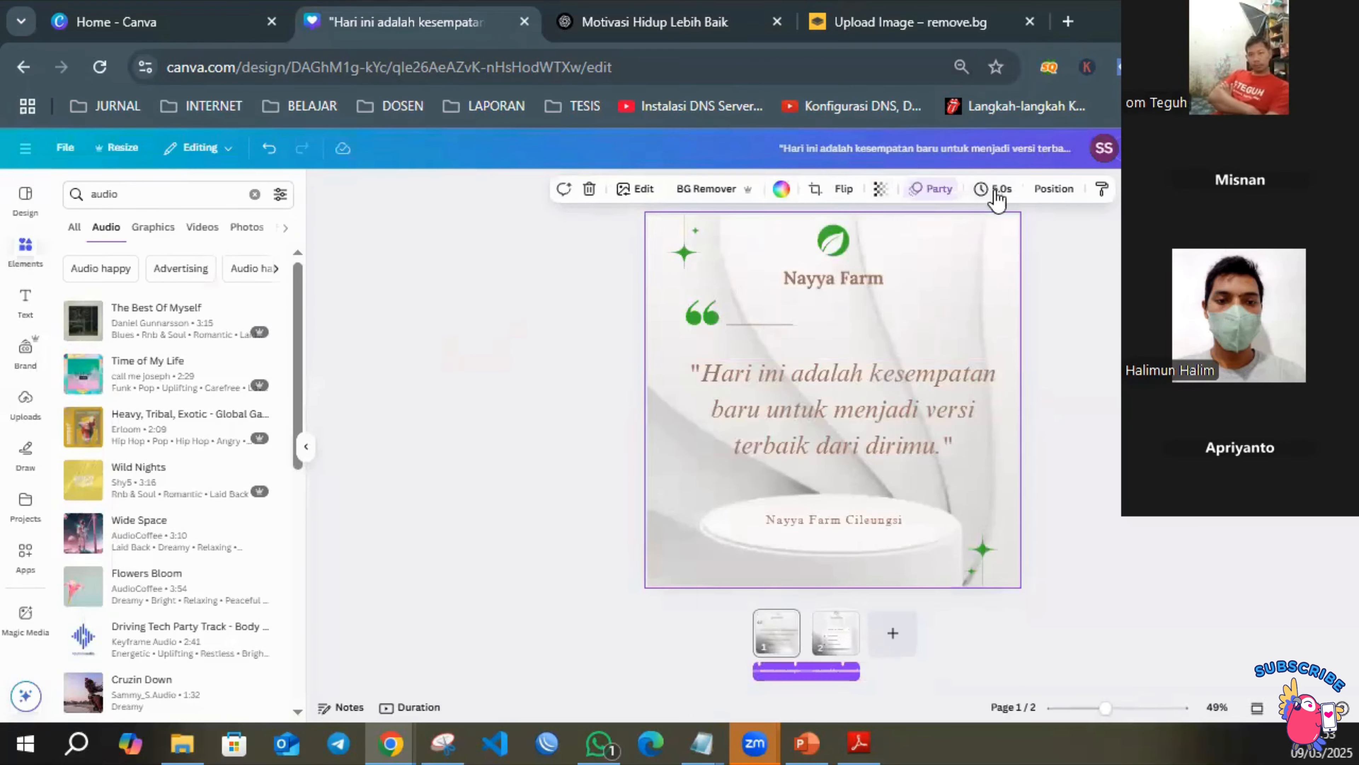
{"action": "left_click", "coordinate": [937, 190]}
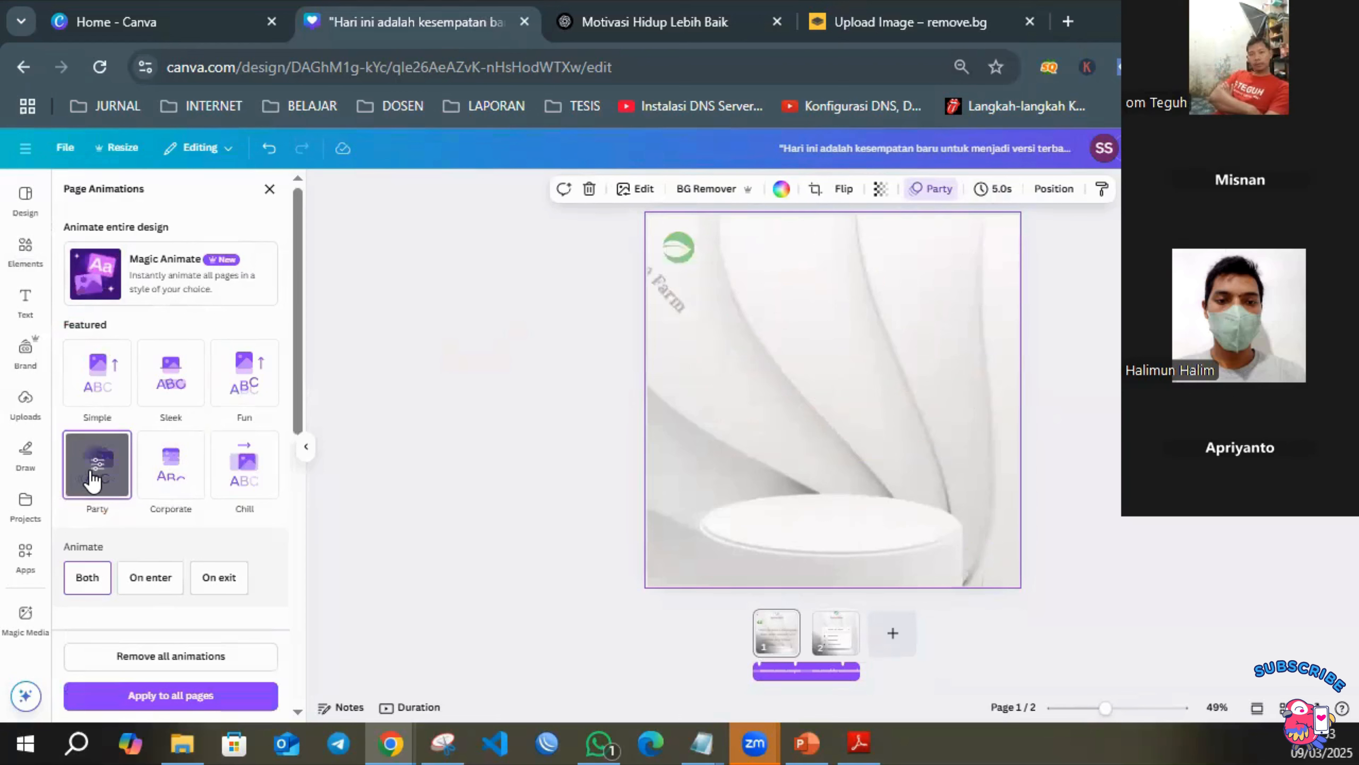
{"action": "left_click", "coordinate": [836, 640]}
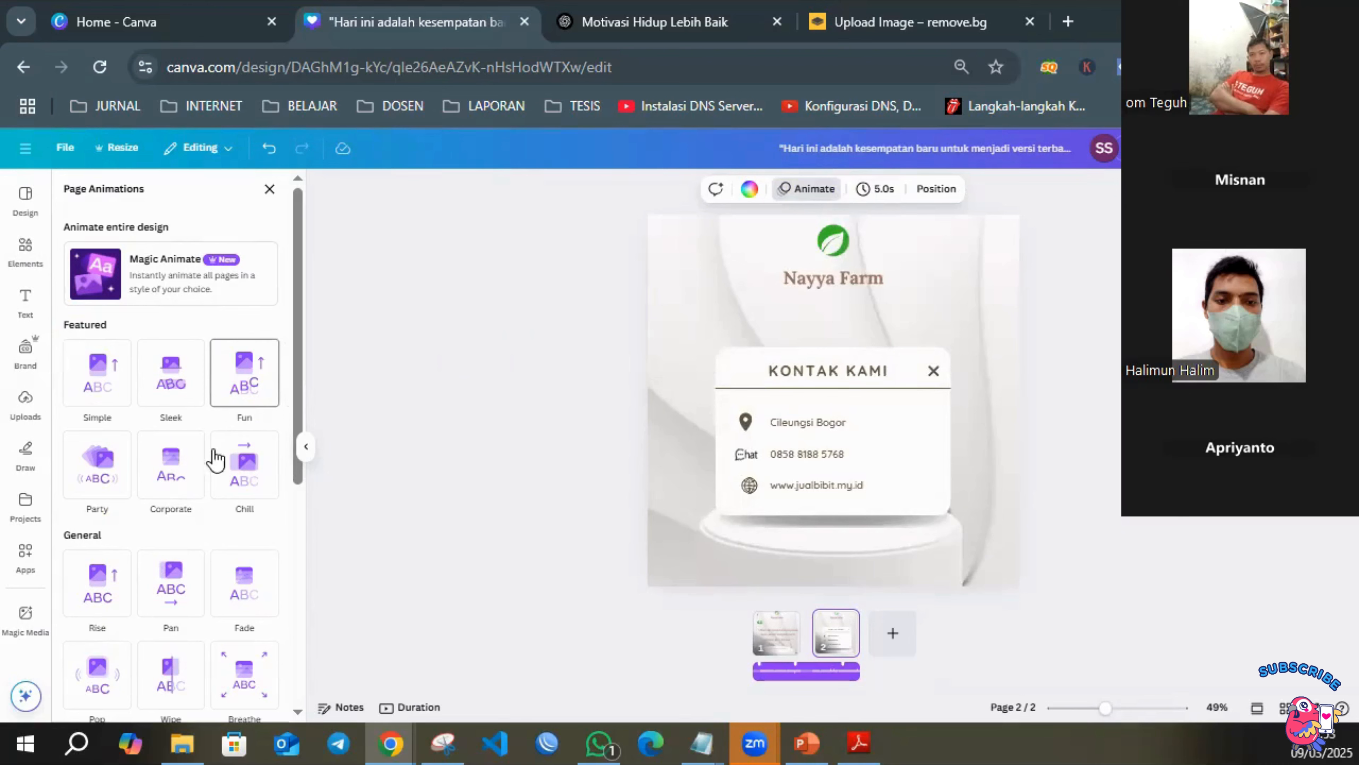
{"action": "left_click", "coordinate": [182, 592]}
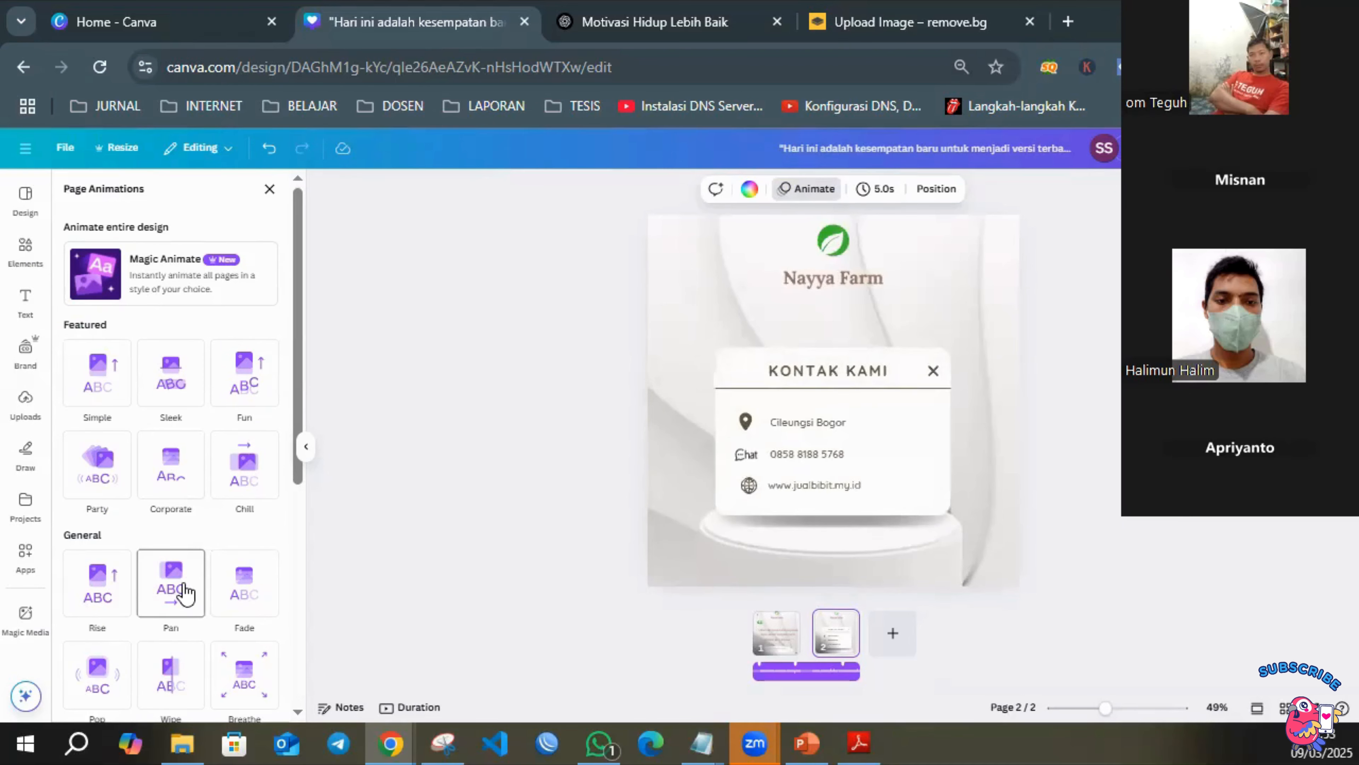
{"action": "left_click", "coordinate": [117, 604]}
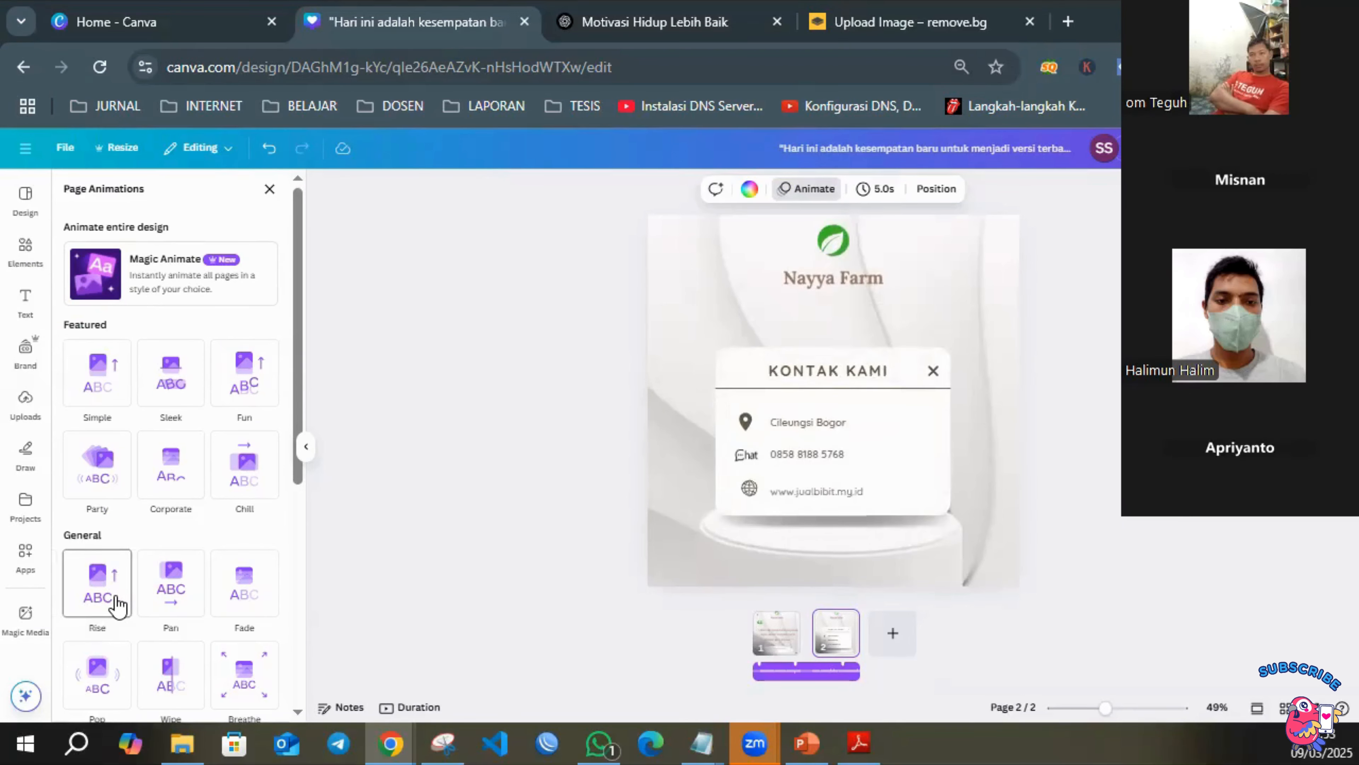
{"action": "left_click", "coordinate": [114, 599]}
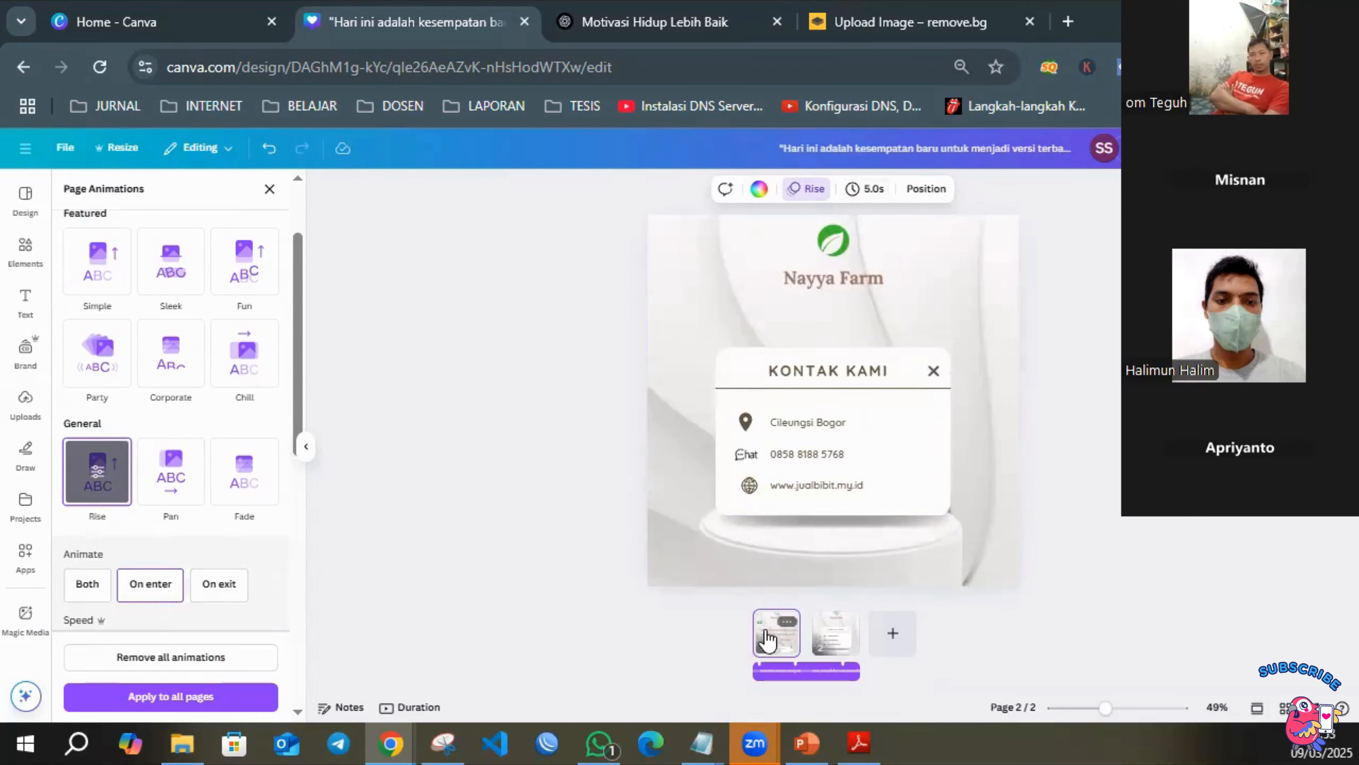
Set the quote page's timing to 7.5 seconds, apply it to all pages, and preview the design.
{"action": "left_click", "coordinate": [763, 645]}
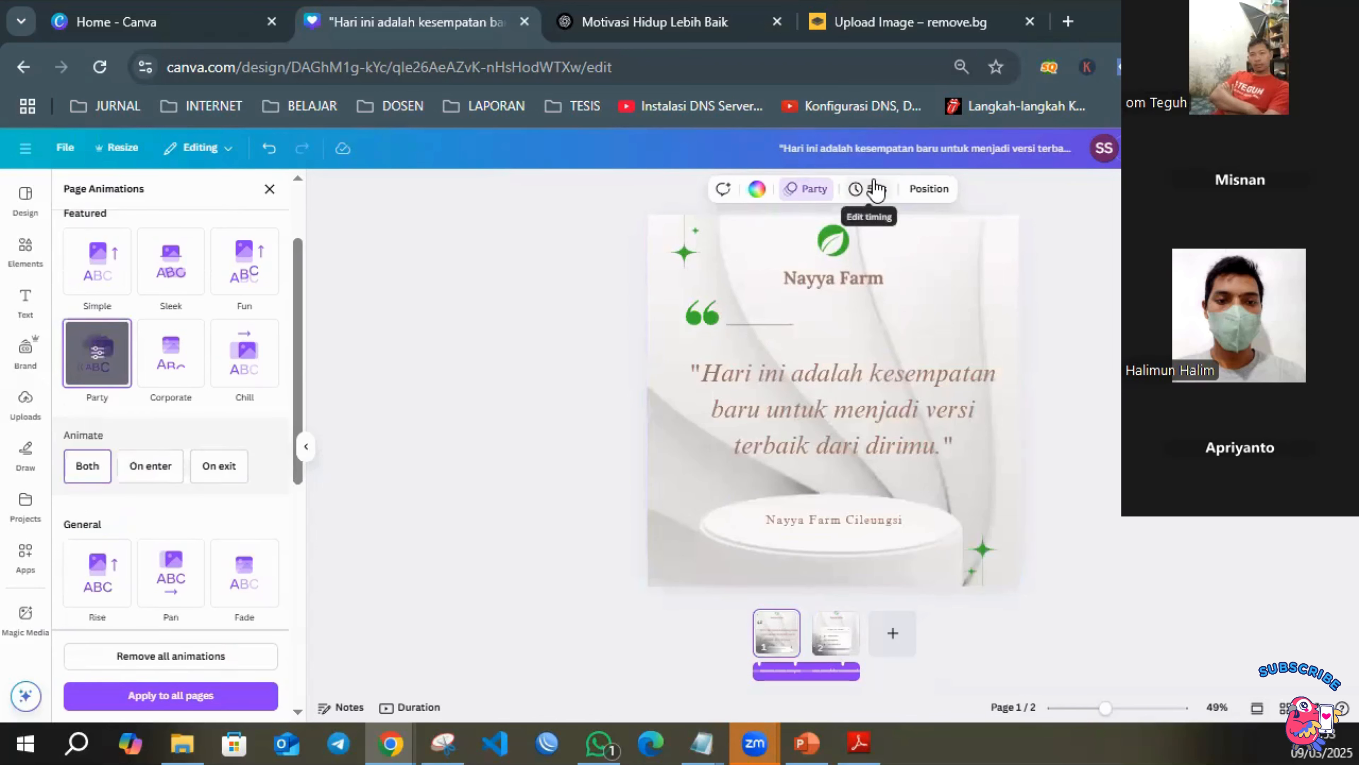
{"action": "left_click", "coordinate": [881, 202]}
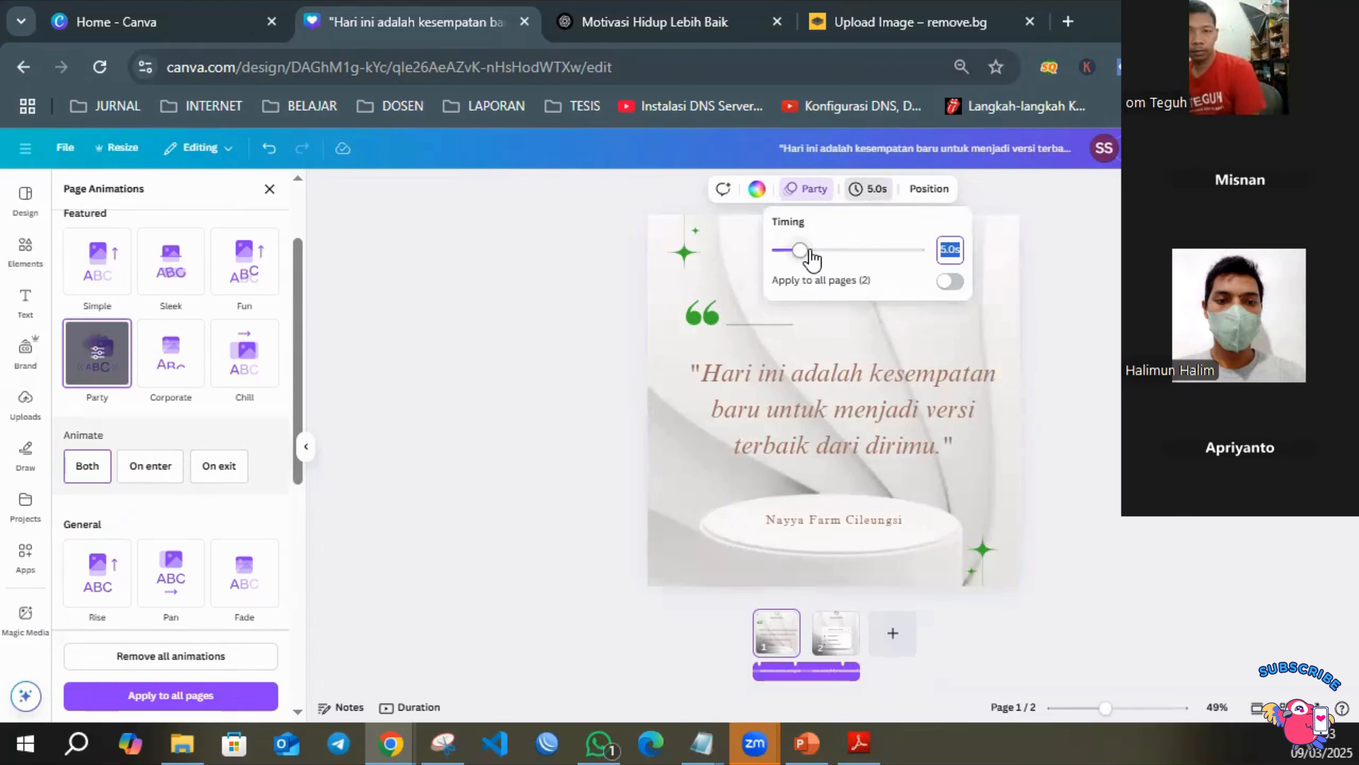
{"action": "left_click", "coordinate": [812, 250]}
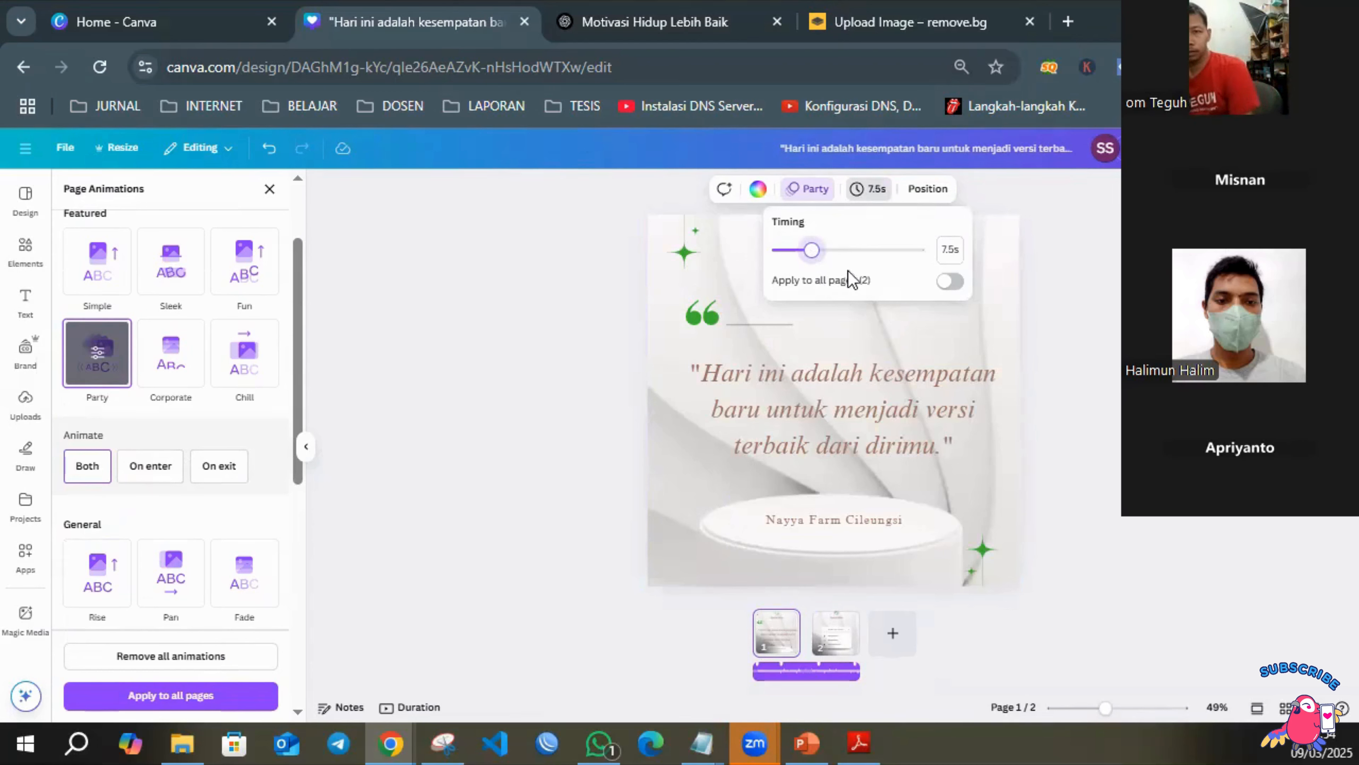
{"action": "left_click", "coordinate": [953, 283]}
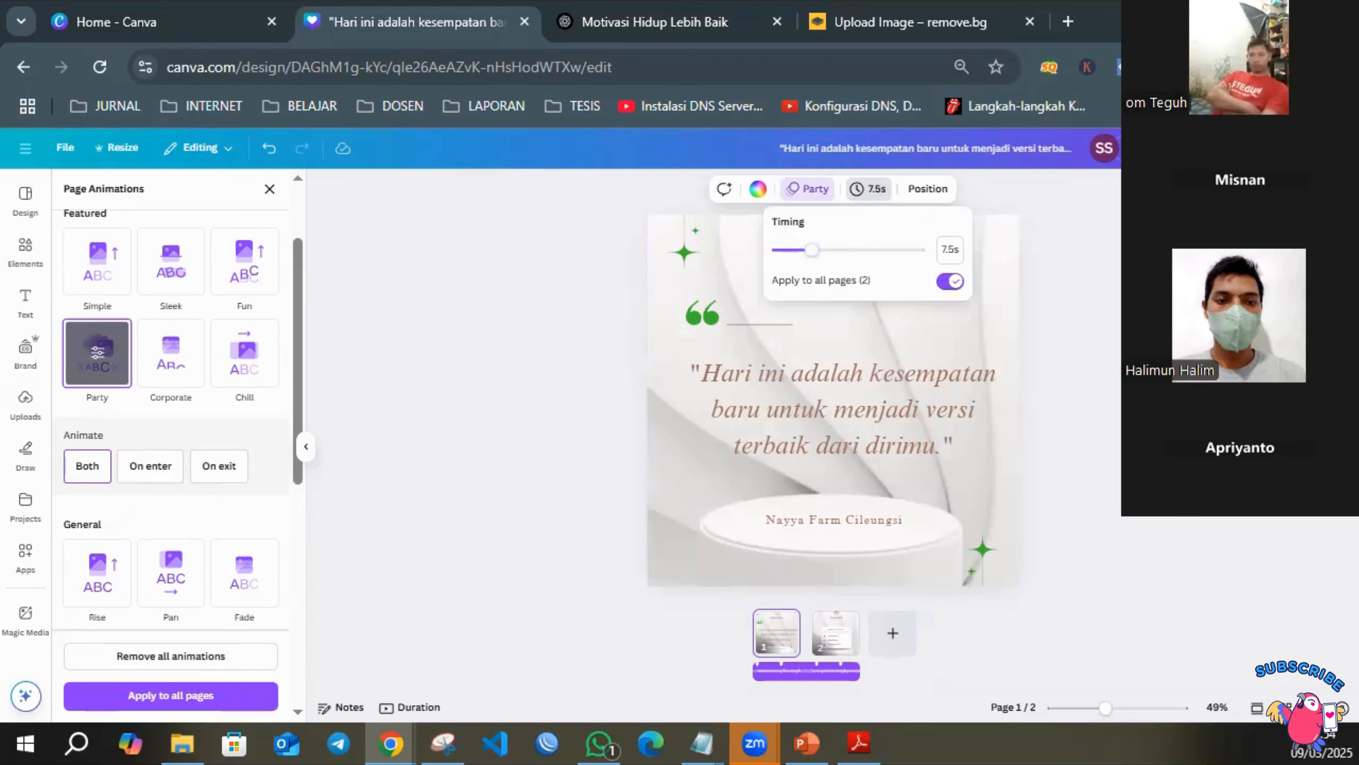
{"action": "left_click", "coordinate": [1222, 148]}
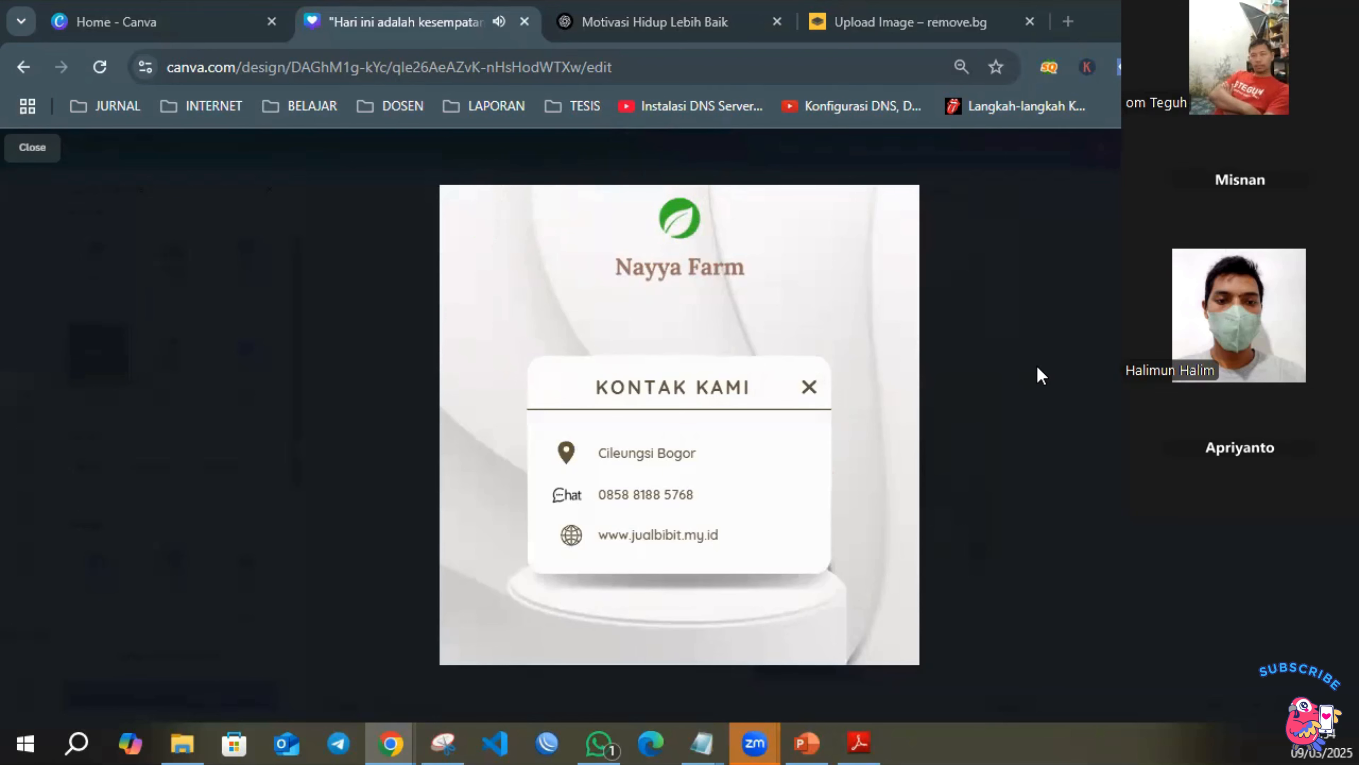
{"action": "key", "text": "Escape"}
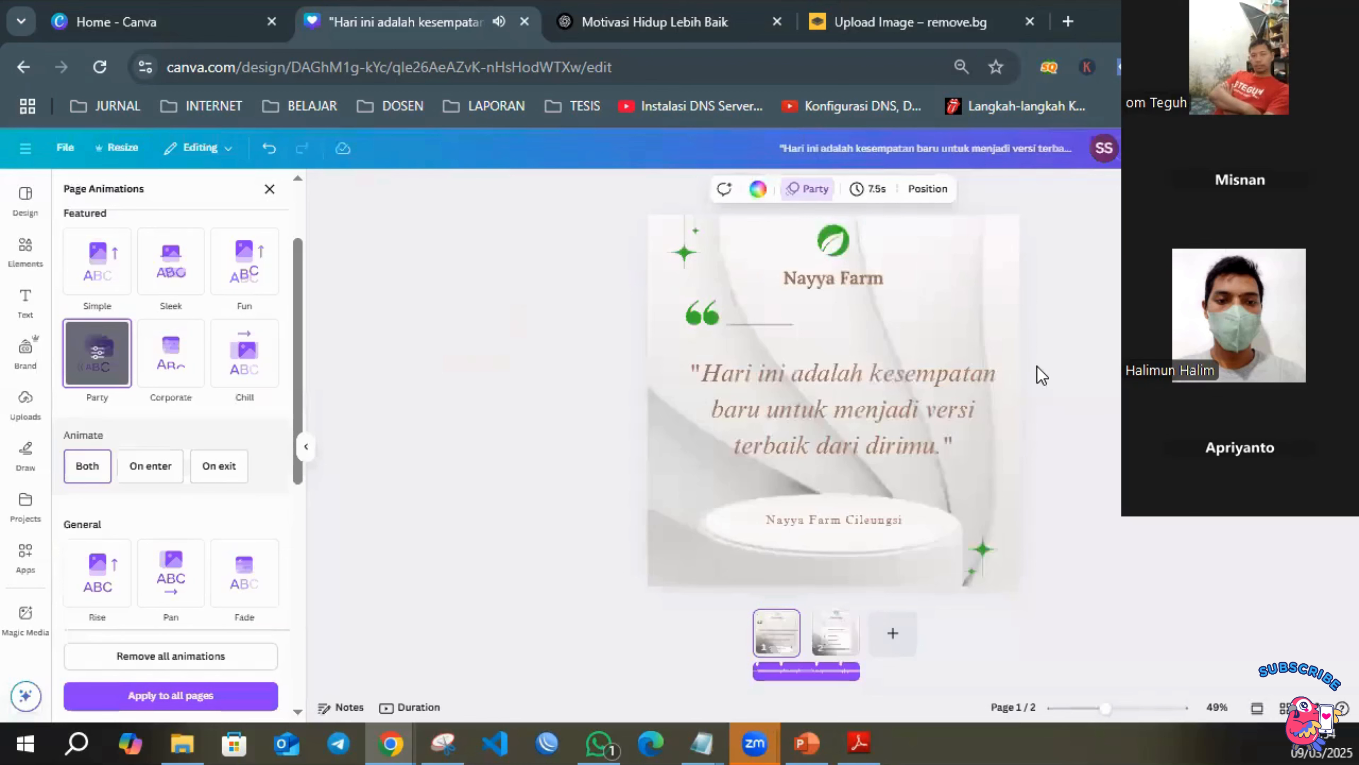
Give the Wide Space audio track a fade-in and a fade-out of 0.4 seconds each.
{"action": "left_click", "coordinate": [801, 672]}
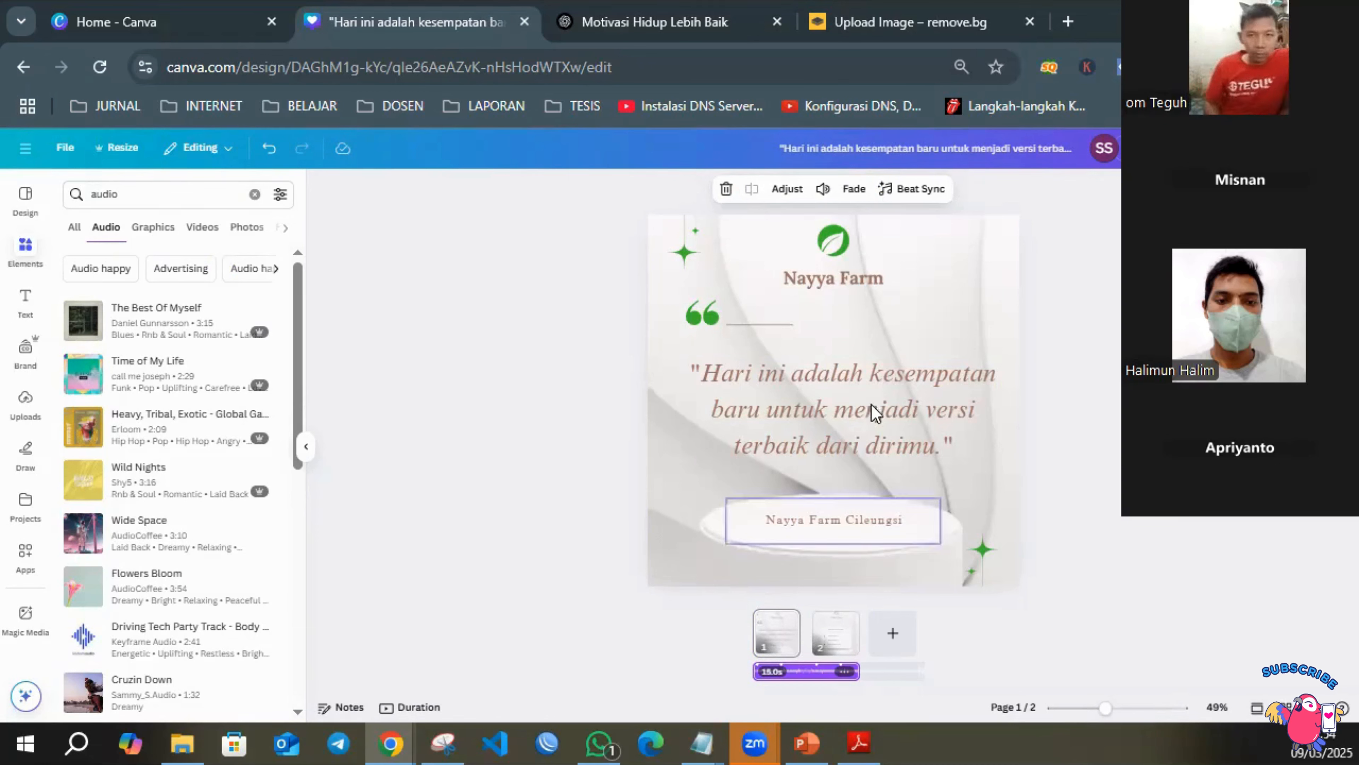
{"action": "left_click", "coordinate": [857, 193]}
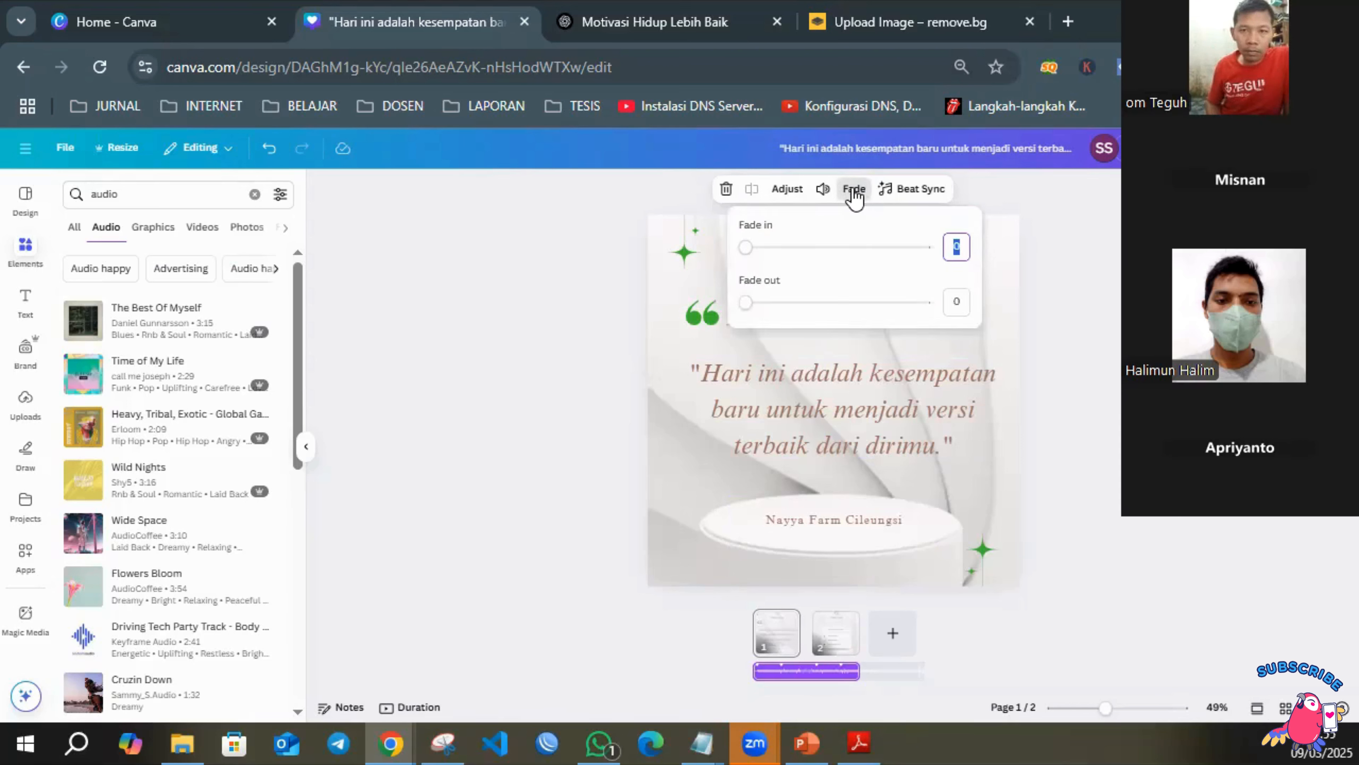
{"action": "left_click", "coordinate": [760, 303]}
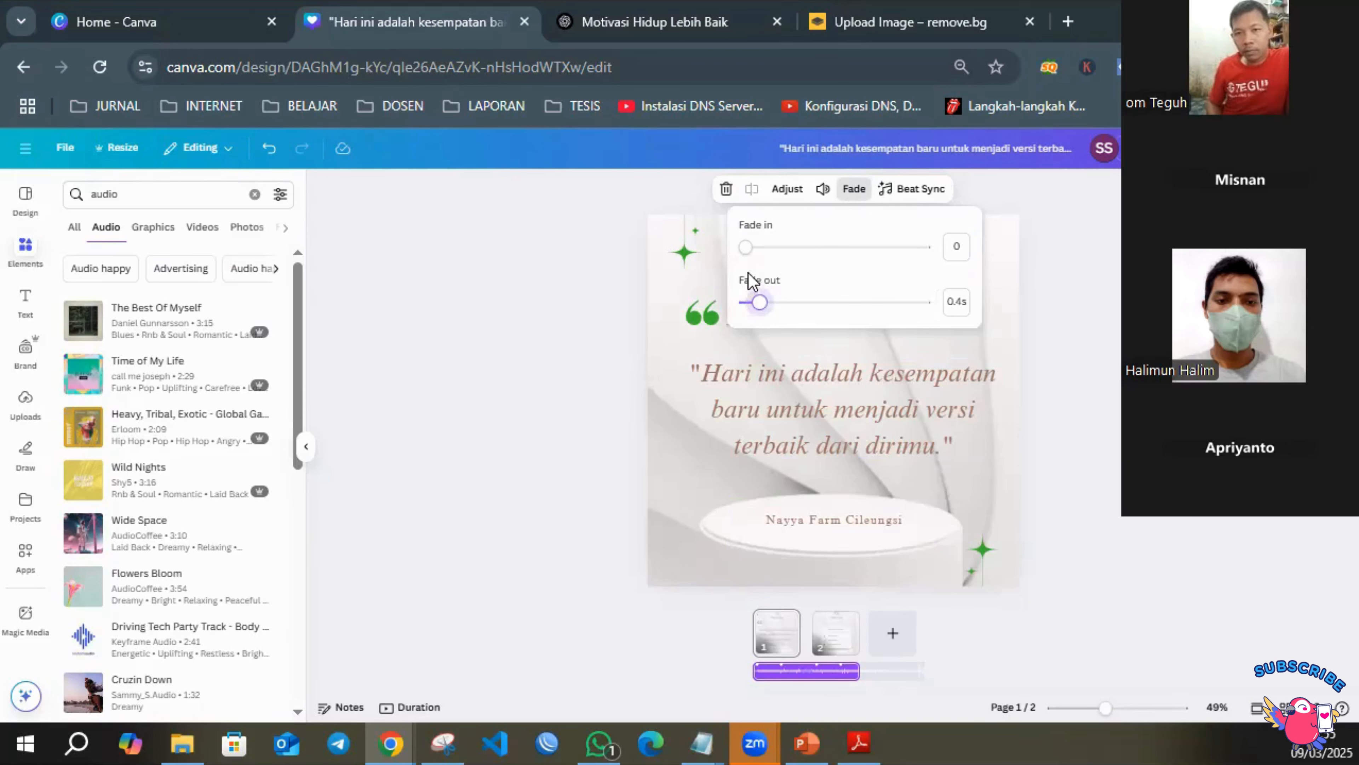
{"action": "left_click", "coordinate": [758, 248]}
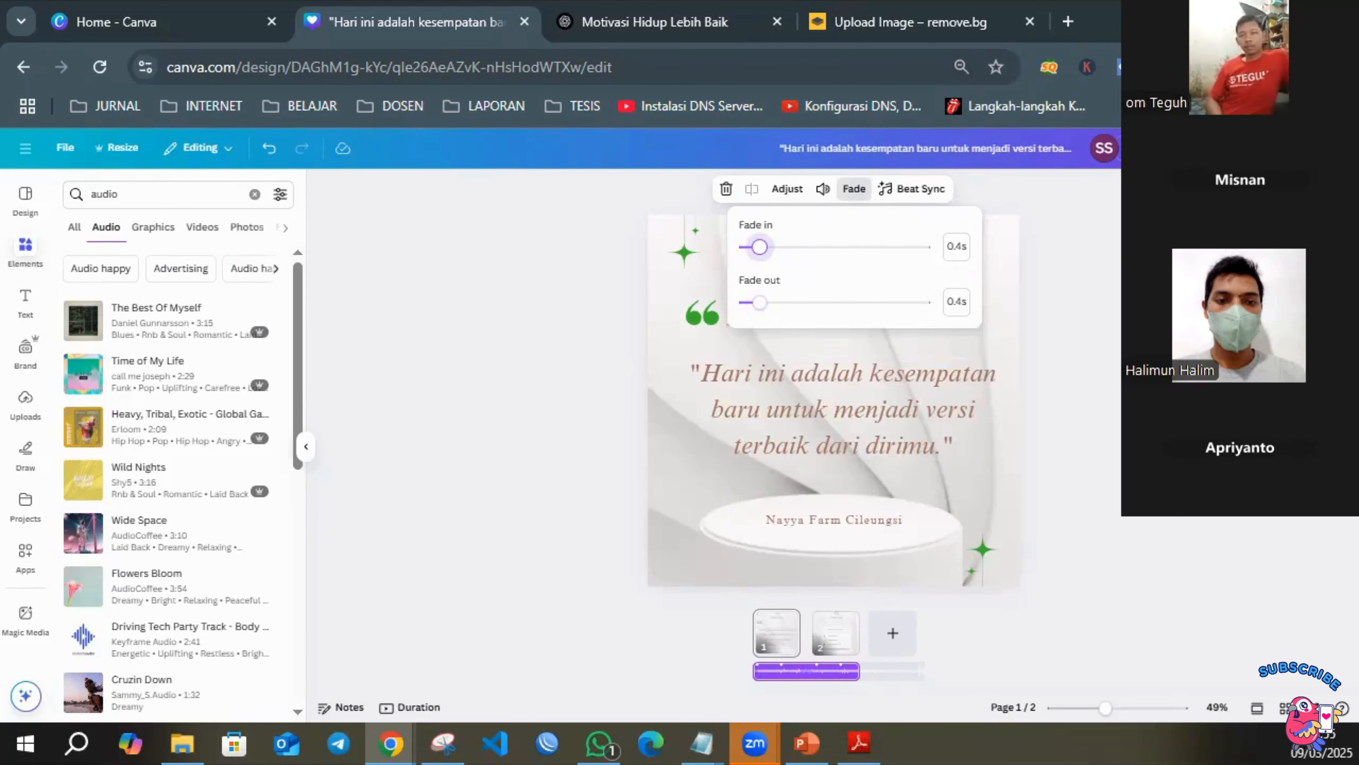
Preview the design with its music, and shift the Wide Space track to a later section of the song.
{"action": "left_click", "coordinate": [1231, 148]}
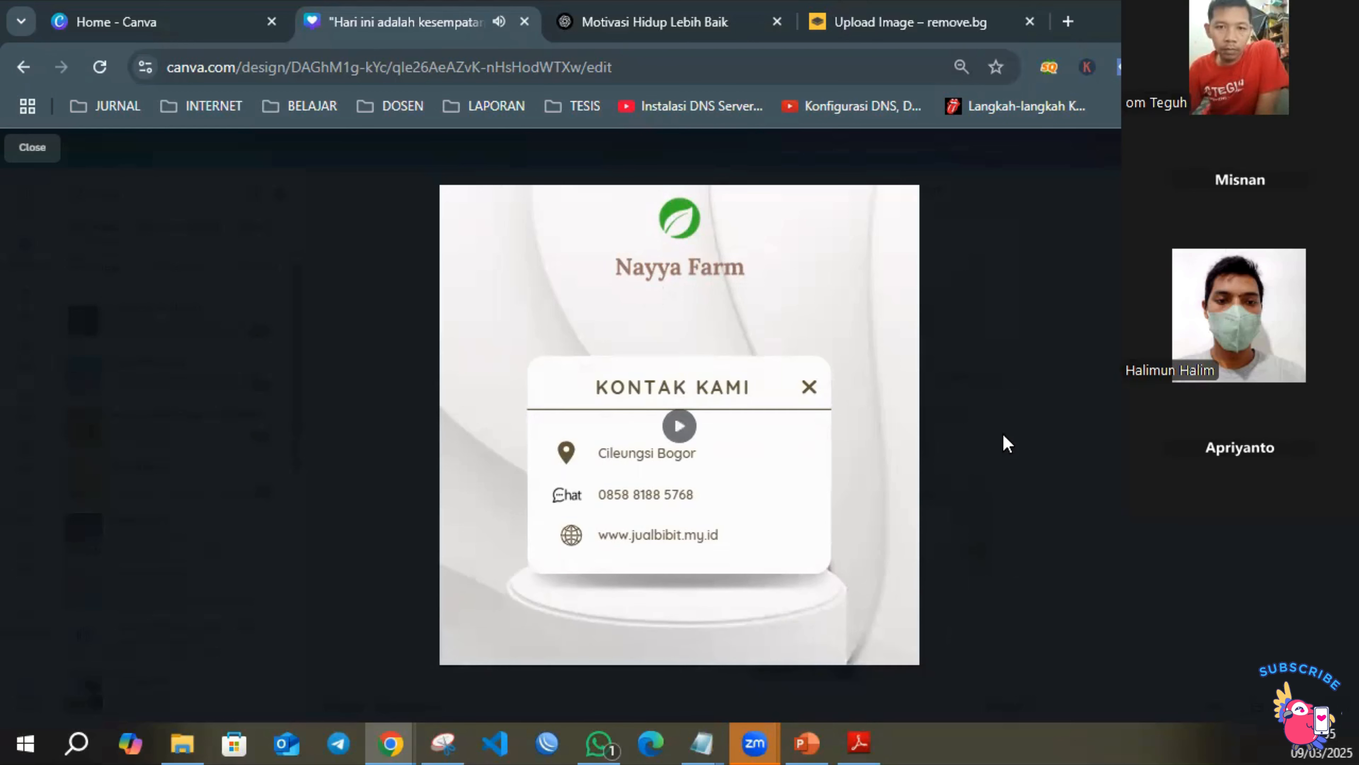
{"action": "left_click", "coordinate": [1044, 292]}
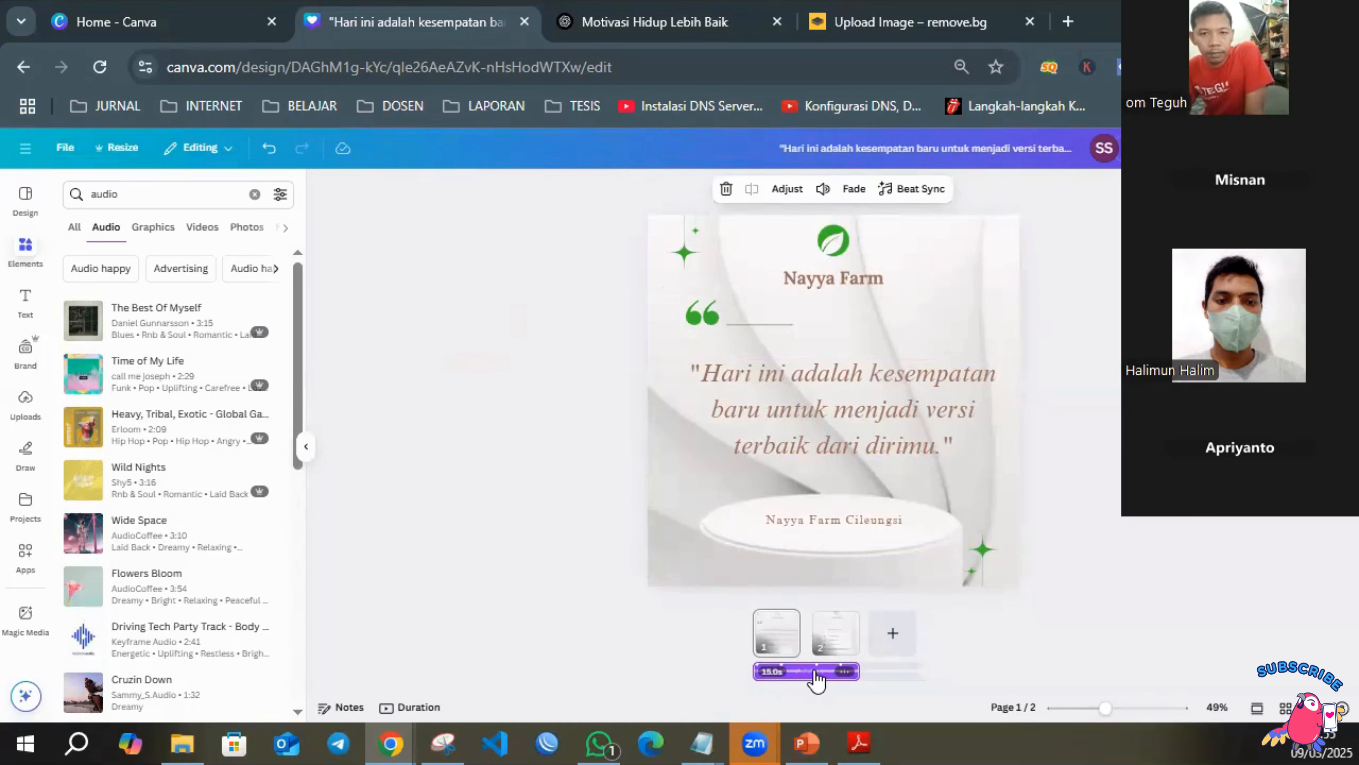
{"action": "left_click_drag", "start_coordinate": [817, 680], "coordinate": [690, 678]}
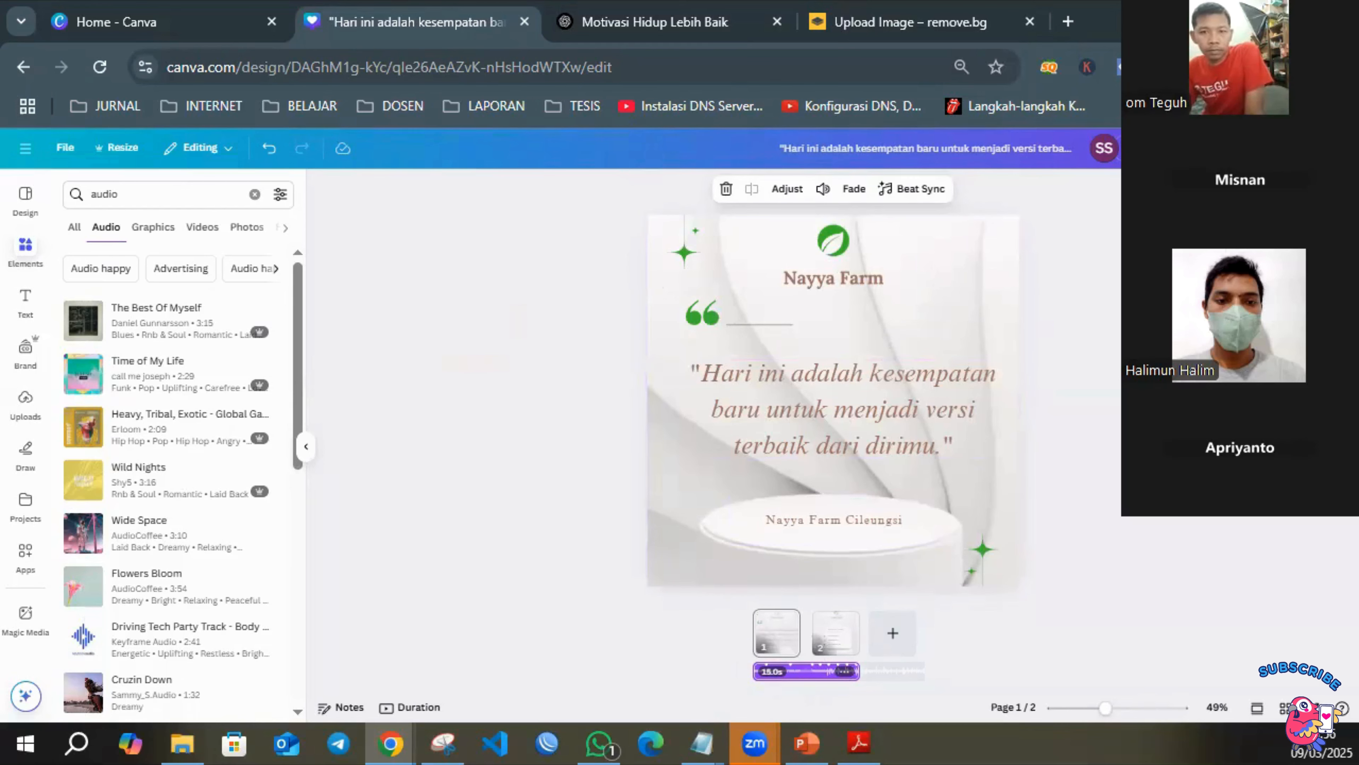
Preview the design with its music again, and shift the Wide Space track further along to another section of the song.
{"action": "left_click", "coordinate": [1236, 148]}
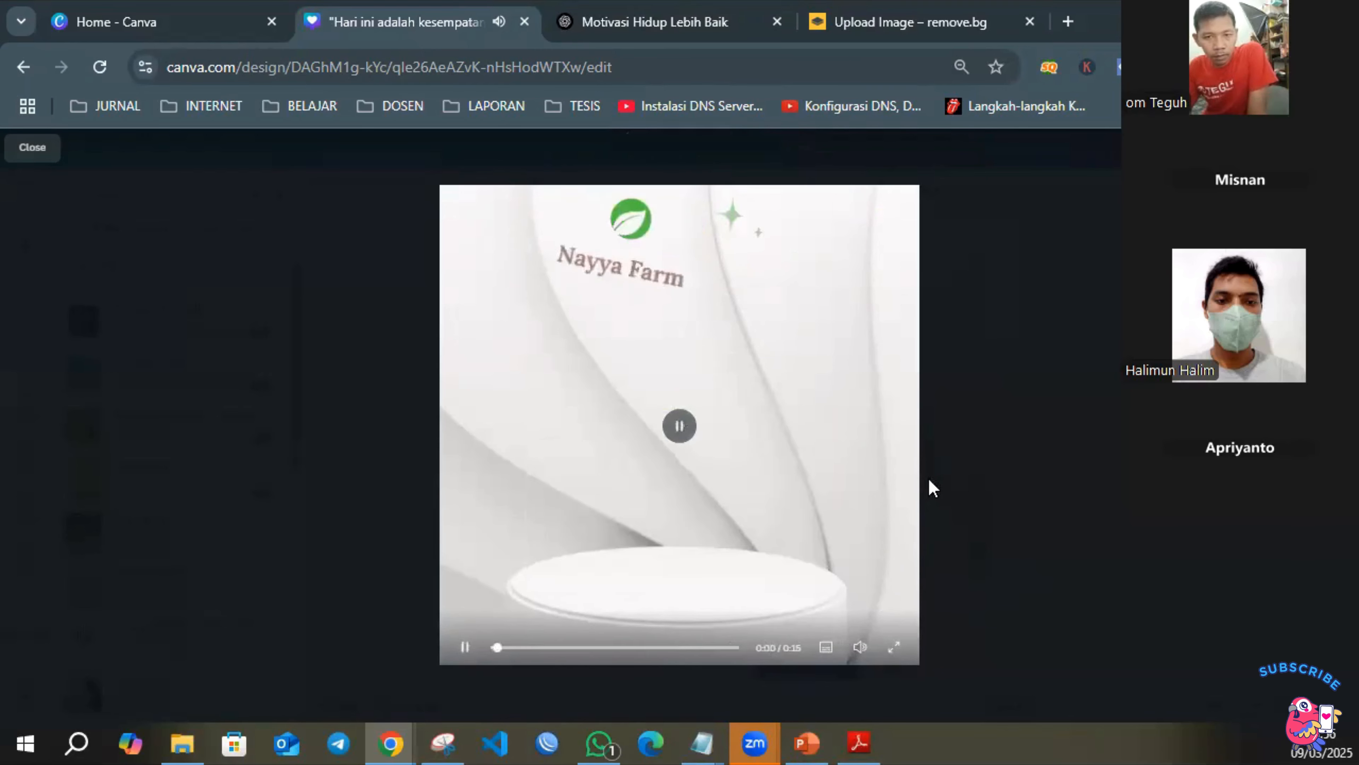
{"action": "key", "text": "Escape"}
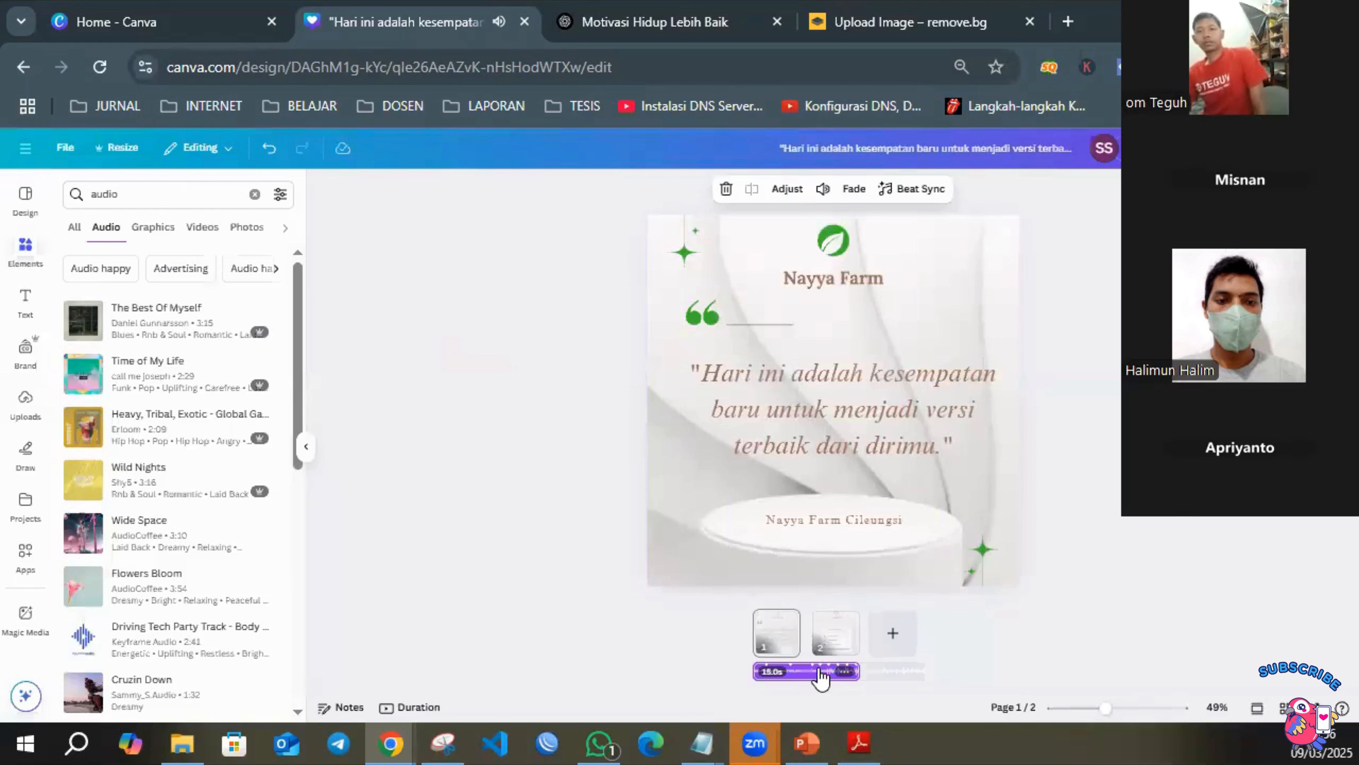
{"action": "left_click_drag", "start_coordinate": [822, 677], "coordinate": [774, 676]}
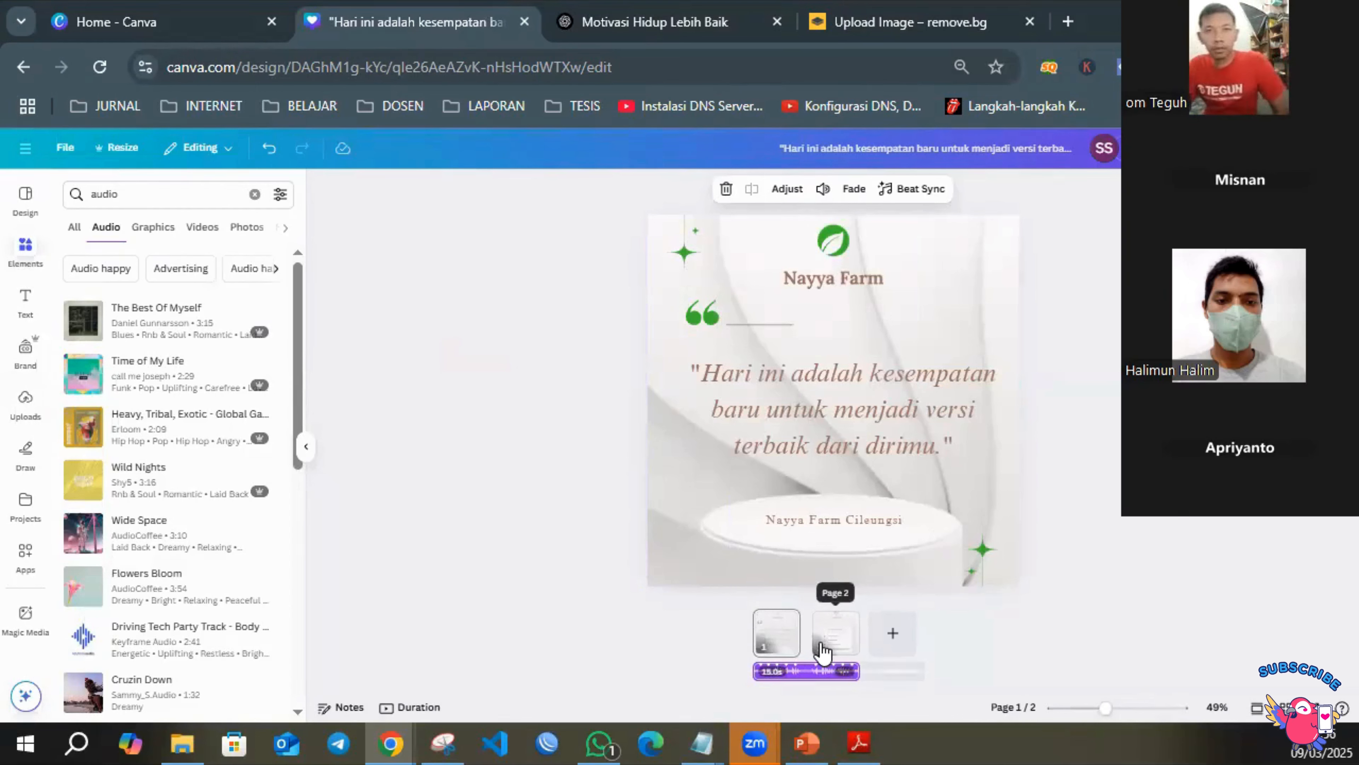
{"action": "left_click", "coordinate": [1042, 502]}
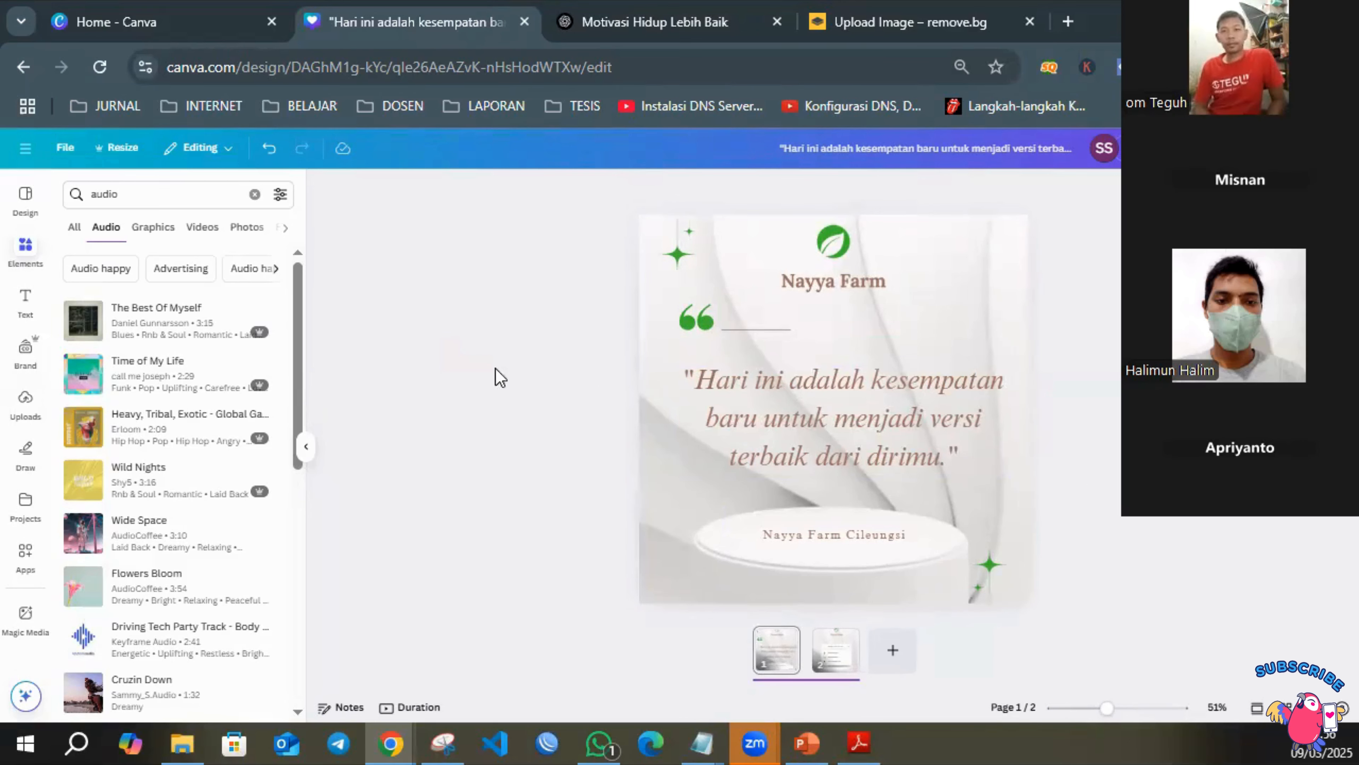
{"action": "left_click", "coordinate": [810, 680]}
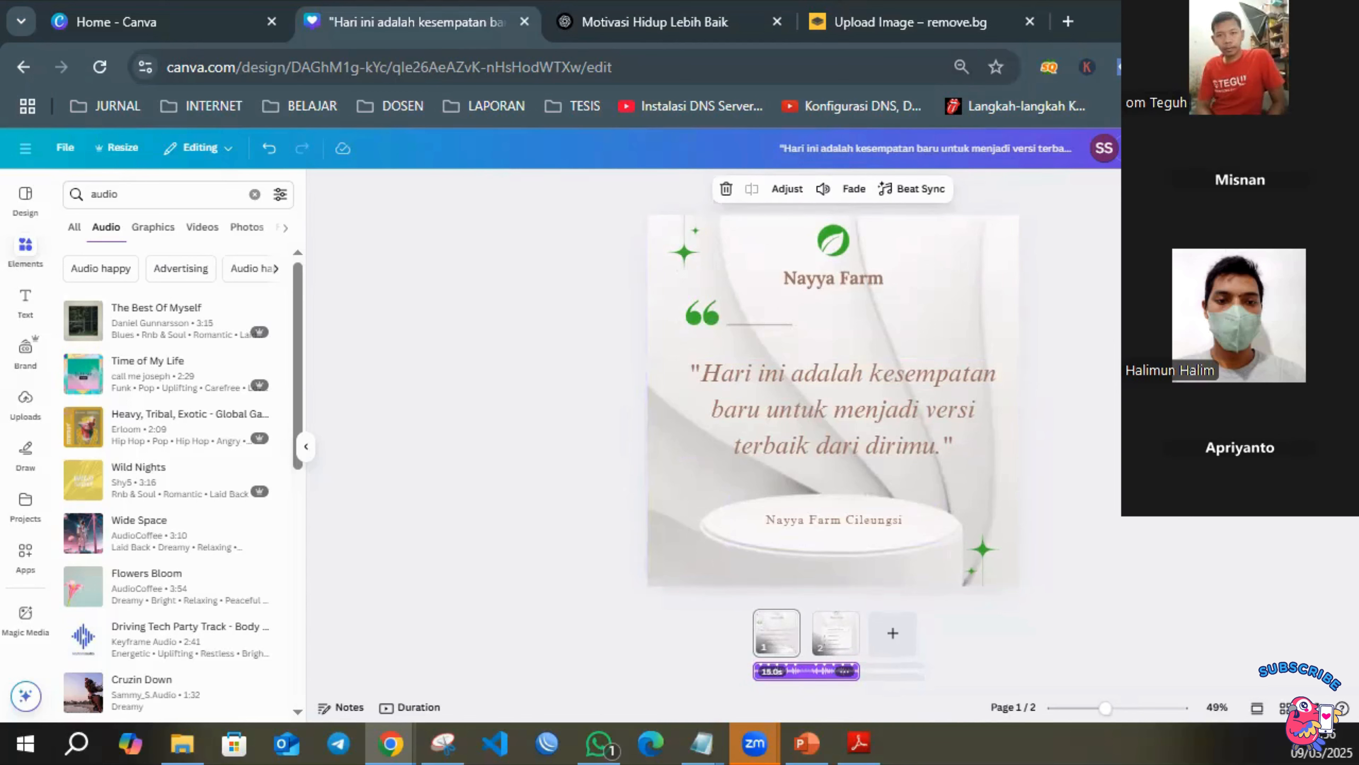
{"action": "left_click", "coordinate": [1316, 149]}
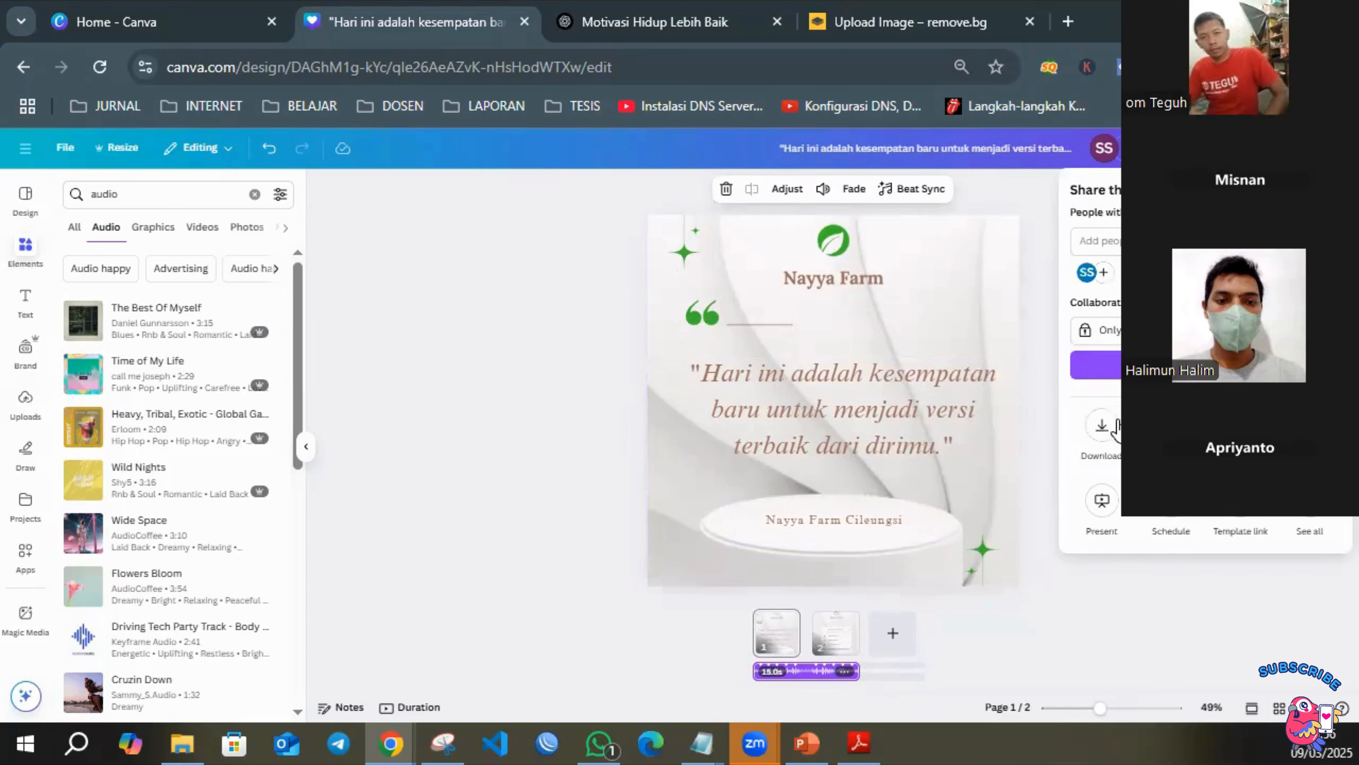
{"action": "left_click", "coordinate": [1107, 429]}
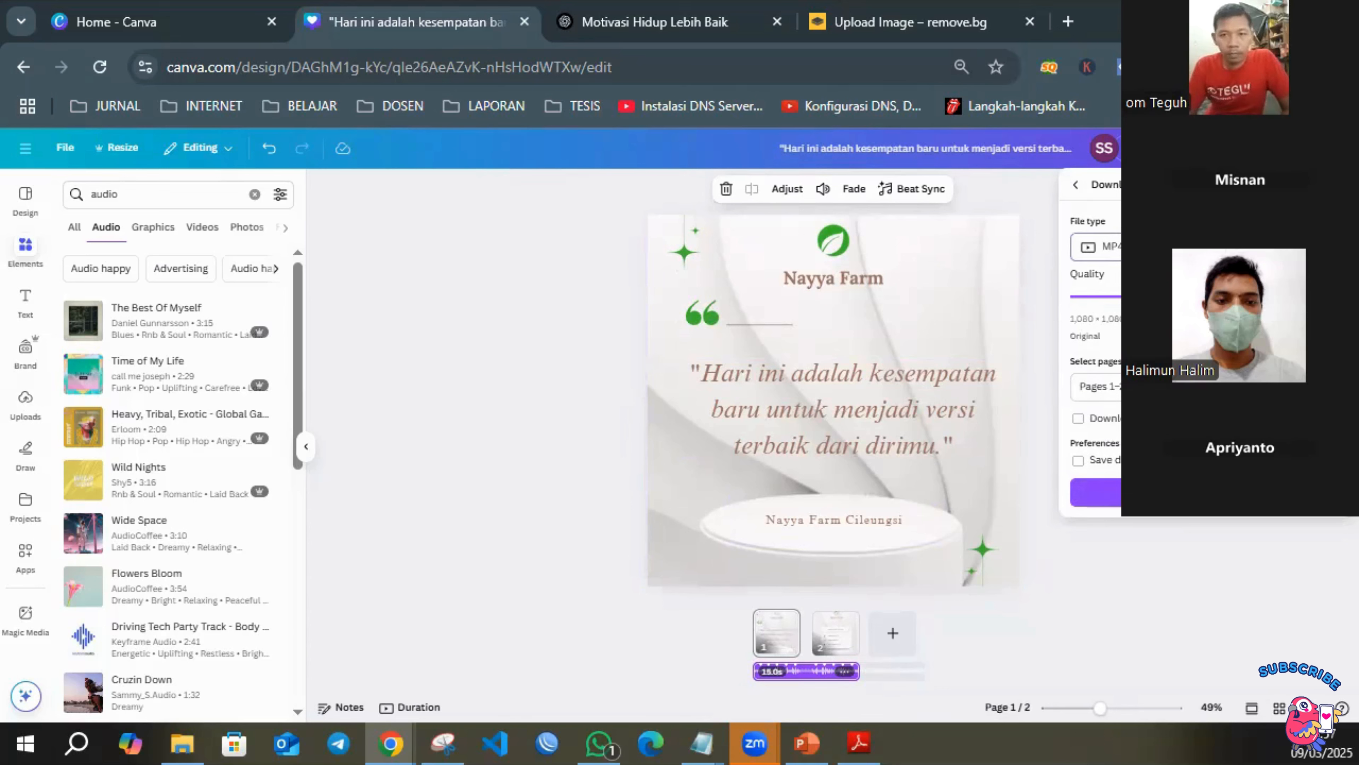
{"action": "left_click", "coordinate": [1206, 247]}
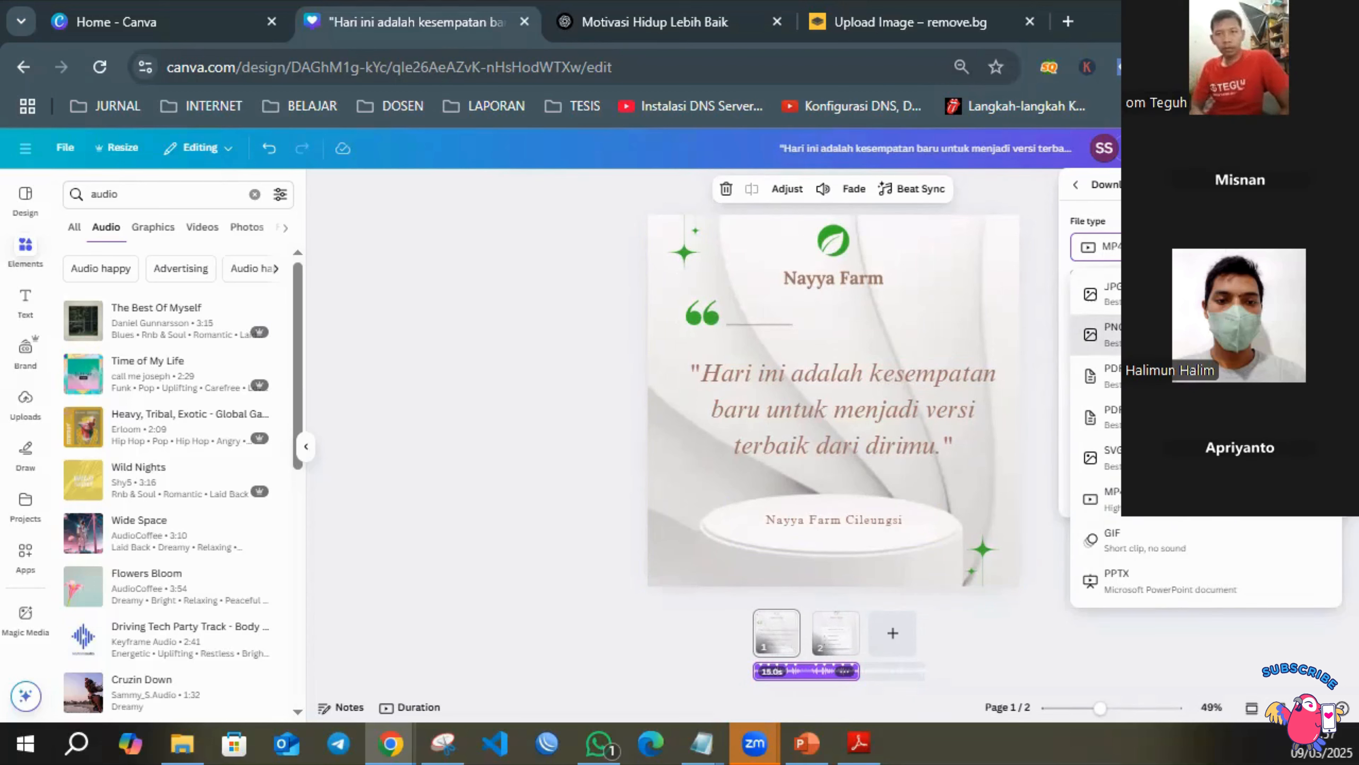
{"action": "left_click", "coordinate": [1166, 334]}
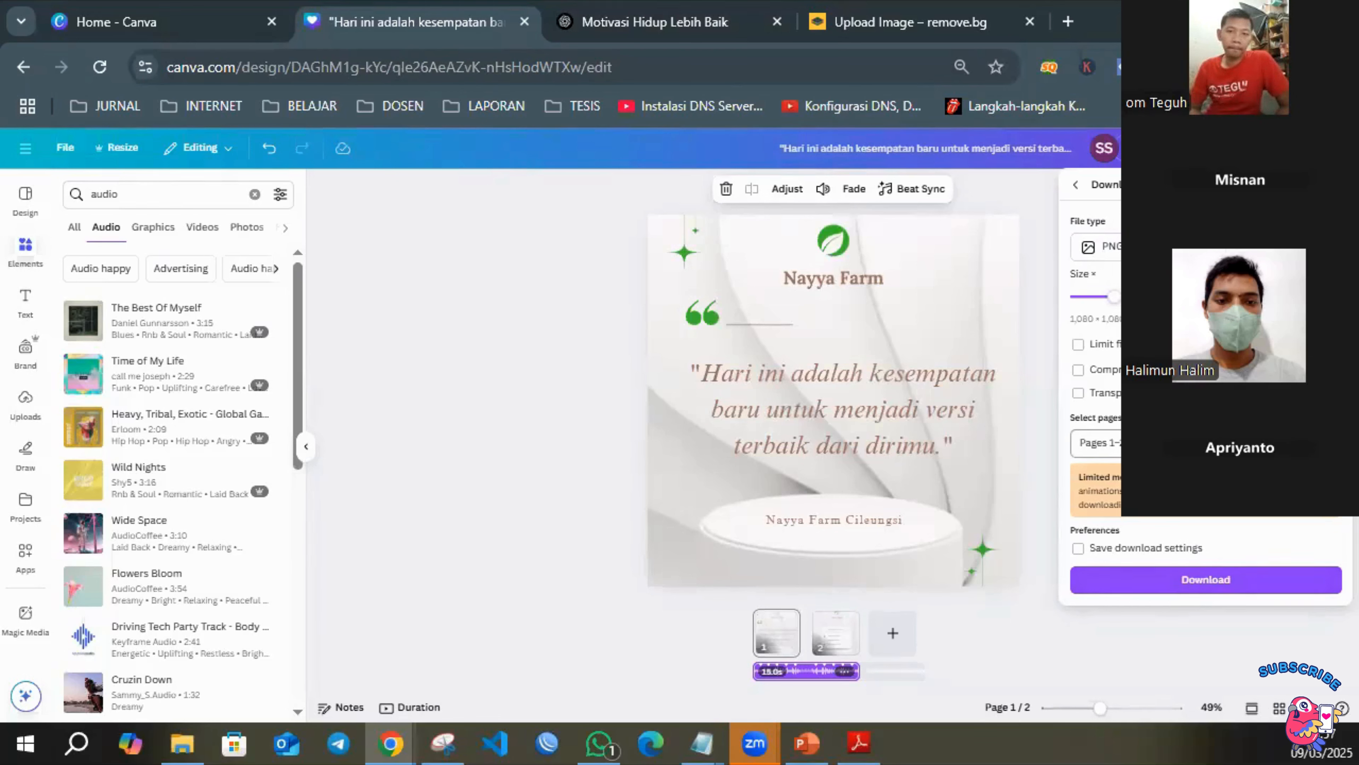
{"action": "left_click", "coordinate": [1097, 442]}
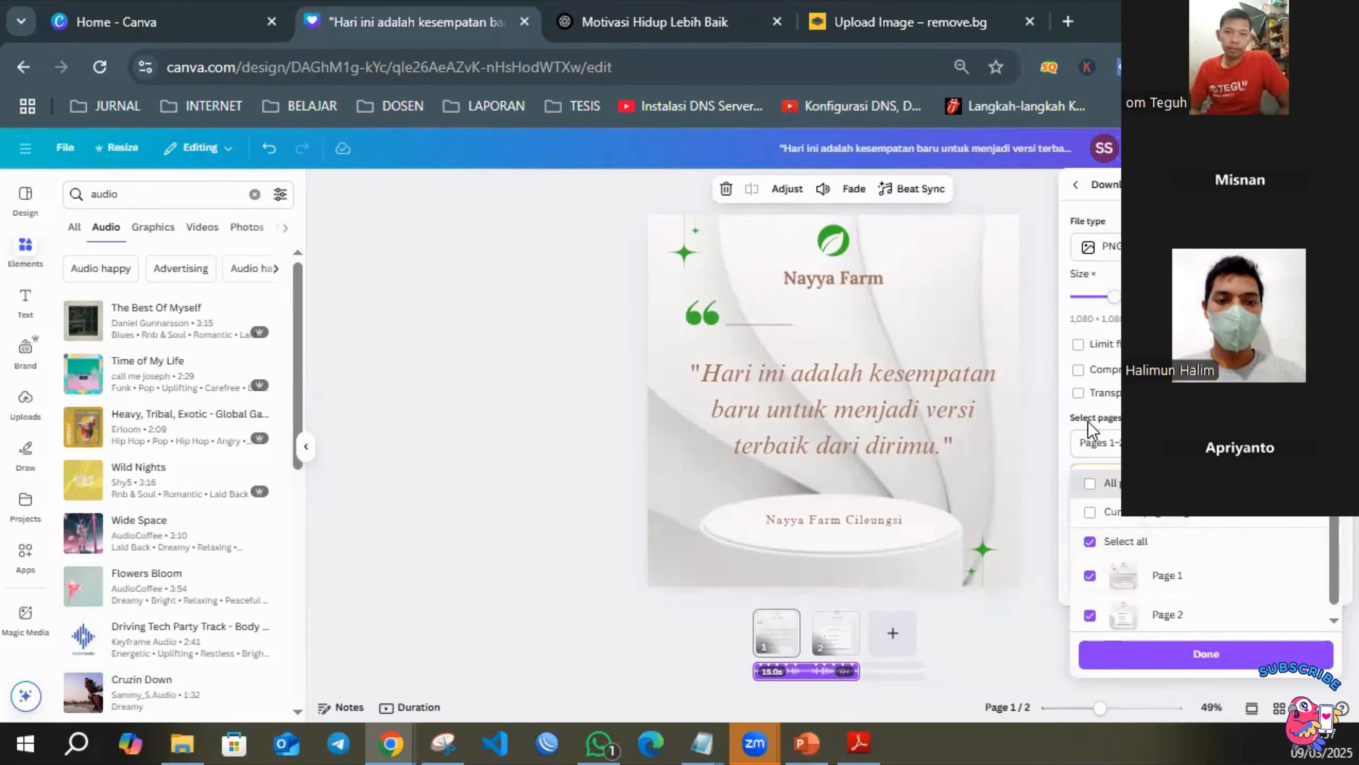
{"action": "left_click", "coordinate": [1038, 423]}
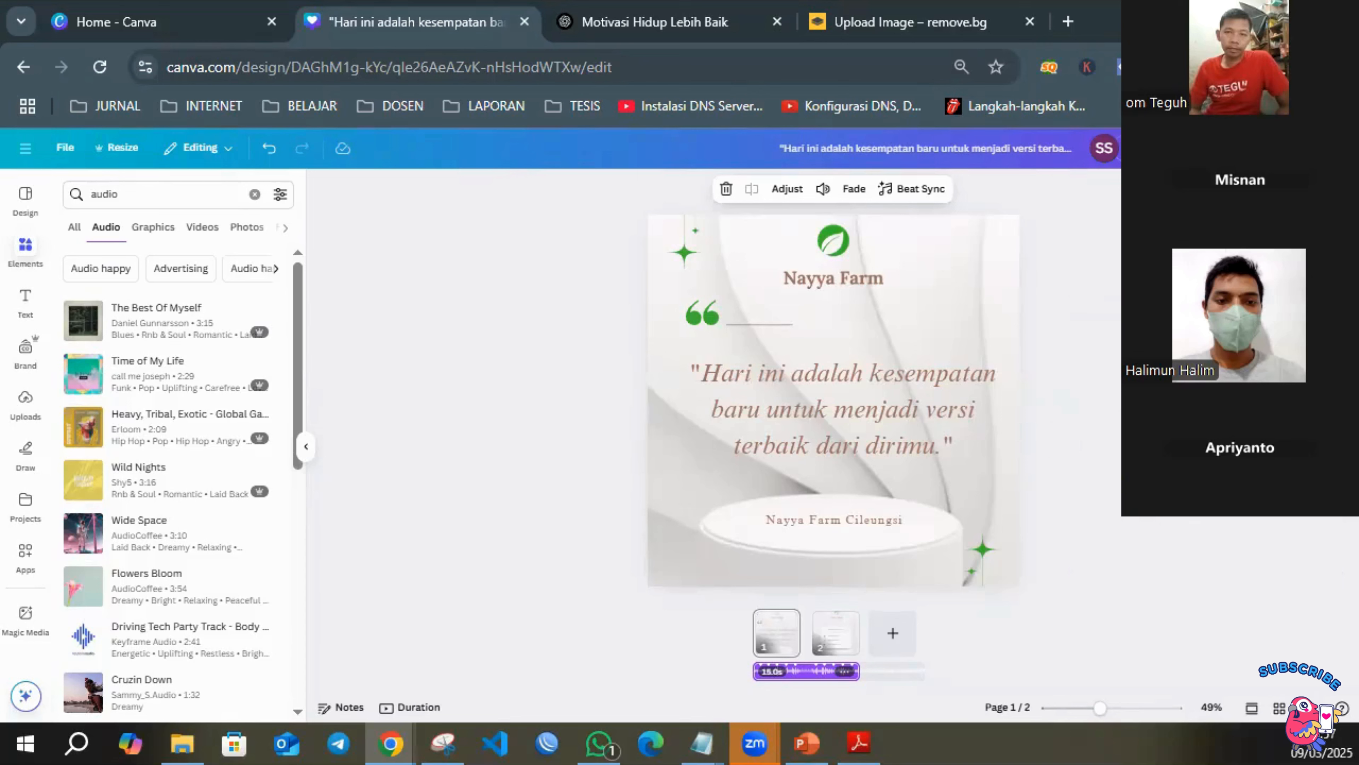
Download pages 1–2 of the design as PNG images.
{"action": "left_click", "coordinate": [1314, 148]}
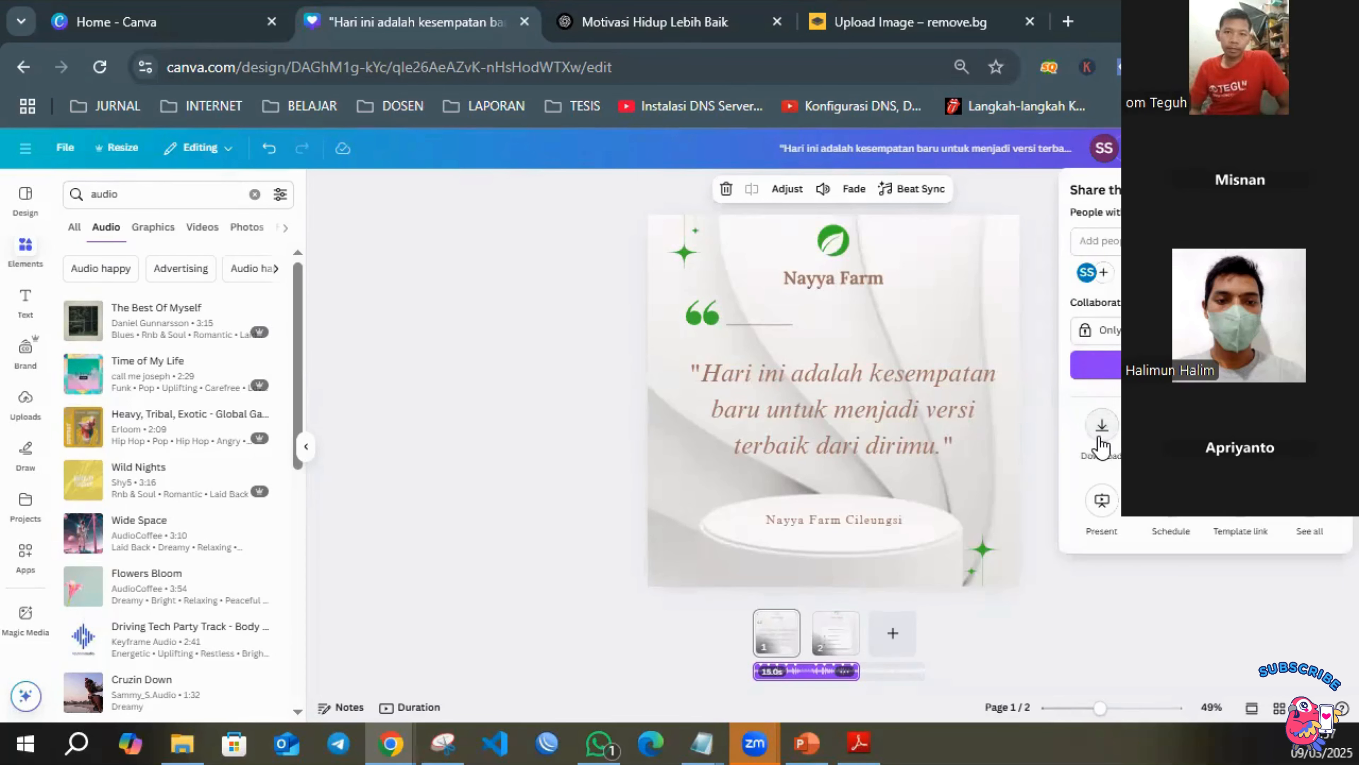
{"action": "left_click", "coordinate": [1100, 444]}
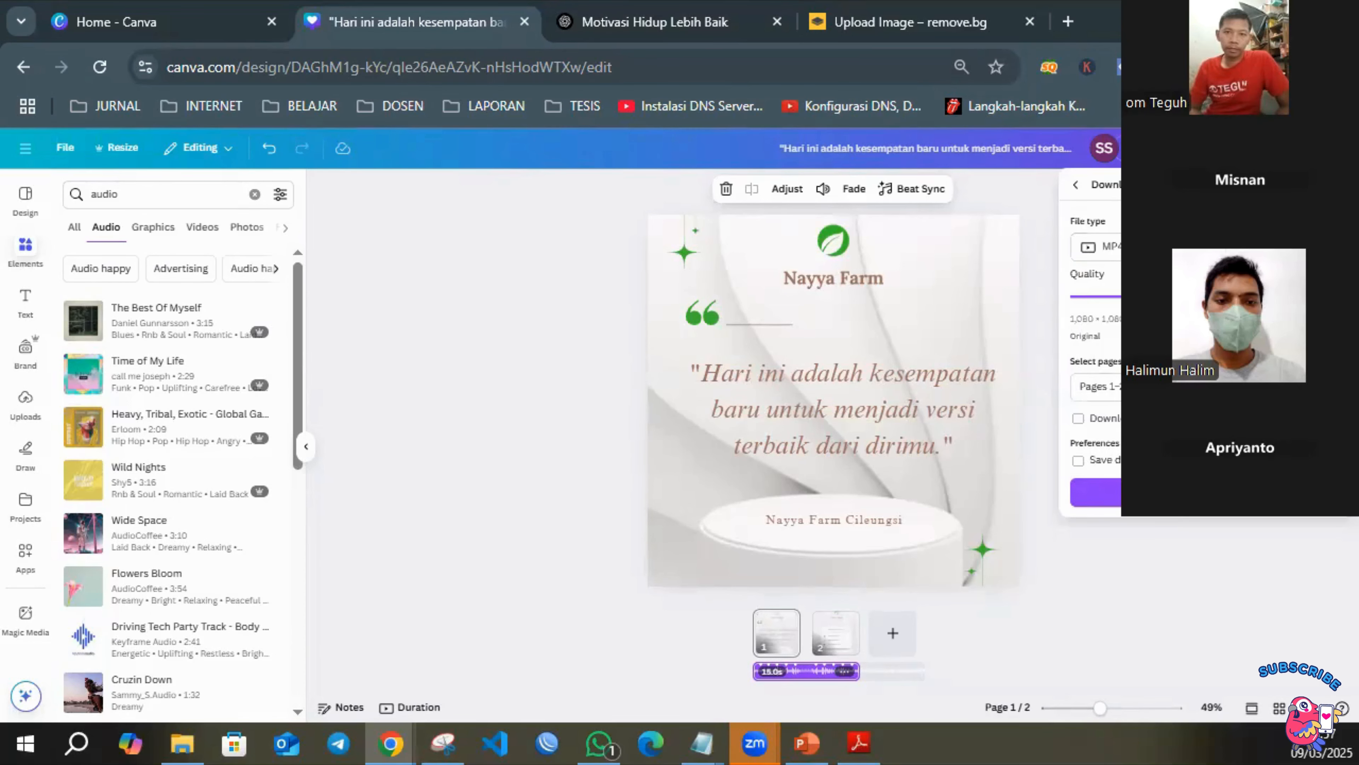
{"action": "left_click", "coordinate": [1177, 247]}
{"action": "left_click", "coordinate": [1177, 335]}
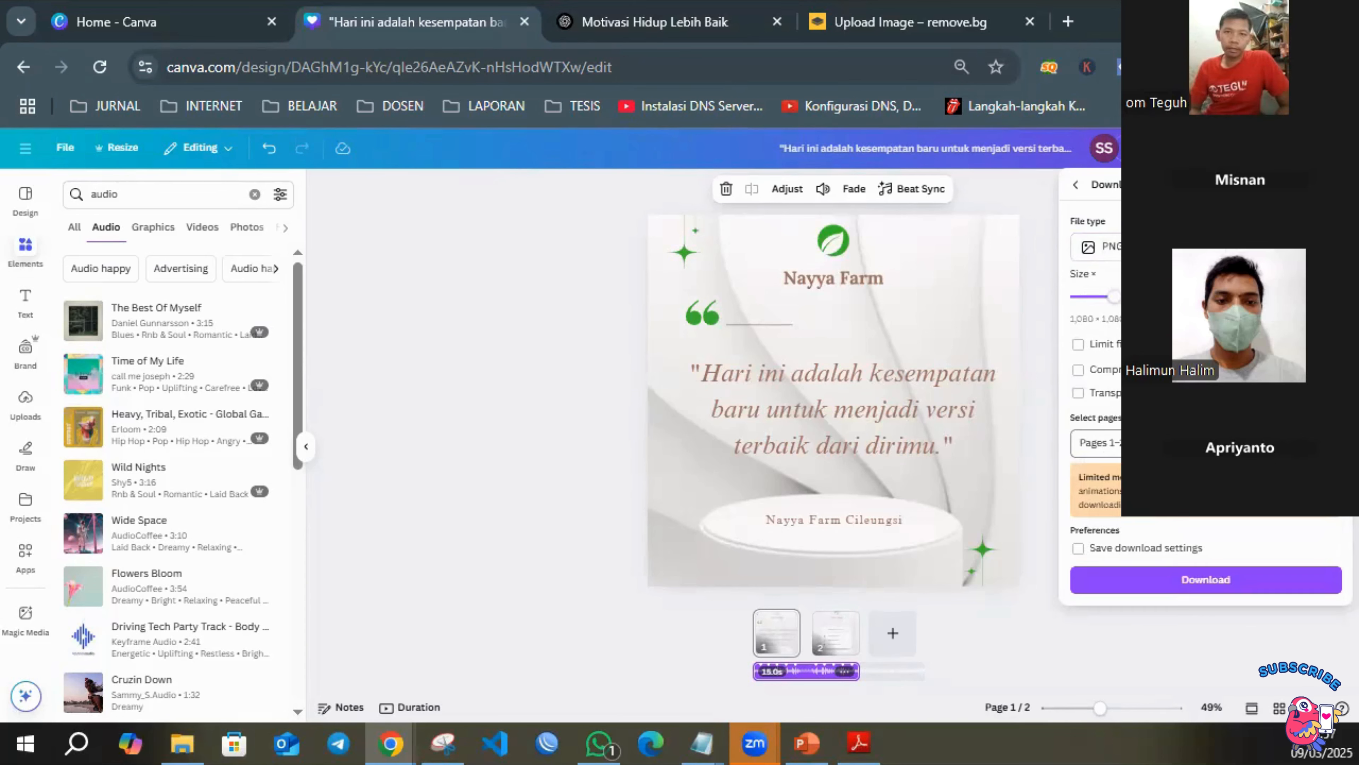
{"action": "left_click", "coordinate": [1177, 583]}
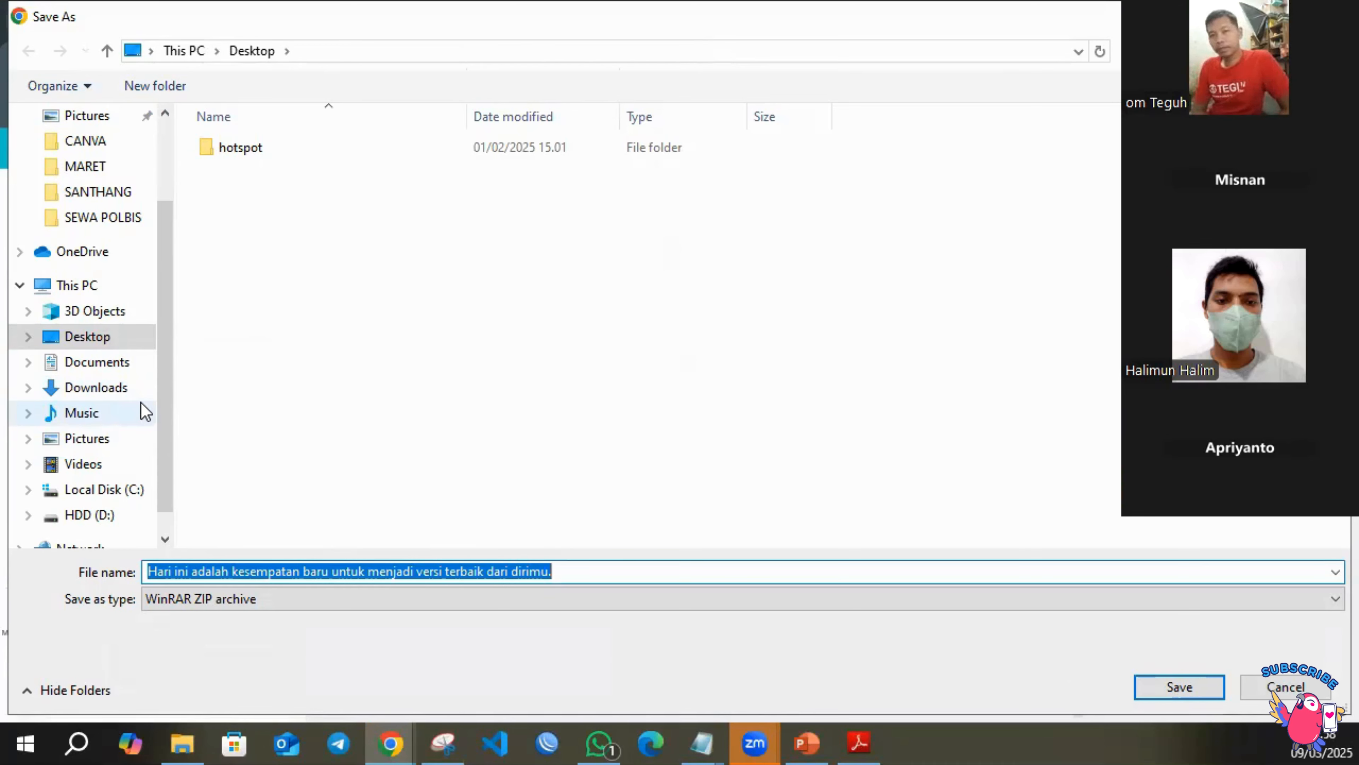
Create a folder named MARET inside BIBIT > DESAIN > 2025 on HDD (D:), and open it as the save location.
{"action": "left_click", "coordinate": [86, 514]}
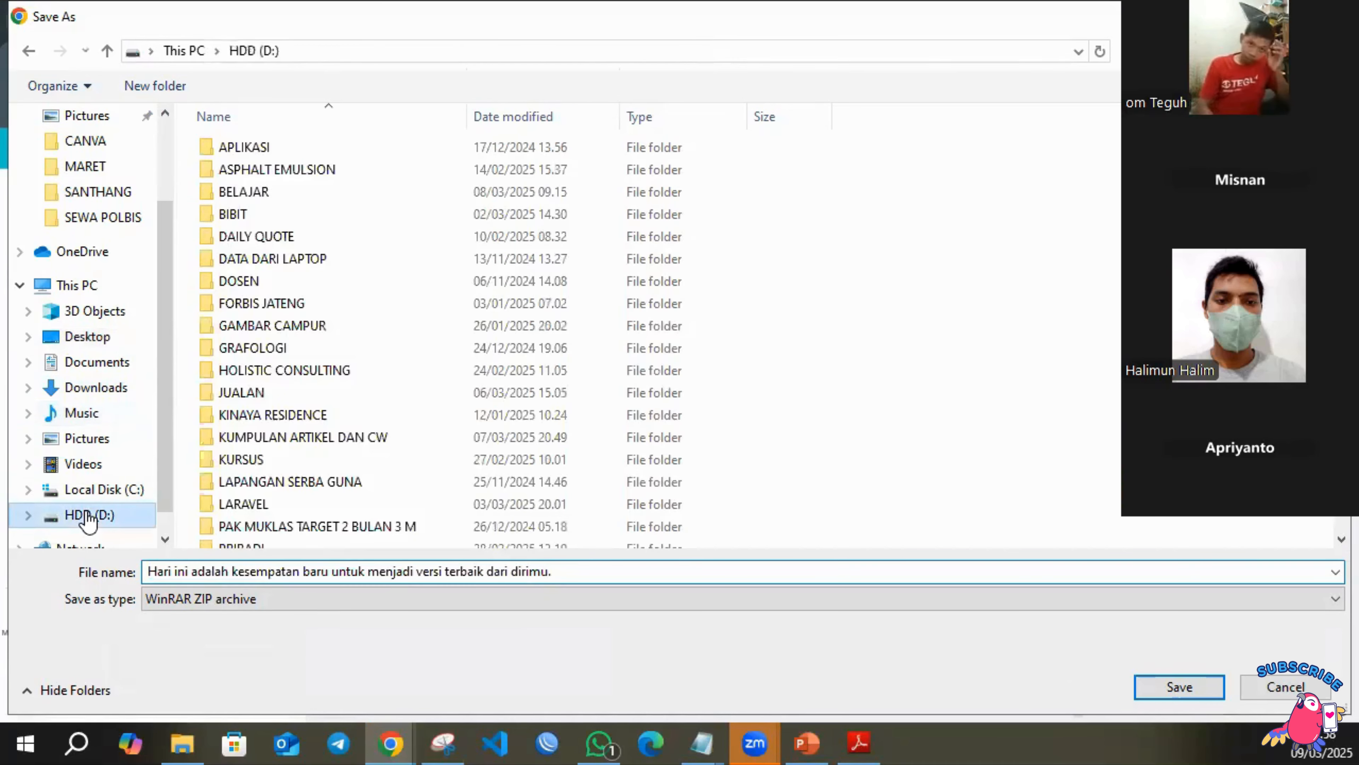
{"action": "double_click", "coordinate": [243, 217]}
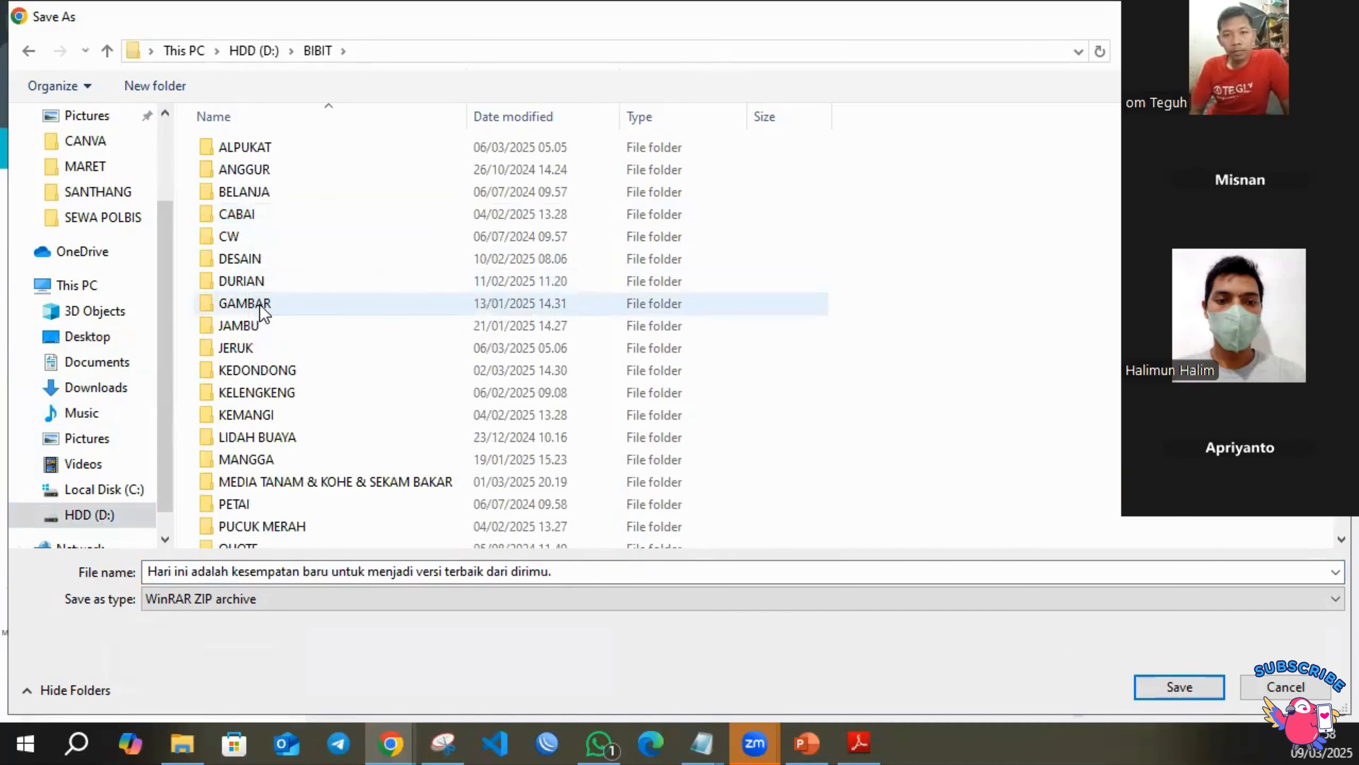
{"action": "double_click", "coordinate": [266, 259]}
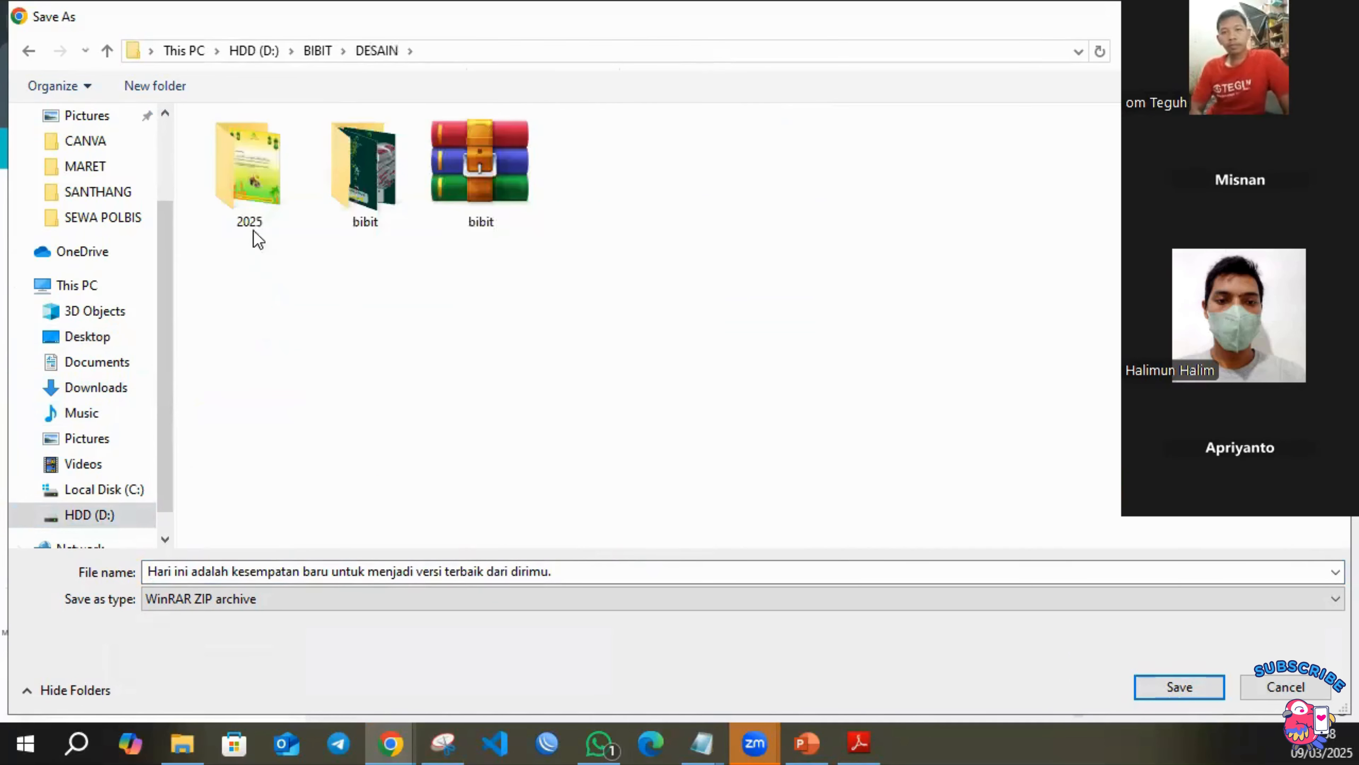
{"action": "double_click", "coordinate": [248, 193]}
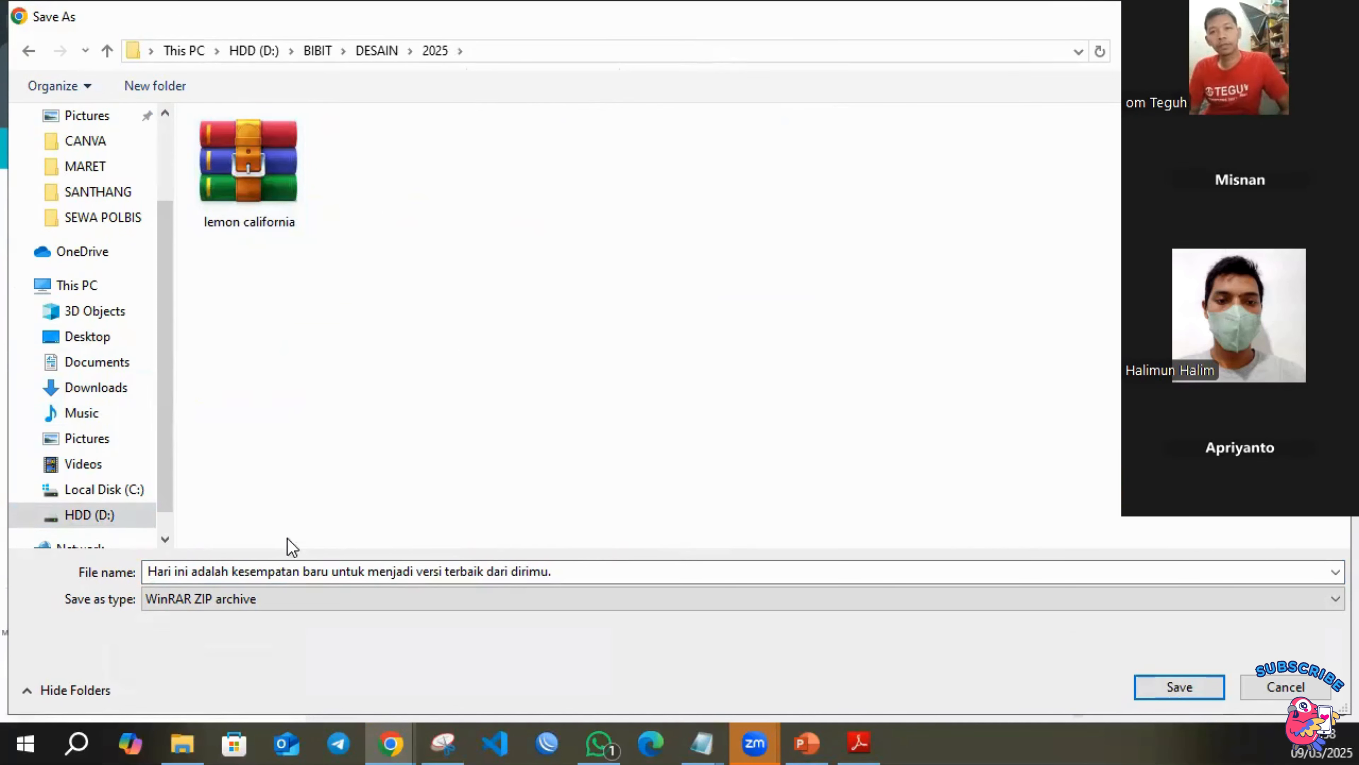
{"action": "left_click", "coordinate": [354, 574]}
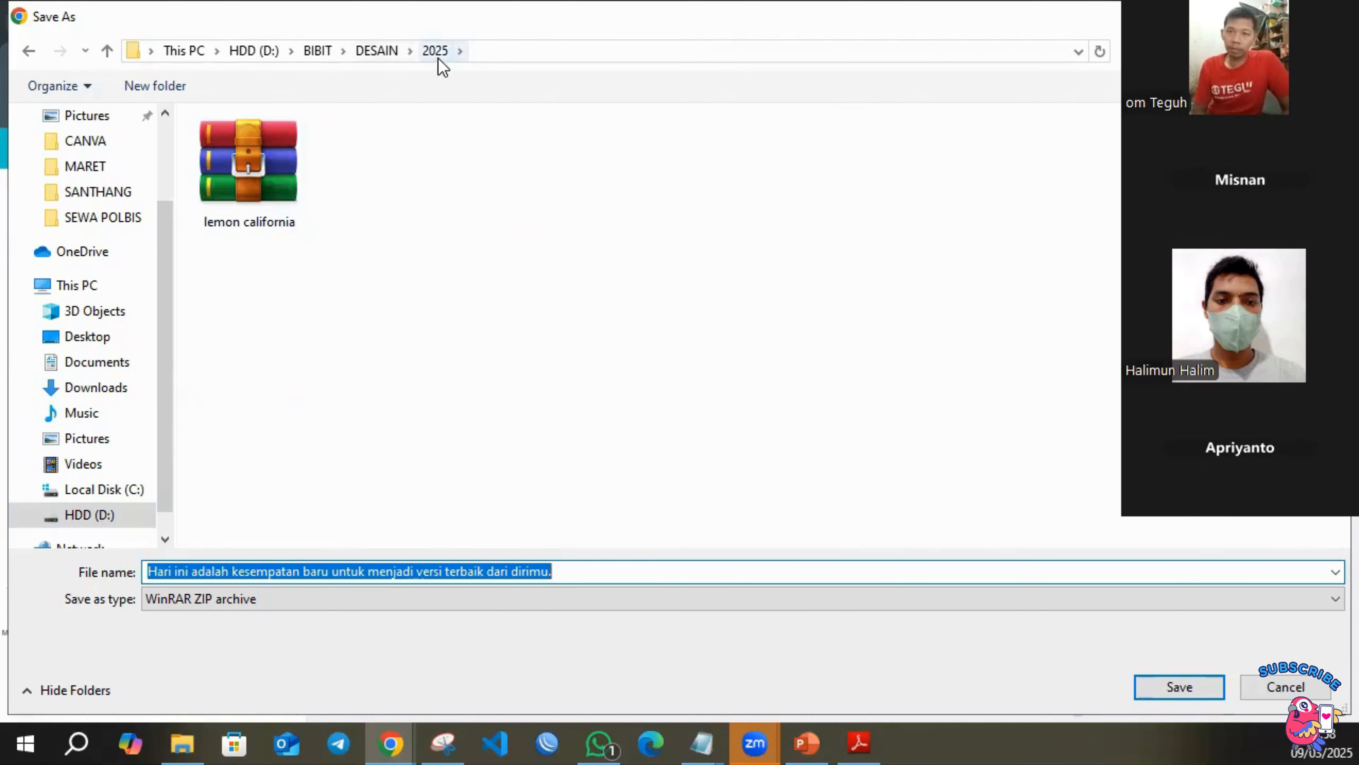
{"action": "left_click", "coordinate": [155, 86]}
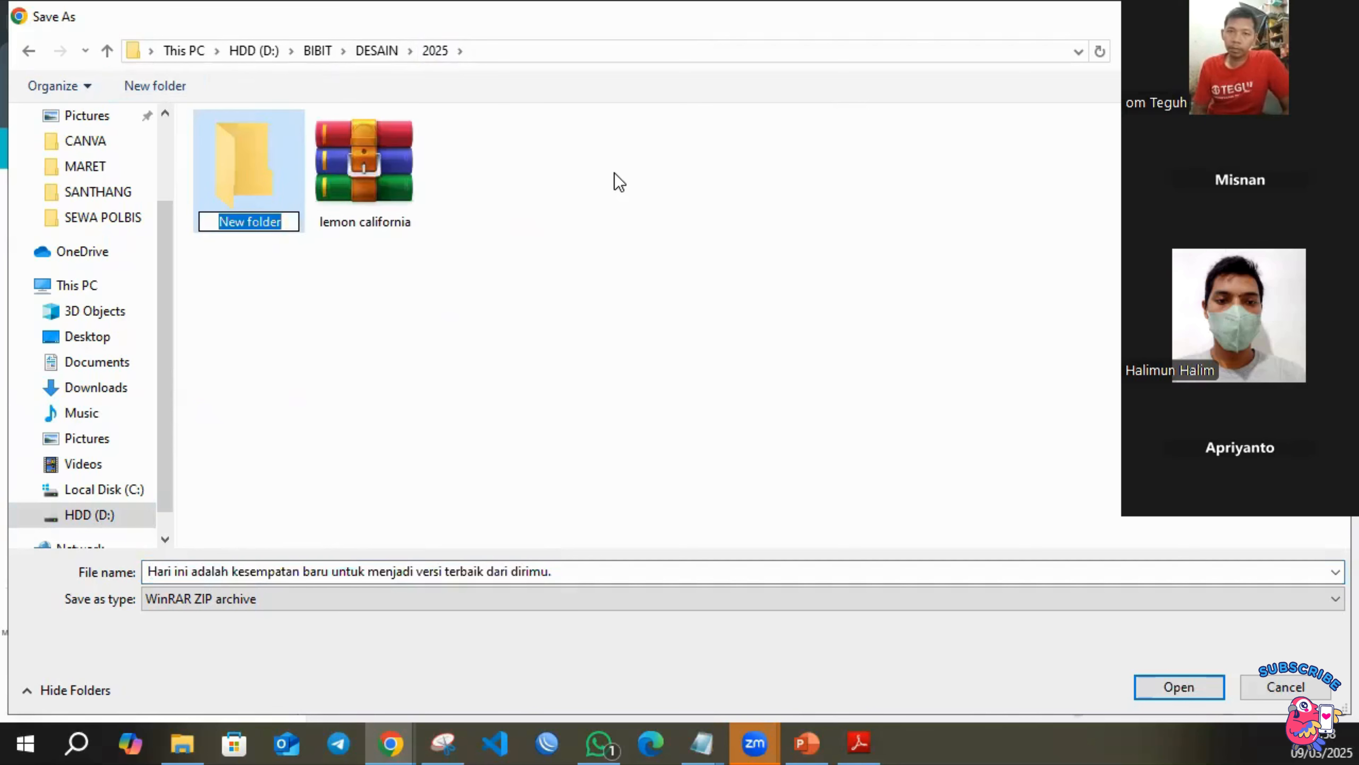
{"action": "type", "text": "MARET"}
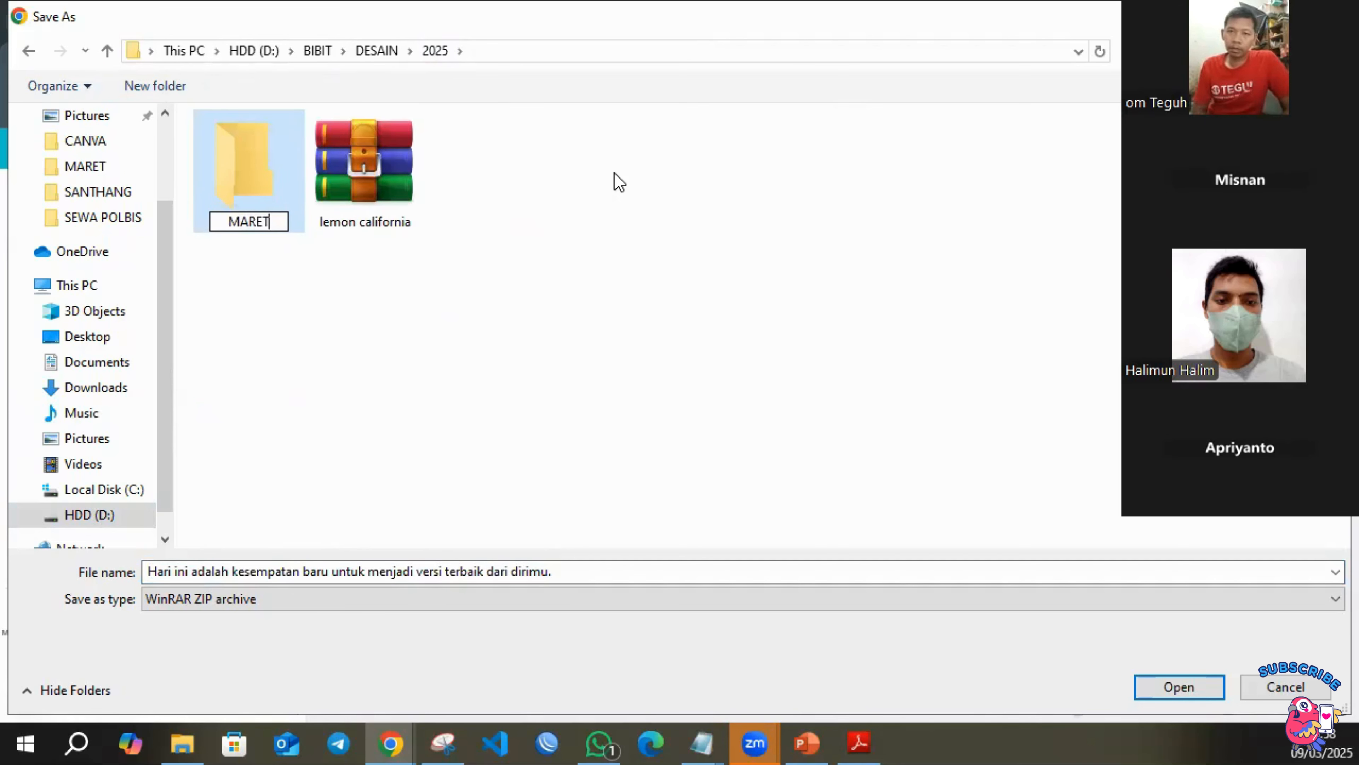
{"action": "key", "text": "Return"}
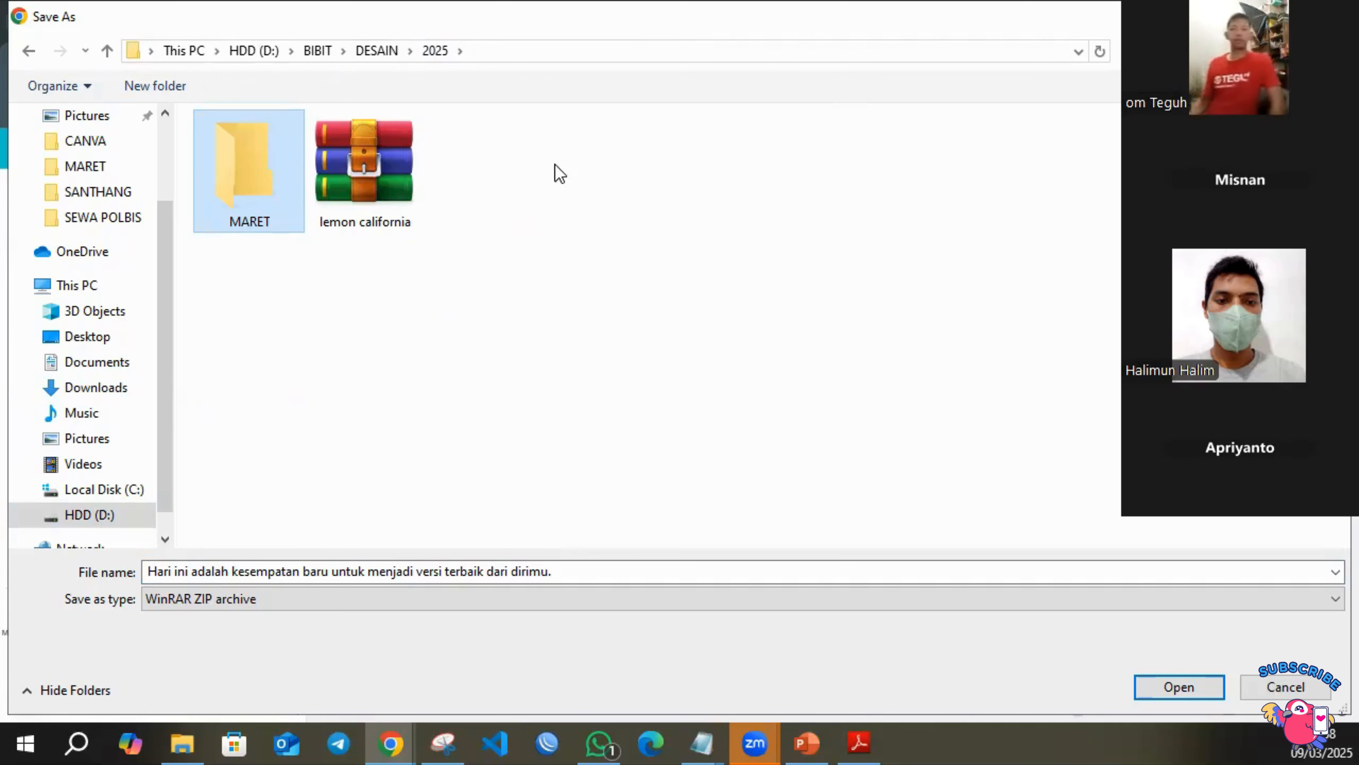
{"action": "double_click", "coordinate": [246, 219]}
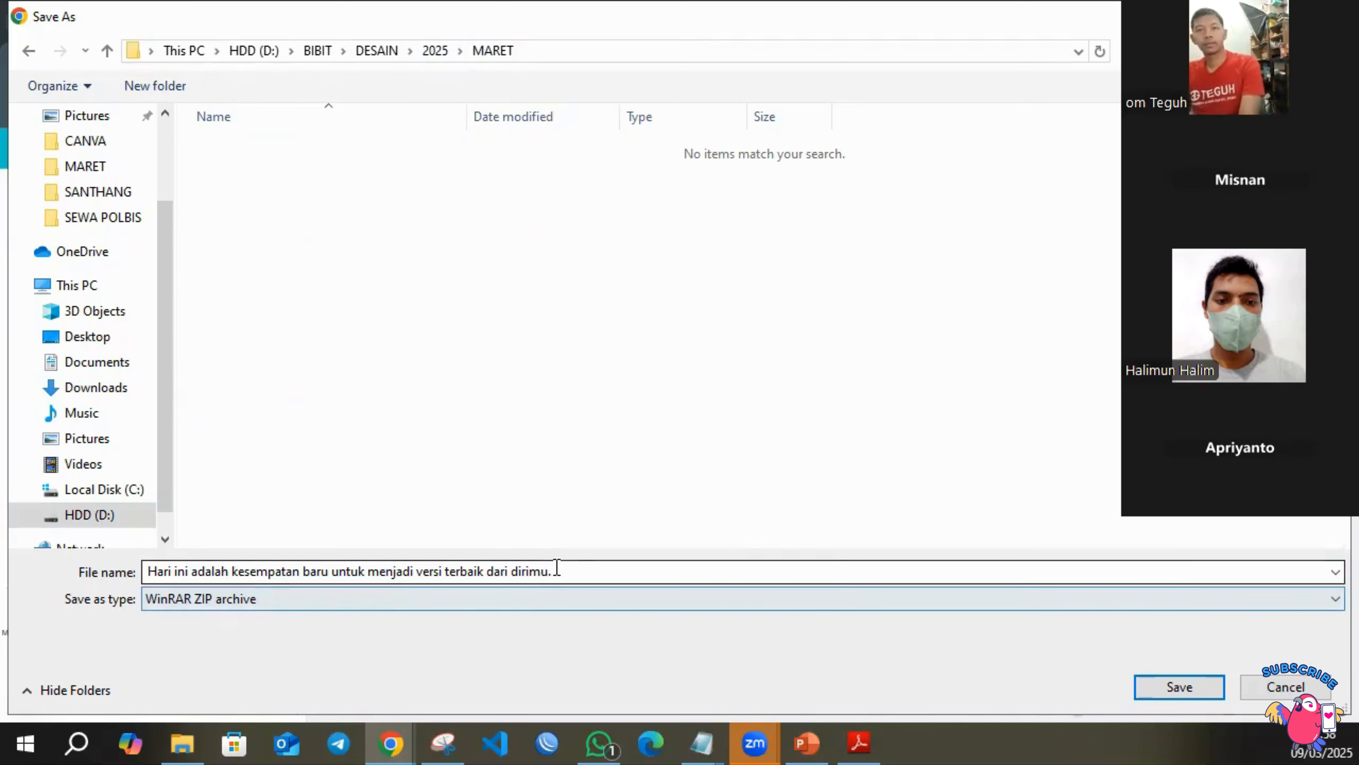
Name the downloaded ZIP archive QUOTE1 and save it in the MARET folder.
{"action": "left_click", "coordinate": [573, 566]}
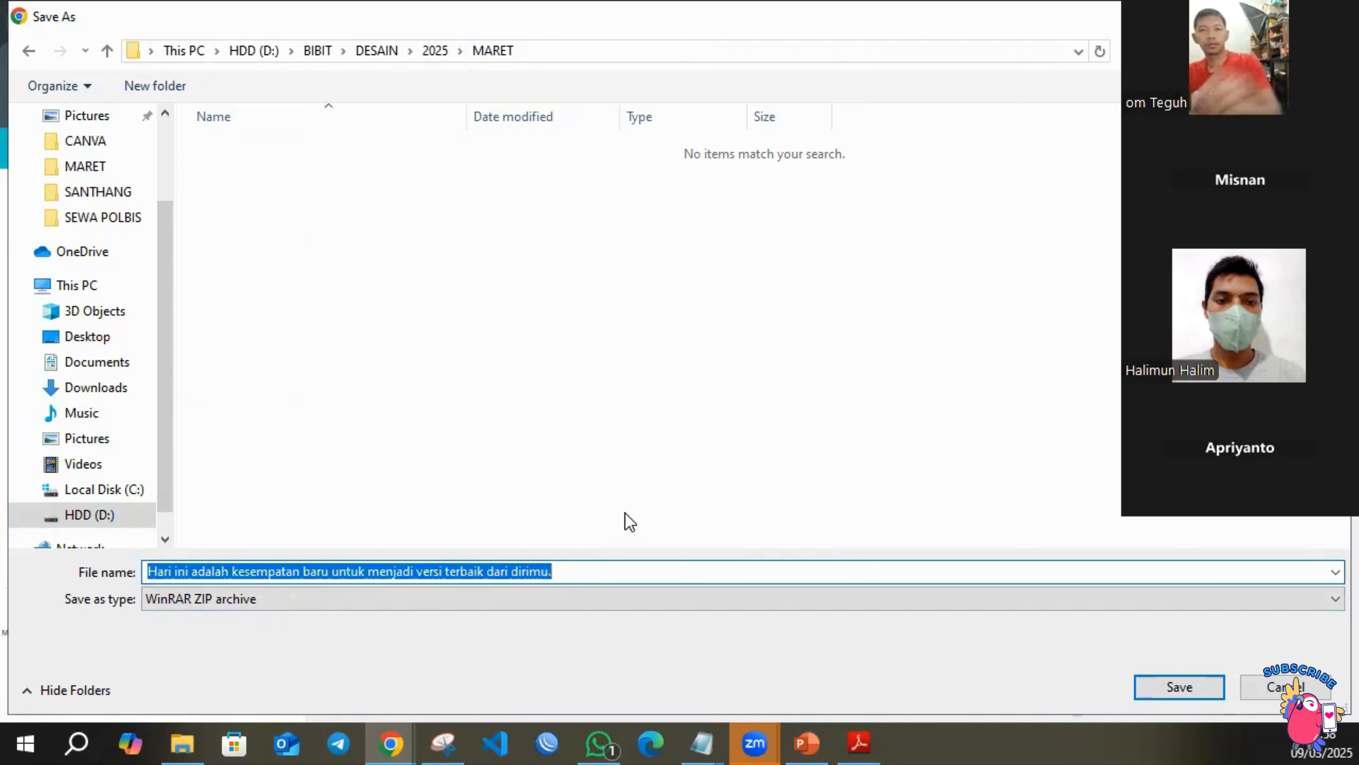
{"action": "type", "text": "QUOTE1"}
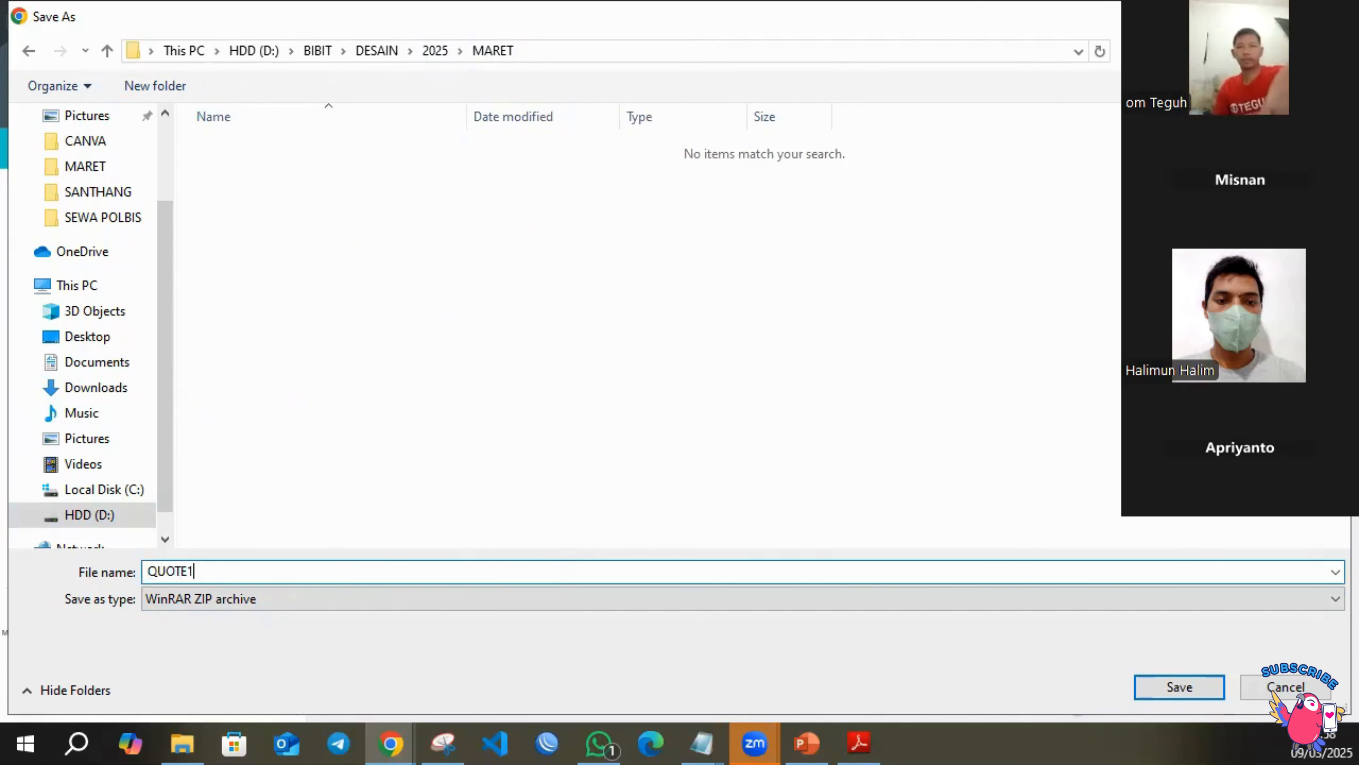
{"action": "key", "text": "Return"}
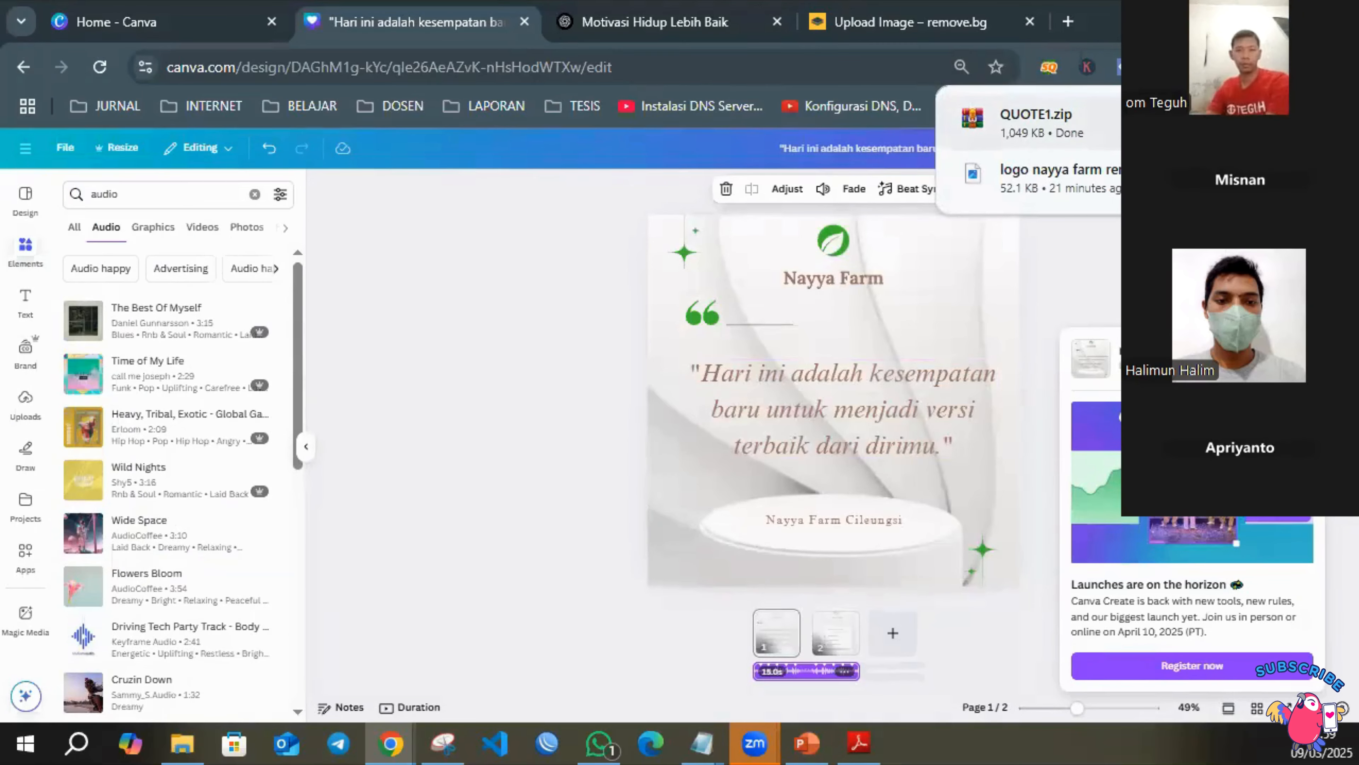
Show the downloaded archive in File Explorer, and extract it into a QUOTE1 subfolder.
{"action": "left_click", "coordinate": [1231, 123]}
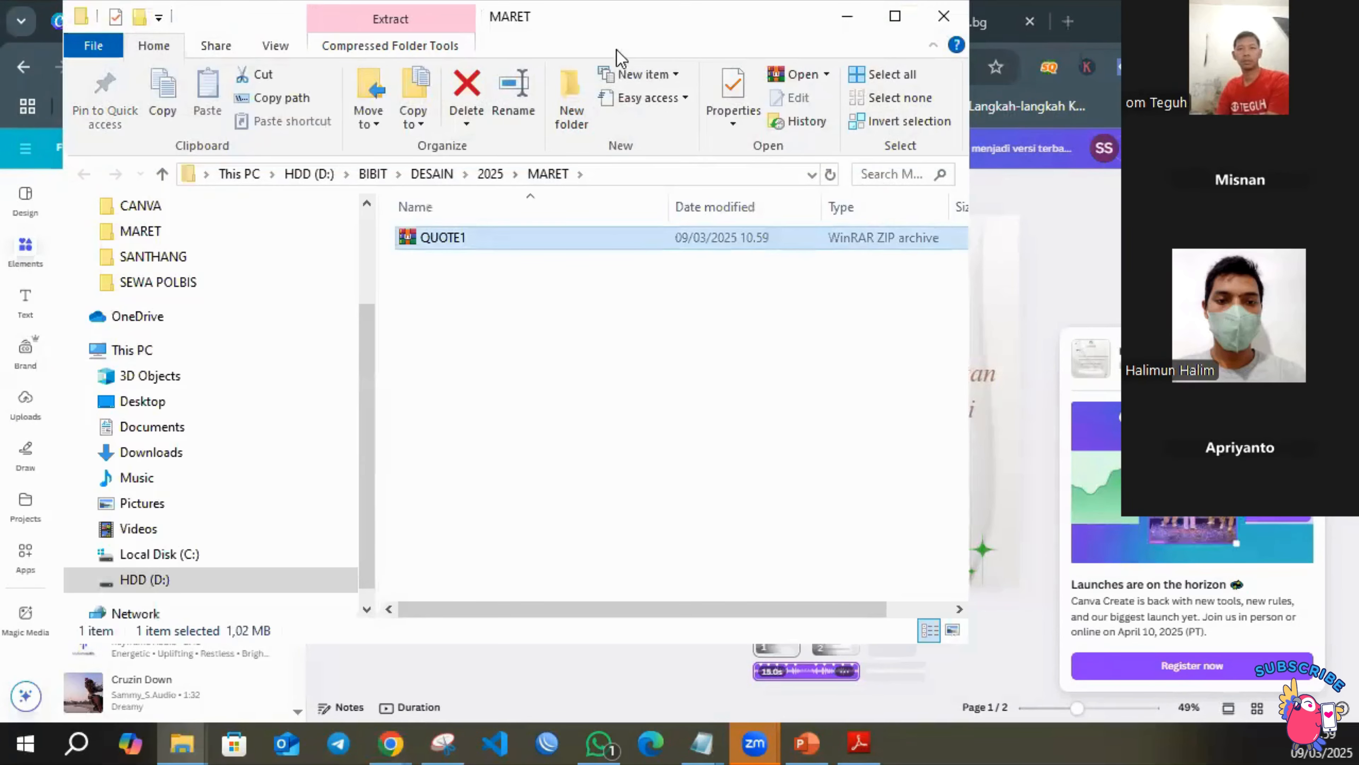
{"action": "left_click_drag", "start_coordinate": [666, 34], "coordinate": [750, 52]}
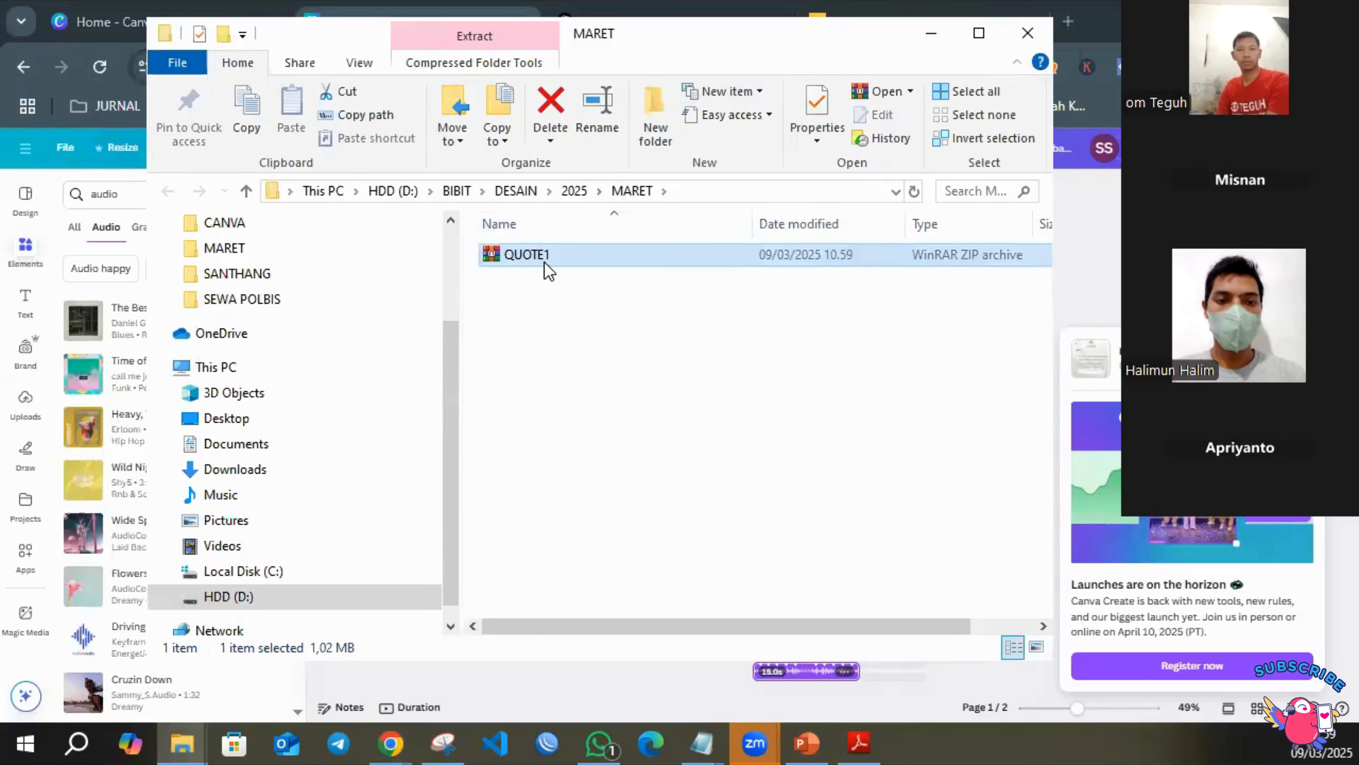
{"action": "right_click", "coordinate": [572, 254]}
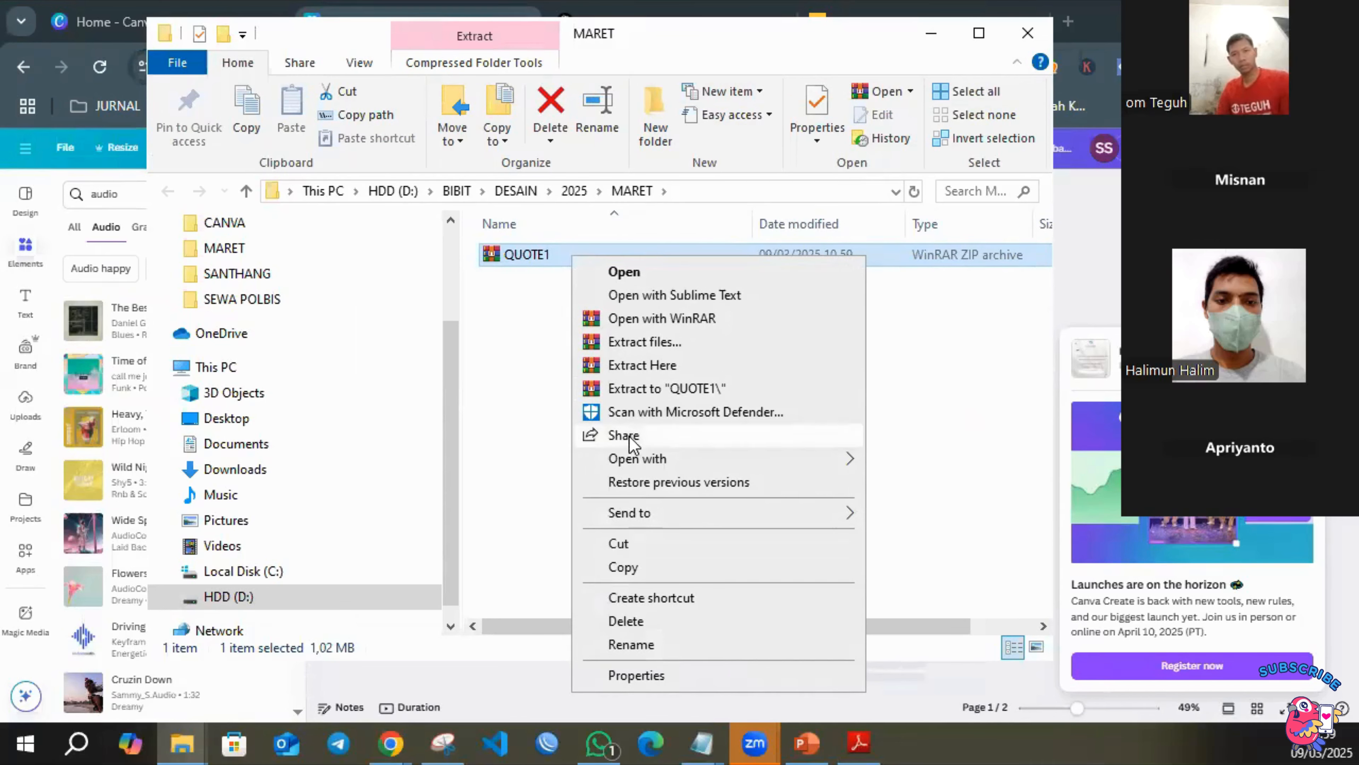
{"action": "left_click", "coordinate": [658, 388]}
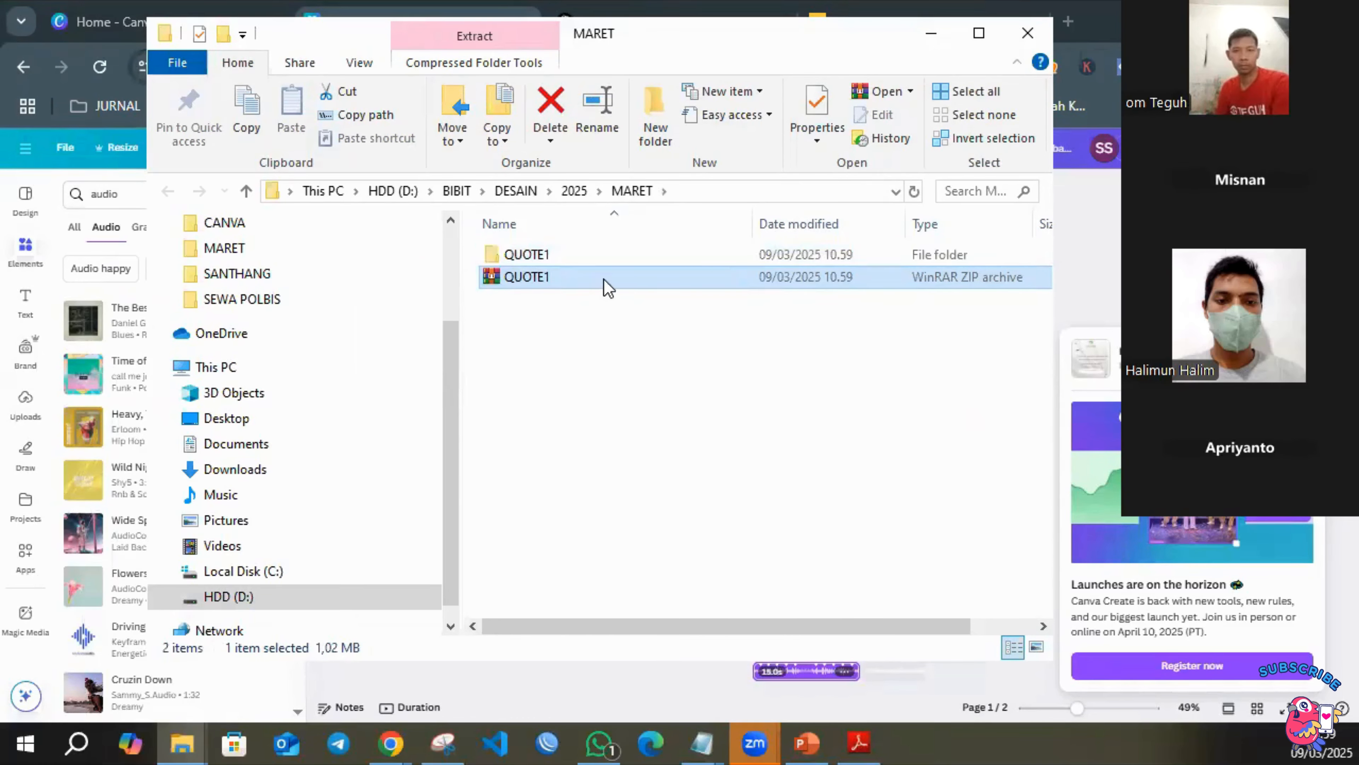
Open the extracted QUOTE1 folder and view the quote page image 1.png.
{"action": "double_click", "coordinate": [591, 257]}
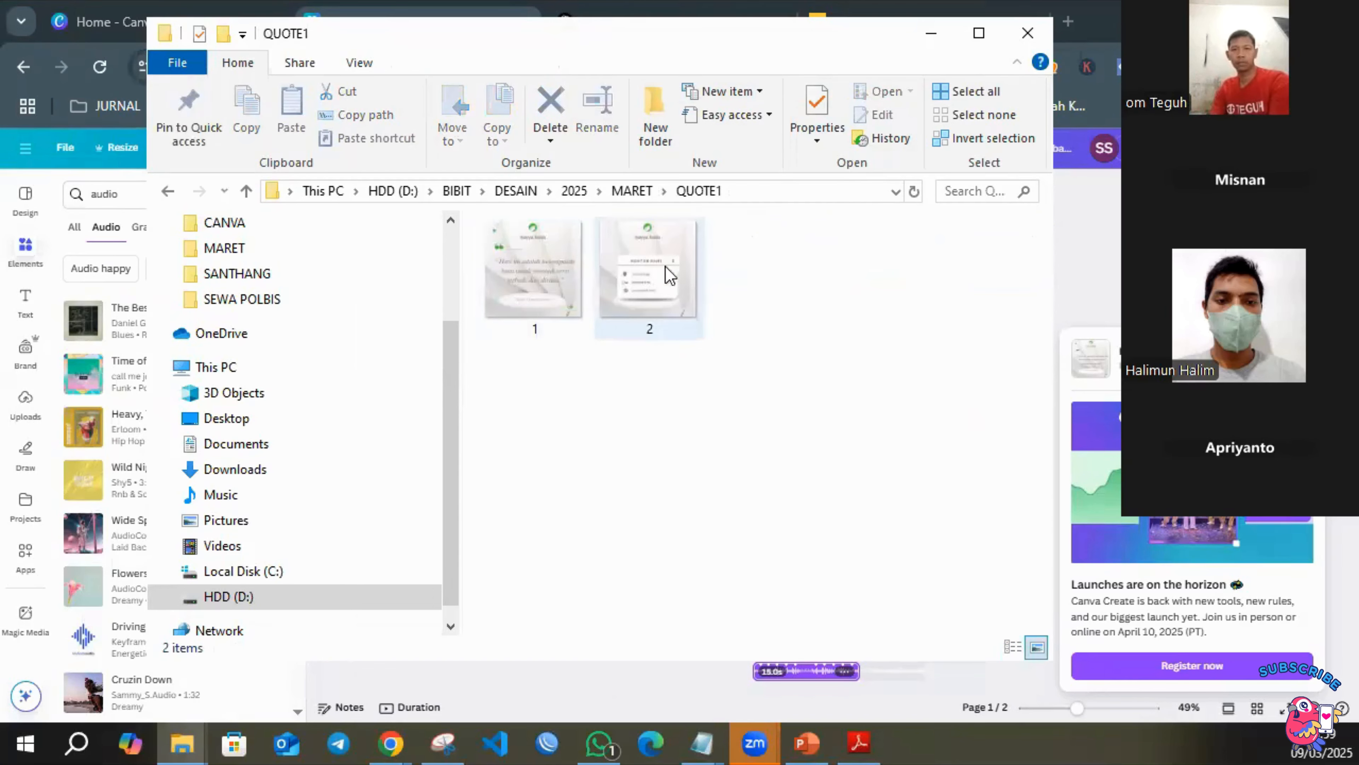
{"action": "left_click", "coordinate": [559, 291]}
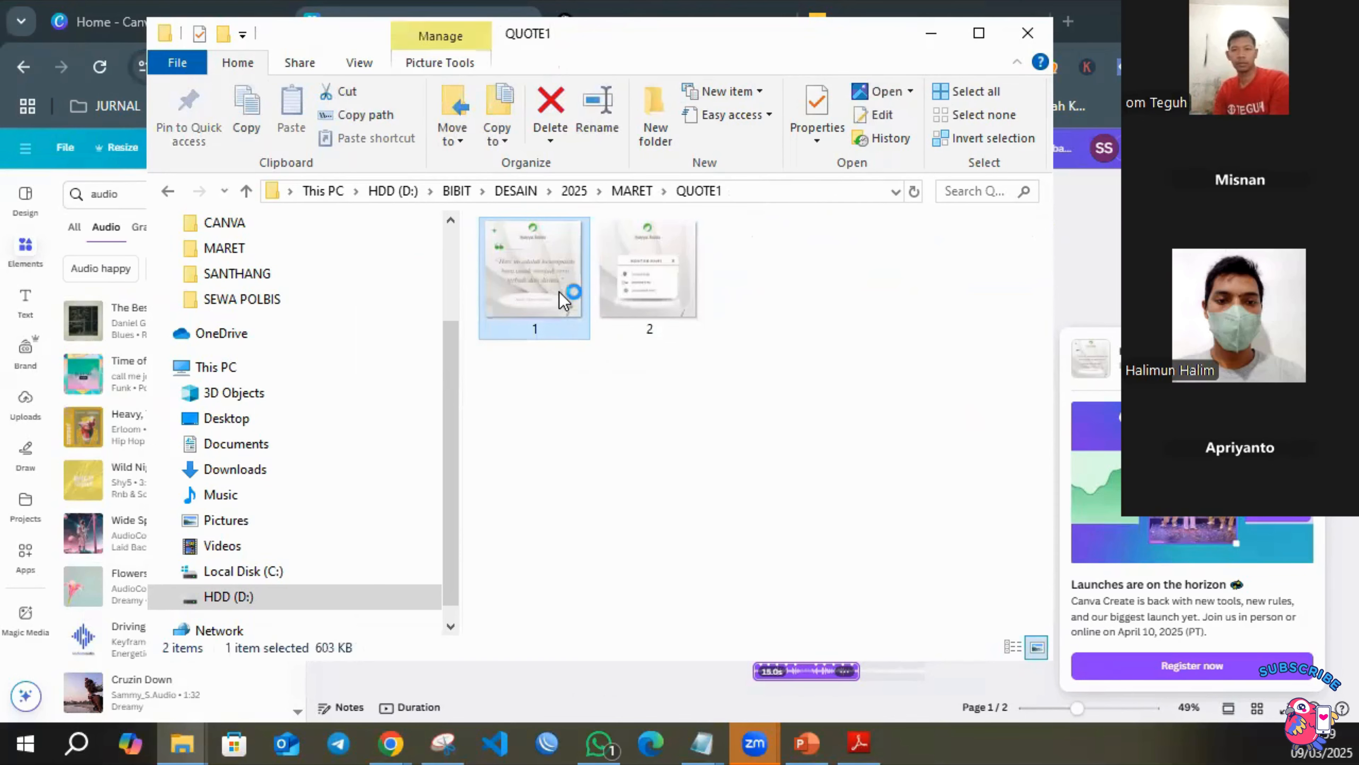
{"action": "double_click", "coordinate": [559, 291]}
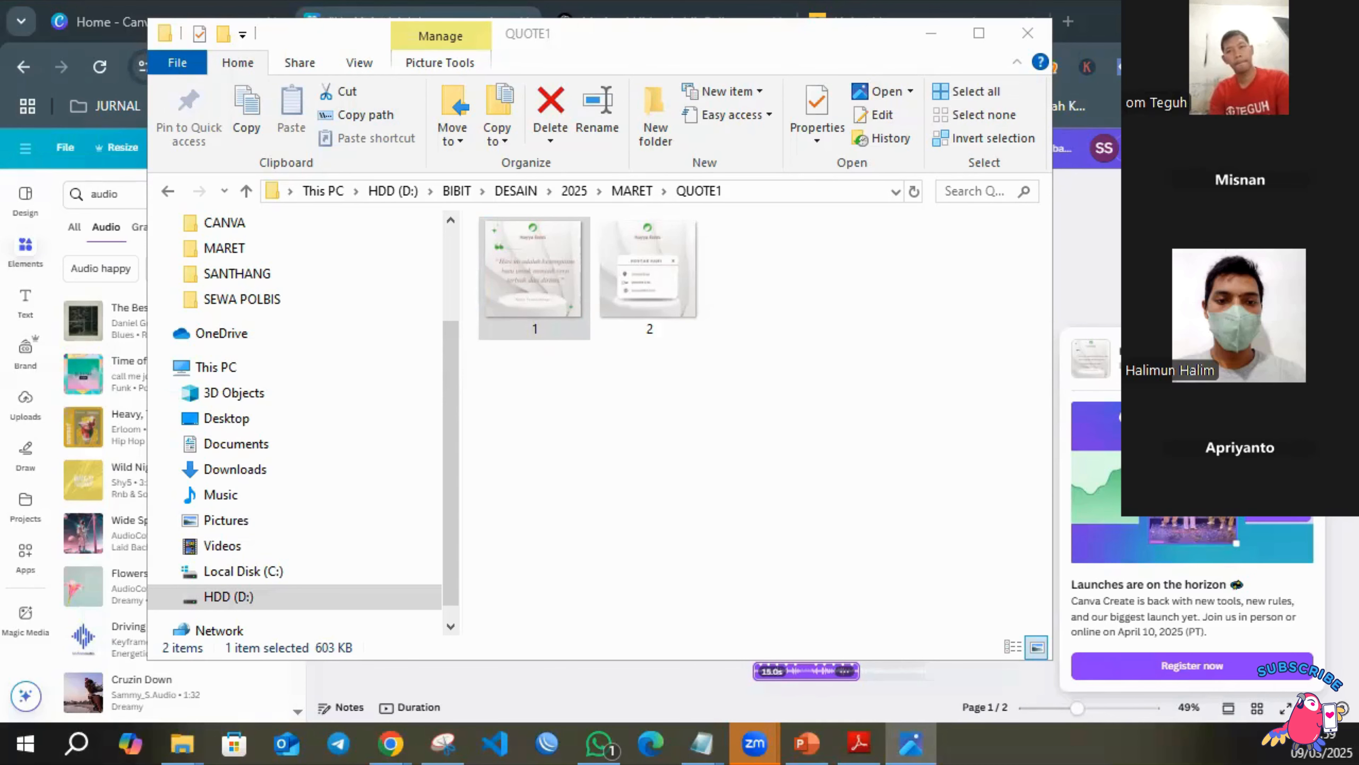
{"action": "key", "text": "Return"}
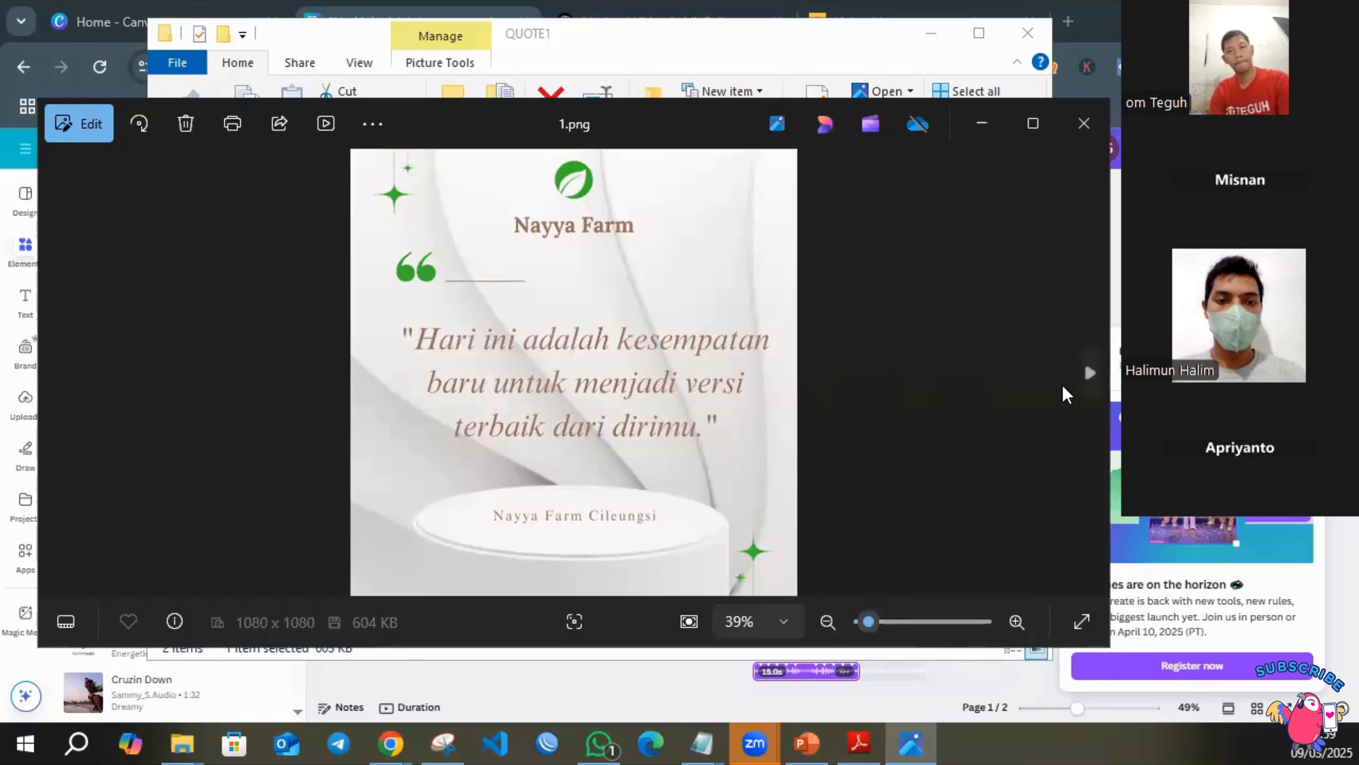
View the contact page image 2.png, close the image viewer, and return to the parent MARET folder.
{"action": "left_click", "coordinate": [1090, 373]}
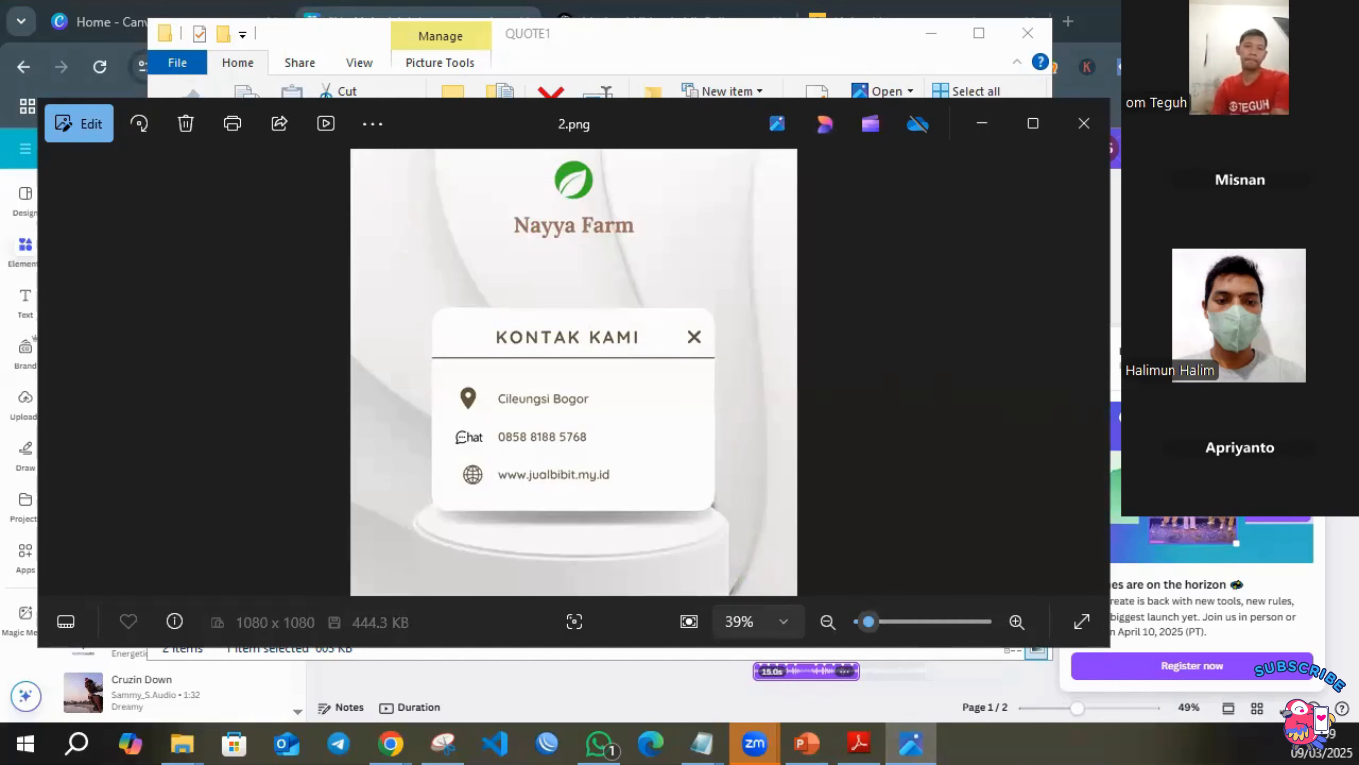
{"action": "left_click", "coordinate": [1086, 126]}
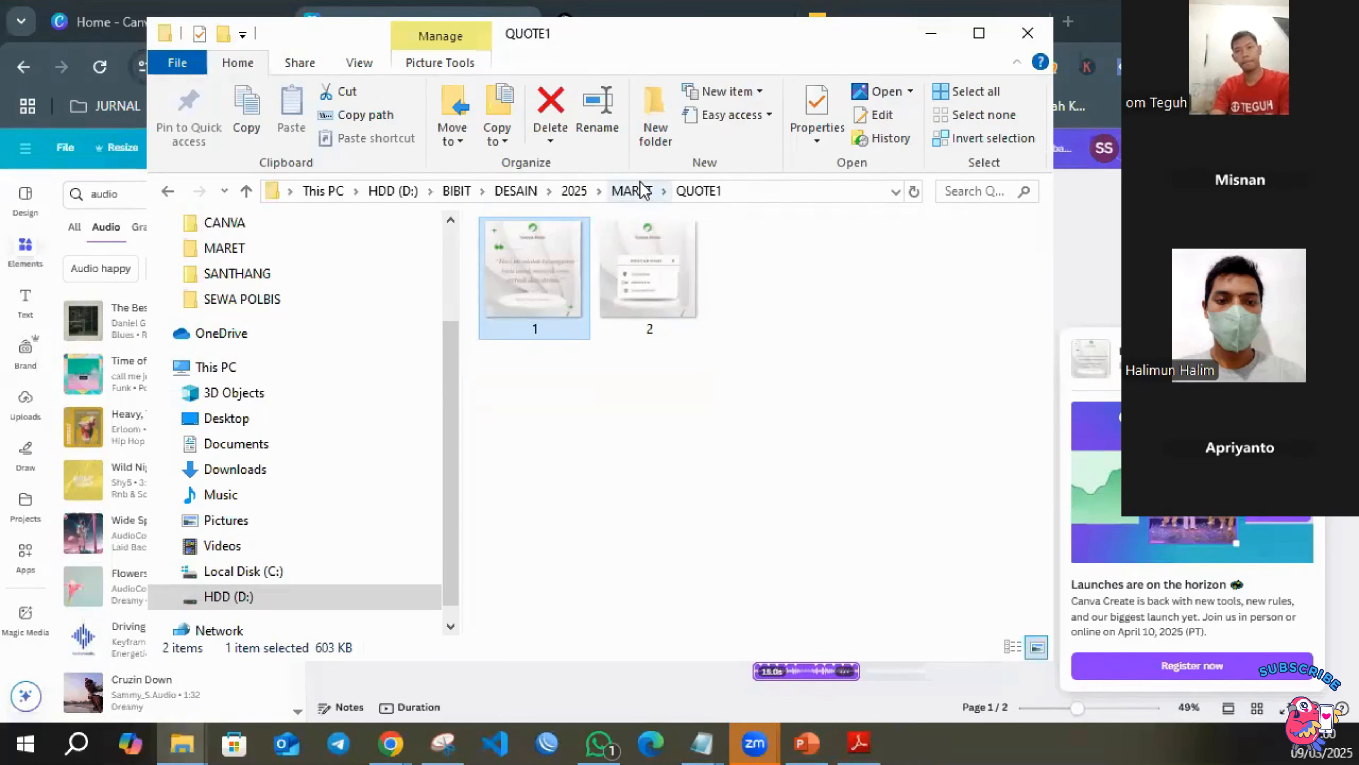
{"action": "left_click", "coordinate": [680, 267]}
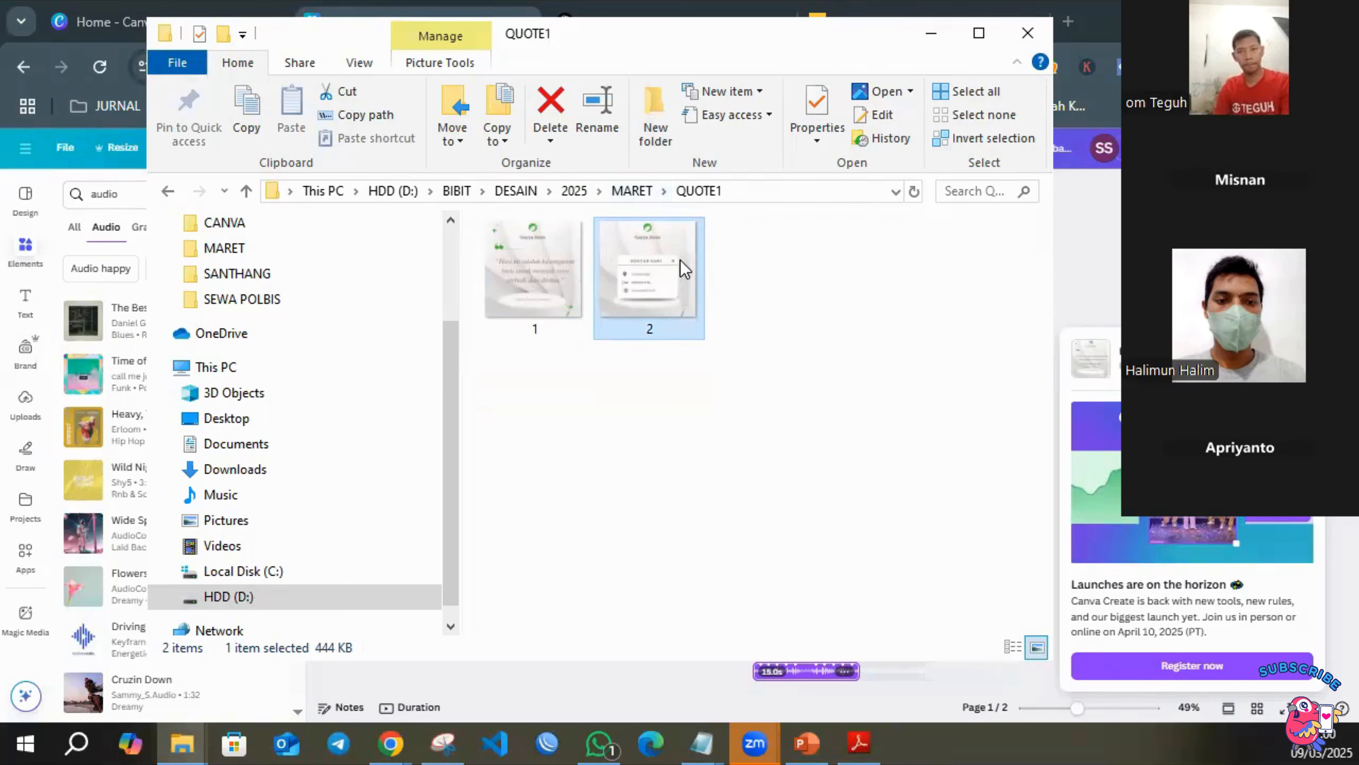
{"action": "left_click", "coordinate": [638, 192]}
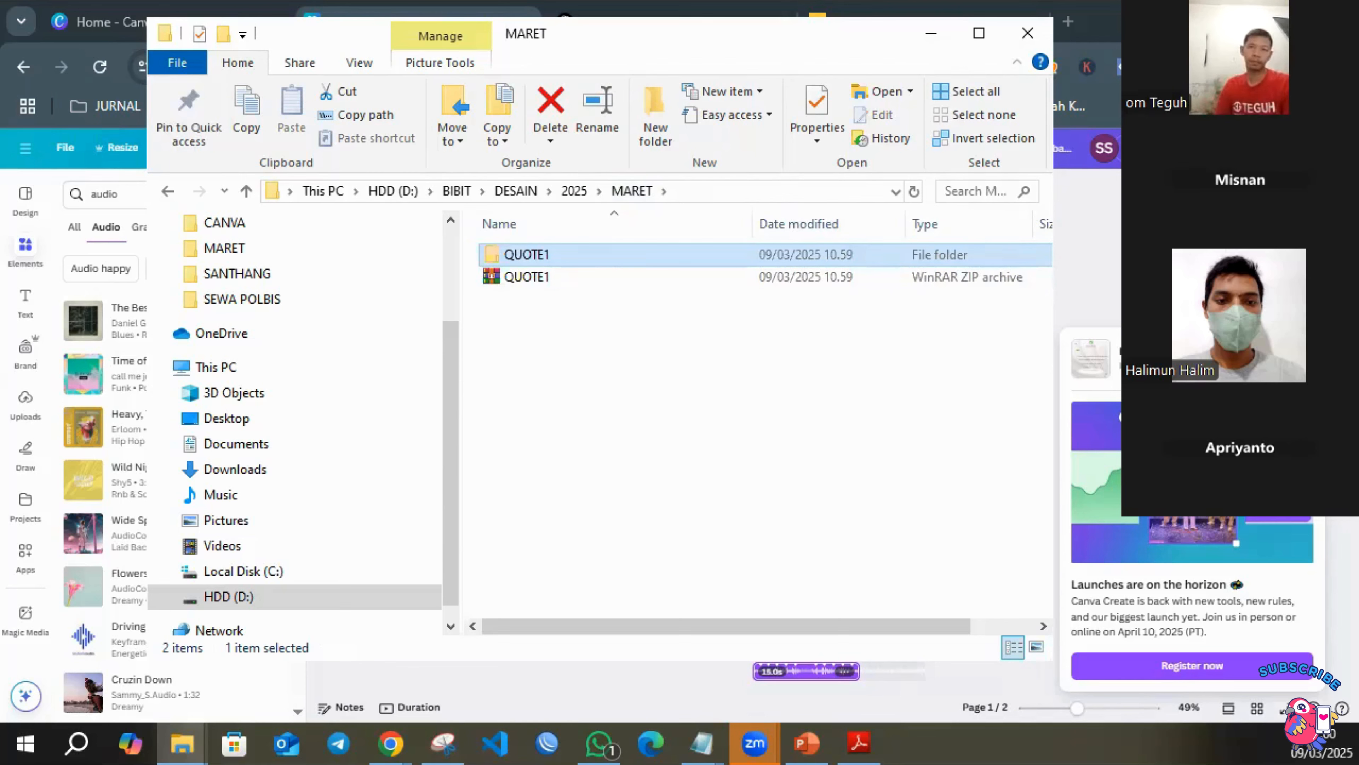
Switch back to the Canva design and download both pages as an MP4 video.
{"action": "left_click", "coordinate": [1311, 148]}
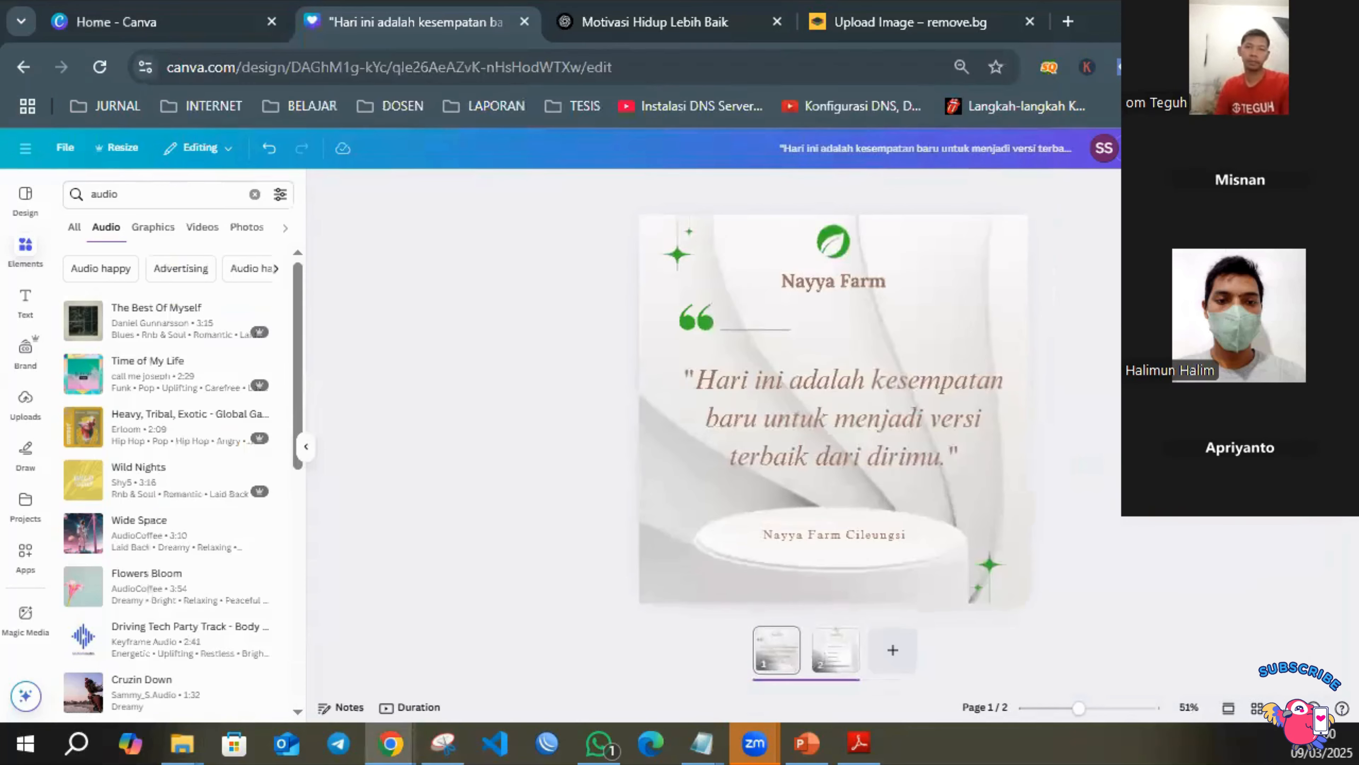
{"action": "left_click", "coordinate": [1311, 148]}
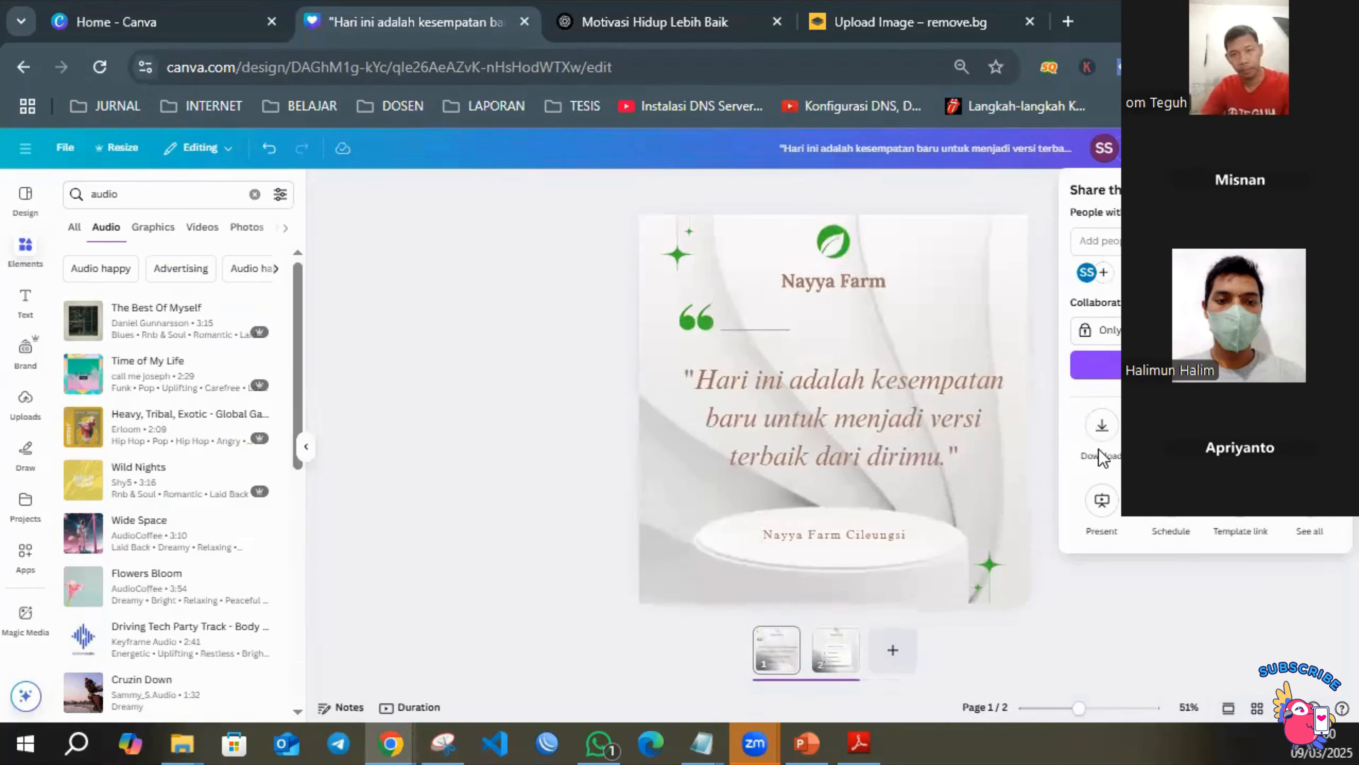
{"action": "left_click", "coordinate": [1102, 429]}
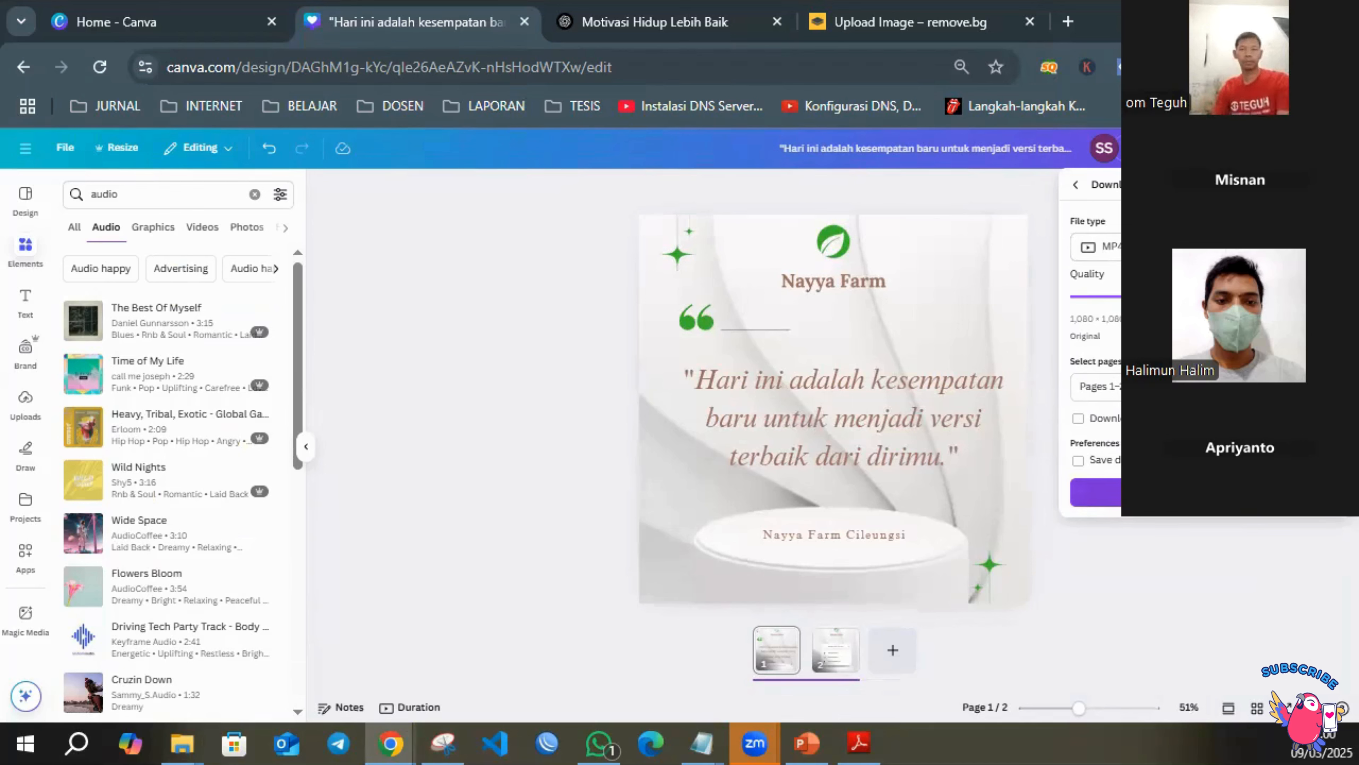
{"action": "left_click", "coordinate": [1203, 492]}
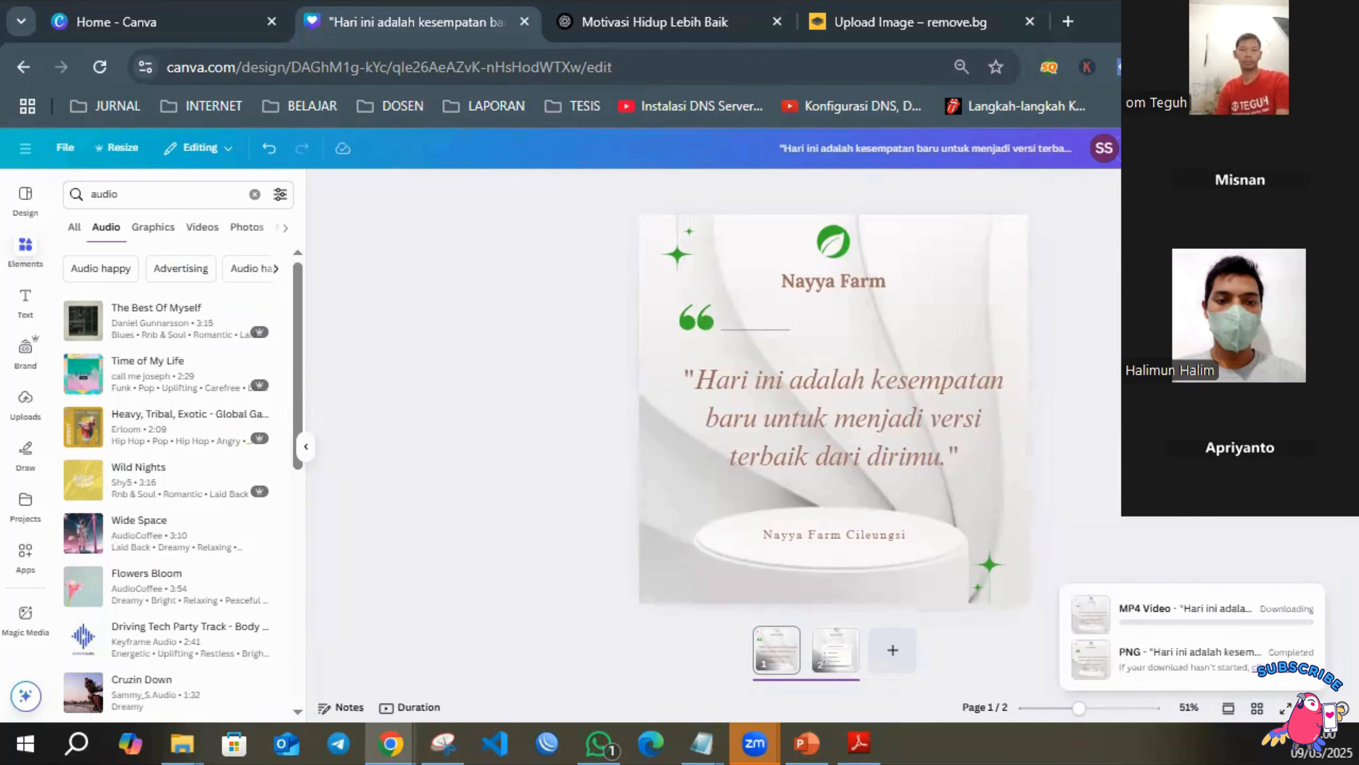
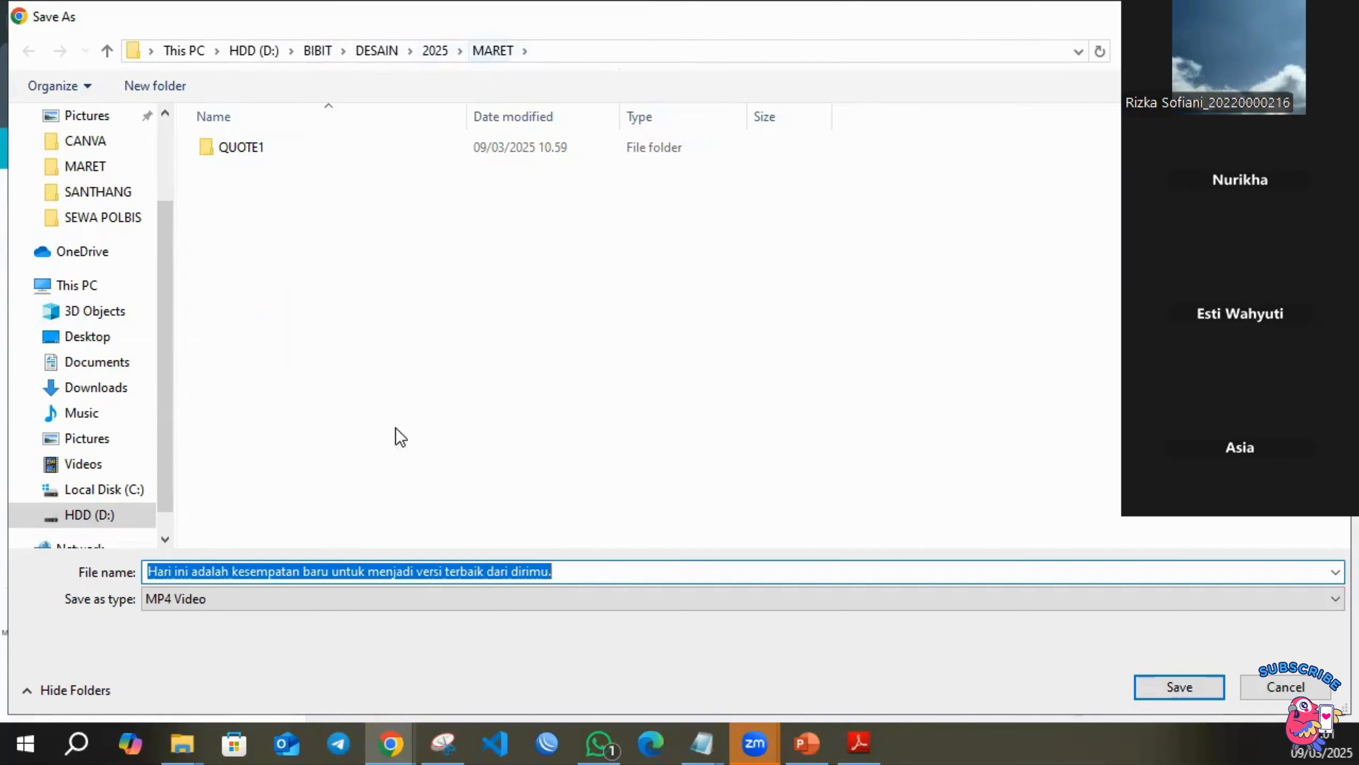
Save the MP4 download in the MARET folder under the file name Video Quote 1.
{"action": "left_click_drag", "start_coordinate": [584, 571], "coordinate": [144, 530]}
{"action": "type", "text": "vIDU"}
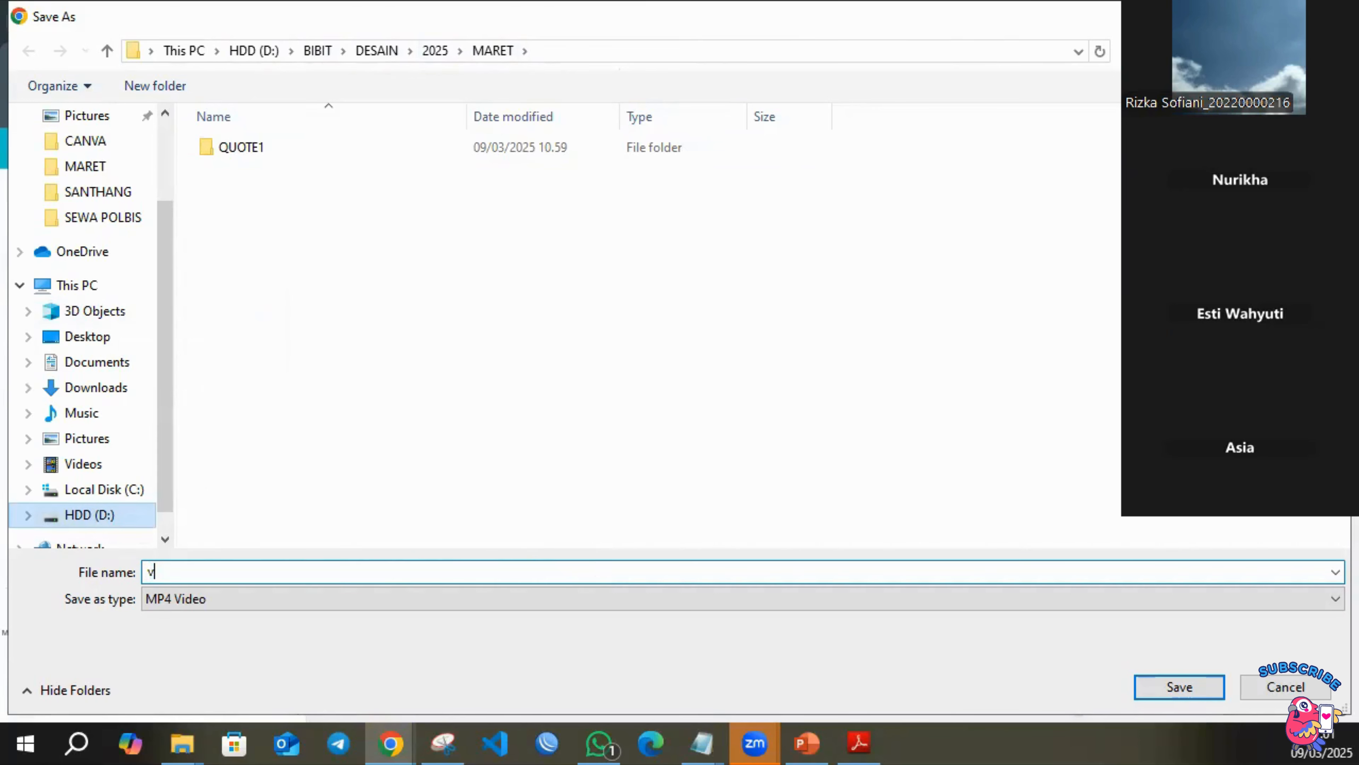
{"action": "key", "text": "BackSpace"}
{"action": "key", "text": "BackSpace"}
{"action": "key", "text": "BackSpace"}
{"action": "key", "text": "BackSpace"}
{"action": "type", "text": "Video Quote 1"}
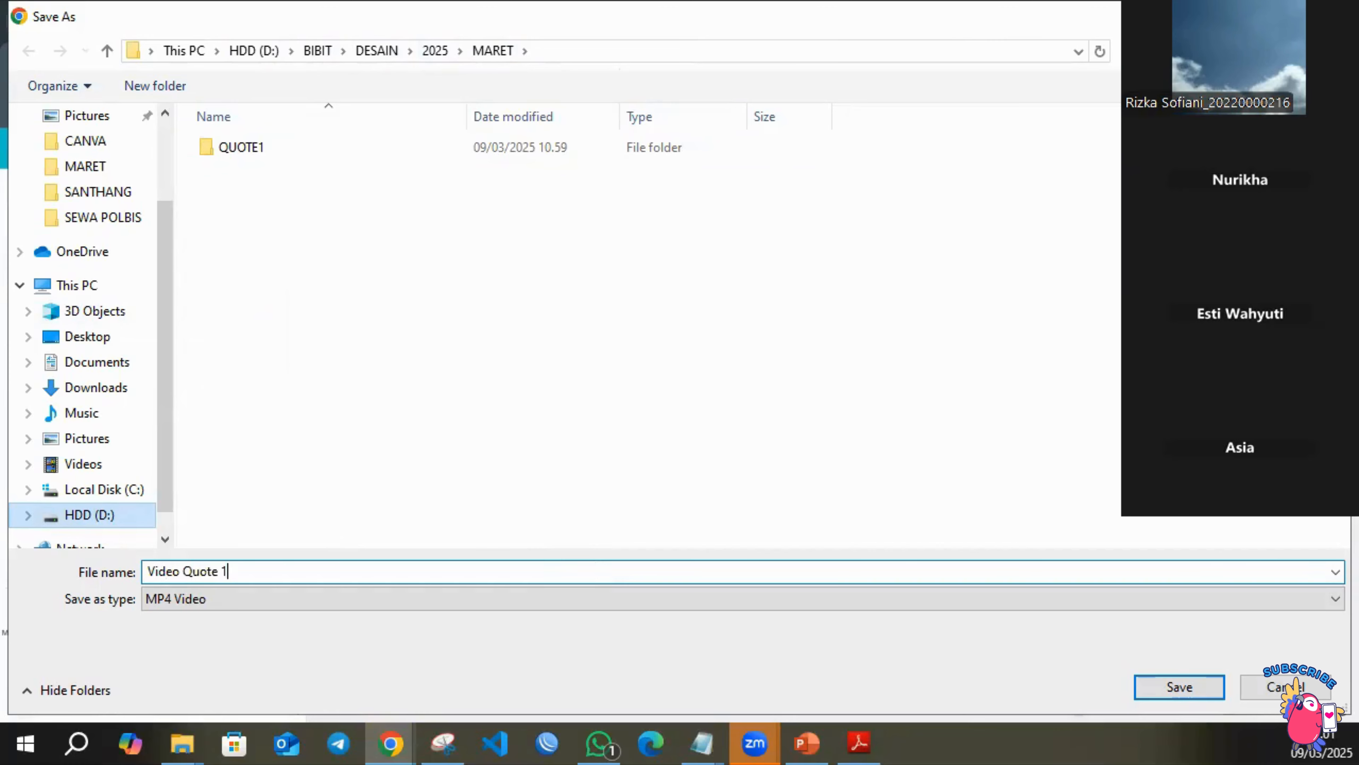
{"action": "key", "text": "Return"}
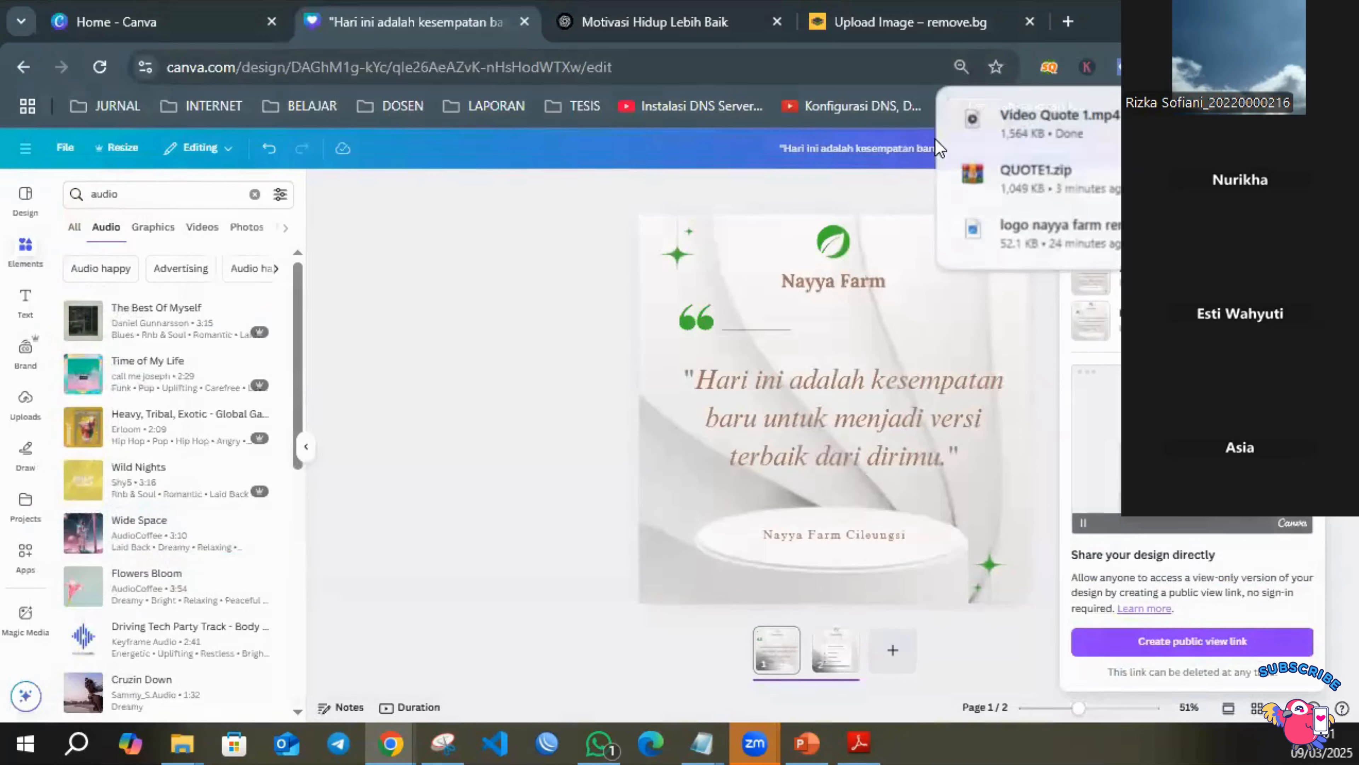
Show the downloaded Video Quote 1 file in its folder, play it in Media Player, and close the player.
{"action": "left_click", "coordinate": [1241, 126]}
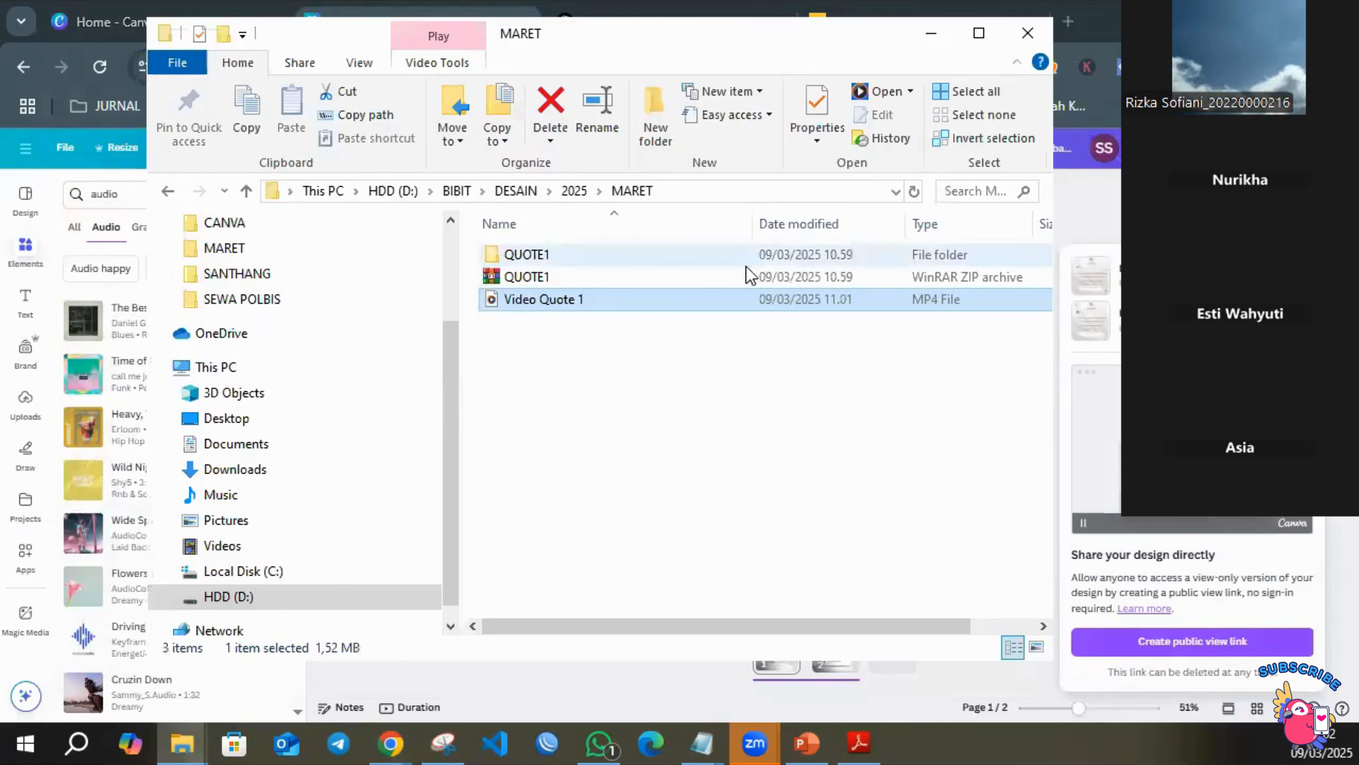
{"action": "double_click", "coordinate": [617, 298]}
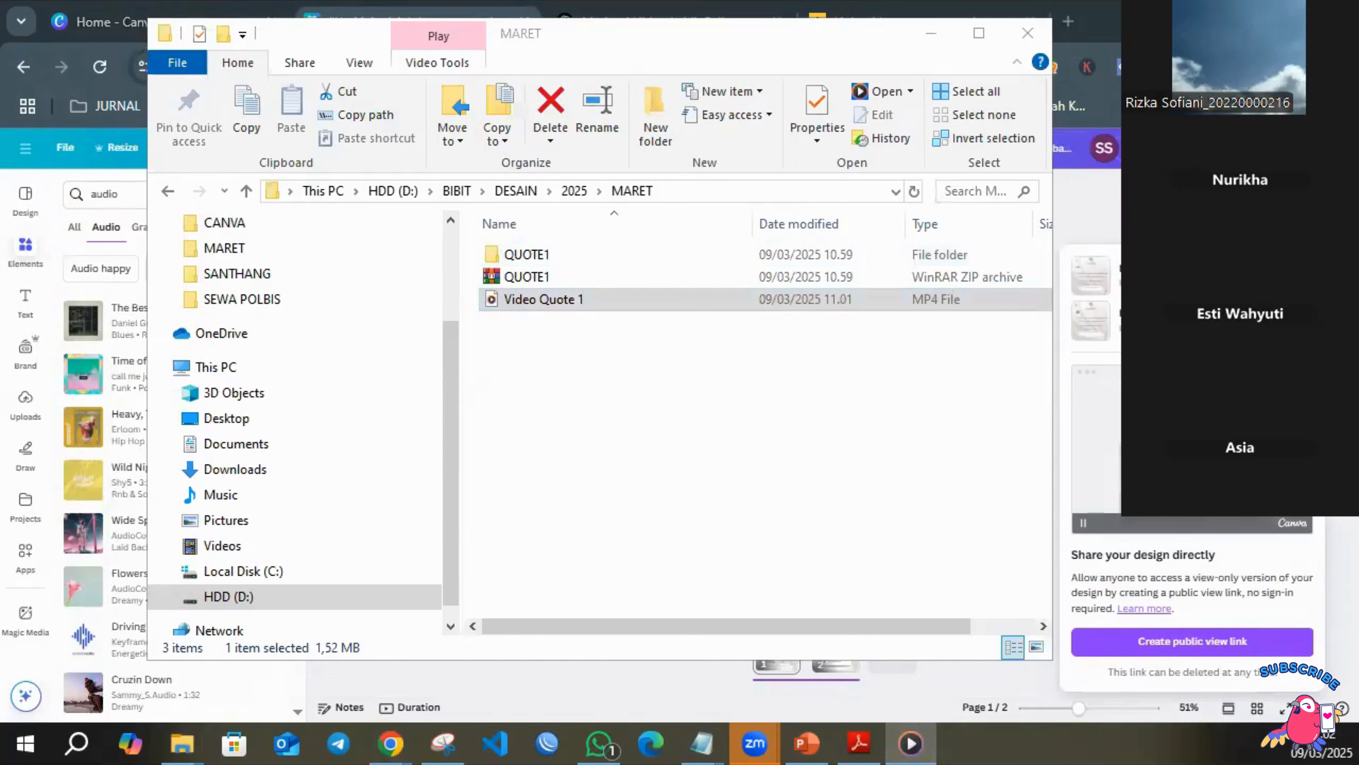
{"action": "left_click", "coordinate": [911, 743]}
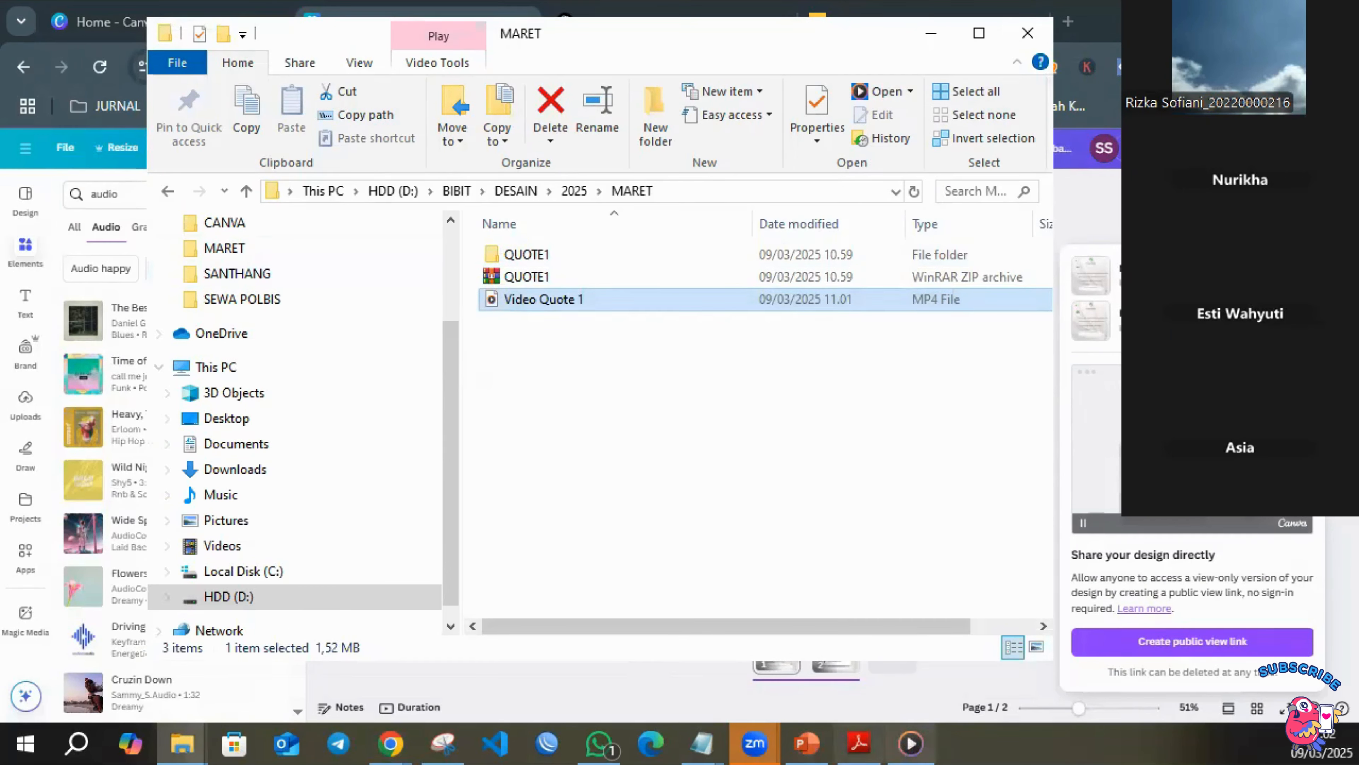
{"action": "left_click", "coordinate": [910, 742]}
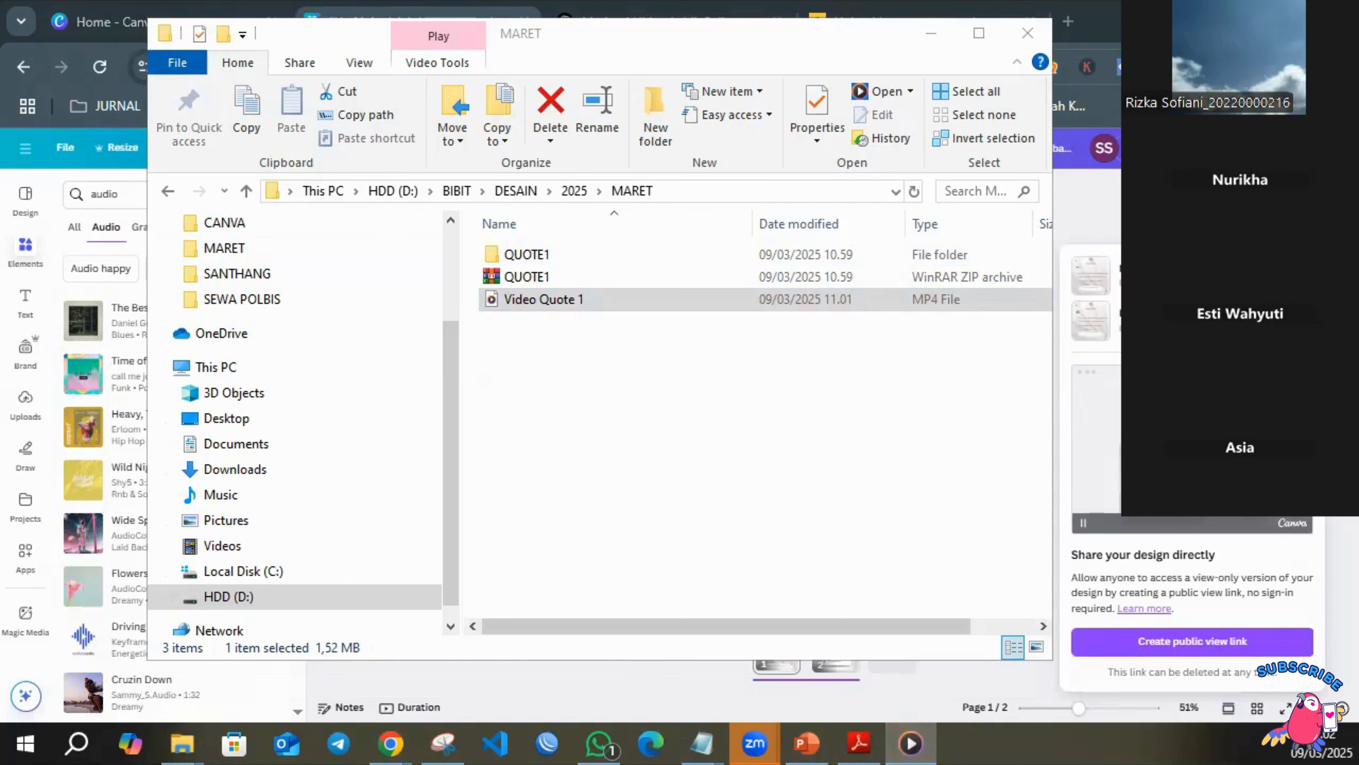
{"action": "left_click_drag", "start_coordinate": [969, 3], "coordinate": [629, 2]}
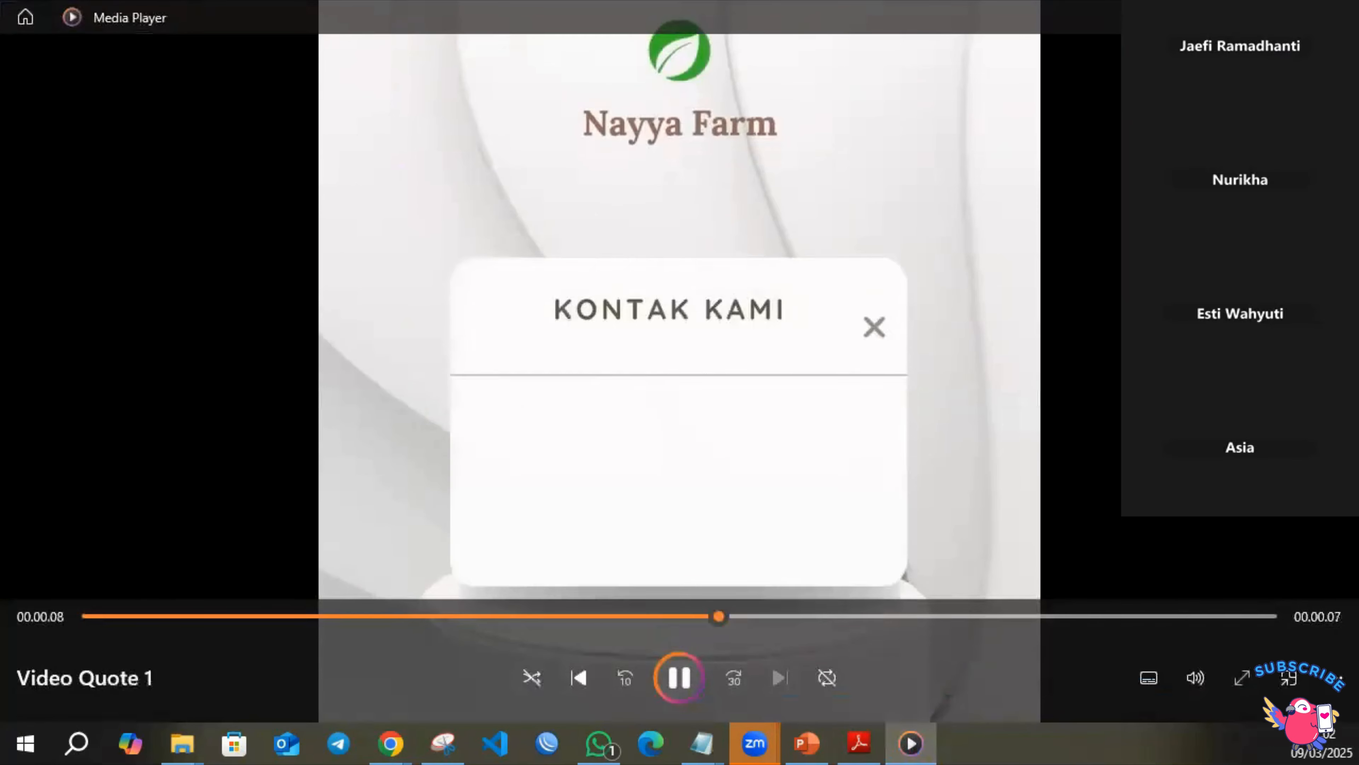
{"action": "key", "text": "alt+F4"}
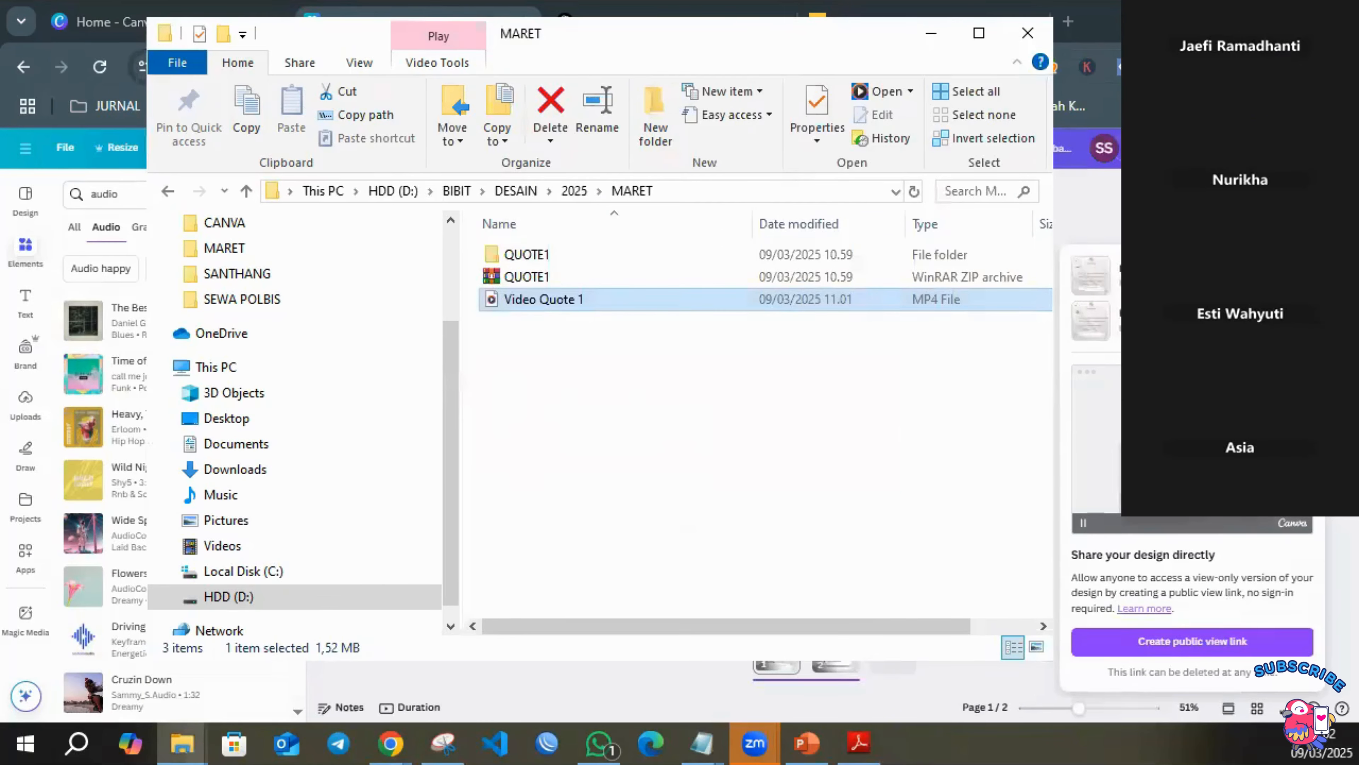
Return to the Canva design, set its collaboration link access to anyone with the link, and copy the link.
{"action": "left_click", "coordinate": [1199, 209]}
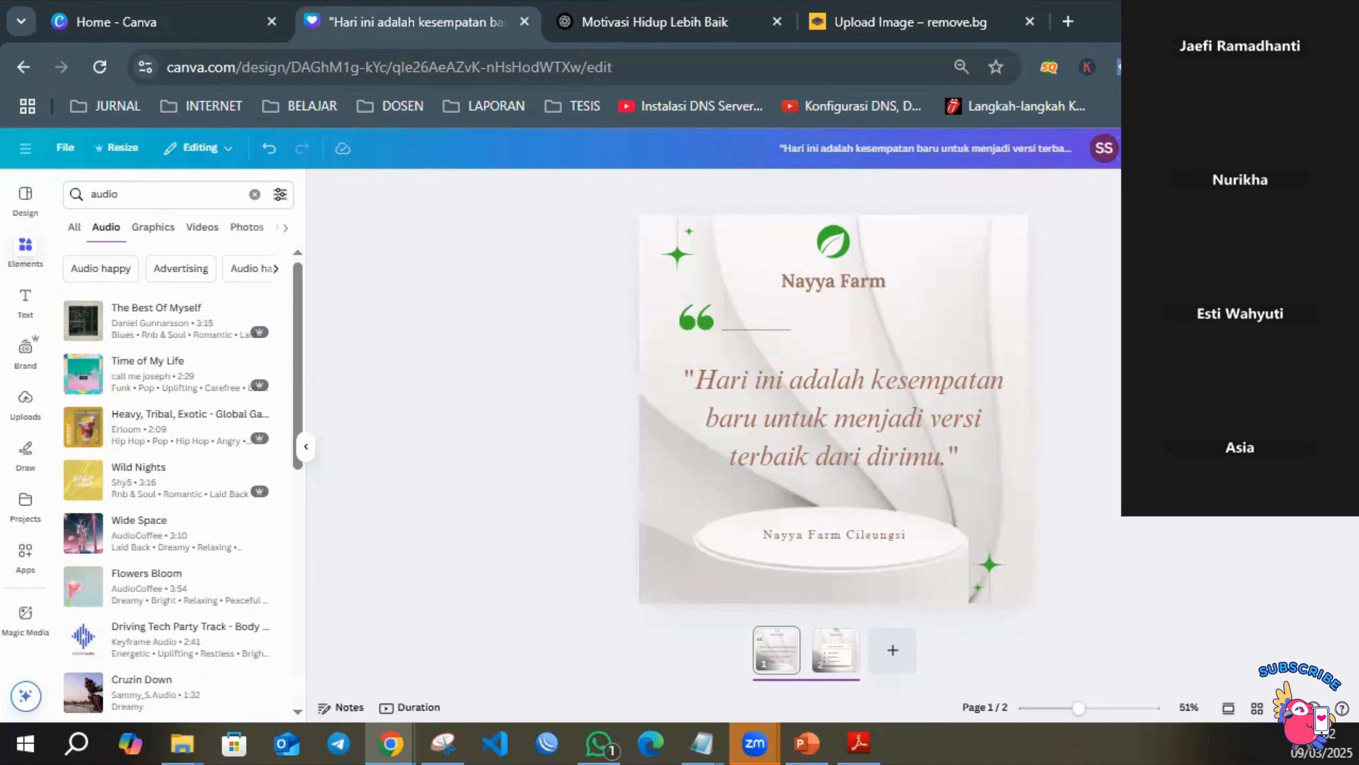
{"action": "left_click", "coordinate": [1319, 147]}
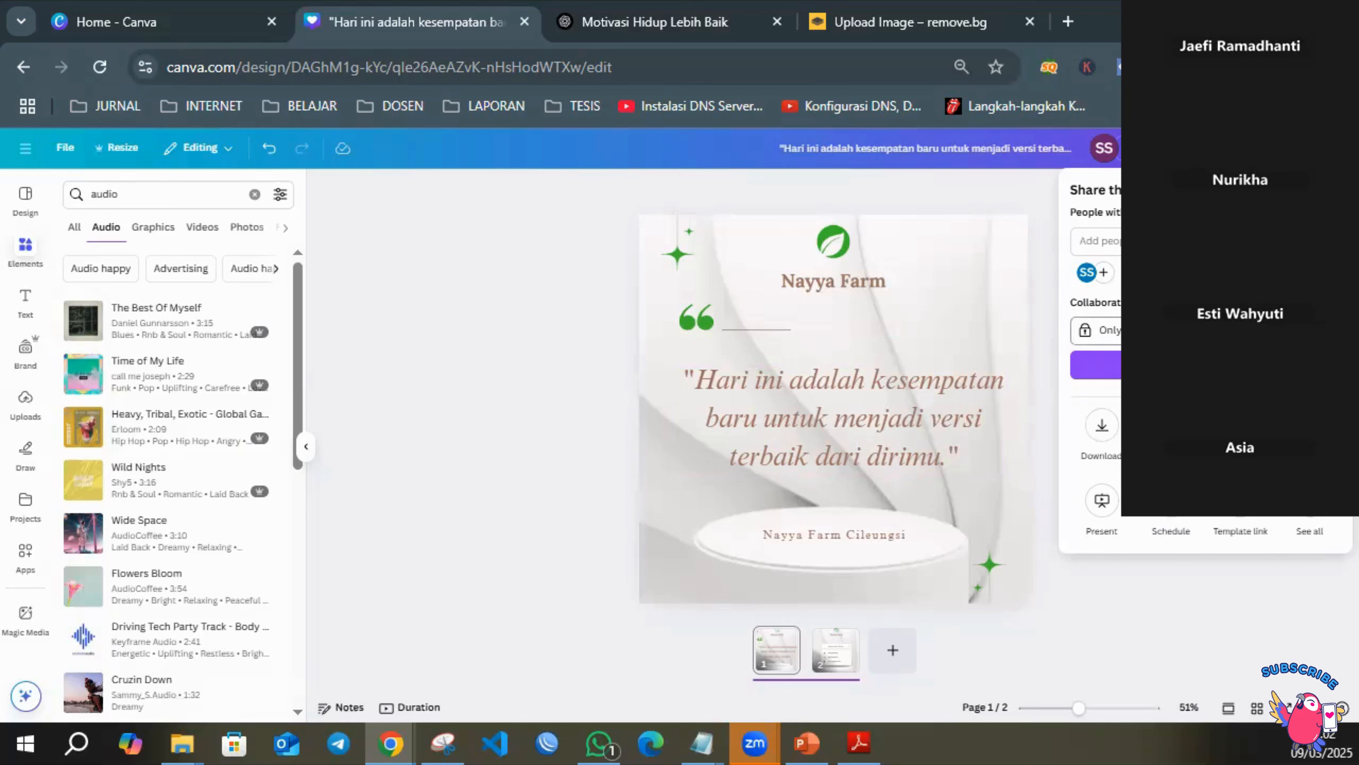
{"action": "left_click", "coordinate": [1199, 330]}
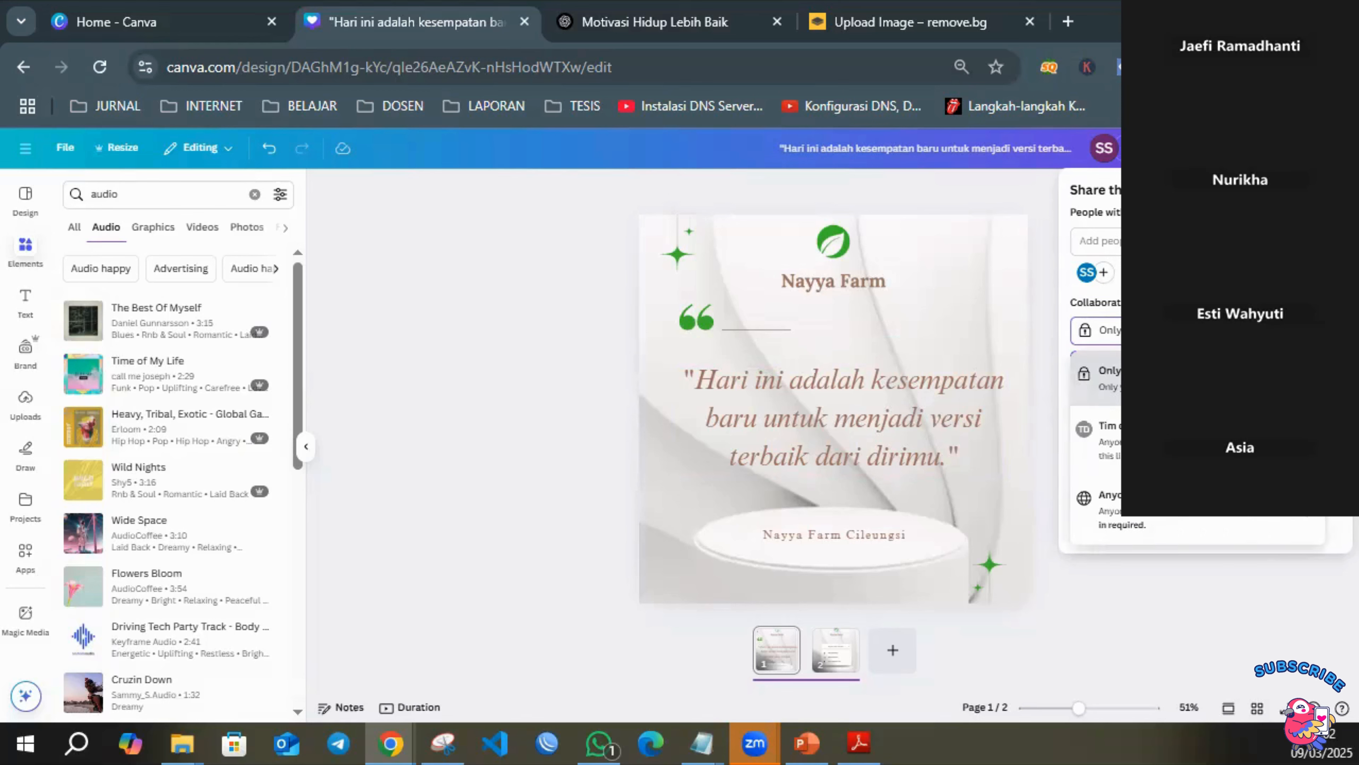
{"action": "left_click", "coordinate": [1163, 522]}
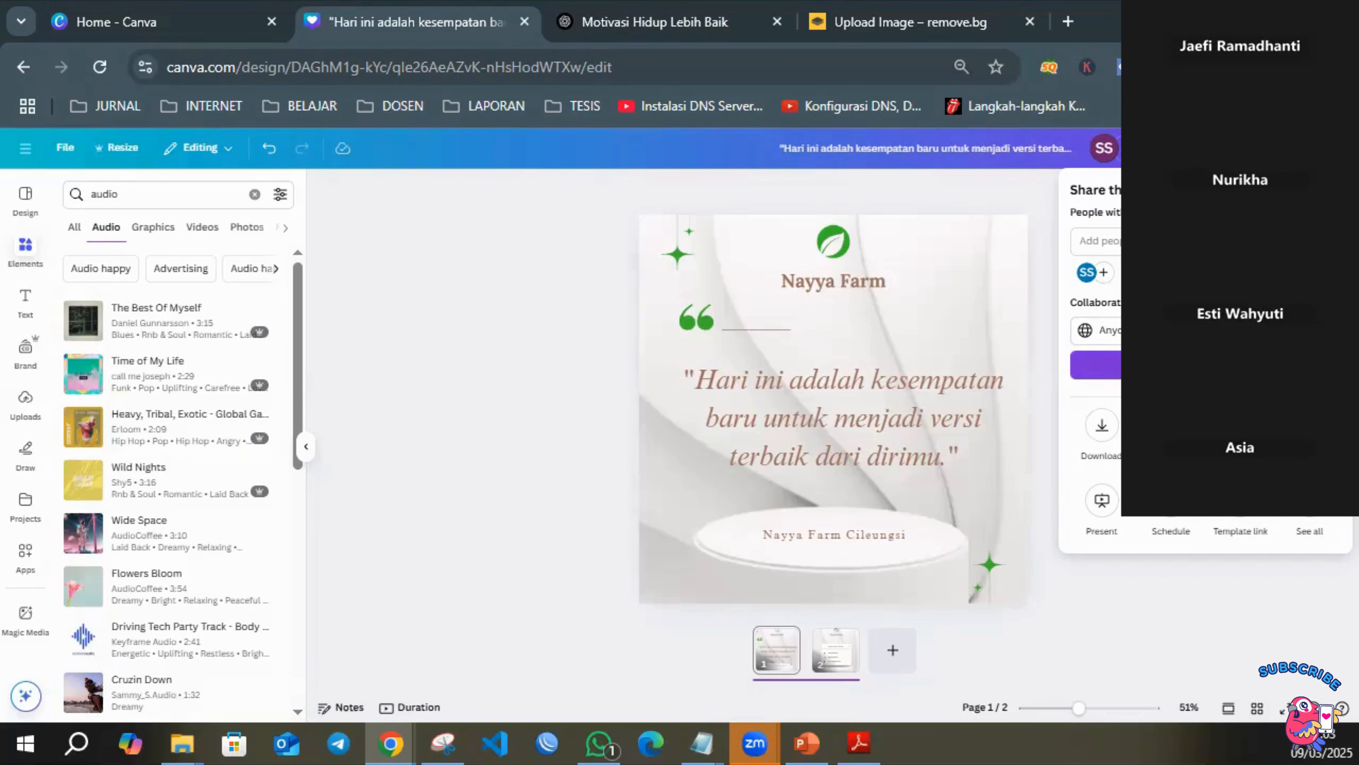
{"action": "left_click", "coordinate": [1205, 366]}
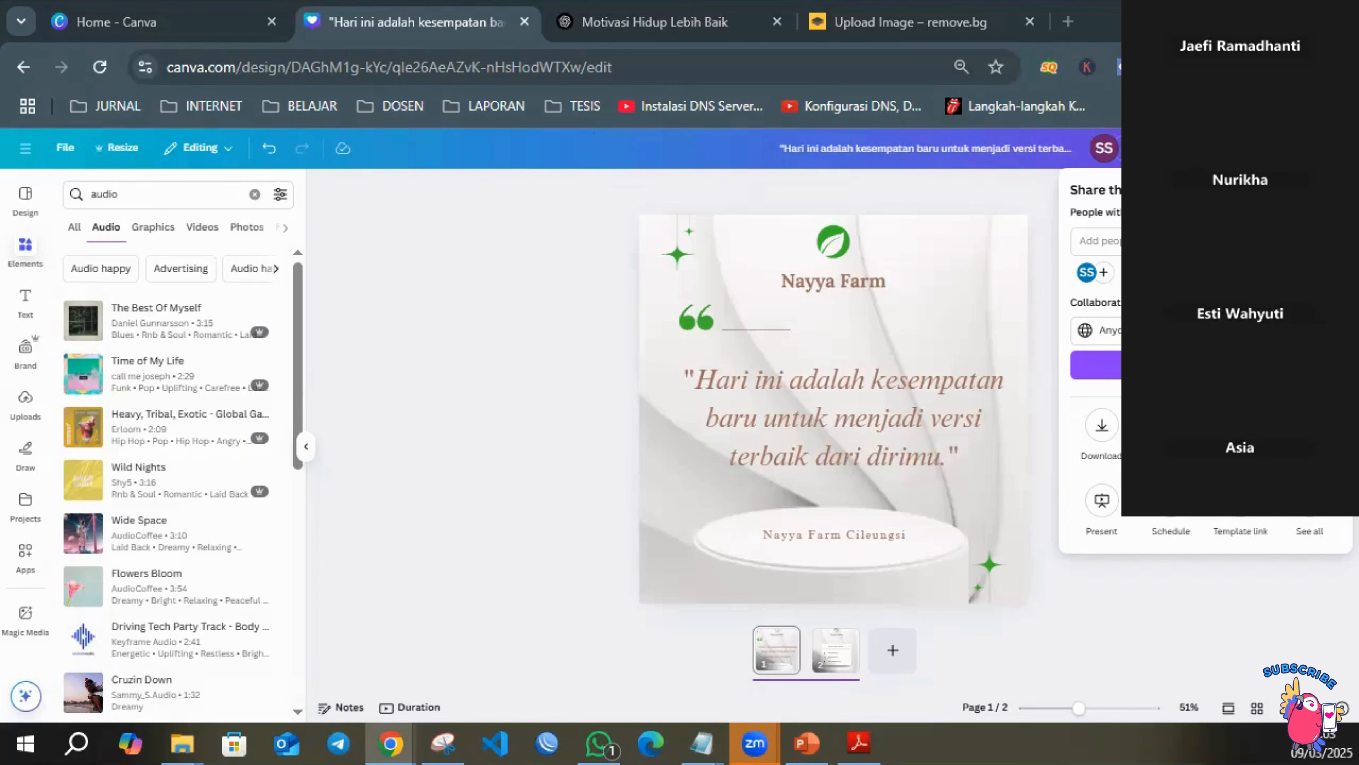
Review the editable elements on both pages: the logo, footer text and quote on page 1, and the logo and contact details on page 2.
{"action": "left_click", "coordinate": [850, 271]}
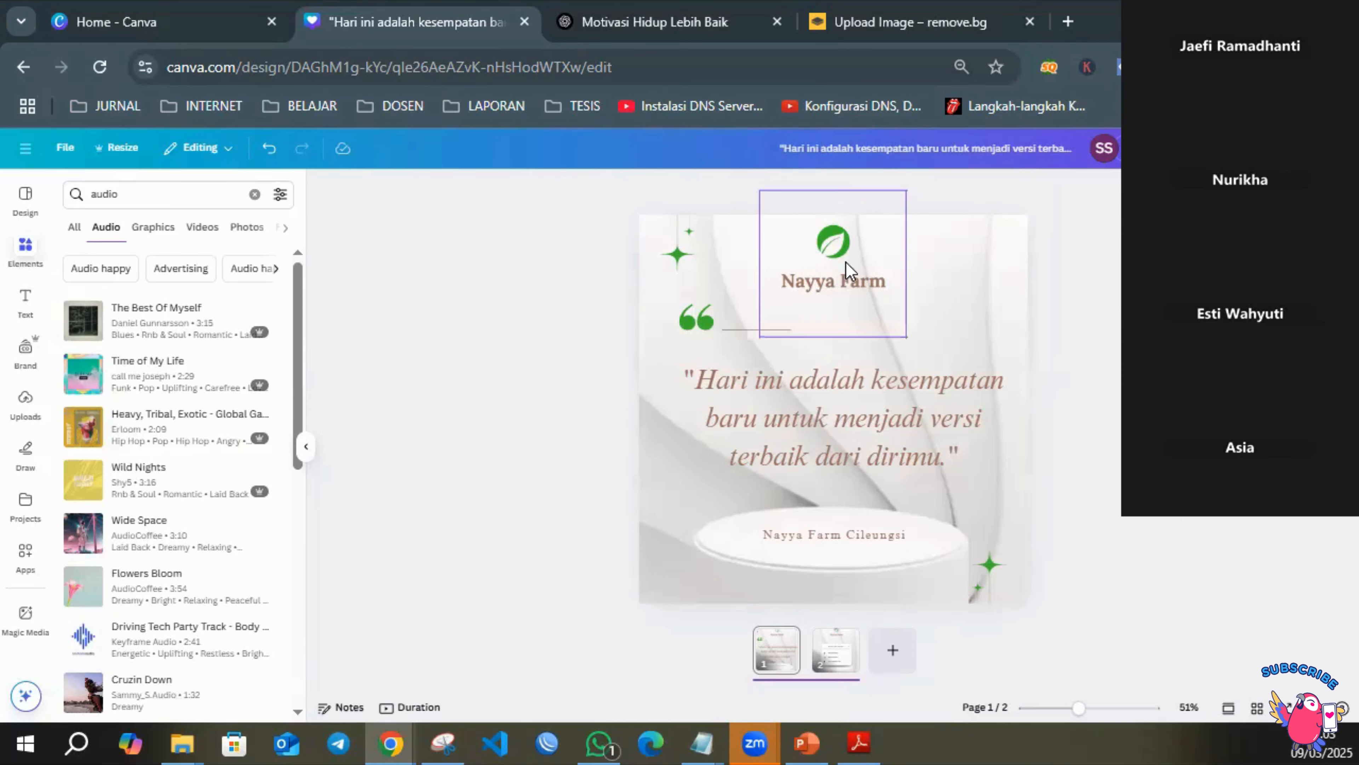
{"action": "left_click", "coordinate": [853, 538]}
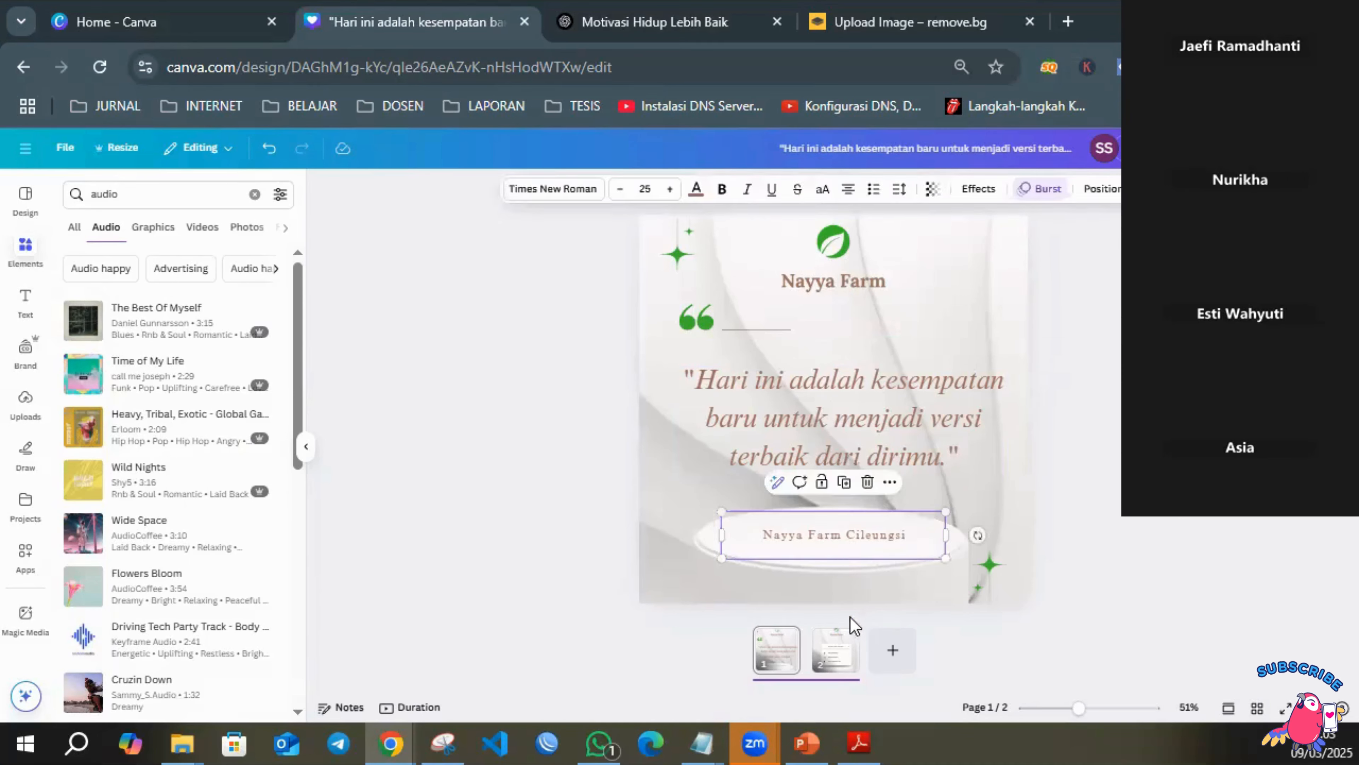
{"action": "left_click", "coordinate": [823, 394]}
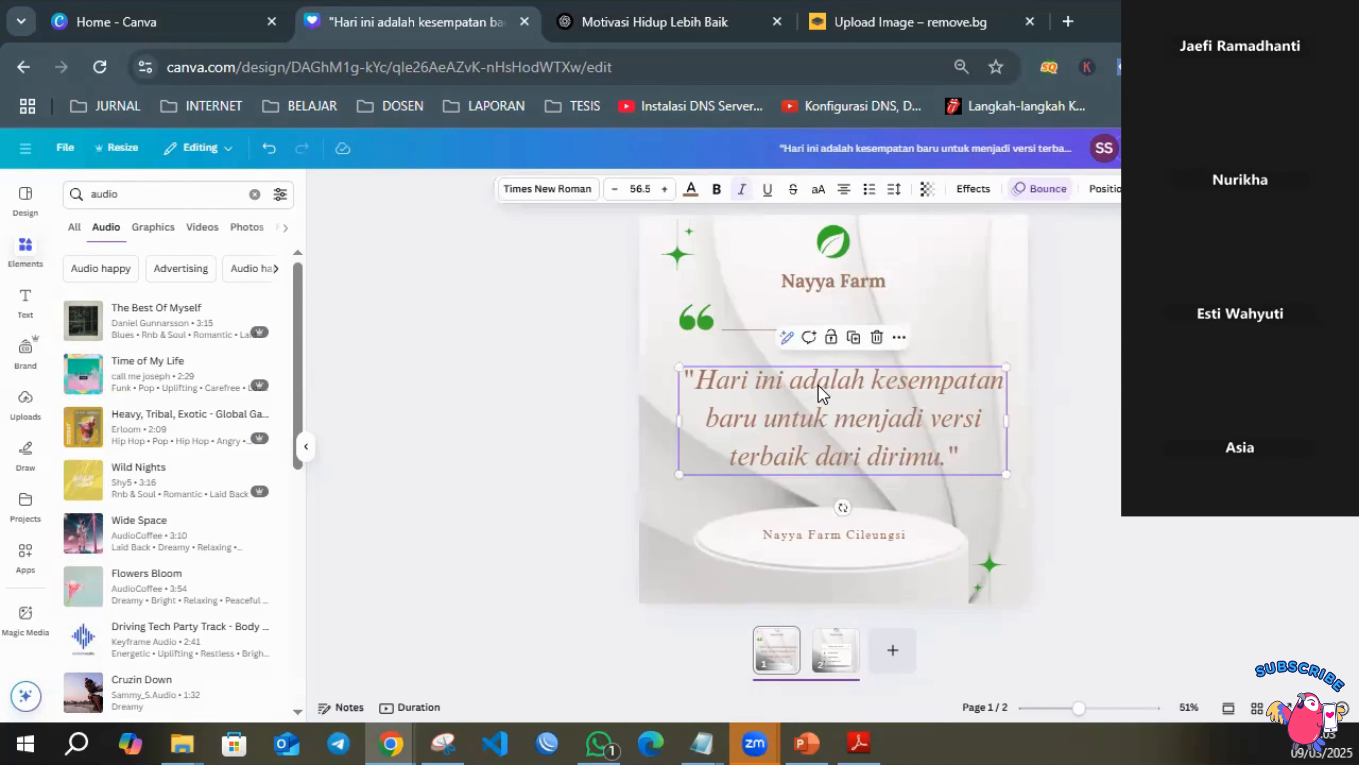
{"action": "left_click", "coordinate": [837, 668]}
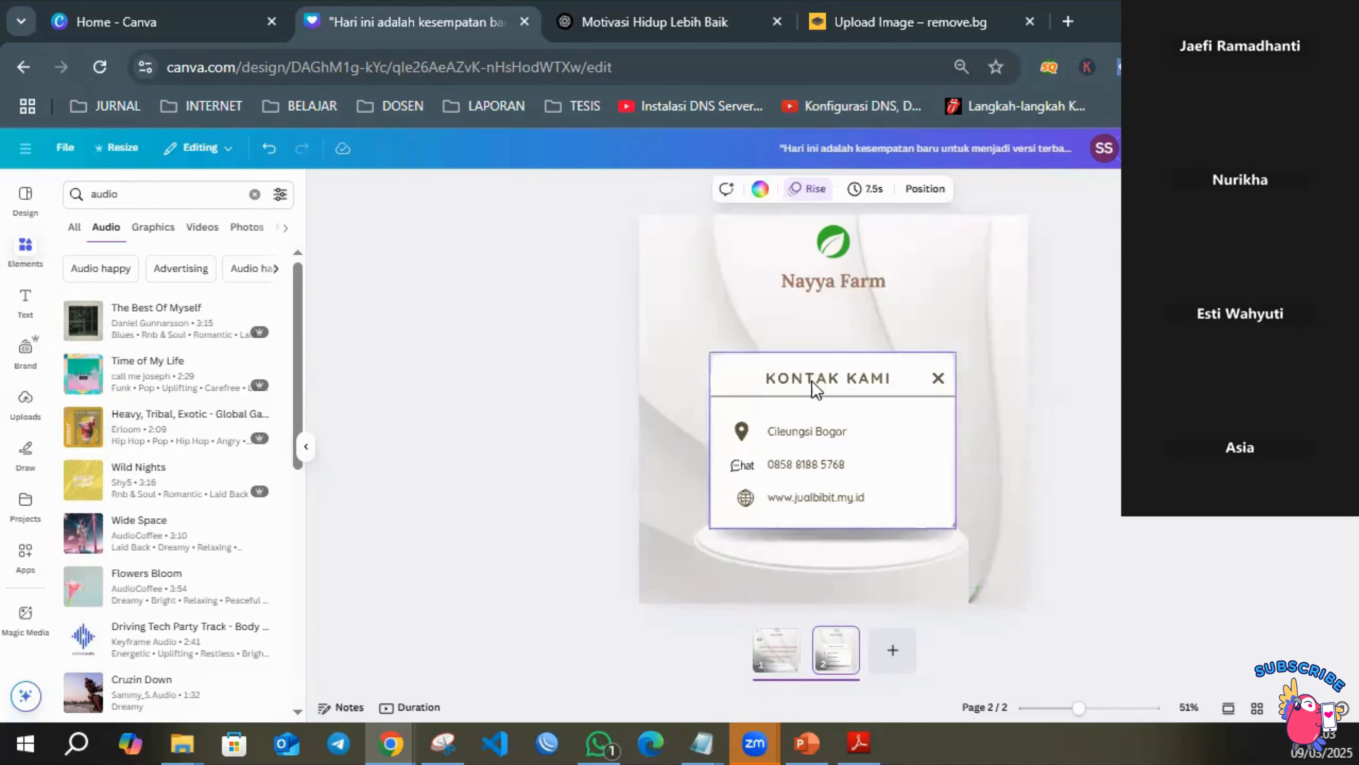
{"action": "left_click", "coordinate": [830, 262]}
{"action": "left_click", "coordinate": [810, 433]}
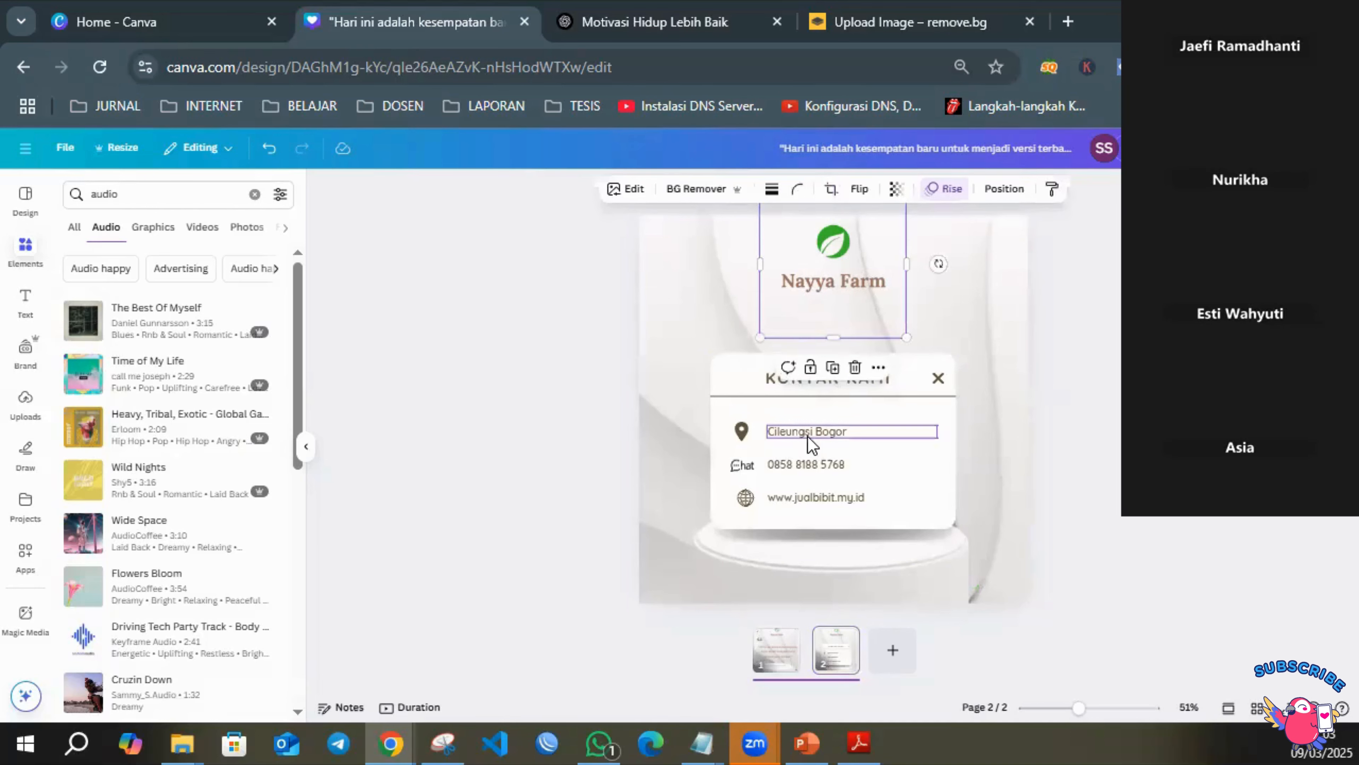
{"action": "left_click", "coordinate": [814, 465]}
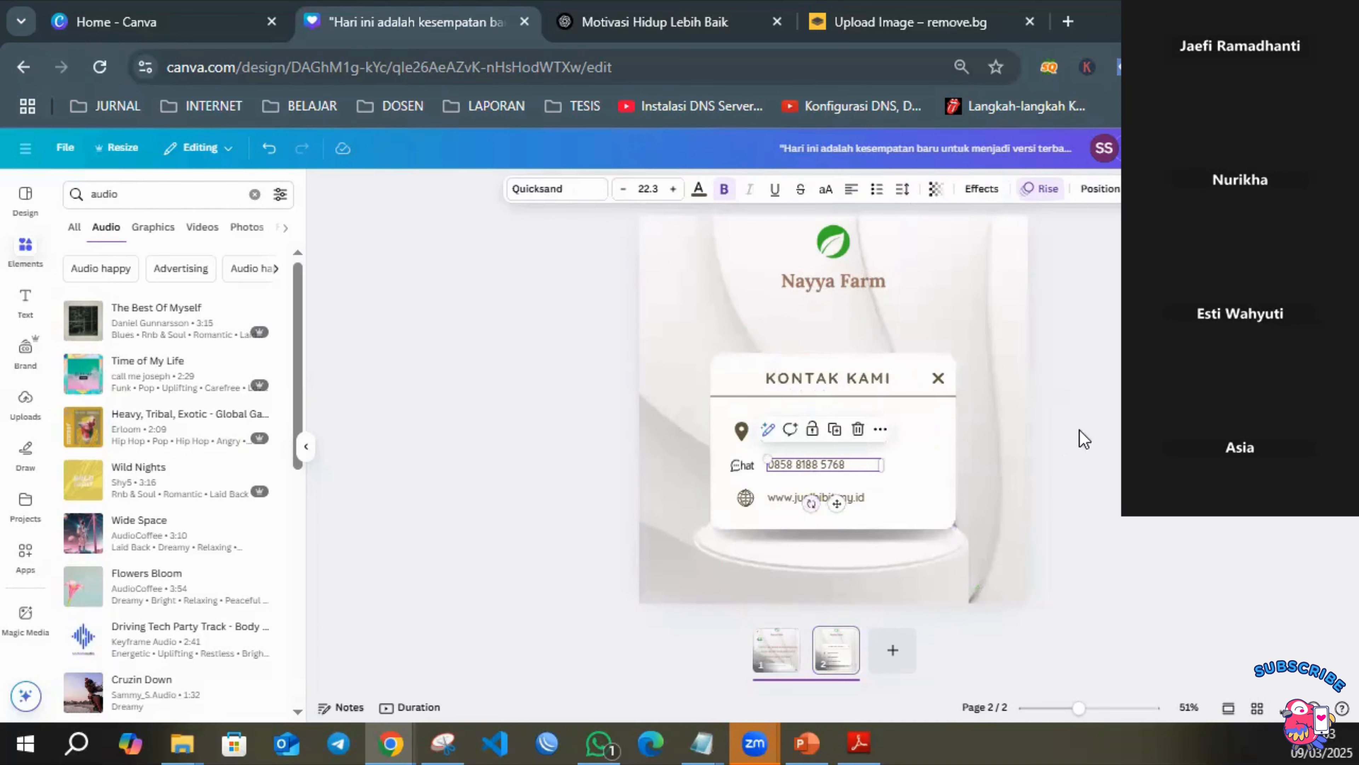
{"action": "left_click", "coordinate": [1097, 424]}
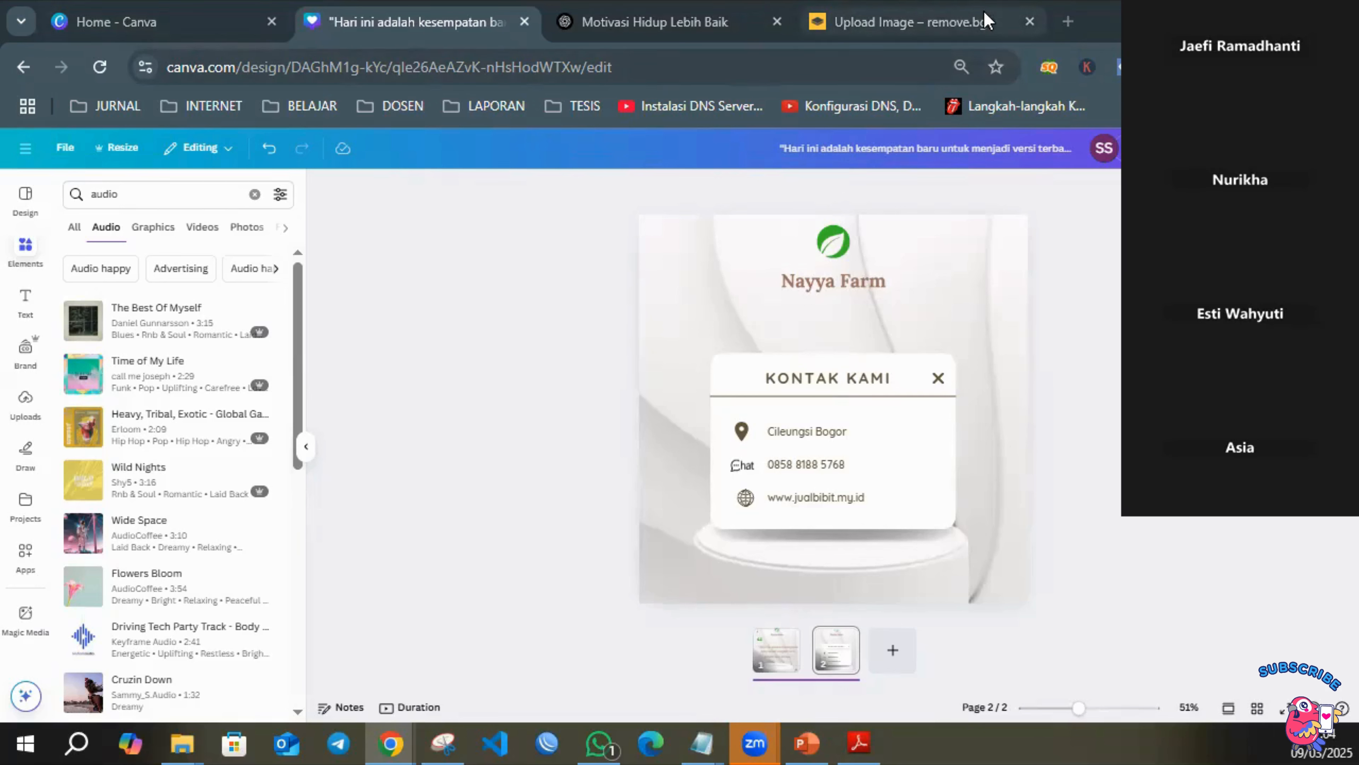
Close the finished quote design and the remove.bg page, and return to the Canva home page.
{"action": "left_click", "coordinate": [524, 21]}
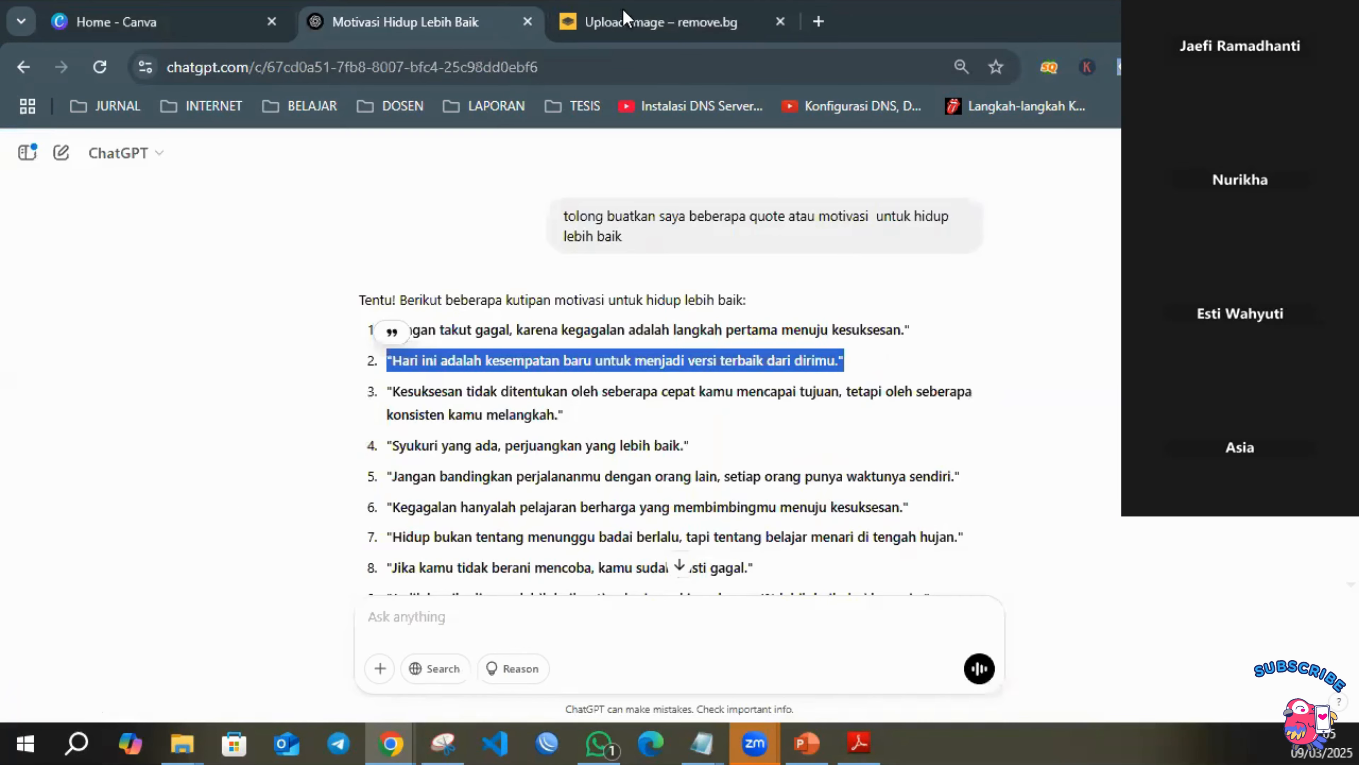
{"action": "left_click", "coordinate": [776, 22]}
{"action": "left_click", "coordinate": [164, 20]}
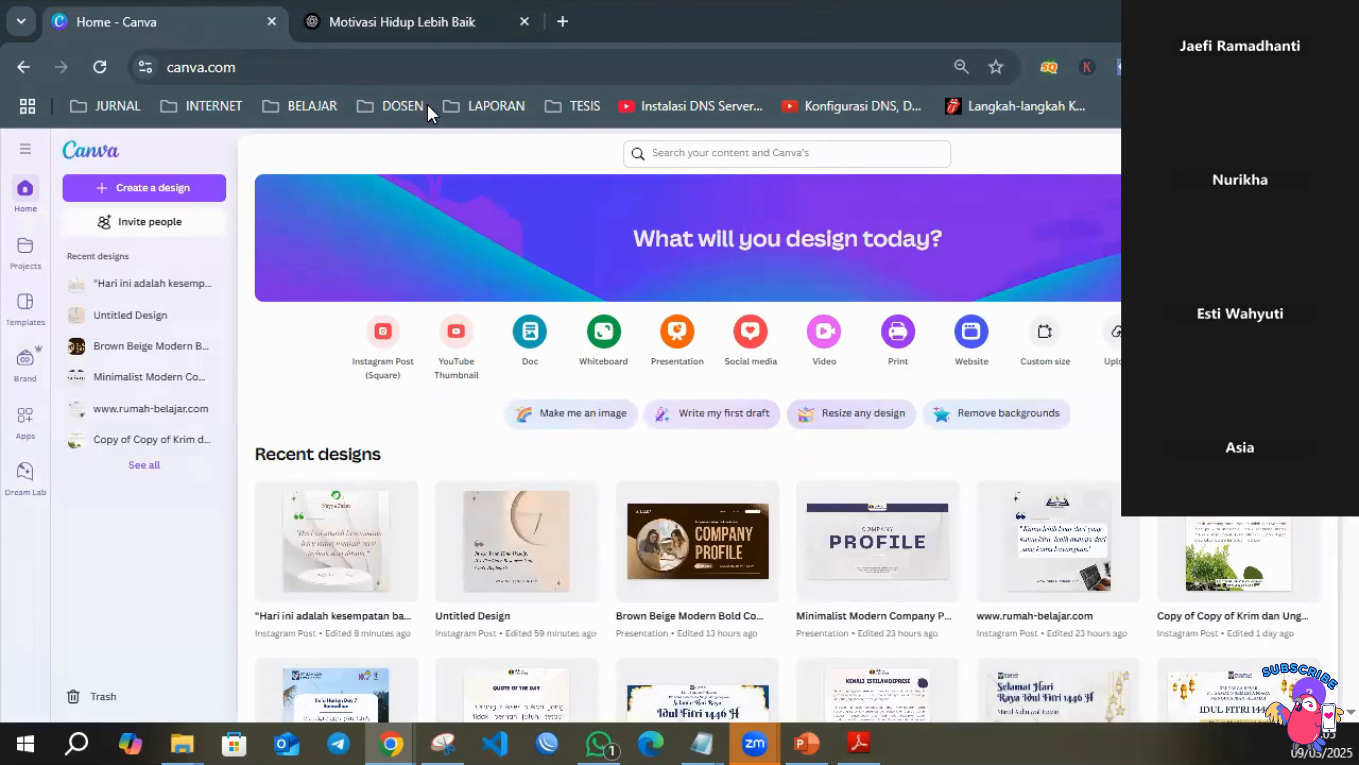
Search Canva for "profil" and reload the search results page.
{"action": "left_click", "coordinate": [799, 155]}
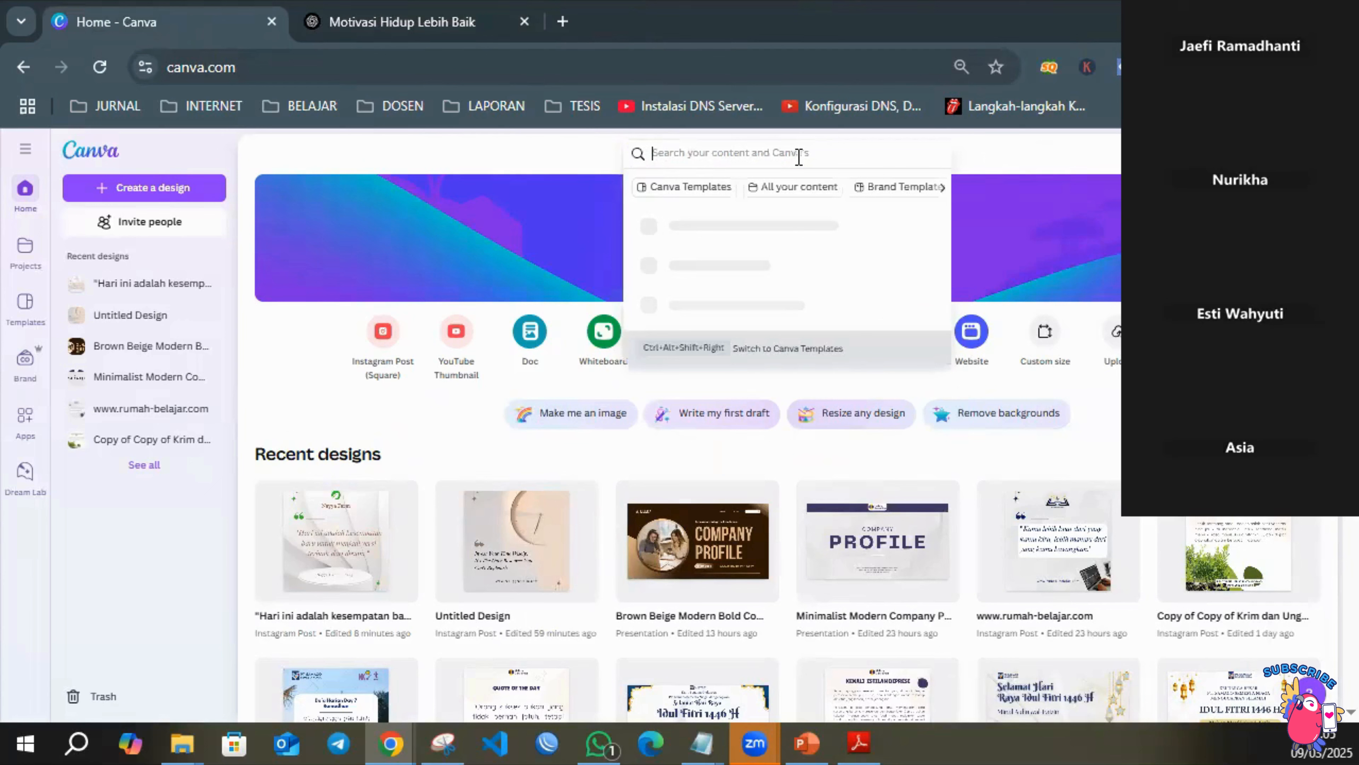
{"action": "type", "text": "Profil"}
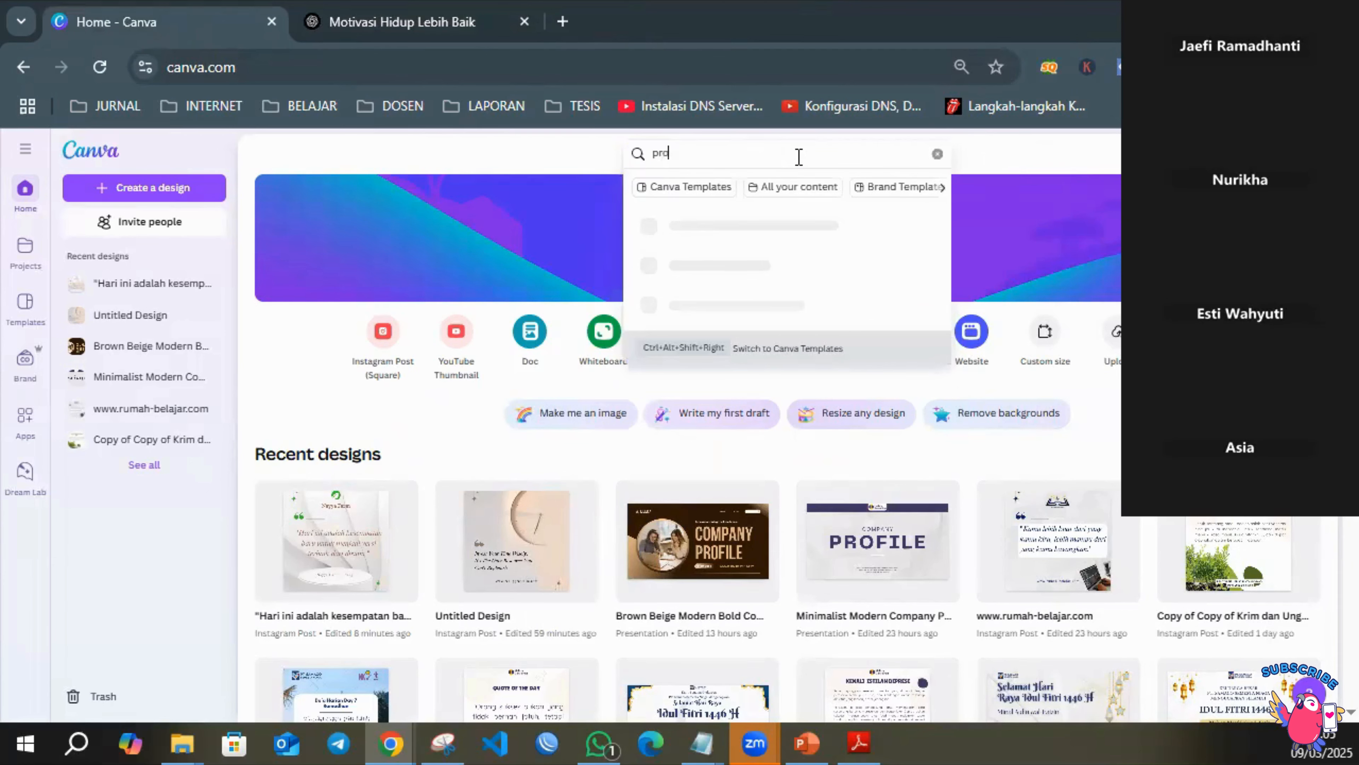
{"action": "key", "text": "Return"}
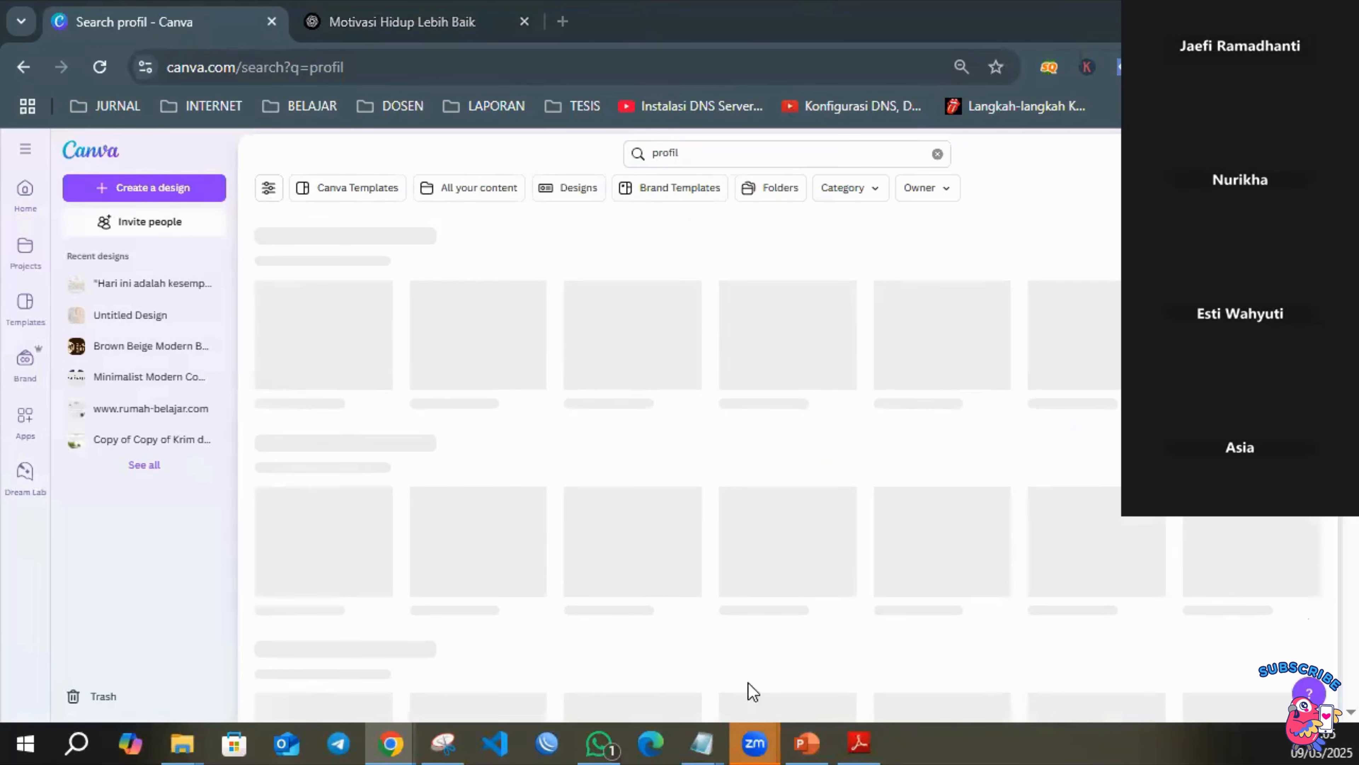
{"action": "mouse_move", "coordinate": [755, 742]}
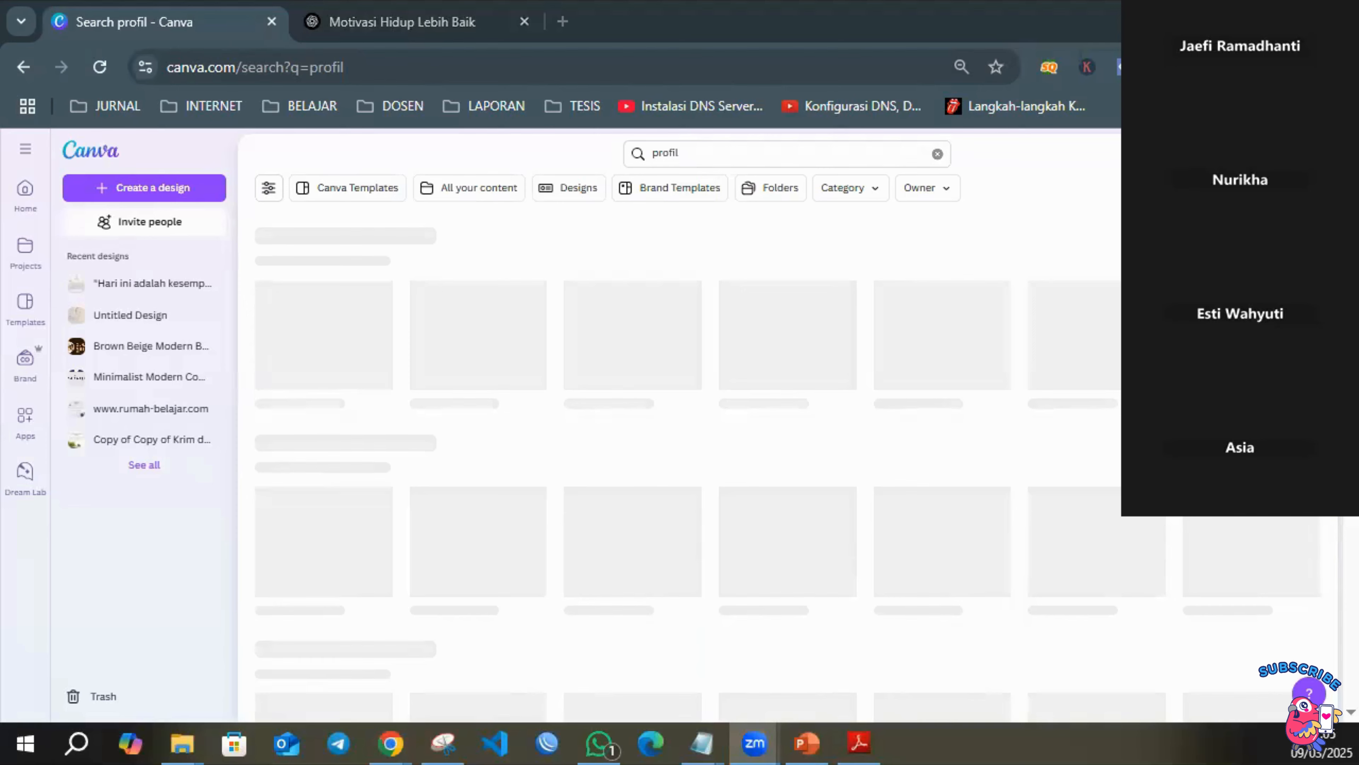
{"action": "left_click", "coordinate": [363, 69]}
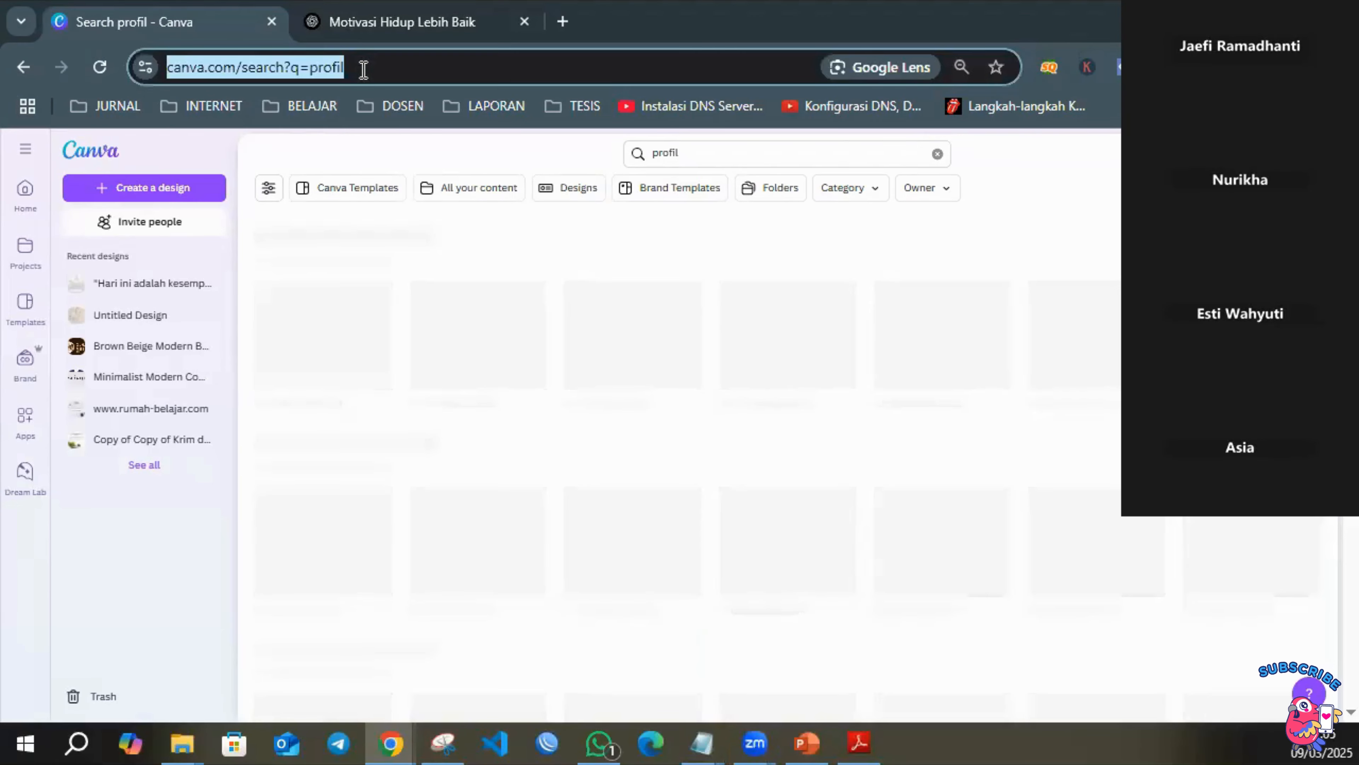
{"action": "key", "text": "Return"}
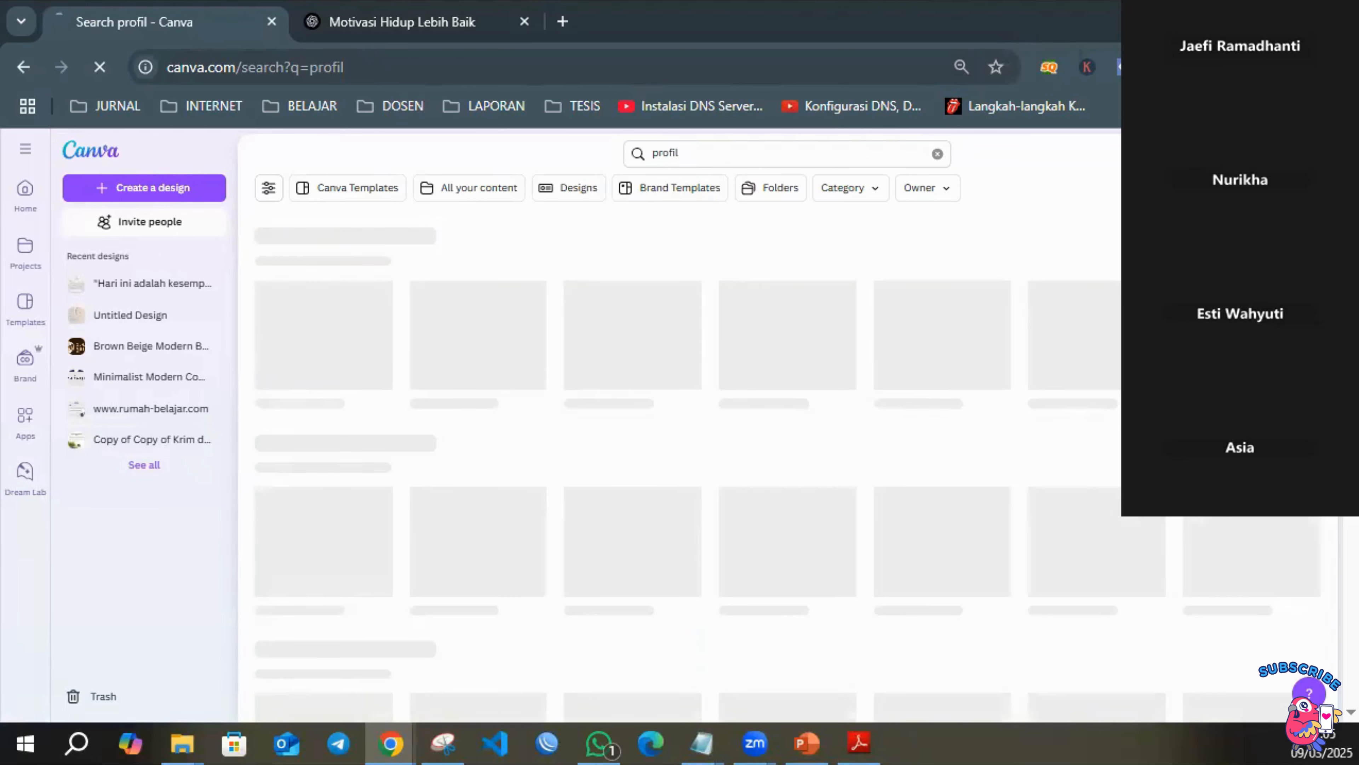
Browse the Canva templates in the profil search results to examine the company profile presentation designs.
{"action": "left_click", "coordinate": [729, 244]}
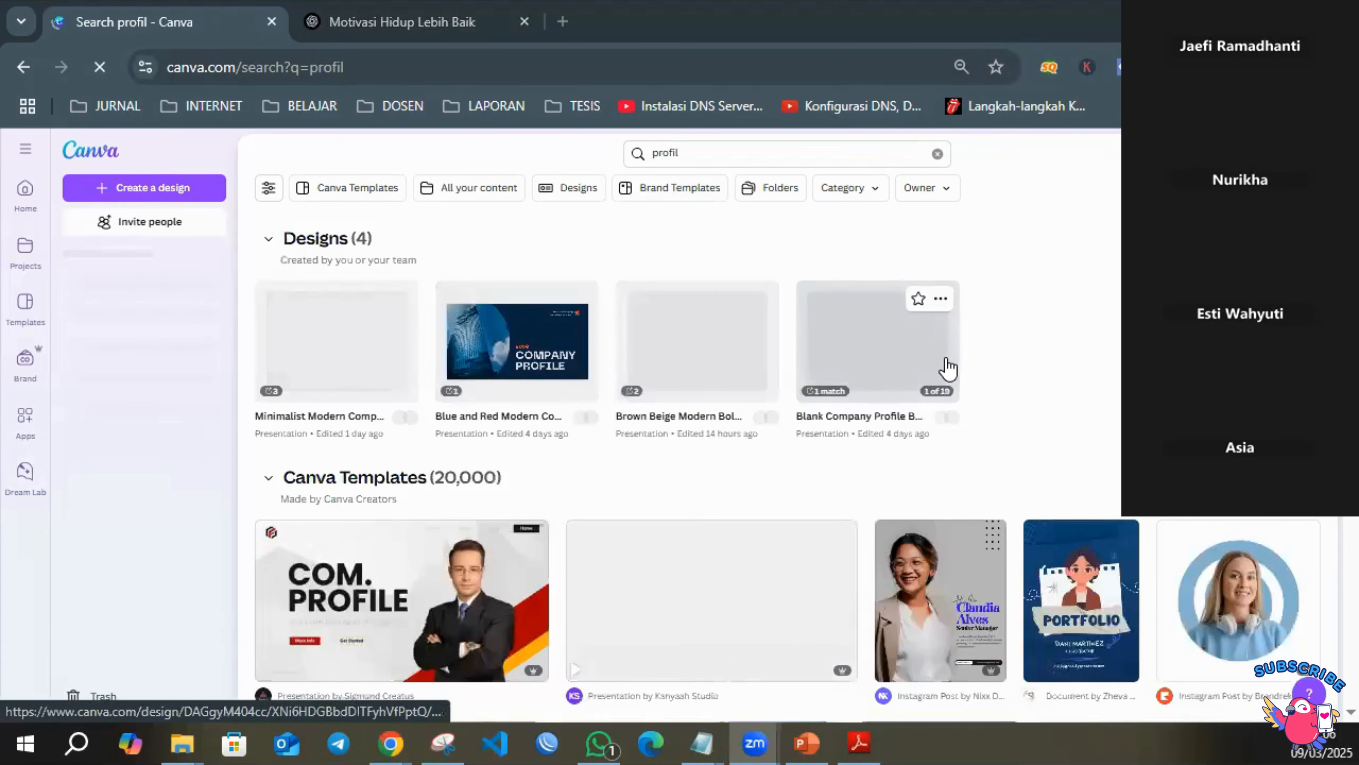
{"action": "scroll", "coordinate": [947, 369], "scroll_direction": "down", "scroll_amount": 5}
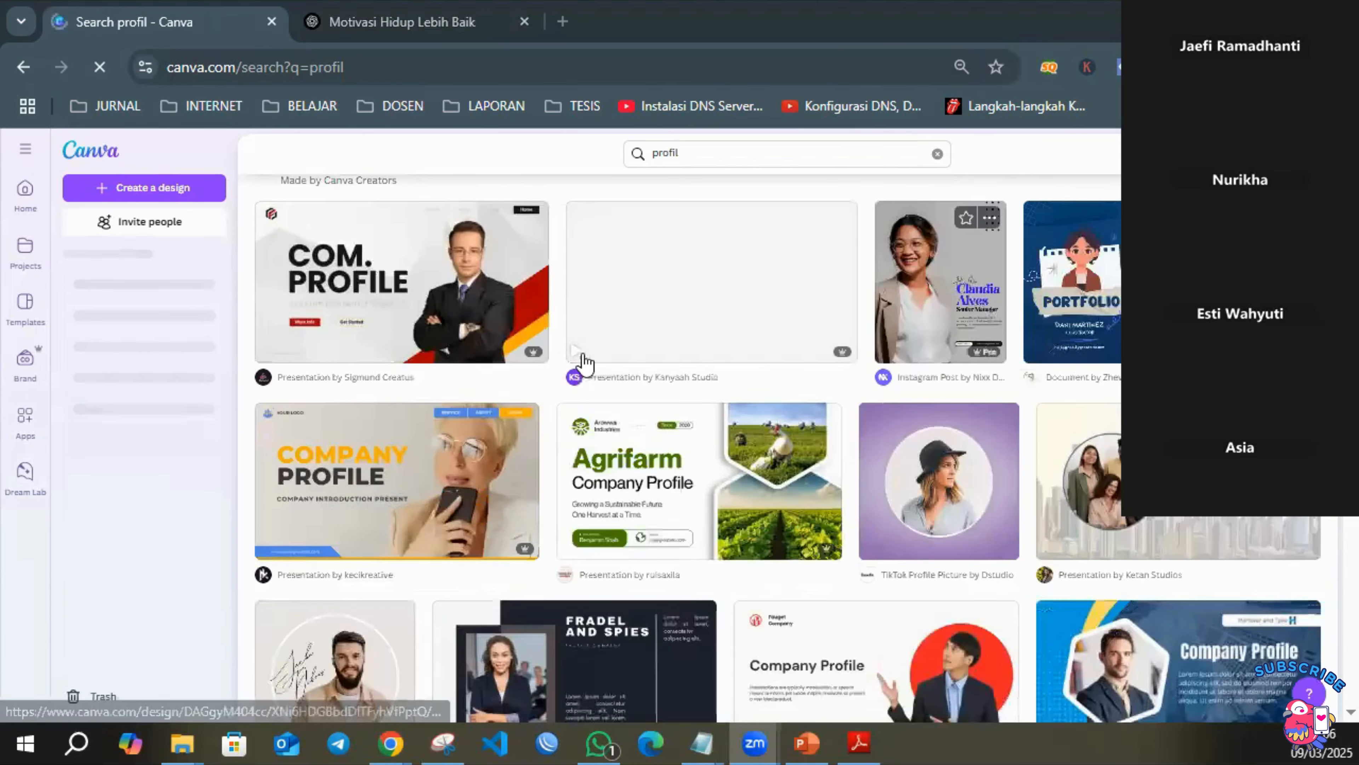
{"action": "scroll", "coordinate": [536, 364], "scroll_direction": "down", "scroll_amount": 5}
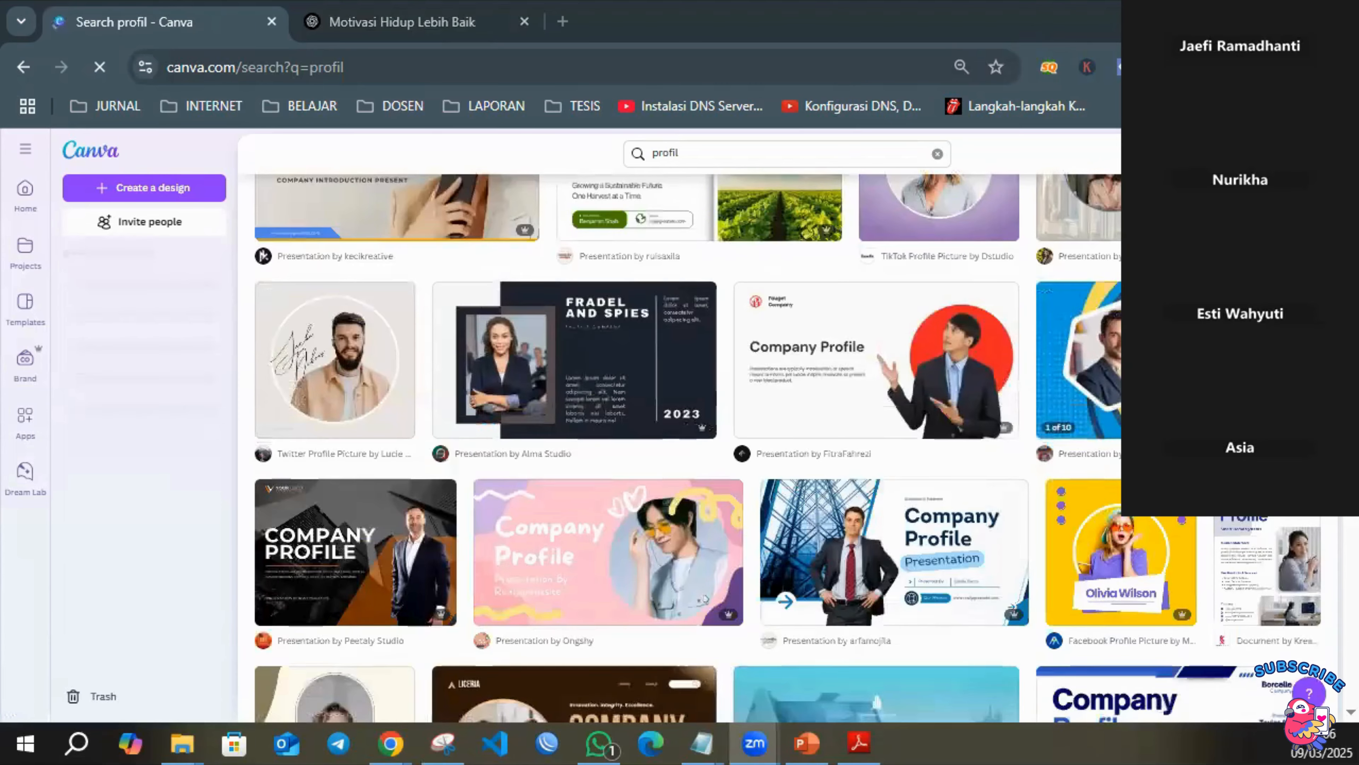
{"action": "scroll", "coordinate": [751, 344], "scroll_direction": "down", "scroll_amount": 1}
{"action": "scroll", "coordinate": [1080, 404], "scroll_direction": "down", "scroll_amount": 3}
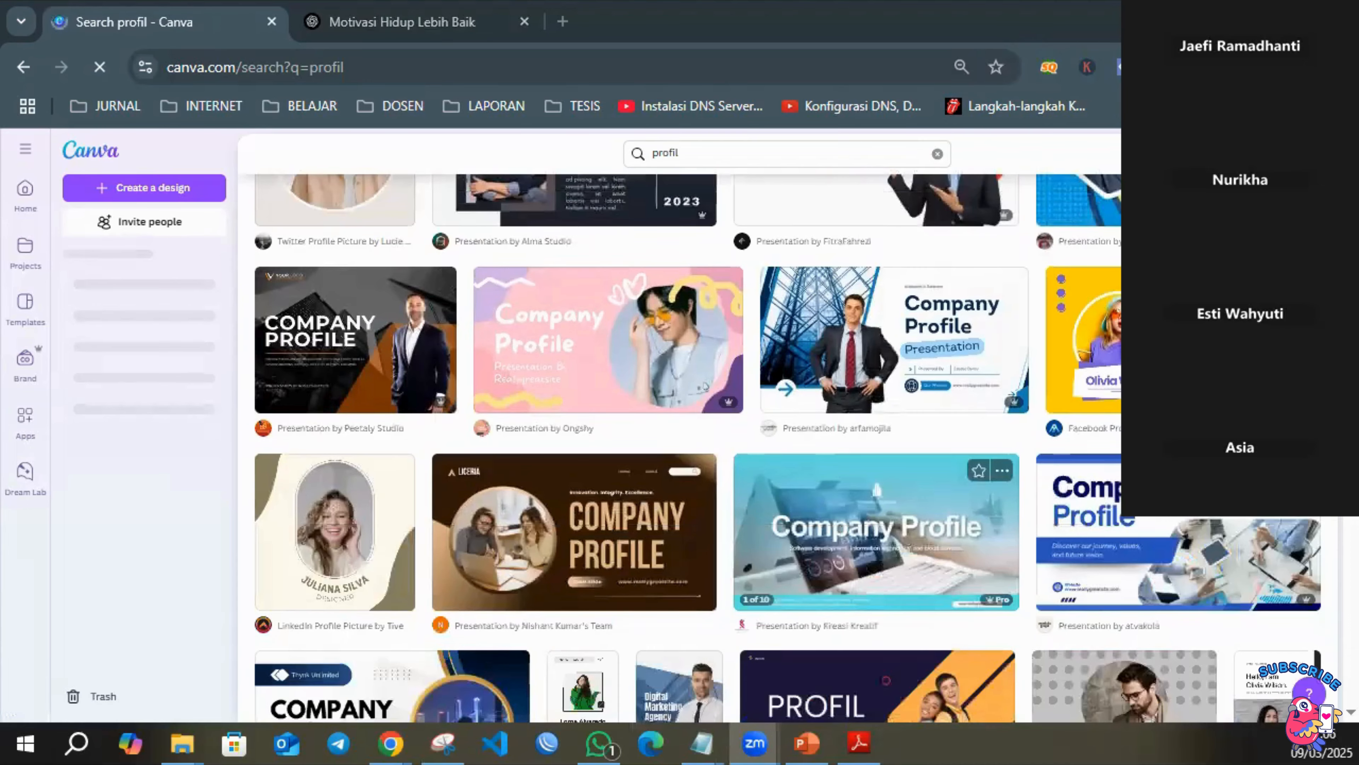
{"action": "scroll", "coordinate": [743, 407], "scroll_direction": "down", "scroll_amount": 5}
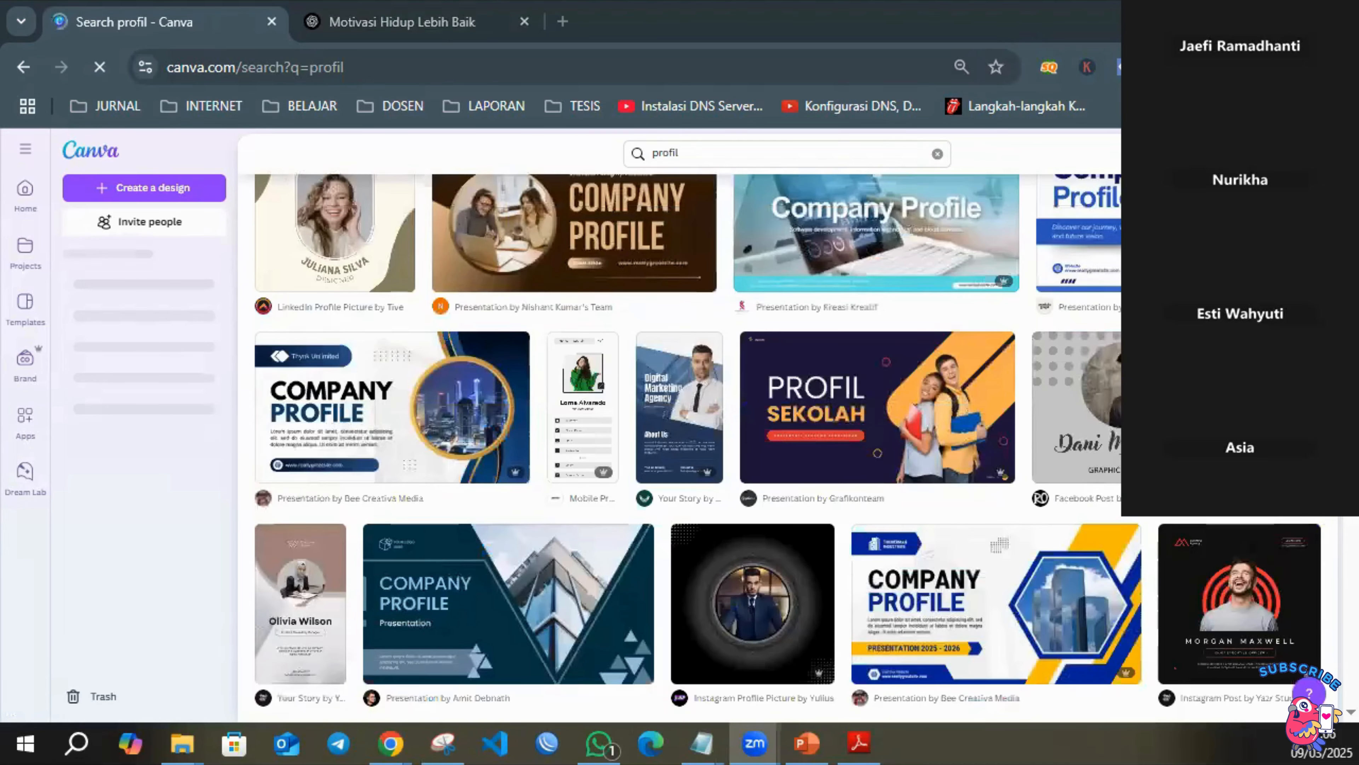
{"action": "scroll", "coordinate": [710, 439], "scroll_direction": "down", "scroll_amount": 3}
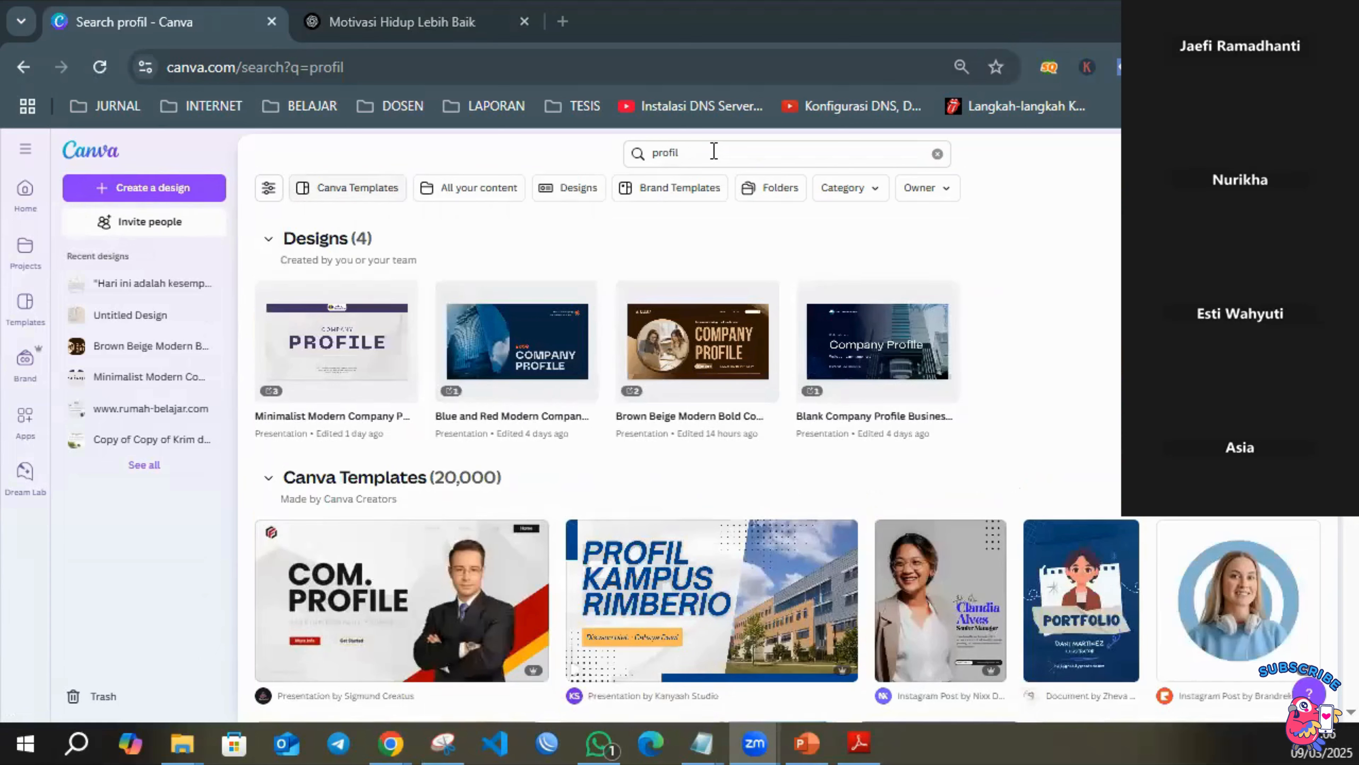
Browse the profil search results and open the preview of the Pastel Dynamic Company Profile Presentation template.
{"action": "left_click", "coordinate": [714, 152]}
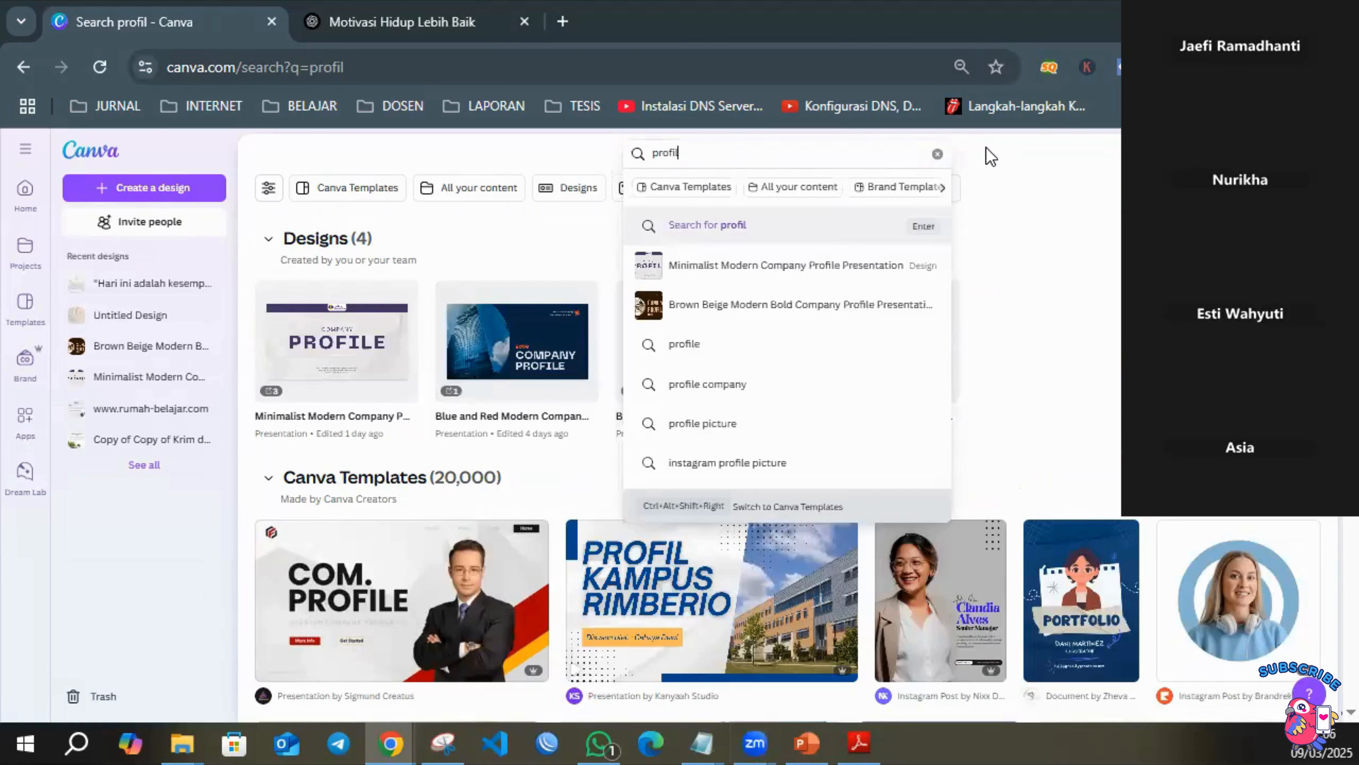
{"action": "left_click", "coordinate": [988, 162]}
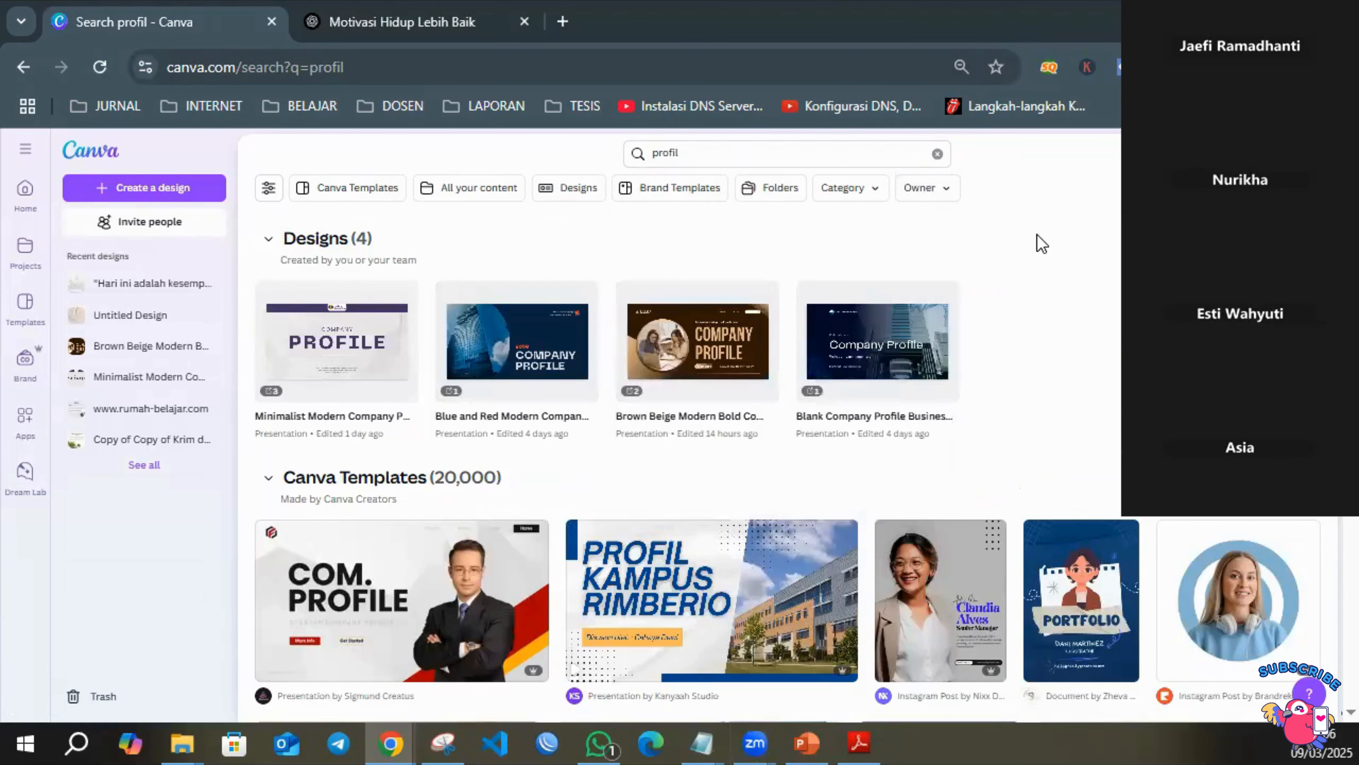
{"action": "scroll", "coordinate": [1036, 244], "scroll_direction": "down", "scroll_amount": 5}
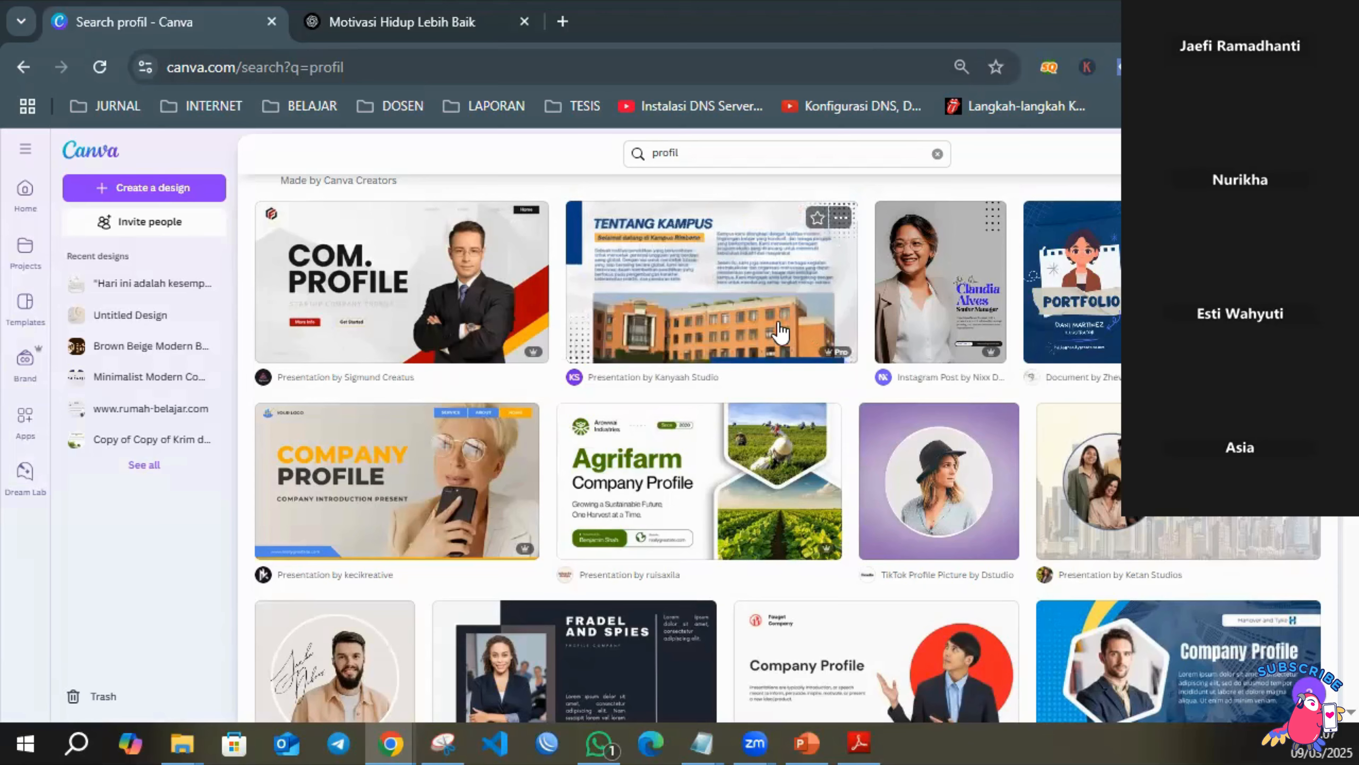
{"action": "scroll", "coordinate": [758, 334], "scroll_direction": "down", "scroll_amount": 4}
{"action": "mouse_move", "coordinate": [397, 320]}
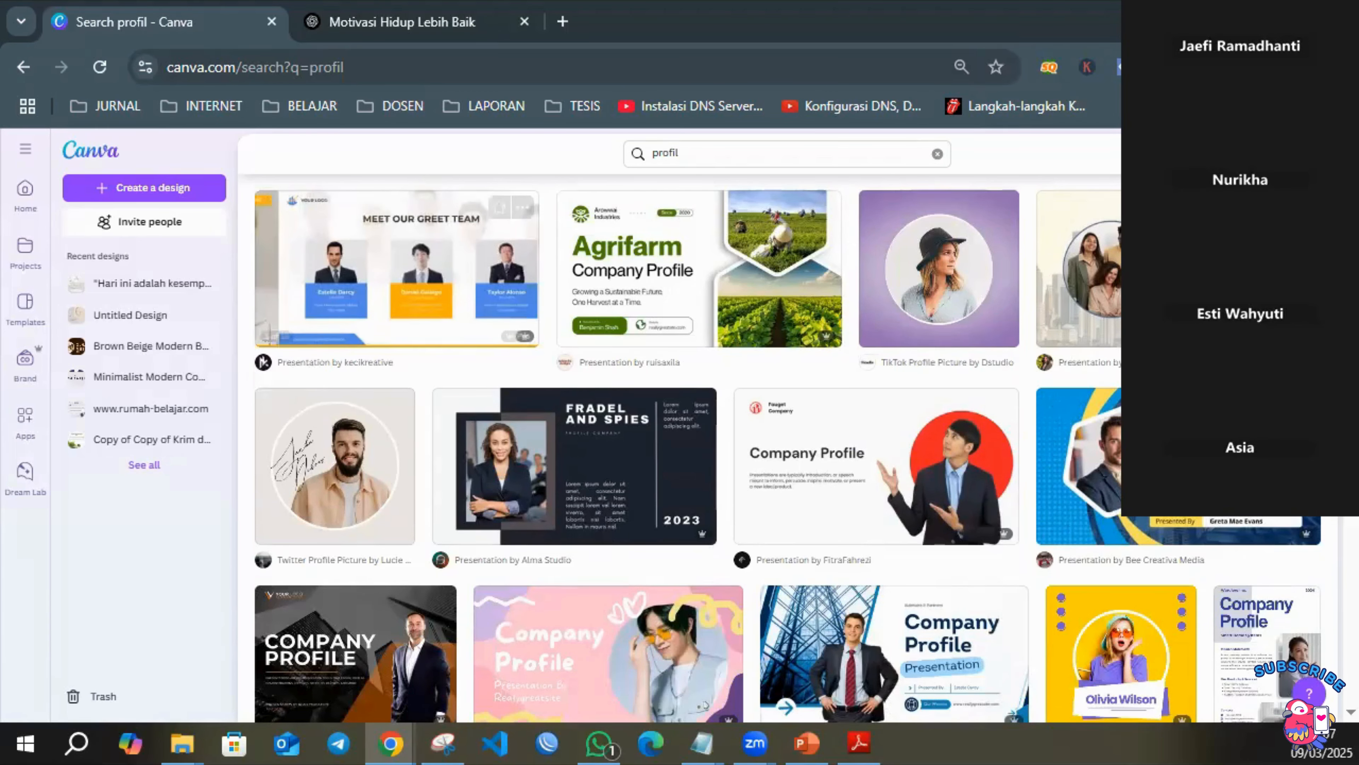
{"action": "scroll", "coordinate": [679, 447], "scroll_direction": "up", "scroll_amount": 2}
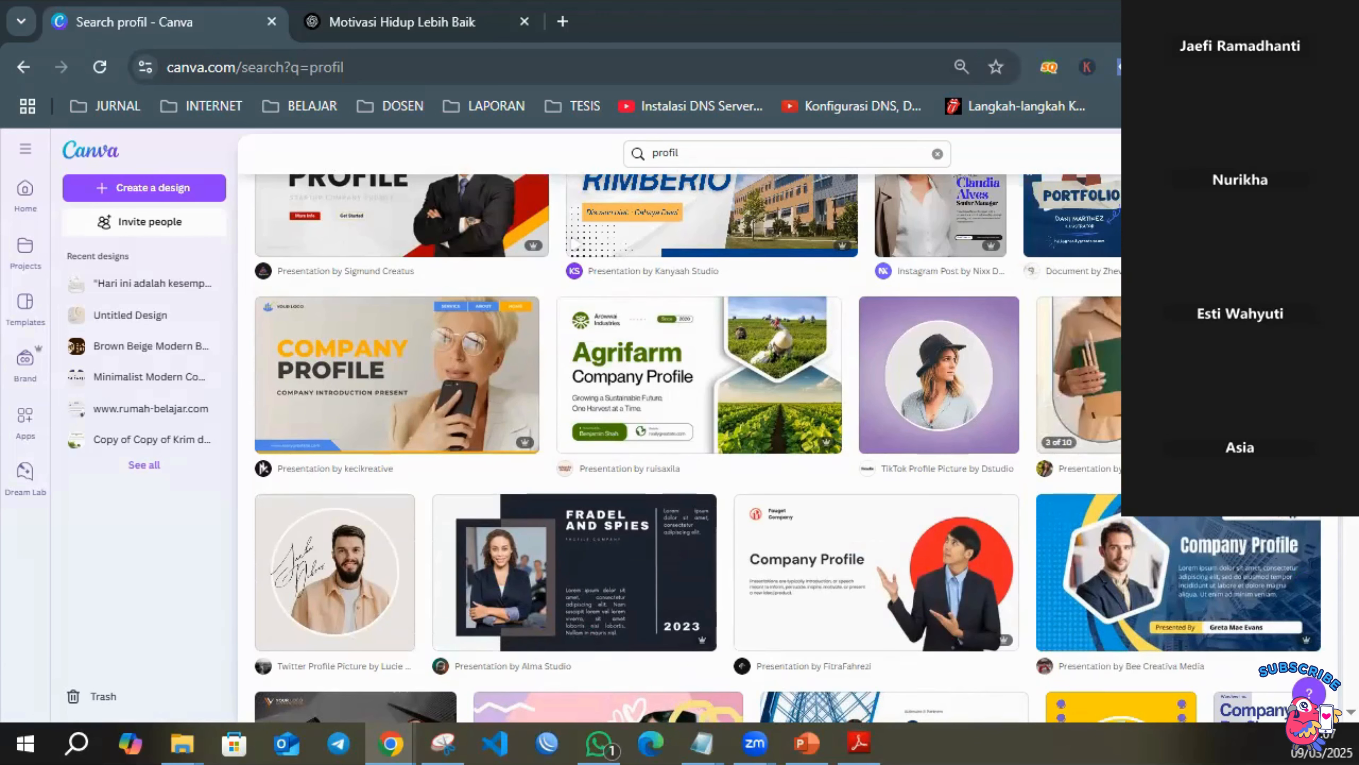
{"action": "left_click", "coordinate": [1109, 349]}
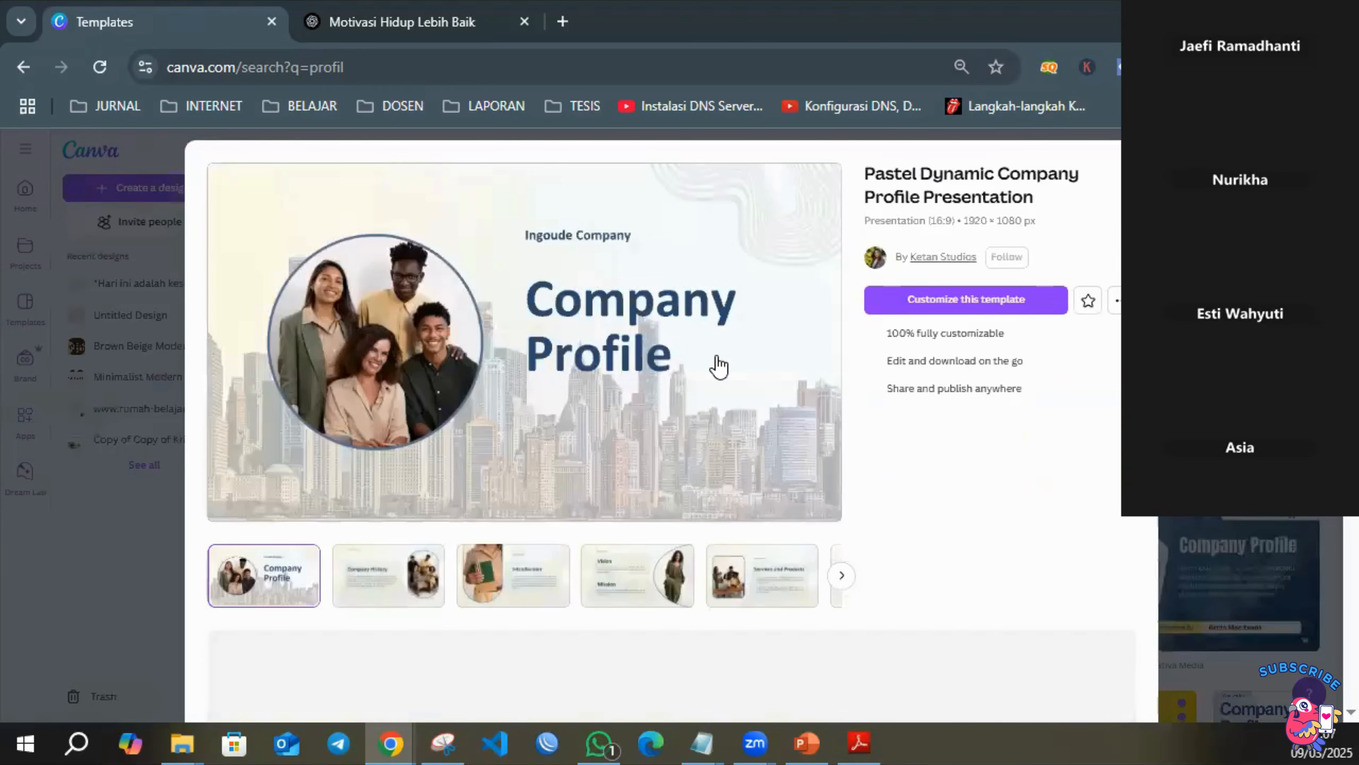
Look through the template's preview pages and open the template for customization.
{"action": "scroll", "coordinate": [723, 366], "scroll_direction": "down", "scroll_amount": 2}
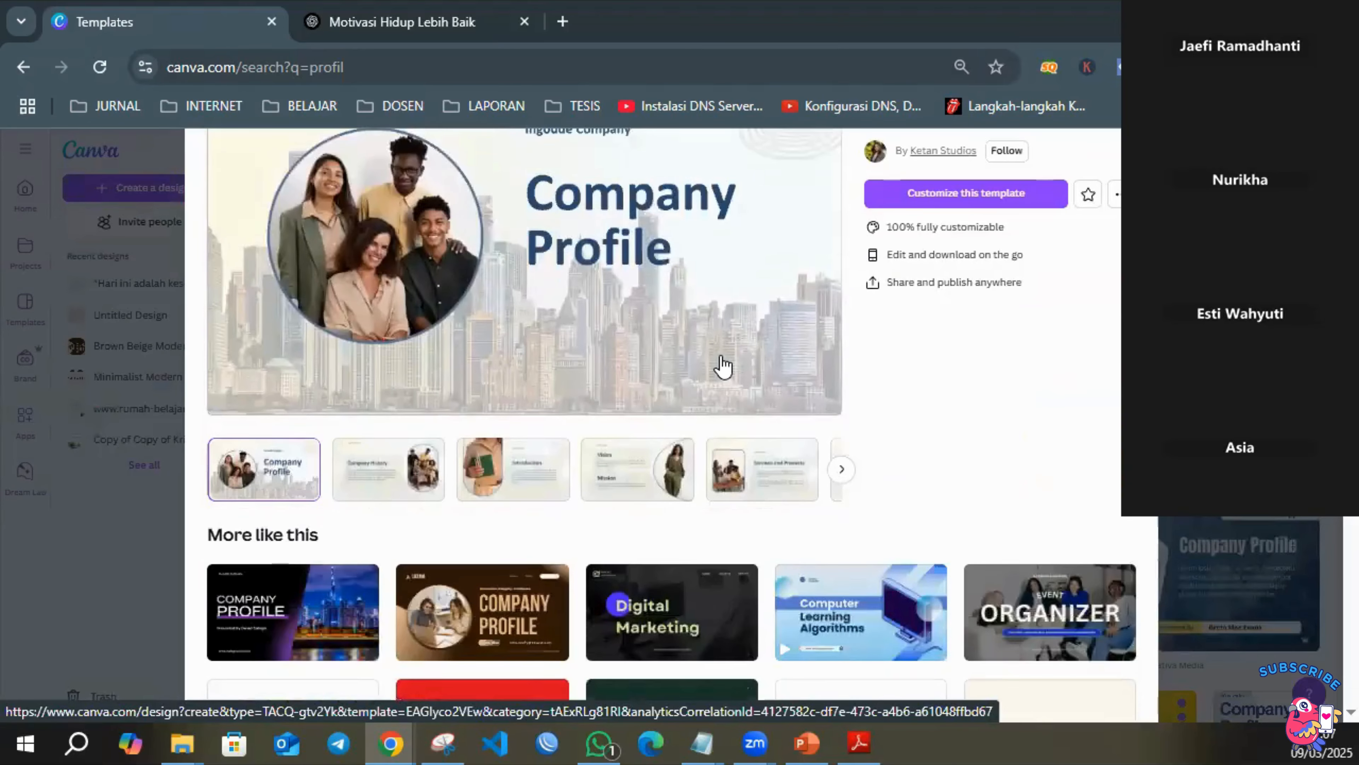
{"action": "scroll", "coordinate": [726, 353], "scroll_direction": "up", "scroll_amount": 2}
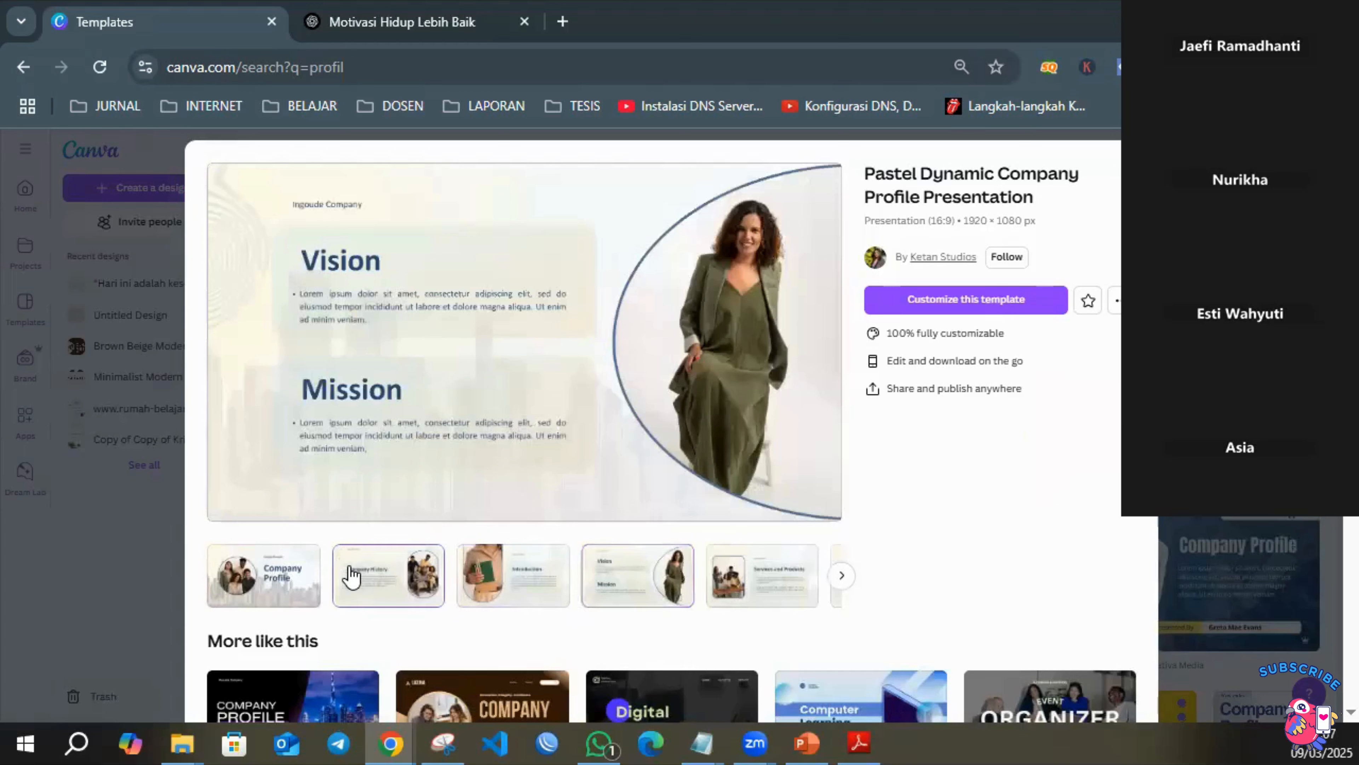
{"action": "left_click", "coordinate": [986, 309]}
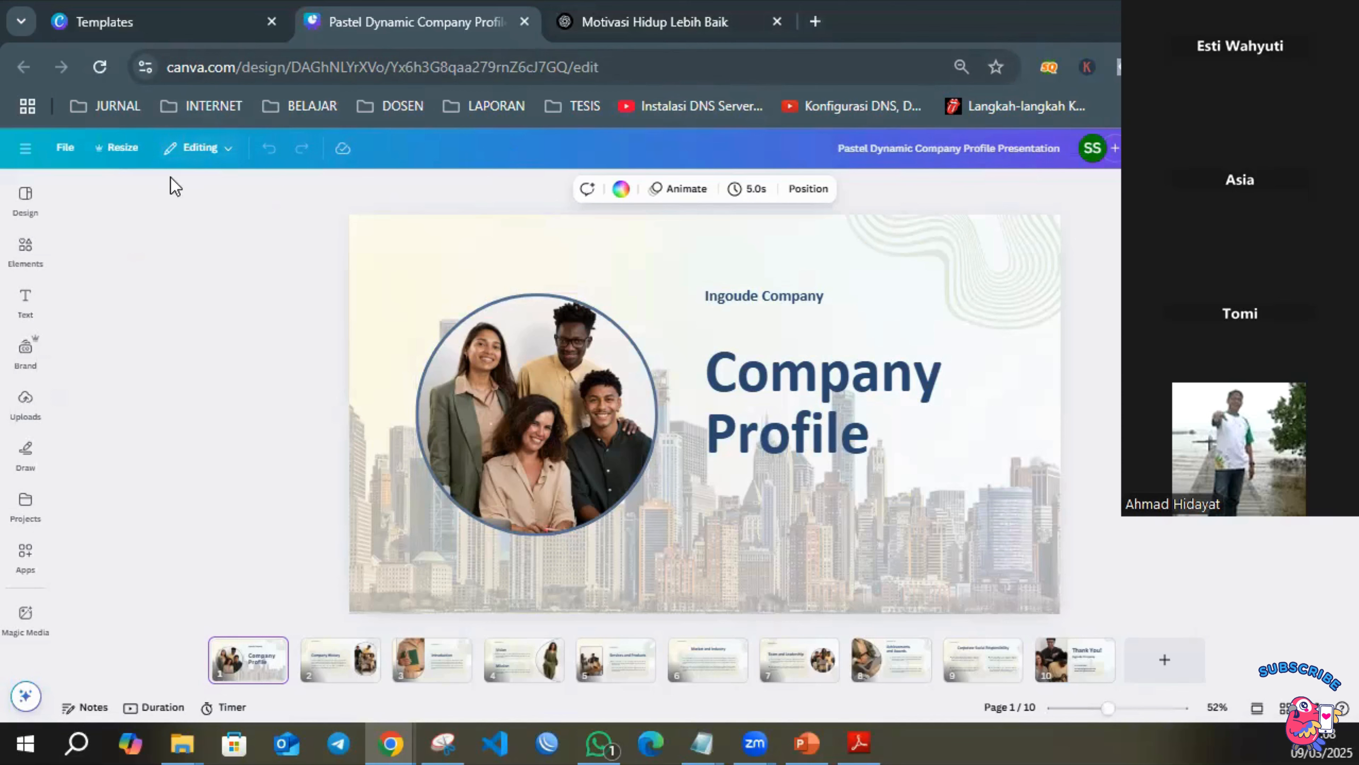
Replace the circular cover photo with the uploaded team group photo and change the company name to PT Samaco Semesta Niaga.
{"action": "left_click", "coordinate": [25, 401]}
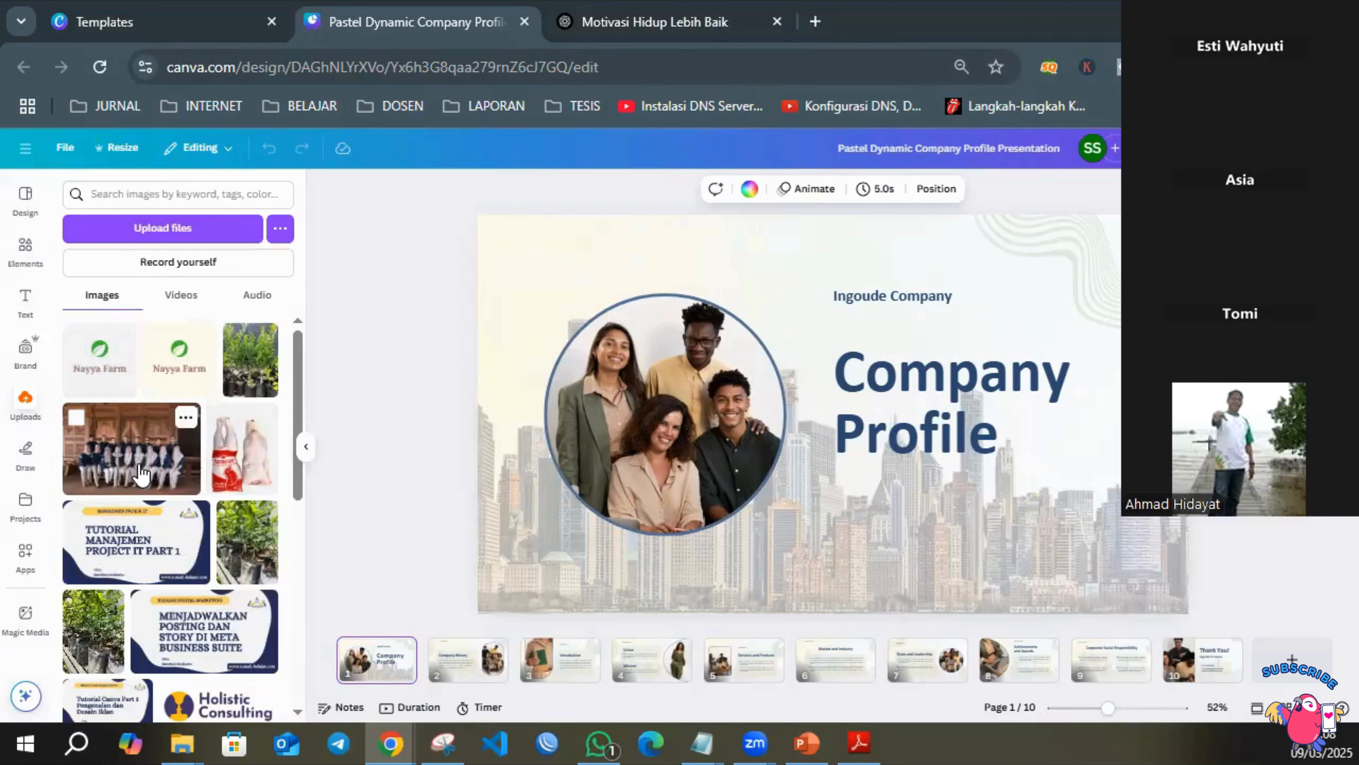
{"action": "left_click_drag", "start_coordinate": [140, 473], "coordinate": [632, 417]}
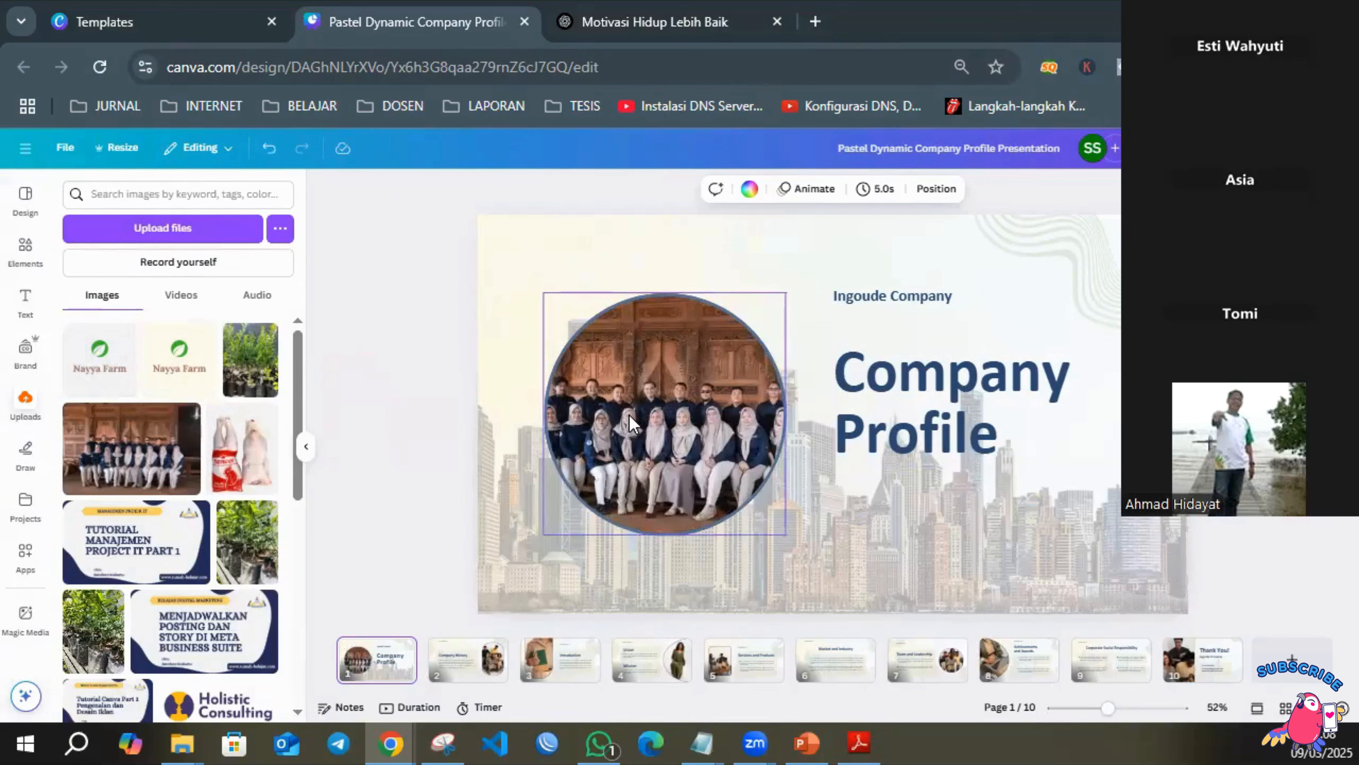
{"action": "double_click", "coordinate": [874, 299]}
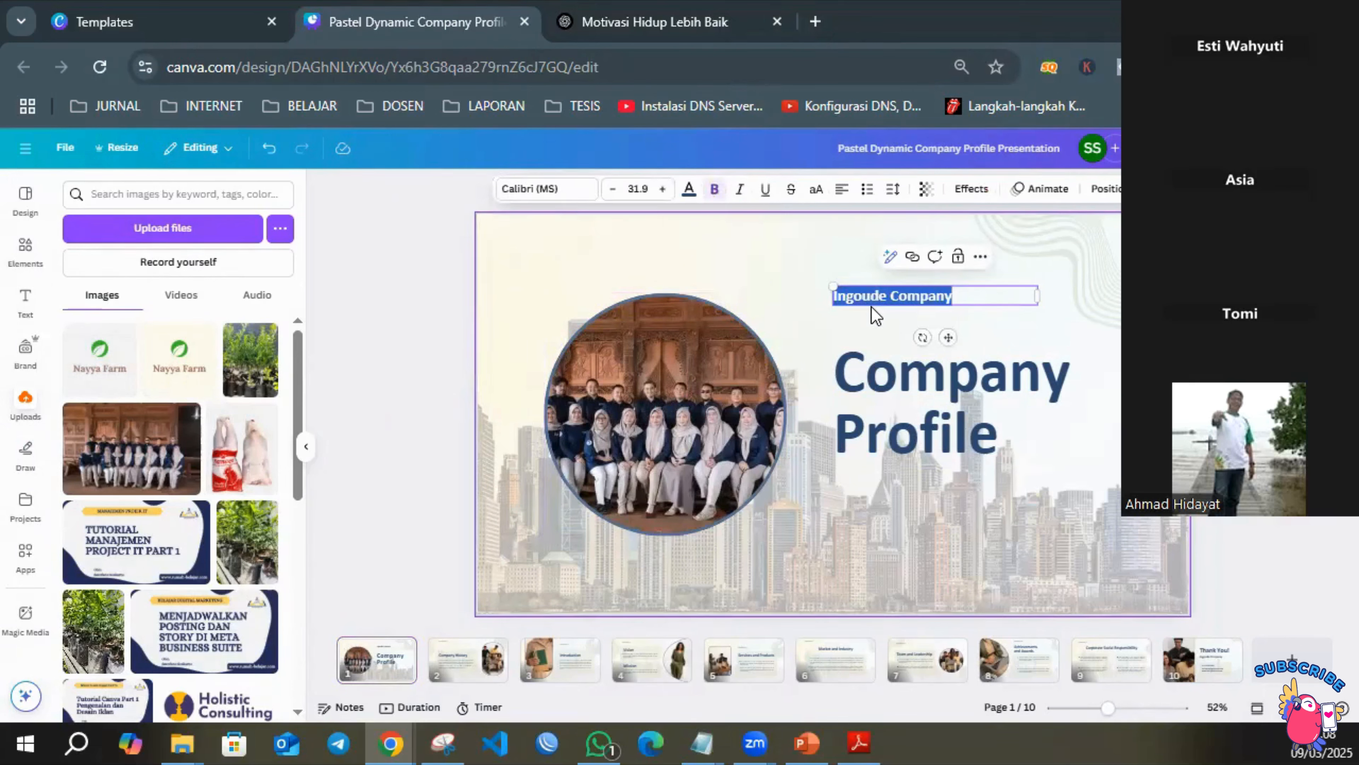
{"action": "type", "text": "PT Samaco Semesta Niaga"}
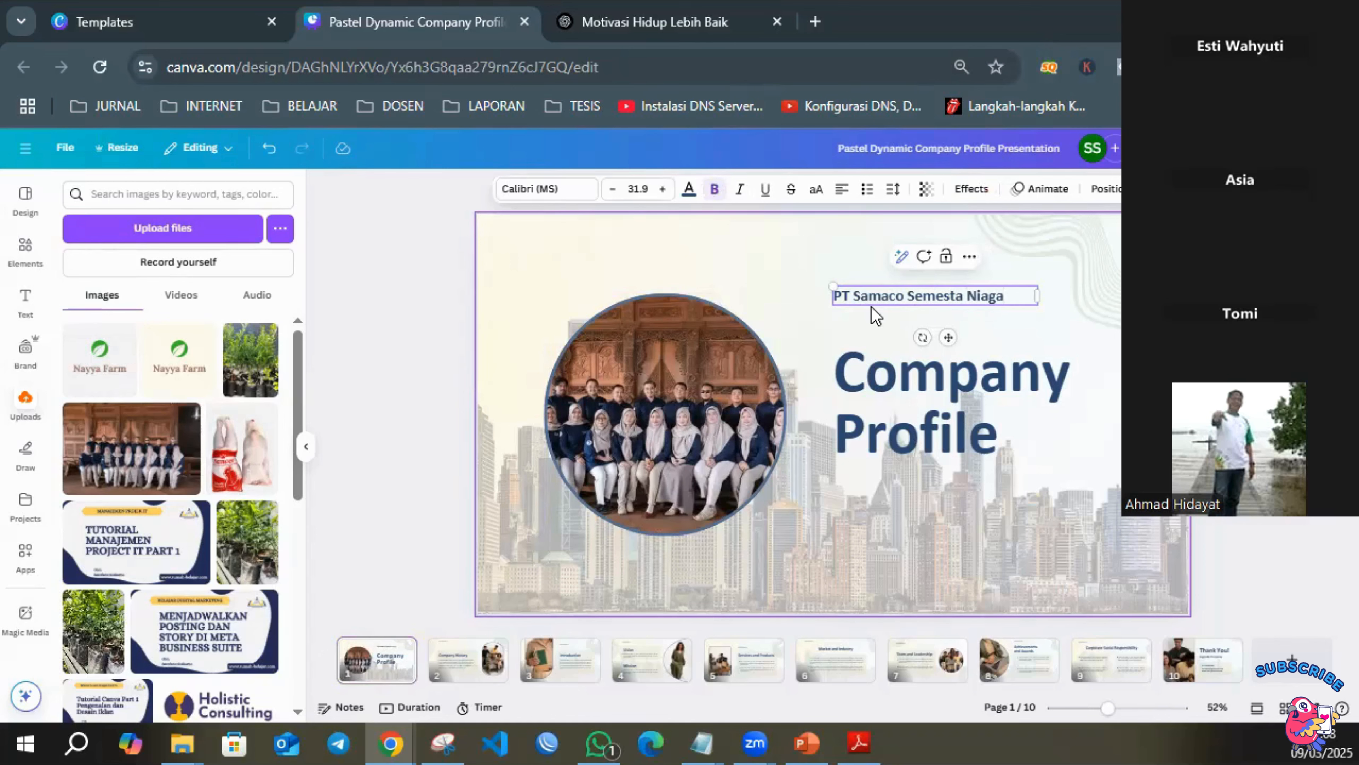
Move the Company Profile heading slightly up, closer to the company name on page 1.
{"action": "left_click", "coordinate": [939, 395]}
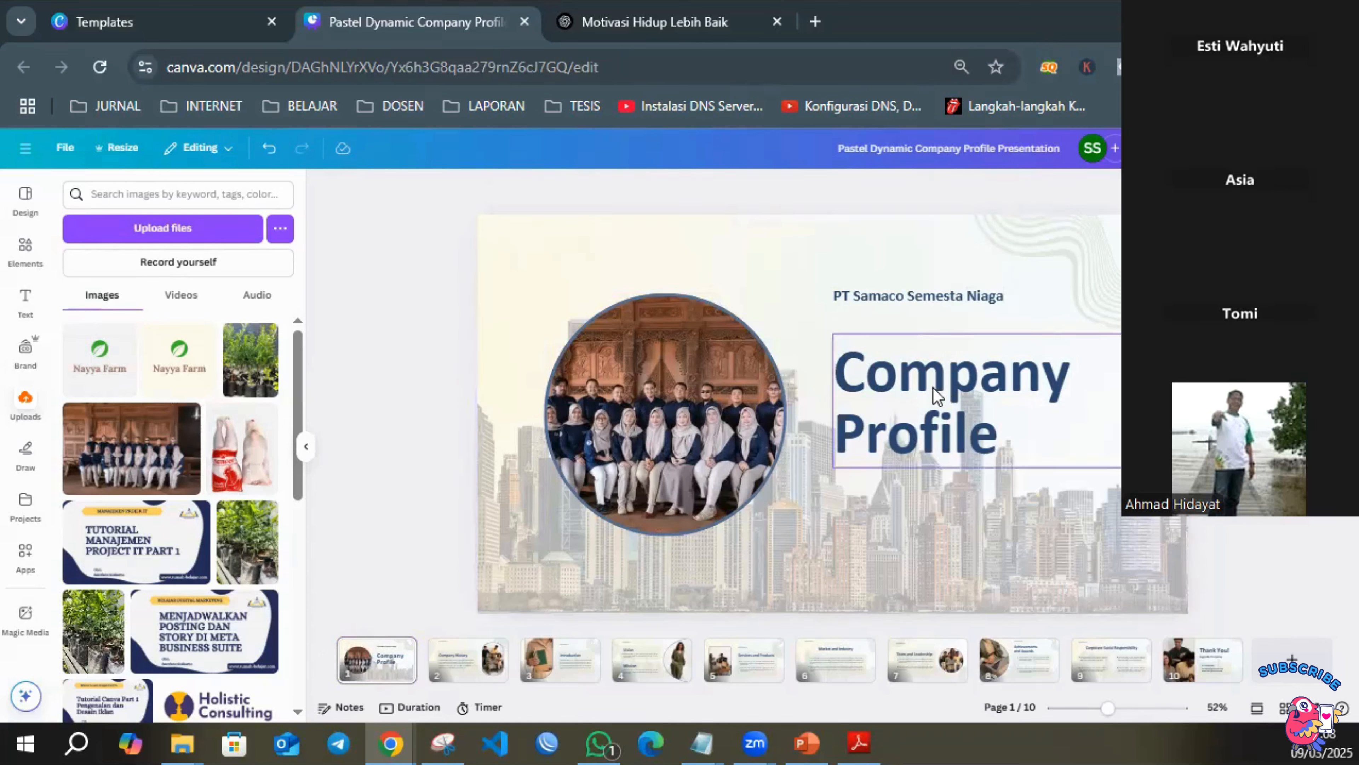
{"action": "left_click_drag", "start_coordinate": [935, 390], "coordinate": [932, 371]}
{"action": "left_click", "coordinate": [1247, 428]}
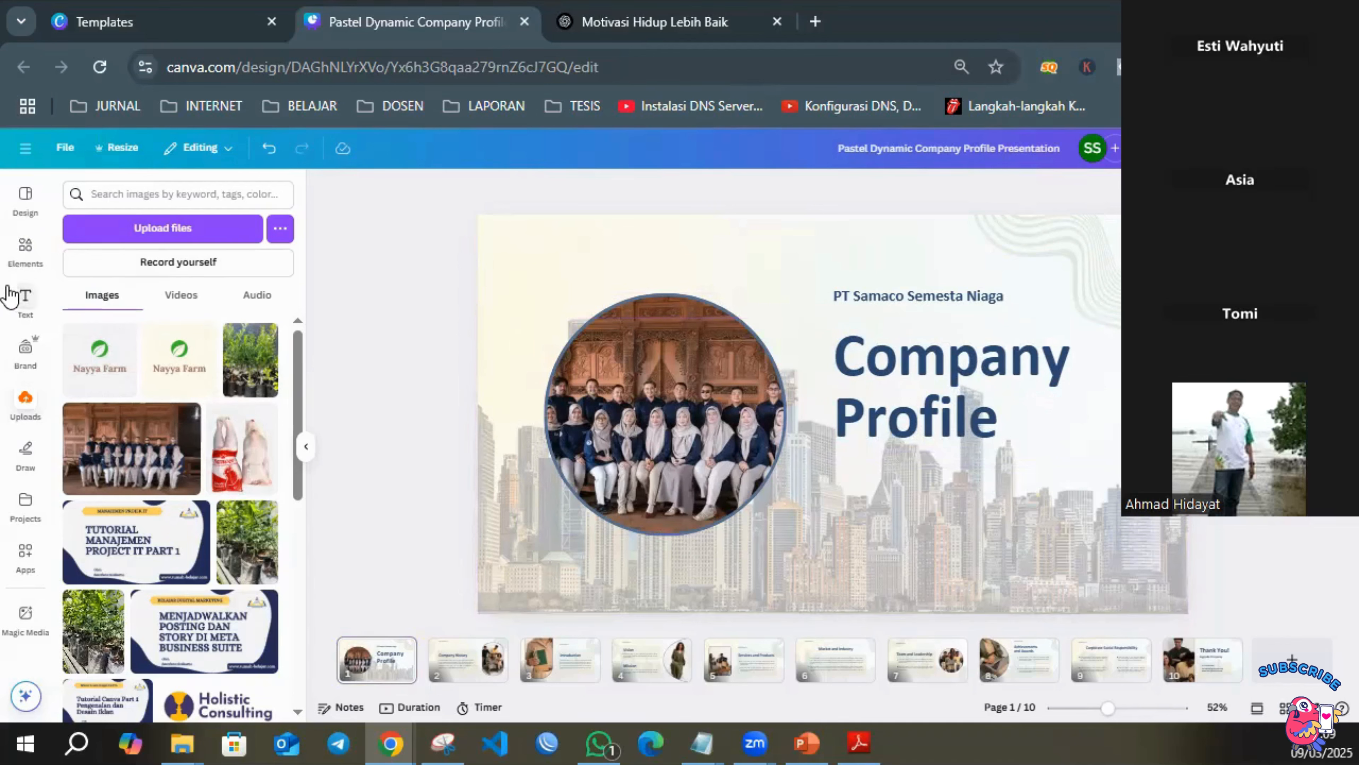
Search the elements for "gedung" photos and replace the cover's city skyline with the black-and-white angular skyscrapers photo.
{"action": "left_click", "coordinate": [24, 257]}
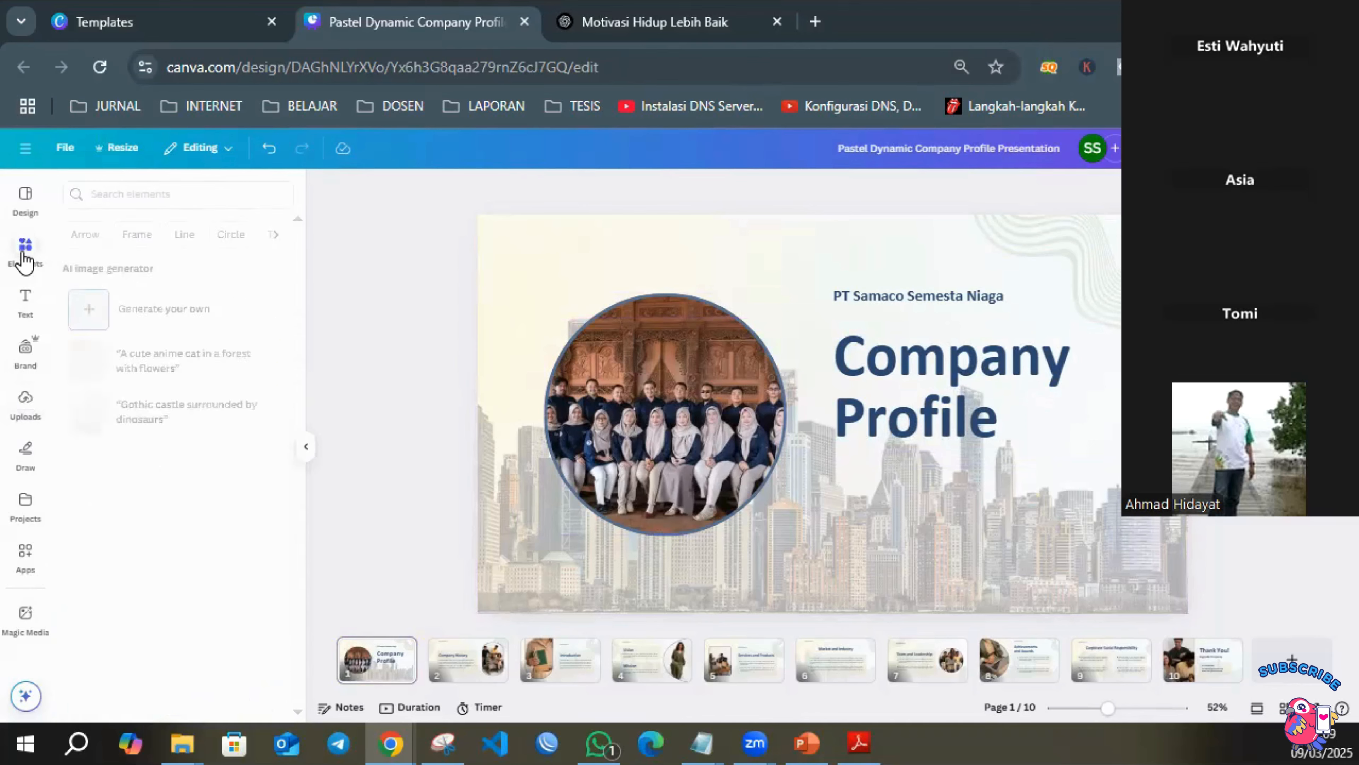
{"action": "left_click", "coordinate": [163, 193]}
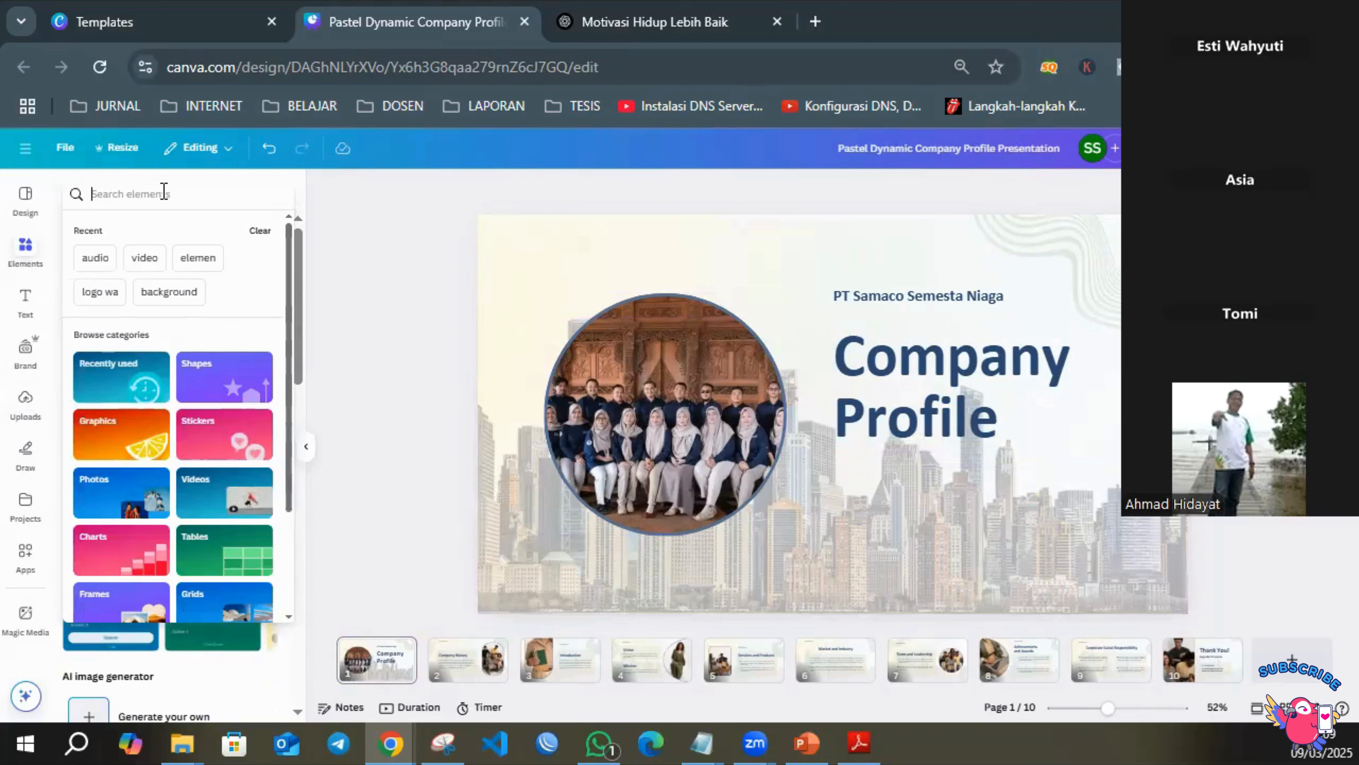
{"action": "type", "text": "gedung"}
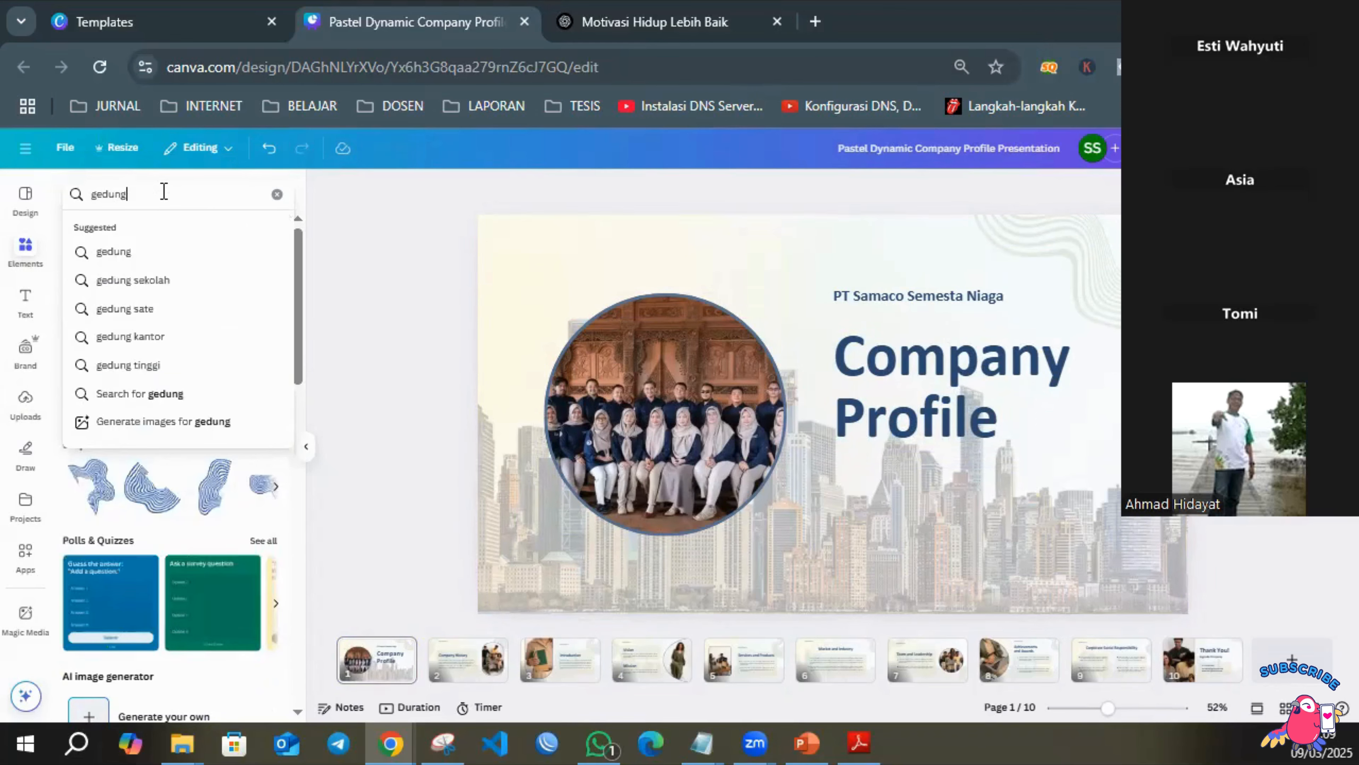
{"action": "key", "text": "Return"}
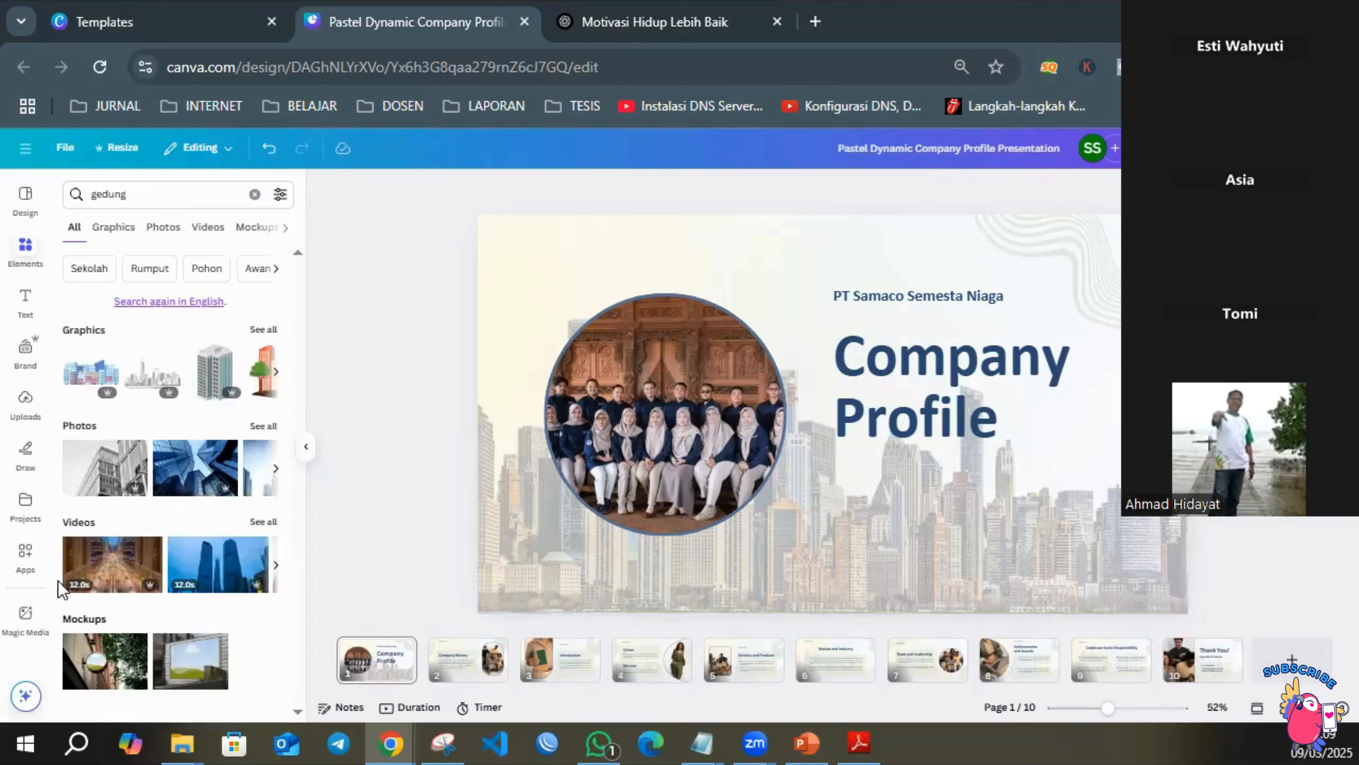
{"action": "left_click", "coordinate": [264, 426]}
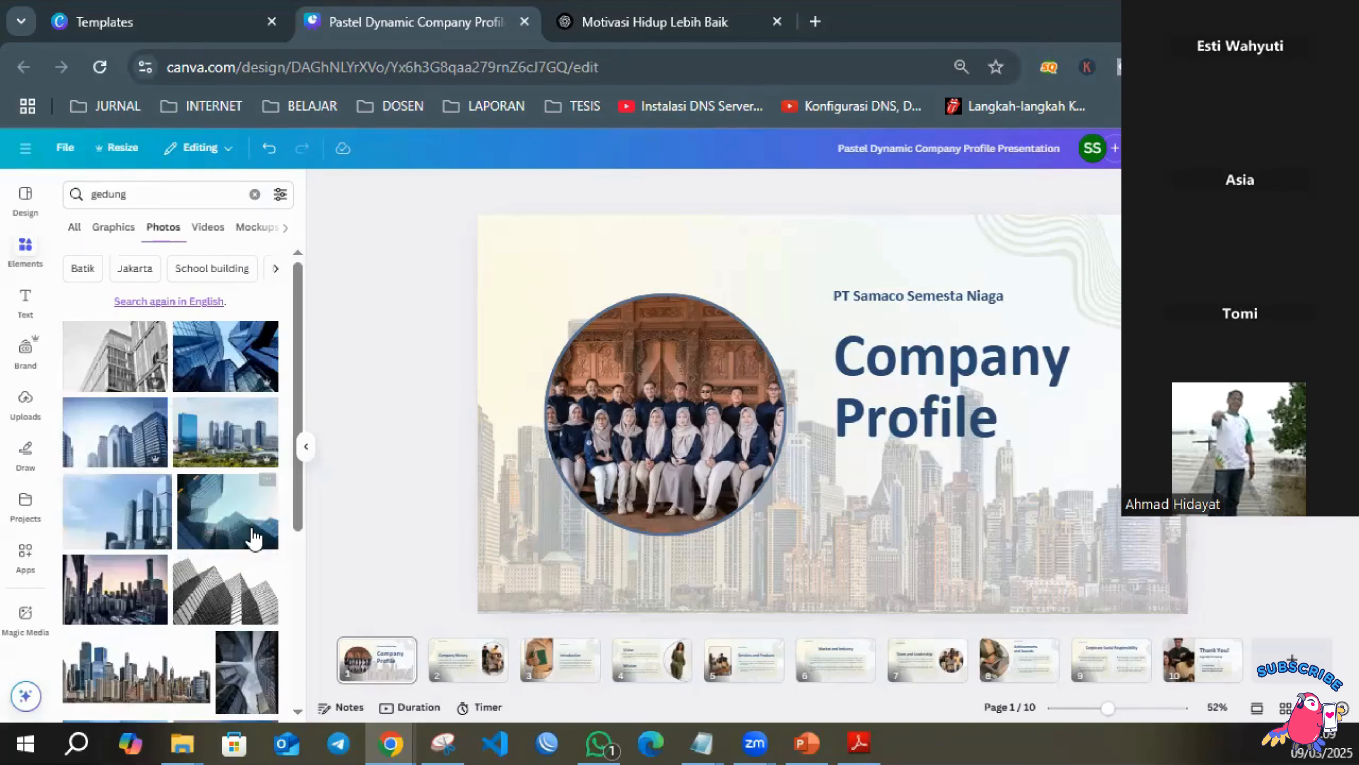
{"action": "scroll", "coordinate": [256, 551], "scroll_direction": "down", "scroll_amount": 4}
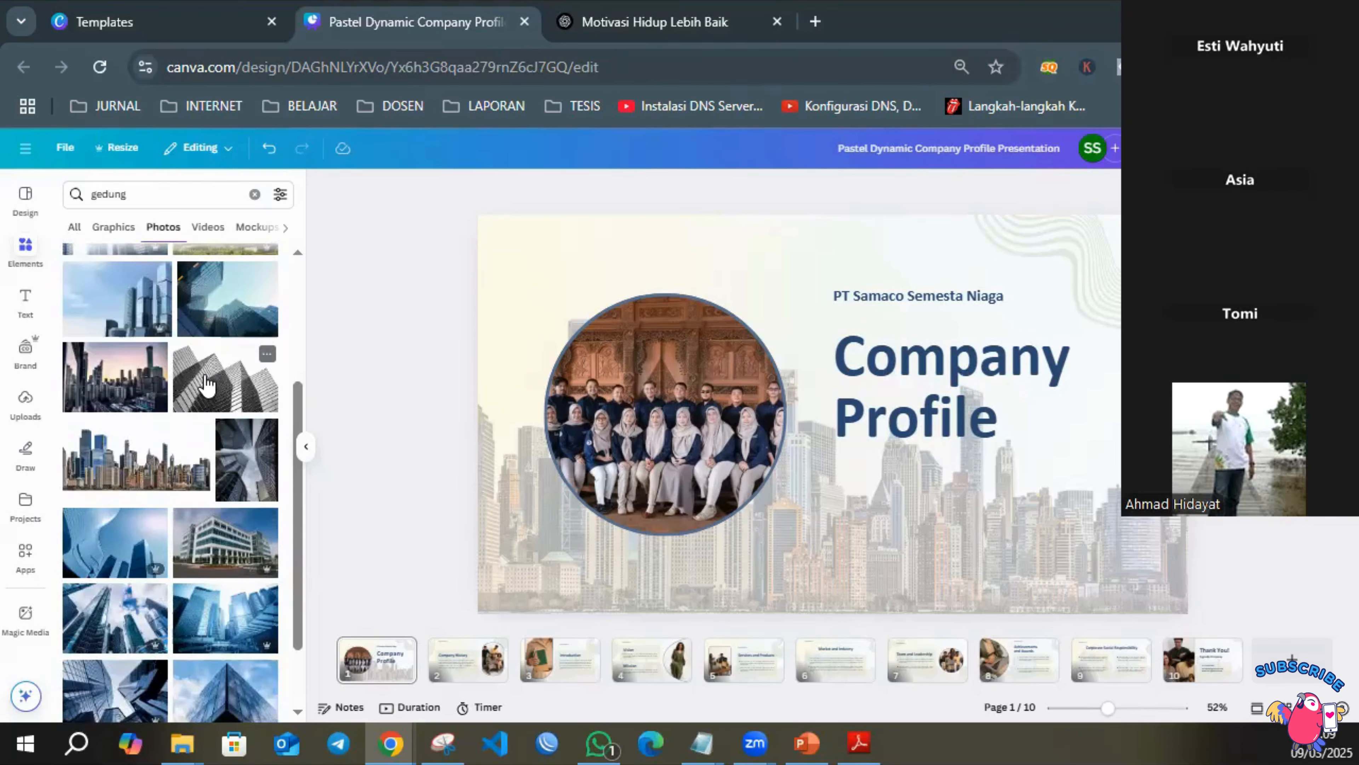
{"action": "left_click_drag", "start_coordinate": [207, 384], "coordinate": [1007, 416]}
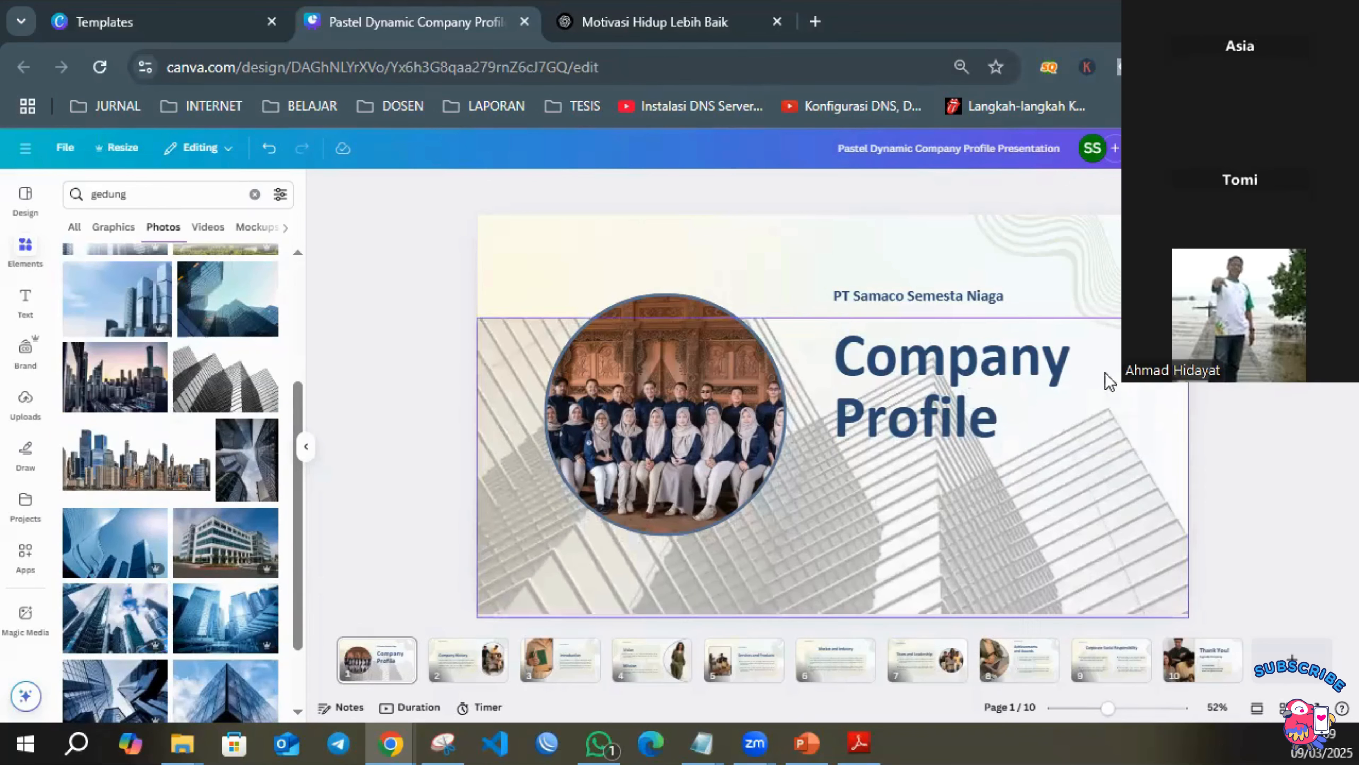
Shift the Company Profile heading on the cover slightly to the right.
{"action": "left_click", "coordinate": [925, 350]}
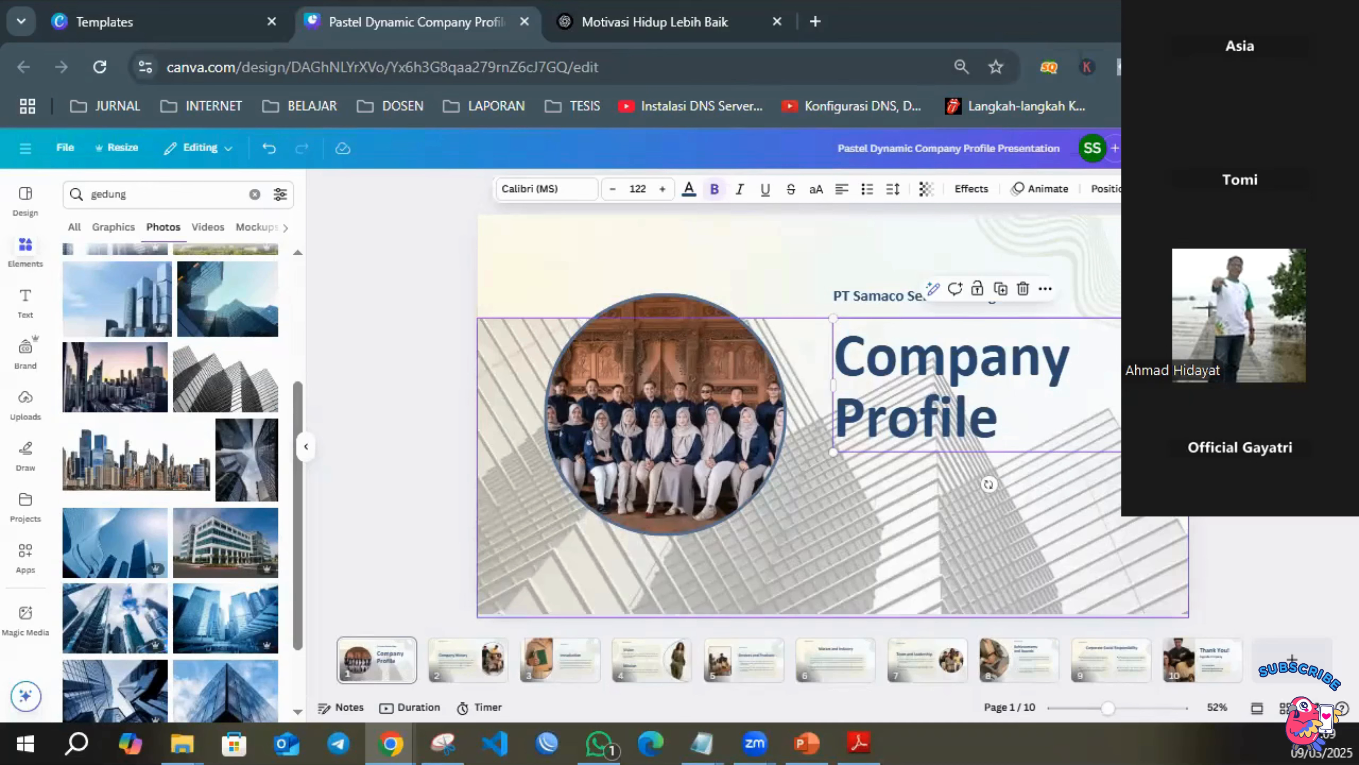
{"action": "left_click", "coordinate": [1237, 429]}
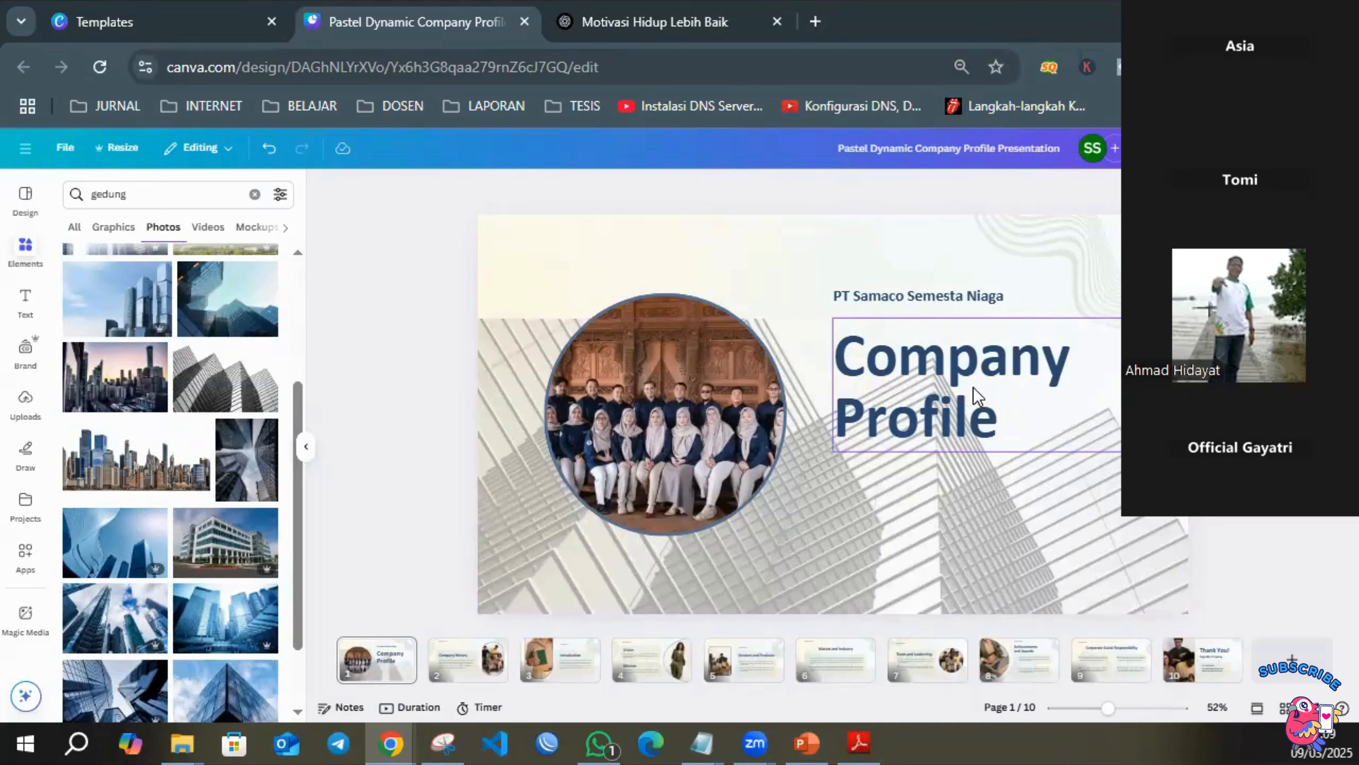
{"action": "mouse_move", "coordinate": [978, 396]}
{"action": "left_mouse_down"}
{"action": "mouse_move", "coordinate": [968, 383]}
{"action": "mouse_move", "coordinate": [980, 383]}
{"action": "left_mouse_up"}
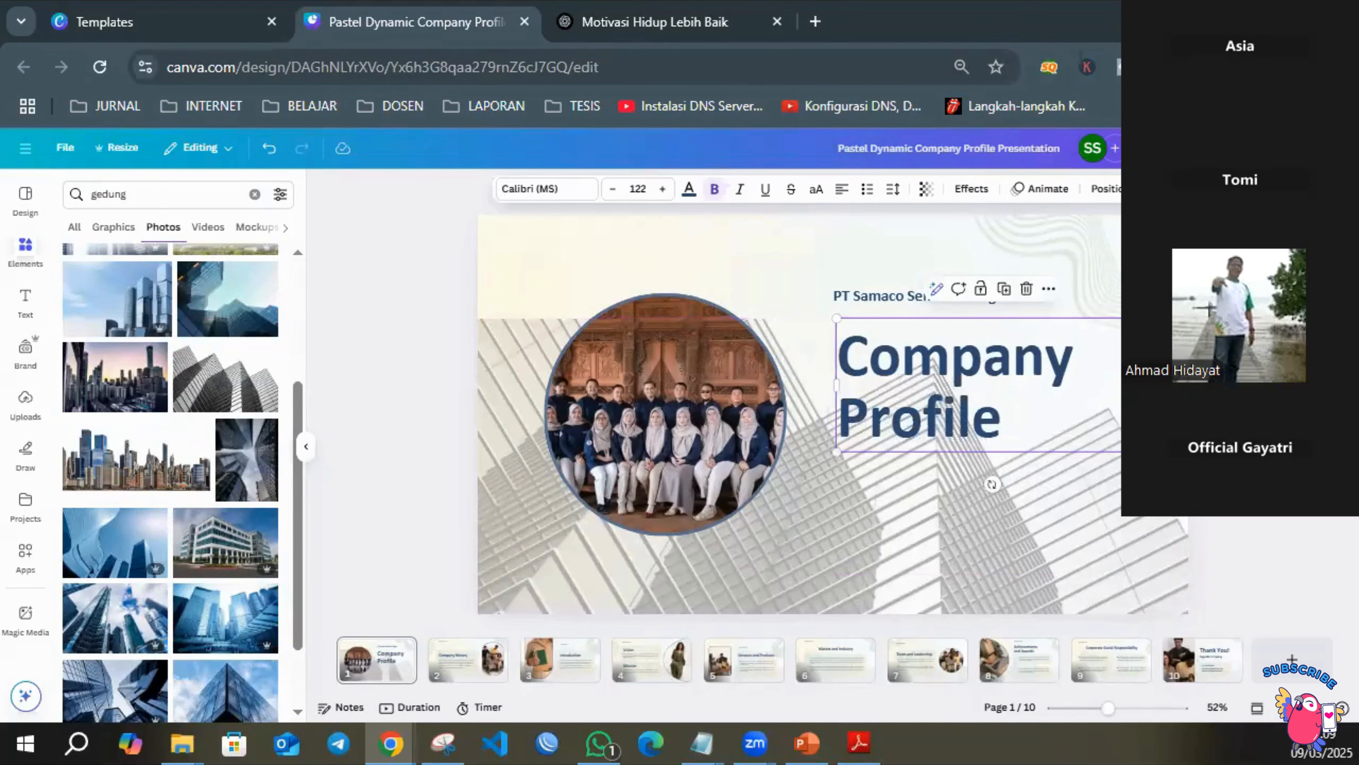
{"action": "left_click", "coordinate": [366, 402]}
Add the uploaded PT. Samaco Semesta Niaga logo to the cover, shrunk and placed above the company name.
{"action": "left_click", "coordinate": [22, 408]}
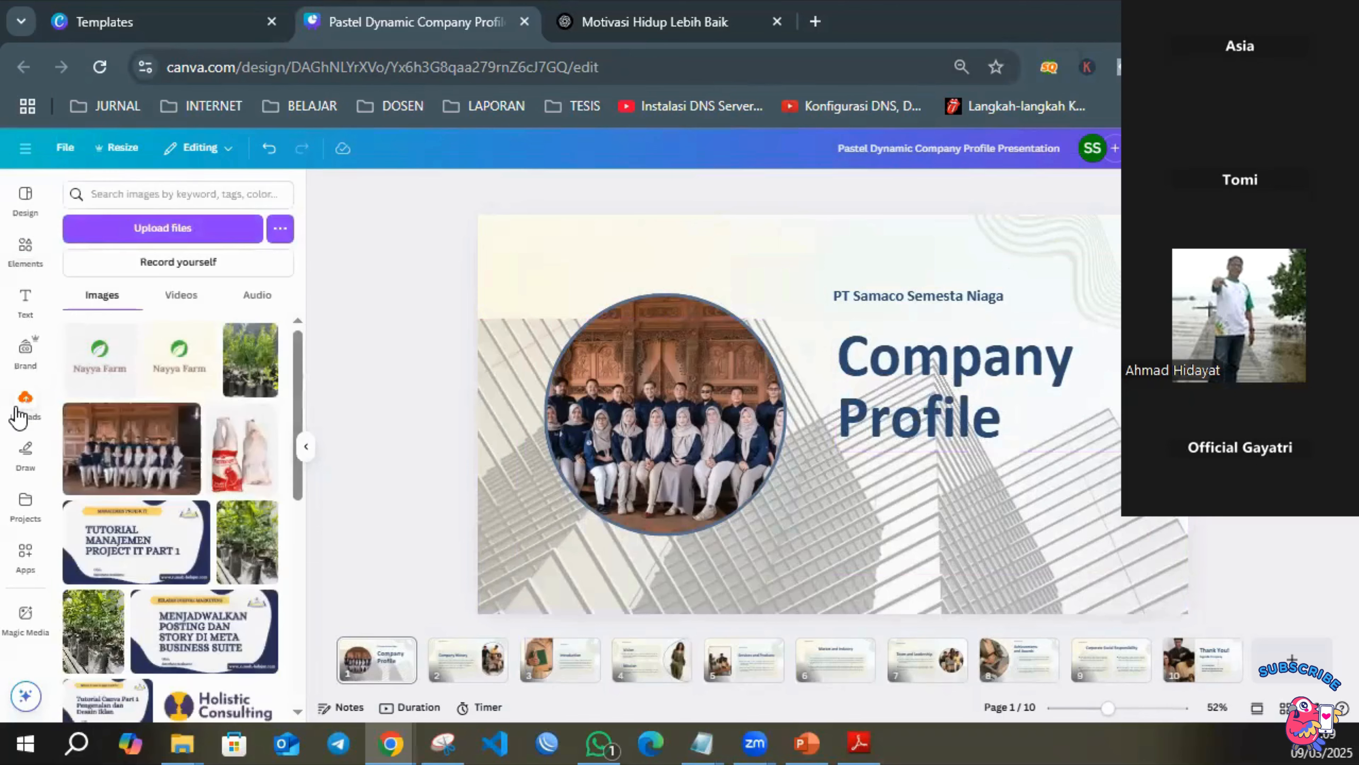
{"action": "scroll", "coordinate": [146, 449], "scroll_direction": "down", "scroll_amount": 10}
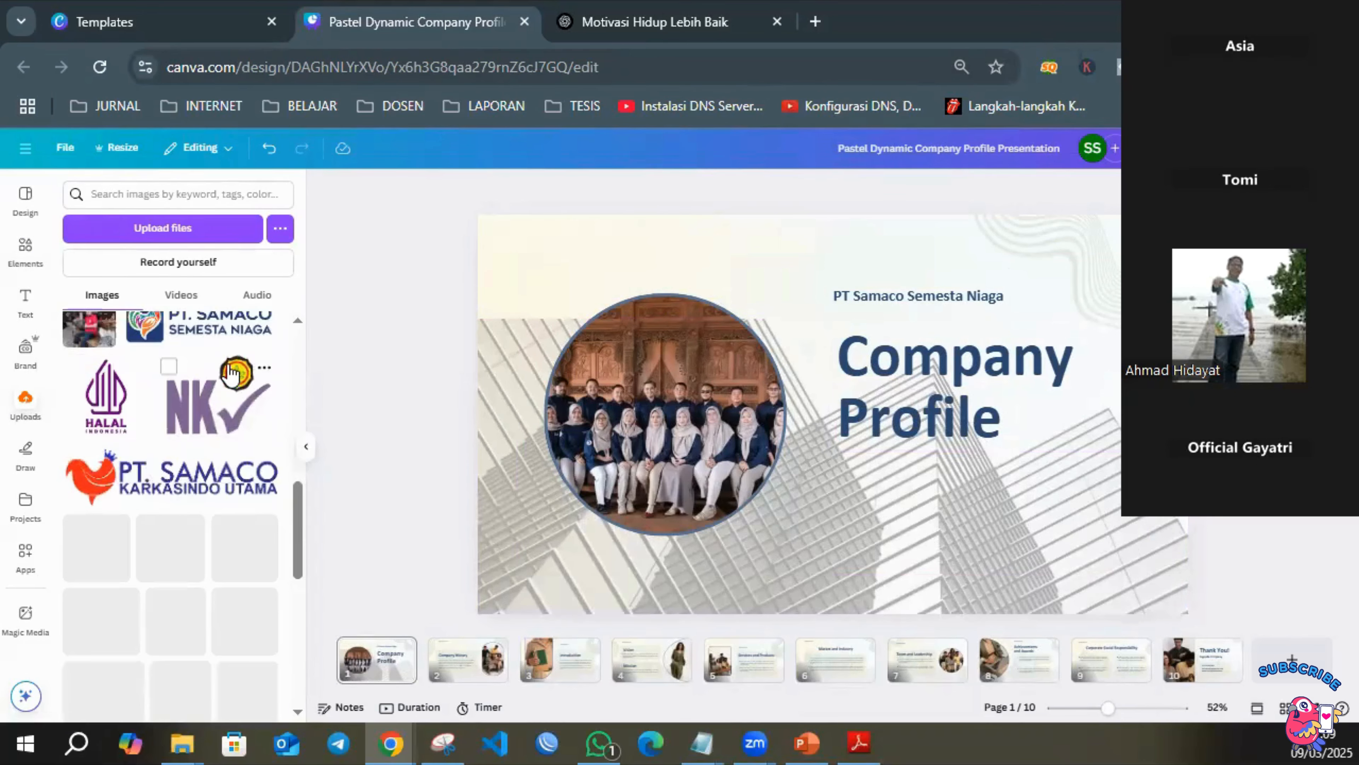
{"action": "left_click", "coordinate": [226, 336]}
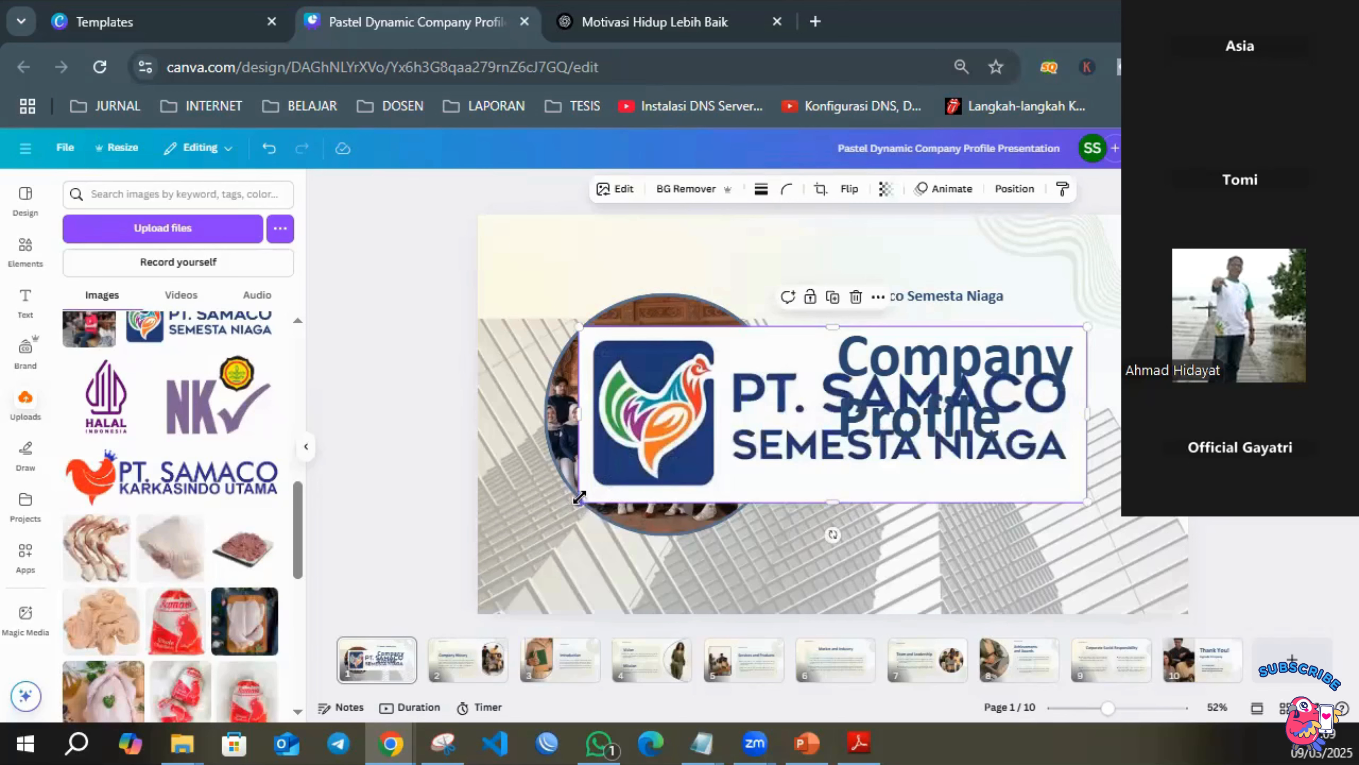
{"action": "left_click_drag", "start_coordinate": [579, 497], "coordinate": [852, 408]}
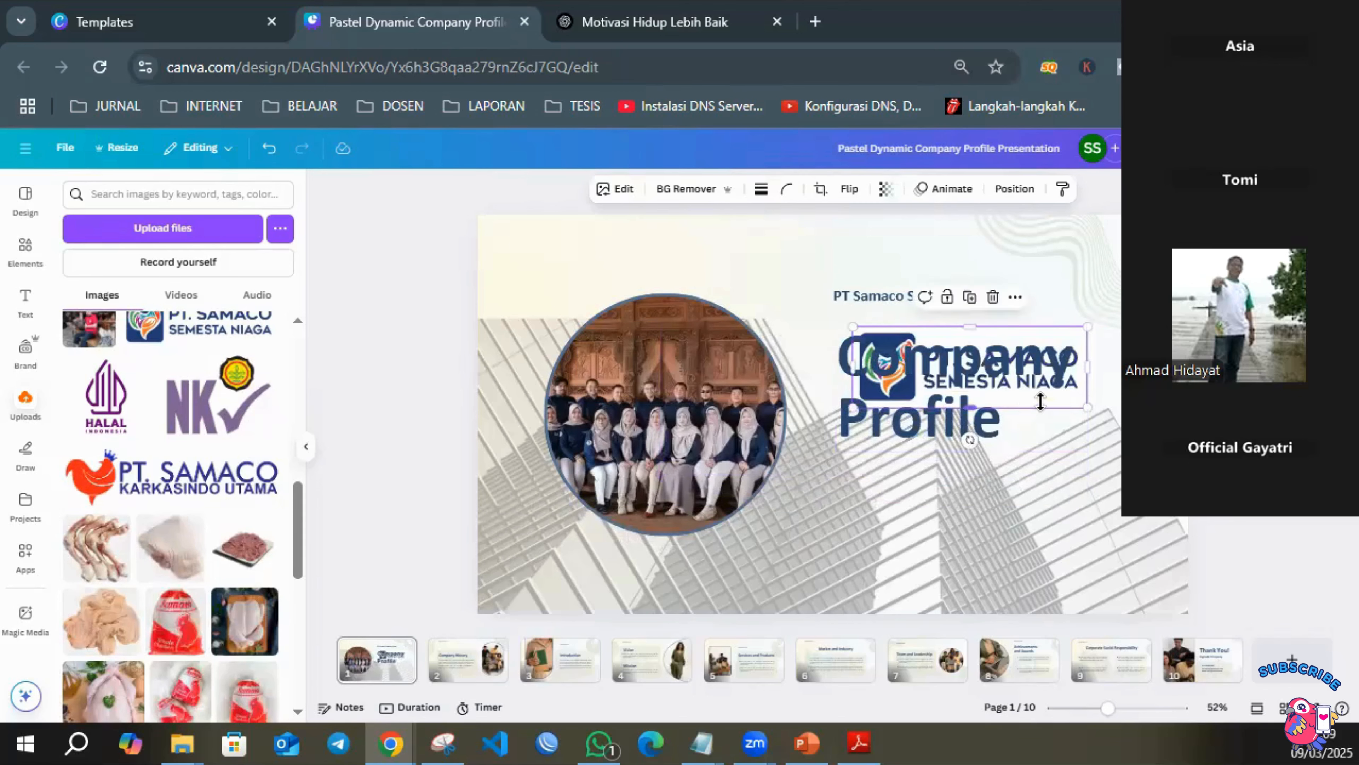
{"action": "left_click_drag", "start_coordinate": [1040, 401], "coordinate": [887, 291]}
{"action": "left_click_drag", "start_coordinate": [705, 293], "coordinate": [839, 253]}
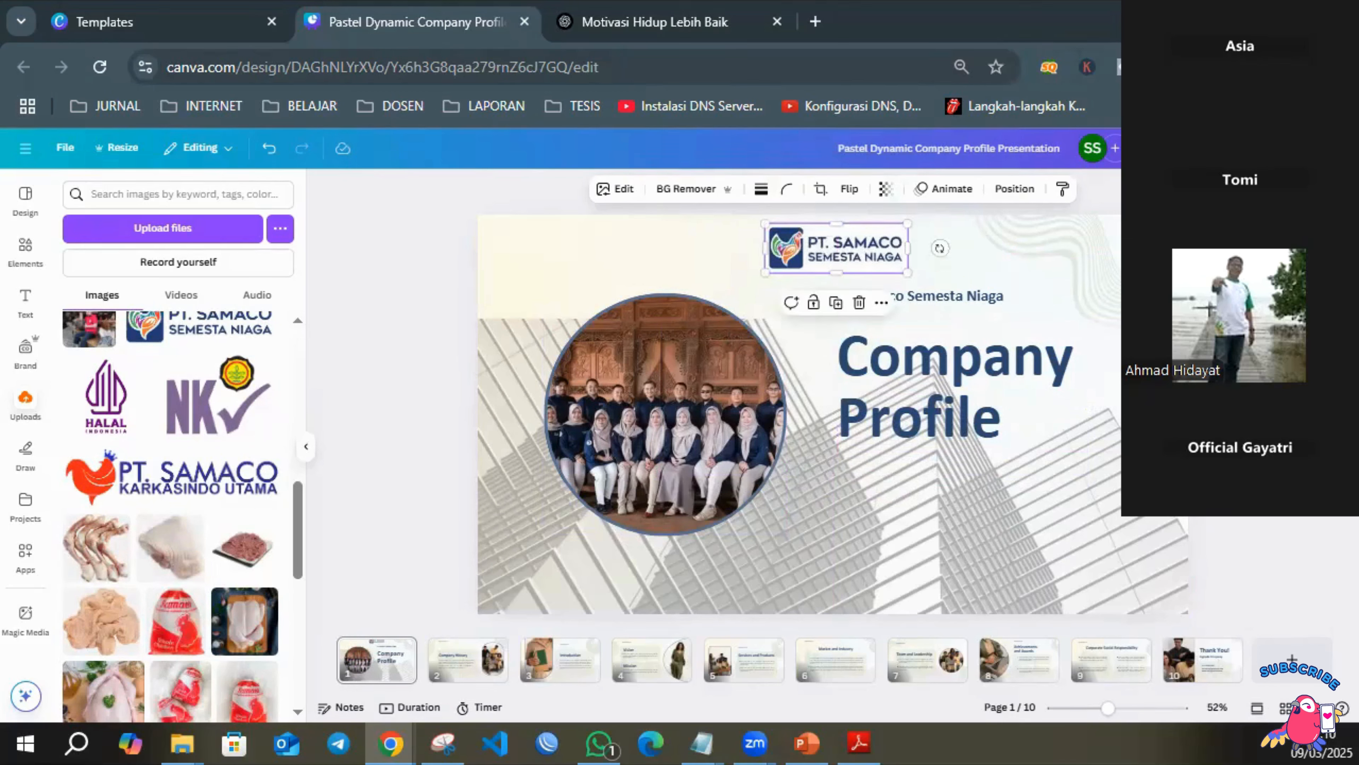
{"action": "left_click", "coordinate": [1236, 241]}
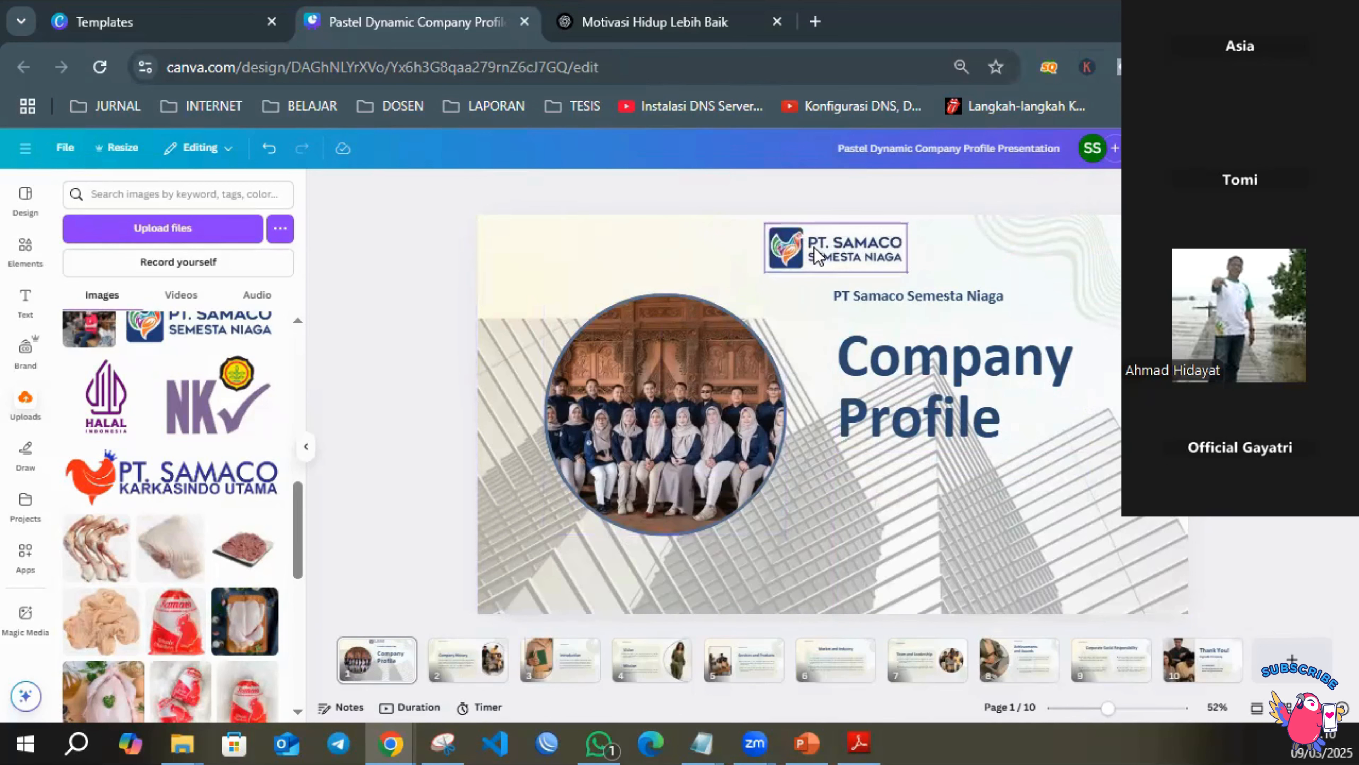
Set the cover page's background color to the near-white shade from the logo's photo colors.
{"action": "left_click", "coordinate": [637, 255]}
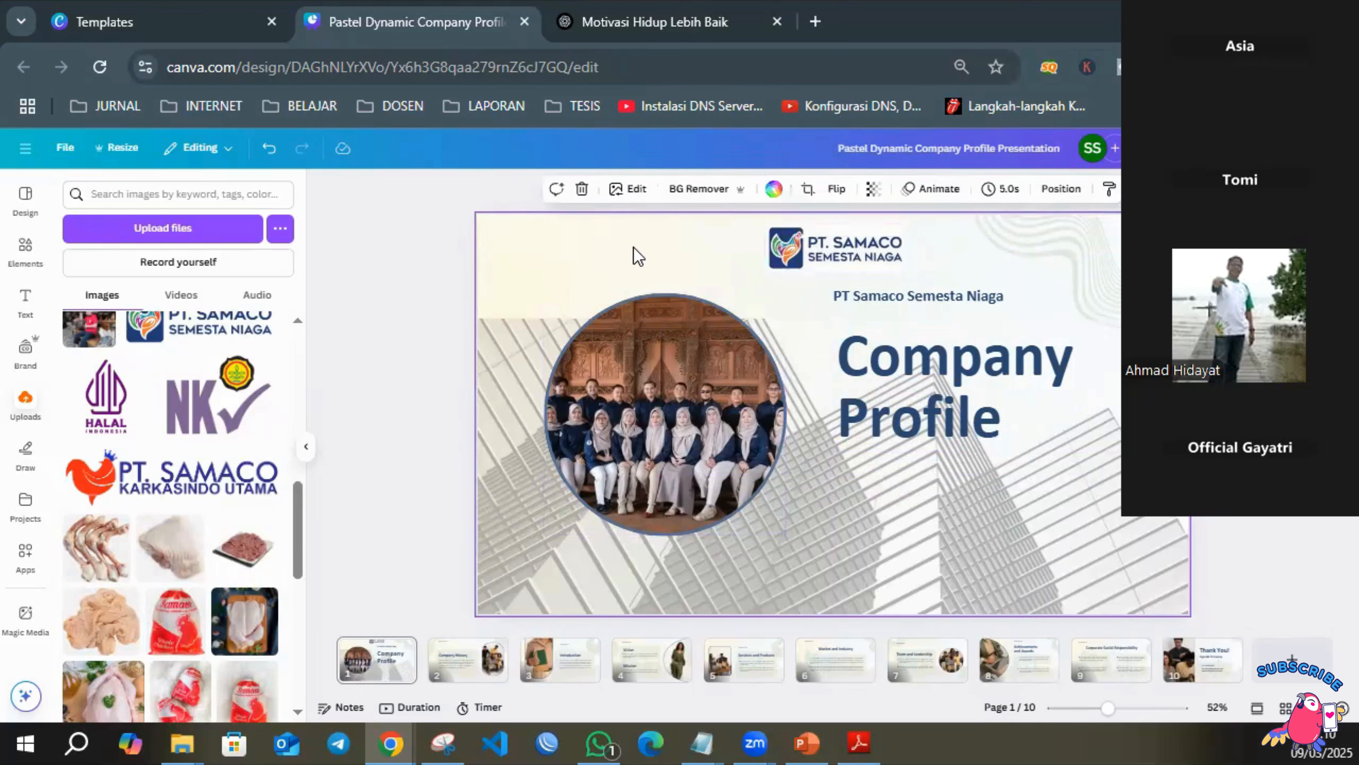
{"action": "left_click", "coordinate": [773, 192]}
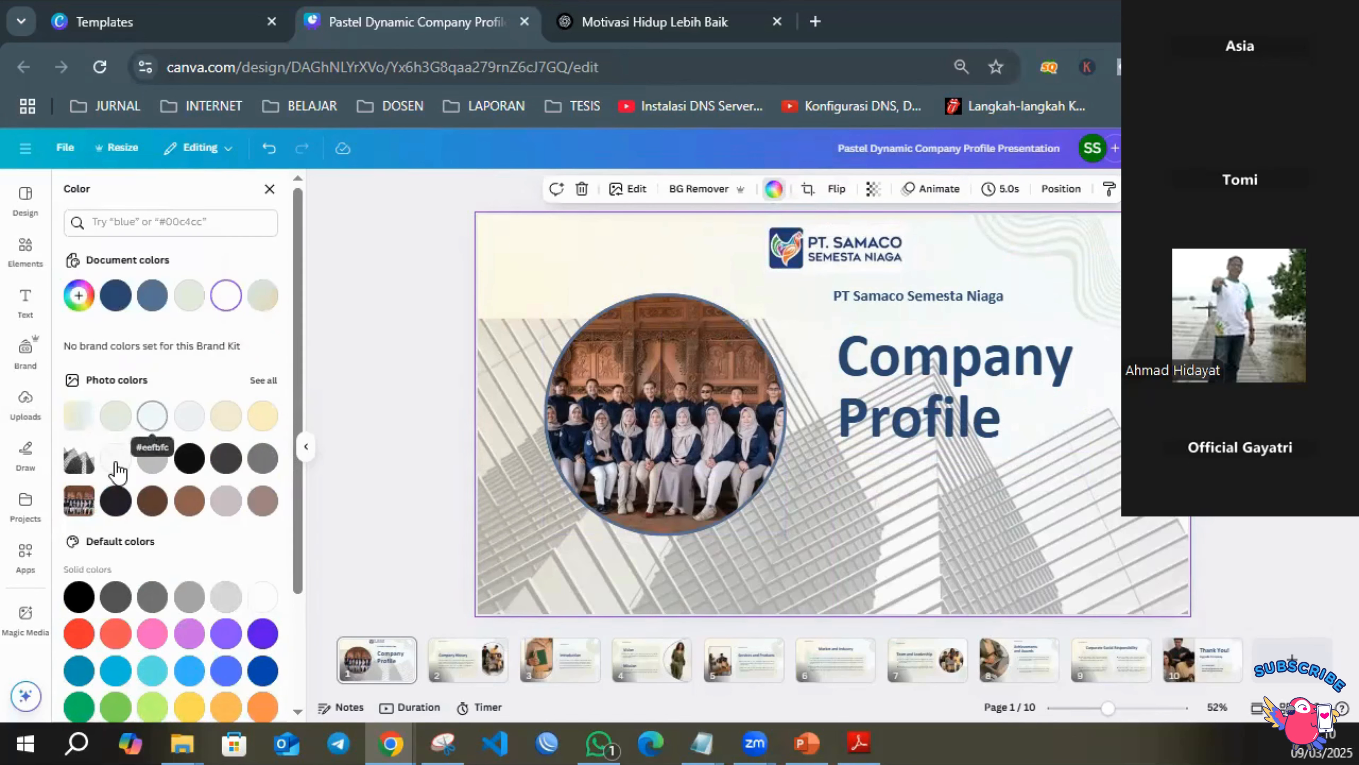
{"action": "left_click", "coordinate": [264, 380]}
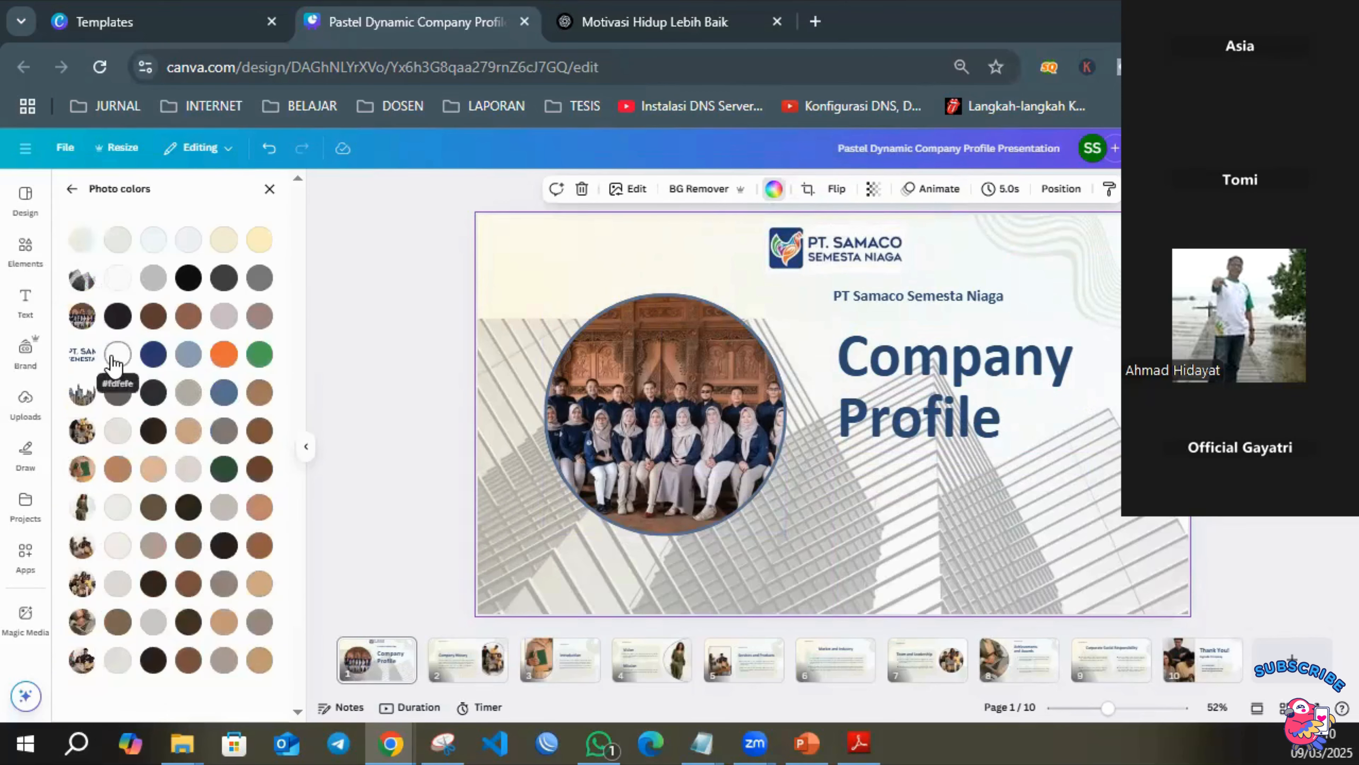
{"action": "left_click", "coordinate": [118, 356]}
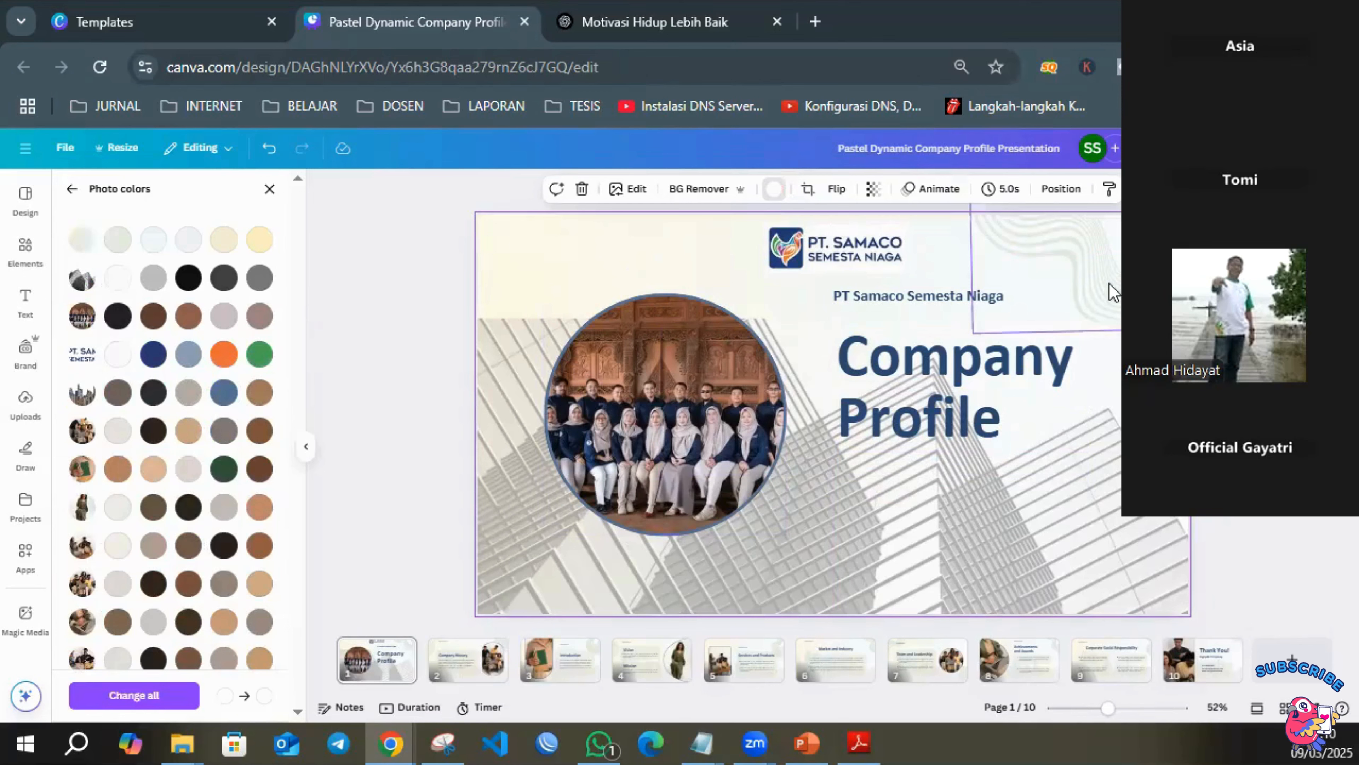
Move the wavy line decoration on the cover further out toward the page's upper-right corner.
{"action": "left_click", "coordinate": [641, 254]}
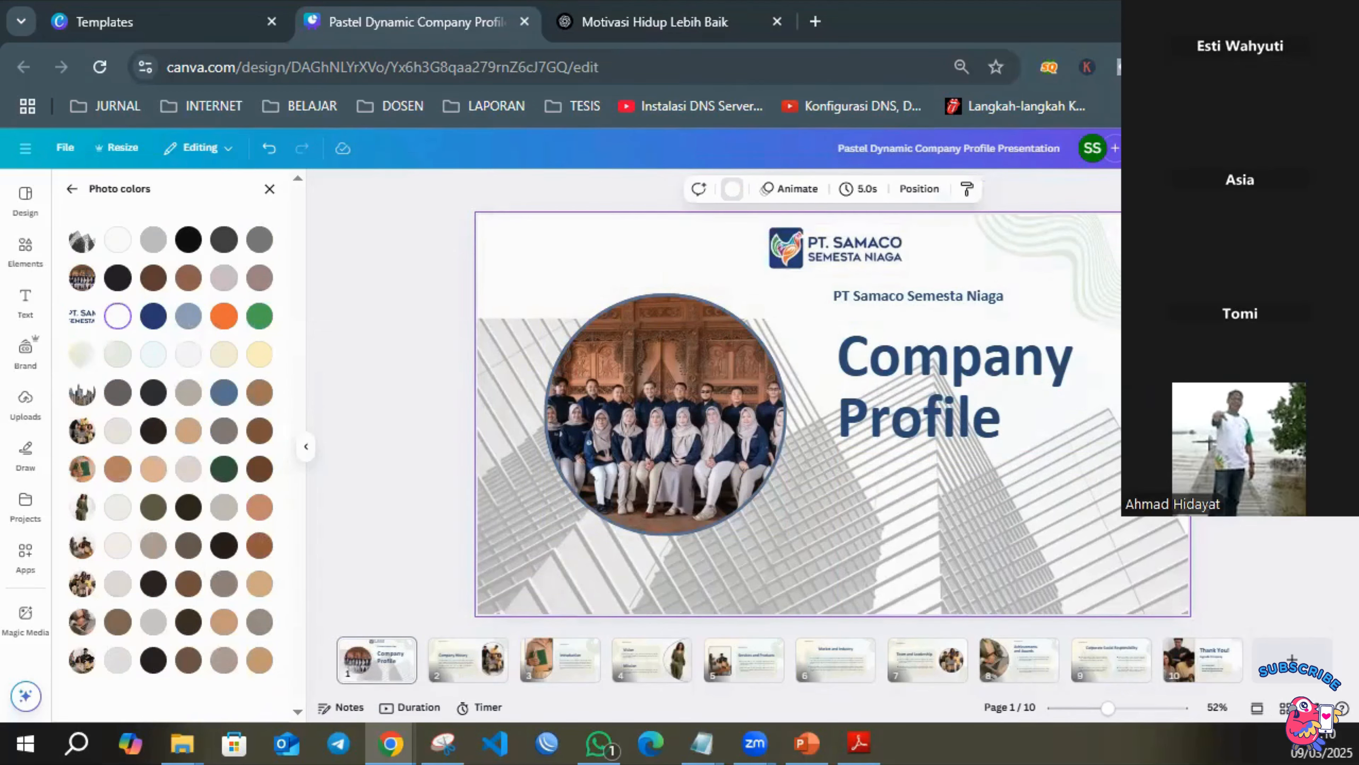
{"action": "left_click", "coordinate": [1054, 260]}
{"action": "left_click", "coordinate": [1117, 276]}
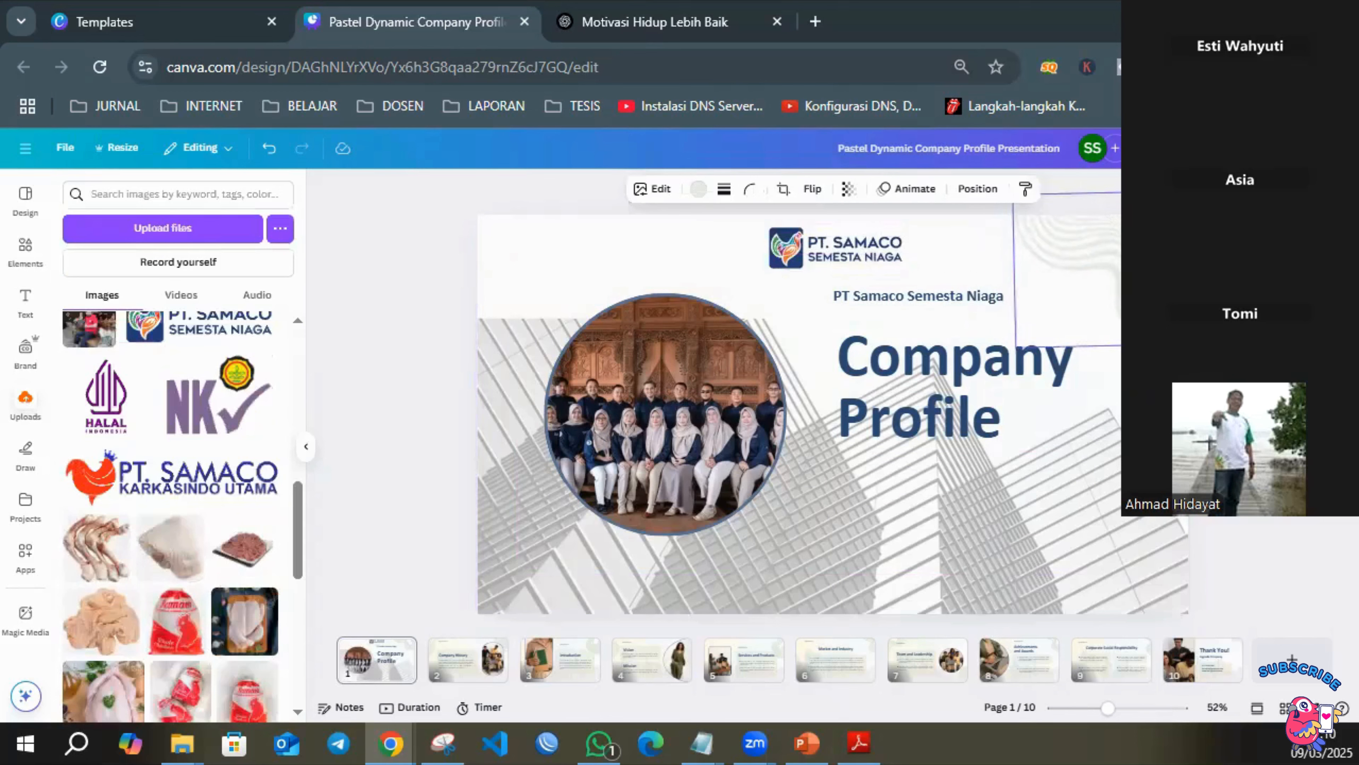
{"action": "left_click_drag", "start_coordinate": [1134, 272], "coordinate": [1156, 264]}
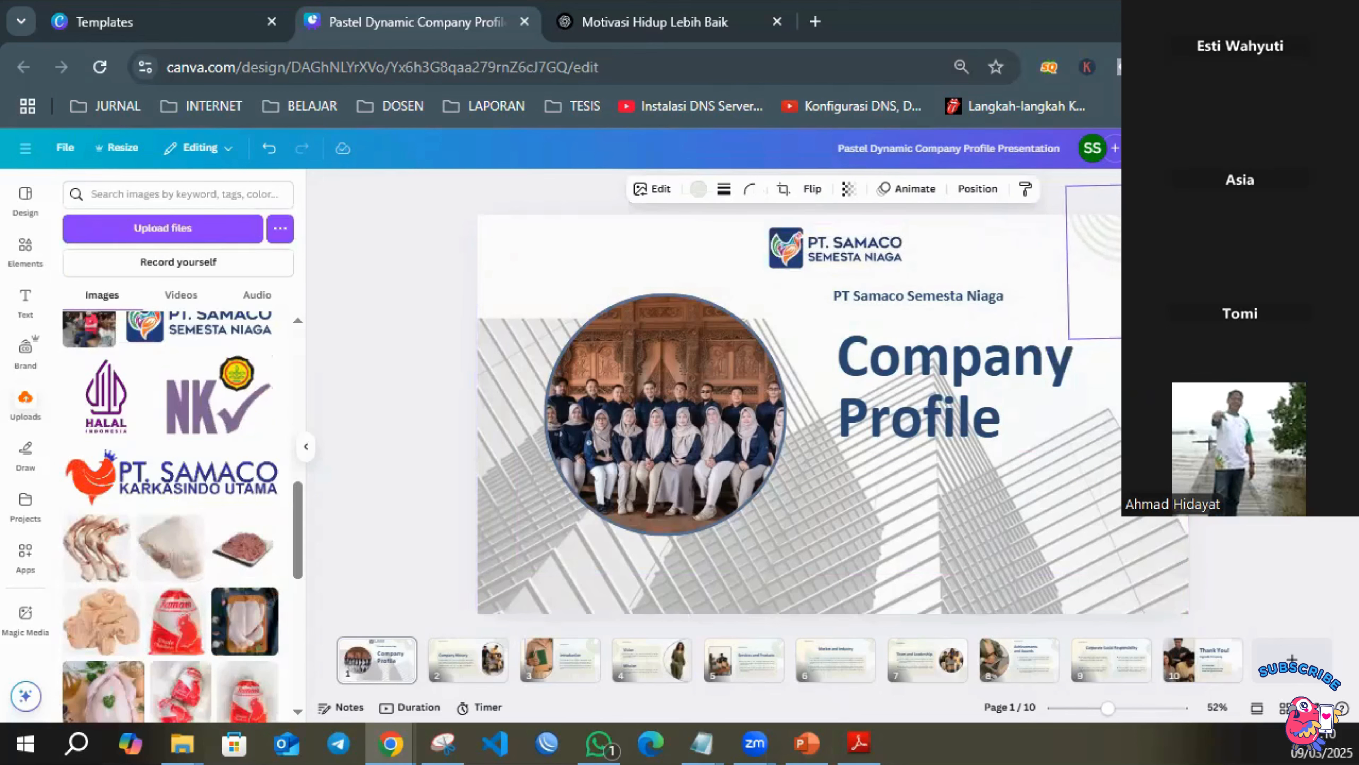
Move the skyscraper photo down so it covers only the lower part of the cover page.
{"action": "left_click", "coordinate": [1043, 524]}
{"action": "left_click_drag", "start_coordinate": [1039, 530], "coordinate": [1041, 642]}
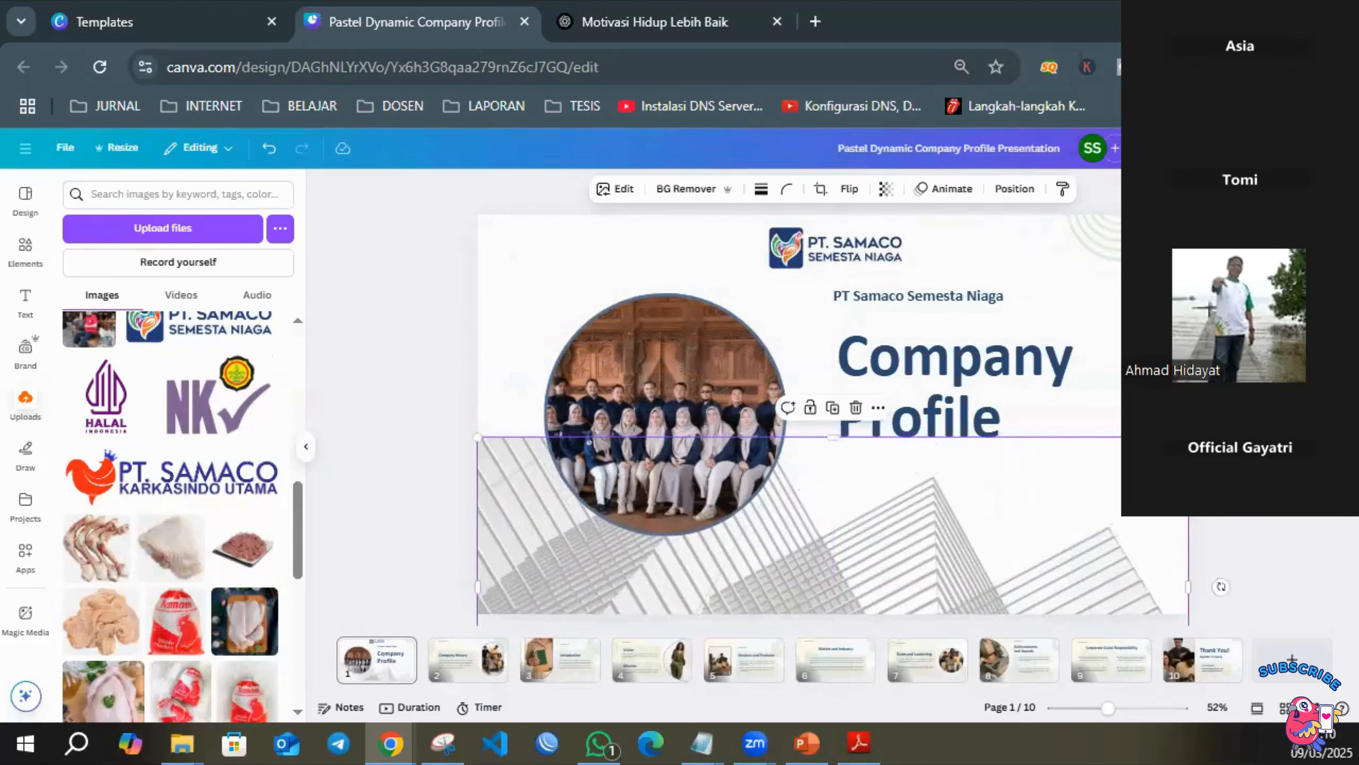
{"action": "key", "text": "Escape"}
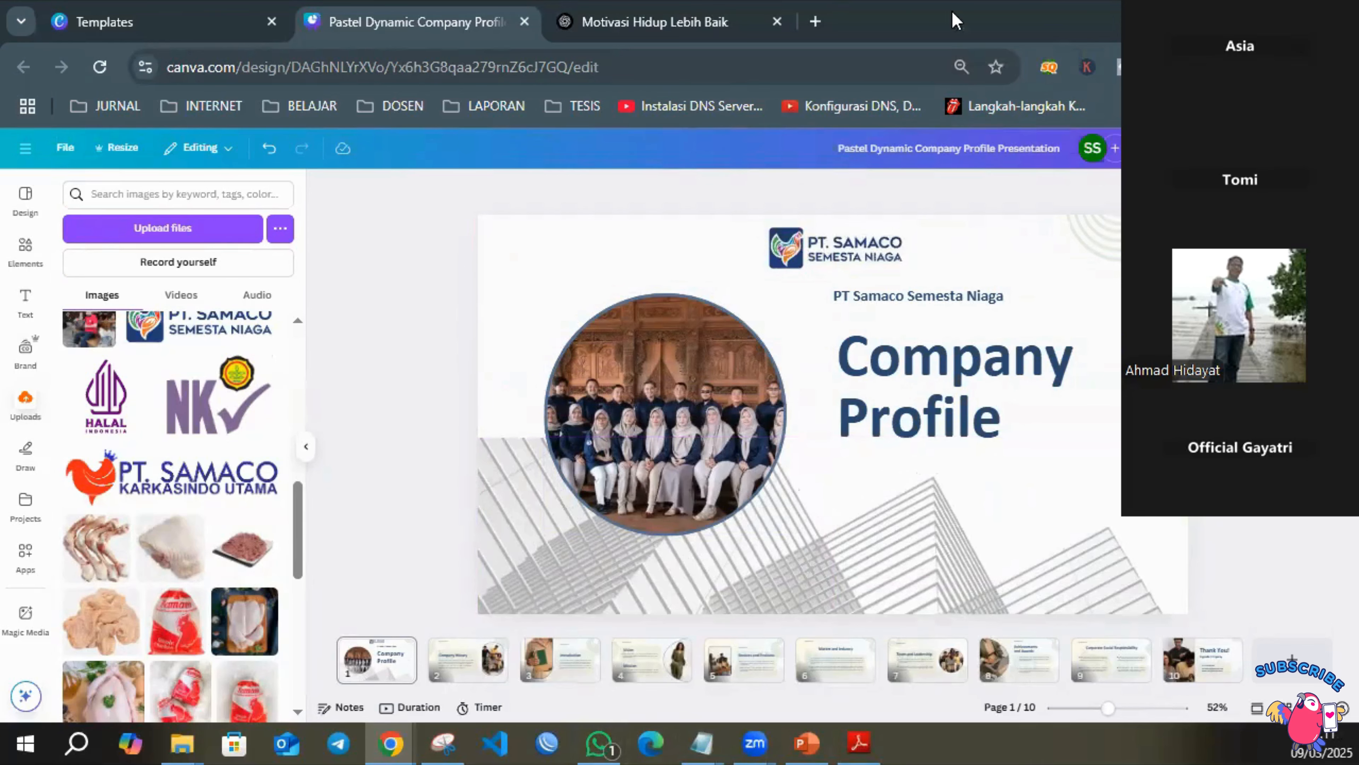
Open ChatGPT in a new browser tab.
{"action": "left_click", "coordinate": [815, 22]}
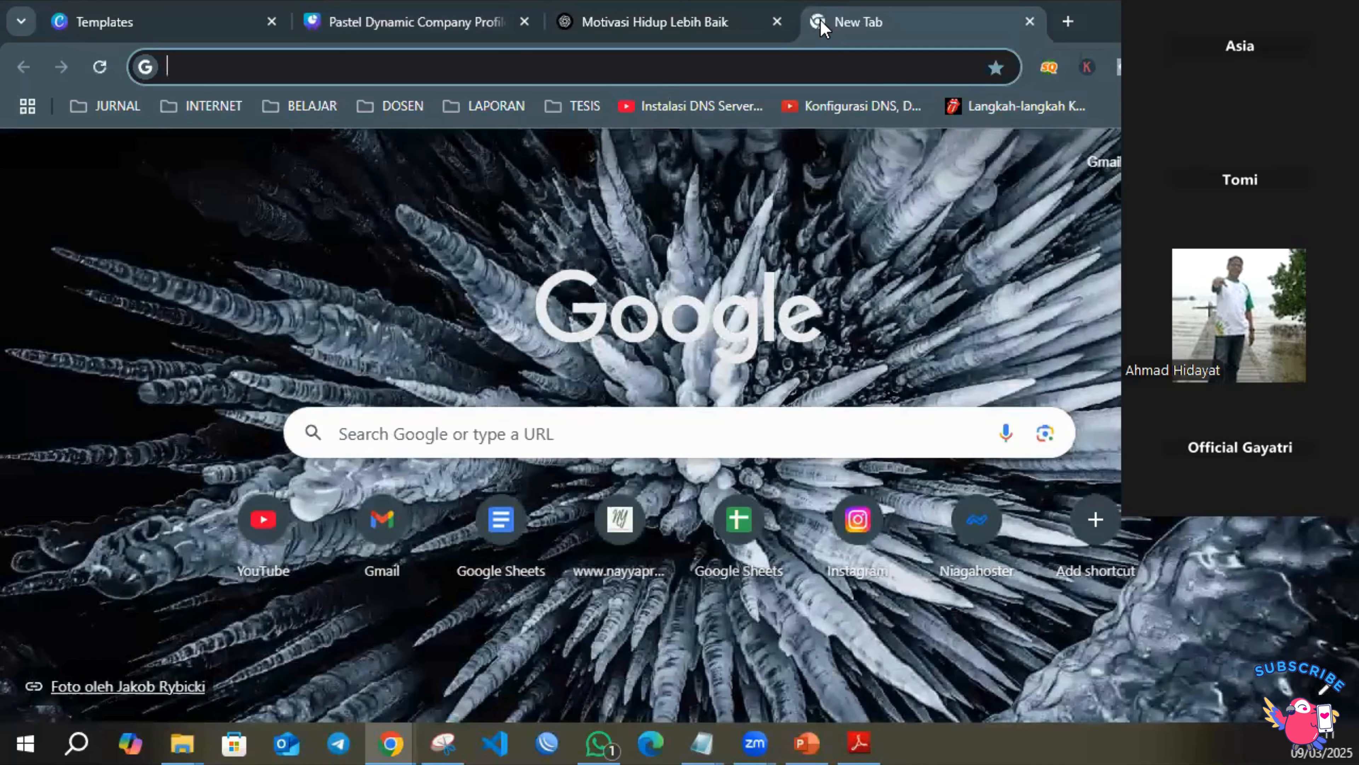
{"action": "type", "text": "cha"}
{"action": "key", "text": "Return"}
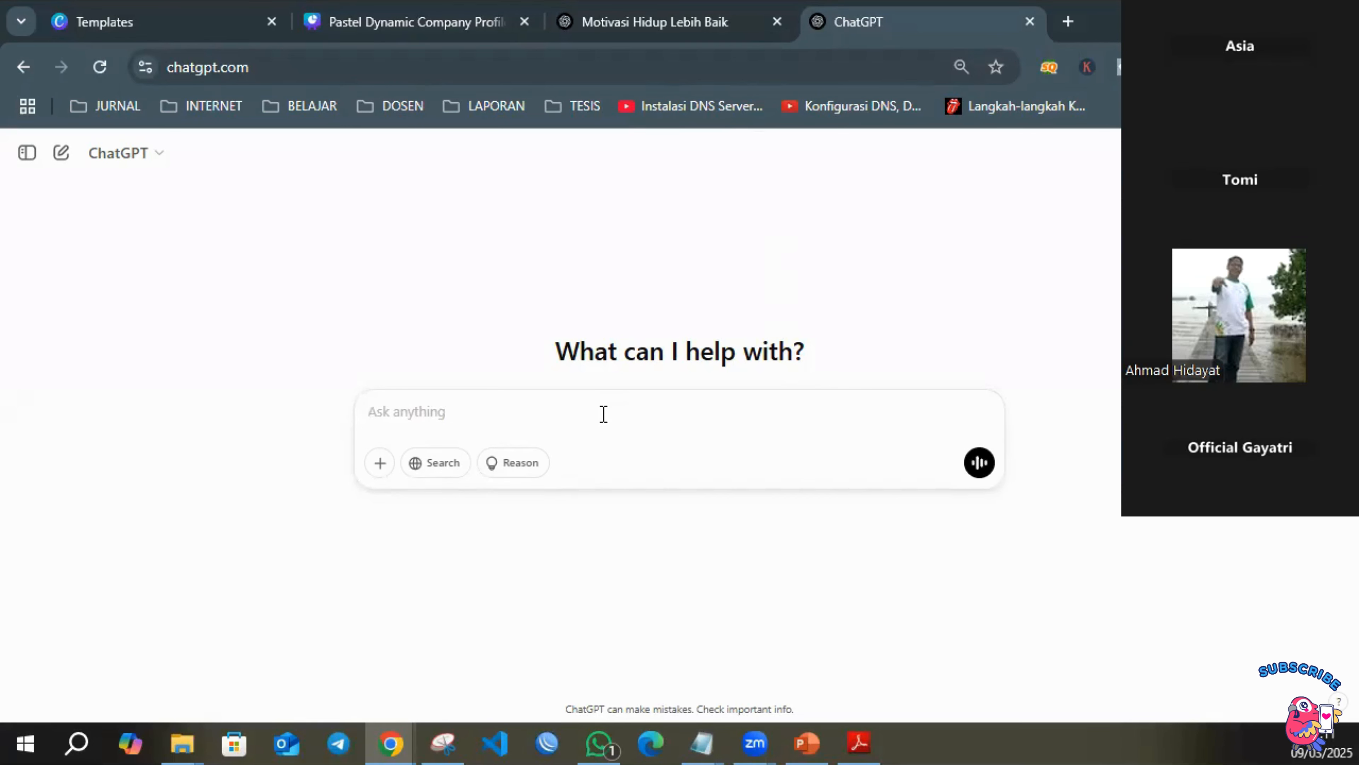
Enter the prompt "tolong buatkan sama company profil untuk perusahaan ayam karkas dengan nama PT SAMACO SEMESTA NIAGA yang ada di Pati Jawa Tengah".
{"action": "type", "text": "tolong buatkan sama "}
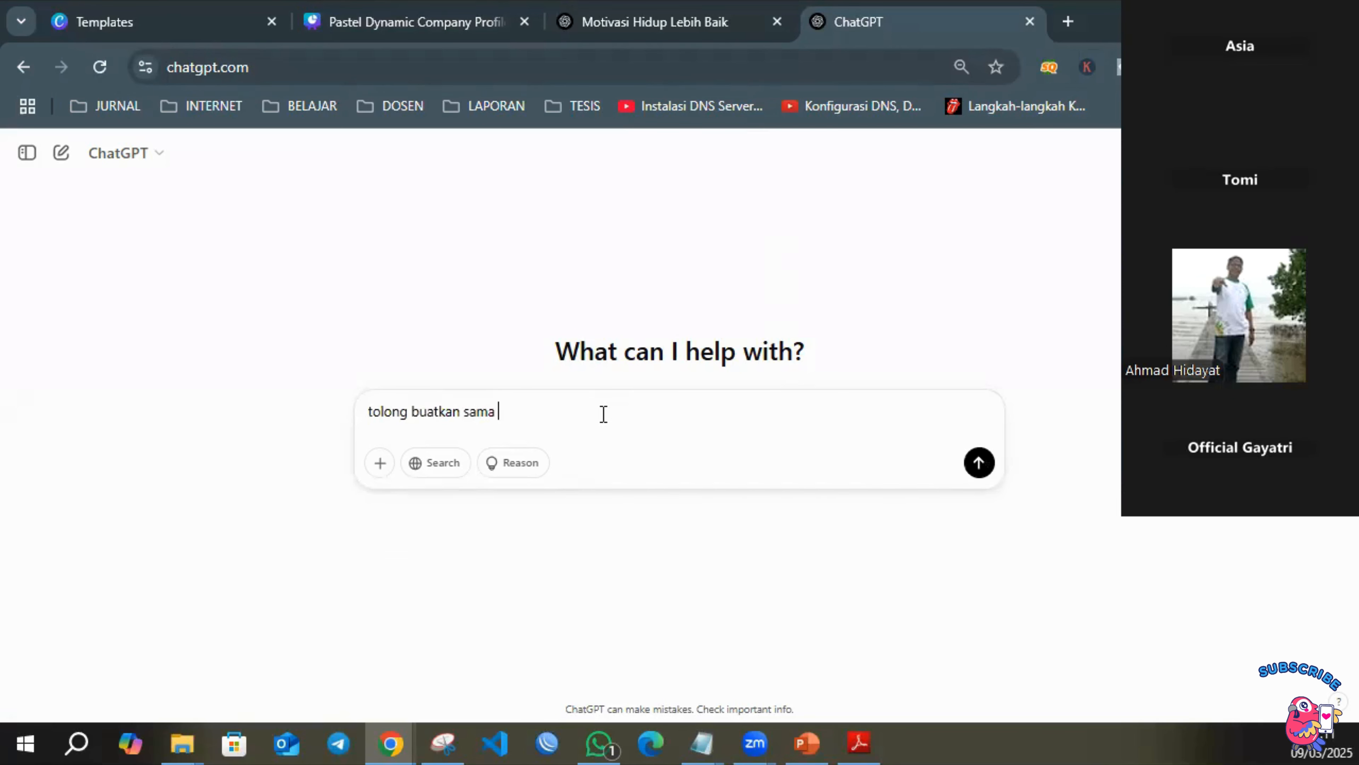
{"action": "type", "text": "company profil"}
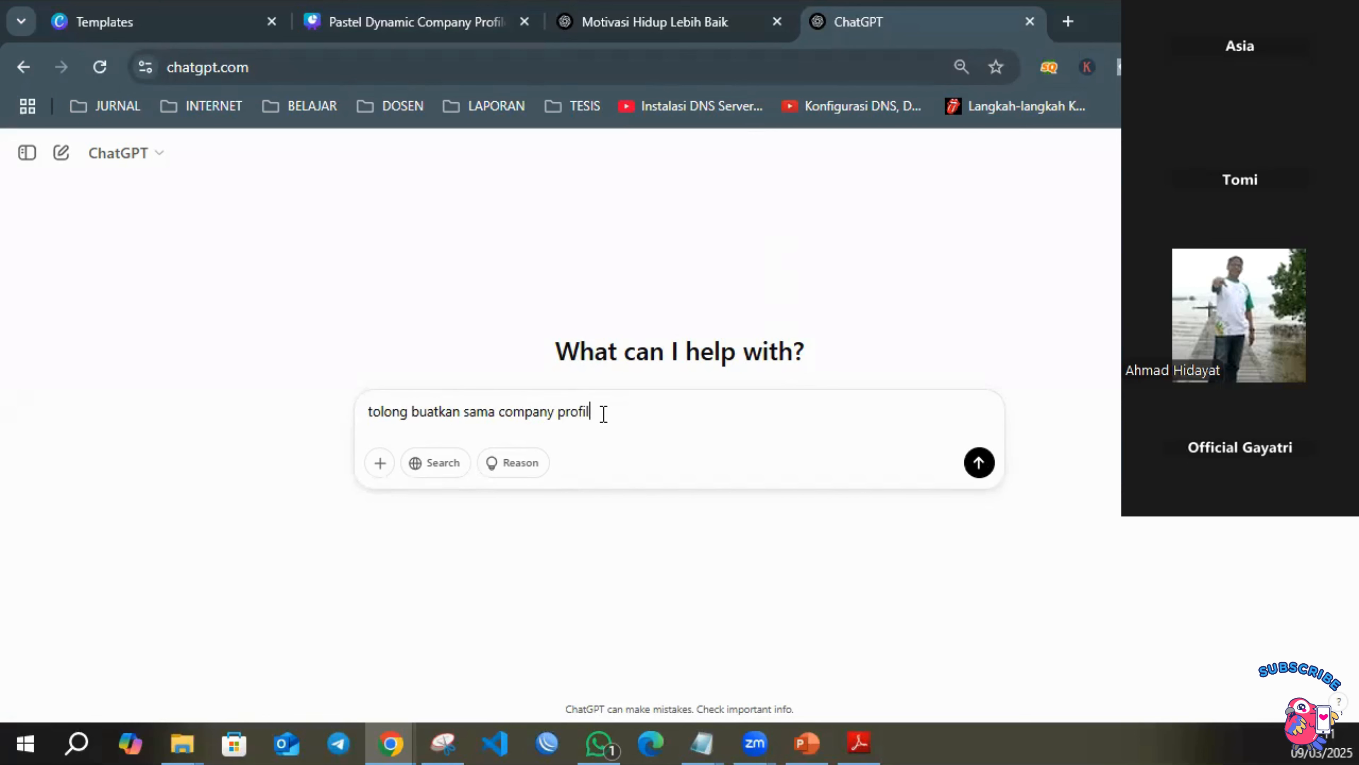
{"action": "type", "text": " untuk "}
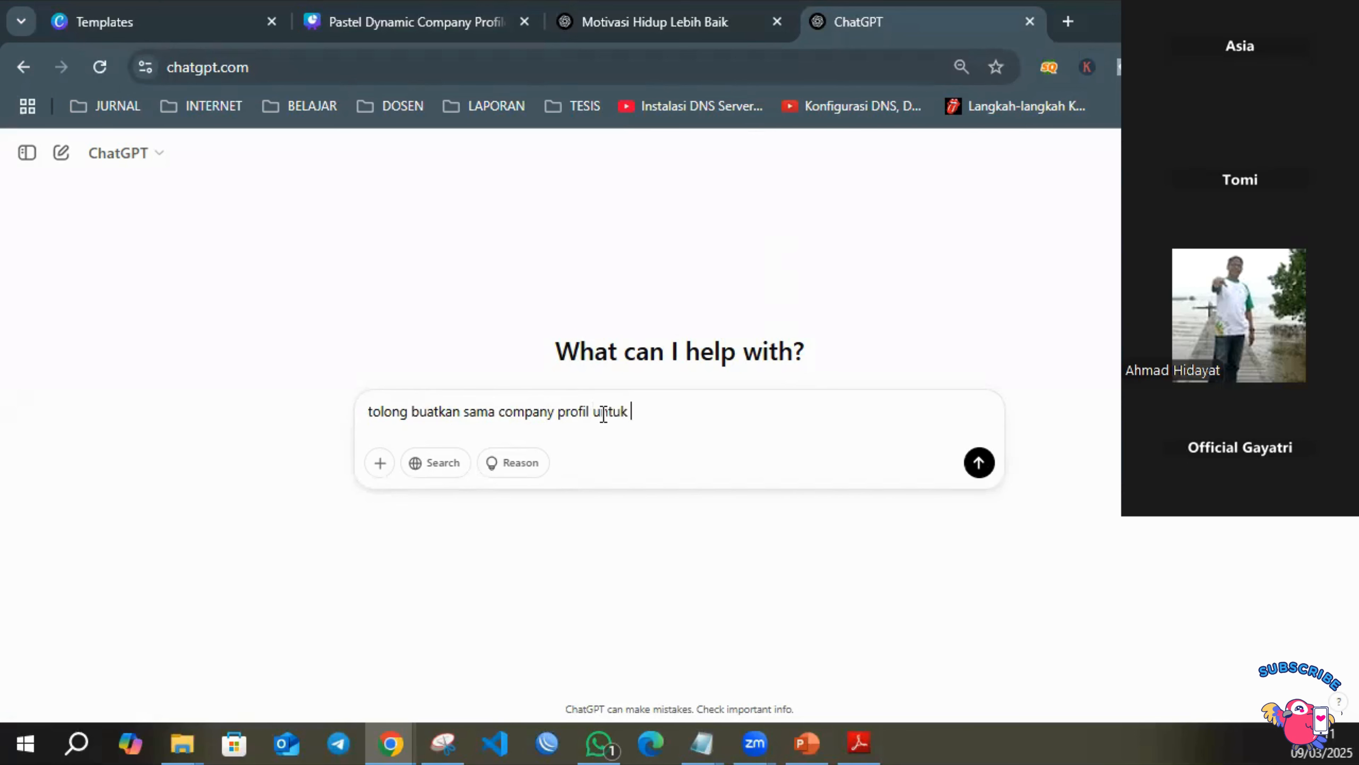
{"action": "type", "text": "perusahaan aya"}
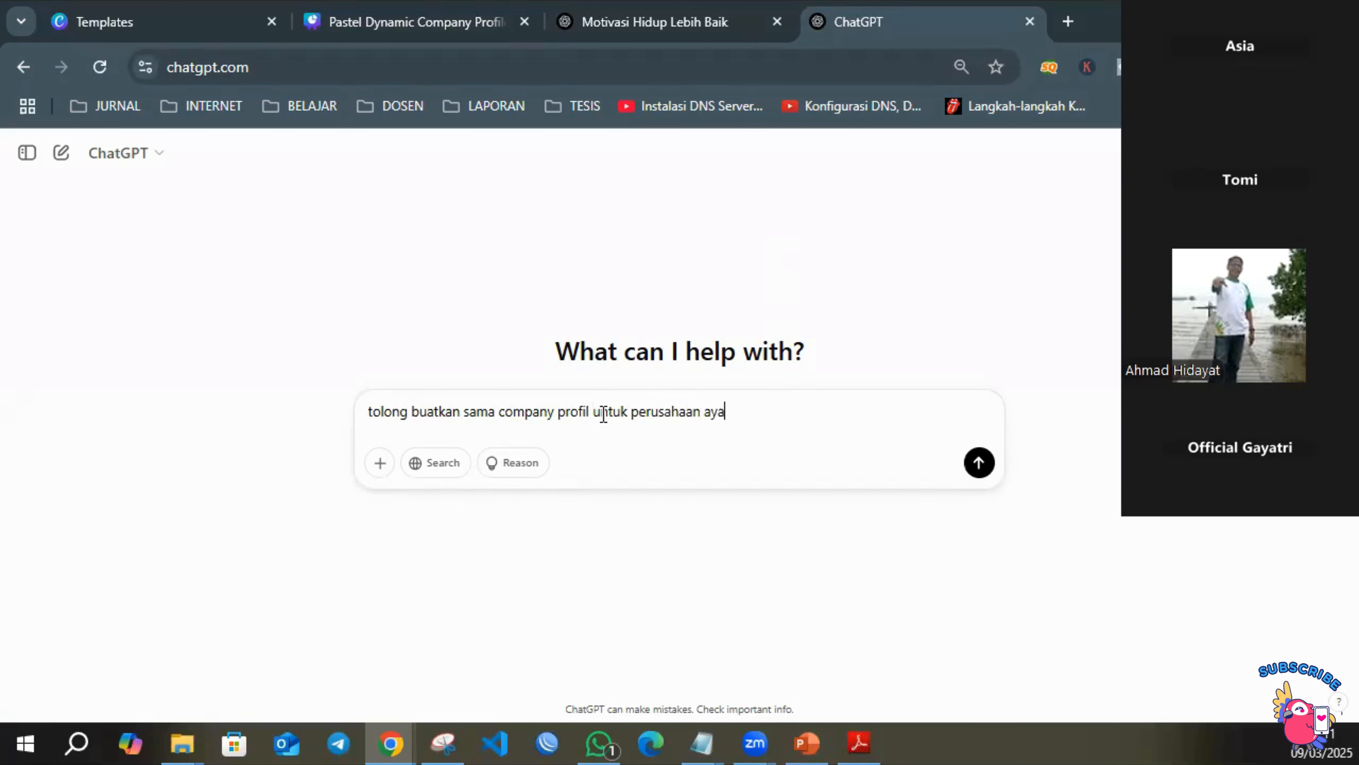
{"action": "type", "text": "m saya"}
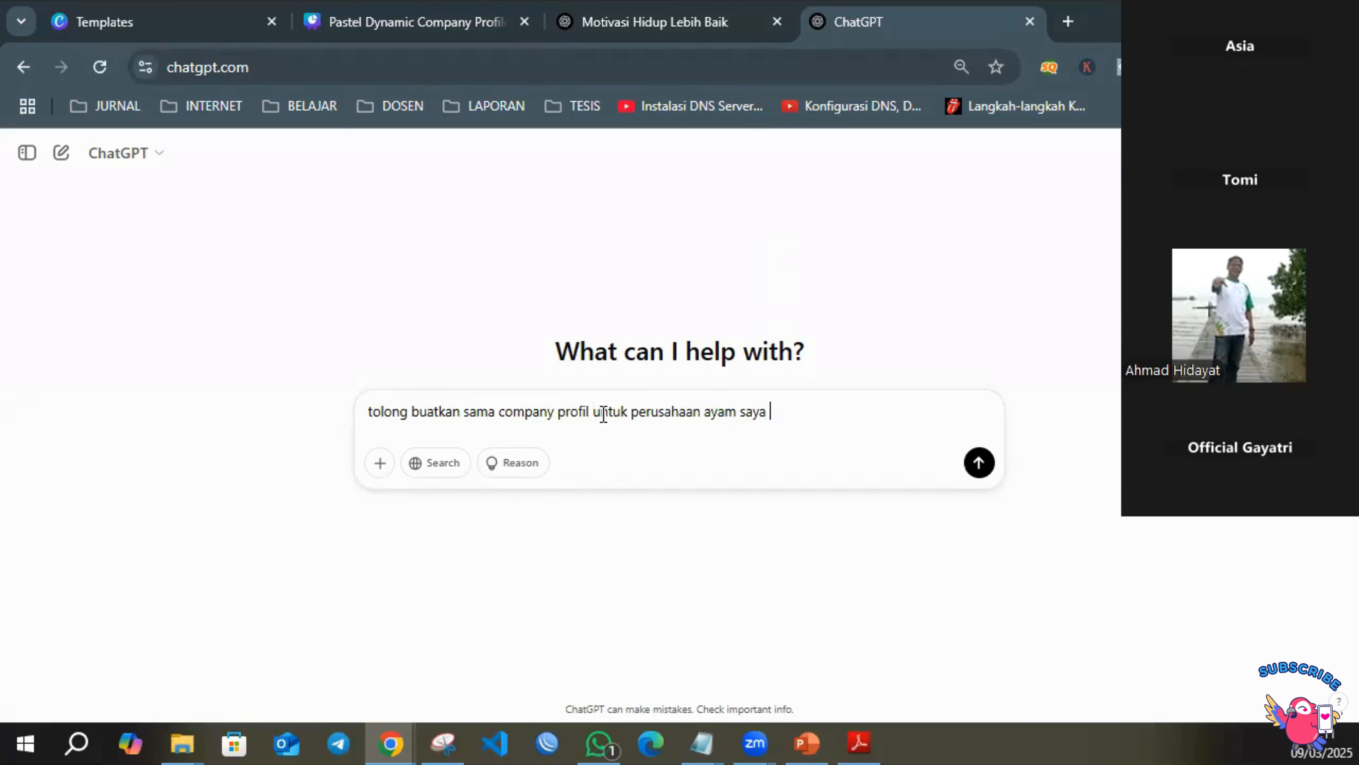
{"action": "key", "text": "BackSpace"}
{"action": "key", "text": "BackSpace"}
{"action": "key", "text": "BackSpace"}
{"action": "key", "text": "BackSpace"}
{"action": "key", "text": "BackSpace"}
{"action": "type", "text": "ka"}
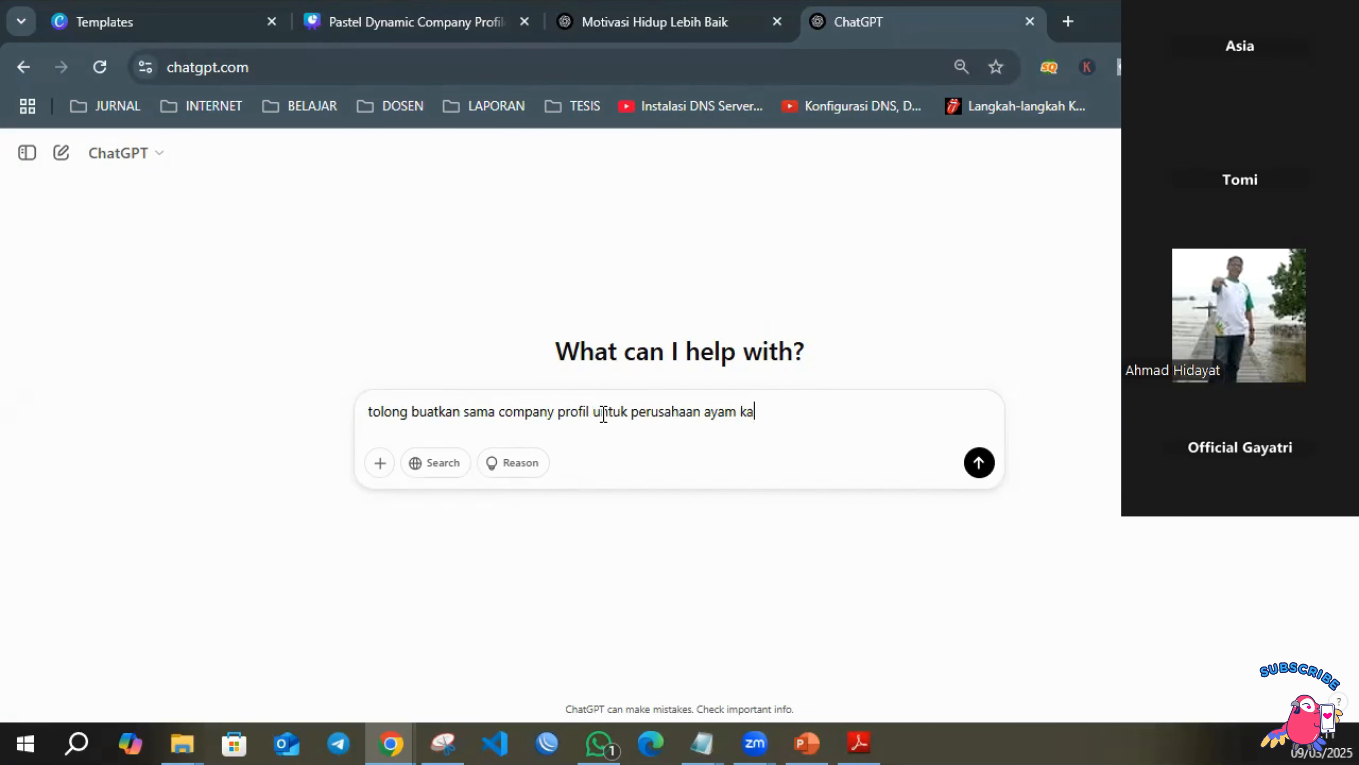
{"action": "type", "text": "rkas dengan "}
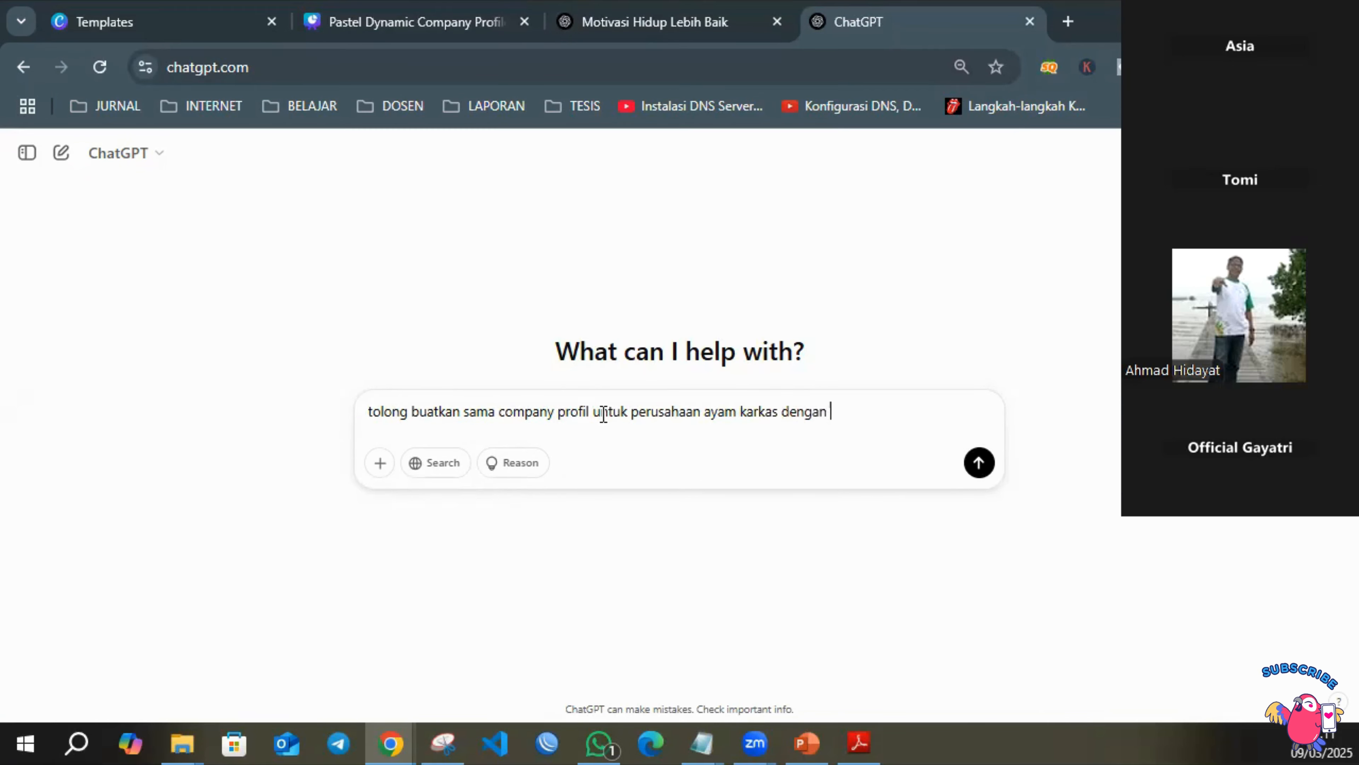
{"action": "type", "text": "nama PT SAM"}
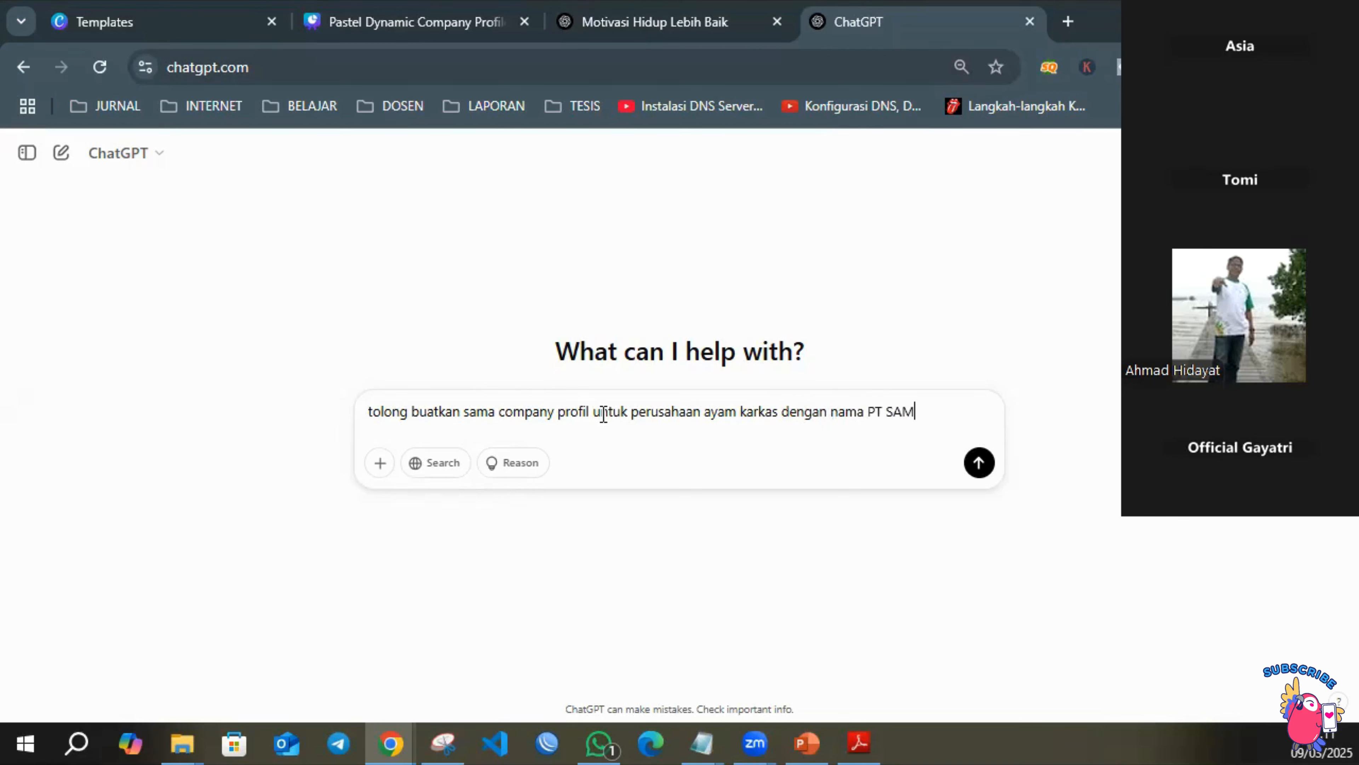
{"action": "type", "text": "ACO SEMESTA "}
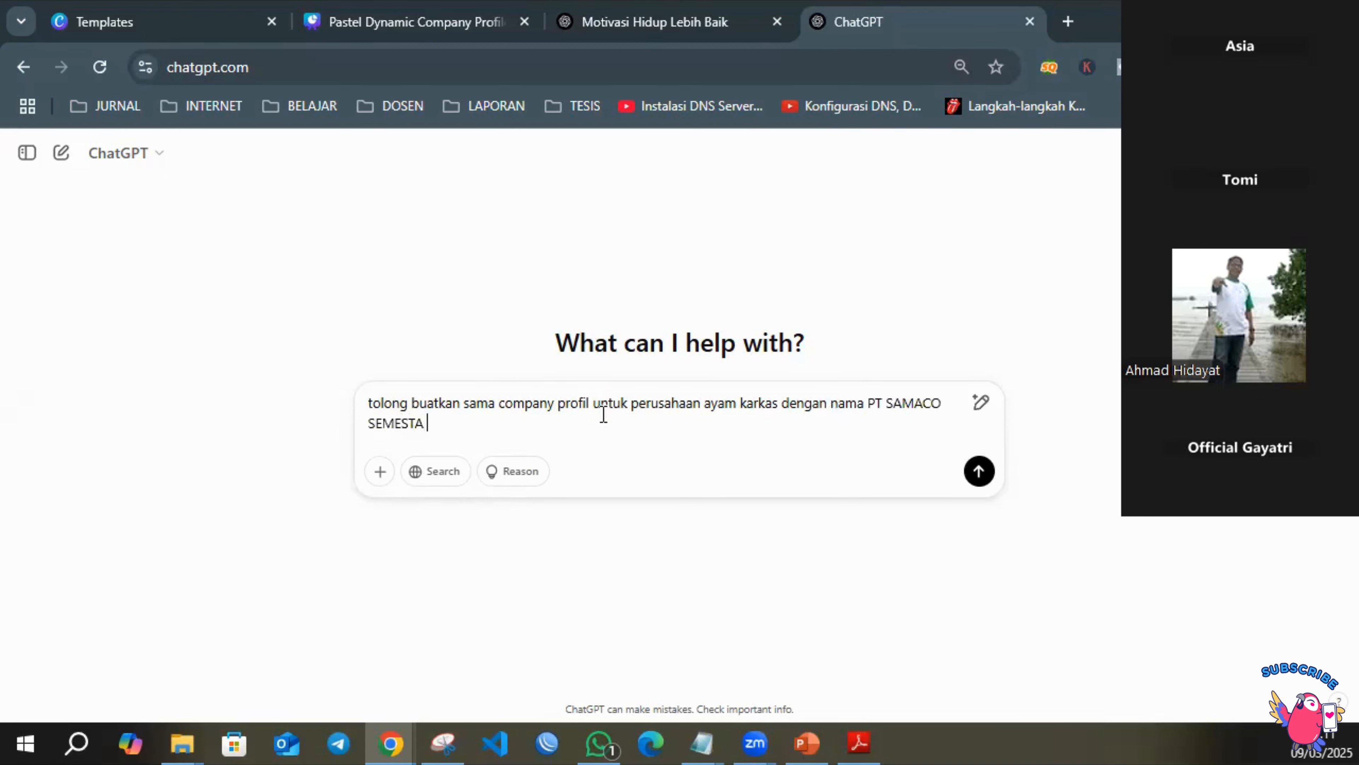
{"action": "type", "text": "NIAGA yan"}
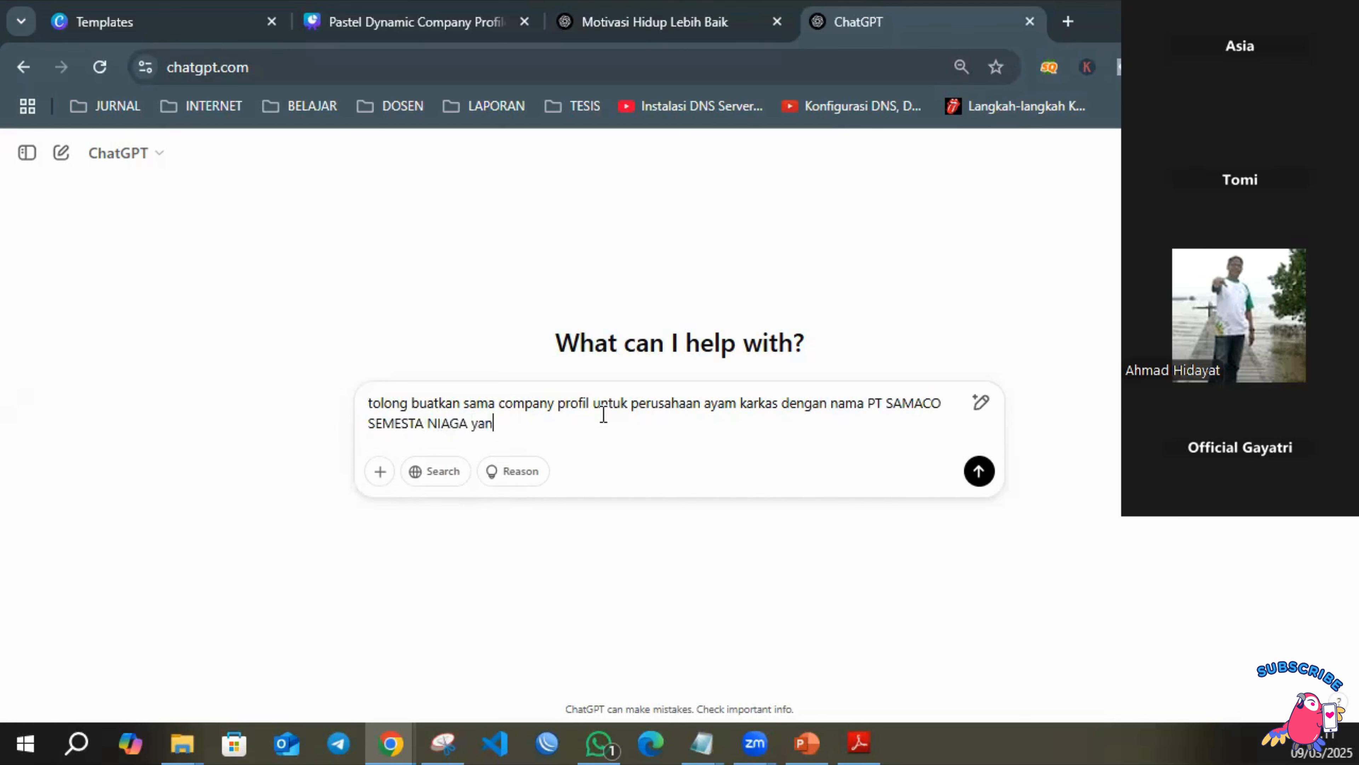
{"action": "type", "text": "g ada di Pati Jawa Tengah"}
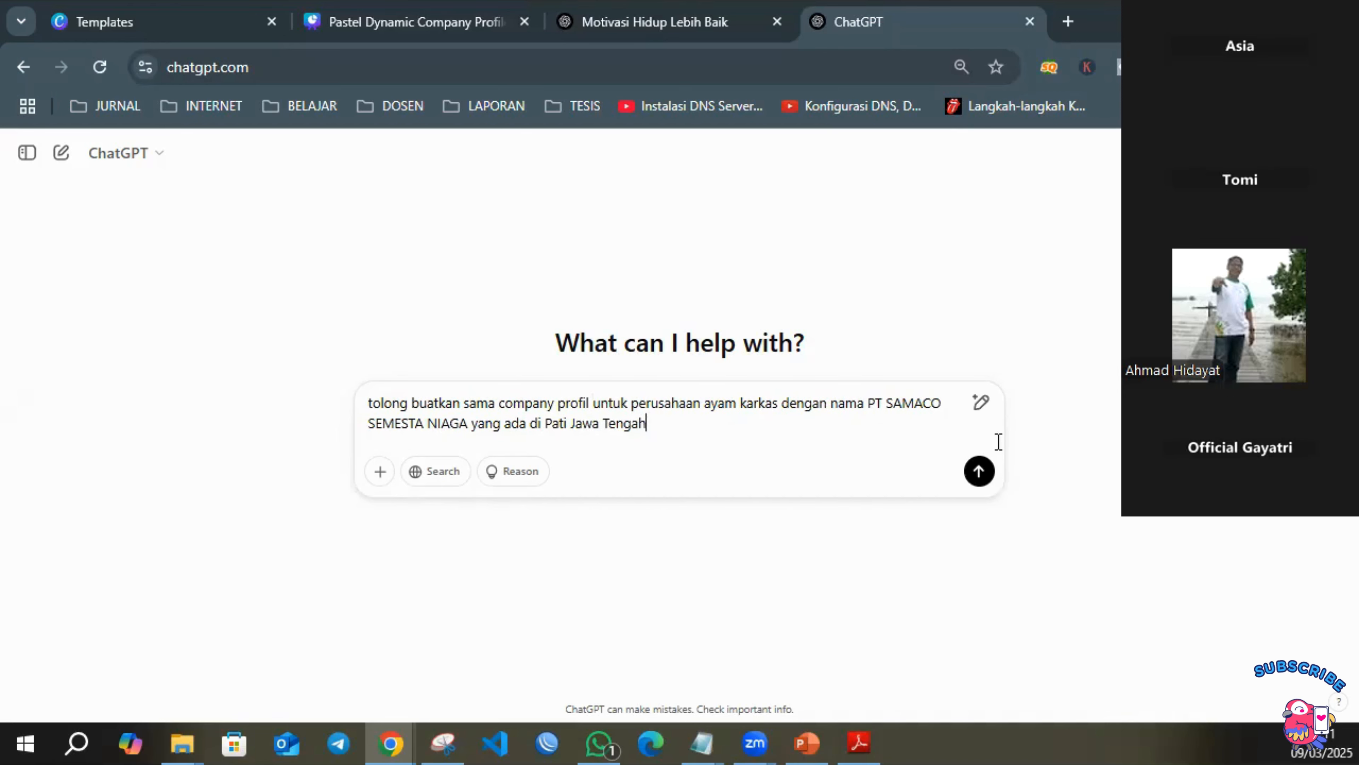
Open the company website samacosemestaniaga.com in a new browser tab to view its Tentang Kami page.
{"action": "left_click", "coordinate": [1067, 23]}
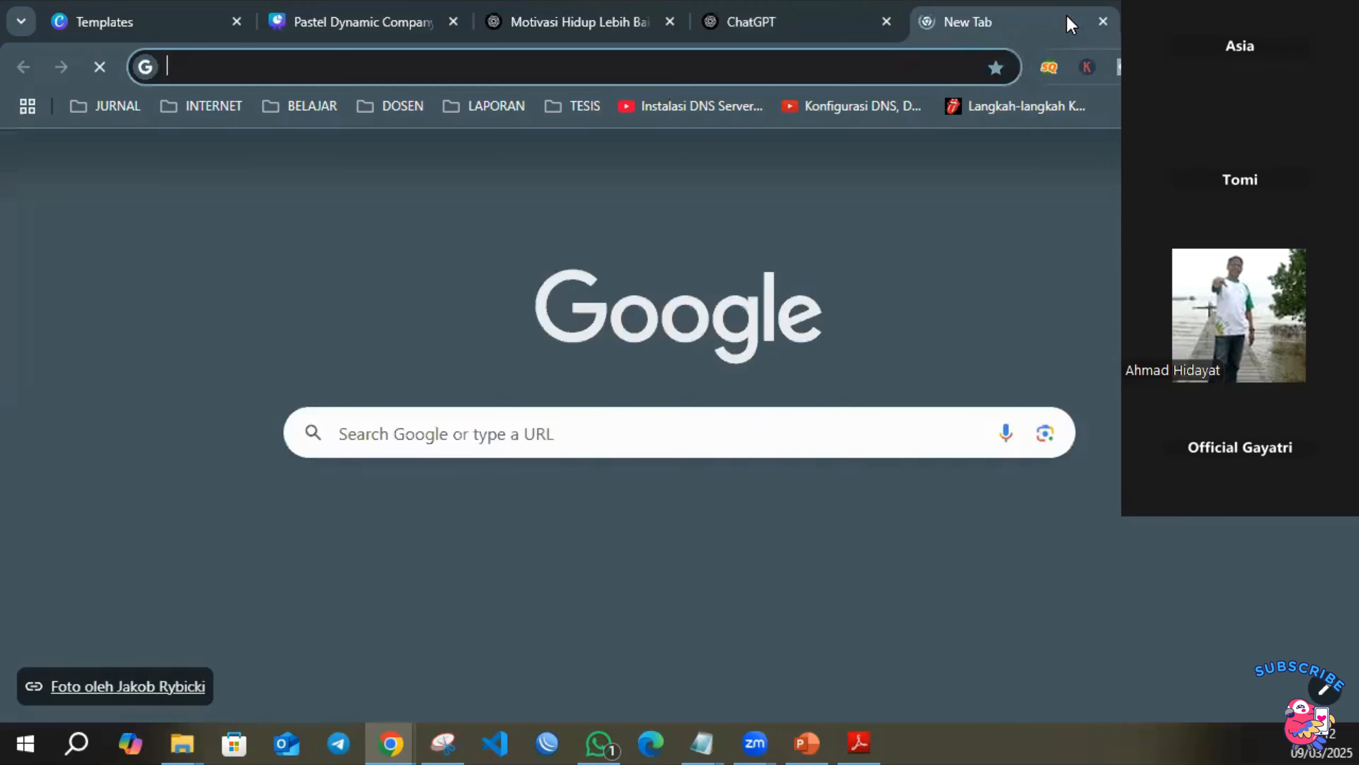
{"action": "type", "text": "sama"}
{"action": "key", "text": "Return"}
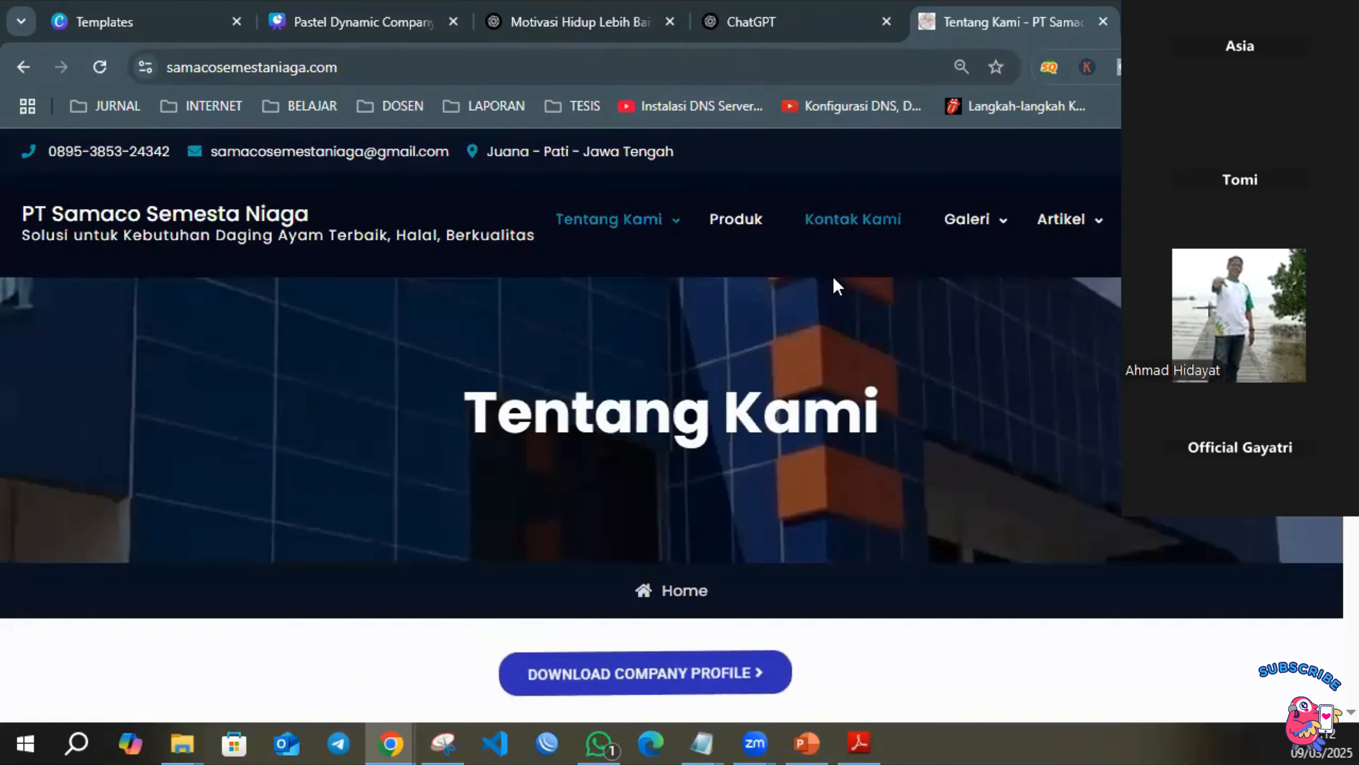
Return to the ChatGPT prompt, correct "sama" to "saya" and submit the request.
{"action": "left_click", "coordinate": [777, 26]}
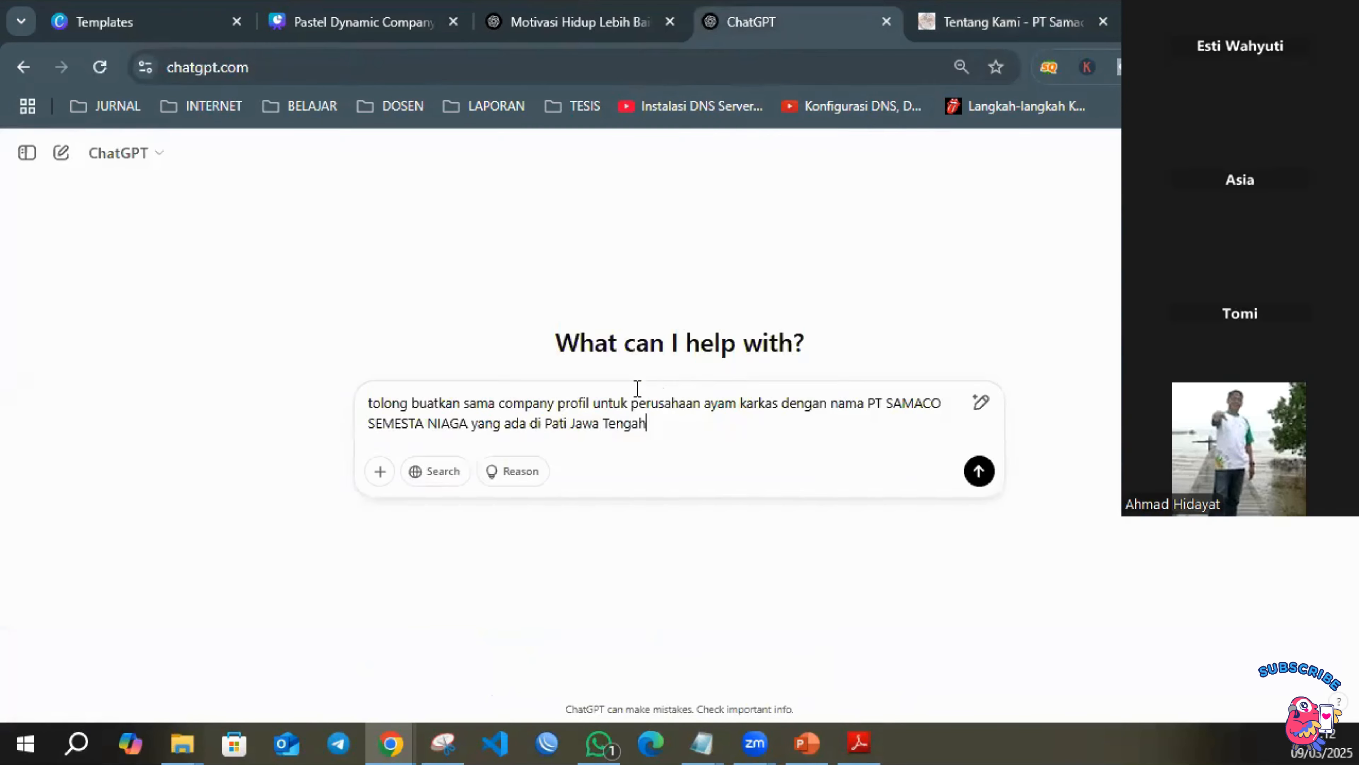
{"action": "left_click", "coordinate": [487, 403]}
{"action": "key", "text": "BackSpace"}
{"action": "type", "text": "y"}
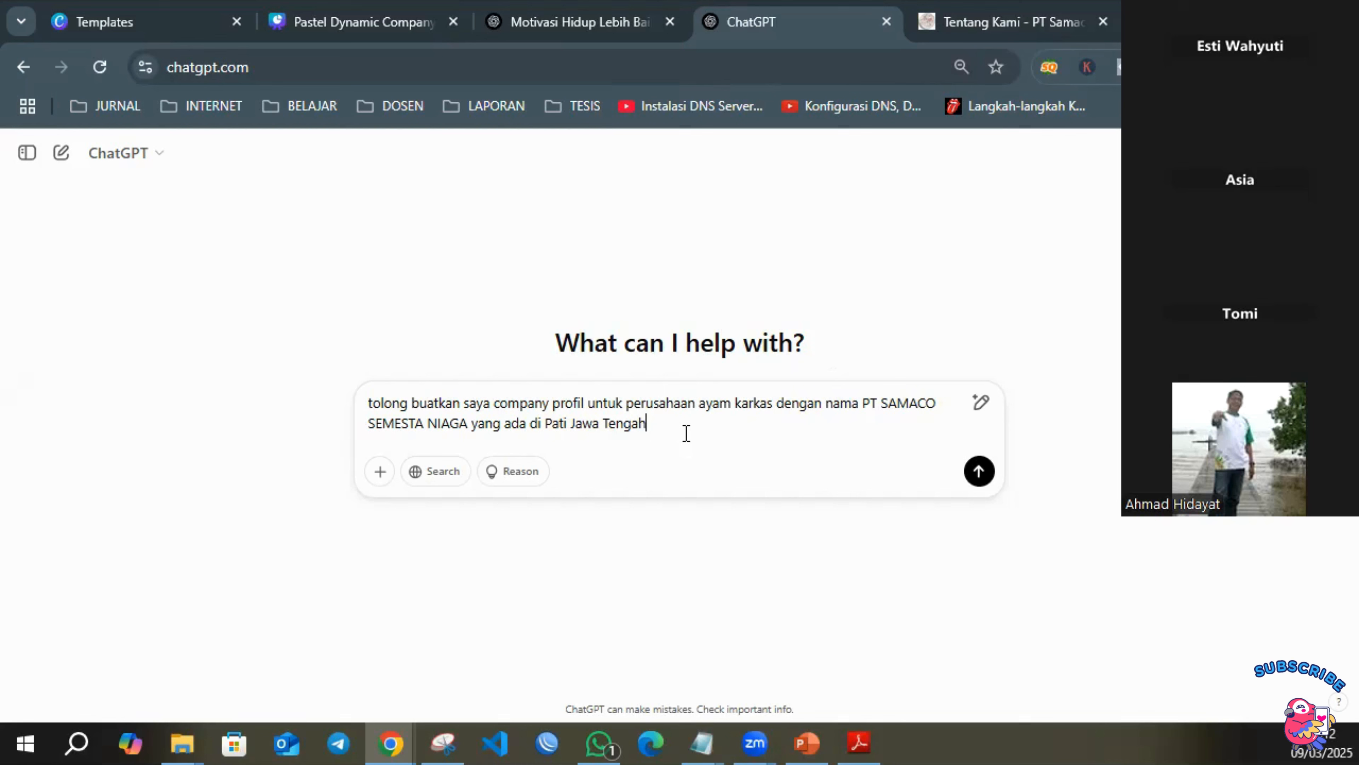
{"action": "left_click", "coordinate": [979, 471]}
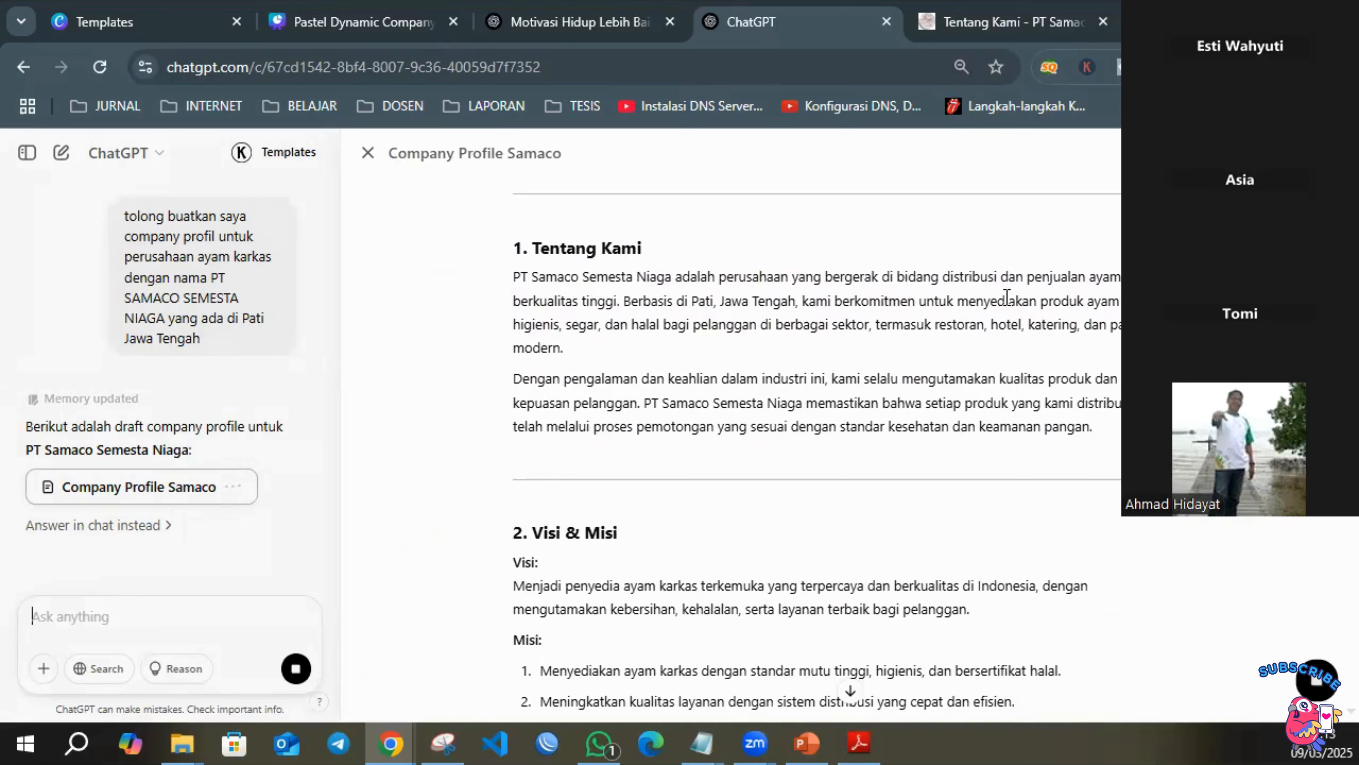
Review the generated company profile and copy its text from the COMPANY PROFILE title through the closing sentence of Informasi Kontak.
{"action": "scroll", "coordinate": [910, 333], "scroll_direction": "down", "scroll_amount": 4}
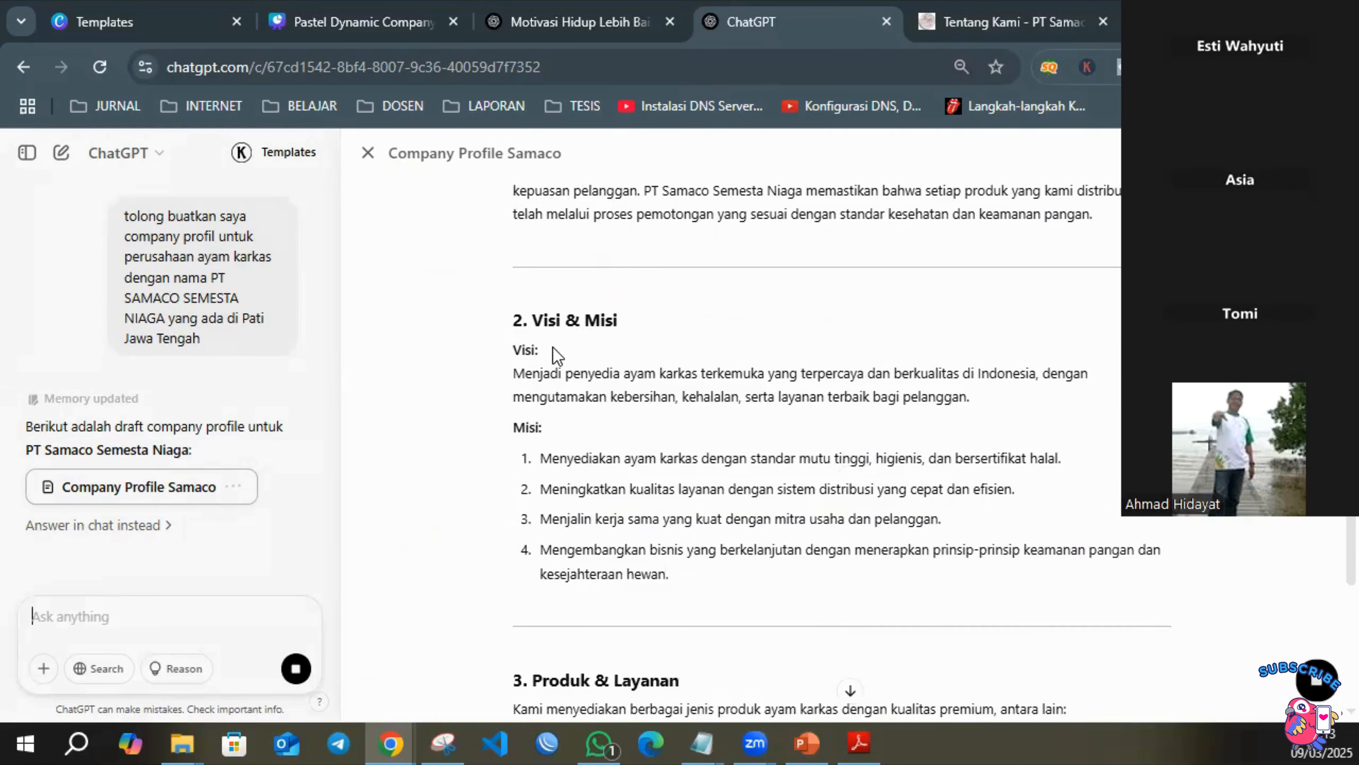
{"action": "scroll", "coordinate": [791, 383], "scroll_direction": "down", "scroll_amount": 4}
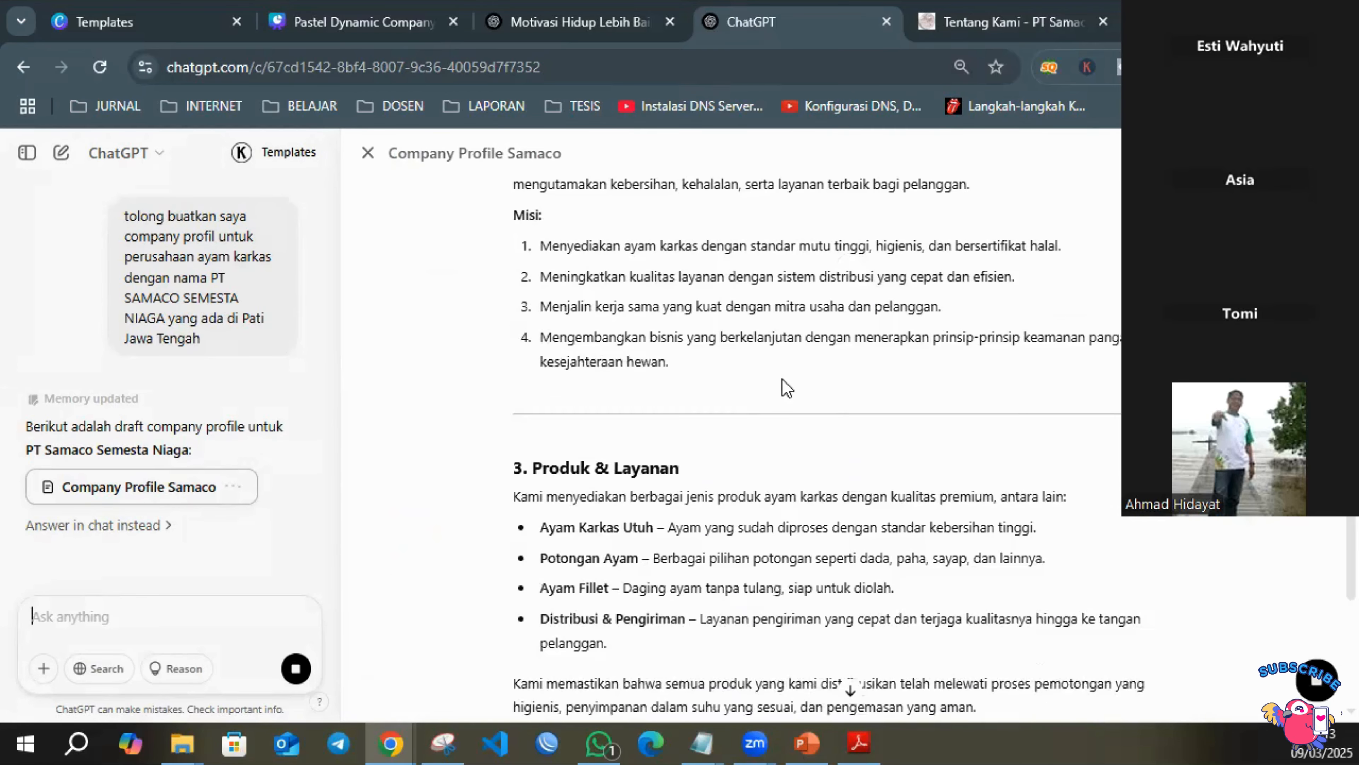
{"action": "scroll", "coordinate": [659, 414], "scroll_direction": "down", "scroll_amount": 2}
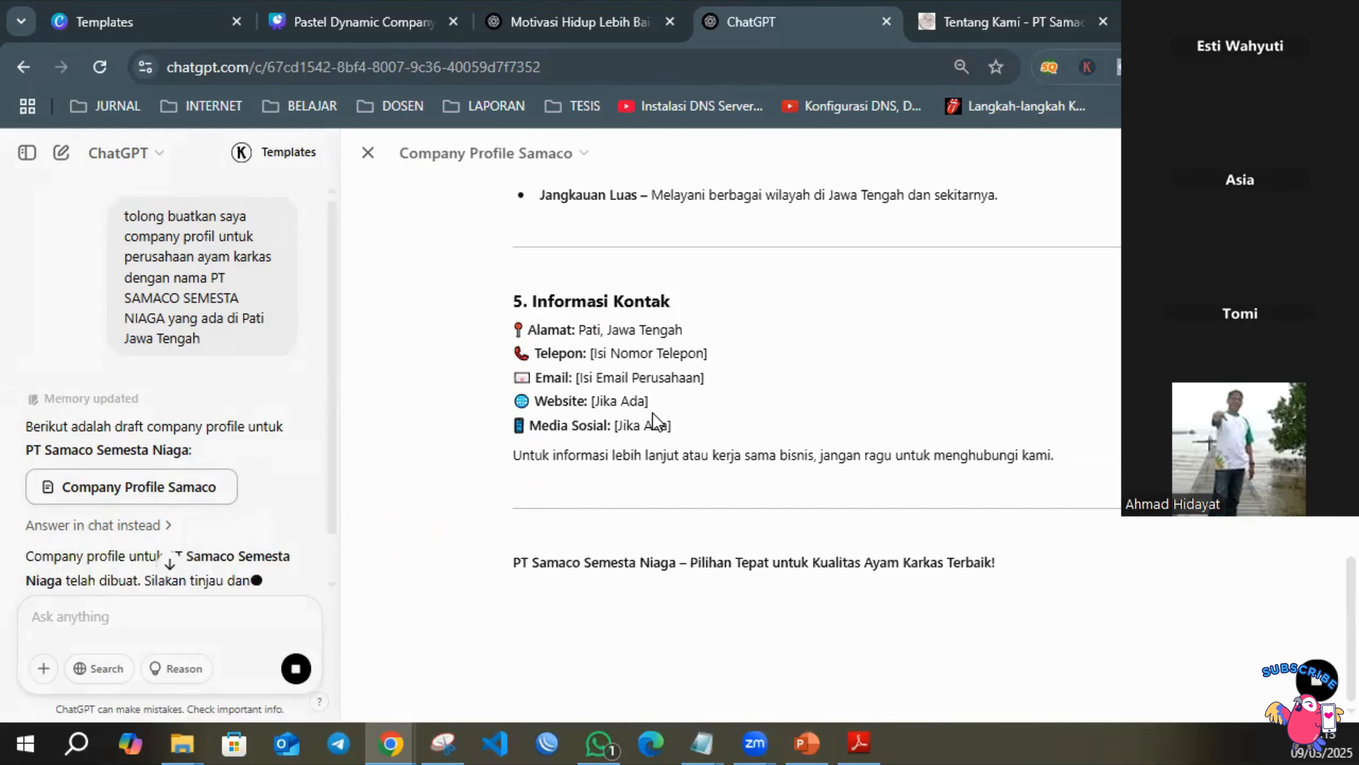
{"action": "scroll", "coordinate": [701, 410], "scroll_direction": "up", "scroll_amount": 6}
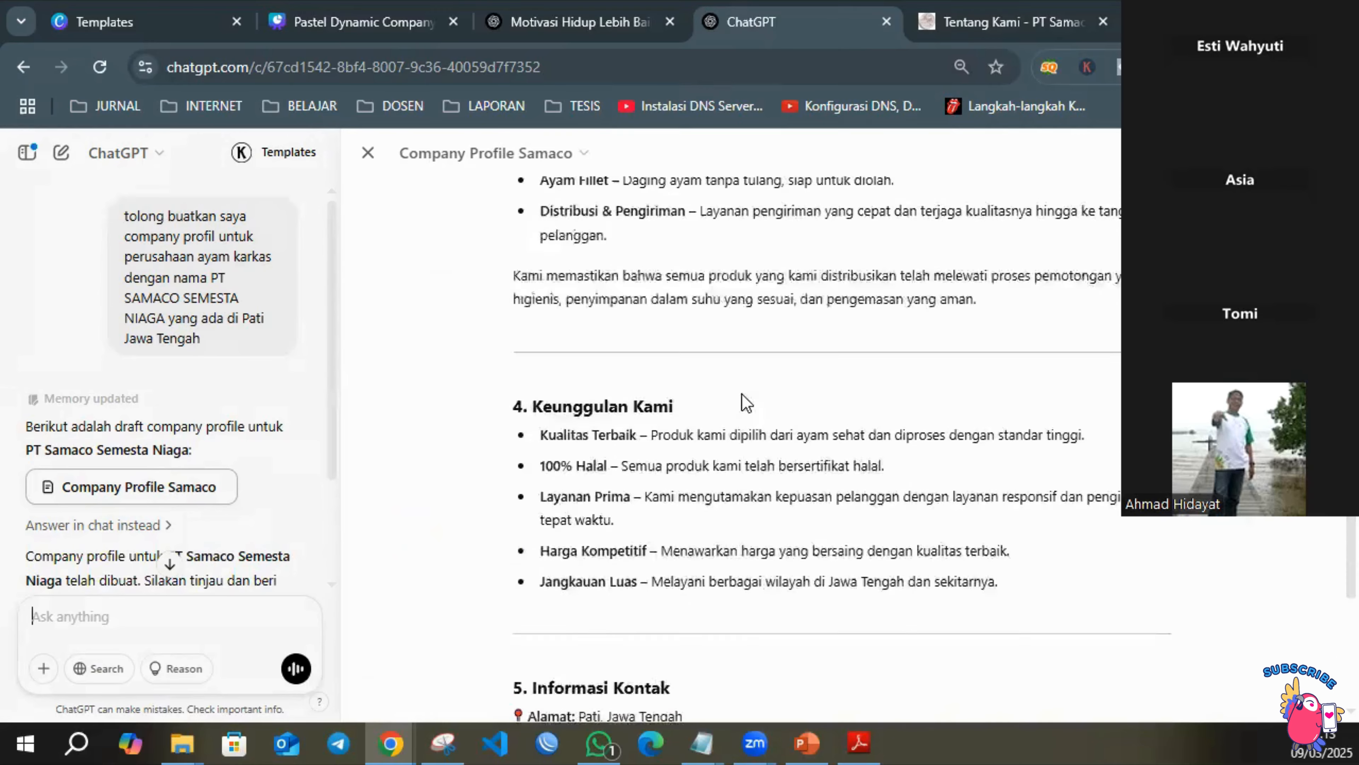
{"action": "scroll", "coordinate": [728, 388], "scroll_direction": "down", "scroll_amount": 4}
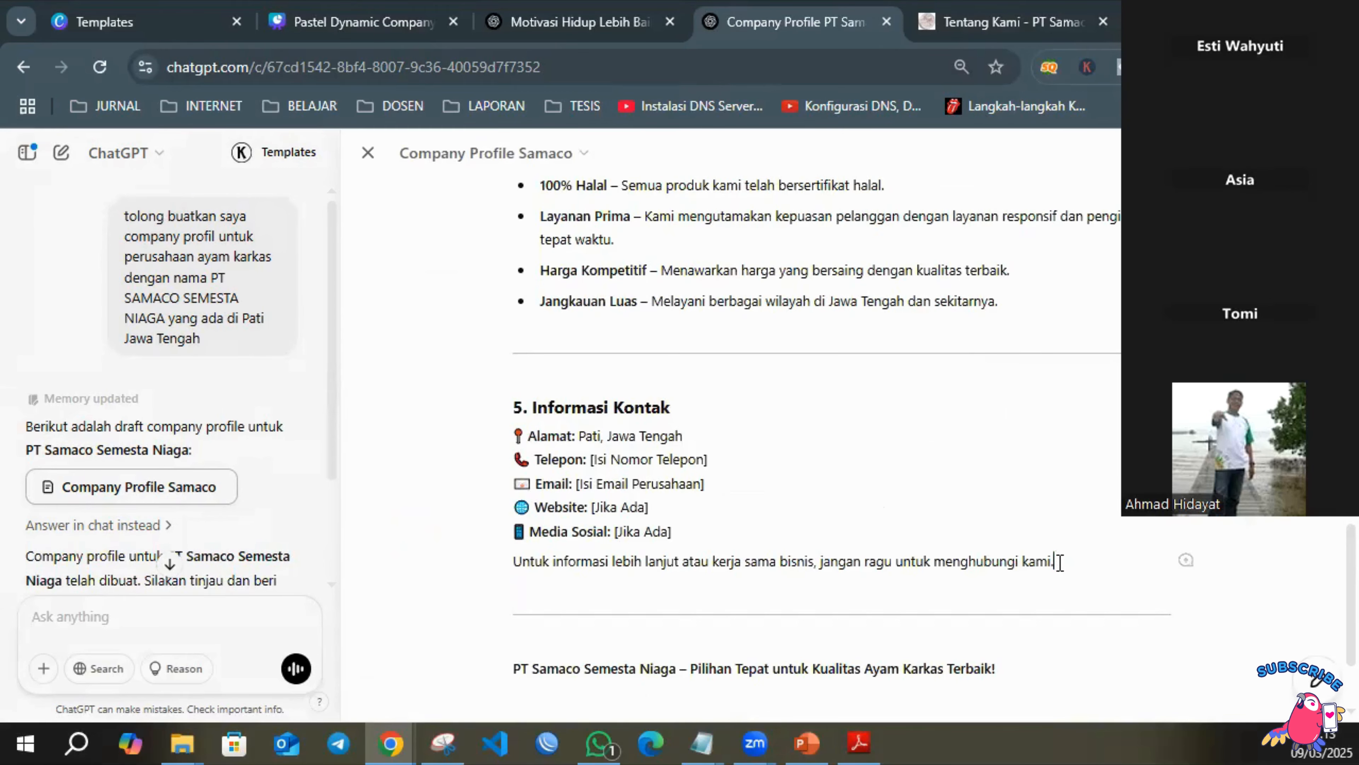
{"action": "left_click_drag", "start_coordinate": [1056, 562], "coordinate": [503, 238]}
{"action": "scroll", "coordinate": [710, 343], "scroll_direction": "up", "scroll_amount": 10}
{"action": "scroll", "coordinate": [640, 307], "scroll_direction": "up", "scroll_amount": 8}
{"action": "right_click", "coordinate": [546, 241]}
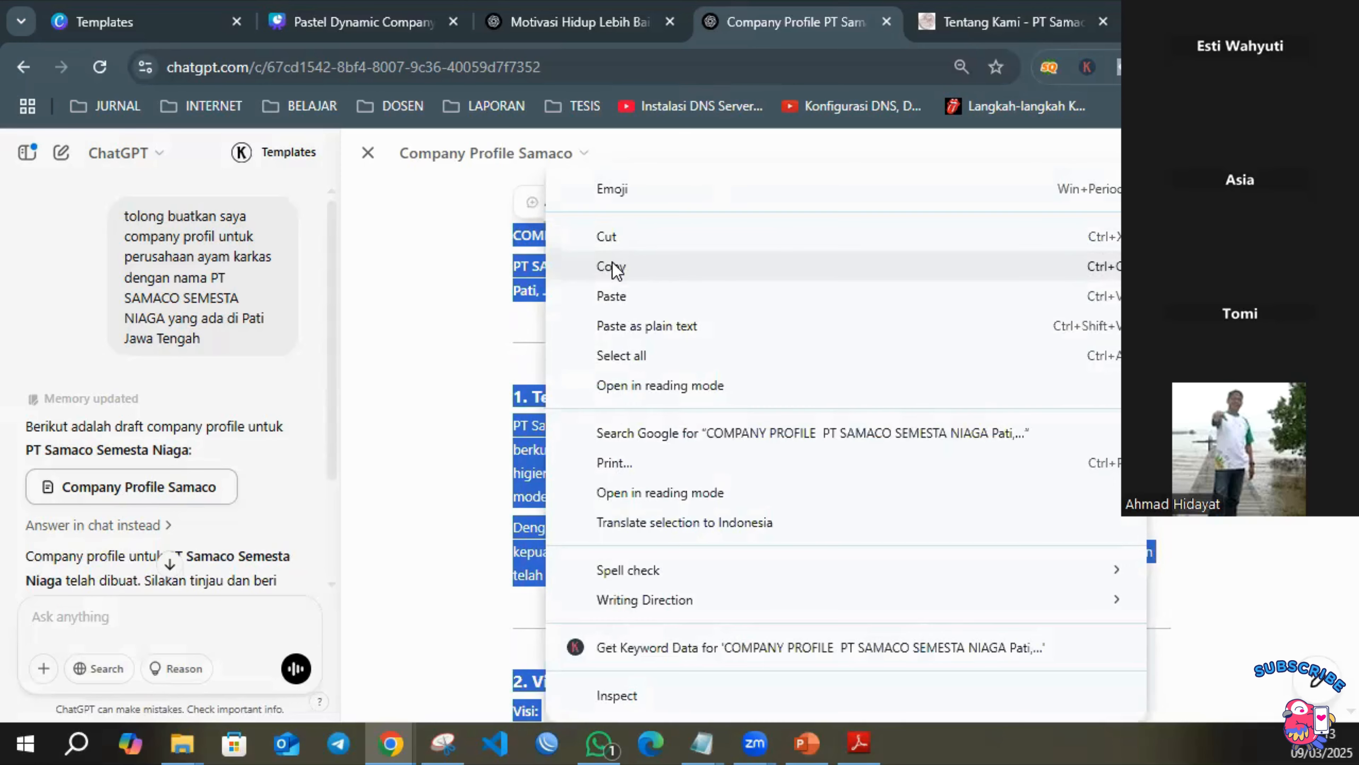
{"action": "left_click", "coordinate": [610, 267]}
Open a blank Notepad window, place it over the generated profile, and paste the copied company profile text into it.
{"action": "key", "text": "super+r"}
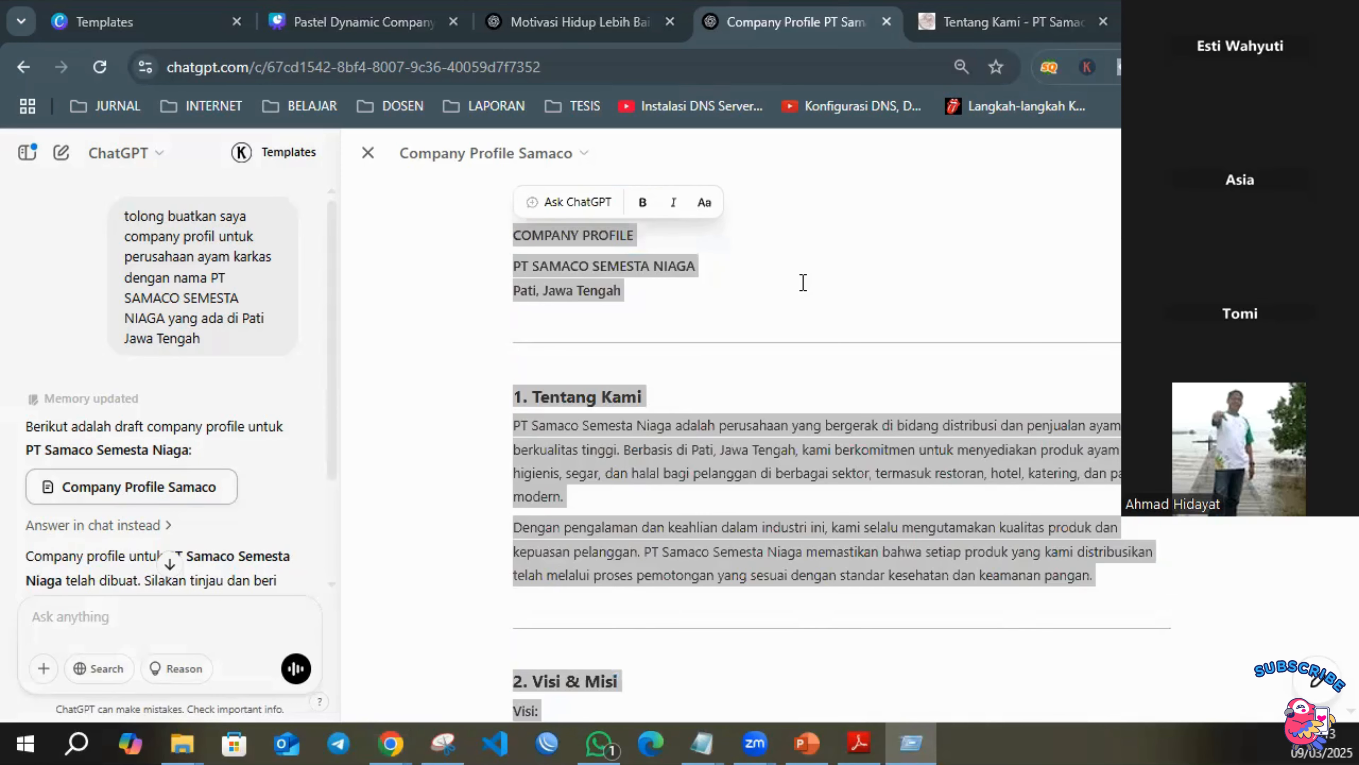
{"action": "key", "text": "Return"}
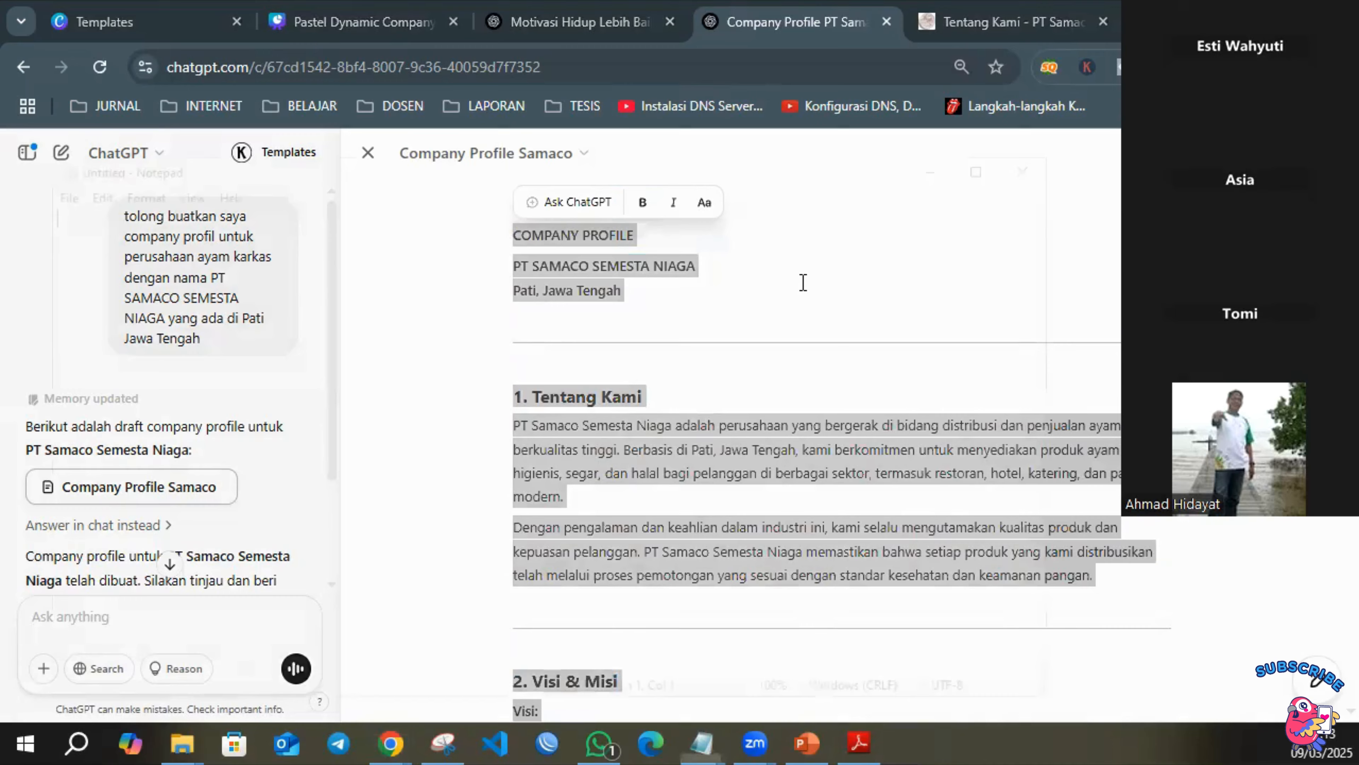
{"action": "left_click_drag", "start_coordinate": [571, 167], "coordinate": [788, 114]}
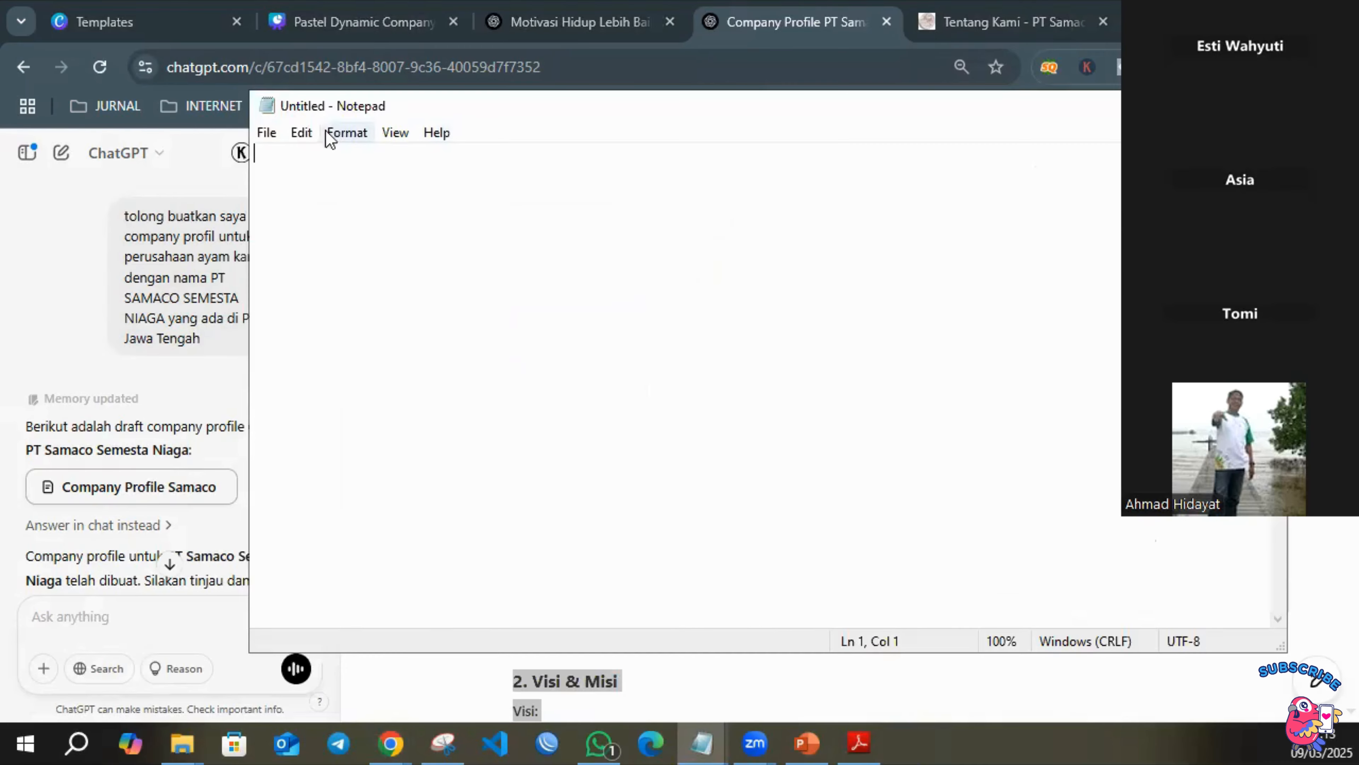
{"action": "left_click_drag", "start_coordinate": [238, 88], "coordinate": [615, 2]}
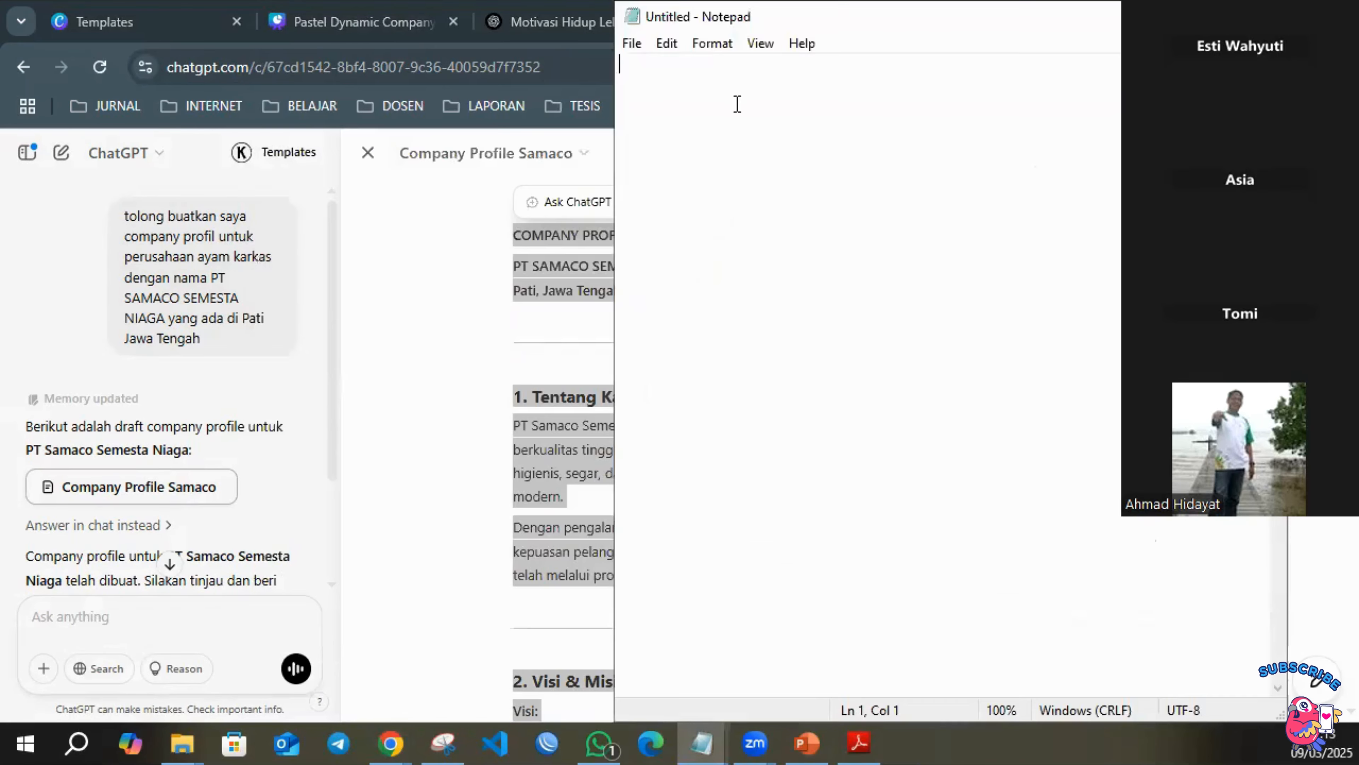
{"action": "key", "text": "ctrl+v"}
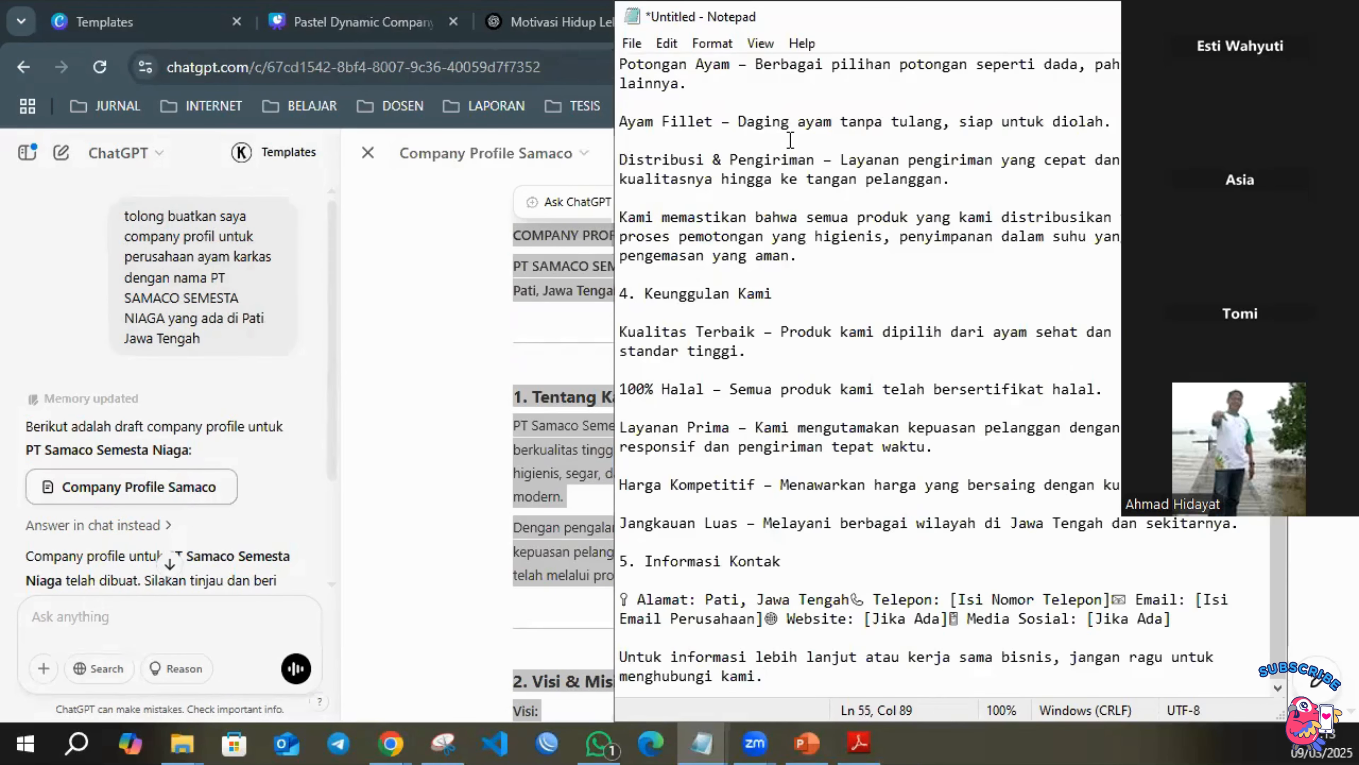
{"action": "scroll", "coordinate": [784, 228], "scroll_direction": "up", "scroll_amount": 15}
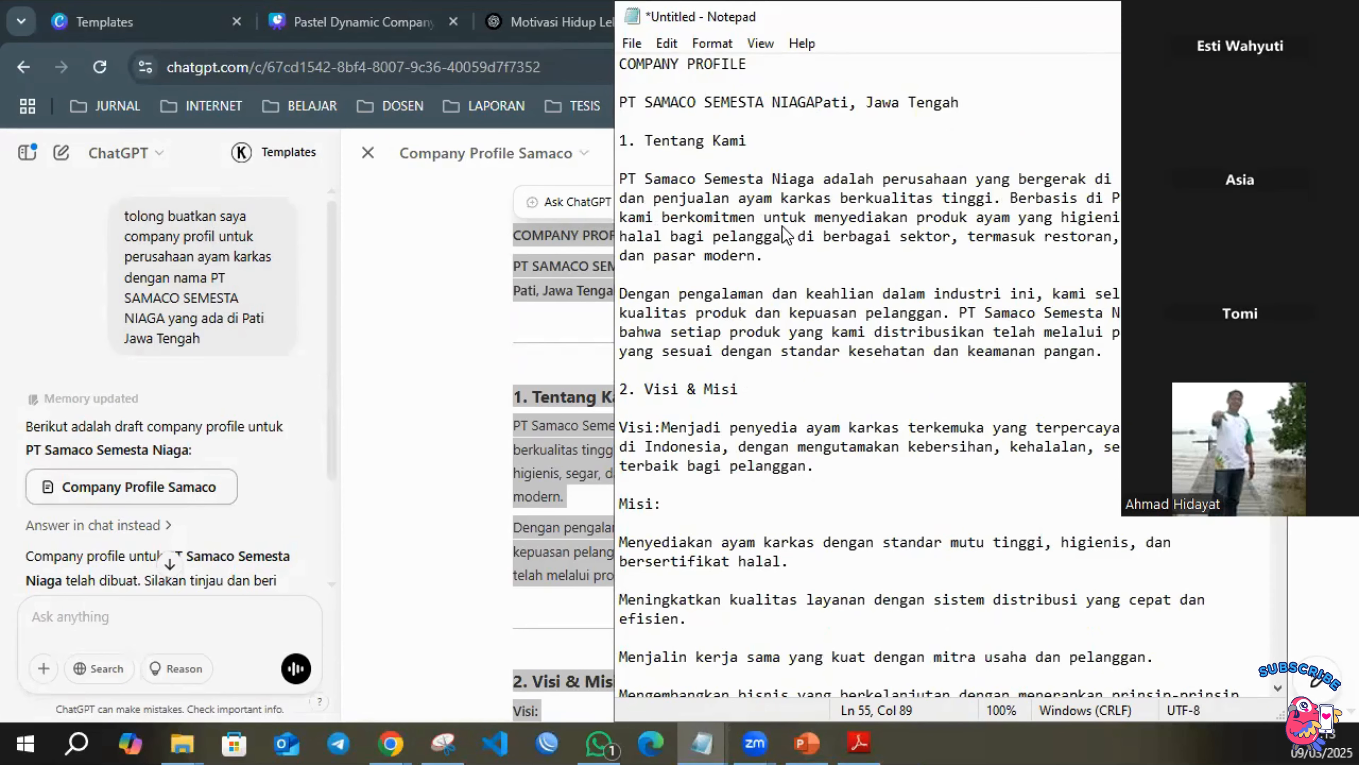
Save the pasted profile as DRAFT CP SSN NEW in D: > SAMACO KARKASINDO > HASIL DESAIN > 2025 > MAR.
{"action": "key", "text": "ctrl+s"}
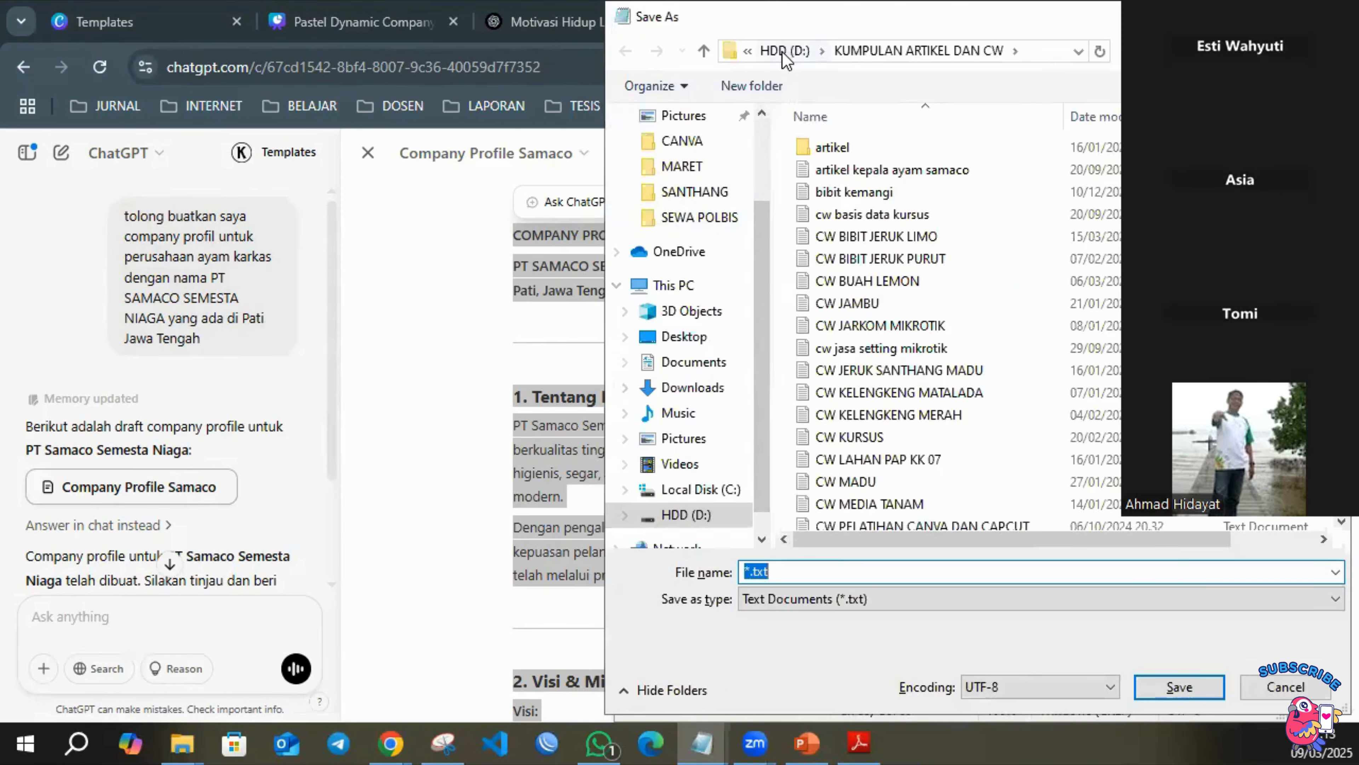
{"action": "left_click", "coordinate": [785, 51]}
{"action": "scroll", "coordinate": [867, 375], "scroll_direction": "down", "scroll_amount": 4}
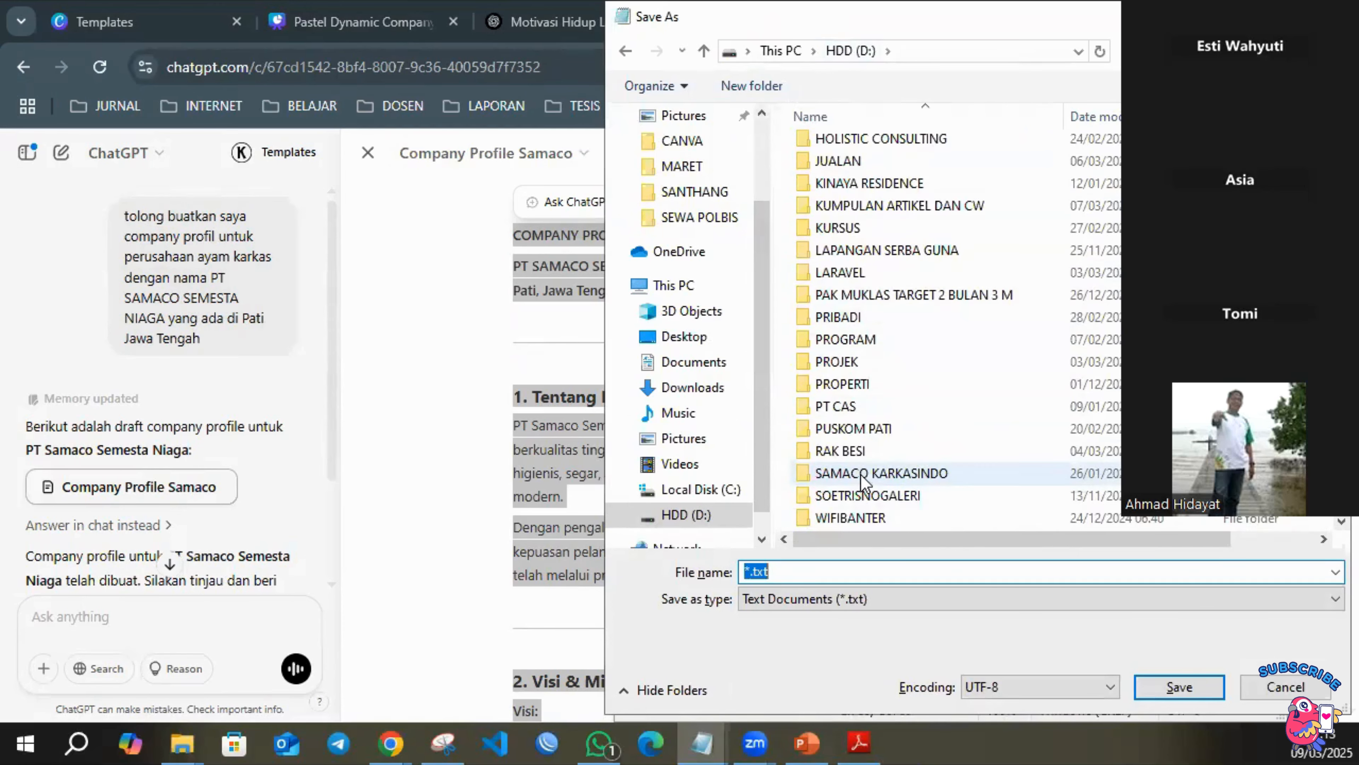
{"action": "double_click", "coordinate": [891, 474]}
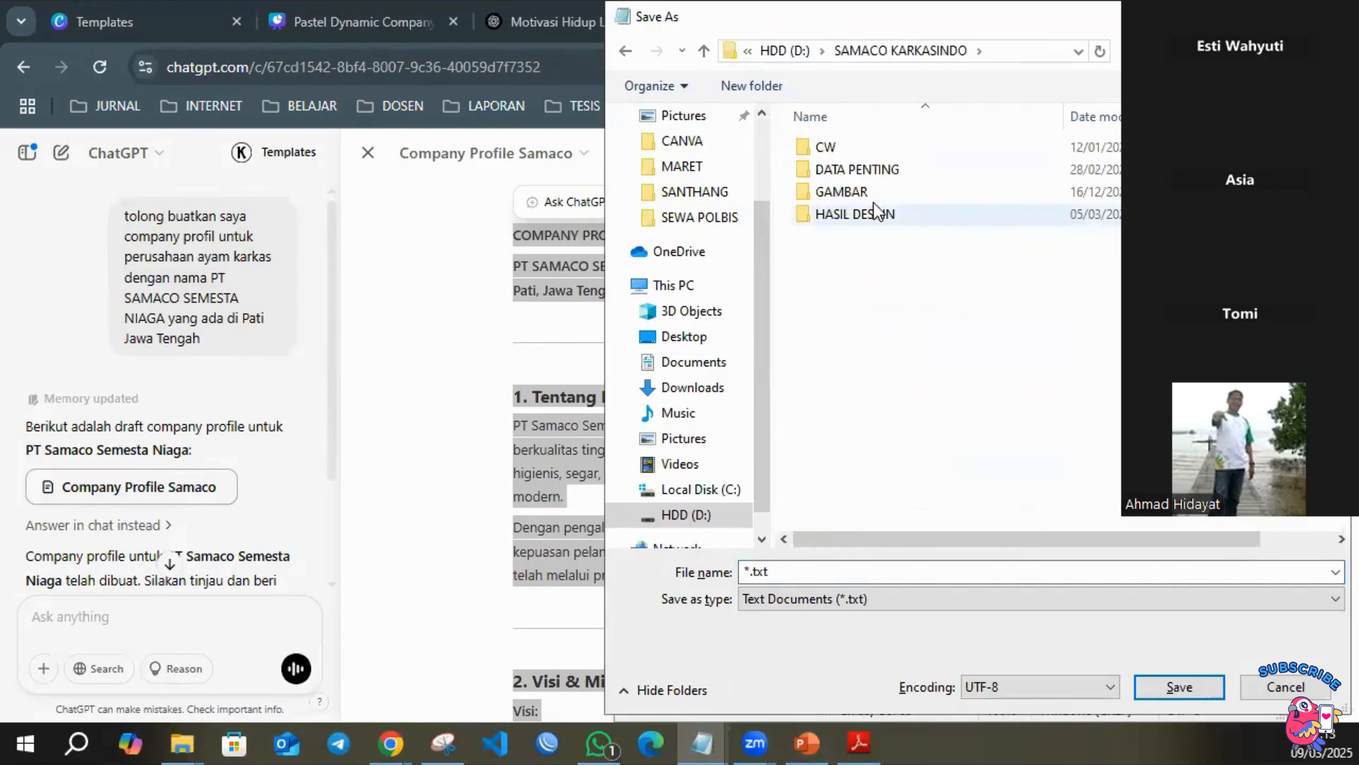
{"action": "double_click", "coordinate": [859, 215]}
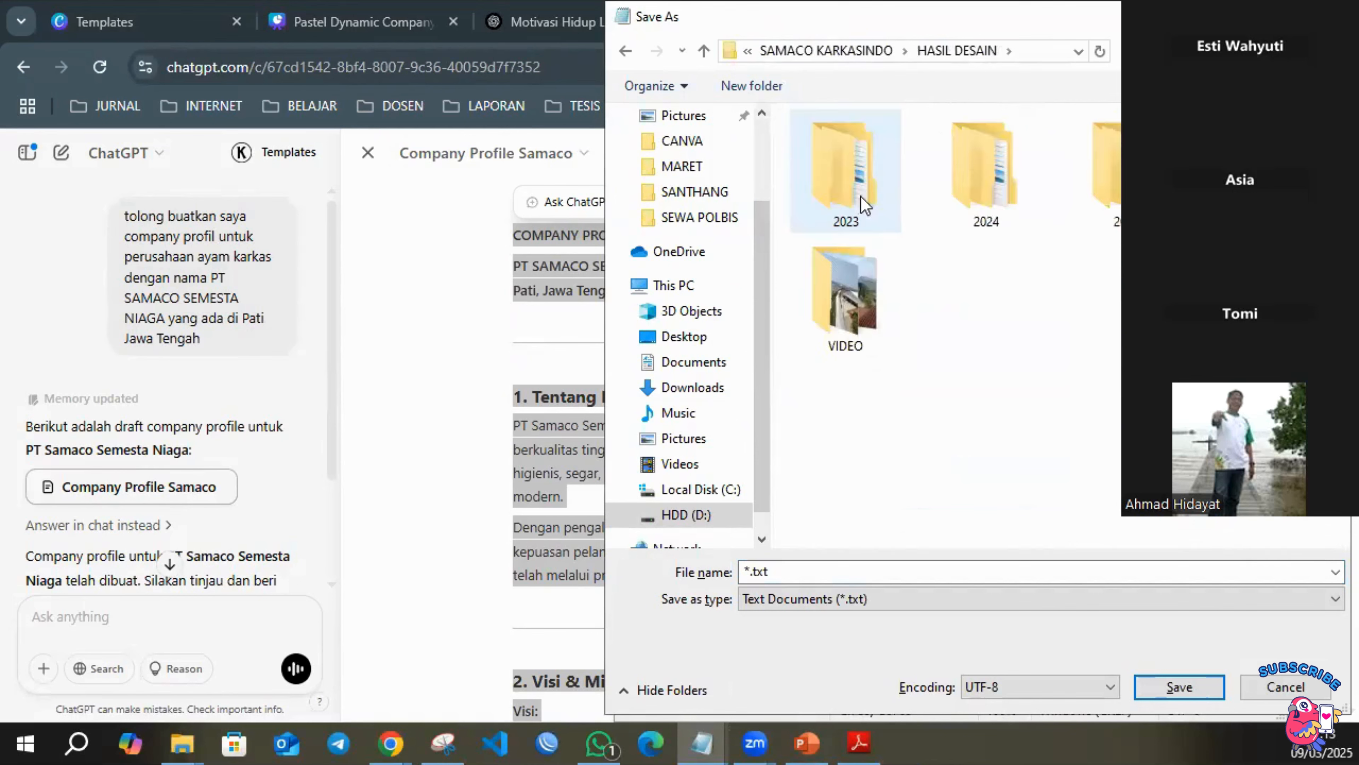
{"action": "double_click", "coordinate": [1110, 198]}
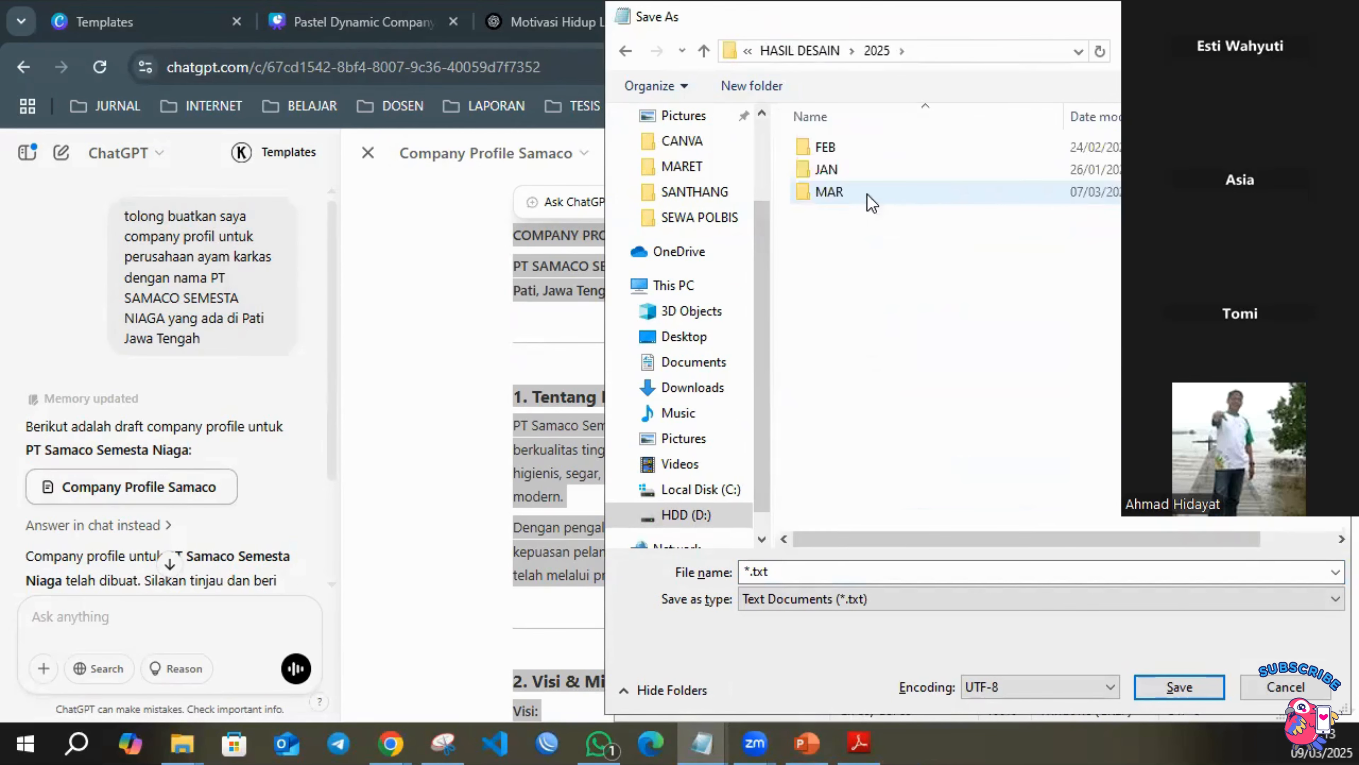
{"action": "double_click", "coordinate": [872, 203]}
{"action": "left_click", "coordinate": [812, 571]}
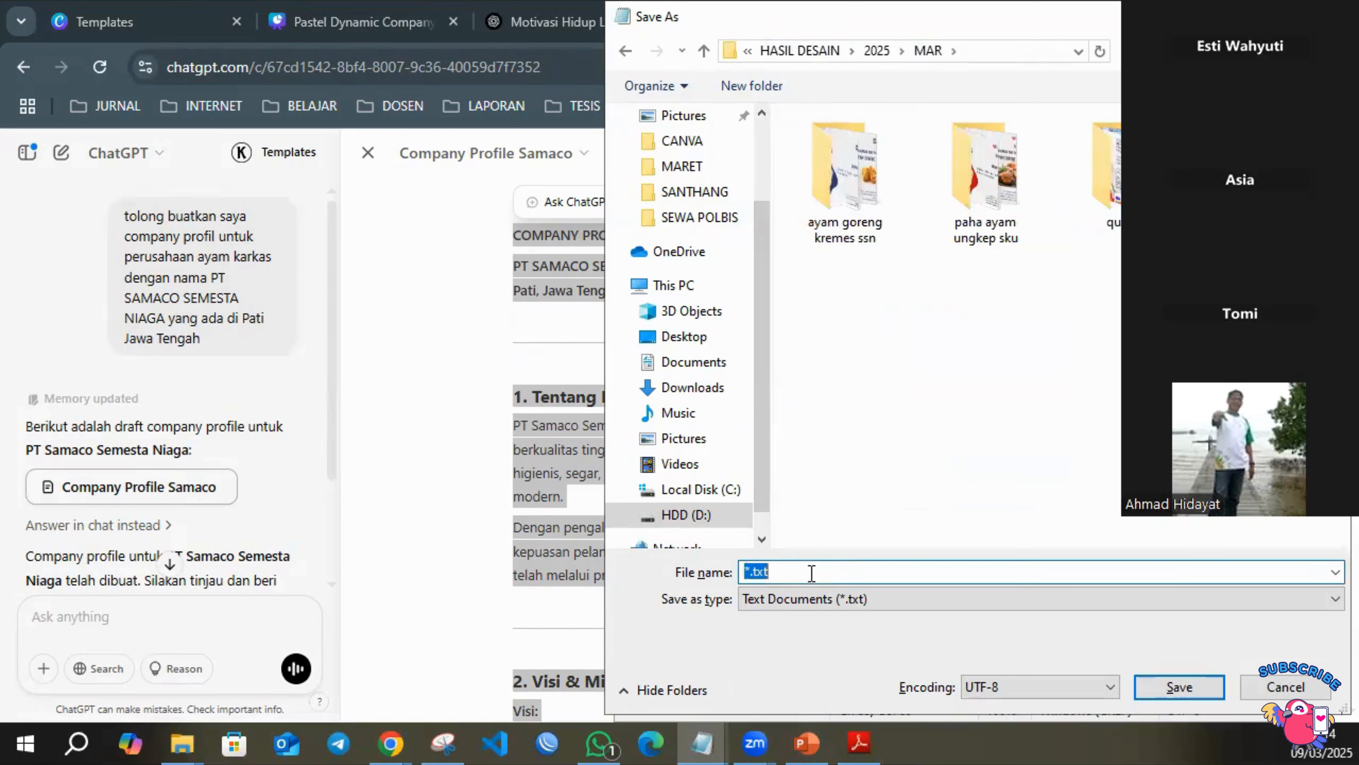
{"action": "type", "text": "DRAFT CP SSN NEW"}
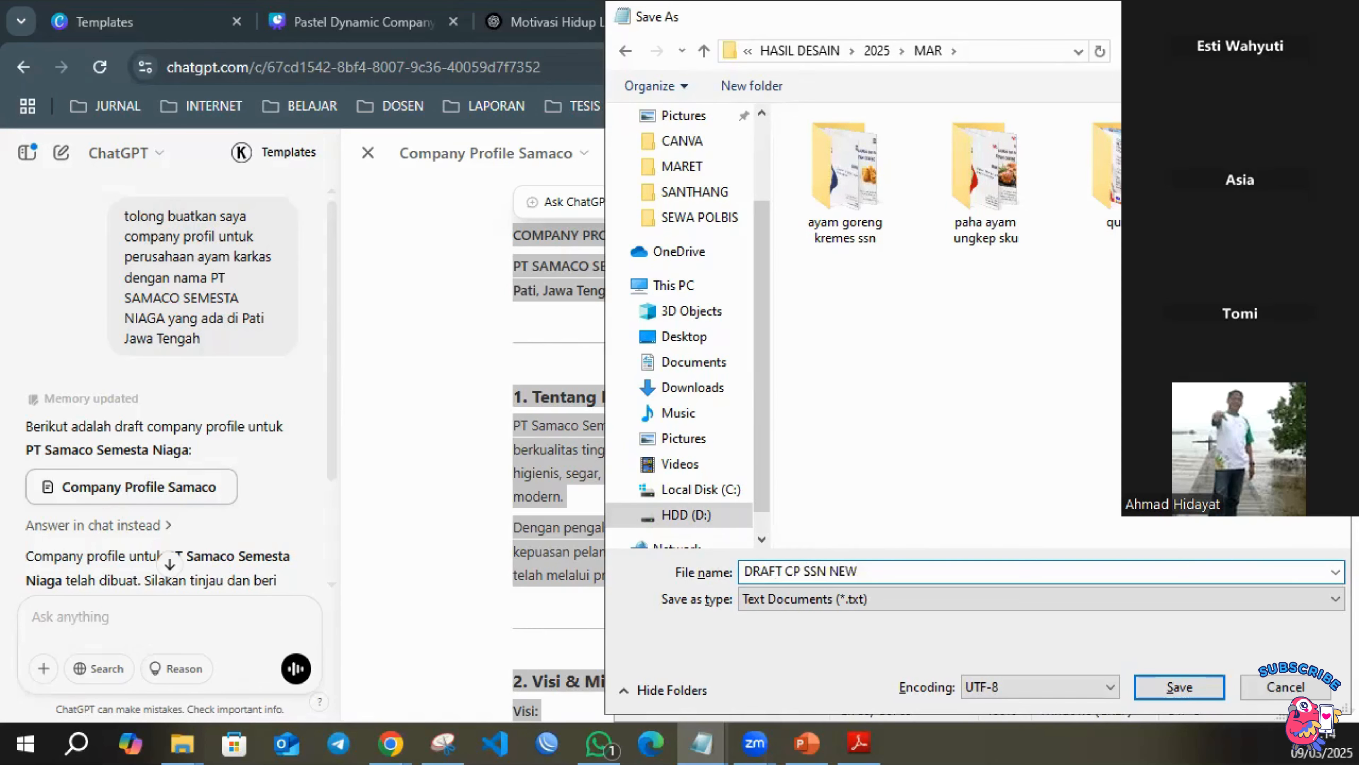
{"action": "key", "text": "Return"}
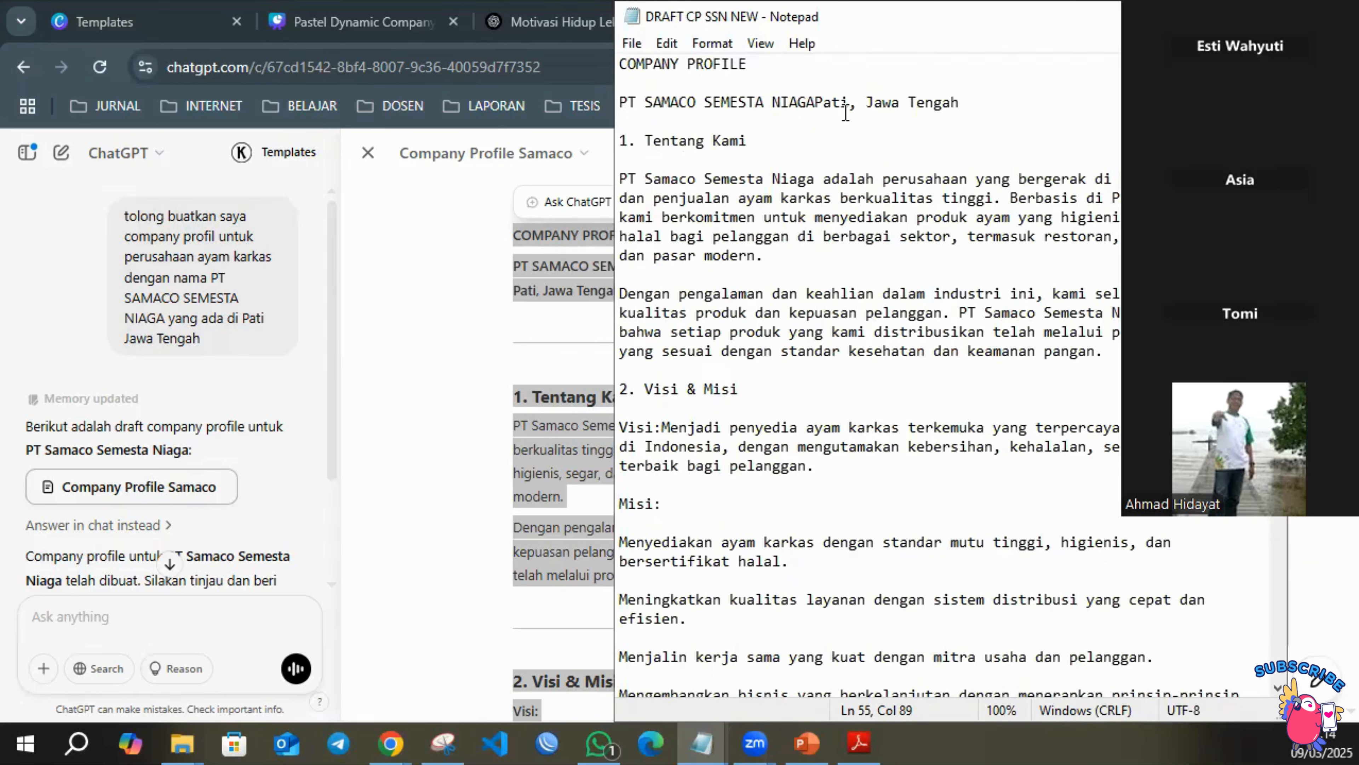
Insert a space between NIAGA and Pati in the company line and move the Notepad window clear of the video tiles.
{"action": "left_click", "coordinate": [813, 109]}
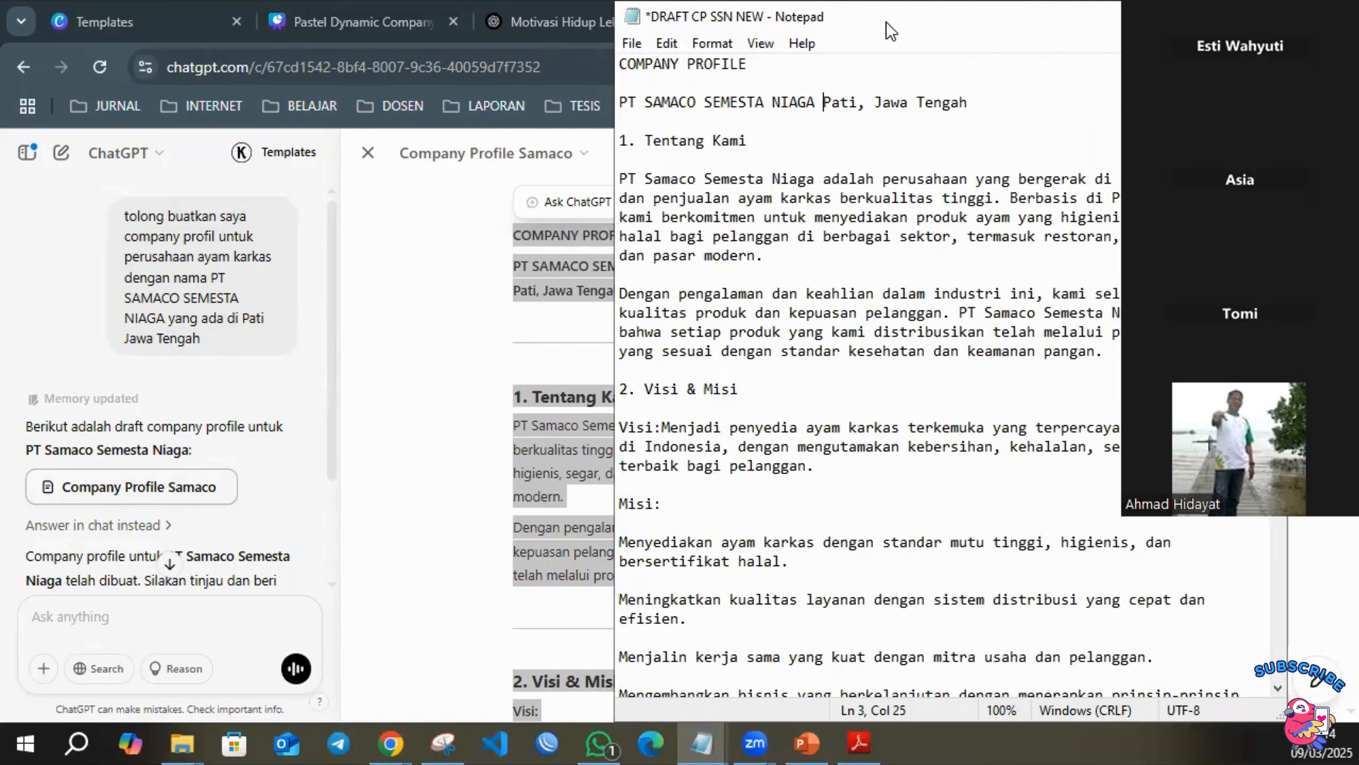
{"action": "left_click_drag", "start_coordinate": [886, 23], "coordinate": [288, 23]}
Switch back to the Pastel Dynamic Company Profile Presentation in Canva and open page 2.
{"action": "left_click", "coordinate": [794, 29]}
{"action": "left_click", "coordinate": [527, 24]}
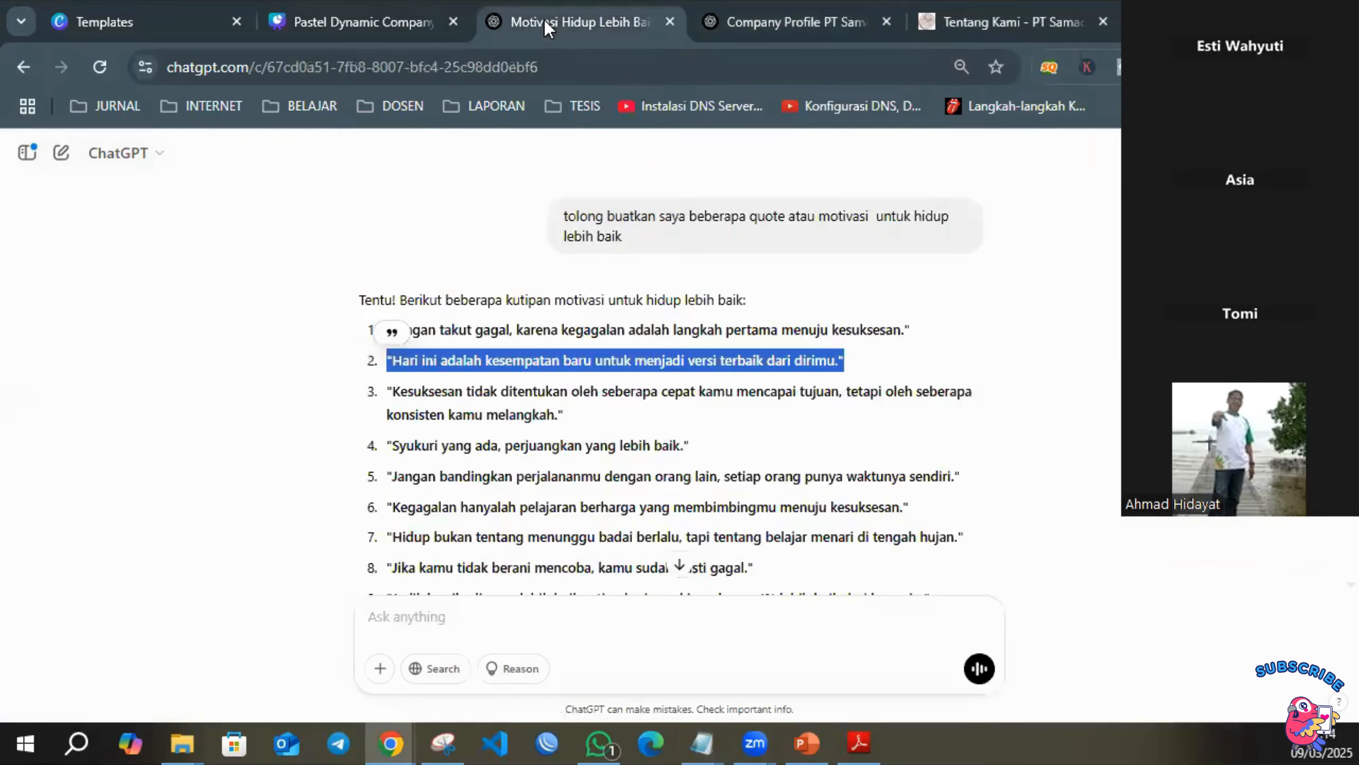
{"action": "left_click", "coordinate": [389, 31]}
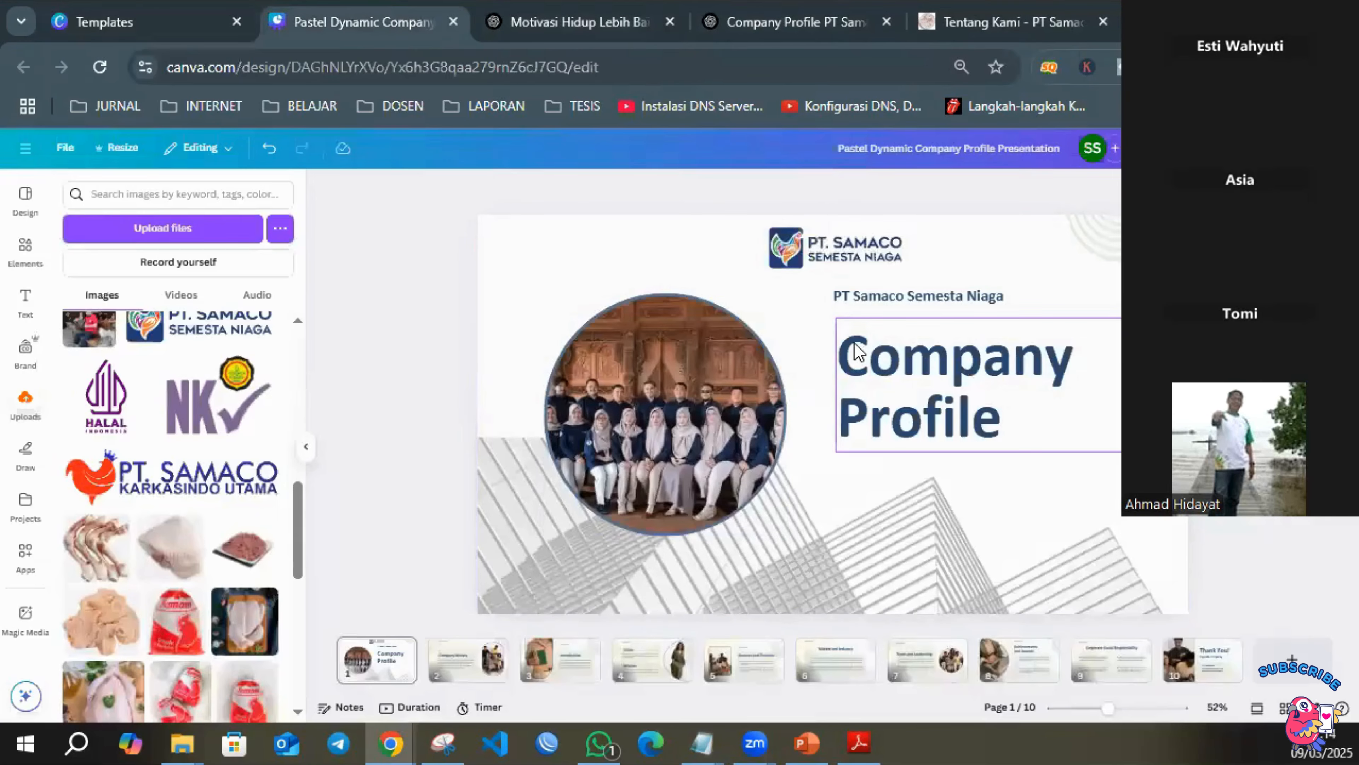
{"action": "left_click", "coordinate": [461, 672]}
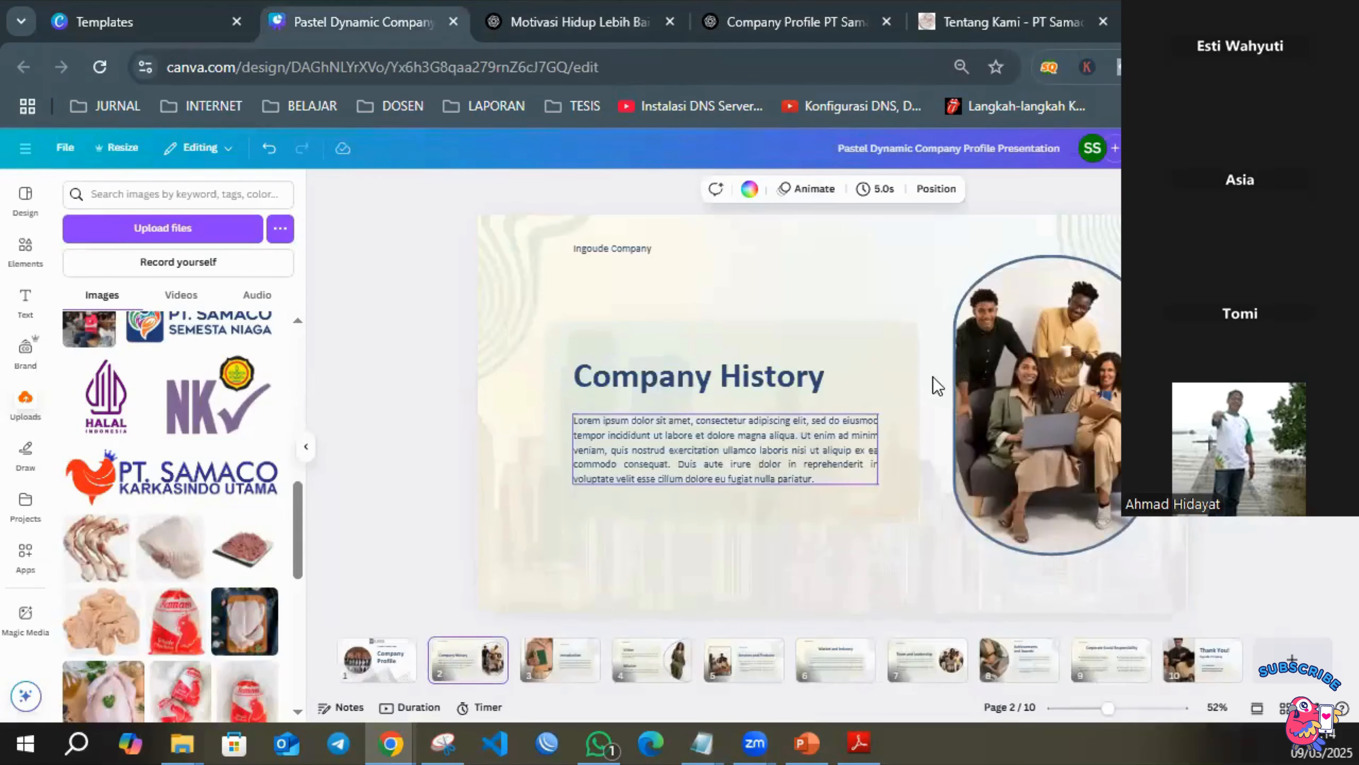
{"action": "left_click", "coordinate": [885, 243]}
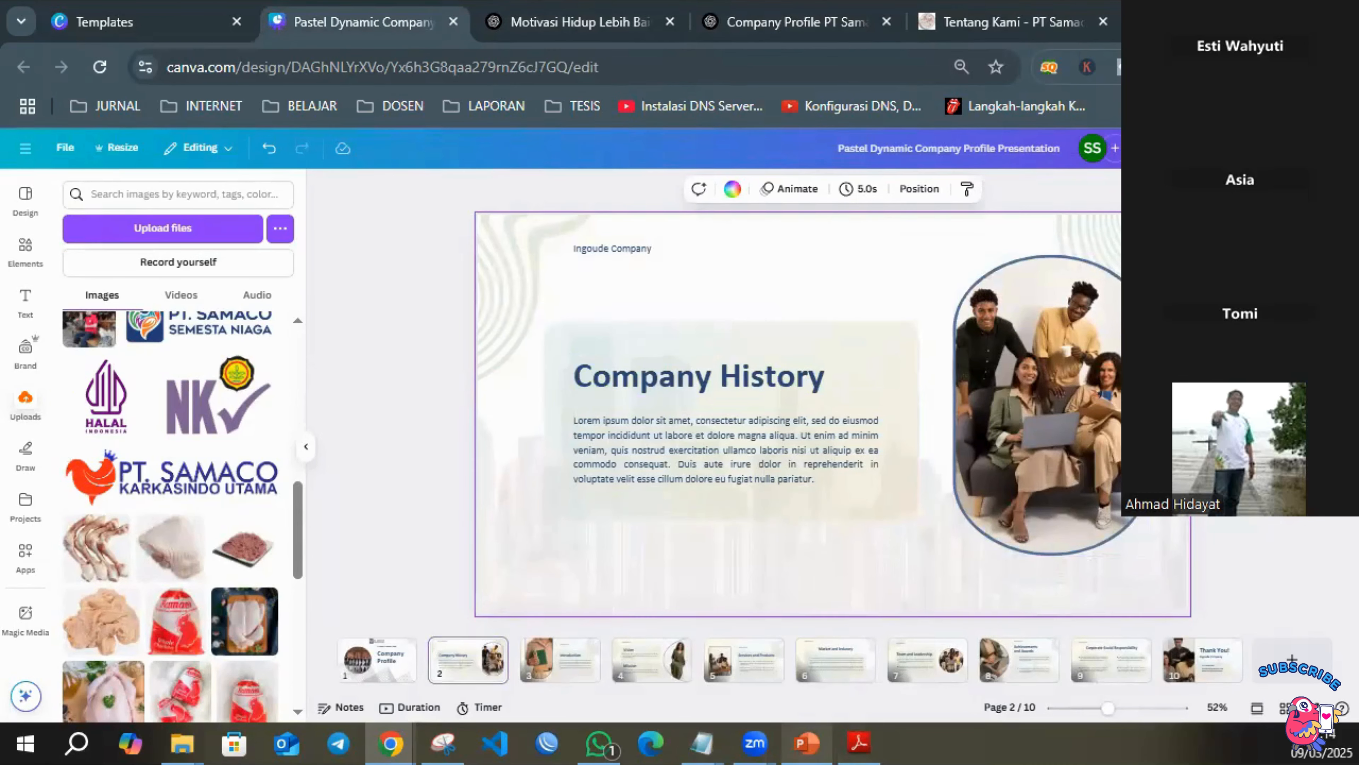
Replace the Company History heading on page 2 with "Tentang Kami".
{"action": "mouse_move", "coordinate": [701, 742]}
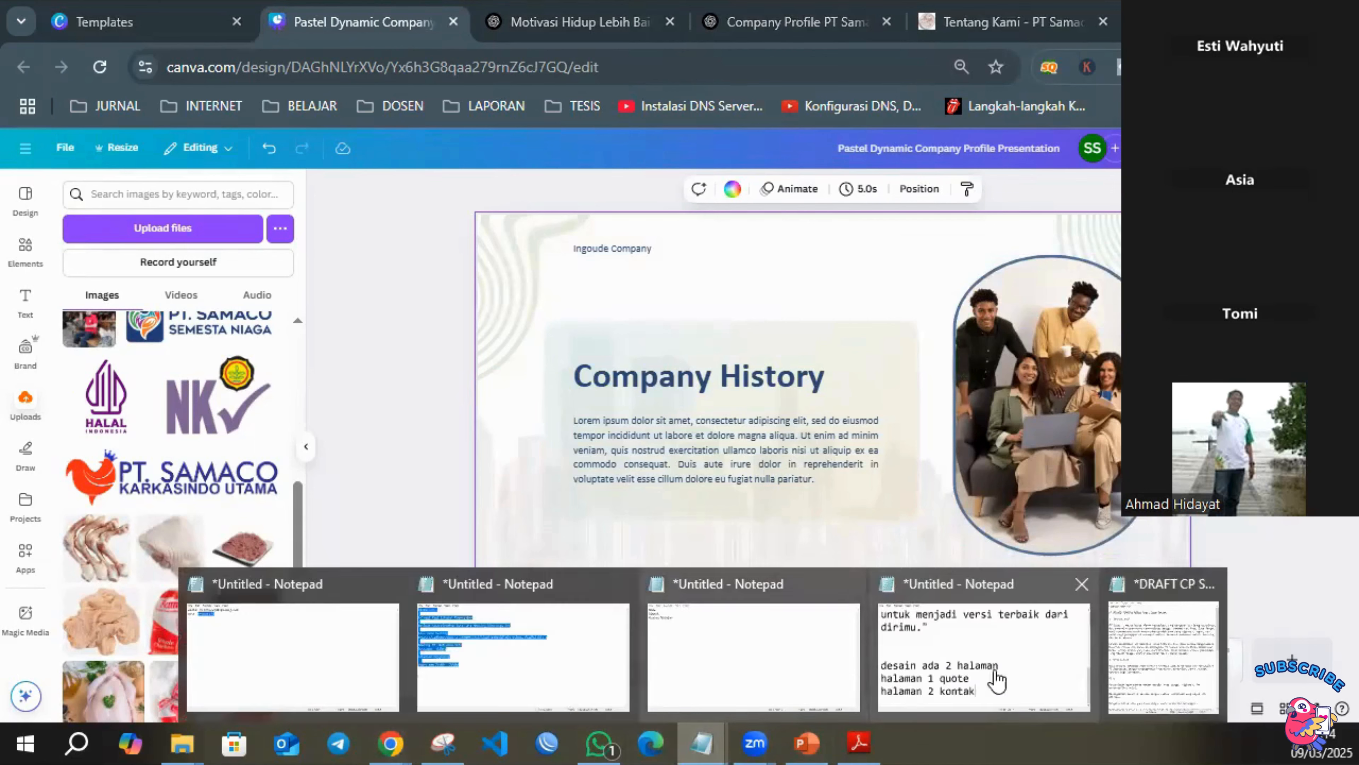
{"action": "left_click", "coordinate": [1135, 667]}
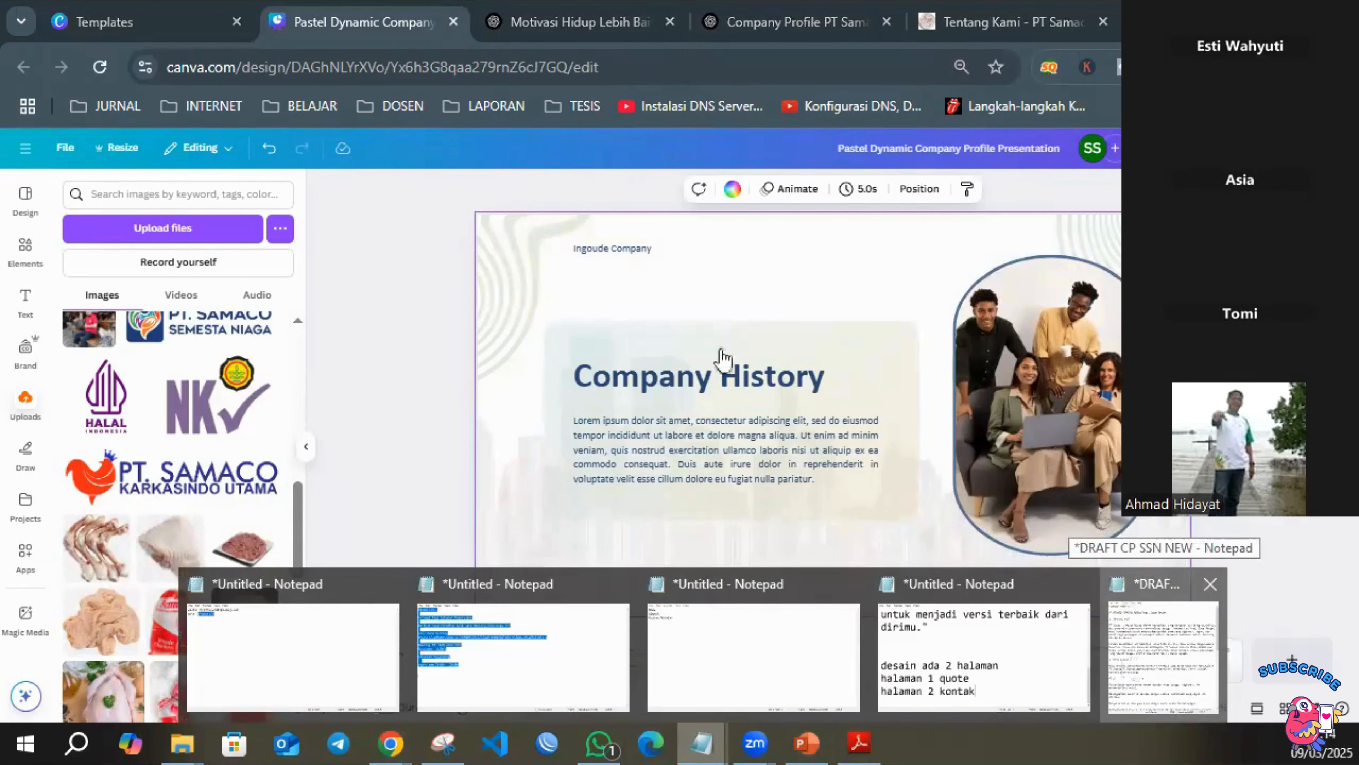
{"action": "left_click", "coordinate": [760, 372]}
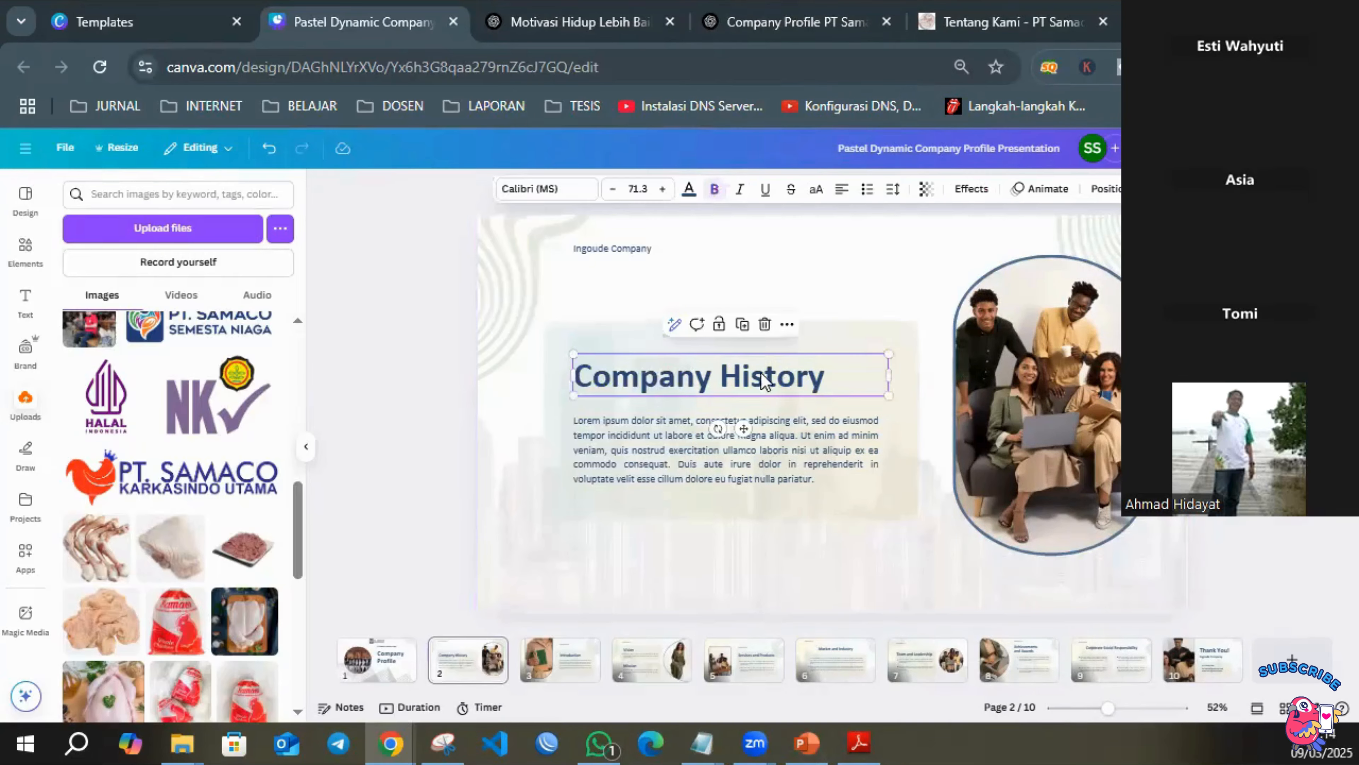
{"action": "left_click", "coordinate": [763, 372]}
{"action": "type", "text": "tENTA"}
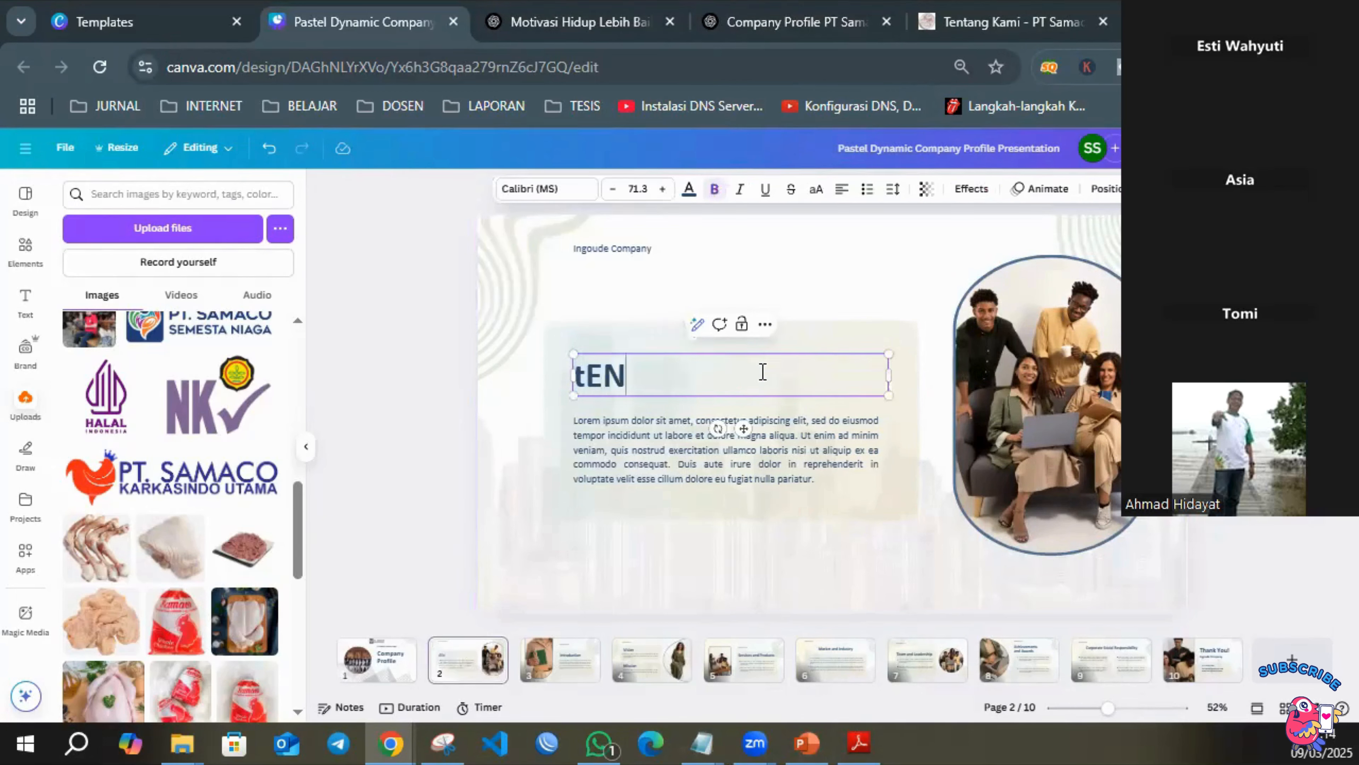
{"action": "key", "text": "BackSpace"}
{"action": "key", "text": "BackSpace"}
{"action": "key", "text": "BackSpace"}
{"action": "key", "text": "BackSpace"}
{"action": "key", "text": "BackSpace"}
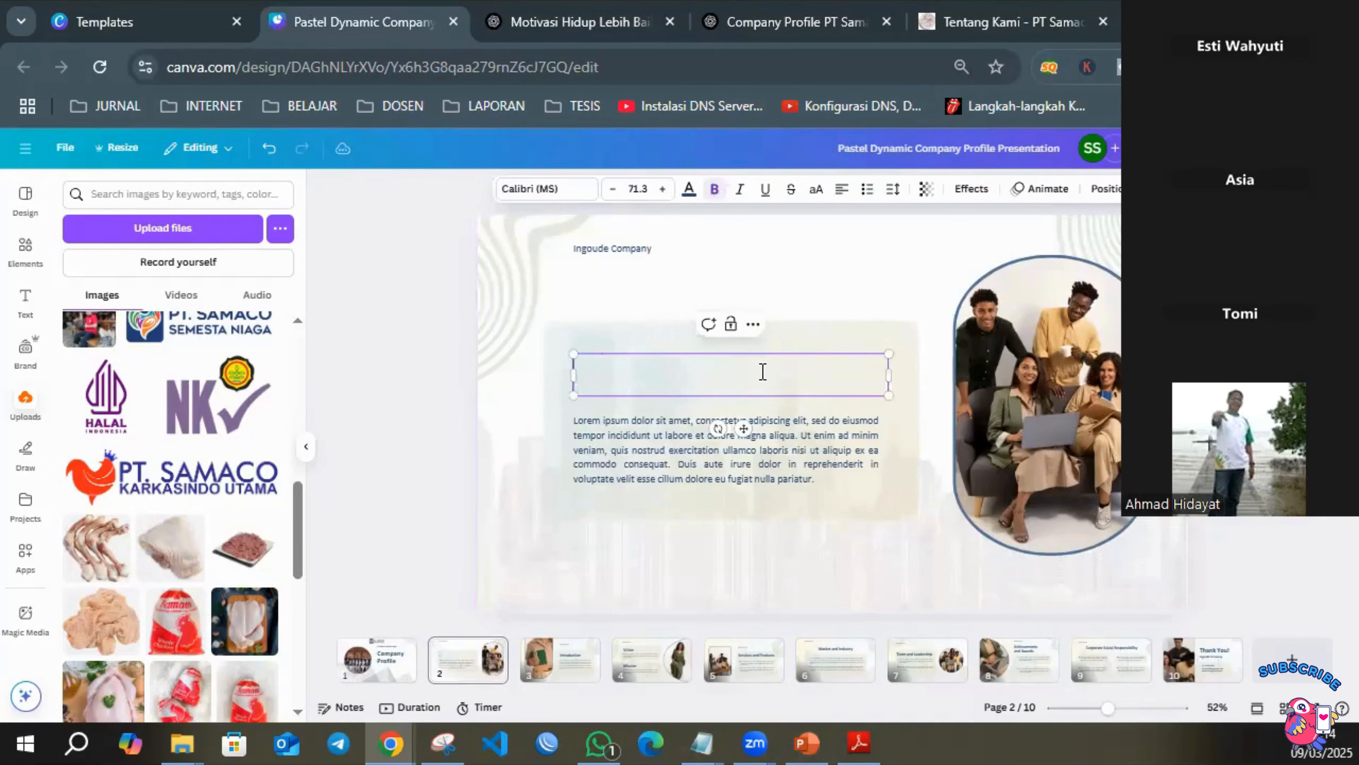
{"action": "type", "text": "Tentang Kami"}
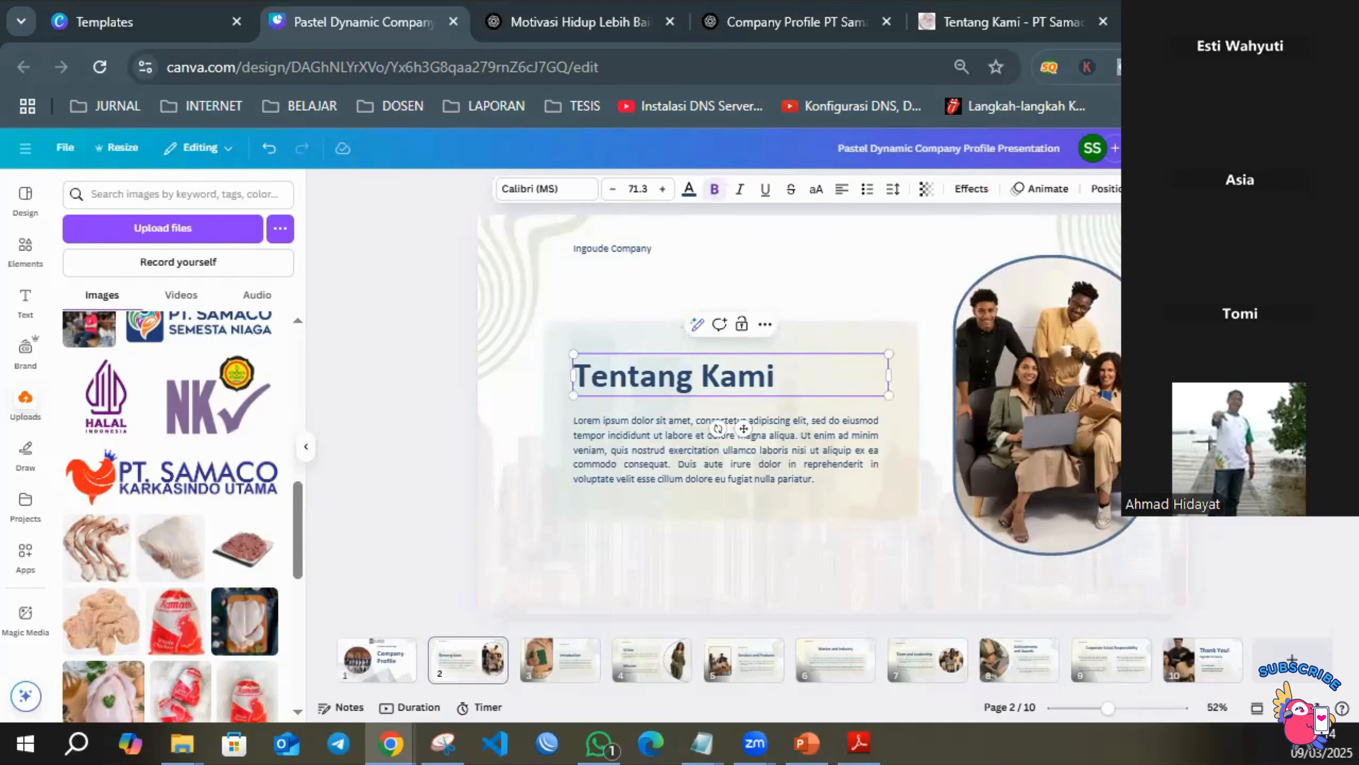
{"action": "left_click", "coordinate": [894, 307]}
Delete the Ingoude Company text on page 2 and copy the PT. Samaco Semesta Niaga logo there from page 1.
{"action": "left_click", "coordinate": [580, 245]}
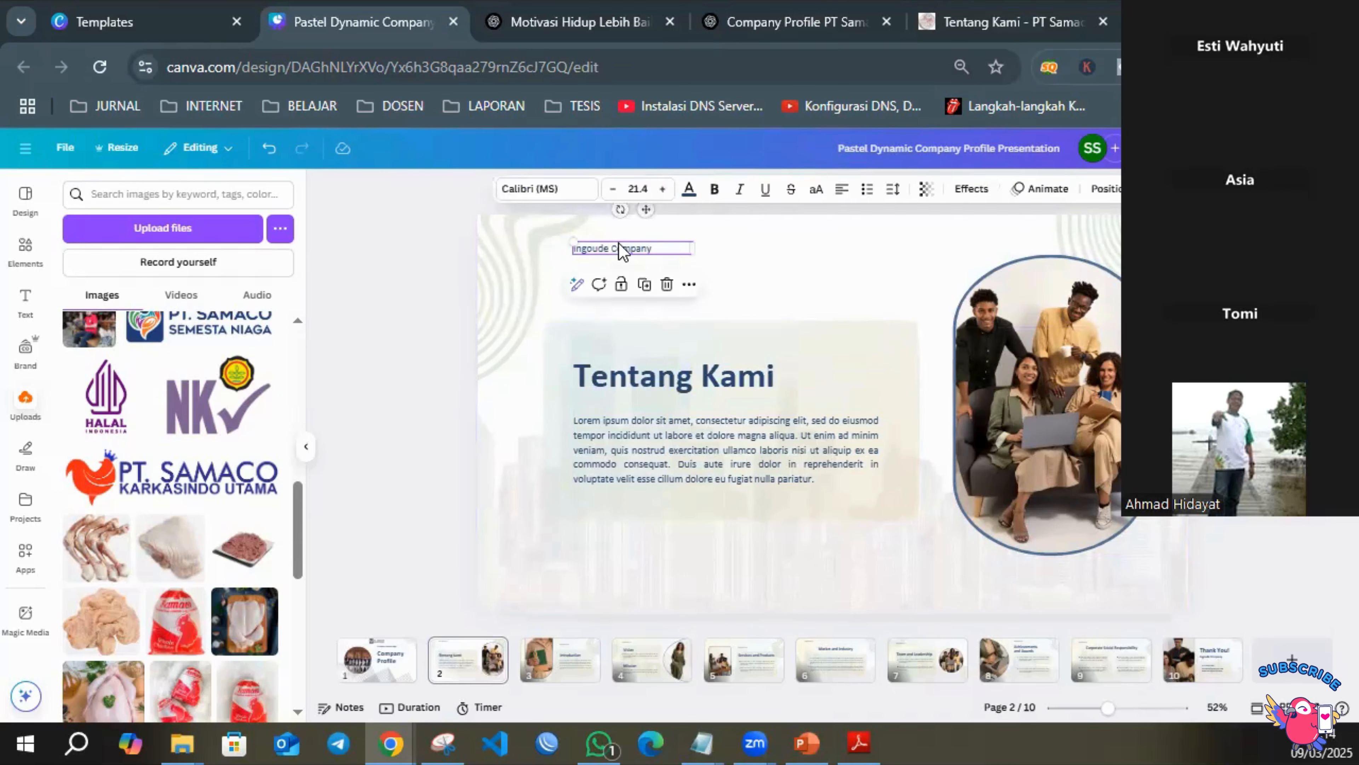
{"action": "left_click", "coordinate": [619, 245]}
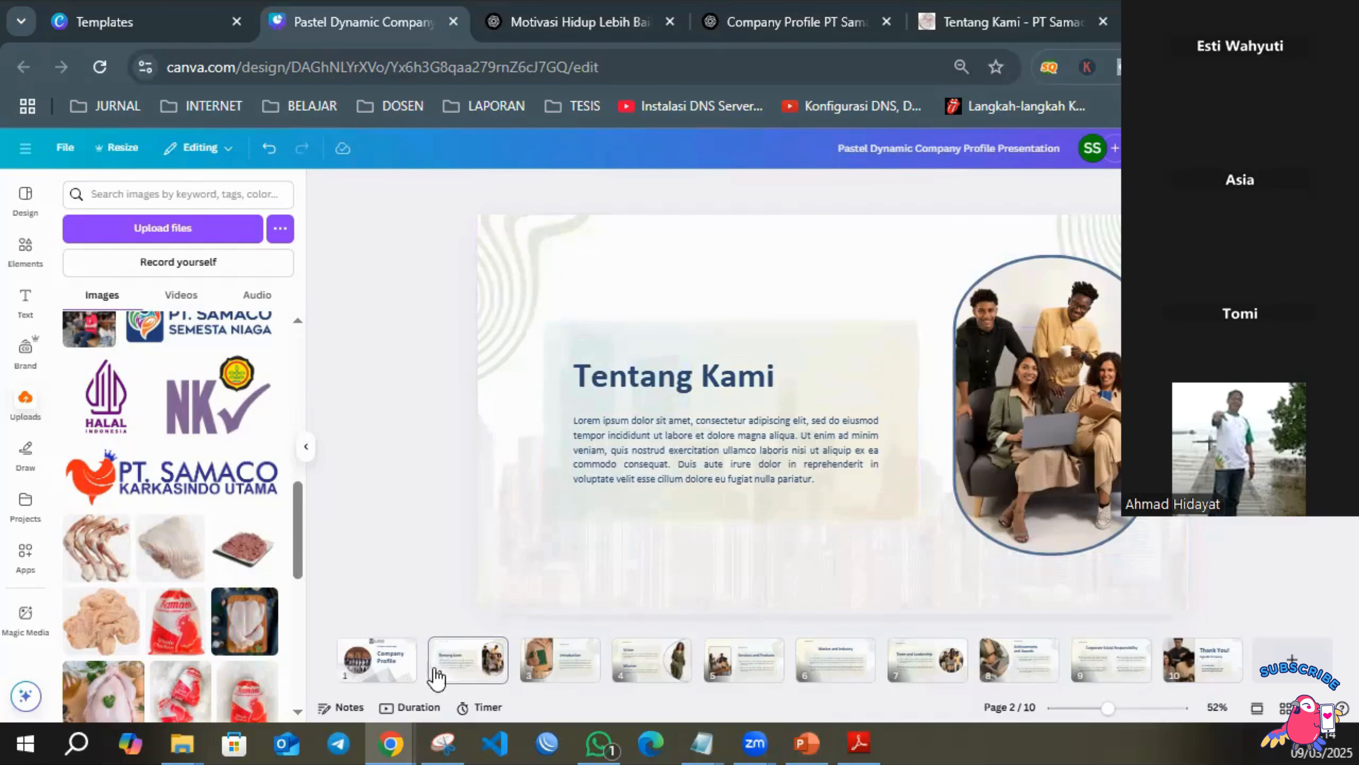
{"action": "left_click", "coordinate": [384, 662]}
{"action": "left_click", "coordinate": [863, 247]}
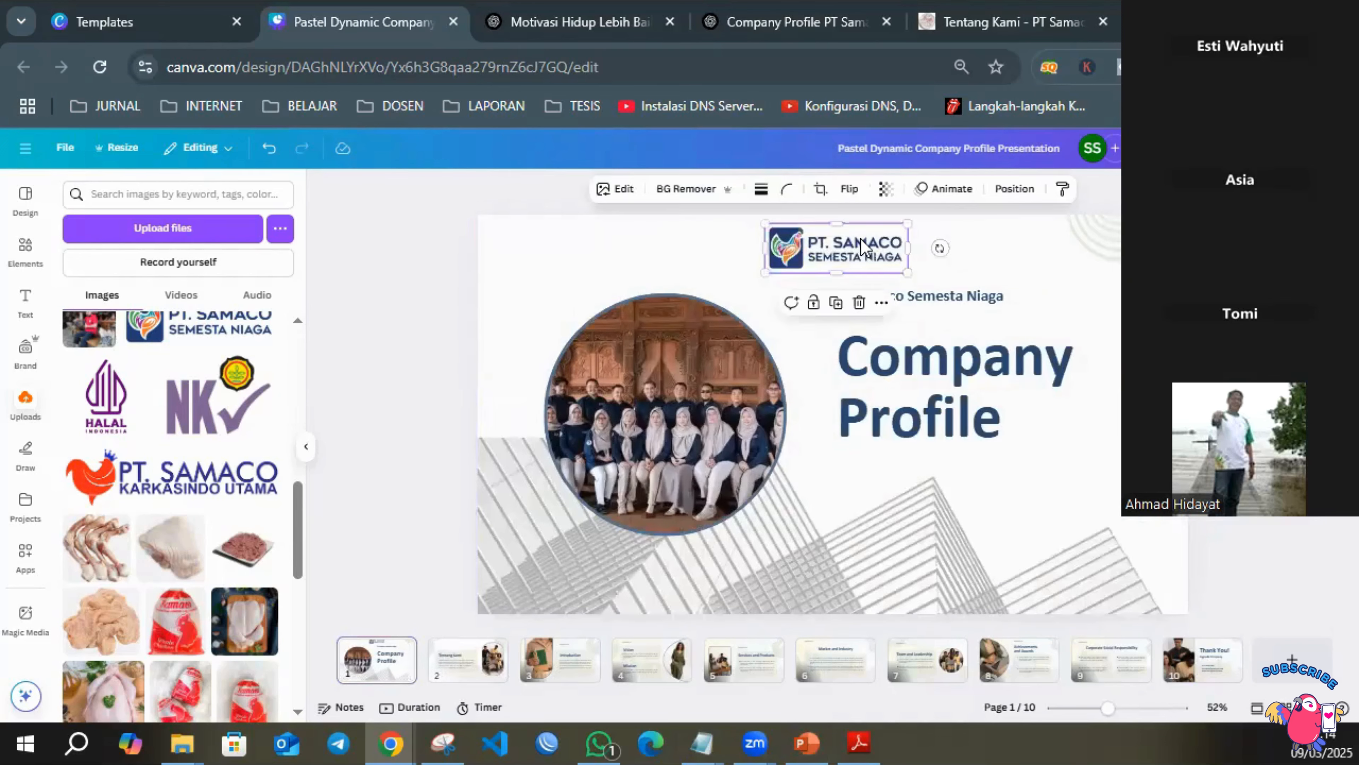
{"action": "left_click", "coordinate": [446, 670]}
{"action": "key", "text": "ctrl+v"}
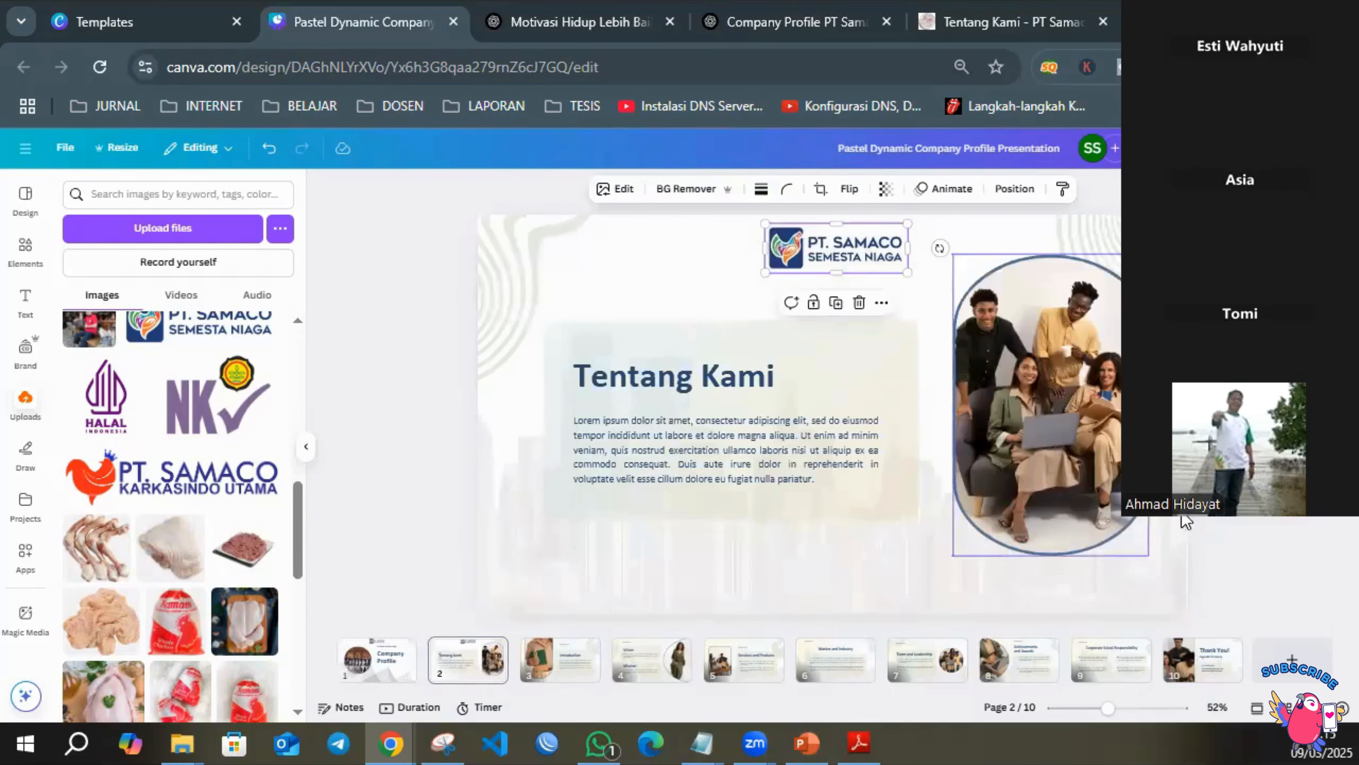
{"action": "left_click", "coordinate": [1236, 573]}
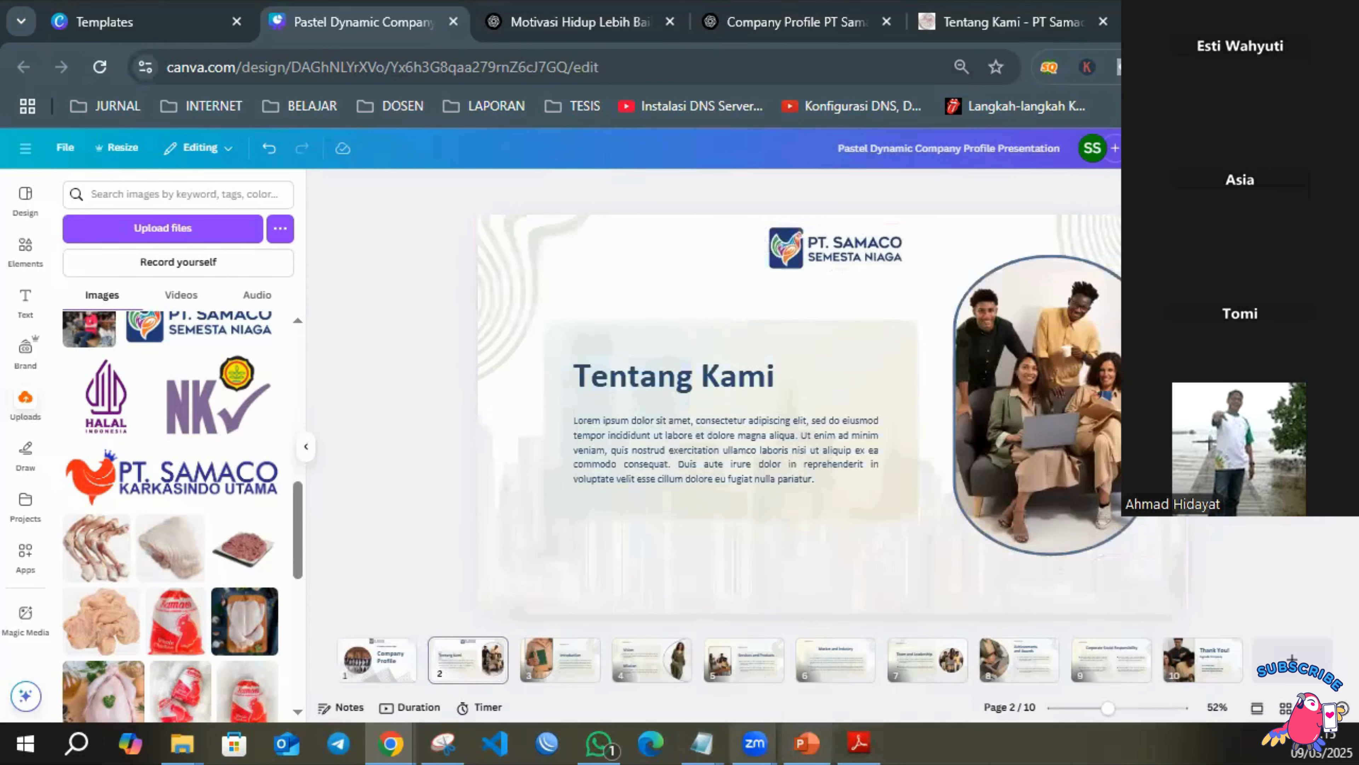
Copy both Tentang Kami paragraphs from the DRAFT CP SSN NEW note and paste them over page 2's placeholder body text.
{"action": "left_click", "coordinate": [702, 745]}
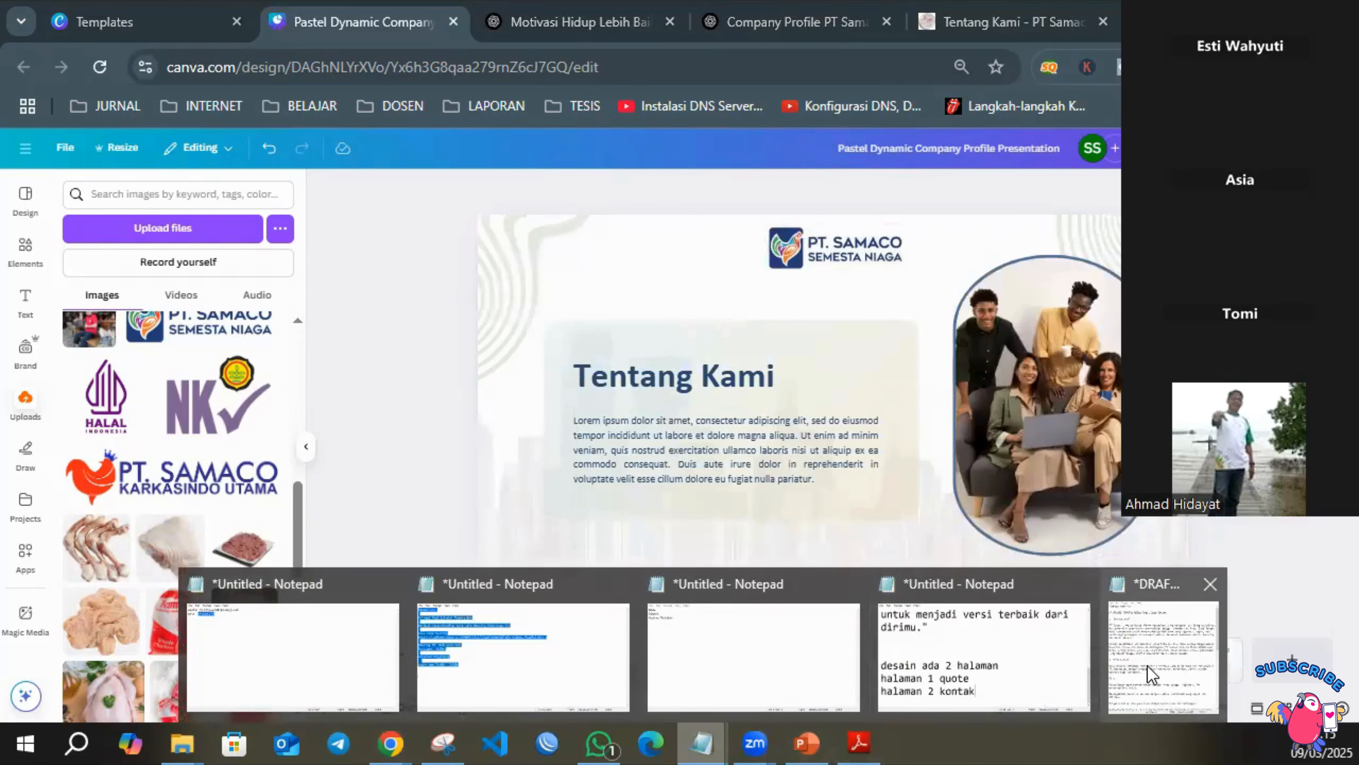
{"action": "left_click", "coordinate": [1160, 665]}
{"action": "left_click", "coordinate": [217, 273]}
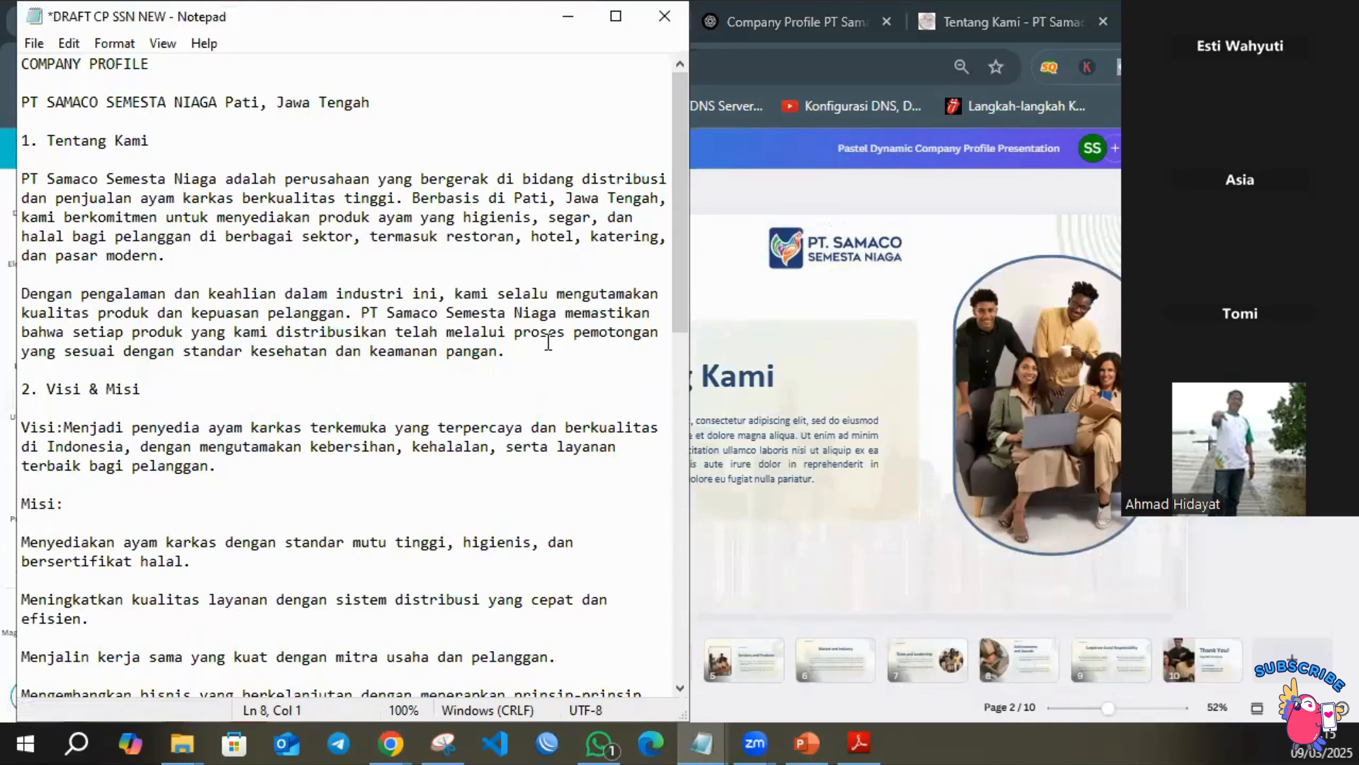
{"action": "left_click_drag", "start_coordinate": [539, 348], "coordinate": [18, 166]}
{"action": "key", "text": "ctrl+c"}
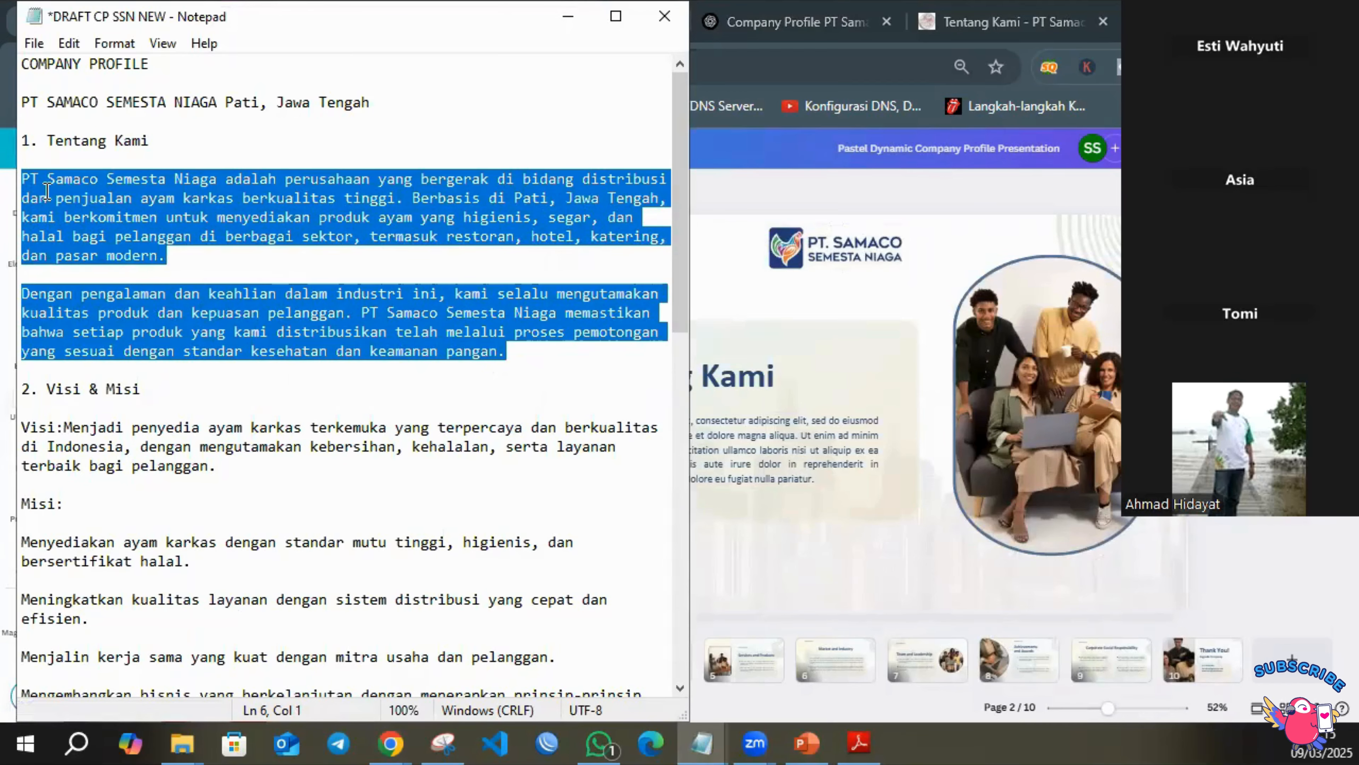
{"action": "double_click", "coordinate": [814, 466]}
{"action": "key", "text": "ctrl+v"}
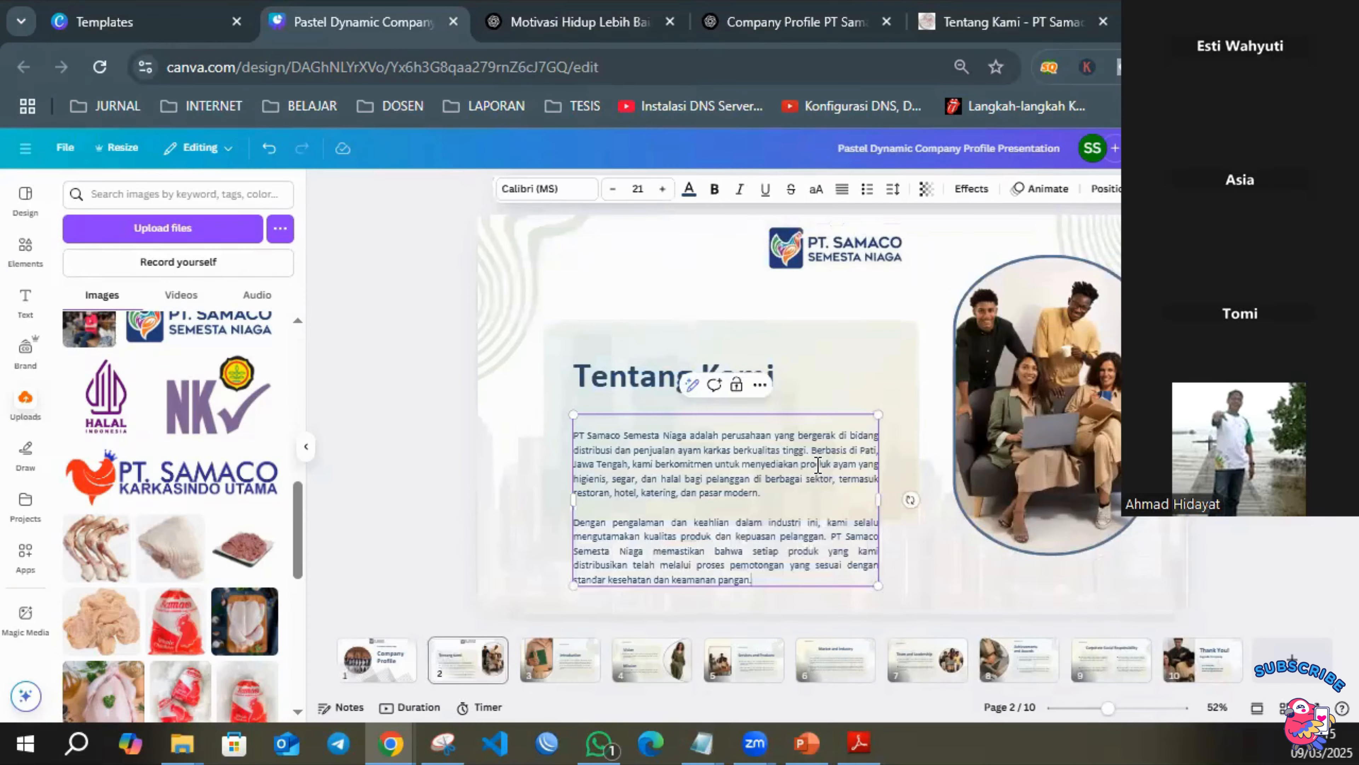
Extend the panel behind the Tentang Kami text downward to enclose both paragraphs, and delete the faded city skyline image.
{"action": "left_click", "coordinate": [841, 515]}
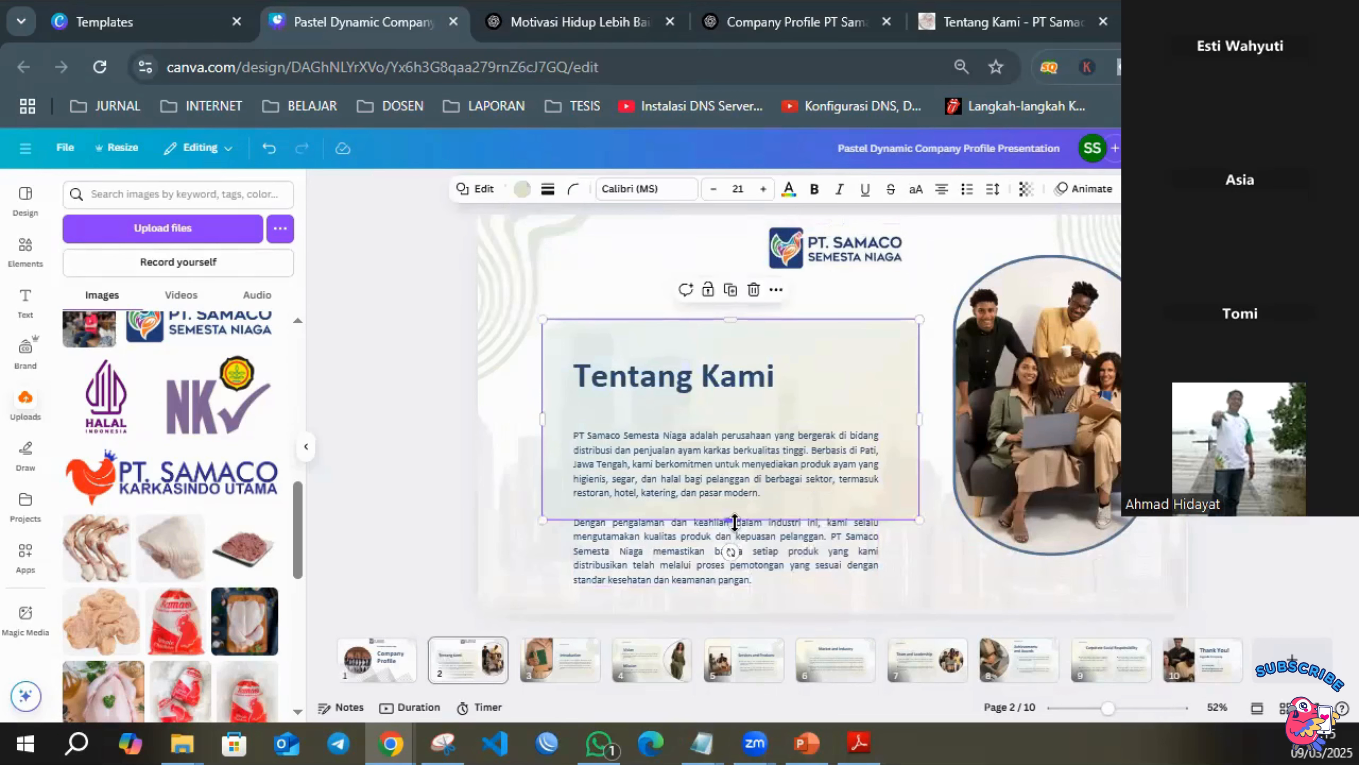
{"action": "left_click_drag", "start_coordinate": [734, 520], "coordinate": [731, 563]}
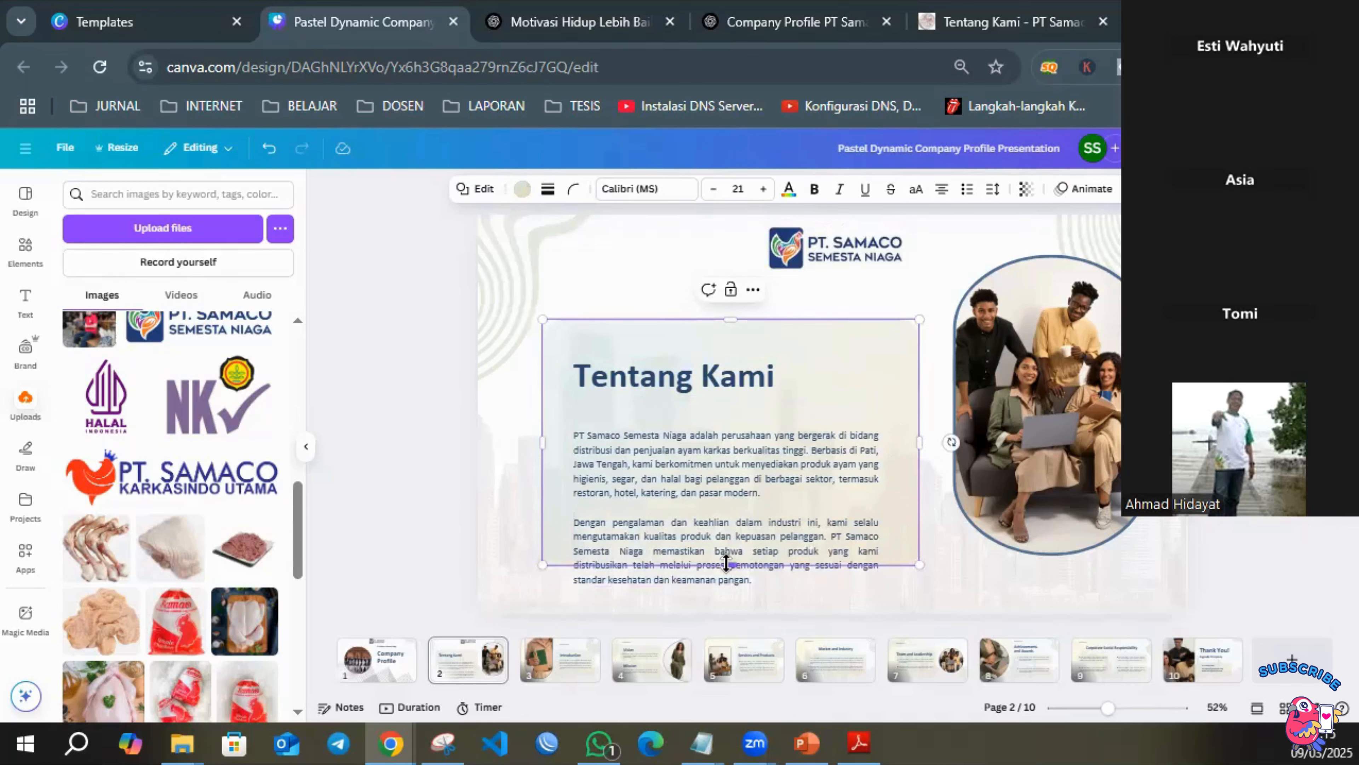
{"action": "left_click_drag", "start_coordinate": [726, 562], "coordinate": [733, 599]}
{"action": "left_click", "coordinate": [1223, 455]}
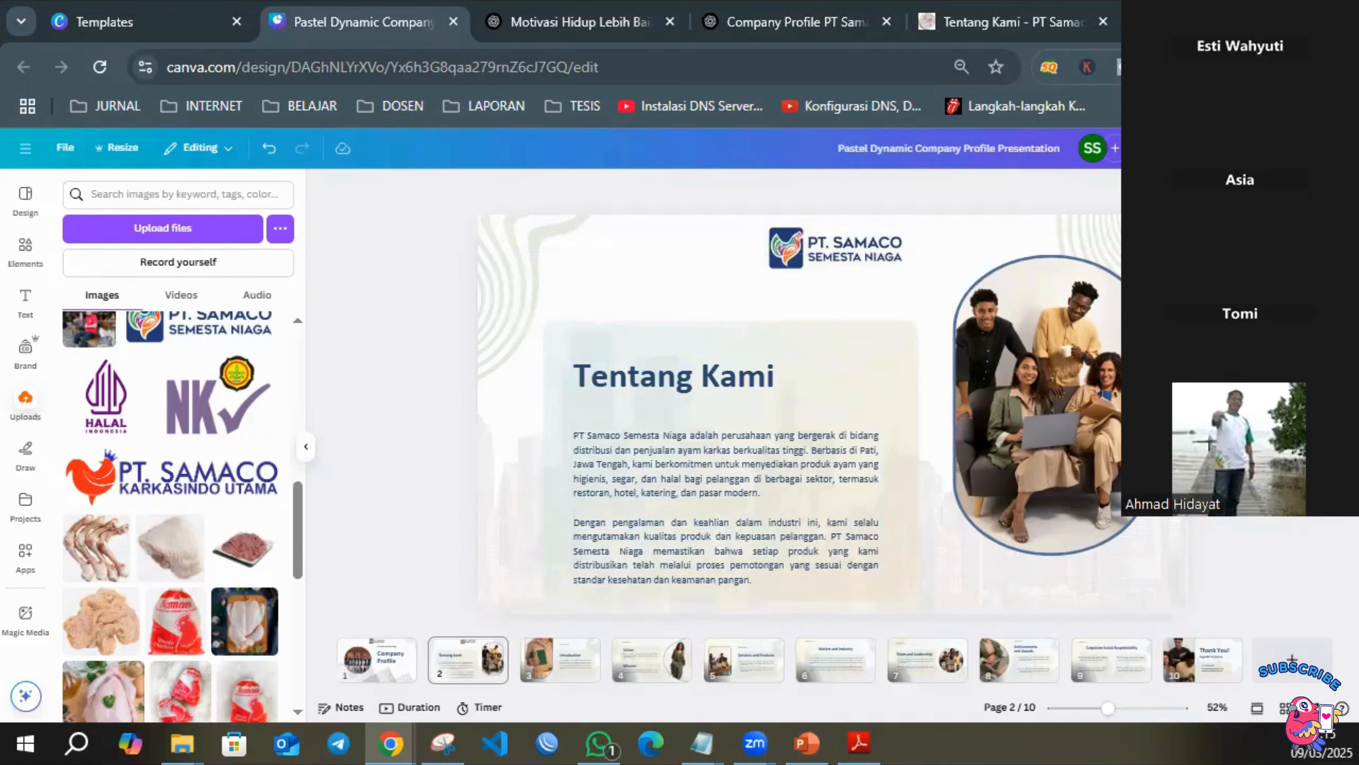
{"action": "left_click", "coordinate": [969, 586]}
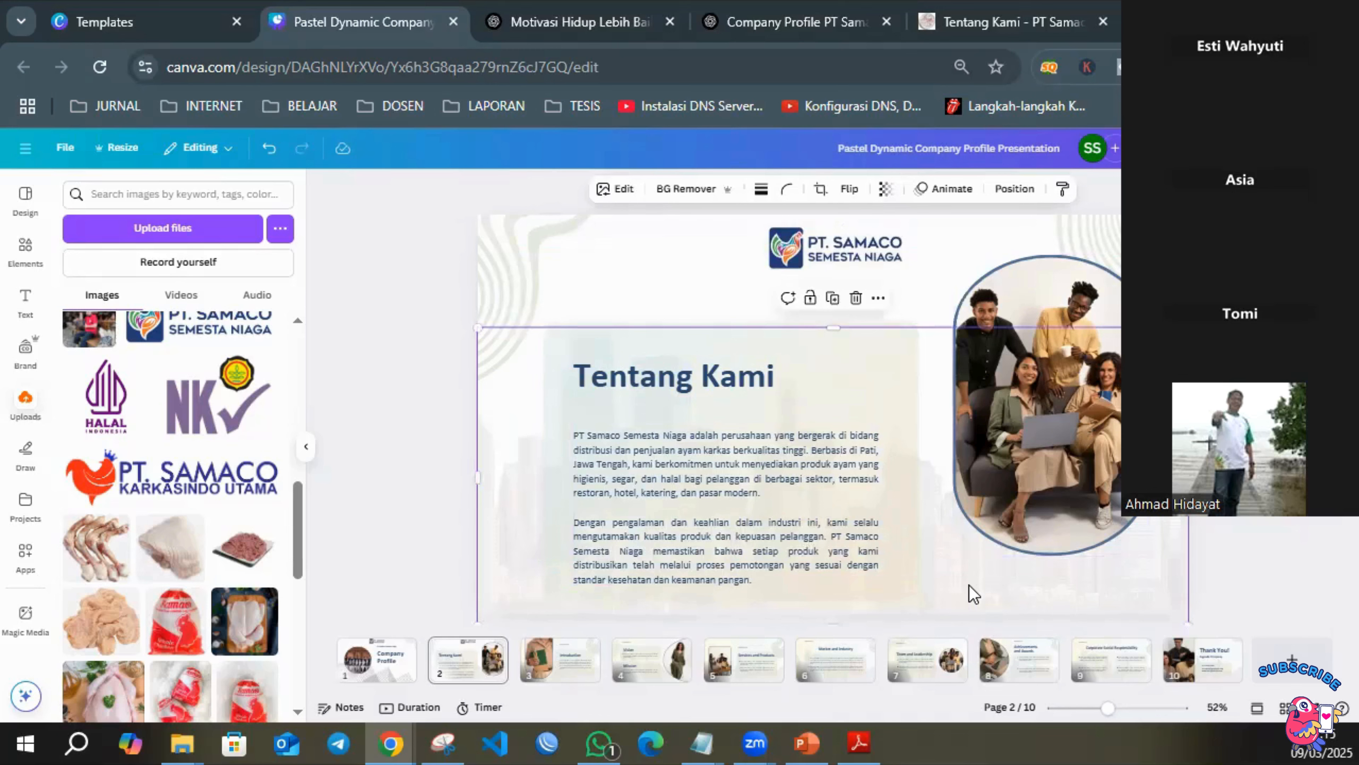
{"action": "key", "text": "Delete"}
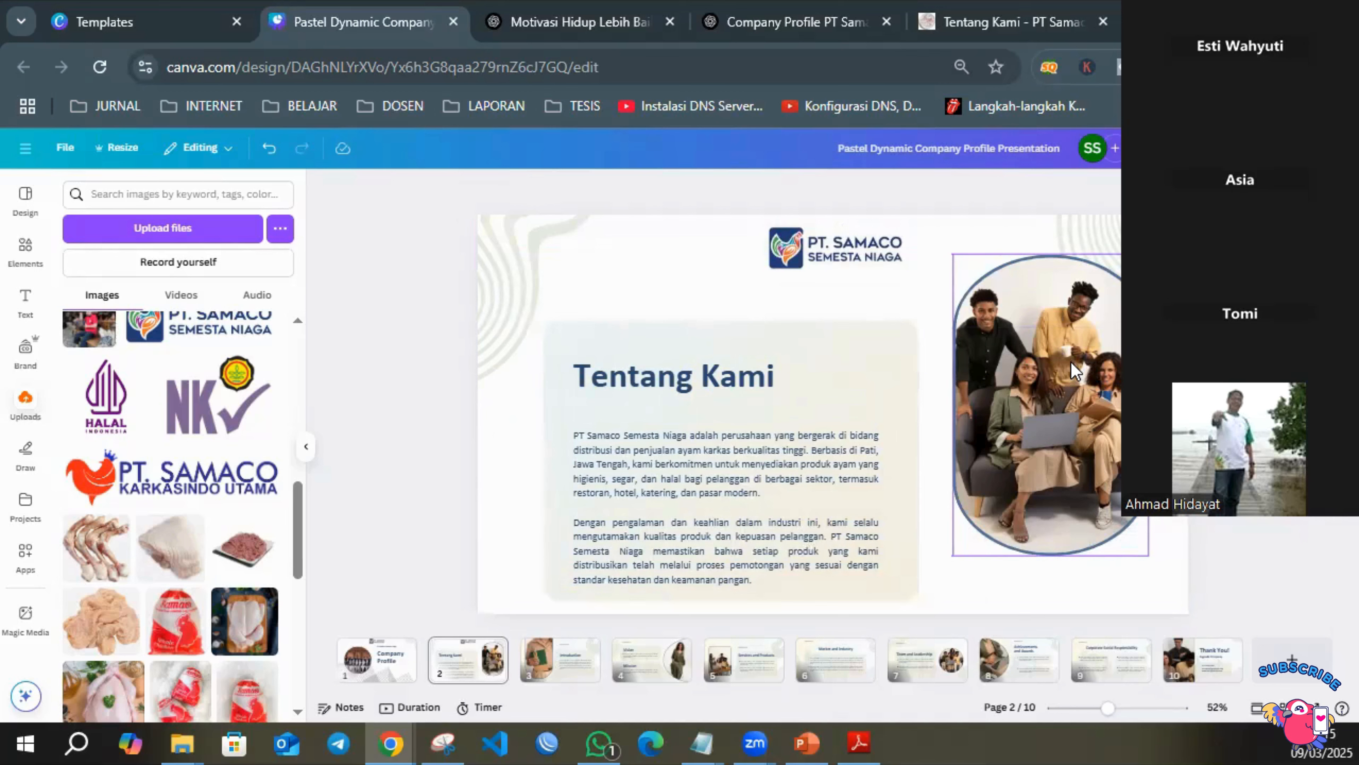
Replace the team photo on page 2 with the uploaded photo of a whole raw chicken garnished with parsley.
{"action": "scroll", "coordinate": [206, 627], "scroll_direction": "down", "scroll_amount": 5}
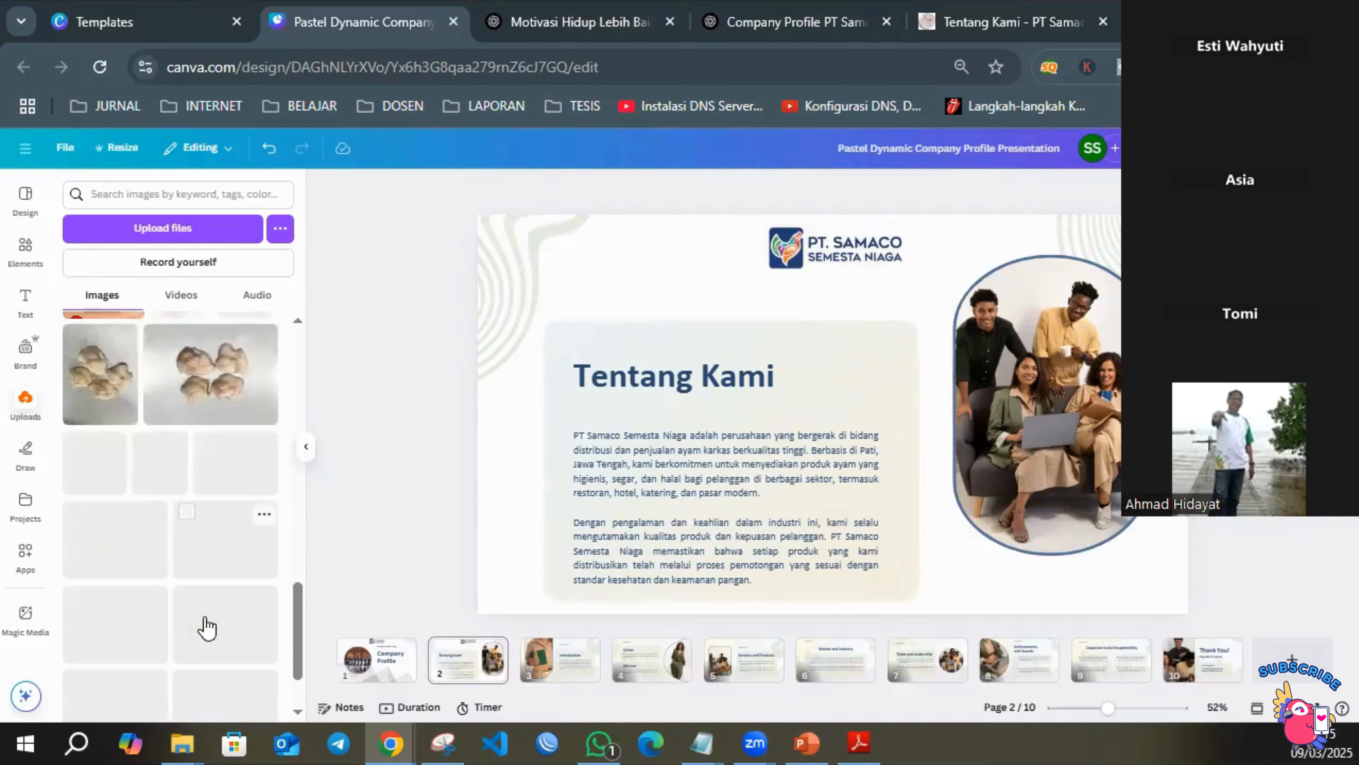
{"action": "scroll", "coordinate": [158, 482], "scroll_direction": "up", "scroll_amount": 5}
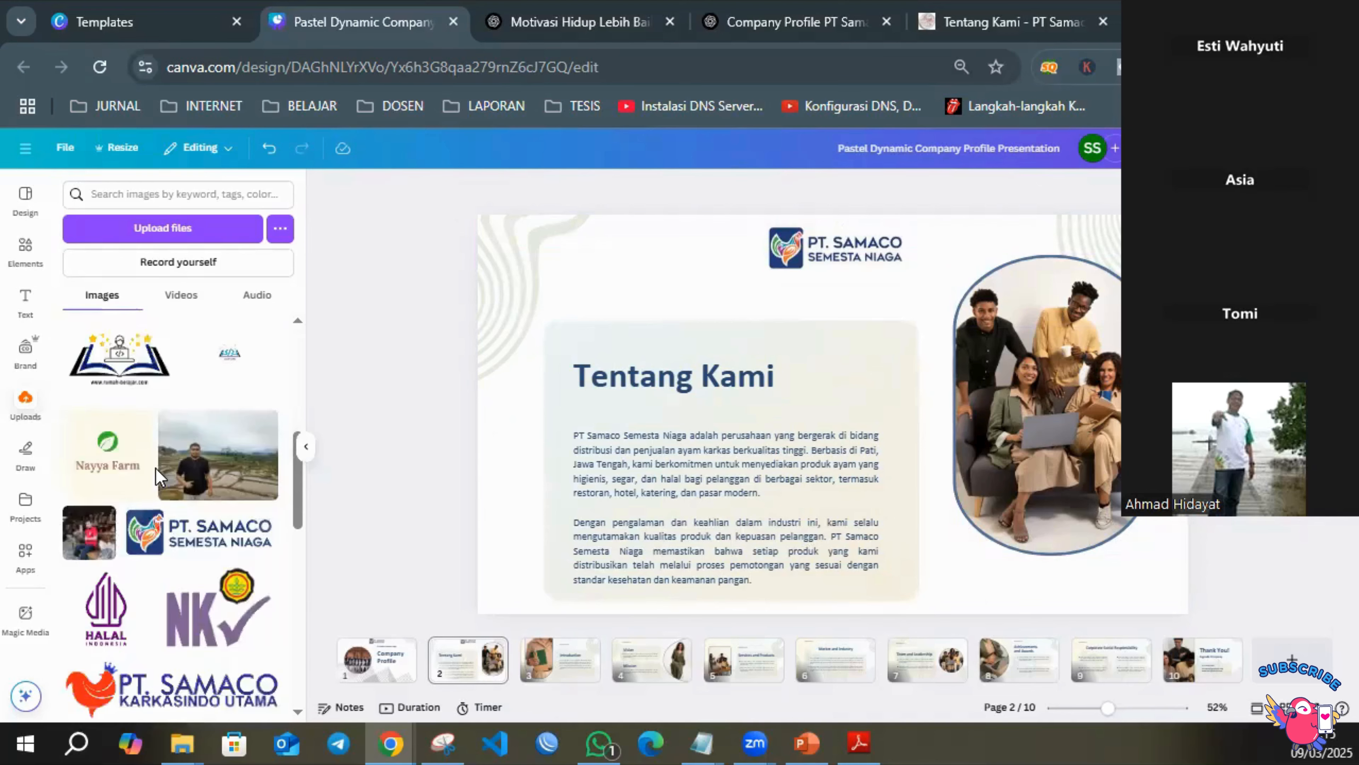
{"action": "scroll", "coordinate": [142, 500], "scroll_direction": "down", "scroll_amount": 5}
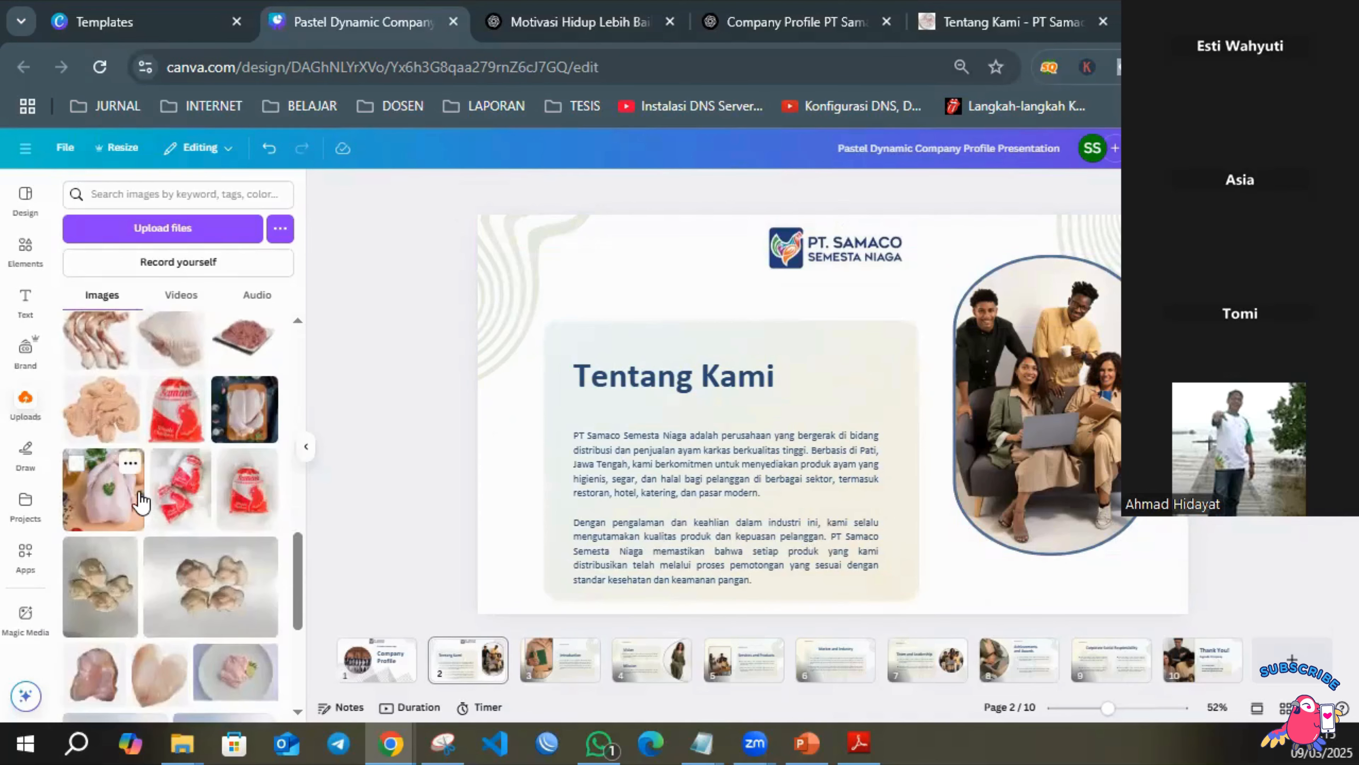
{"action": "left_click_drag", "start_coordinate": [140, 501], "coordinate": [1032, 407]}
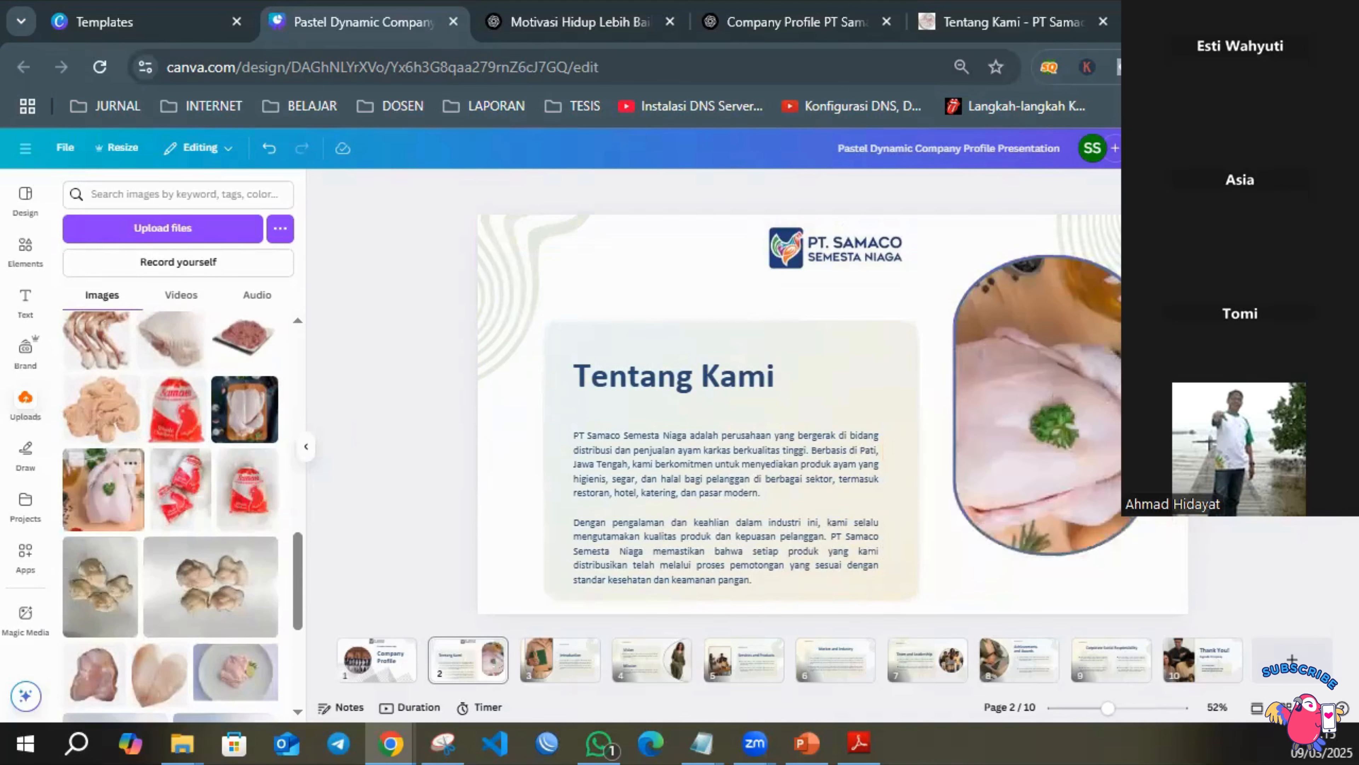
Fill page 2's photo frame with the uploaded image of a single red-and-white packaged chicken.
{"action": "scroll", "coordinate": [134, 525], "scroll_direction": "down", "scroll_amount": 5}
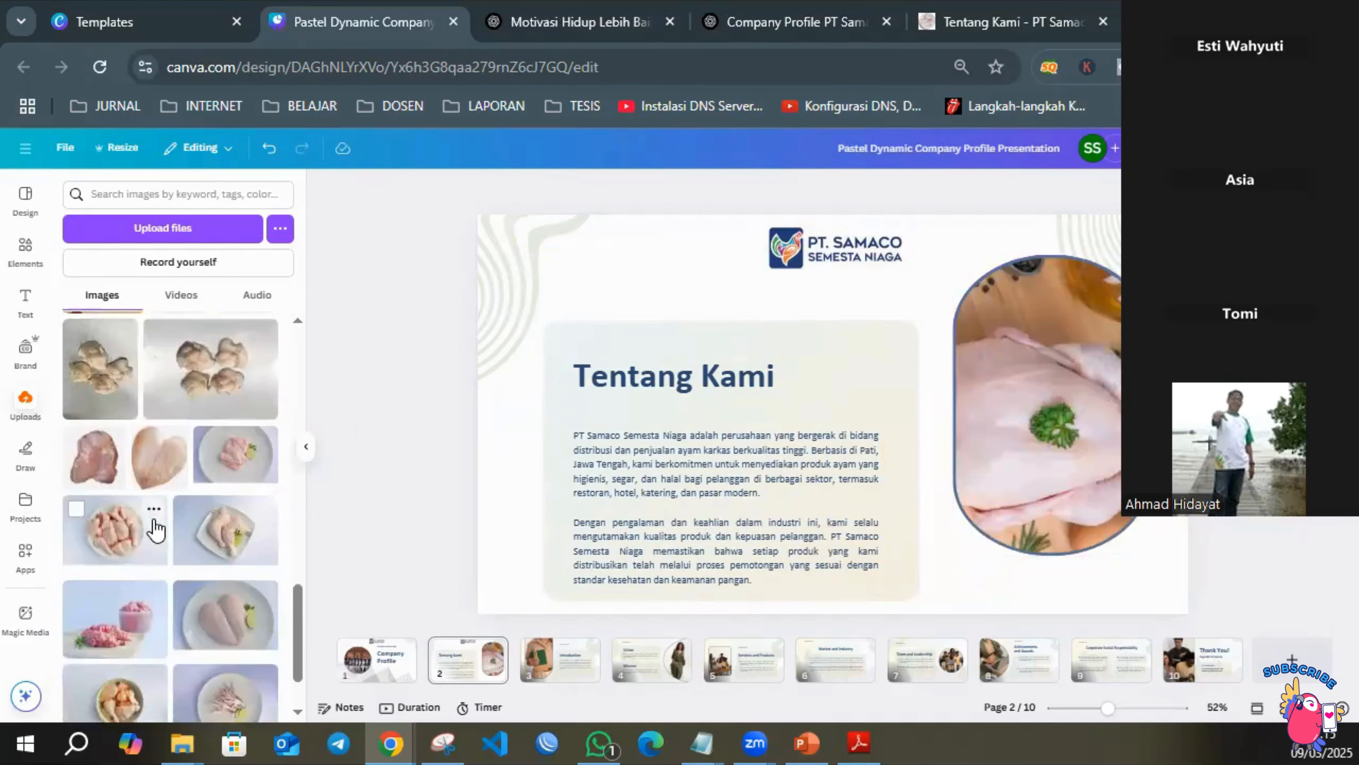
{"action": "scroll", "coordinate": [155, 529], "scroll_direction": "down", "scroll_amount": 5}
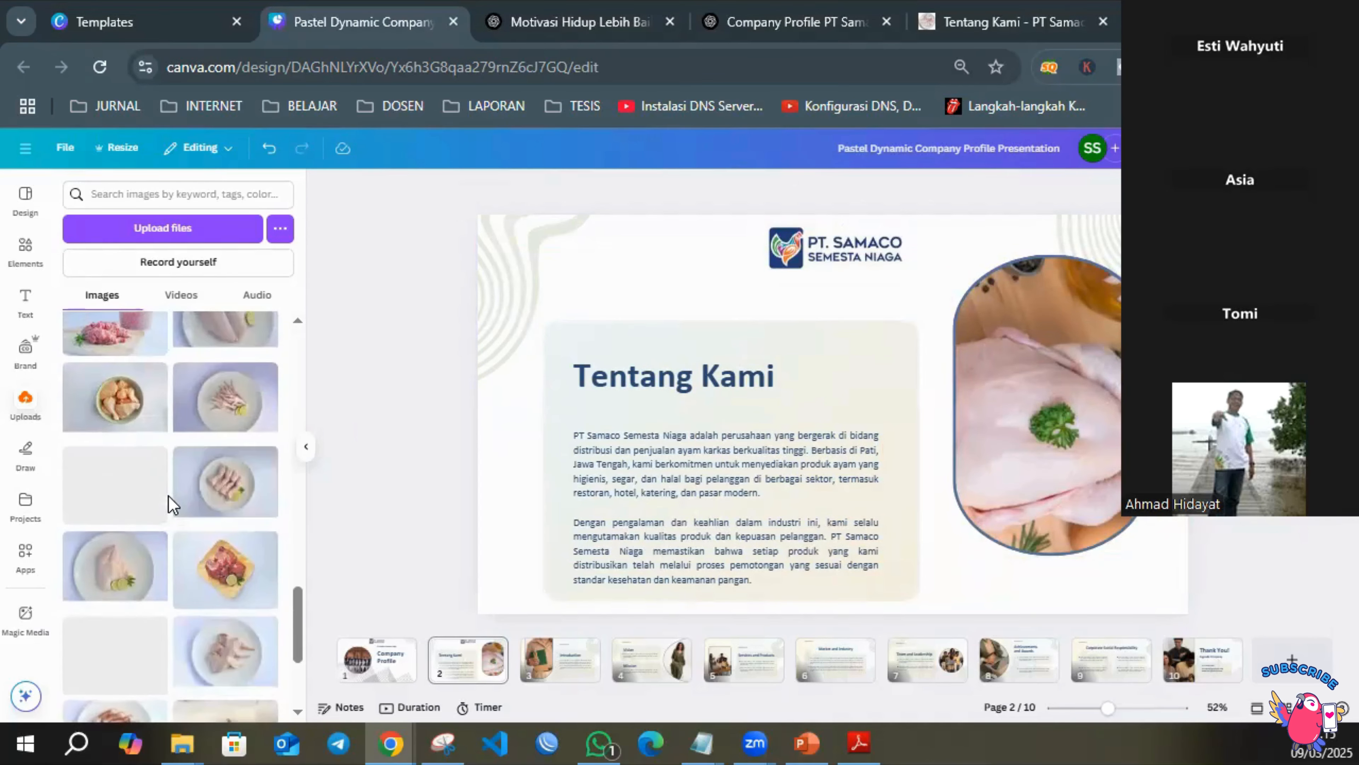
{"action": "scroll", "coordinate": [158, 512], "scroll_direction": "up", "scroll_amount": 5}
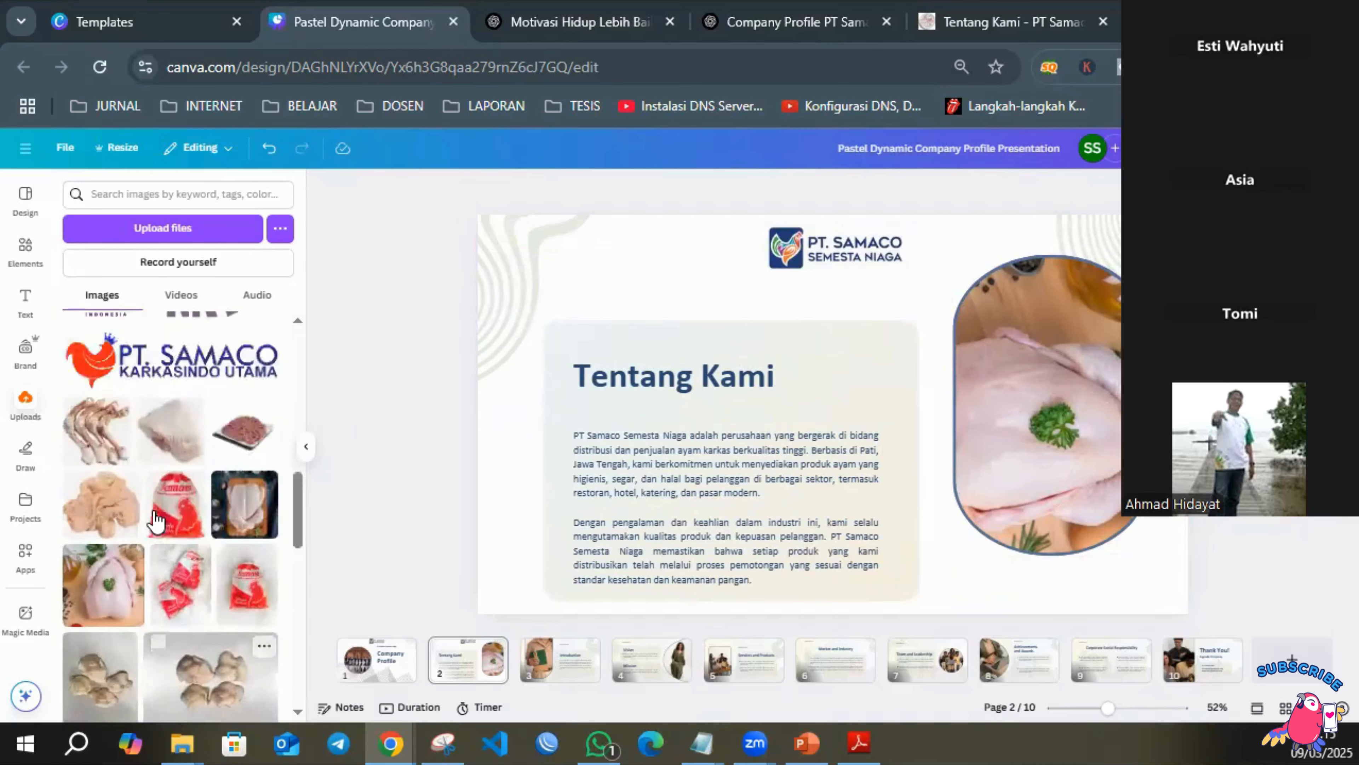
{"action": "scroll", "coordinate": [155, 520], "scroll_direction": "up", "scroll_amount": 3}
{"action": "left_click_drag", "start_coordinate": [185, 634], "coordinate": [1065, 421]}
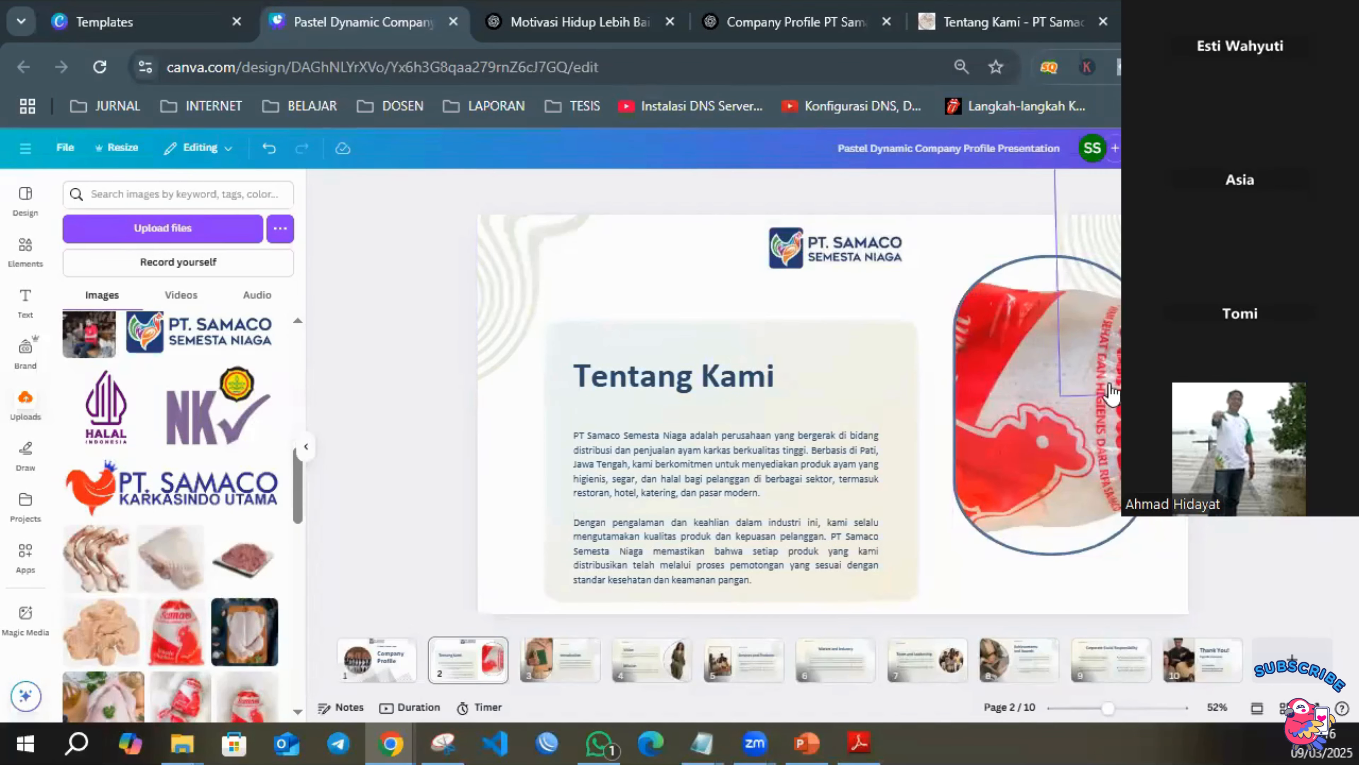
Delete the Introduction page and check the Visi & Misi section in the DRAFT CP SSN NEW note.
{"action": "left_click", "coordinate": [574, 673]}
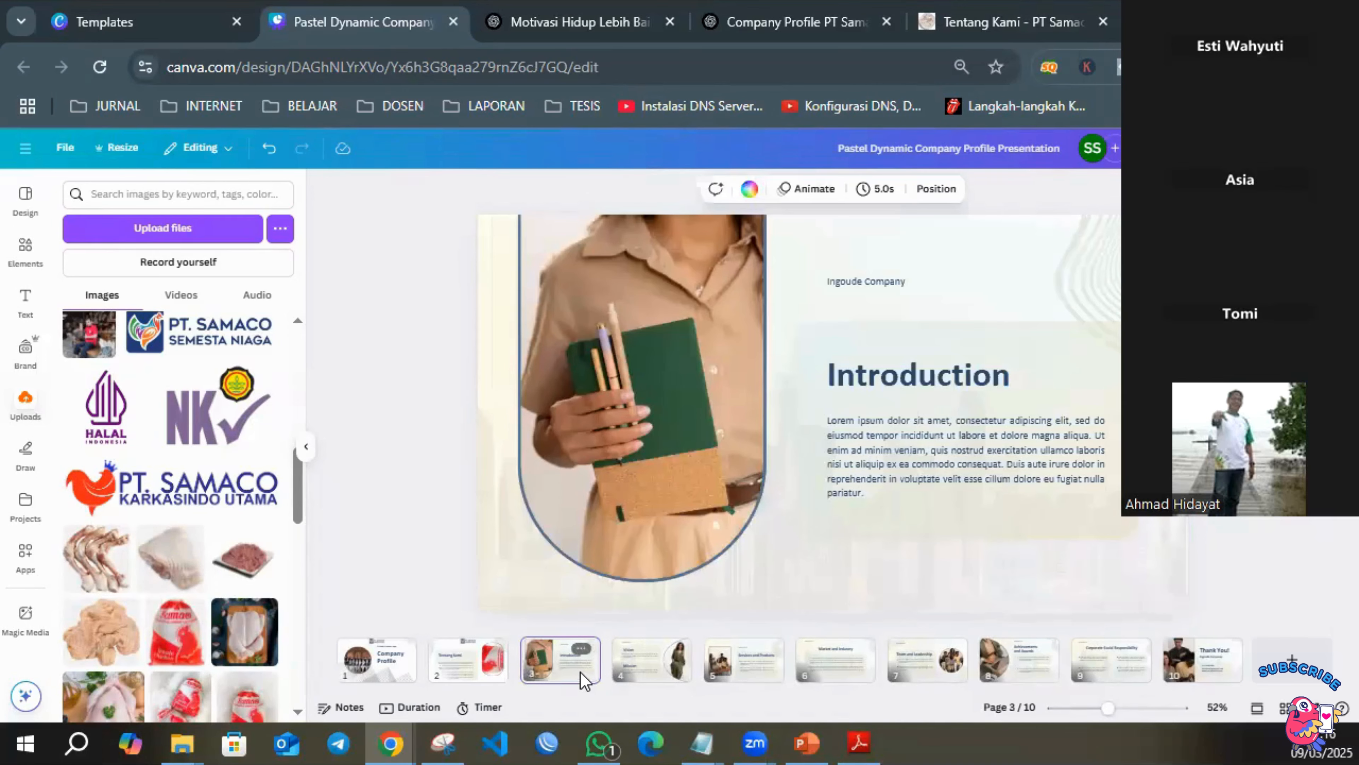
{"action": "key", "text": "Delete"}
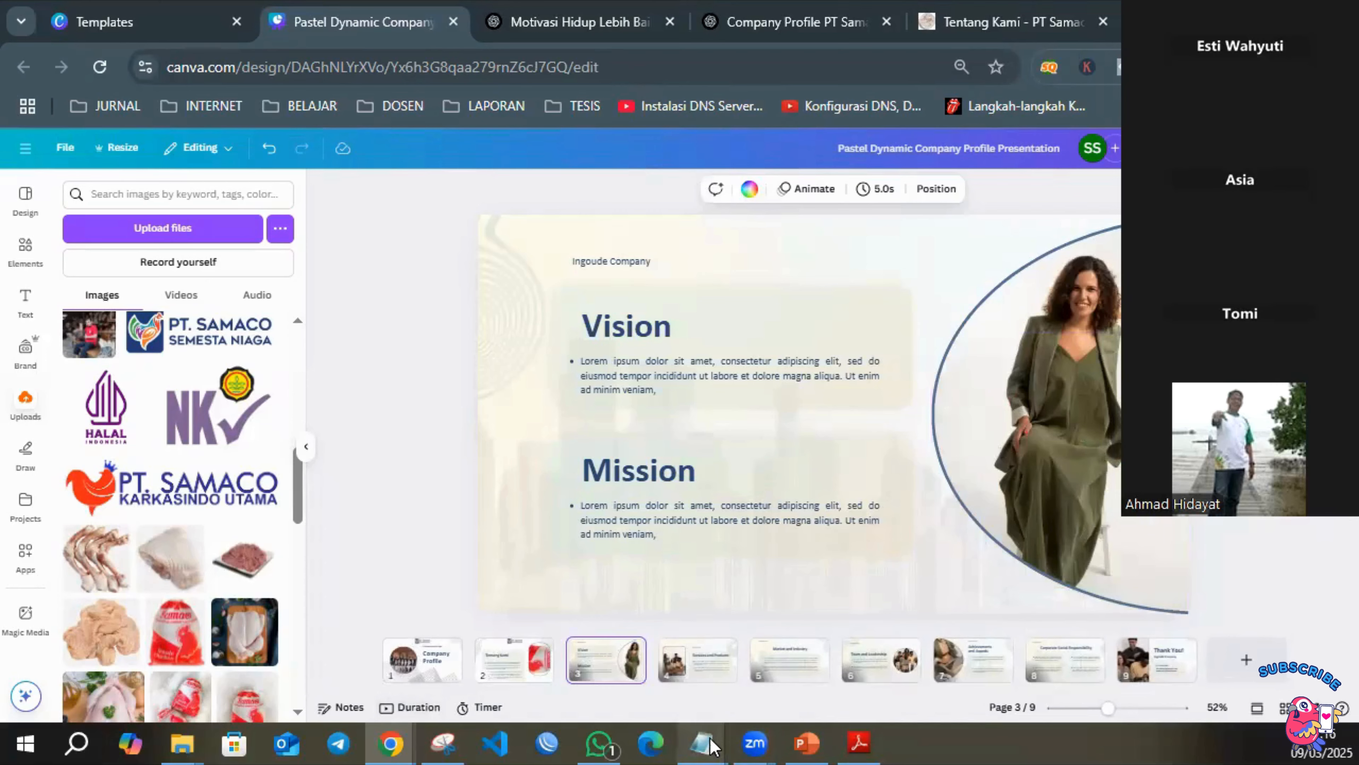
{"action": "mouse_move", "coordinate": [712, 745]}
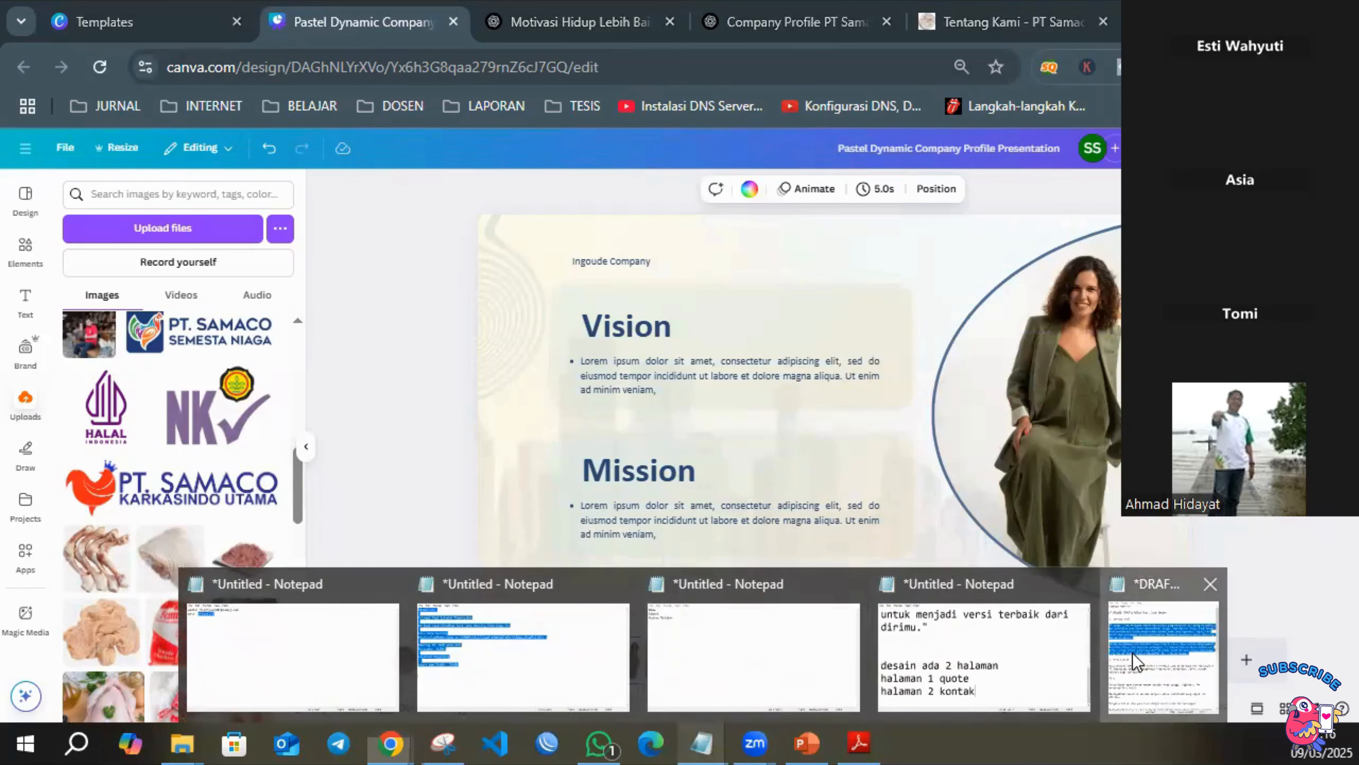
{"action": "left_click", "coordinate": [1136, 662]}
{"action": "left_click", "coordinate": [182, 375]}
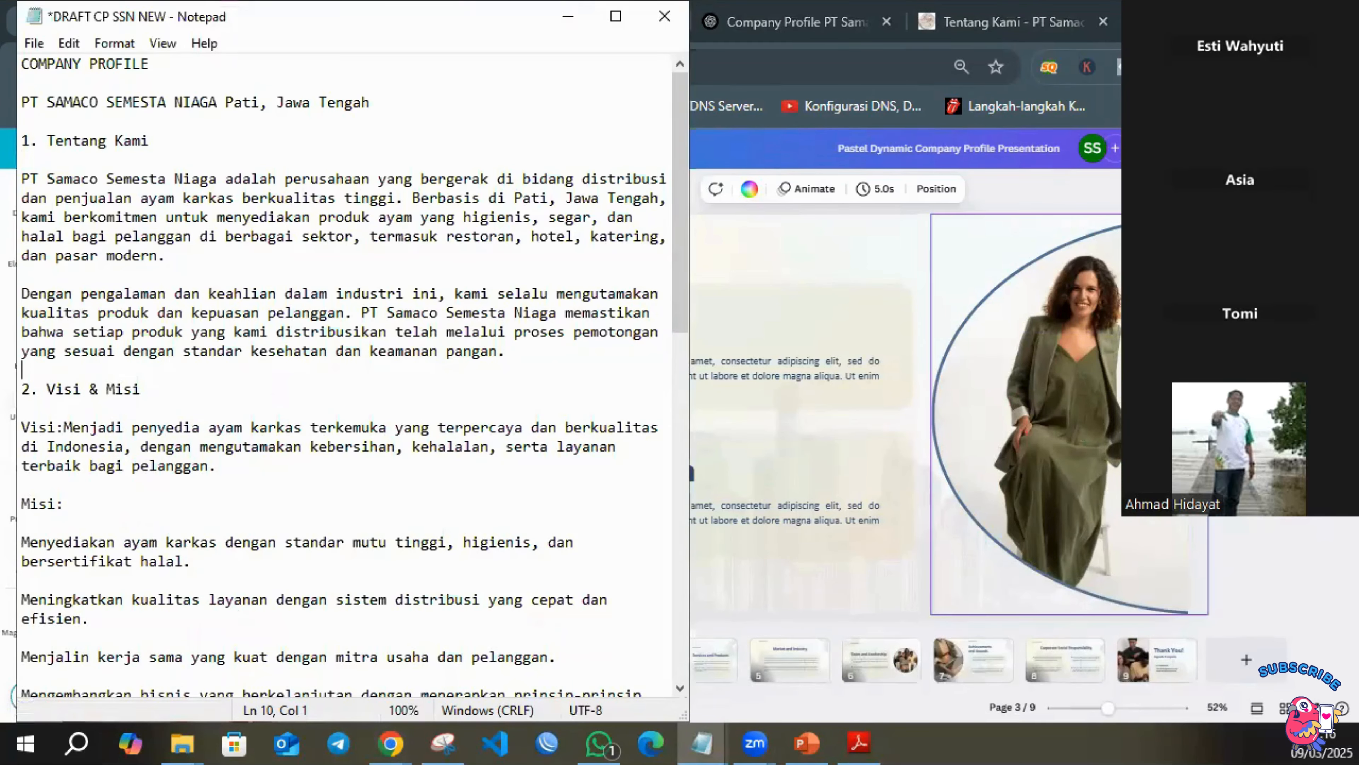
Replace the woman's photo on the Vision and Mission page with the uploaded image of two red Whole Chicken packages.
{"action": "left_click", "coordinate": [1100, 370]}
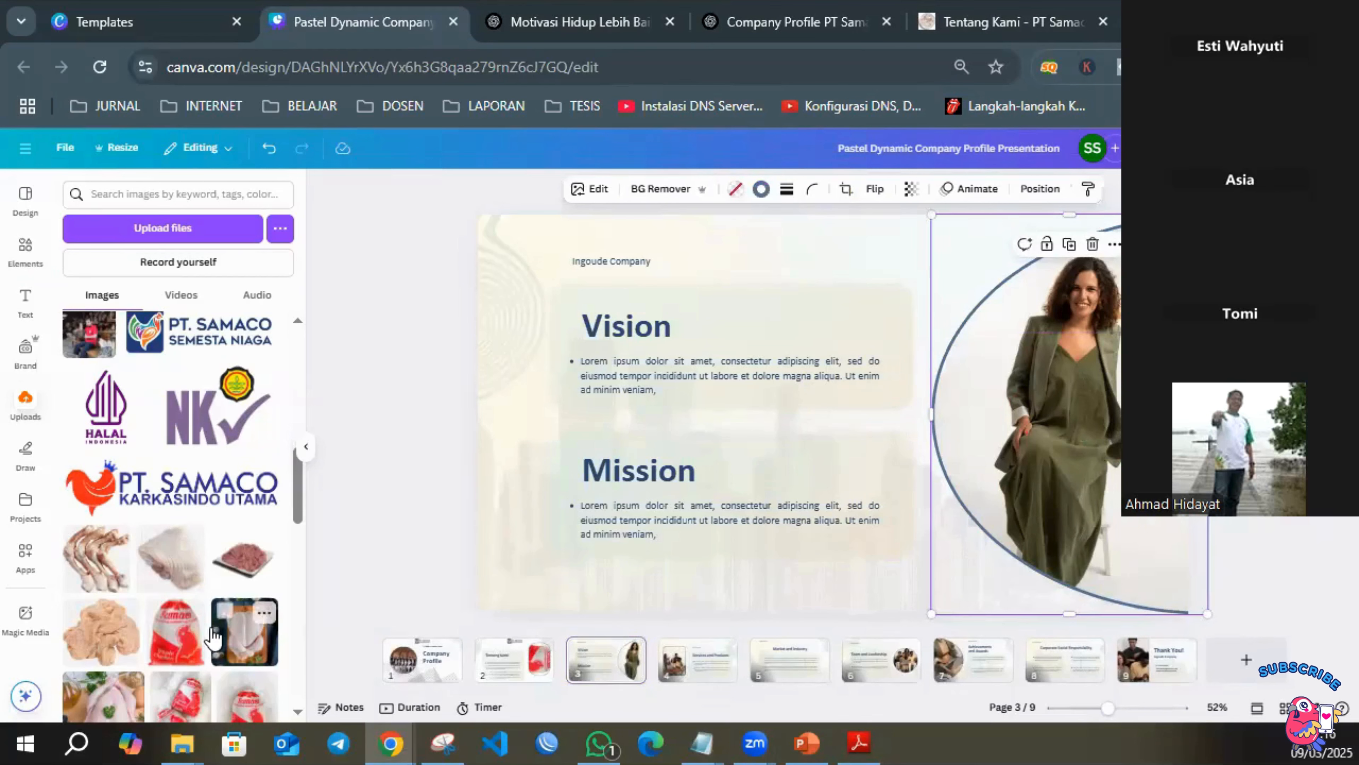
{"action": "left_click_drag", "start_coordinate": [158, 715], "coordinate": [1057, 423]}
{"action": "key", "text": "Escape"}
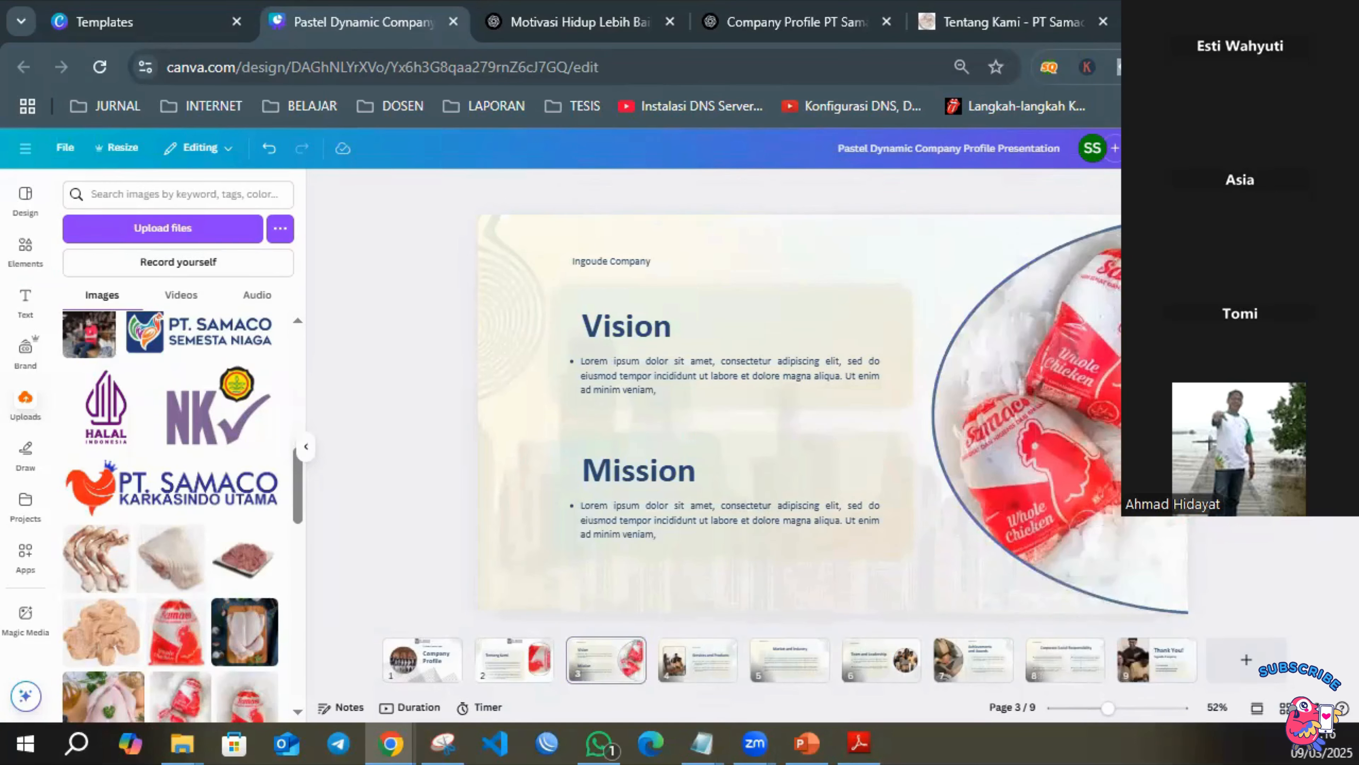
Delete the gradient background, the faded city skyline image and the Ingoude Company text from page 3.
{"action": "left_click", "coordinate": [901, 236]}
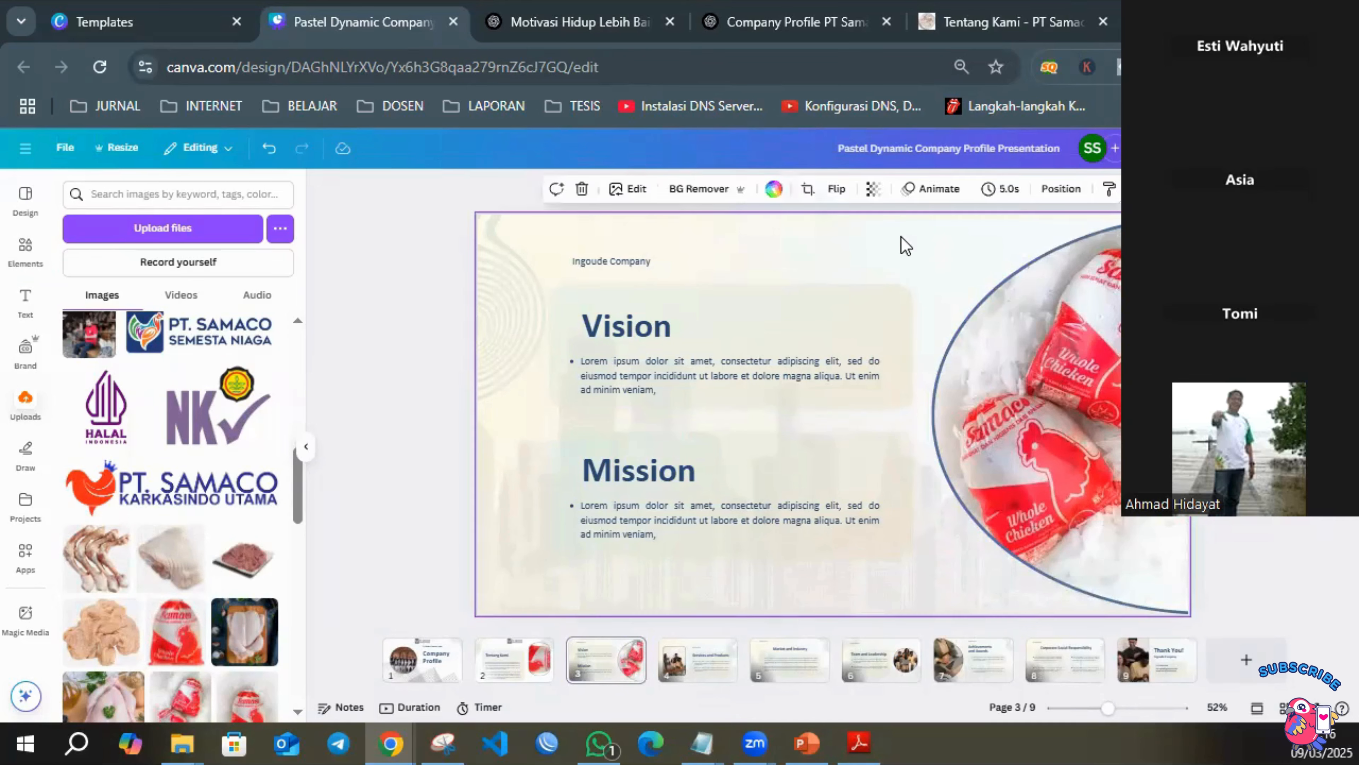
{"action": "key", "text": "Delete"}
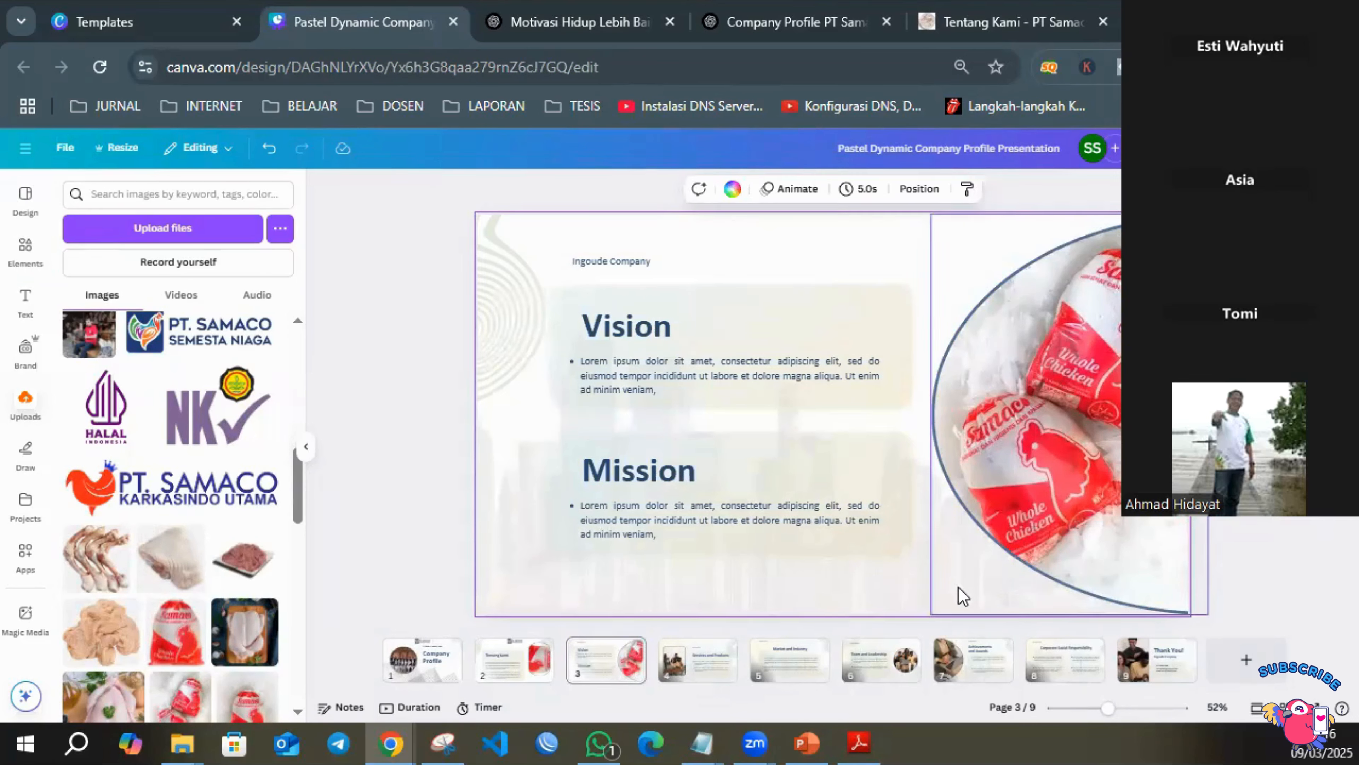
{"action": "left_click", "coordinate": [851, 602]}
{"action": "key", "text": "Delete"}
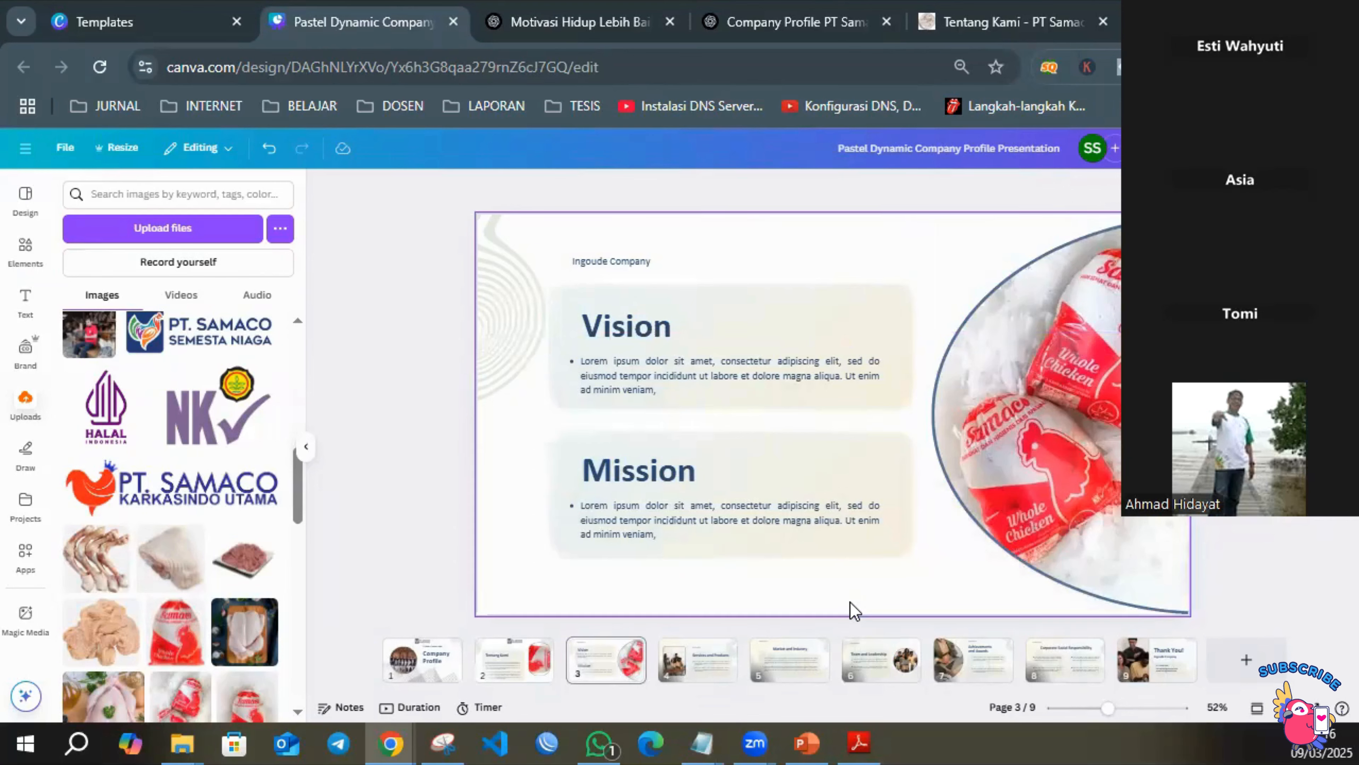
{"action": "left_click", "coordinate": [589, 262]}
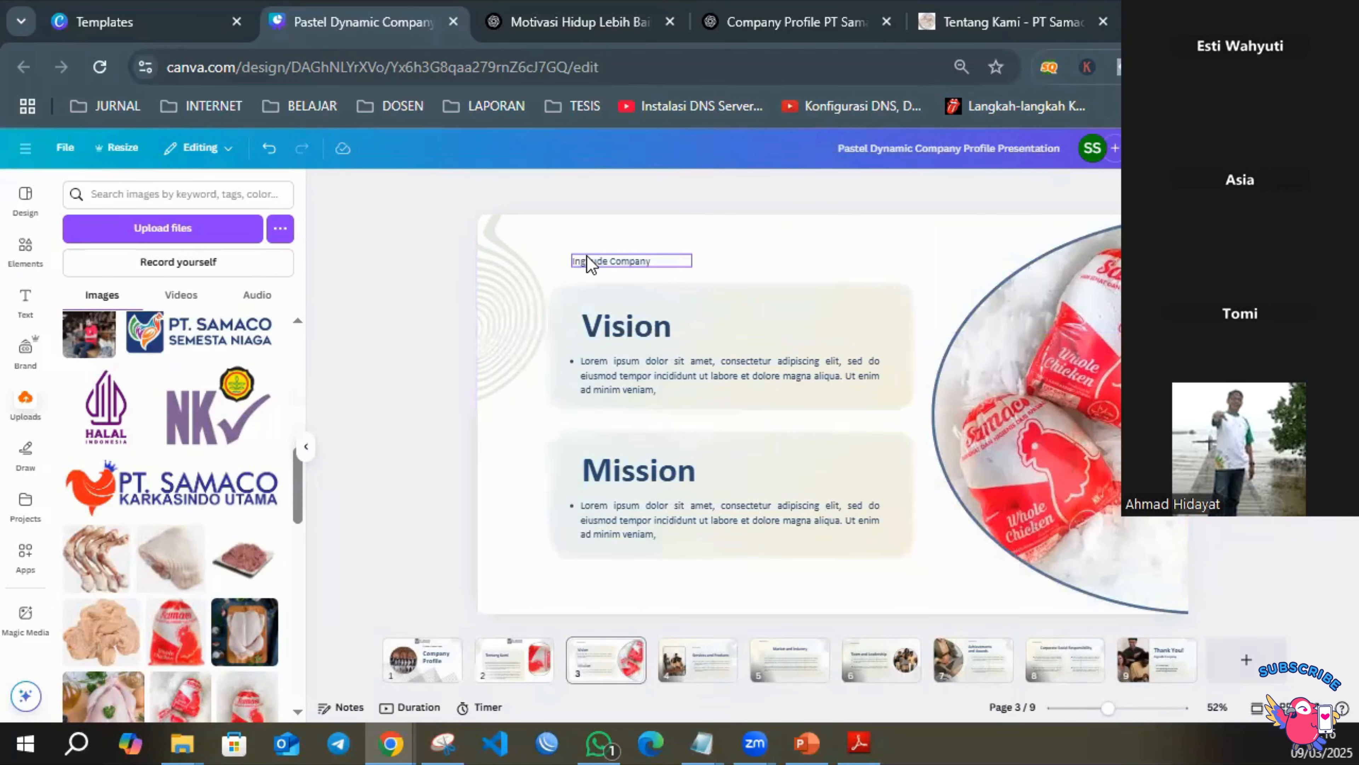
{"action": "key", "text": "Delete"}
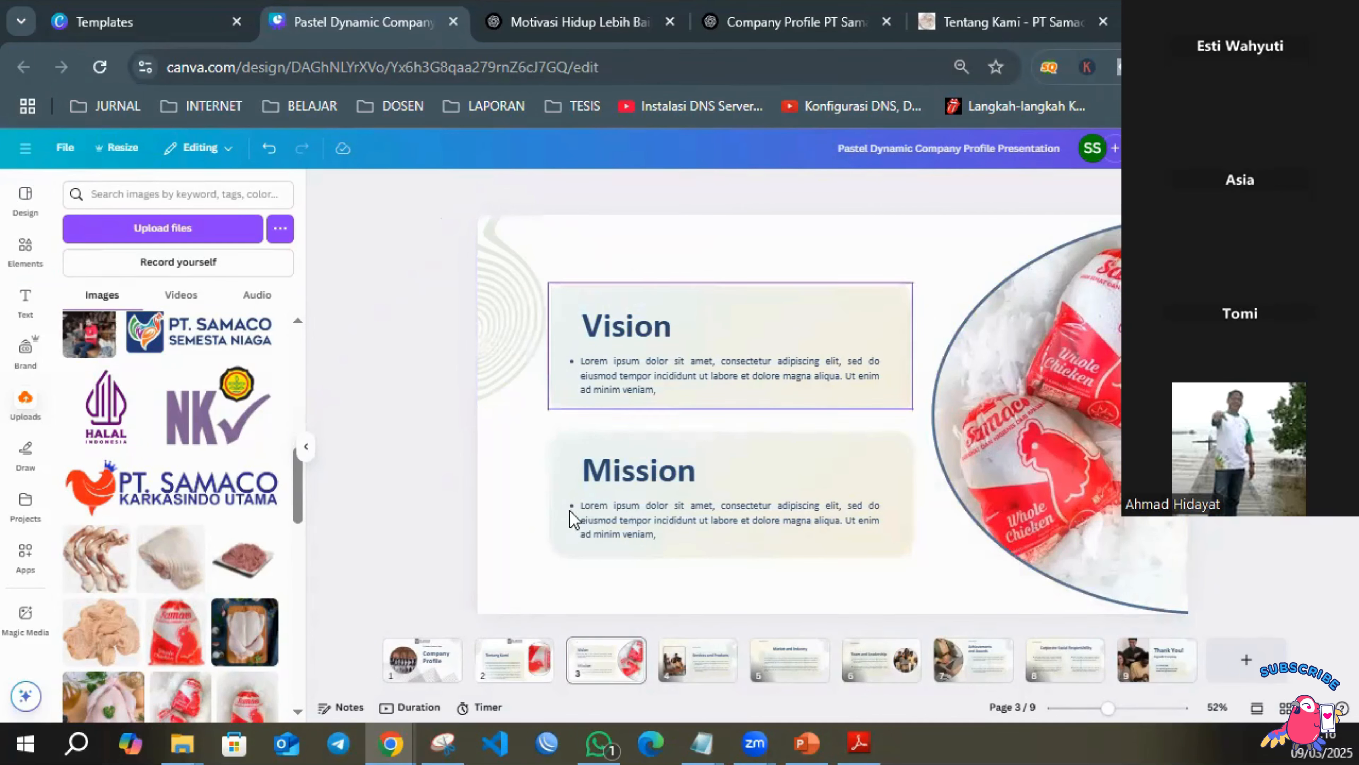
Copy the PT. Samaco Semesta Niaga logo from page 2 to page 3 and compare its placement across the first three pages.
{"action": "left_click", "coordinate": [551, 661]}
{"action": "left_click", "coordinate": [835, 254]}
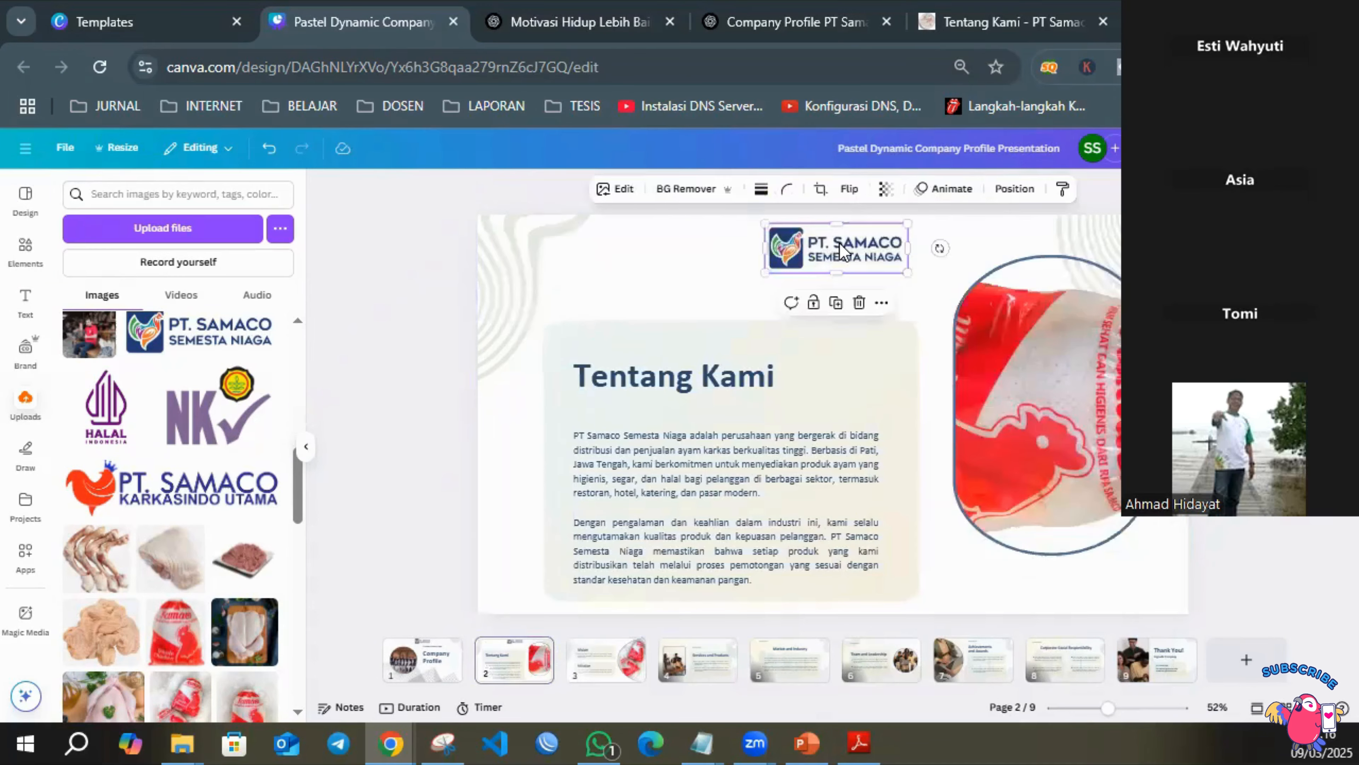
{"action": "left_click", "coordinate": [606, 664]}
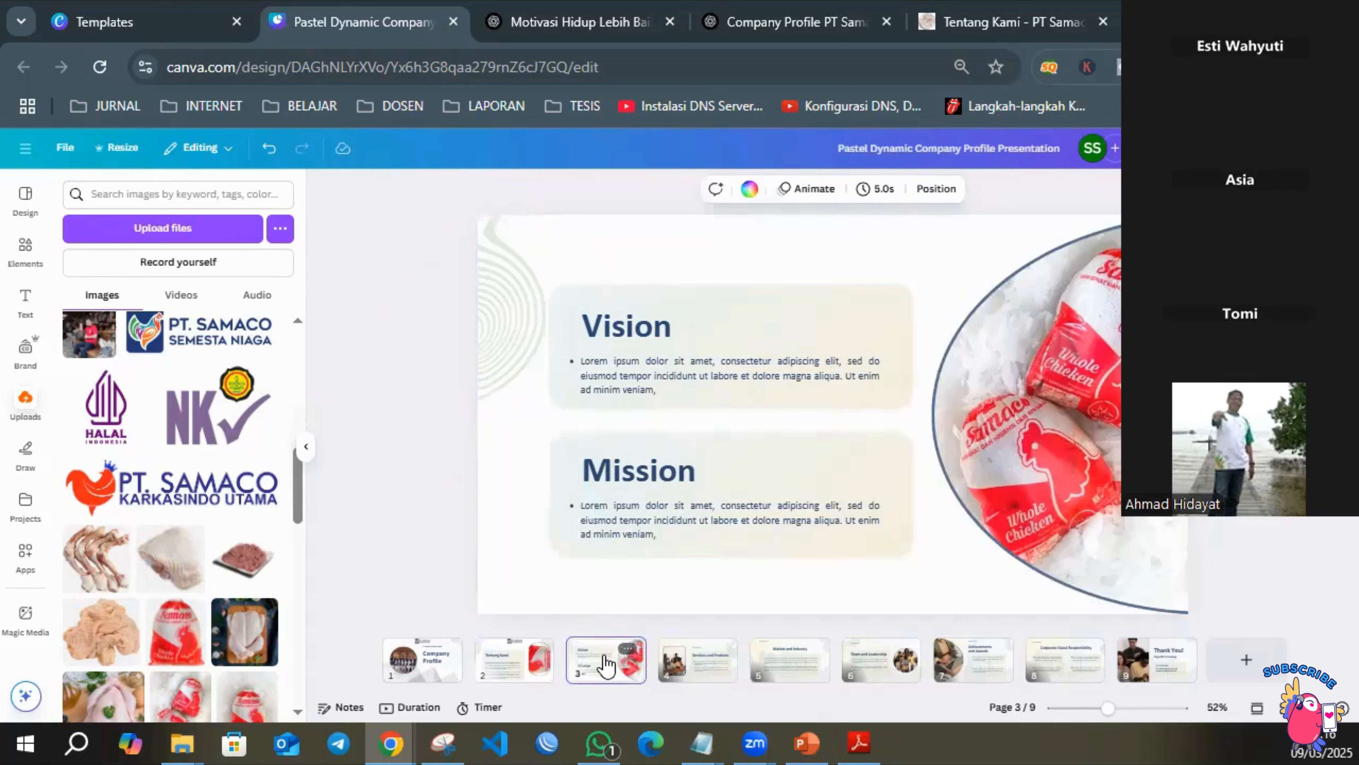
{"action": "key", "text": "ctrl+v"}
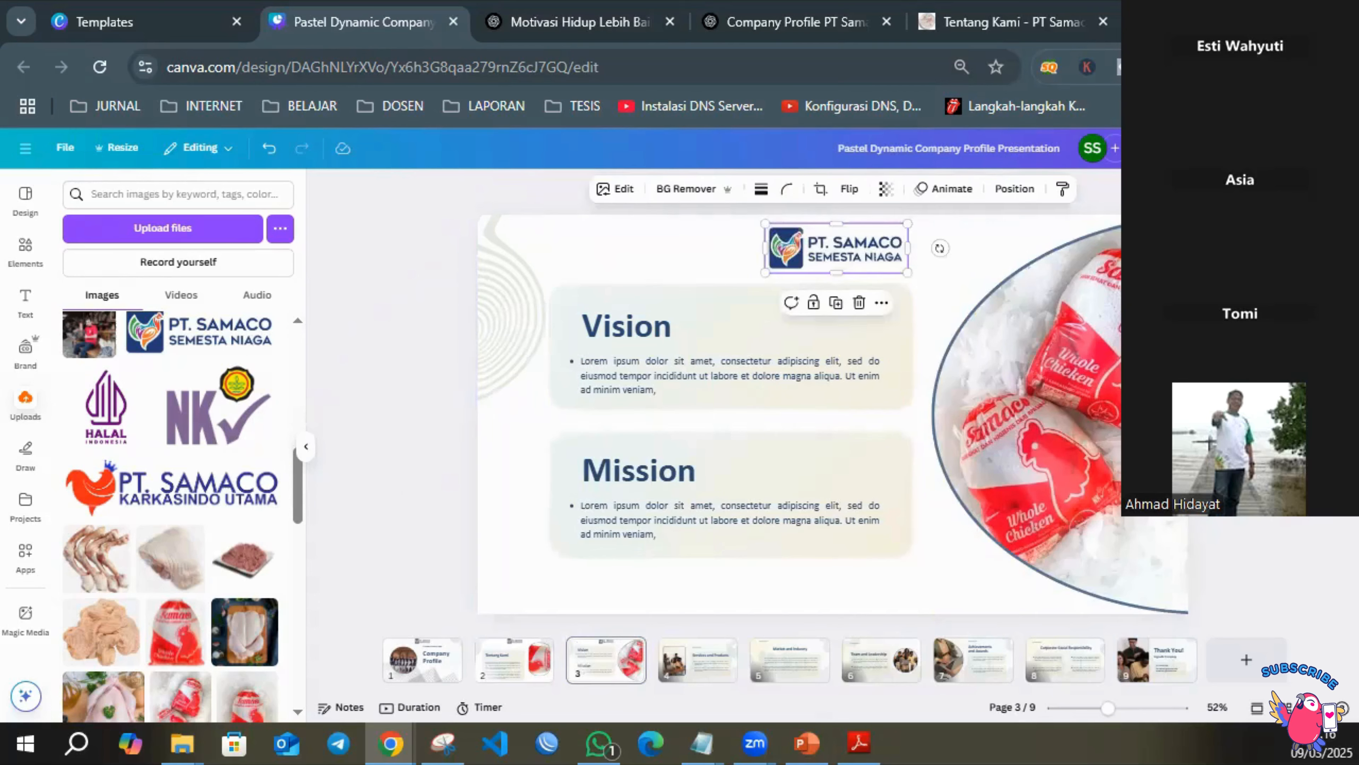
{"action": "left_click", "coordinate": [1263, 428]}
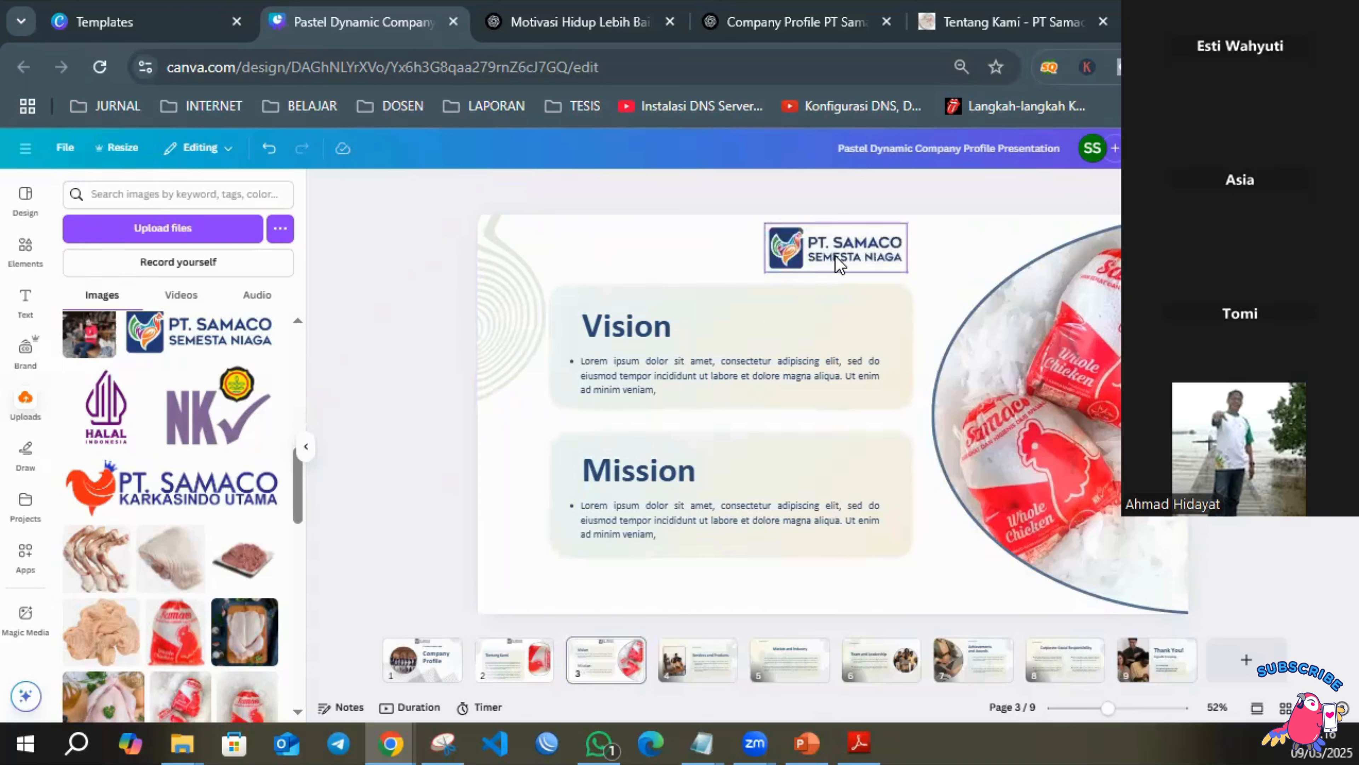
{"action": "left_click", "coordinate": [423, 661]}
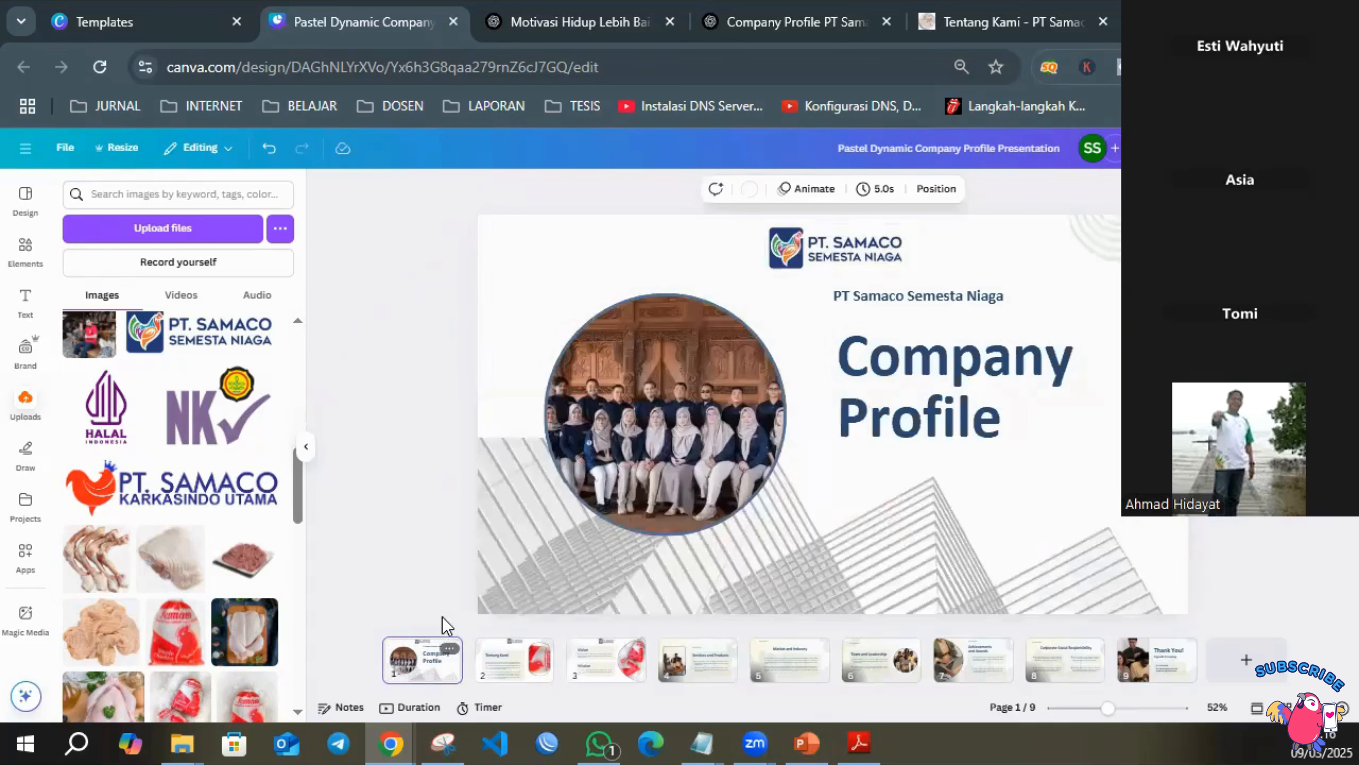
{"action": "left_click", "coordinate": [537, 673]}
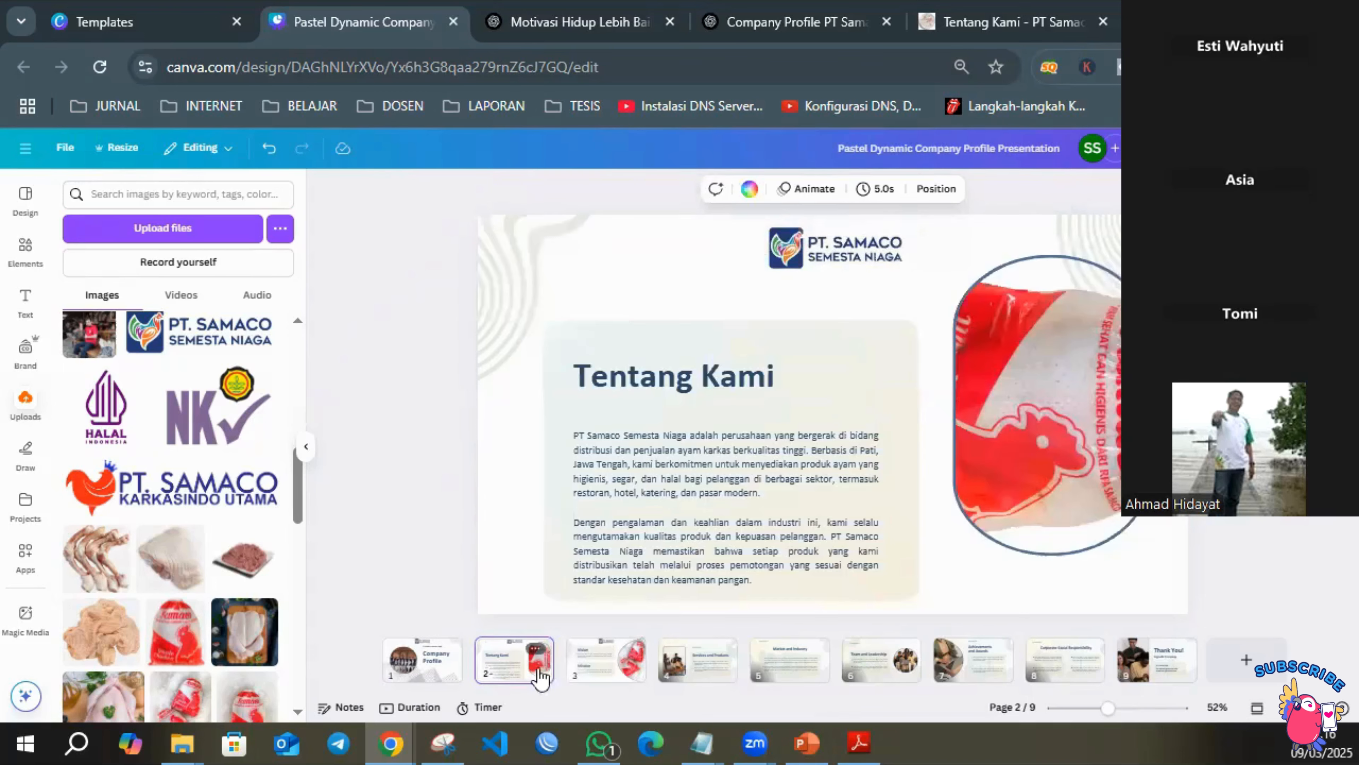
{"action": "left_click", "coordinate": [625, 679]}
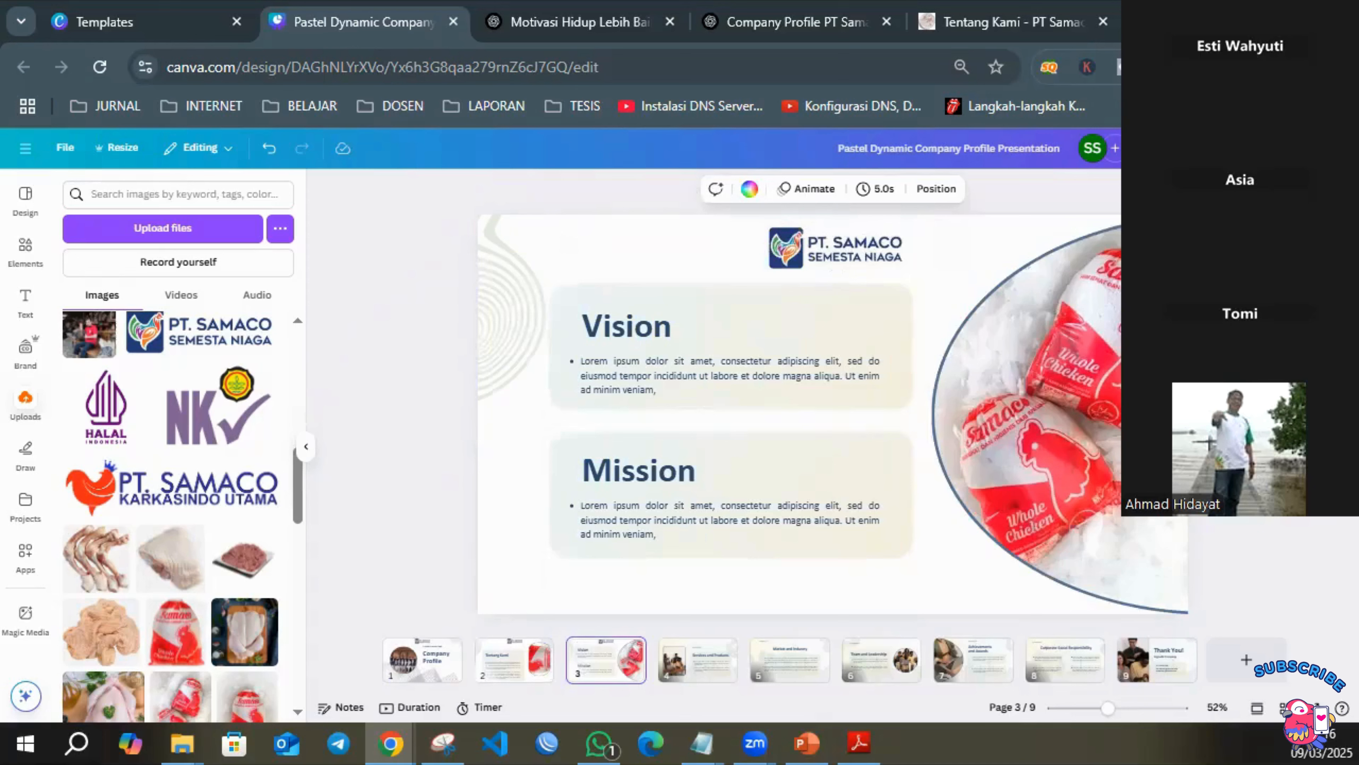
Replace the Vision and Mission headings on page 3 with "Visi" and "Misi".
{"action": "double_click", "coordinate": [628, 333]}
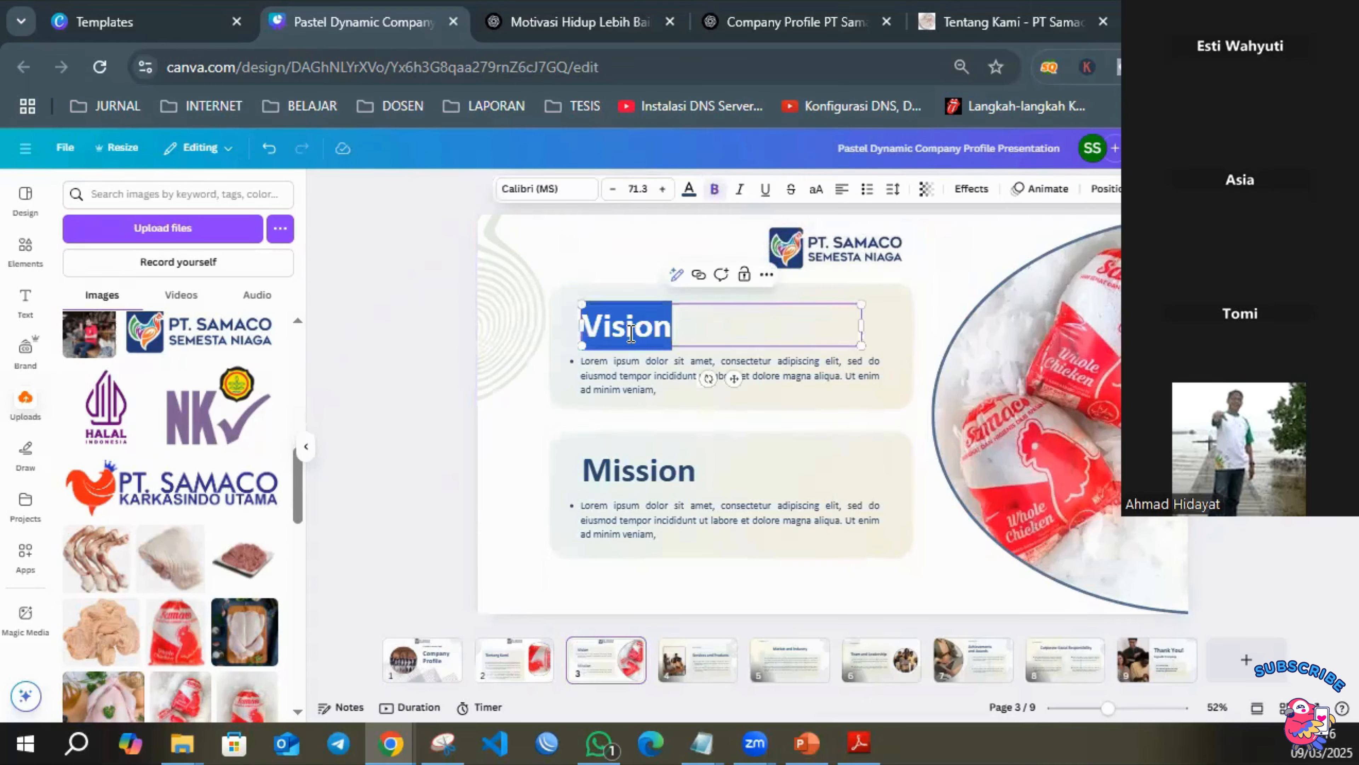
{"action": "type", "text": "V"}
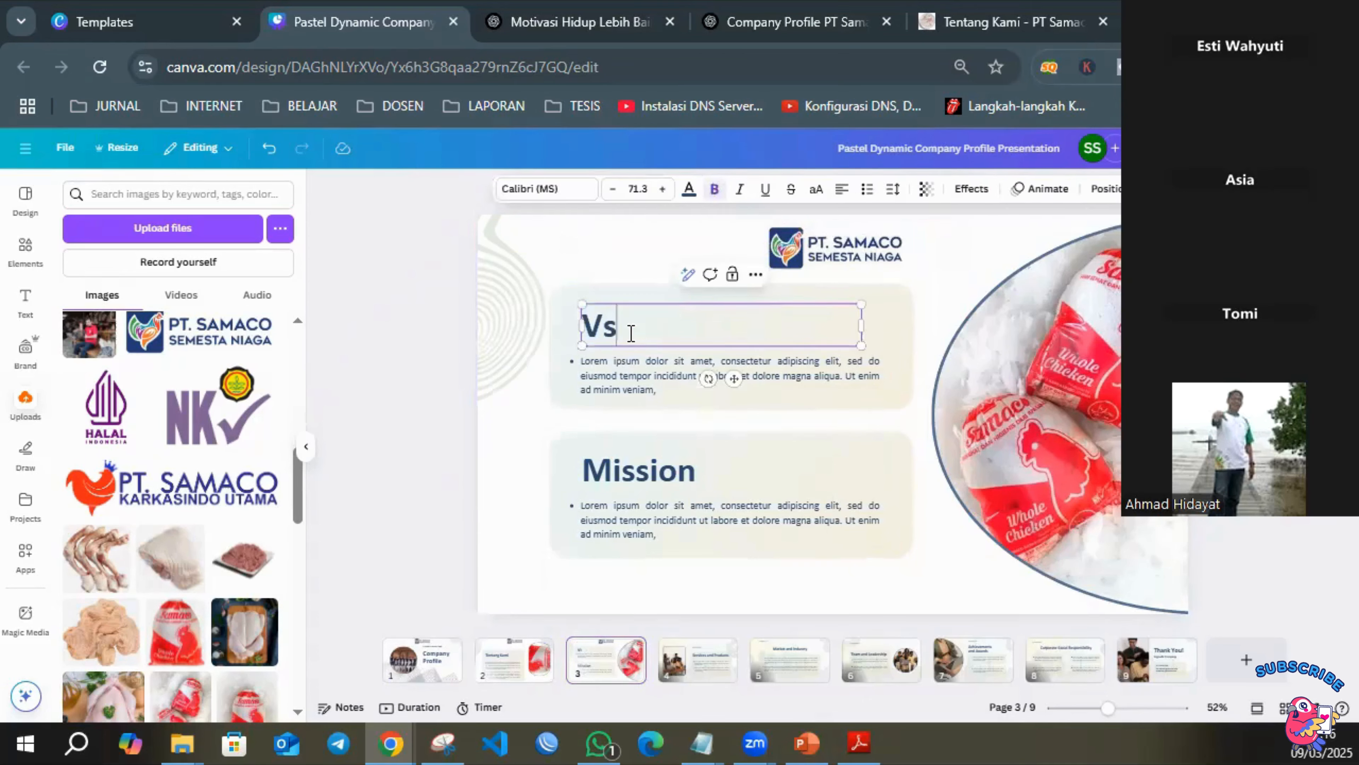
{"action": "type", "text": "isi"}
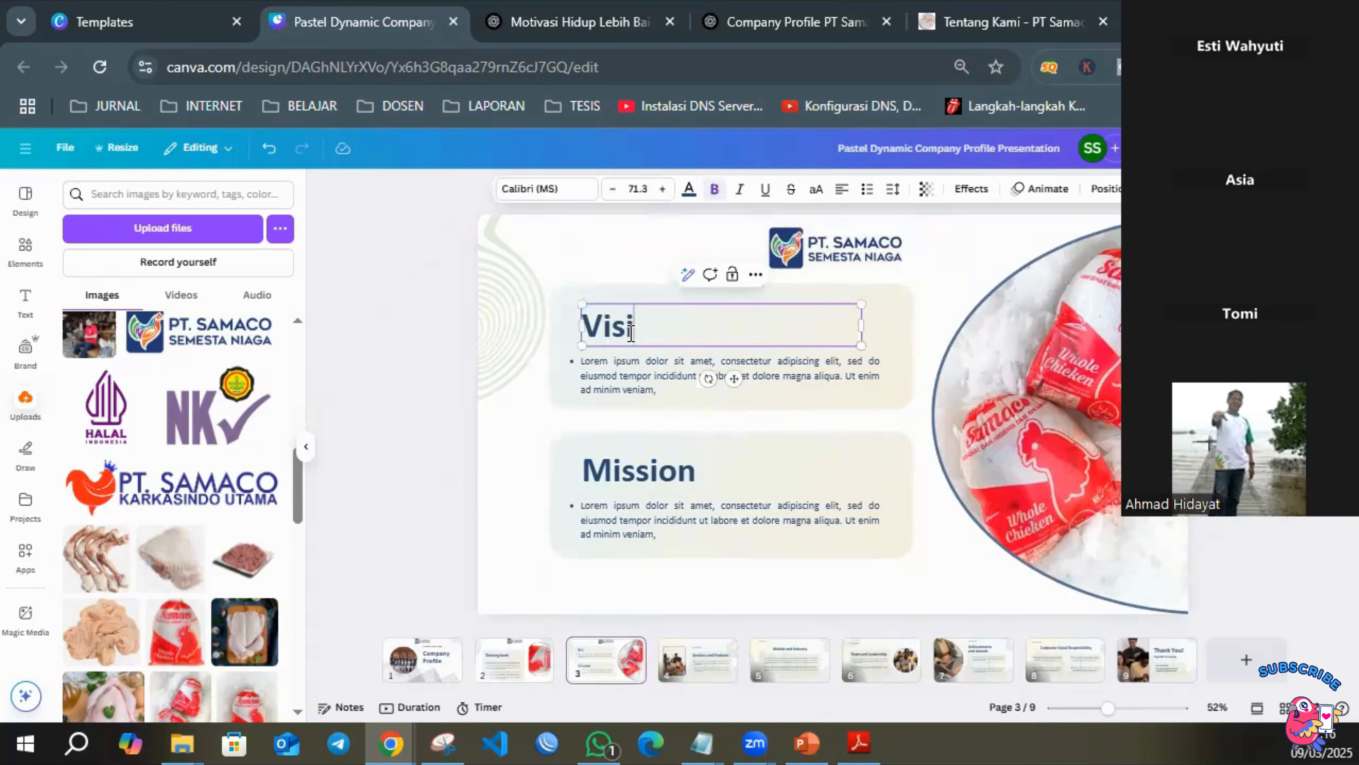
{"action": "left_click", "coordinate": [639, 463]}
{"action": "double_click", "coordinate": [640, 463]}
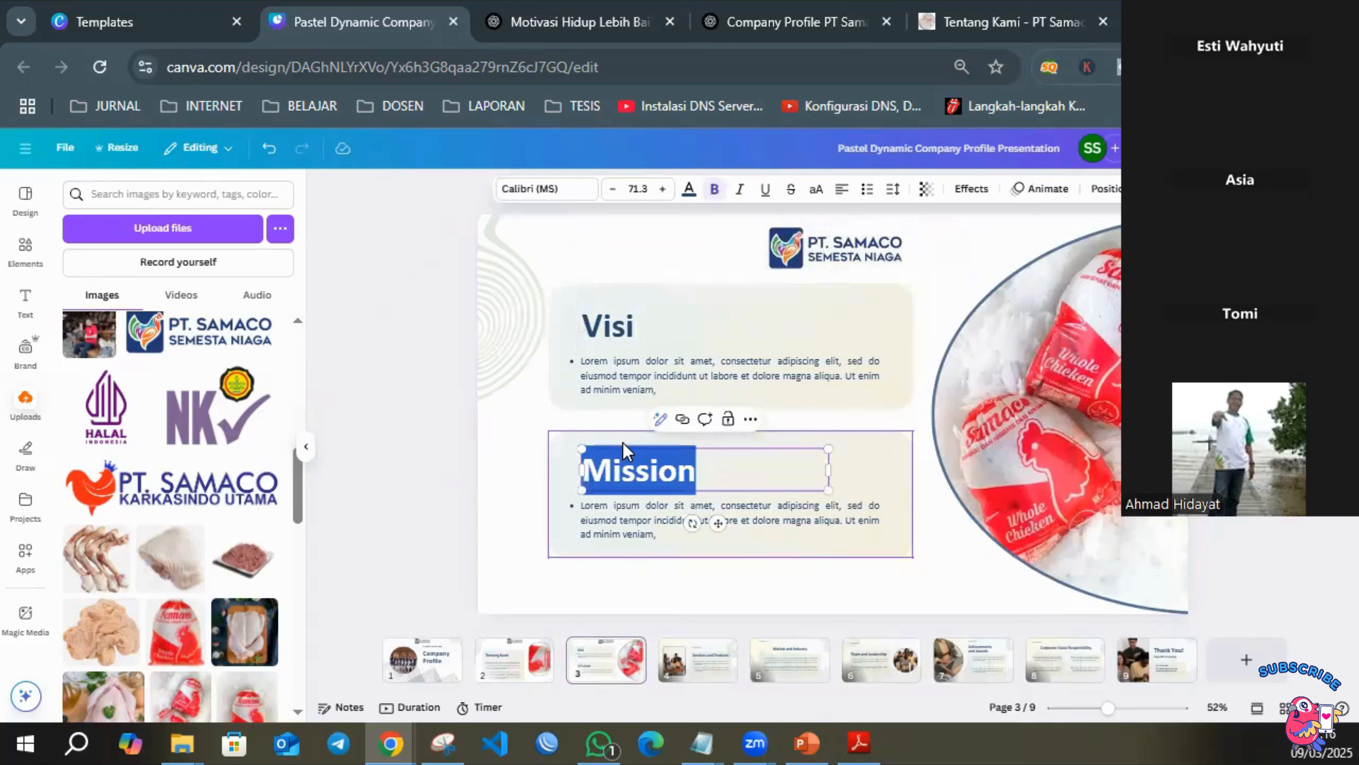
{"action": "type", "text": "Misi"}
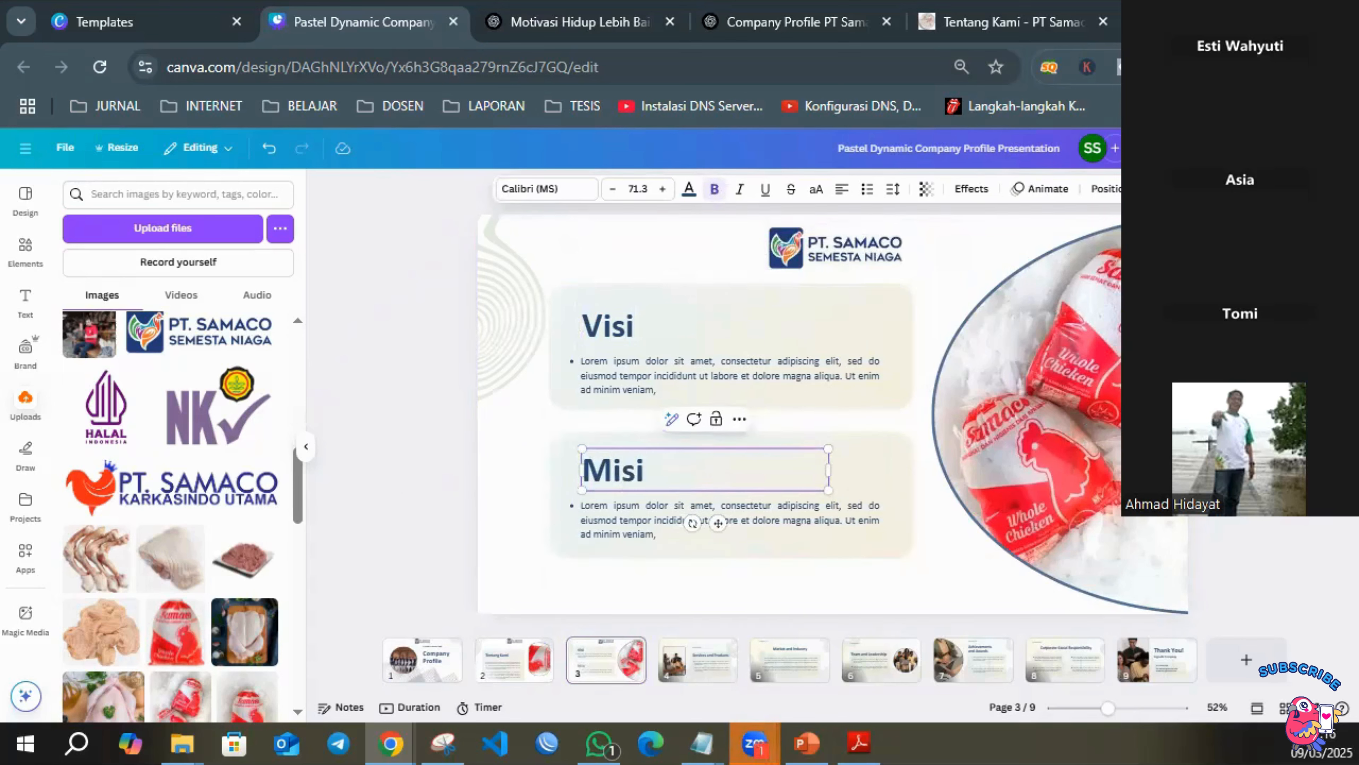
{"action": "key", "text": "alt+Tab"}
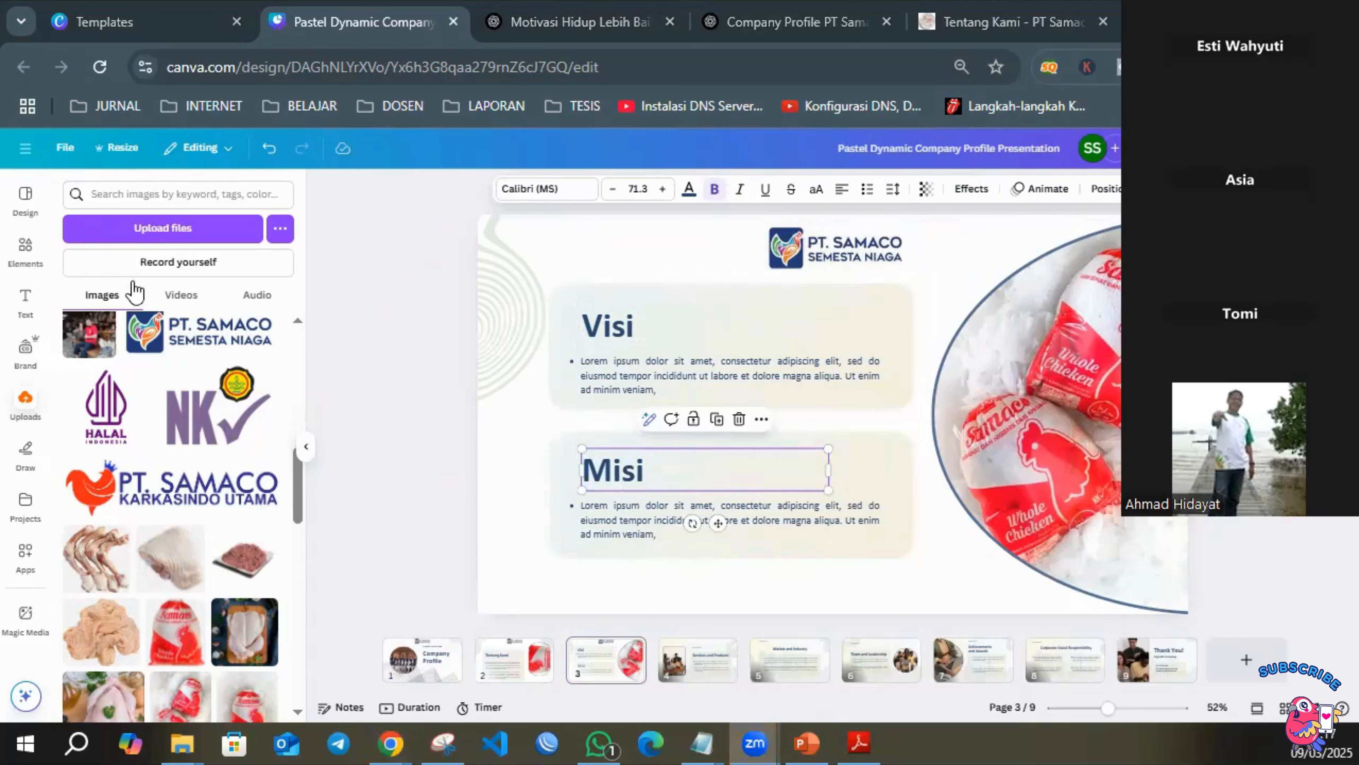
Delete the Services and Products page and the Market and Industry page.
{"action": "left_click", "coordinate": [811, 594]}
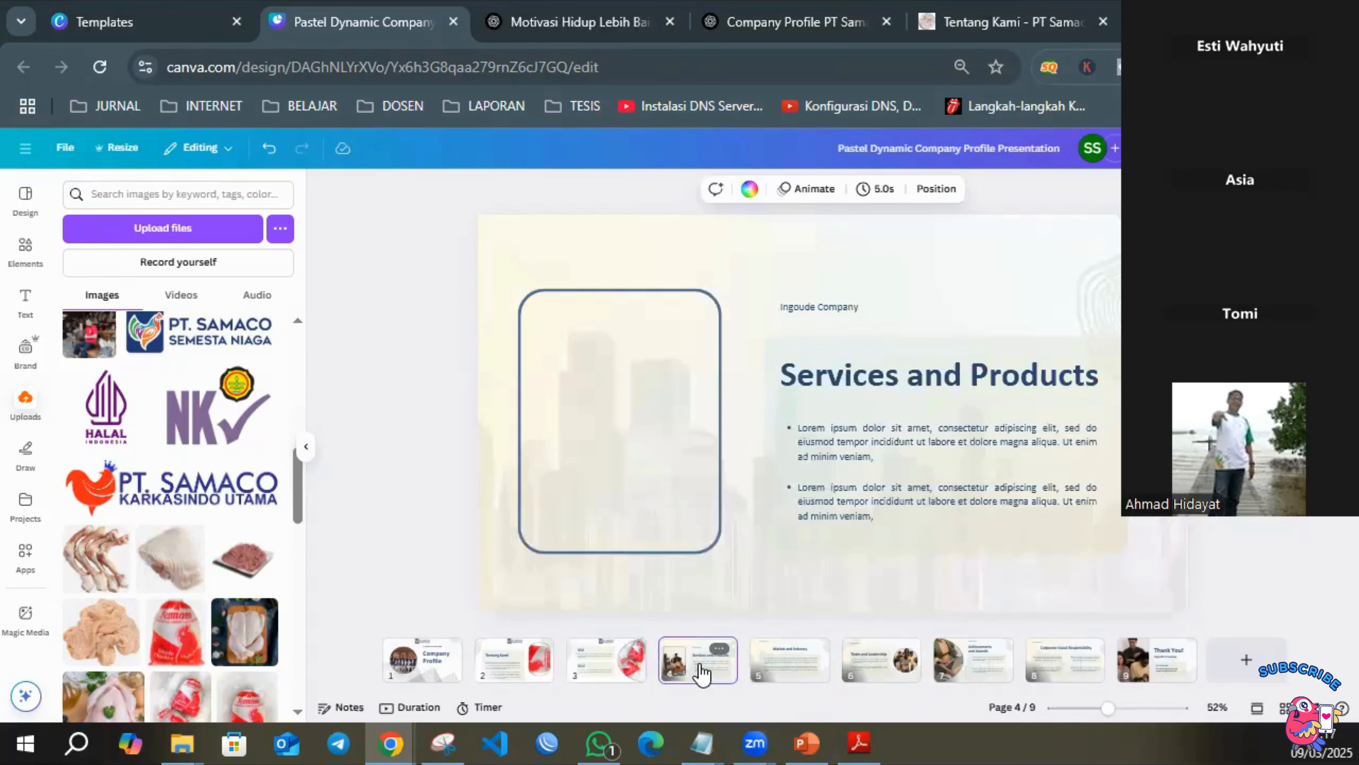
{"action": "key", "text": "Delete"}
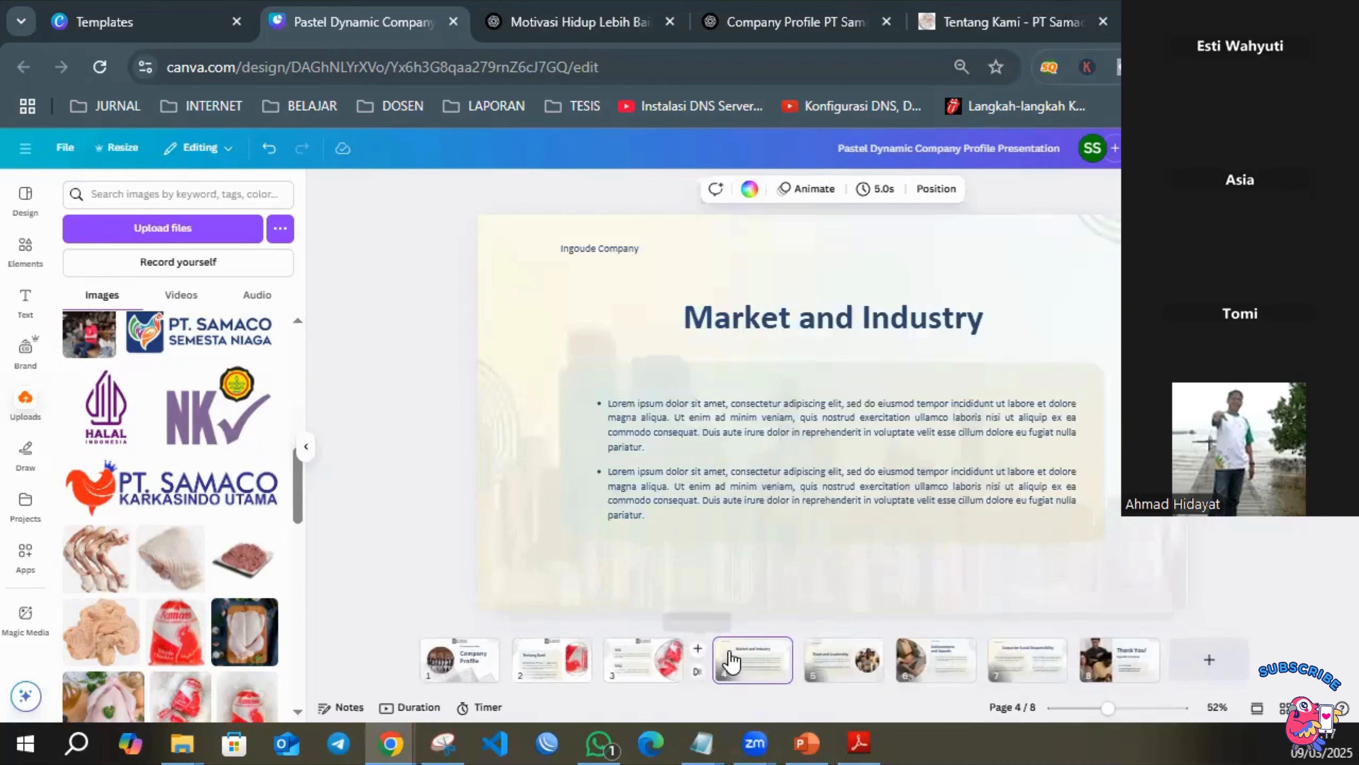
{"action": "key", "text": "Delete"}
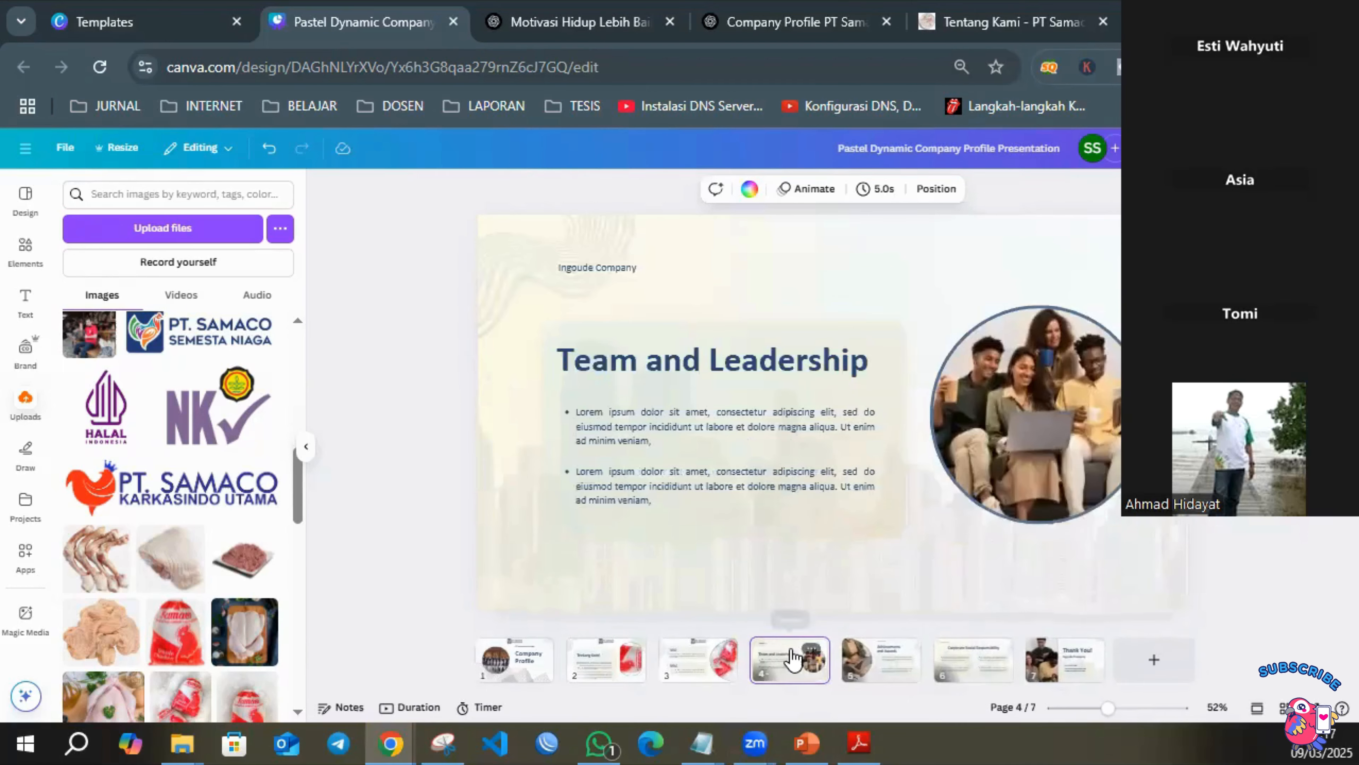
Delete the three template pages from Team and Leadership through Corporate Social Responsibility.
{"action": "key", "text": "Delete"}
{"action": "key", "text": "Delete"}
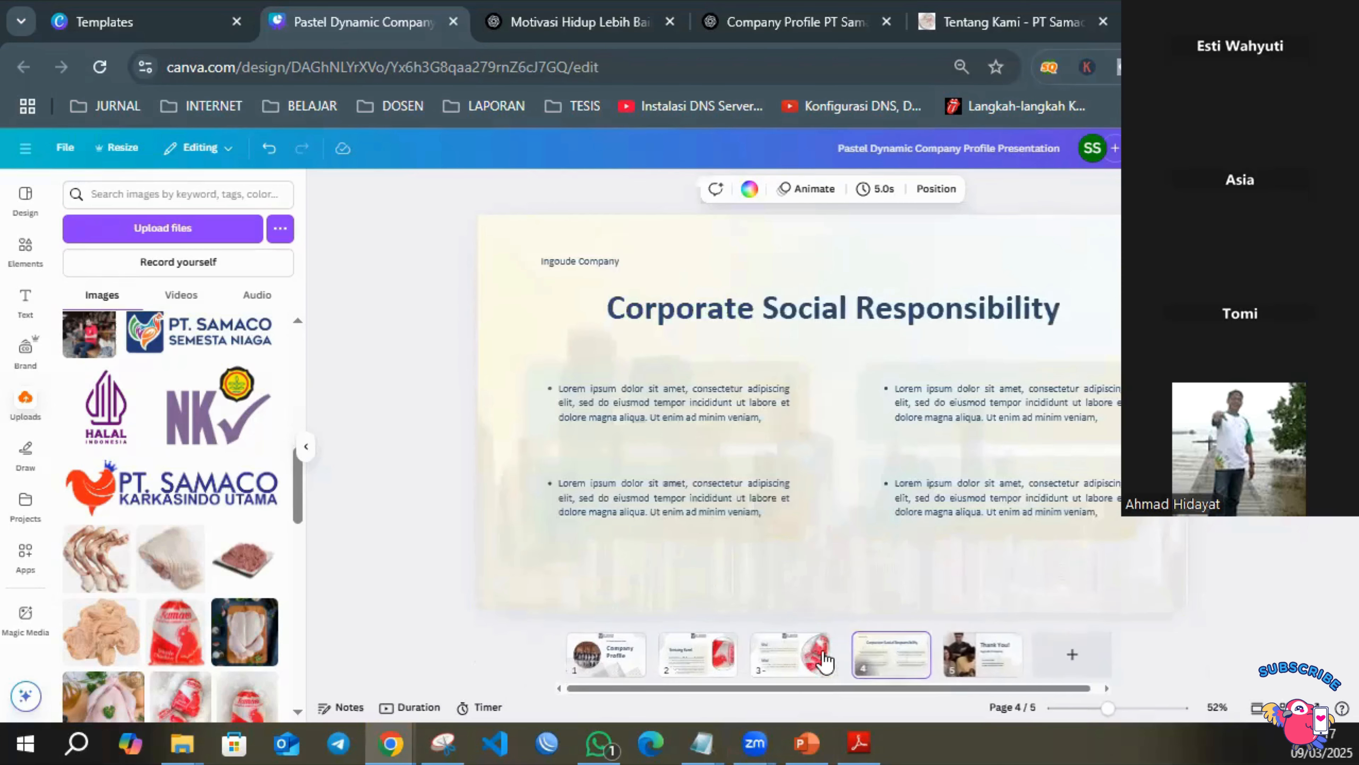
{"action": "key", "text": "Delete"}
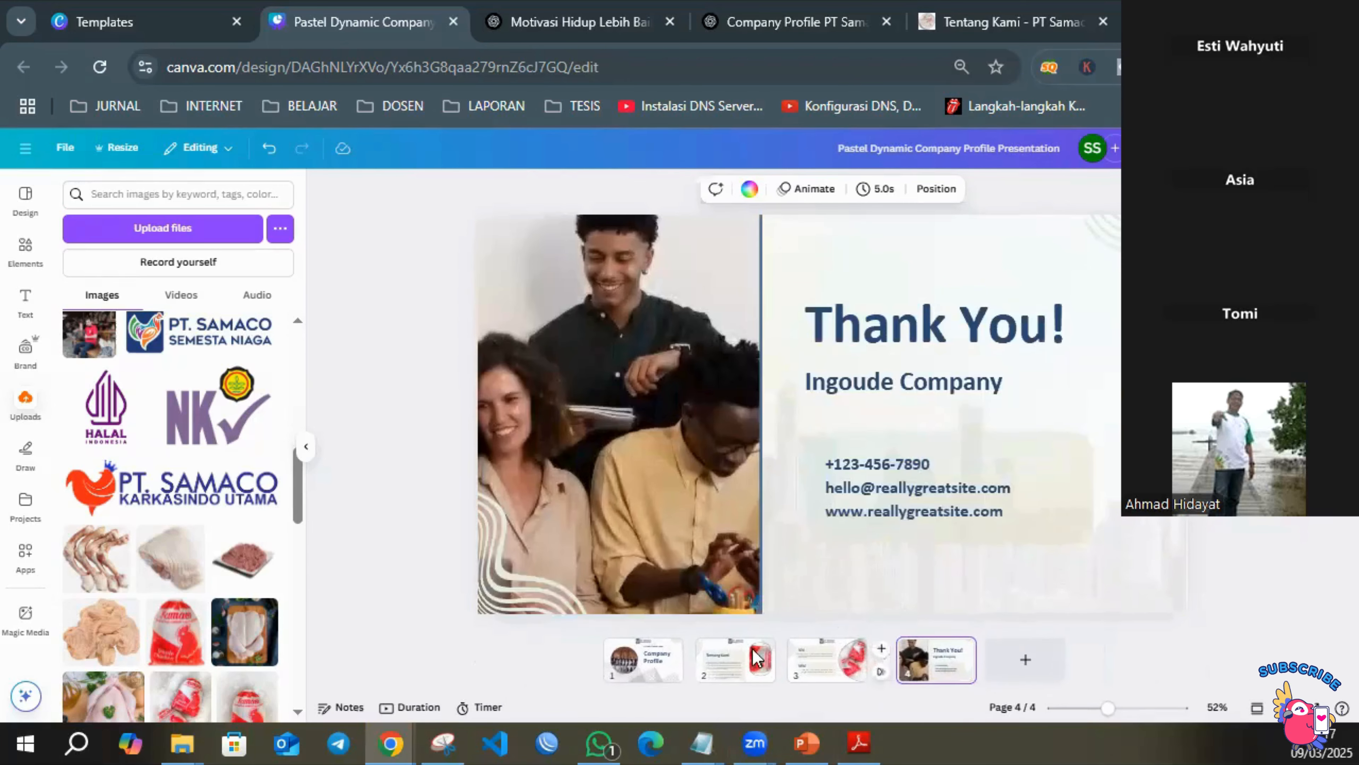
Replace the team photo on the Thank You page with the packaged whole chicken image and delete the page's faded city skyline.
{"action": "left_click", "coordinate": [664, 664]}
{"action": "left_click", "coordinate": [741, 664]}
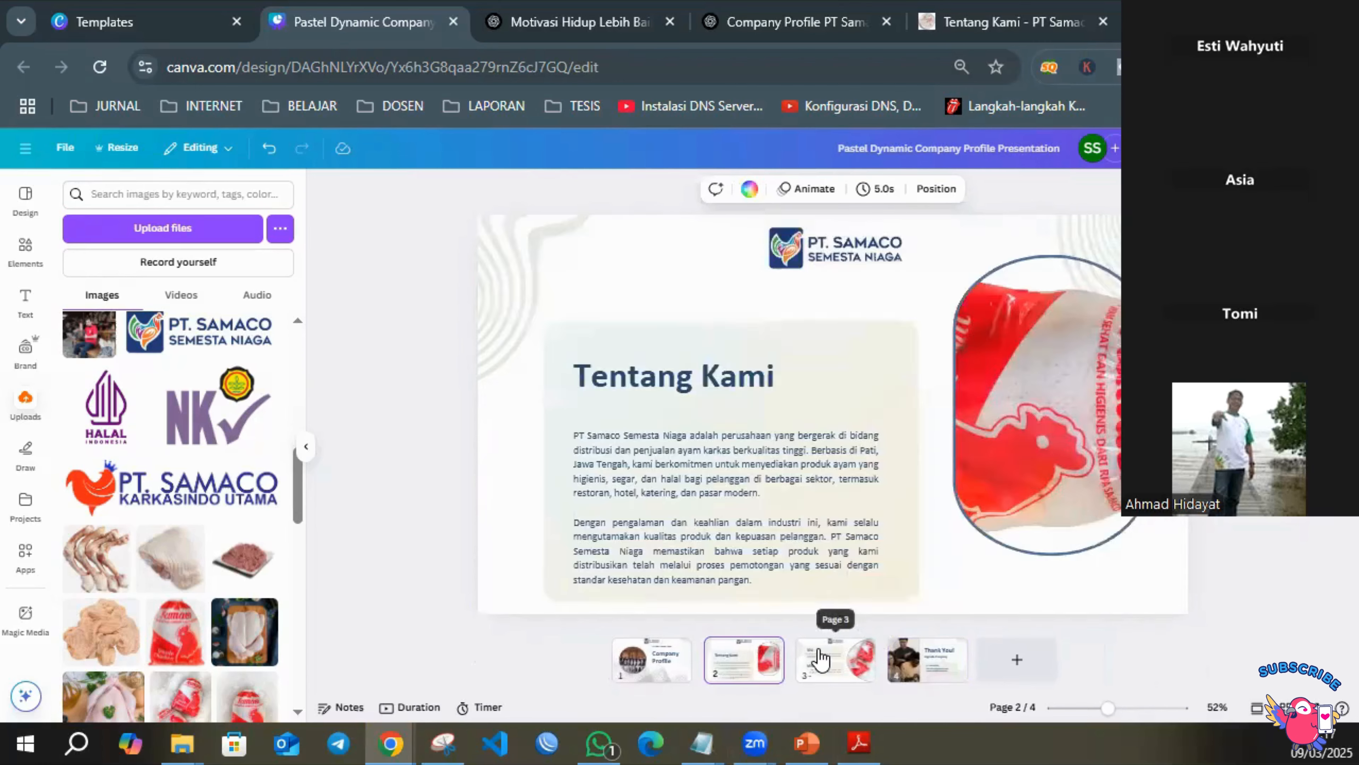
{"action": "left_click", "coordinate": [823, 659]}
{"action": "left_click", "coordinate": [927, 664]}
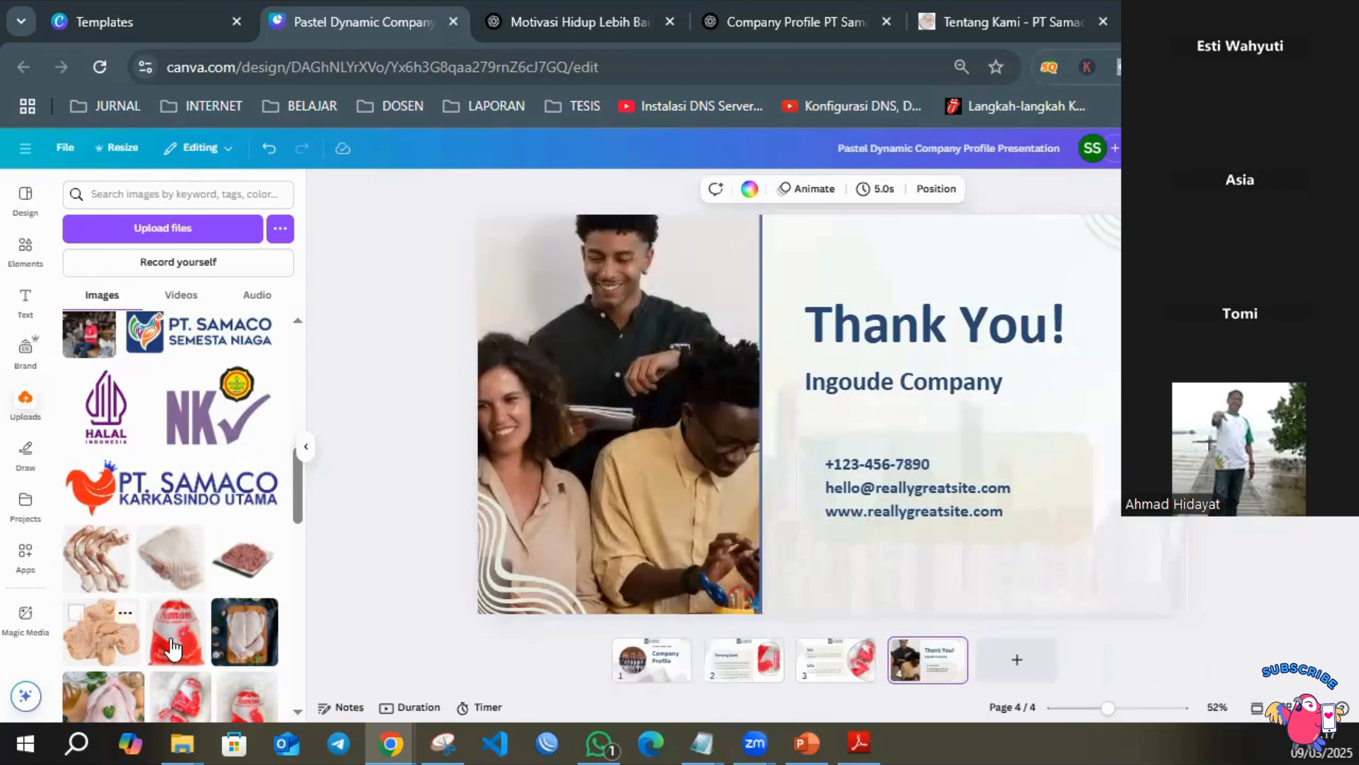
{"action": "left_click_drag", "start_coordinate": [179, 688], "coordinate": [568, 423]}
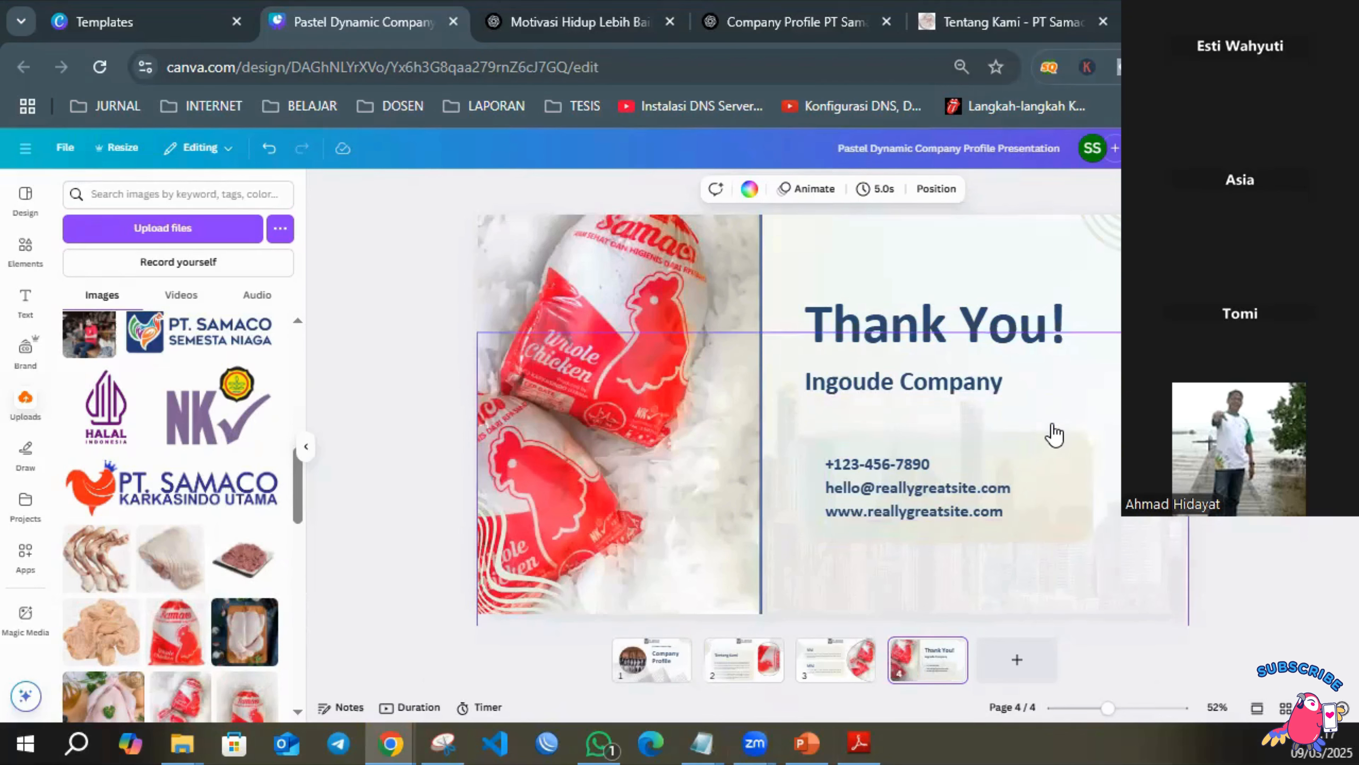
{"action": "left_click", "coordinate": [1118, 560]}
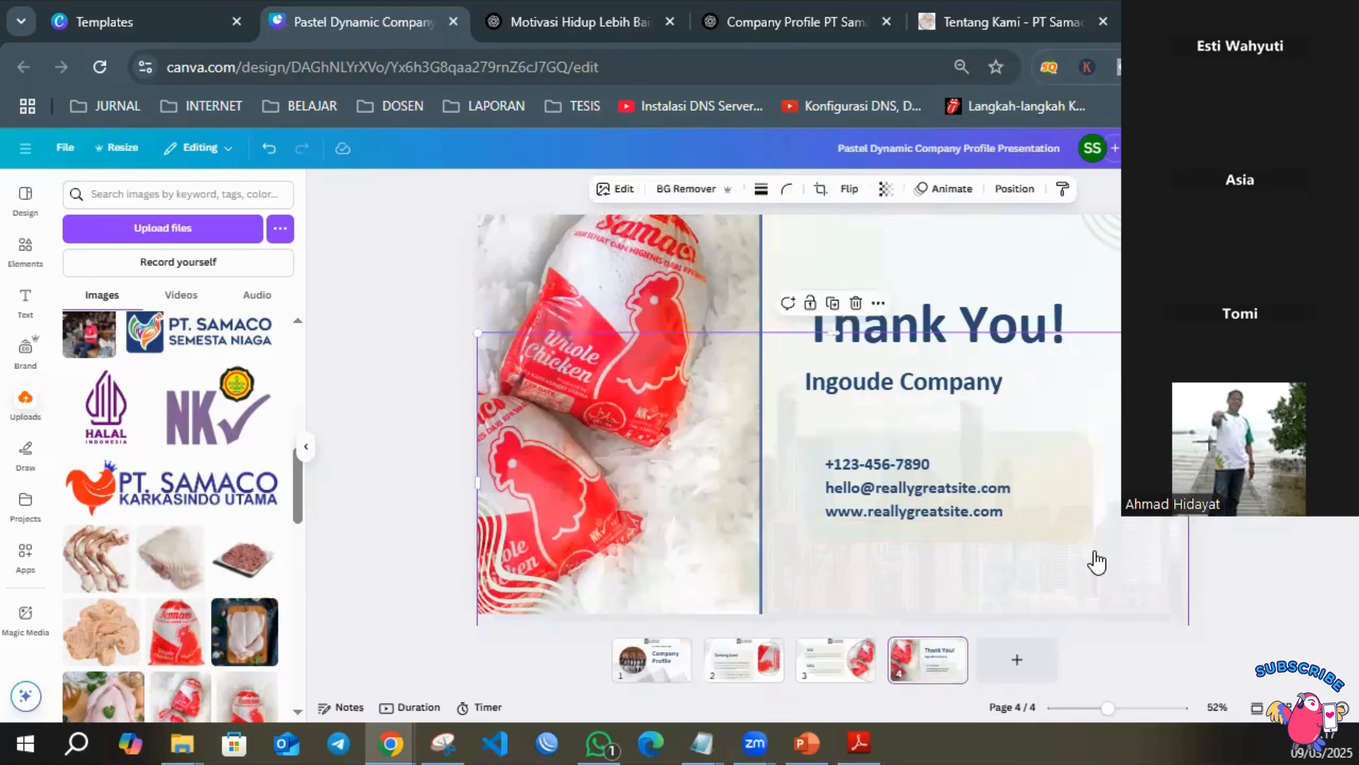
{"action": "key", "text": "Delete"}
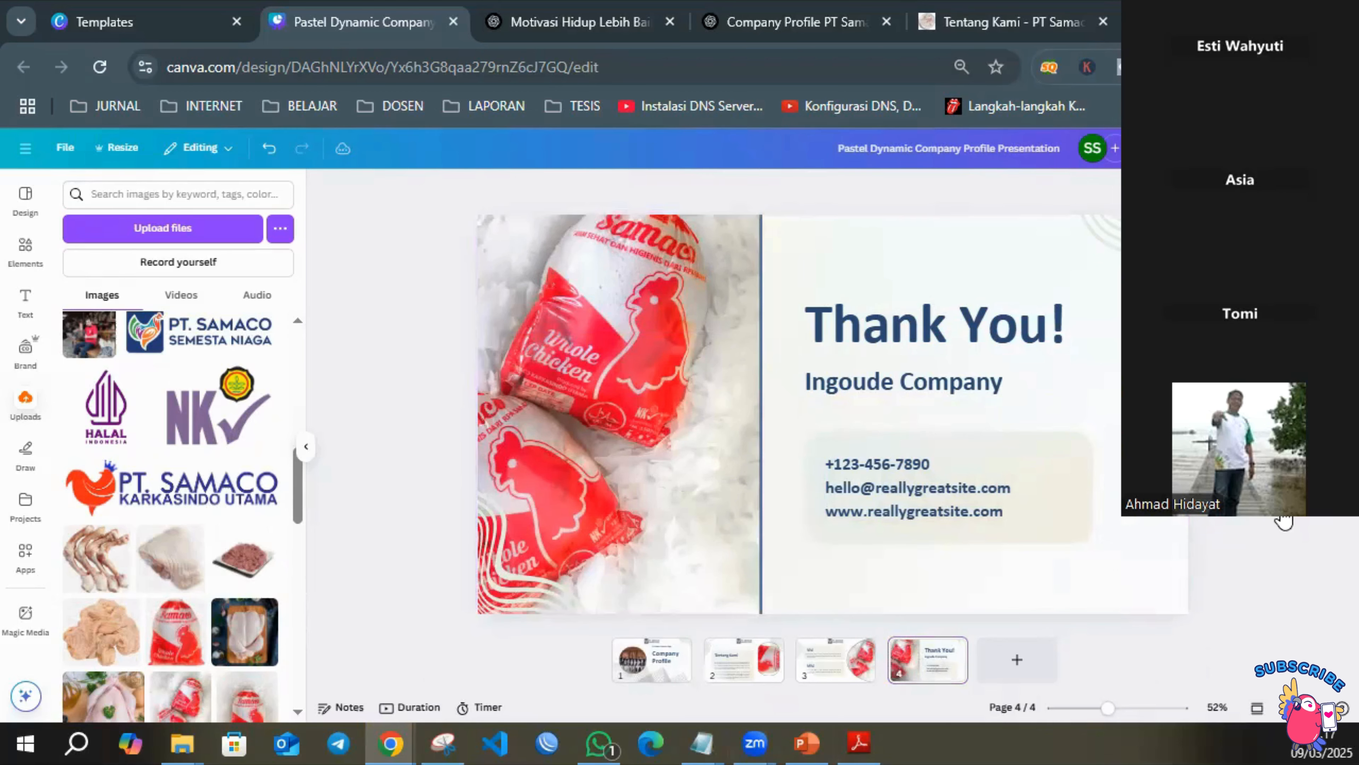
{"action": "left_click", "coordinate": [676, 679]}
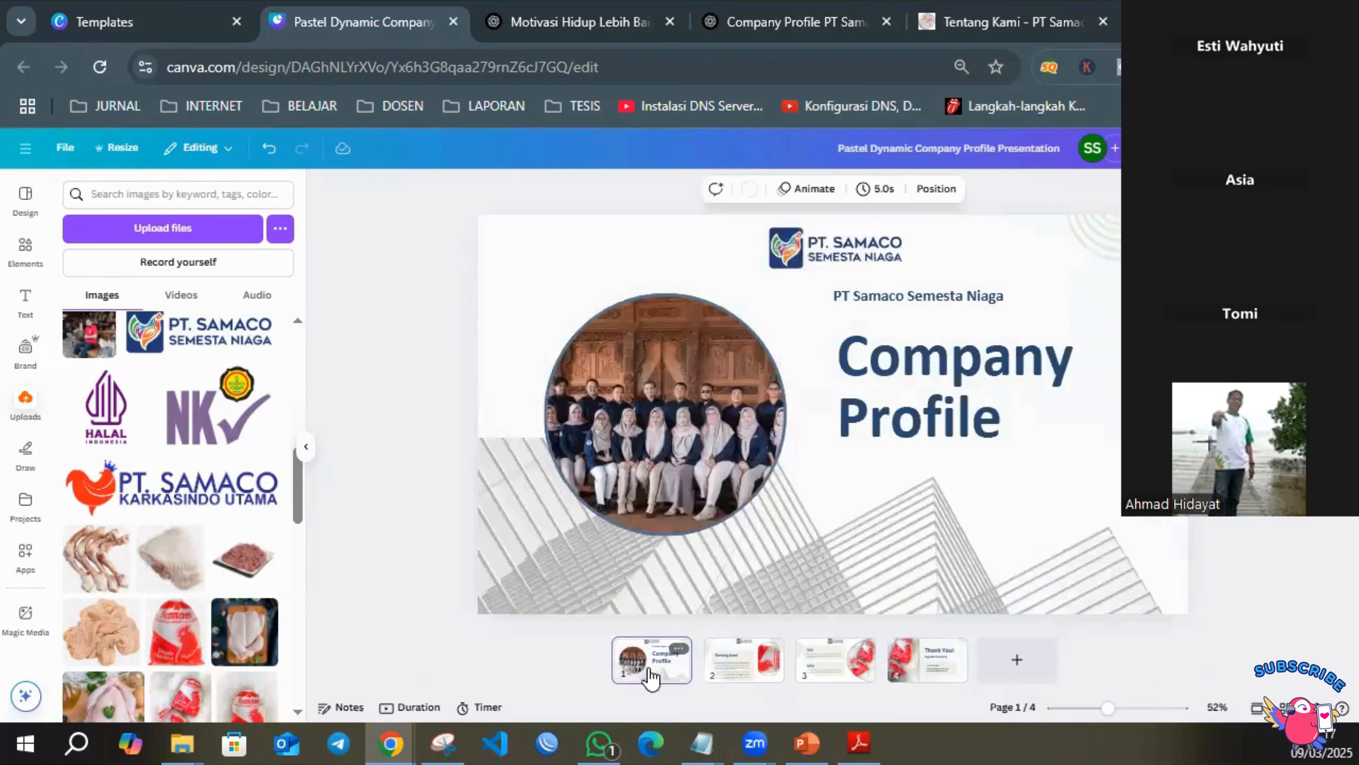
{"action": "left_click", "coordinate": [754, 676]}
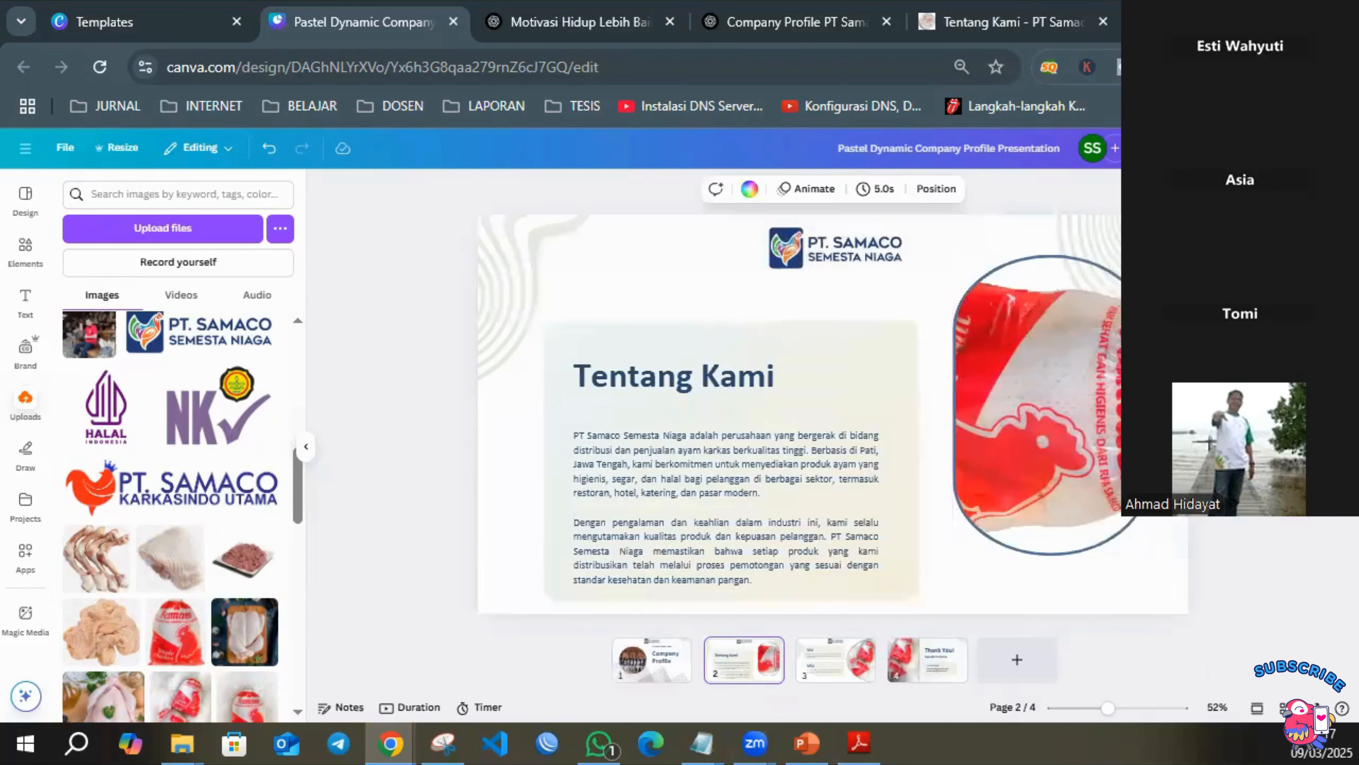
{"action": "left_click", "coordinate": [664, 660]}
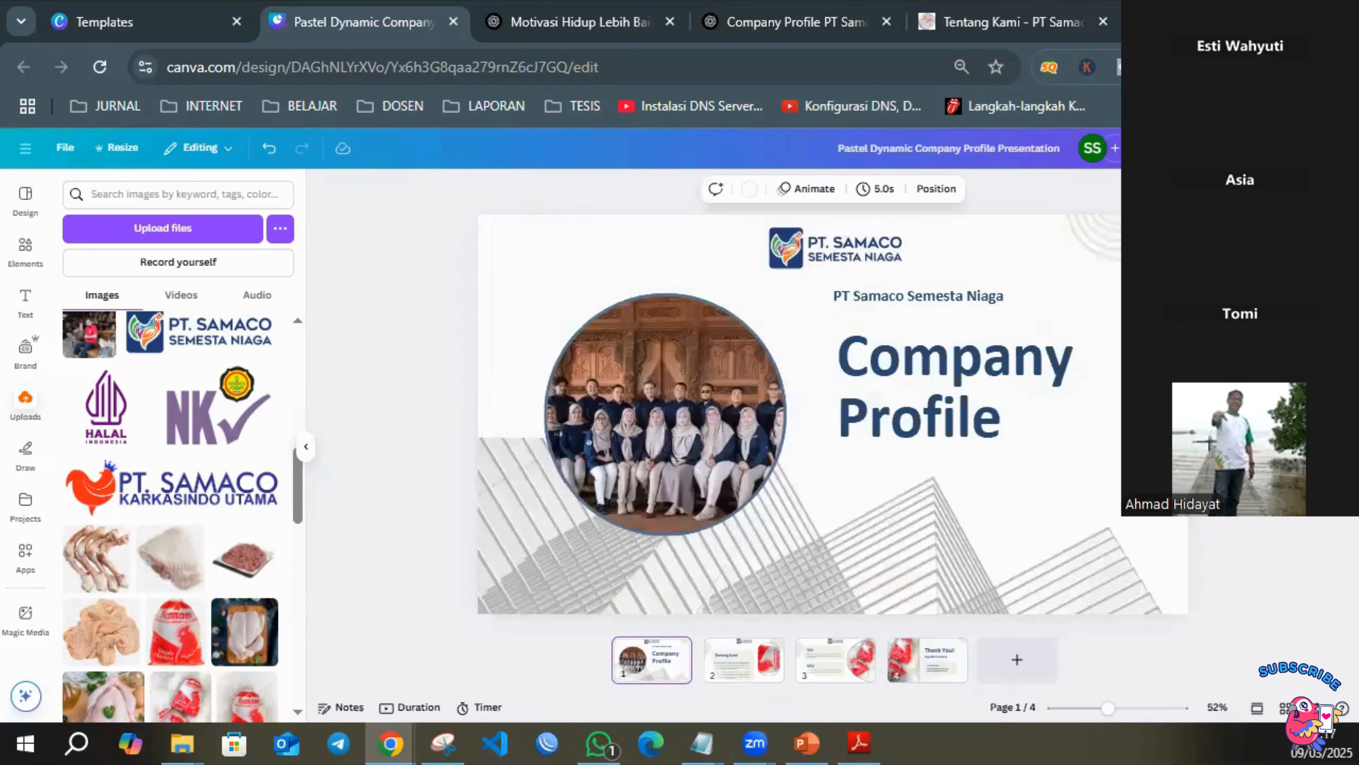
{"action": "left_click", "coordinate": [1312, 148]}
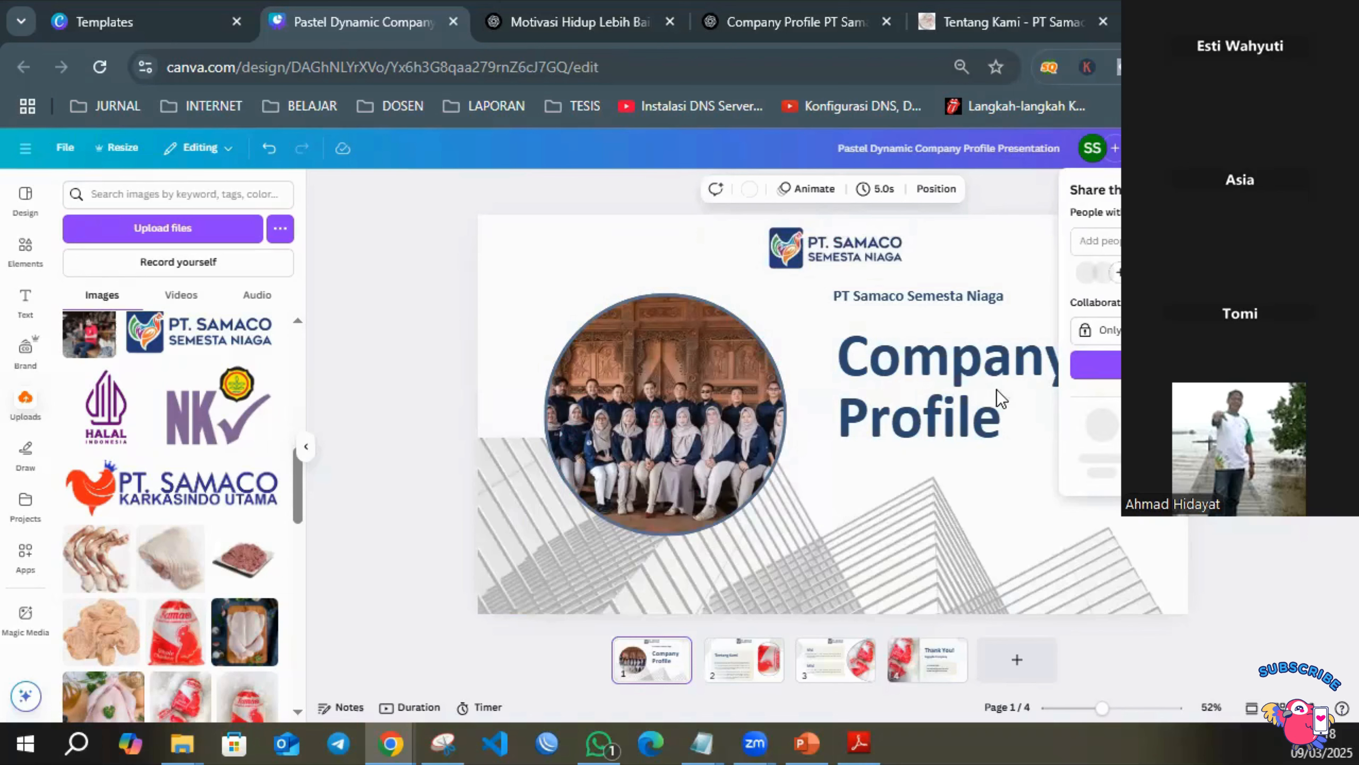
{"action": "left_click", "coordinate": [992, 234]}
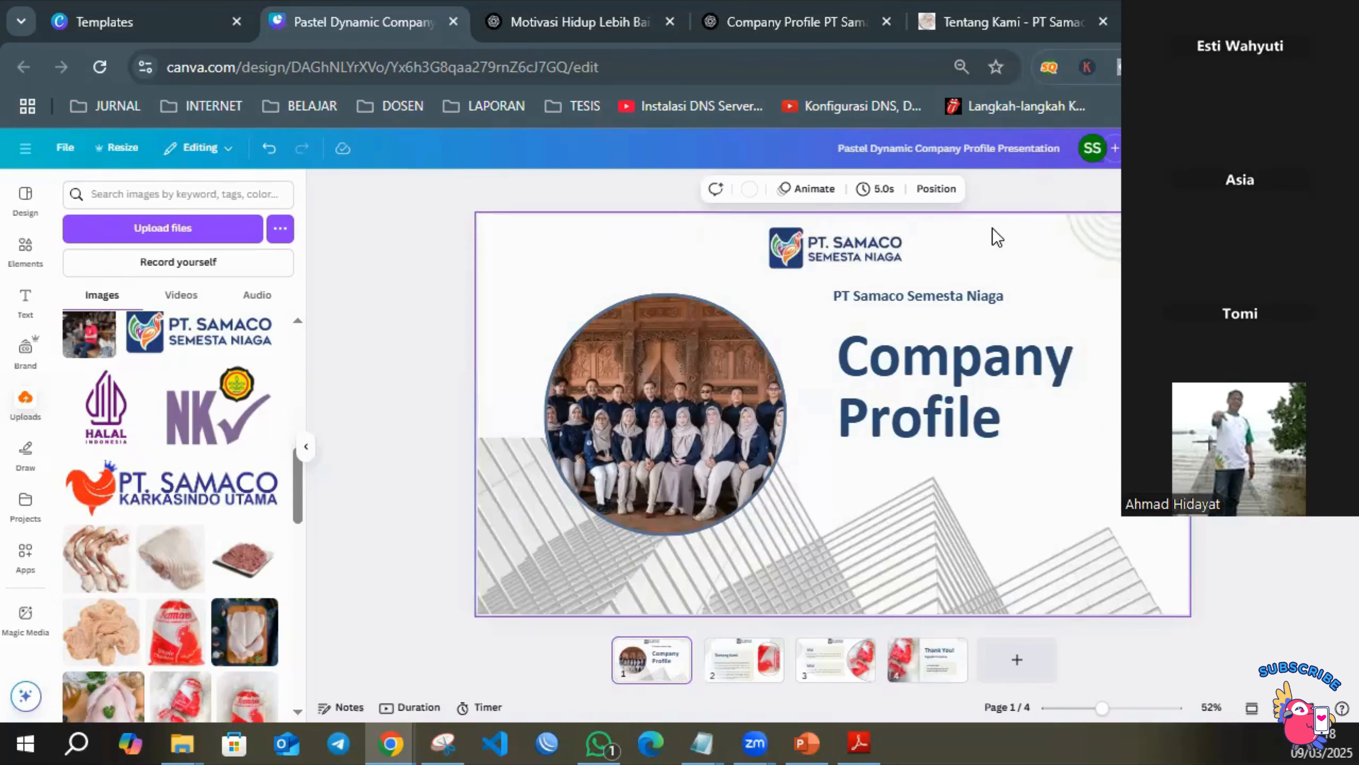
Download the presentation in Microsoft PowerPoint format.
{"action": "left_click", "coordinate": [1318, 148]}
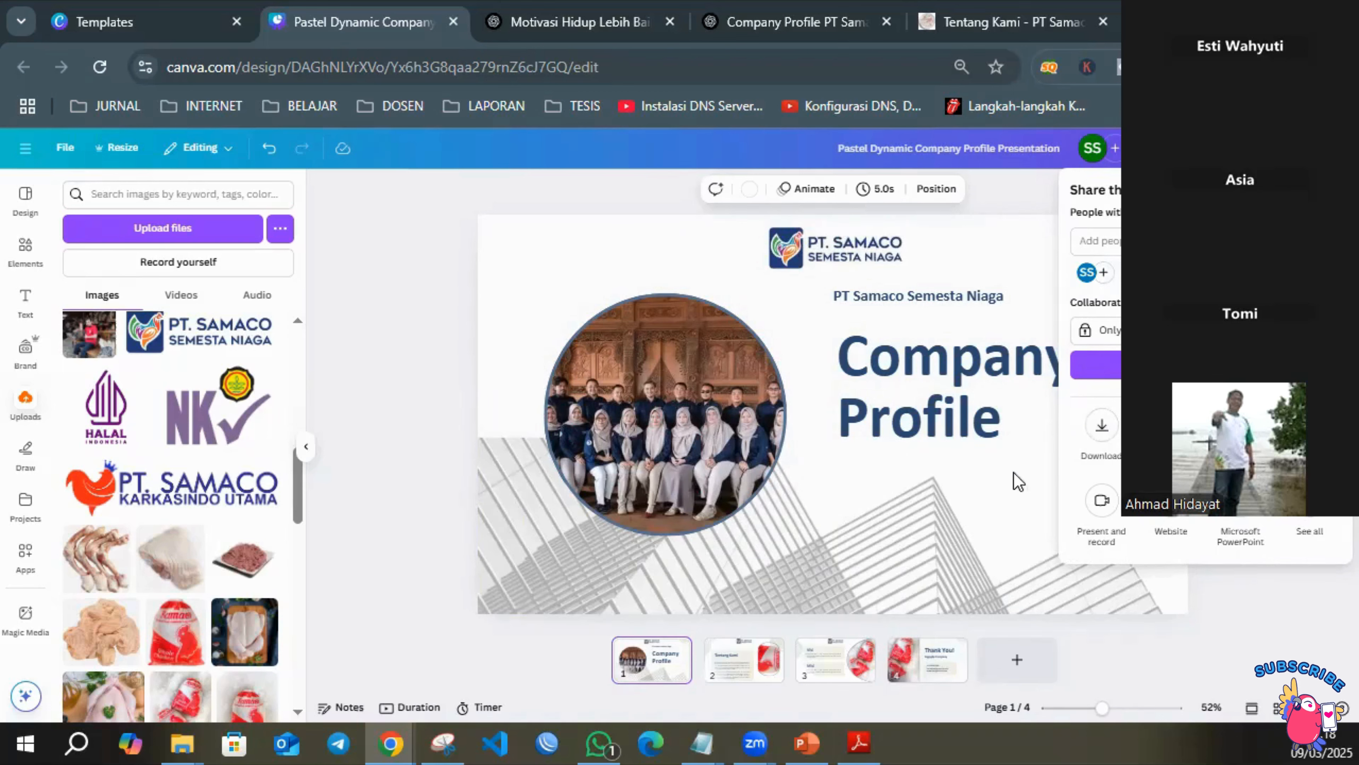
{"action": "left_click", "coordinate": [1241, 530]}
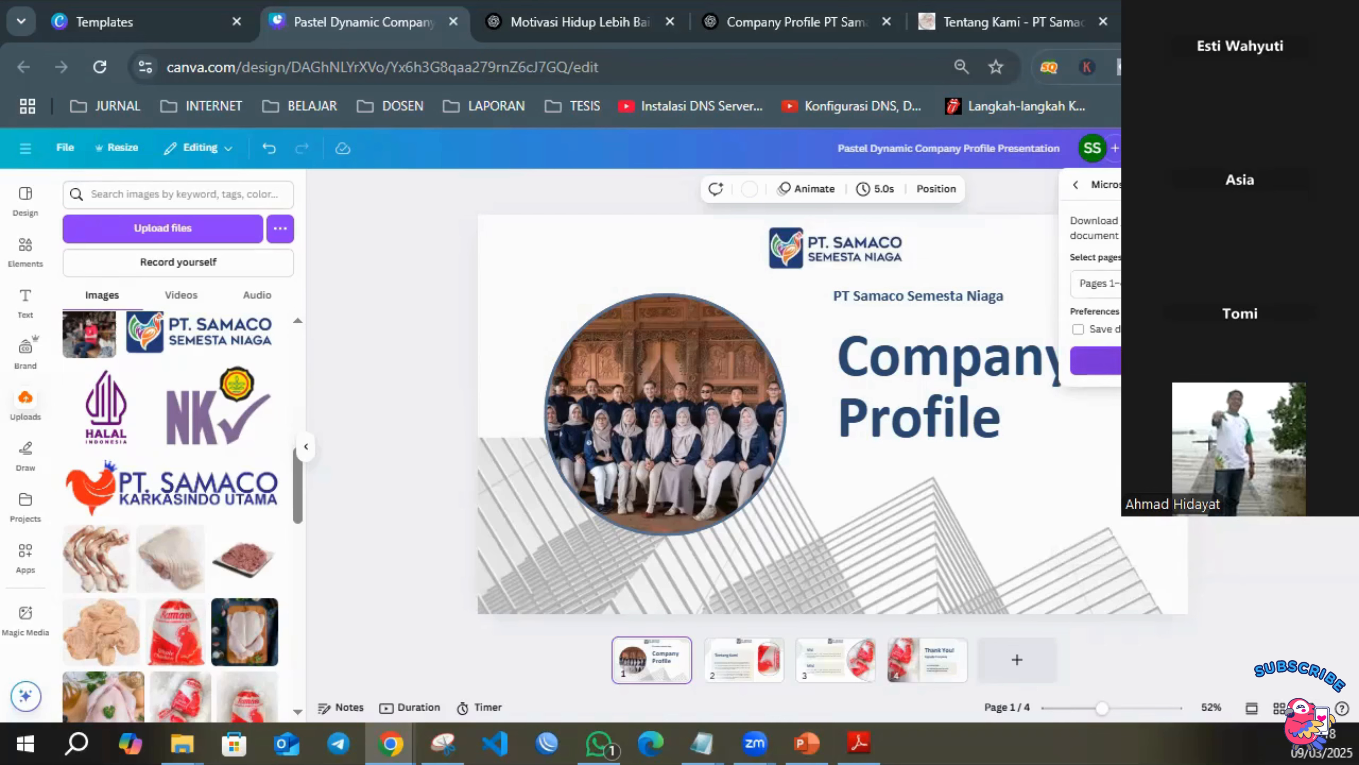
{"action": "left_click", "coordinate": [1172, 360]}
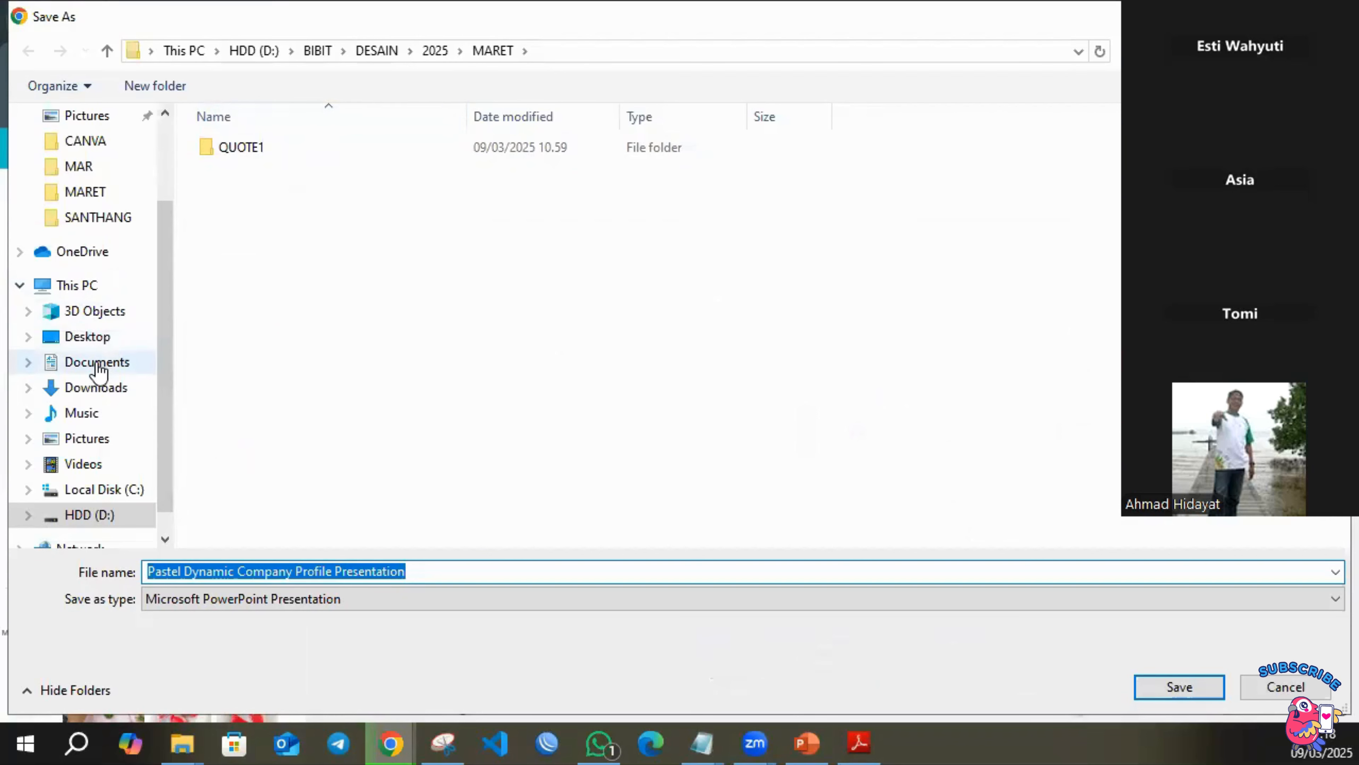
Create a folder named "WEBINAR 1" in Documents and open it as the save location.
{"action": "left_click", "coordinate": [124, 367]}
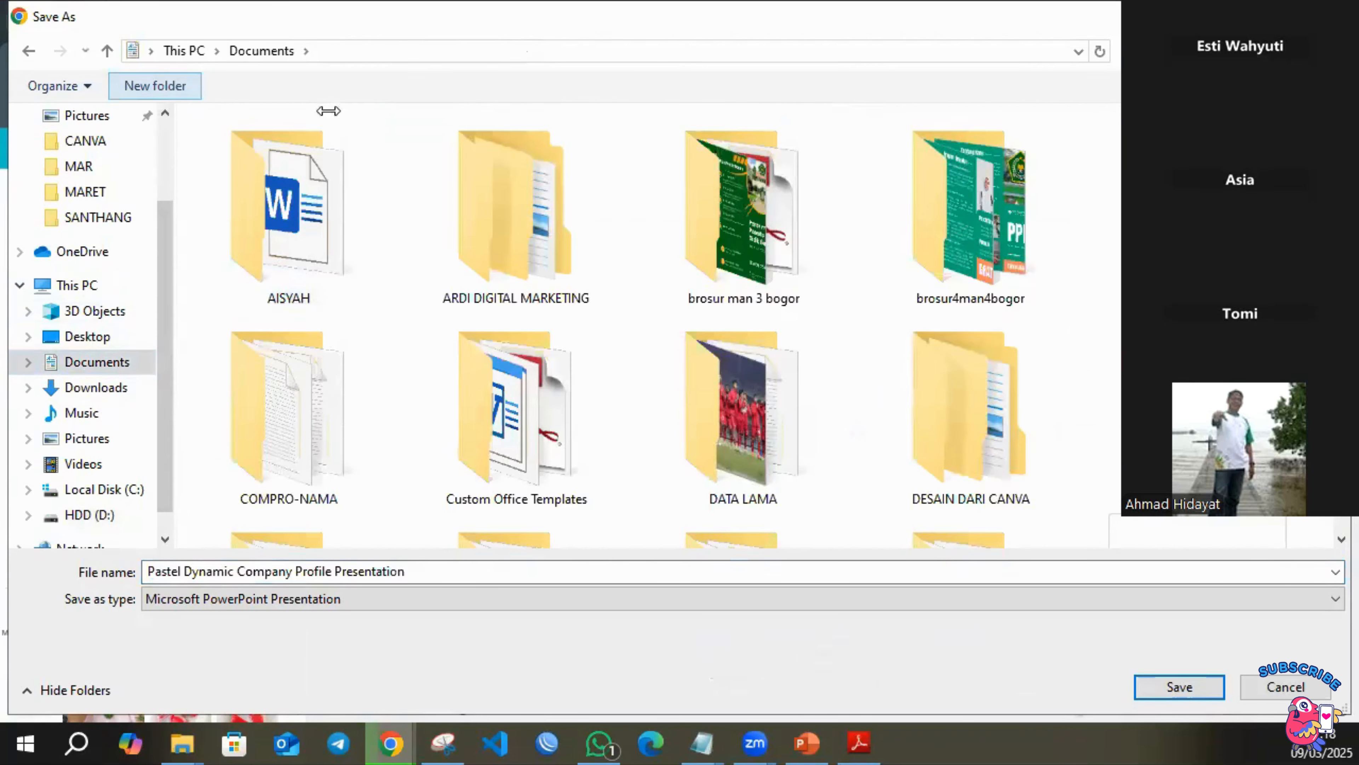
{"action": "type", "text": "W"}
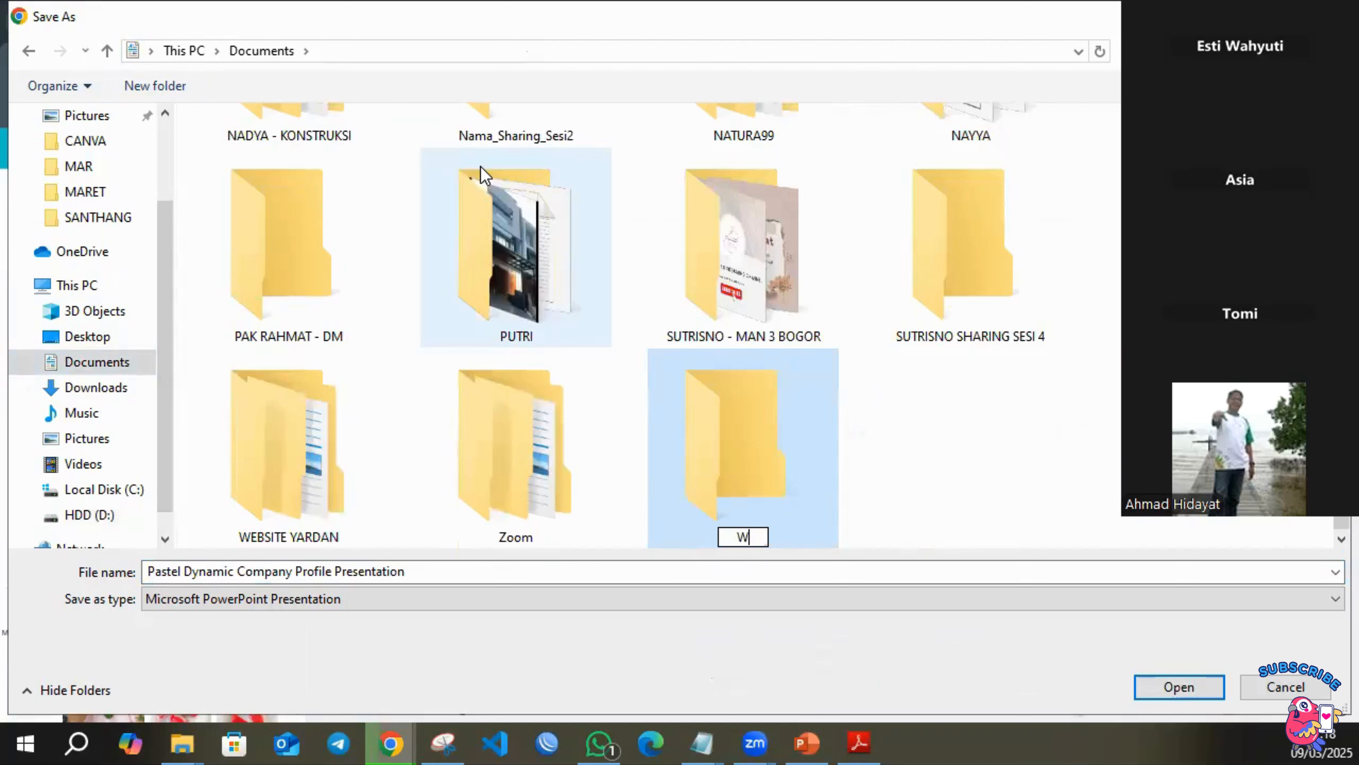
{"action": "type", "text": "EBINAR 1"}
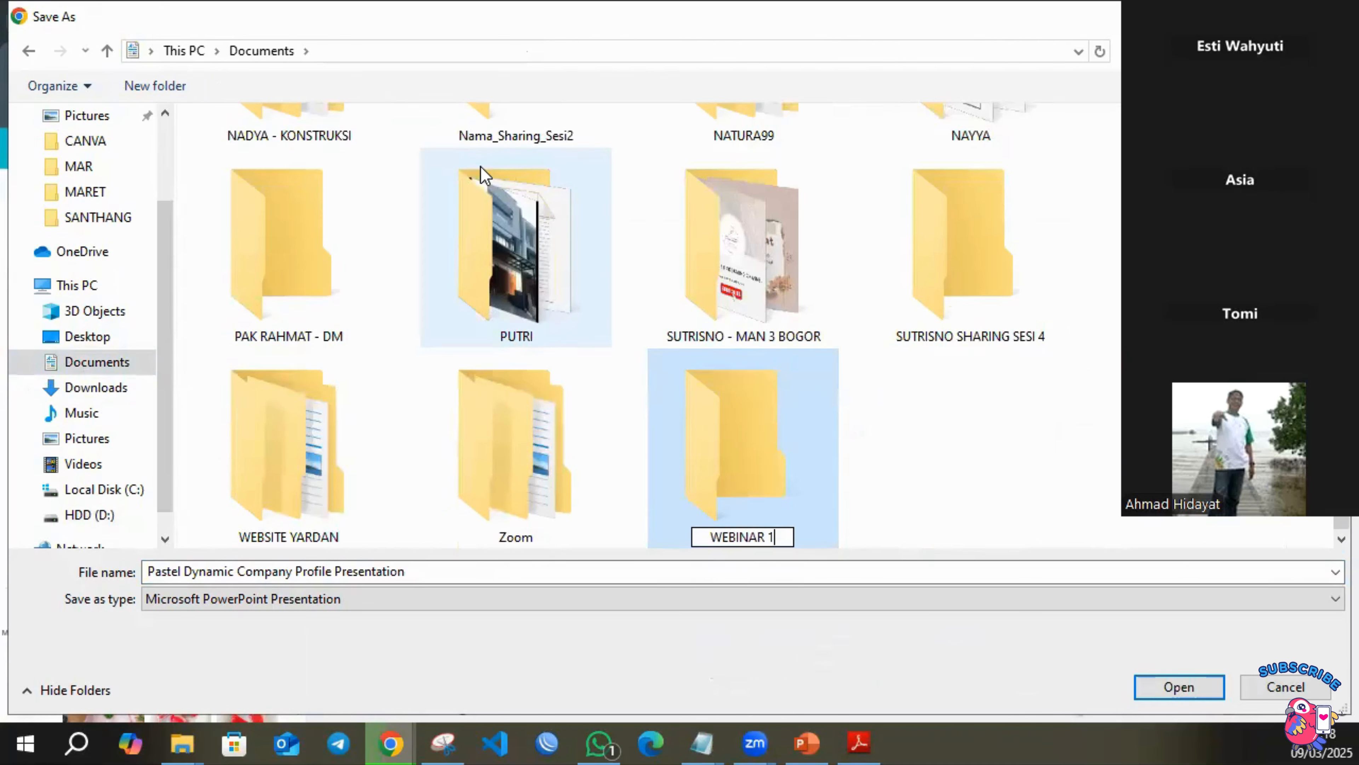
{"action": "key", "text": "Return"}
{"action": "key", "text": "Return"}
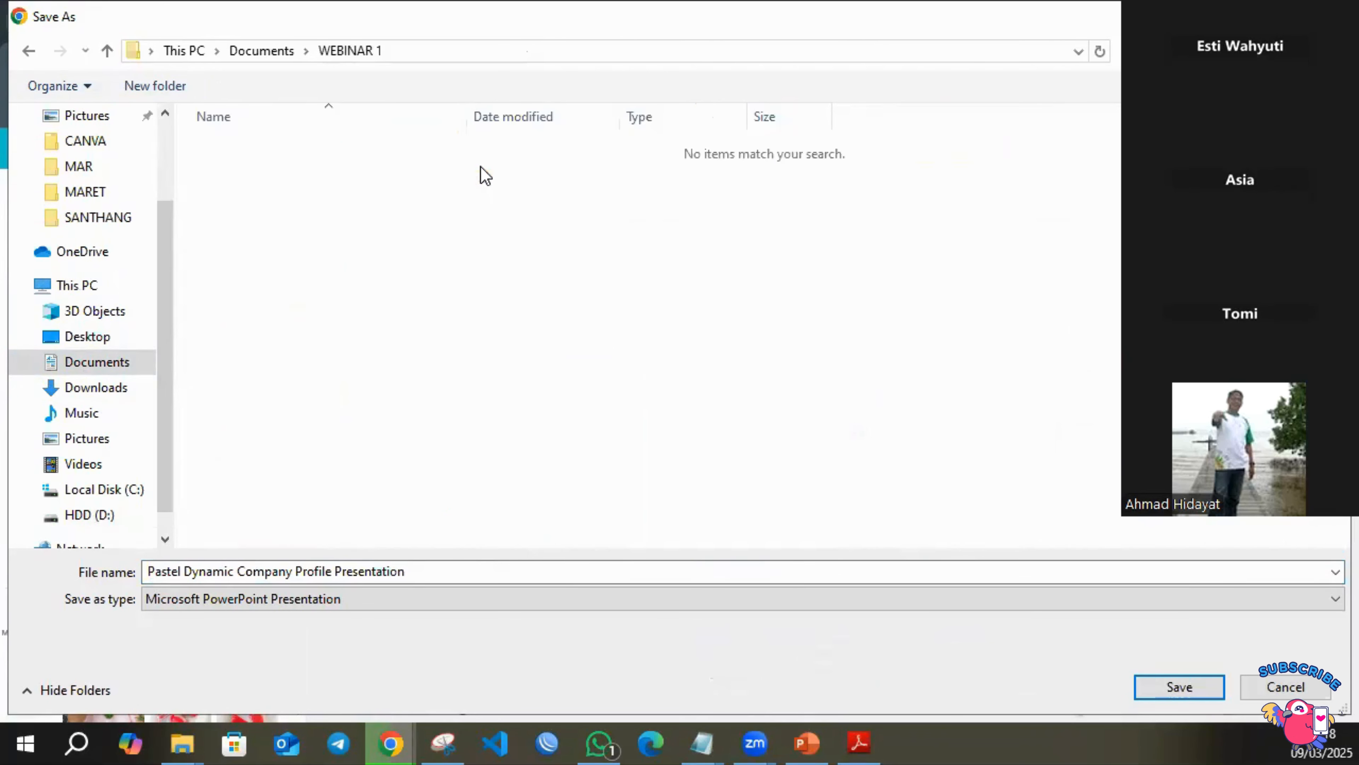
Name the PowerPoint file "PRESENTASI 1" and save it in the WEBINAR 1 folder.
{"action": "left_click", "coordinate": [447, 575]}
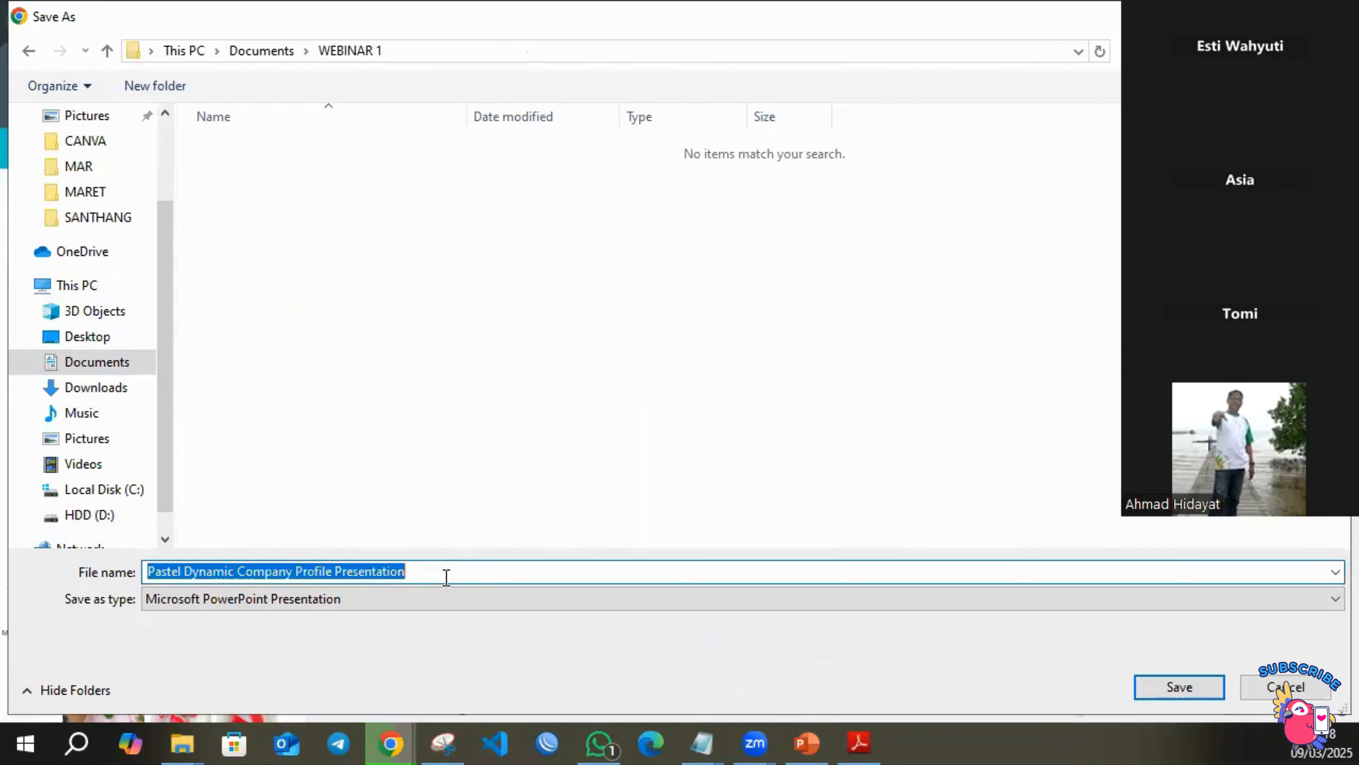
{"action": "type", "text": "P"}
{"action": "key", "text": "BackSpace"}
{"action": "type", "text": "PRESENTASI 1"}
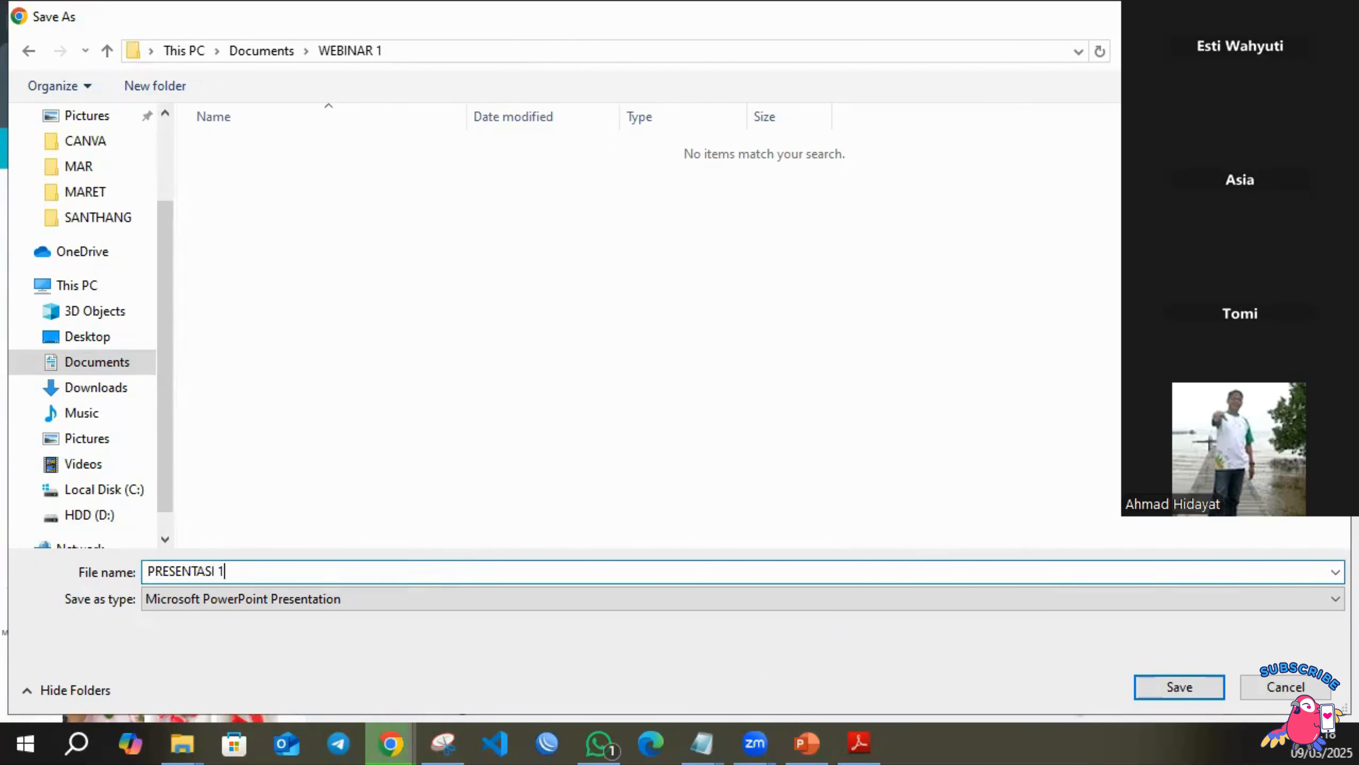
{"action": "key", "text": "Return"}
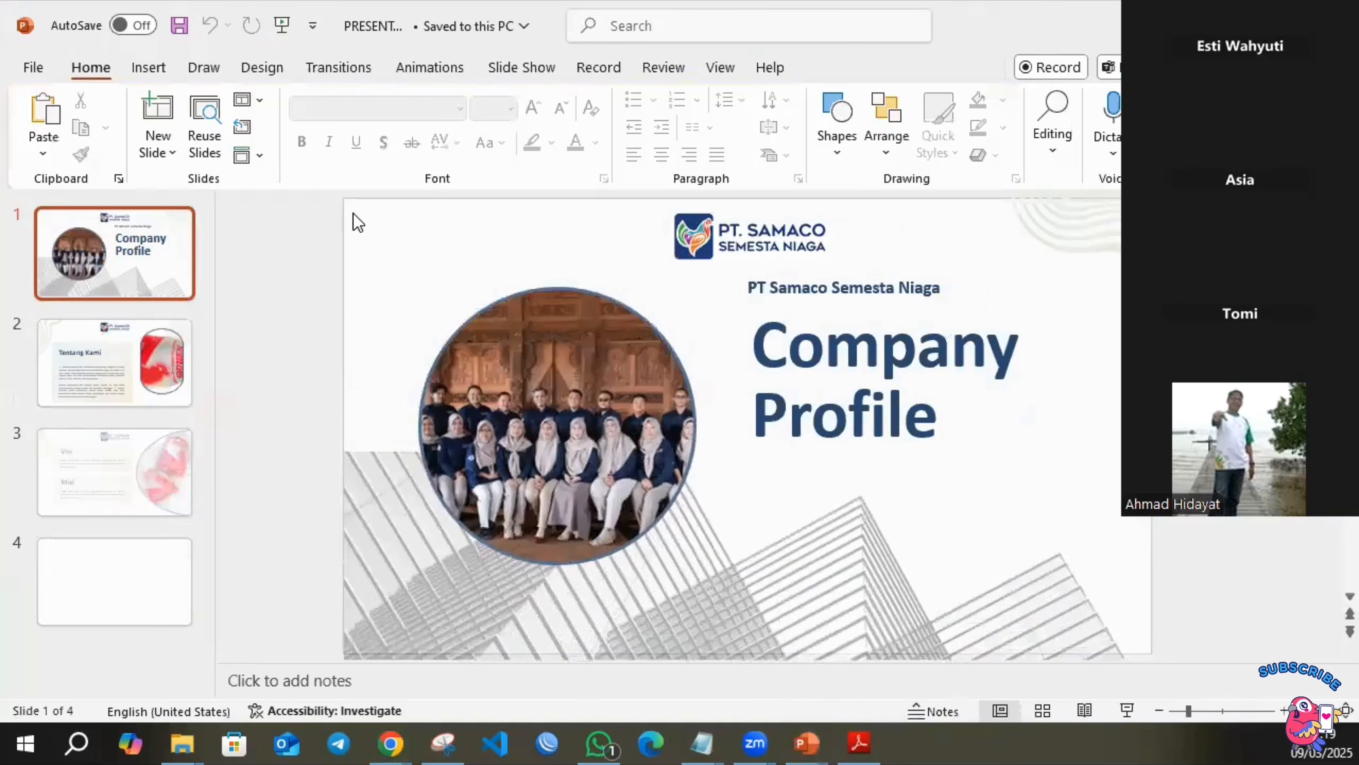
Check slides 2 to 4 of the exported file in PowerPoint, including the Tentang Kami title and logo, and return to Canva.
{"action": "left_click", "coordinate": [142, 380]}
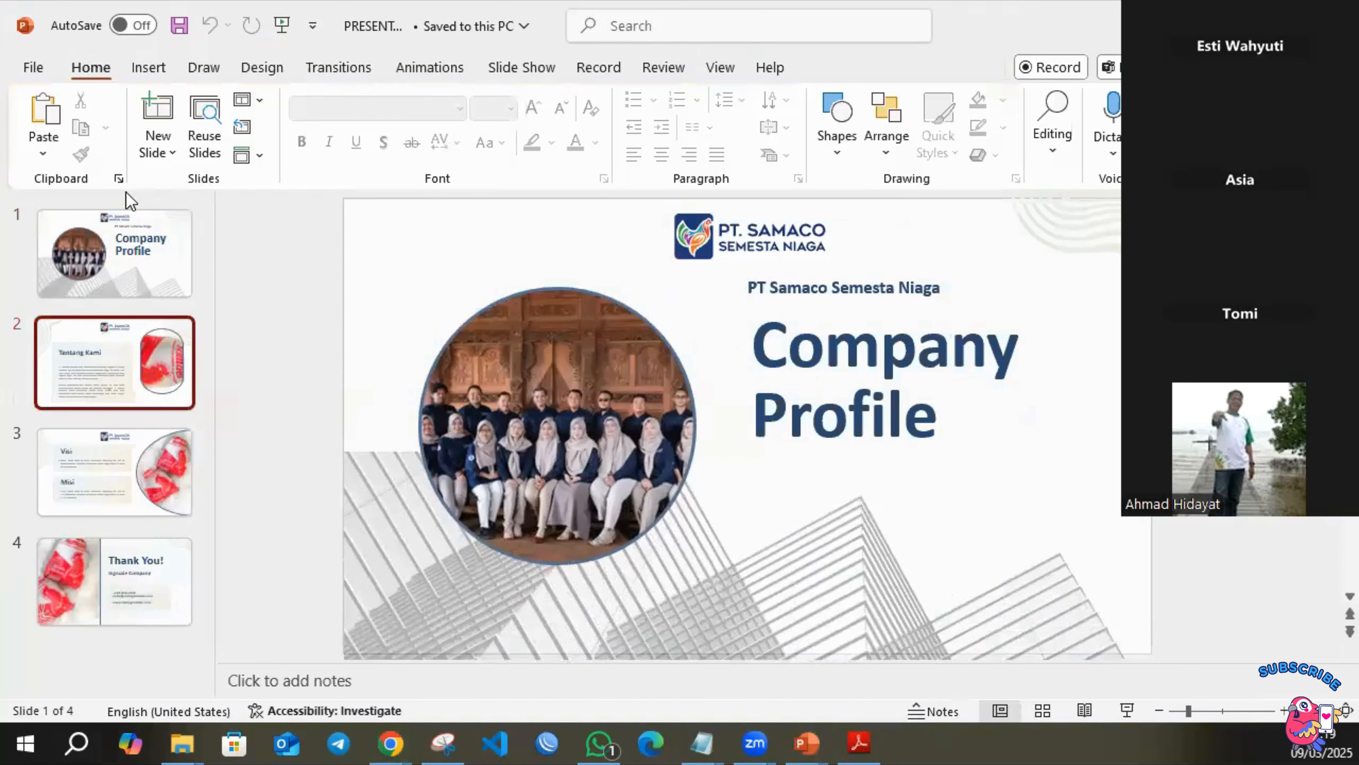
{"action": "left_click", "coordinate": [730, 364]}
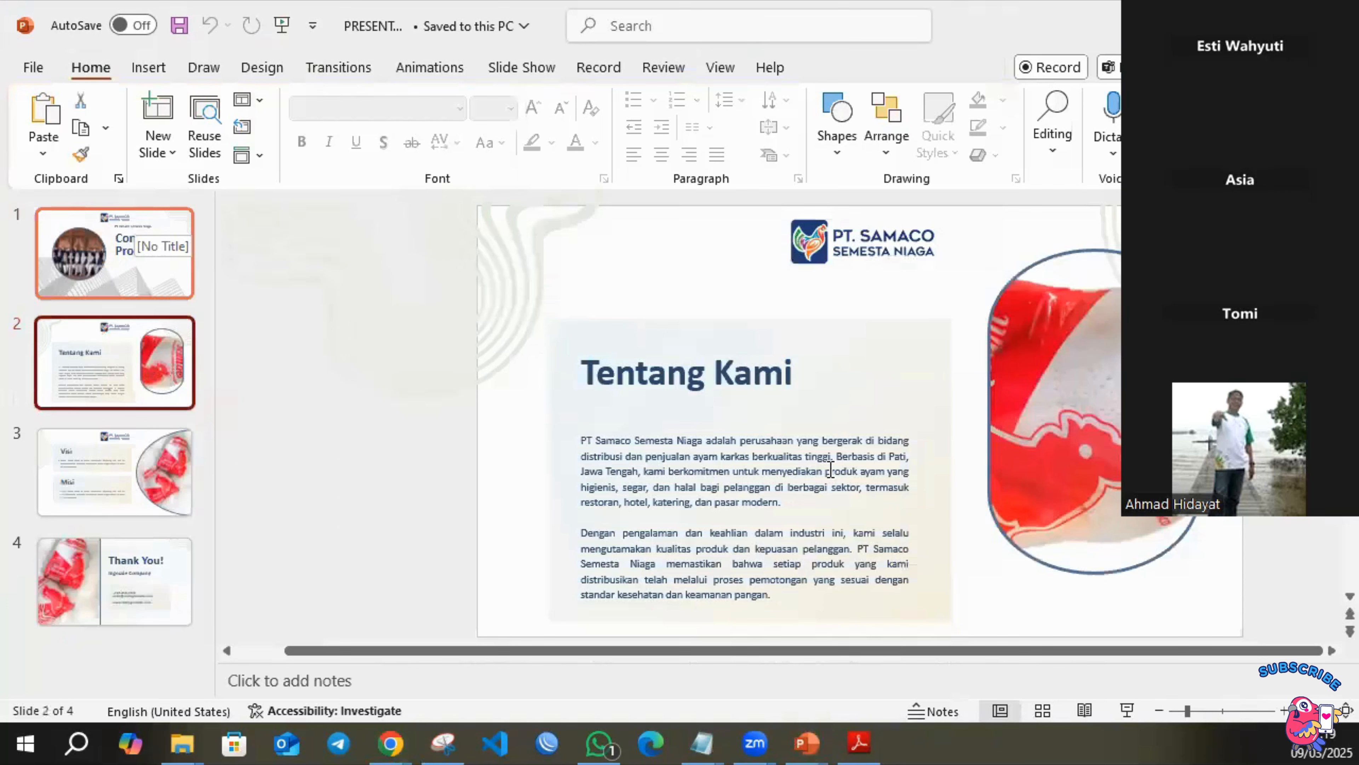
{"action": "left_click", "coordinate": [835, 240]}
{"action": "left_click", "coordinate": [713, 252]}
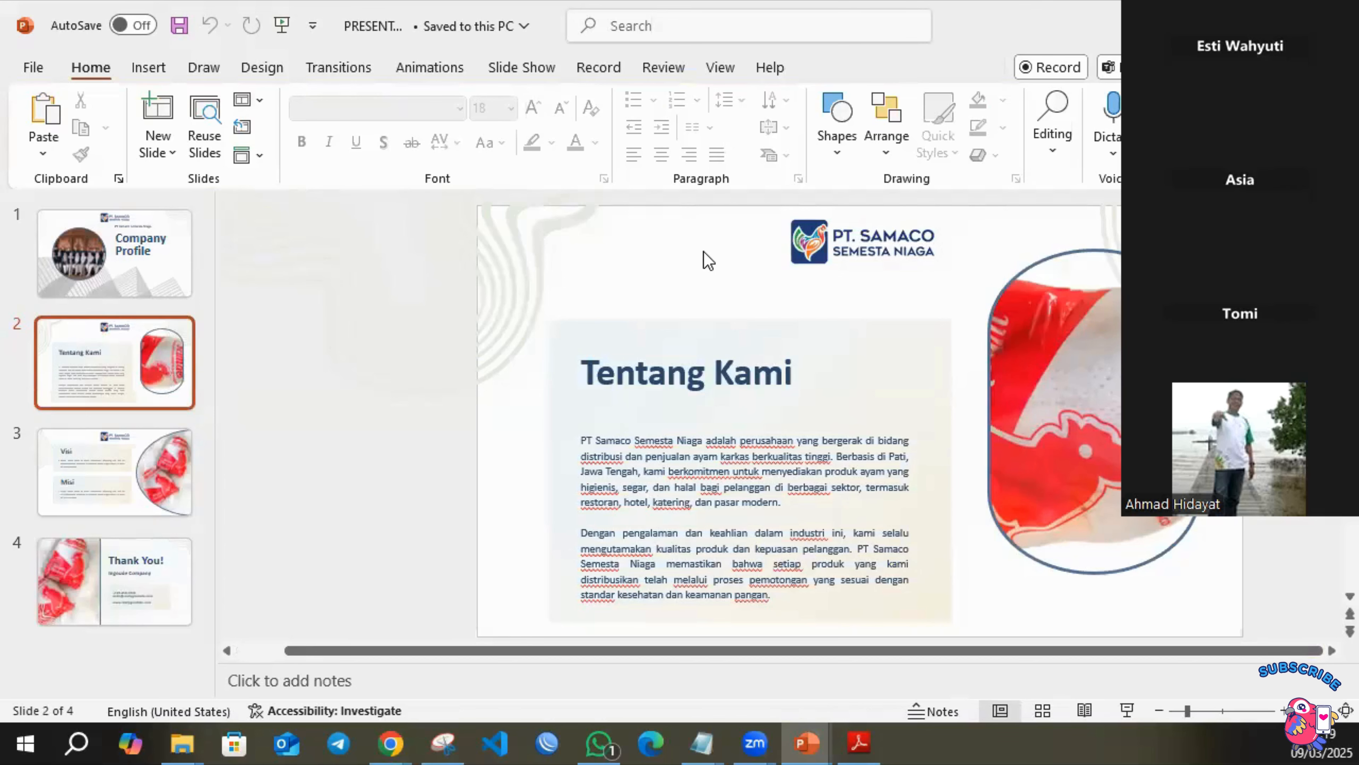
{"action": "left_click", "coordinate": [109, 497]}
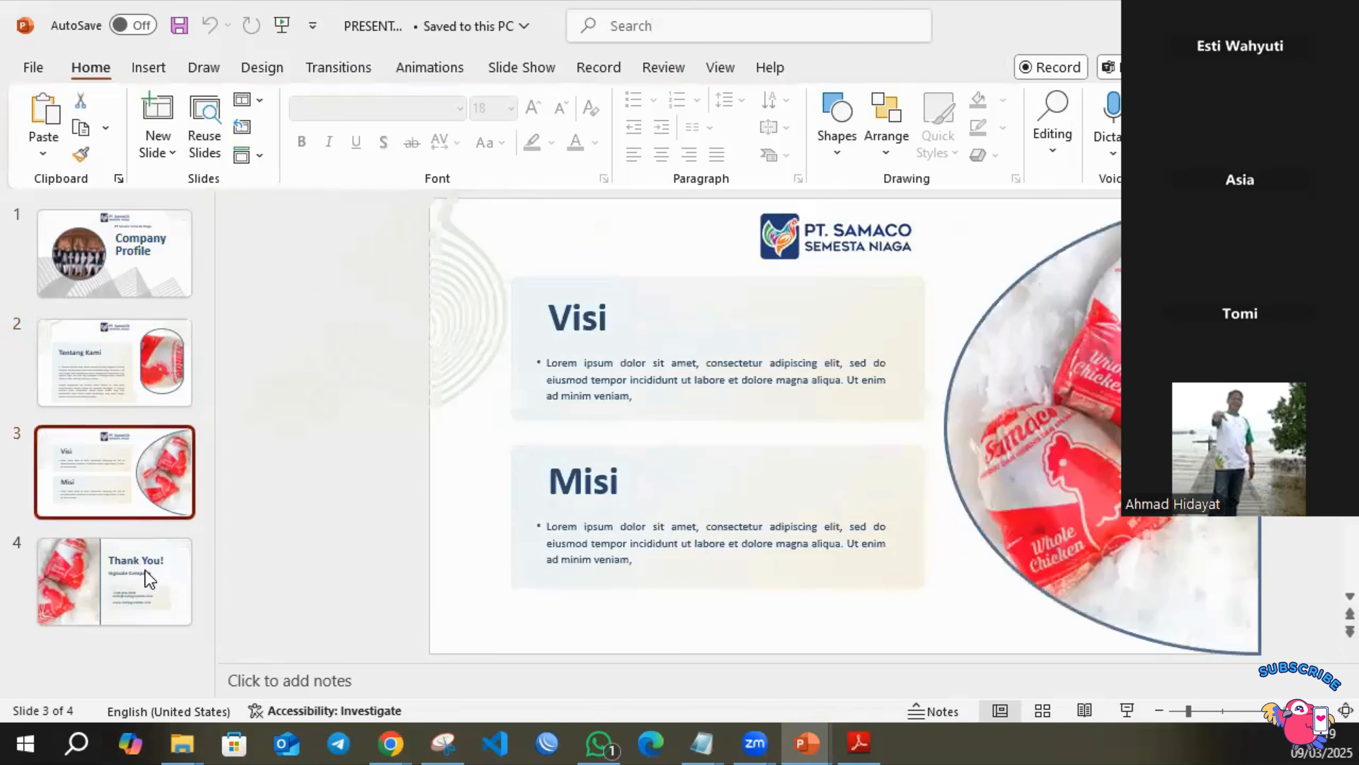
{"action": "scroll", "coordinate": [980, 296], "scroll_direction": "down", "scroll_amount": 3}
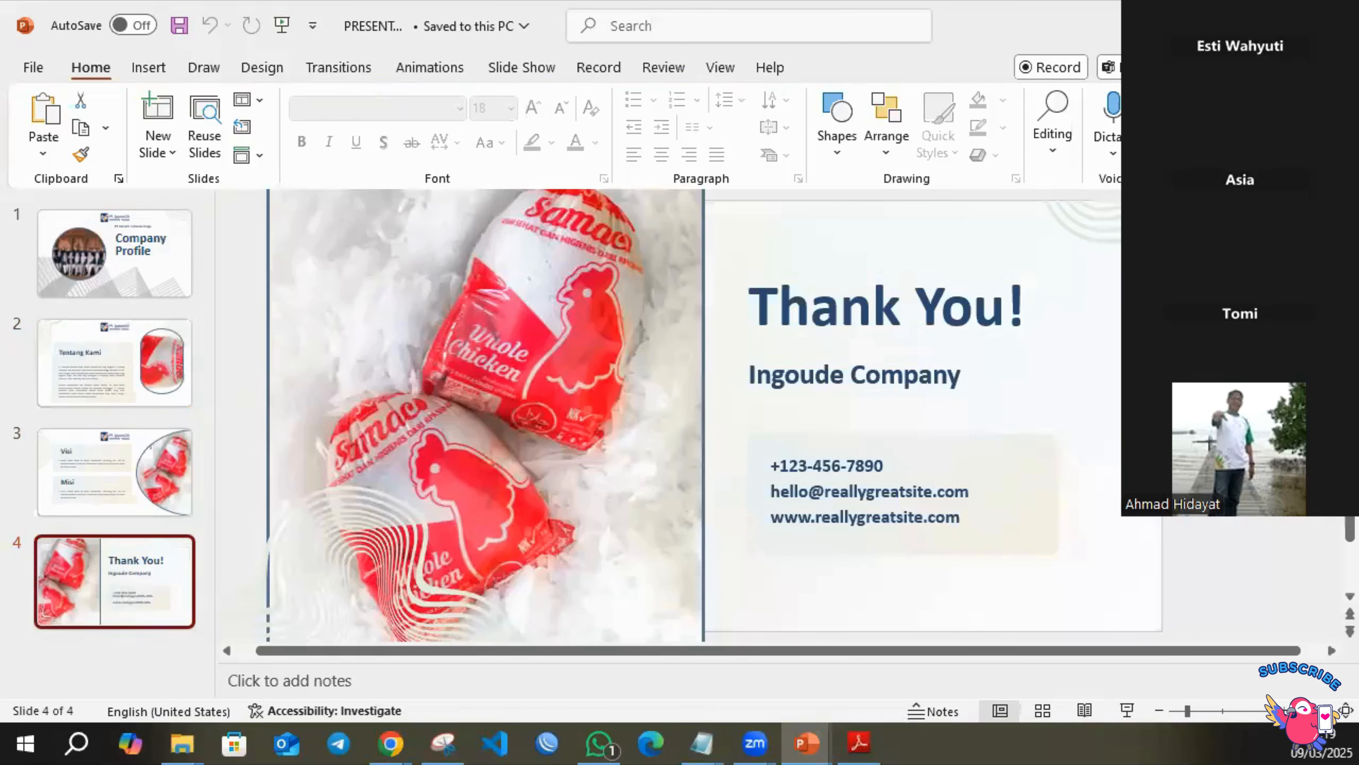
{"action": "left_click", "coordinate": [1244, 20]}
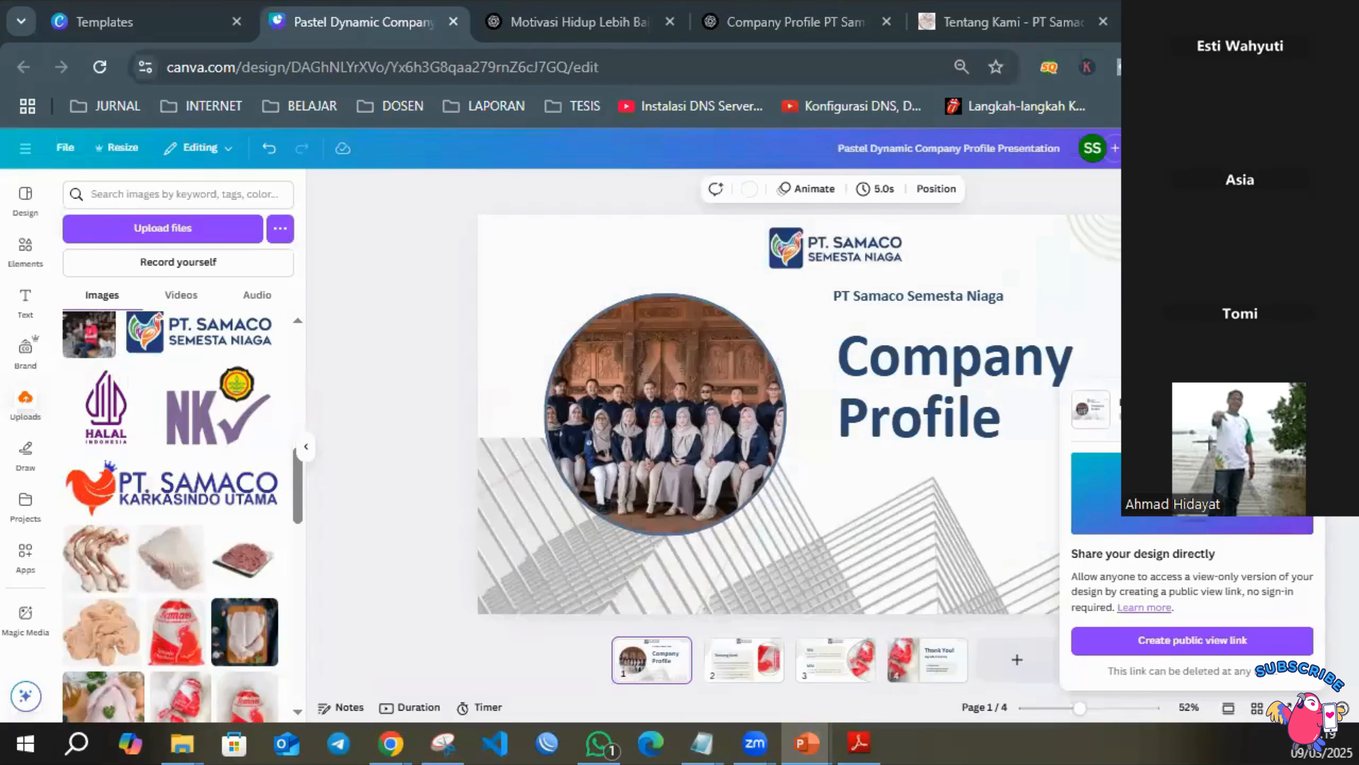
Open the website publishing options for the design and view the PT Samaco Semesta Niaga website for comparison.
{"action": "left_click", "coordinate": [1320, 148]}
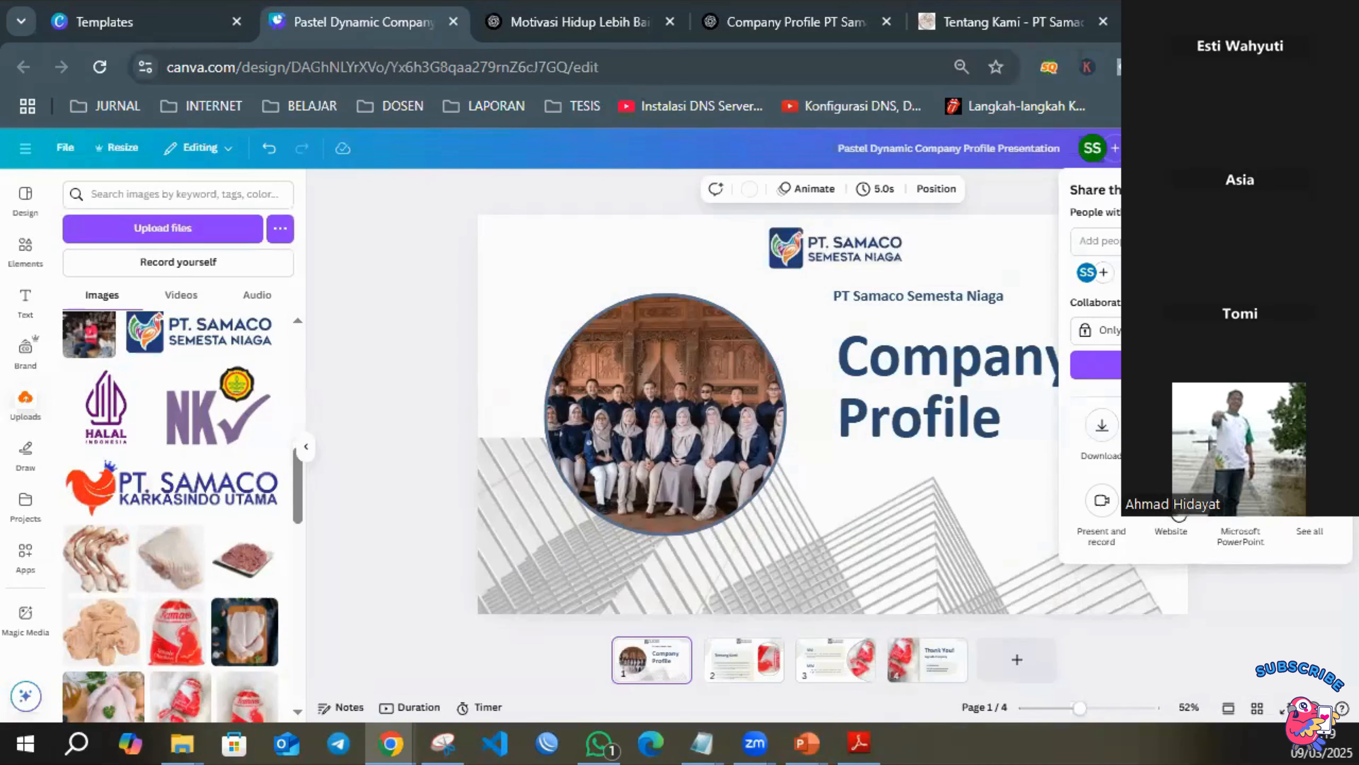
{"action": "left_click", "coordinate": [1182, 508]}
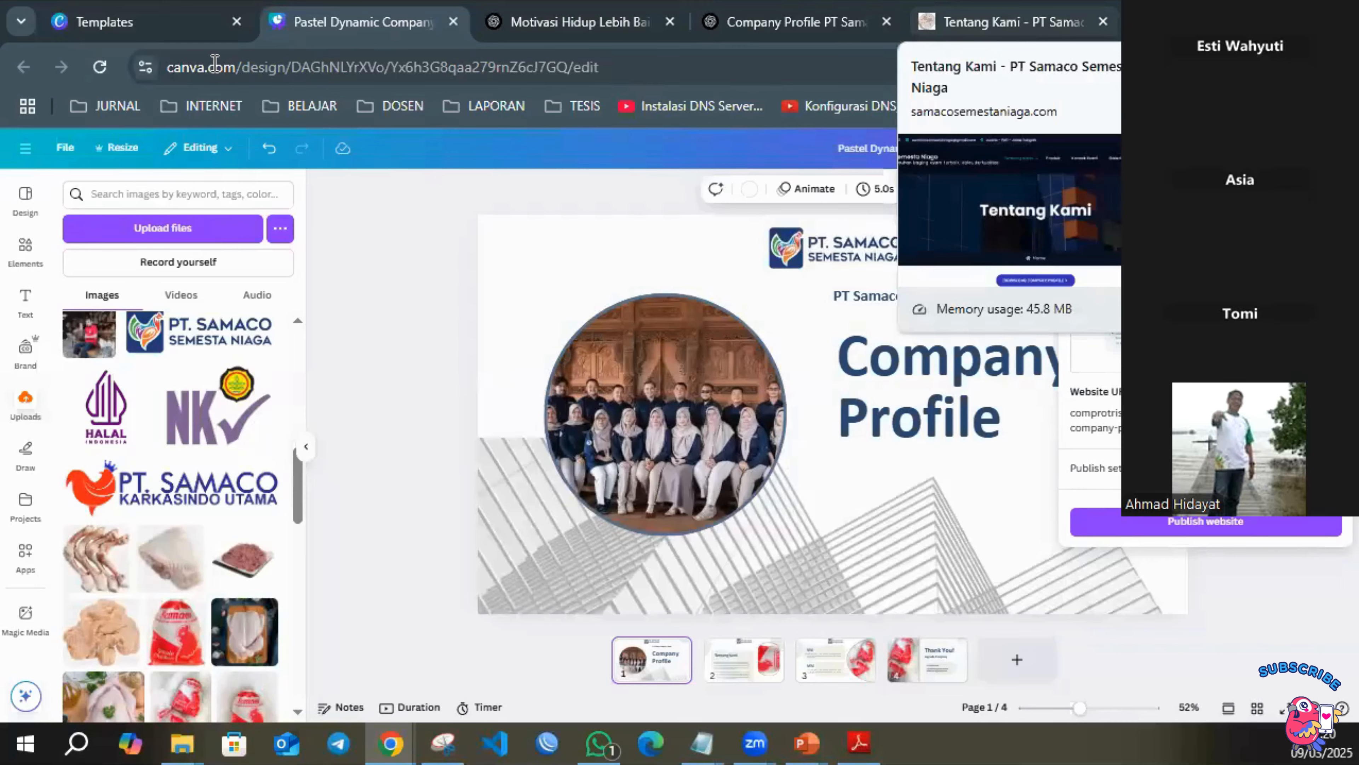
{"action": "left_click", "coordinate": [1011, 22]}
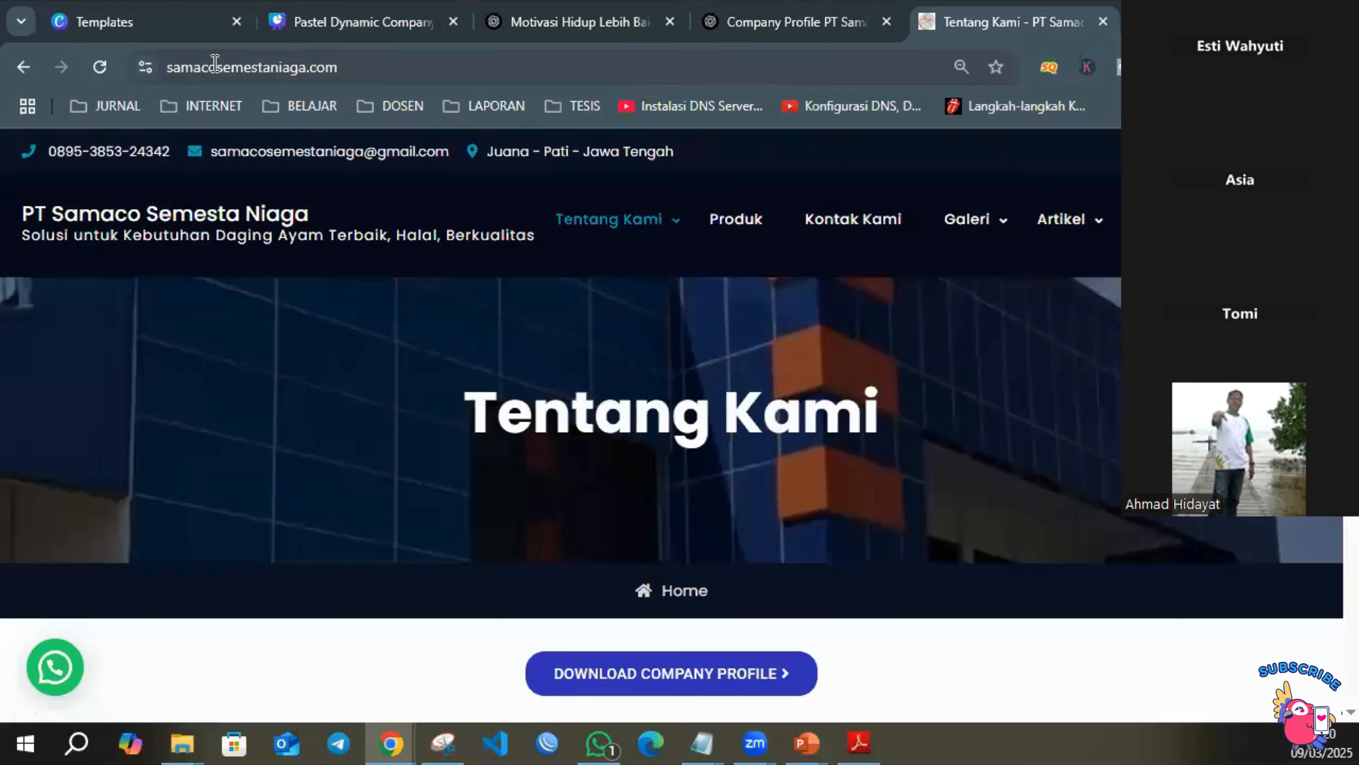
{"action": "left_click", "coordinate": [340, 20]}
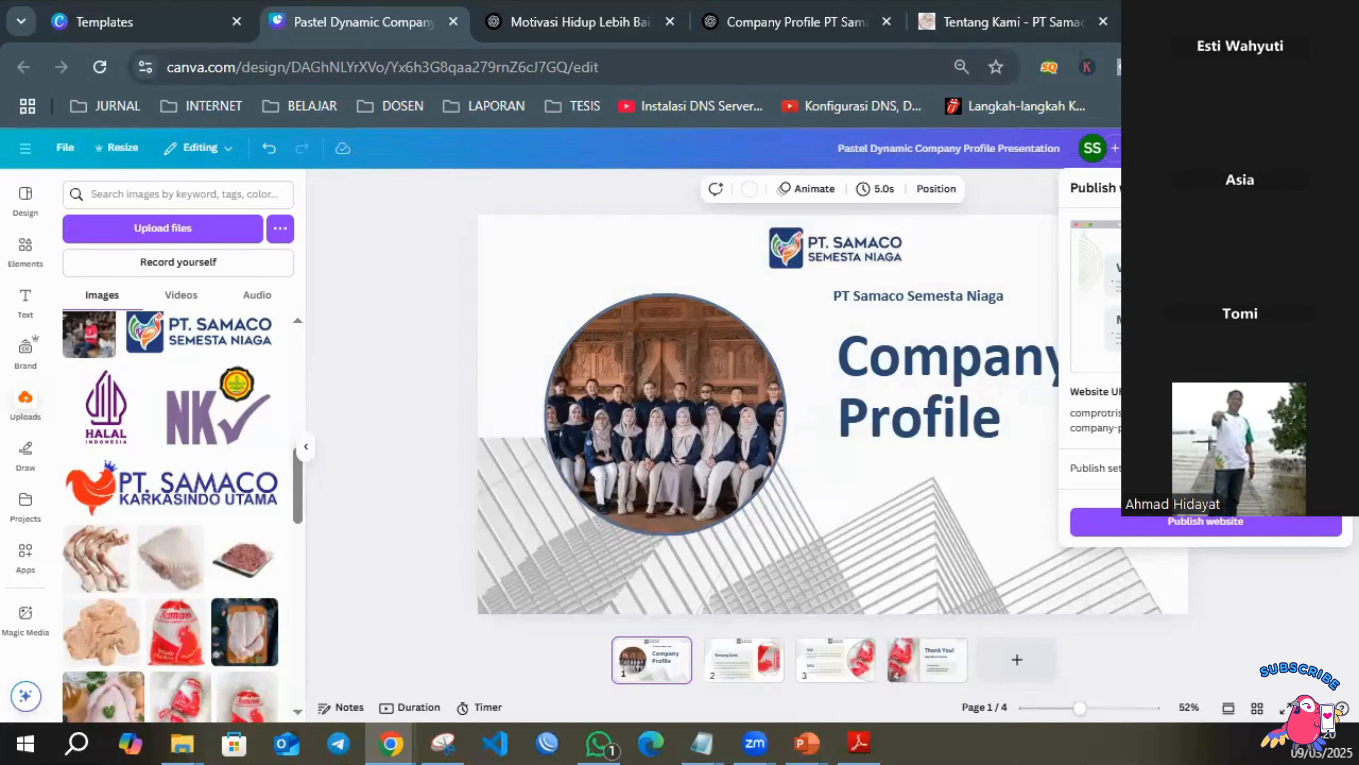
Replace the path in the website URL with "ayam".
{"action": "left_click", "coordinate": [1329, 420]}
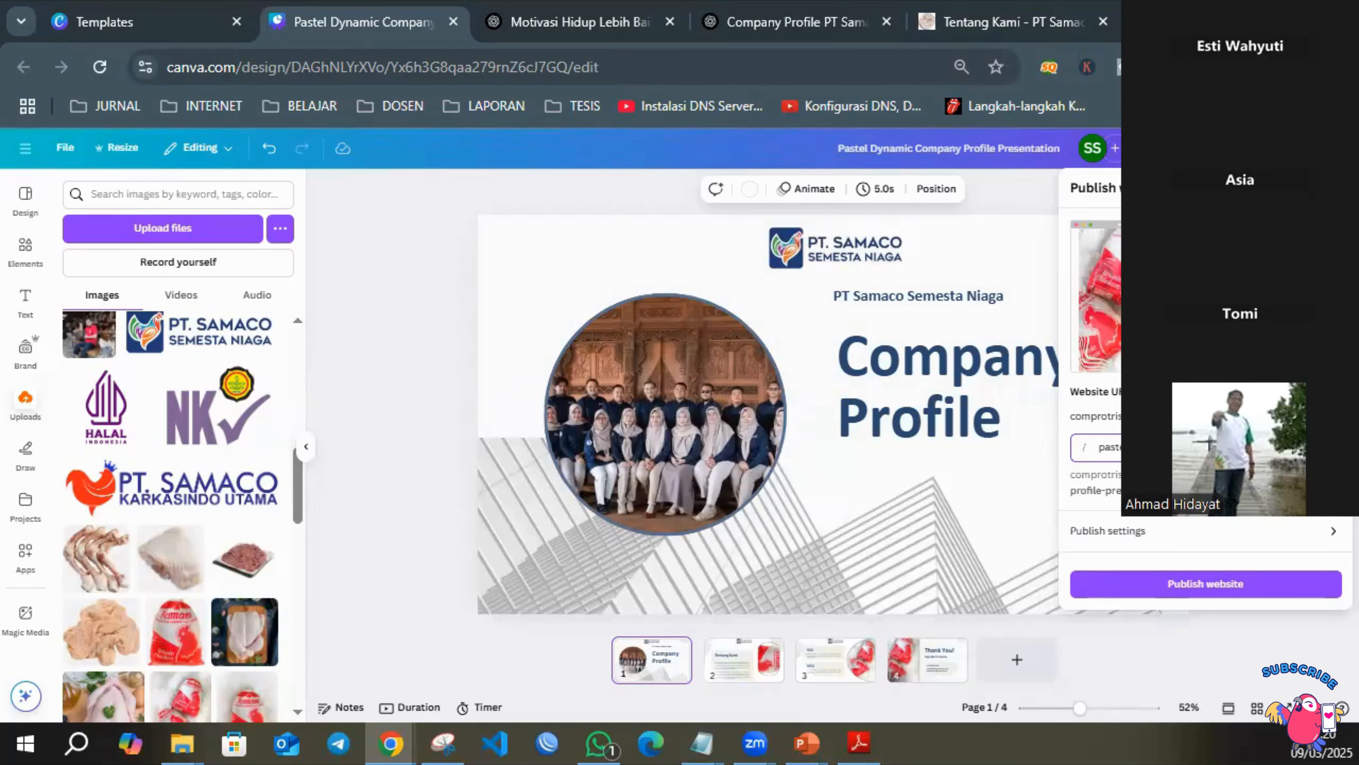
{"action": "key", "text": "ctrl+a"}
{"action": "key", "text": "BackSpace"}
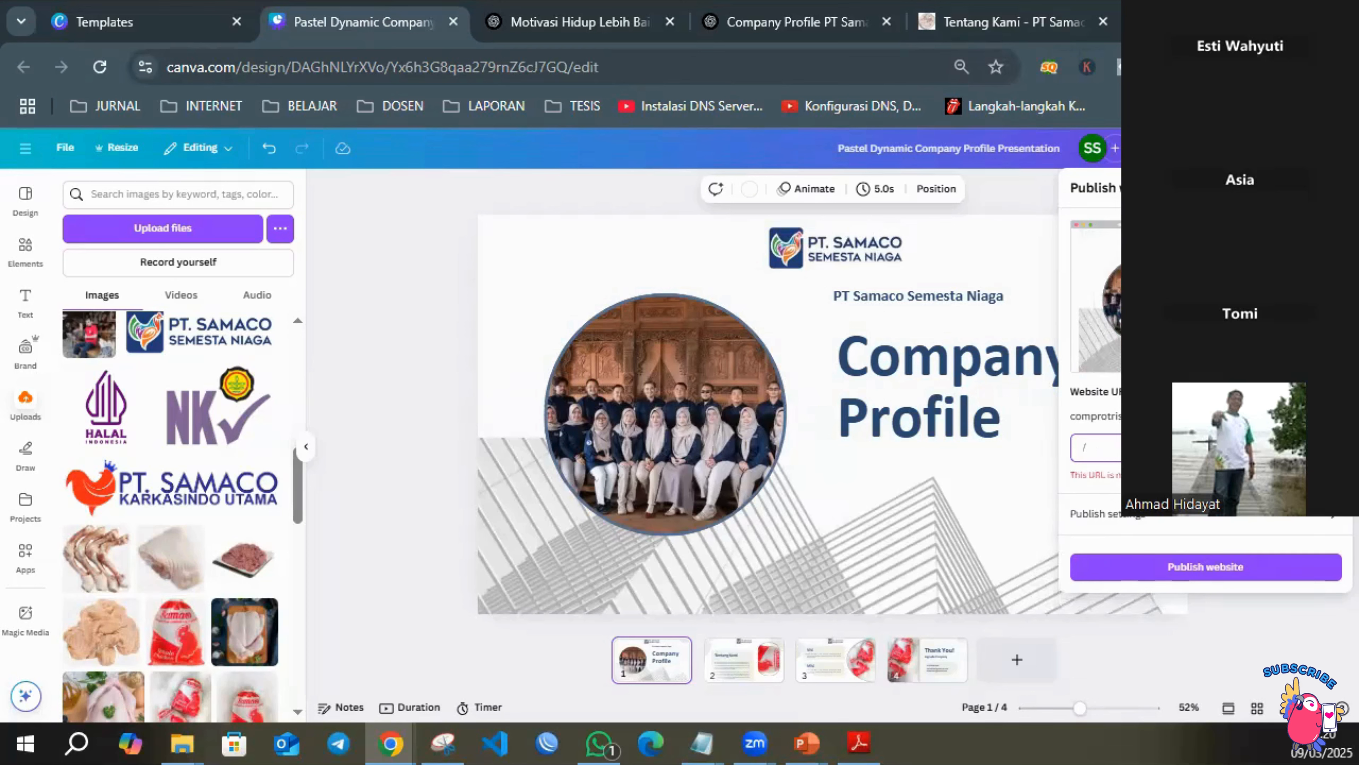
{"action": "type", "text": "ayam"}
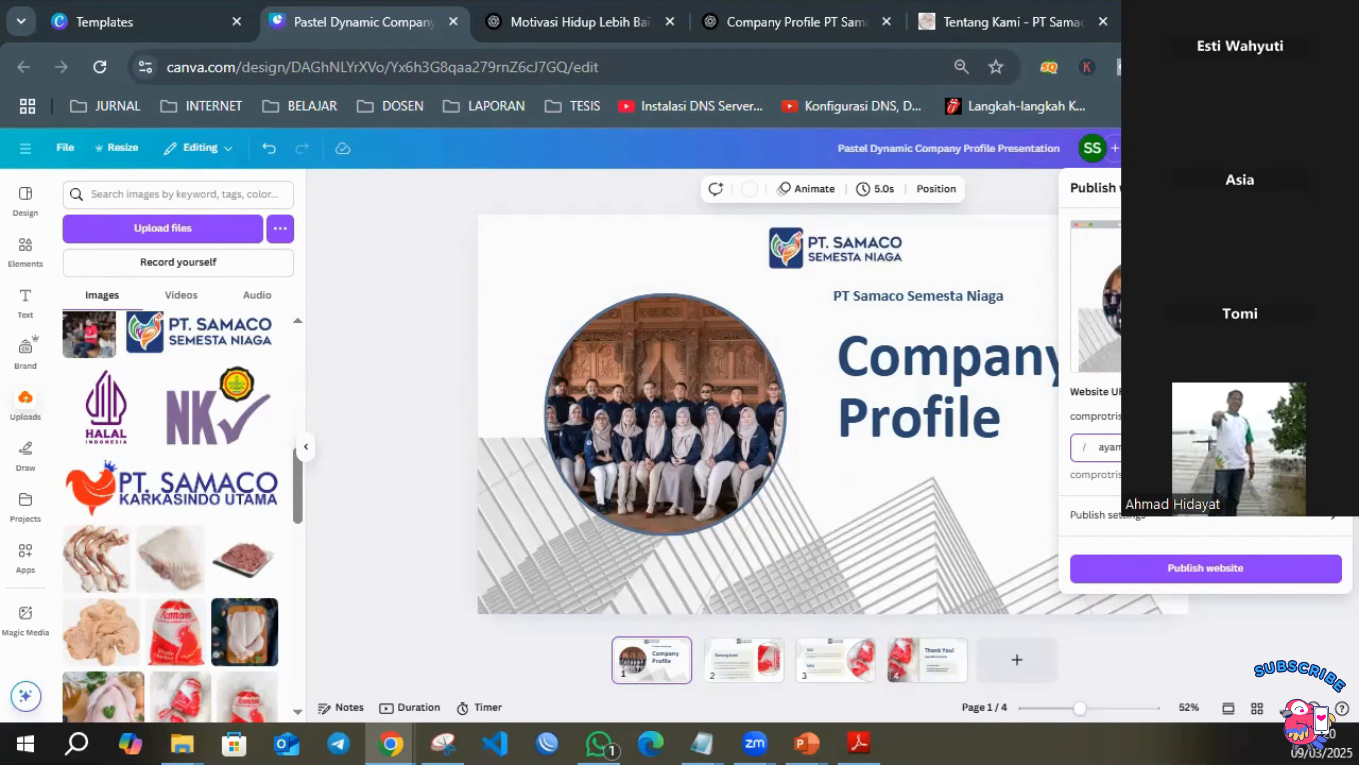
Confirm the website URL, enter "WEBSITE" as the website description in the publish settings, and publish the website.
{"action": "key", "text": "Return"}
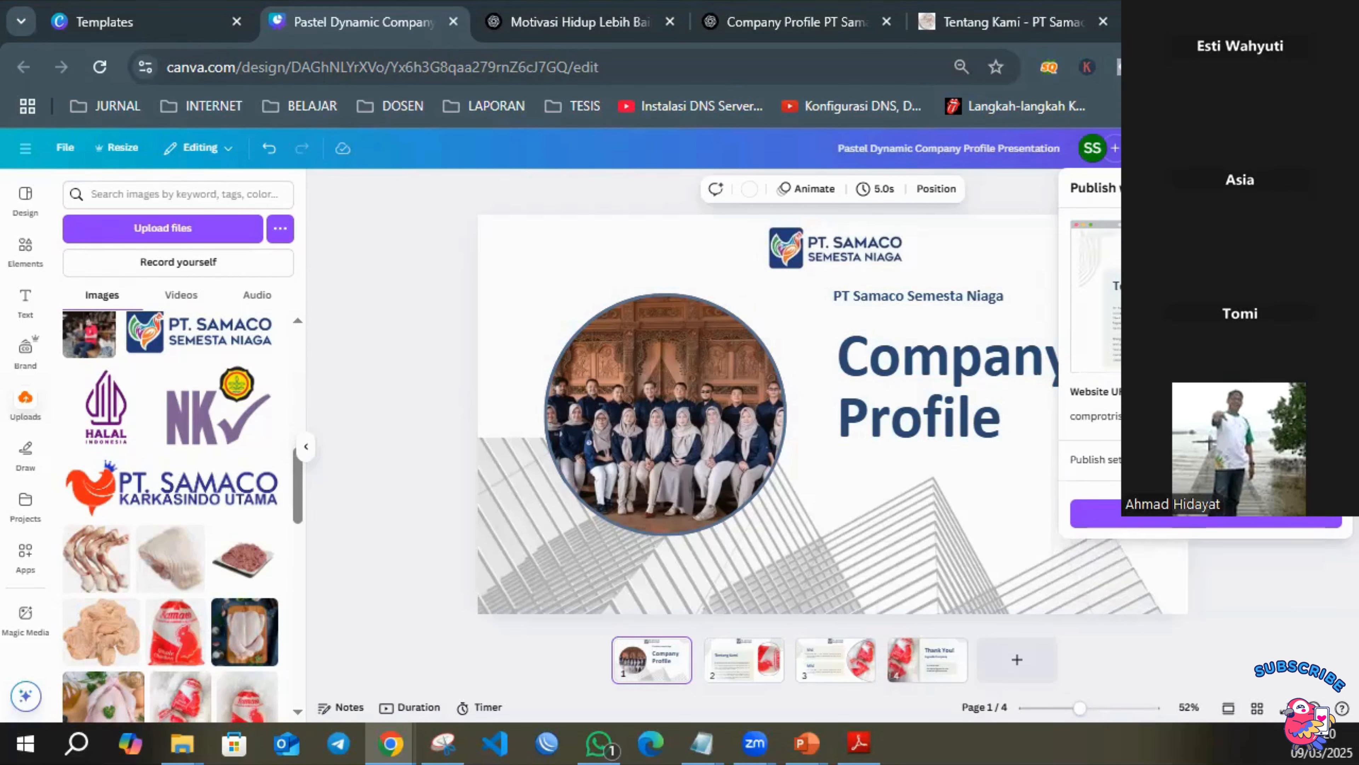
{"action": "left_click", "coordinate": [1206, 460]}
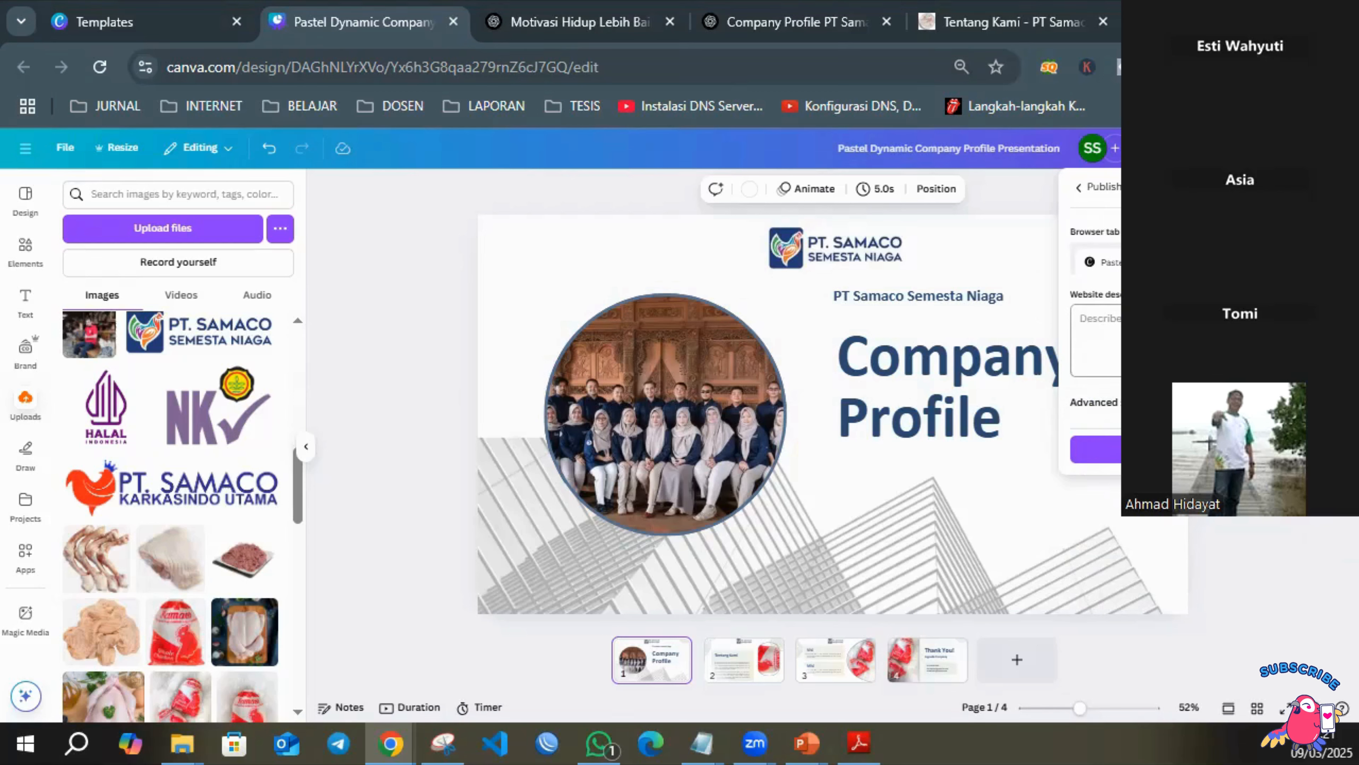
{"action": "left_click", "coordinate": [1096, 332]}
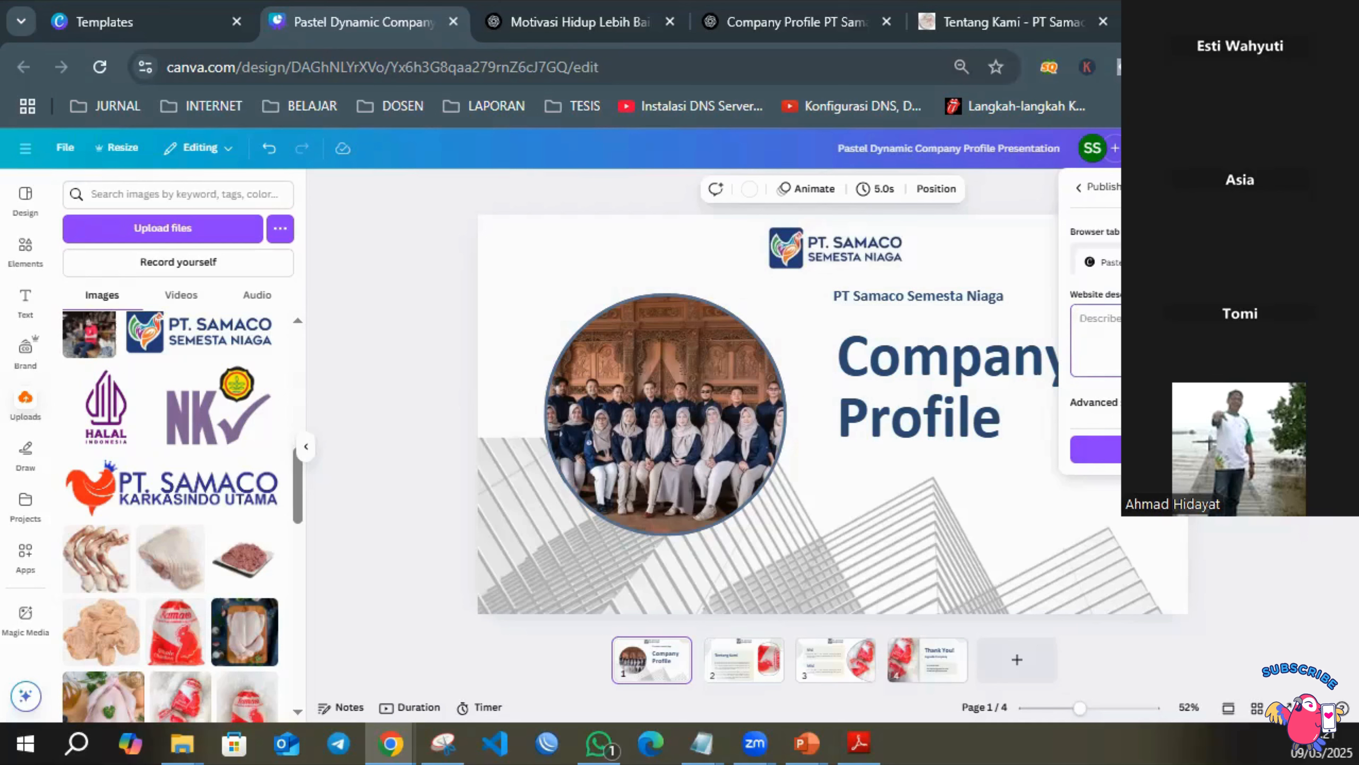
{"action": "type", "text": "WEBSITE"}
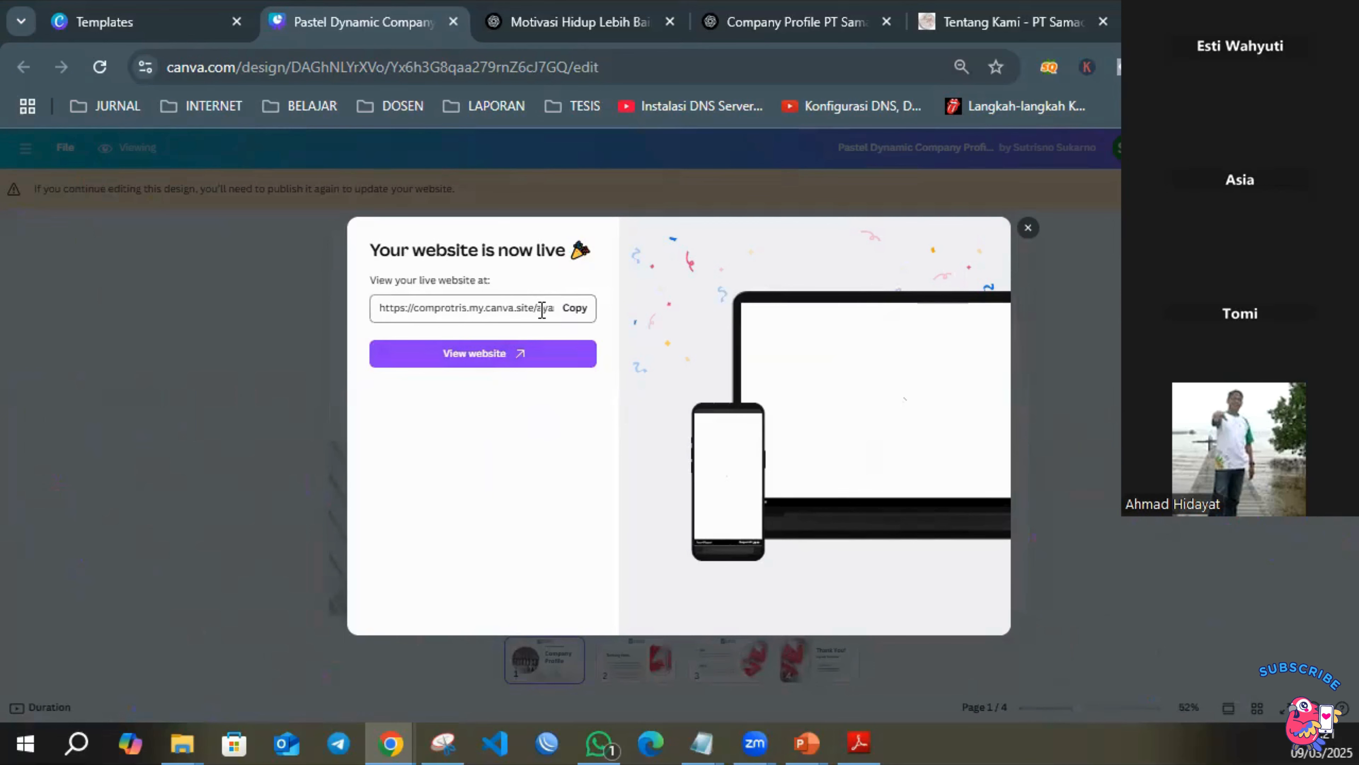
View the published website and copy its full address from the browser.
{"action": "left_click", "coordinate": [470, 355]}
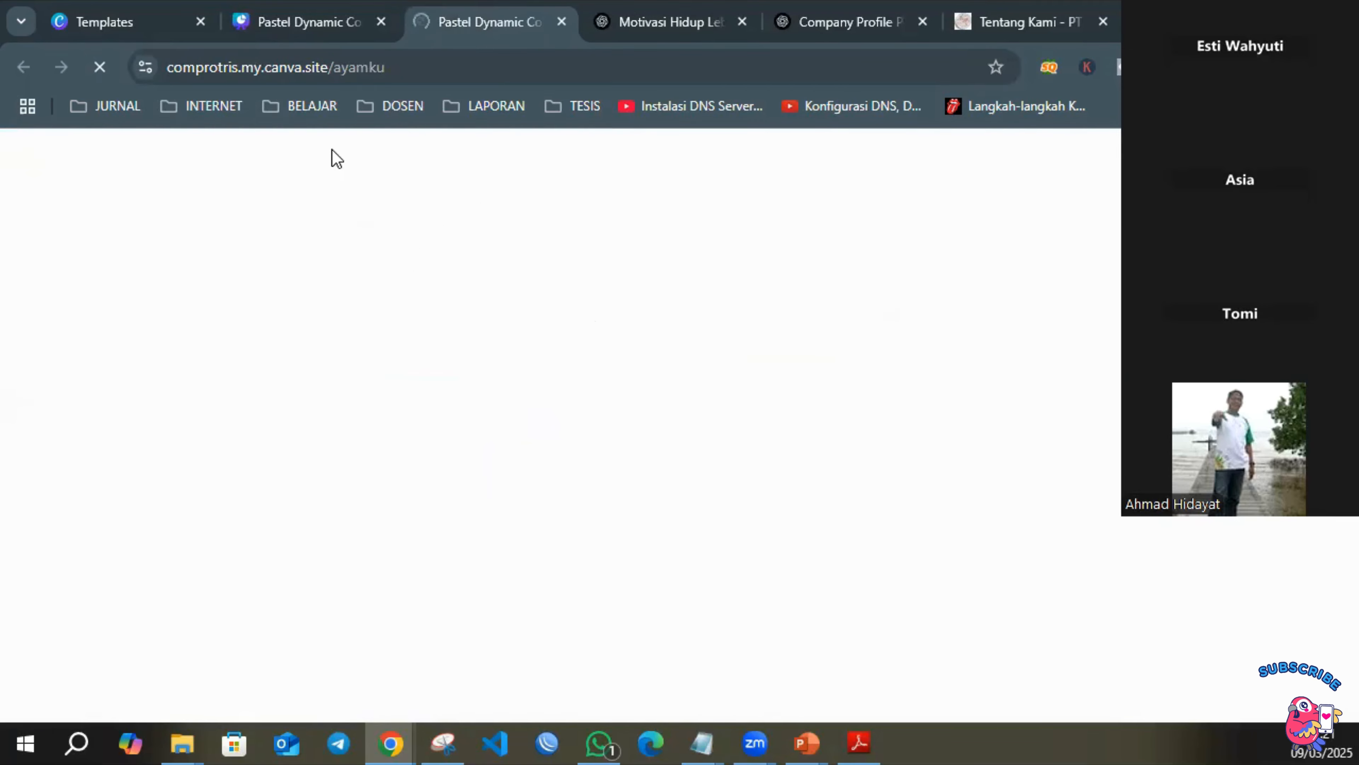
{"action": "left_click", "coordinate": [352, 70]}
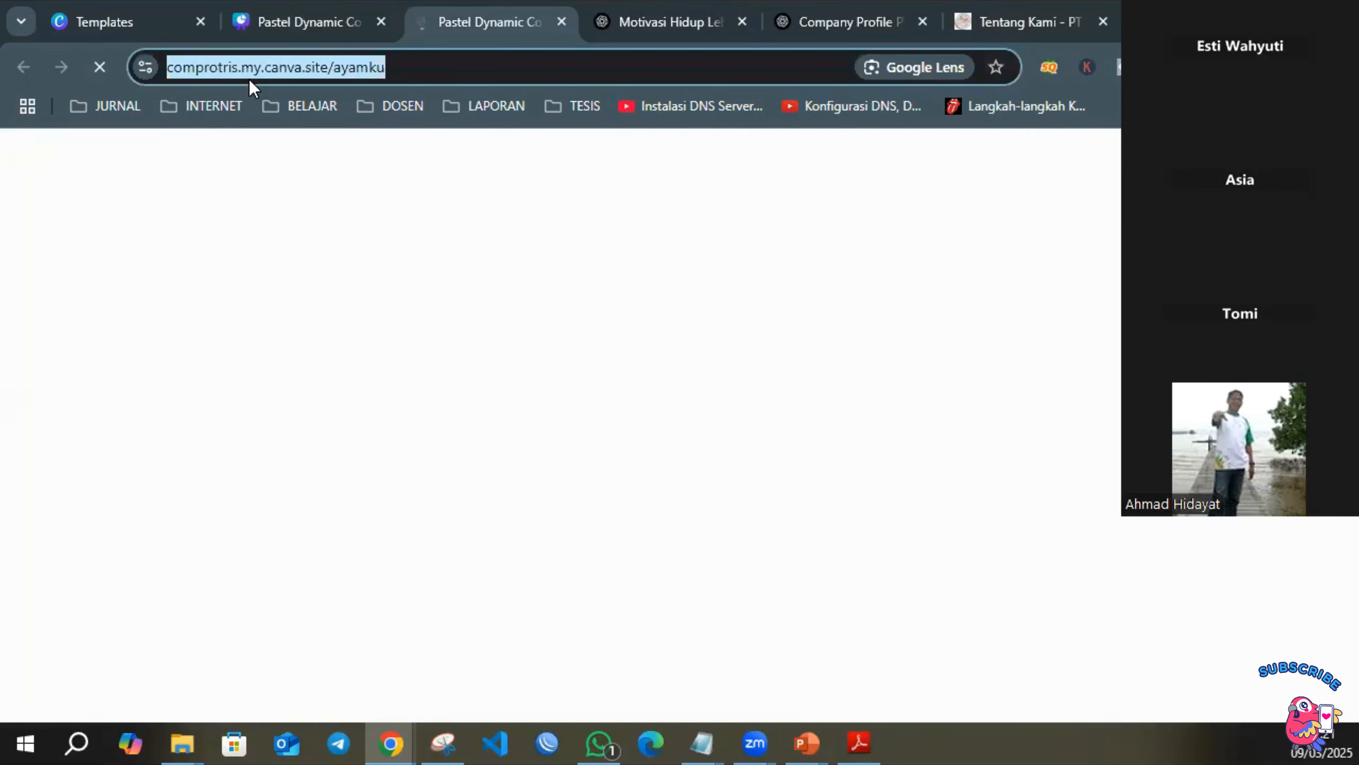
{"action": "right_click", "coordinate": [282, 69]}
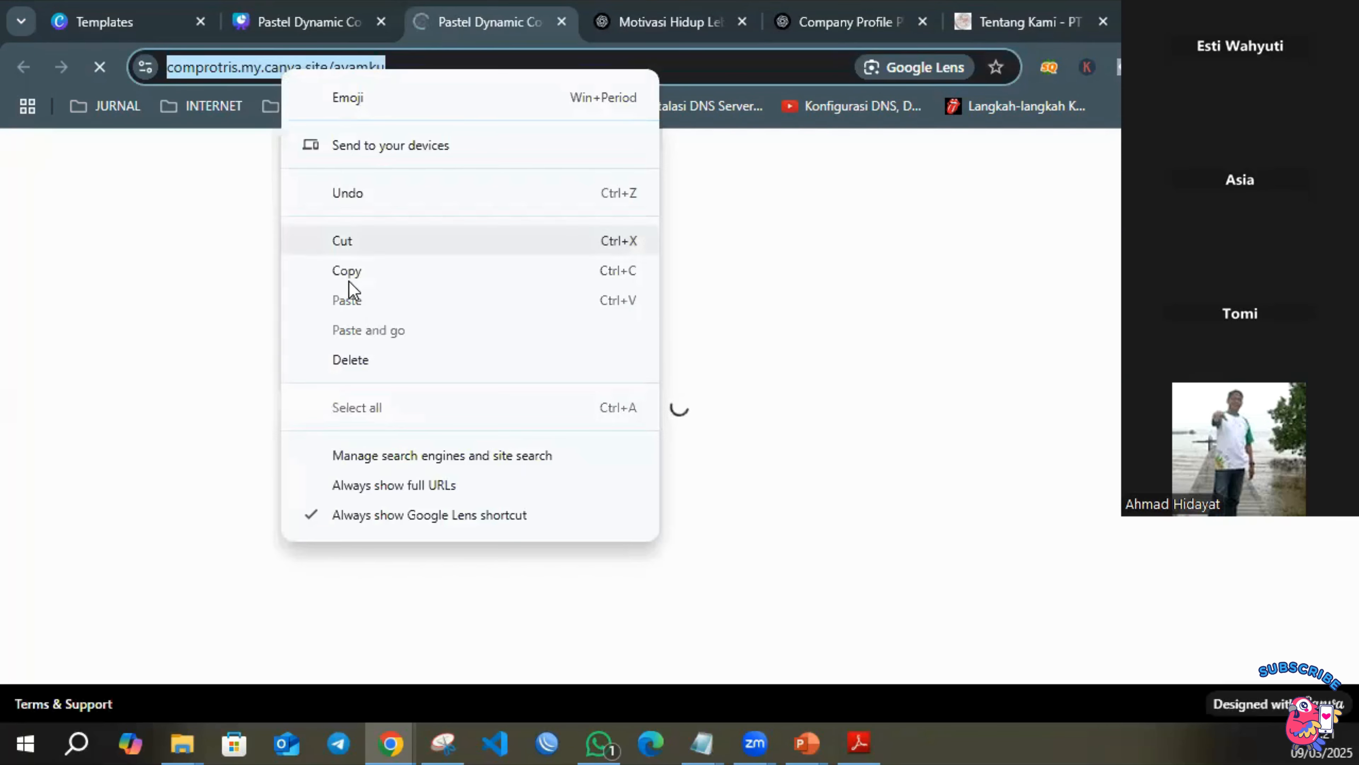
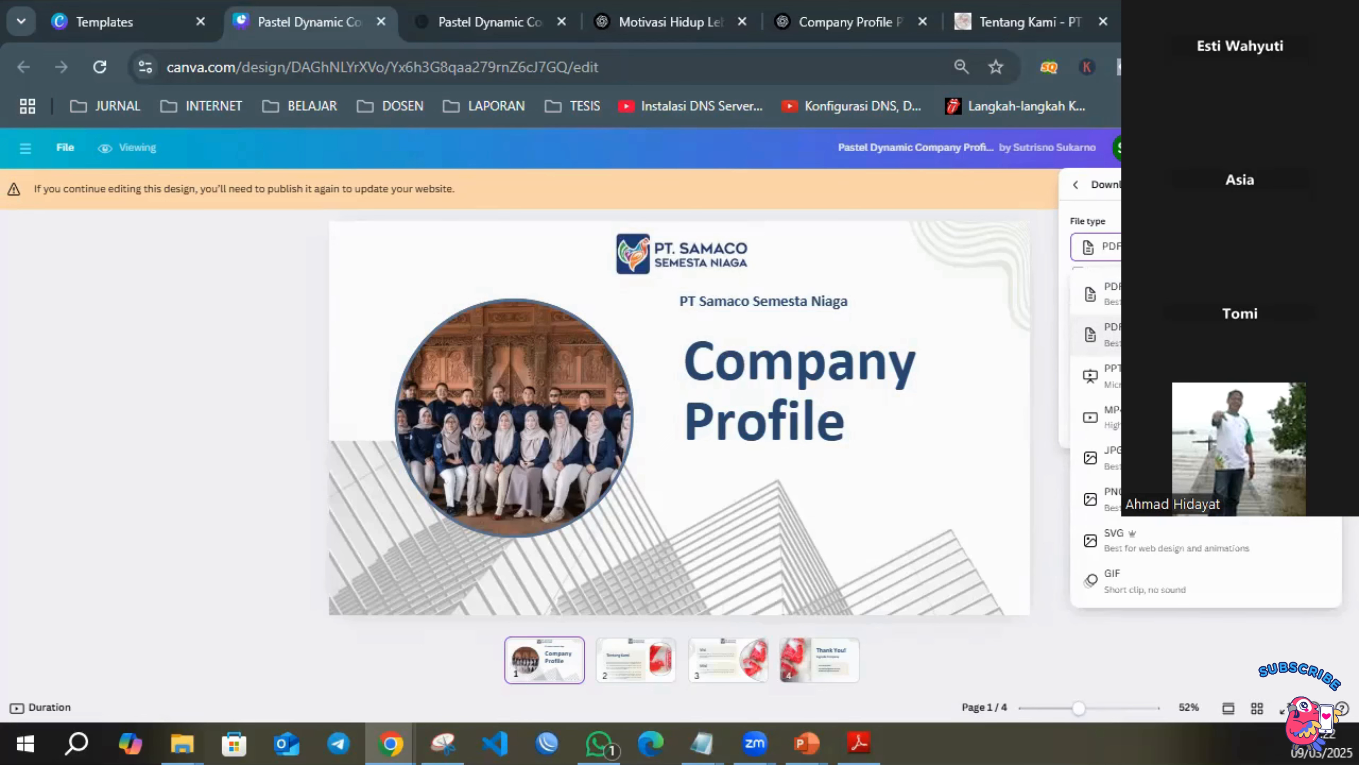
Set the download file type to PDF Print with the CMYK color profile and start downloading all four pages.
{"action": "left_click", "coordinate": [1177, 335]}
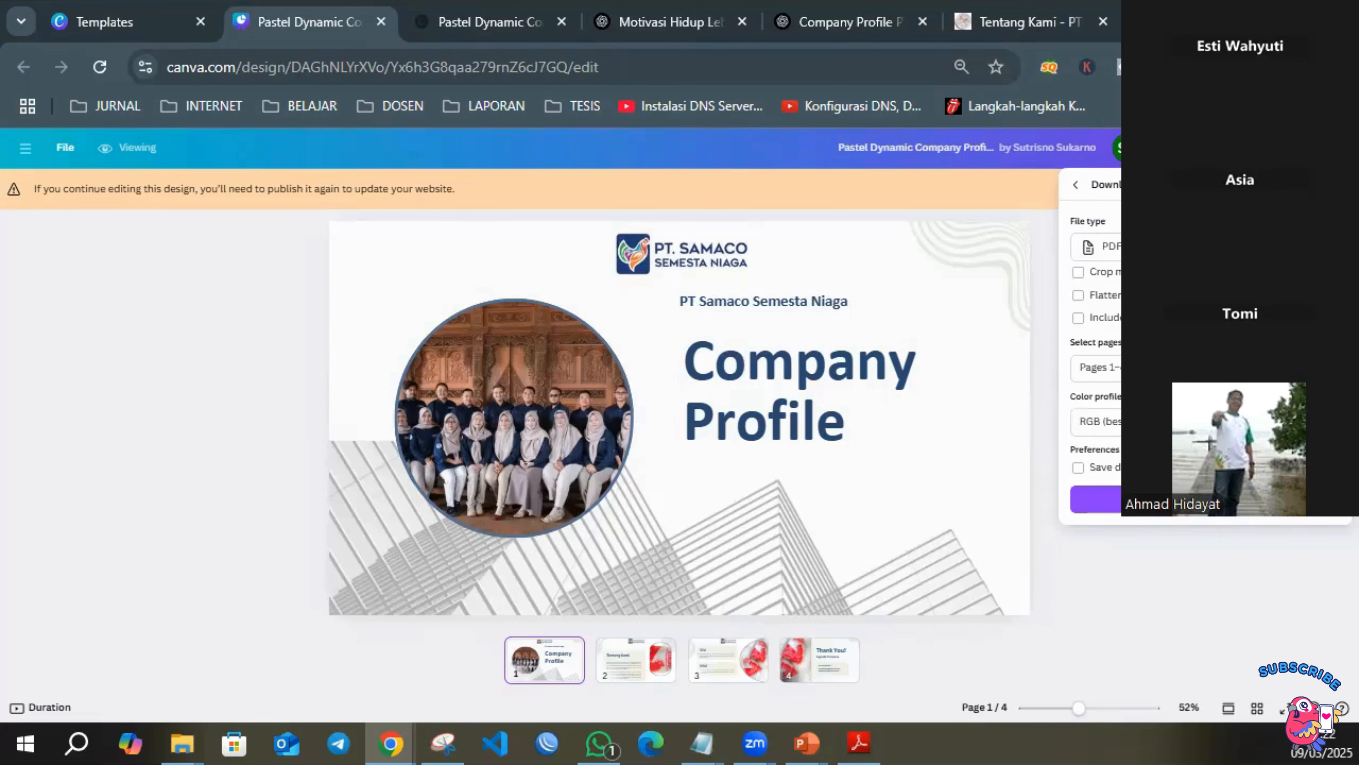
{"action": "left_click", "coordinate": [1204, 246]}
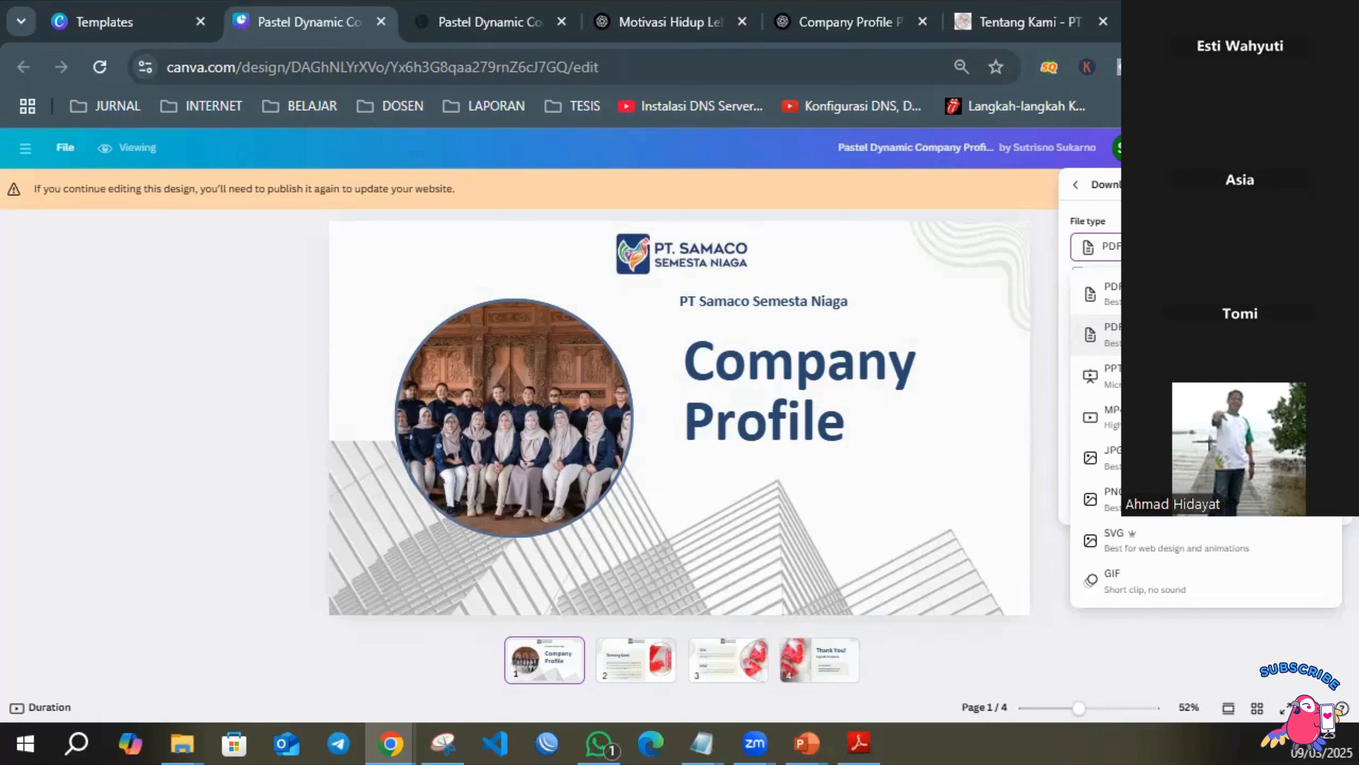
{"action": "left_click", "coordinate": [1103, 334]}
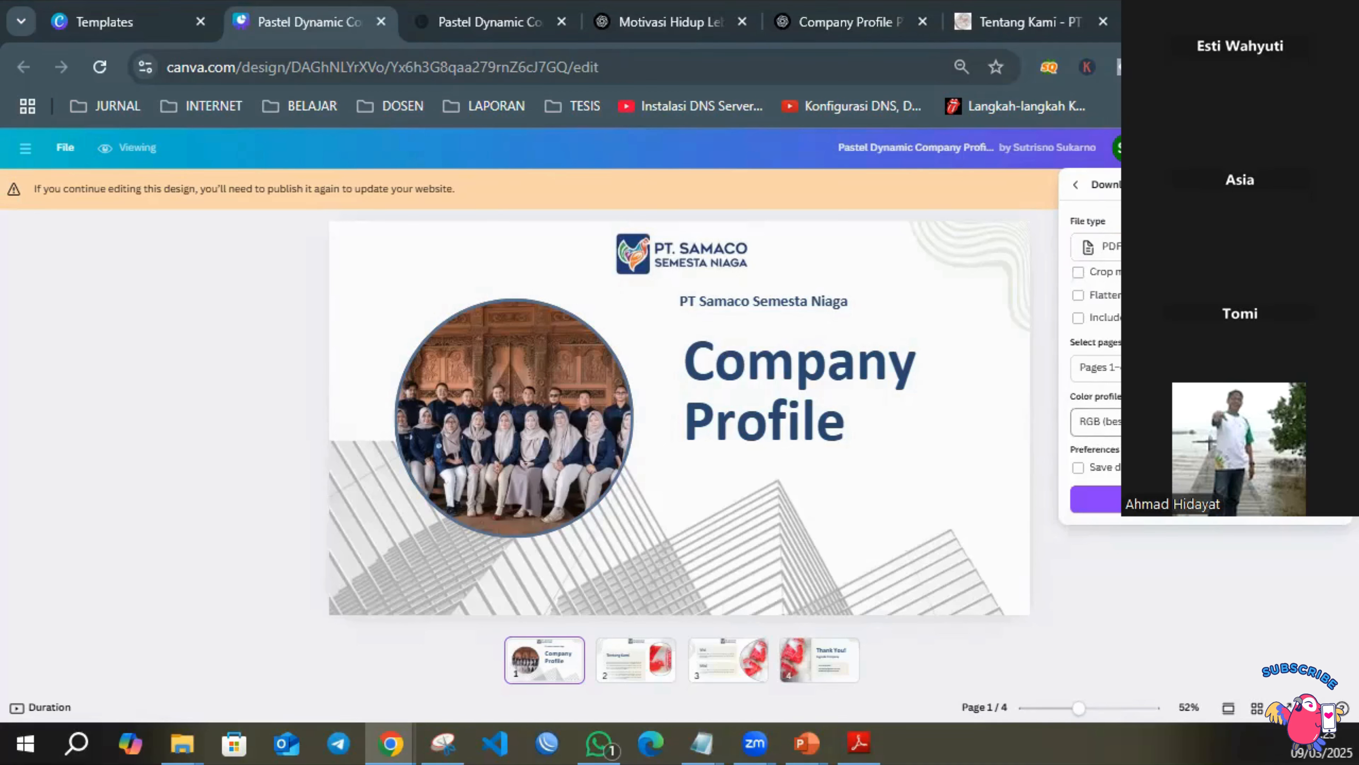
{"action": "left_click", "coordinate": [1204, 422]}
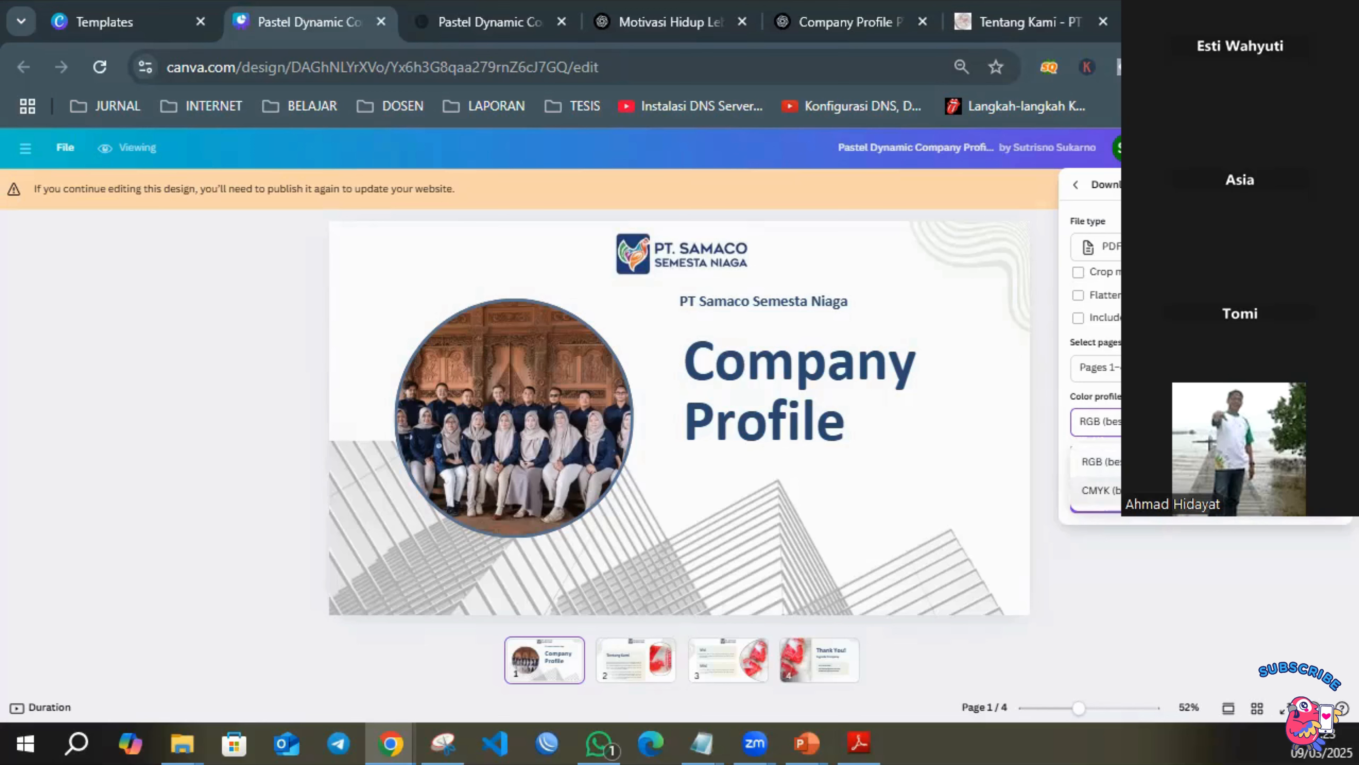
{"action": "left_click", "coordinate": [1097, 490]}
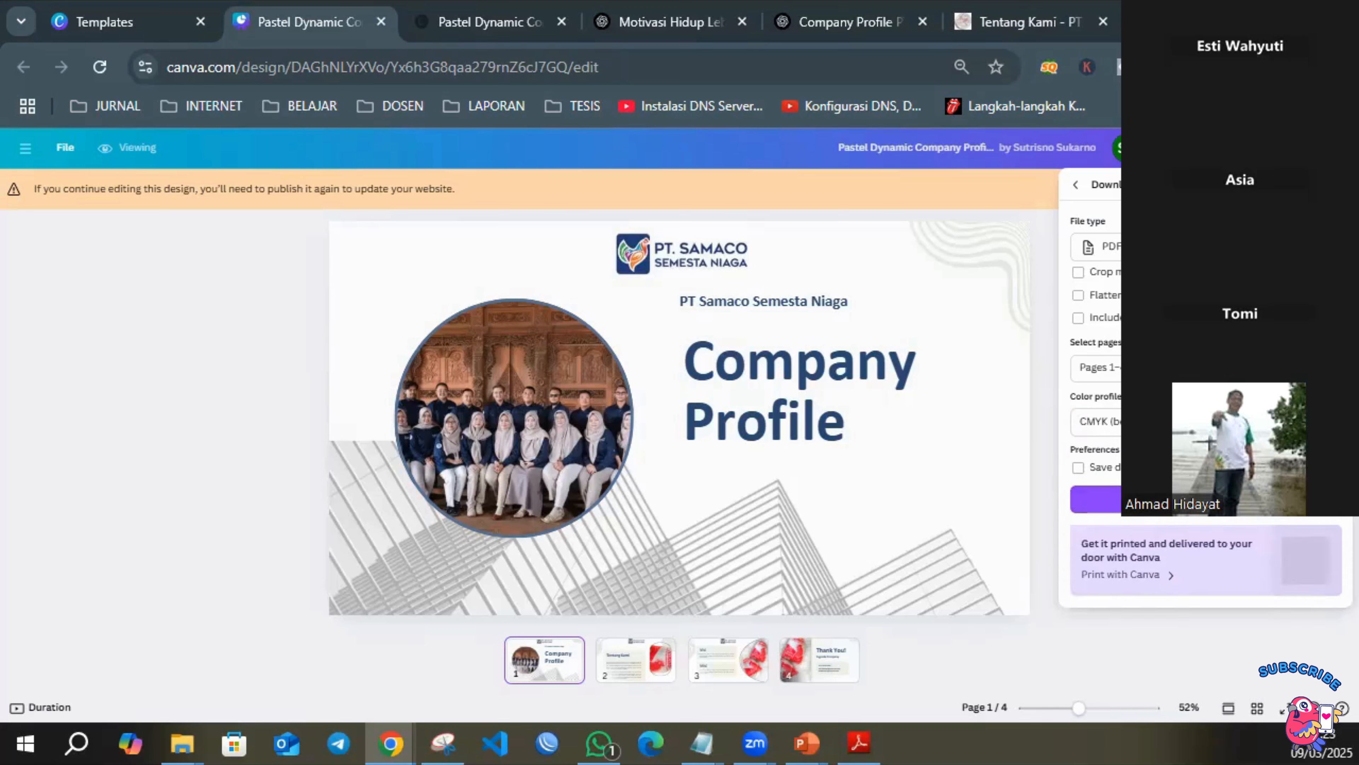
{"action": "left_click", "coordinate": [1169, 506]}
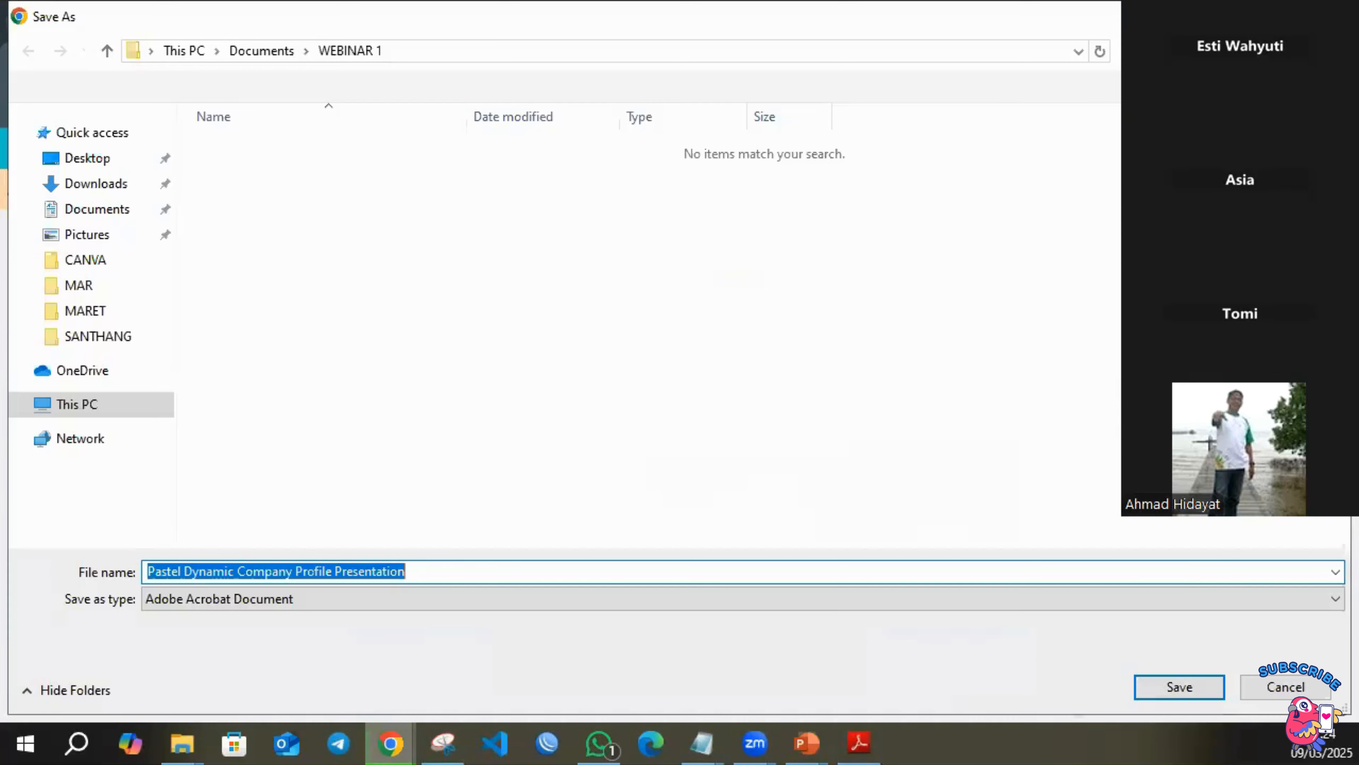
Name the PDF file "Hasil Pdf Print" and save it in the WEBINAR 1 folder.
{"action": "left_click", "coordinate": [427, 571]}
{"action": "left_click_drag", "start_coordinate": [426, 570], "coordinate": [66, 568]}
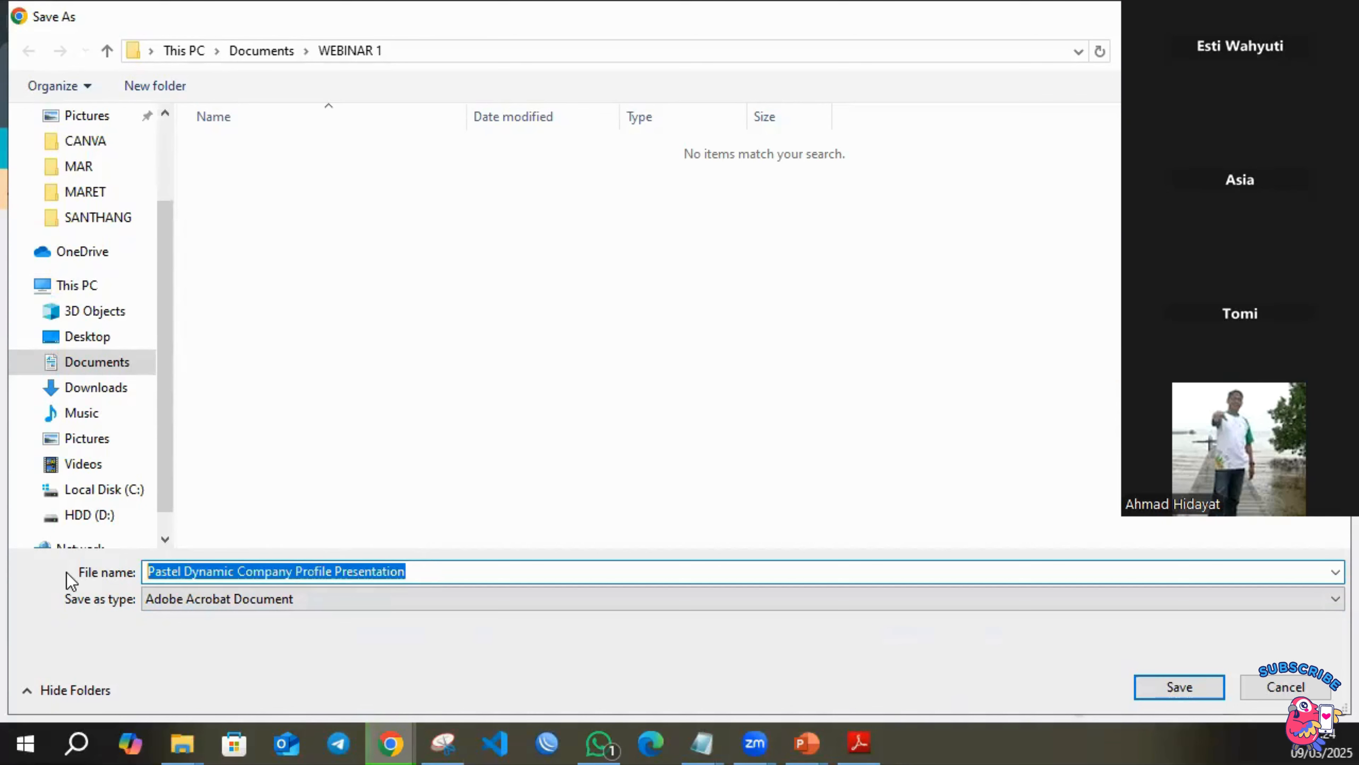
{"action": "type", "text": "ASIL R"}
{"action": "key", "text": "BackSpace"}
{"action": "key", "text": "BackSpace"}
{"action": "key", "text": "BackSpace"}
{"action": "key", "text": "BackSpace"}
{"action": "key", "text": "BackSpace"}
{"action": "key", "text": "BackSpace"}
{"action": "type", "text": "Hasi"}
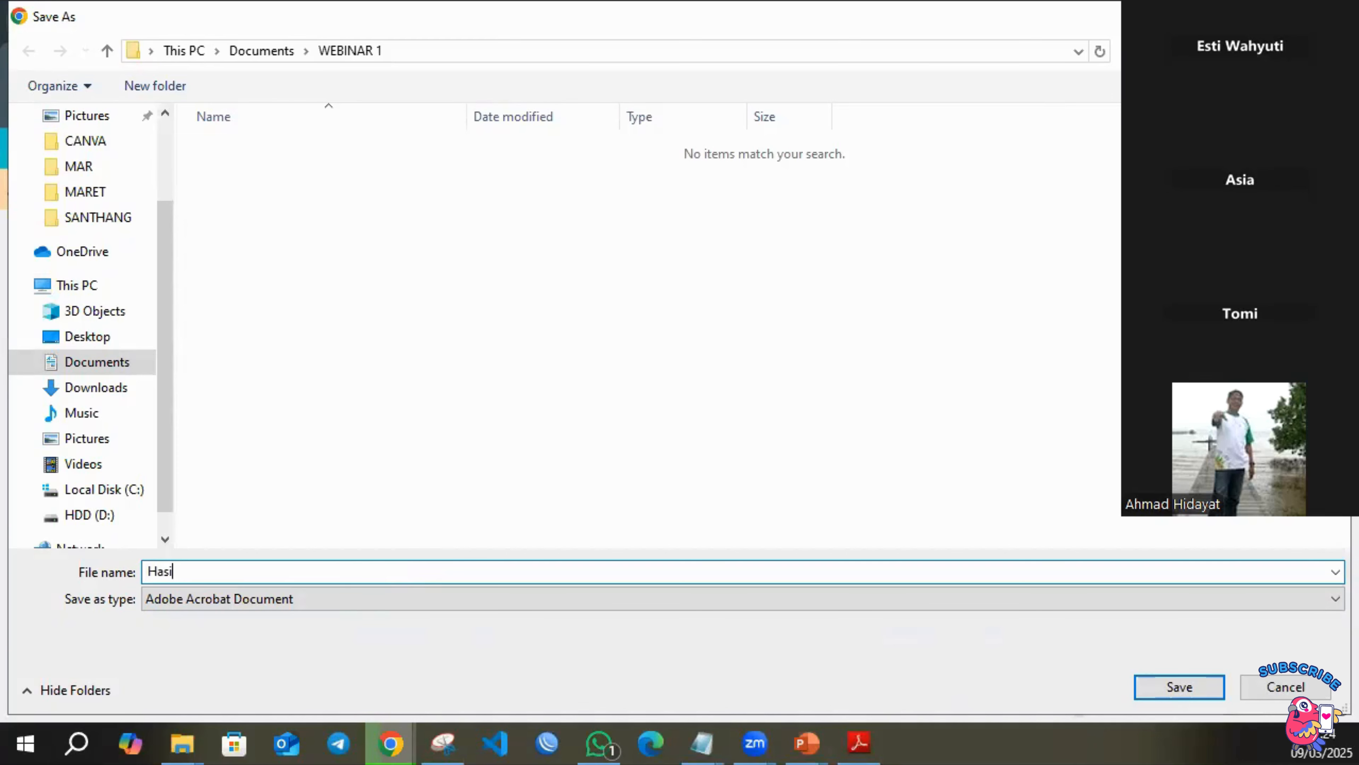
{"action": "type", "text": "l Pdf Profil"}
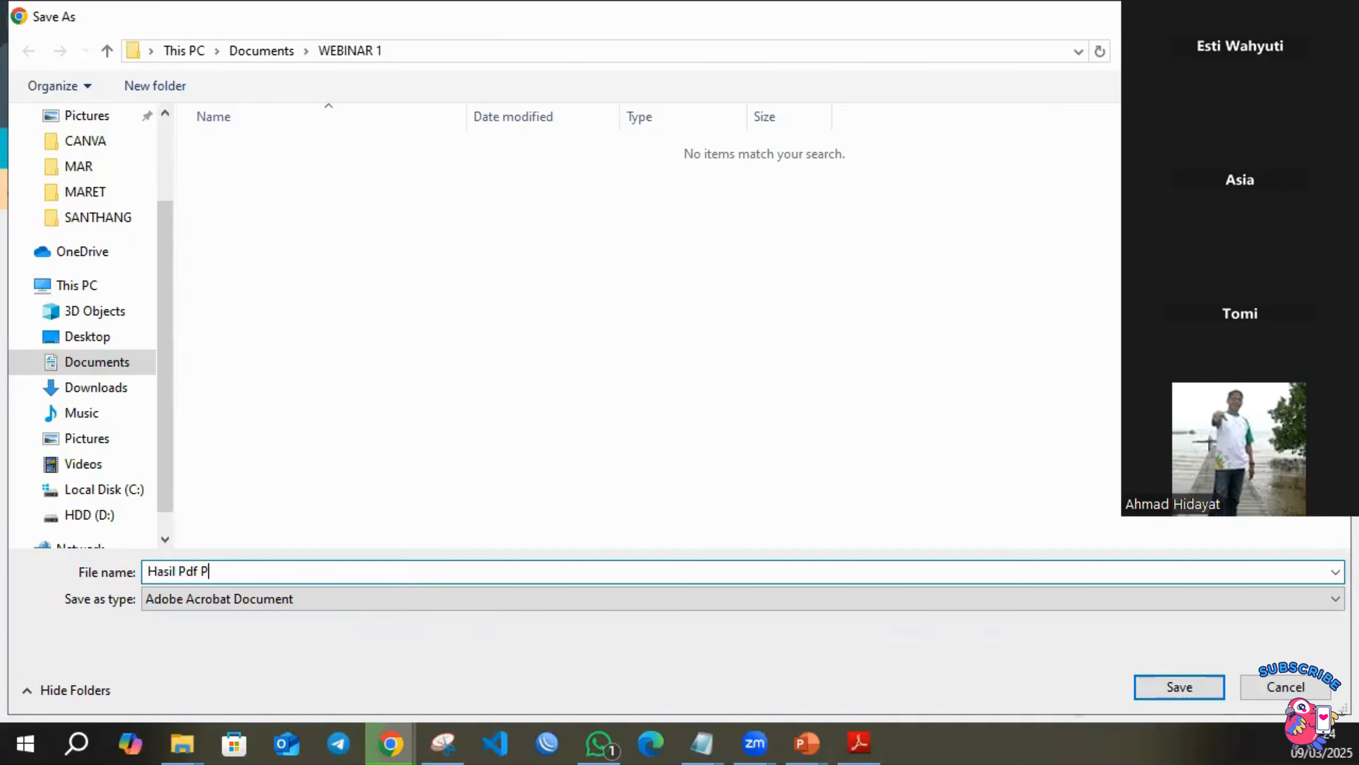
{"action": "key", "text": "Return"}
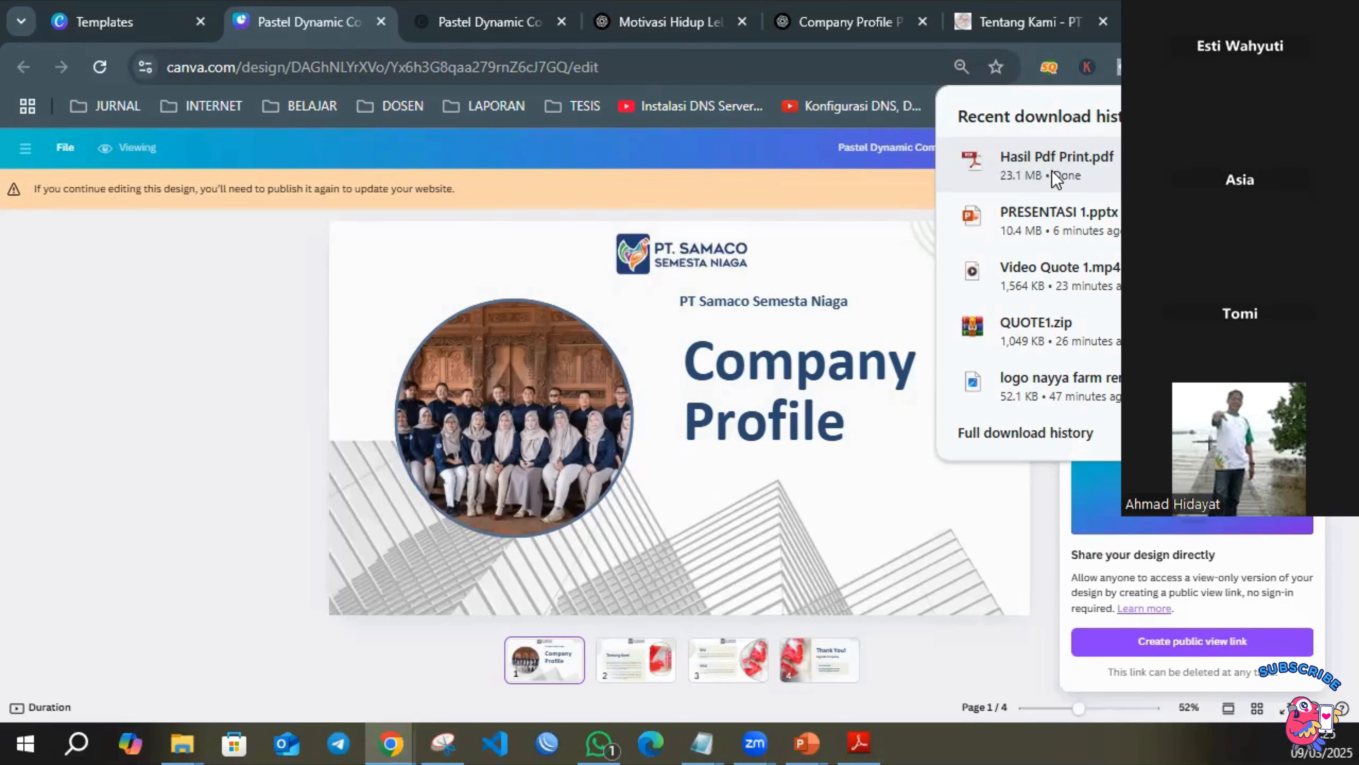
Open the downloaded Hasil Pdf Print.pdf, look through its pages, and view the published website for comparison.
{"action": "left_click", "coordinate": [1051, 170]}
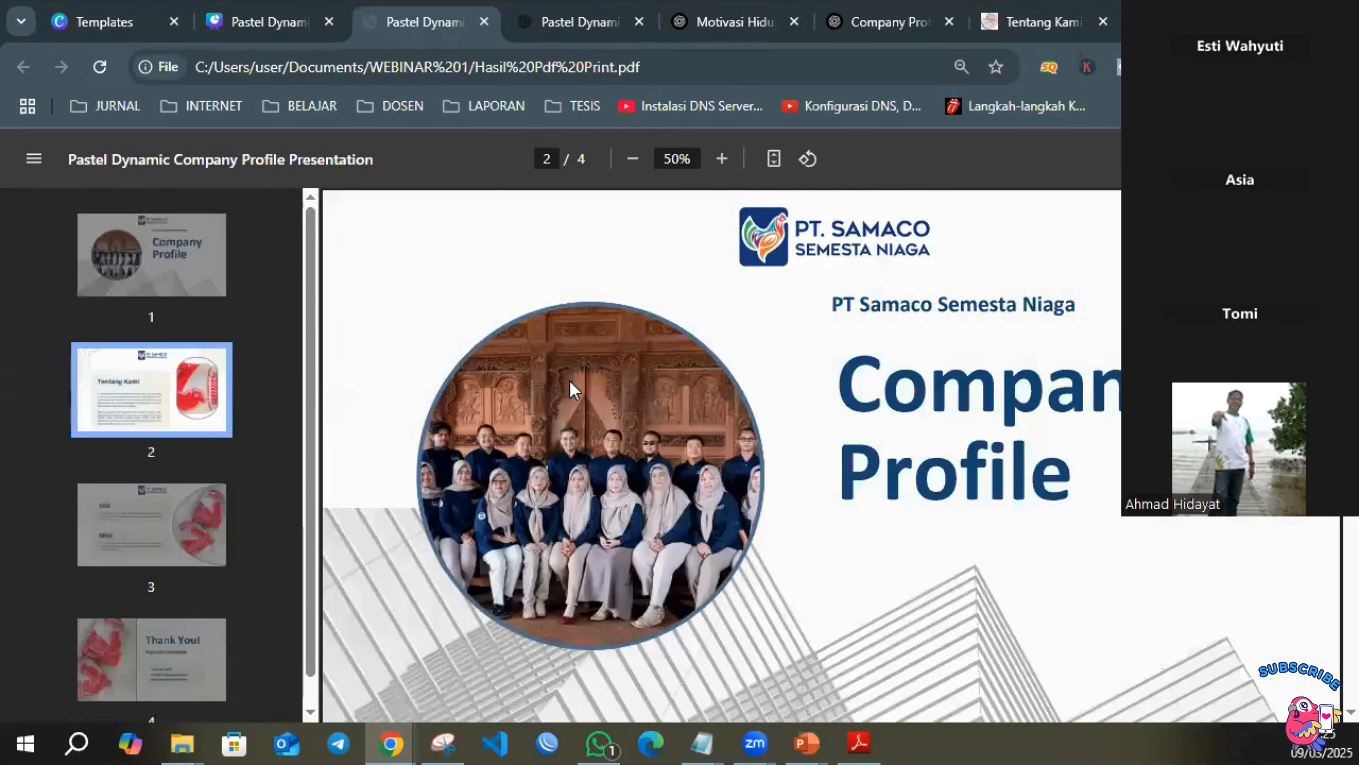
{"action": "scroll", "coordinate": [811, 384], "scroll_direction": "down", "scroll_amount": 5}
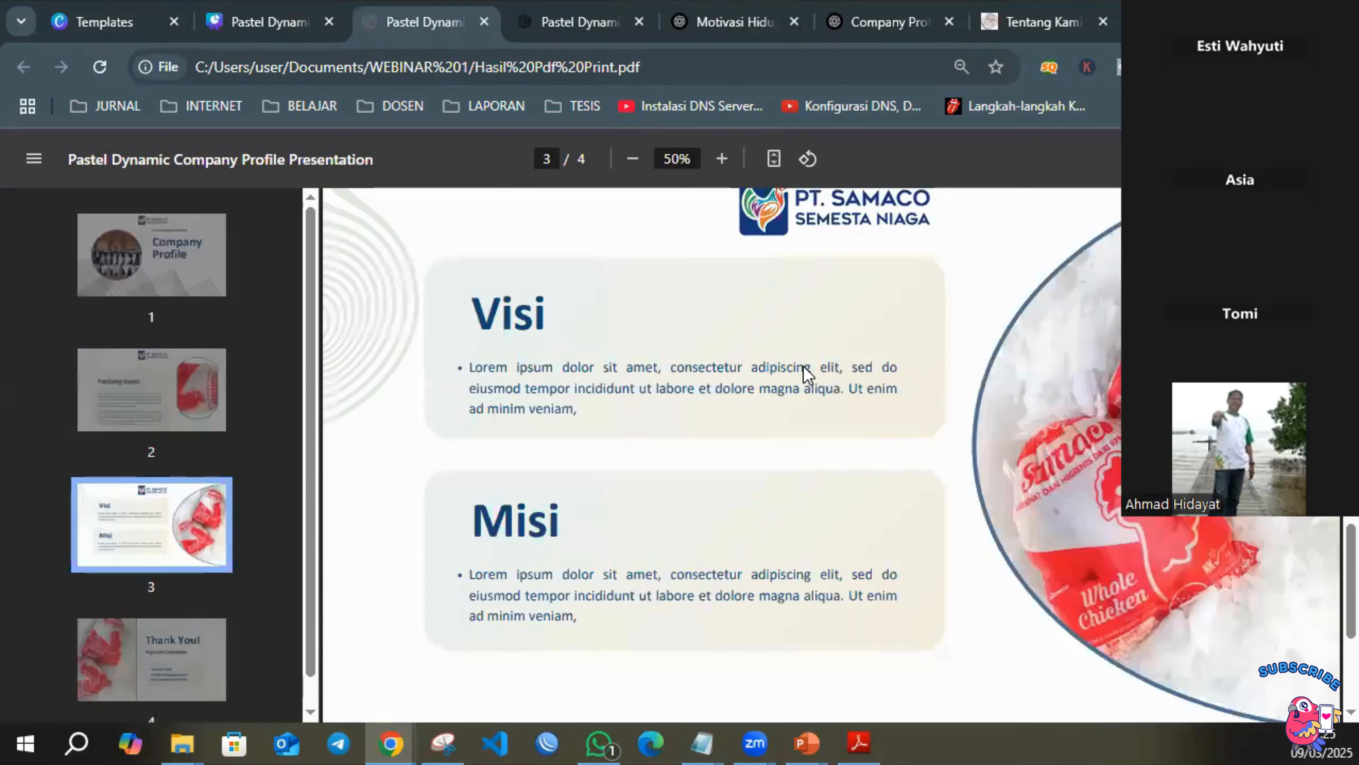
{"action": "scroll", "coordinate": [808, 373], "scroll_direction": "down", "scroll_amount": 3}
{"action": "scroll", "coordinate": [808, 371], "scroll_direction": "up", "scroll_amount": 4}
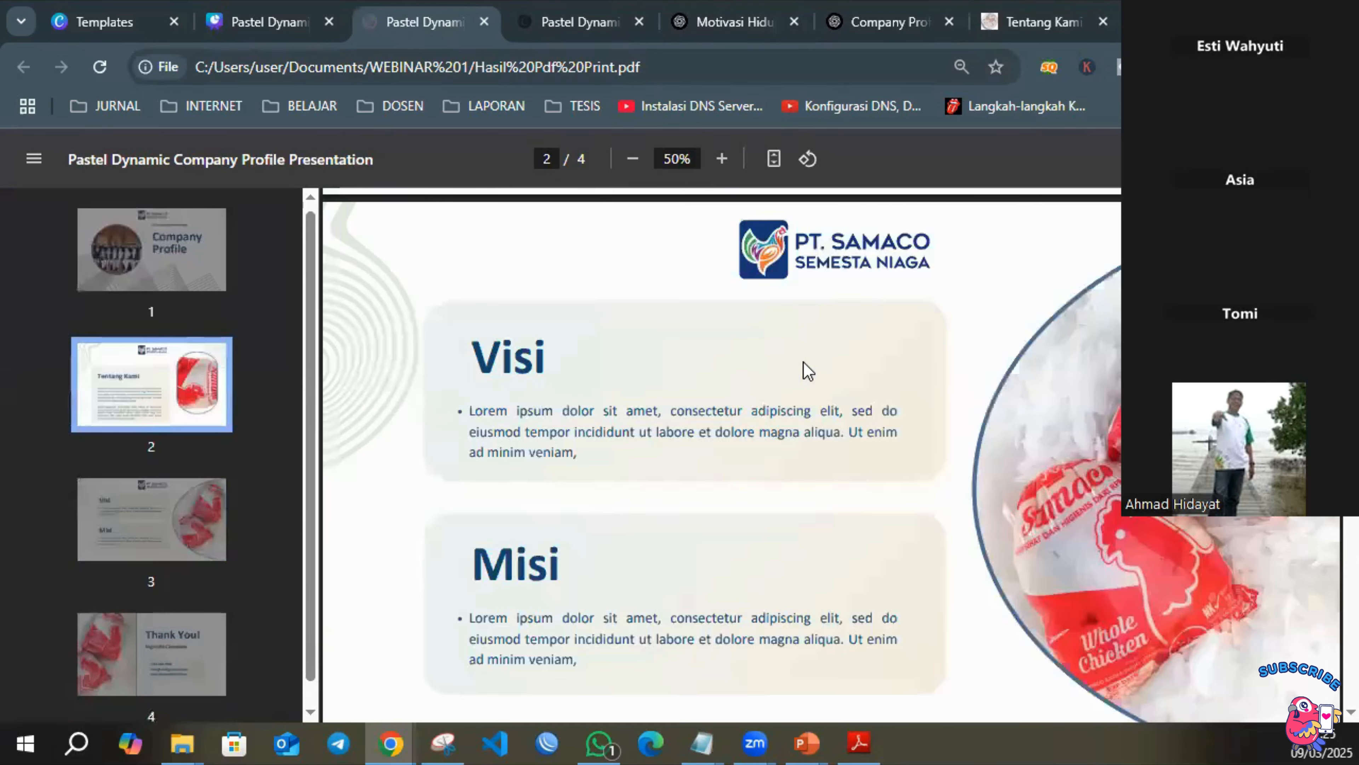
{"action": "scroll", "coordinate": [808, 371], "scroll_direction": "up", "scroll_amount": 4}
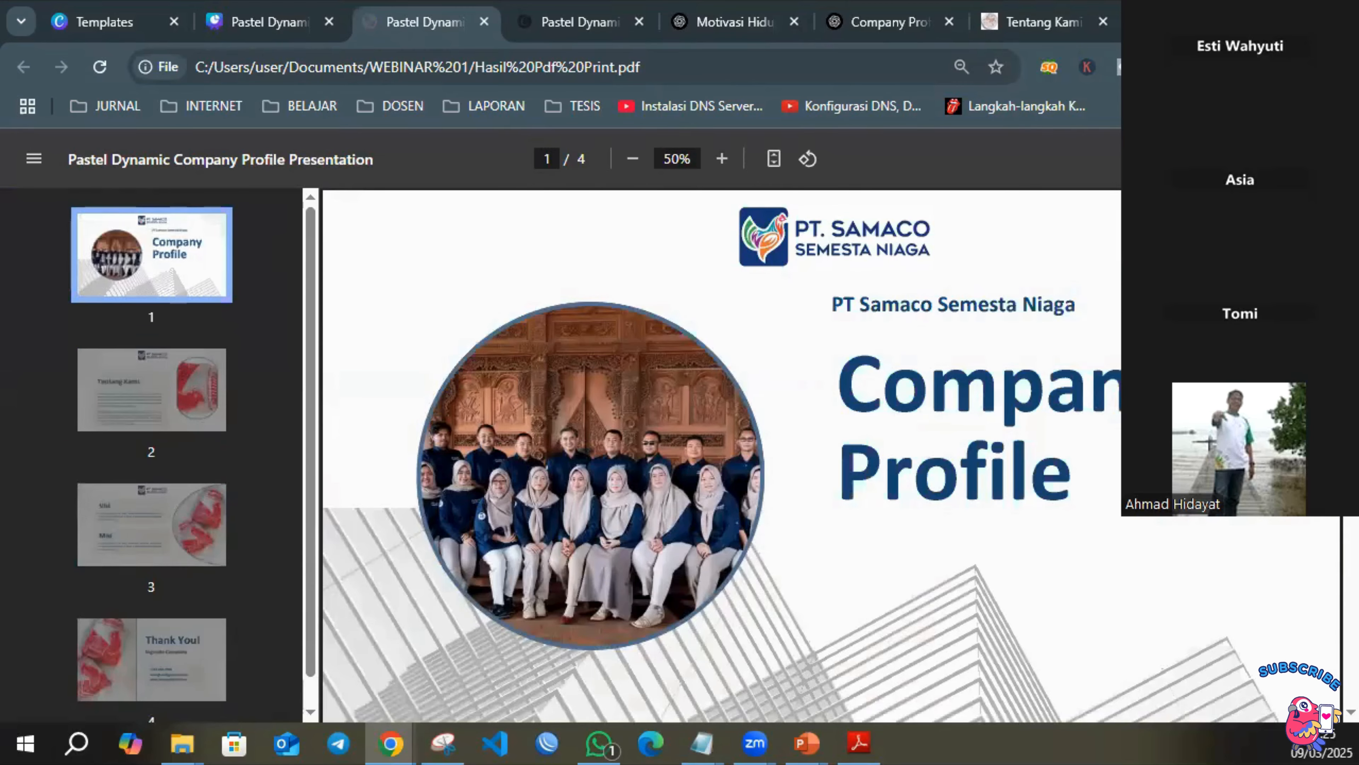
{"action": "scroll", "coordinate": [1049, 208], "scroll_direction": "down", "scroll_amount": 5}
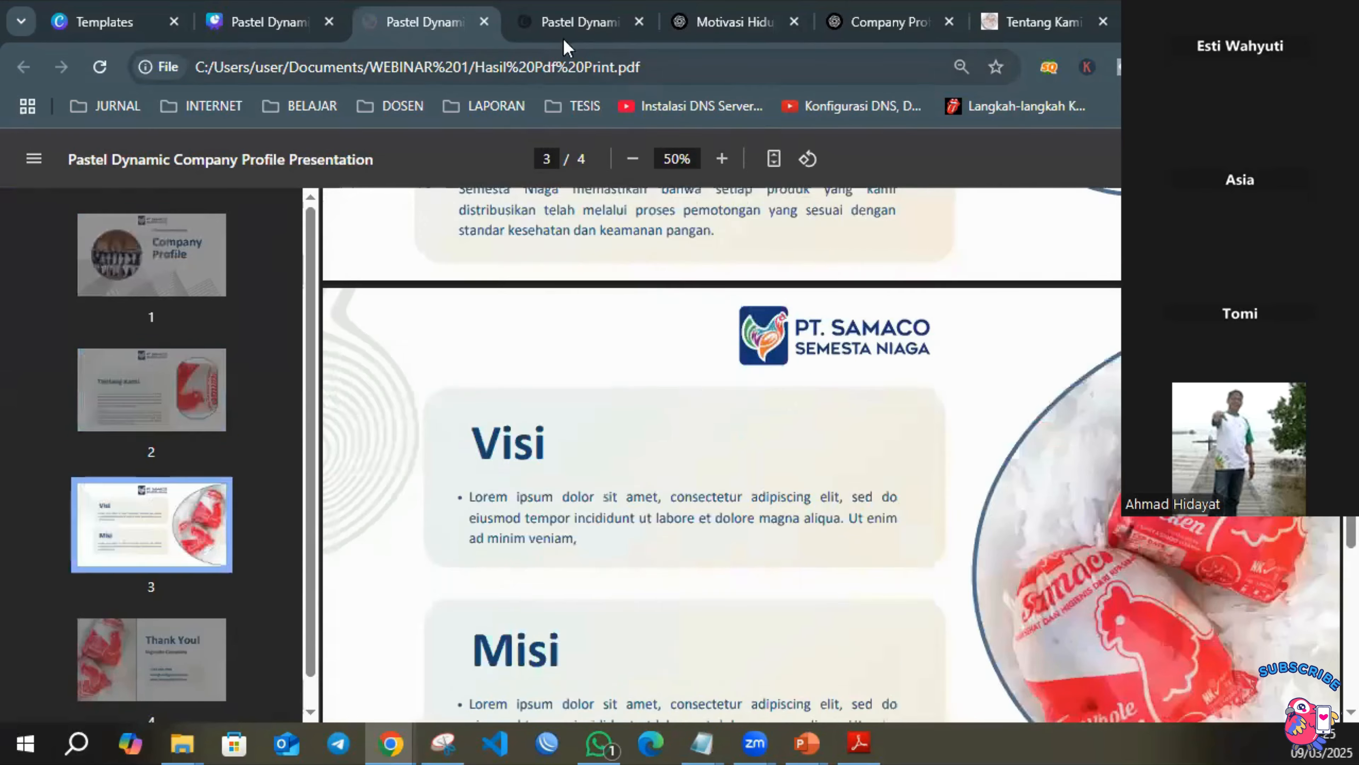
{"action": "scroll", "coordinate": [947, 225], "scroll_direction": "down", "scroll_amount": 5}
{"action": "left_click", "coordinate": [552, 29]}
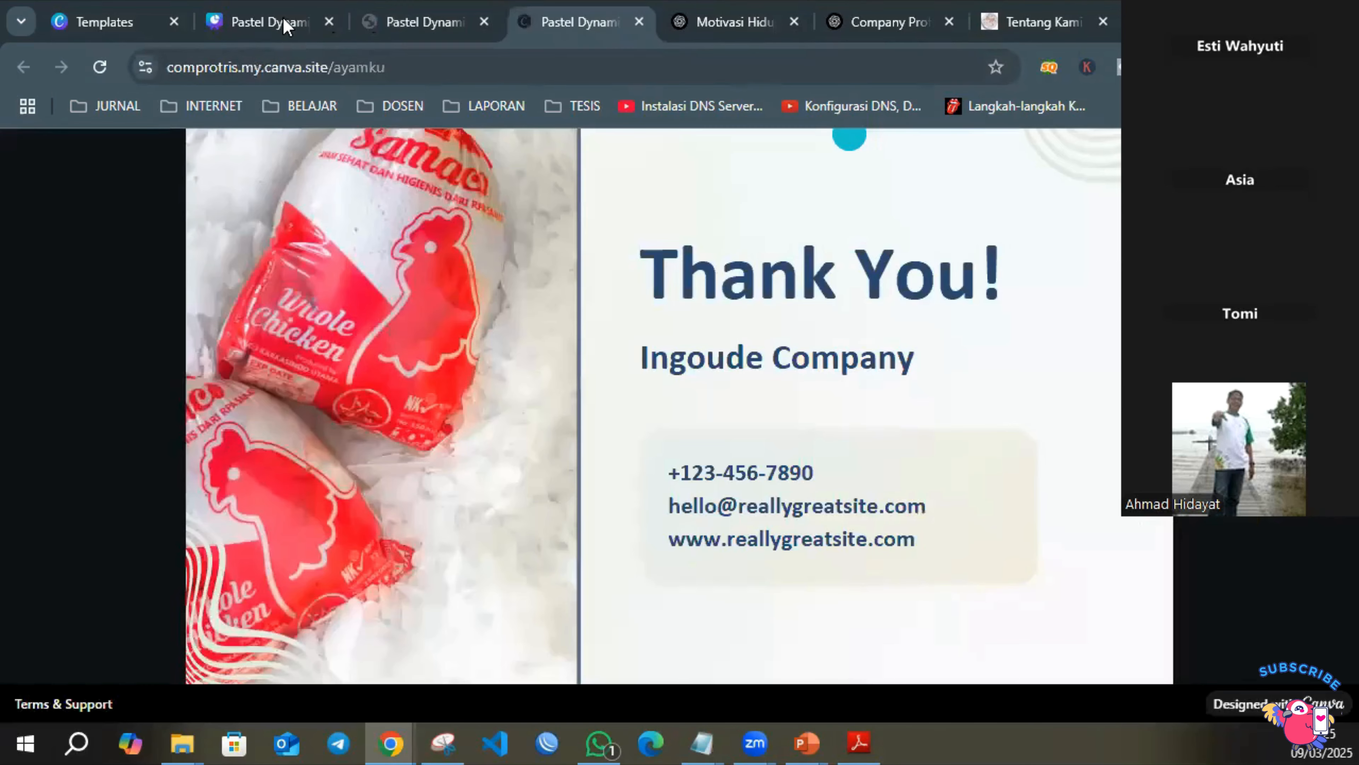
Return to the company profile design and reload it in the editor.
{"action": "left_click", "coordinate": [289, 27]}
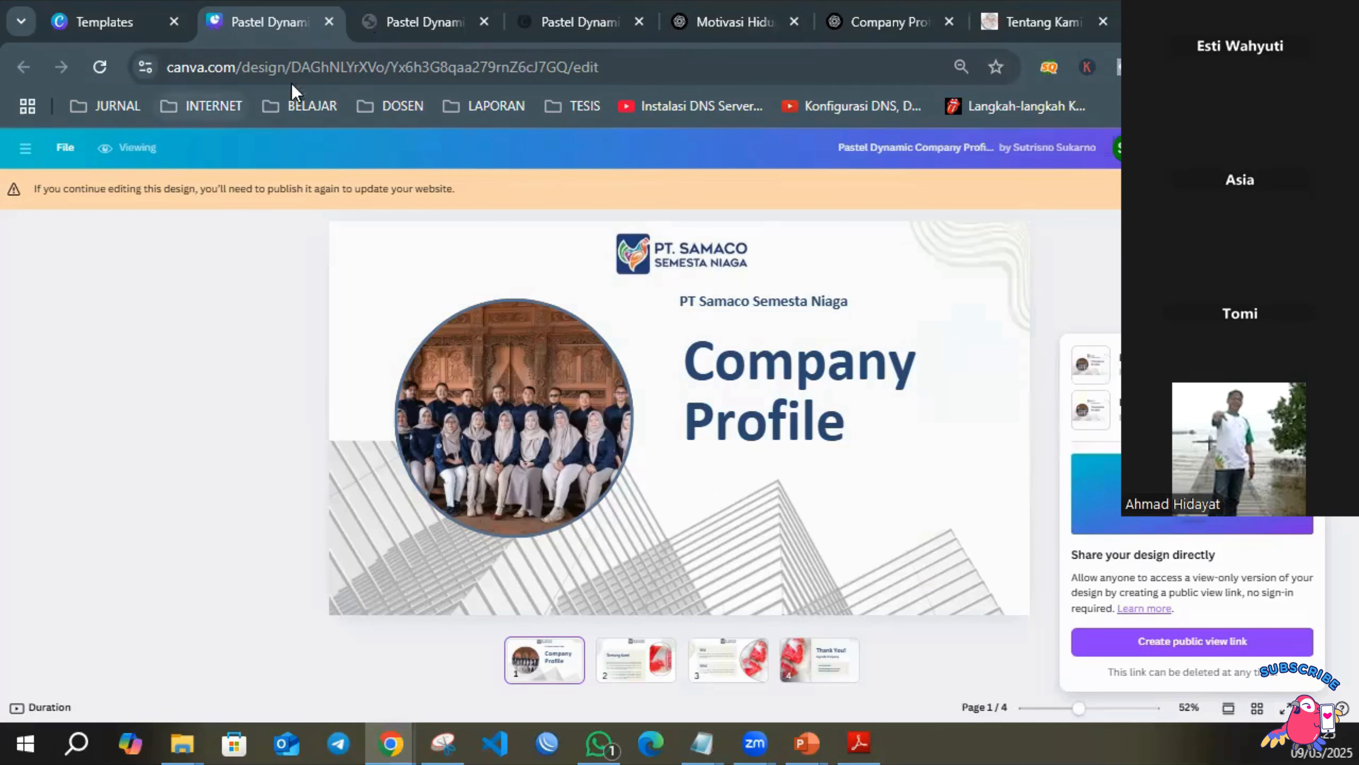
{"action": "left_click", "coordinate": [597, 63]}
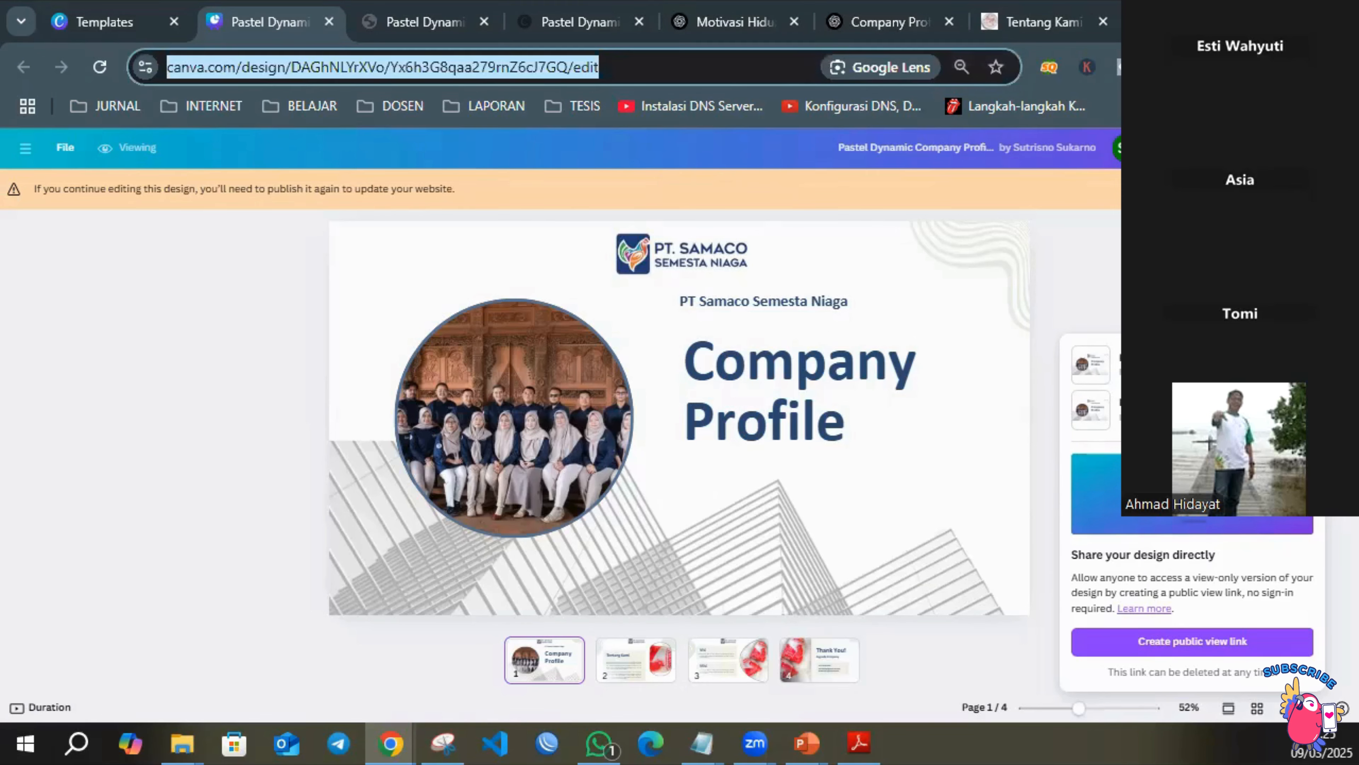
{"action": "key", "text": "Return"}
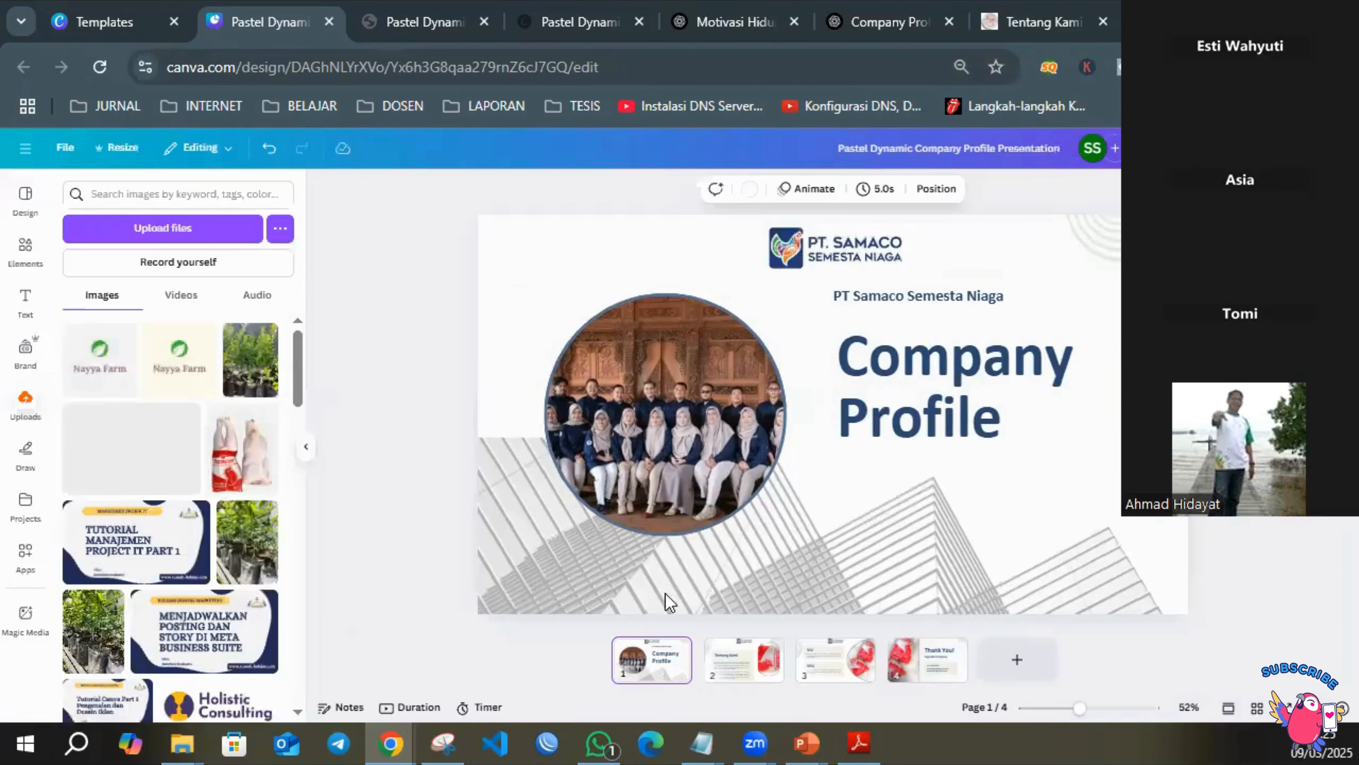
Search the design elements for "audio".
{"action": "left_click", "coordinate": [24, 249]}
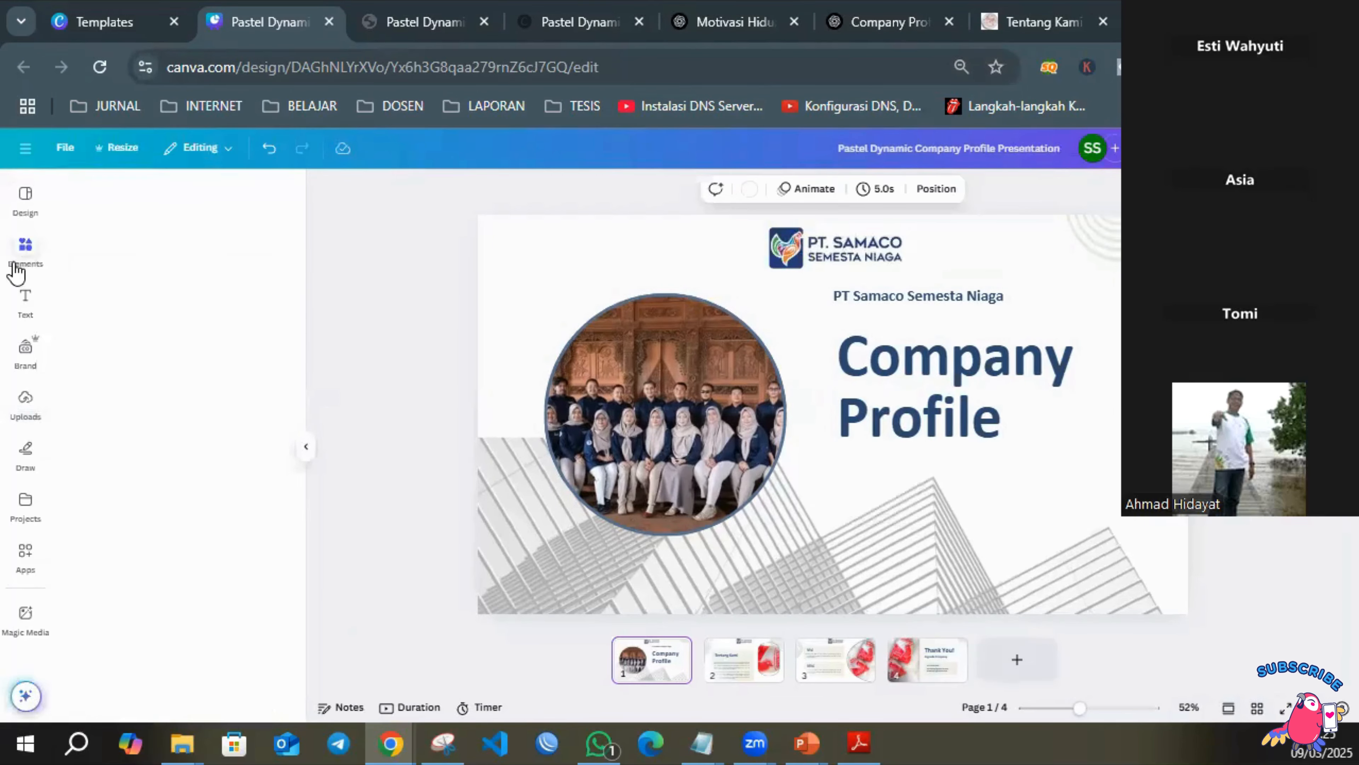
{"action": "left_click", "coordinate": [140, 192]}
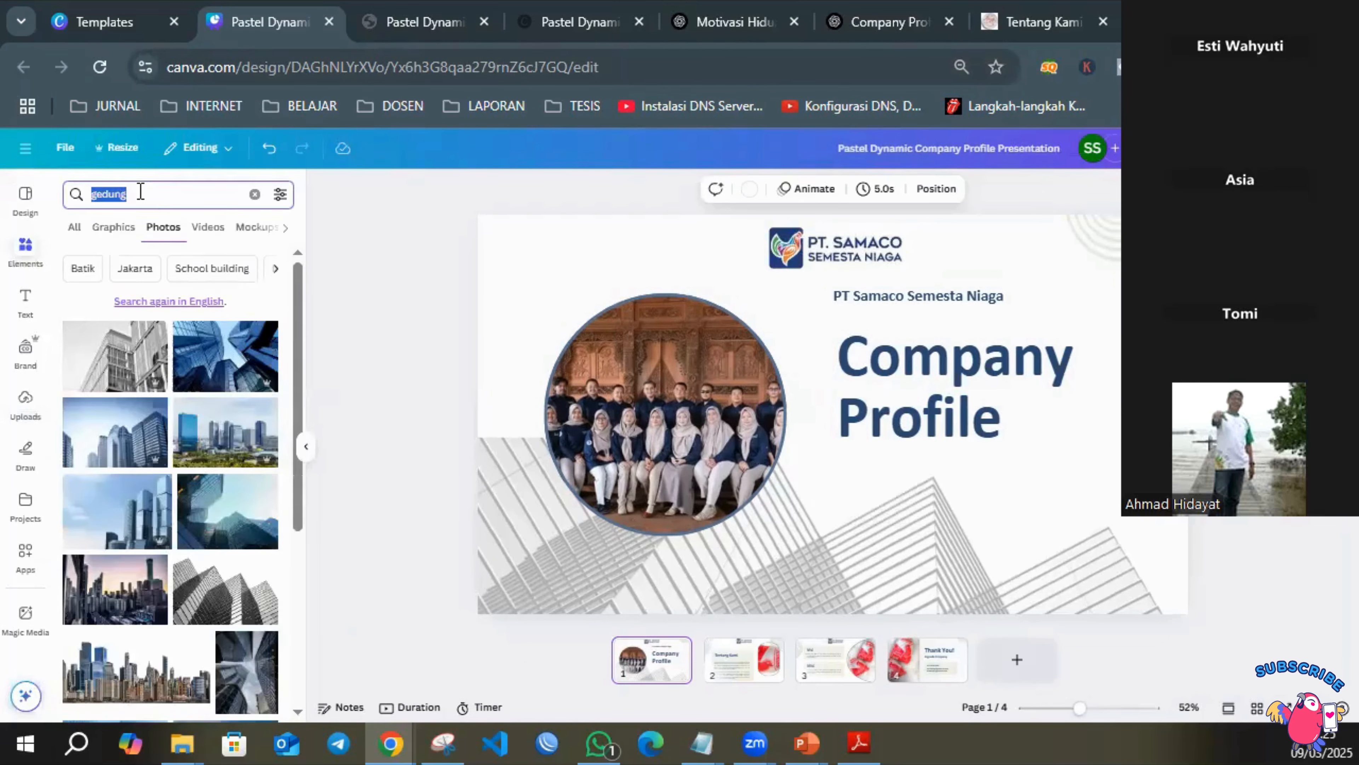
{"action": "type", "text": "audio"}
{"action": "key", "text": "Return"}
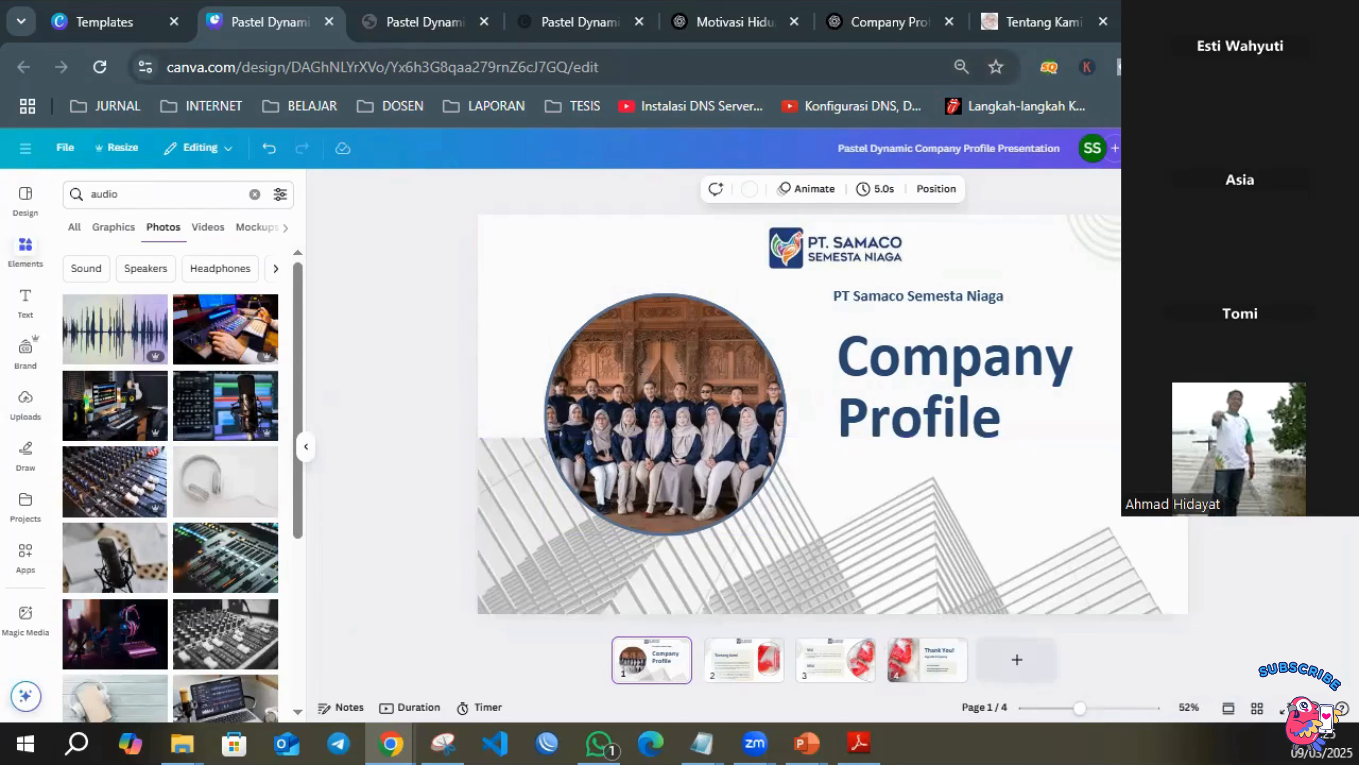
Set the design's download file type to PNG and start downloading all four pages.
{"action": "left_click", "coordinate": [1317, 148]}
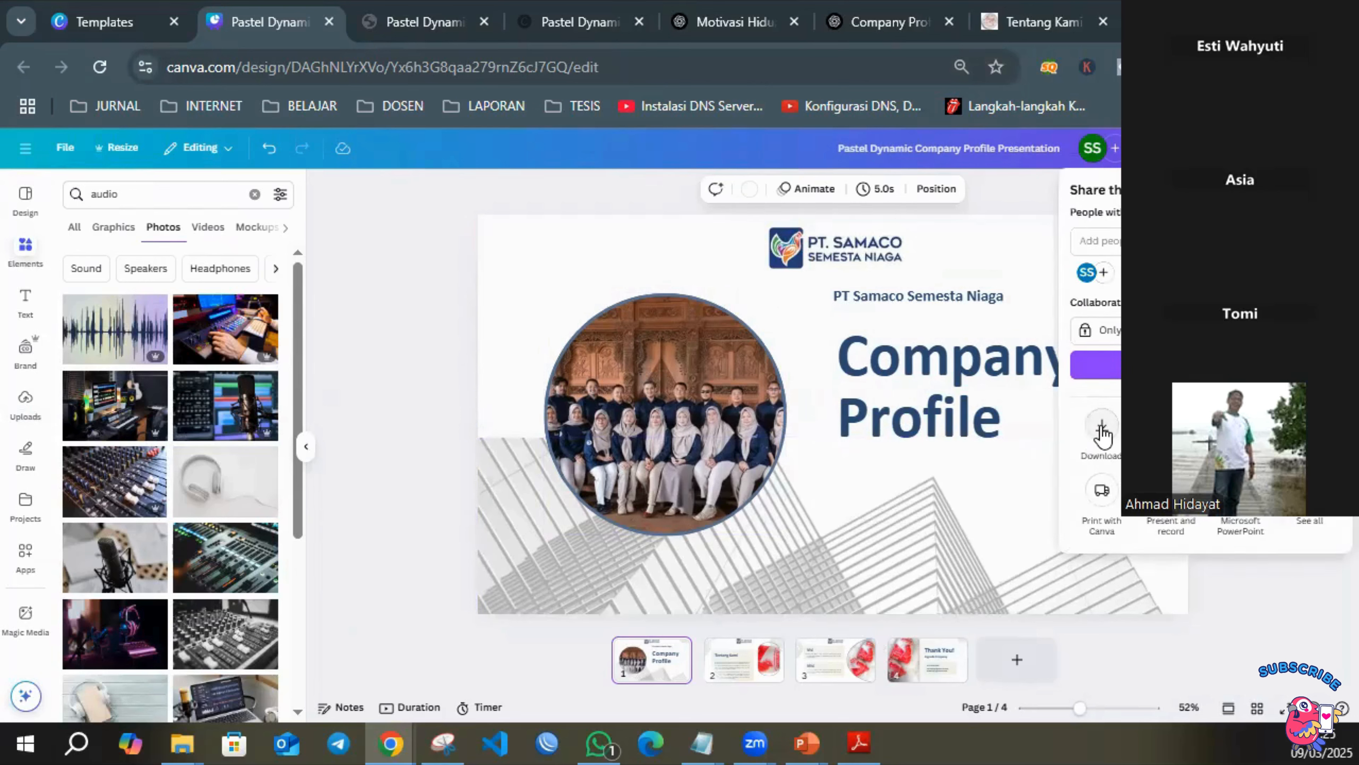
{"action": "left_click", "coordinate": [1102, 428]}
{"action": "left_click", "coordinate": [1095, 246]}
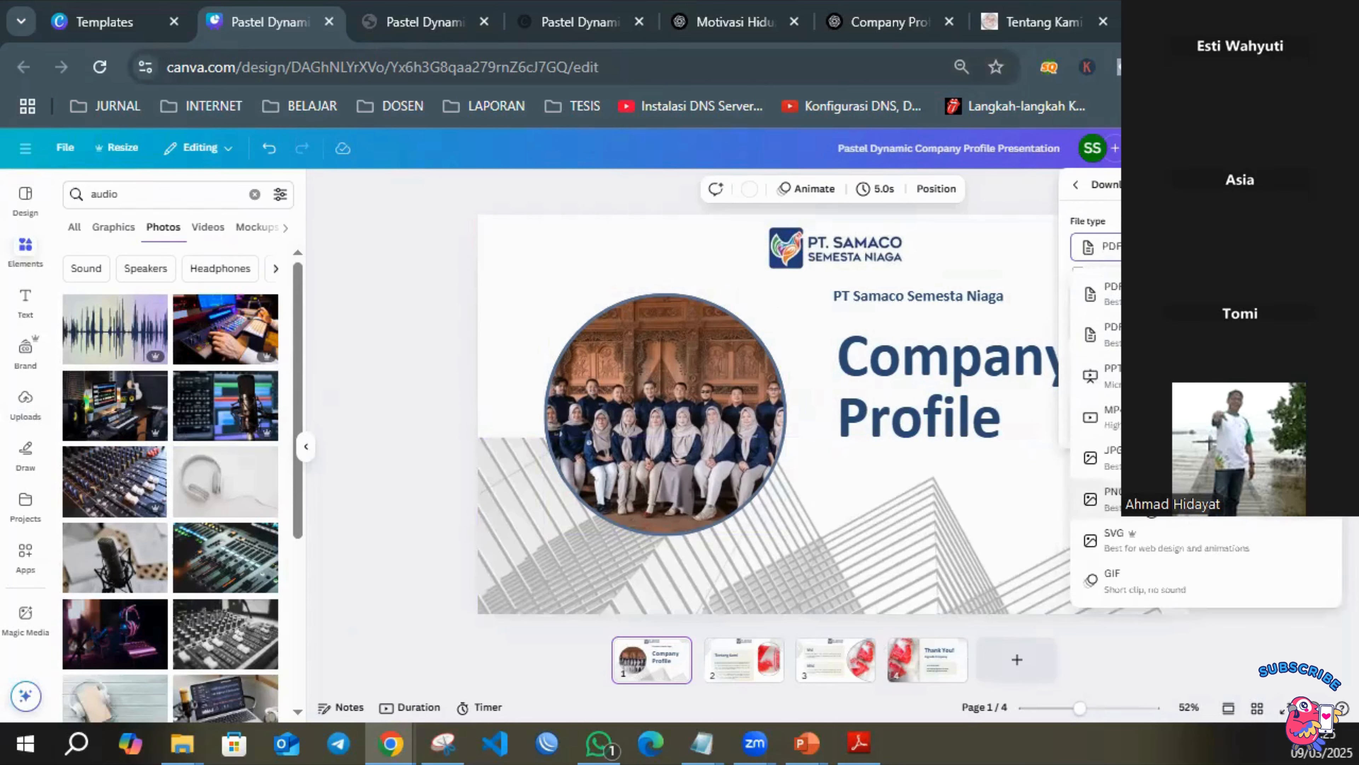
{"action": "left_click", "coordinate": [1205, 499]}
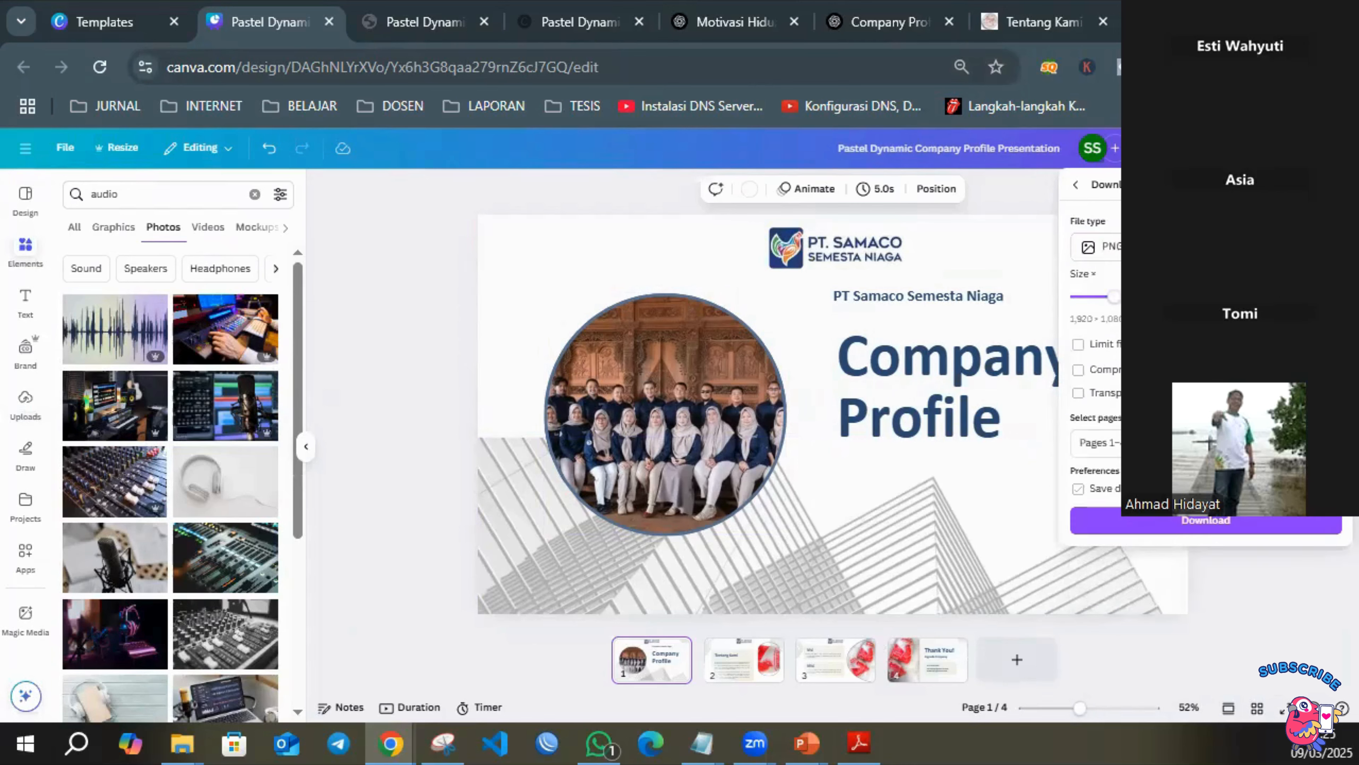
{"action": "left_click", "coordinate": [1211, 528]}
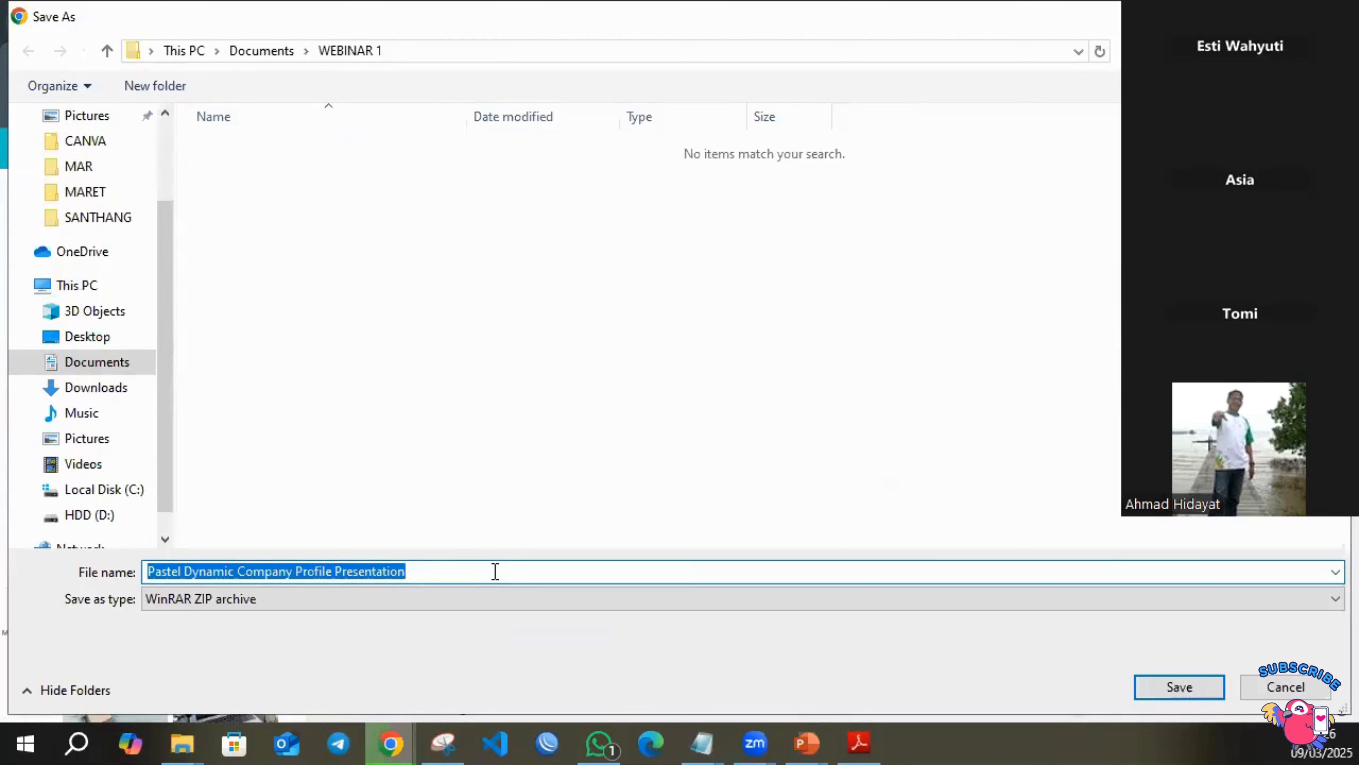
Name the PNG download archive "compro 1" and save it in the WEBINAR 1 folder.
{"action": "type", "text": "compte"}
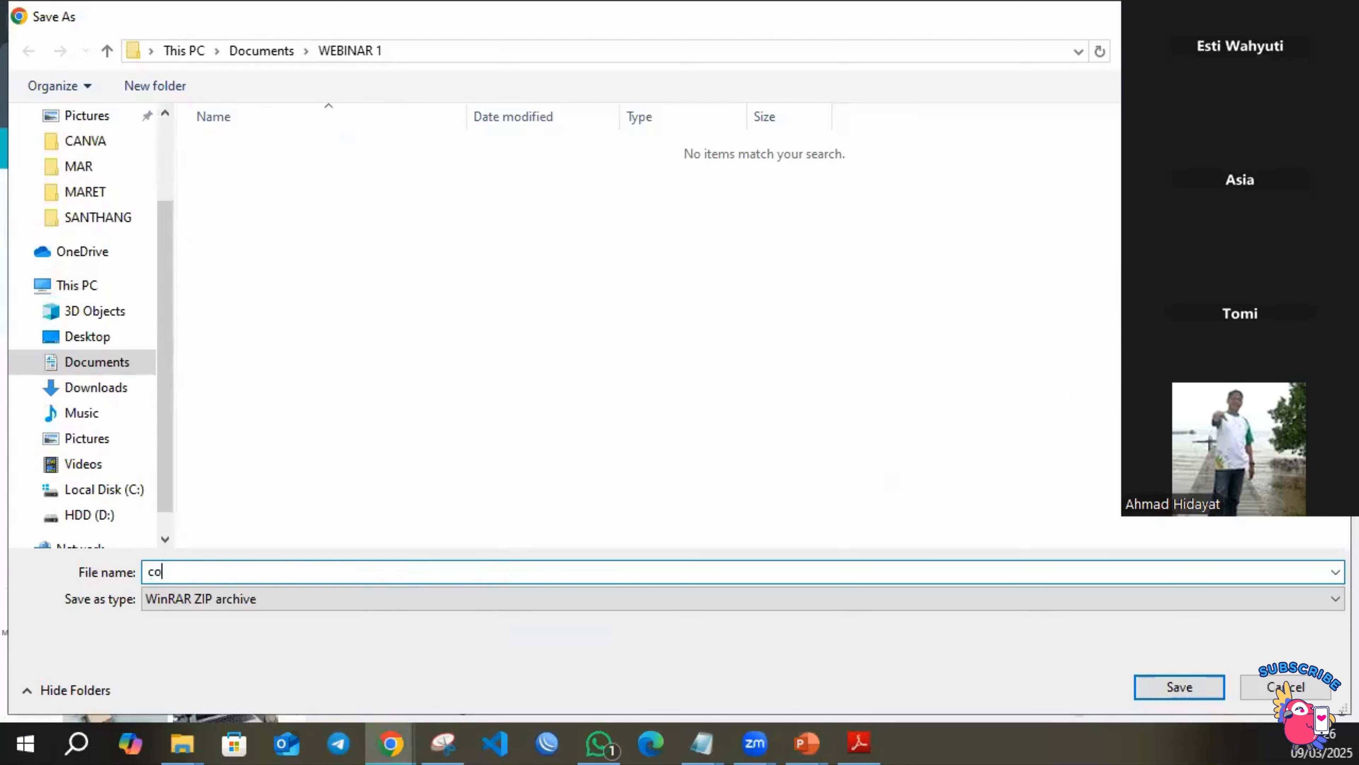
{"action": "key", "text": "BackSpace"}
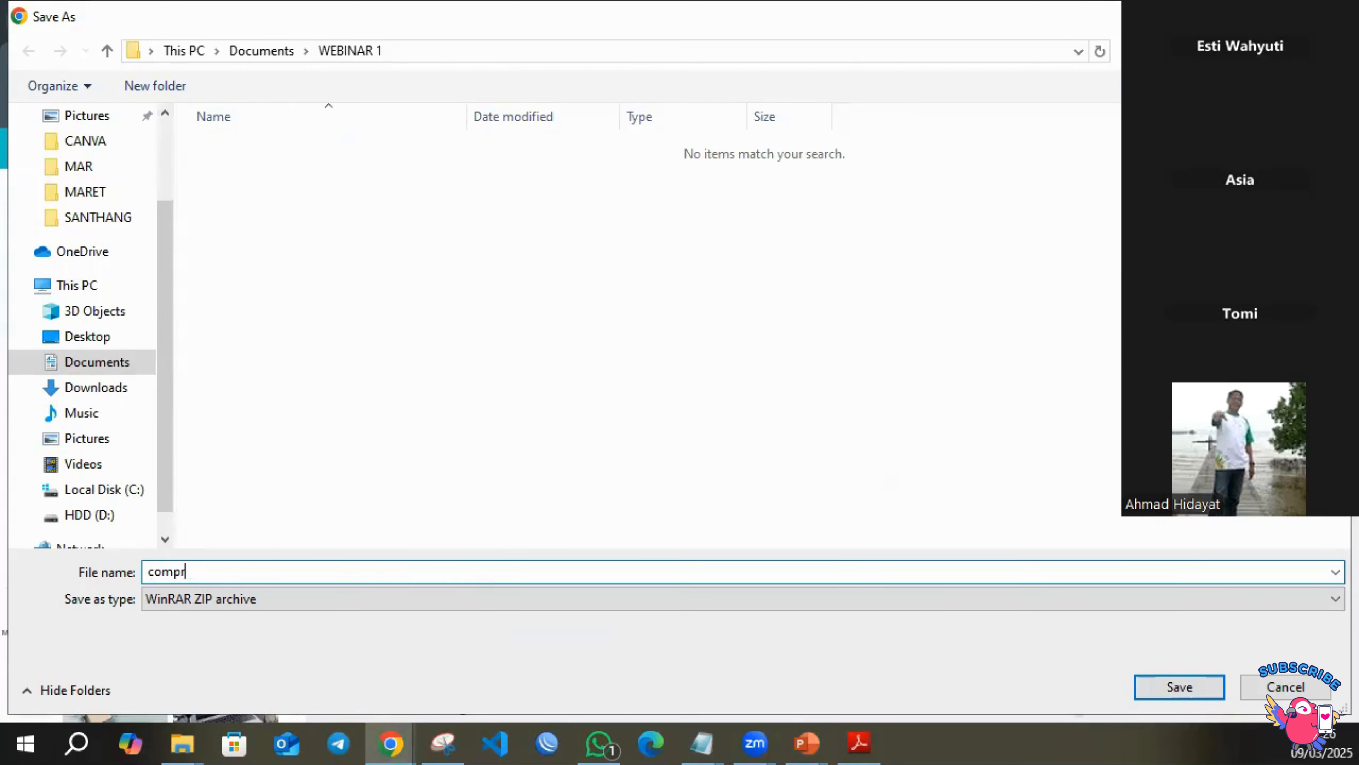
{"action": "type", "text": "o 1"}
{"action": "key", "text": "Return"}
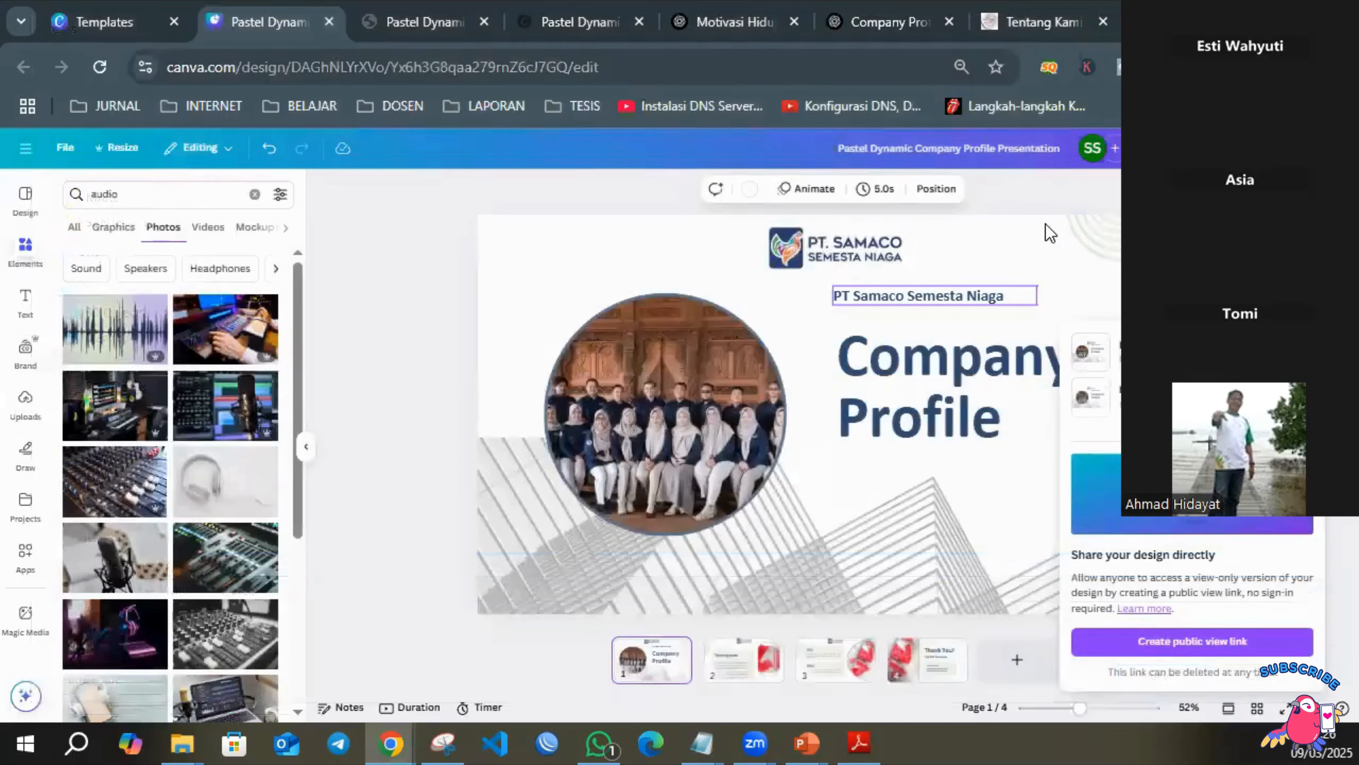
Extract the downloaded compro 1 archive into its own "compro 1" folder, view the extracted page images, and return to the design.
{"action": "left_click", "coordinate": [1277, 67]}
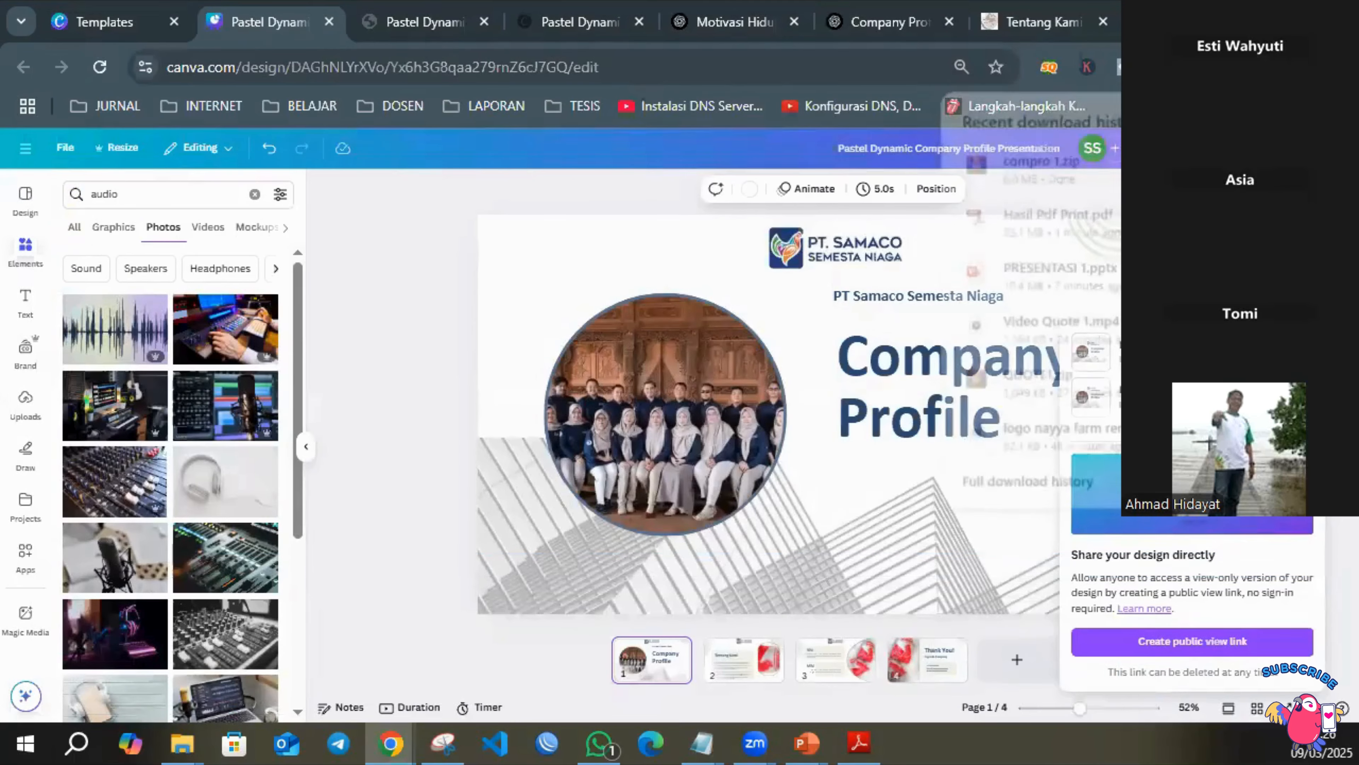
{"action": "left_click", "coordinate": [1236, 168]}
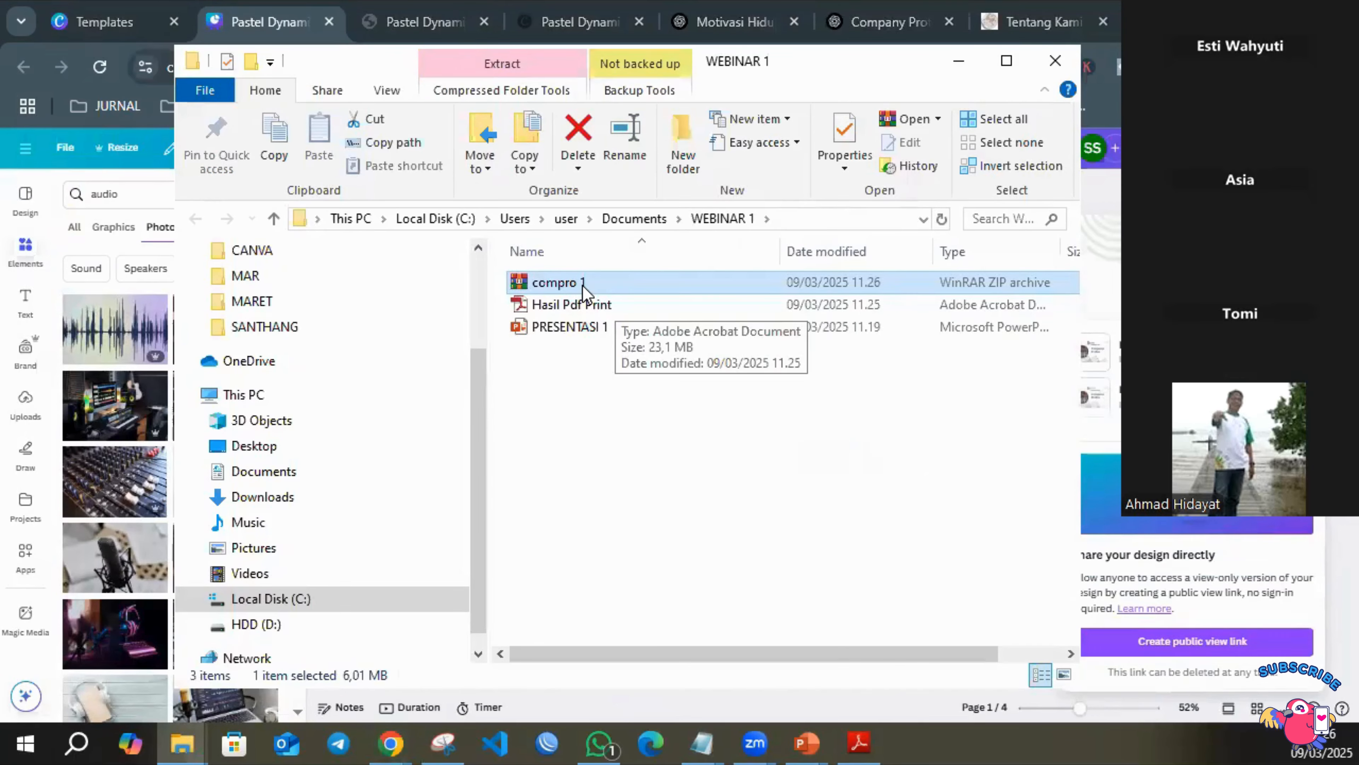
{"action": "right_click", "coordinate": [583, 289]}
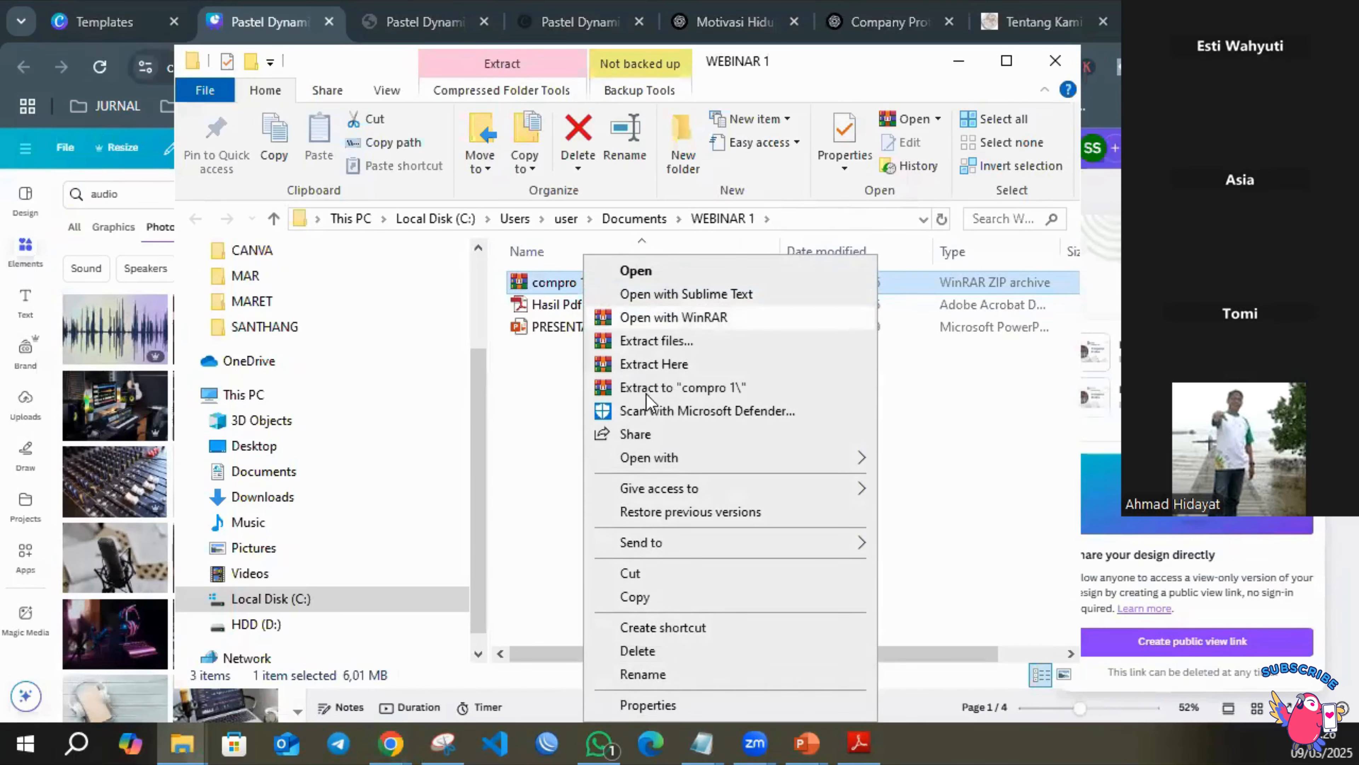
{"action": "left_click", "coordinate": [687, 388]}
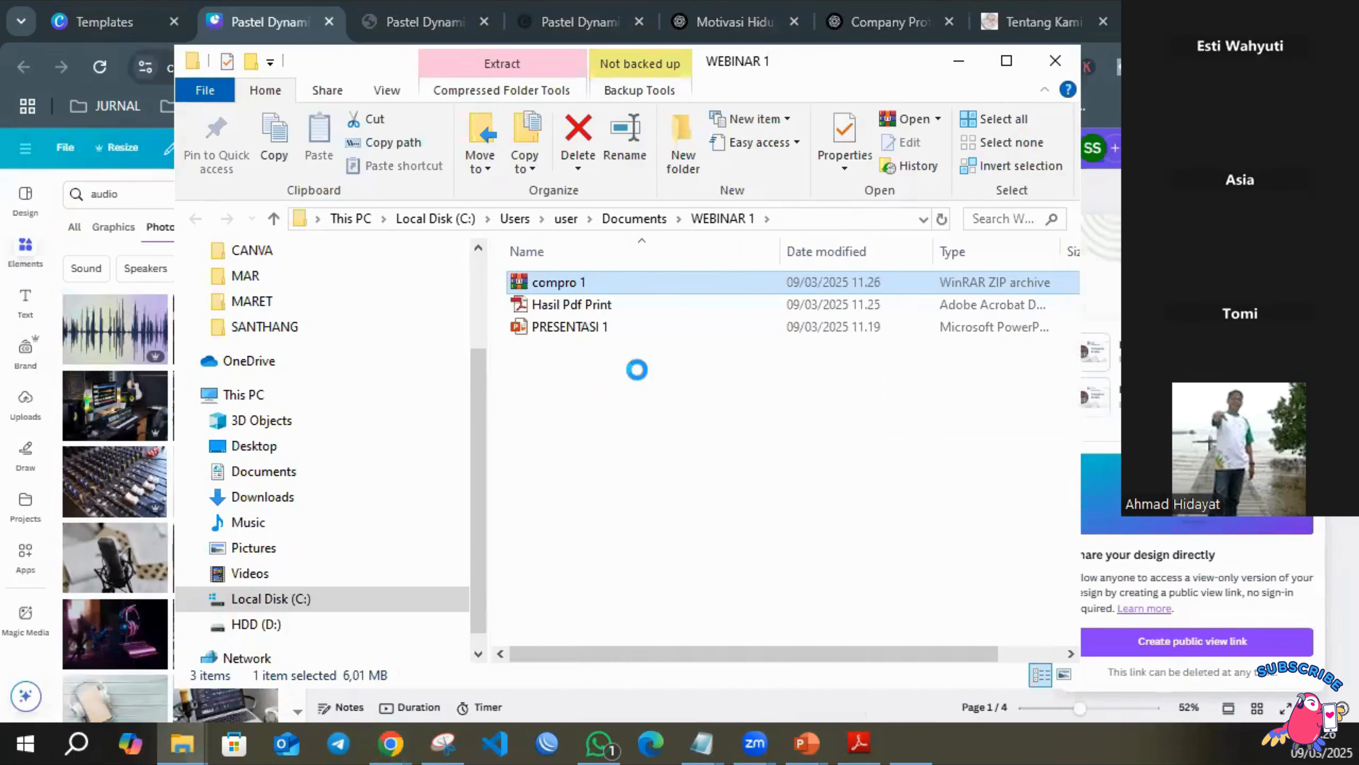
{"action": "double_click", "coordinate": [578, 284]}
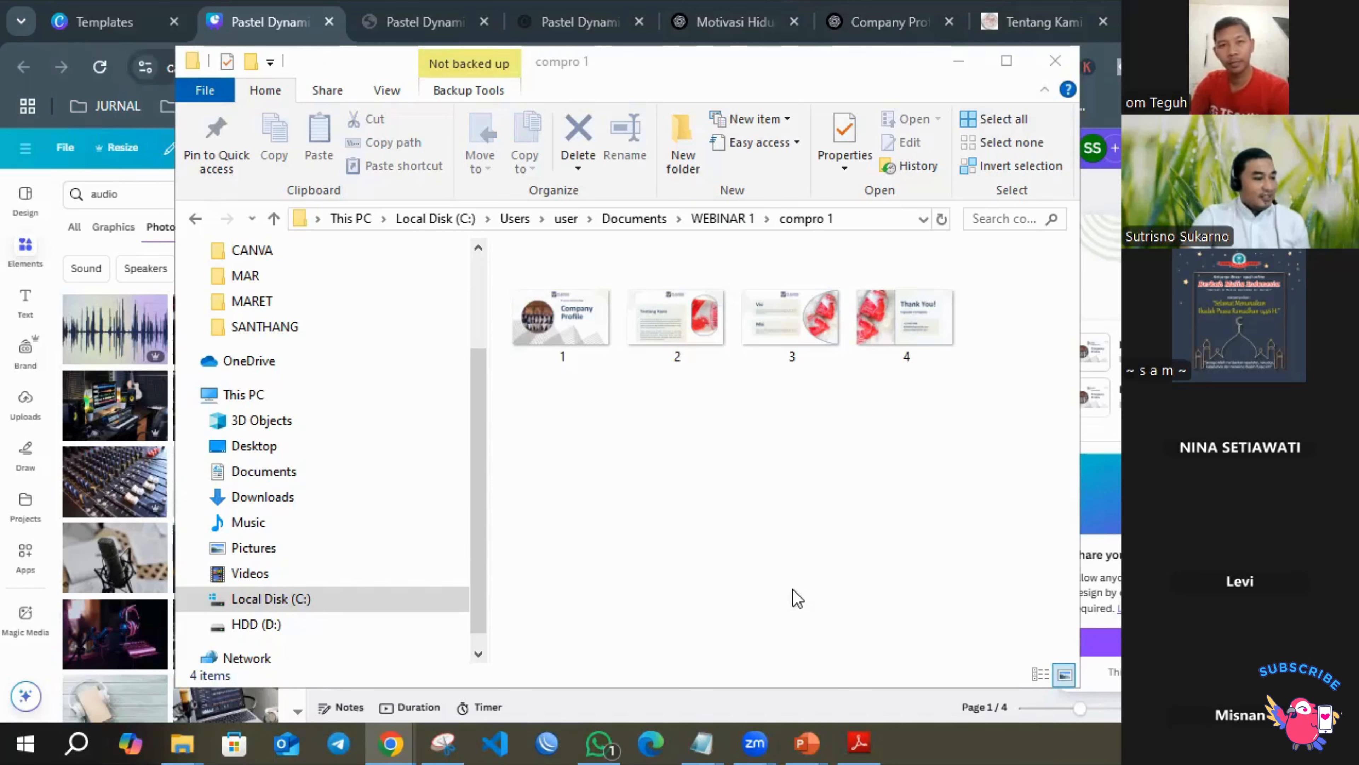
{"action": "left_click", "coordinate": [269, 17]}
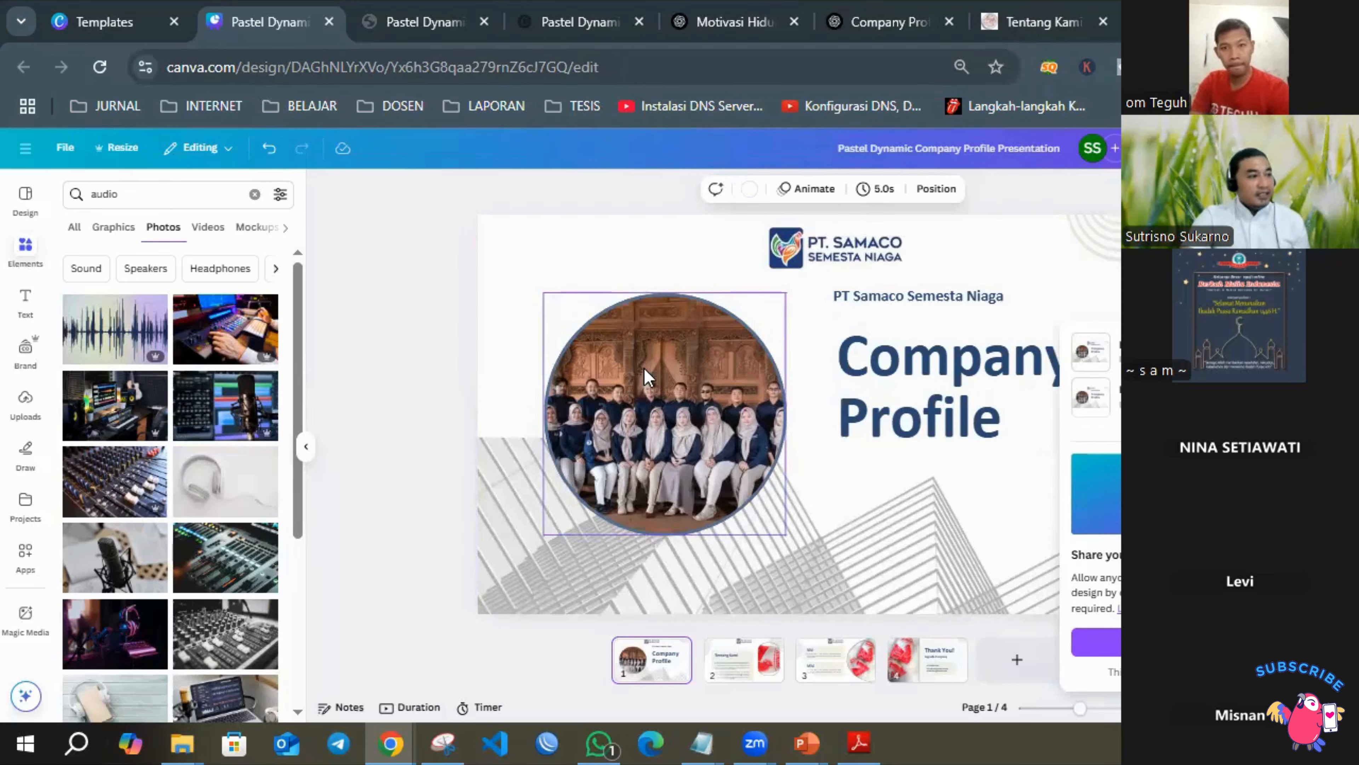
Move the Company Profile title slightly lower on page 1 and clear the audio search from the design elements.
{"action": "left_click", "coordinate": [25, 249]}
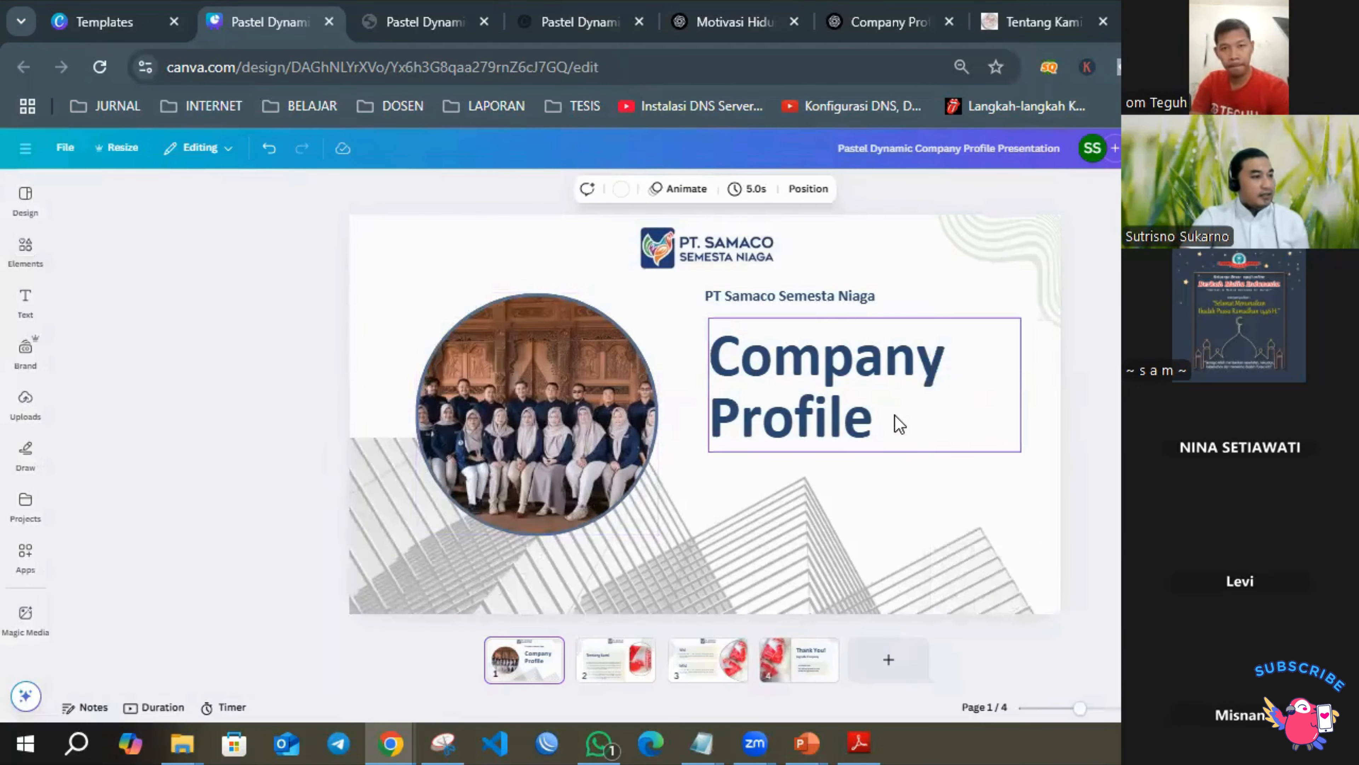
{"action": "left_click", "coordinate": [900, 423]}
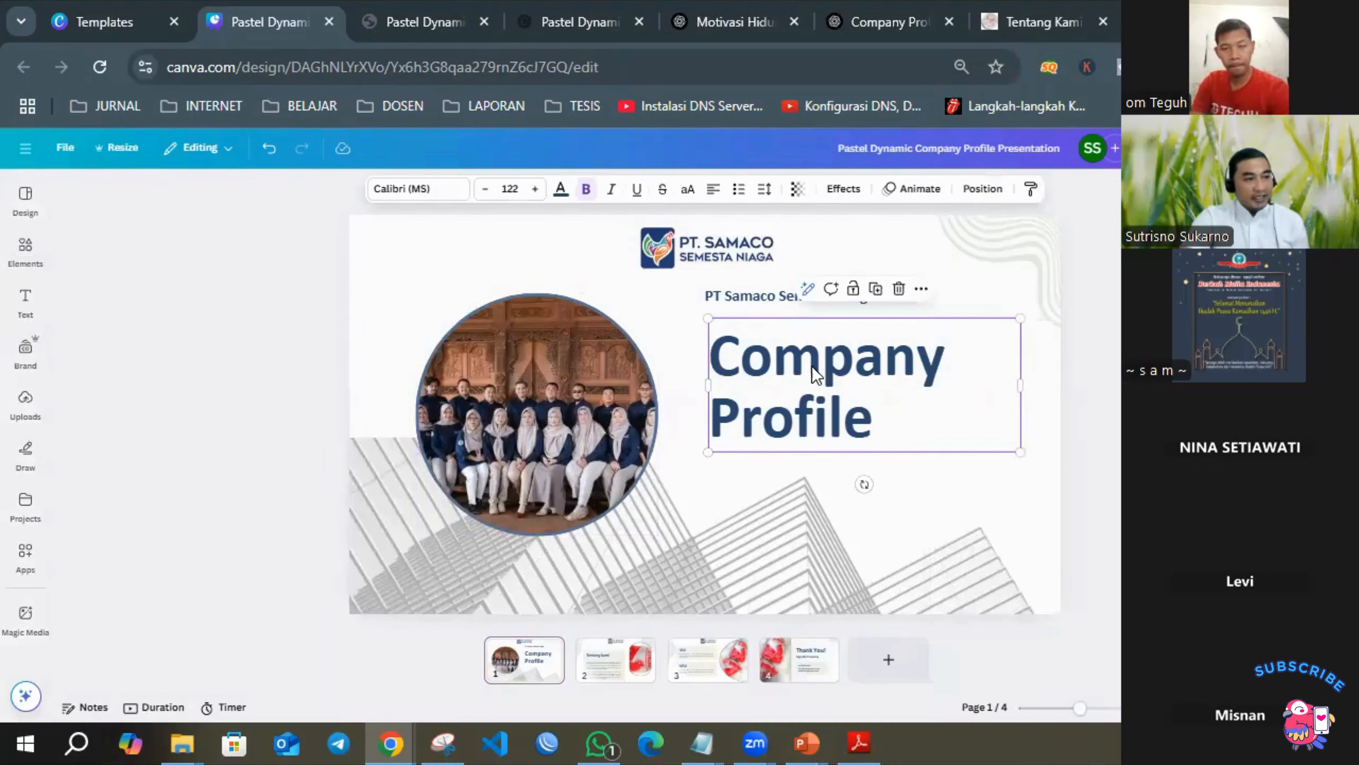
{"action": "left_click_drag", "start_coordinate": [809, 370], "coordinate": [808, 375]}
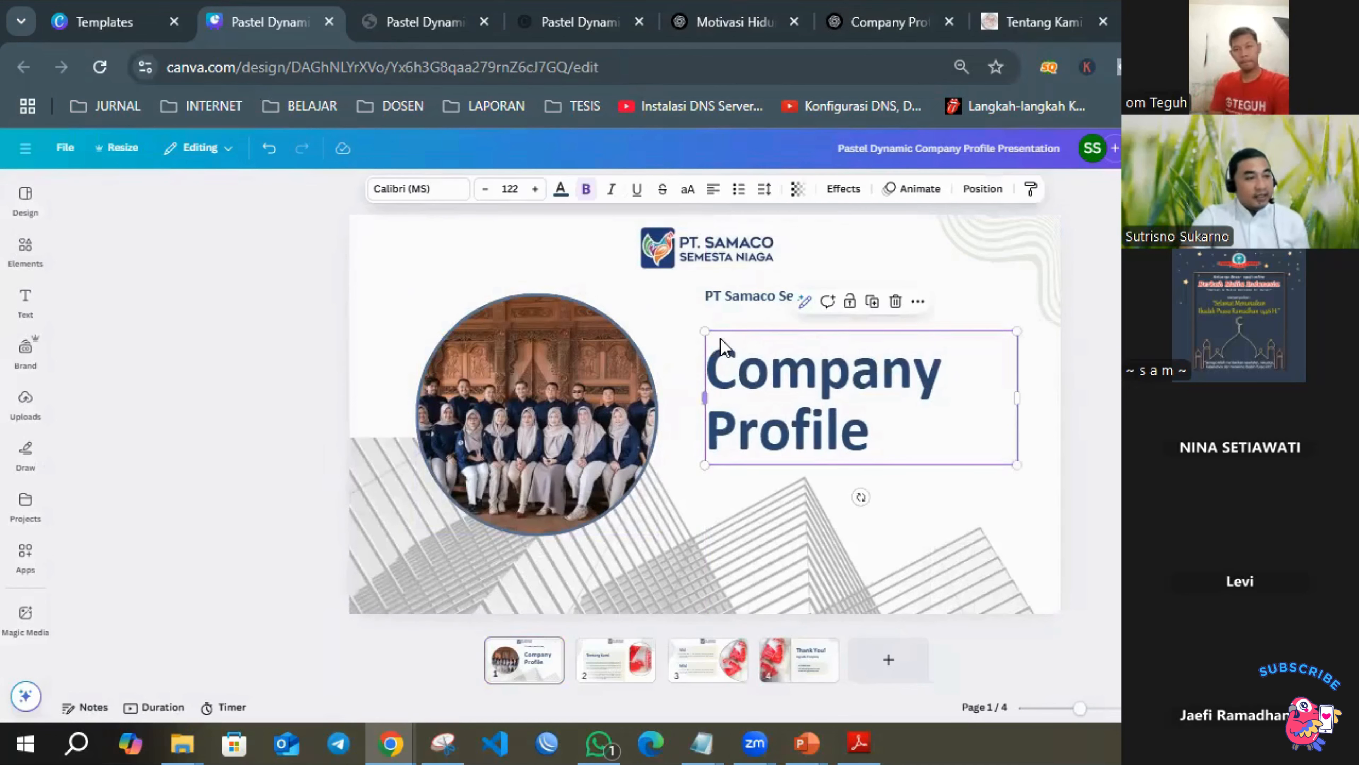
{"action": "left_click", "coordinate": [1088, 378]}
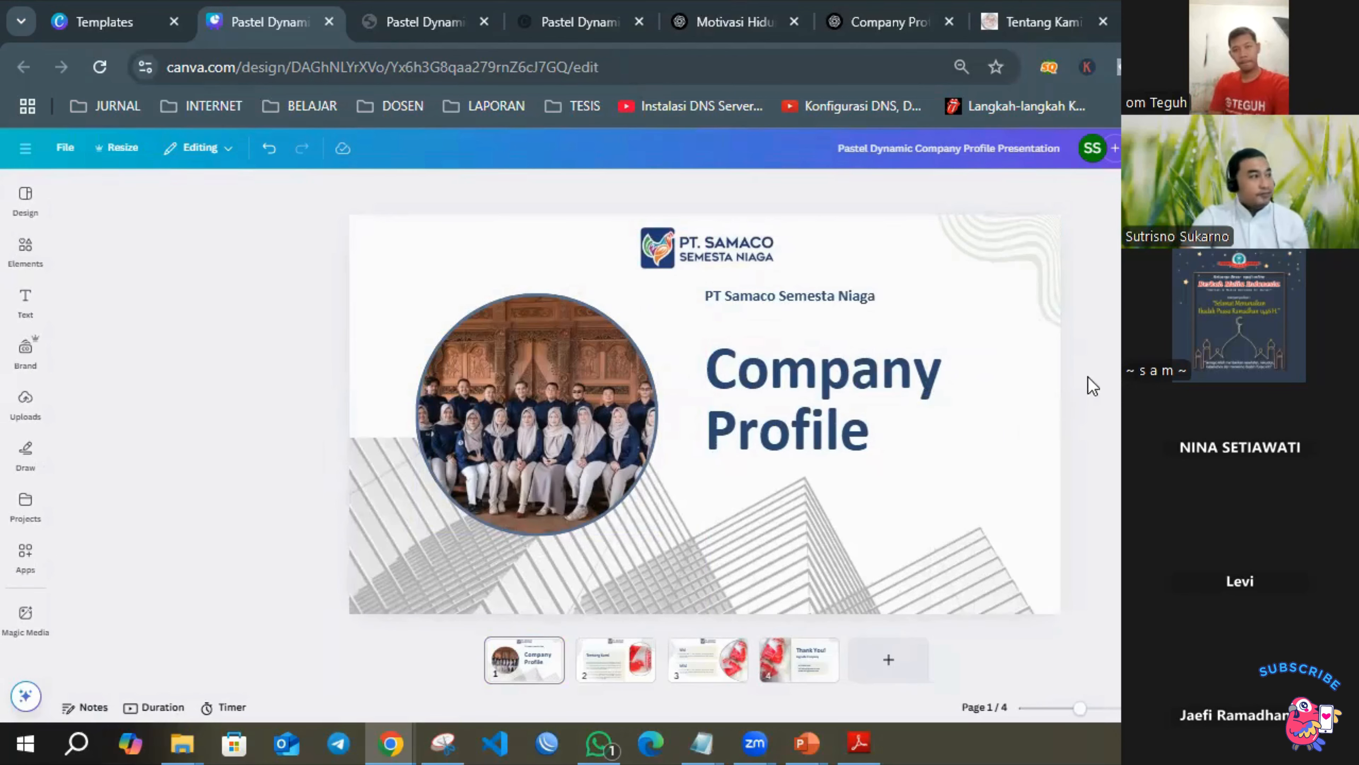
{"action": "left_click", "coordinate": [29, 250]}
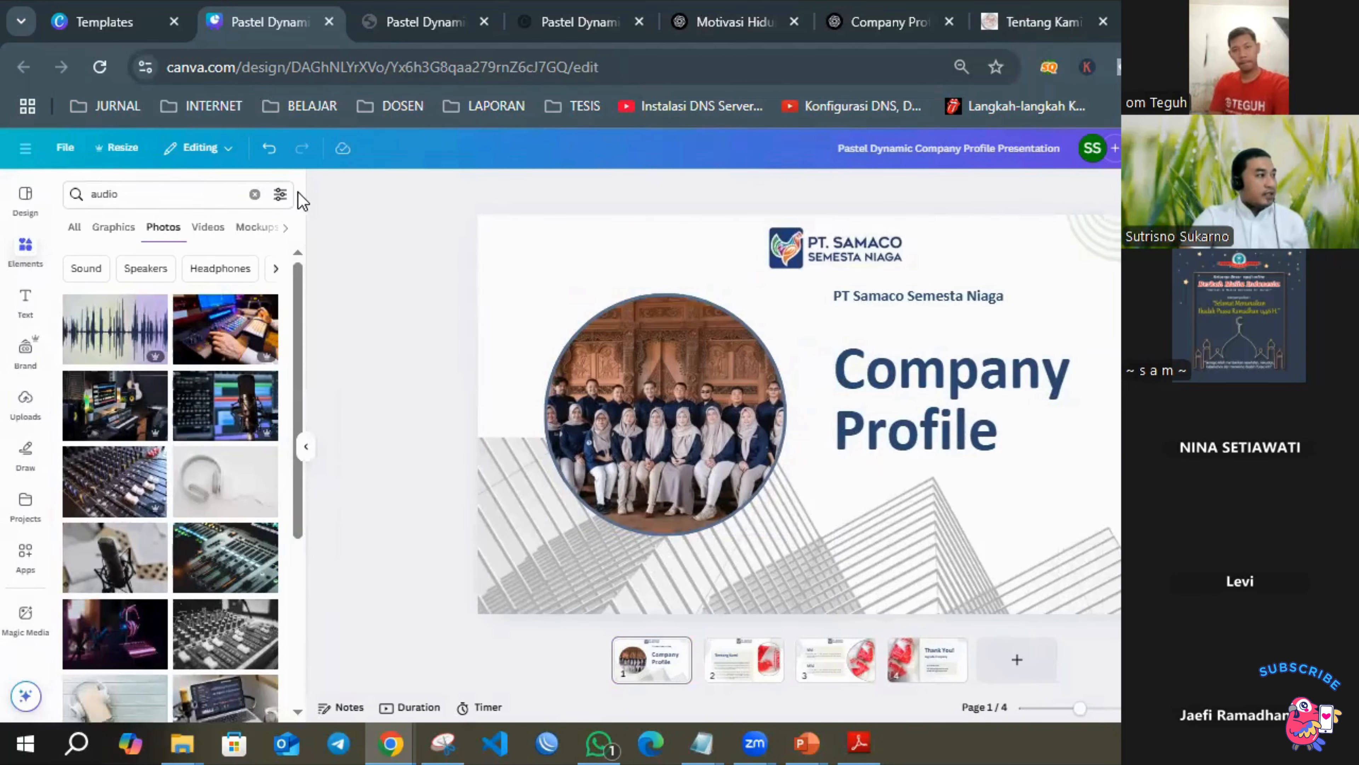
{"action": "left_click", "coordinate": [255, 195]}
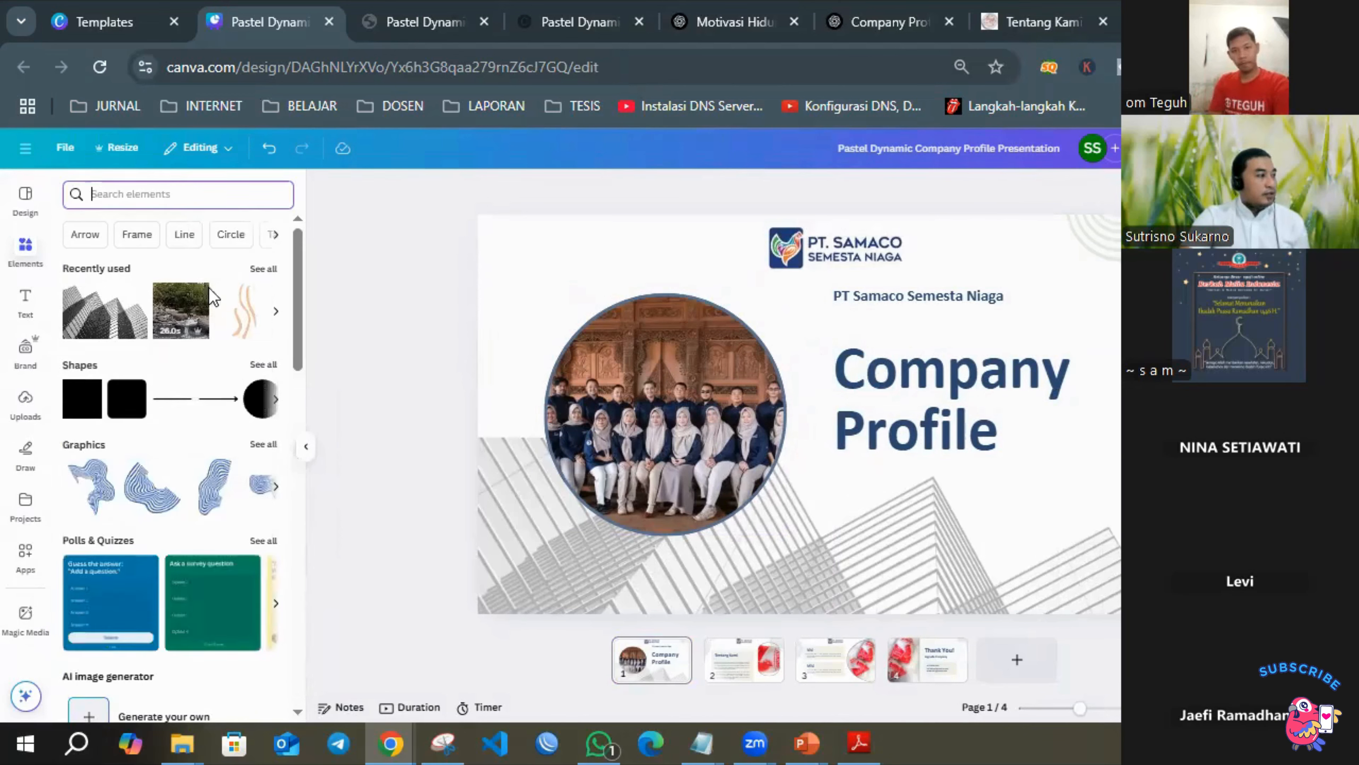
Add a rounded square shape, stretch it into a wide rectangle over the Company Profile title, and send it to the back.
{"action": "left_click", "coordinate": [121, 409]}
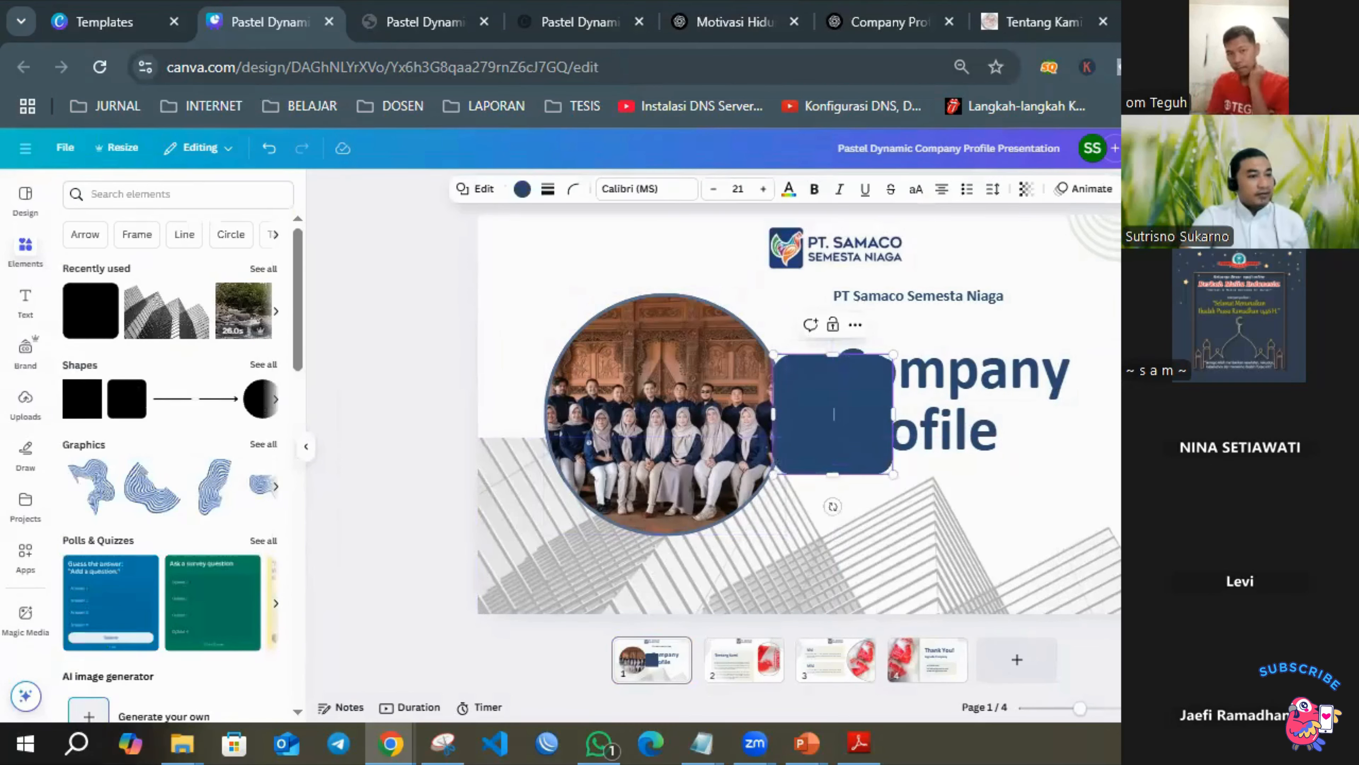
{"action": "left_click", "coordinate": [1225, 455]}
{"action": "left_click_drag", "start_coordinate": [818, 425], "coordinate": [1083, 403]}
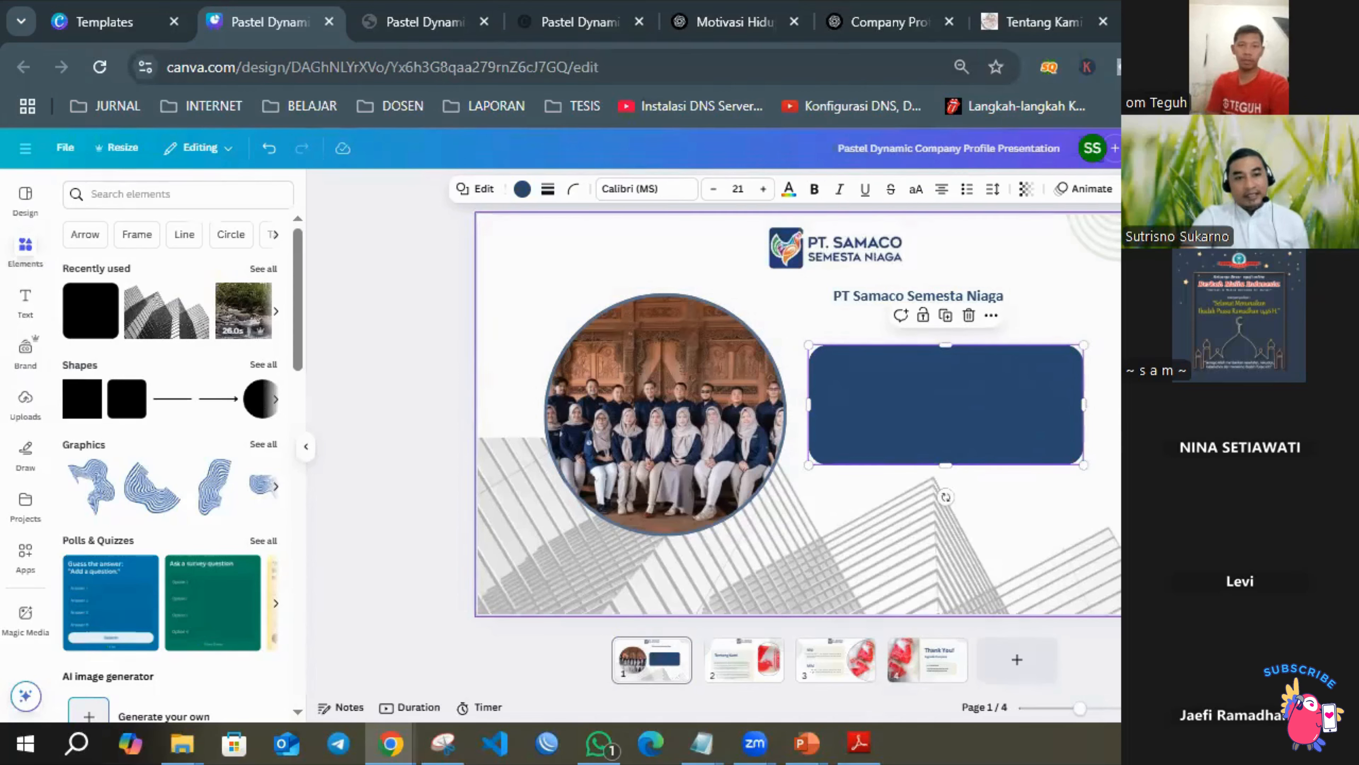
{"action": "right_click", "coordinate": [825, 397]}
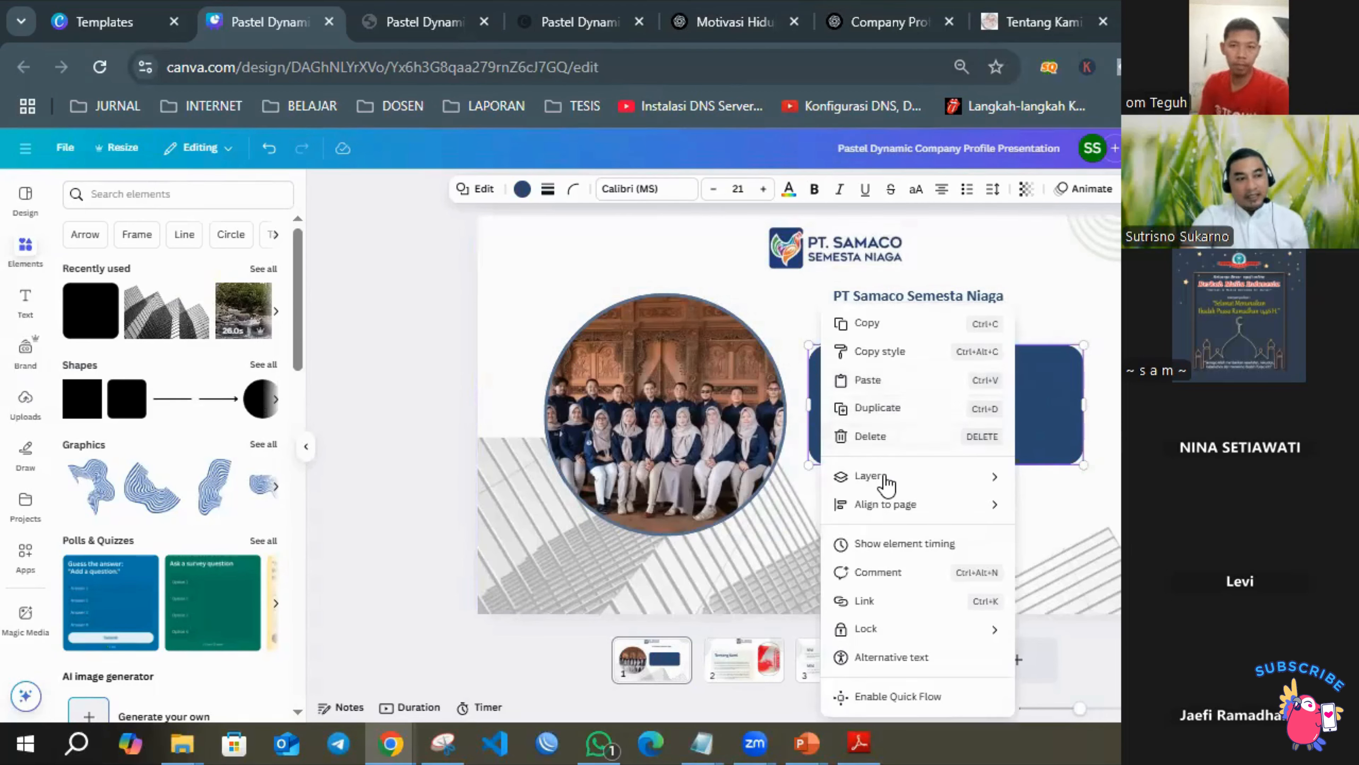
{"action": "mouse_move", "coordinate": [886, 484]}
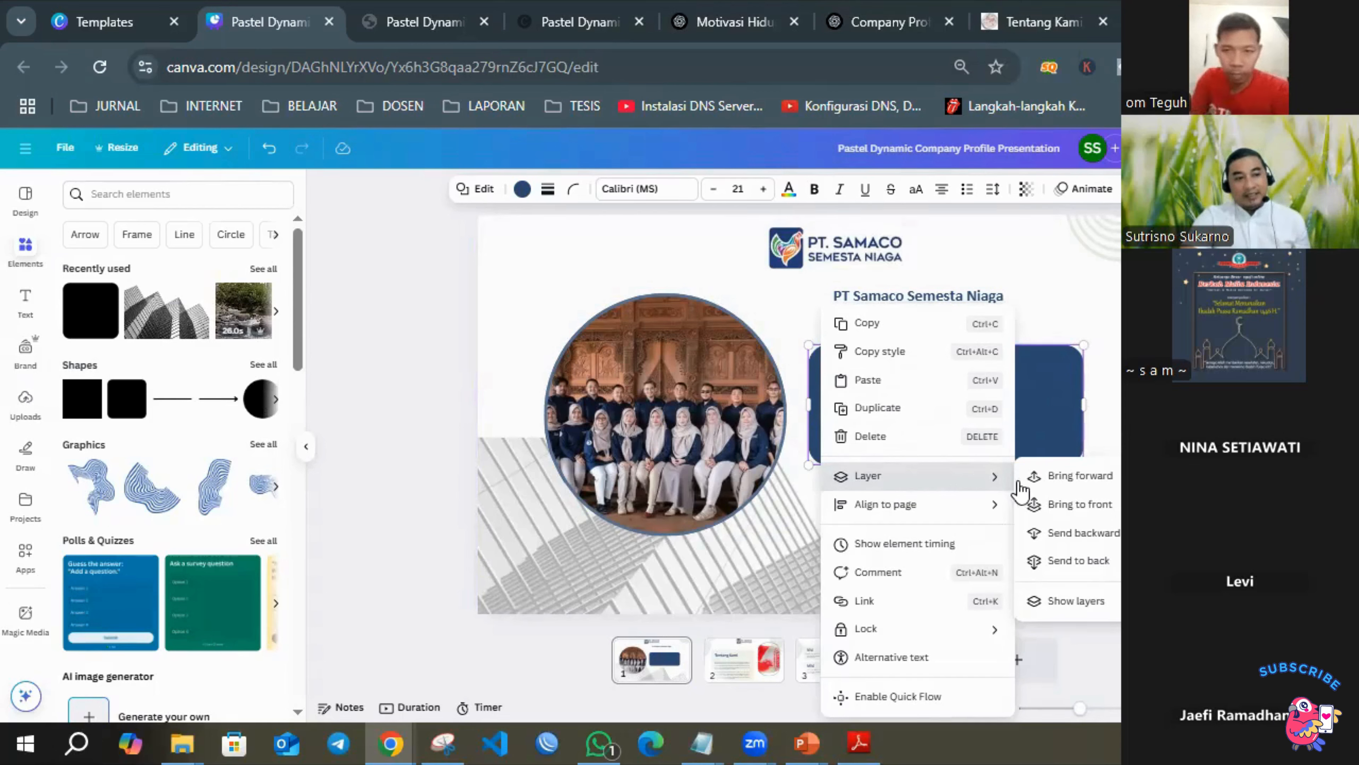
{"action": "left_click", "coordinate": [1079, 560]}
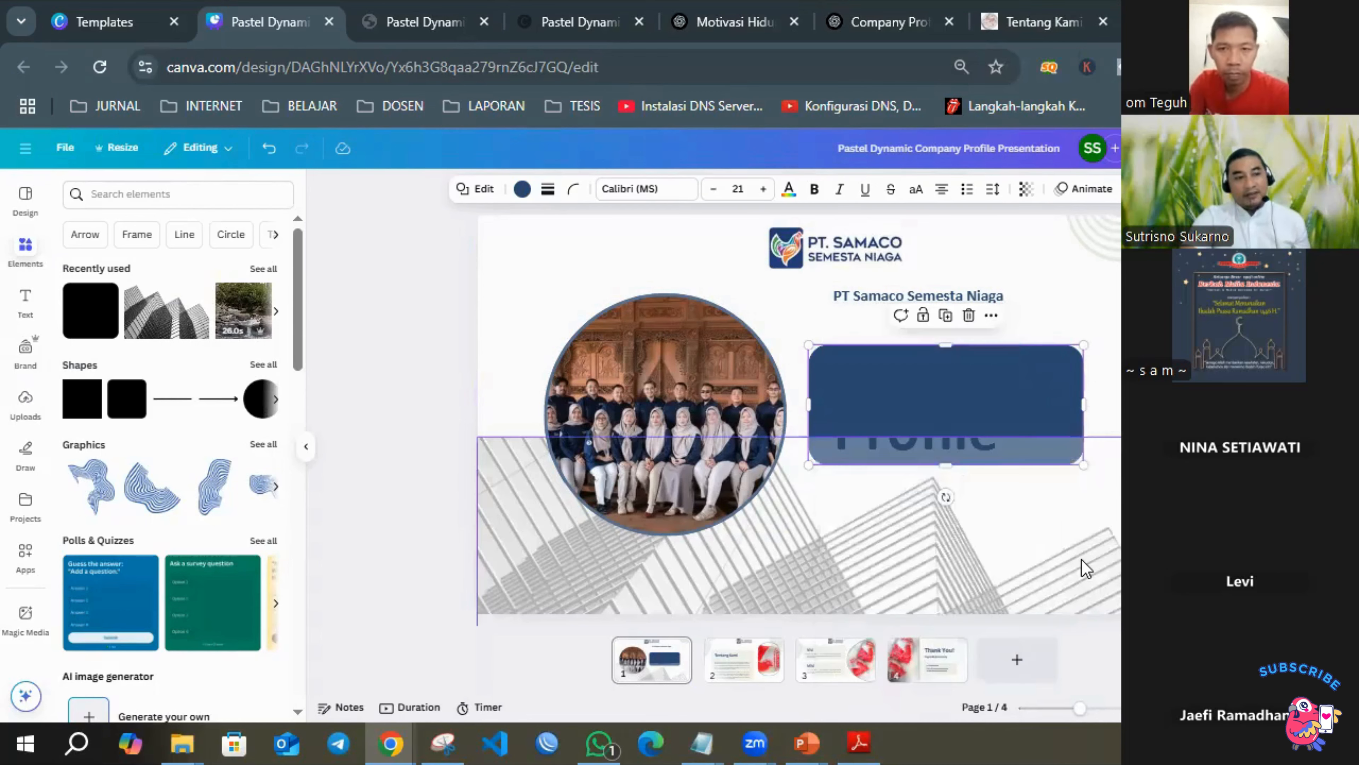
Shift the Company Profile title slightly over the blue rectangle and send the title one layer backward.
{"action": "mouse_move", "coordinate": [934, 466]}
{"action": "left_mouse_down"}
{"action": "mouse_move", "coordinate": [949, 395]}
{"action": "mouse_move", "coordinate": [910, 455]}
{"action": "left_mouse_up"}
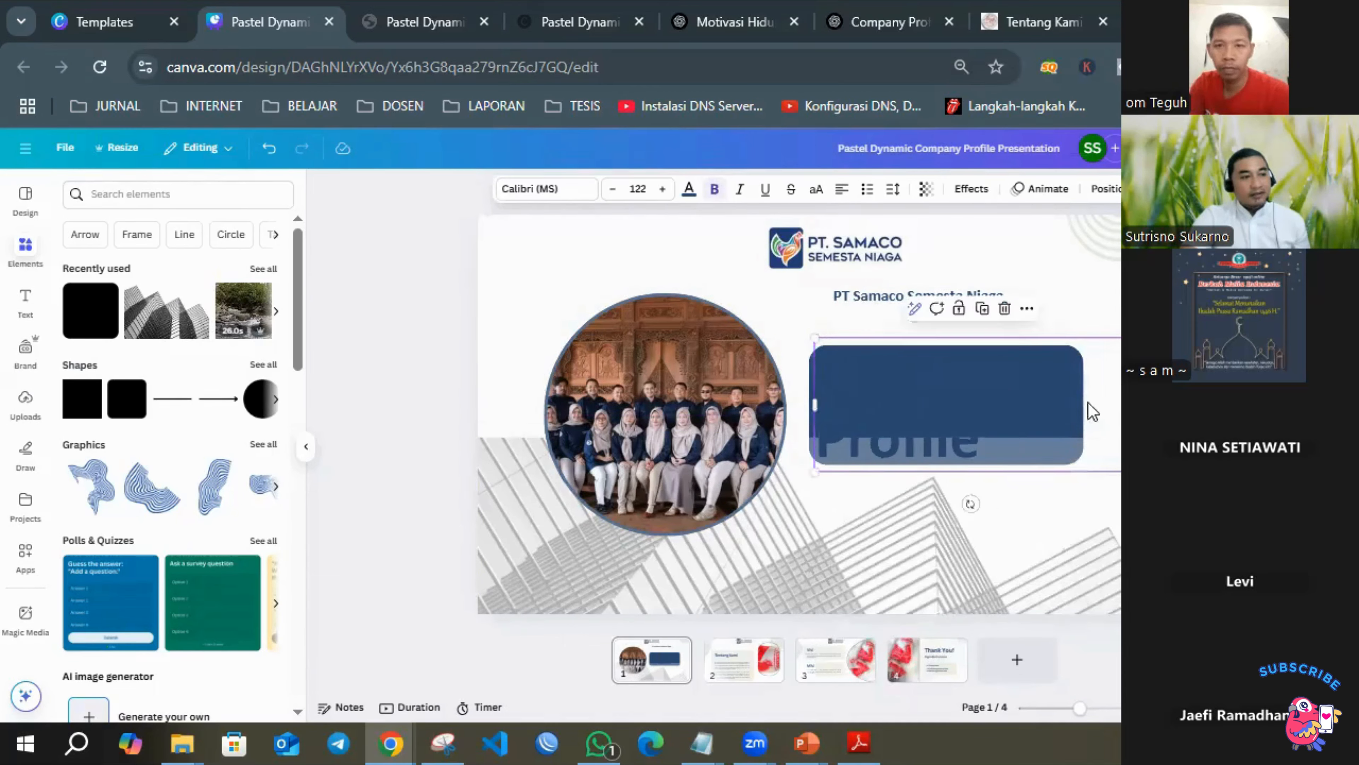
{"action": "left_click", "coordinate": [1145, 452]}
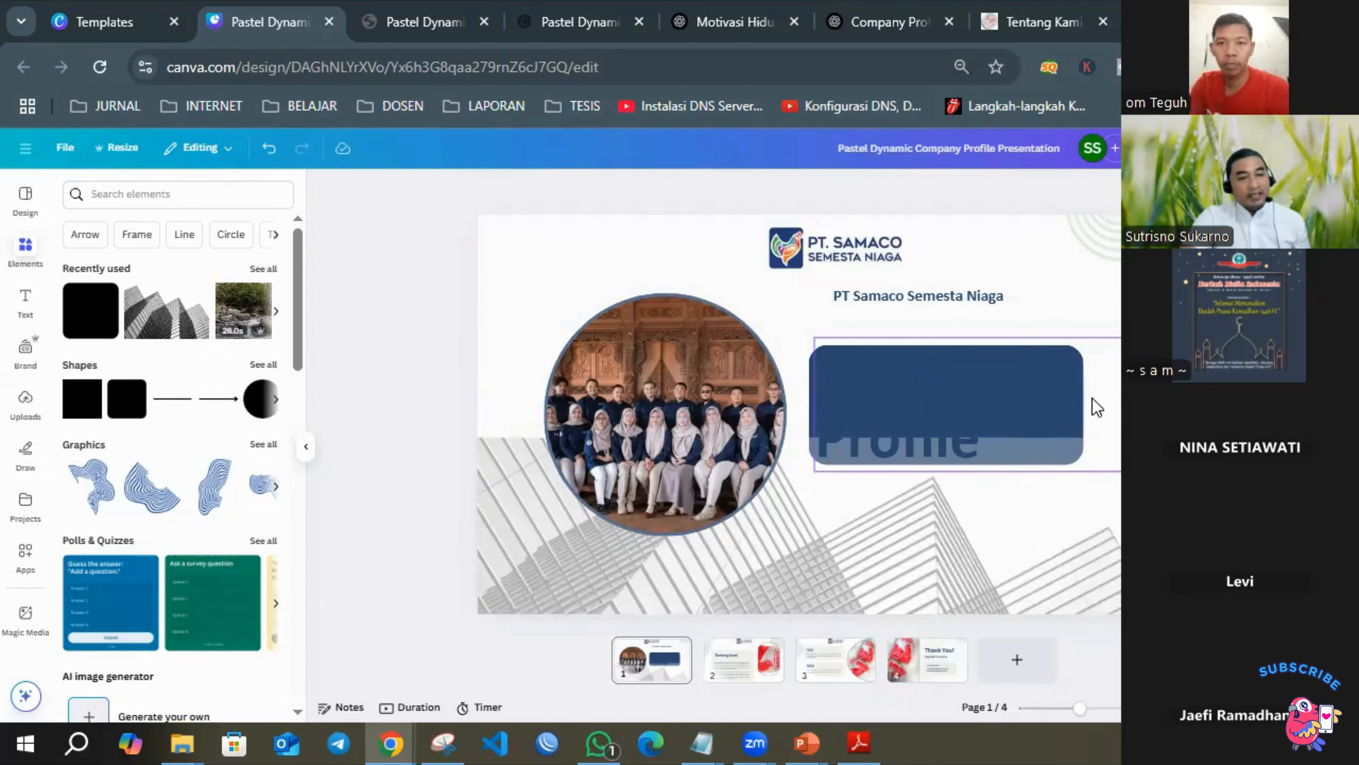
{"action": "left_click", "coordinate": [1099, 411]}
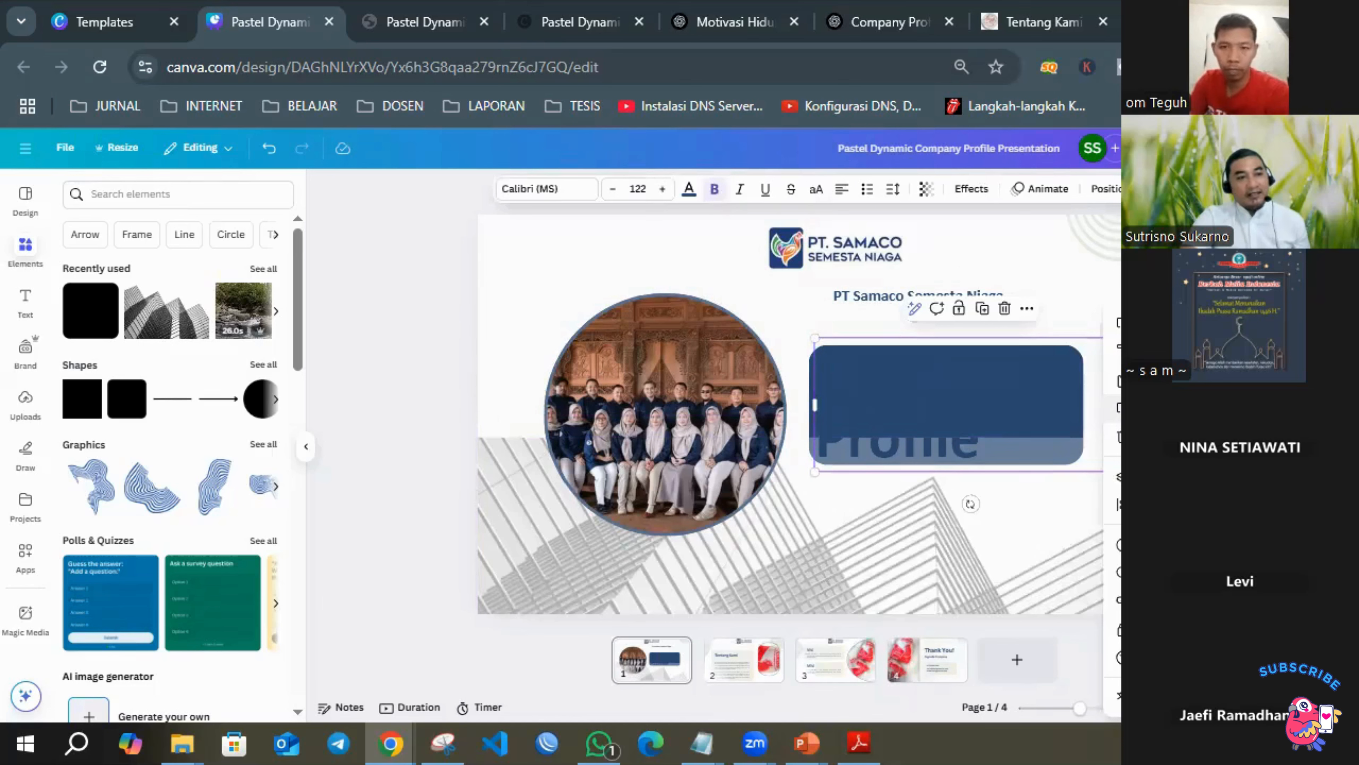
{"action": "left_click", "coordinate": [1114, 476]}
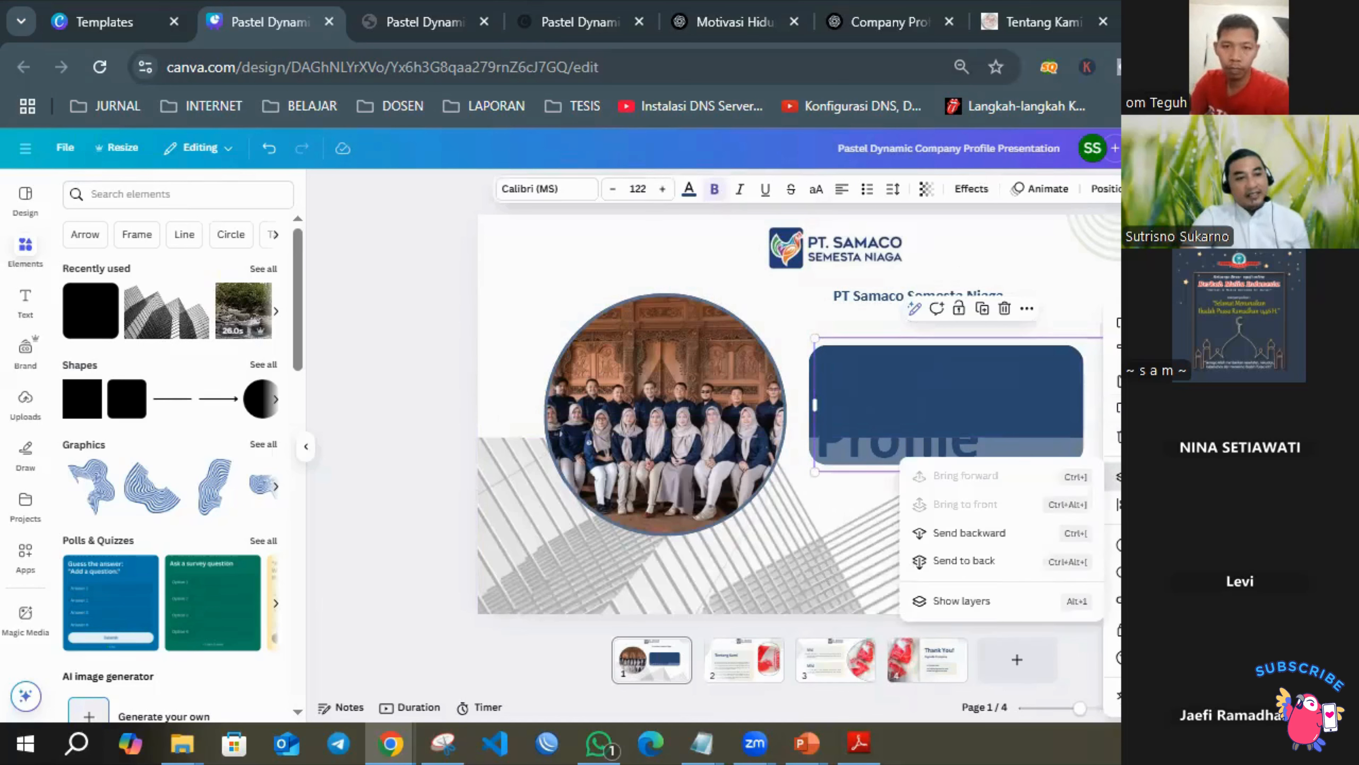
{"action": "left_click", "coordinate": [1006, 533]}
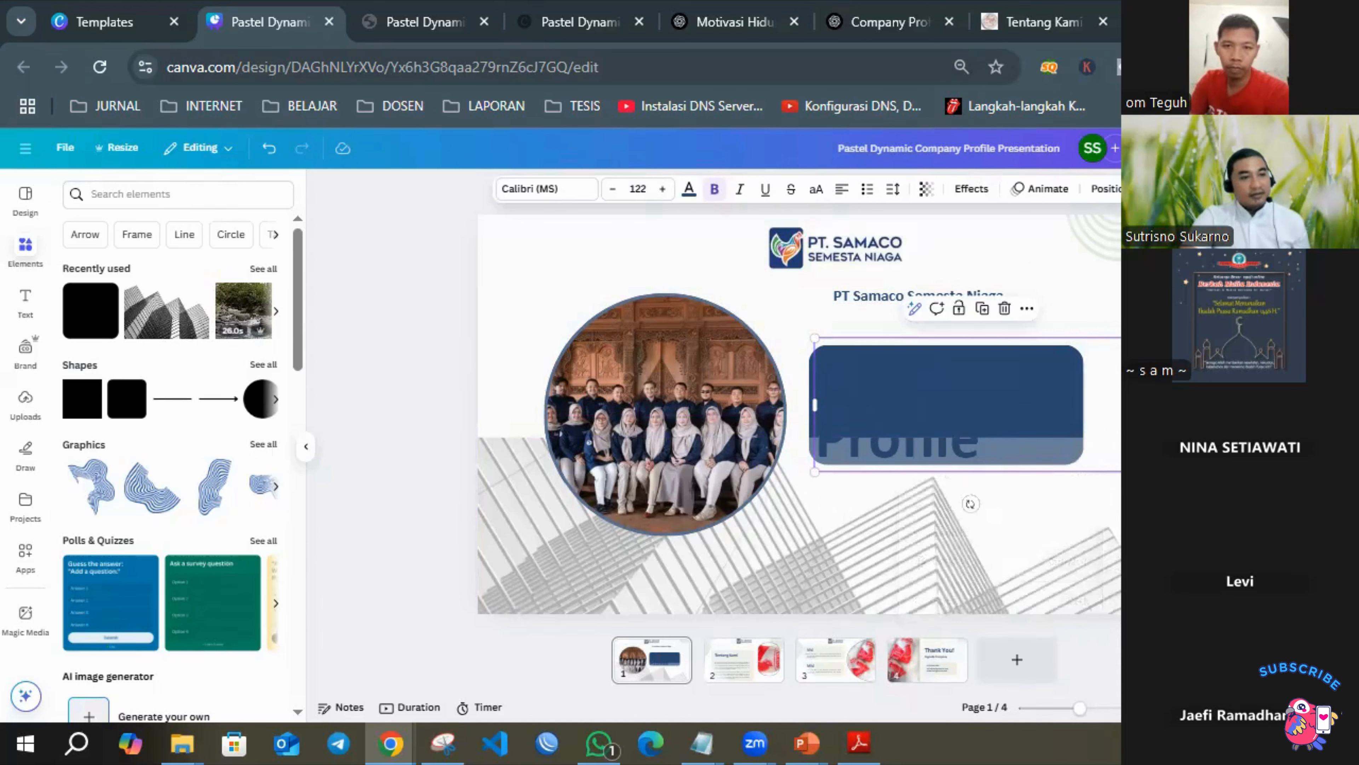
Raise the blue rectangle toward the company name and reposition the Company Profile title over it.
{"action": "left_click_drag", "start_coordinate": [859, 391], "coordinate": [1023, 355]}
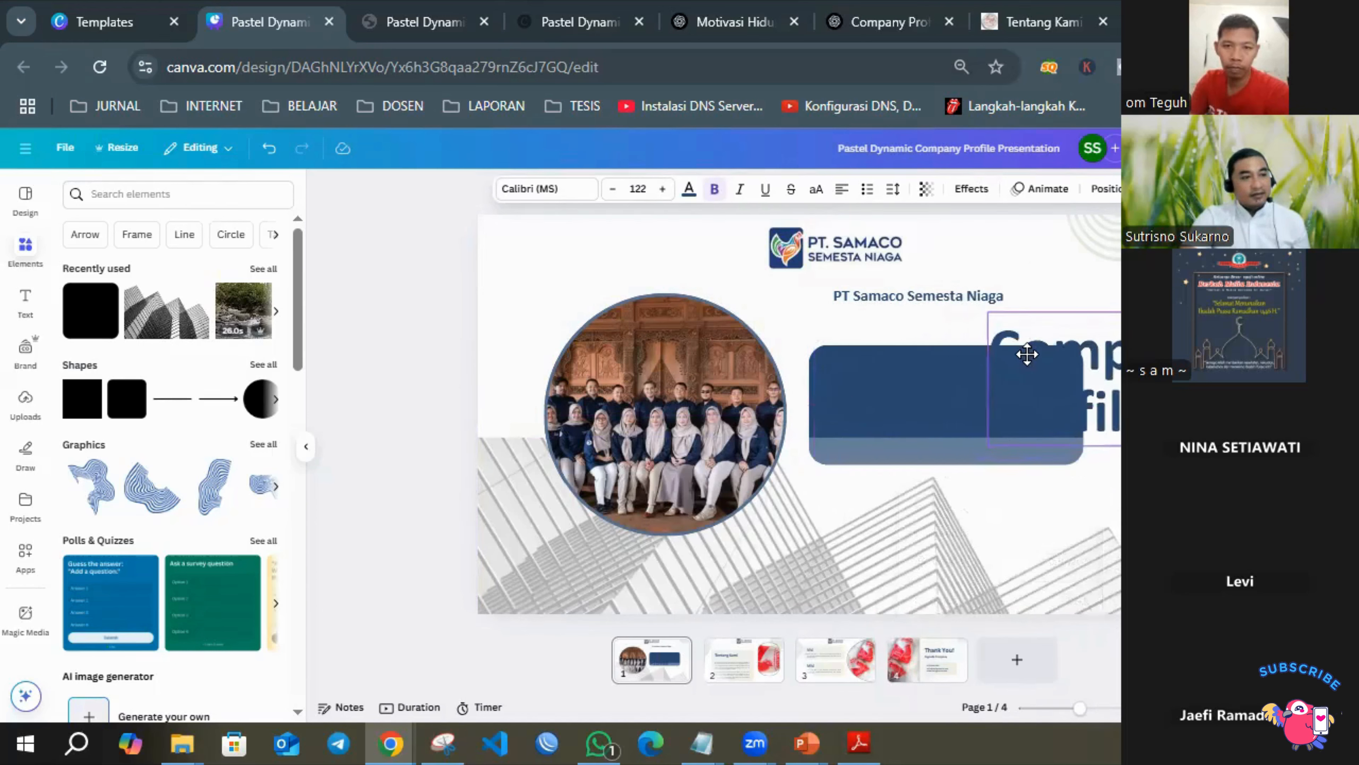
{"action": "left_click", "coordinate": [873, 409]}
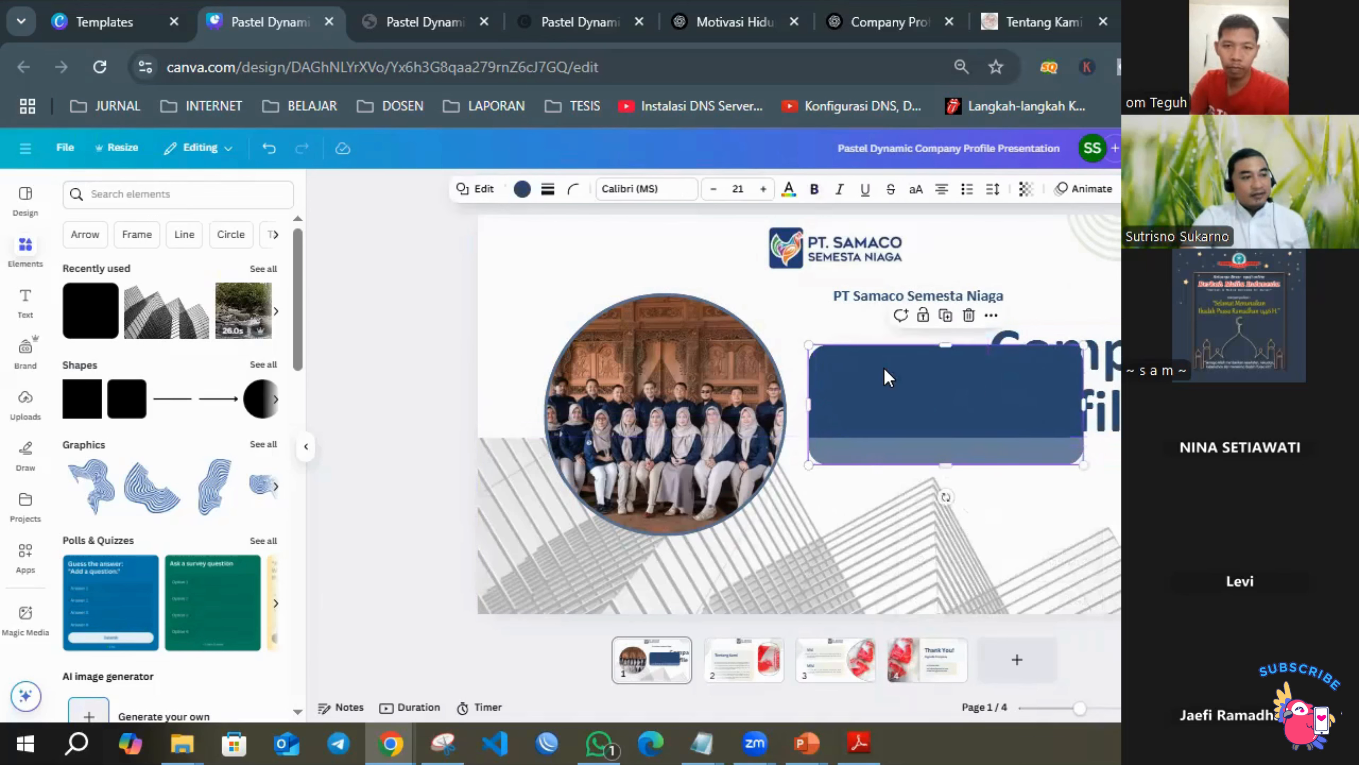
{"action": "left_click_drag", "start_coordinate": [886, 377], "coordinate": [889, 321]}
{"action": "left_click_drag", "start_coordinate": [1140, 359], "coordinate": [980, 341]}
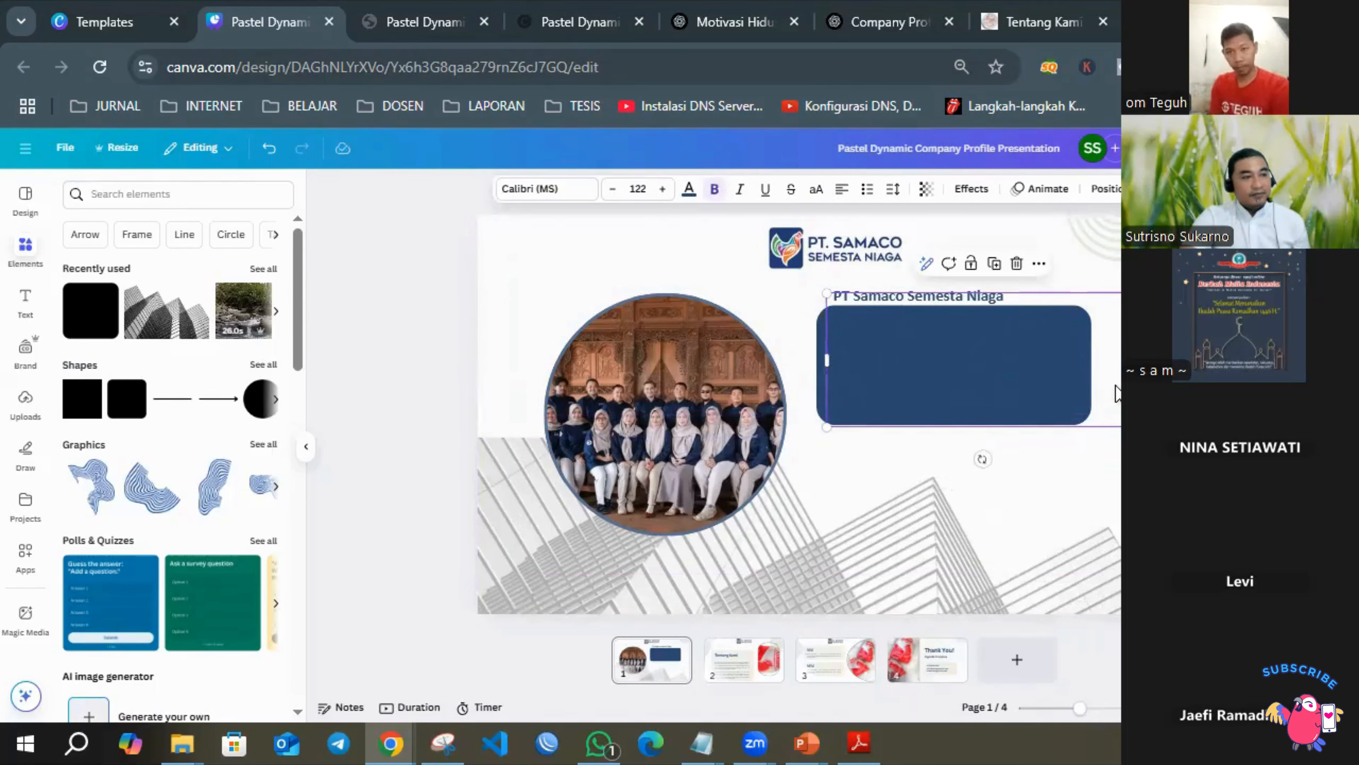
{"action": "left_click_drag", "start_coordinate": [1116, 391], "coordinate": [1153, 392]}
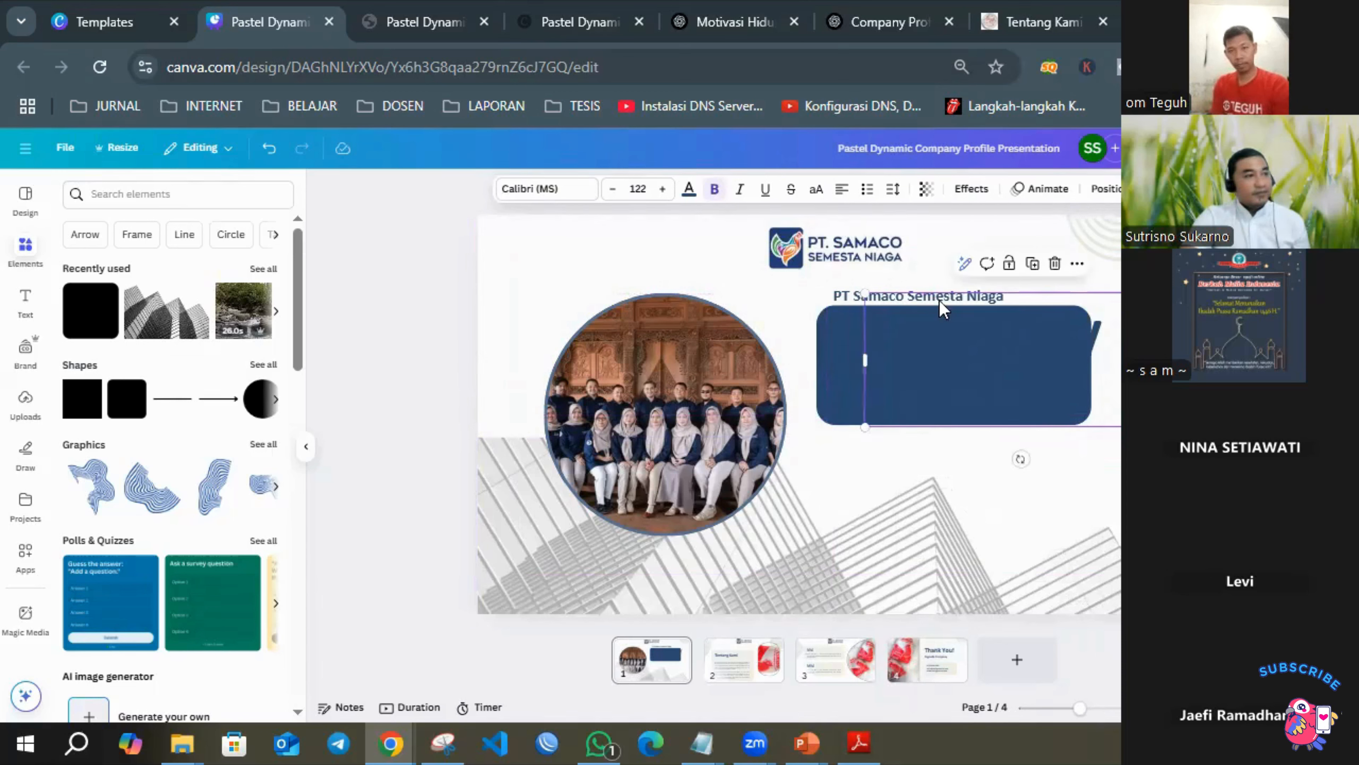
Color the Company Profile title white and adjust the placement of the rectangle and title.
{"action": "left_click", "coordinate": [689, 189]}
{"action": "left_click", "coordinate": [262, 296]}
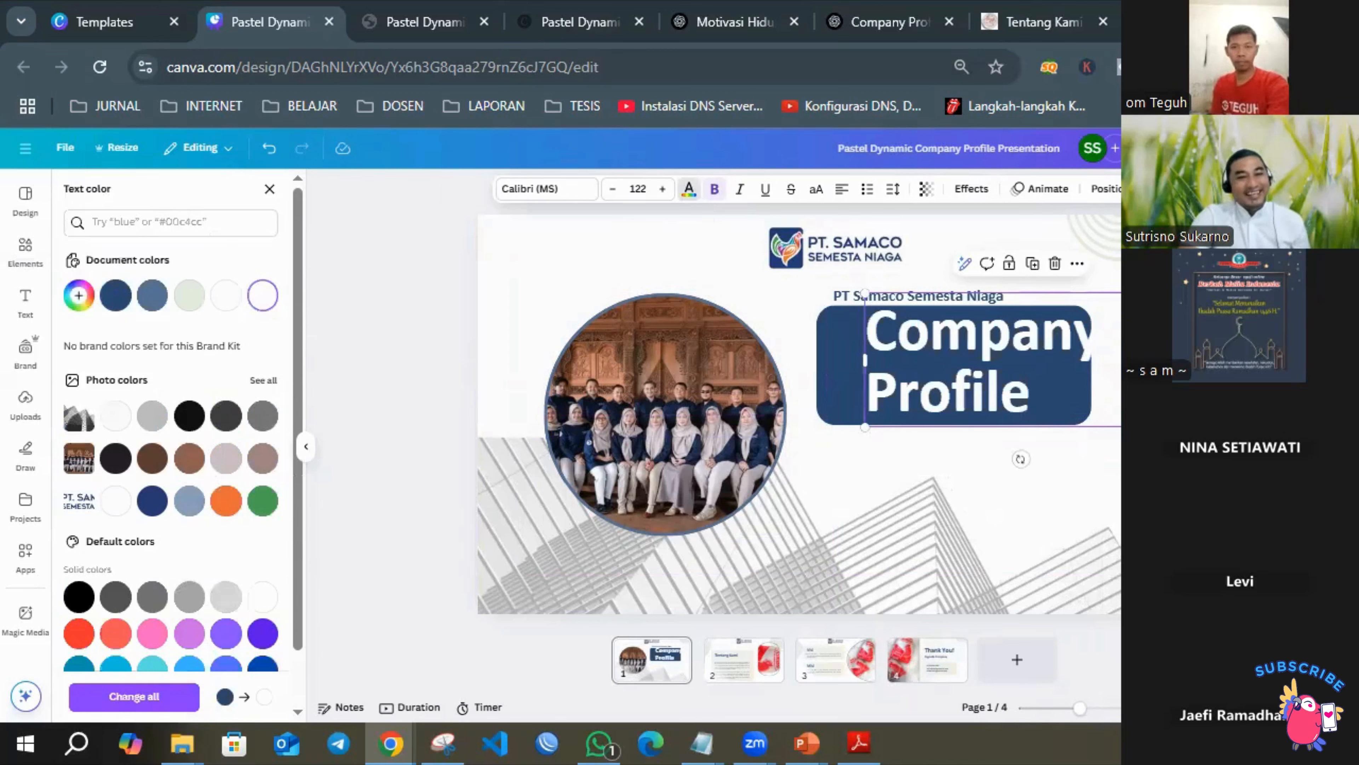
{"action": "left_click_drag", "start_coordinate": [829, 346], "coordinate": [828, 378]}
{"action": "left_click_drag", "start_coordinate": [1028, 395], "coordinate": [932, 387]}
{"action": "left_click", "coordinate": [1145, 385]}
{"action": "left_click", "coordinate": [1196, 396]}
Undo the title recoloring, the moves and layer changes, and the insertion of the blue rounded rectangle.
{"action": "key", "text": "ctrl+z"}
{"action": "key", "text": "ctrl+z"}
{"action": "key", "text": "ctrl+z"}
{"action": "key", "text": "ctrl+z"}
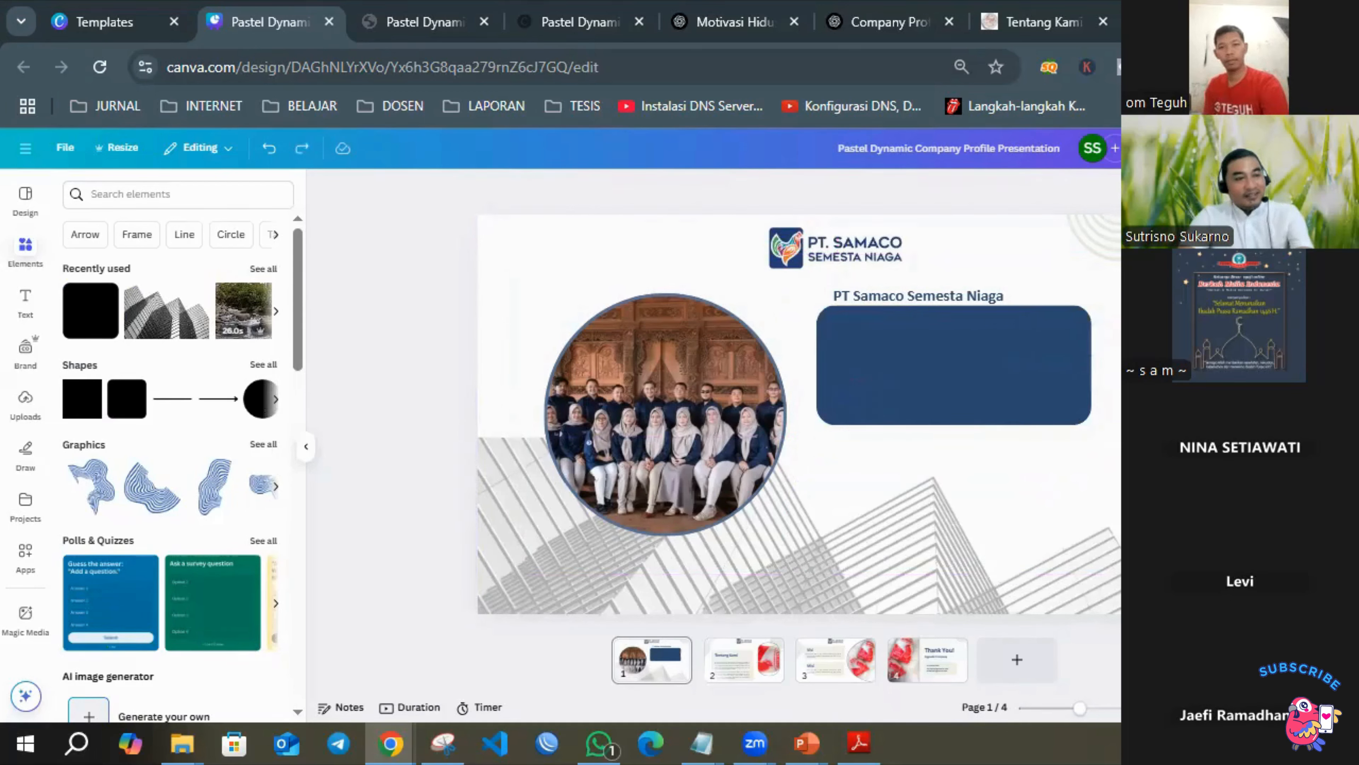
{"action": "key", "text": "ctrl+z"}
{"action": "key", "text": "ctrl+z"}
{"action": "key", "text": "ctrl+z"}
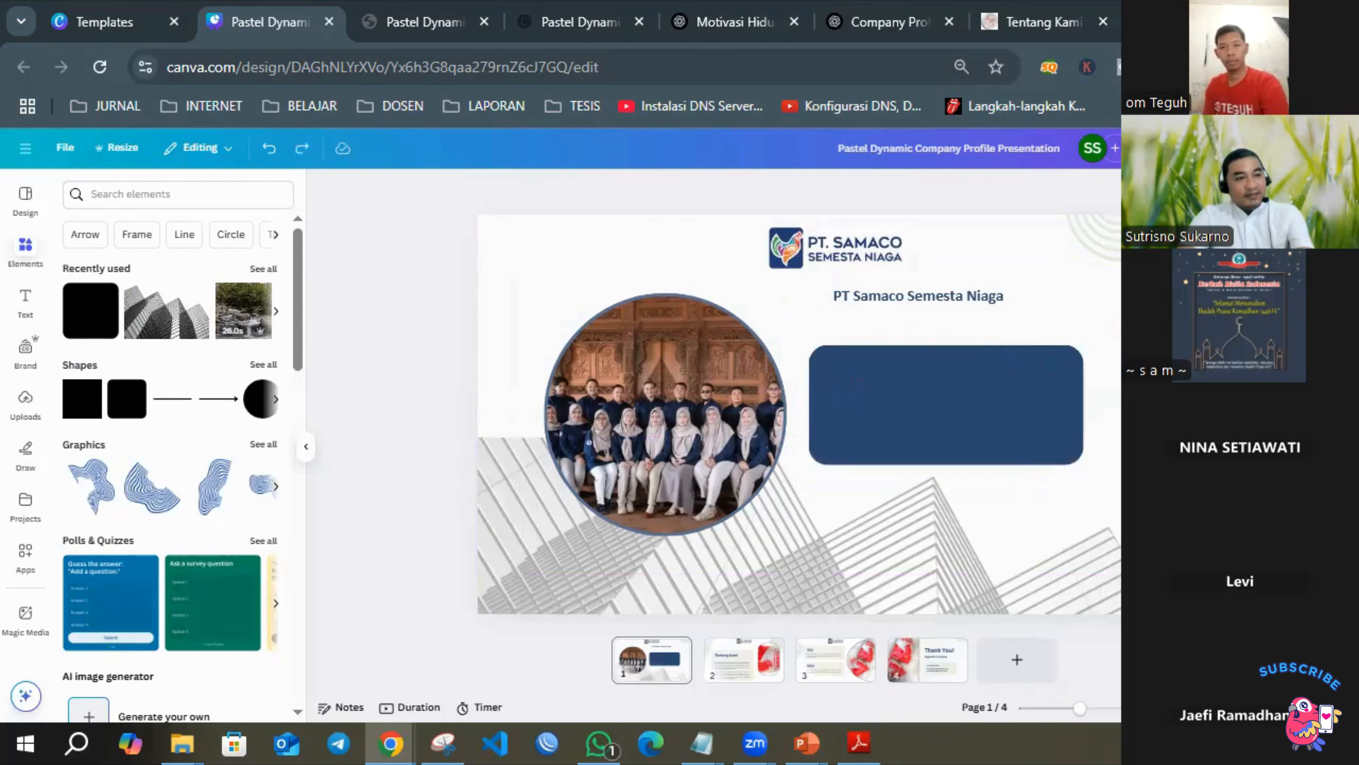
{"action": "key", "text": "ctrl+z"}
{"action": "key", "text": "ctrl+z"}
{"action": "key", "text": "ctrl+z"}
{"action": "key", "text": "ctrl+z"}
{"action": "key", "text": "ctrl+z"}
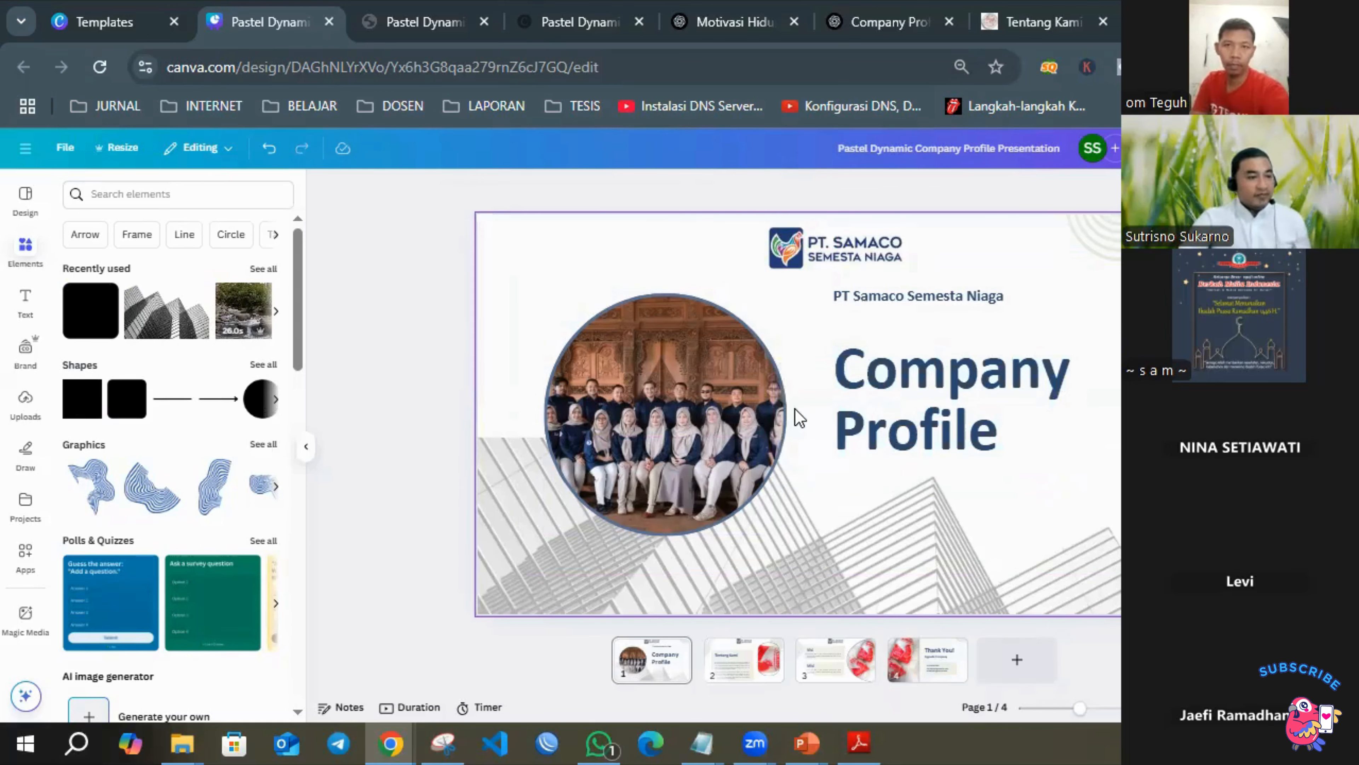
Add a rounded square shape to page 1 and stretch it into a wide rectangle covering the Company Profile title.
{"action": "left_click", "coordinate": [115, 399]}
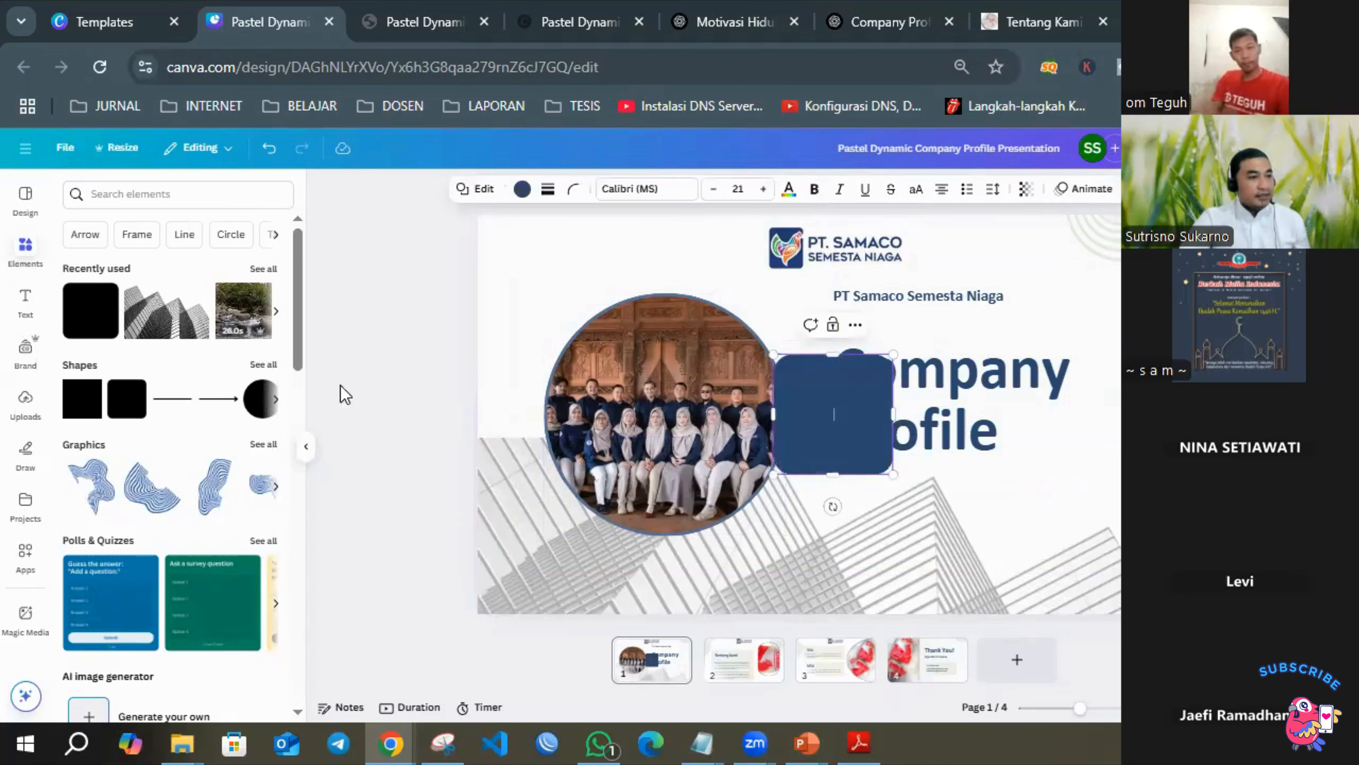
{"action": "left_click", "coordinate": [1241, 401]}
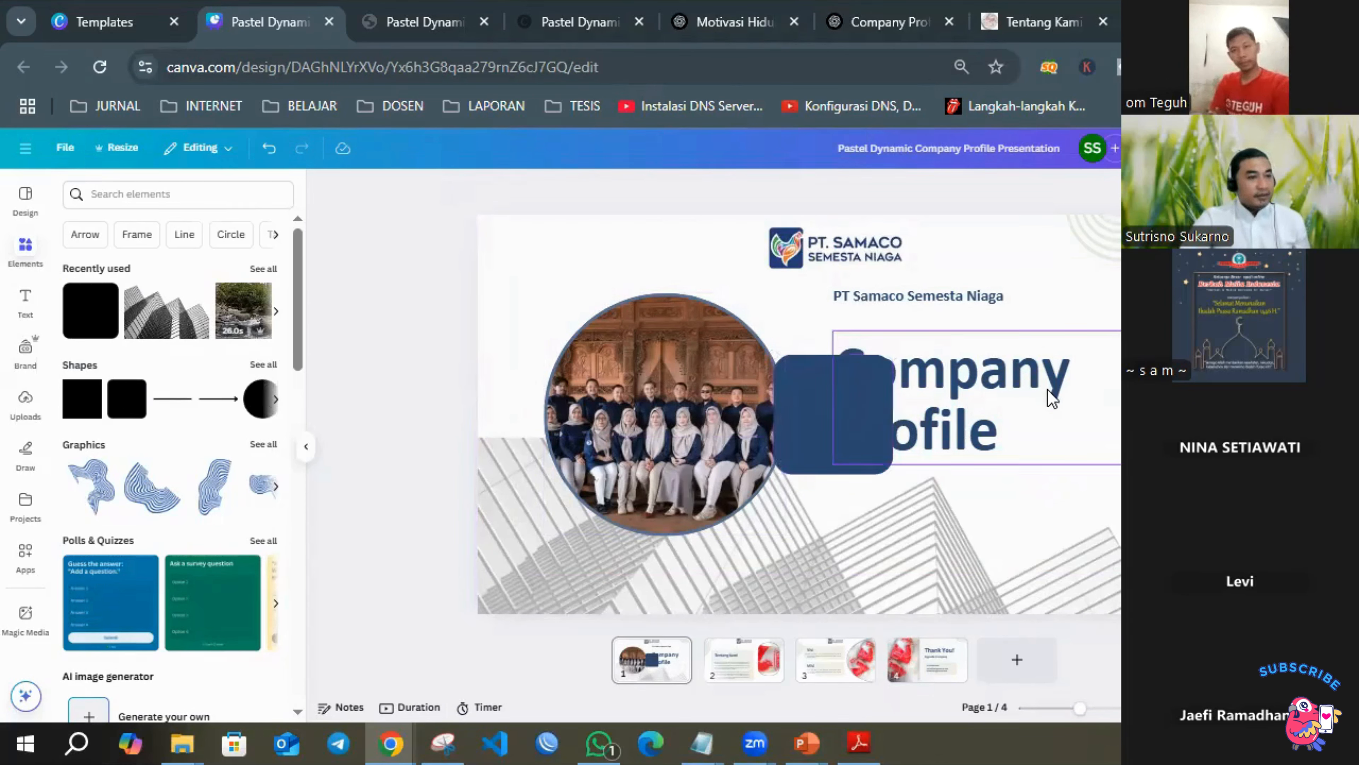
{"action": "left_click_drag", "start_coordinate": [810, 379], "coordinate": [824, 367]}
{"action": "left_click_drag", "start_coordinate": [908, 401], "coordinate": [1078, 407]}
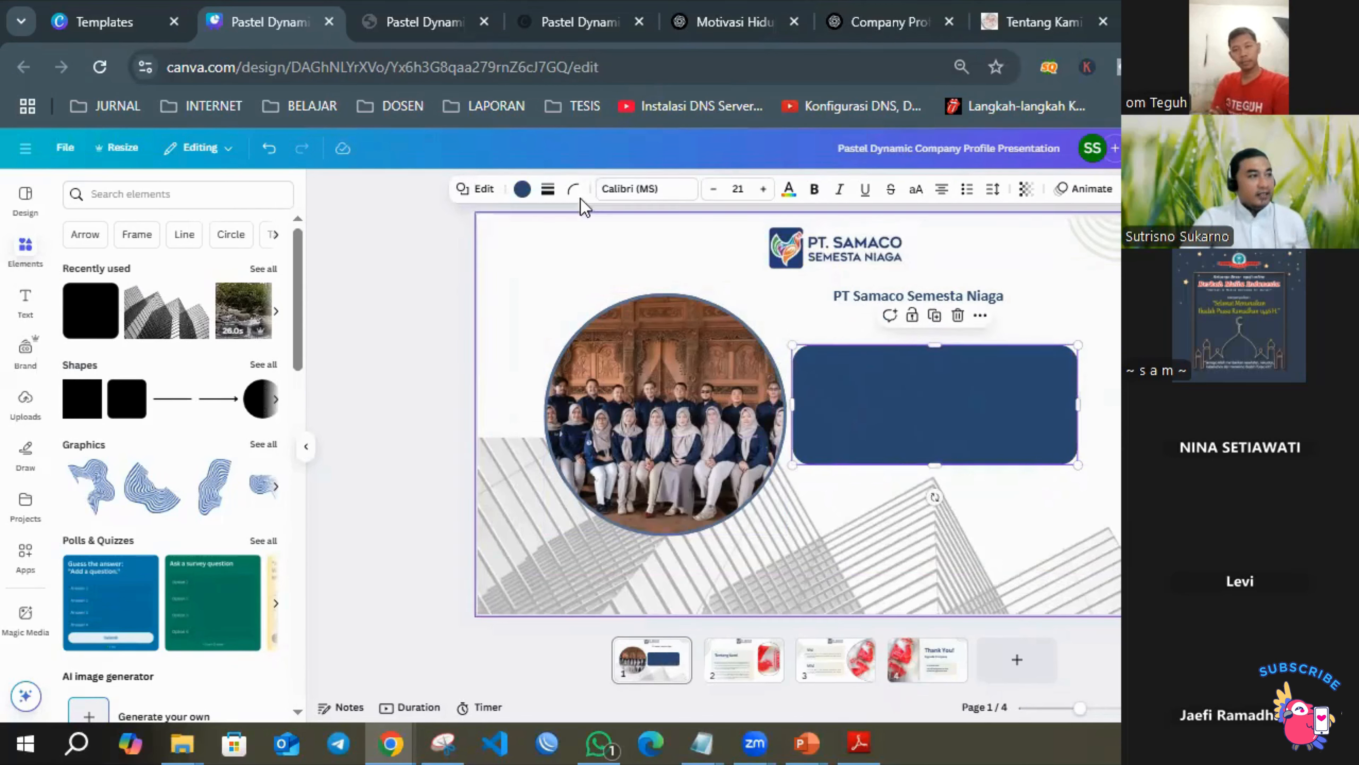
Fill the rounded rectangle with the logo's orange #ec6c38 and shift it slightly to center it around the title.
{"action": "left_click", "coordinate": [521, 190]}
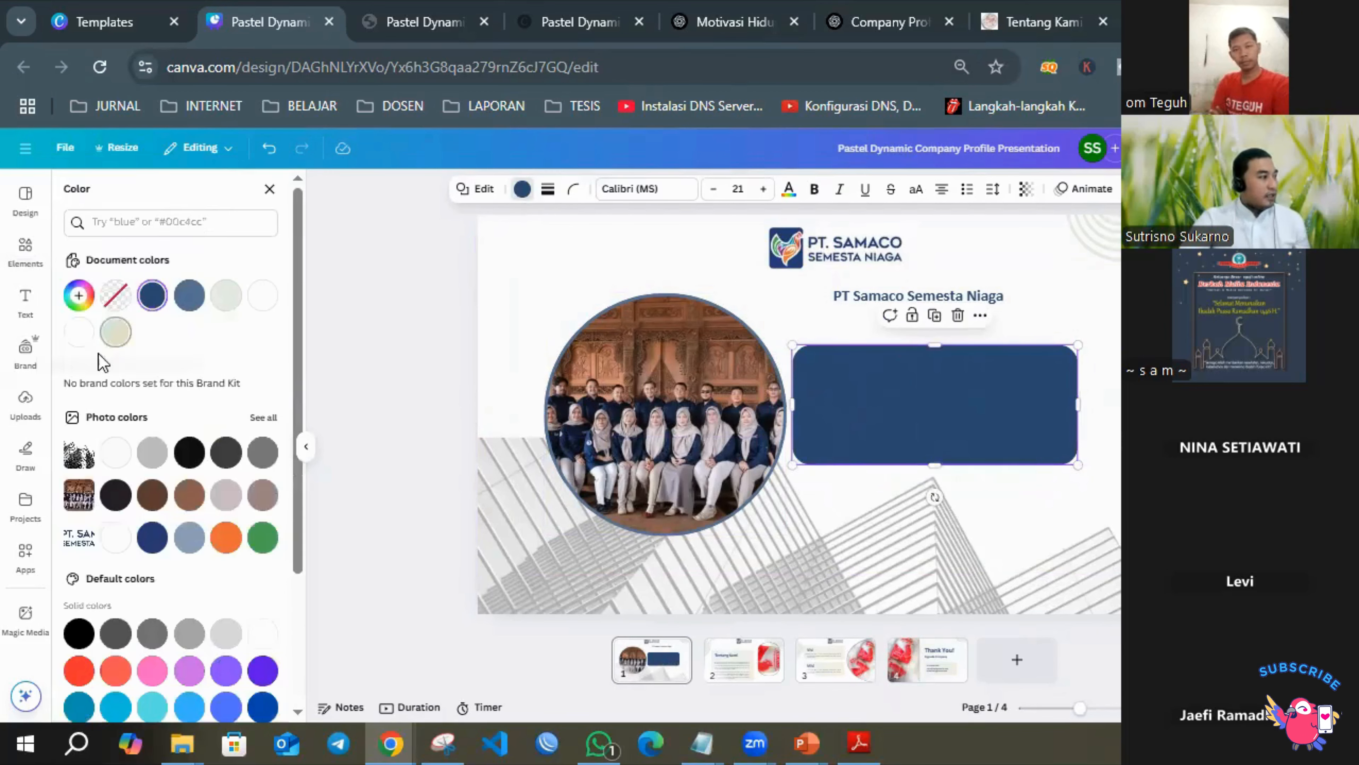
{"action": "left_click", "coordinate": [228, 538]}
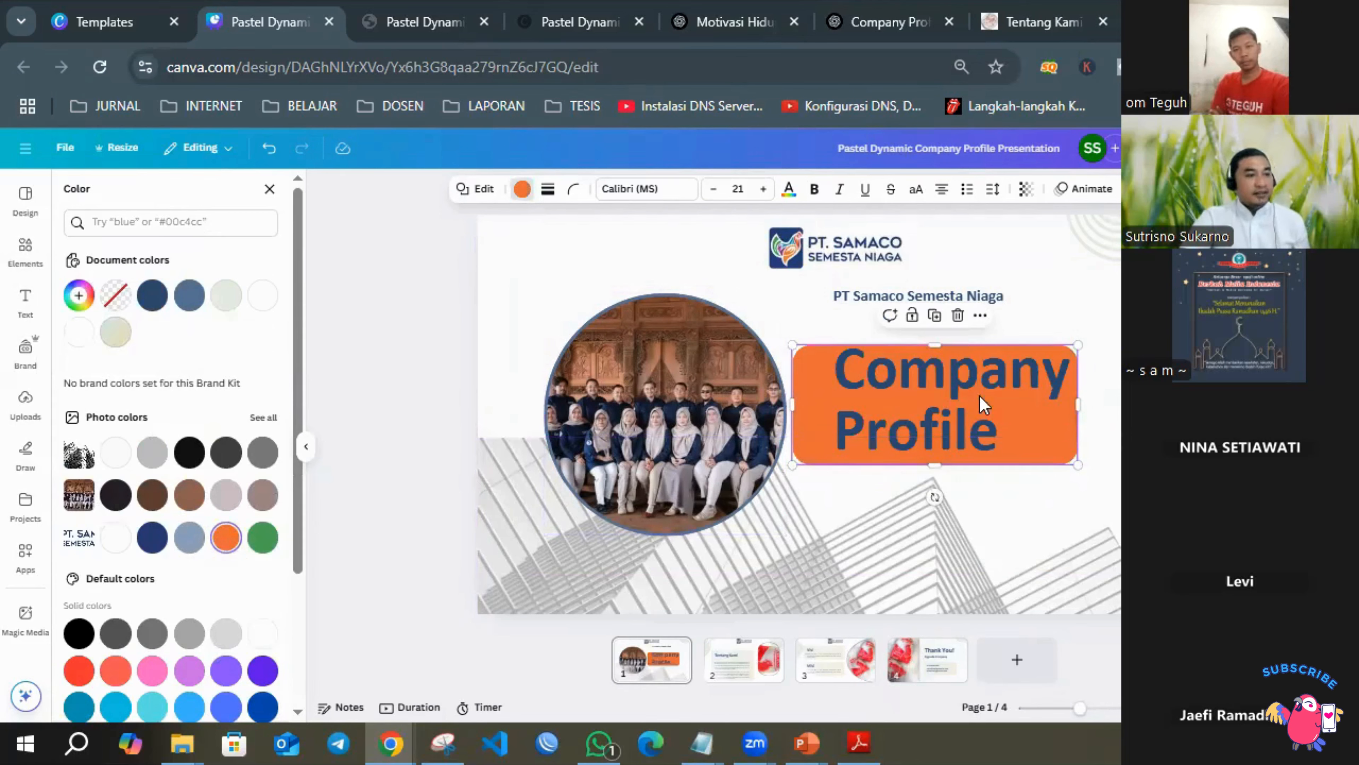
{"action": "left_click", "coordinate": [832, 419]}
{"action": "mouse_move", "coordinate": [813, 420]}
{"action": "left_mouse_down"}
{"action": "mouse_move", "coordinate": [822, 399]}
{"action": "mouse_move", "coordinate": [824, 412]}
{"action": "left_mouse_up"}
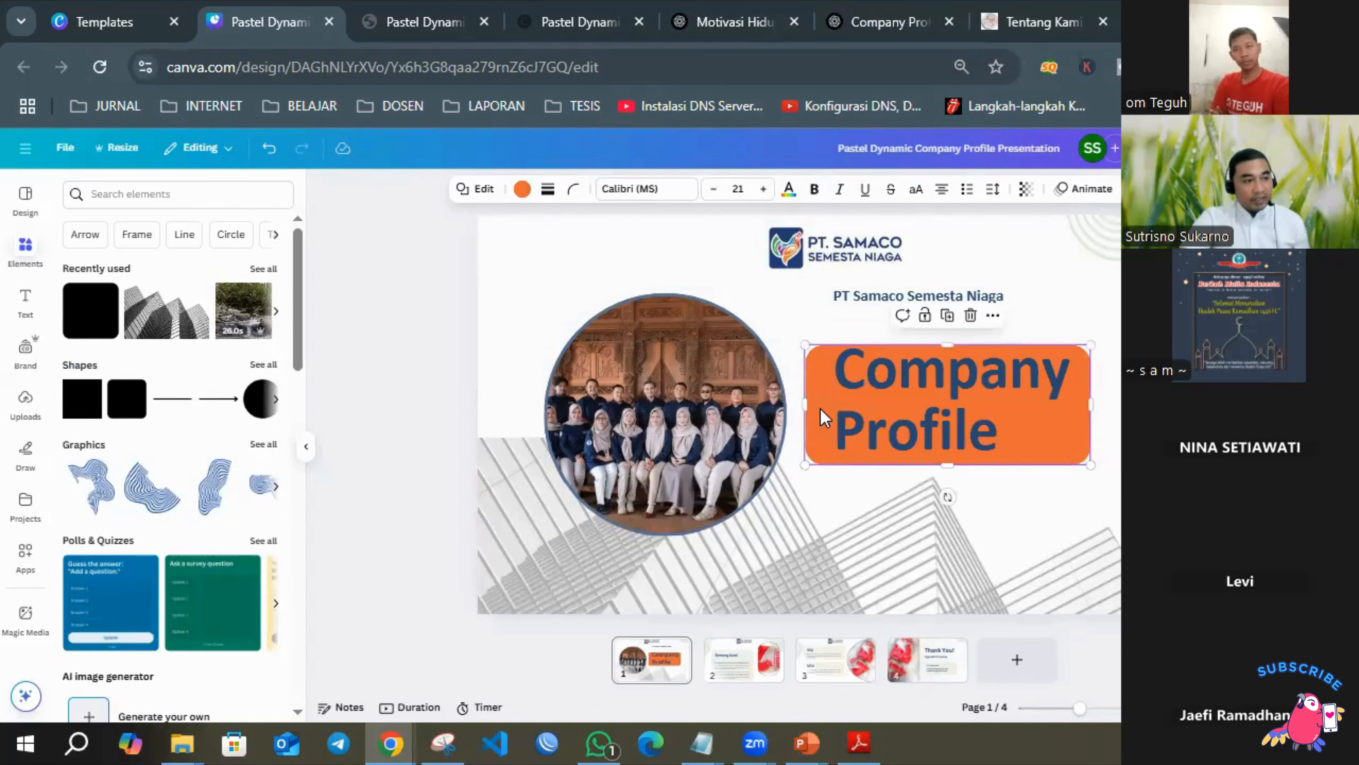
Send the orange rectangle one layer backward behind the Company Profile title.
{"action": "right_click", "coordinate": [822, 411]}
{"action": "mouse_move", "coordinate": [901, 478]}
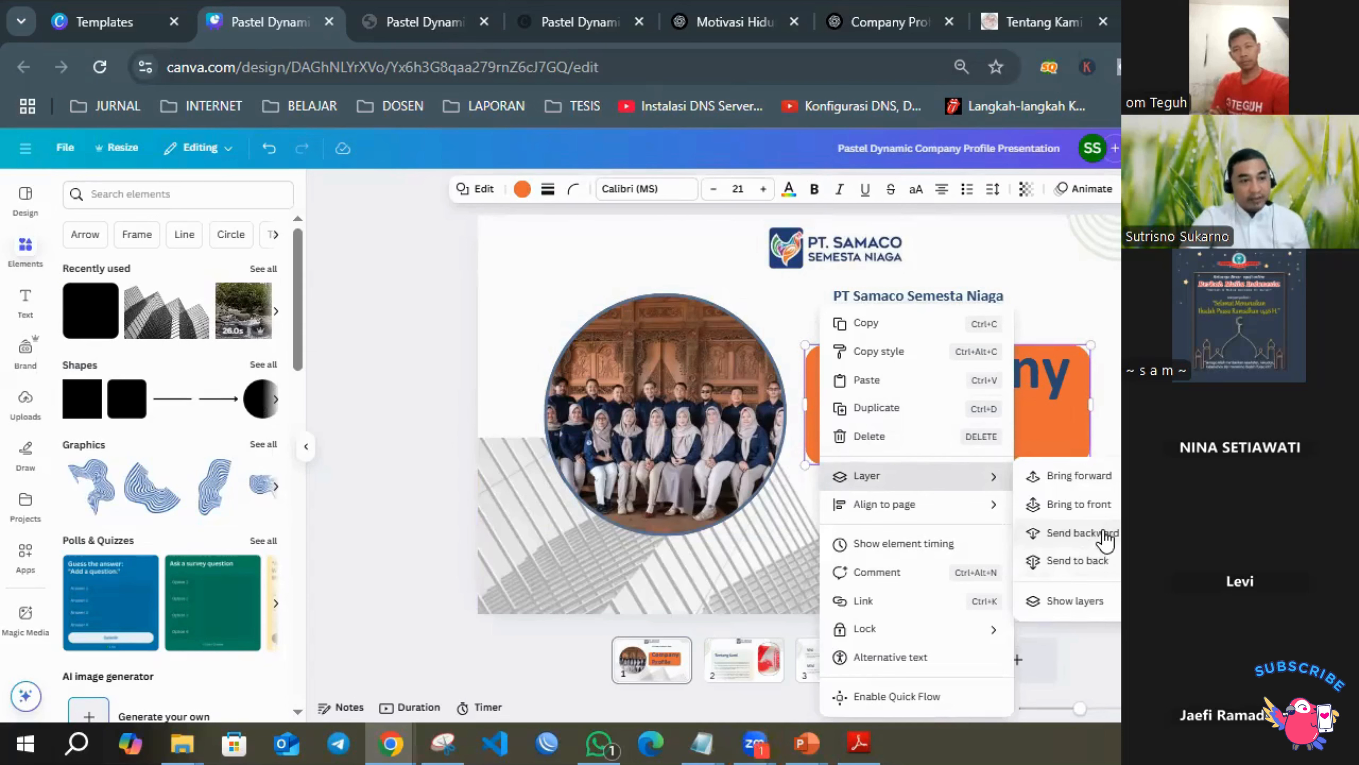
{"action": "left_click", "coordinate": [1094, 533]}
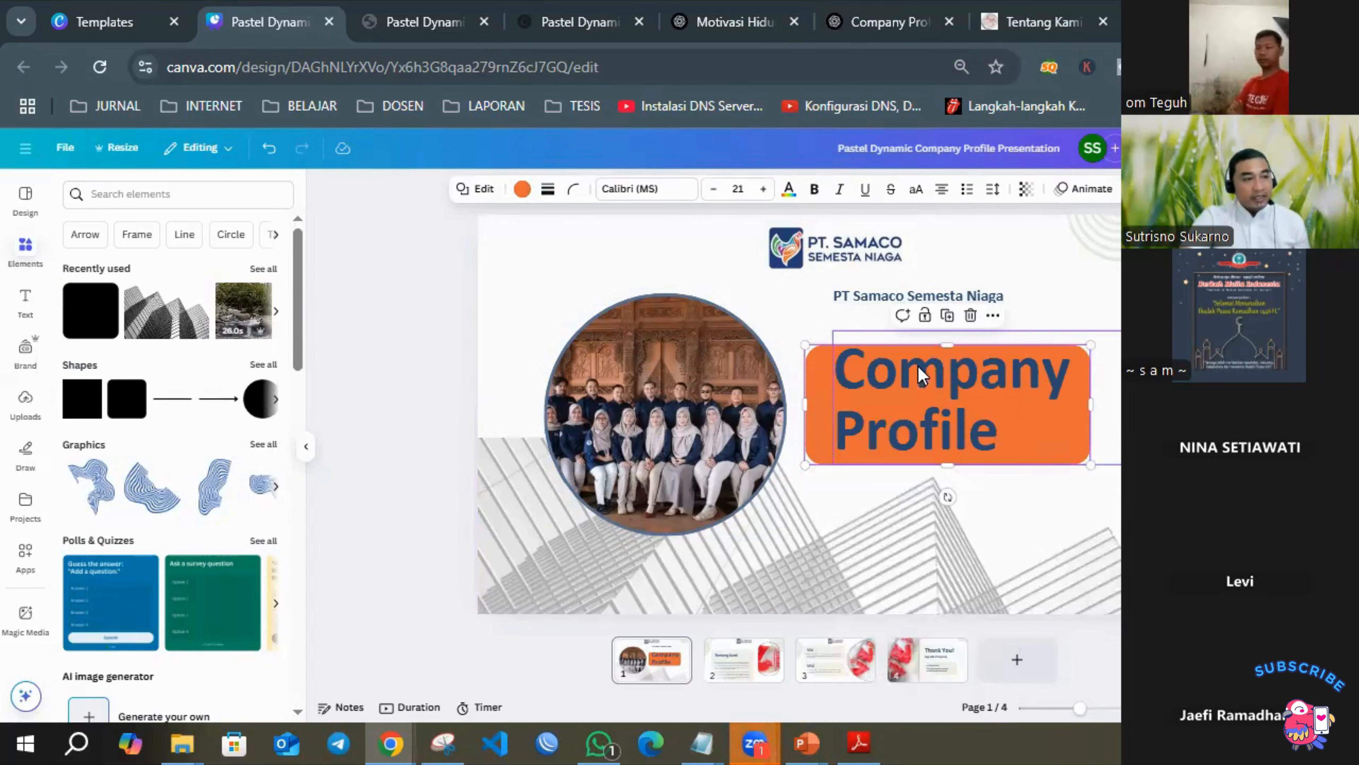
Group the Company Profile title with the orange rectangle behind it and shift the group slightly up and to the right.
{"action": "left_click", "coordinate": [898, 377]}
{"action": "left_click", "coordinate": [811, 417]}
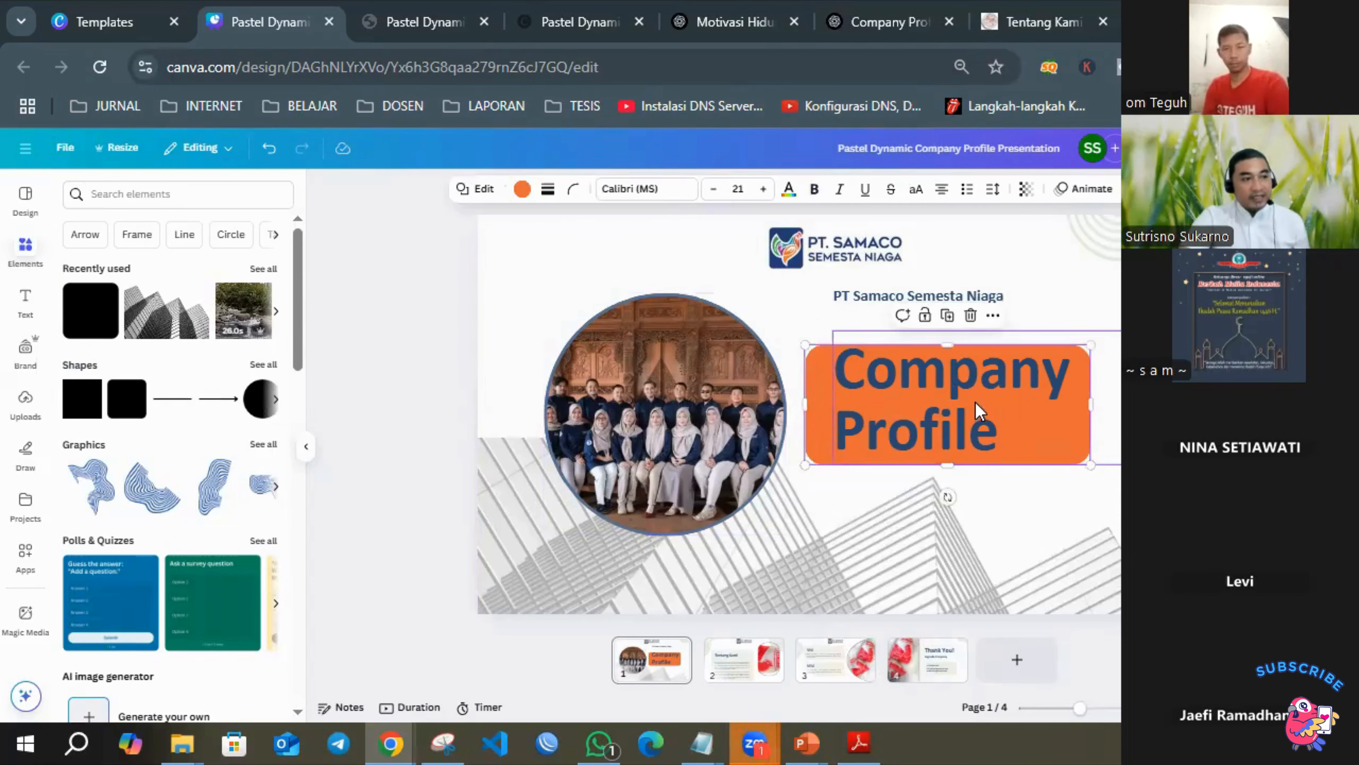
{"action": "left_click", "coordinate": [912, 407]}
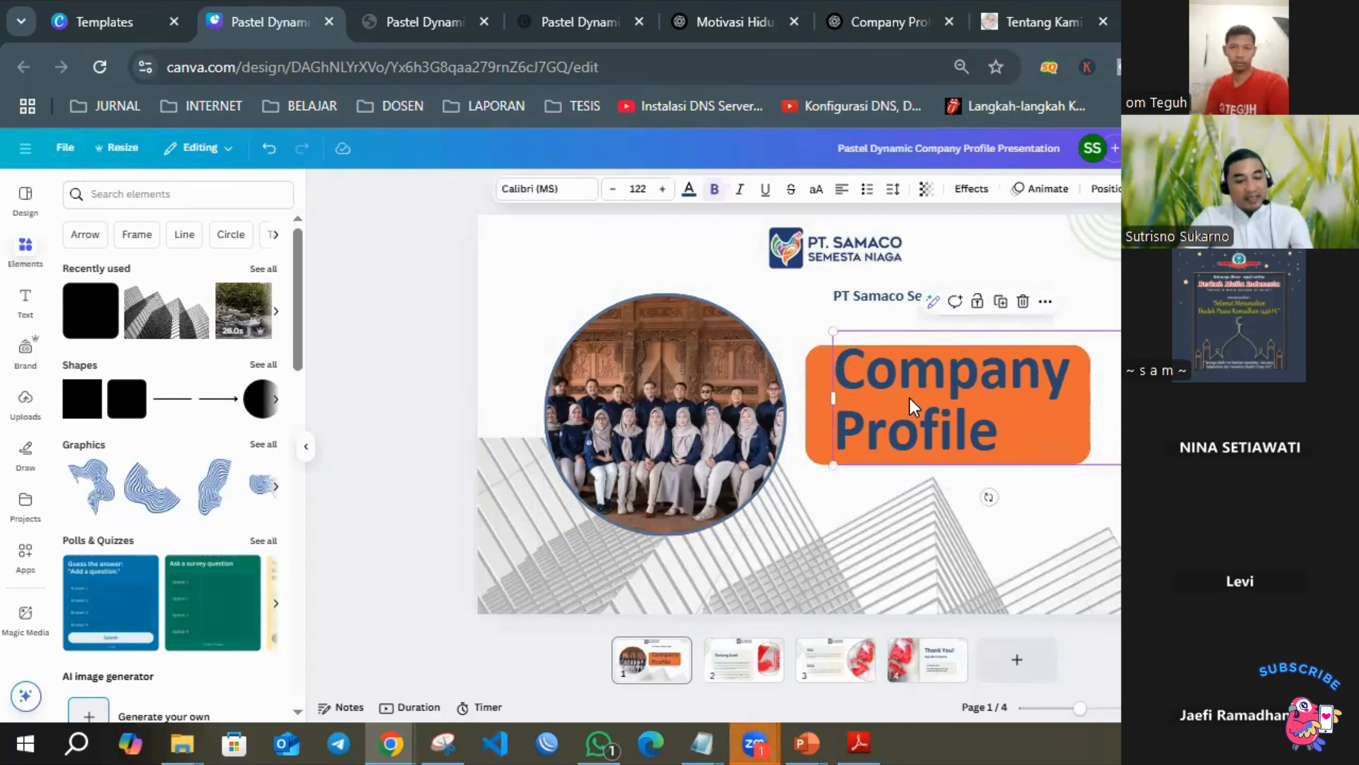
{"action": "left_click", "coordinate": [814, 397], "text": "shift"}
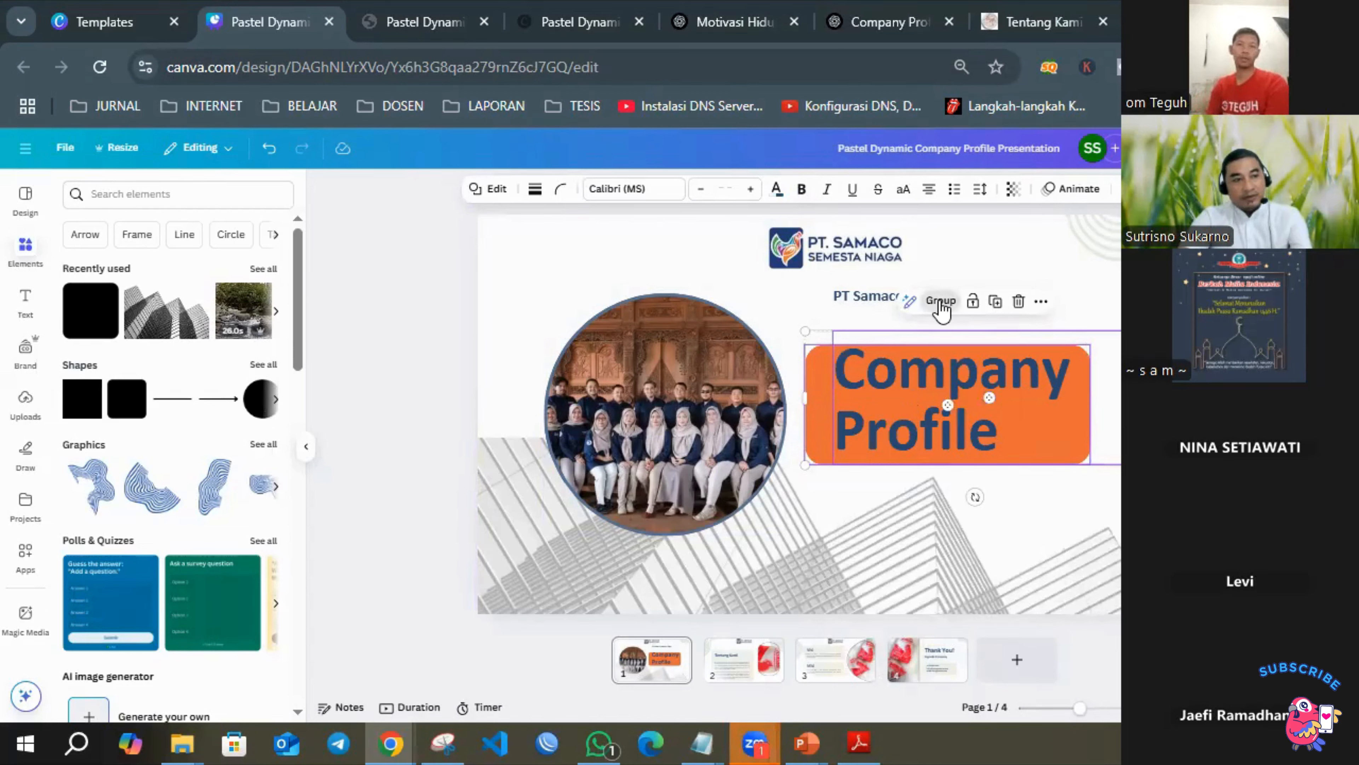
{"action": "left_click", "coordinate": [941, 301]}
{"action": "mouse_move", "coordinate": [978, 419]}
{"action": "left_mouse_down"}
{"action": "mouse_move", "coordinate": [1022, 398]}
{"action": "mouse_move", "coordinate": [1059, 450]}
{"action": "mouse_move", "coordinate": [1036, 440]}
{"action": "mouse_move", "coordinate": [1032, 395]}
{"action": "mouse_move", "coordinate": [1001, 425]}
{"action": "mouse_move", "coordinate": [1020, 398]}
{"action": "mouse_move", "coordinate": [992, 386]}
{"action": "mouse_move", "coordinate": [987, 403]}
{"action": "left_mouse_up"}
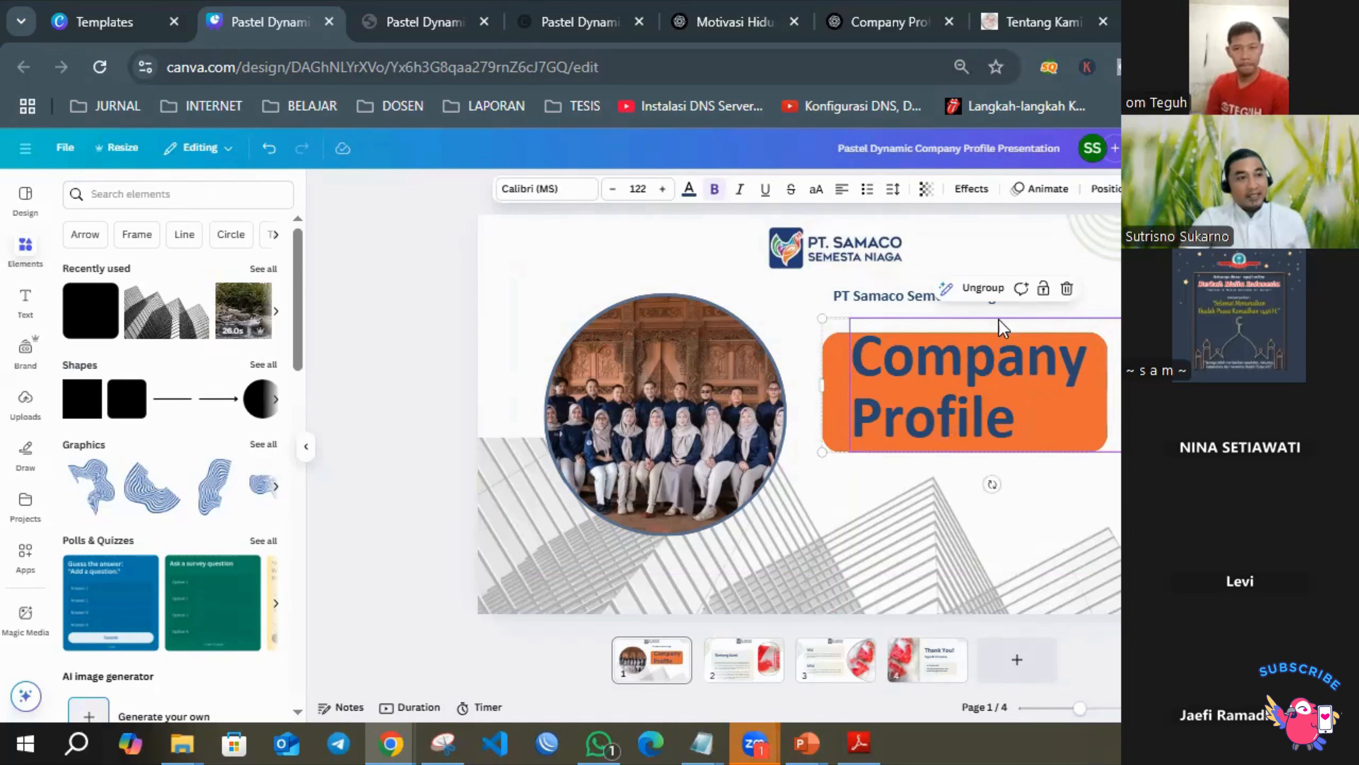
Ungroup the title and orange rectangle and nudge only the Company Profile text slightly left.
{"action": "left_click", "coordinate": [983, 289]}
{"action": "mouse_move", "coordinate": [1033, 367]}
{"action": "left_mouse_down"}
{"action": "mouse_move", "coordinate": [1117, 345]}
{"action": "mouse_move", "coordinate": [1029, 346]}
{"action": "mouse_move", "coordinate": [1011, 370]}
{"action": "mouse_move", "coordinate": [1053, 343]}
{"action": "mouse_move", "coordinate": [1031, 363]}
{"action": "left_mouse_up"}
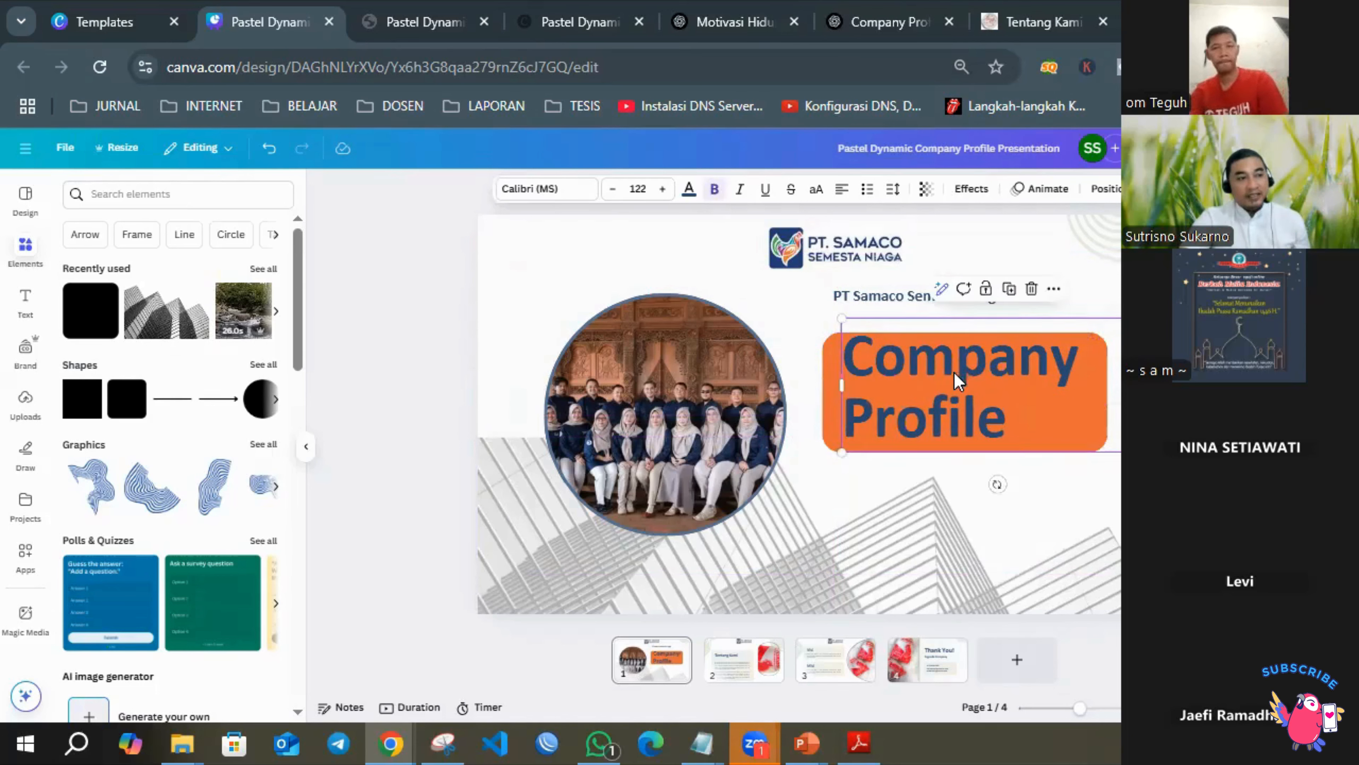
{"action": "double_click", "coordinate": [863, 373]}
{"action": "left_click", "coordinate": [751, 292]}
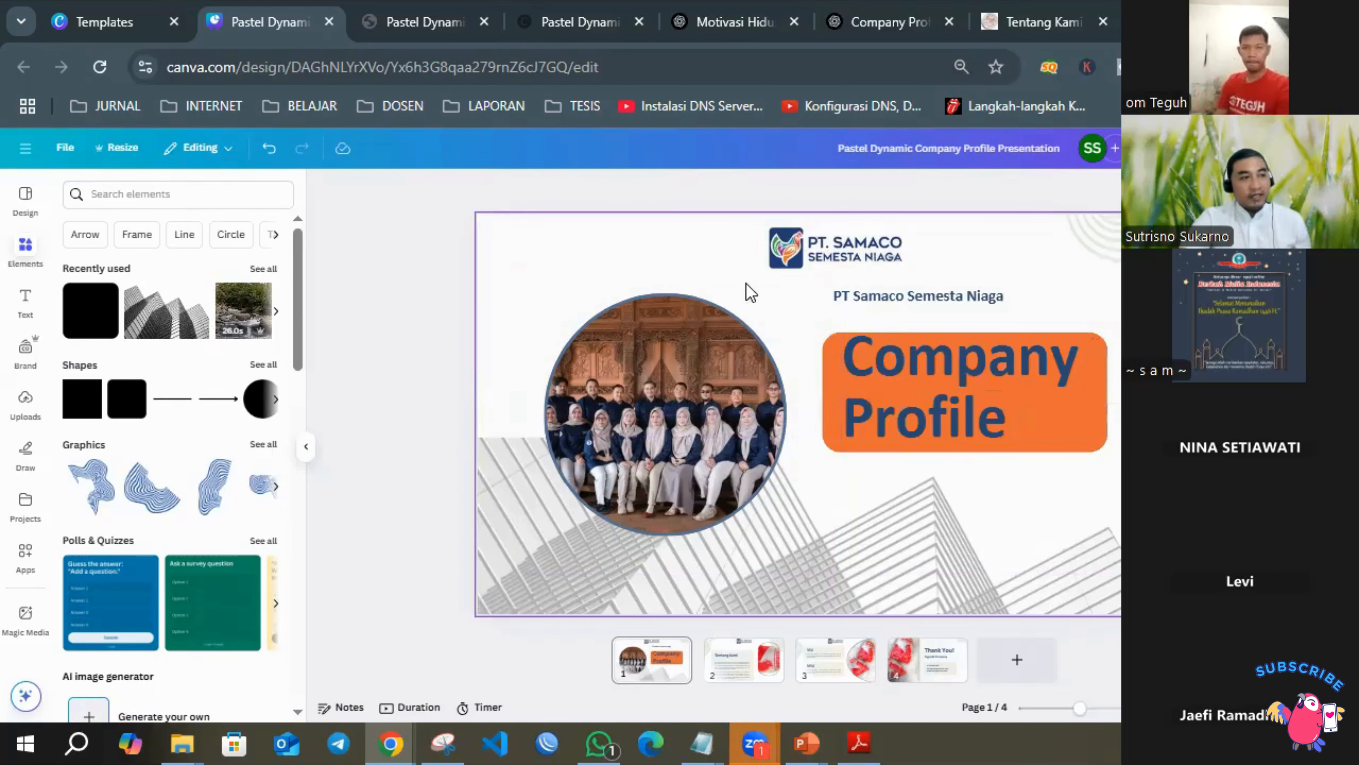
Group the title and orange rectangle again, nudge the group slightly left and scale it down a little.
{"action": "left_click_drag", "start_coordinate": [795, 311], "coordinate": [963, 399]}
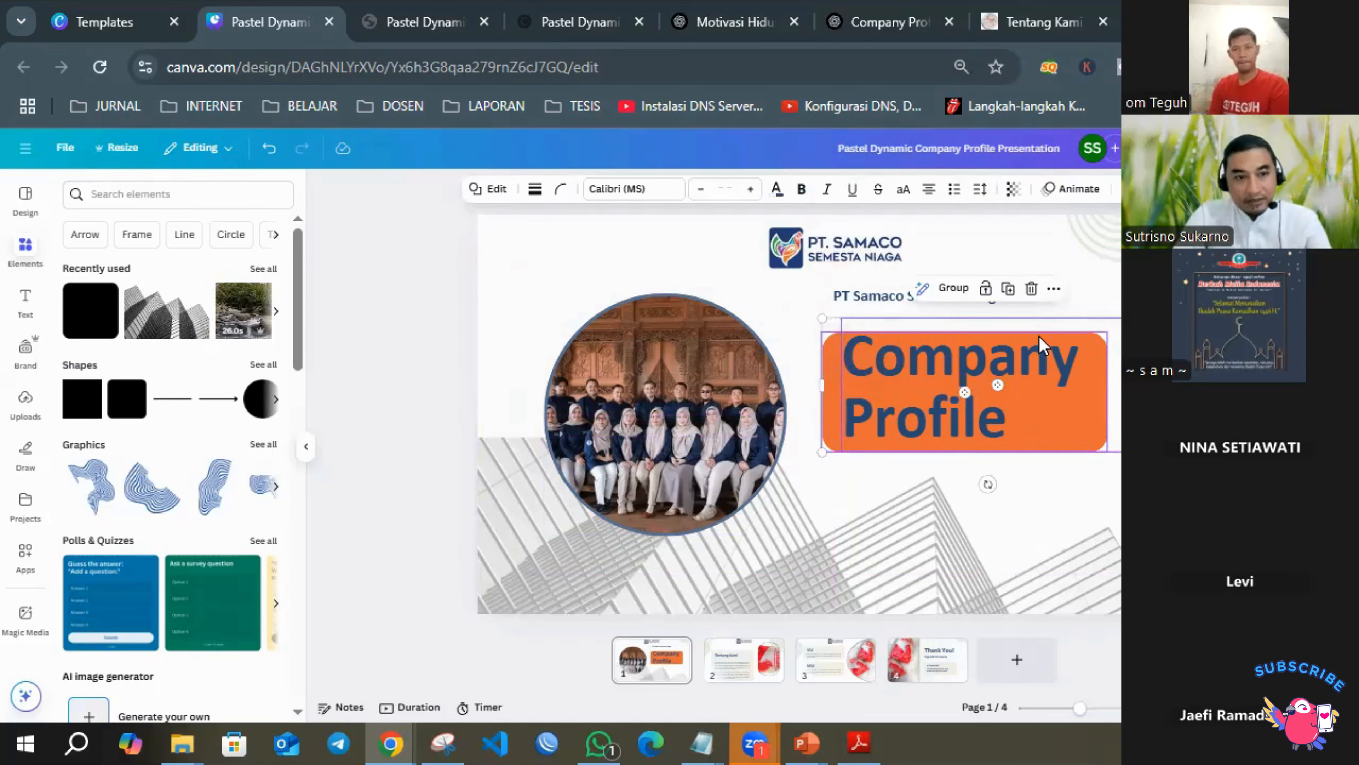
{"action": "left_click", "coordinate": [952, 289]}
{"action": "left_click_drag", "start_coordinate": [973, 401], "coordinate": [968, 401]}
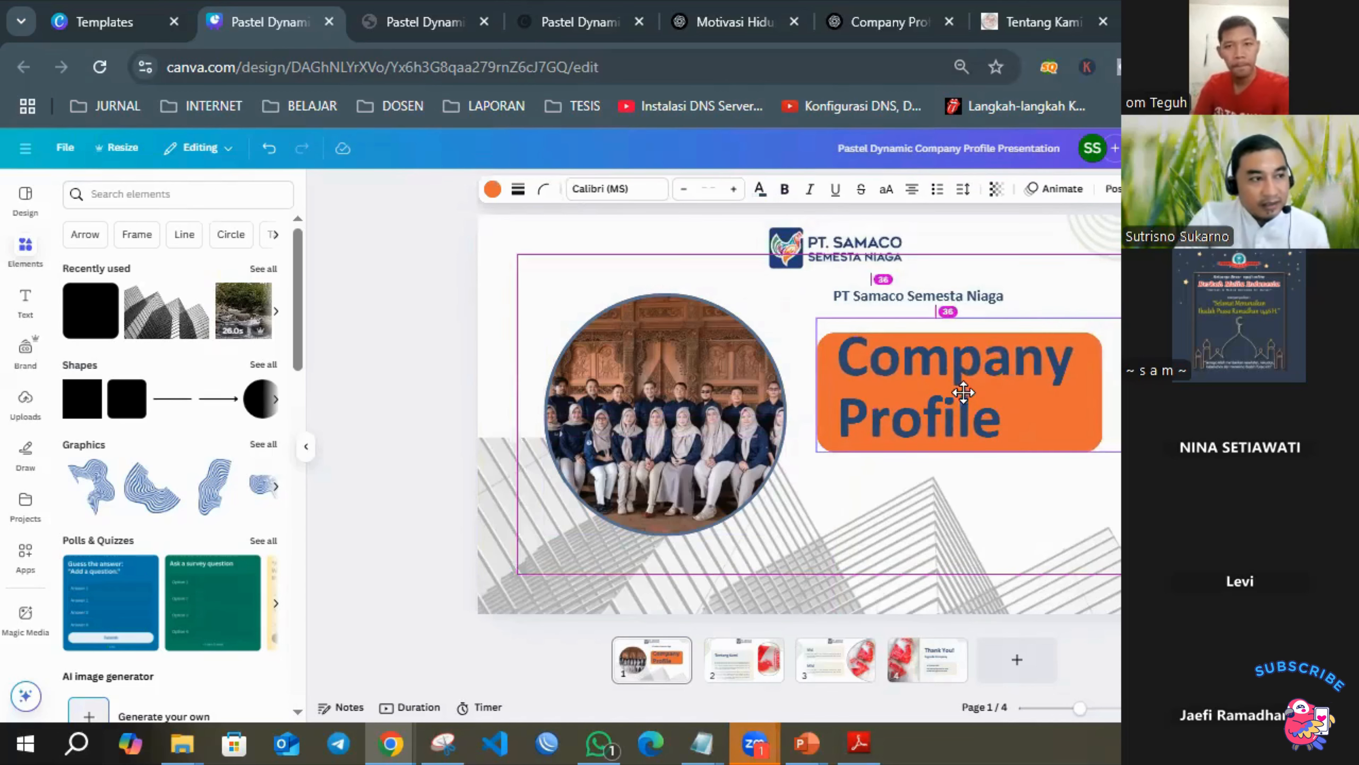
{"action": "left_click_drag", "start_coordinate": [1148, 318], "coordinate": [1101, 304]}
{"action": "left_click", "coordinate": [1067, 390]}
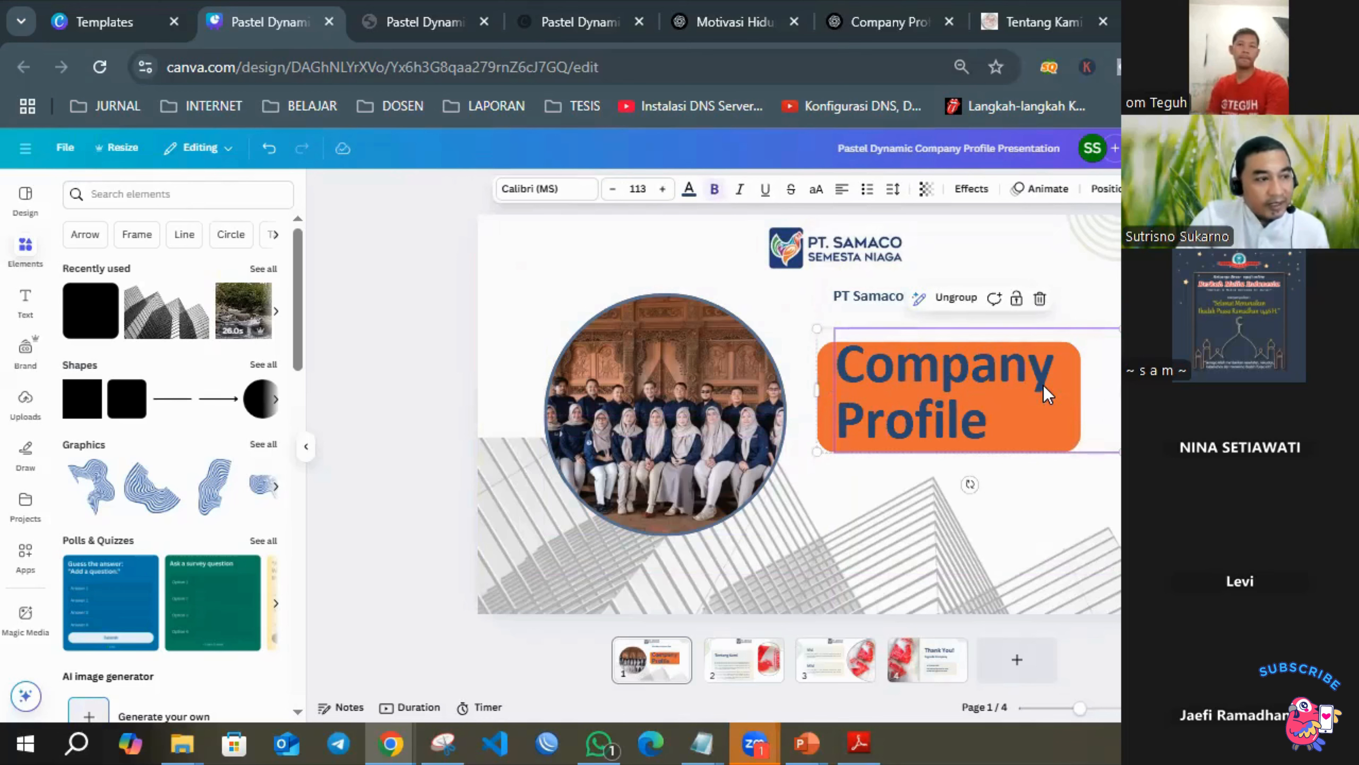
Ungroup the title from the orange rectangle and delete the Company Profile text.
{"action": "left_click", "coordinate": [953, 297]}
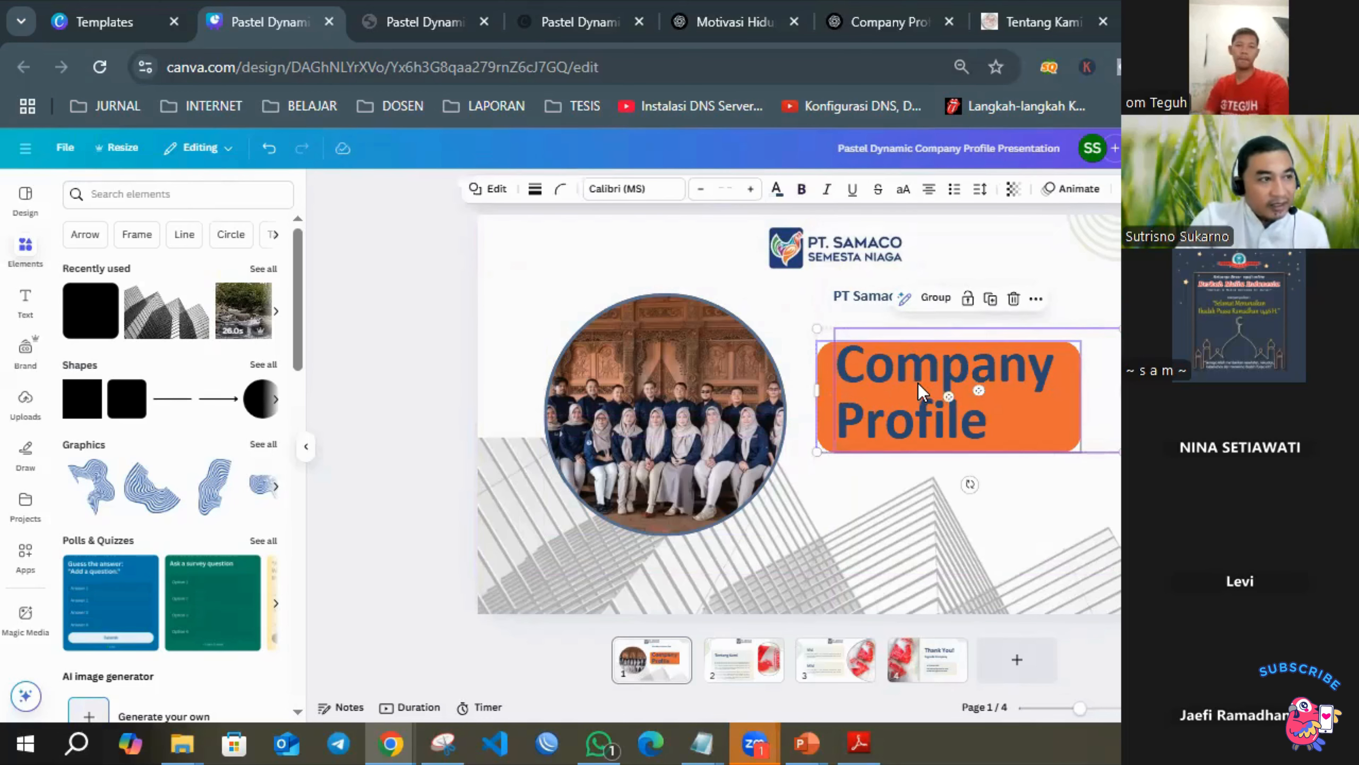
{"action": "left_click", "coordinate": [948, 396]}
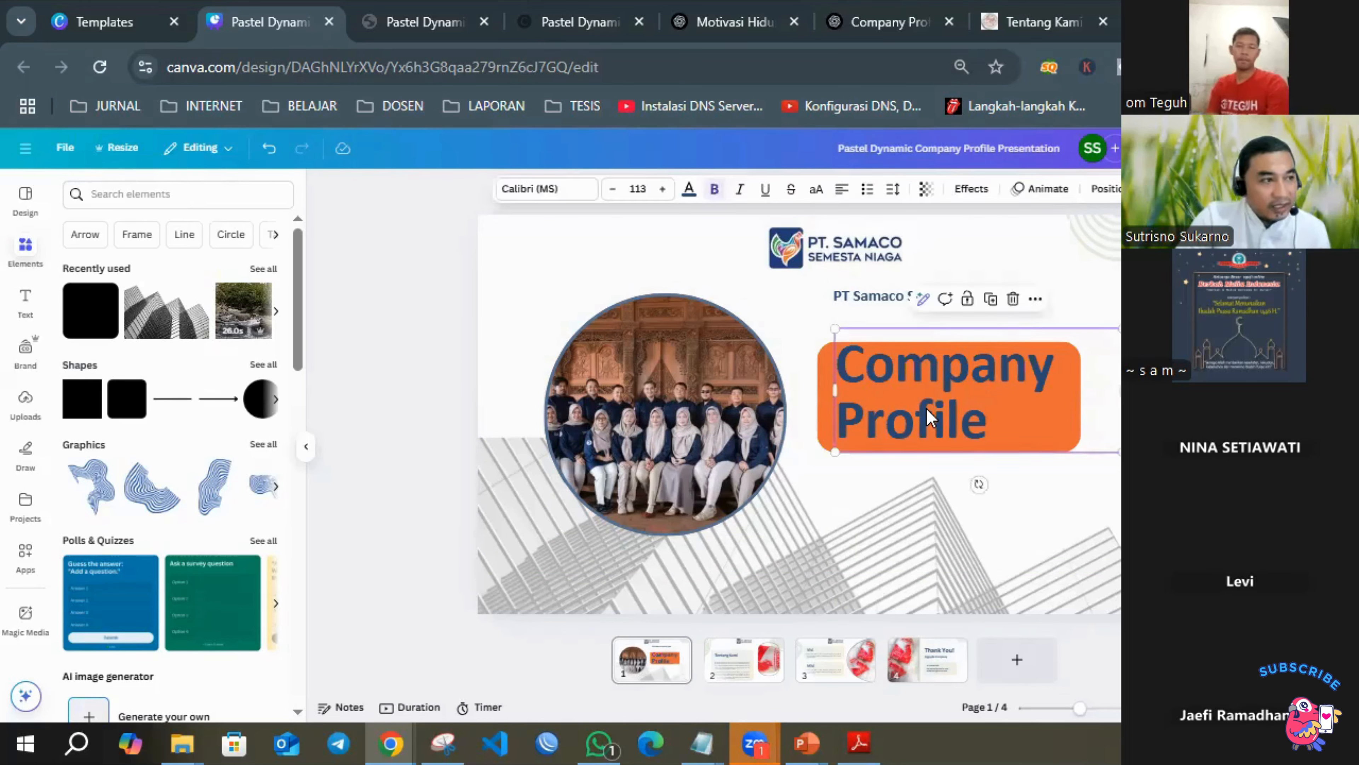
{"action": "key", "text": "Delete"}
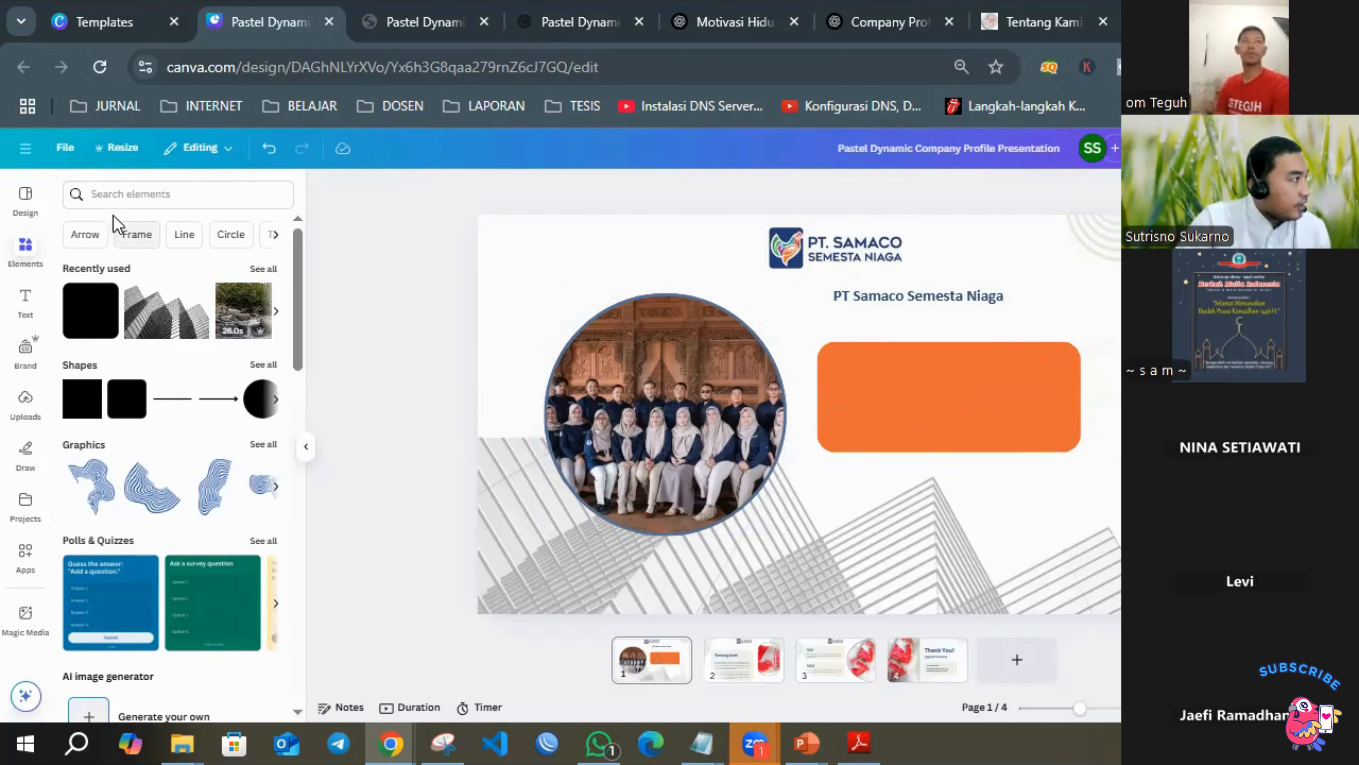
Search the elements for "gambar" and show all matching graphics.
{"action": "left_click", "coordinate": [136, 193]}
{"action": "type", "text": "gambar"}
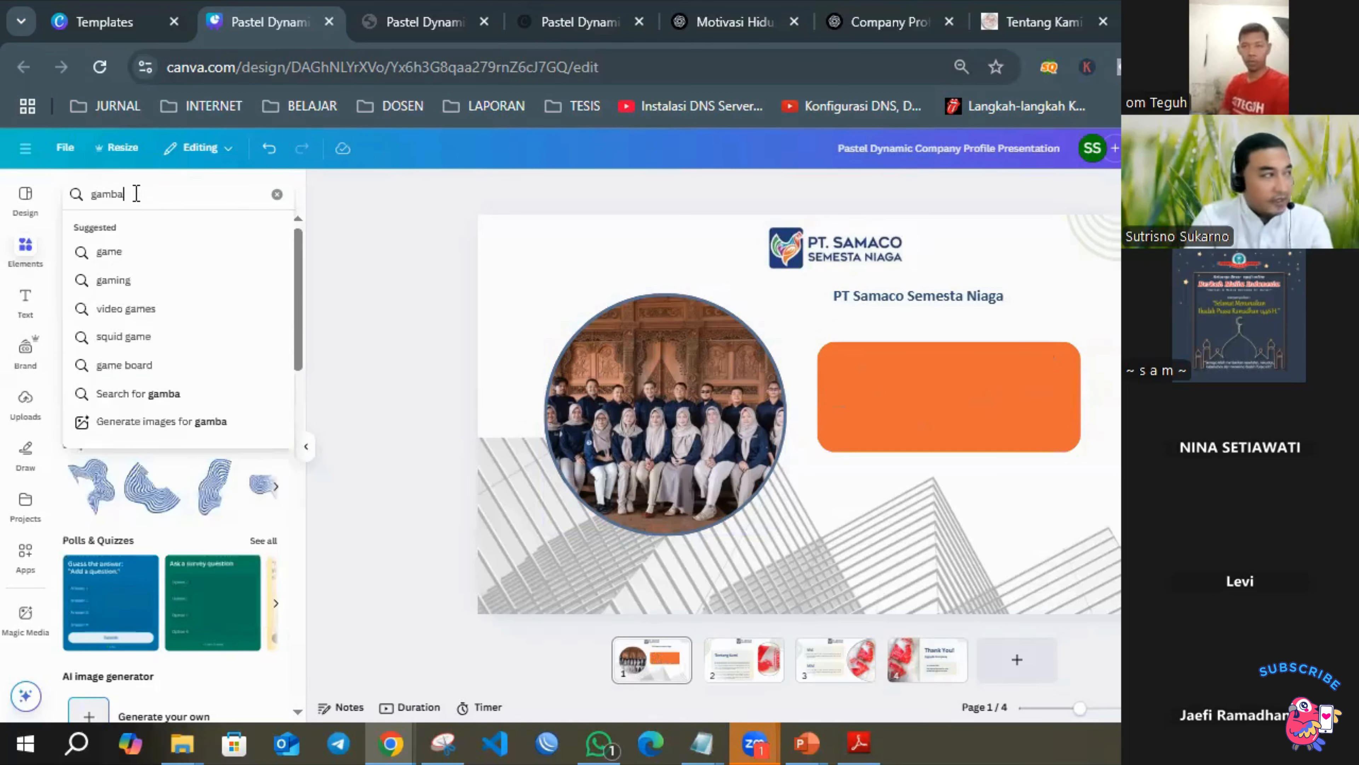
{"action": "key", "text": "Return"}
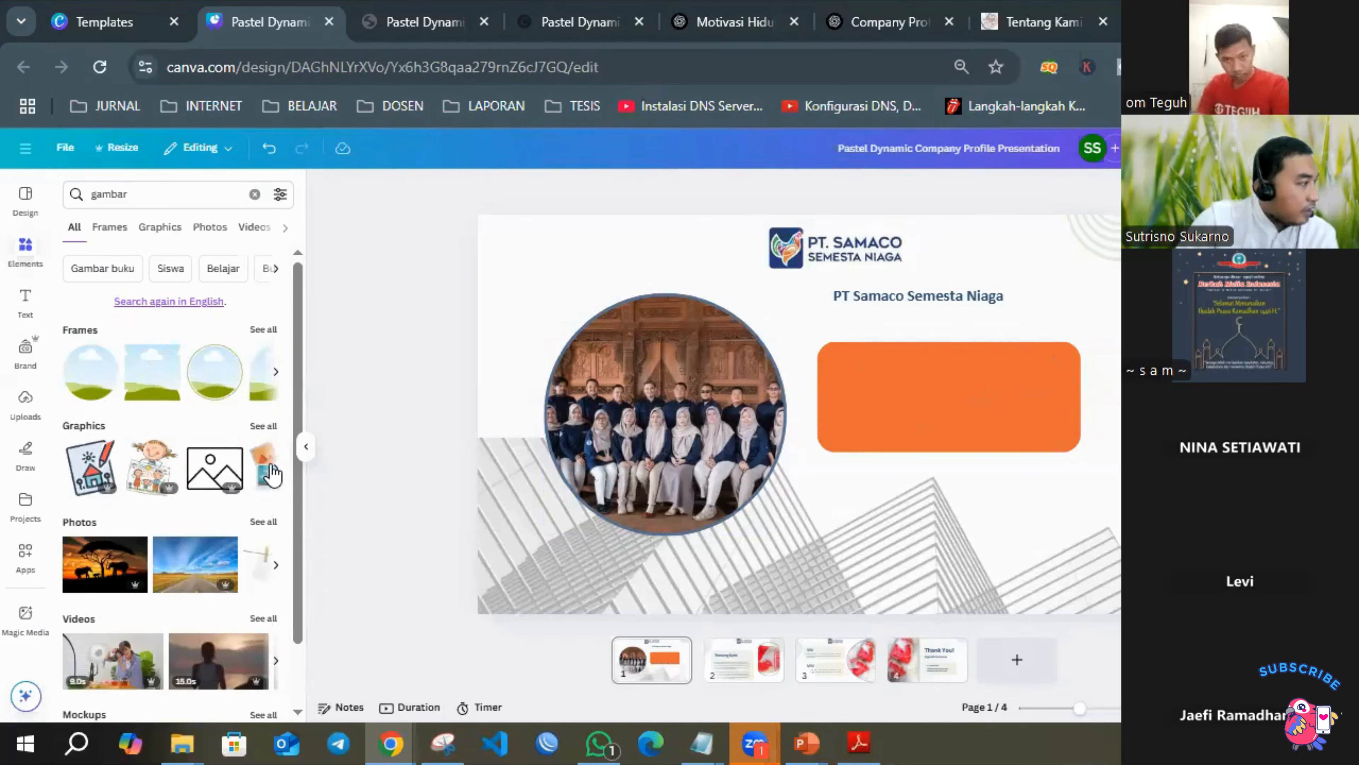
{"action": "left_click", "coordinate": [264, 426]}
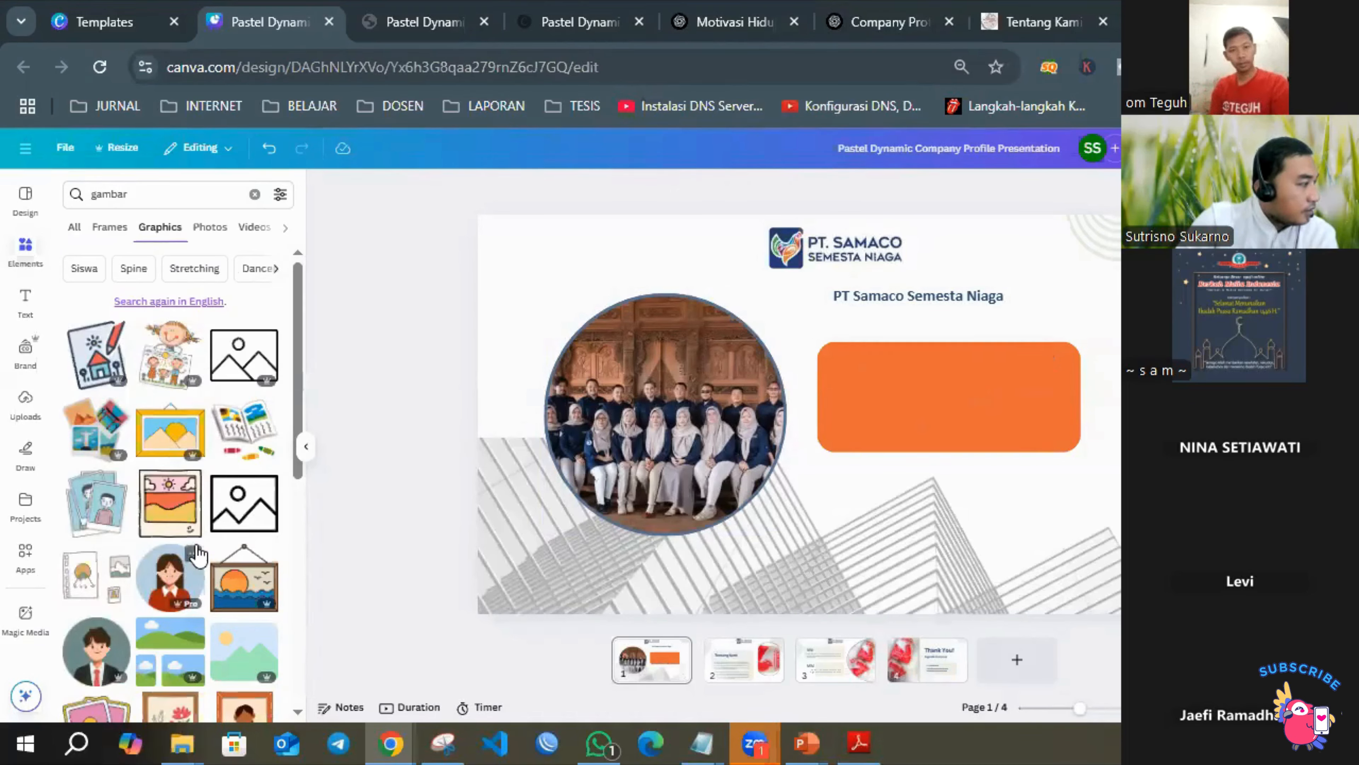
Add the round graphic of the woman in red, shrink it to about 335 × 335 and place it over the orange rectangle.
{"action": "left_click", "coordinate": [171, 591]}
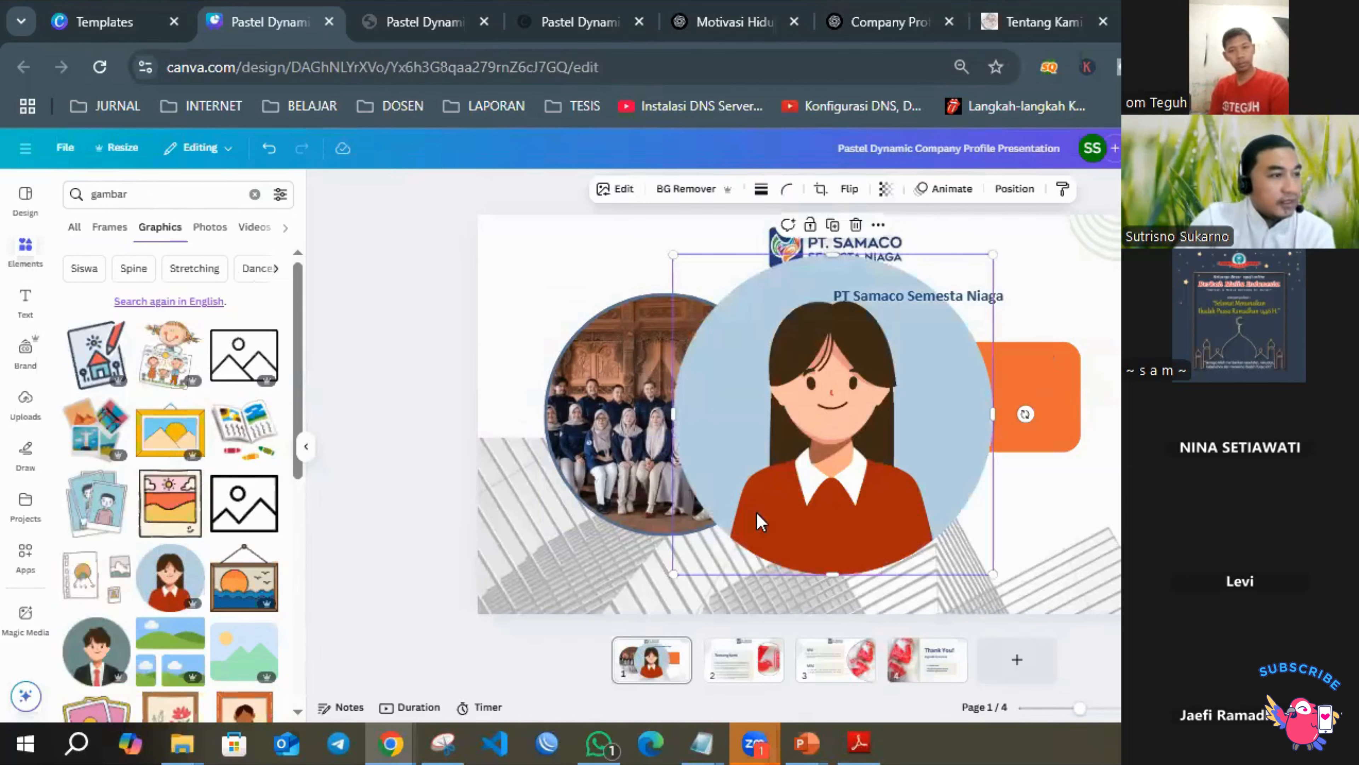
{"action": "left_click_drag", "start_coordinate": [666, 570], "coordinate": [885, 410]}
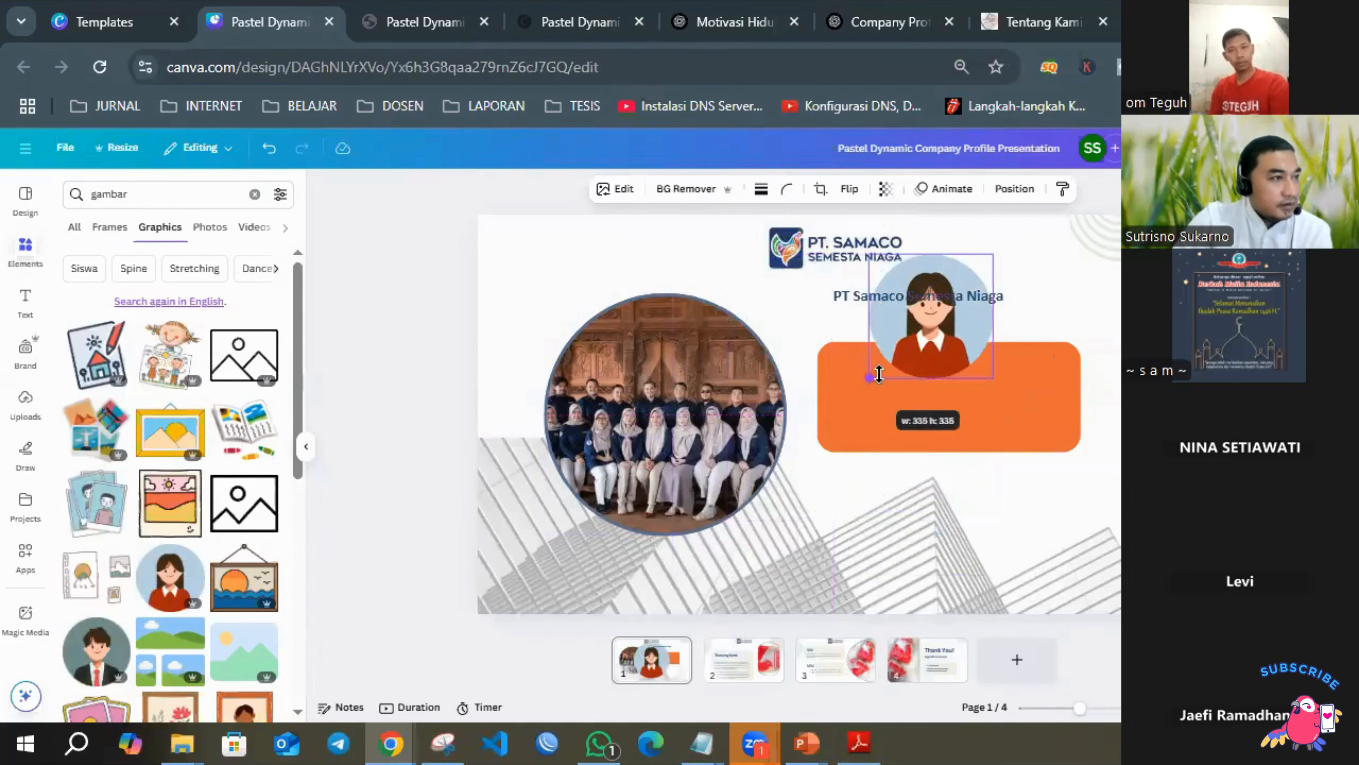
{"action": "left_click_drag", "start_coordinate": [927, 358], "coordinate": [956, 402]}
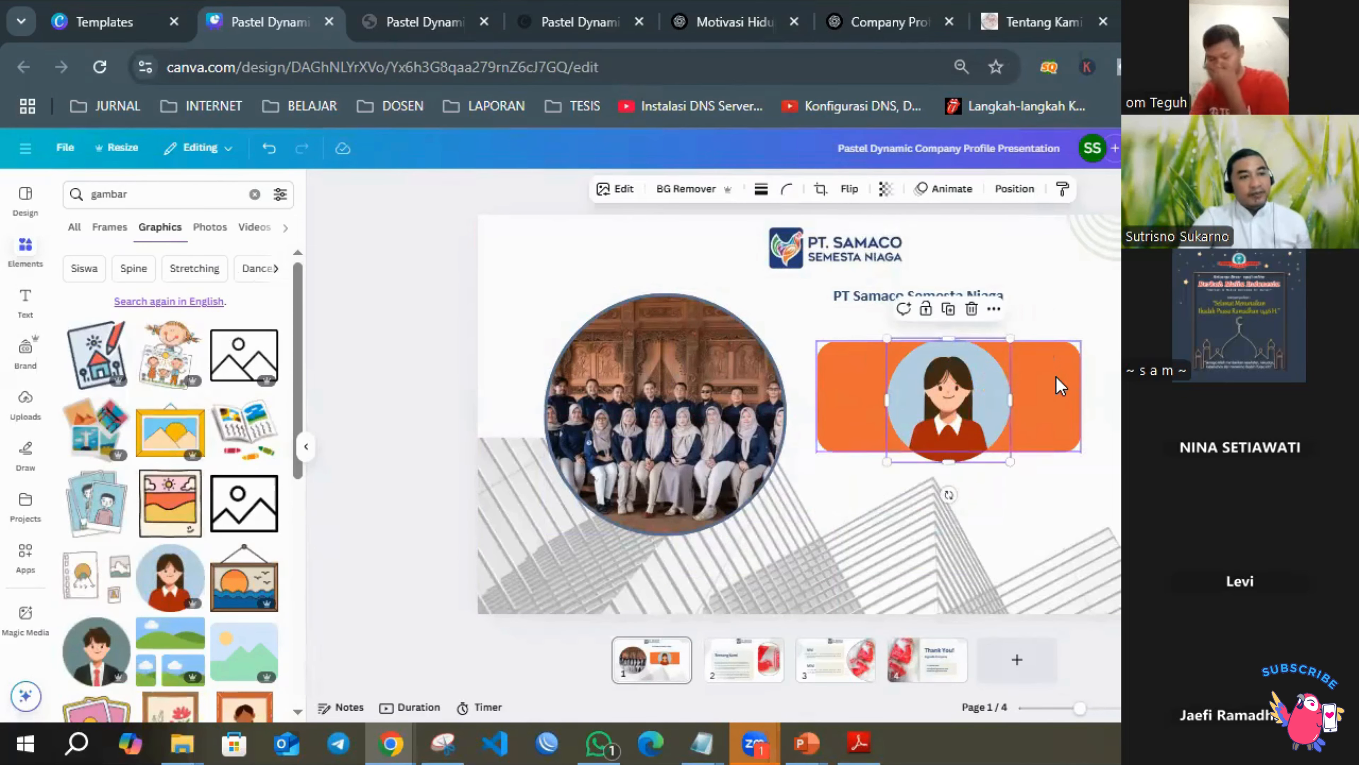
Narrow the orange rectangle from both sides to about 376 × 299 so it frames the woman graphic.
{"action": "left_click", "coordinate": [1066, 381]}
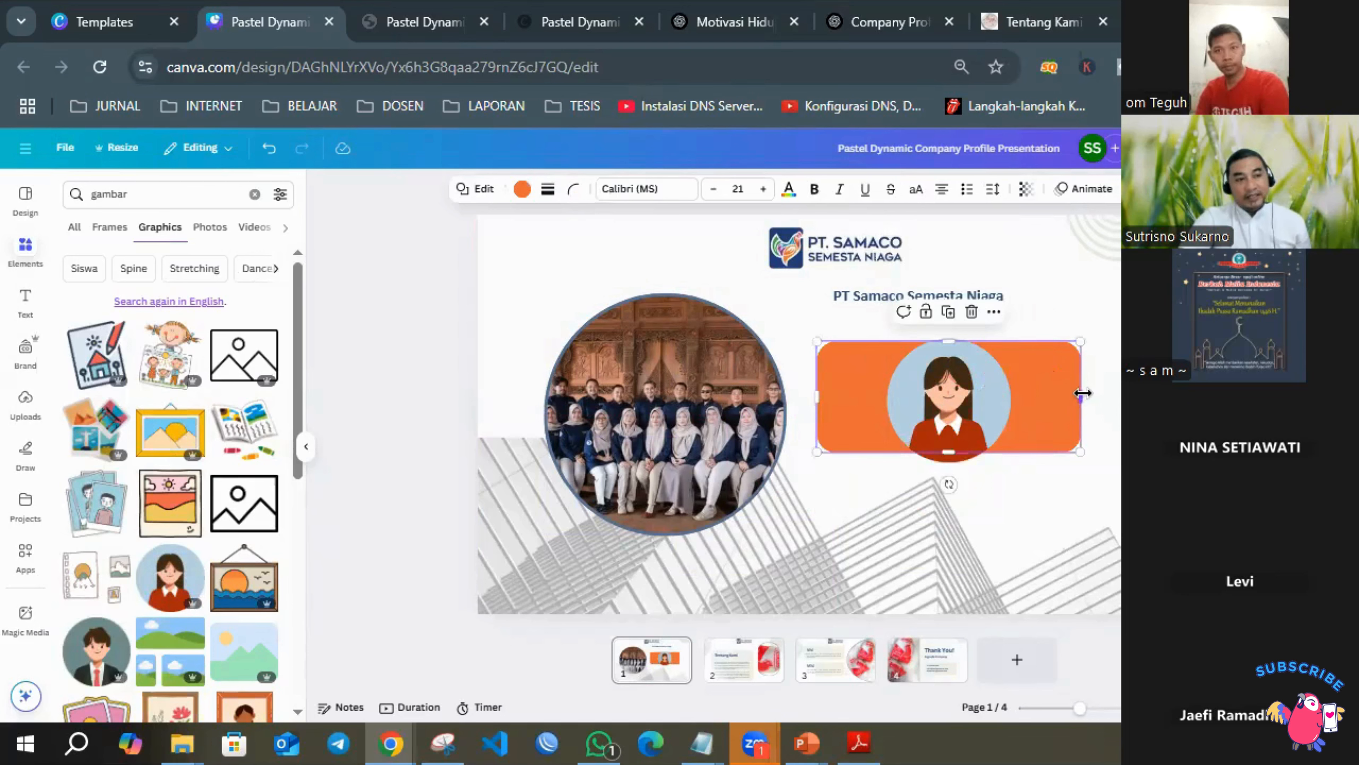
{"action": "left_click_drag", "start_coordinate": [1082, 393], "coordinate": [1010, 405]}
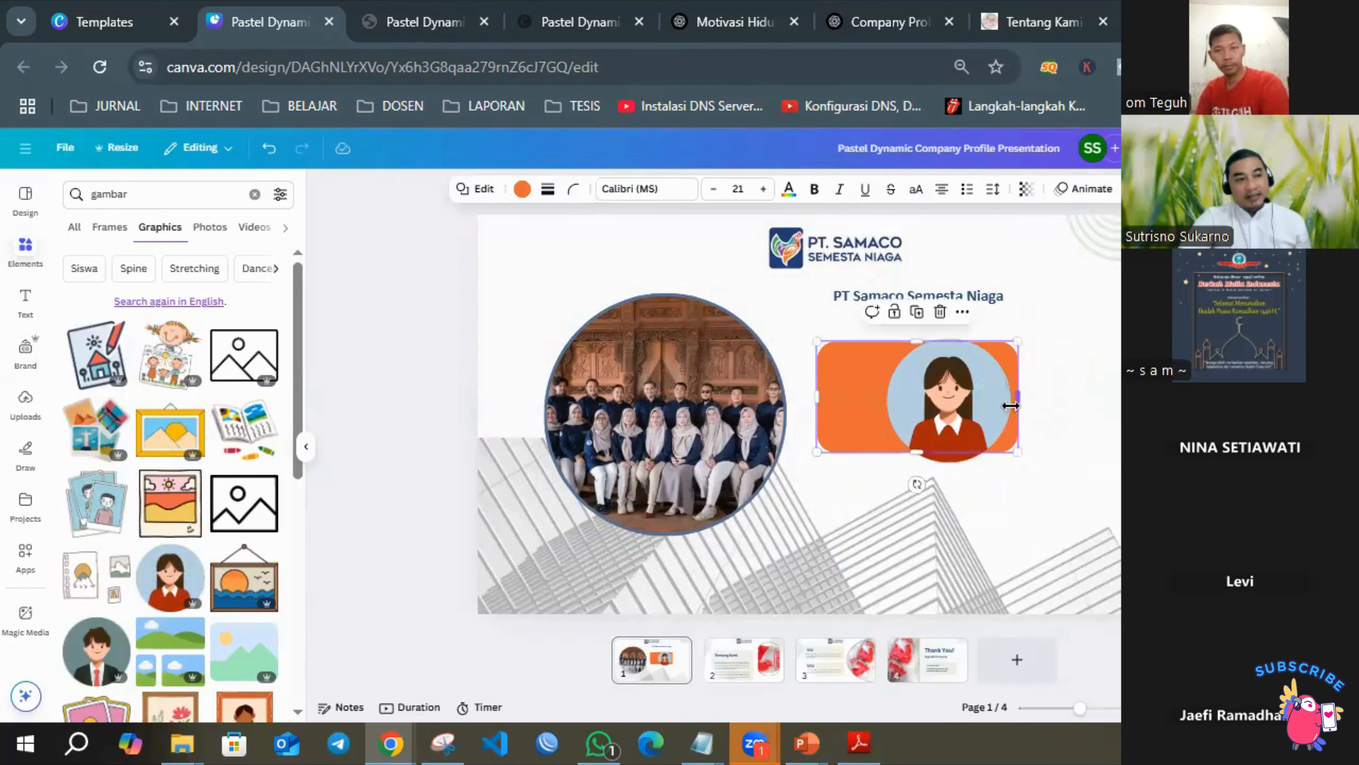
{"action": "left_click_drag", "start_coordinate": [816, 395], "coordinate": [876, 397]}
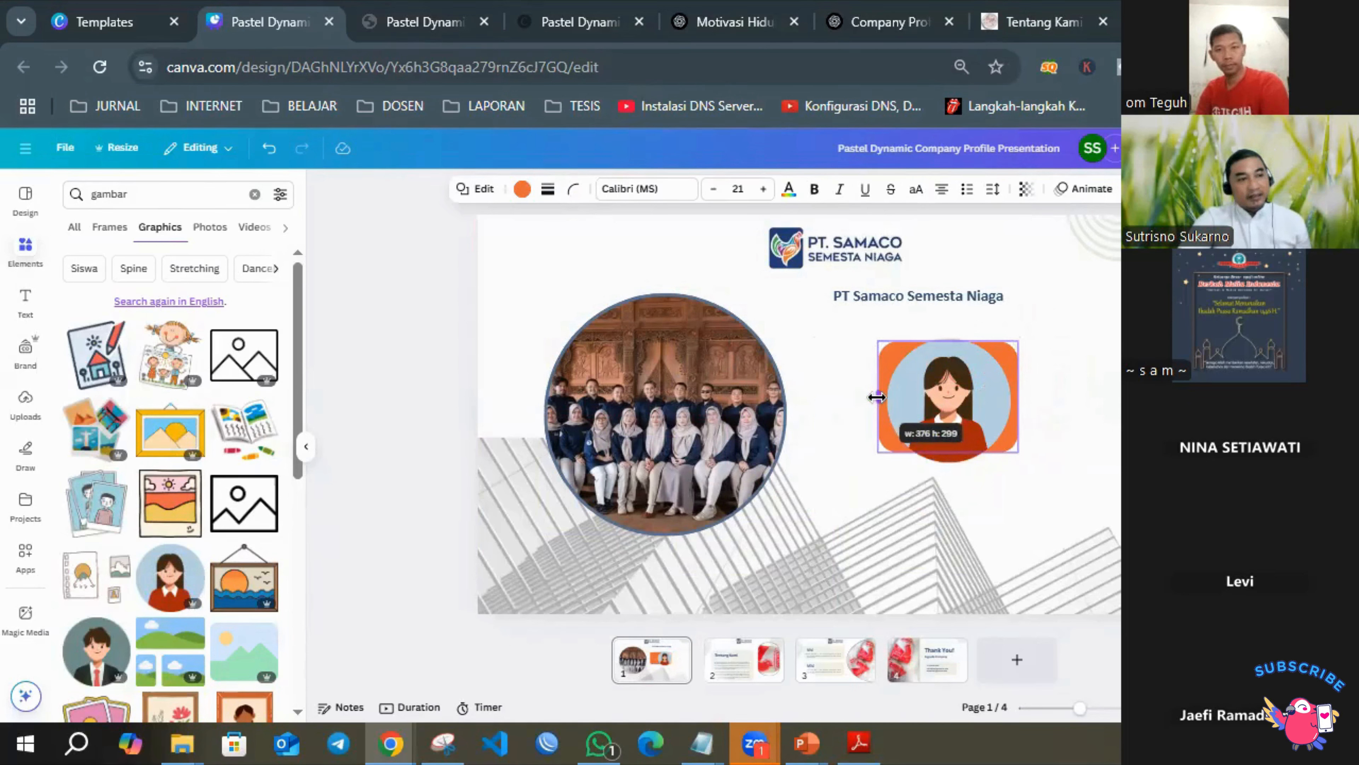
{"action": "left_click", "coordinate": [1198, 435]}
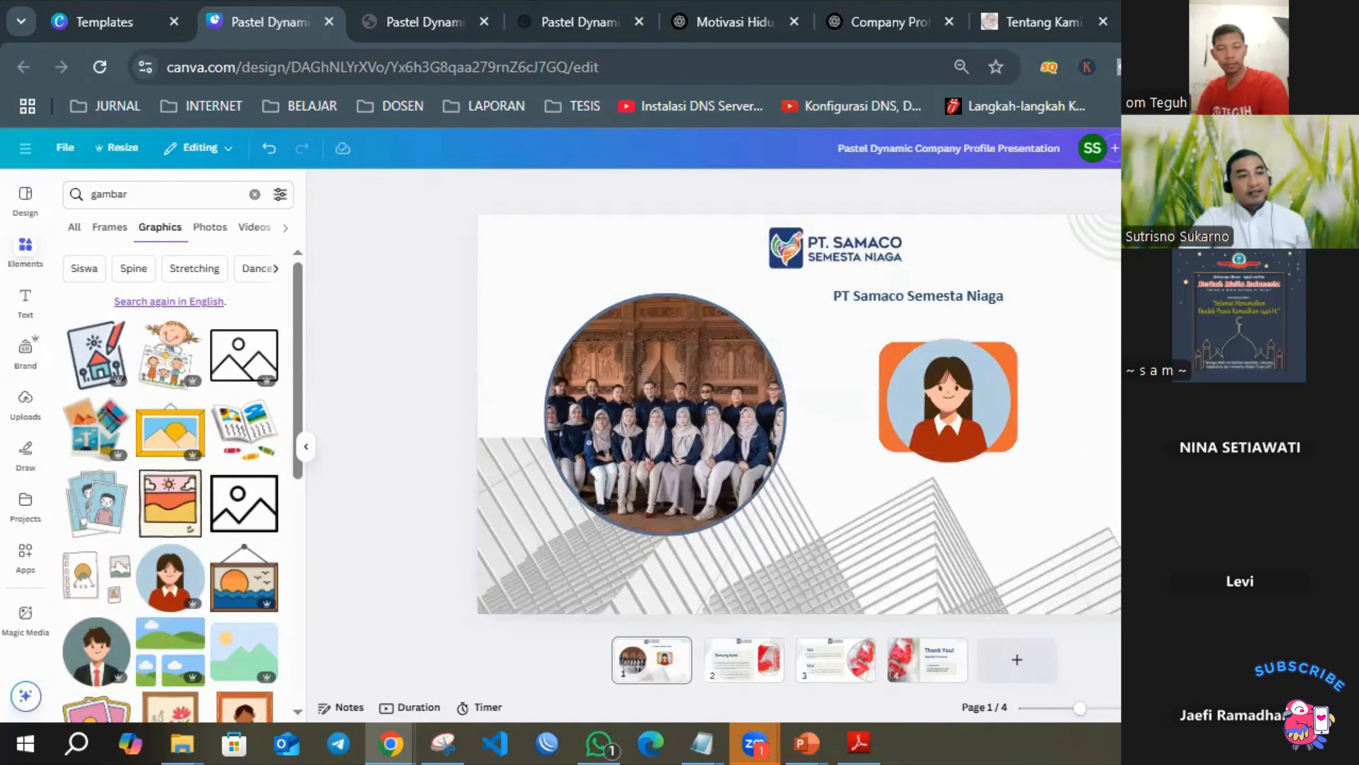
Select the woman graphic together with the orange rectangle and group them.
{"action": "mouse_move", "coordinate": [947, 381]}
{"action": "left_mouse_down"}
{"action": "mouse_move", "coordinate": [998, 333]}
{"action": "mouse_move", "coordinate": [988, 393]}
{"action": "mouse_move", "coordinate": [1036, 367]}
{"action": "mouse_move", "coordinate": [942, 370]}
{"action": "mouse_move", "coordinate": [945, 384]}
{"action": "left_mouse_up"}
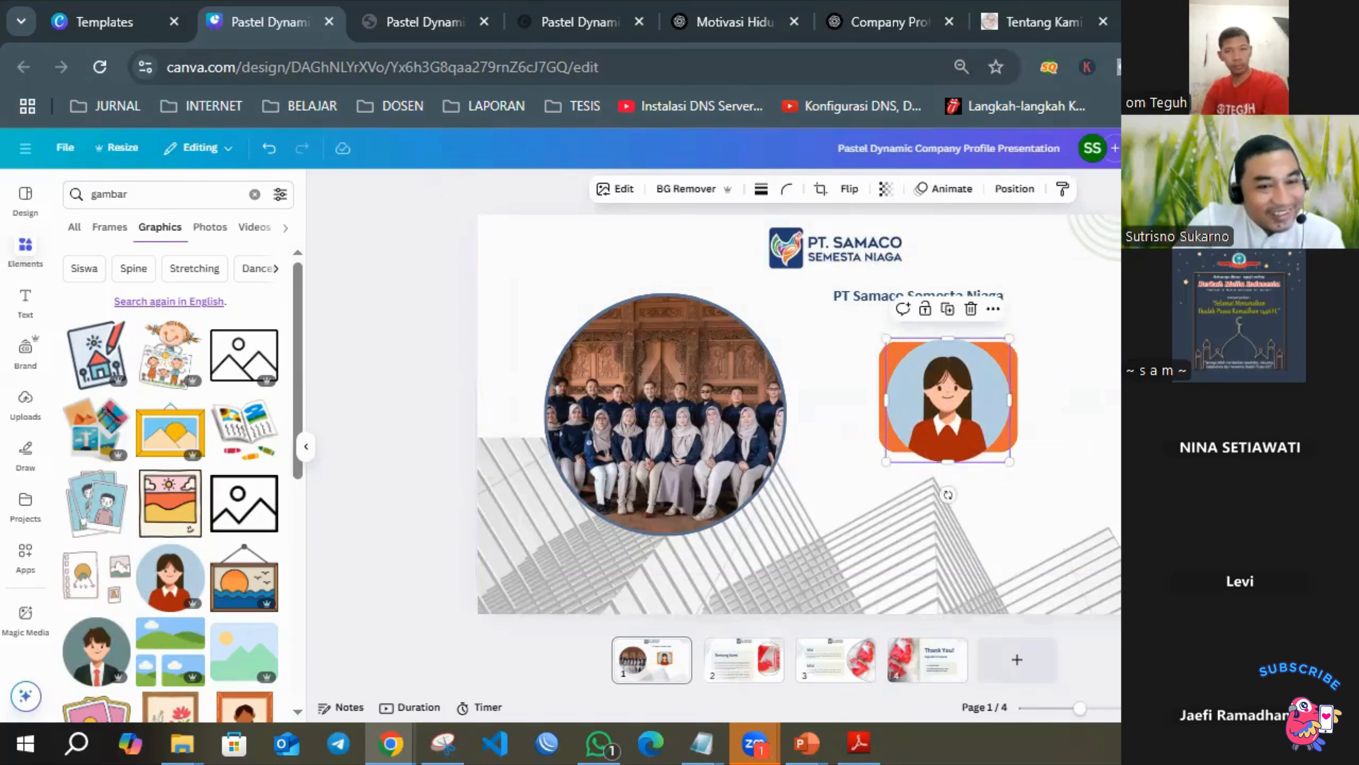
{"action": "left_click", "coordinate": [1210, 399]}
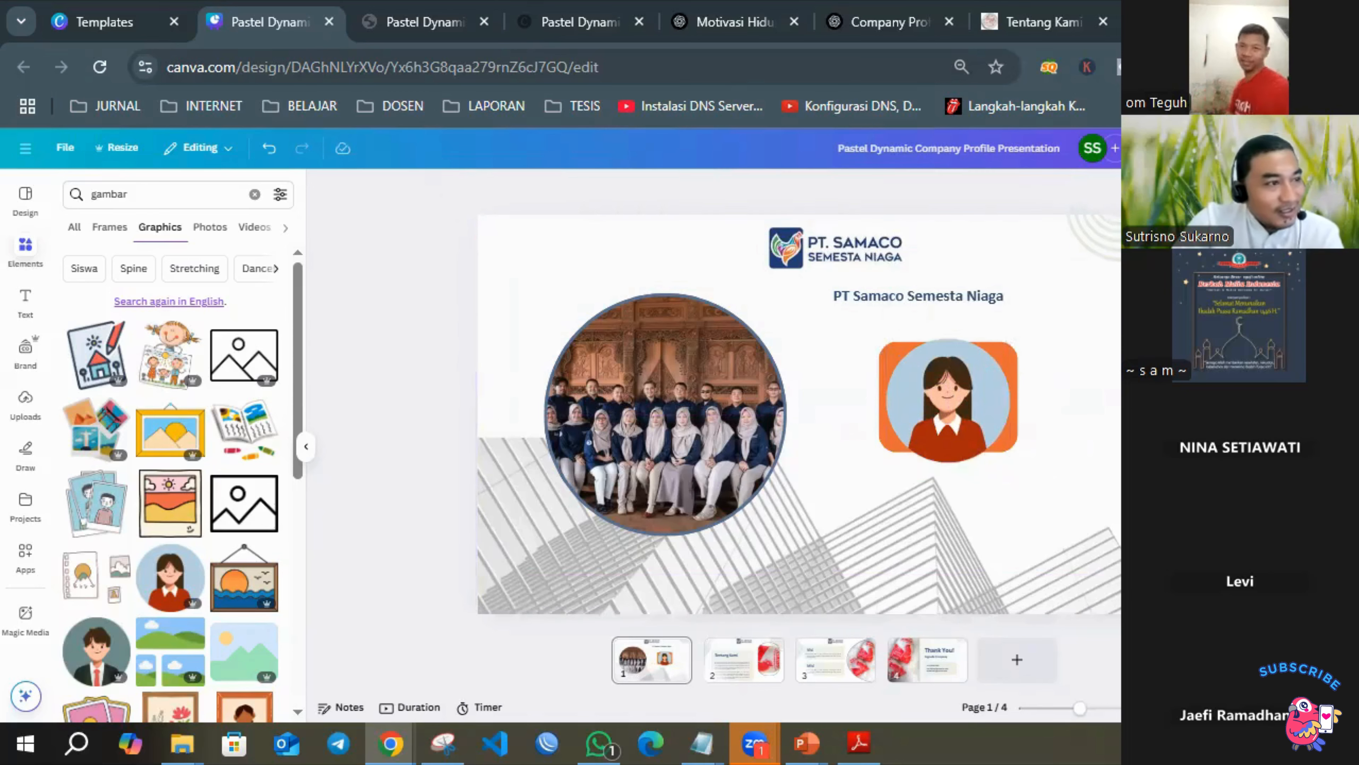
{"action": "left_click", "coordinate": [924, 391]}
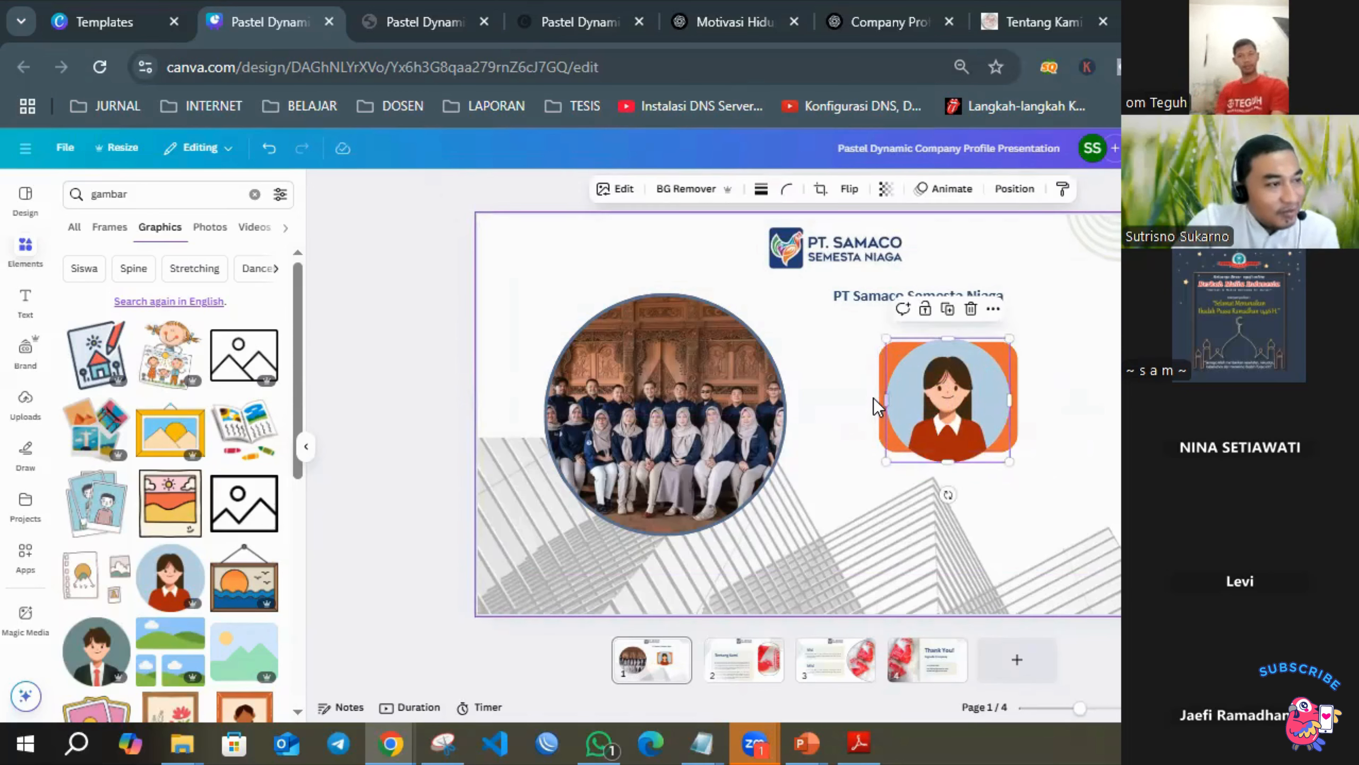
{"action": "left_click_drag", "start_coordinate": [877, 406], "coordinate": [877, 406]}
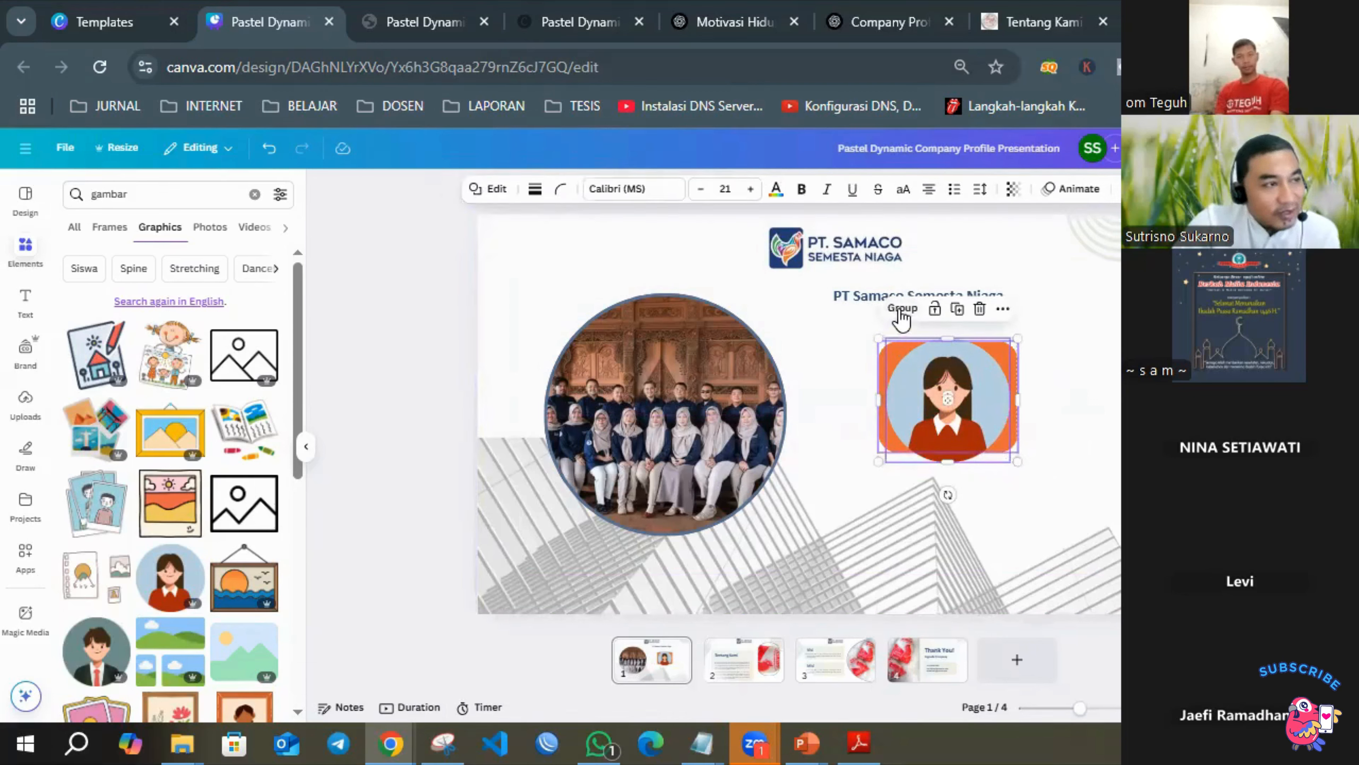
{"action": "left_click", "coordinate": [902, 309]}
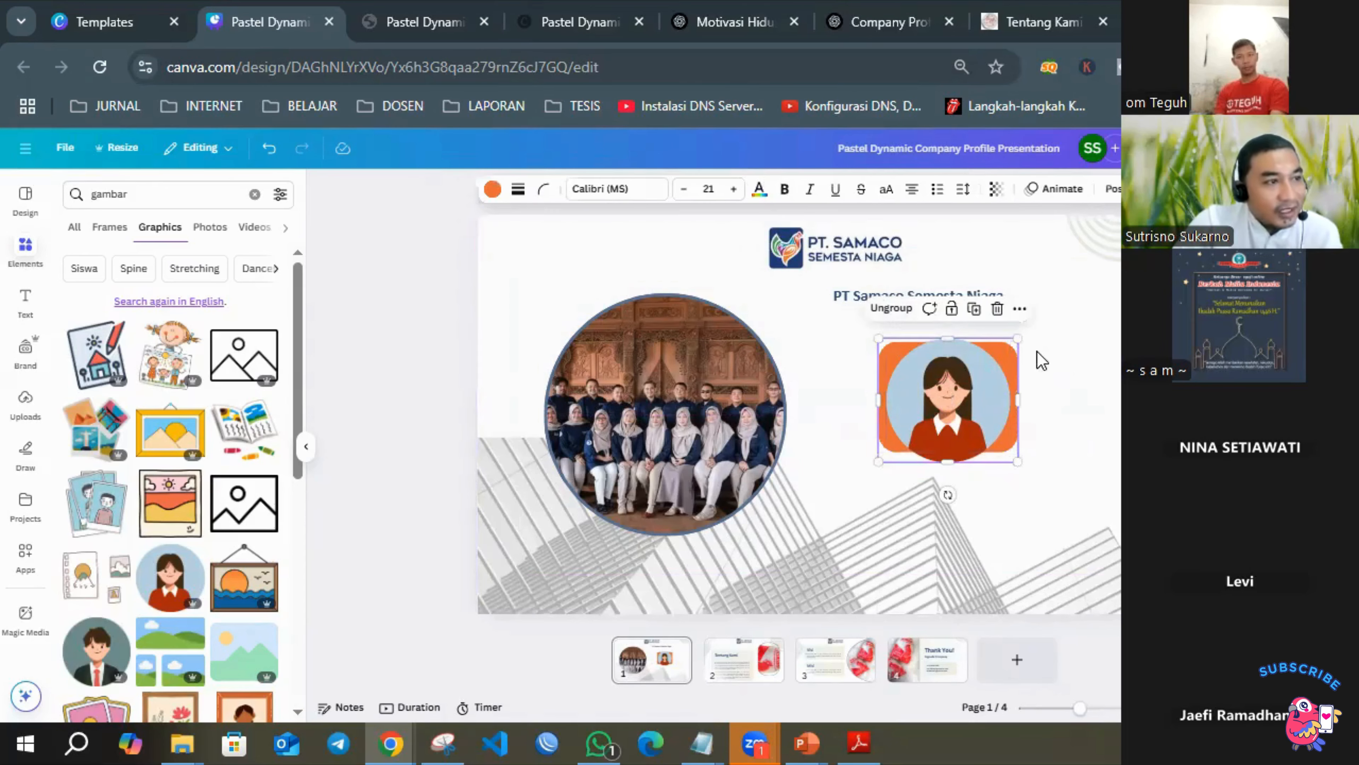
Scale the woman graphic group up, scale it back down and place it slightly further right below the company name.
{"action": "left_click_drag", "start_coordinate": [1020, 338], "coordinate": [1115, 268]}
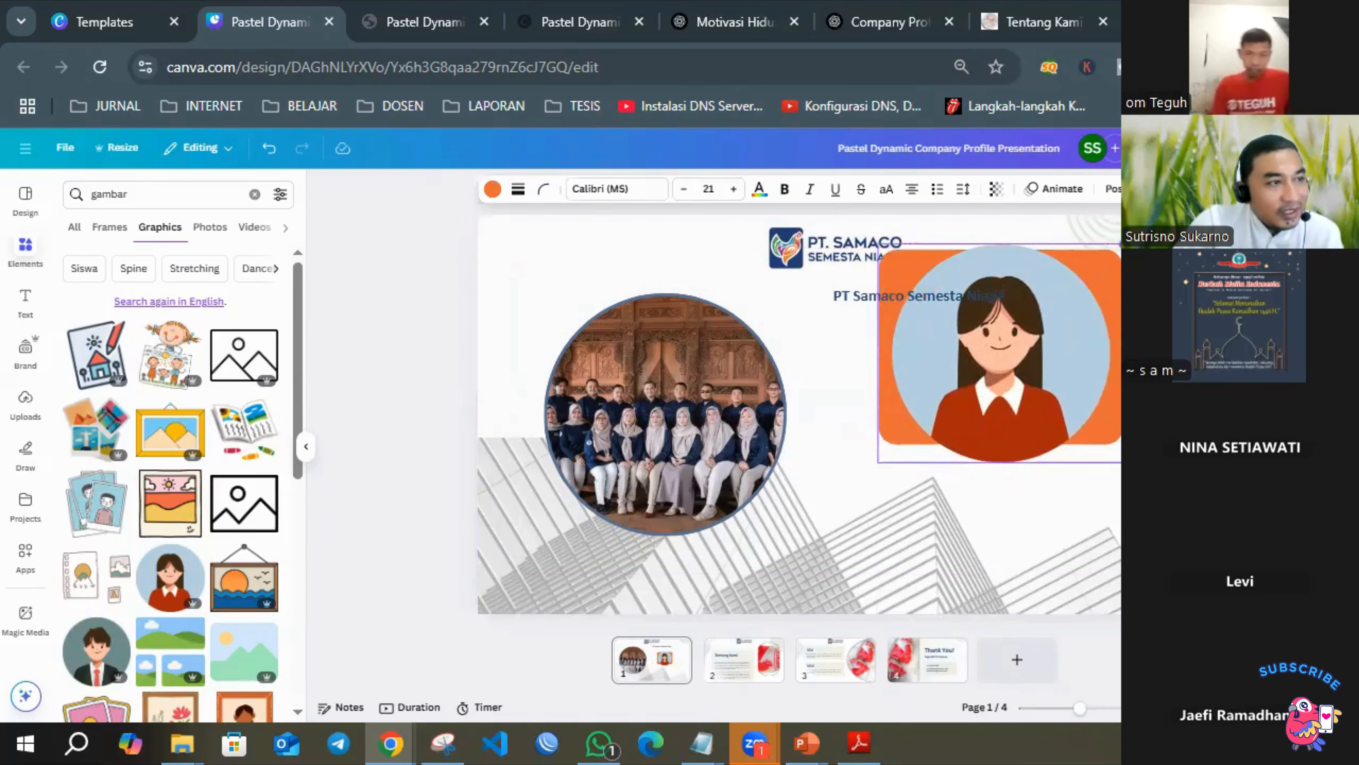
{"action": "left_click_drag", "start_coordinate": [1068, 379], "coordinate": [1033, 453]}
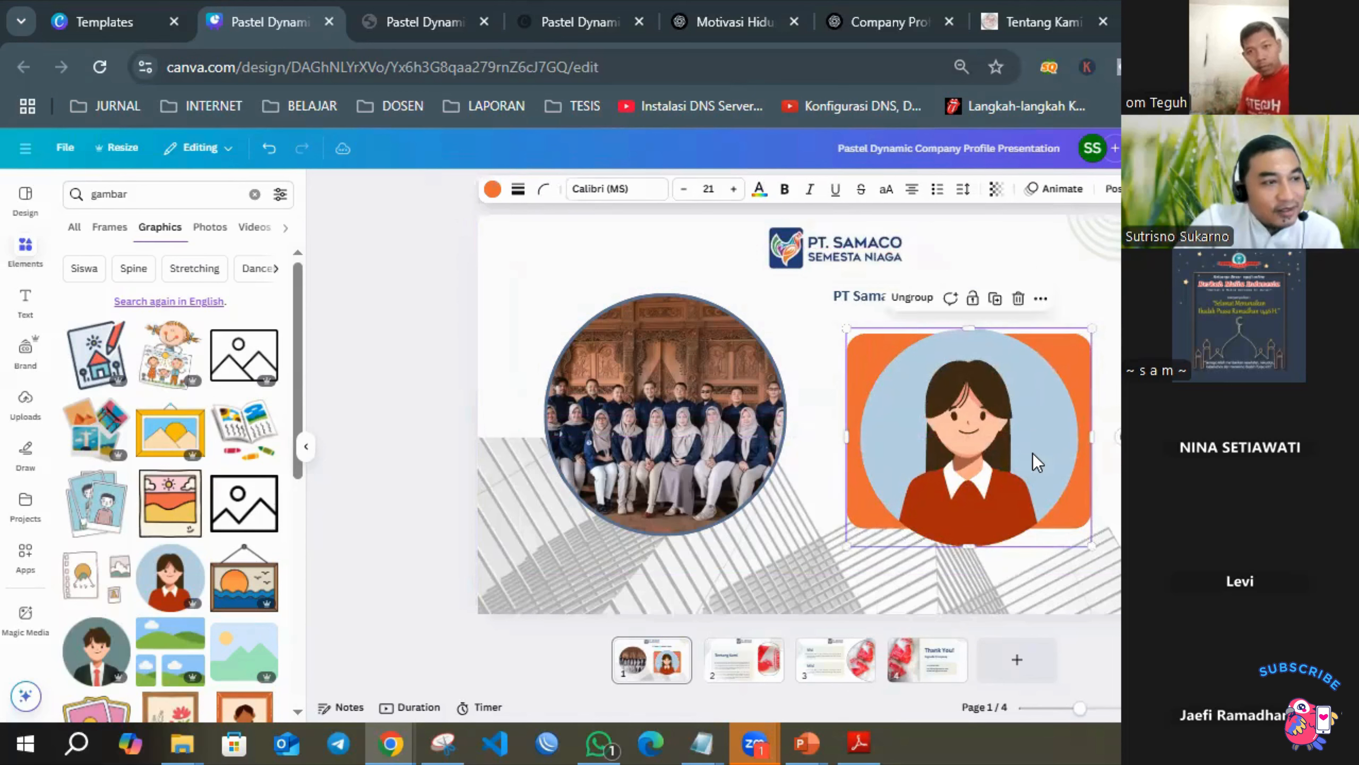
{"action": "left_click_drag", "start_coordinate": [1089, 545], "coordinate": [992, 468]}
{"action": "left_click_drag", "start_coordinate": [926, 412], "coordinate": [983, 420]}
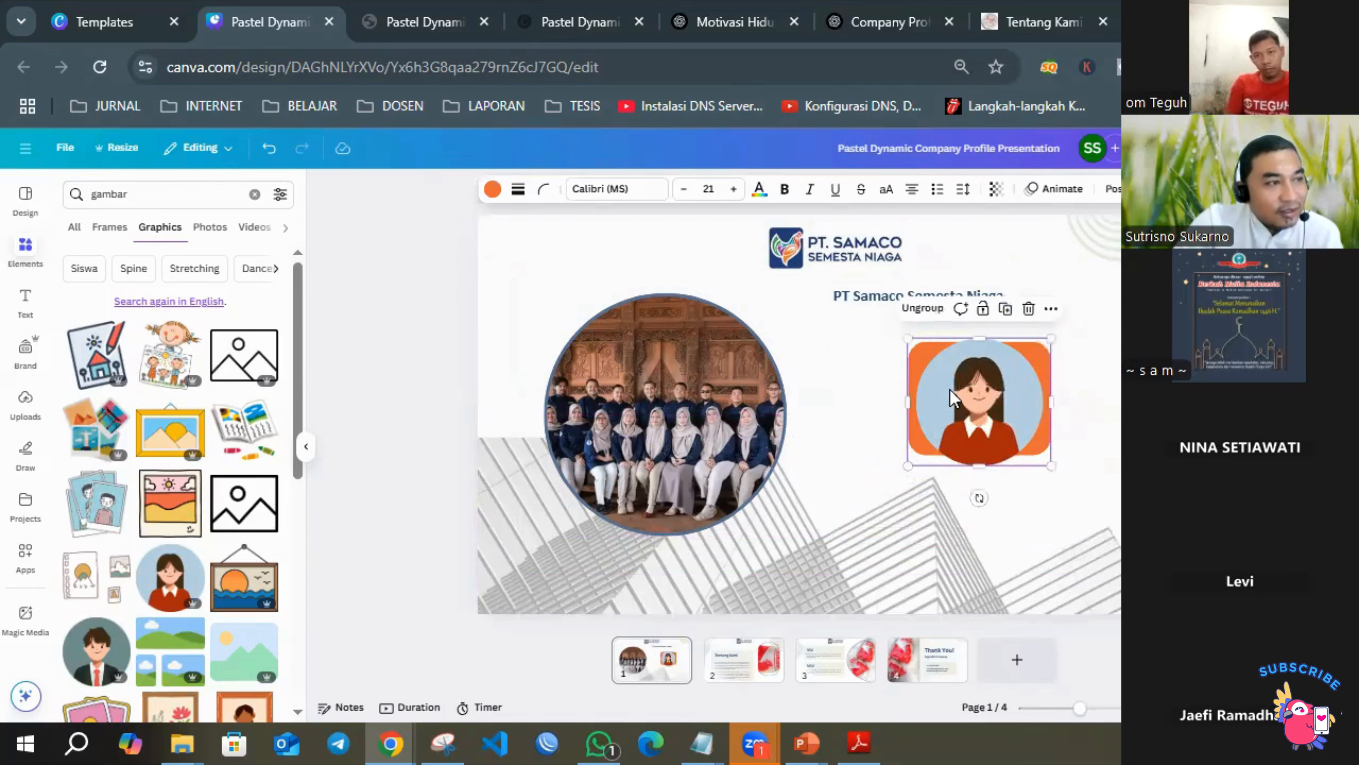
Ungroup the woman graphic and orange rectangle, and group only those two elements again.
{"action": "left_click", "coordinate": [922, 309]}
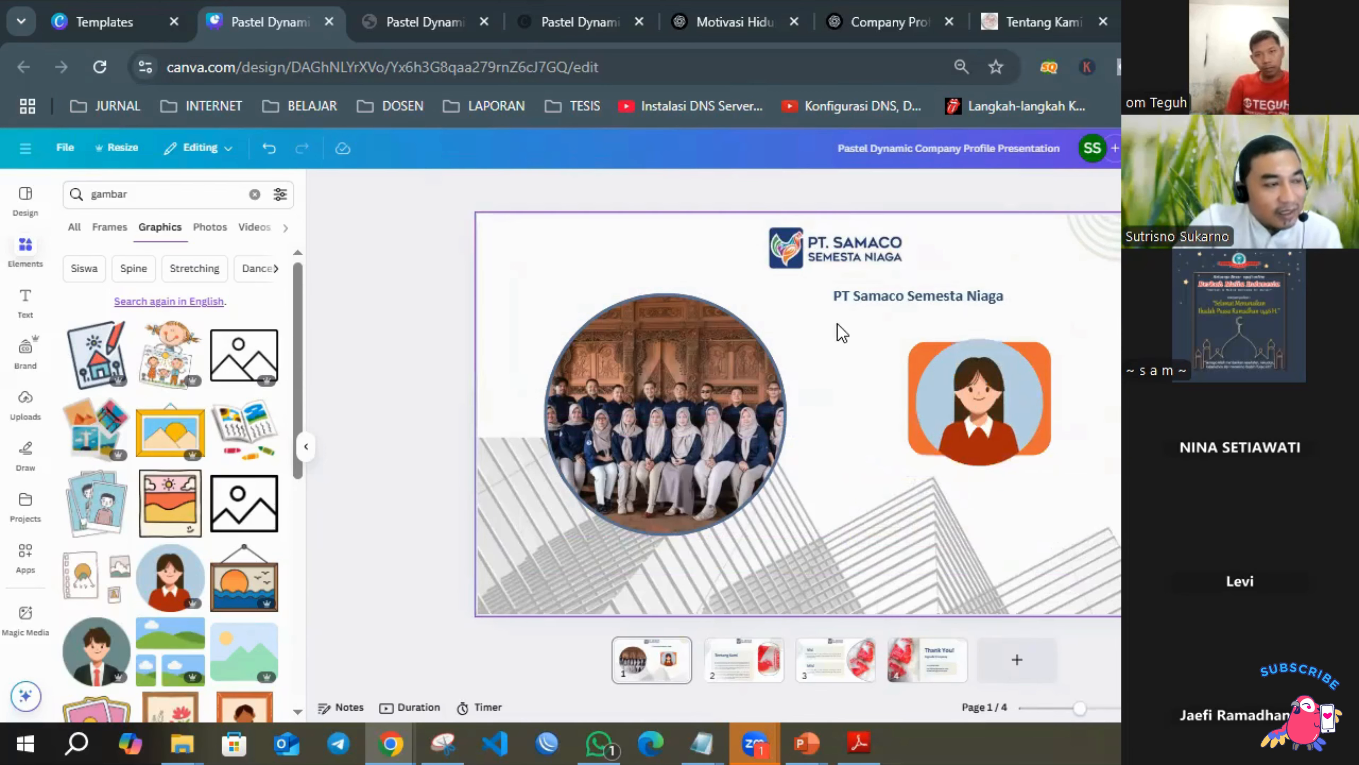
{"action": "left_click_drag", "start_coordinate": [835, 324], "coordinate": [1076, 476]}
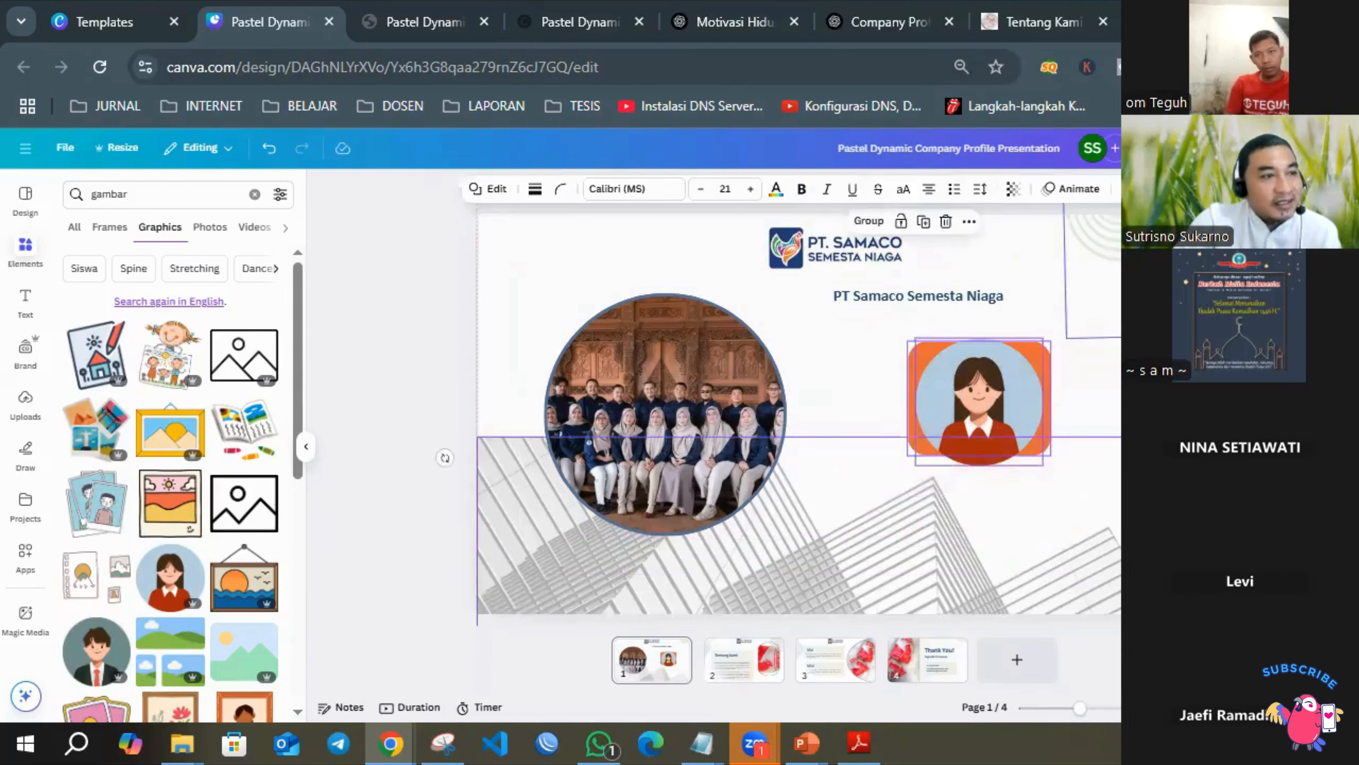
{"action": "left_click", "coordinate": [1083, 422]}
{"action": "left_click_drag", "start_coordinate": [849, 332], "coordinate": [973, 383]}
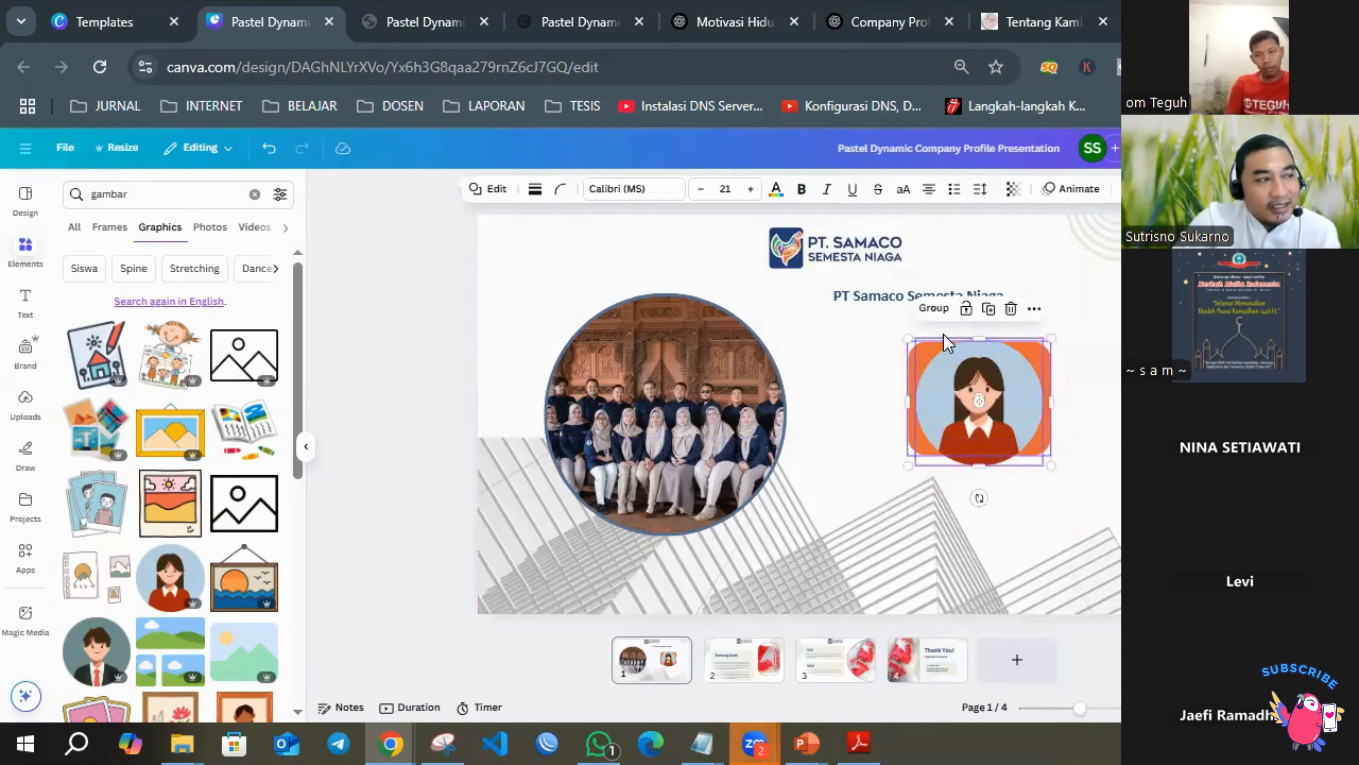
{"action": "left_click", "coordinate": [934, 308]}
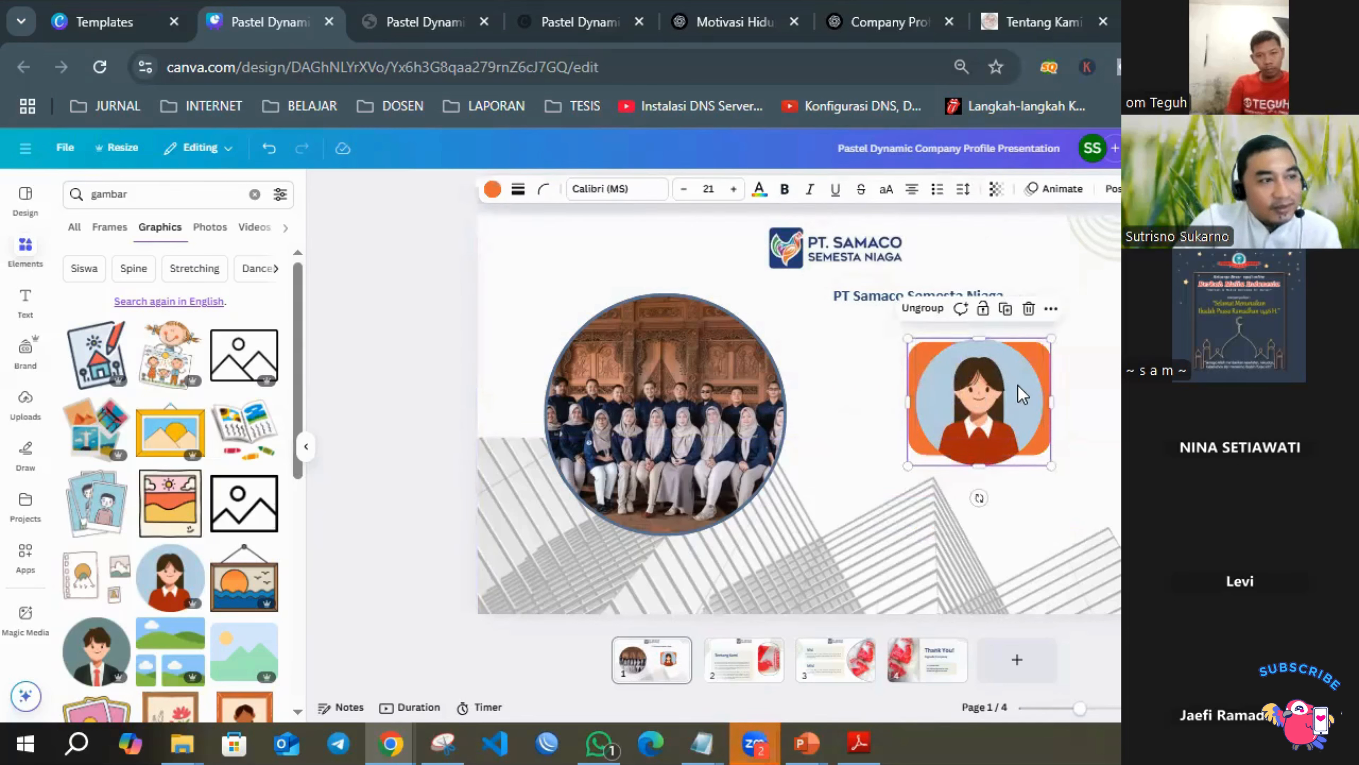
{"action": "left_click", "coordinate": [1084, 382]}
{"action": "left_click", "coordinate": [1000, 390]}
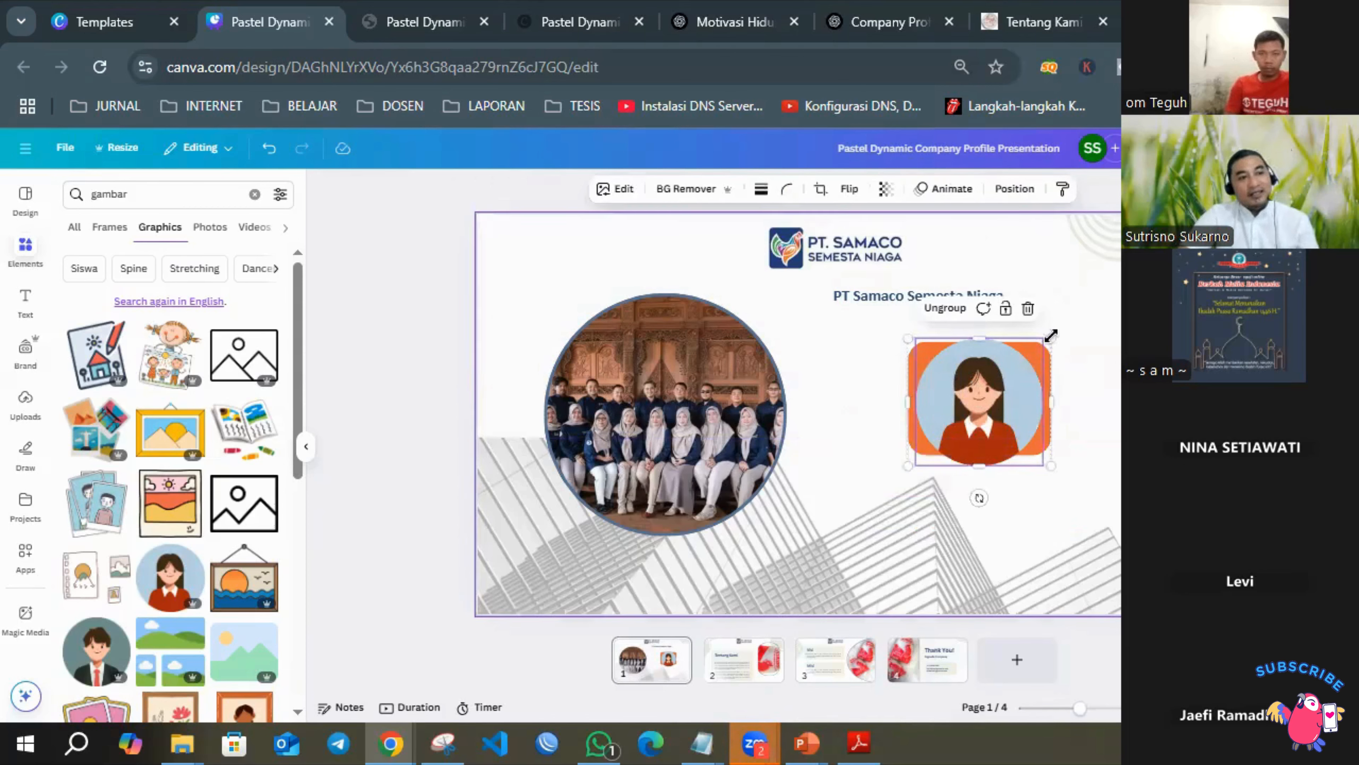
Enlarge the grouped woman graphic and orange rectangle and move the group directly beneath the company name.
{"action": "left_click_drag", "start_coordinate": [1044, 333], "coordinate": [1079, 312]}
{"action": "left_click_drag", "start_coordinate": [1034, 357], "coordinate": [968, 379]}
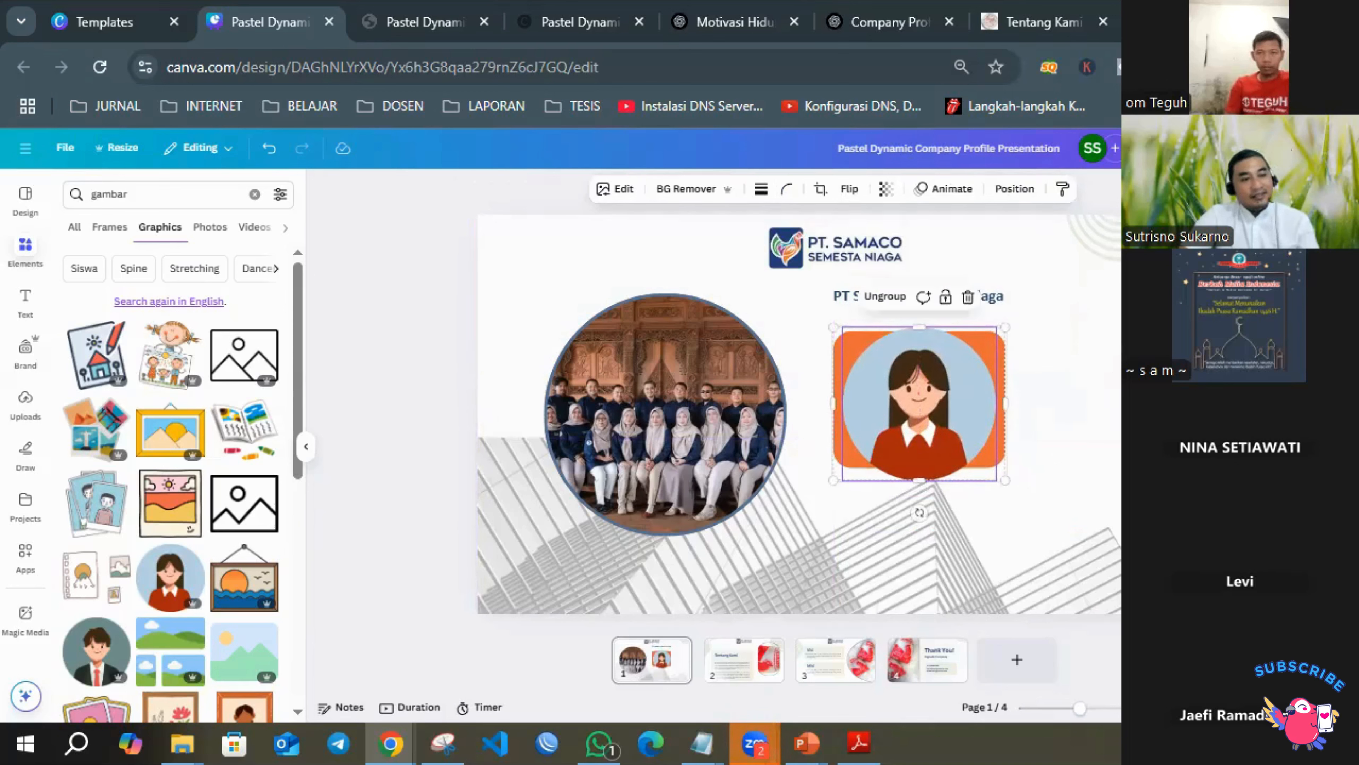
{"action": "left_click", "coordinate": [1214, 398]}
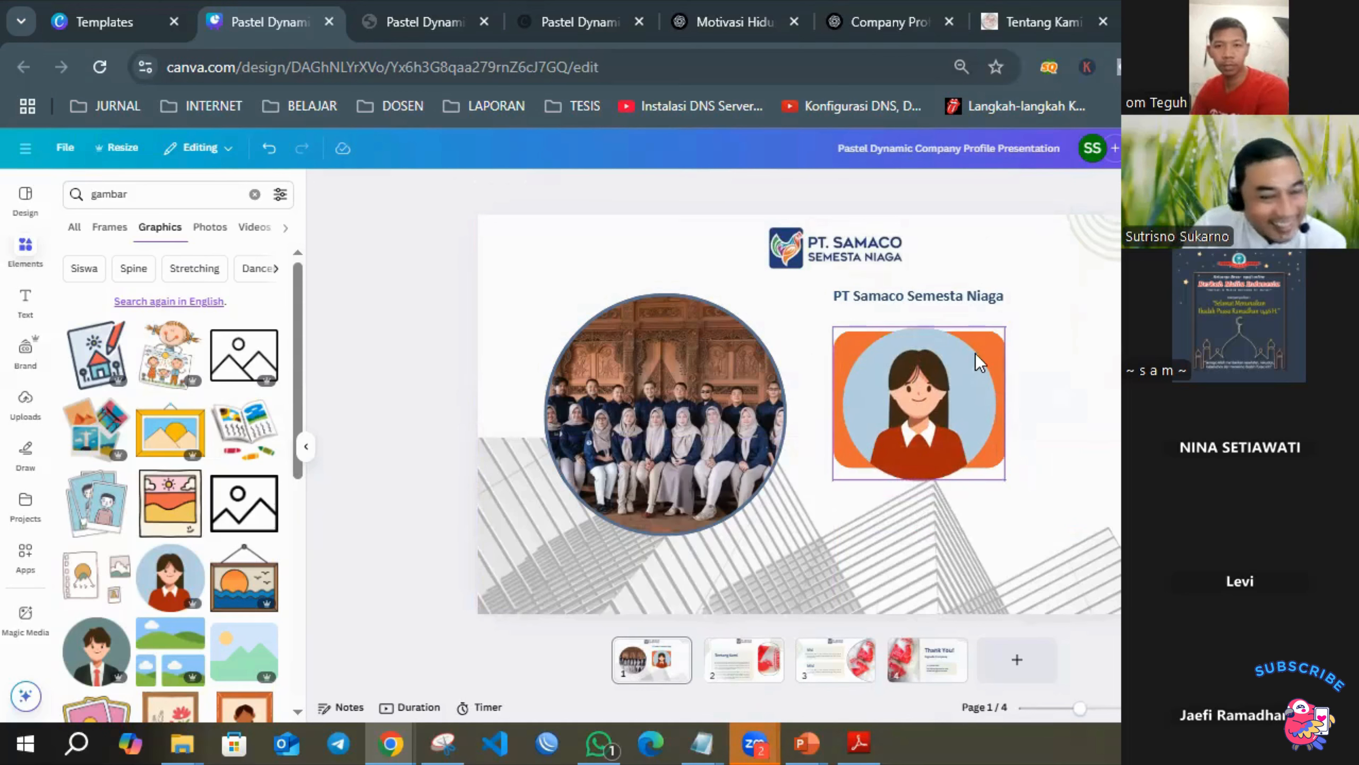
Ungroup the woman graphic and orange rectangle and move only the woman graphic slightly up.
{"action": "left_click", "coordinate": [928, 394]}
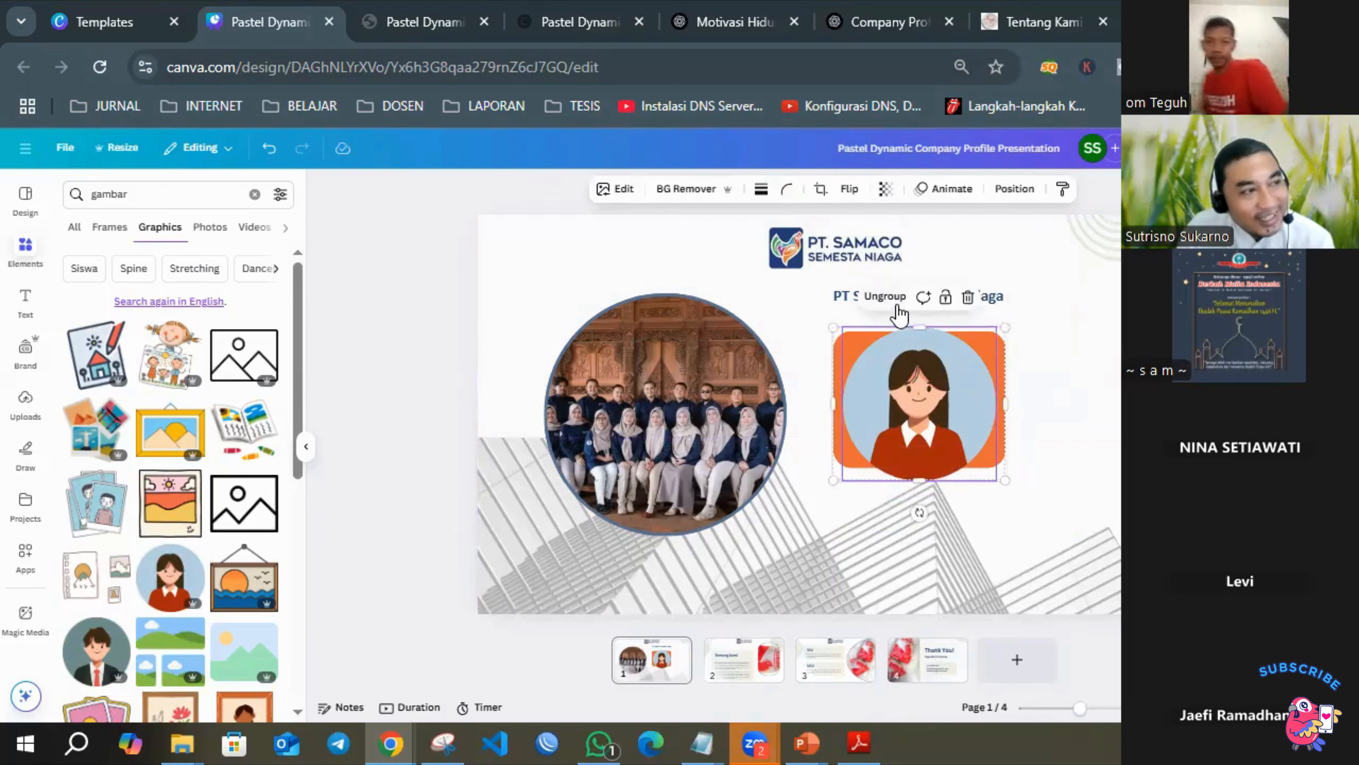
{"action": "left_click", "coordinate": [884, 296]}
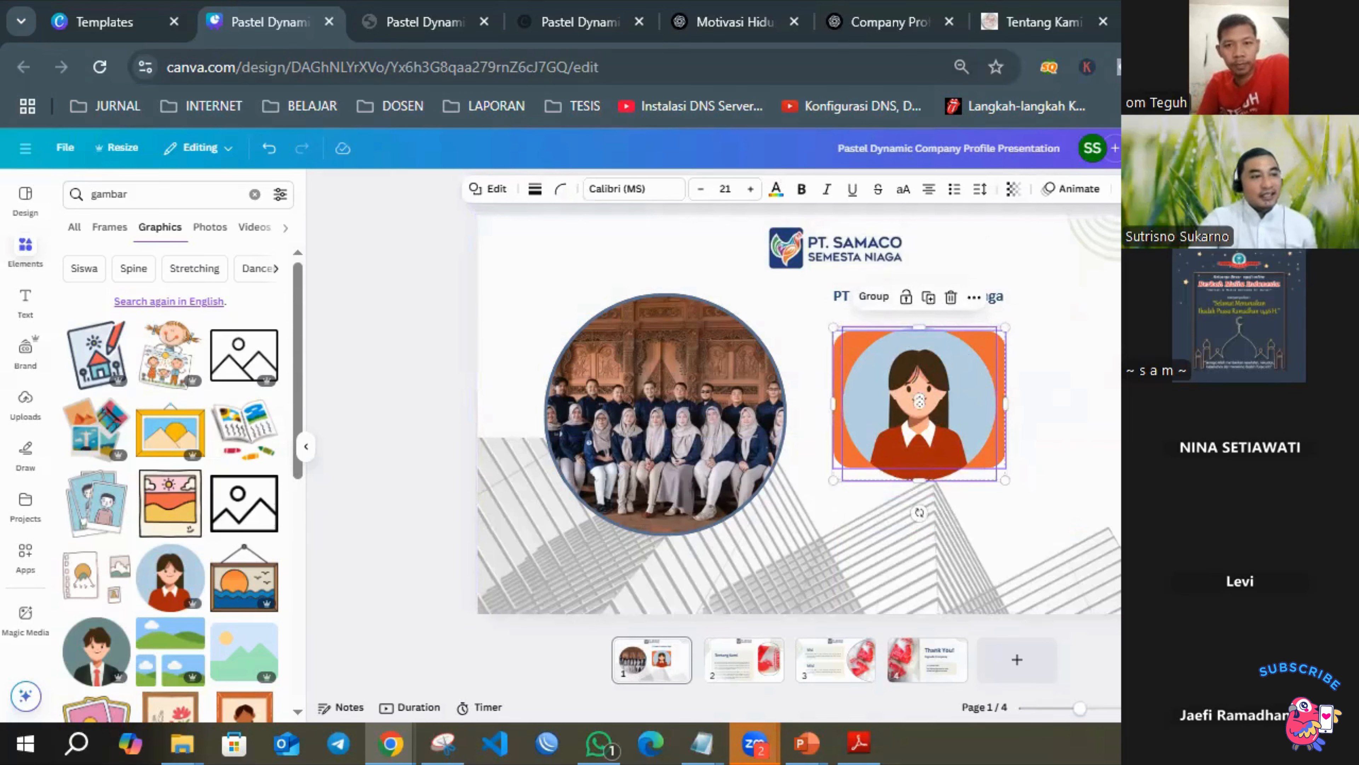
{"action": "left_click", "coordinate": [1062, 407]}
{"action": "mouse_move", "coordinate": [907, 388]}
{"action": "left_mouse_down"}
{"action": "mouse_move", "coordinate": [1081, 372]}
{"action": "mouse_move", "coordinate": [880, 375]}
{"action": "mouse_move", "coordinate": [897, 375]}
{"action": "left_mouse_up"}
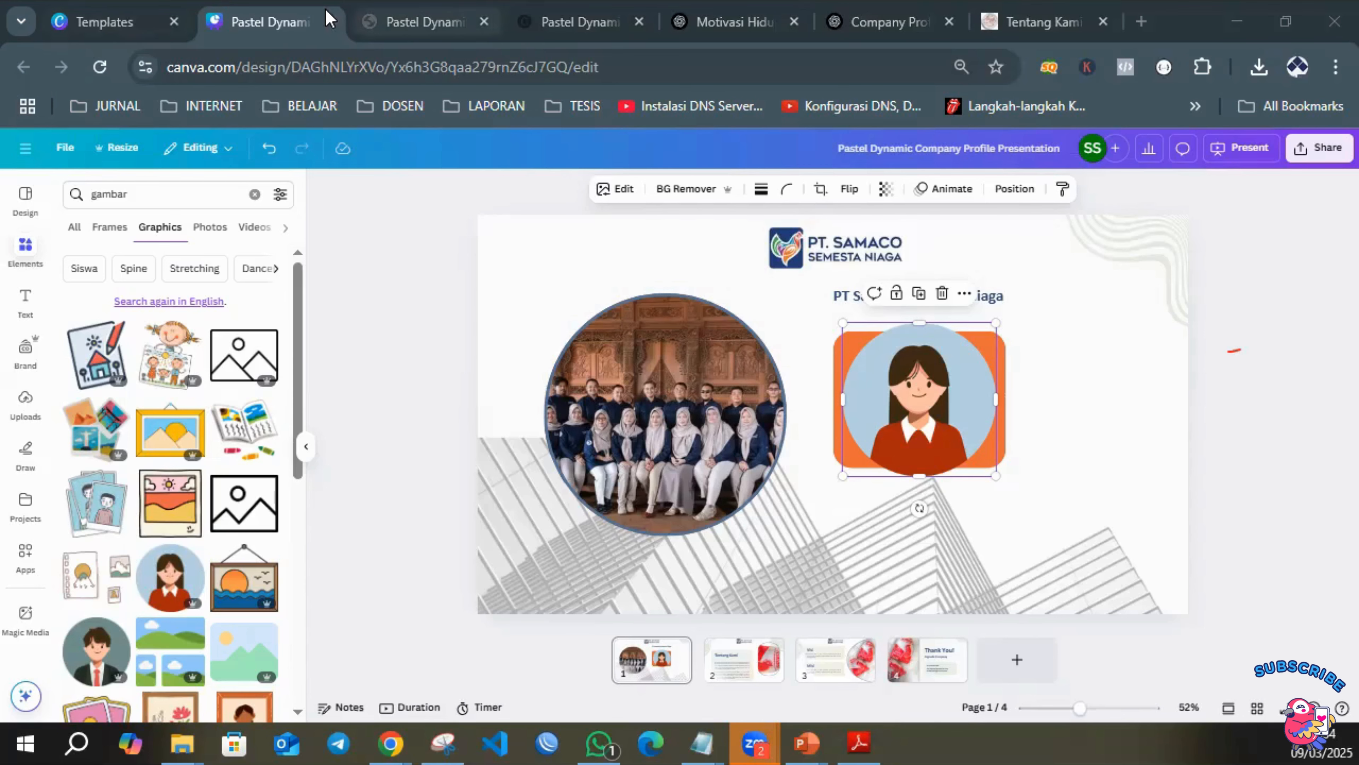
Open the Canva home page in a new browser tab and go to its plans and pricing page.
{"action": "left_click", "coordinate": [1142, 22]}
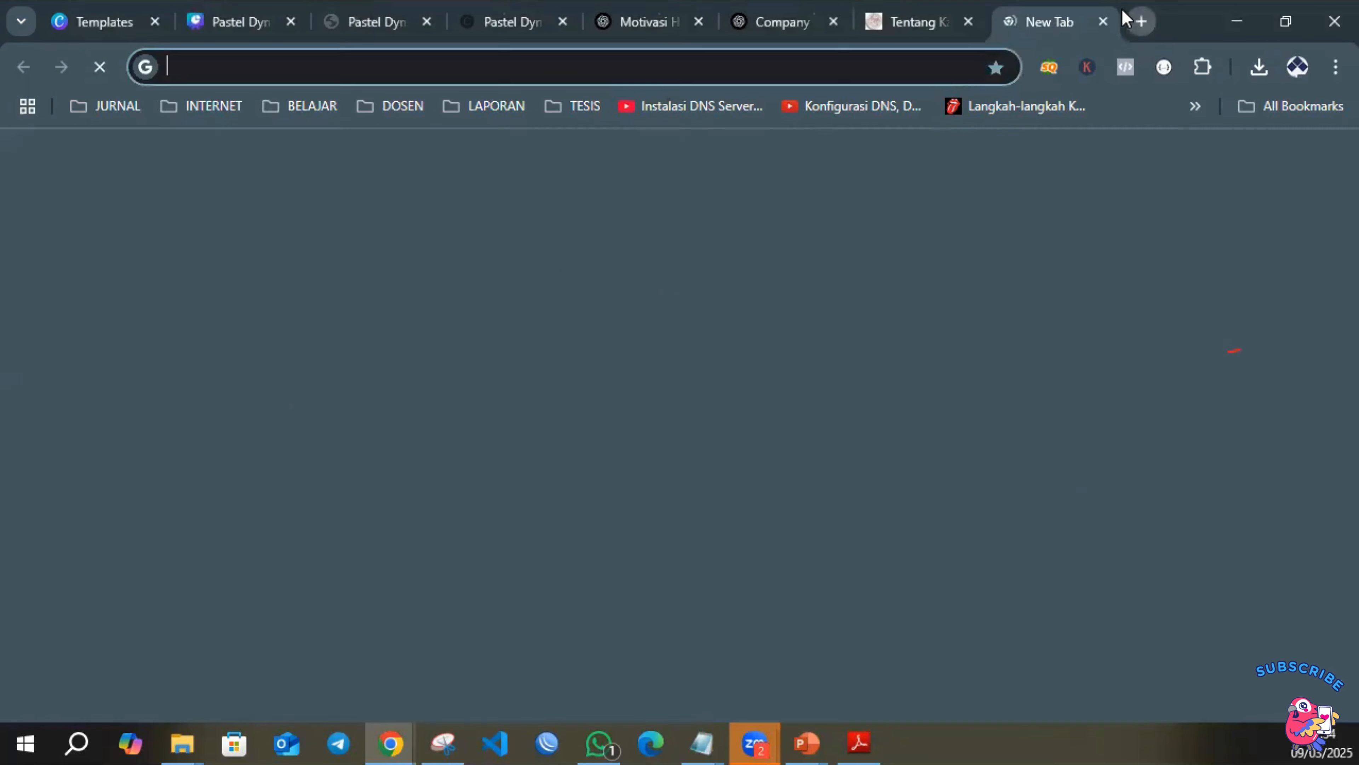
{"action": "type", "text": "ca"}
{"action": "key", "text": "Return"}
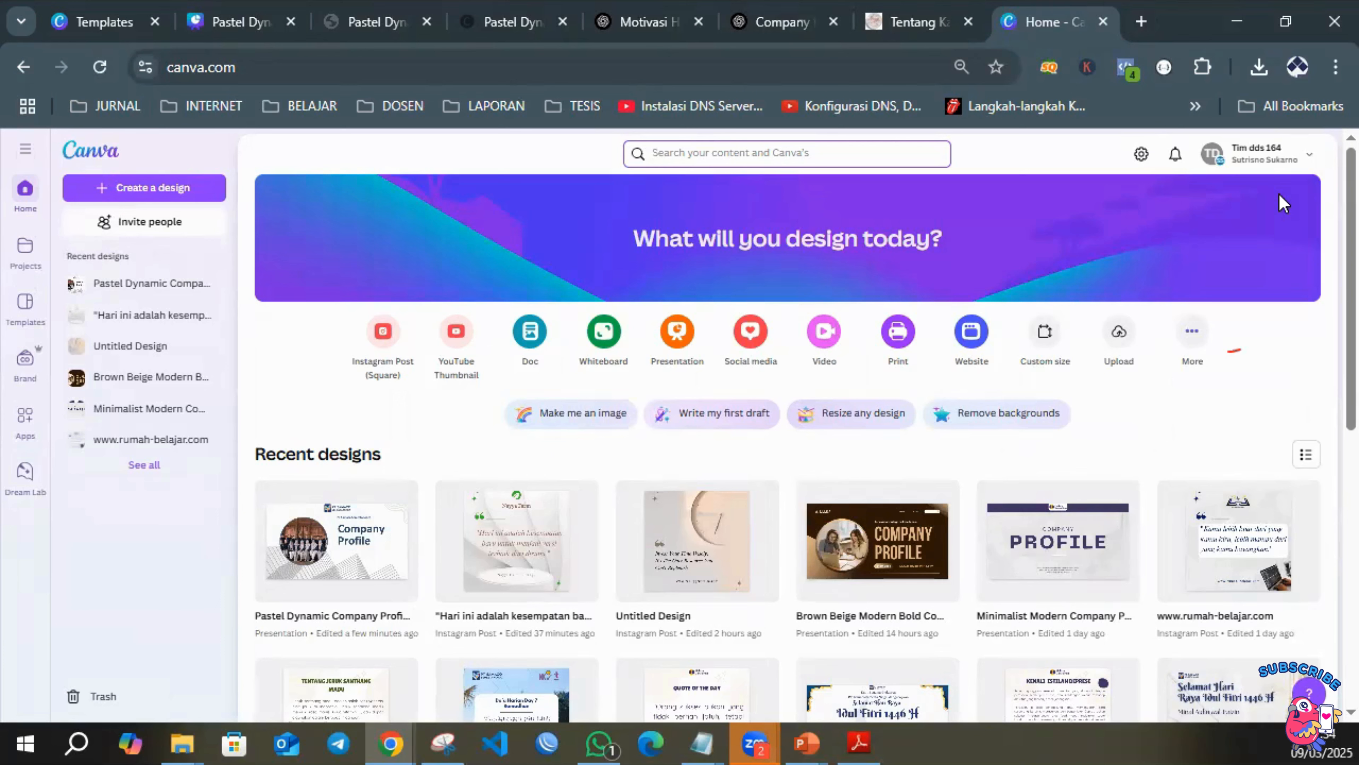
{"action": "left_click", "coordinate": [1312, 162]}
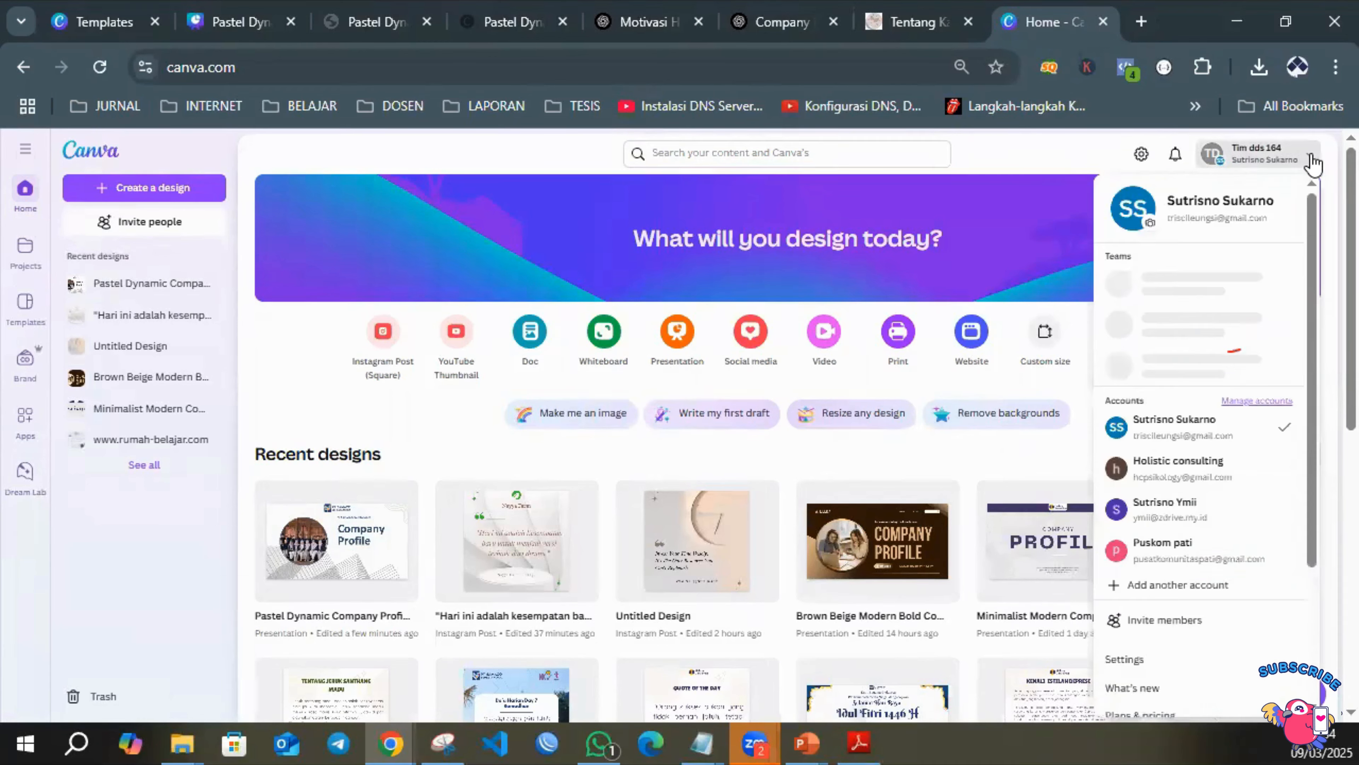
{"action": "scroll", "coordinate": [1196, 322], "scroll_direction": "down", "scroll_amount": 5}
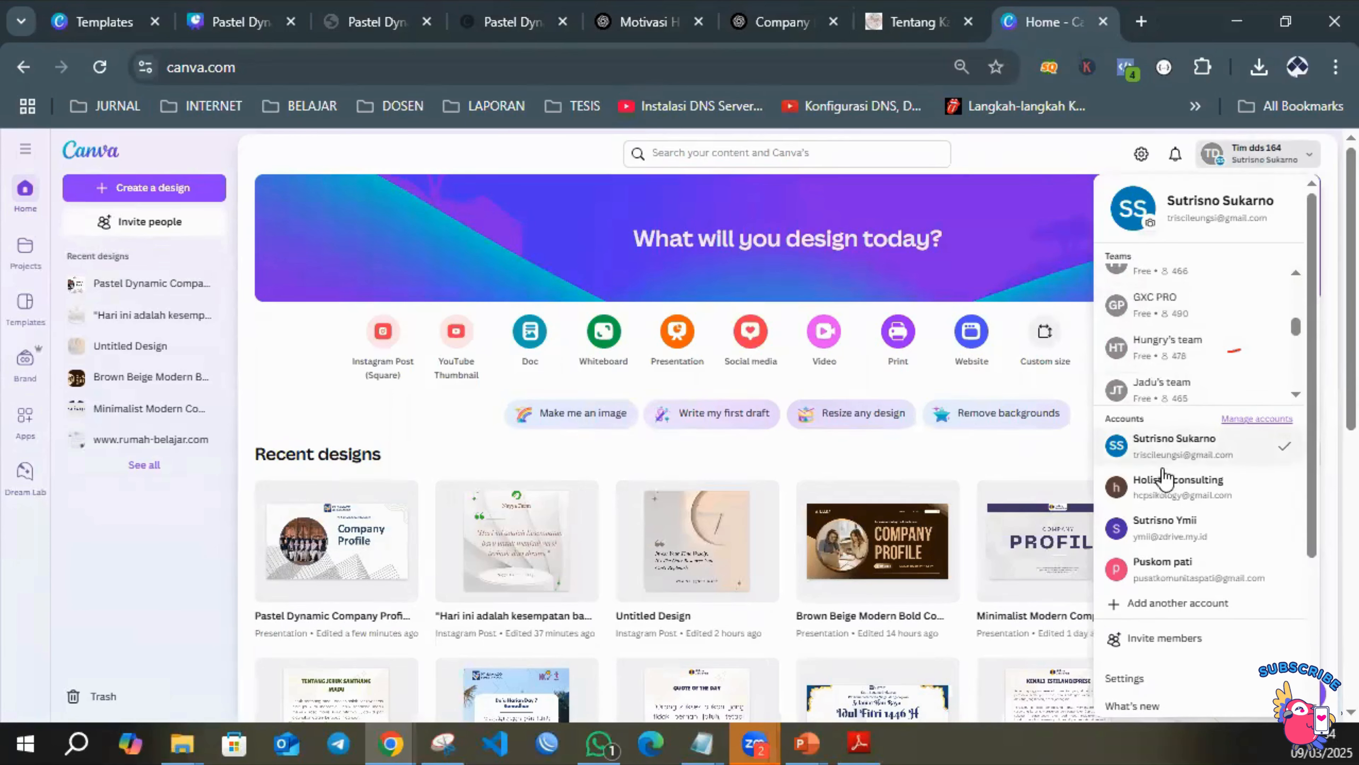
{"action": "scroll", "coordinate": [1162, 508], "scroll_direction": "down", "scroll_amount": 6}
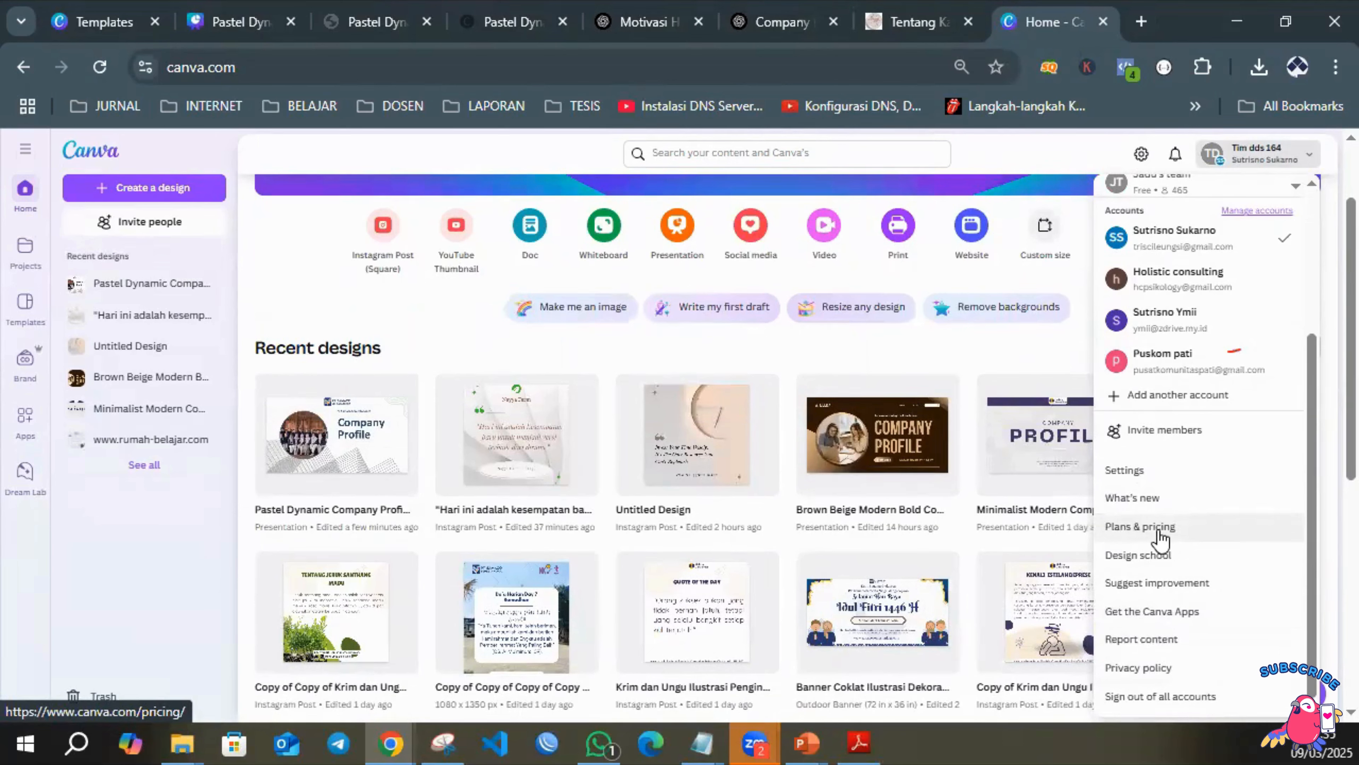
{"action": "left_click", "coordinate": [1159, 529]}
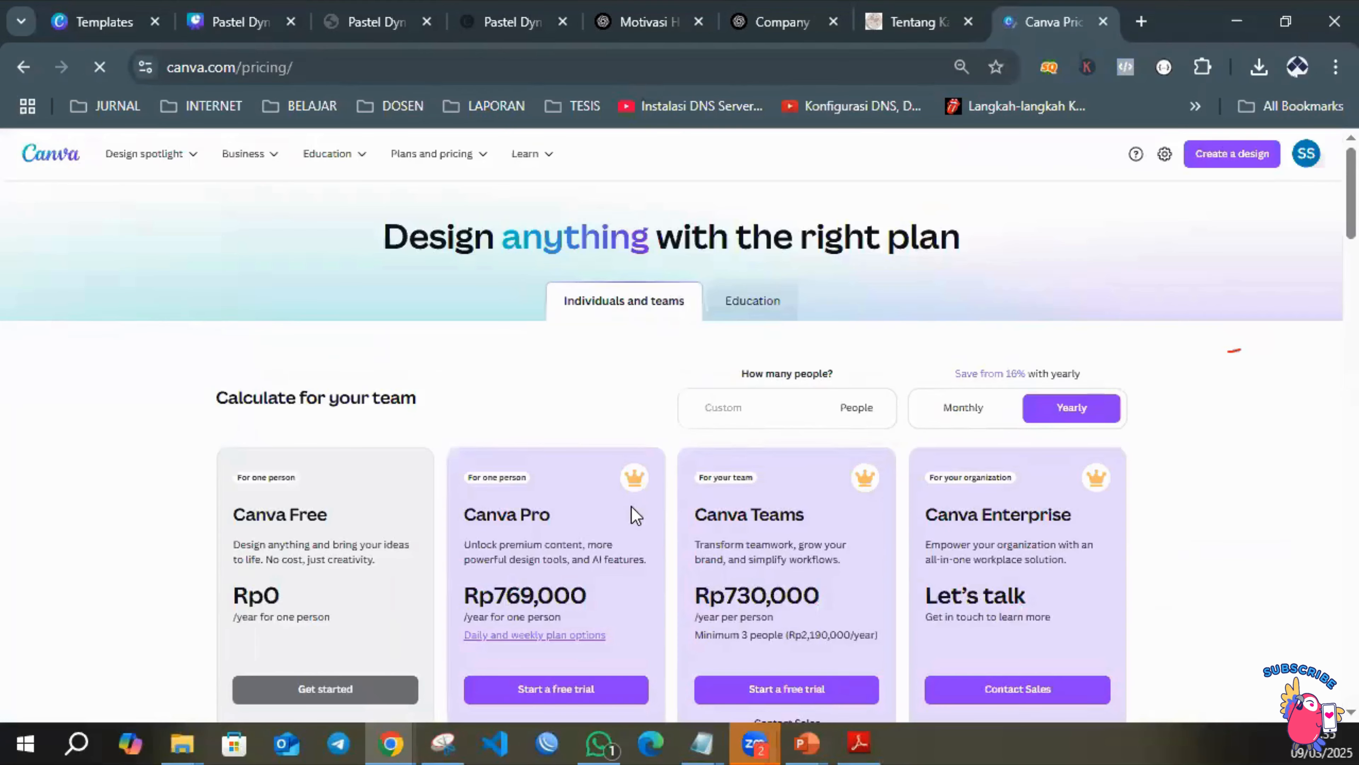
Review the features of the individual and team plans and switch to the Education plans.
{"action": "scroll", "coordinate": [630, 506], "scroll_direction": "down", "scroll_amount": 5}
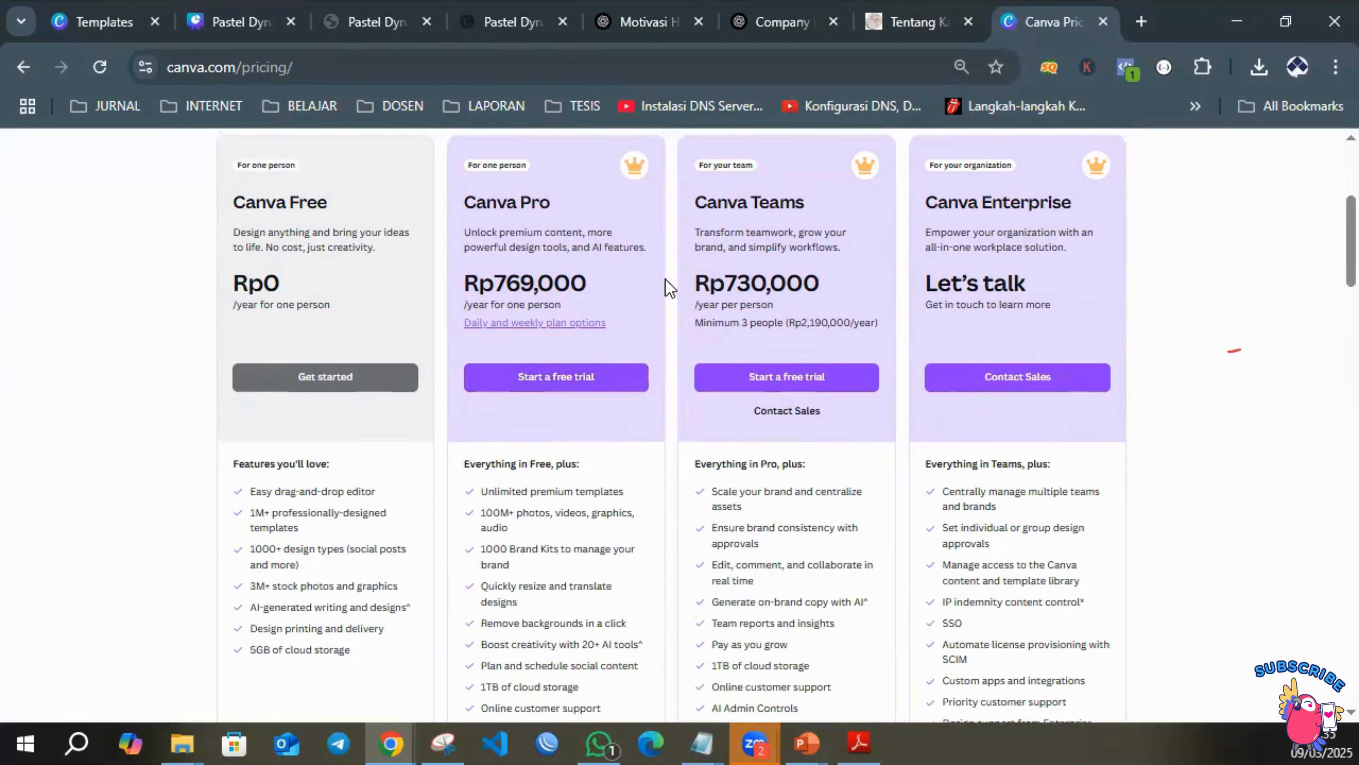
{"action": "scroll", "coordinate": [664, 278], "scroll_direction": "up", "scroll_amount": 5}
{"action": "left_click", "coordinate": [772, 306]}
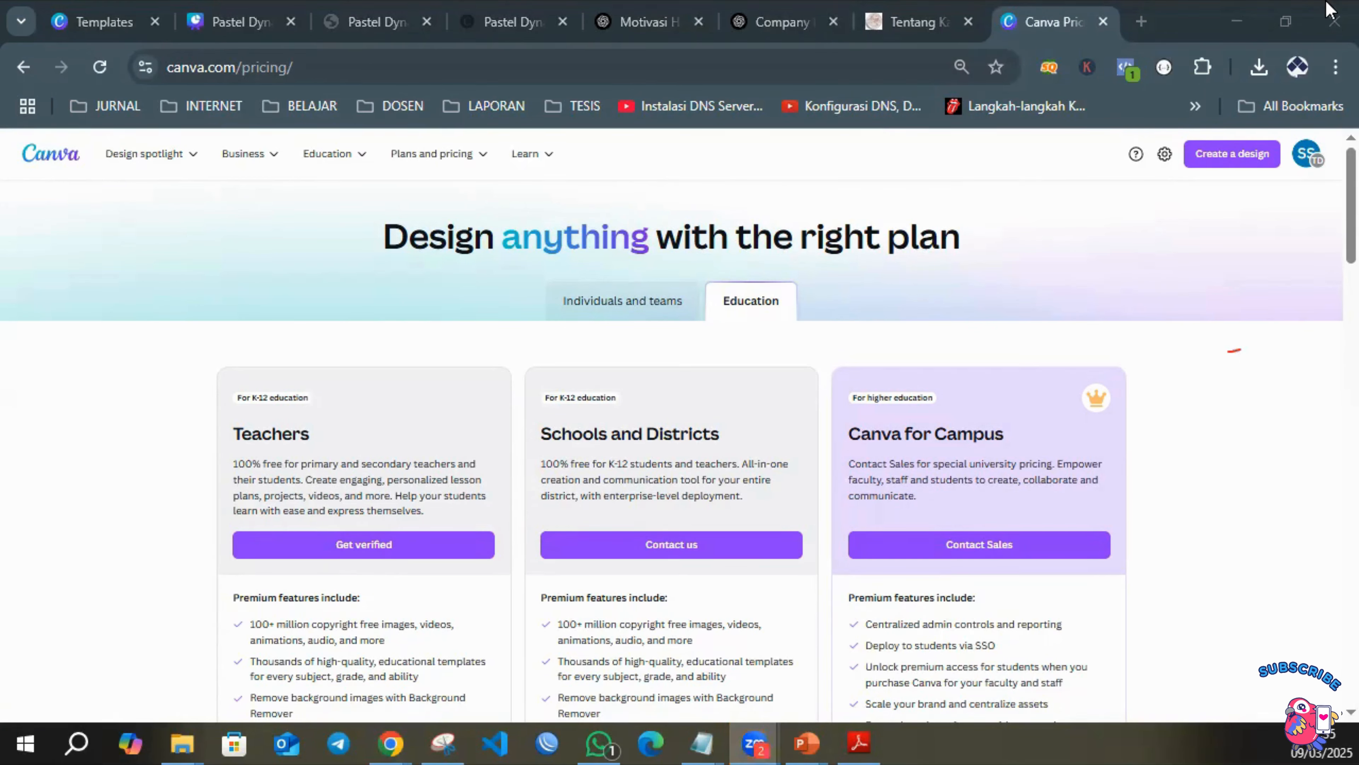
Search Google for "kursus komputer di cileungsi" in a new browser tab.
{"action": "left_click", "coordinate": [1221, 32]}
{"action": "left_click", "coordinate": [1137, 24]}
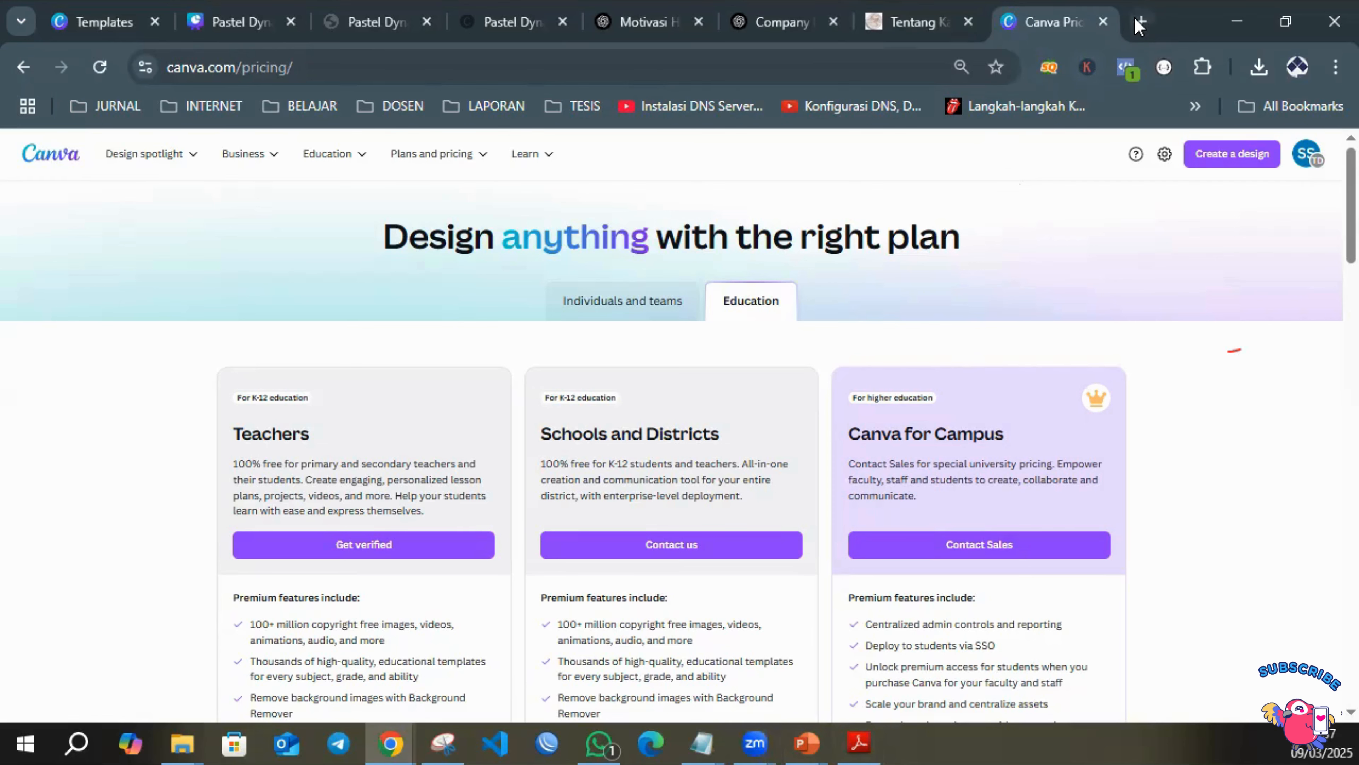
{"action": "left_click", "coordinate": [1139, 24]}
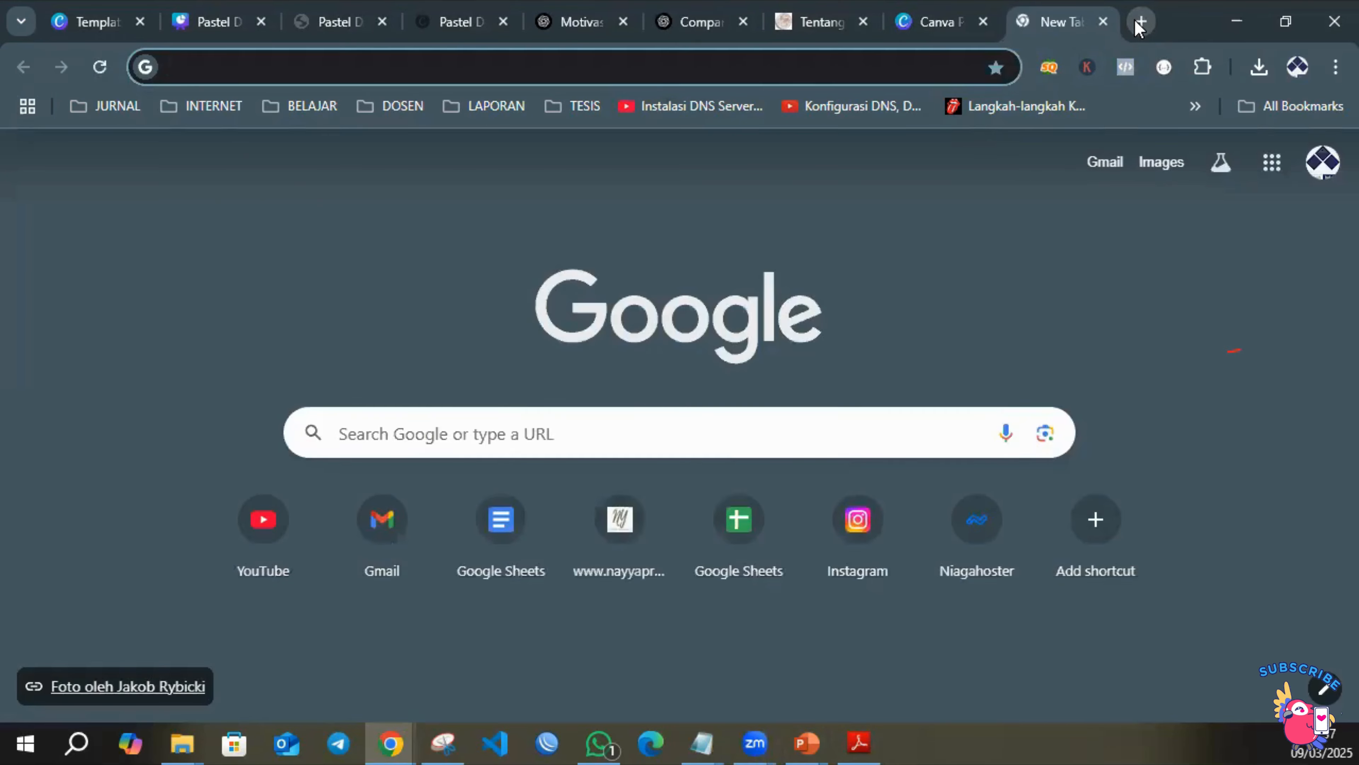
{"action": "type", "text": "kurs"}
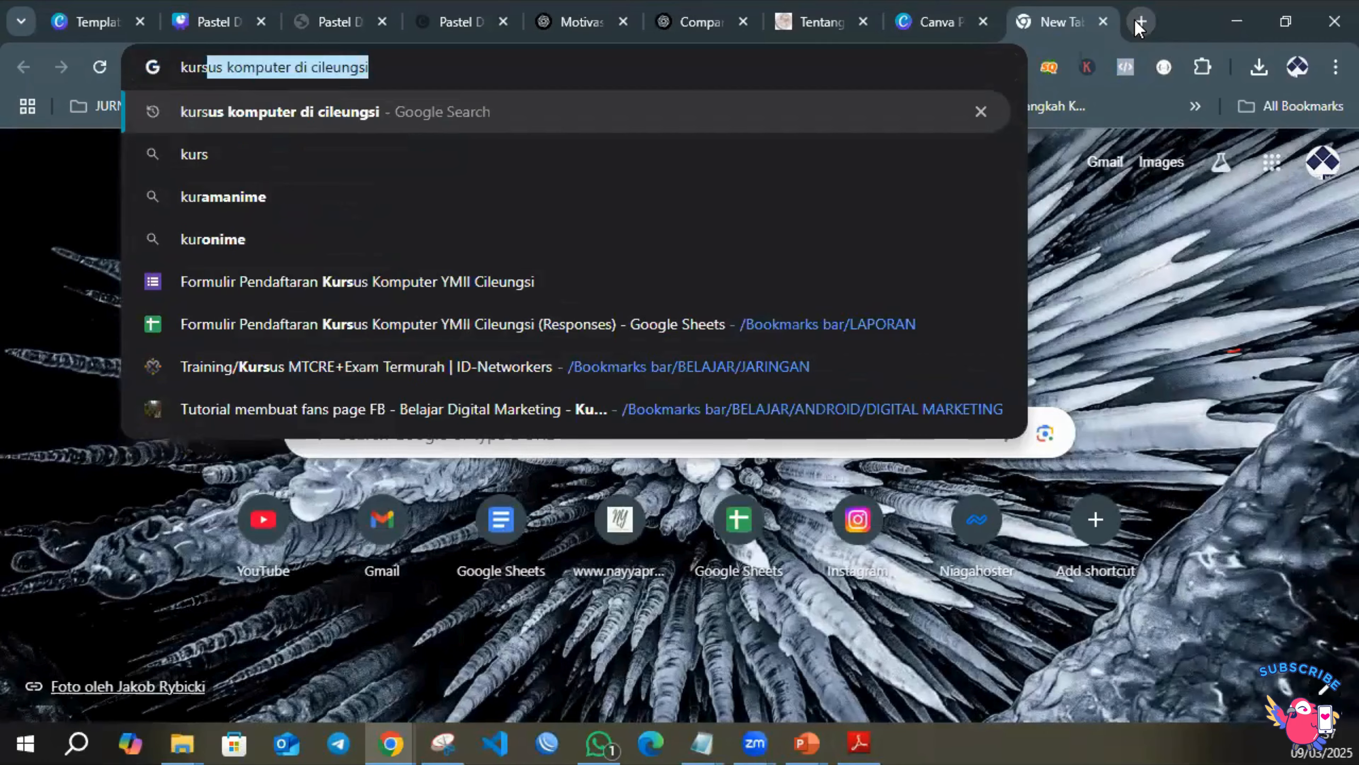
{"action": "key", "text": "Return"}
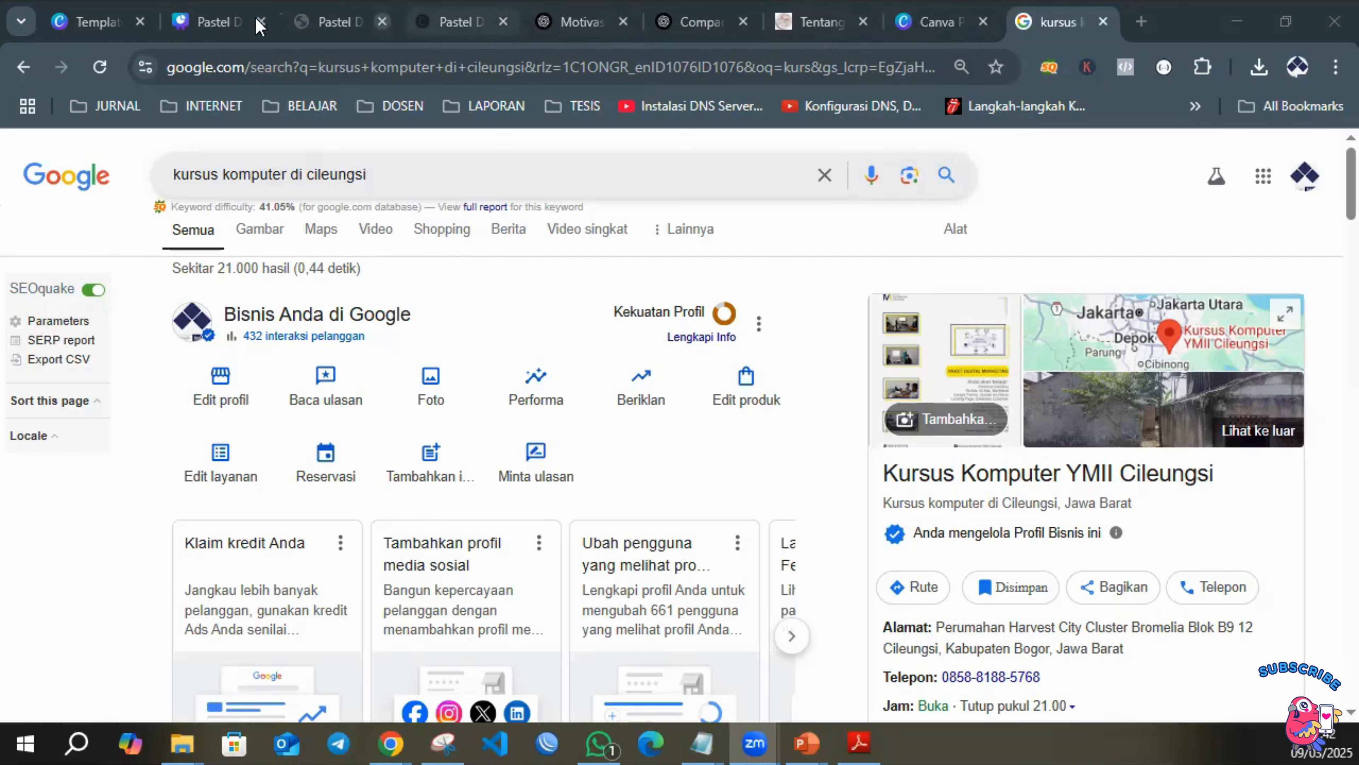
Return to the company profile presentation and choose PDF Print as its download file type.
{"action": "mouse_move", "coordinate": [225, 25]}
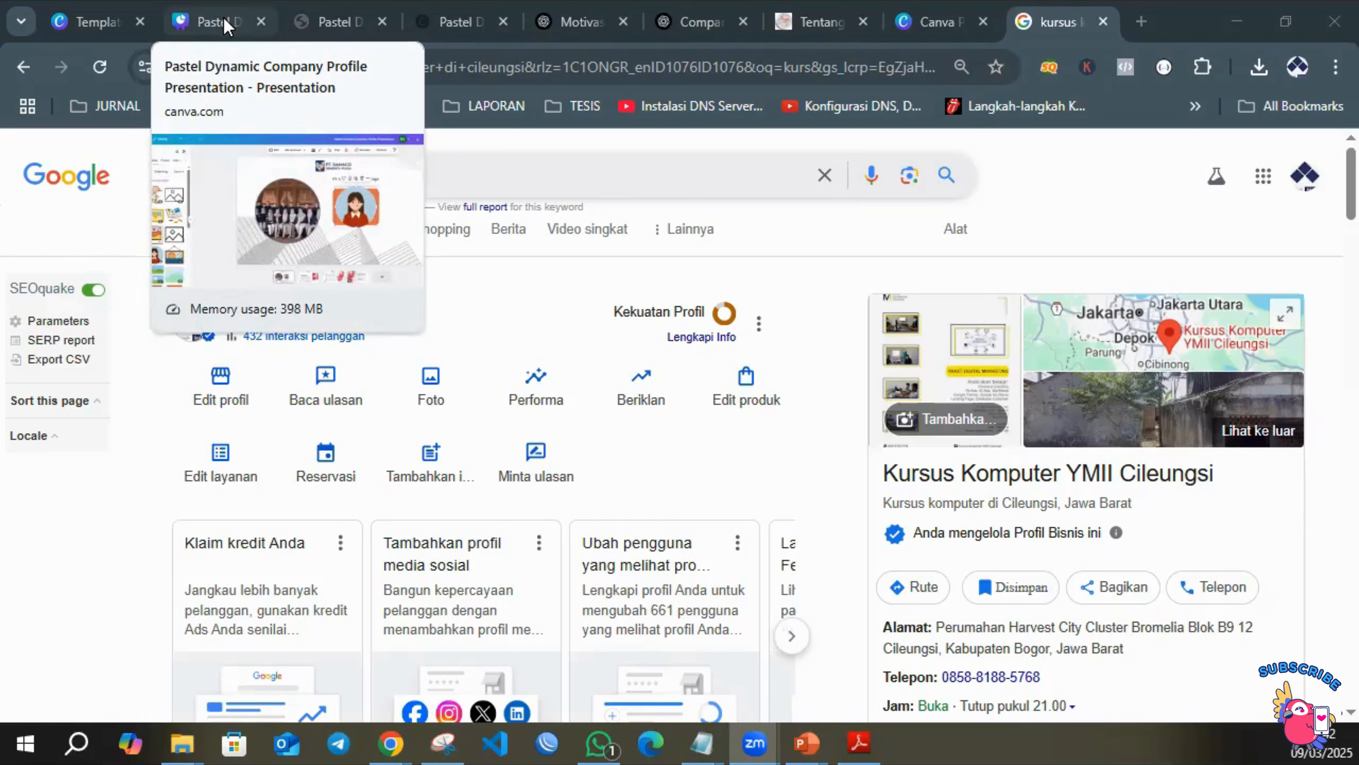
{"action": "left_click", "coordinate": [225, 26]}
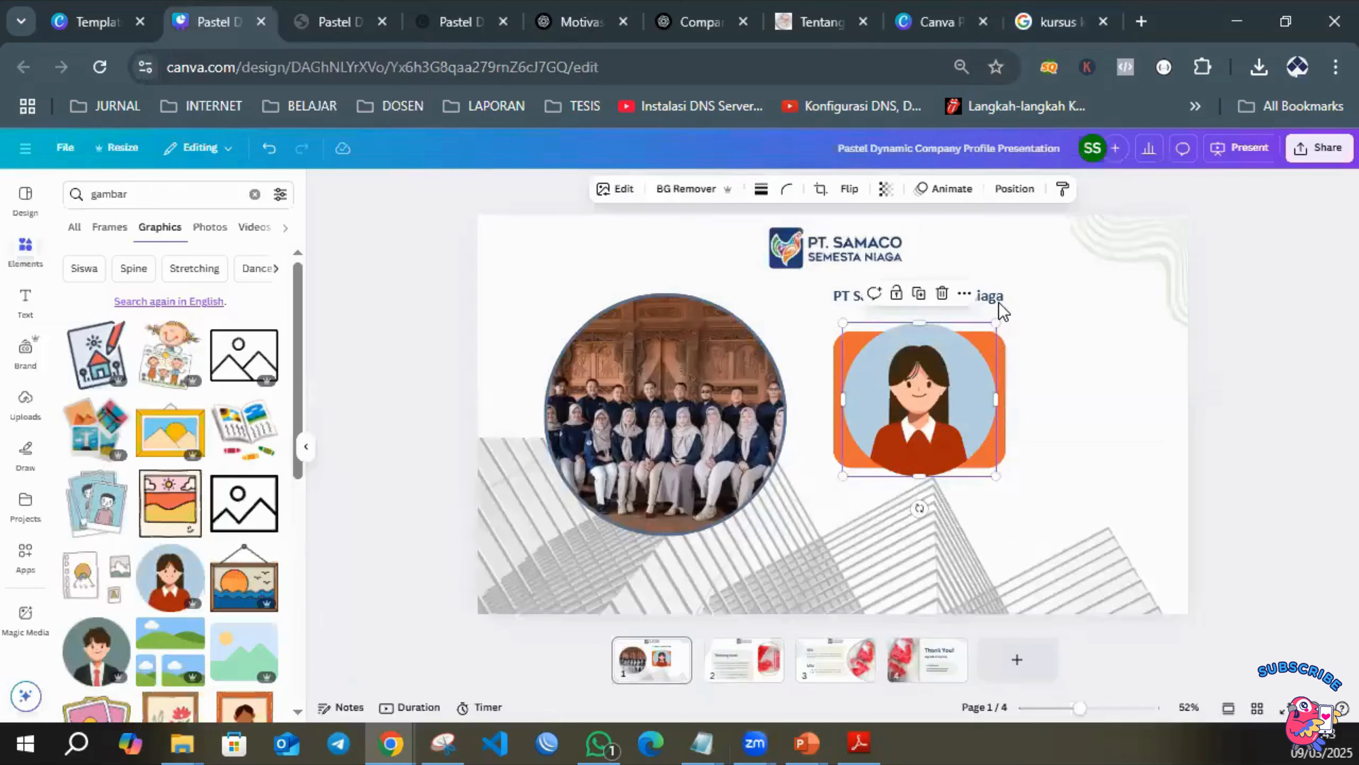
{"action": "left_click", "coordinate": [1317, 153]}
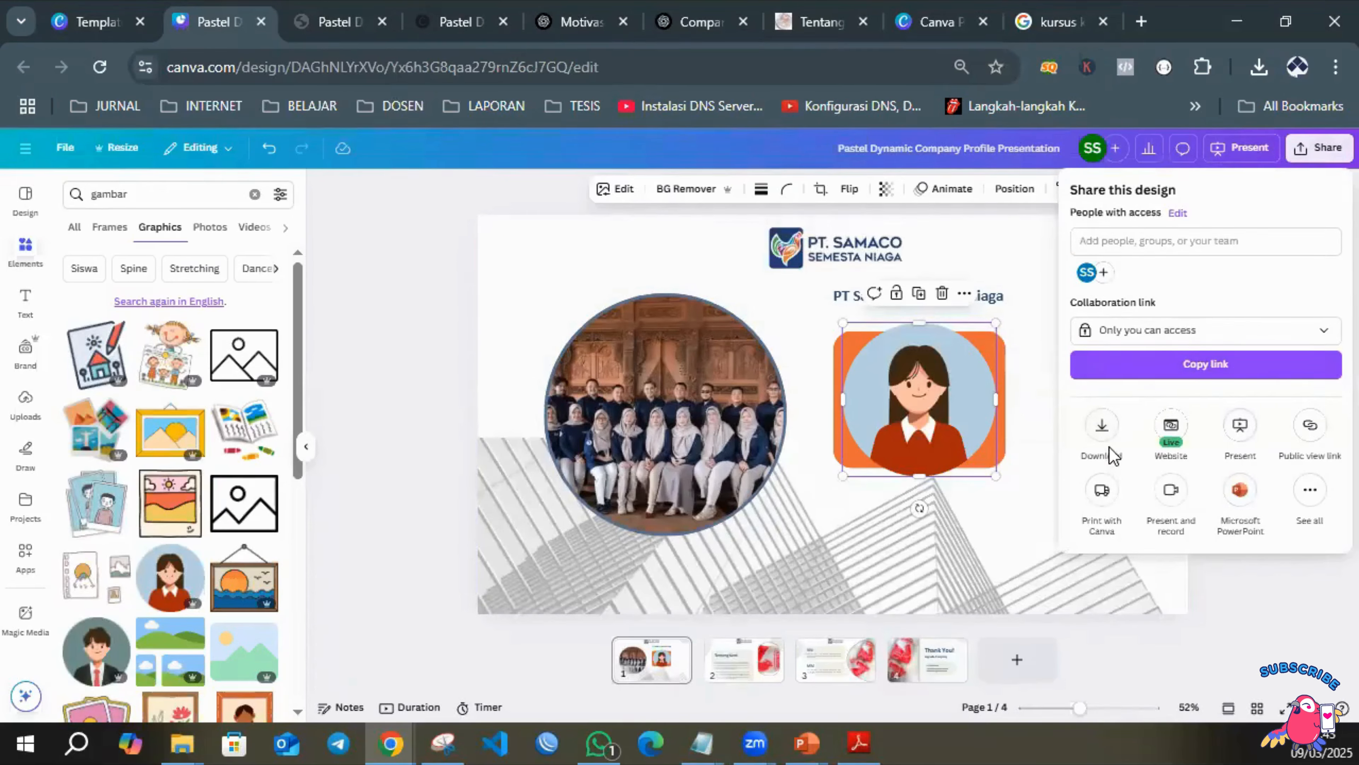
{"action": "left_click", "coordinate": [1103, 431]}
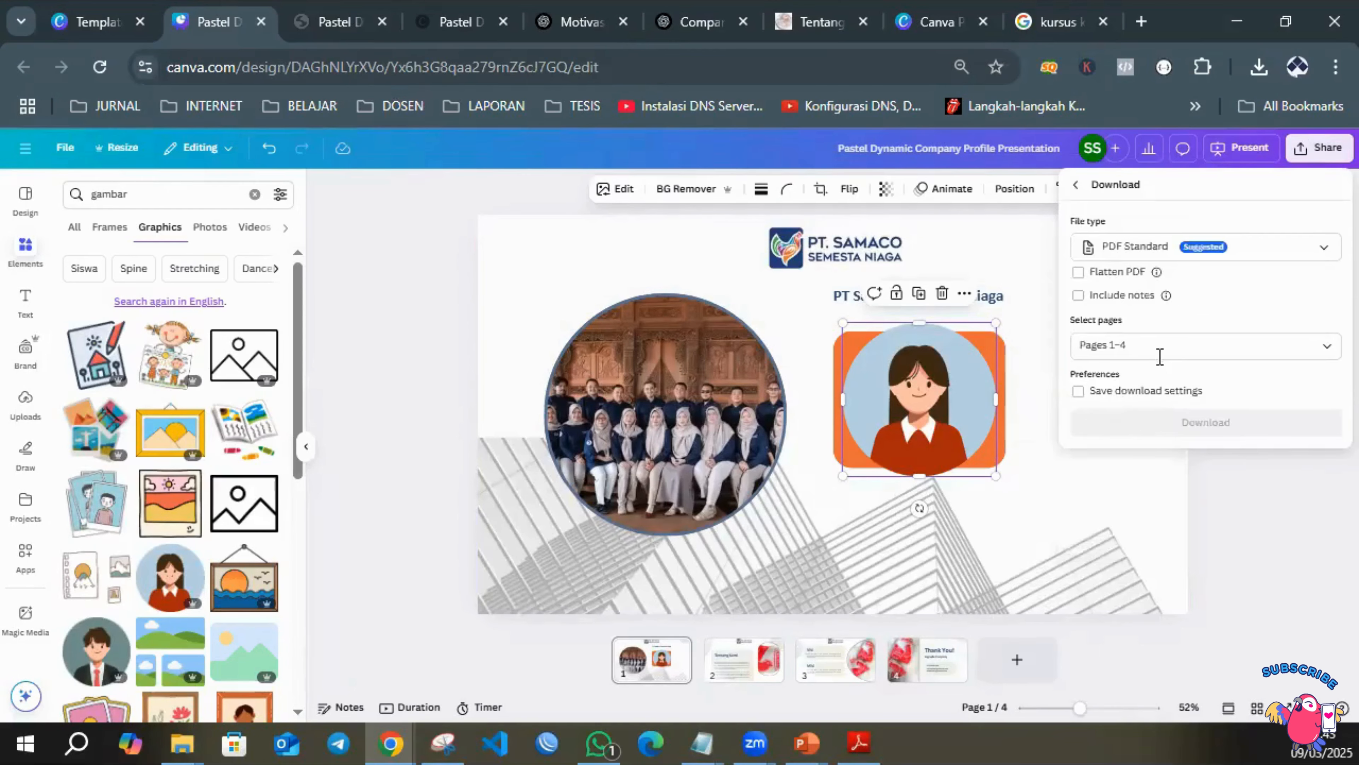
{"action": "left_click", "coordinate": [1234, 254]}
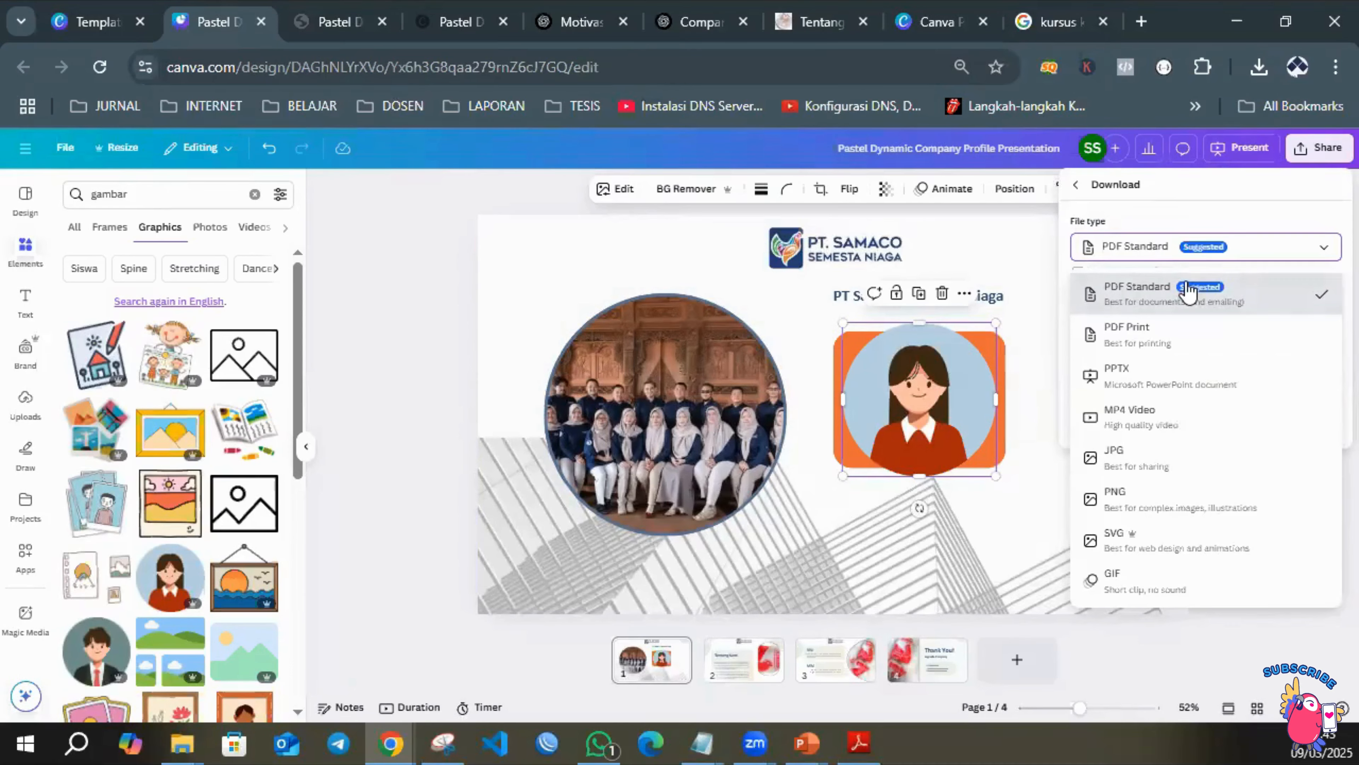
{"action": "left_click", "coordinate": [1151, 339]}
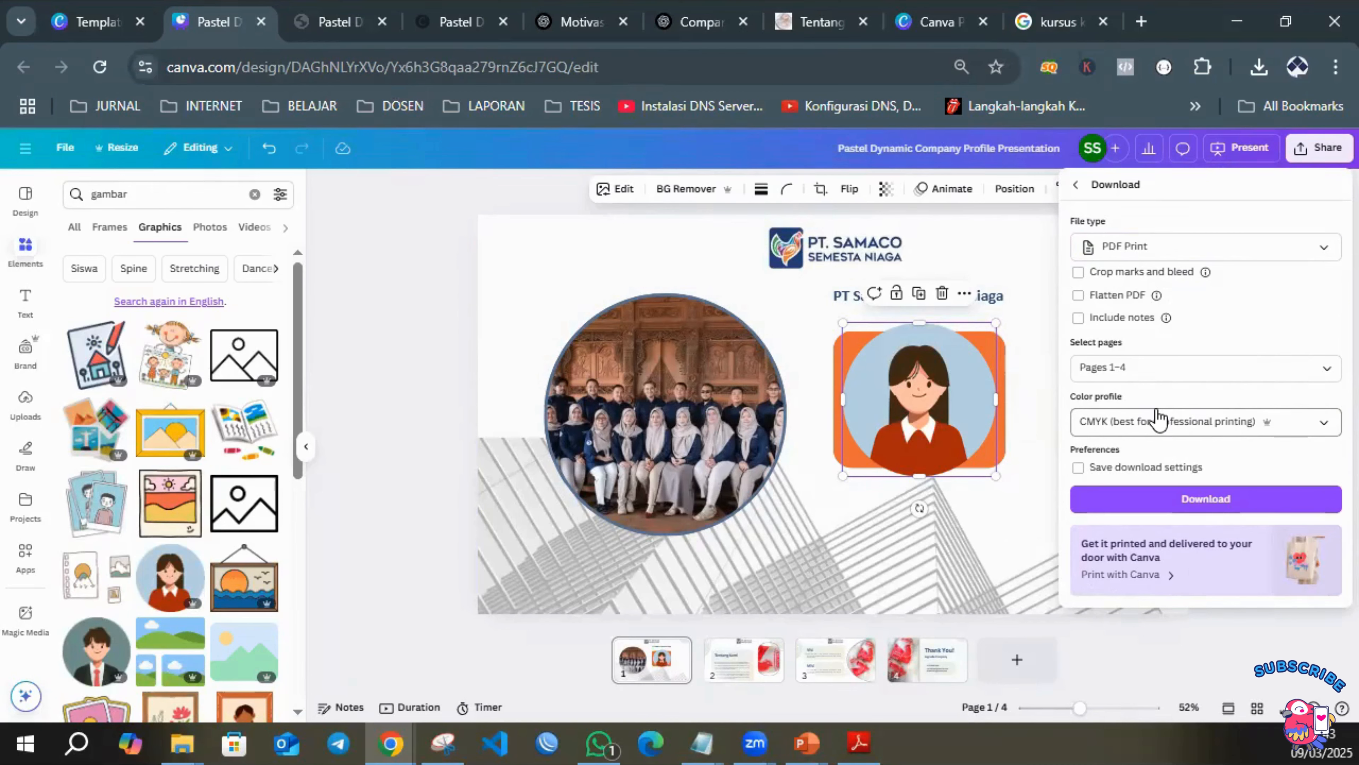
Return to the Canva template search, close the template preview and start a new custom-size design.
{"action": "left_click", "coordinate": [101, 24]}
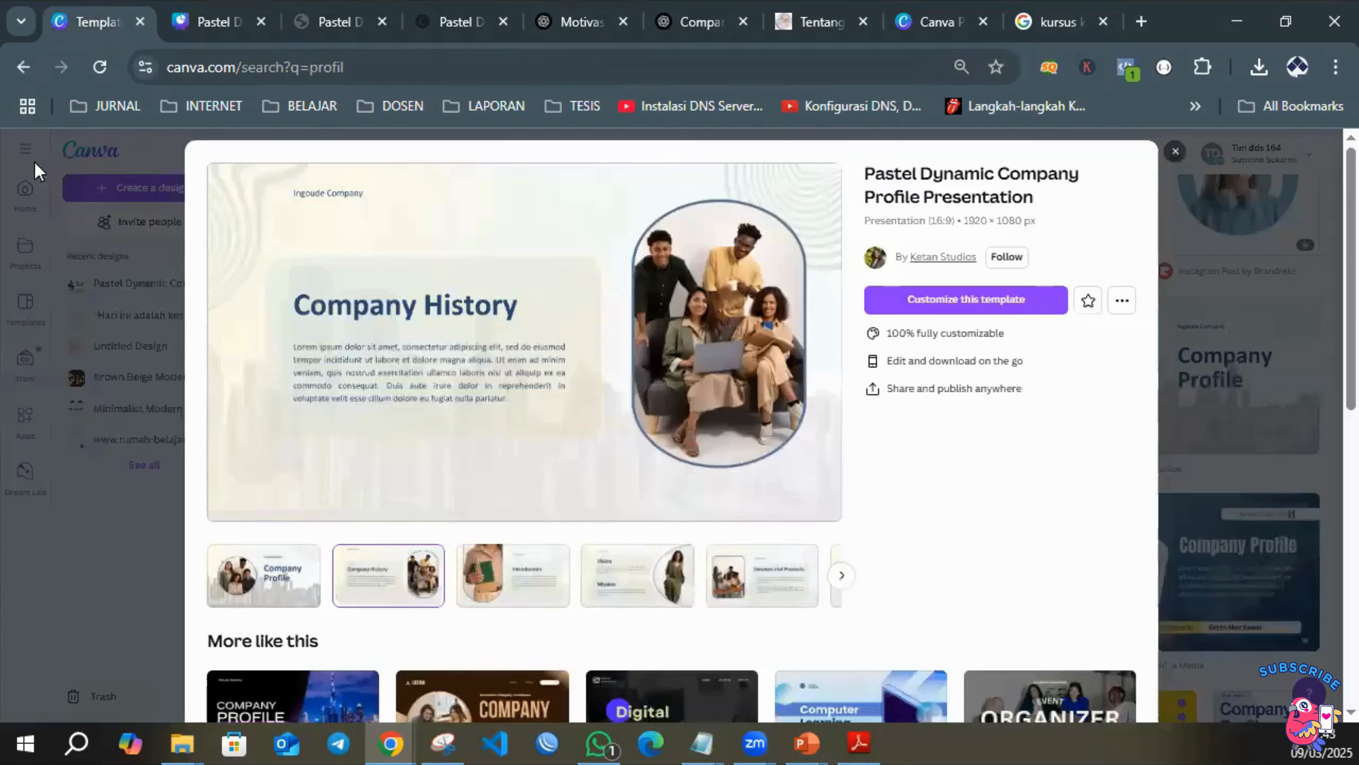
{"action": "left_click", "coordinate": [1177, 153]}
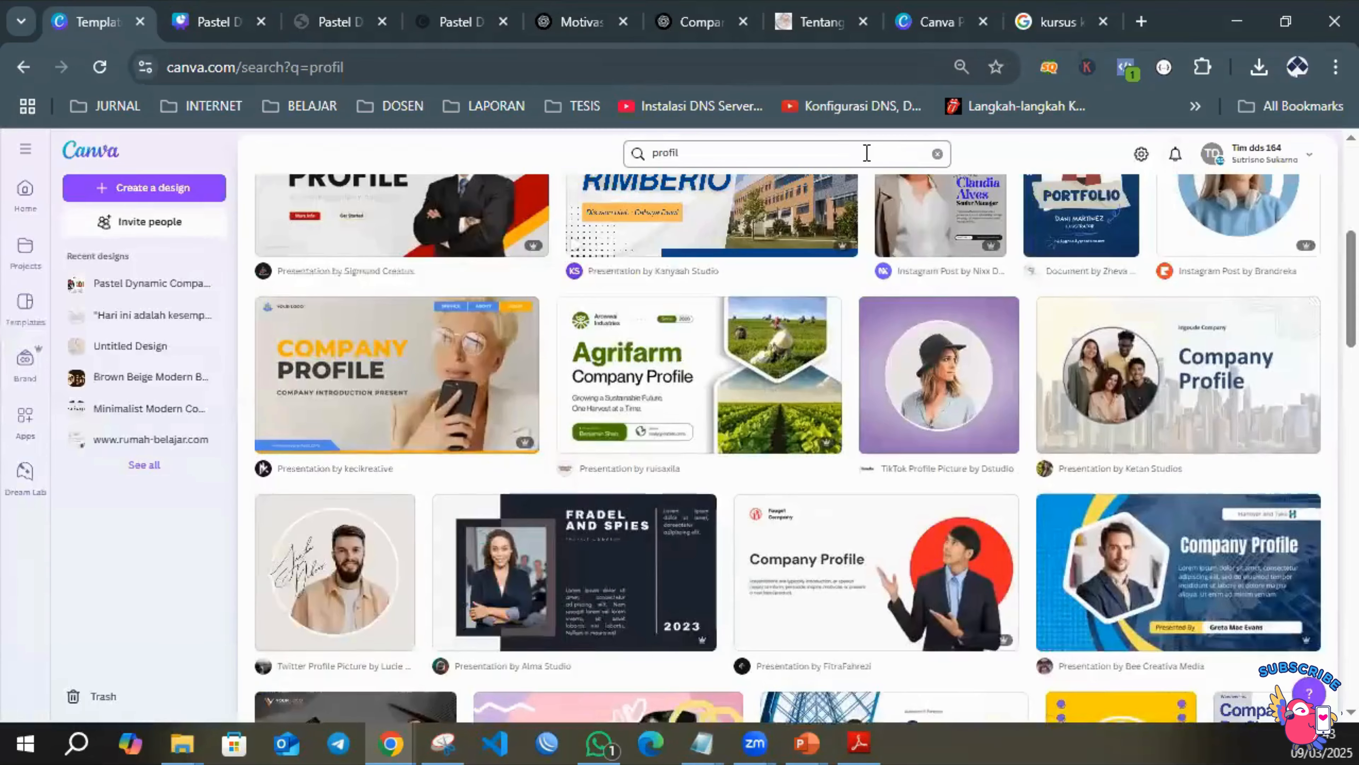
{"action": "left_click", "coordinate": [173, 189]}
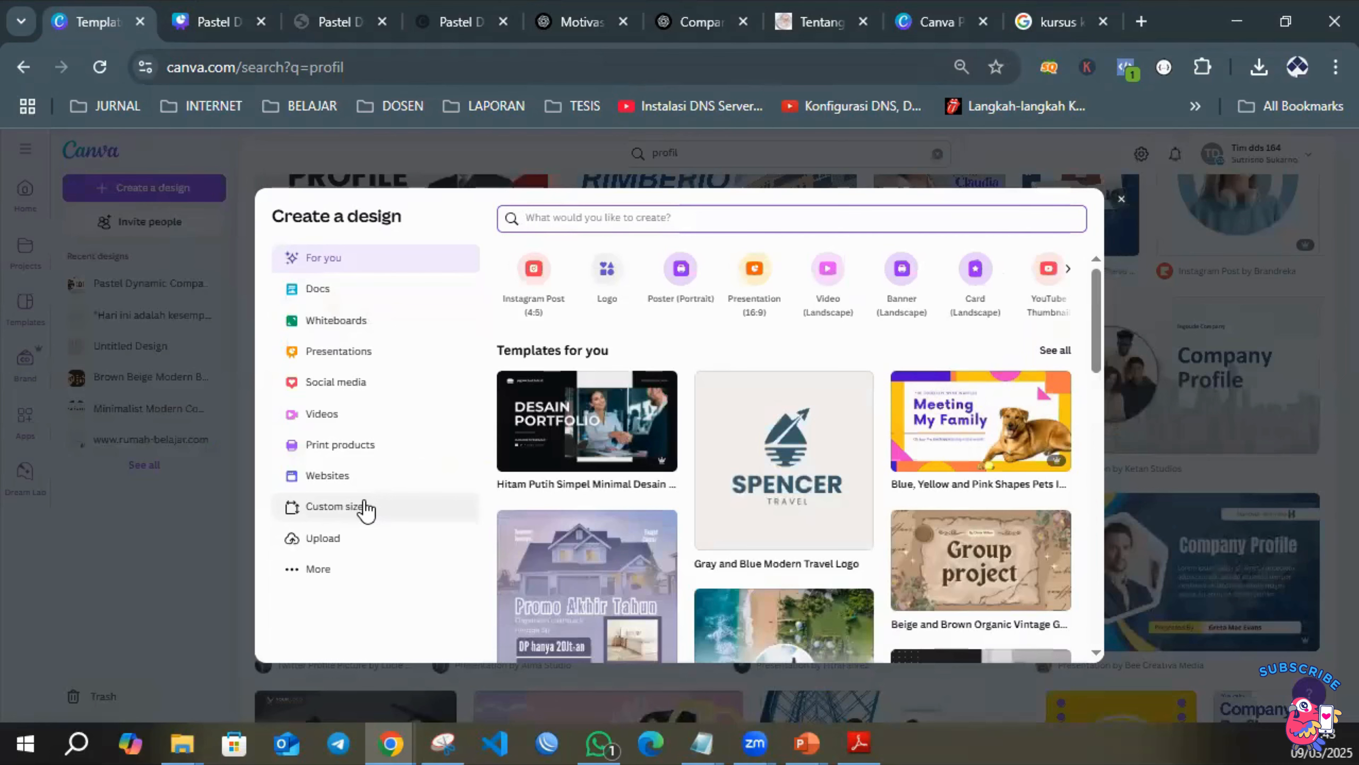
{"action": "left_click", "coordinate": [362, 508]}
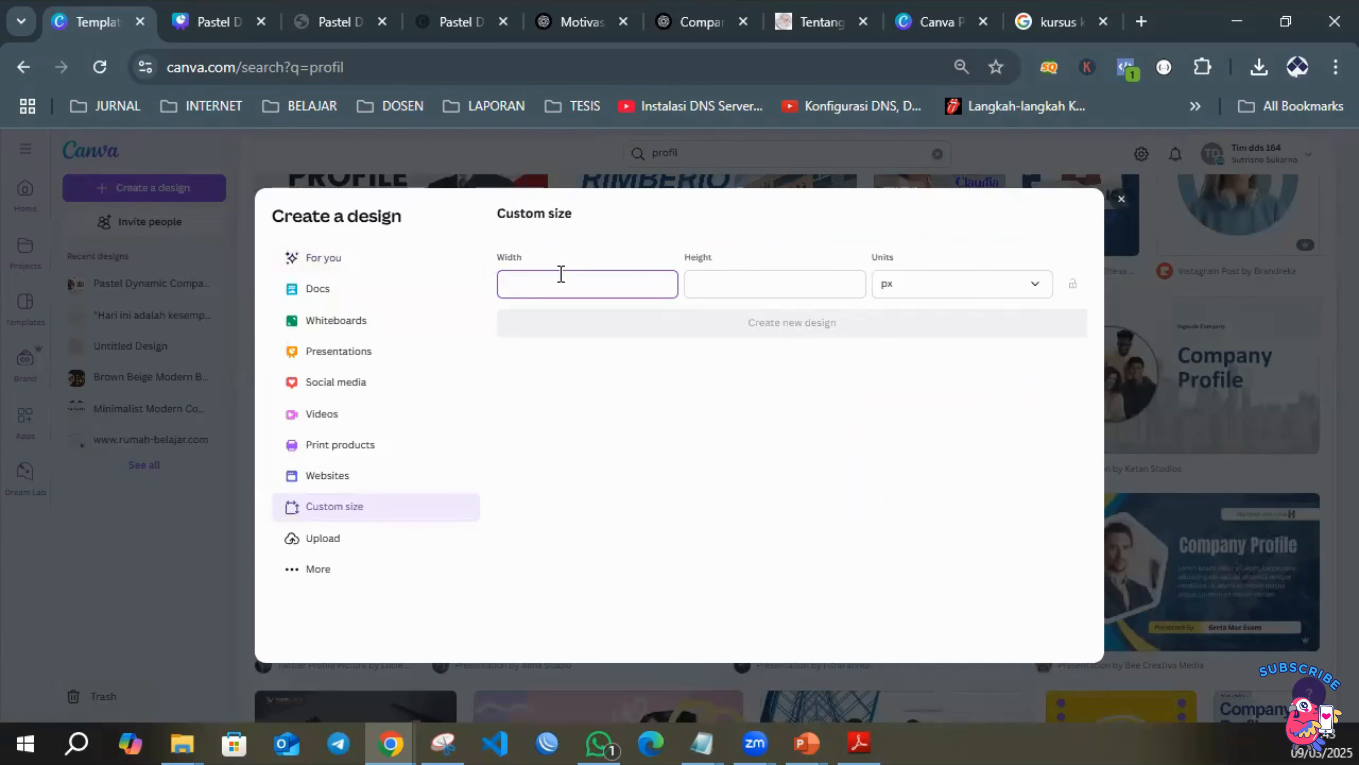
Try to set up the custom-size design in centimetres with a width of 600.
{"action": "left_click", "coordinate": [972, 288]}
{"action": "left_click", "coordinate": [972, 288]}
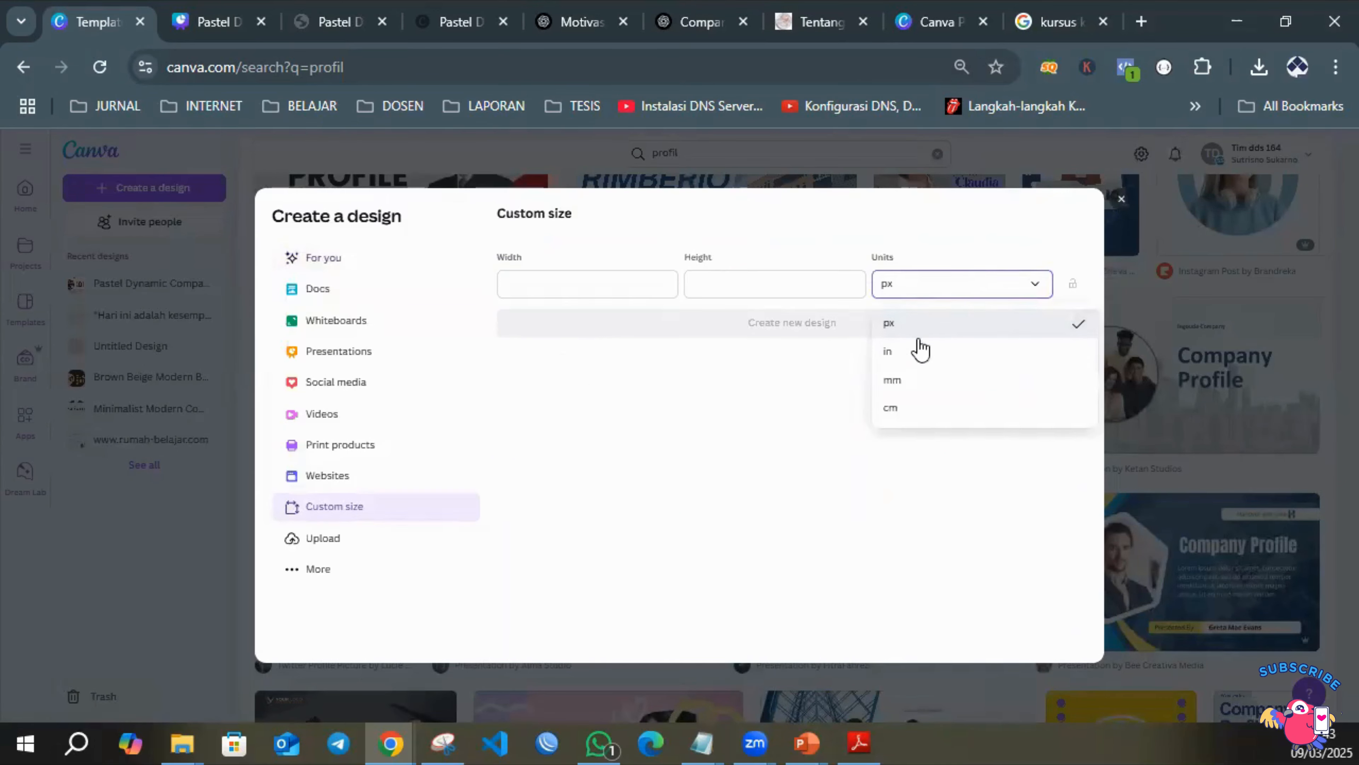
{"action": "left_click", "coordinate": [904, 411]}
{"action": "left_click", "coordinate": [611, 282]}
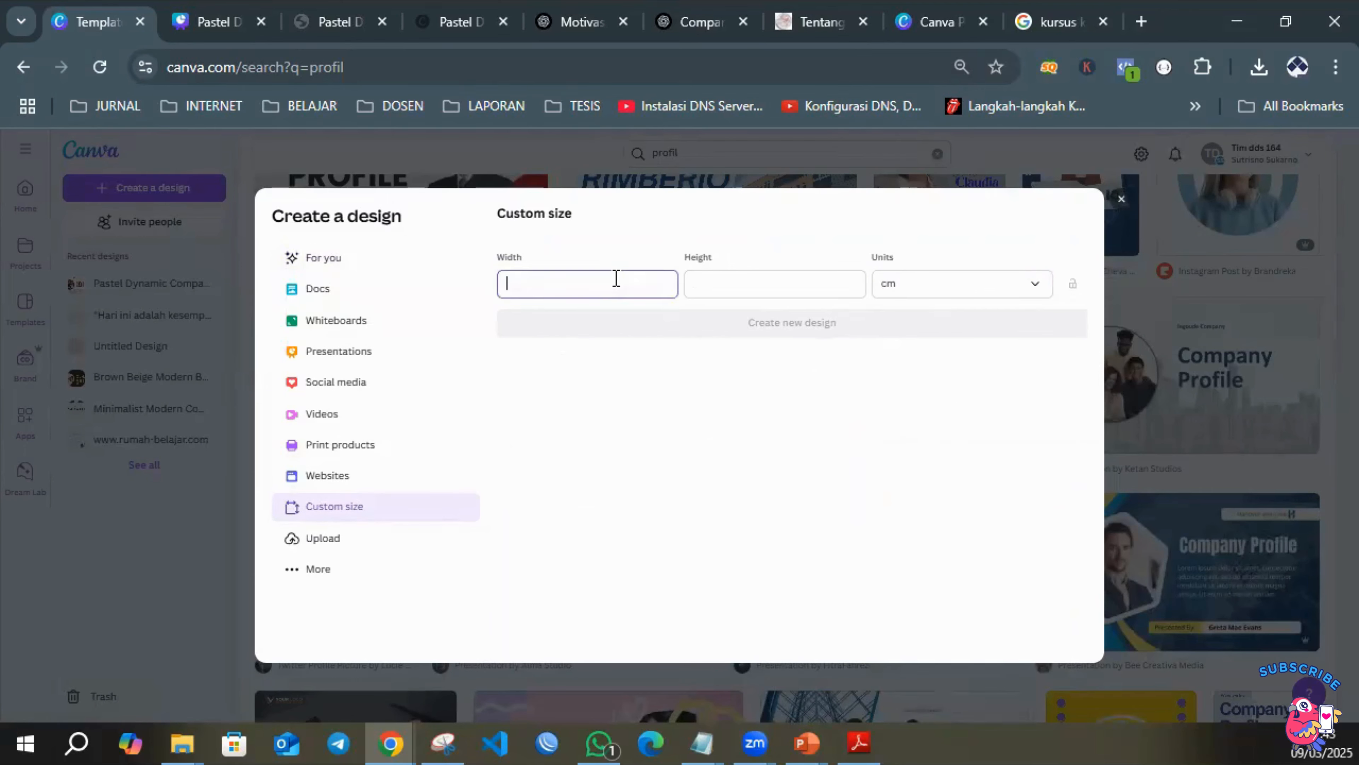
{"action": "type", "text": "600"}
{"action": "left_click", "coordinate": [743, 279]}
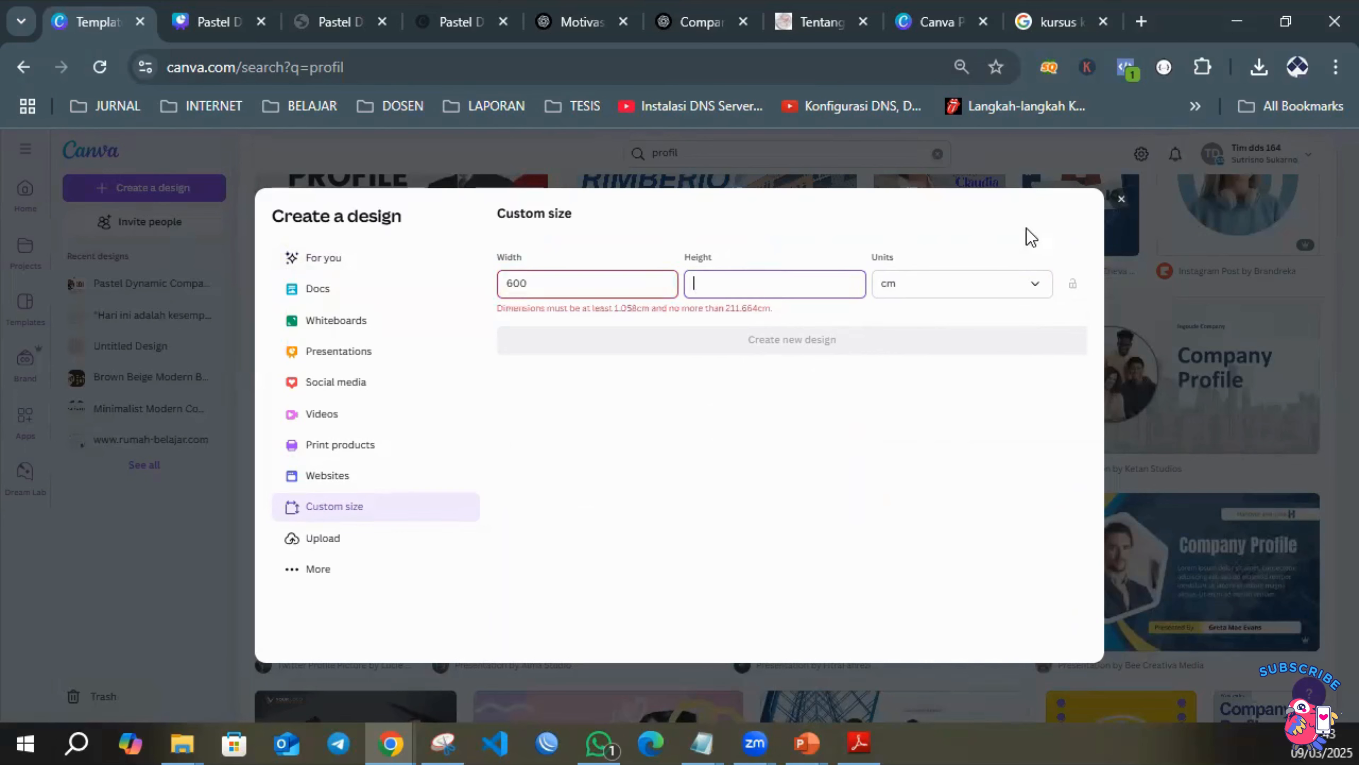
{"action": "left_click", "coordinate": [1121, 202]}
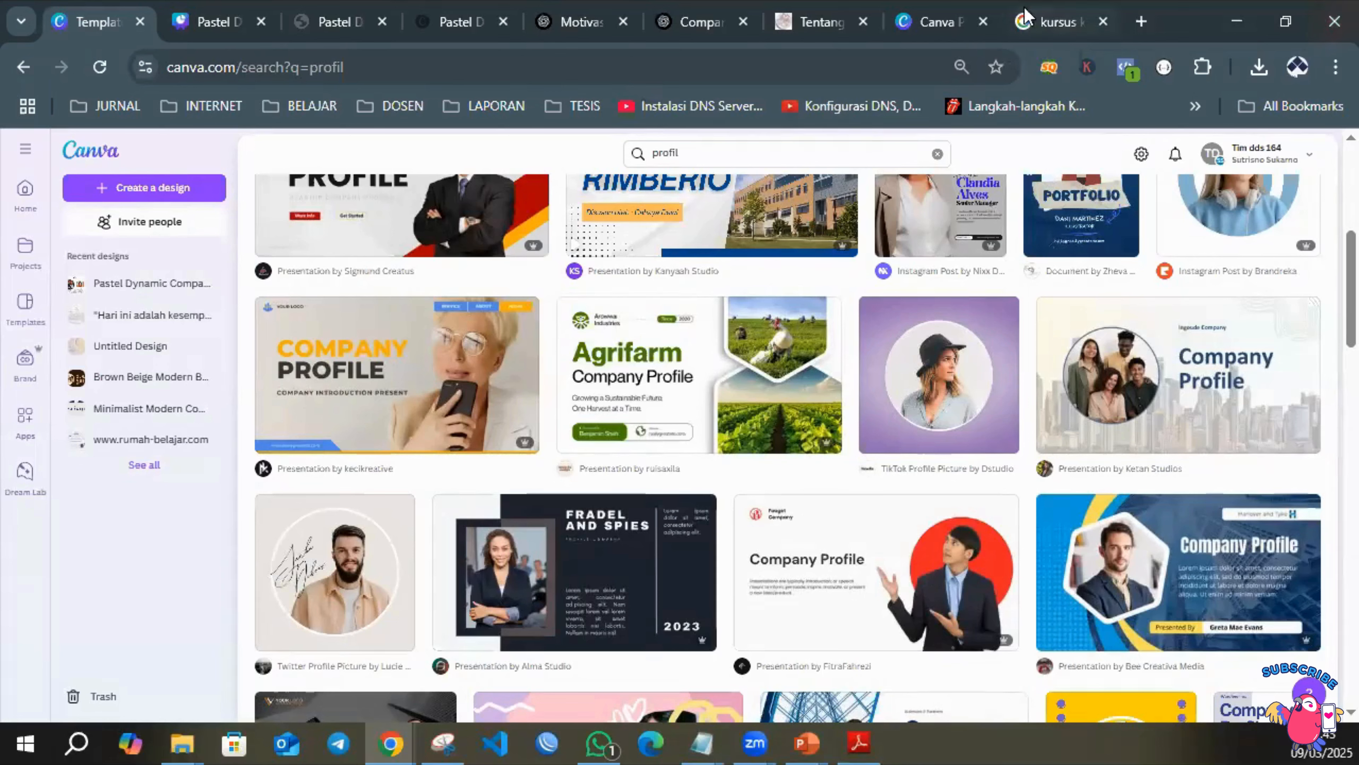
{"action": "mouse_move", "coordinate": [1034, 32]}
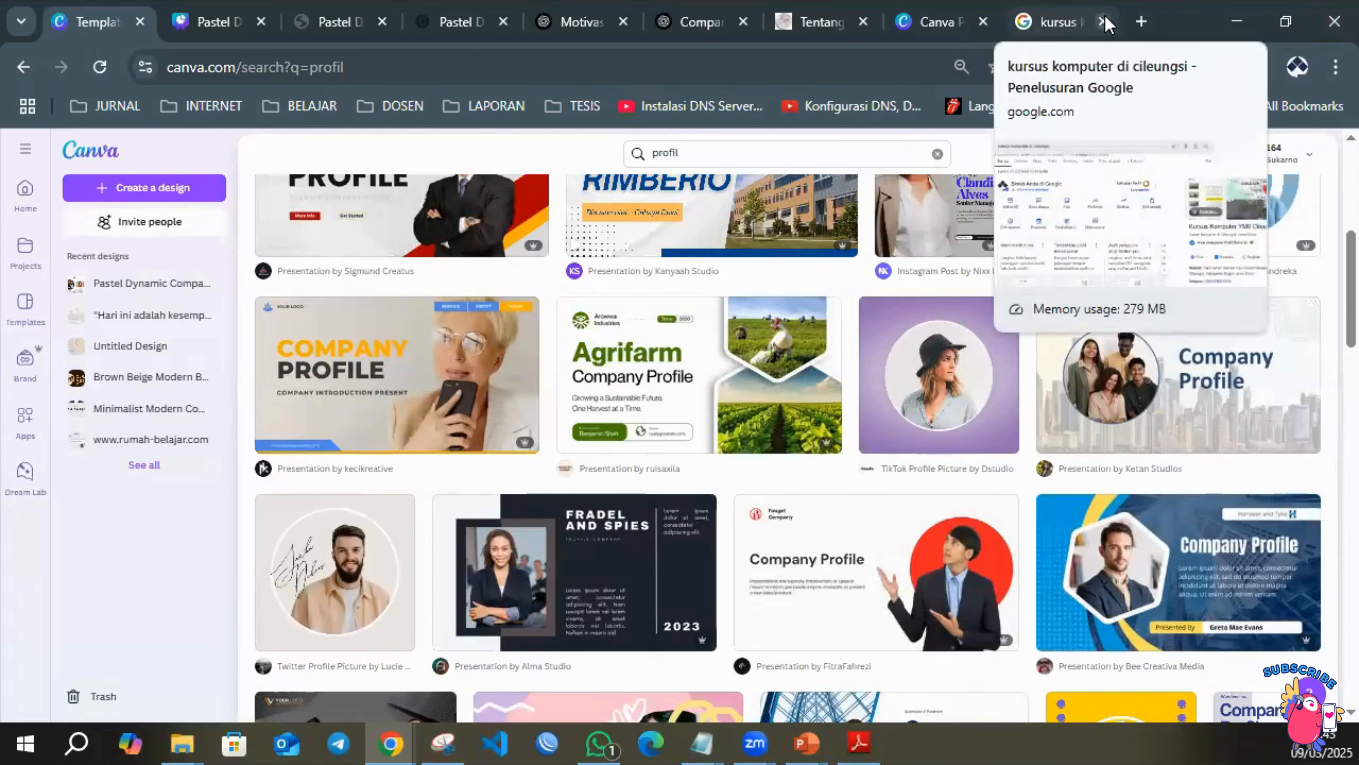